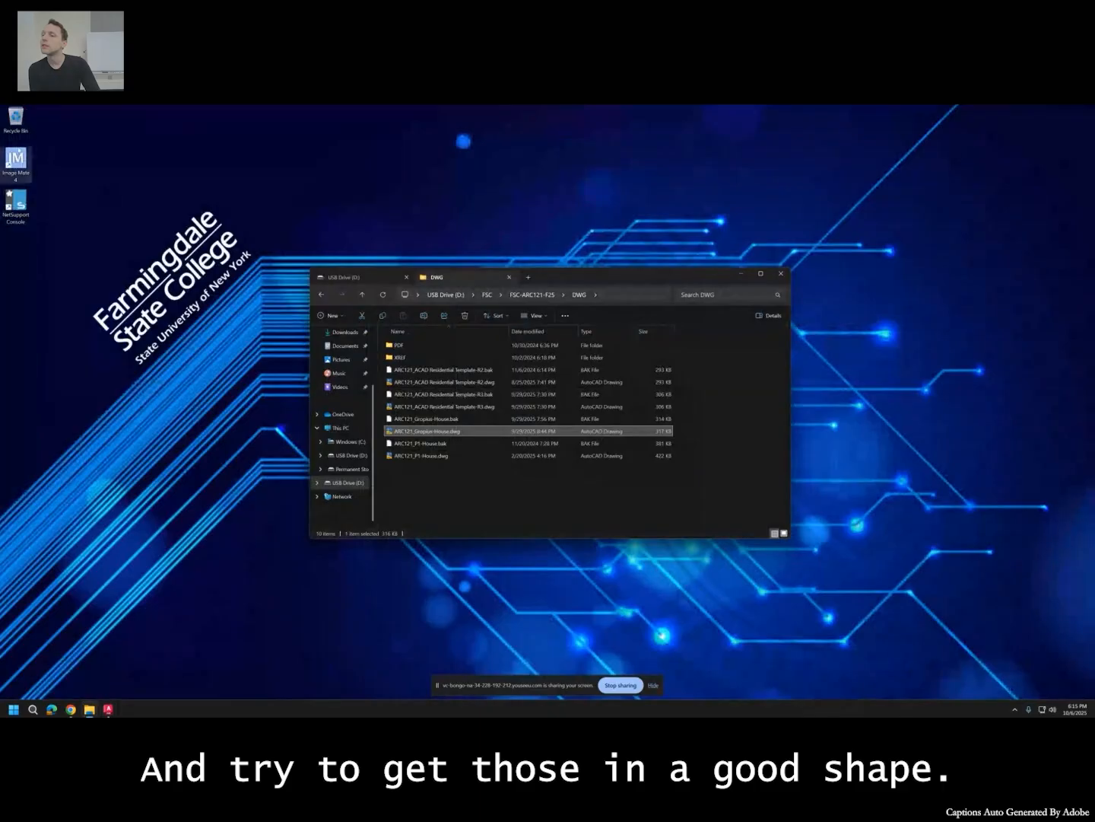
Open the NetSupport Console with the full suite of features and broadcast the desktop to all students with Quick Show.
double_click(17, 204)
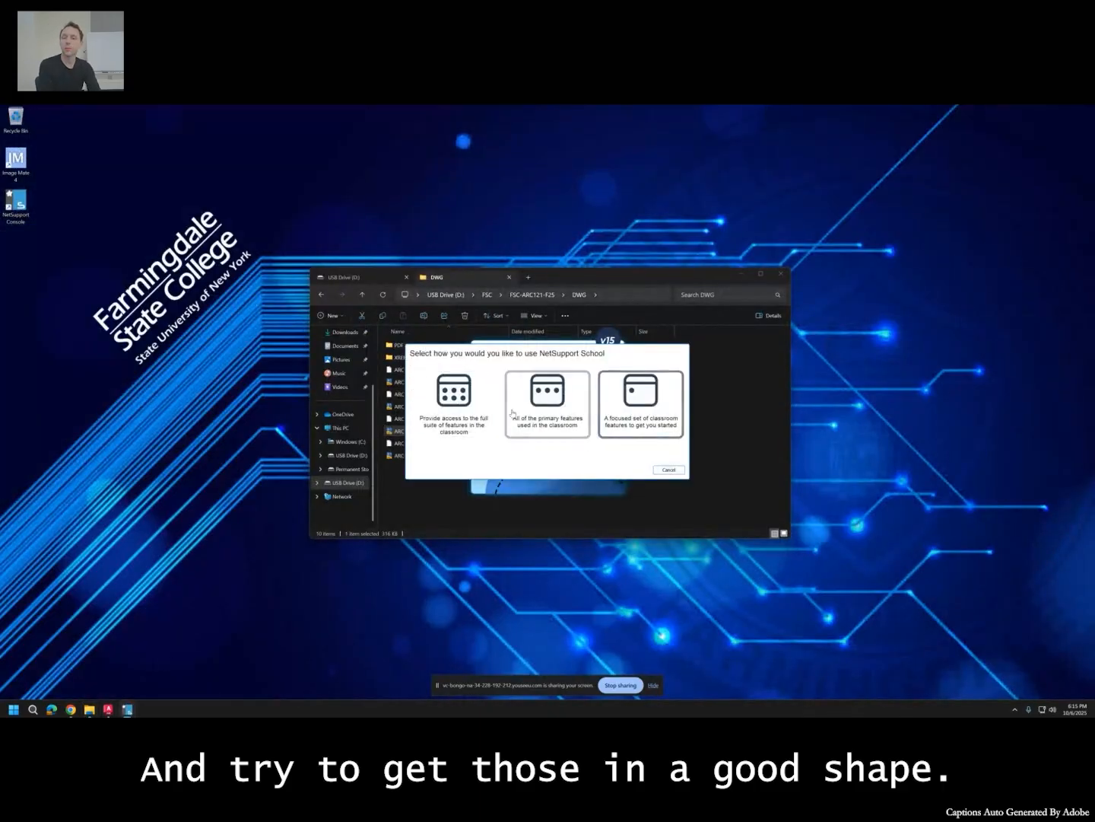
click(460, 403)
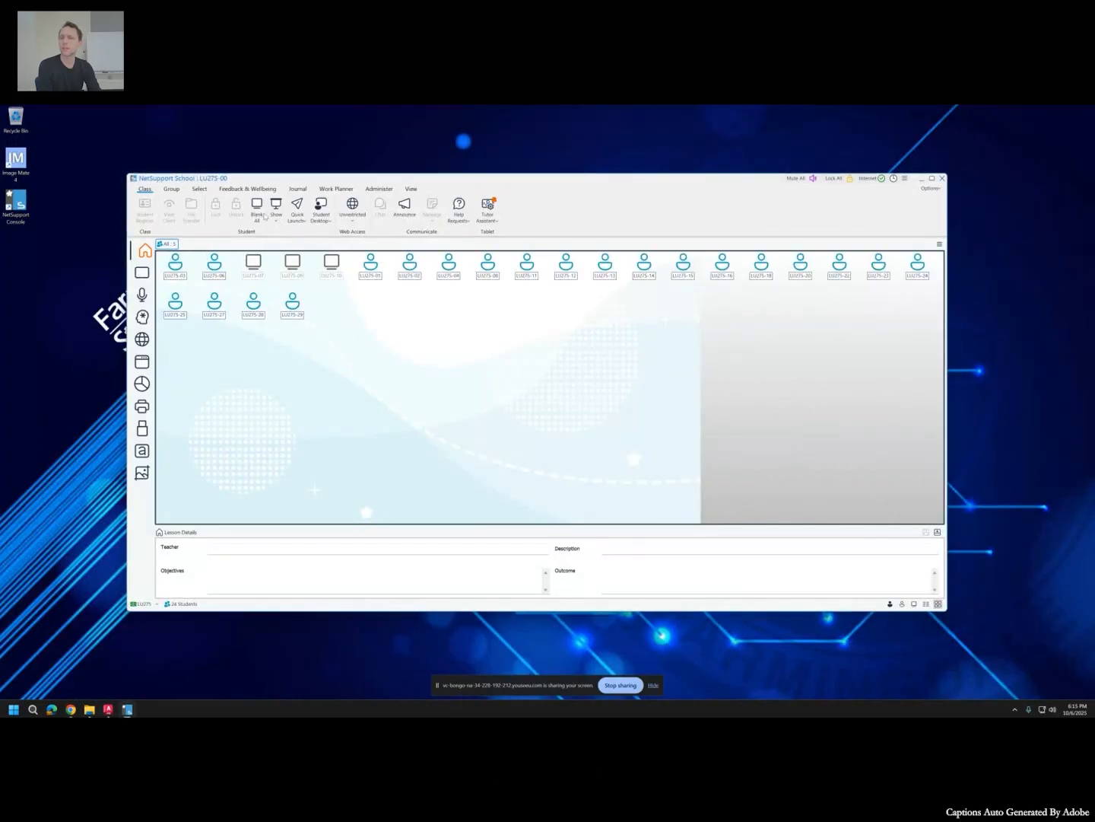
click(276, 221)
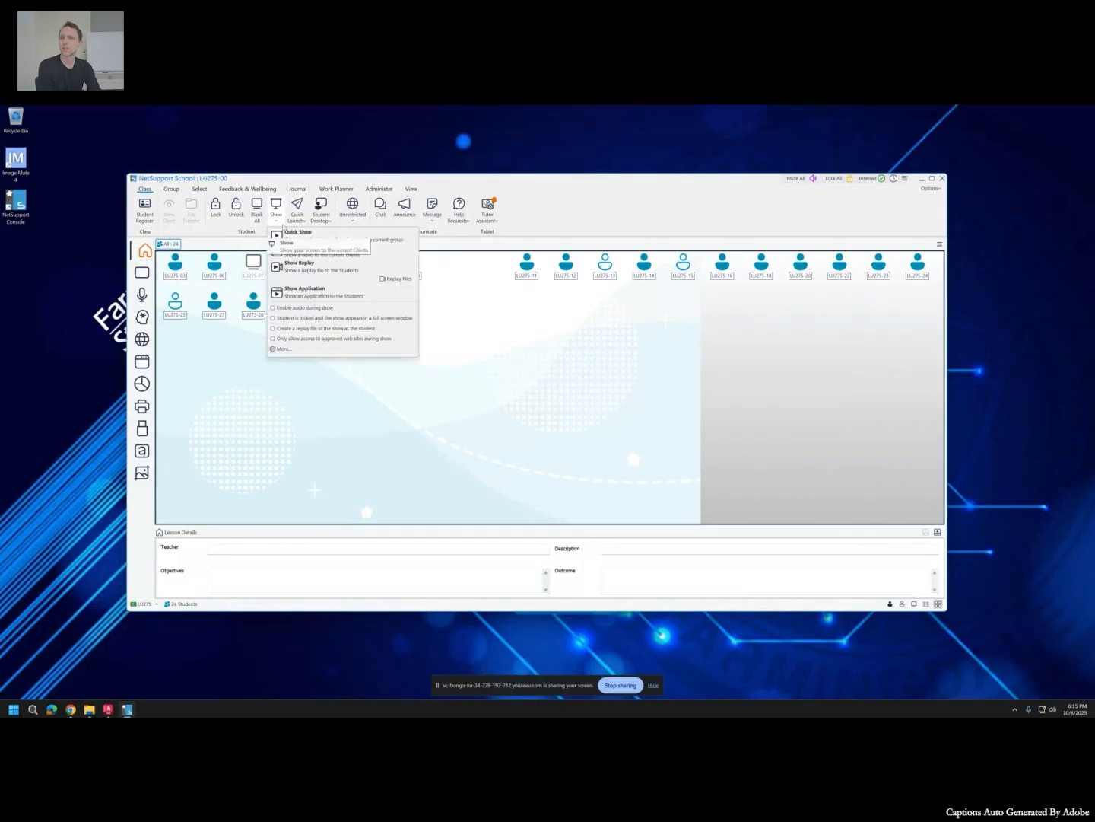
click(307, 251)
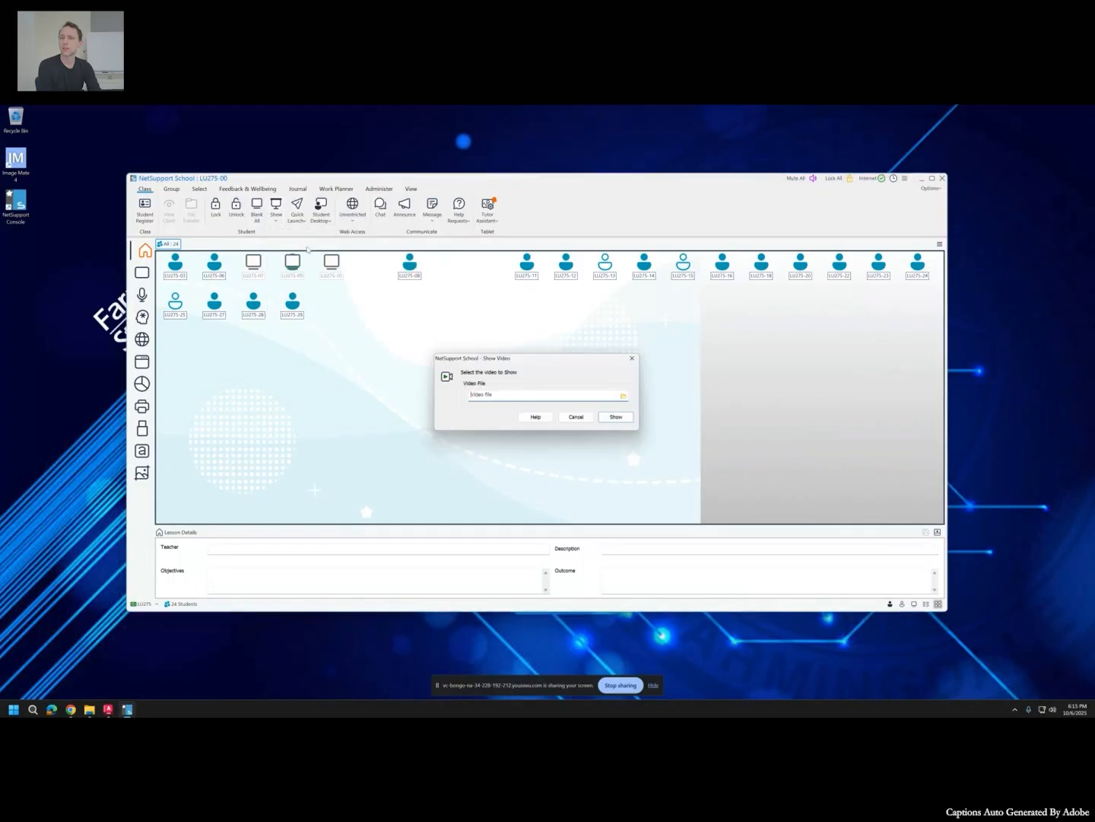
click(633, 359)
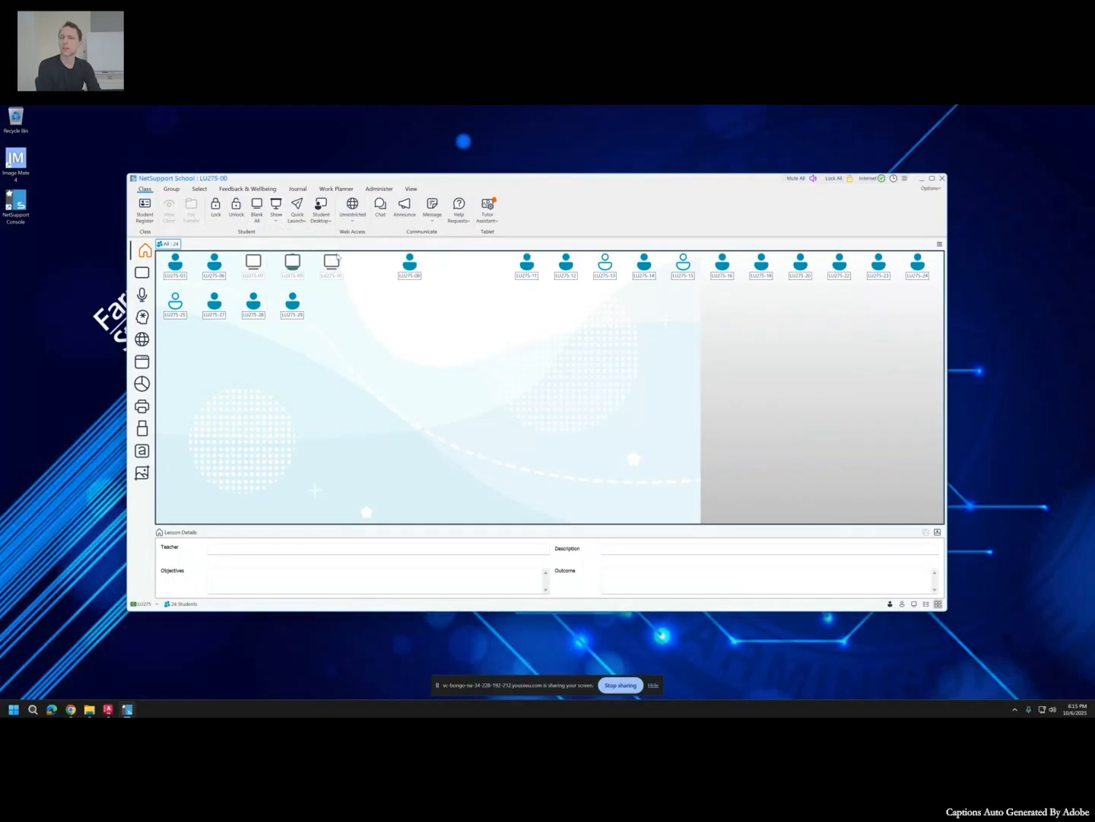
click(277, 222)
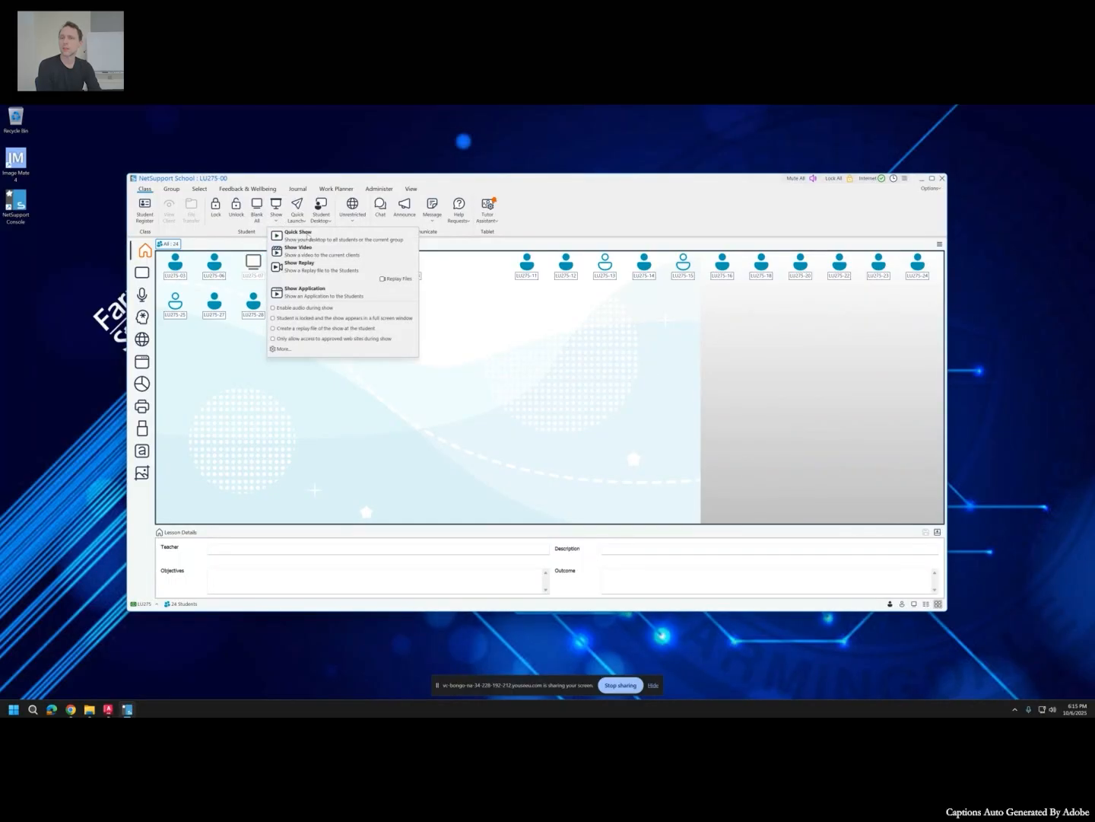
click(307, 236)
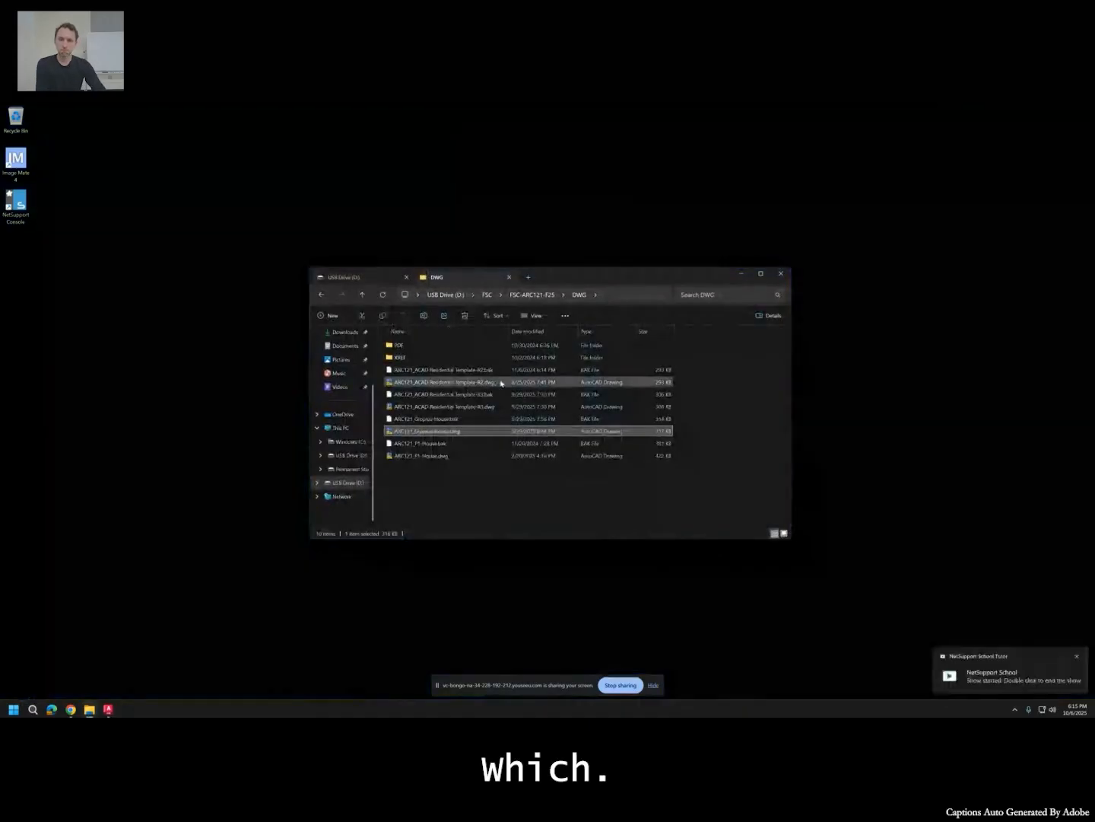
Minimize the file browser window and switch to the ARC121_Gropius-House drawing in AutoCAD Architecture.
click(742, 274)
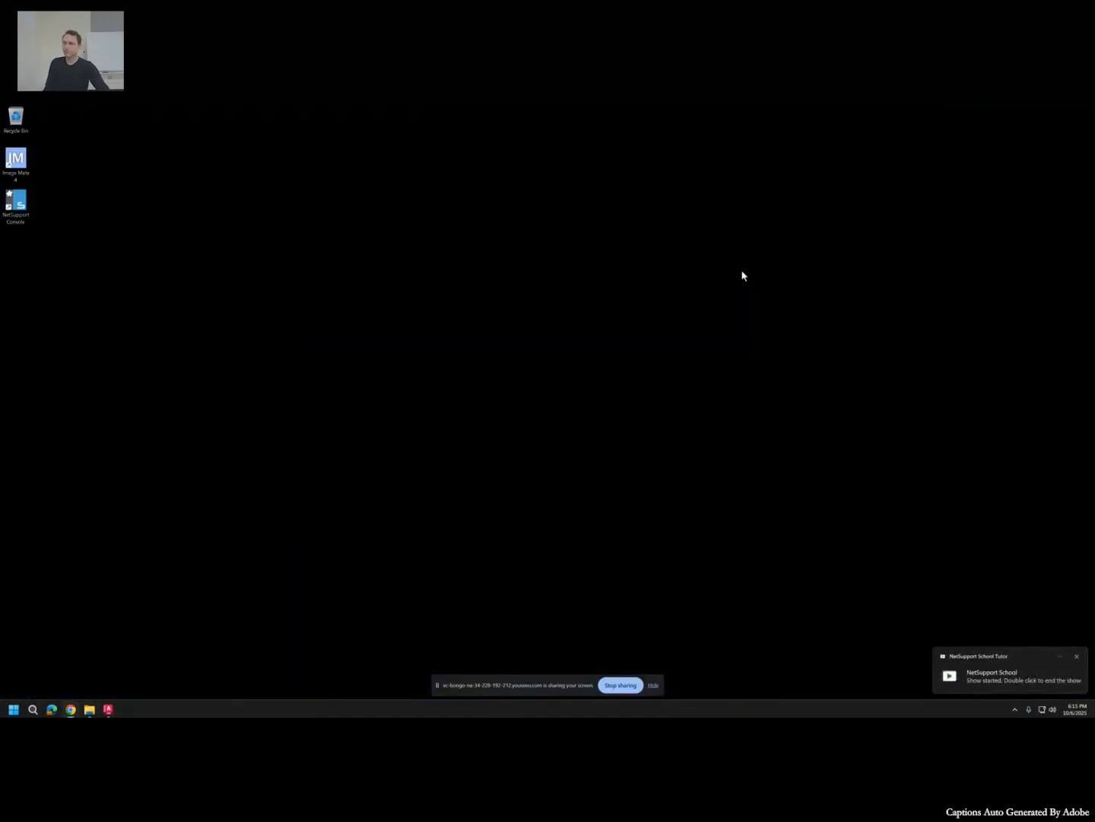
click(108, 709)
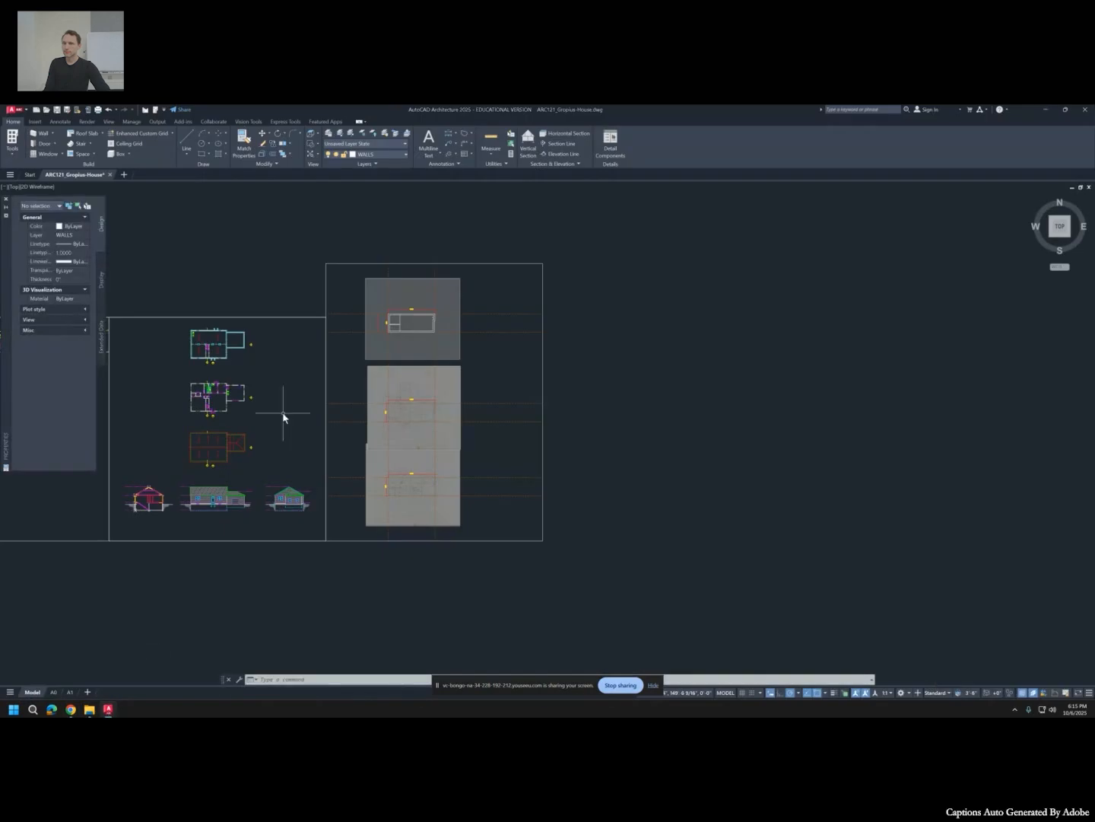
middle_drag(283, 416, 521, 423)
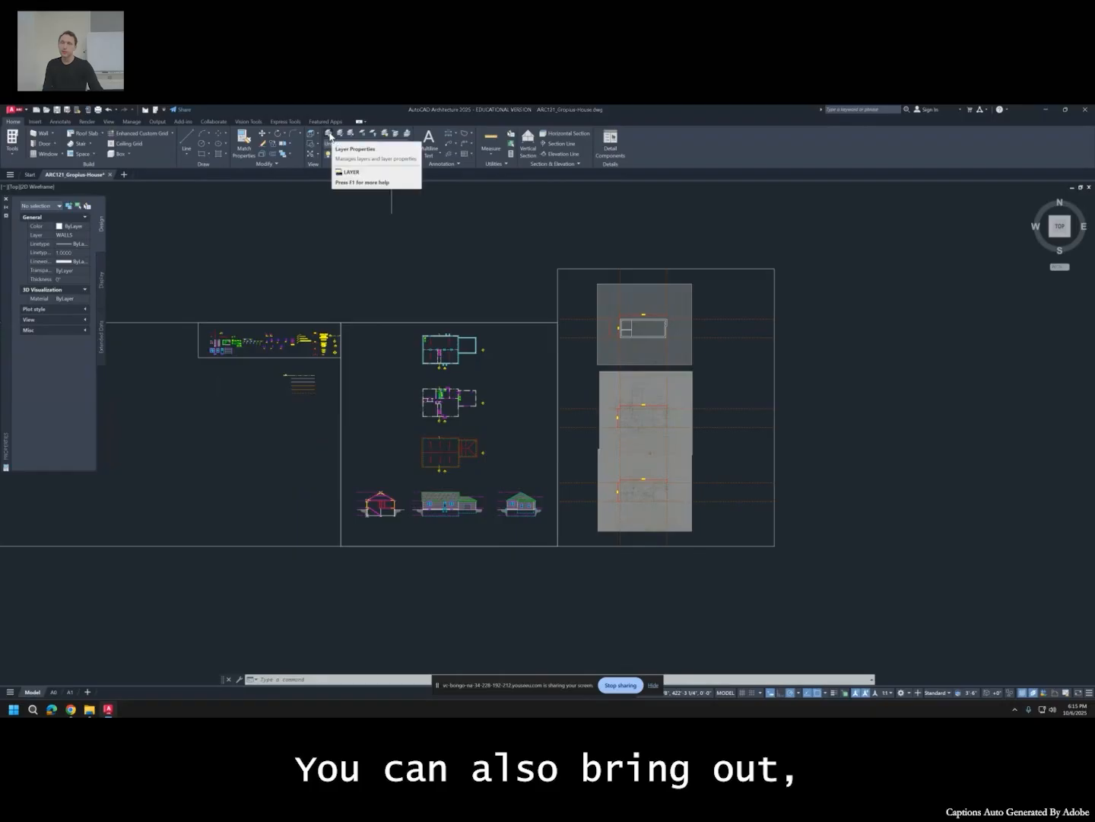
Place an enlarged, auto-hiding Layer Properties Manager below the Properties palette and widen the Properties palette.
click(329, 135)
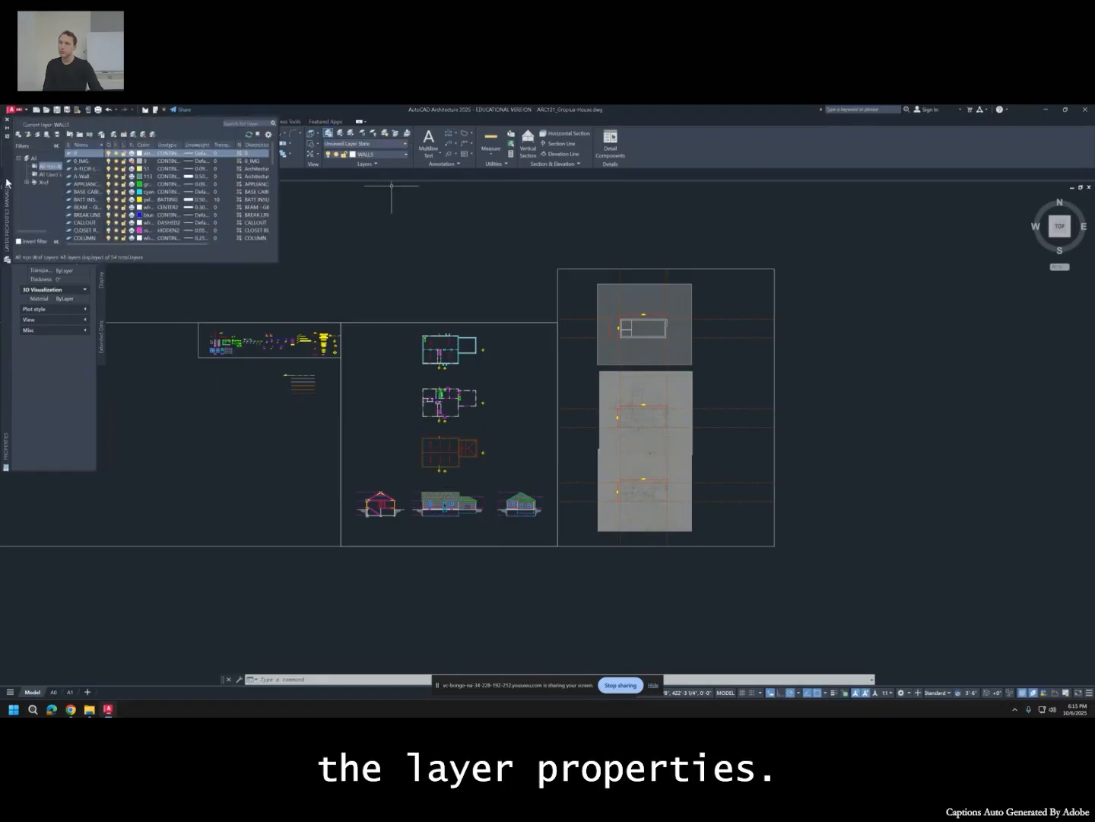
drag(6, 182, 21, 595)
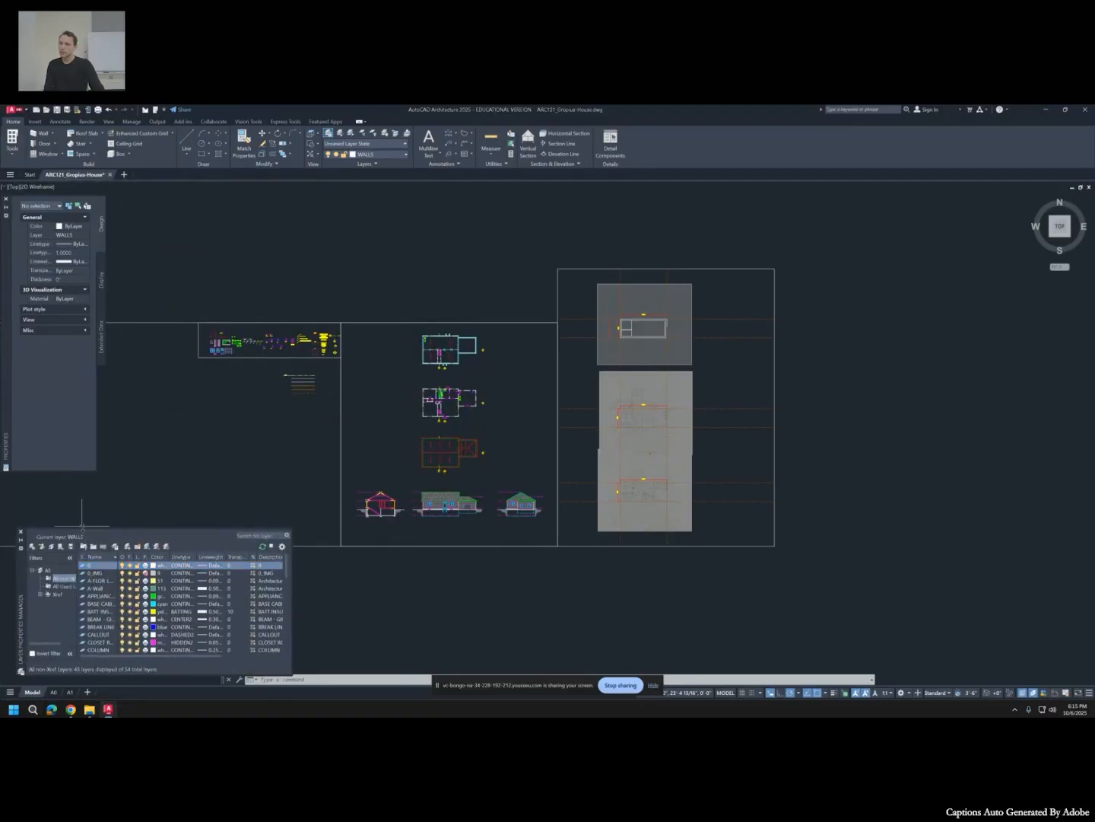
drag(82, 527, 77, 503)
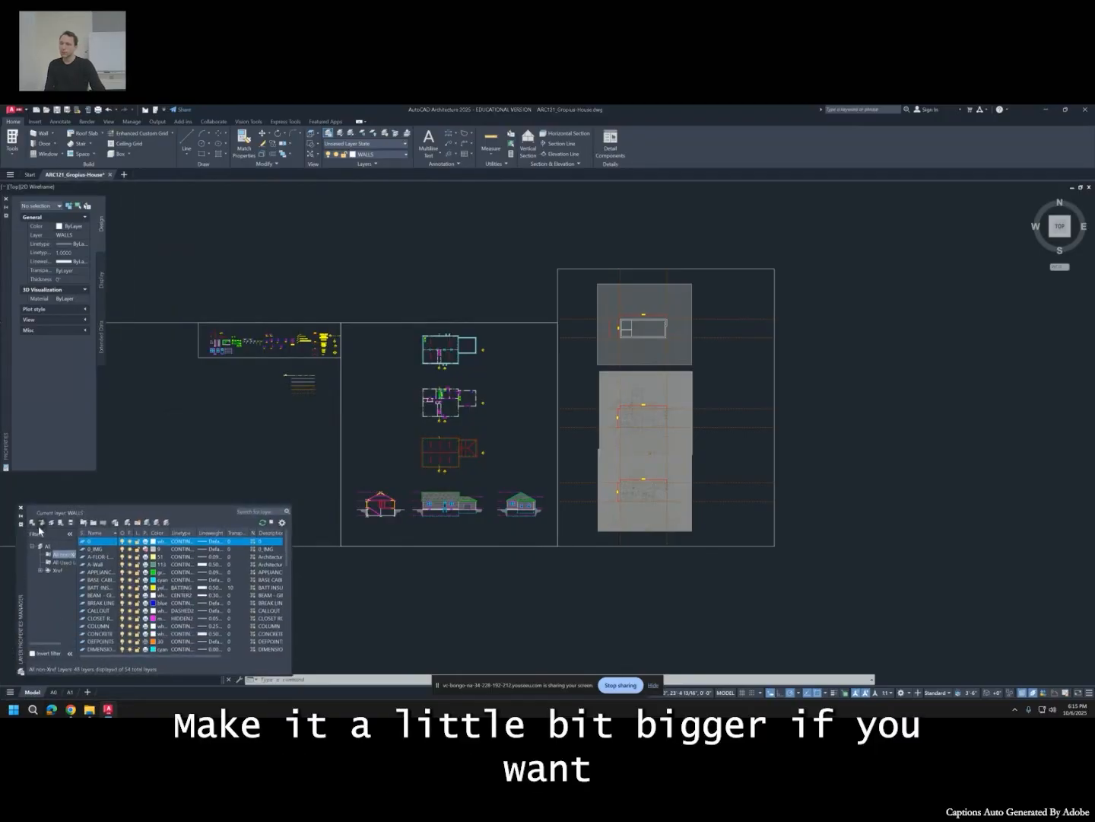
drag(19, 543, 22, 509)
click(23, 503)
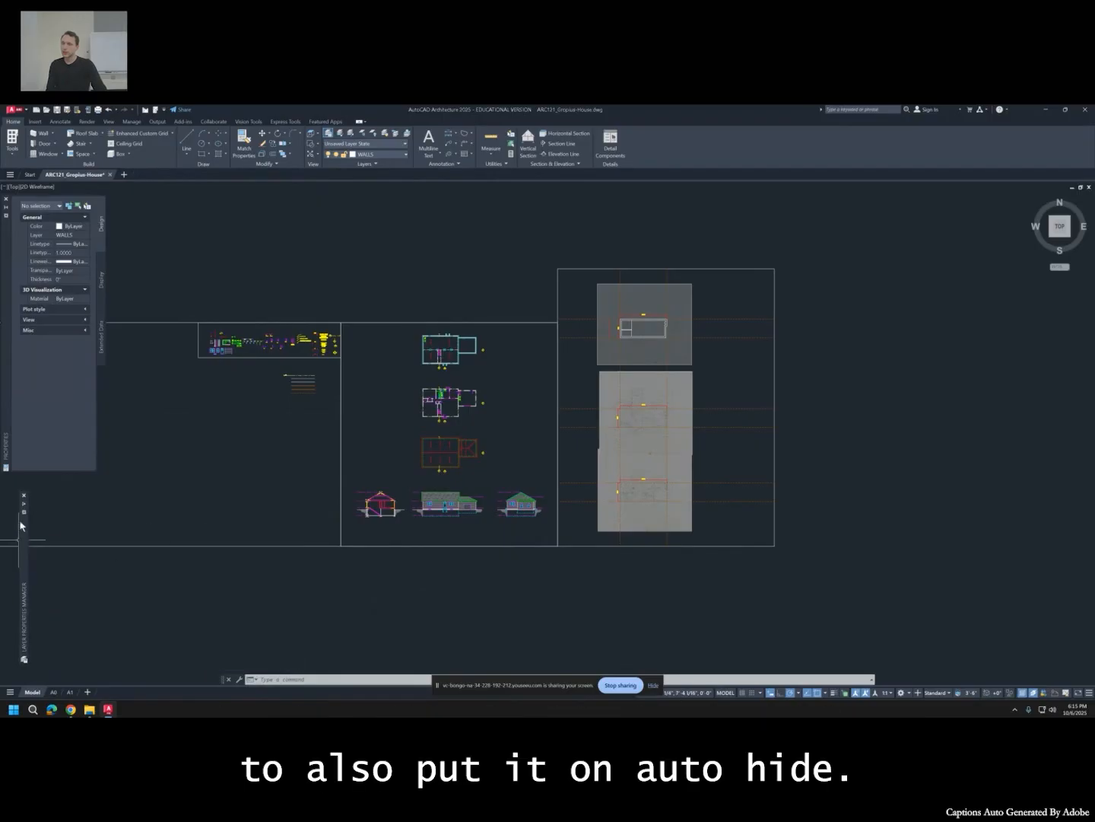
mouse_move(25, 513)
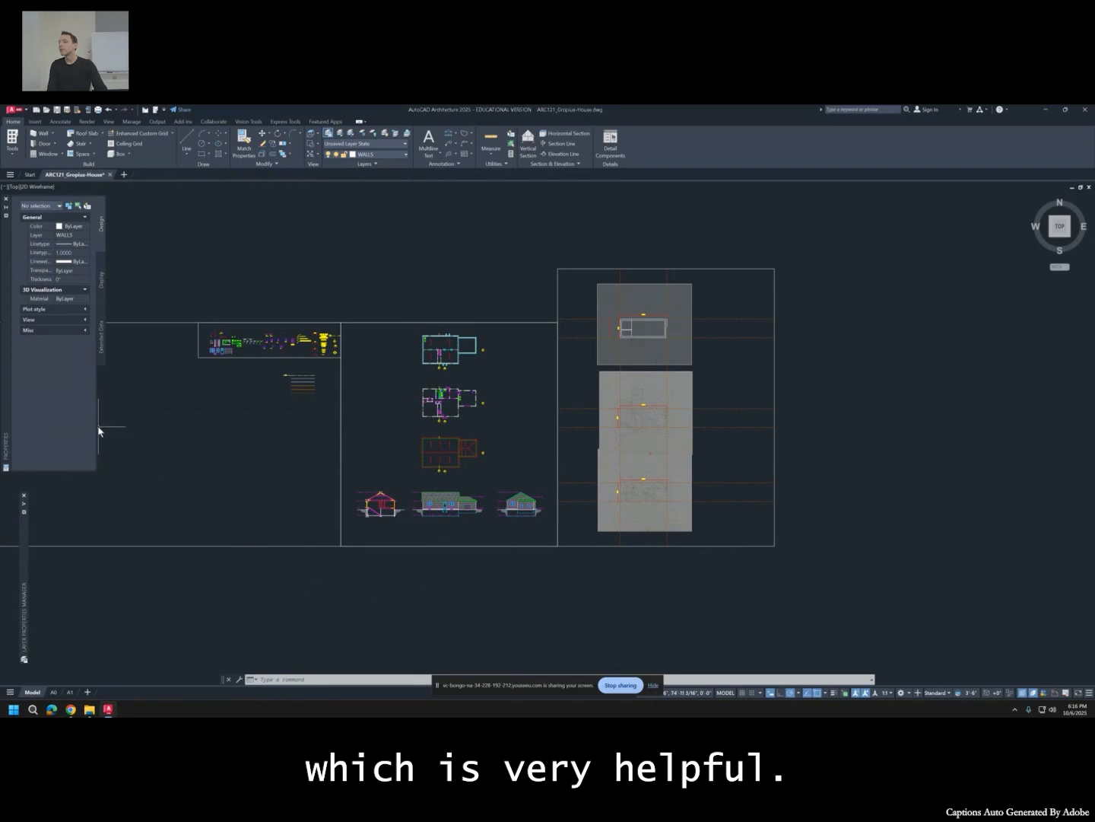
drag(98, 425, 131, 425)
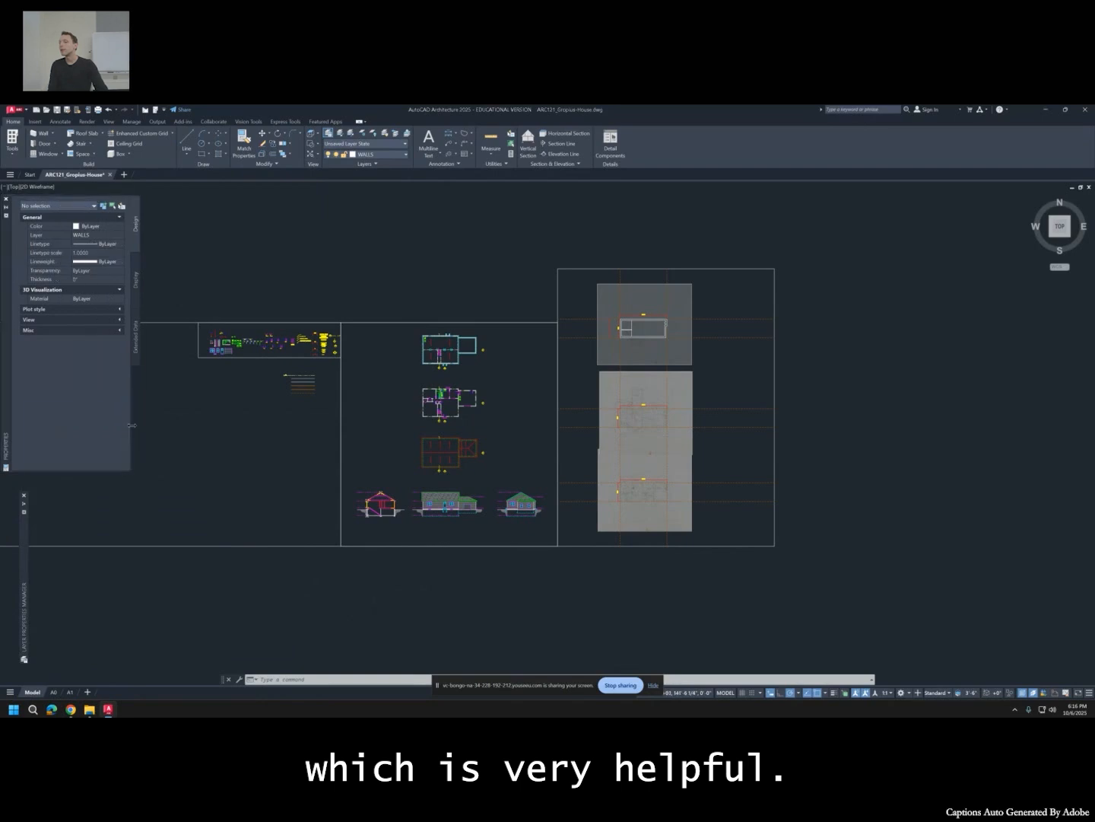
Freeze and thaw the 0_IMG layer, and turn it off and on again.
mouse_move(25, 569)
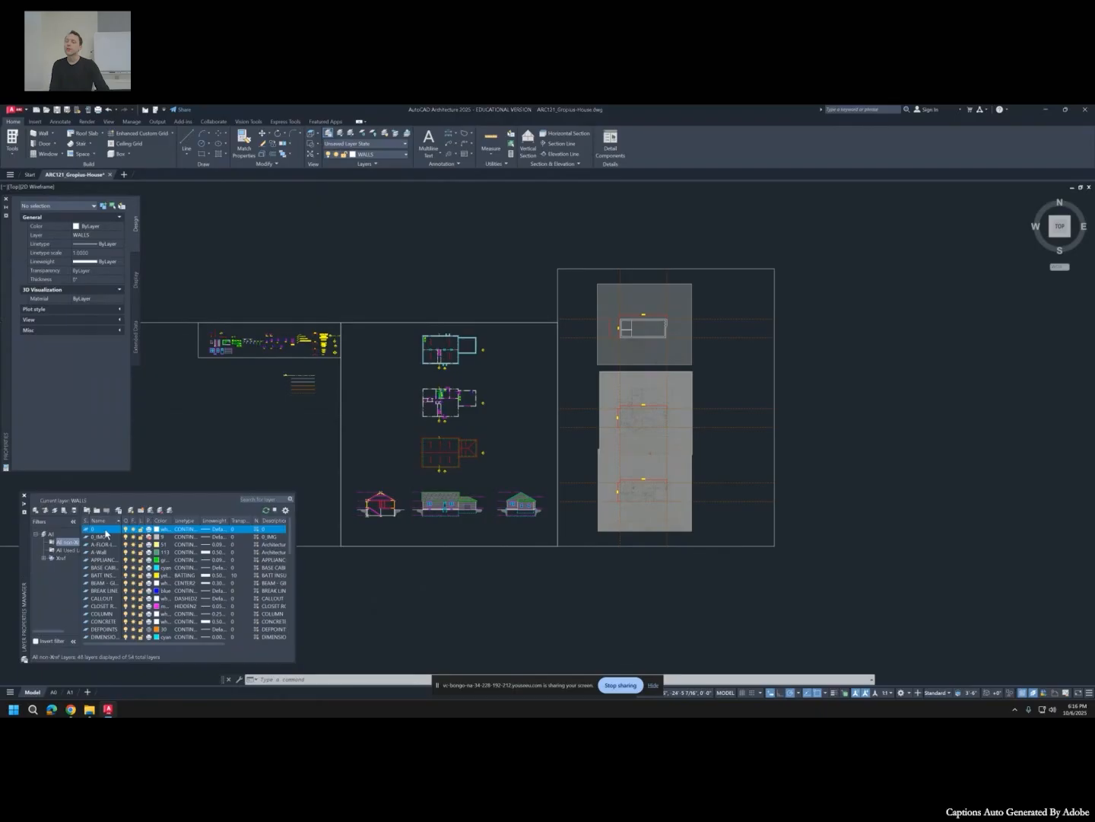
scroll(694, 378, up, 2)
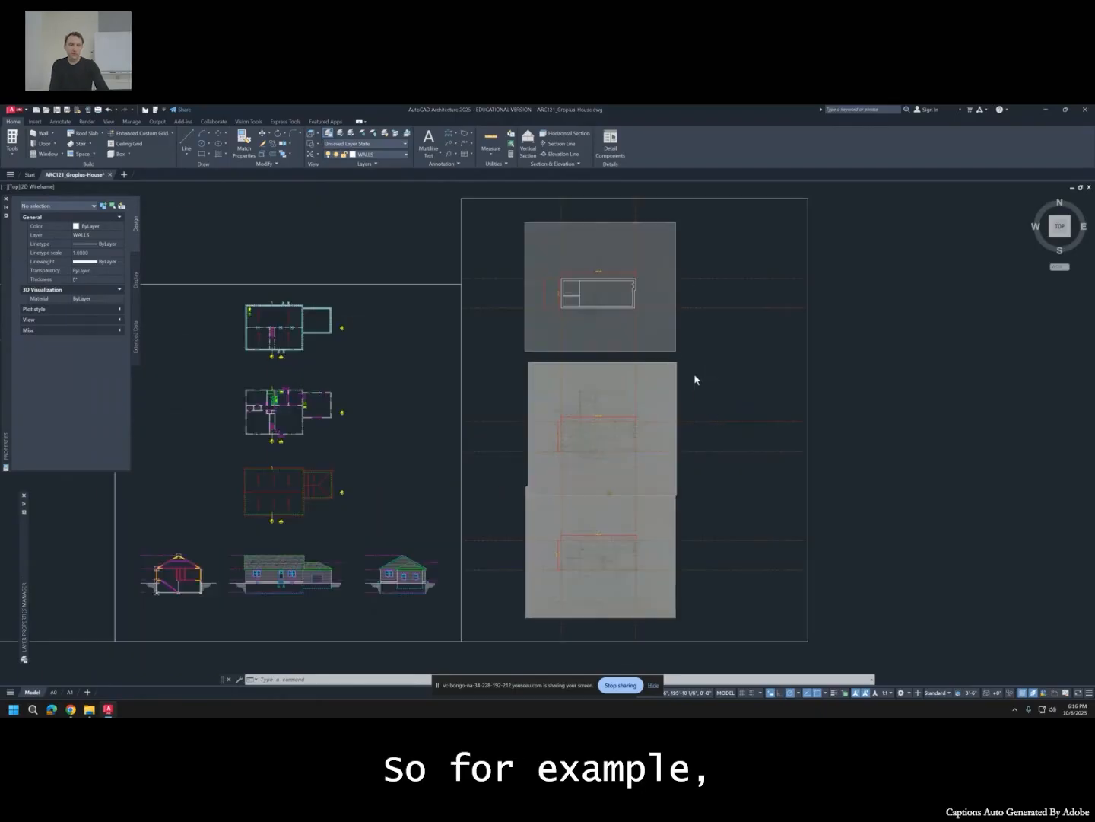
scroll(694, 376, up, 4)
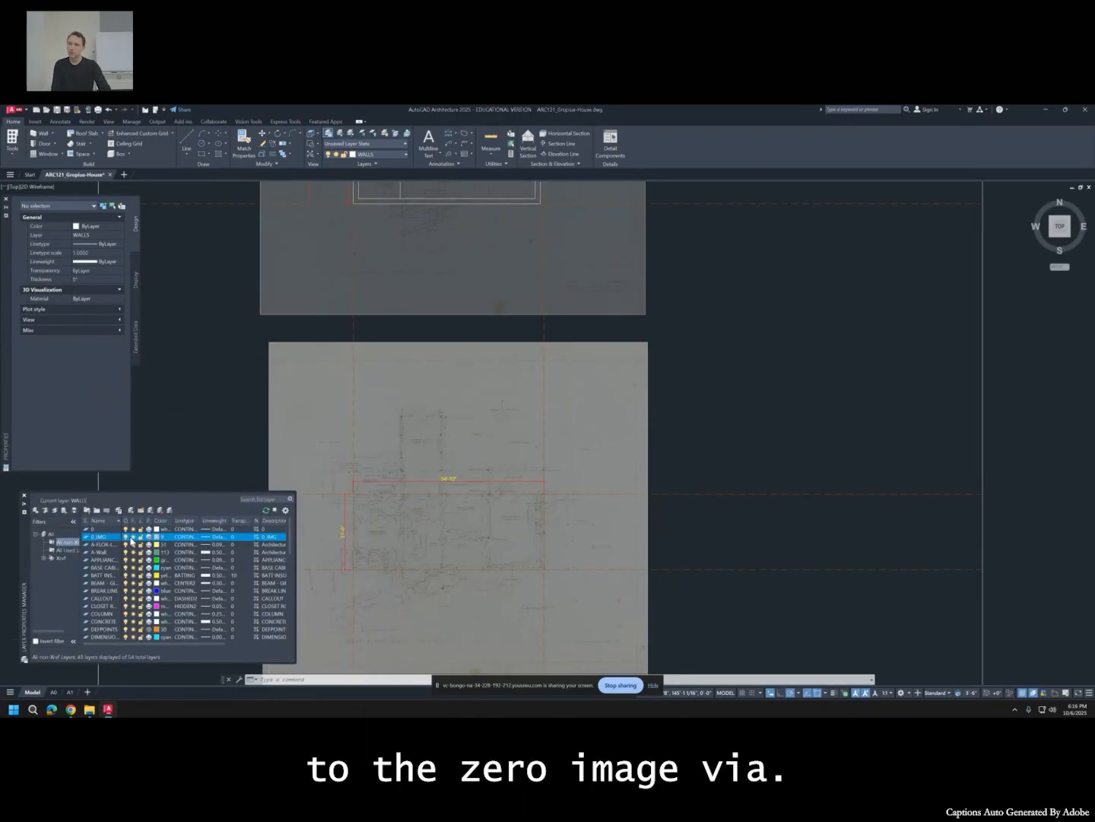
click(133, 537)
click(134, 537)
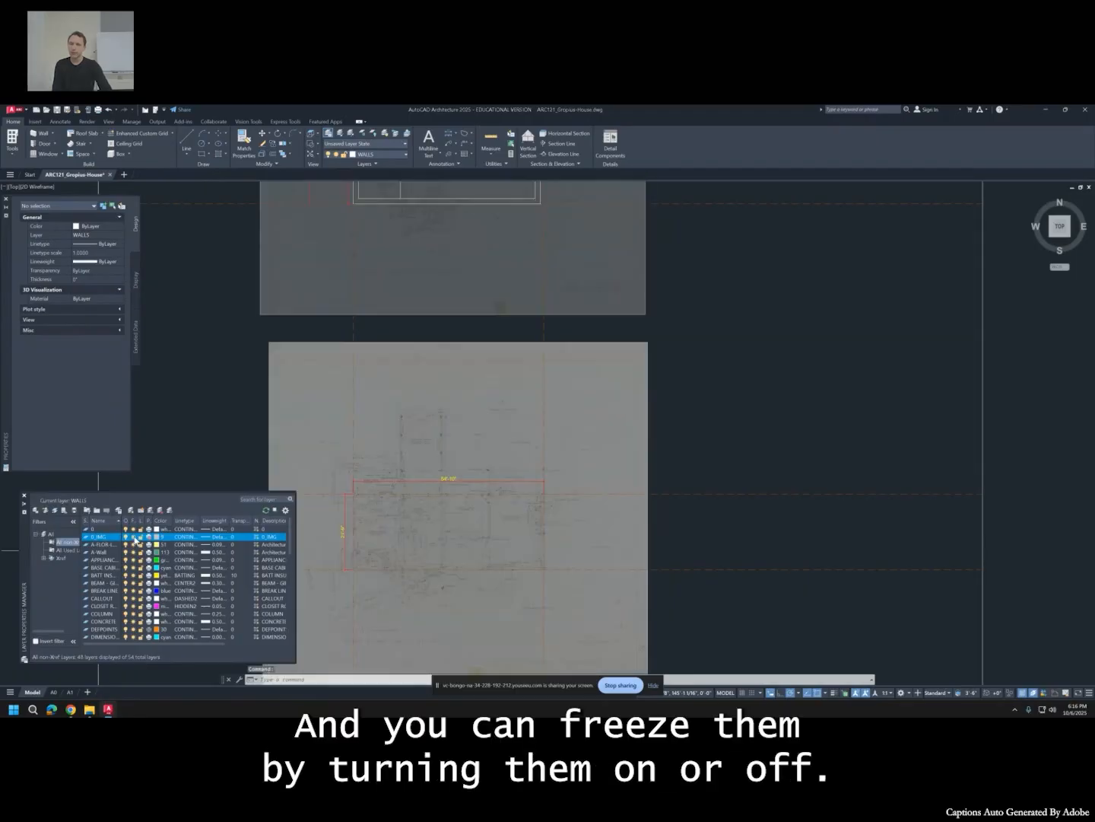
click(134, 537)
click(134, 537)
click(127, 540)
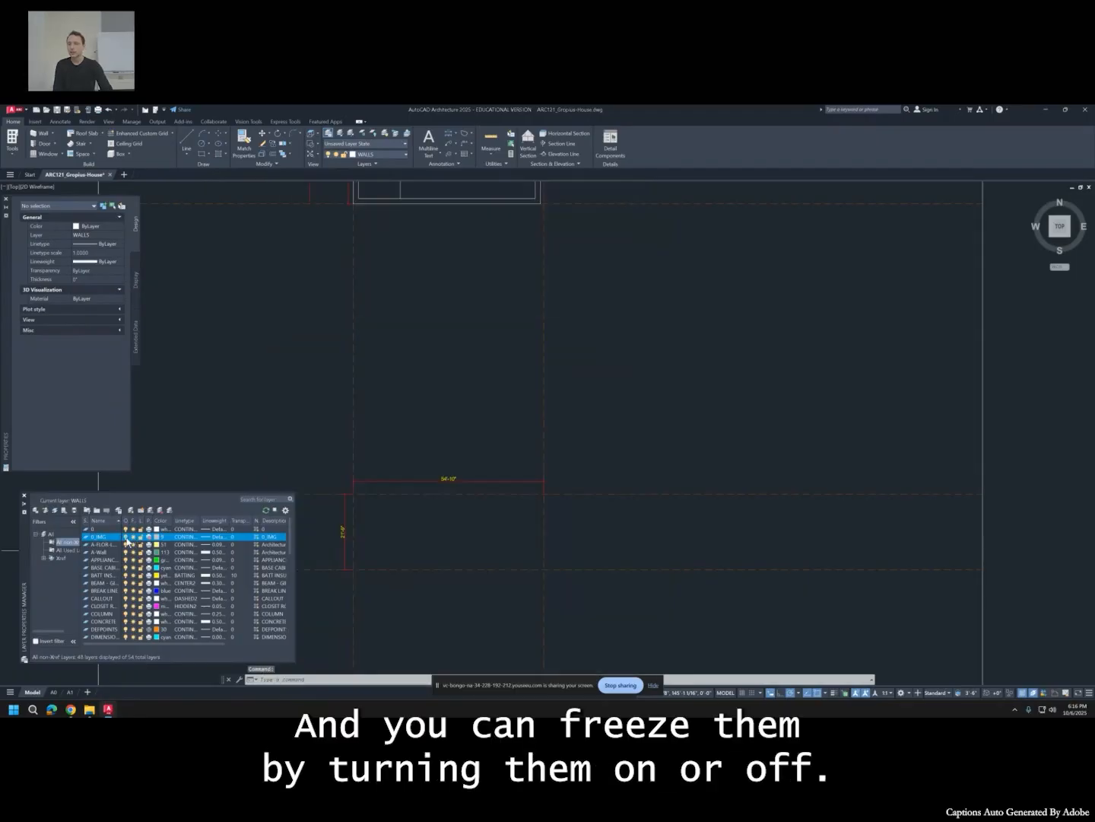
click(127, 541)
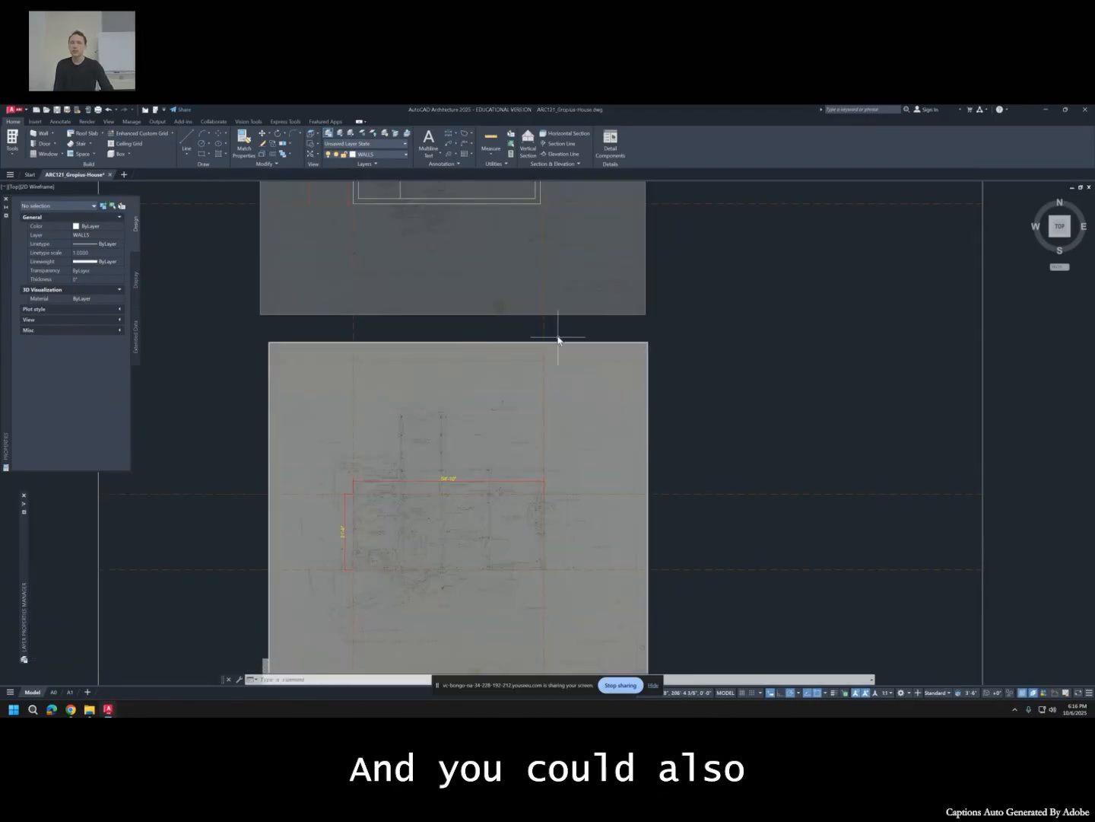
Set the fade of the upper and middle floor plan images to 40.
click(553, 312)
click(572, 348)
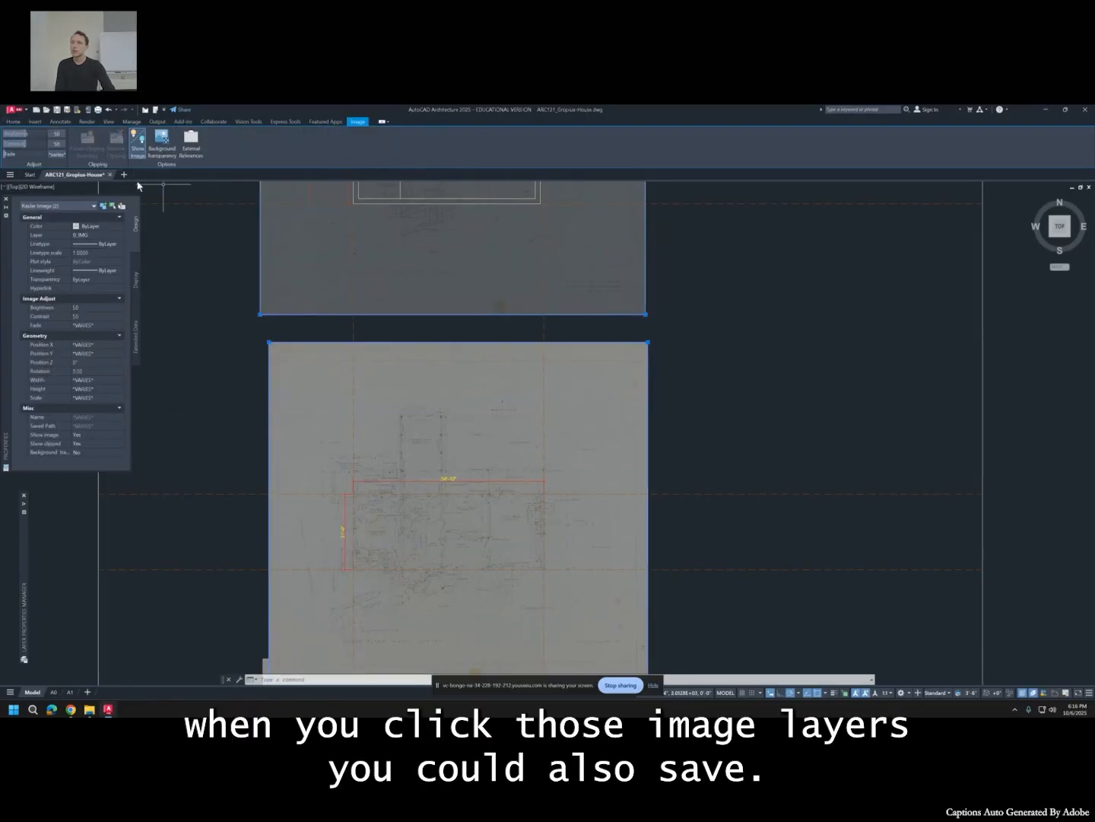
click(20, 154)
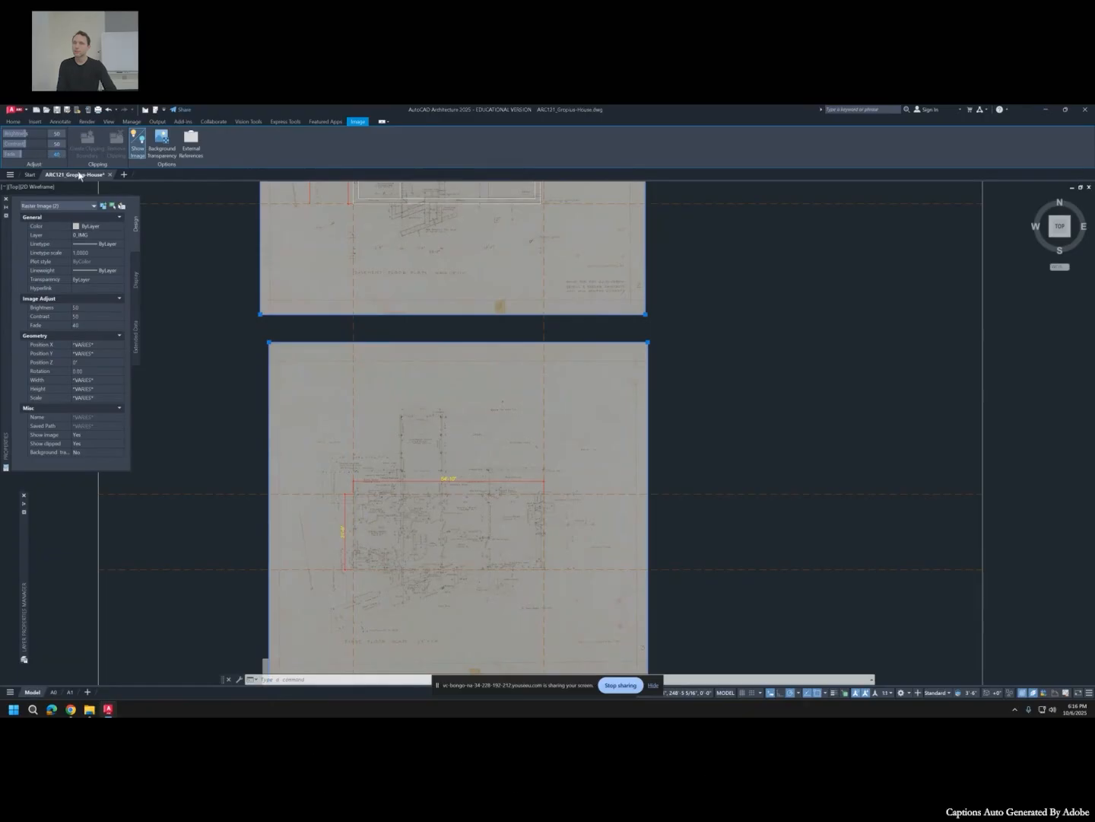
mouse_move(80, 175)
key(Escape)
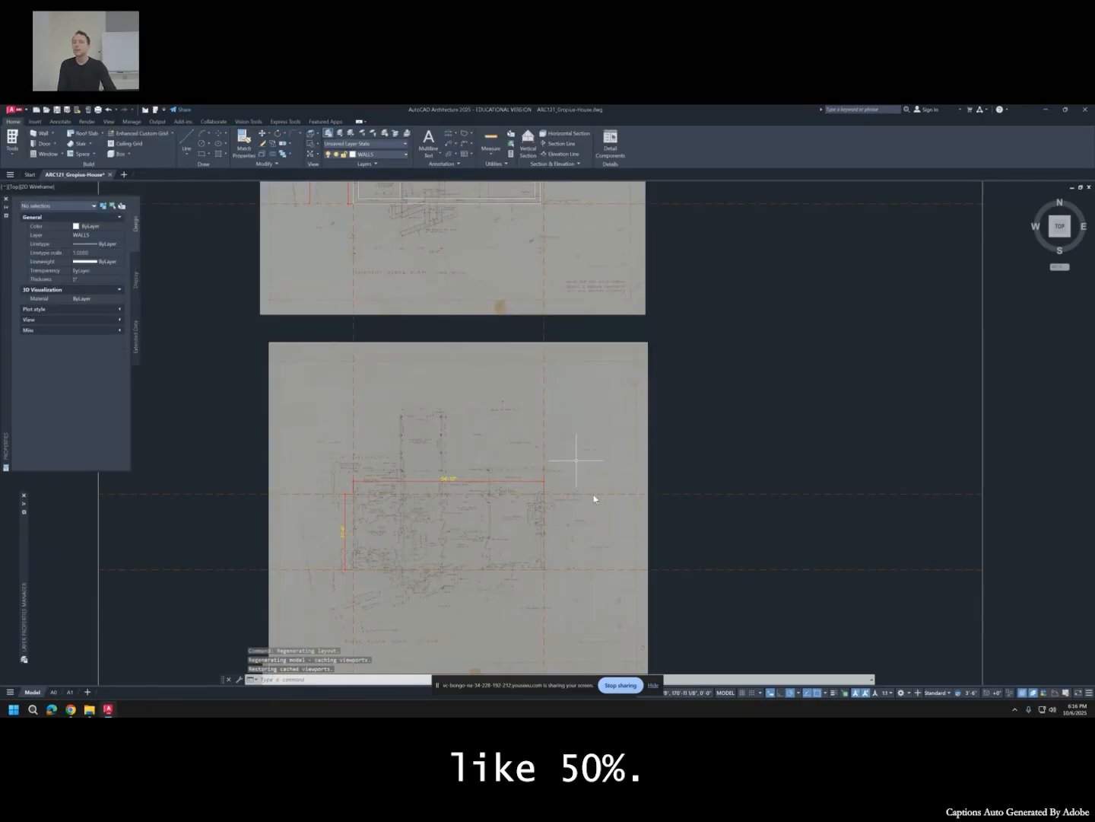
Enable background transparency on the upper and middle floor plan images and set their fade to 75.
drag(709, 399, 606, 288)
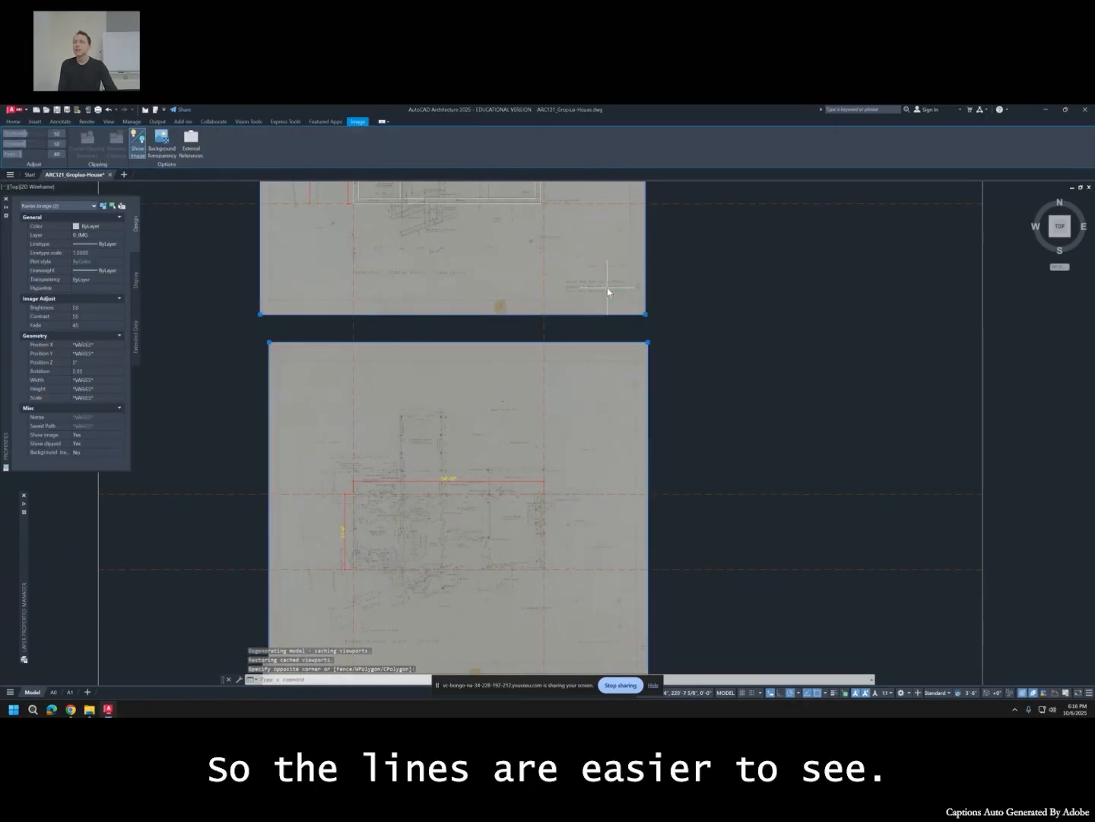
click(159, 151)
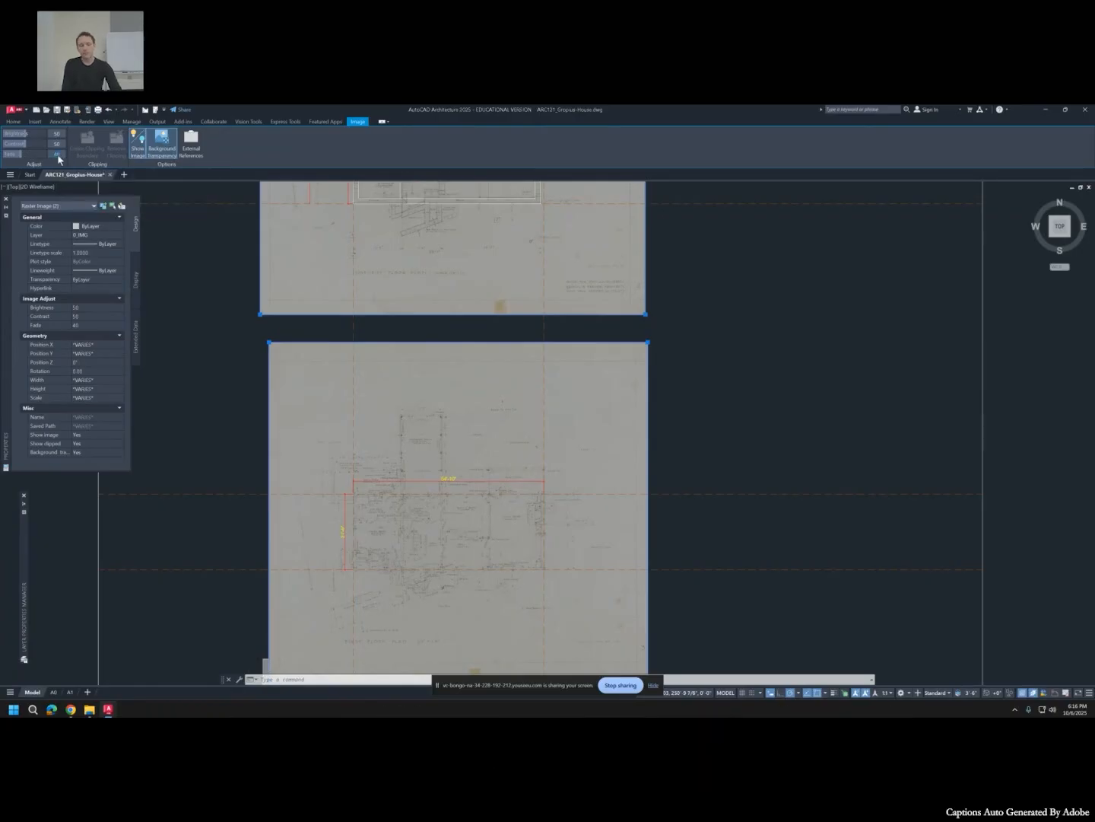
text(75)
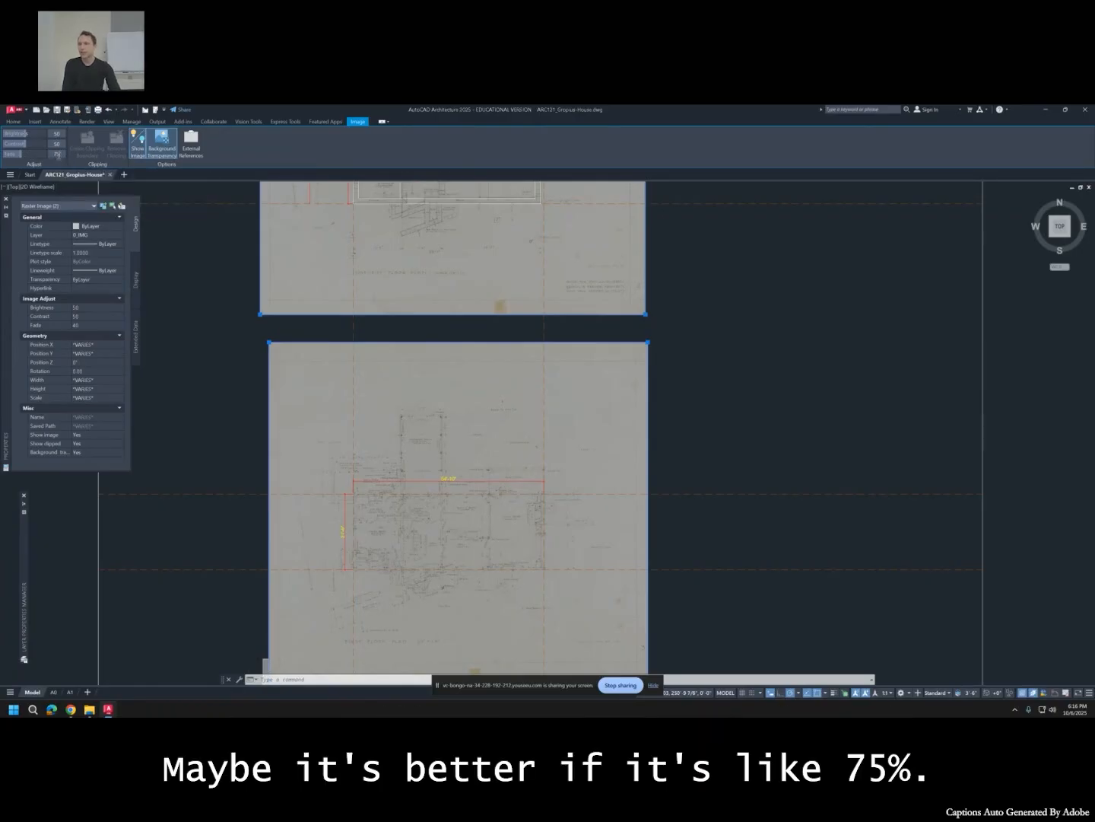
key(Return)
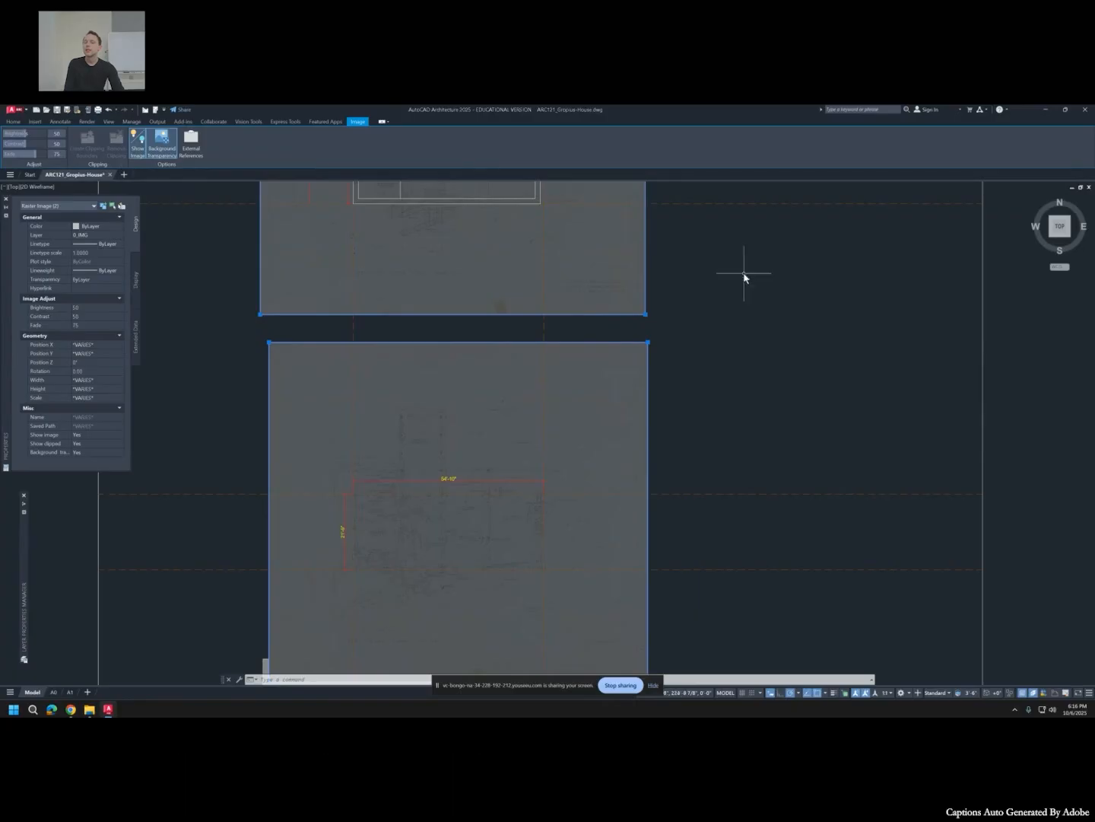
scroll(689, 344, down, 5)
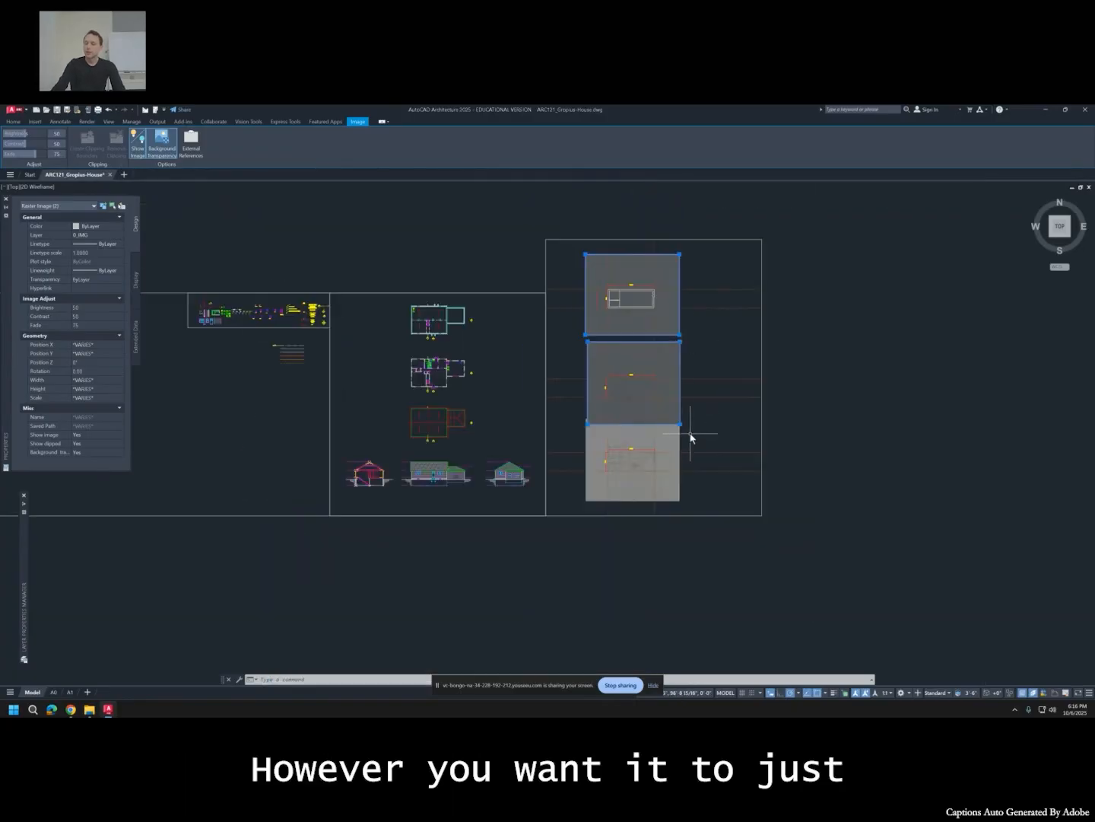
key(Escape)
key(Escape)
Apply the middle floor plan image's properties to the lowest floor plan image with Match Properties.
scroll(689, 434, up, 4)
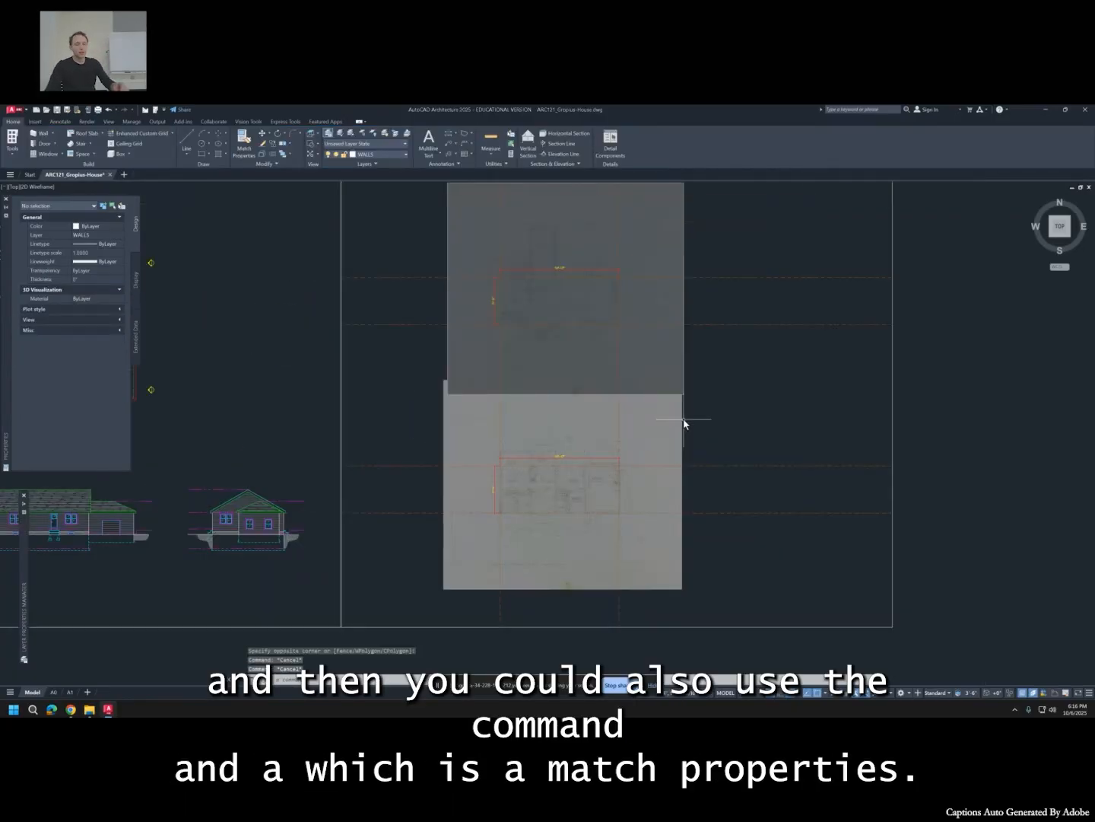
text(ma)
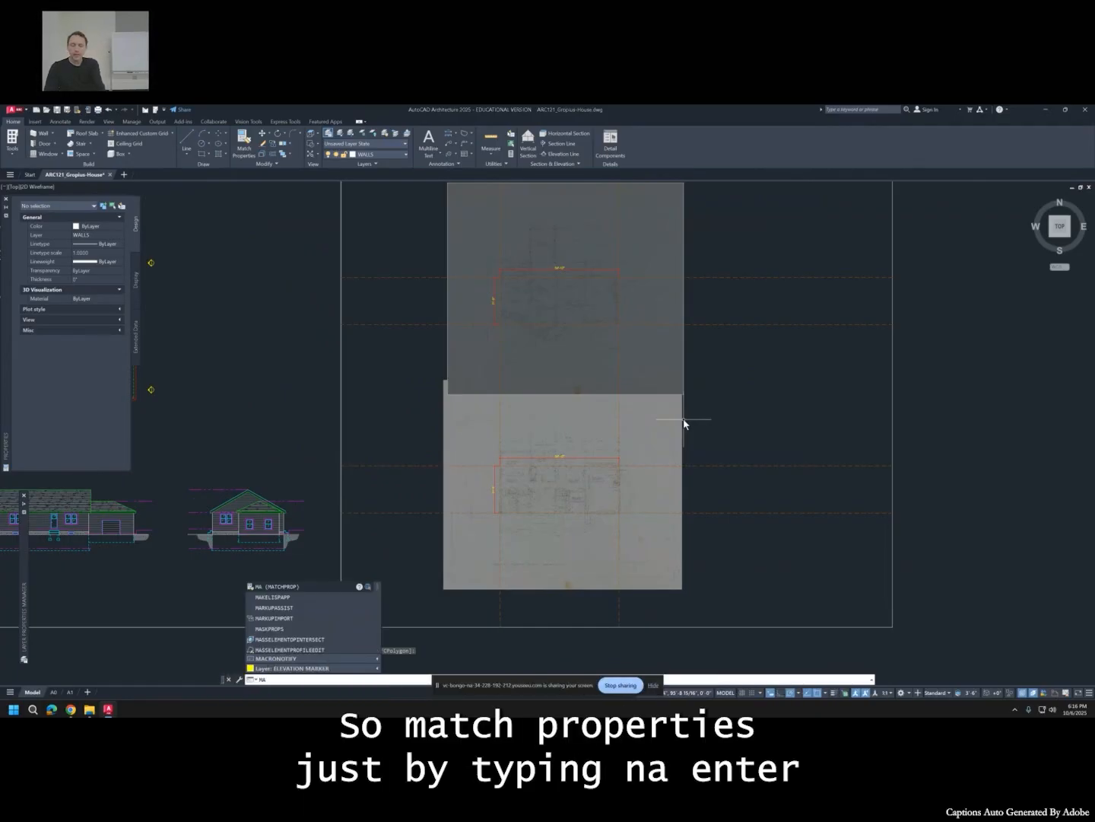
key(Return)
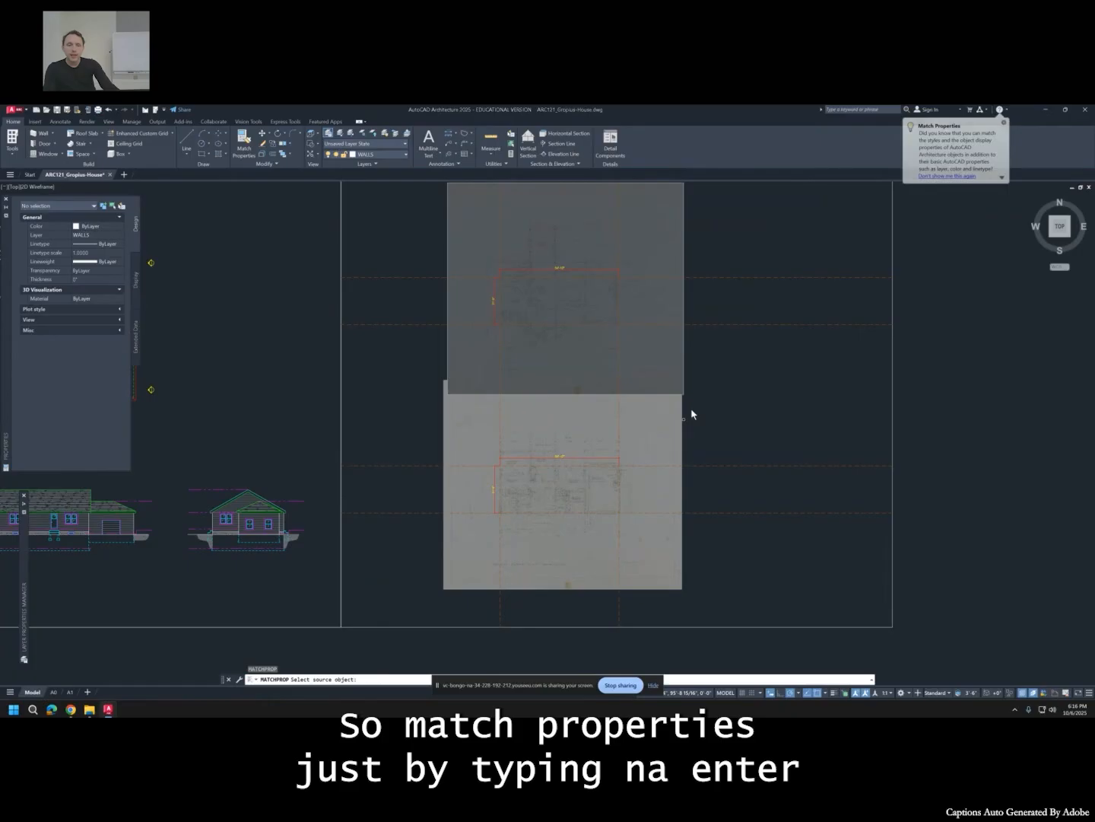
click(683, 370)
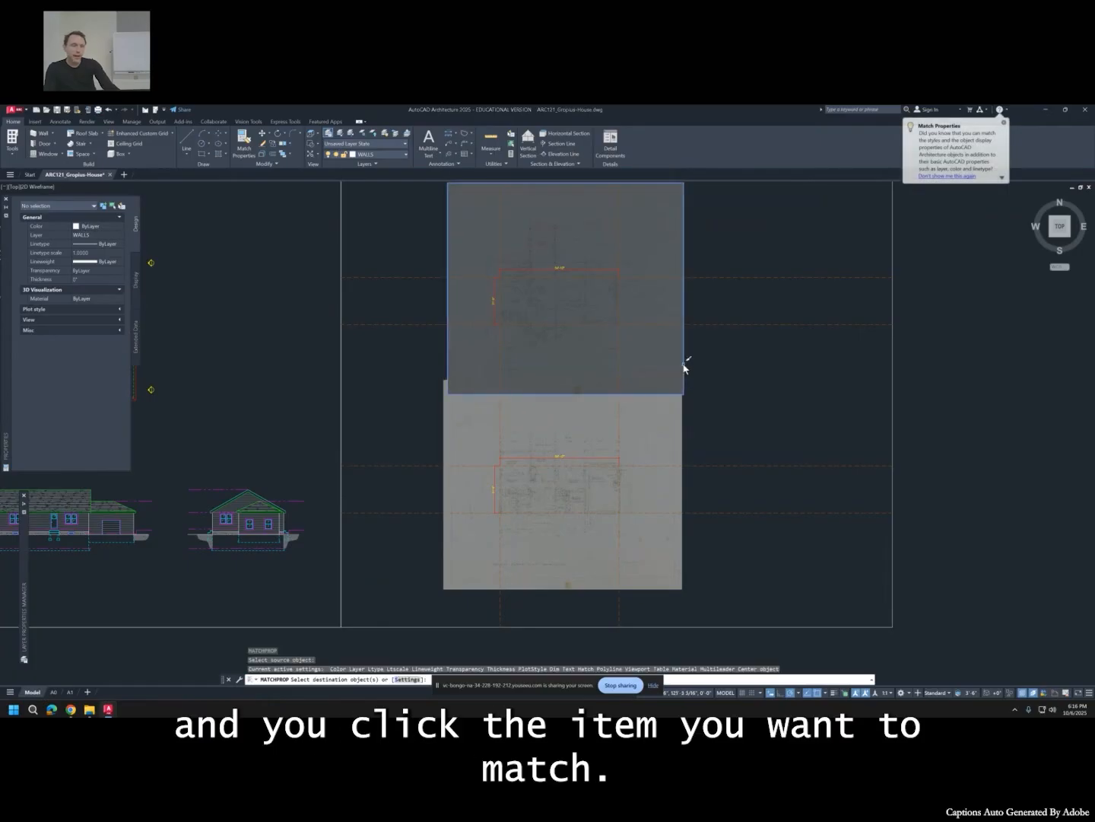
click(683, 418)
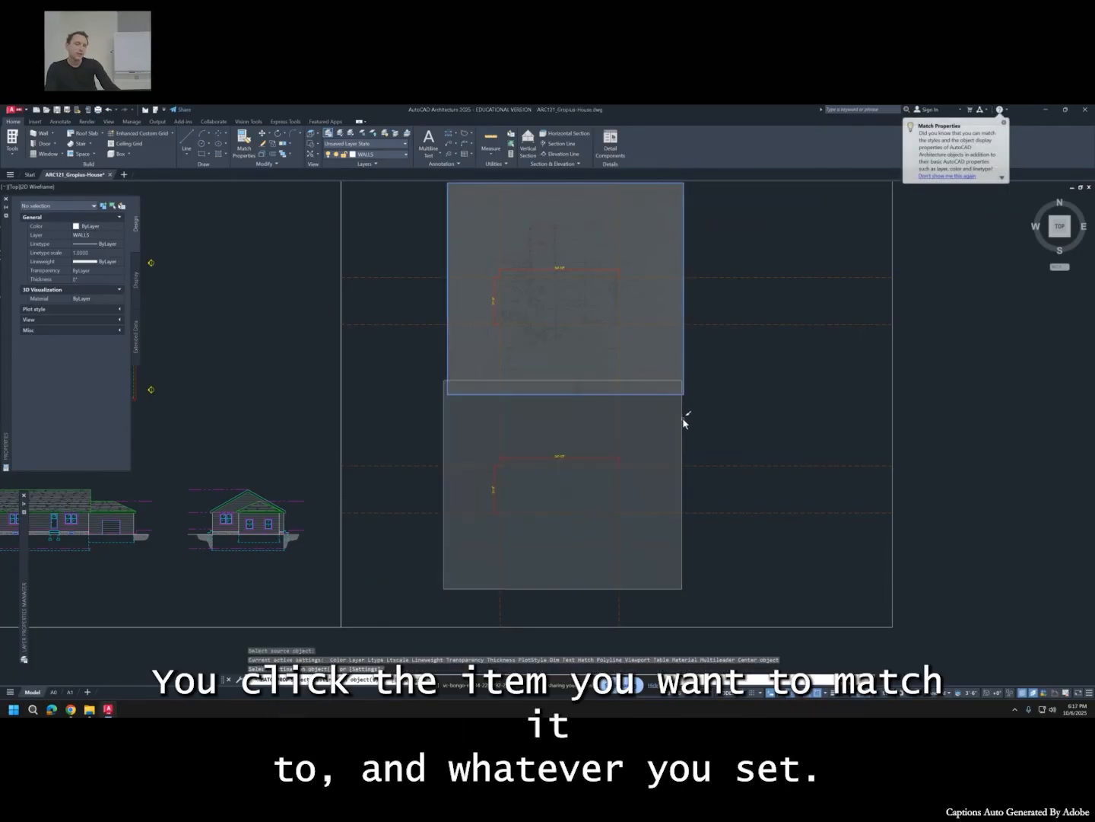
Try again to apply the upper floor plan image's properties to the lower floor plan image with Match Properties.
click(716, 410)
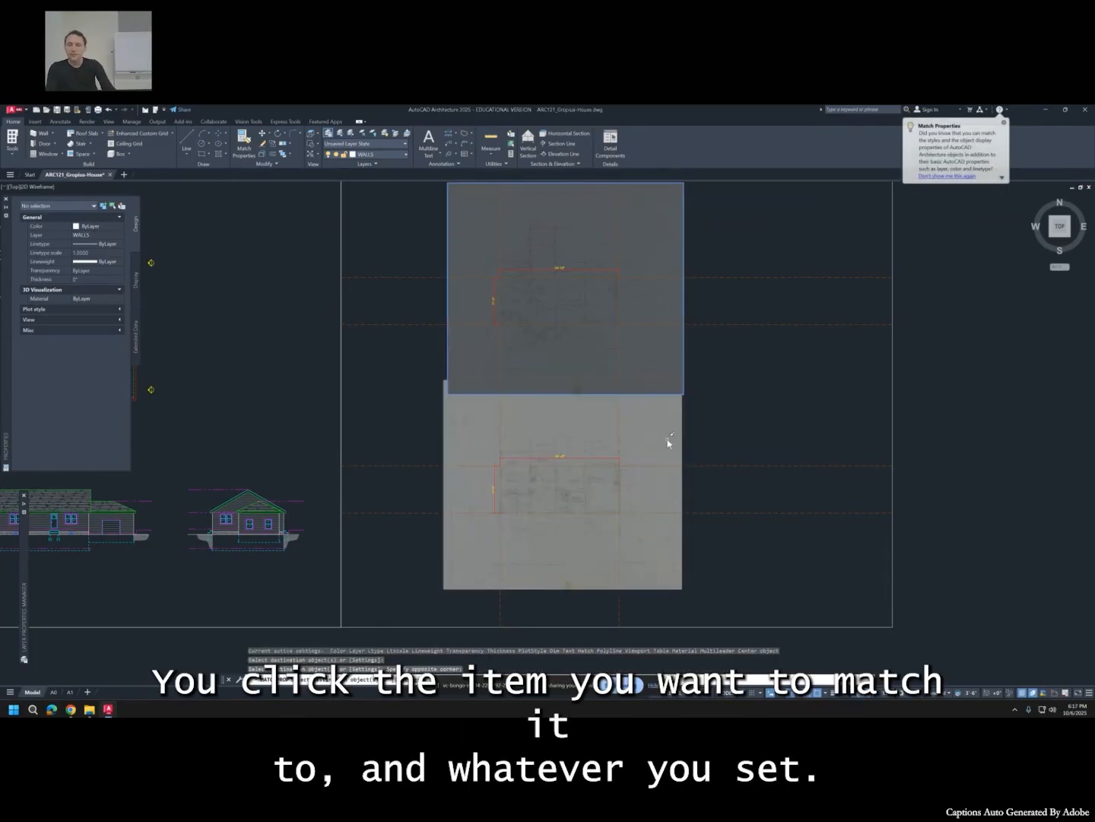
click(668, 439)
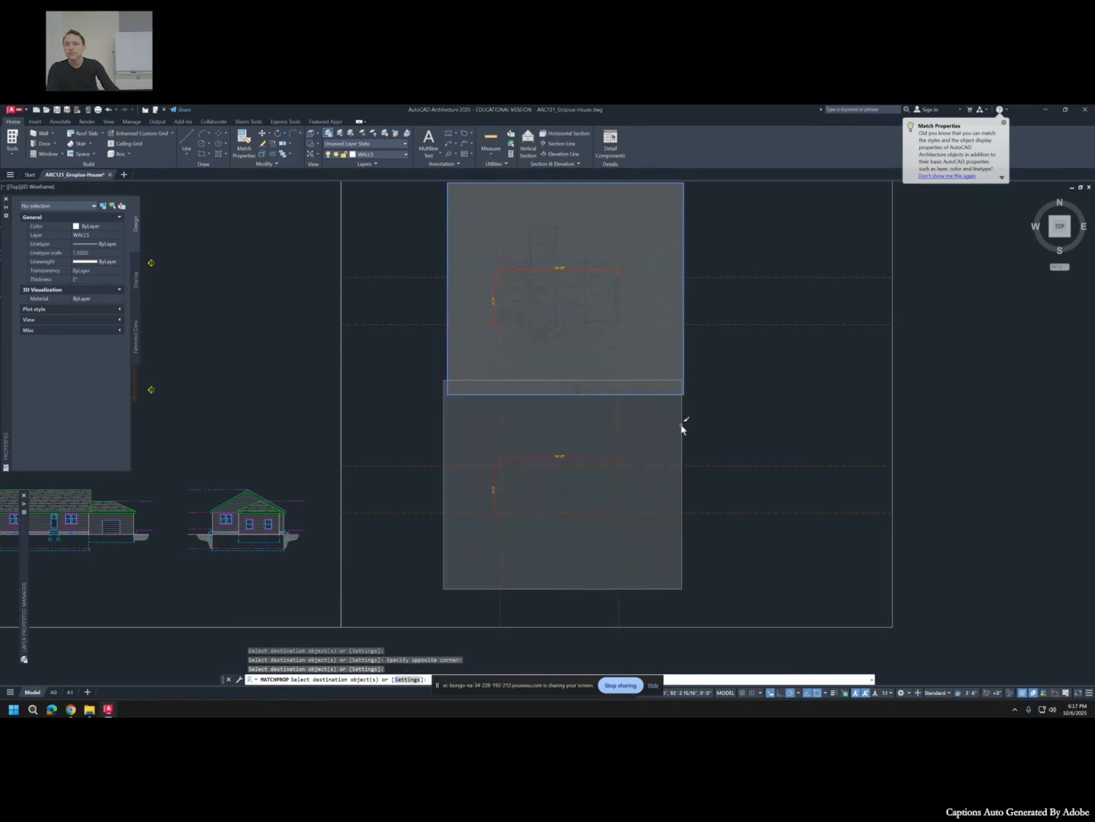
key(Escape)
key(Escape)
key(Escape)
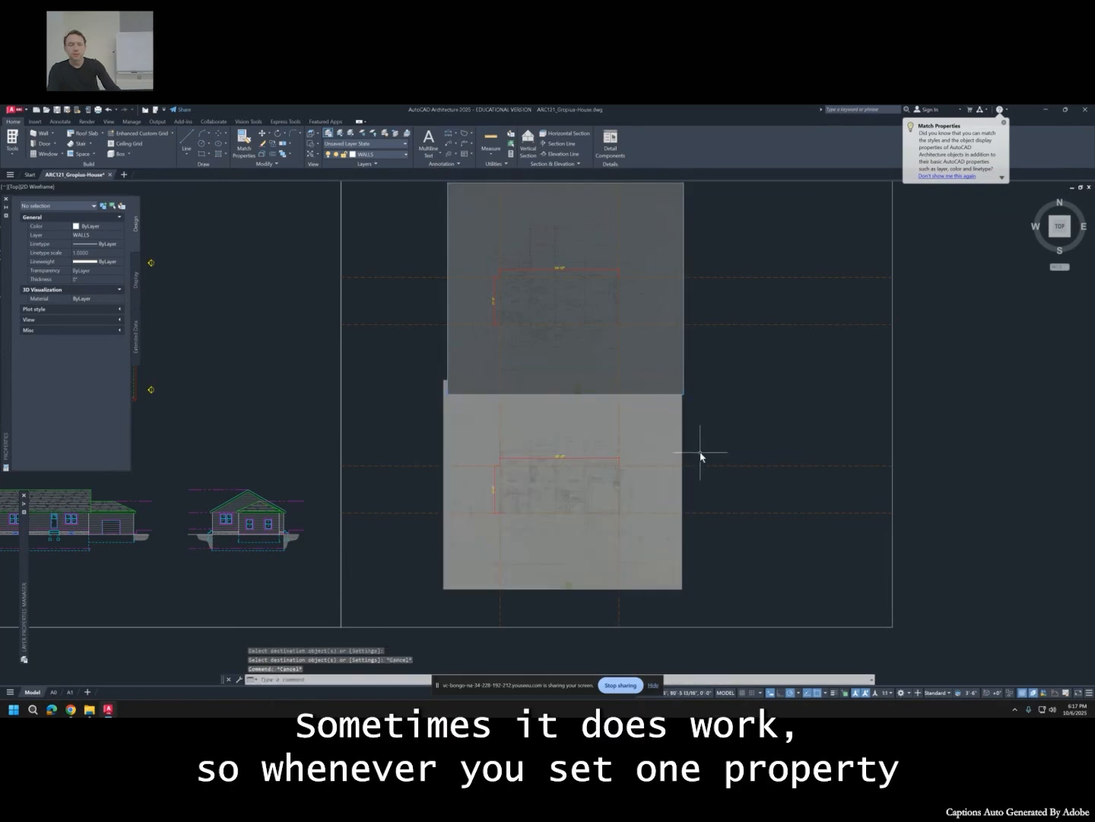
Enable background transparency on the lower floor plan image and increase its fade to look like the image above it.
click(693, 429)
click(665, 439)
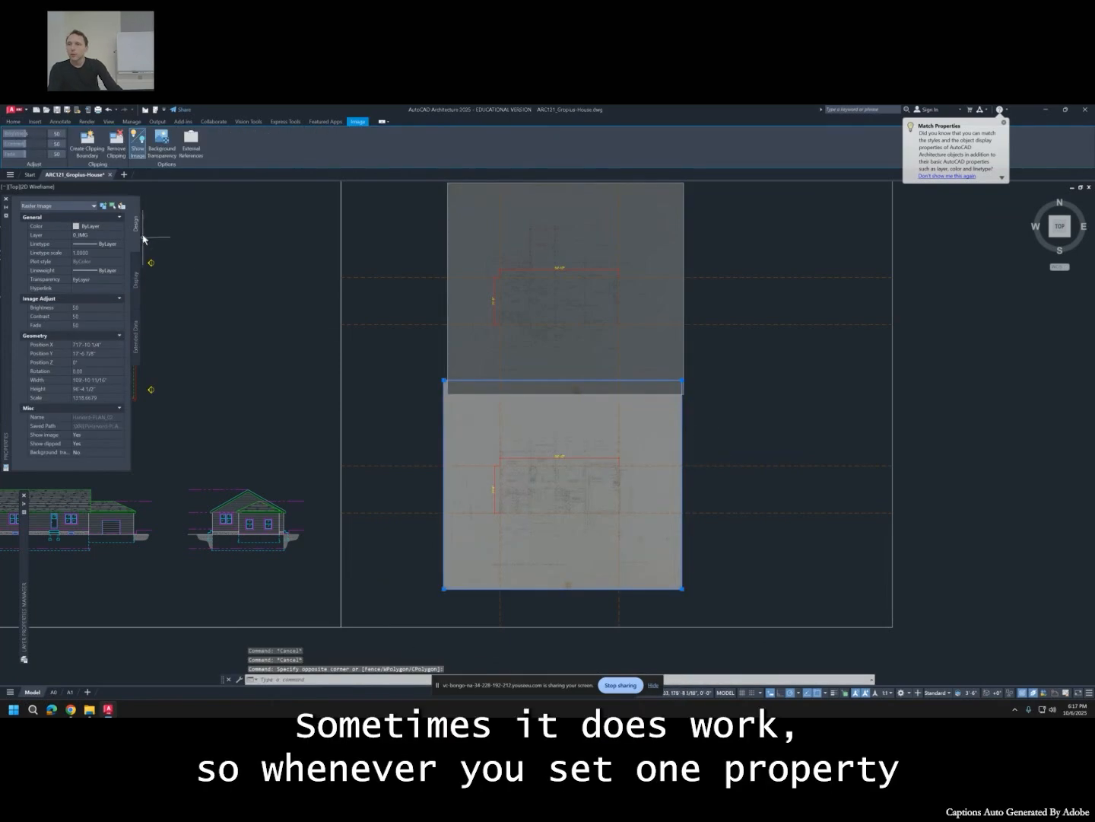
click(161, 148)
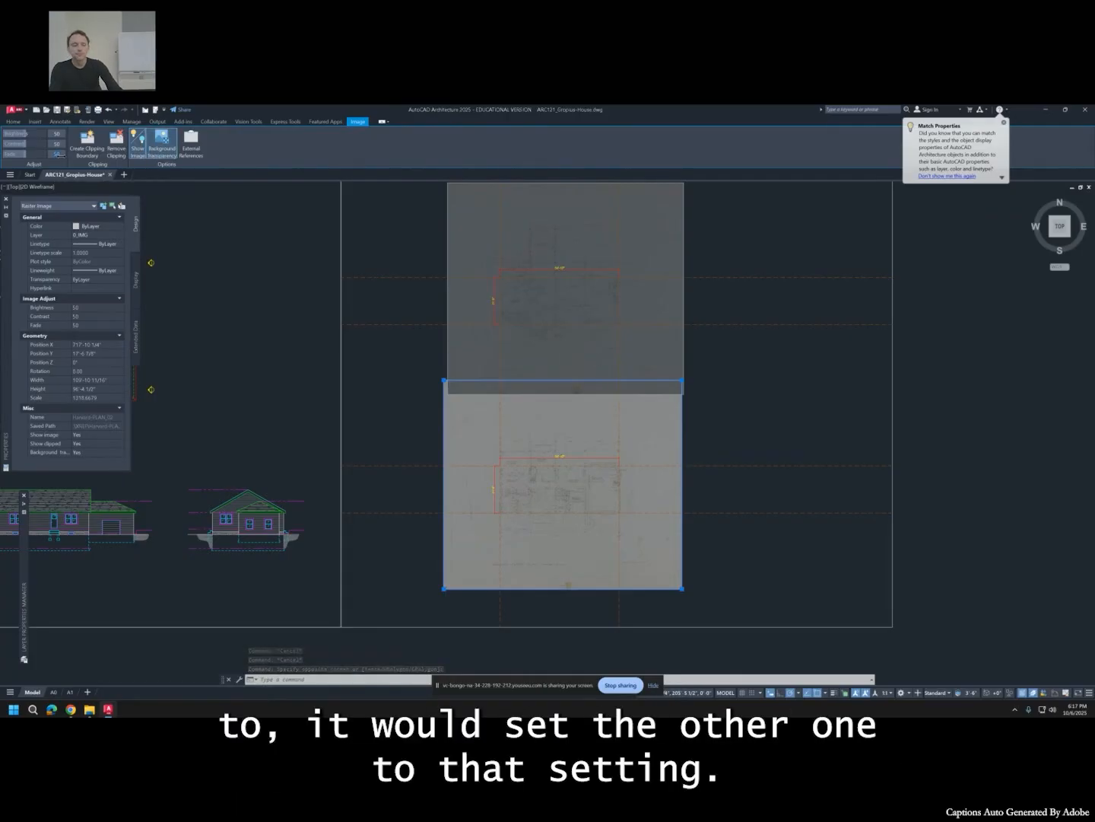
key(Escape)
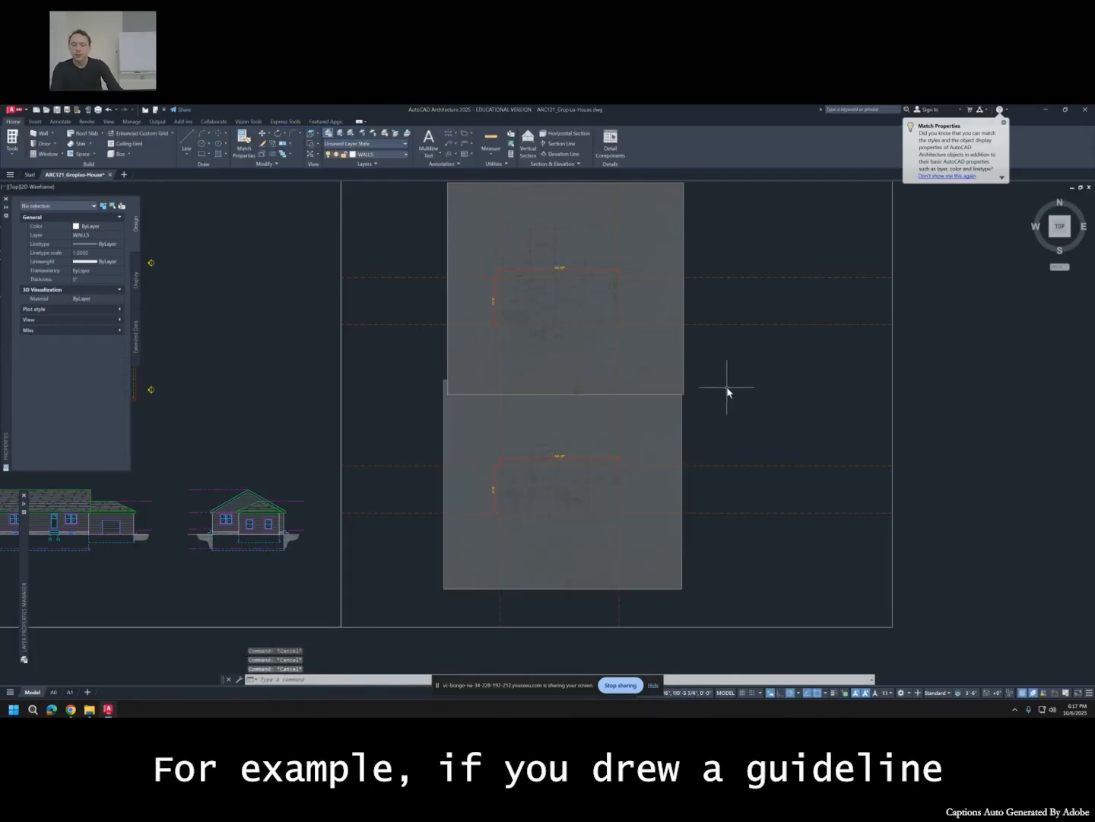
Draw a vertical demonstration line about 117' long in the empty area to the right of the floor plan images.
text(l)
key(Return)
click(751, 355)
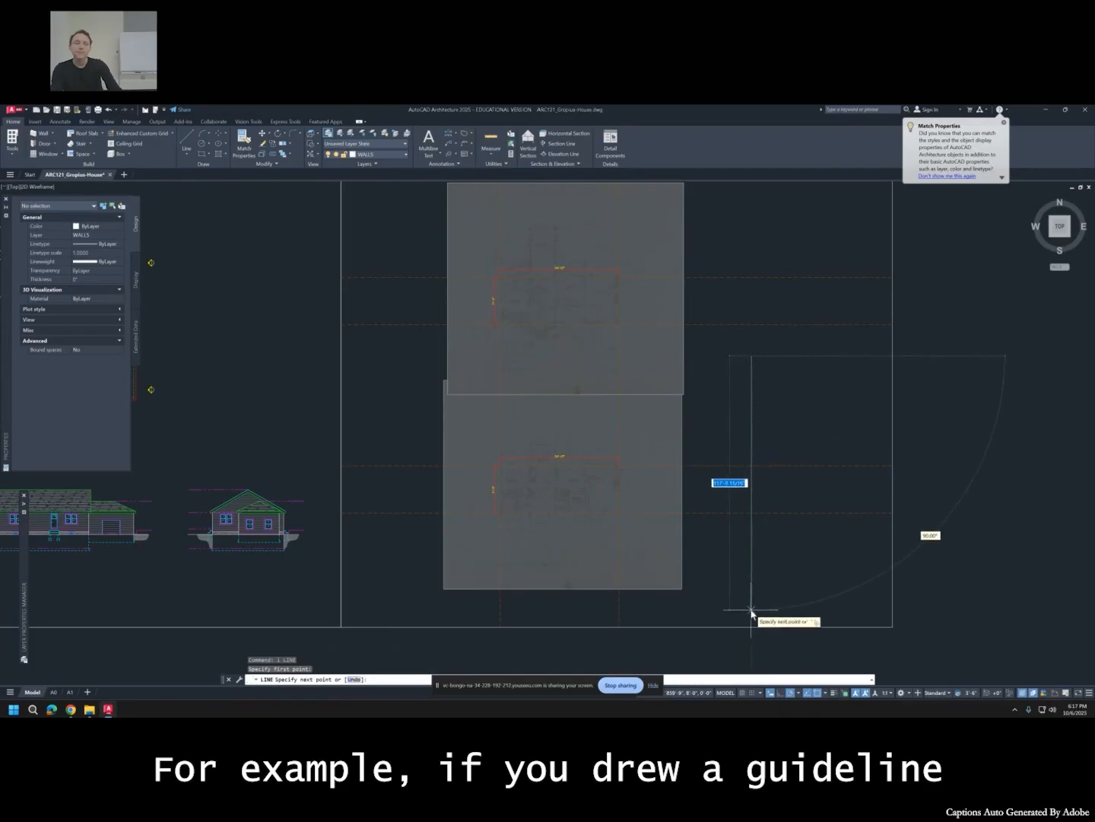
click(750, 612)
key(Escape)
key(Escape)
Match the new vertical line's properties to the lowest horizontal guideline with Match Properties.
text(ma)
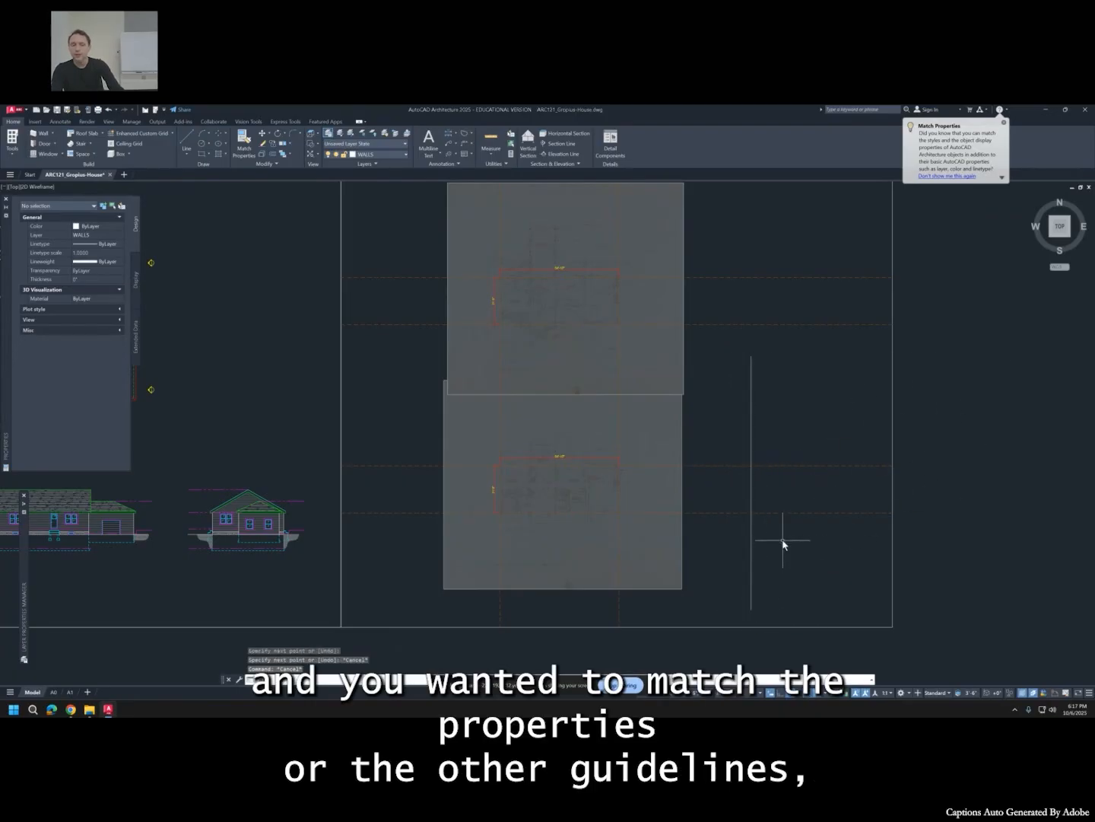
key(Return)
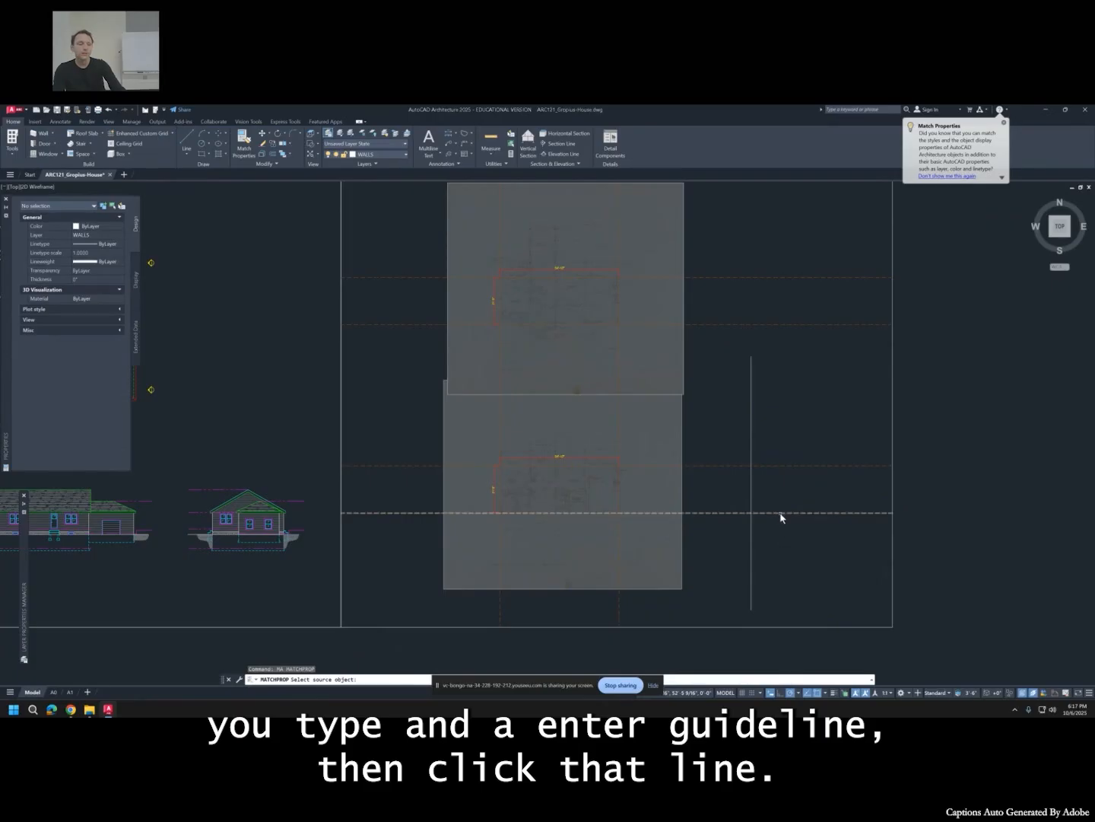
click(781, 514)
click(750, 486)
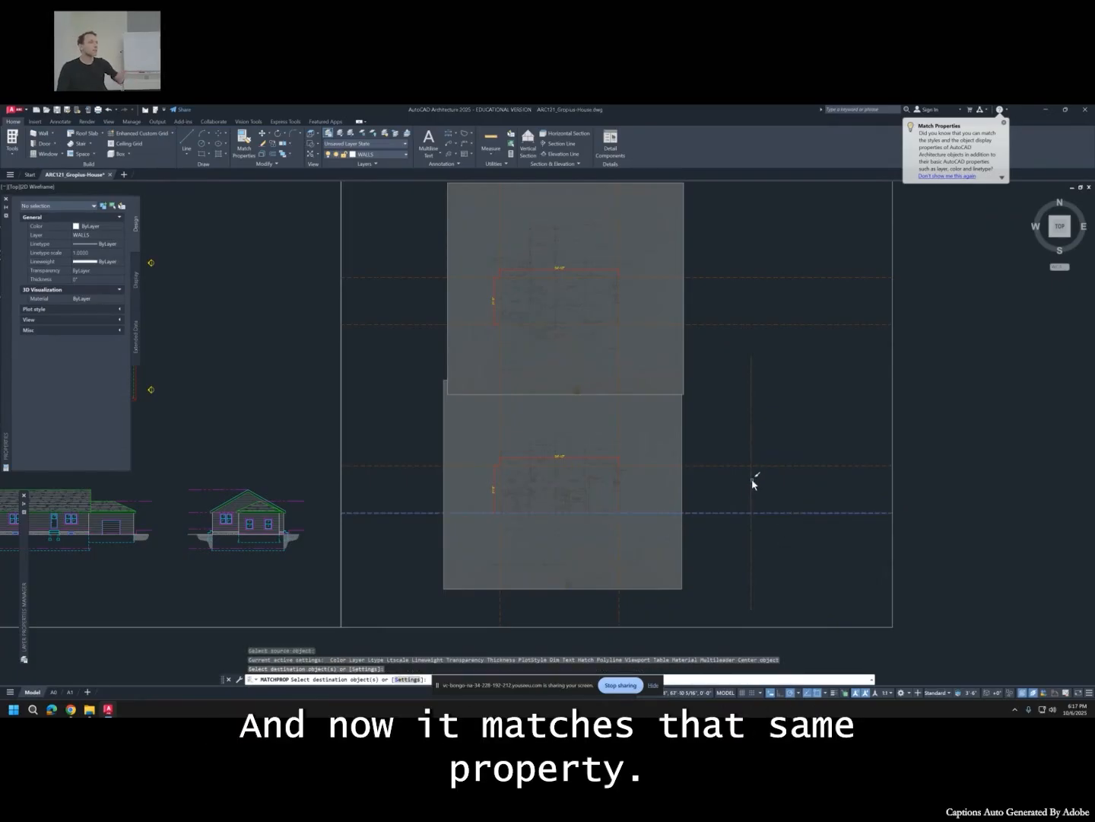
key(Escape)
key(Escape)
key(Escape)
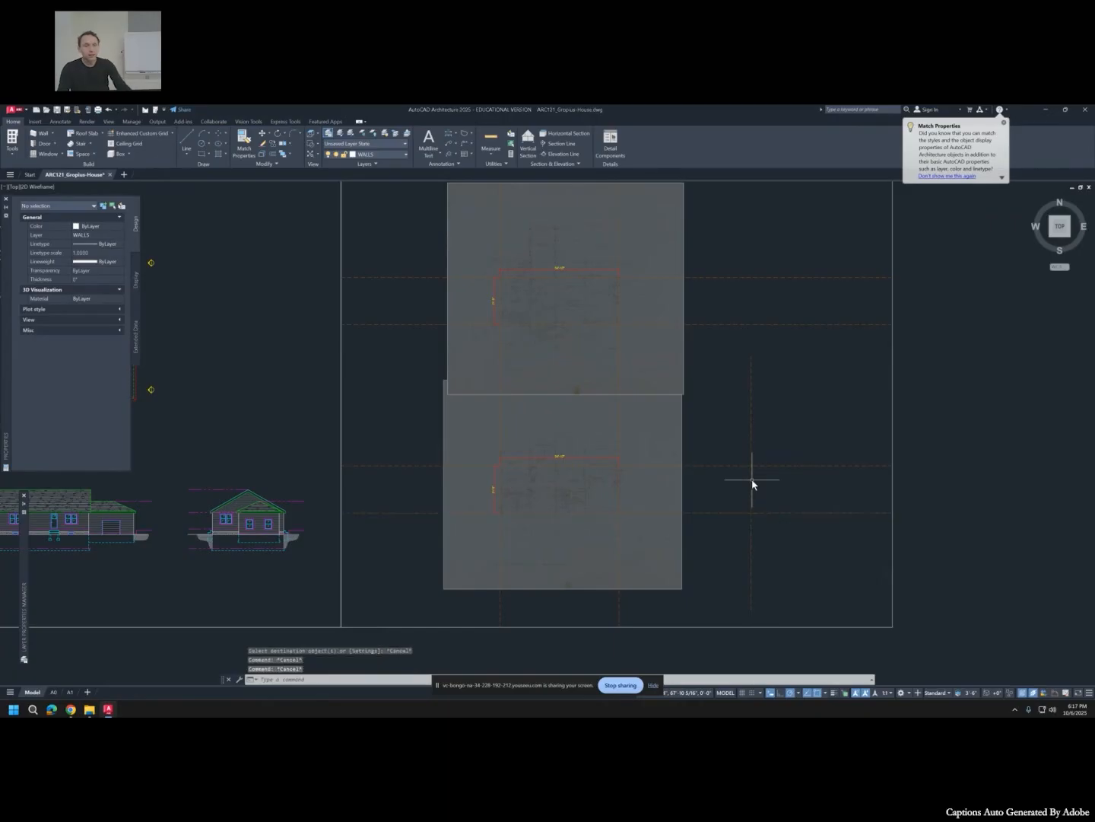
Select the vertical guideline and review the layer choices available in its properties.
click(752, 484)
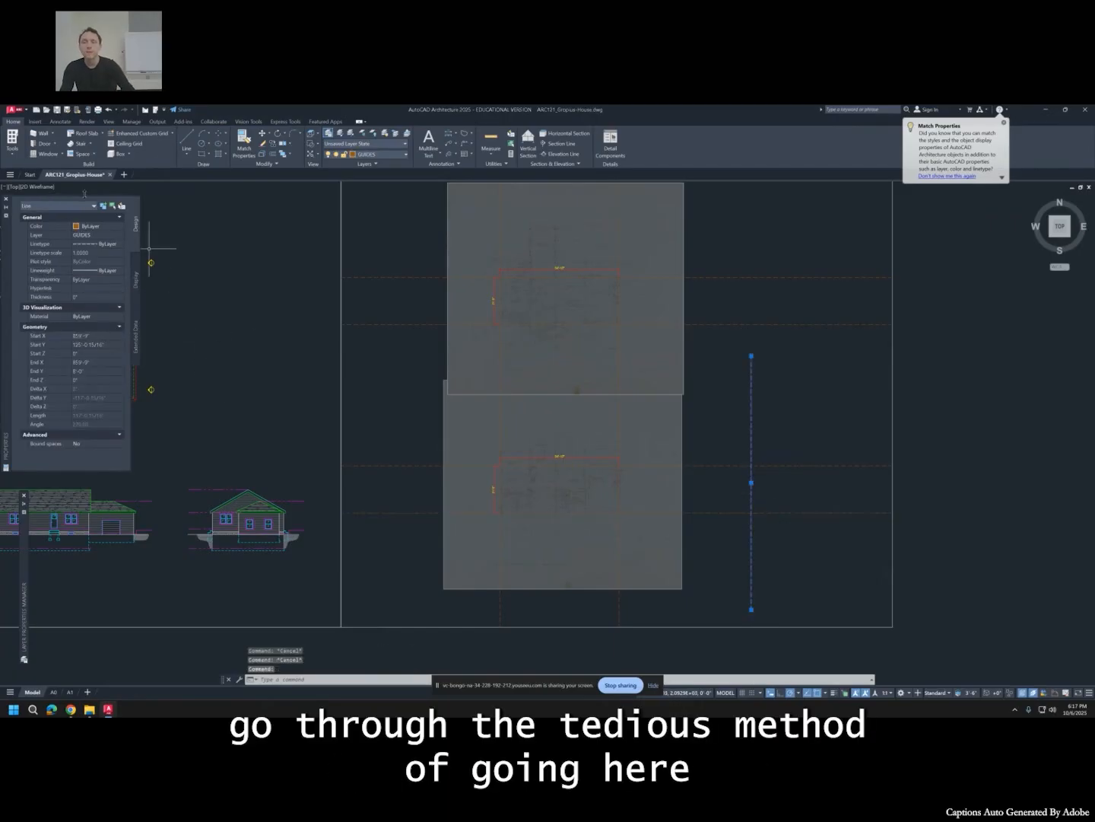
click(101, 235)
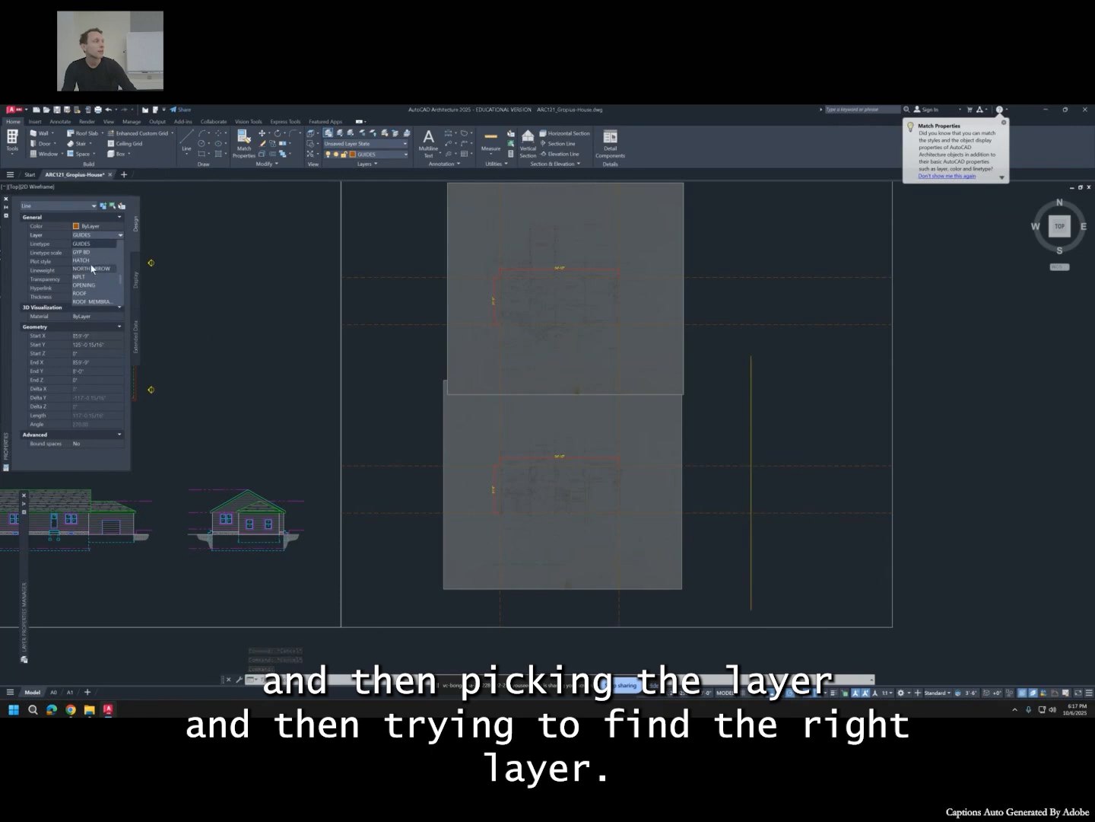
key(Escape)
key(Escape)
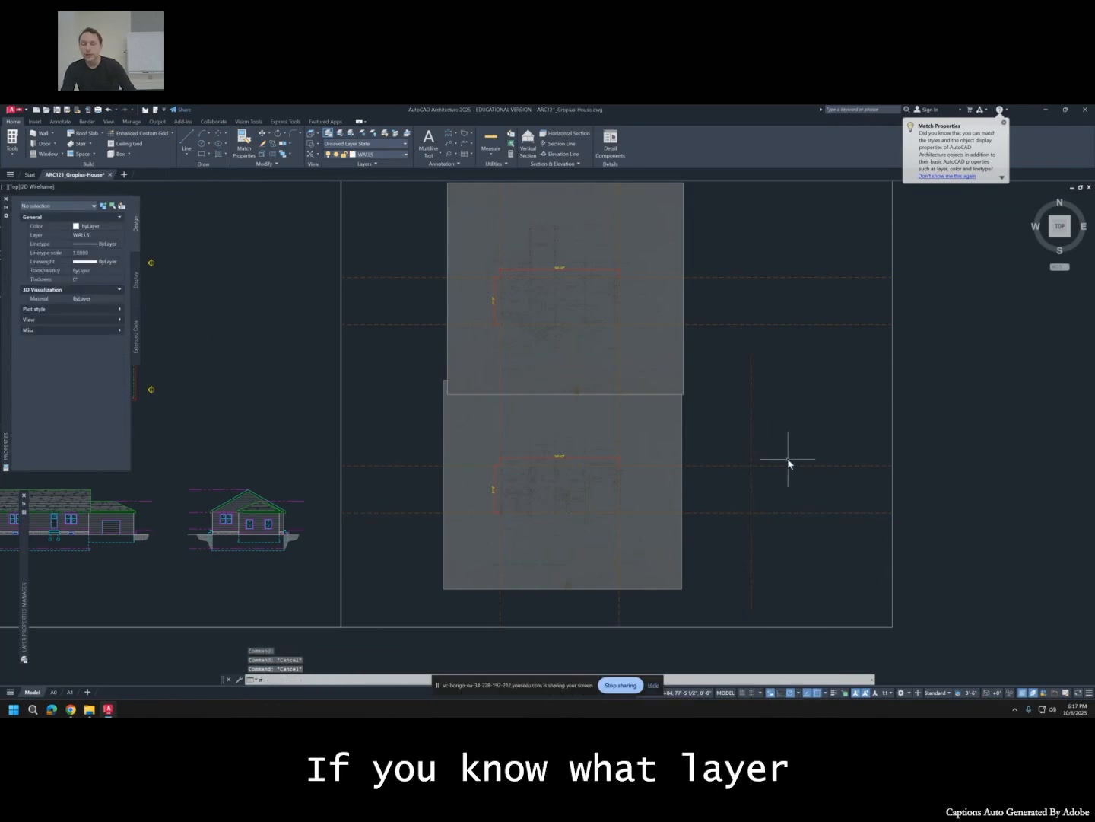
Try Match Properties again with the horizontal guideline crossing the lower floor plan as the source.
text(ma)
key(Return)
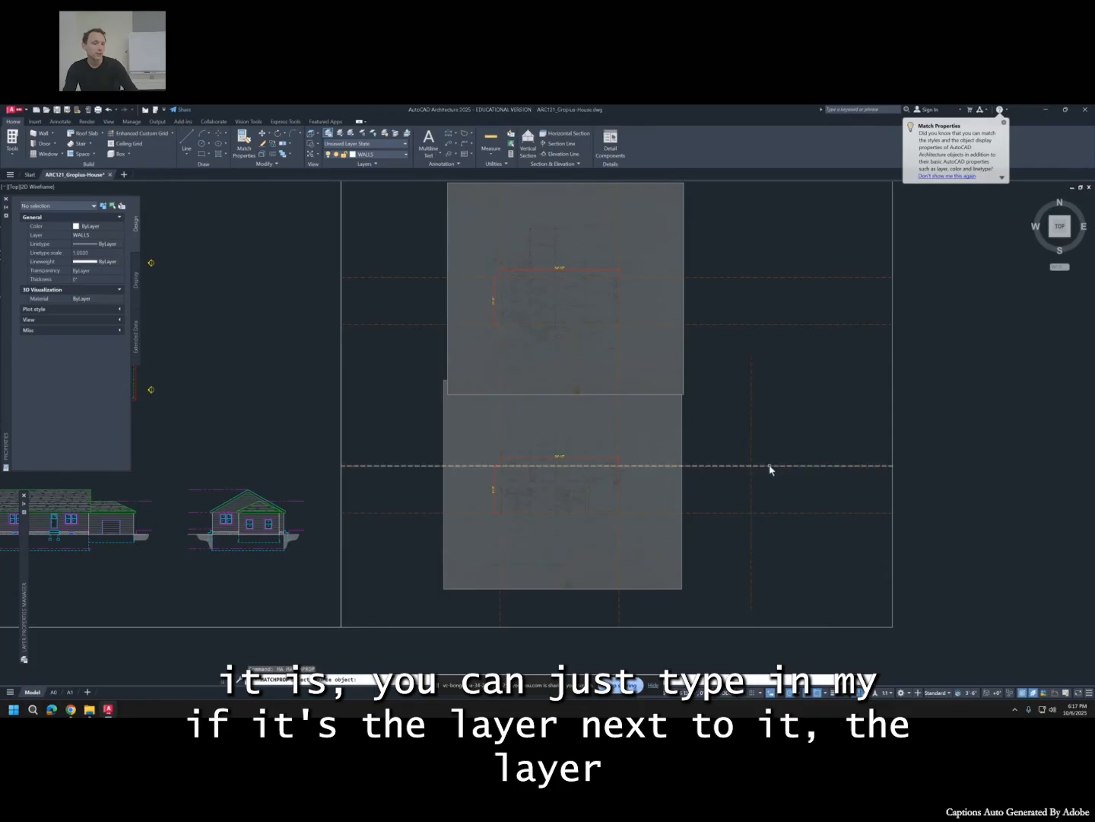
click(770, 466)
double_click(720, 441)
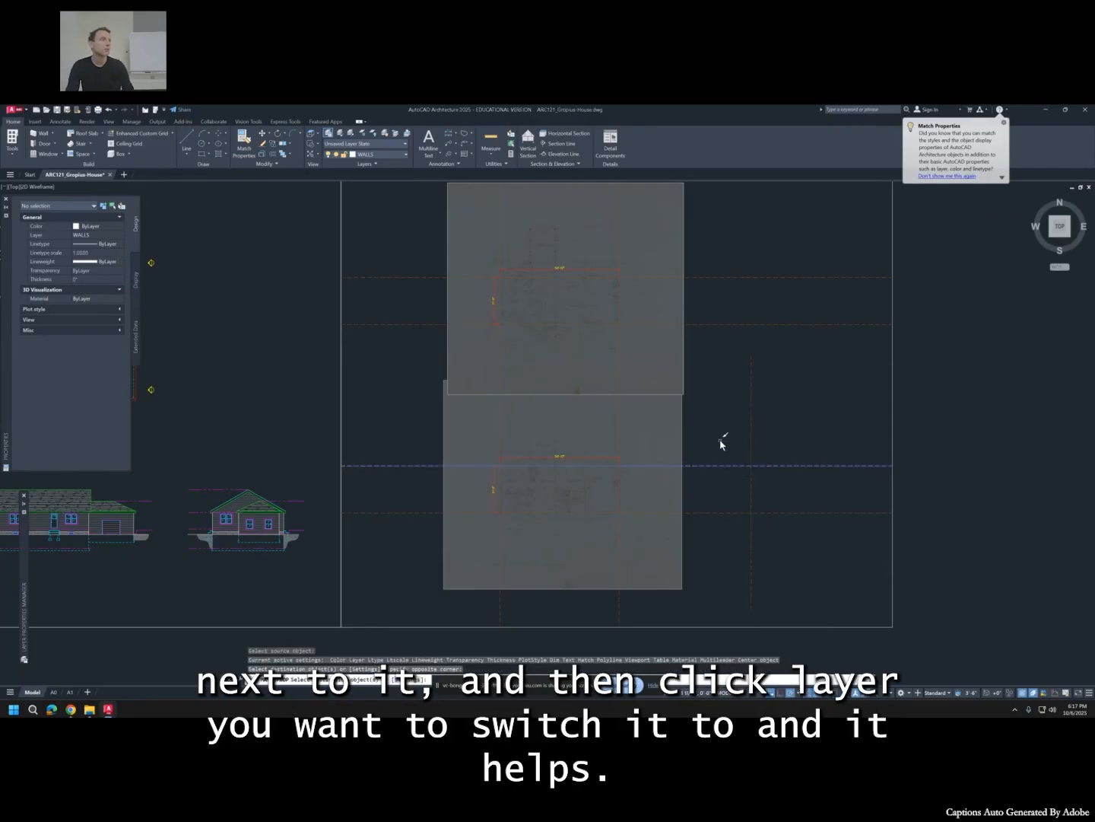
key(Escape)
key(Escape)
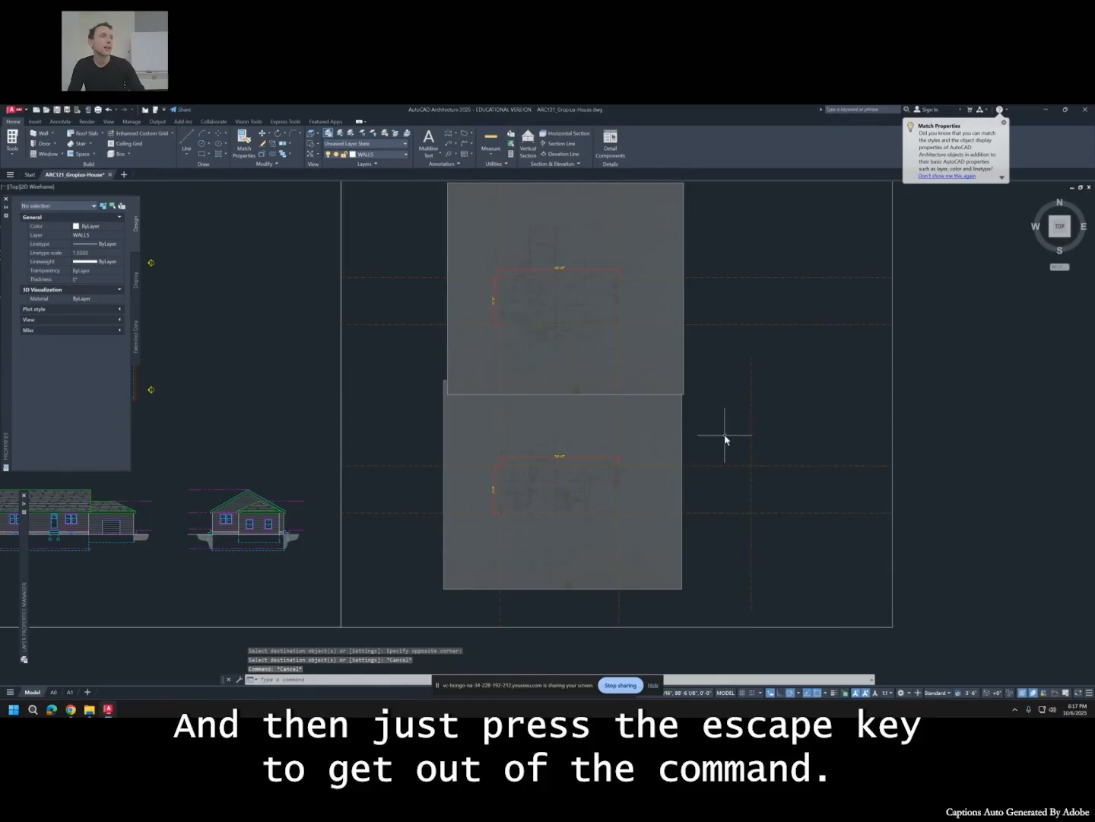
Delete the vertical demonstration guideline to the right of the floor plan images.
click(757, 422)
click(728, 421)
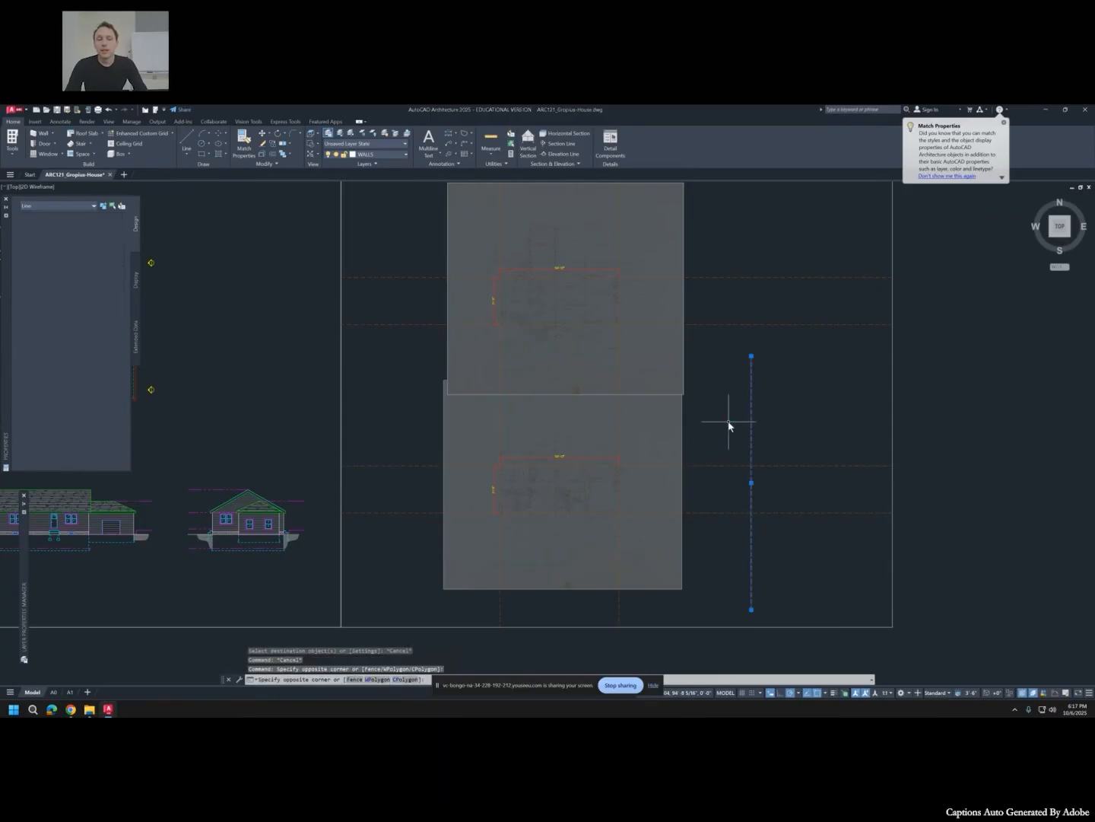
key(Delete)
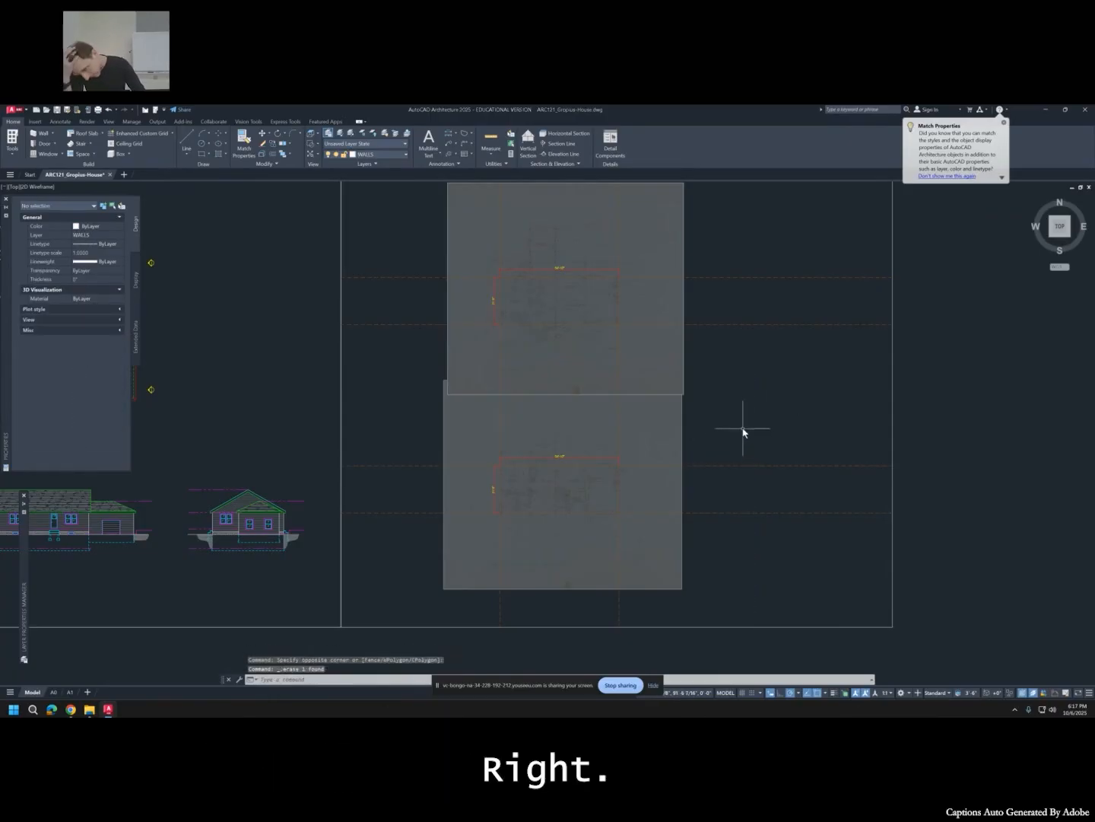
Examine the overall width and depth dimensions of the basement plan and compare them with the floor plans below it.
middle_drag(731, 384, 707, 536)
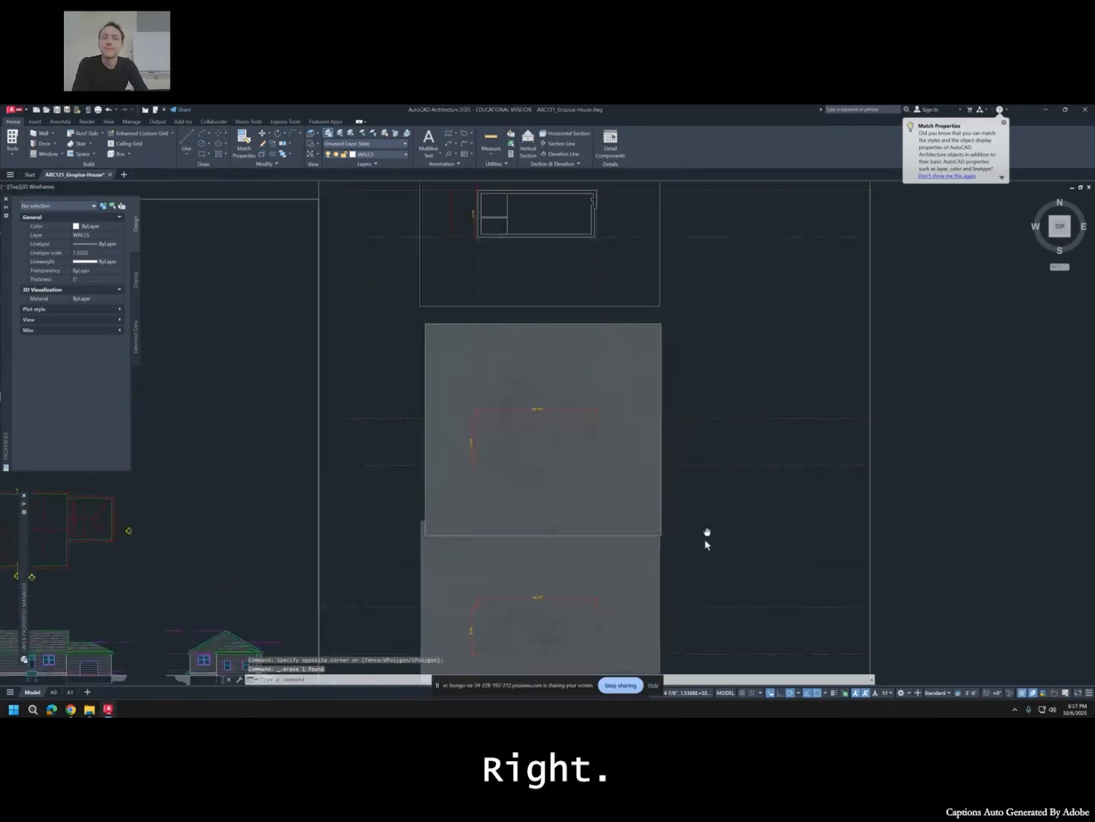
mouse_move(682, 391)
middle_down()
mouse_move(694, 450)
mouse_move(685, 484)
middle_up()
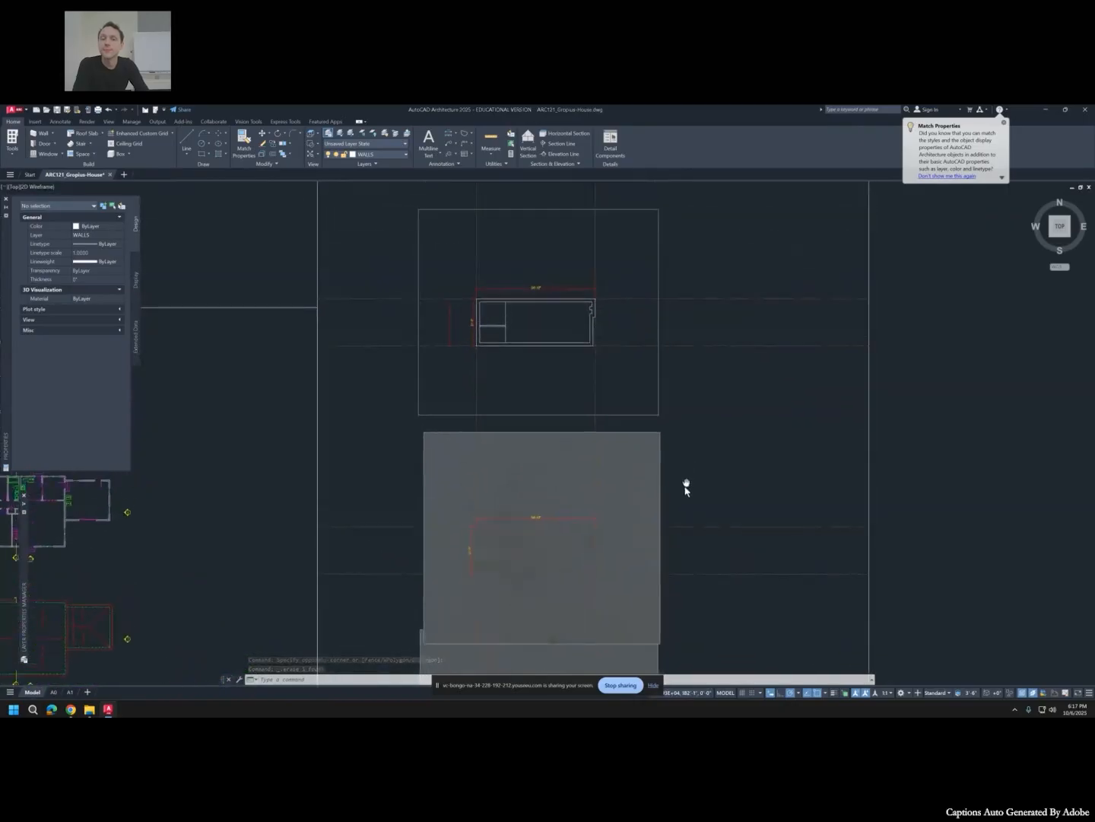
scroll(550, 317, up, 5)
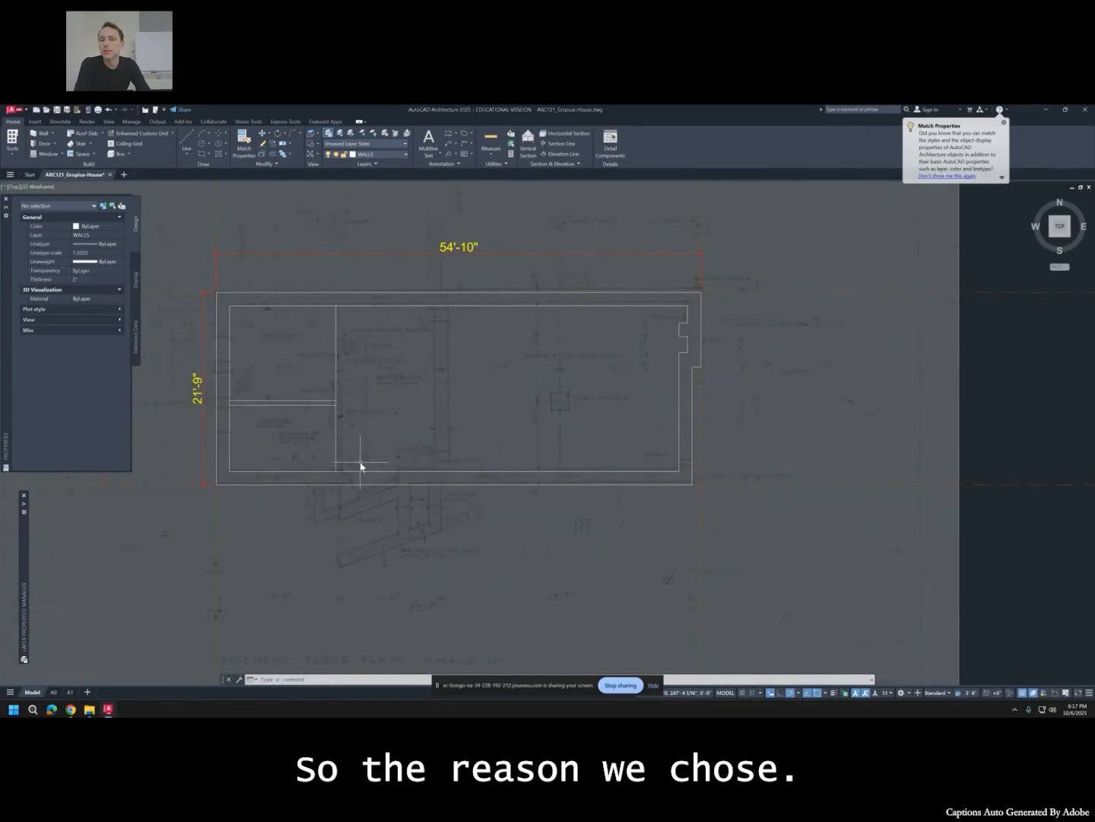
click(255, 248)
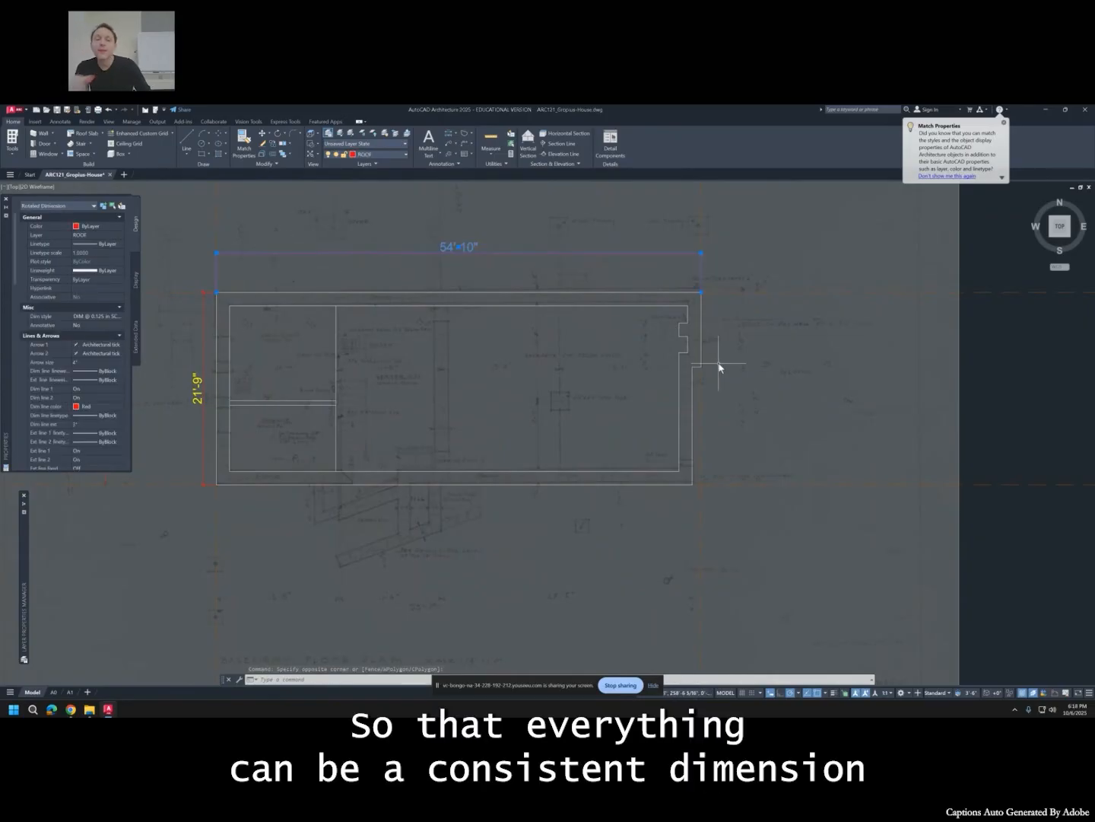
scroll(720, 367, down, 5)
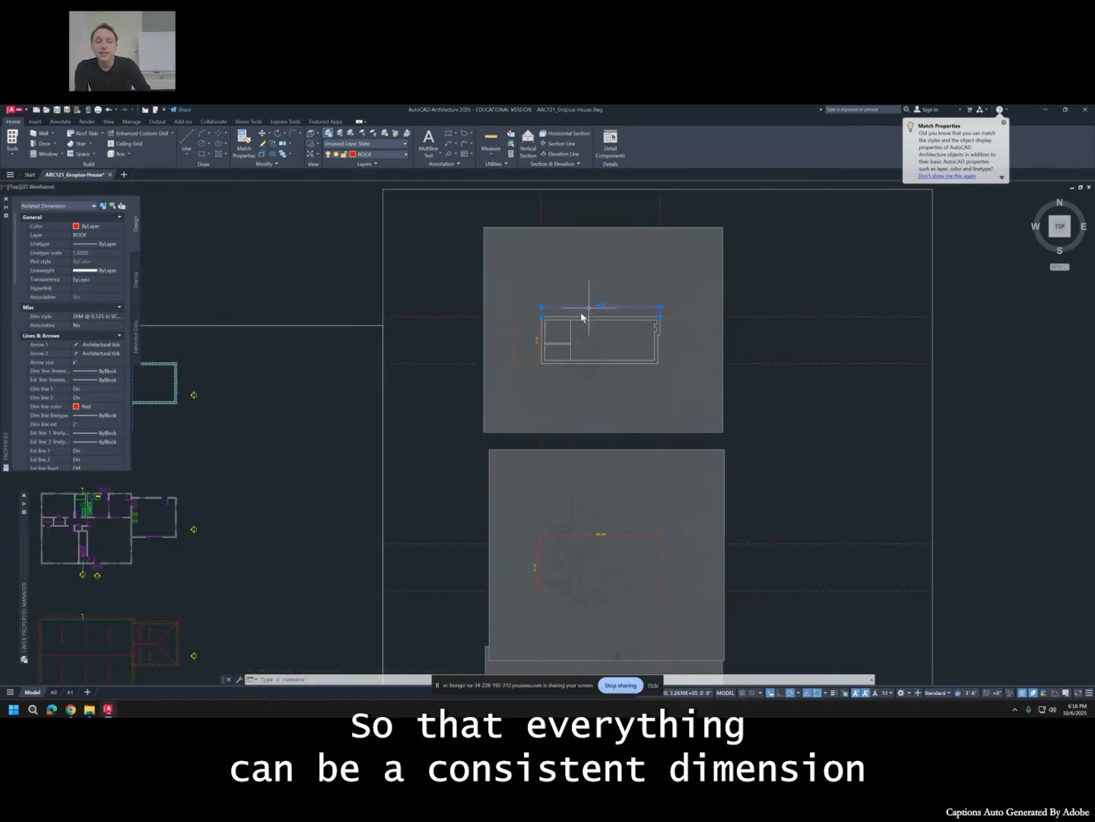
scroll(586, 342, up, 3)
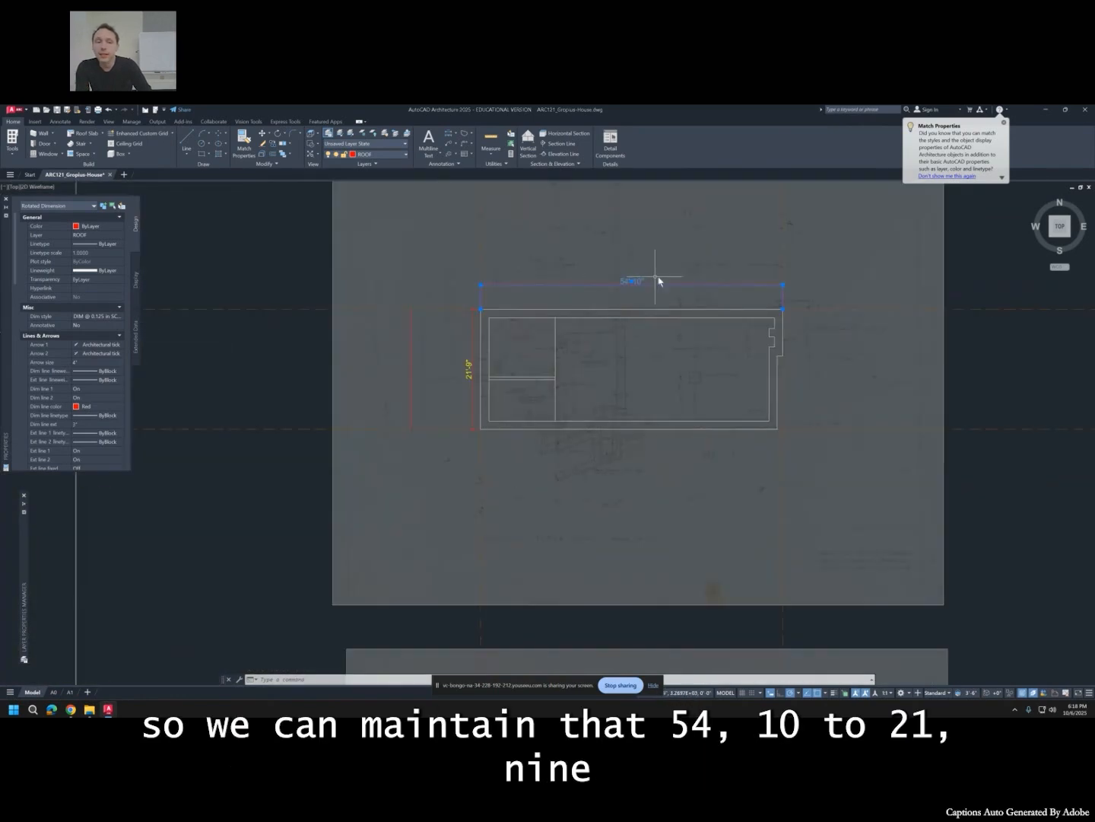
scroll(557, 416, up, 2)
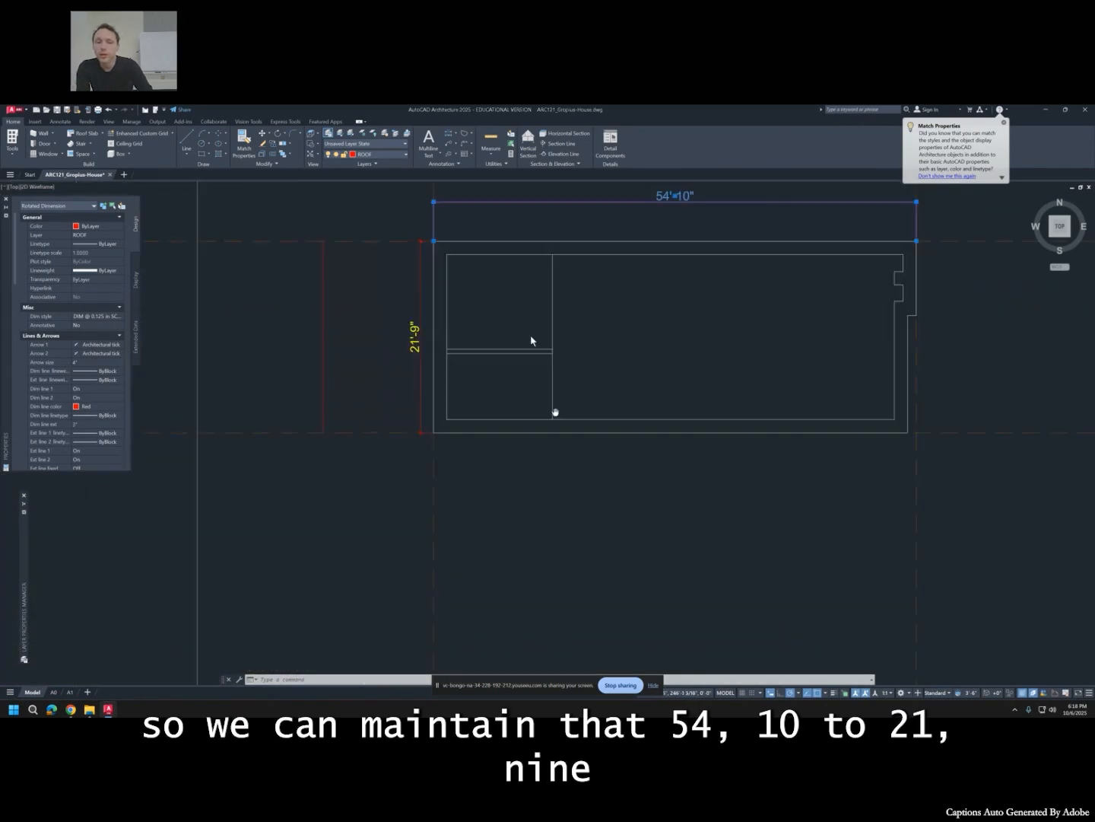
scroll(495, 319, down, 5)
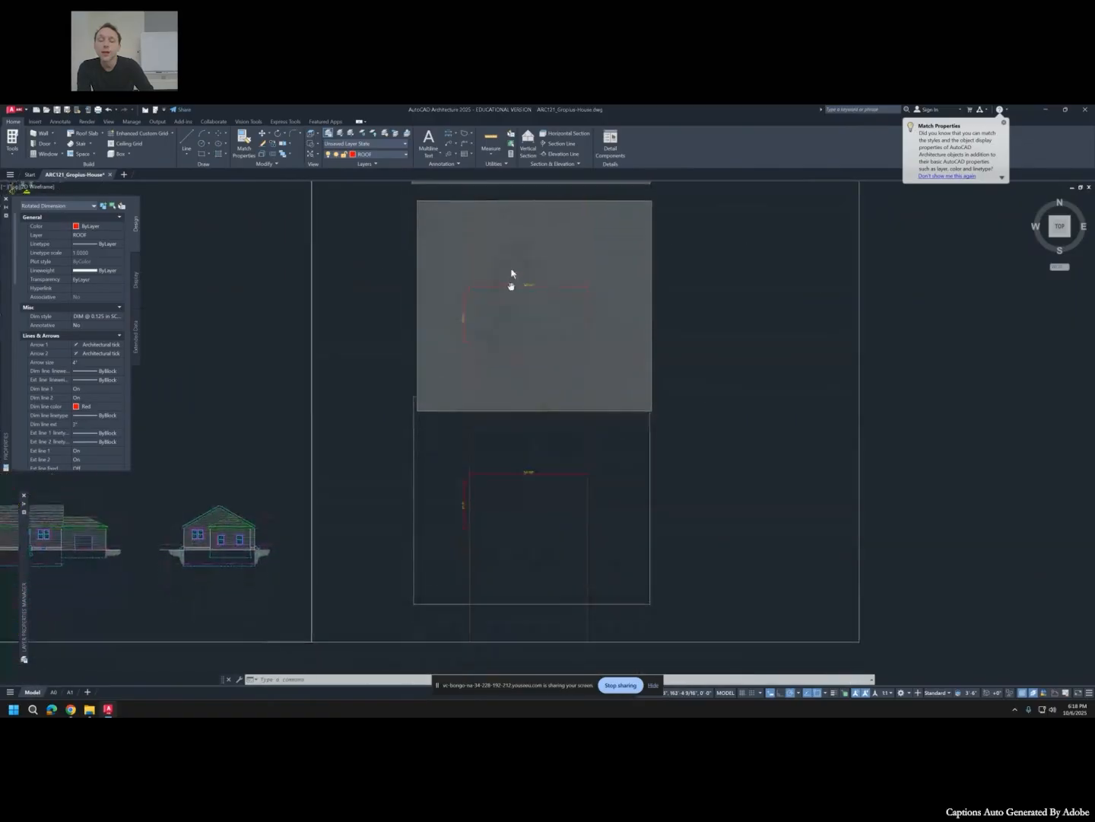
middle_drag(512, 274, 517, 542)
scroll(527, 316, up, 4)
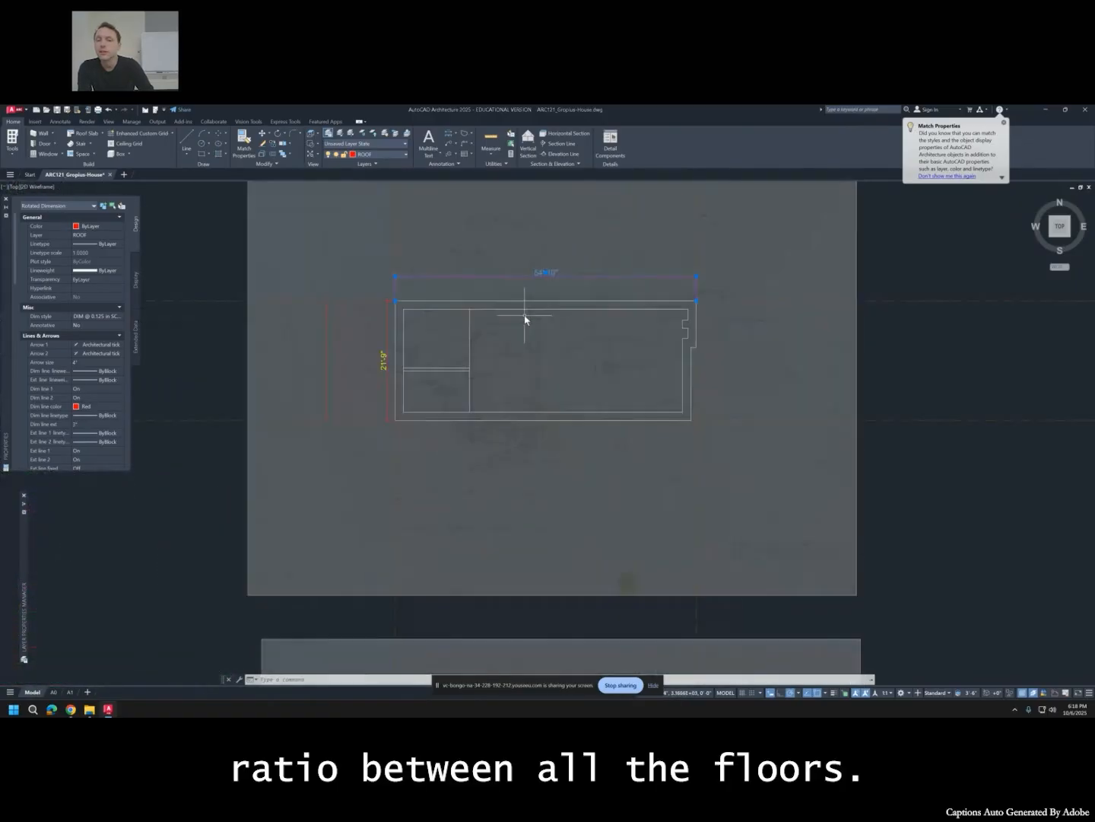
key(Escape)
Check the layer of the basement plan's outer wall polyline and look closely at the wall linework.
click(524, 301)
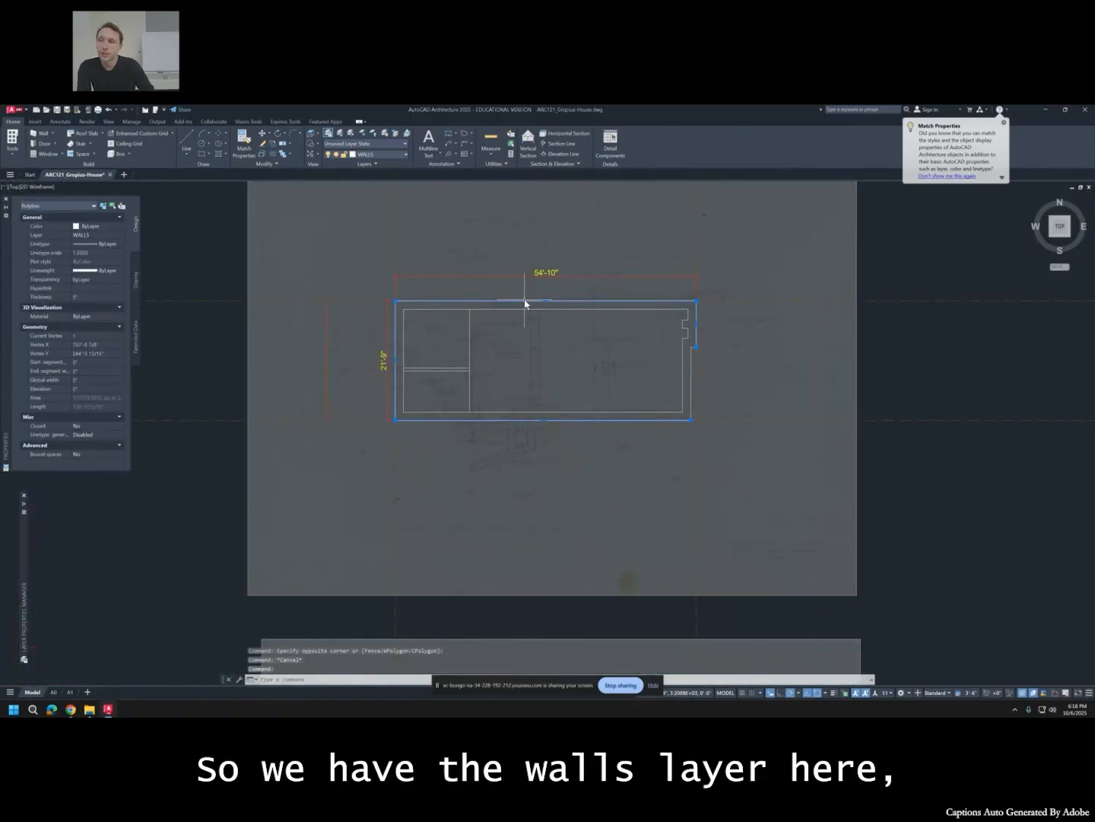
key(Escape)
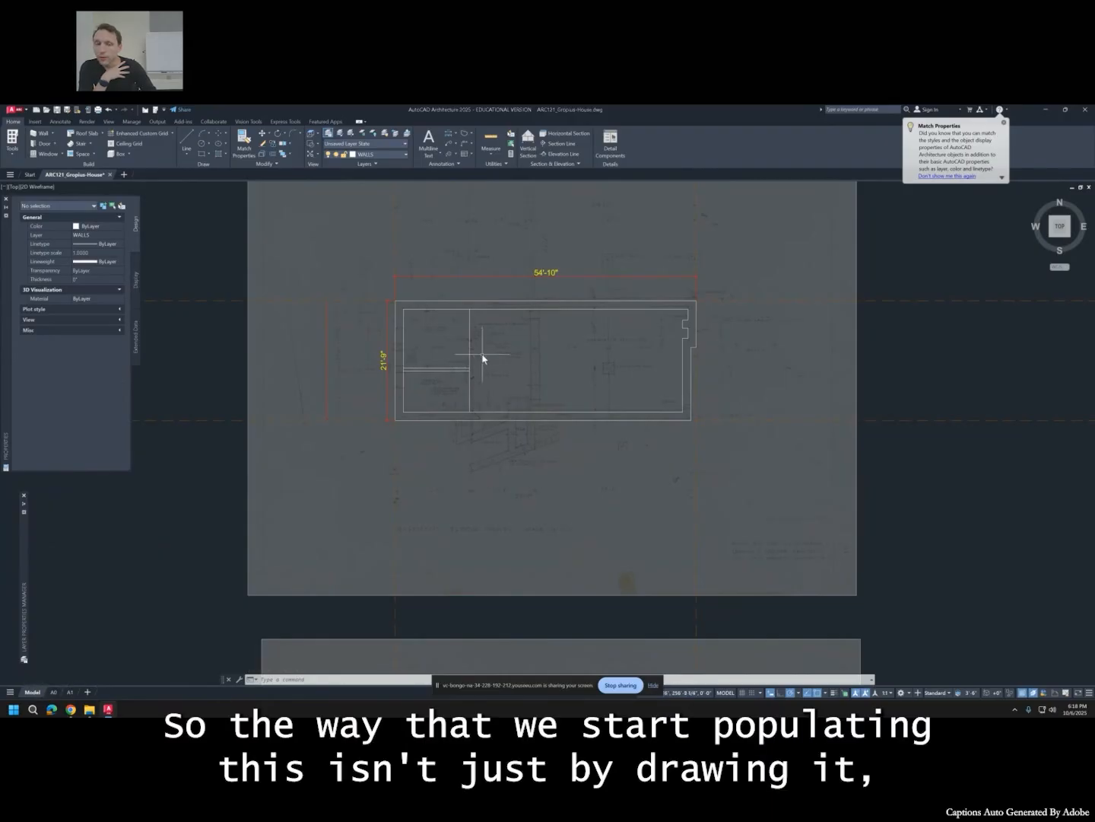
scroll(645, 345, up, 2)
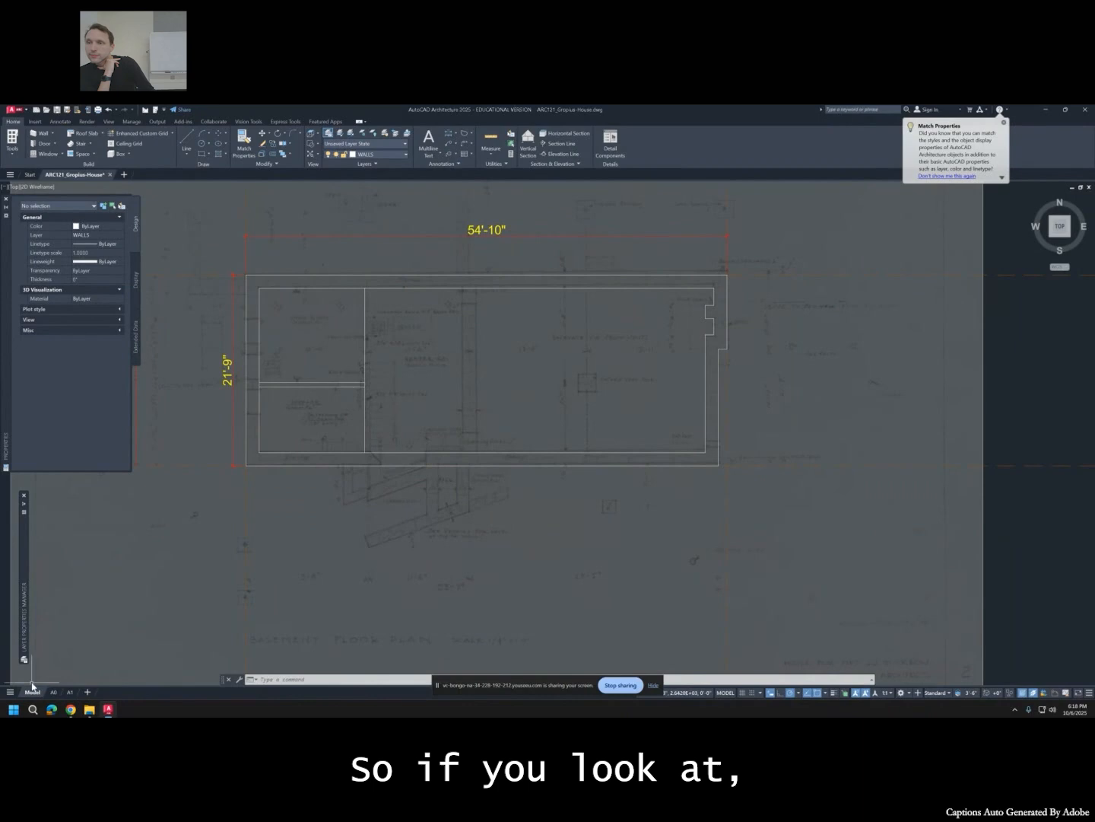
Review the A0 cover sheet and the full A1 floor plan sheet, switching between the two layouts.
click(54, 692)
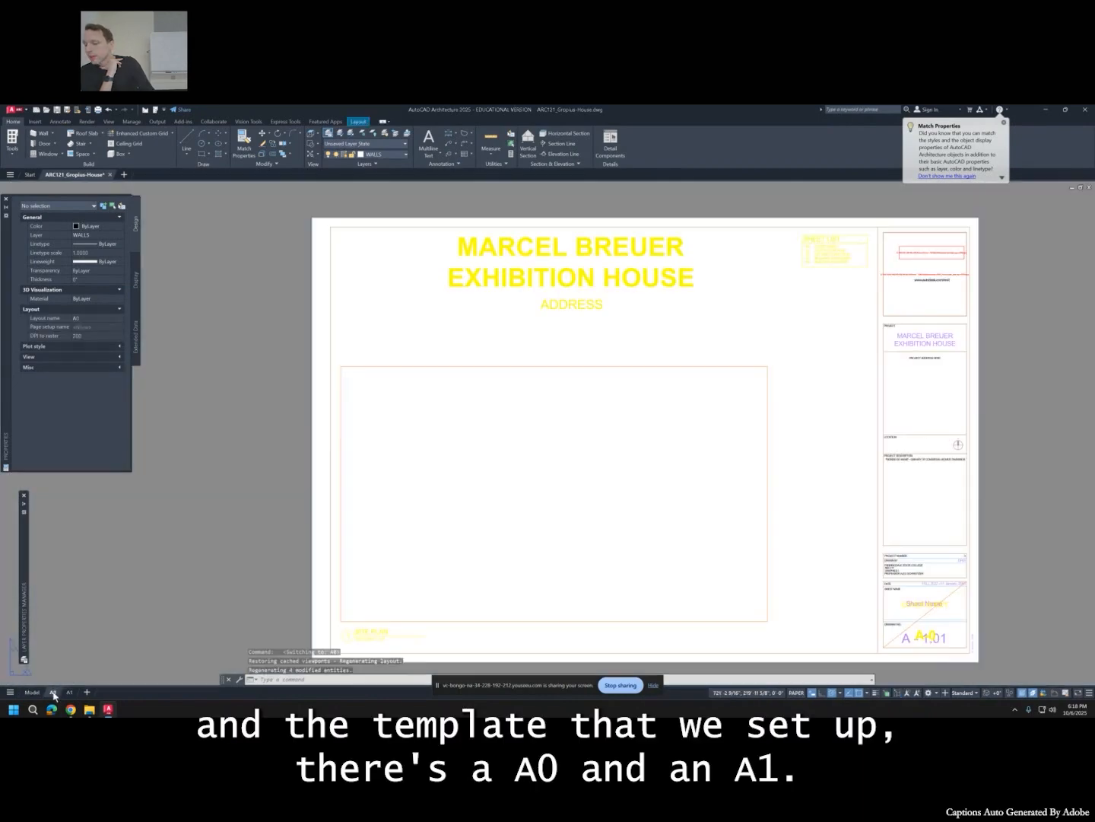
click(69, 692)
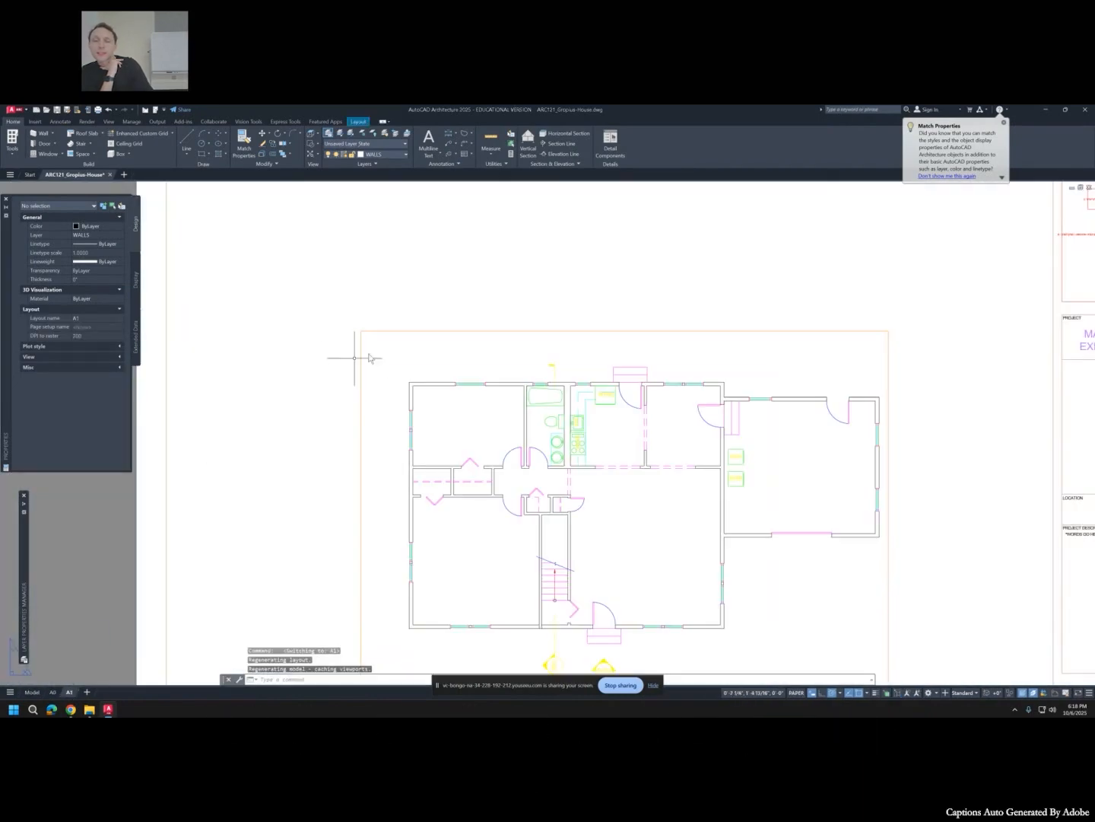
scroll(362, 361, down, 5)
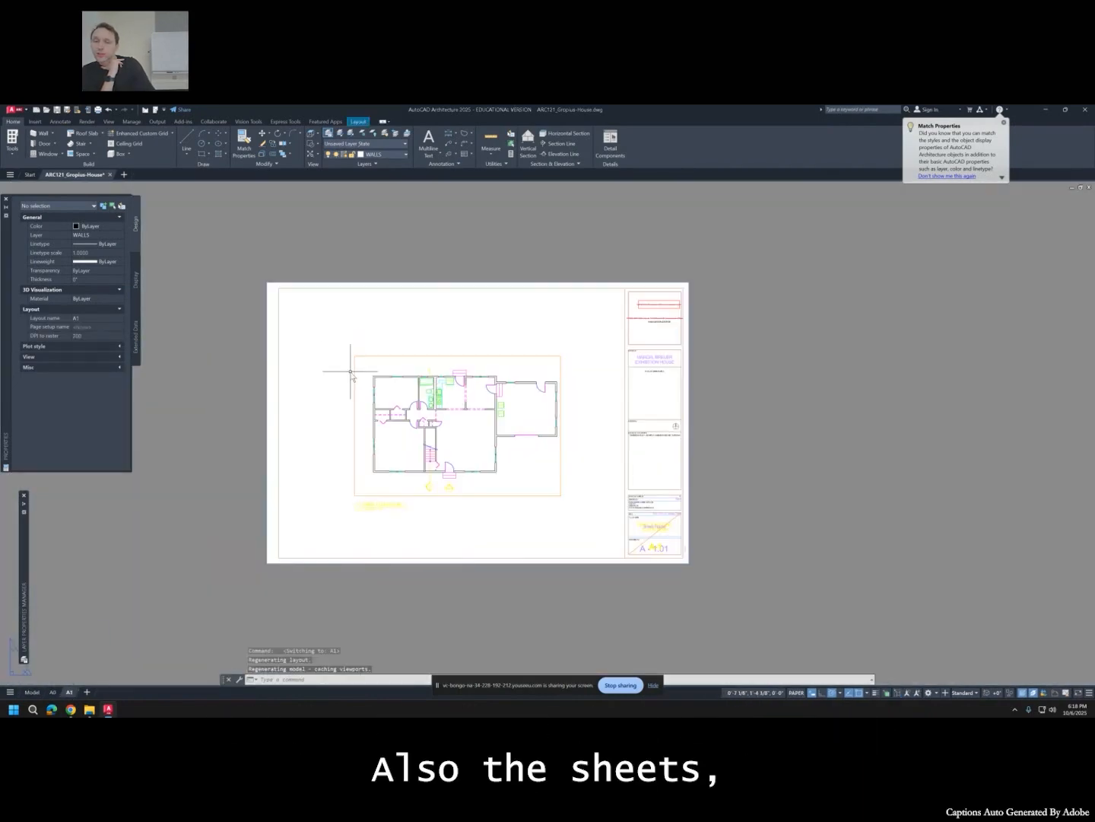
click(53, 693)
click(69, 692)
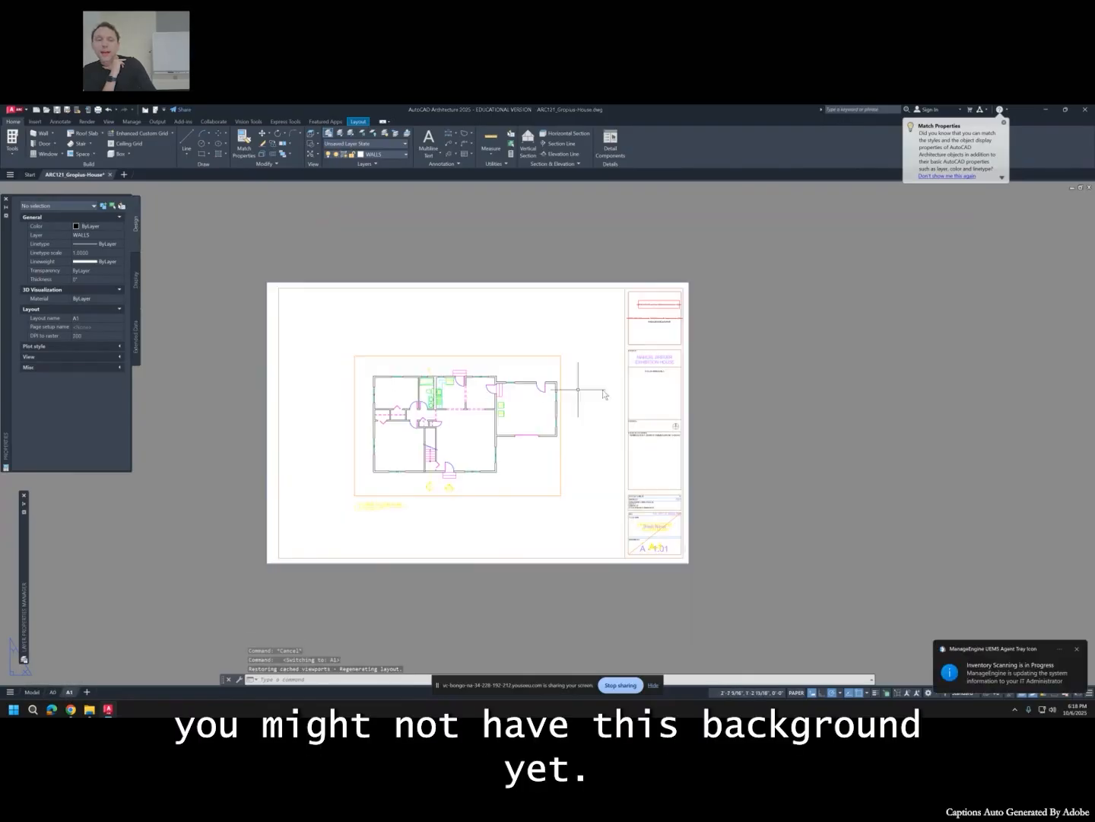
Check the properties of the title block reference and the layer of the floor plan viewport on the A1 sheet.
click(628, 352)
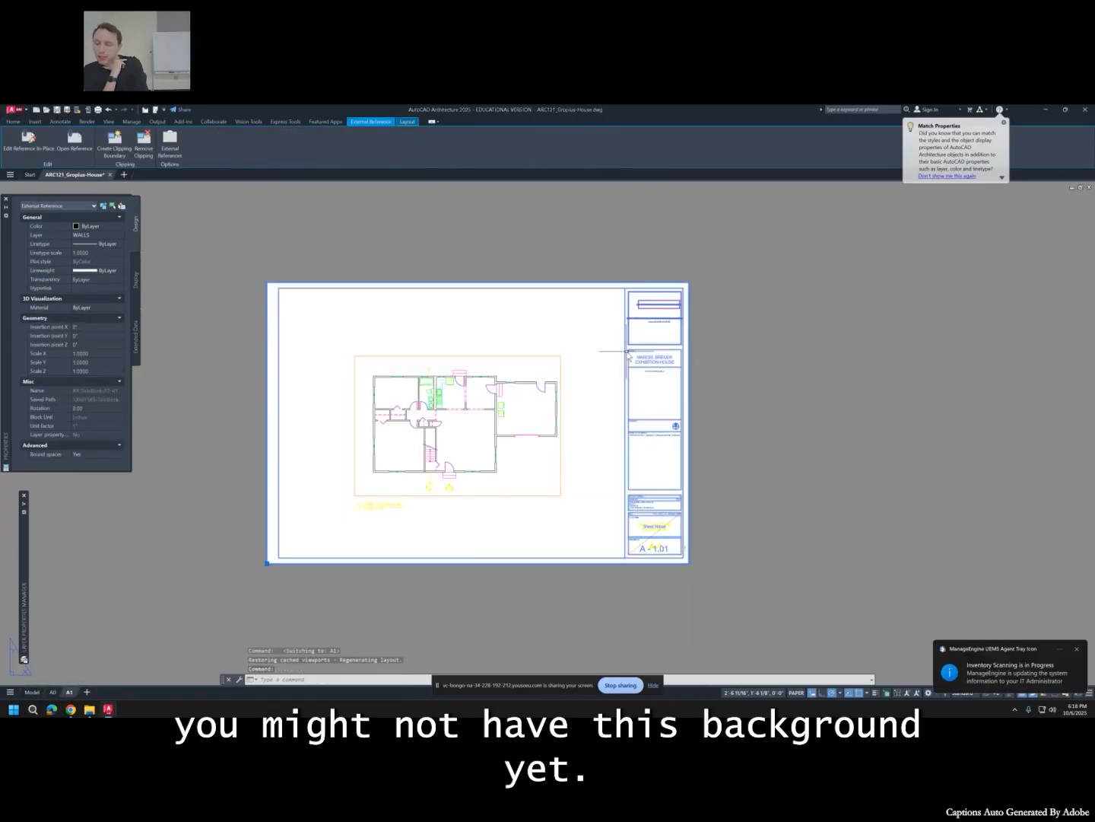
key(Escape)
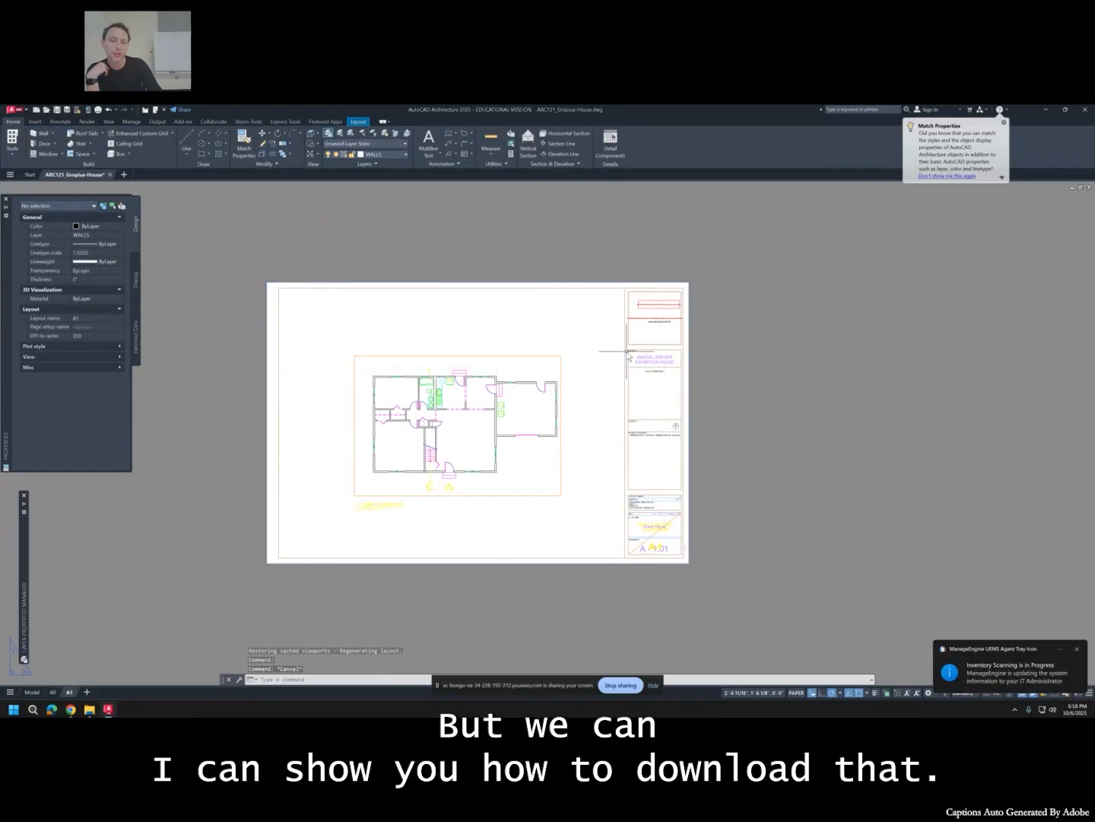
click(569, 308)
click(533, 384)
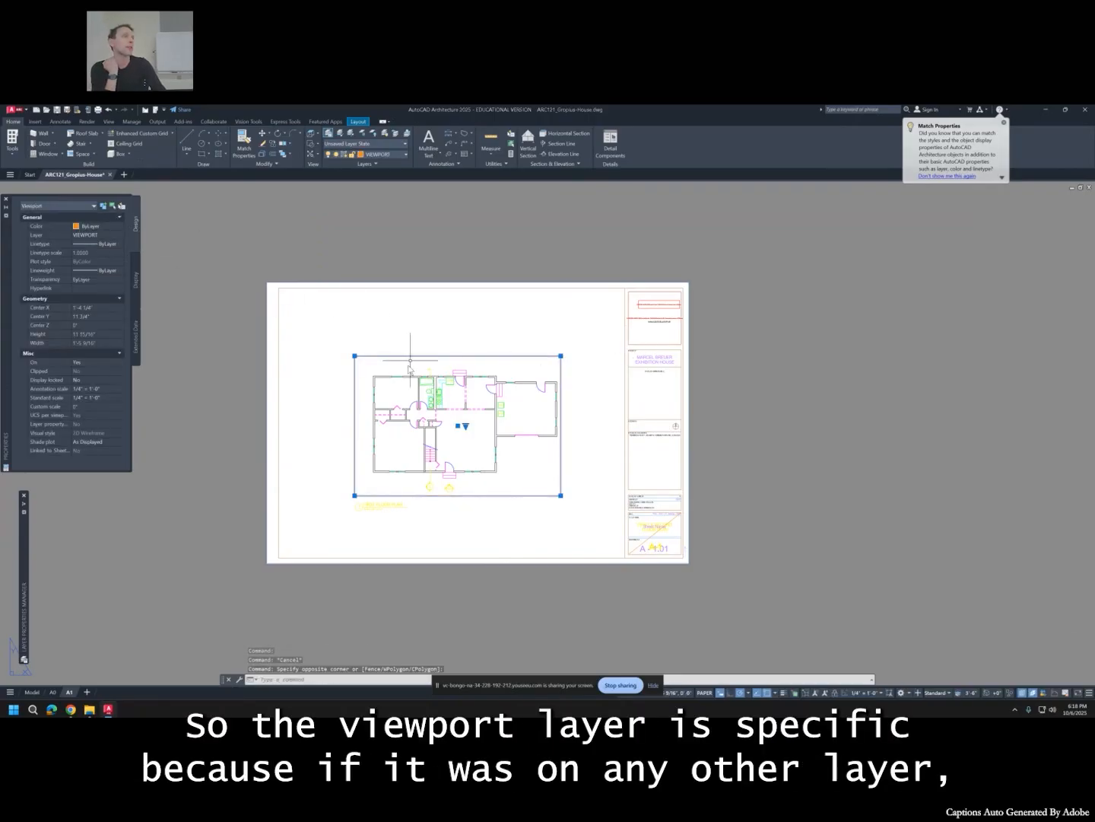
key(Escape)
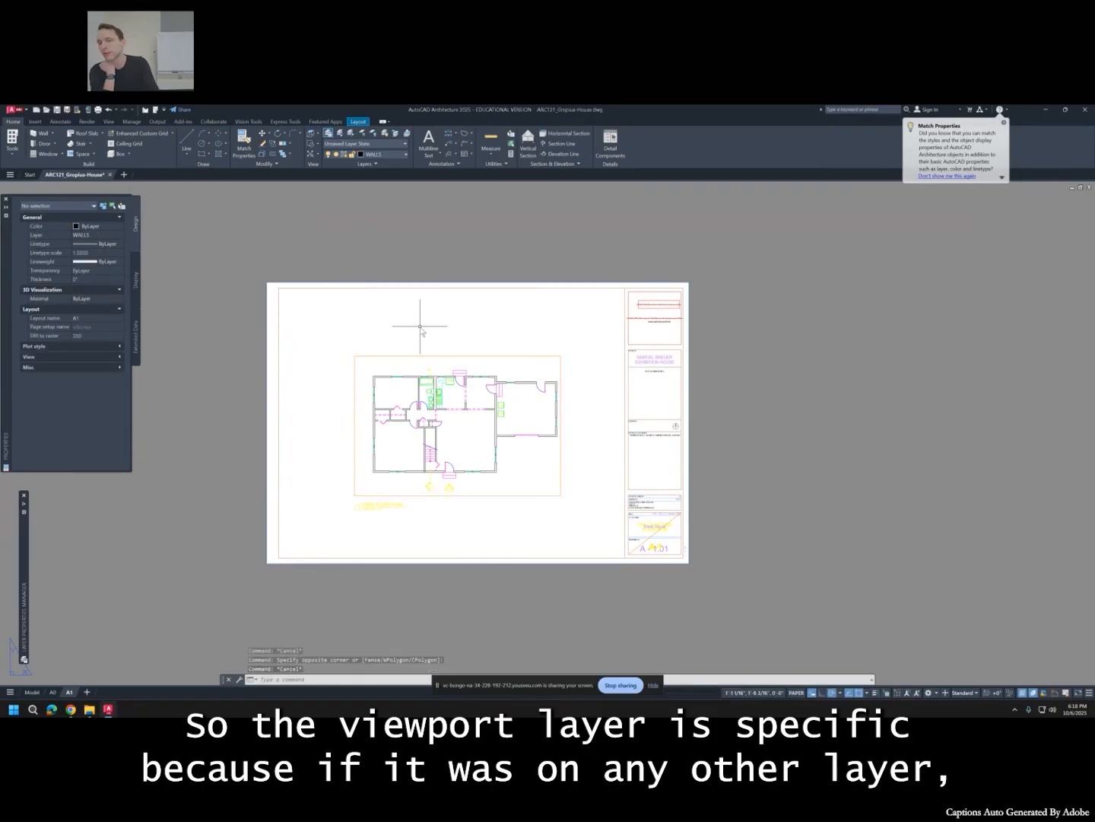
Assign the floor plan viewport on the A1 sheet to the STEEL layer.
click(424, 313)
click(374, 372)
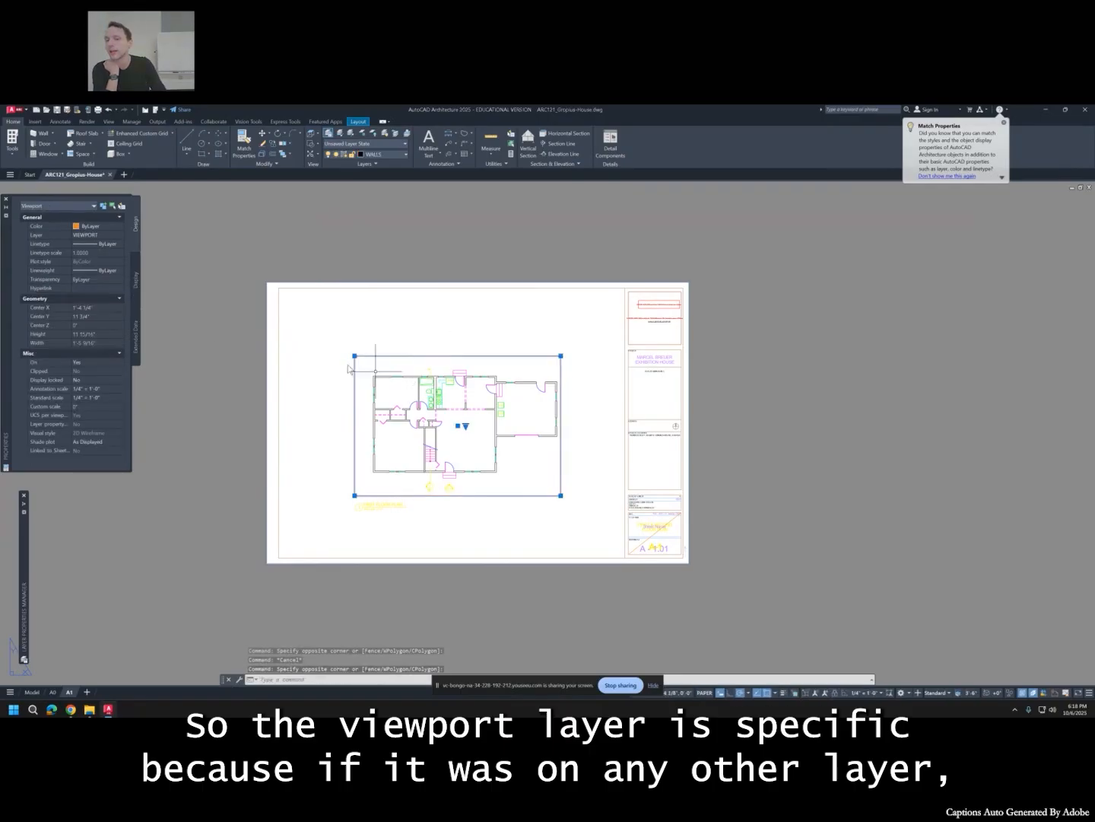
click(117, 235)
click(89, 252)
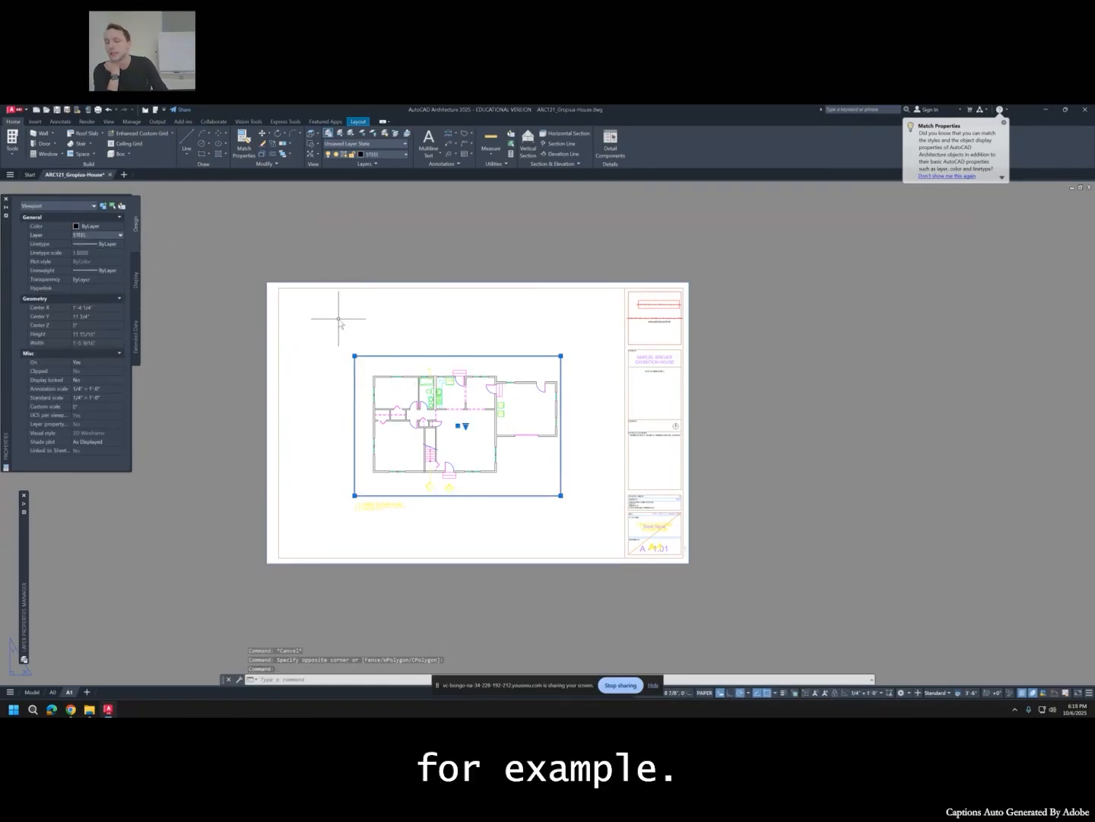
key(Escape)
Preview the single-sheet plot of the A1 layout to see how the viewport border prints, and exit without plotting.
key(ctrl+p)
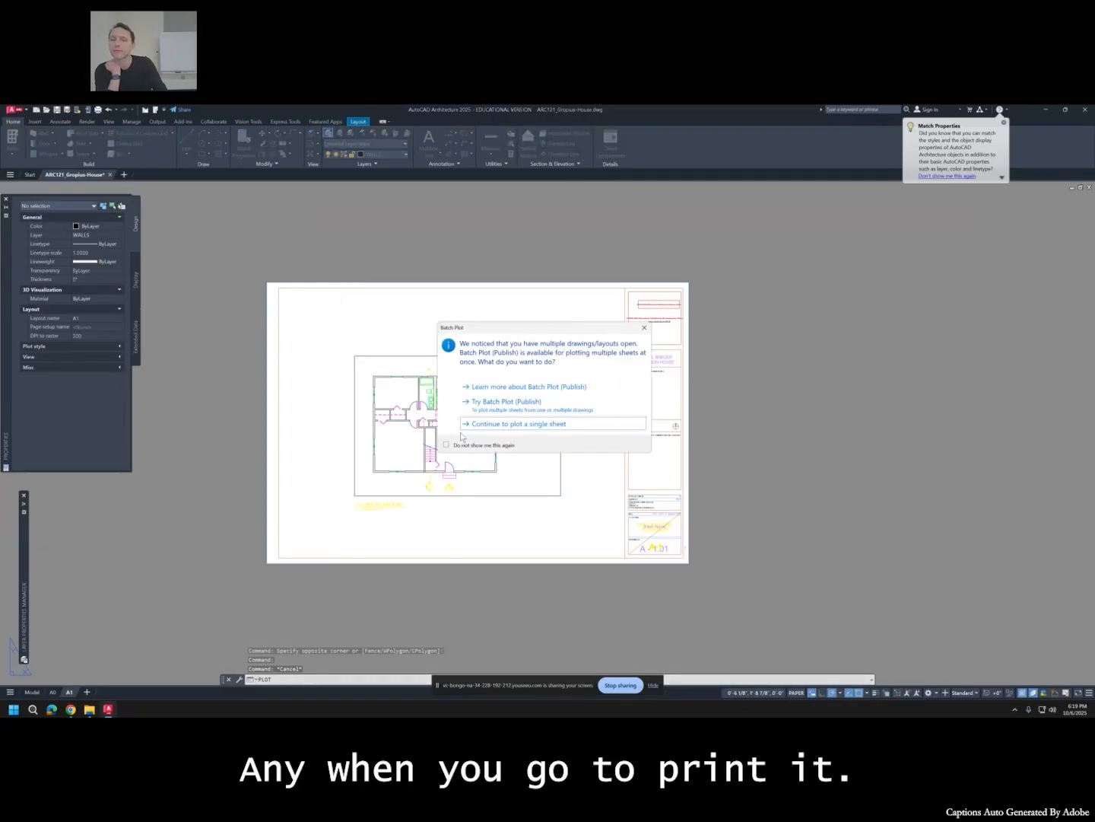
click(491, 424)
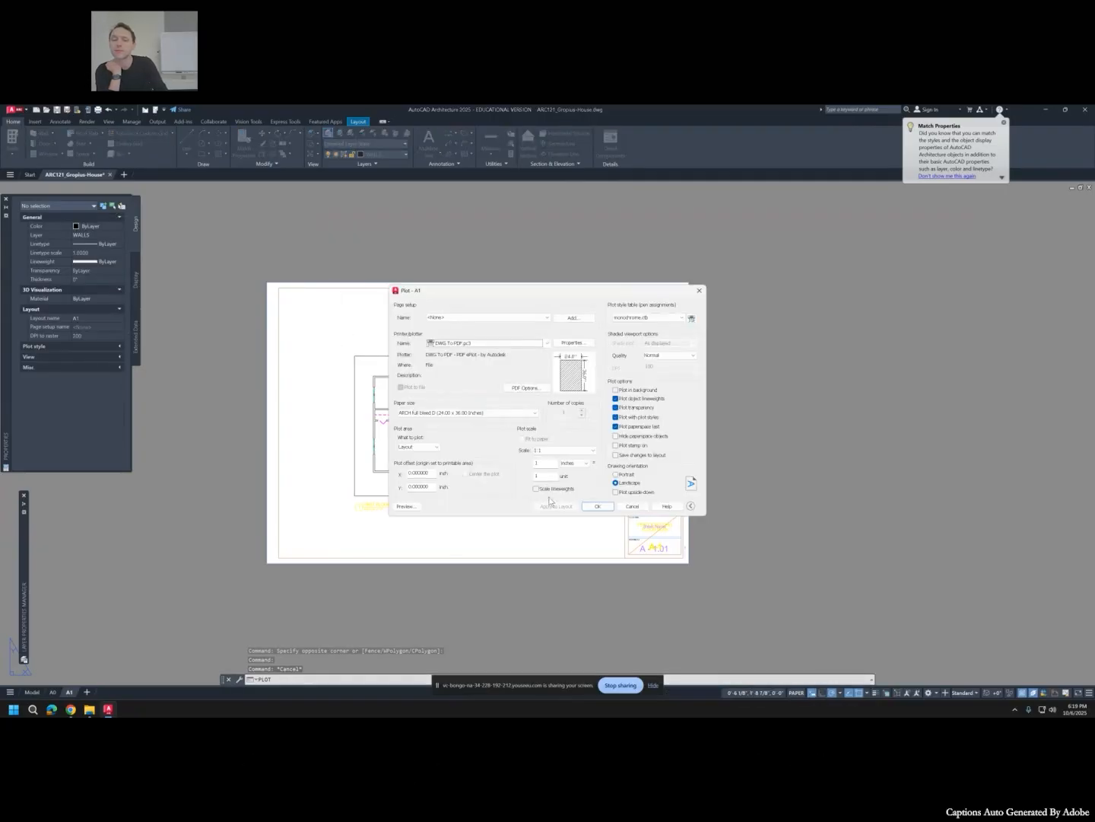
click(407, 505)
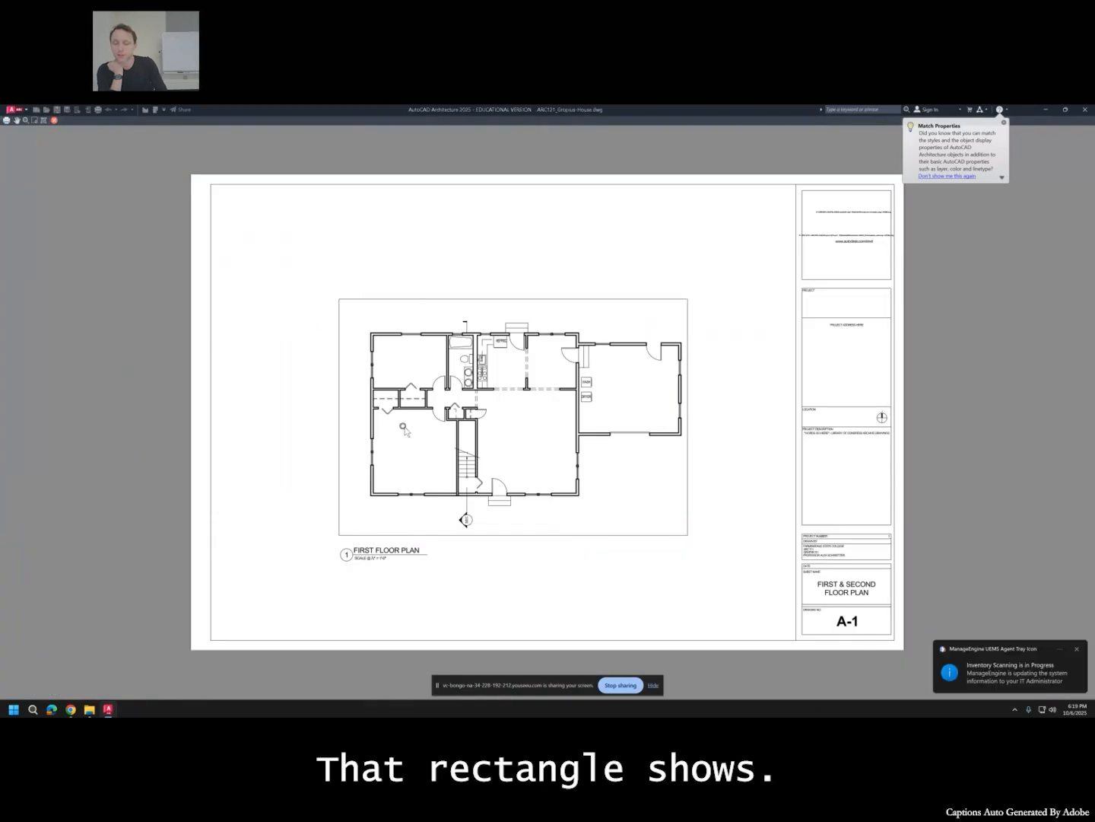
key(Escape)
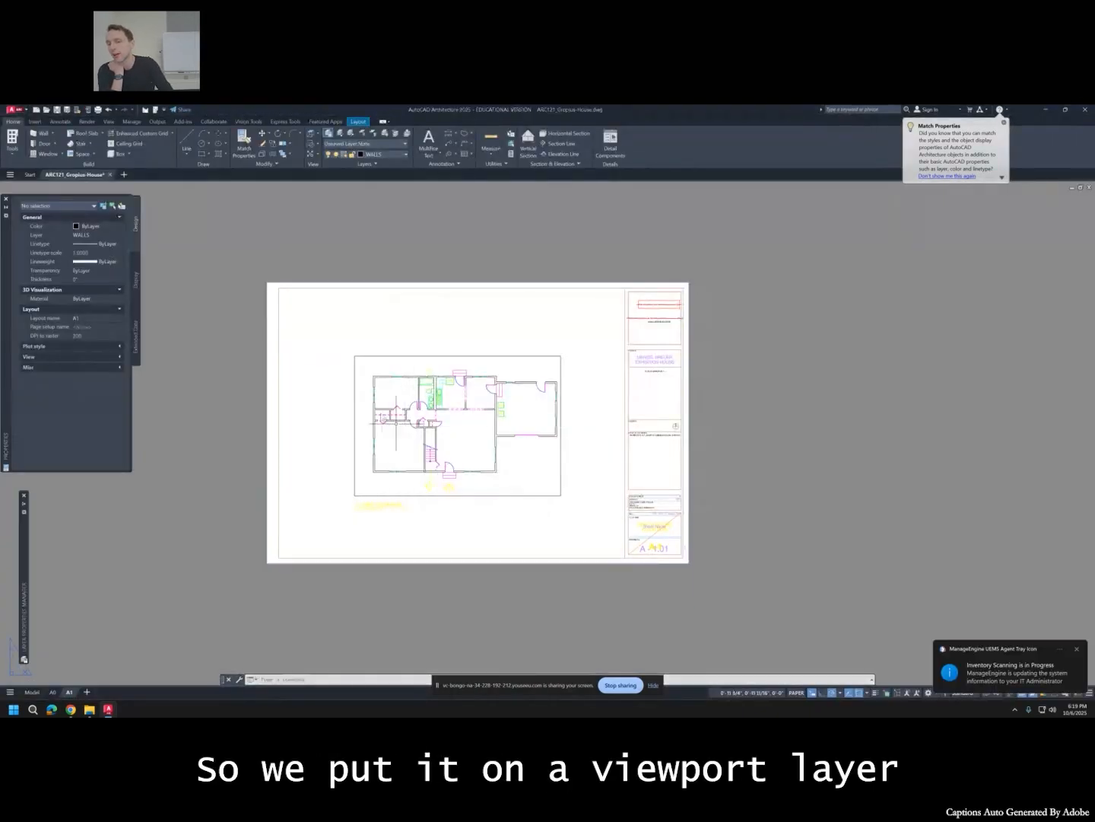
Assign the floor plan viewport on the A1 sheet to the VIEWPORT layer.
click(355, 362)
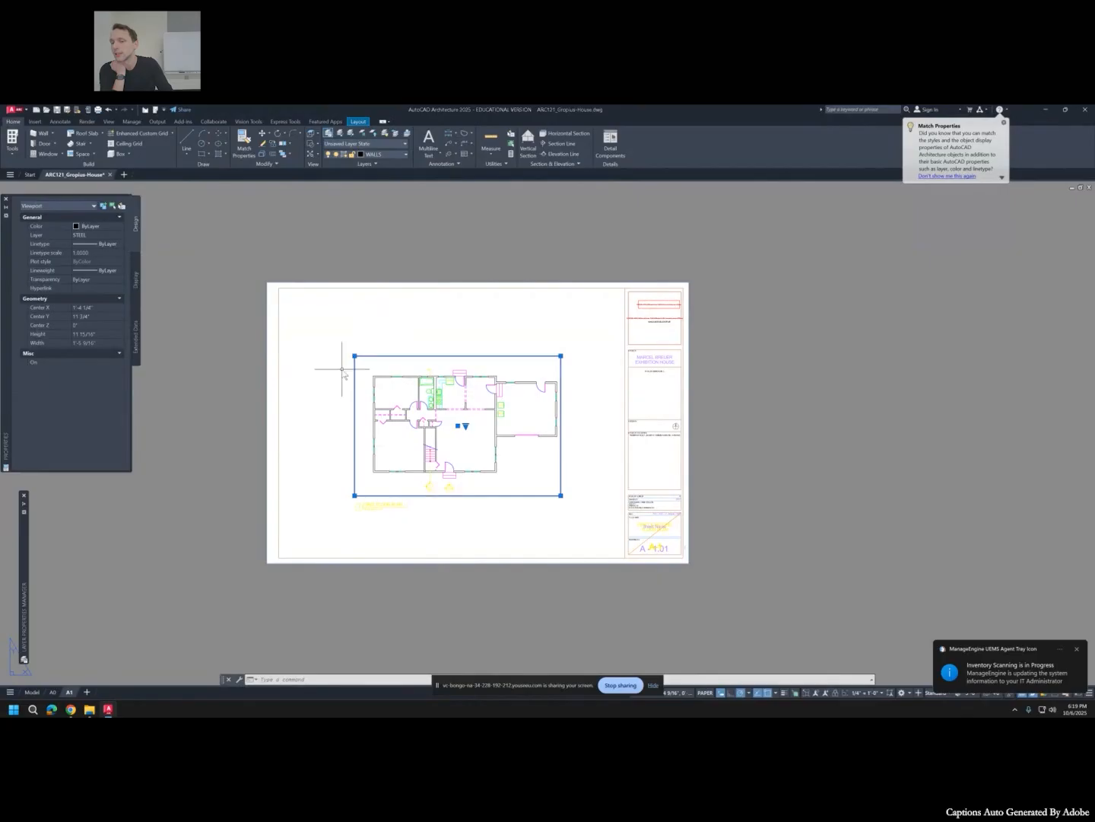
click(89, 235)
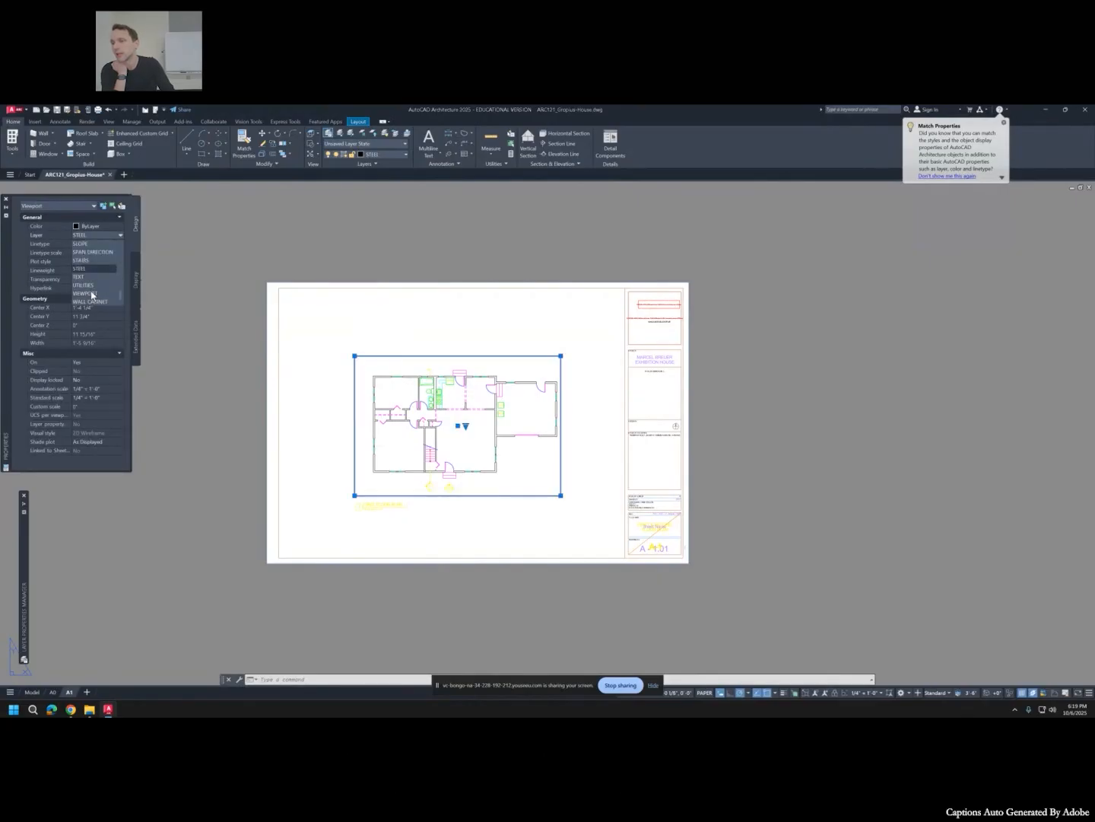
click(89, 269)
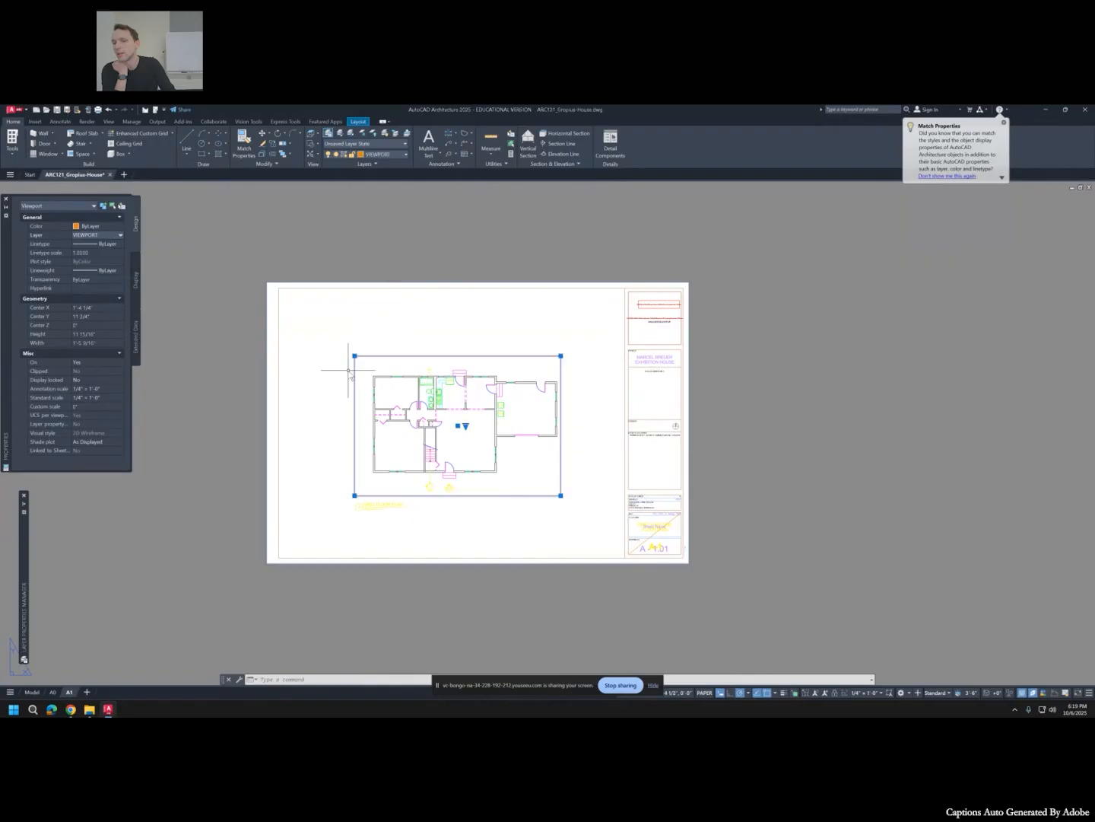
key(Escape)
Preview the A1 single-sheet plot again with the viewport on its own layer, turning off future Batch Plot notices.
key(ctrl+p)
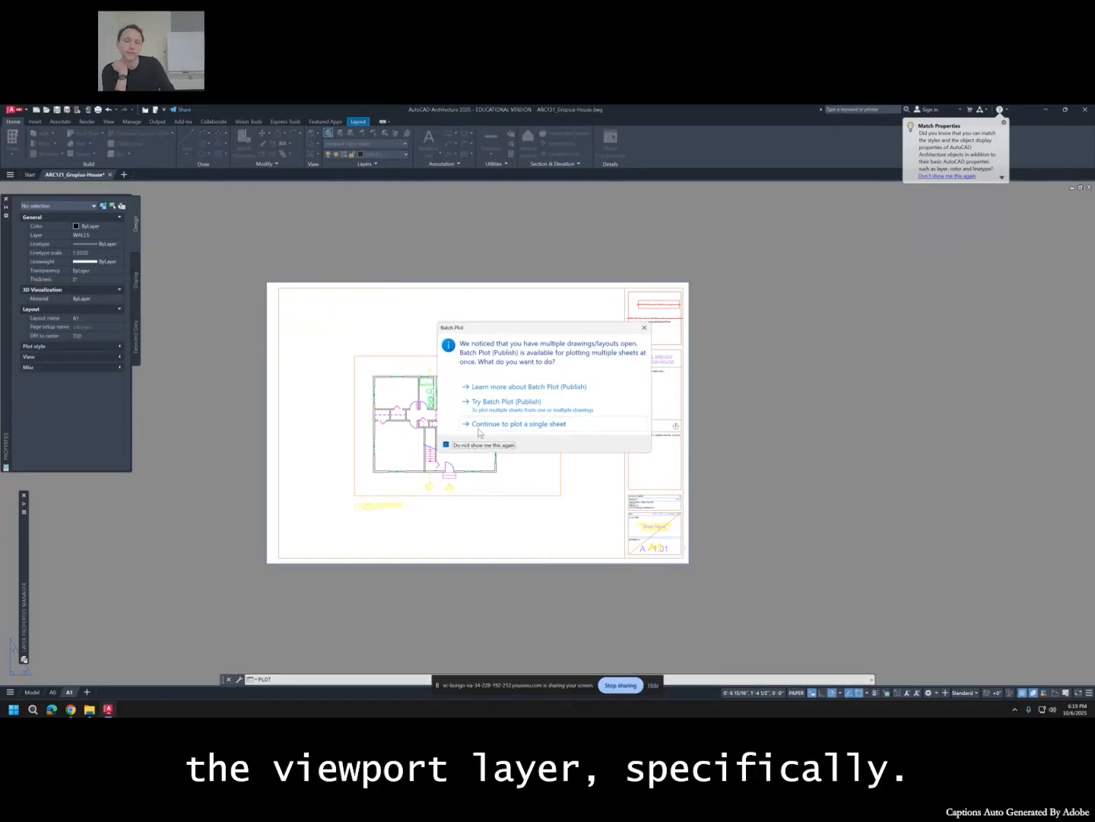
click(484, 425)
click(405, 506)
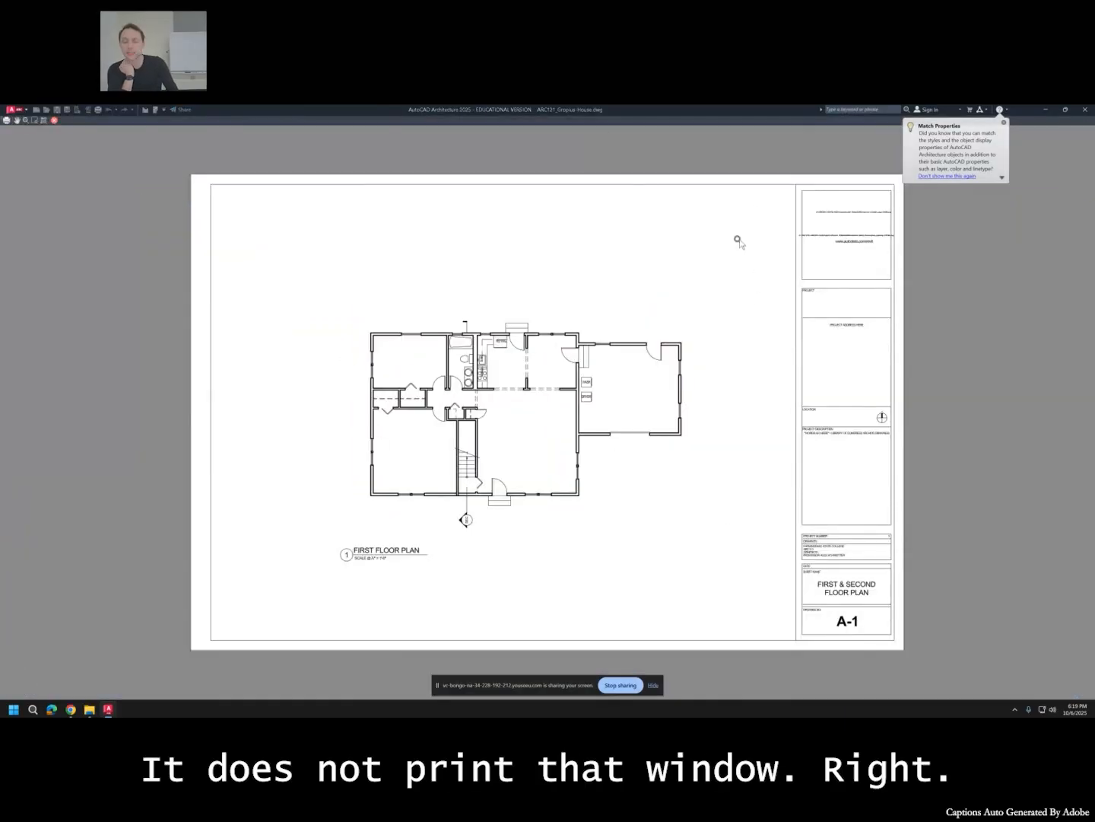
key(Escape)
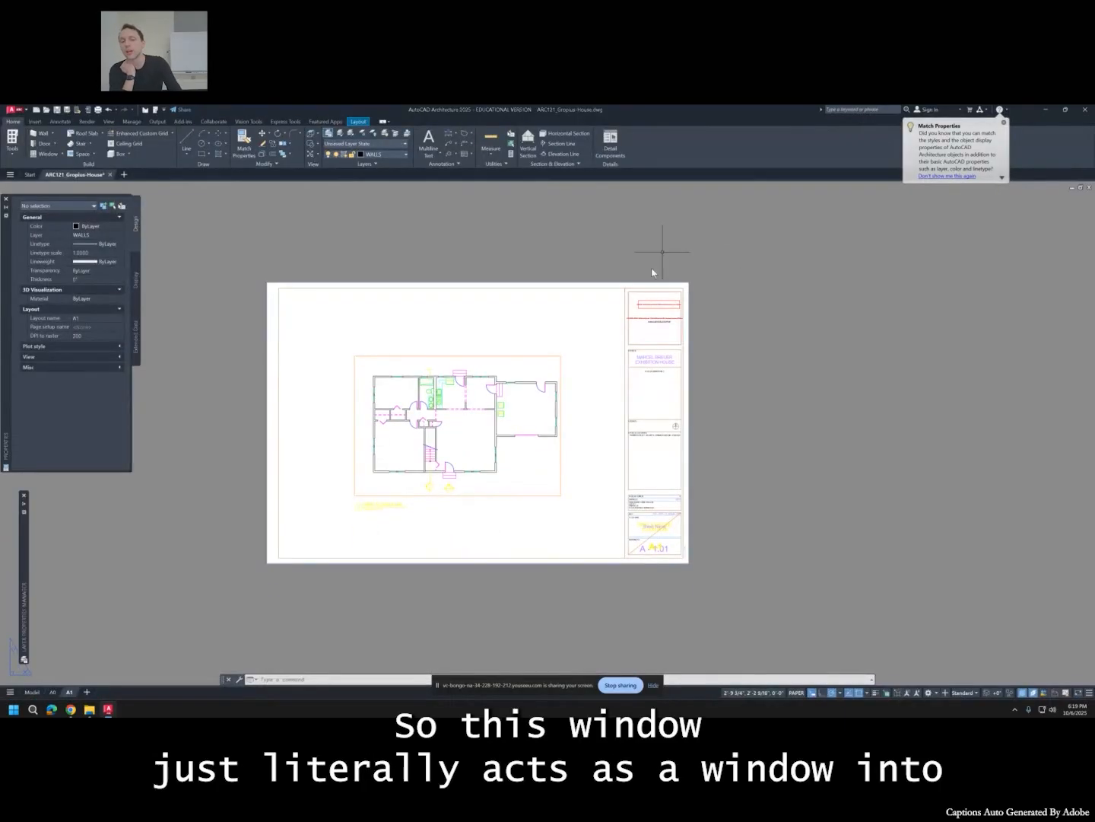
Enter model space through the floor plan viewport and return to paper space.
double_click(523, 362)
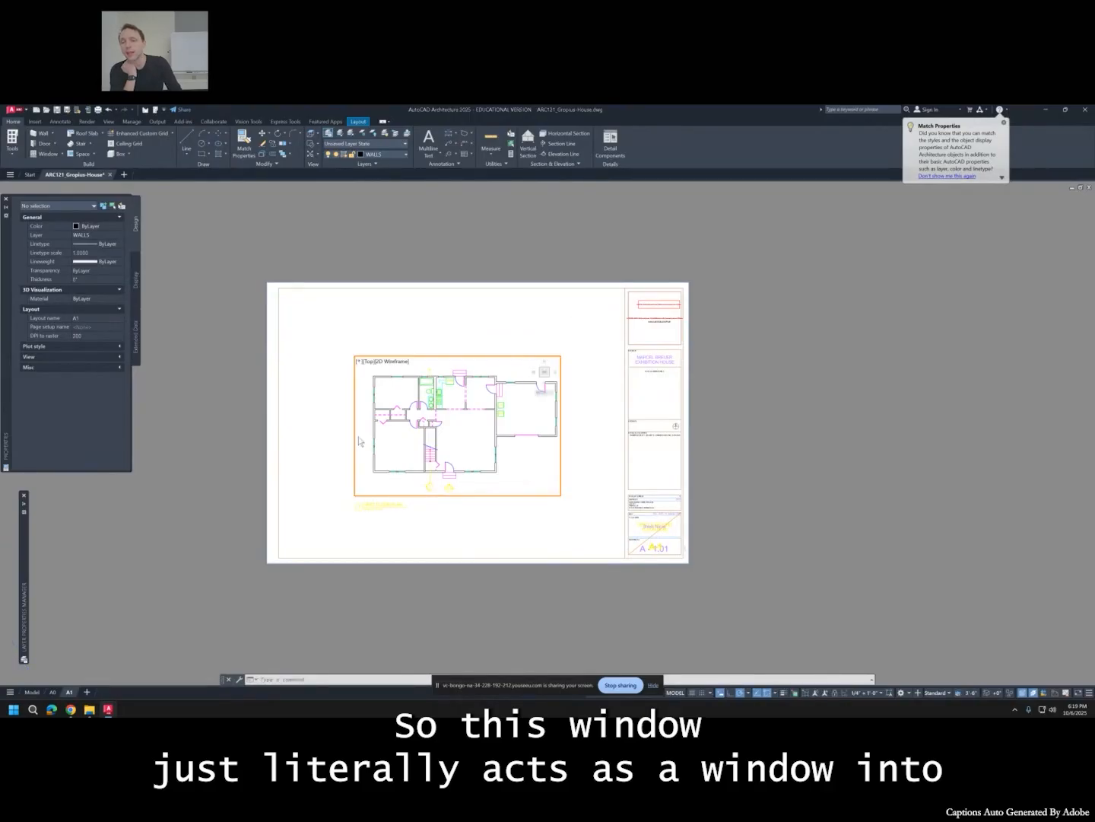
double_click(597, 445)
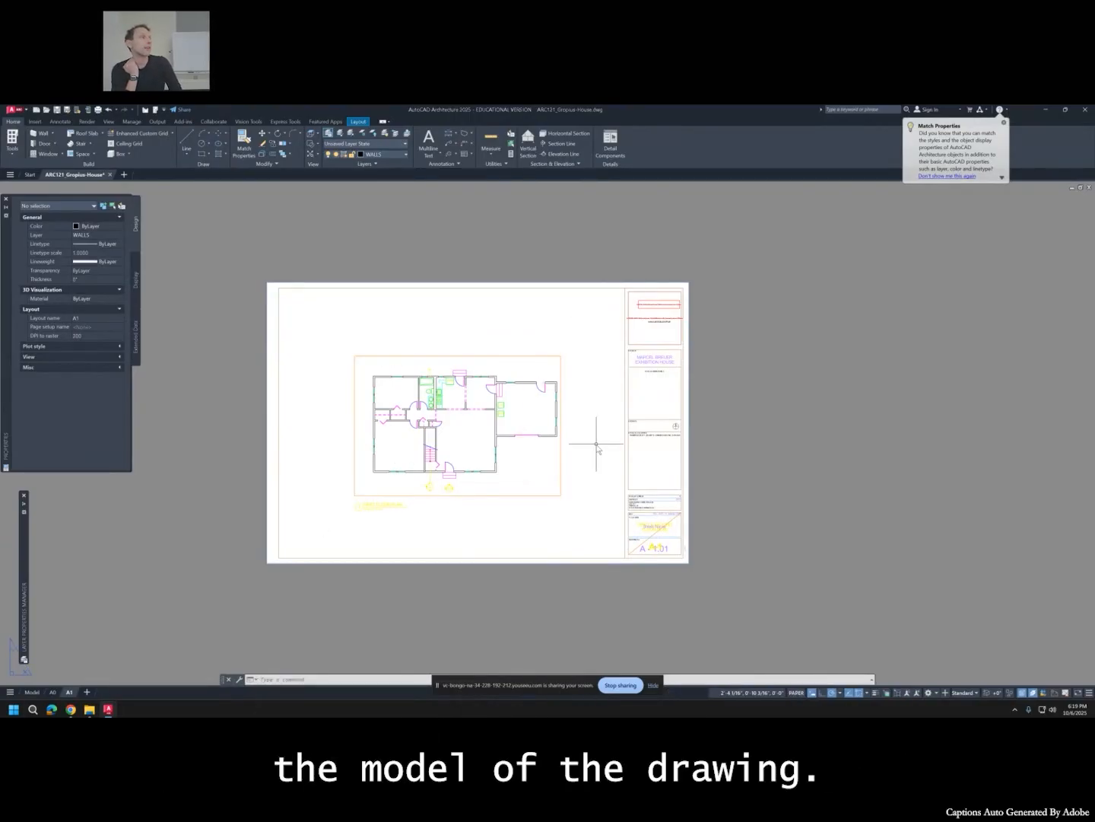
Set the color of the FIRST FLOOR PLAN drawing title objects below the viewport to ByBlock.
scroll(433, 518, up, 2)
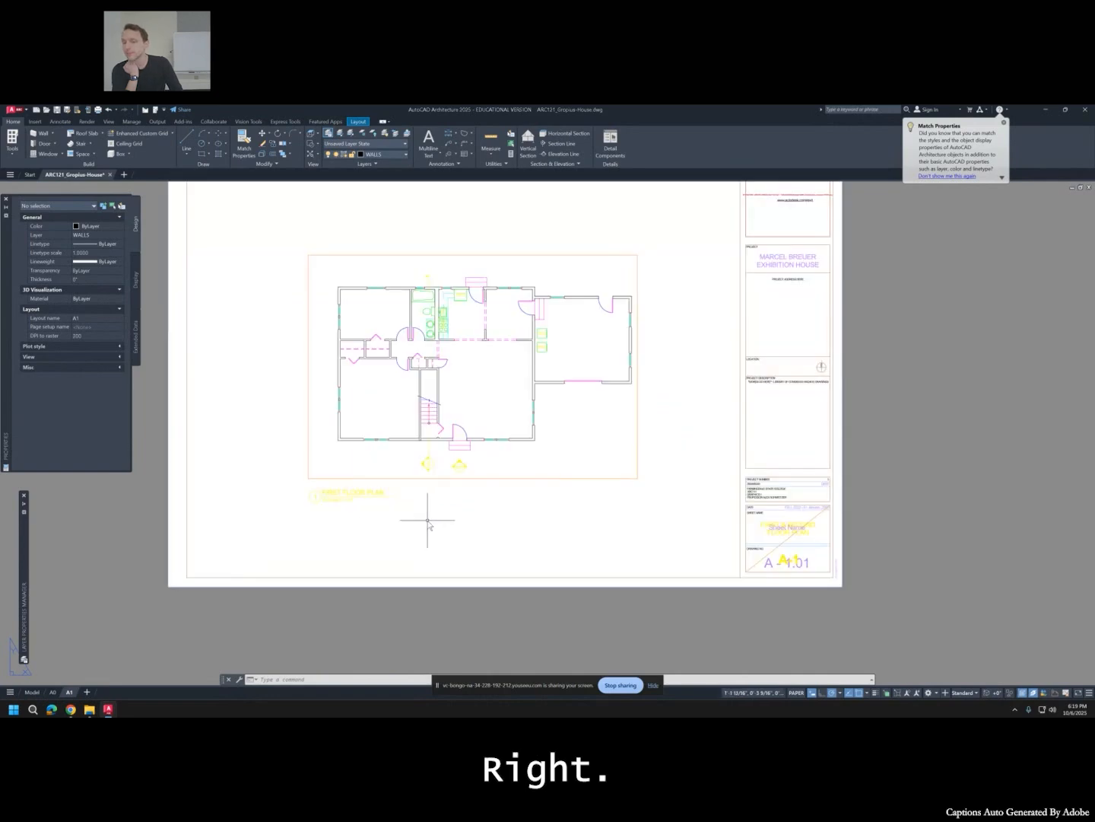
click(421, 518)
click(343, 493)
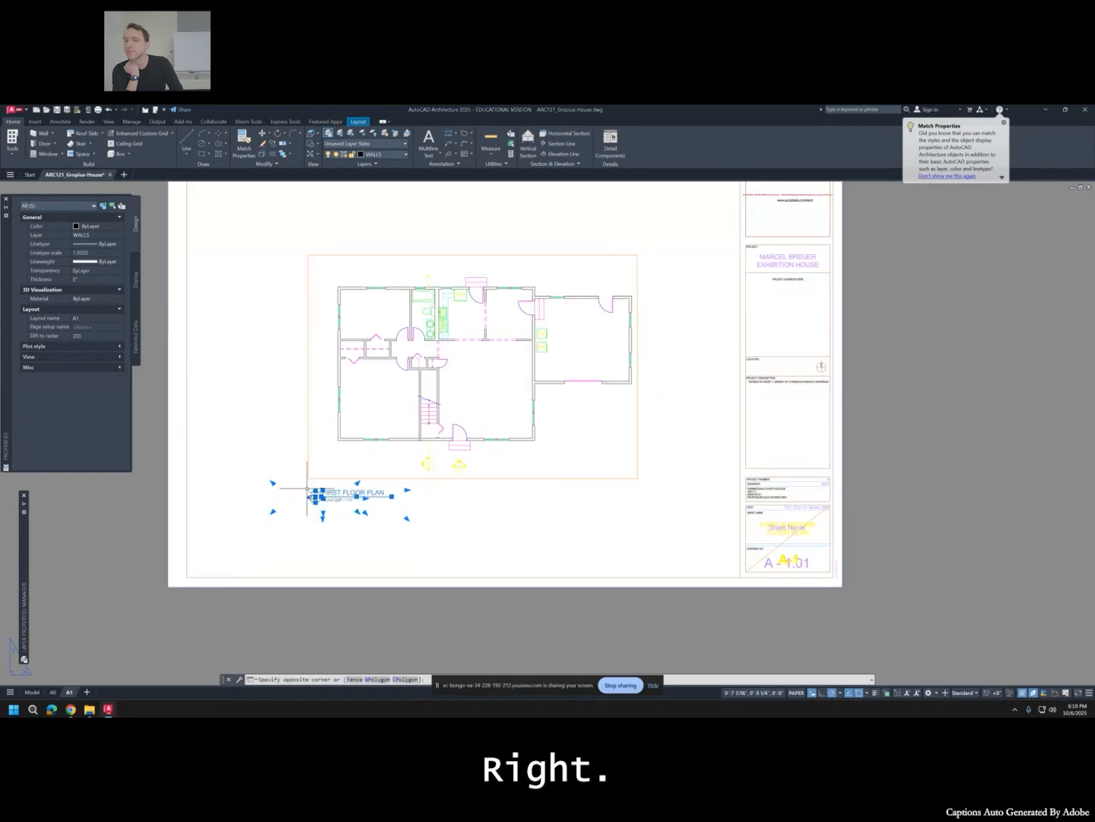
click(107, 228)
click(105, 226)
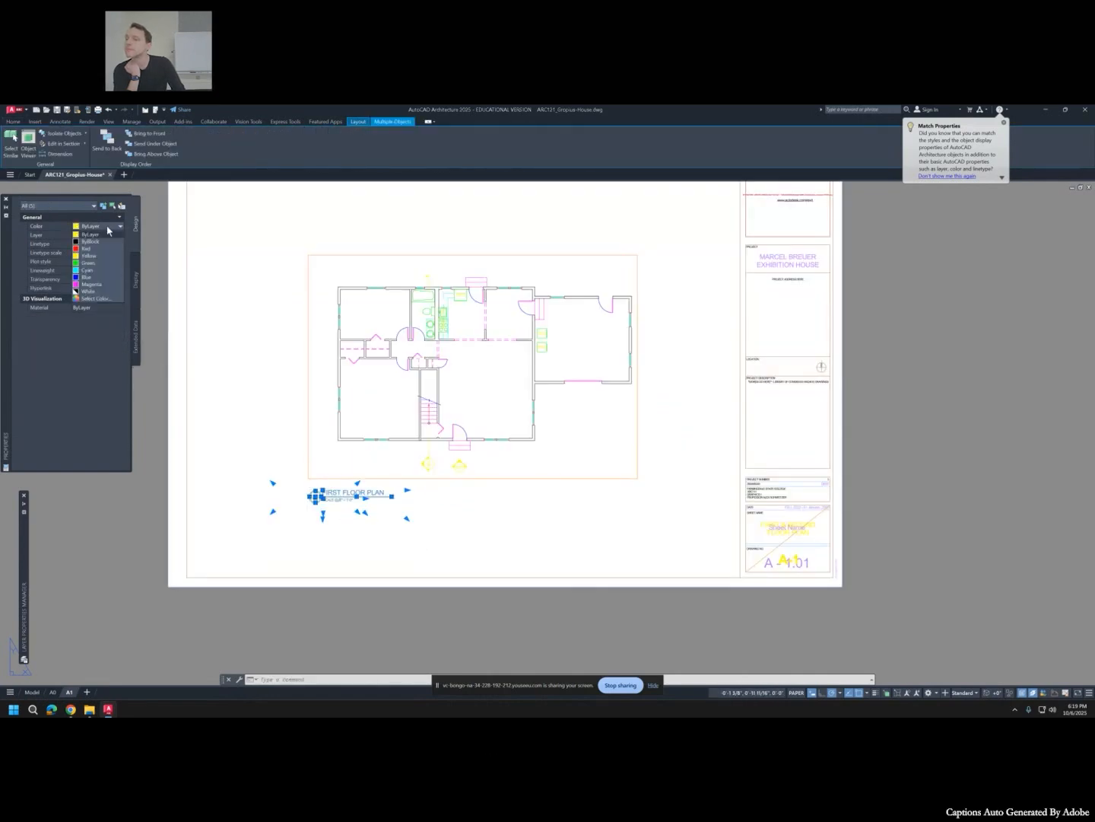
click(97, 242)
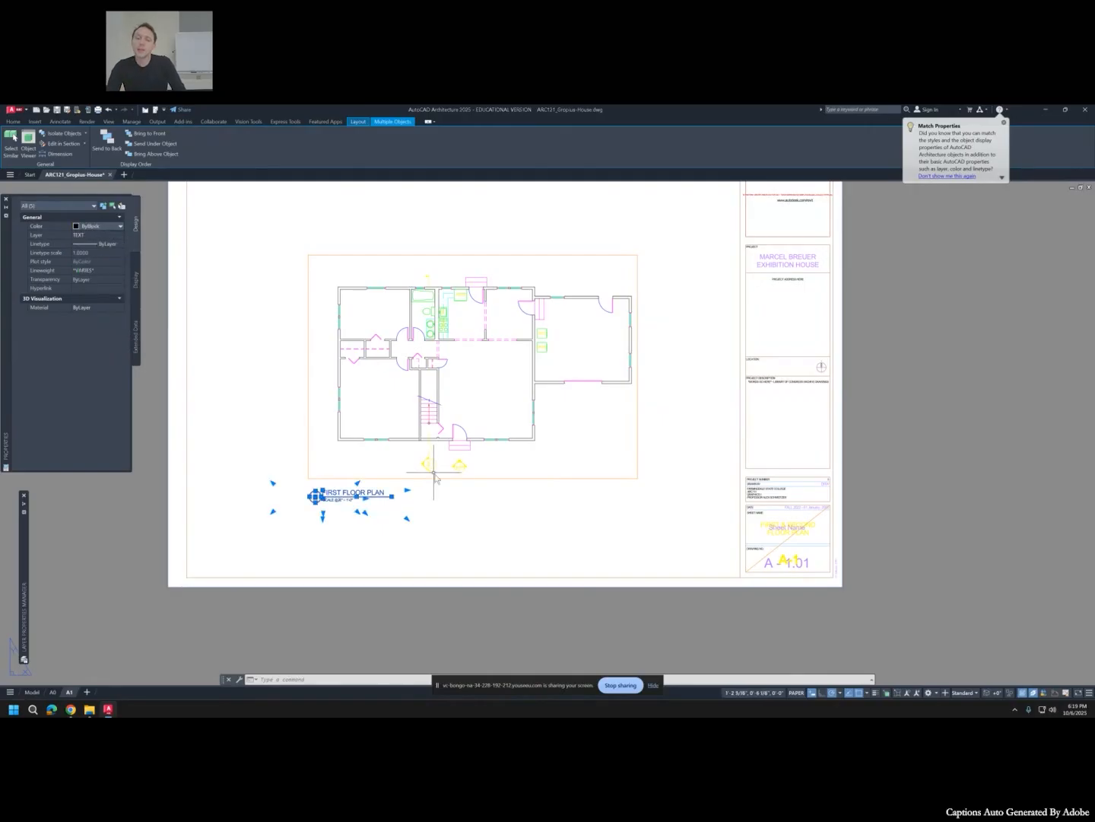
key(Escape)
Examine the A1 paper space sheet and review its printer, paper size, scale and plot style in the Plot settings, without plotting.
middle_drag(469, 506, 489, 546)
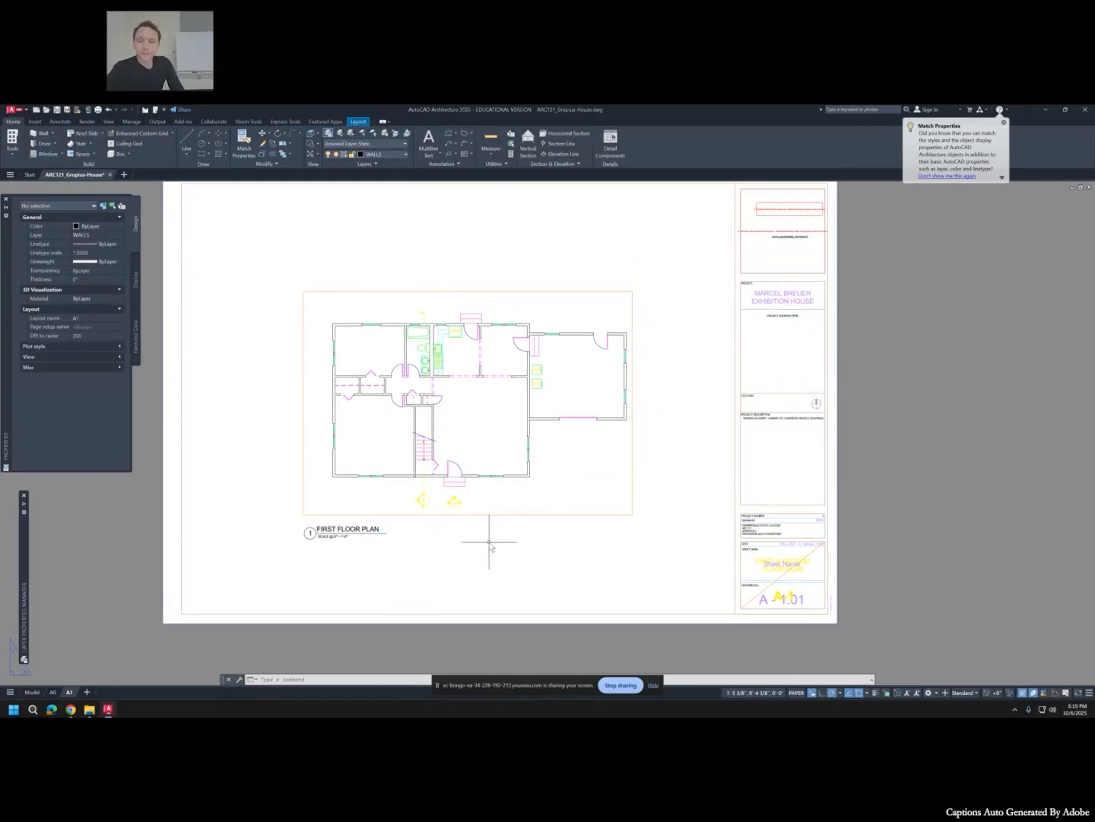
scroll(489, 528, up, 2)
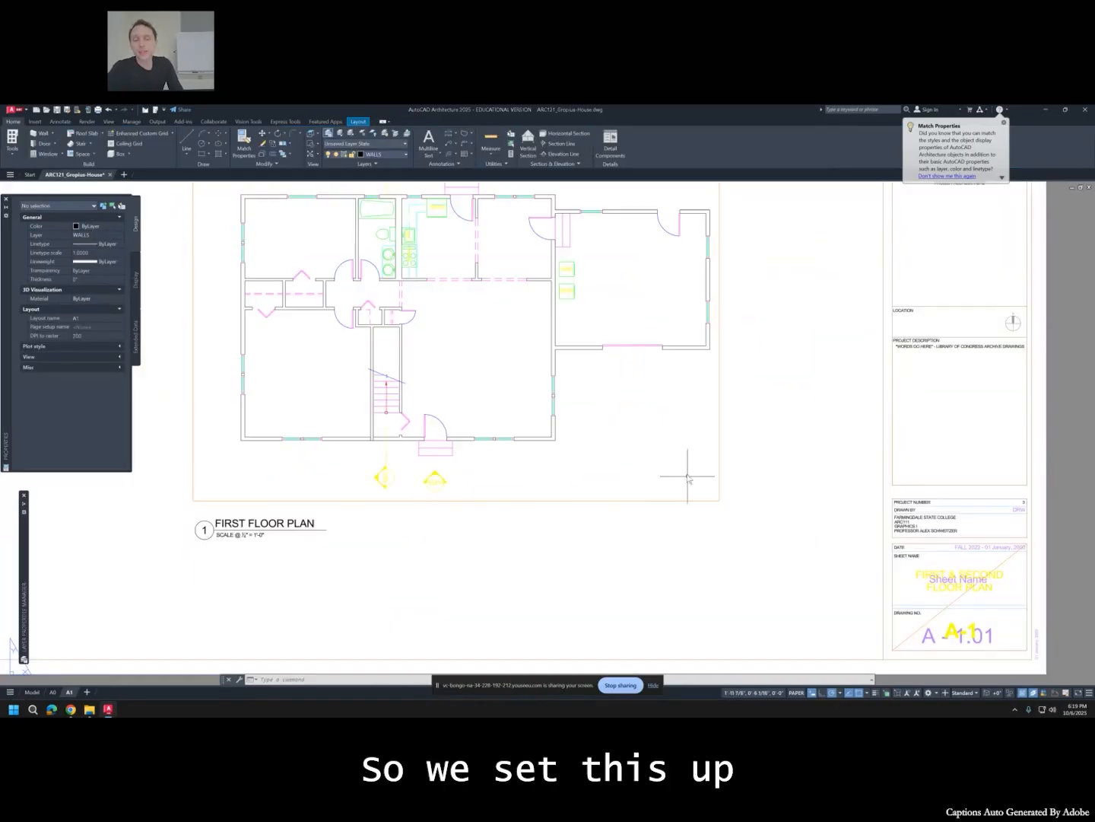
scroll(684, 468, down, 2)
scroll(685, 472, down, 2)
scroll(685, 472, up, 2)
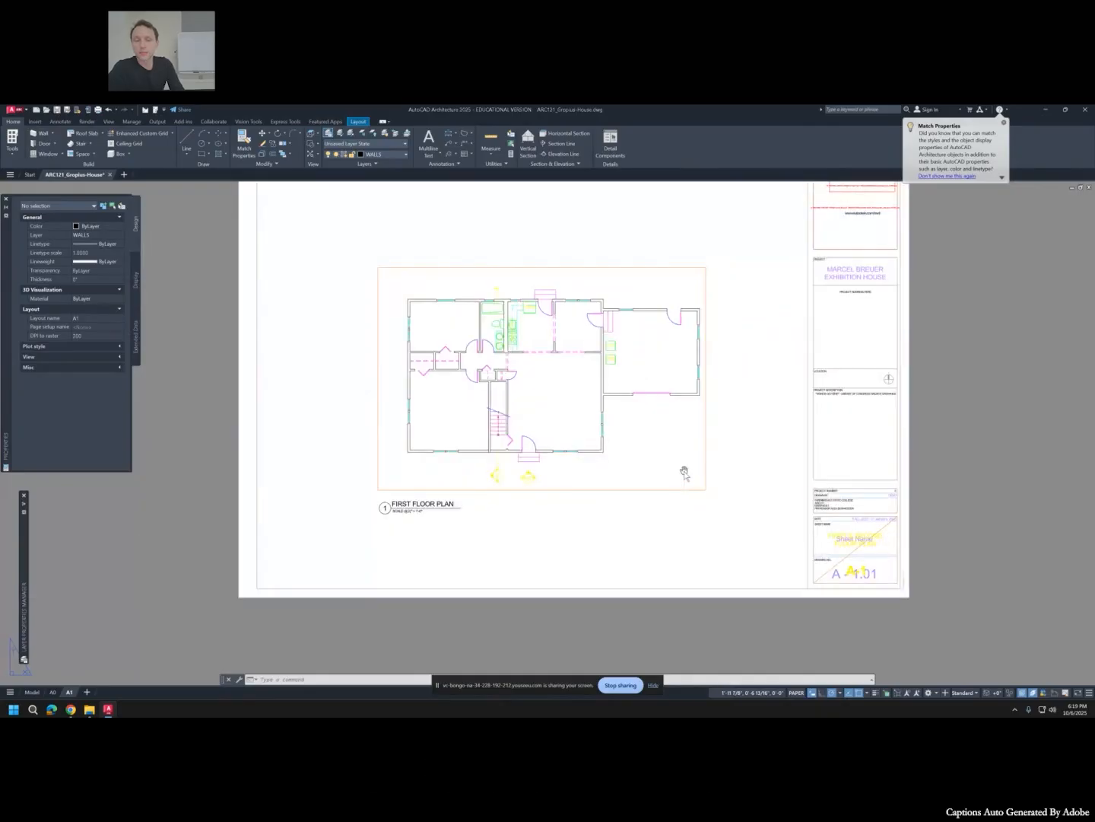
middle_drag(685, 473, 651, 537)
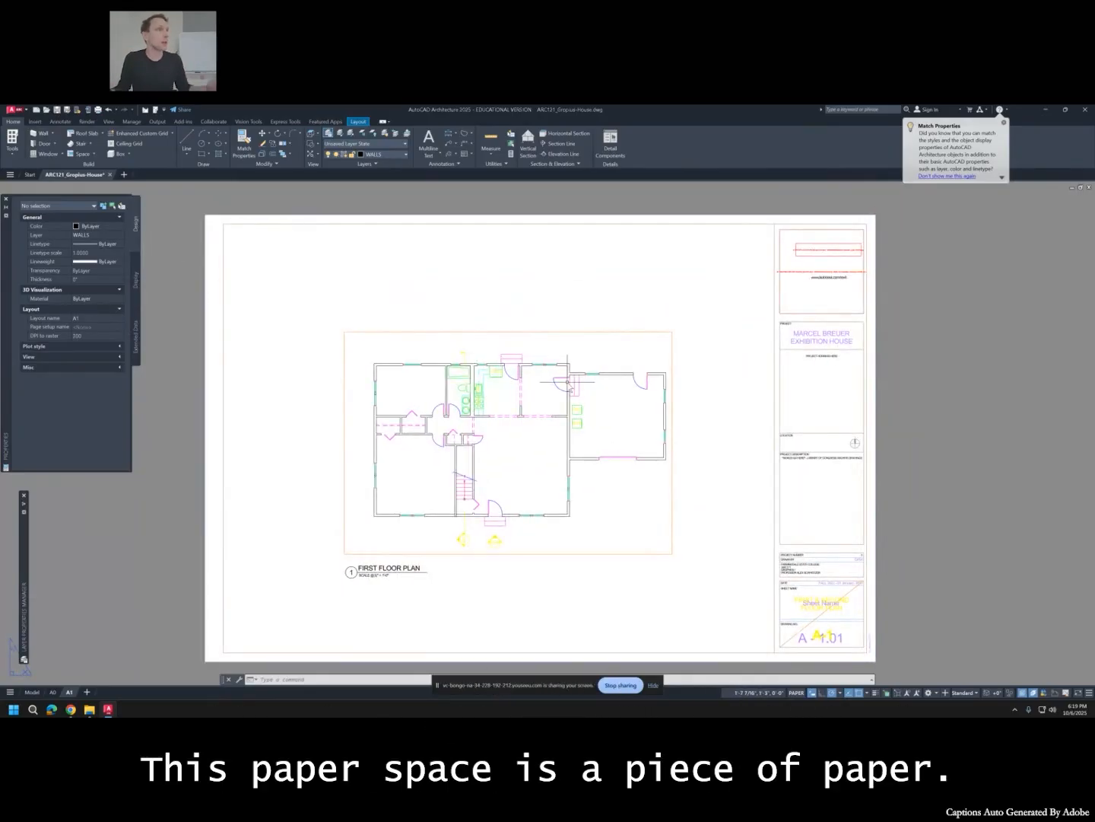
middle_drag(567, 382, 574, 353)
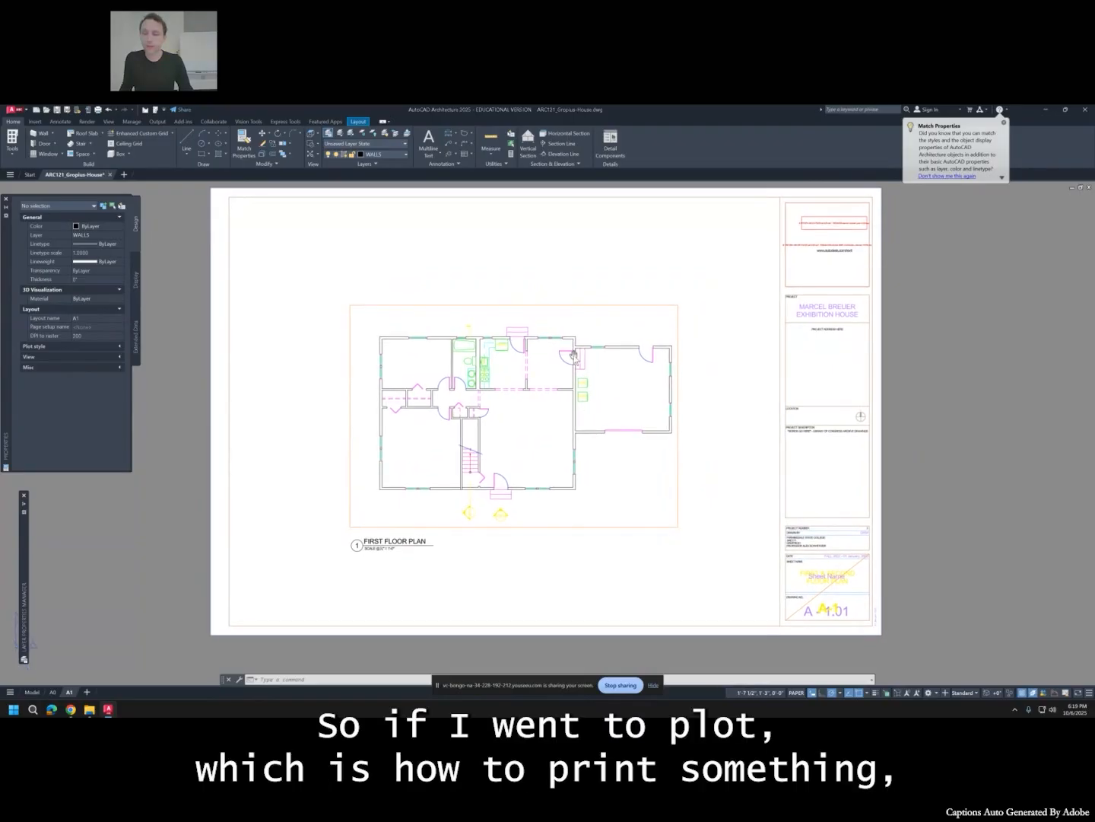
text(plot)
key(Return)
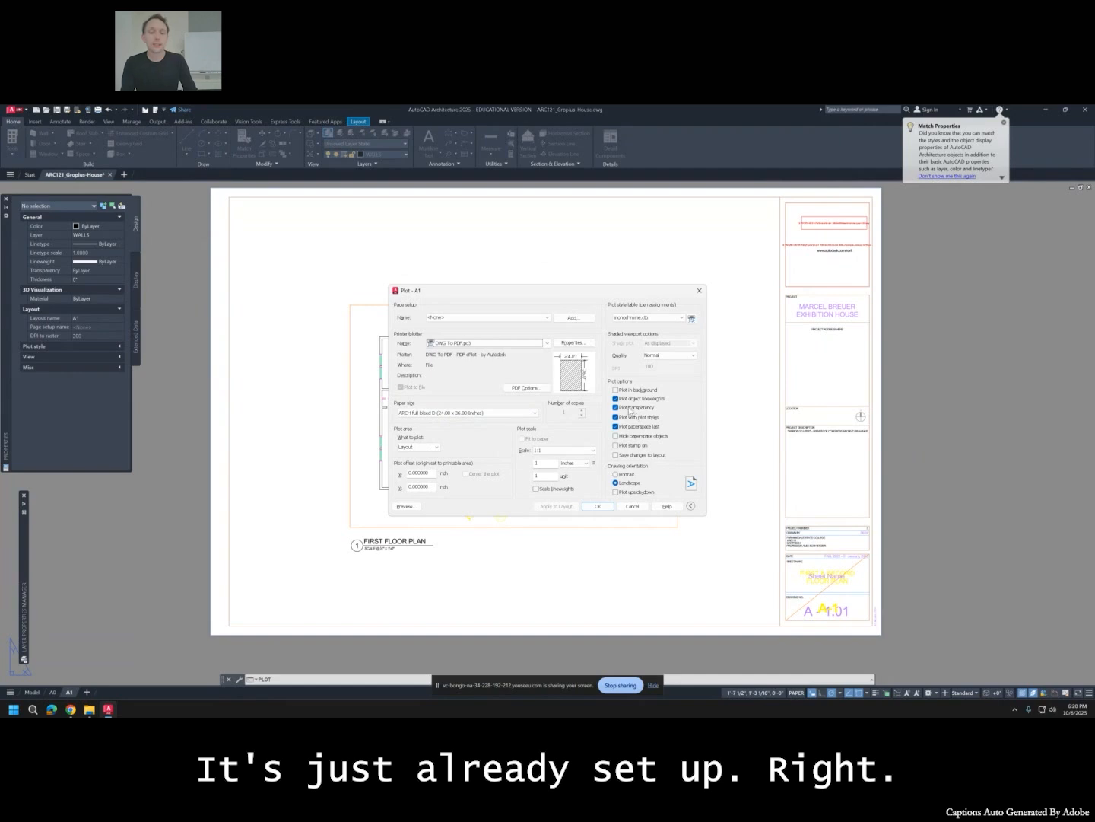
key(Escape)
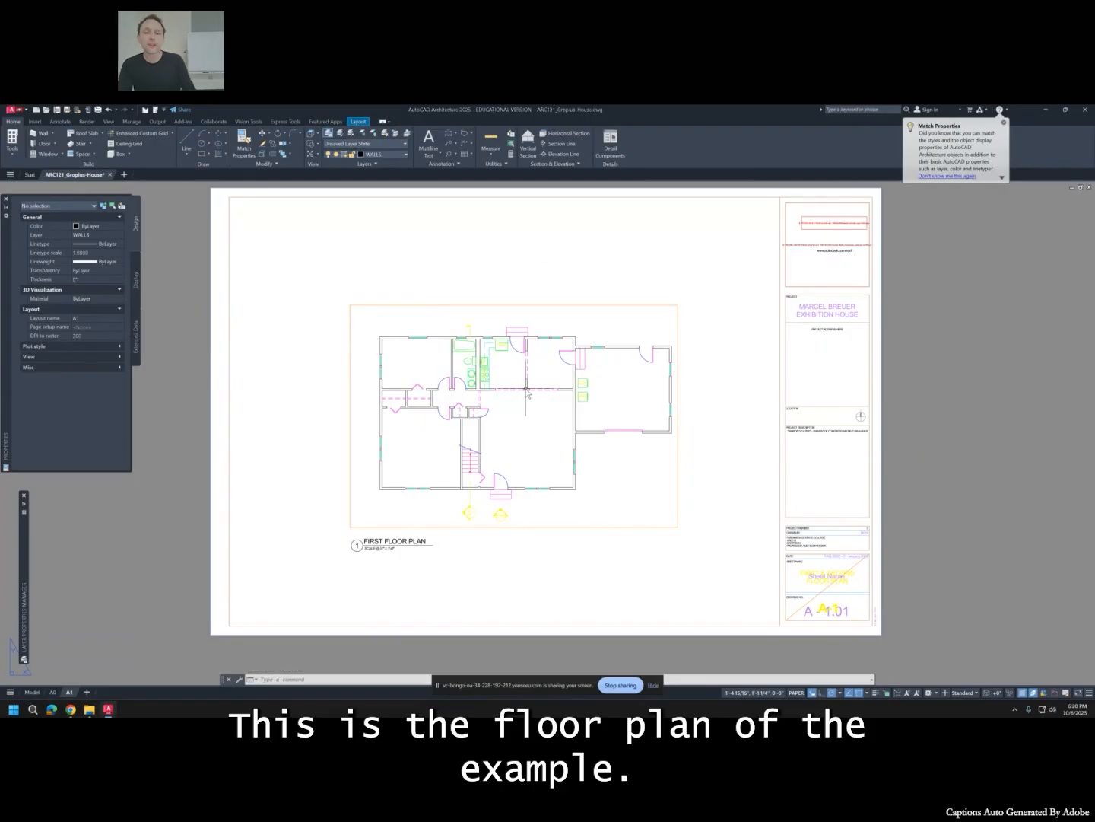
Enter model space through the unlocked floor plan viewport and zoom out to show all the model drawings.
click(482, 312)
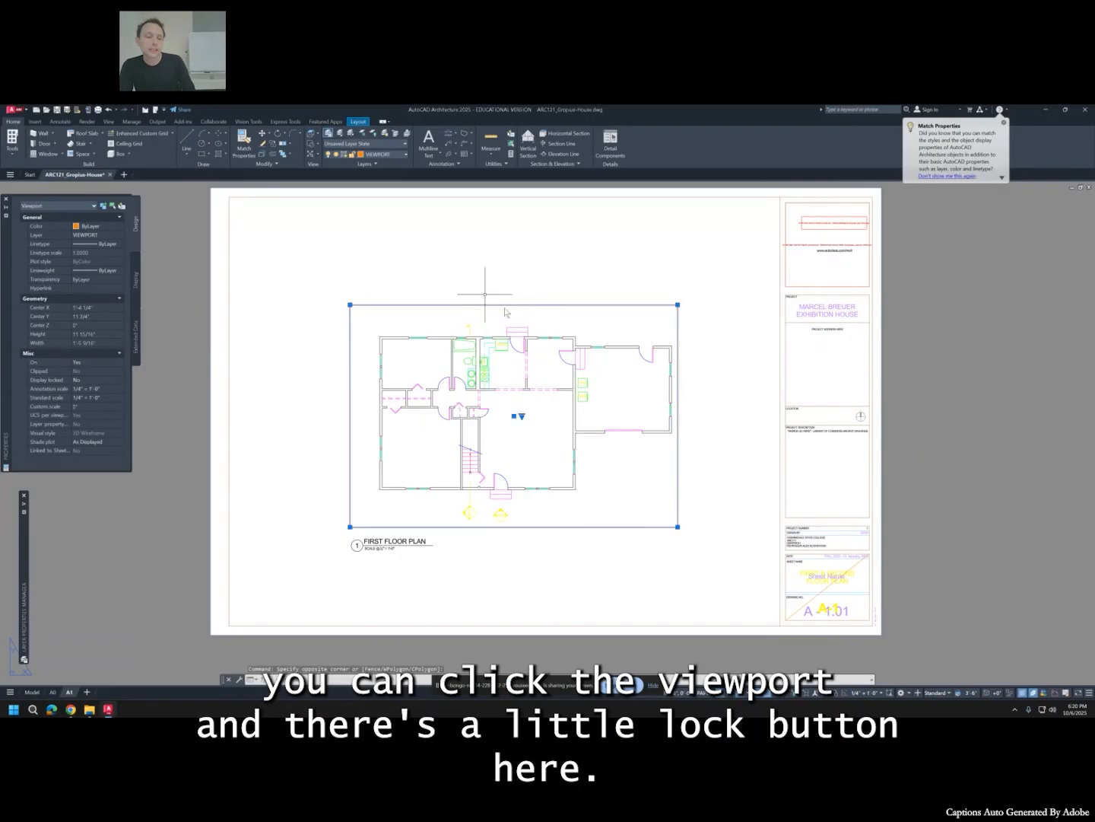
click(836, 693)
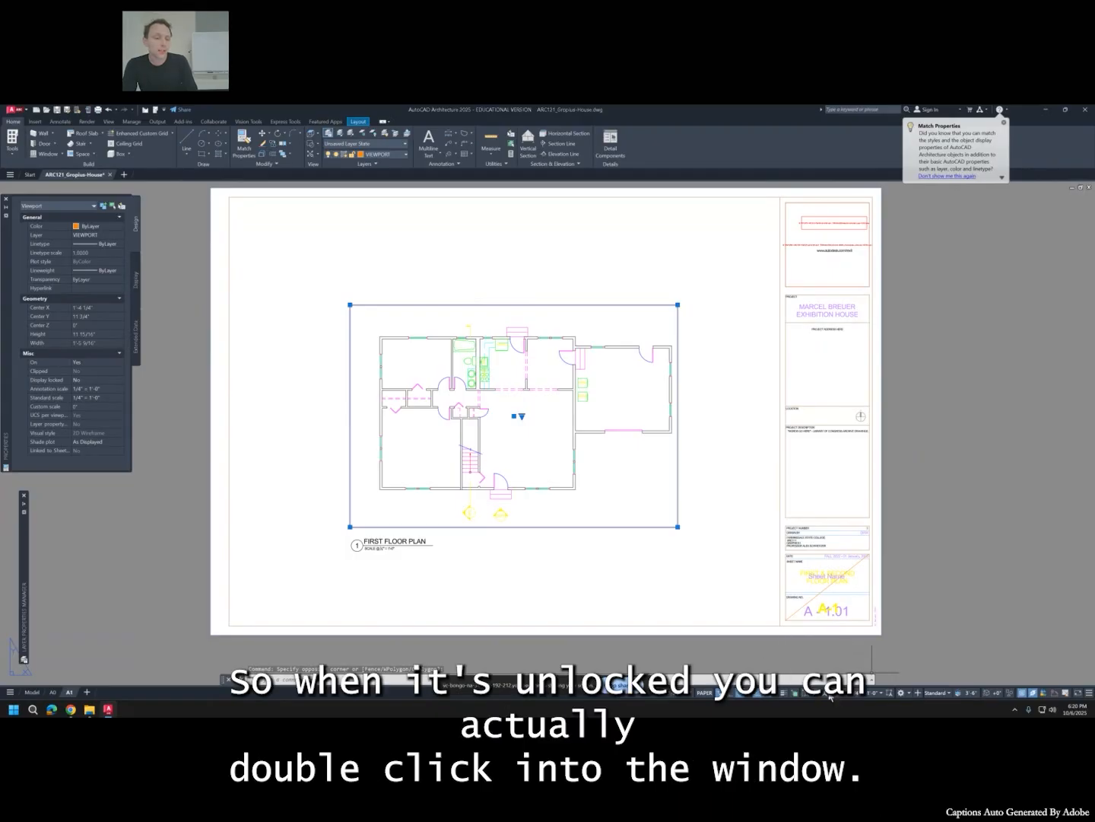
double_click(547, 378)
scroll(547, 379, down, 5)
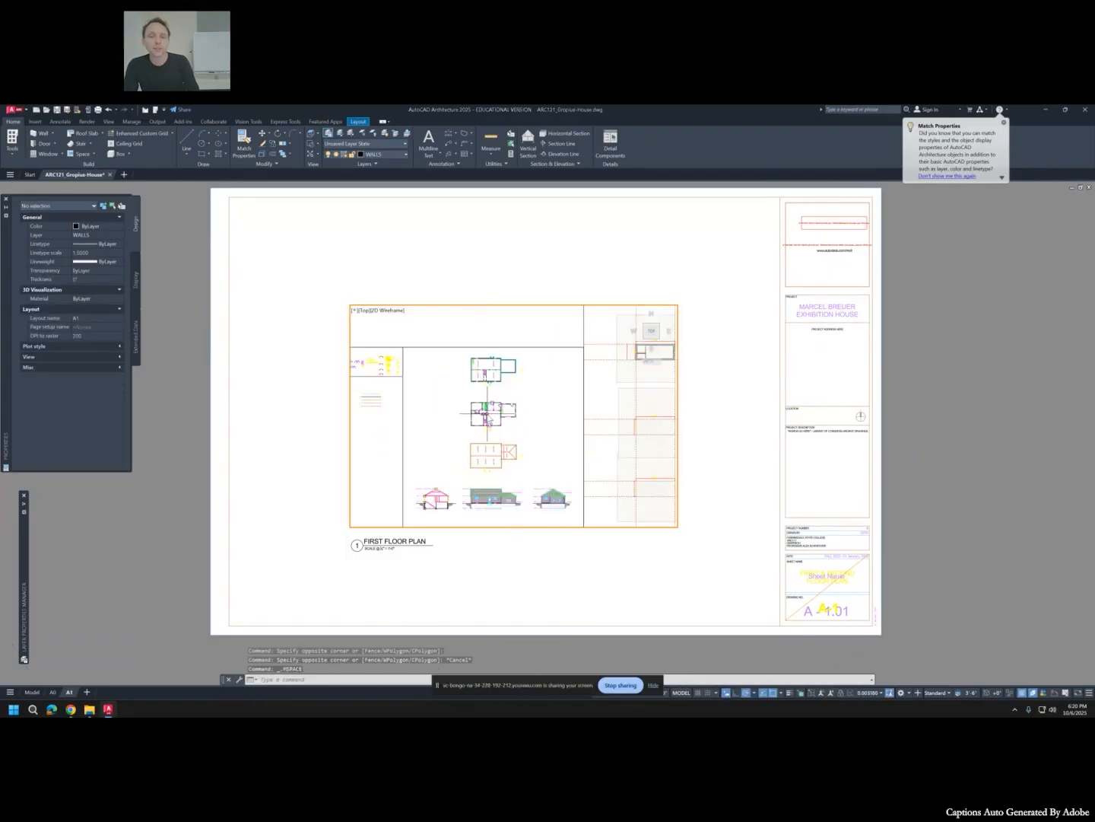
scroll(502, 396, up, 2)
scroll(488, 414, down, 2)
scroll(487, 414, up, 2)
scroll(488, 414, down, 2)
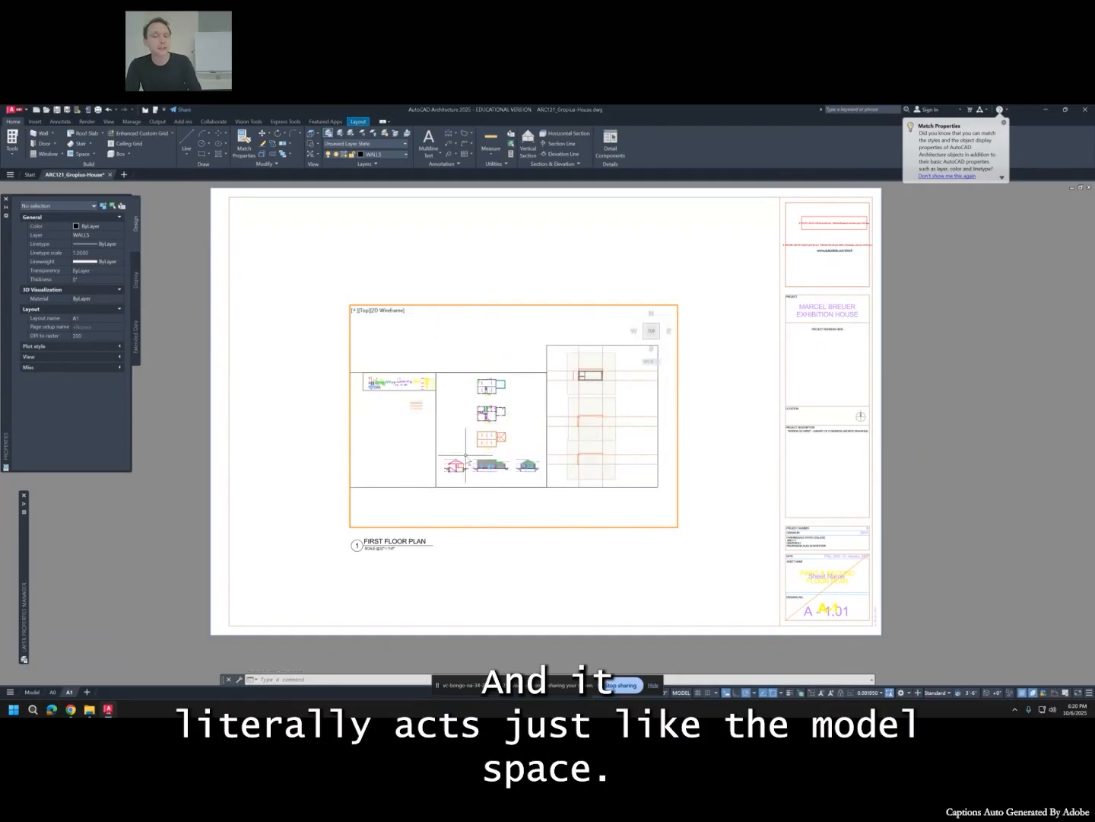
Frame the viewport on the scanned first floor plan with its dashed guides and return to paper space.
scroll(461, 410, up, 5)
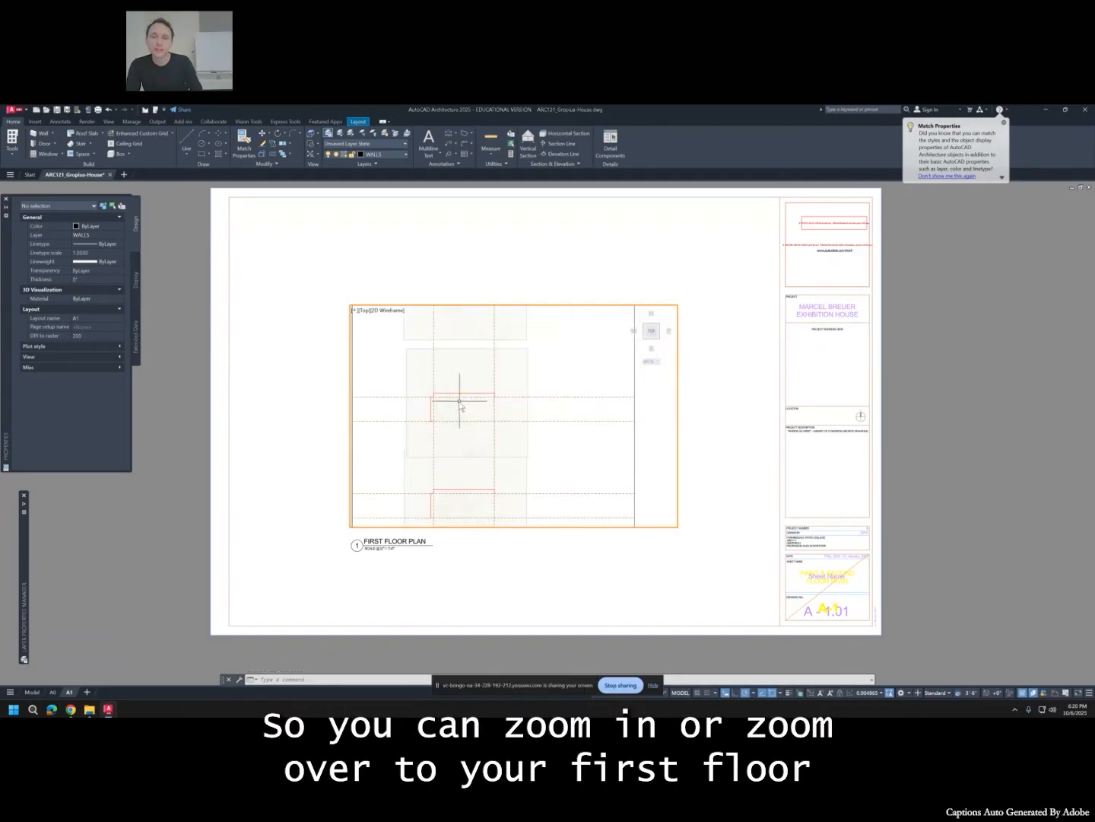
scroll(459, 401, up, 4)
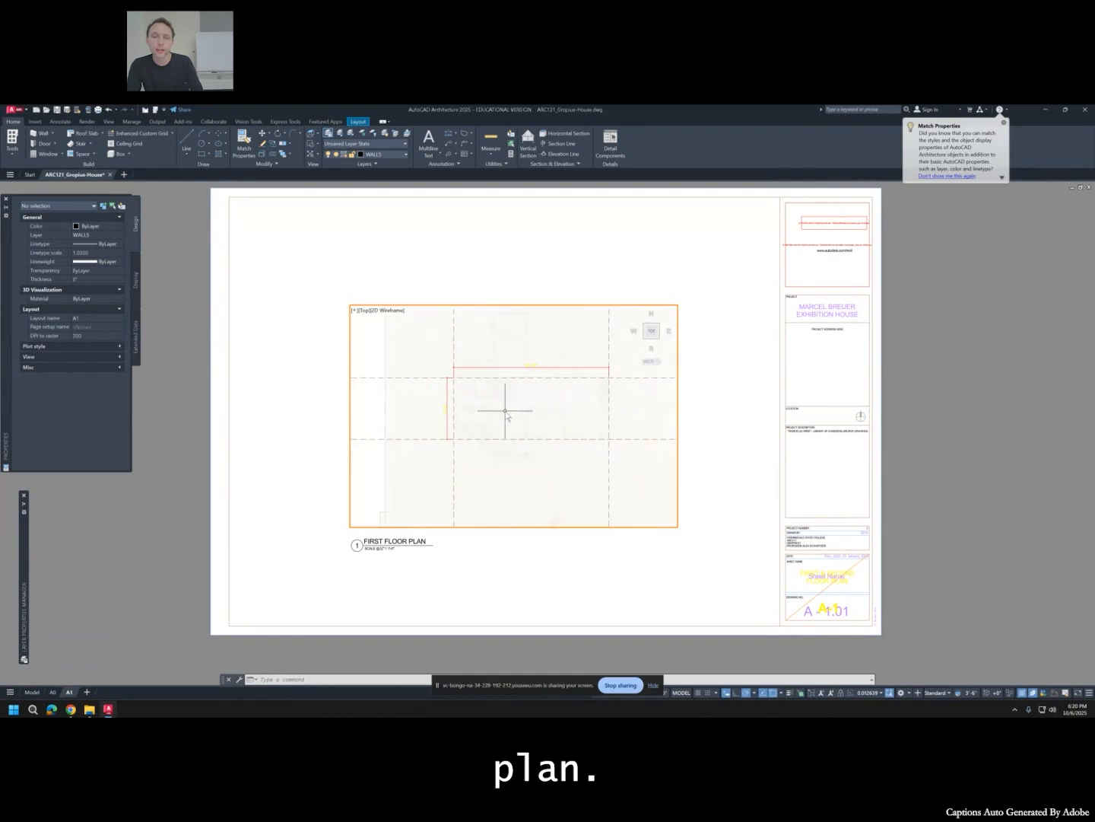
scroll(505, 411, up, 4)
mouse_move(505, 410)
middle_down()
mouse_move(472, 438)
mouse_move(427, 428)
mouse_move(513, 415)
middle_up()
scroll(481, 412, down, 2)
double_click(717, 406)
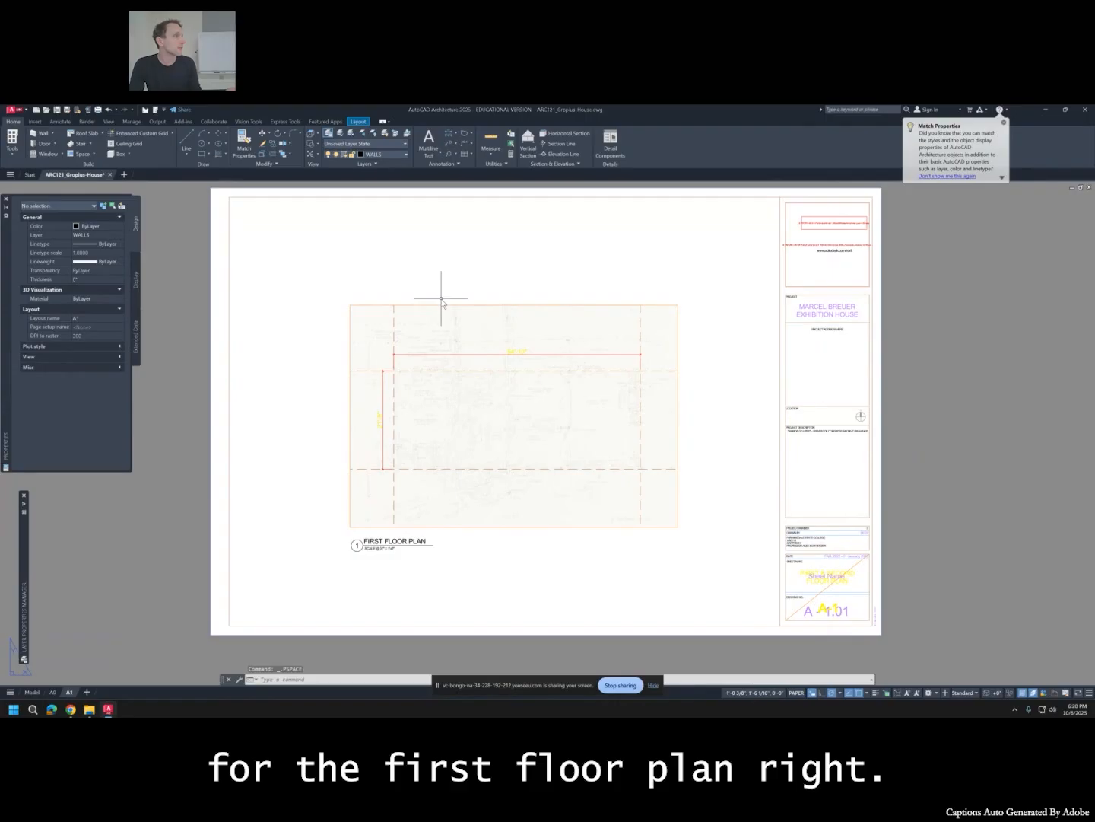
Check the scale in the FIRST FLOOR PLAN title and set the viewport's scale to 1/4" = 1'-0".
middle_drag(530, 322, 504, 334)
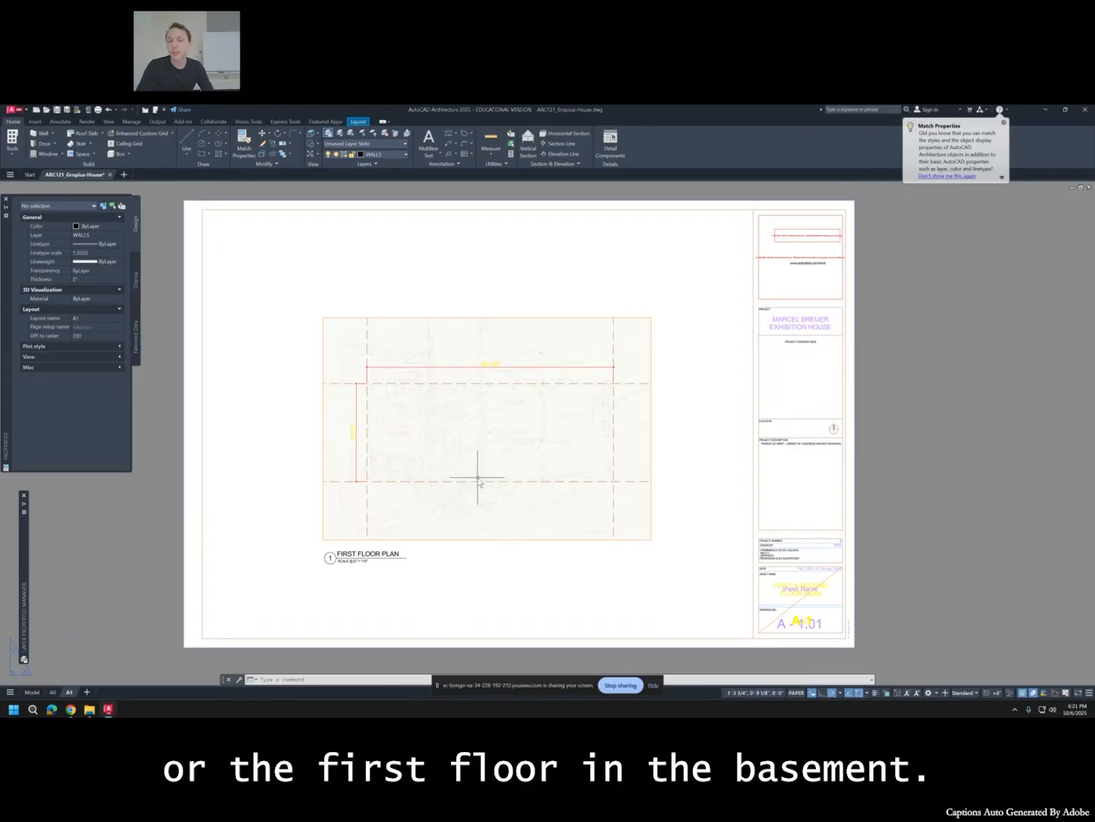
scroll(365, 559, up, 8)
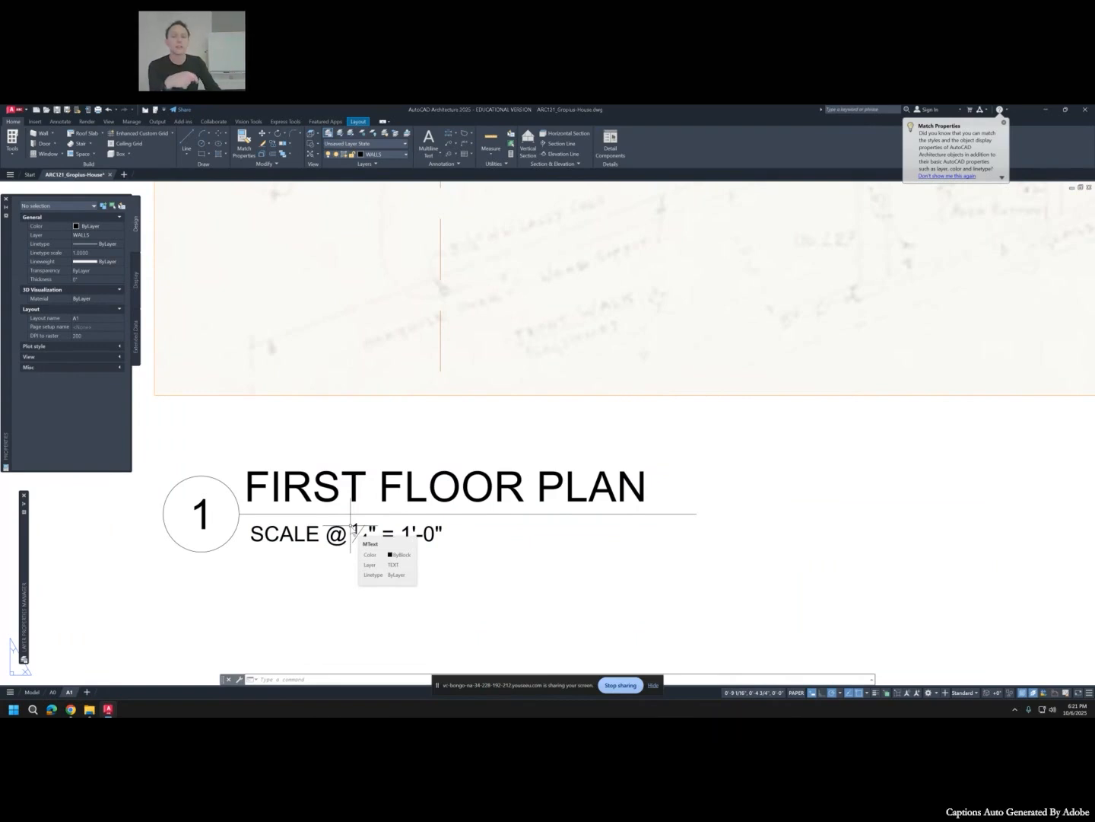
scroll(351, 525, down, 8)
click(477, 460)
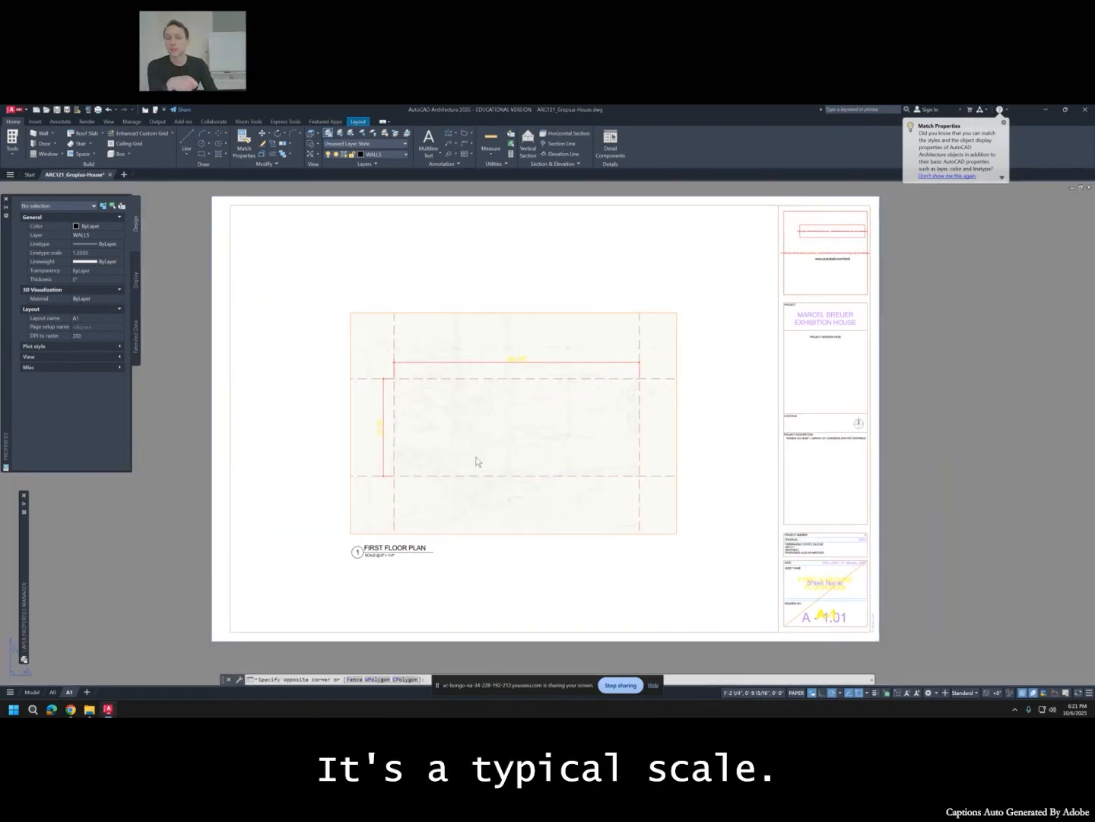
double_click(476, 460)
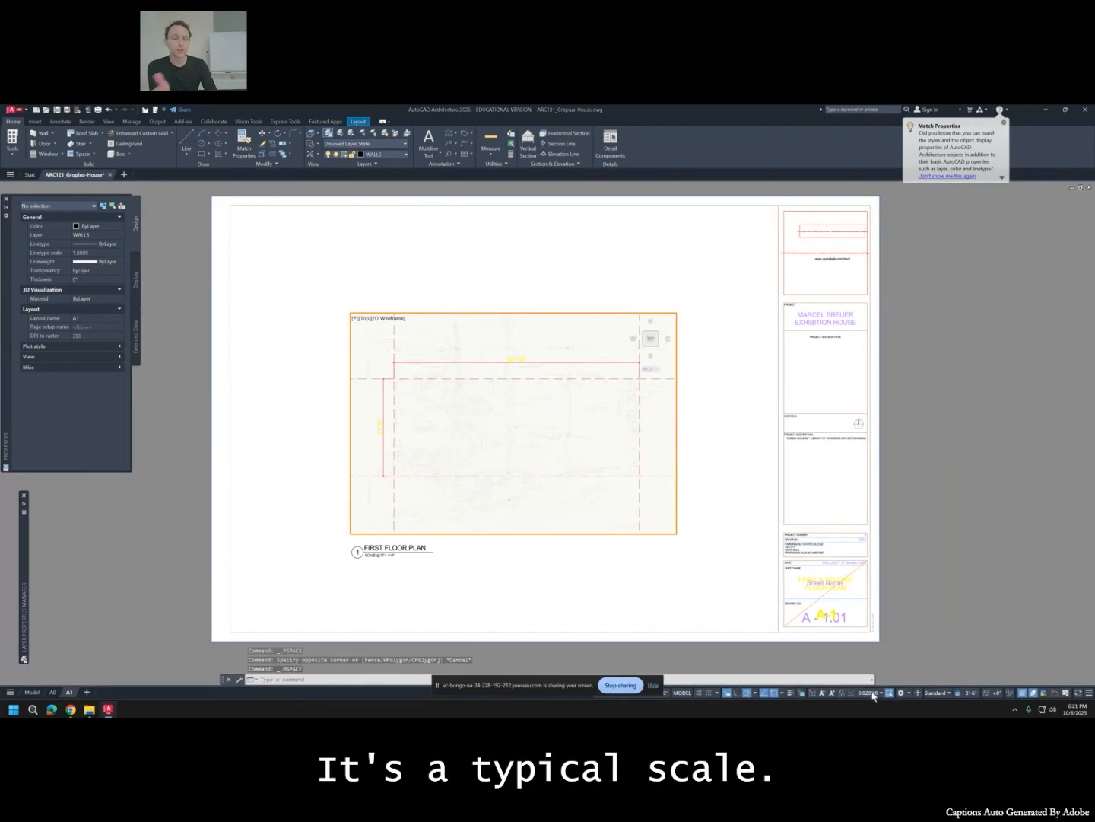
double_click(688, 393)
click(682, 389)
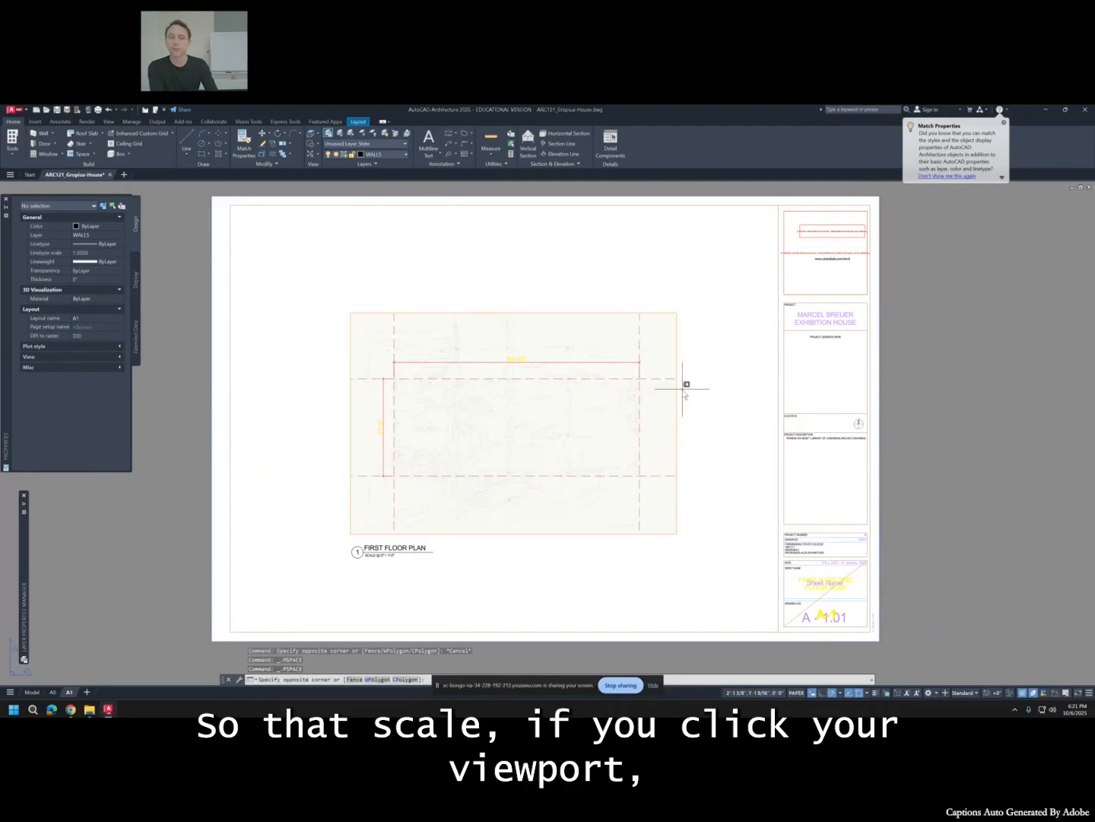
click(672, 374)
click(869, 692)
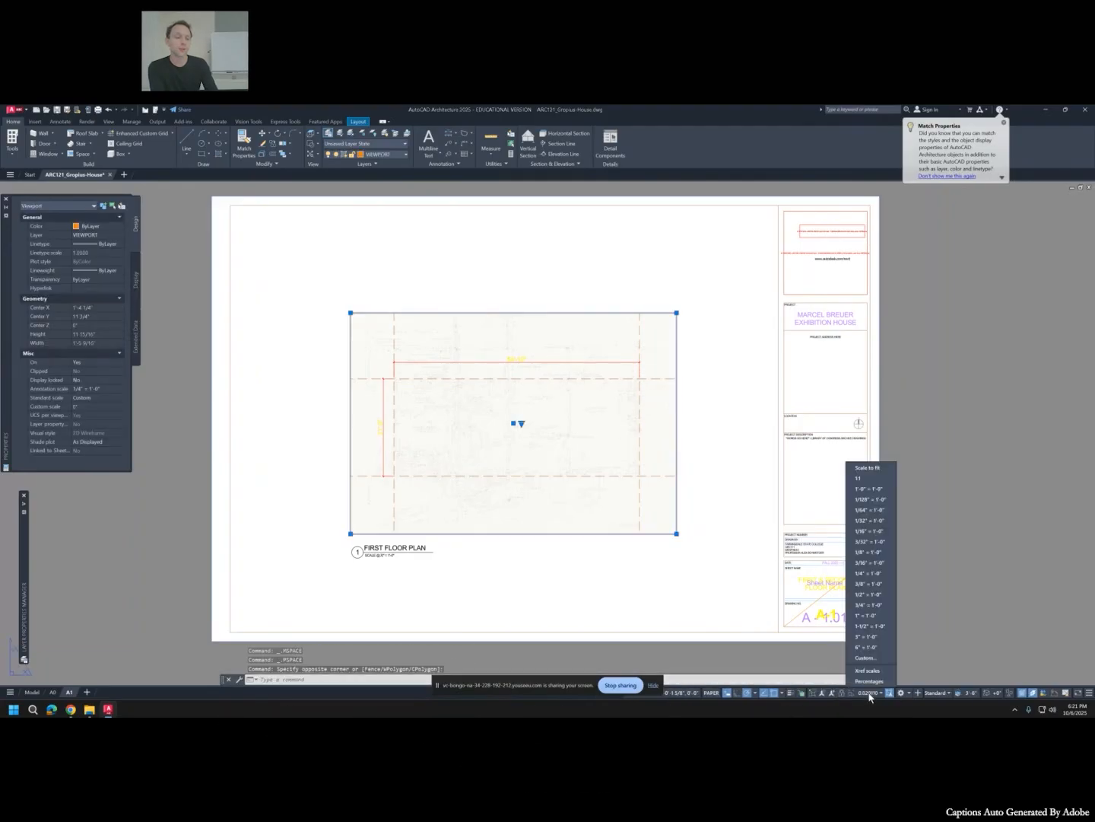
click(879, 574)
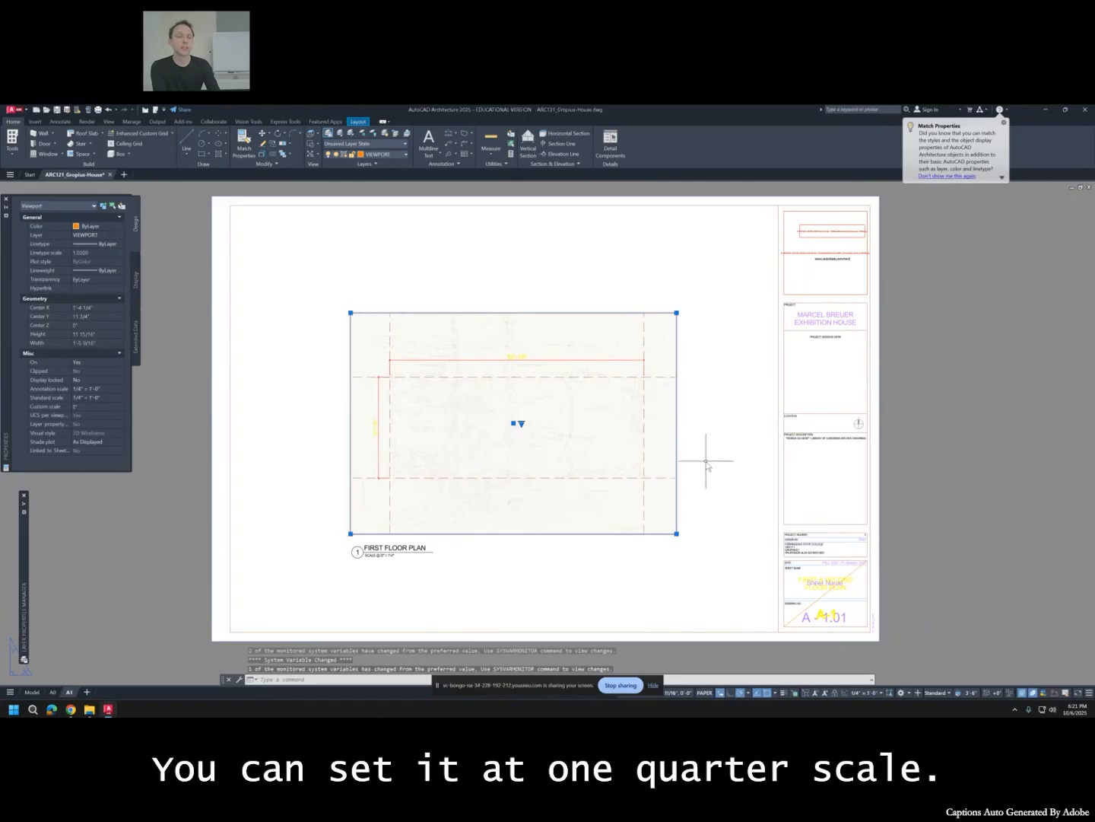
Zoom the viewport's model view out to several scanned plans, then set the viewport's scale to 3/32" = 1'-0".
middle_drag(708, 460, 713, 460)
double_click(650, 445)
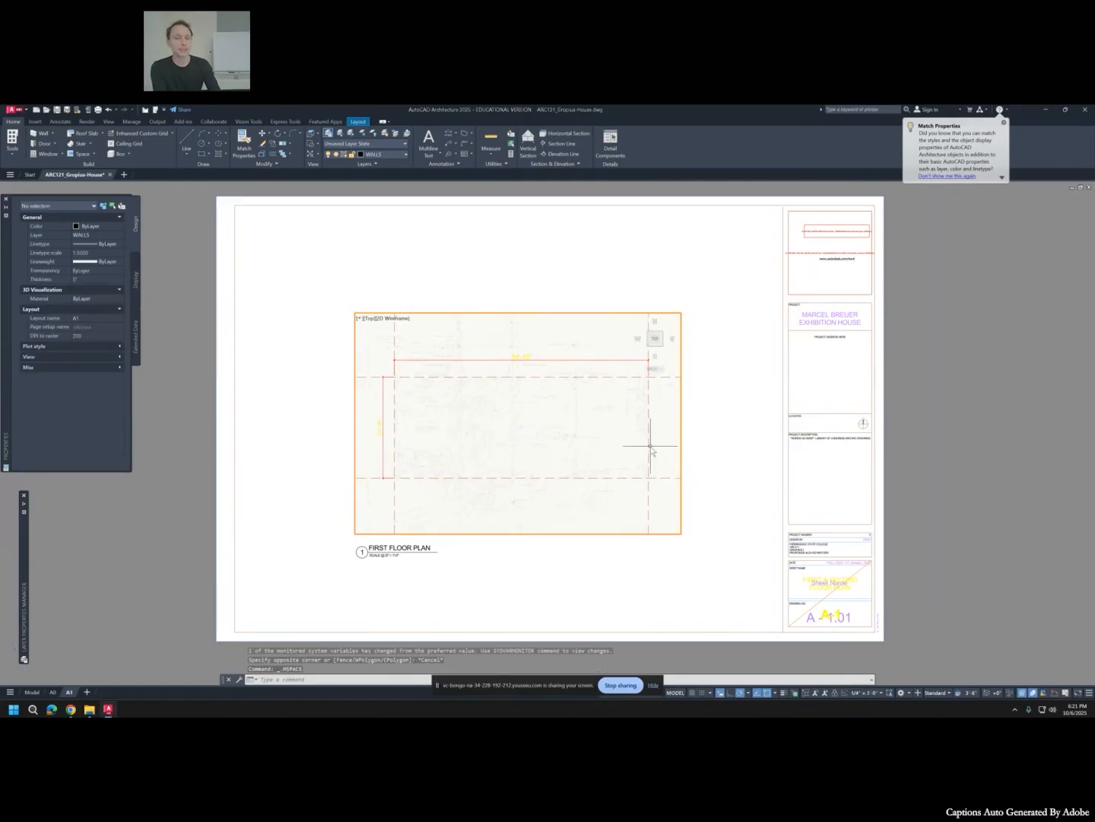
double_click(694, 437)
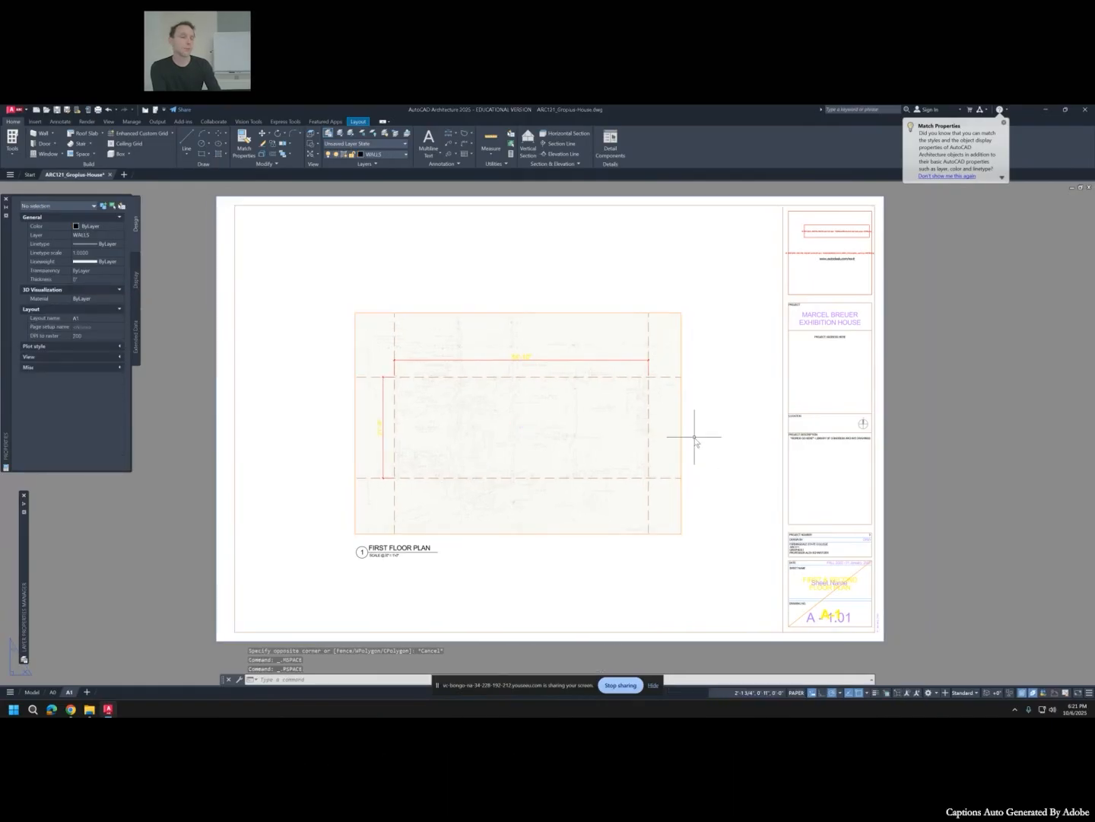
double_click(571, 441)
middle_drag(568, 436, 521, 436)
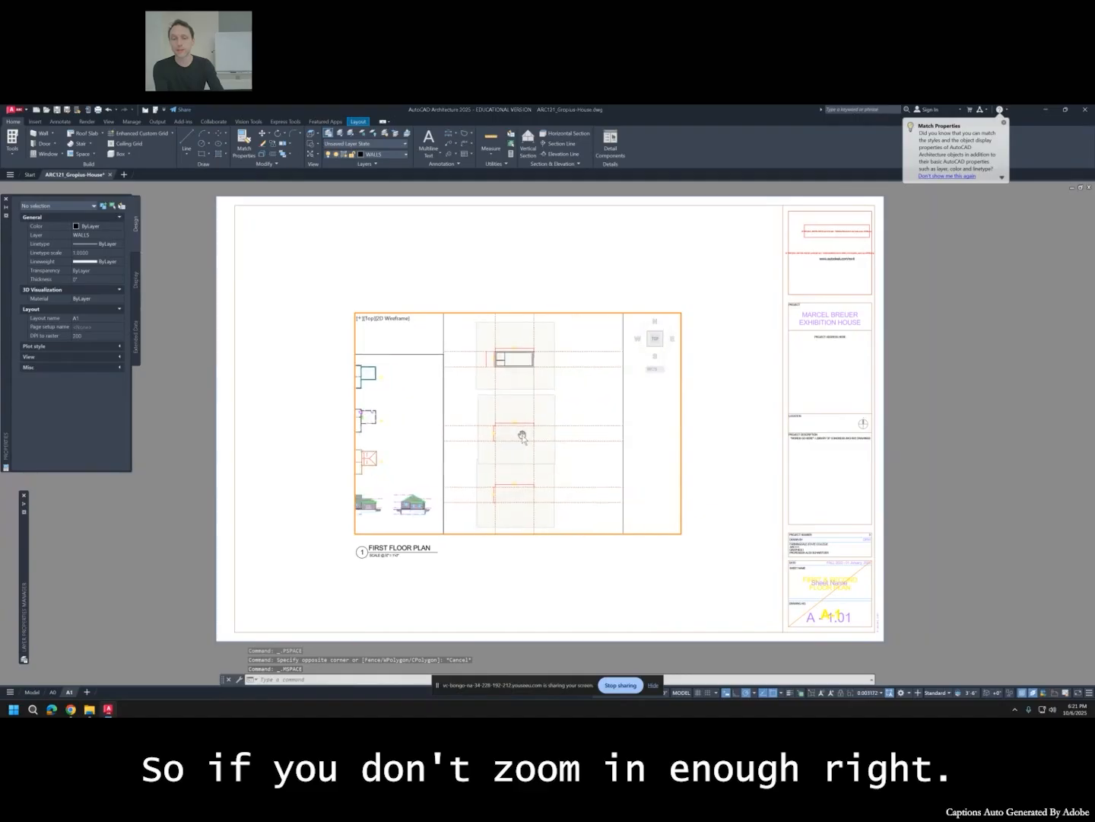
scroll(521, 436, up, 2)
double_click(706, 435)
click(706, 435)
click(652, 439)
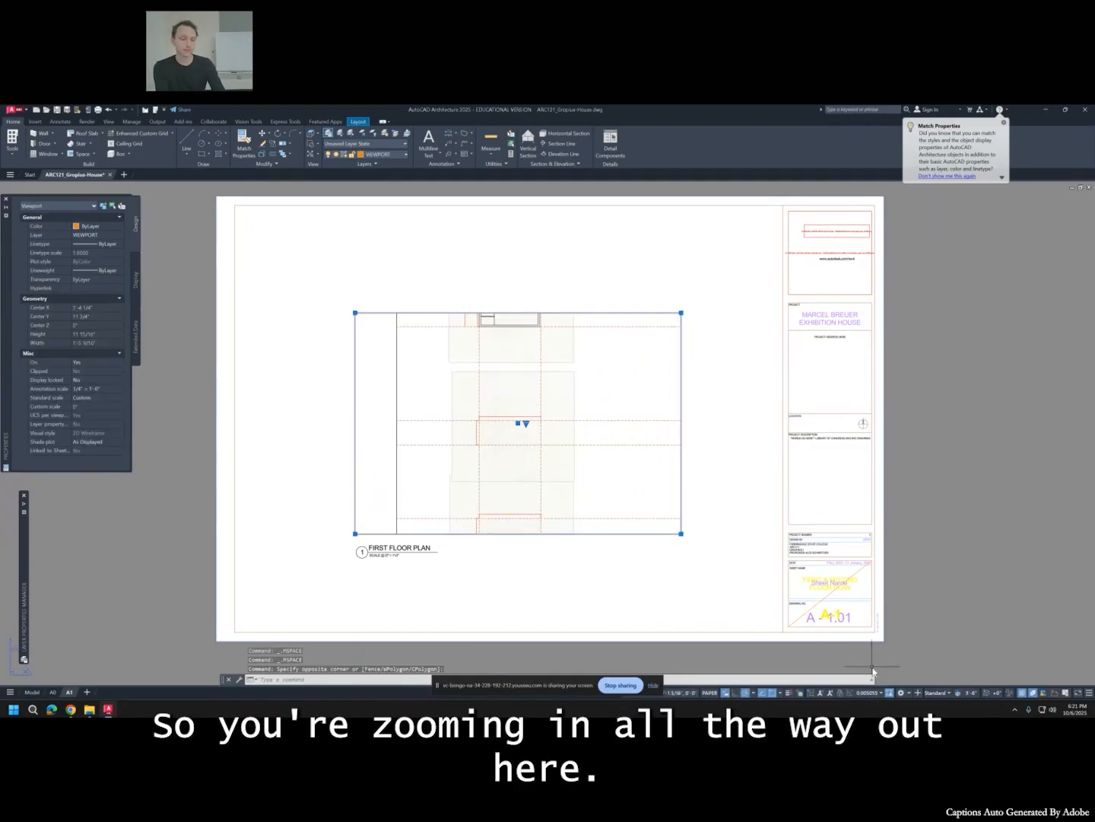
click(870, 693)
click(869, 542)
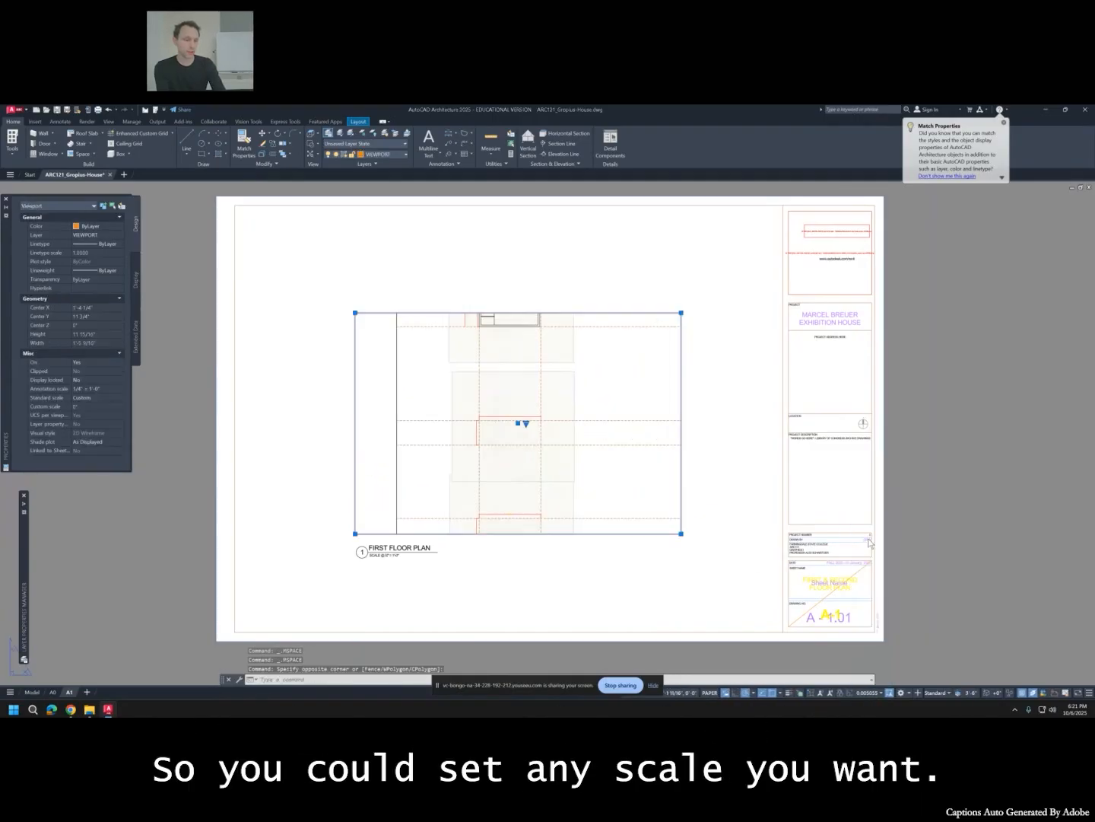
click(867, 693)
click(861, 581)
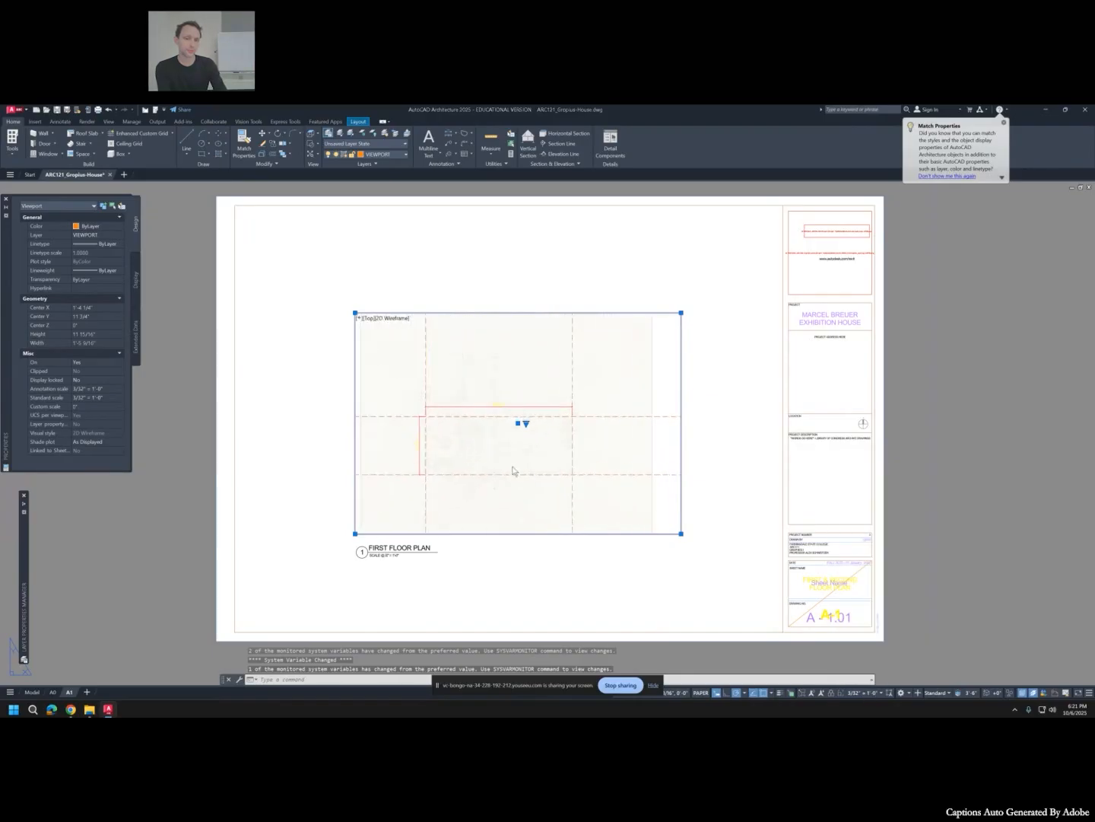
Restore the viewport's scale to 1/4" = 1'-0" around the first floor plan and lock the viewport.
middle_drag(564, 455, 610, 383)
double_click(588, 423)
double_click(723, 409)
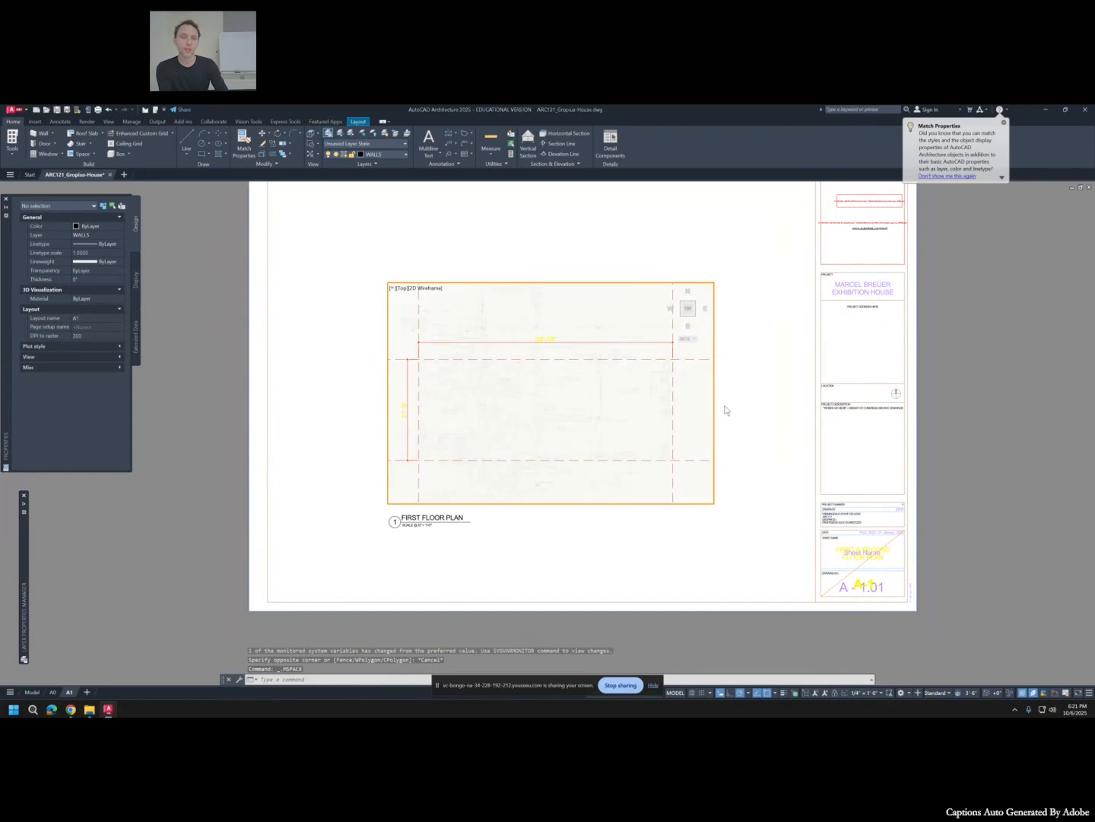
click(725, 403)
click(694, 406)
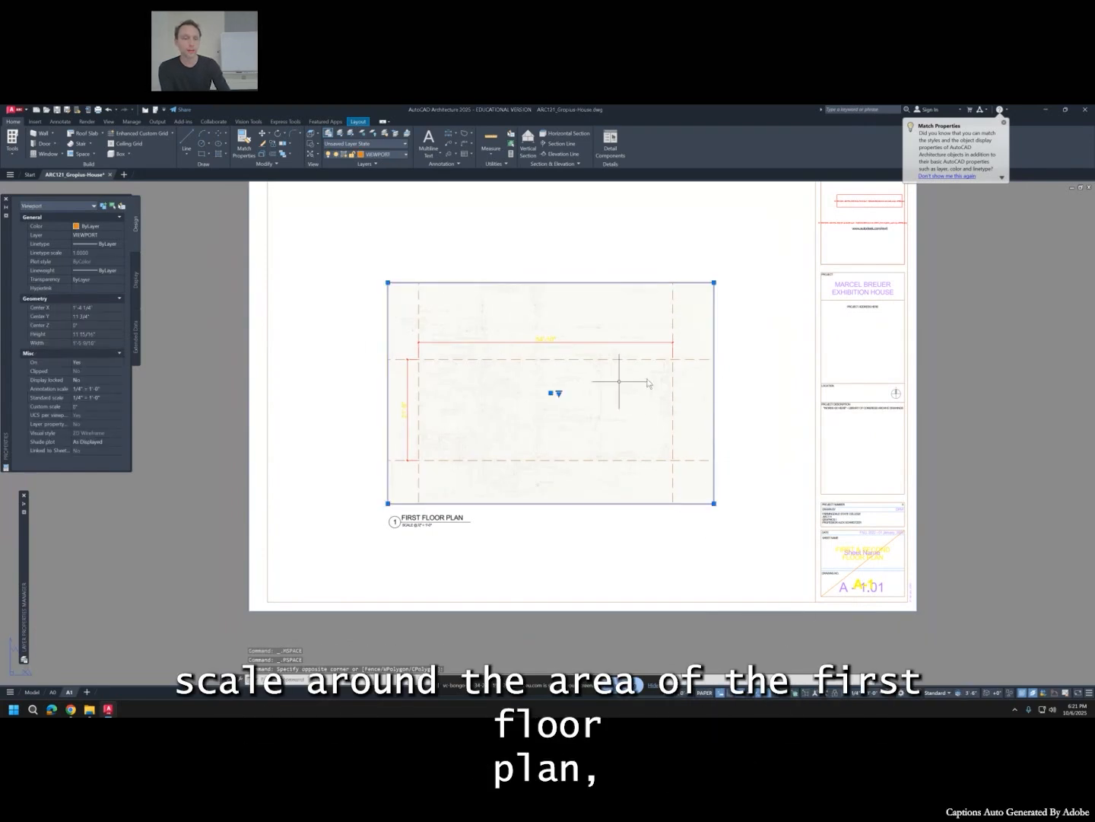
click(872, 694)
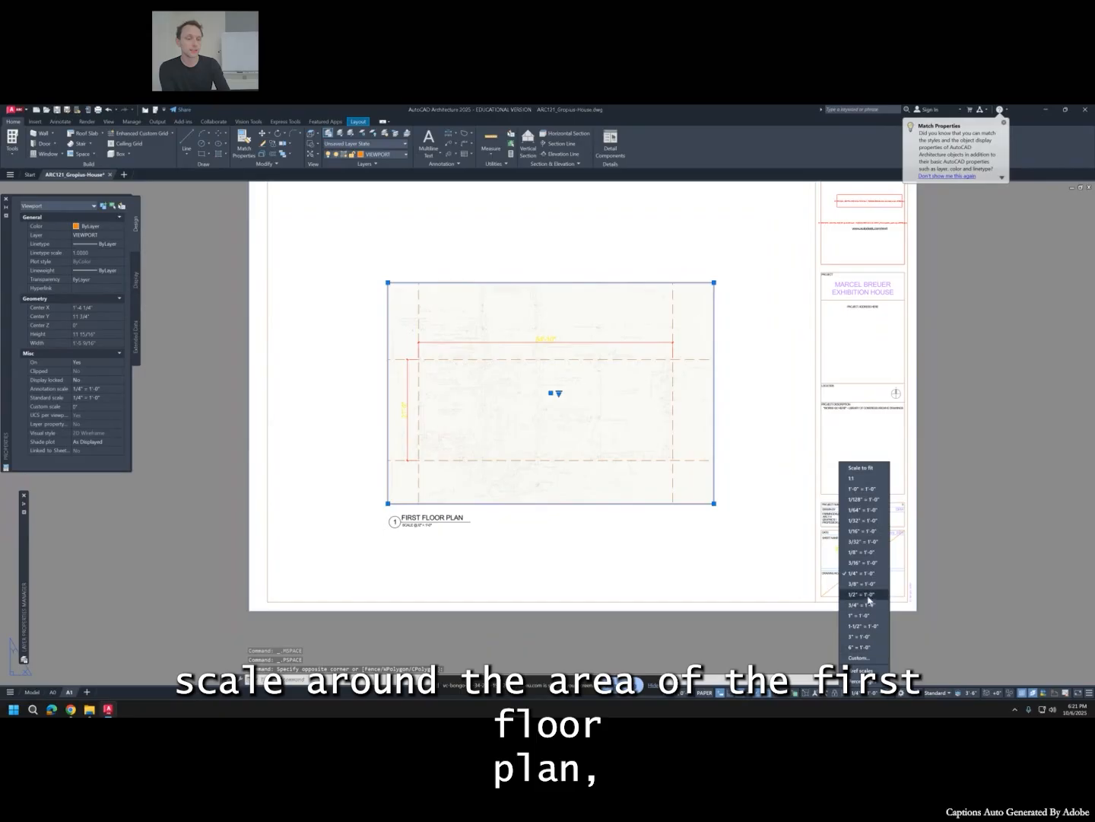
click(819, 671)
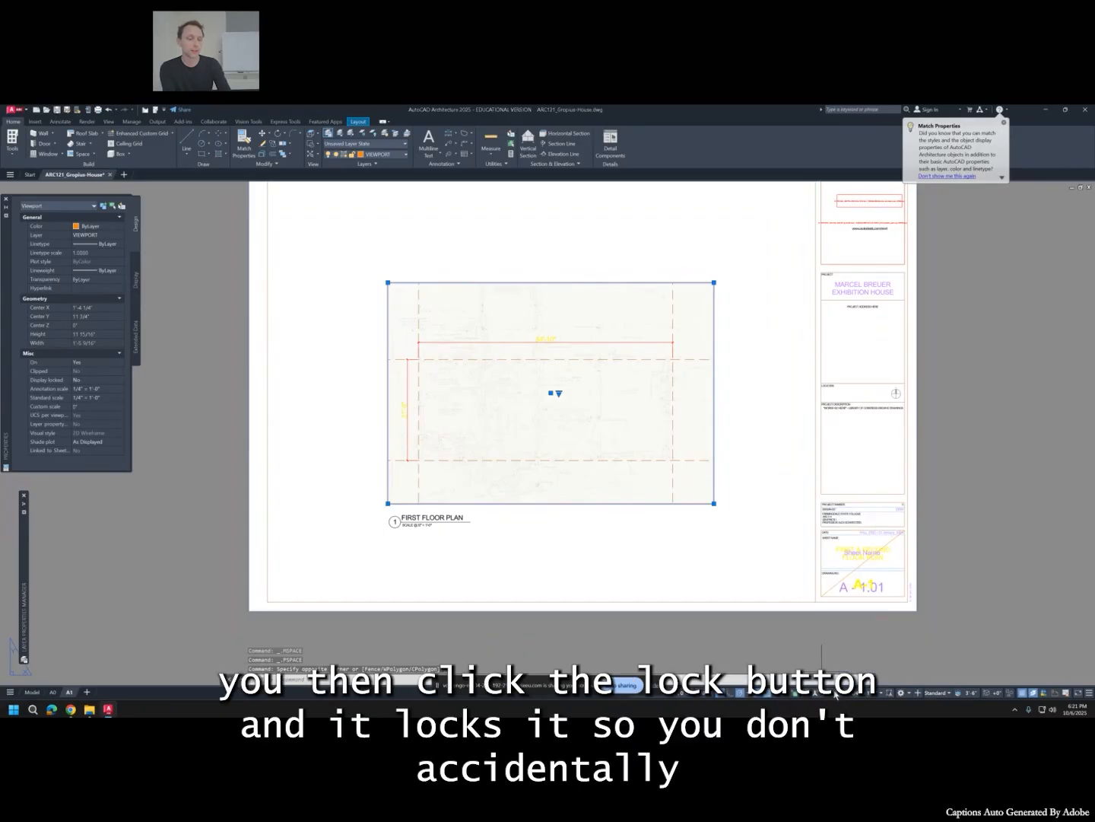
Enter the locked viewport, try panning its view, and return to paper space.
double_click(666, 415)
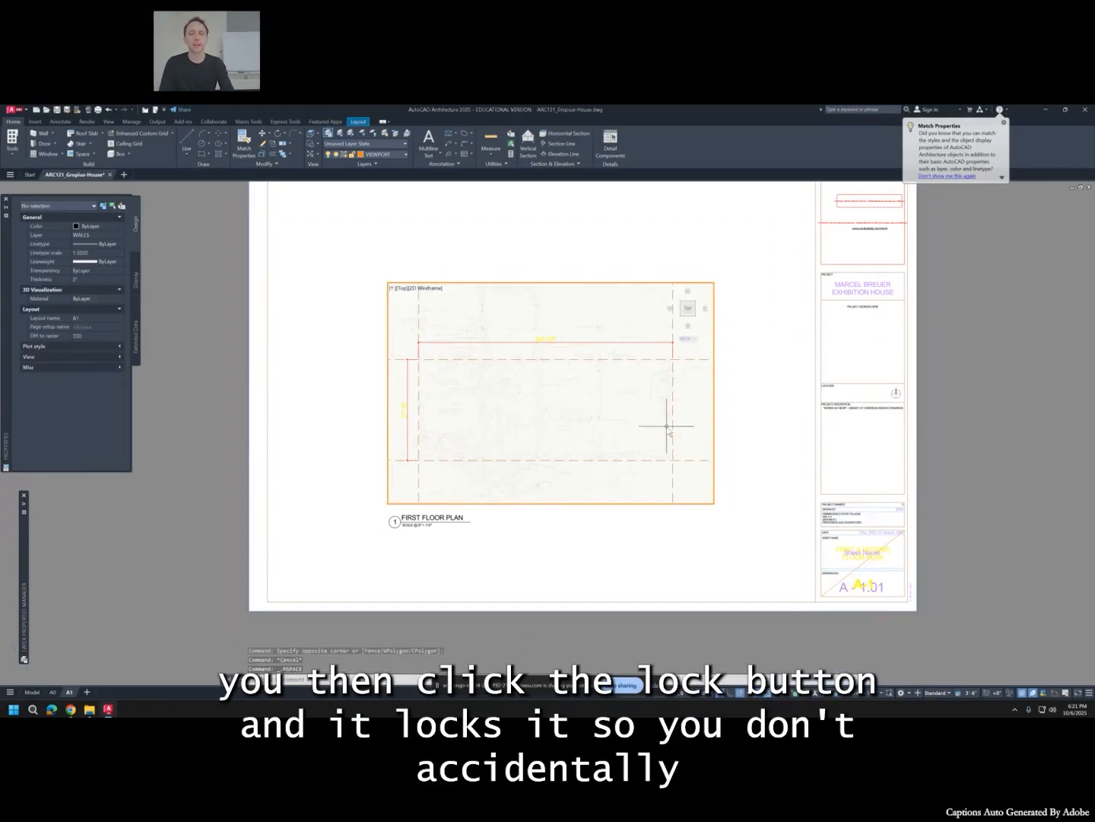
click(669, 411)
middle_drag(612, 364, 665, 368)
key(Escape)
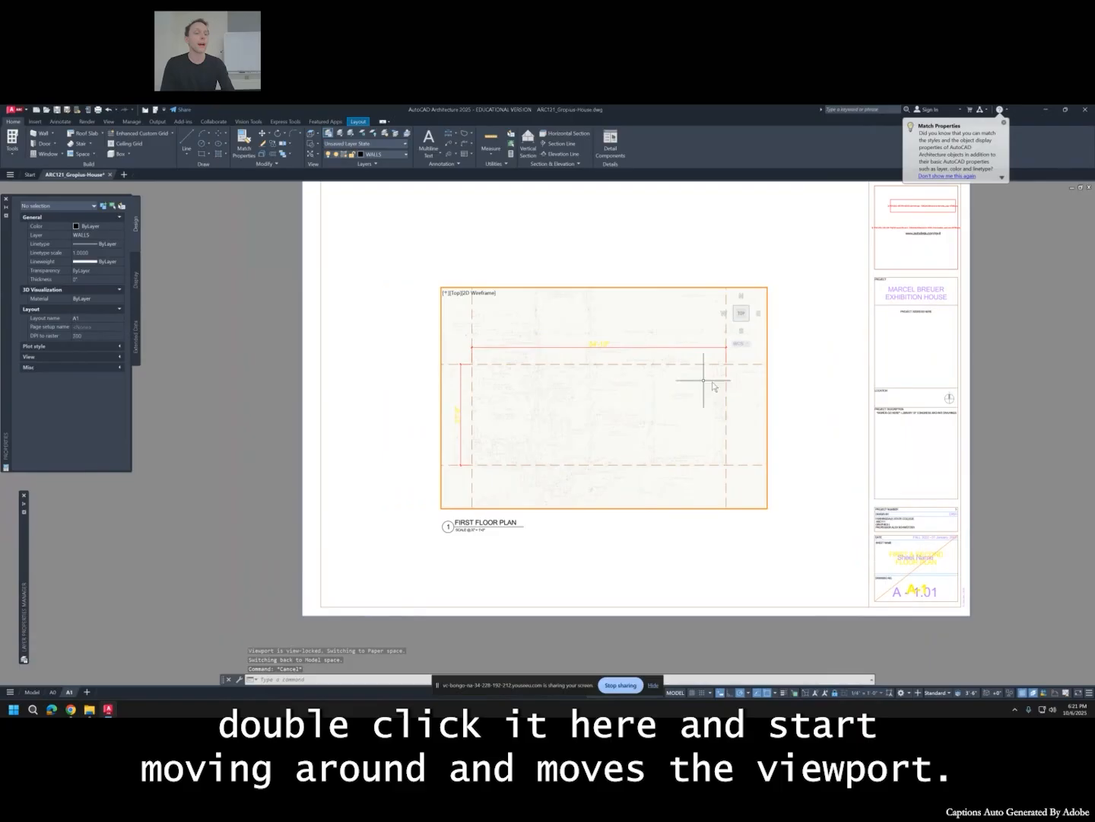
double_click(808, 389)
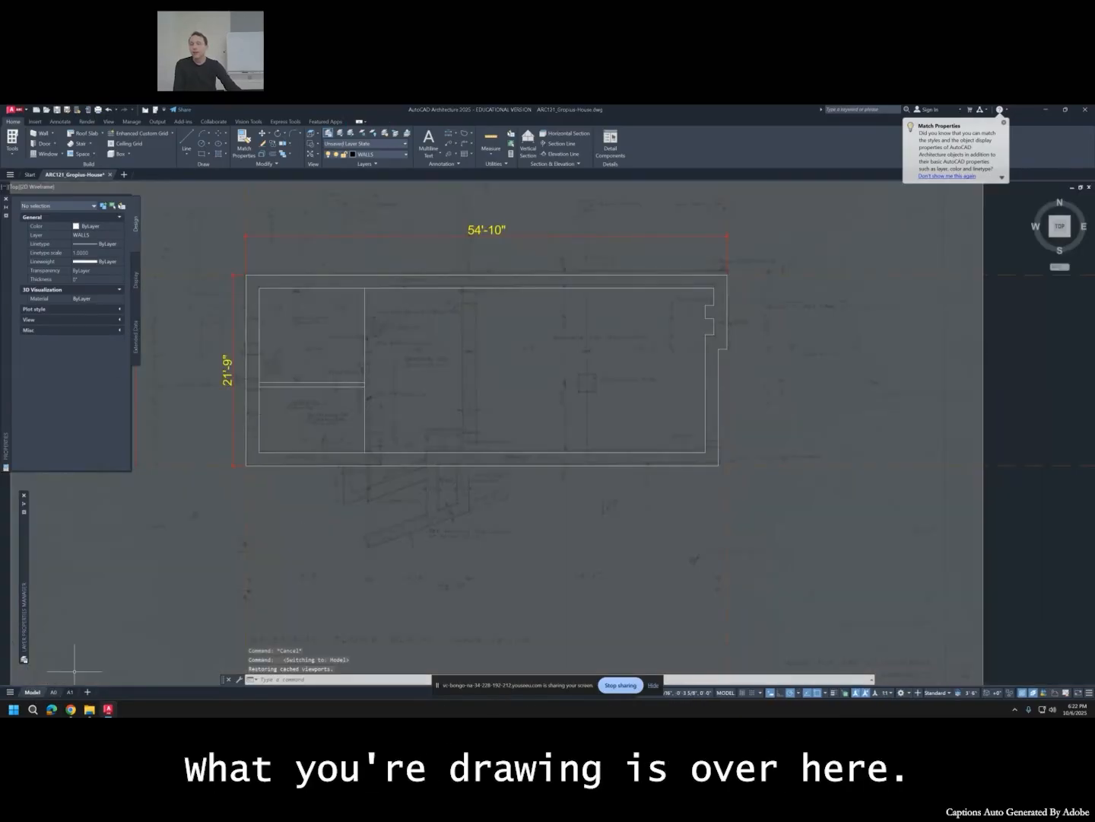
Compare the model space drawing with the A1 layout and save the drawing.
click(32, 691)
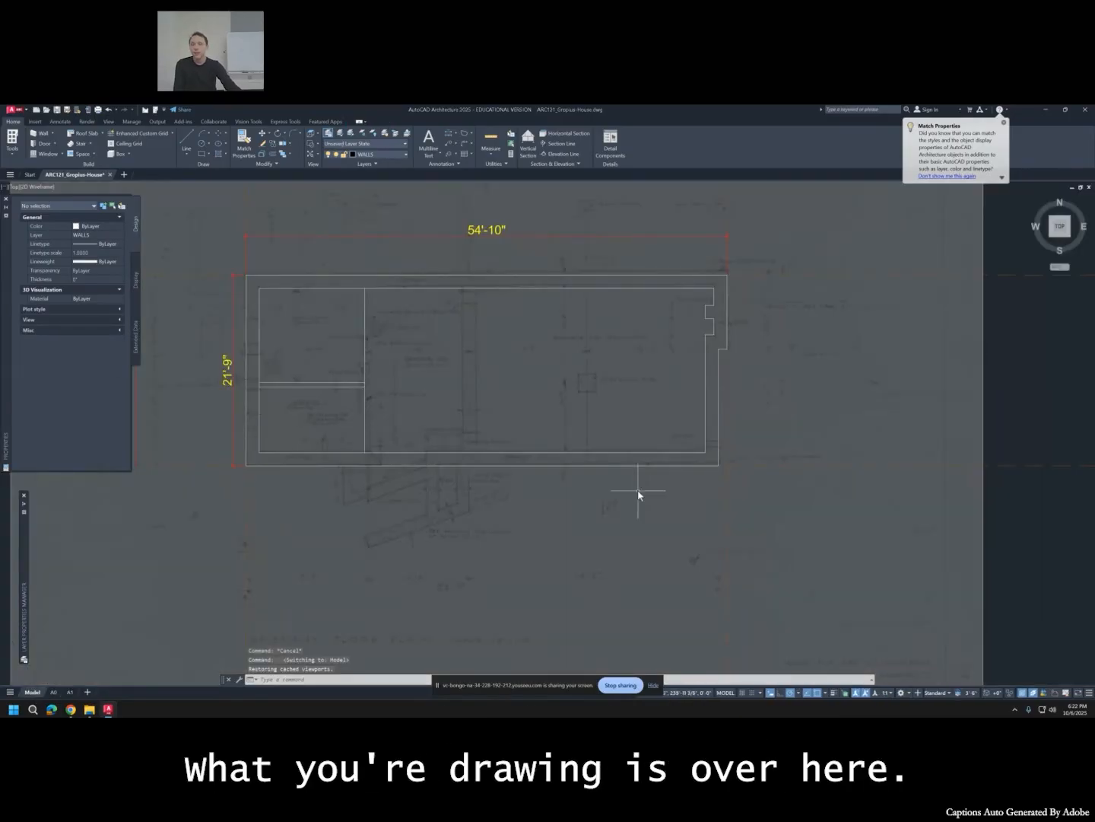
click(69, 691)
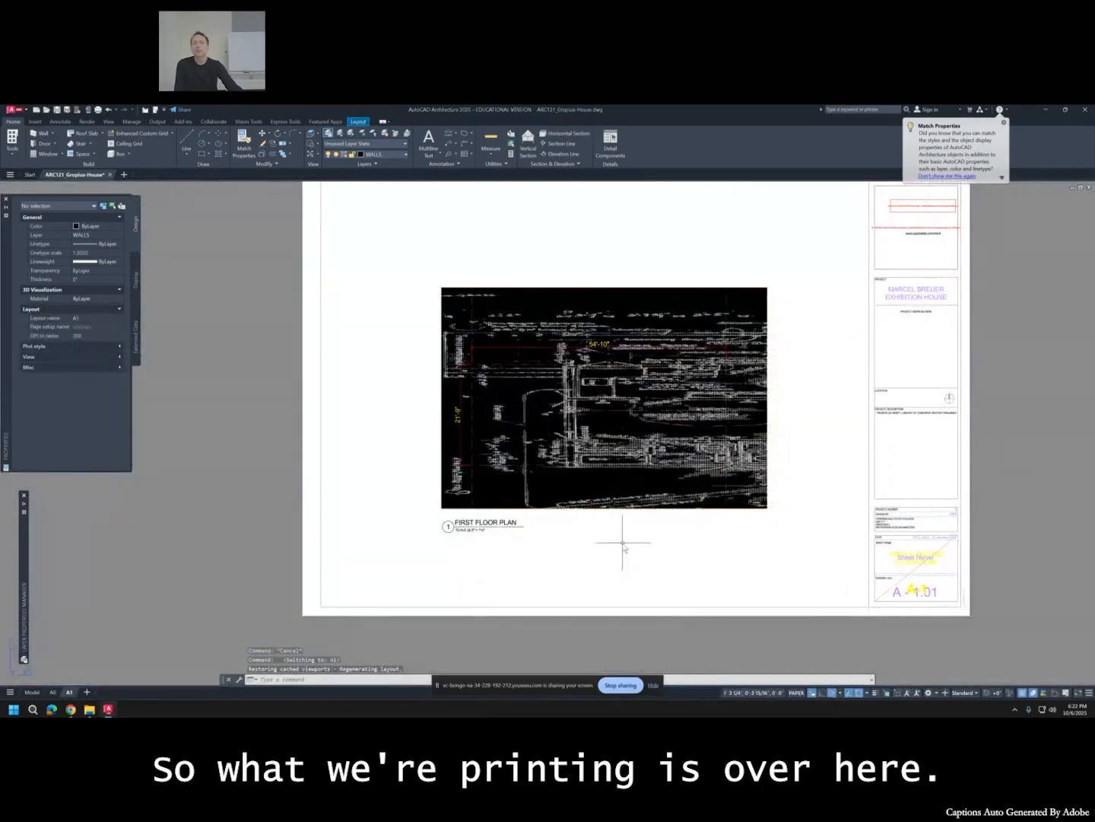
middle_drag(623, 536, 602, 579)
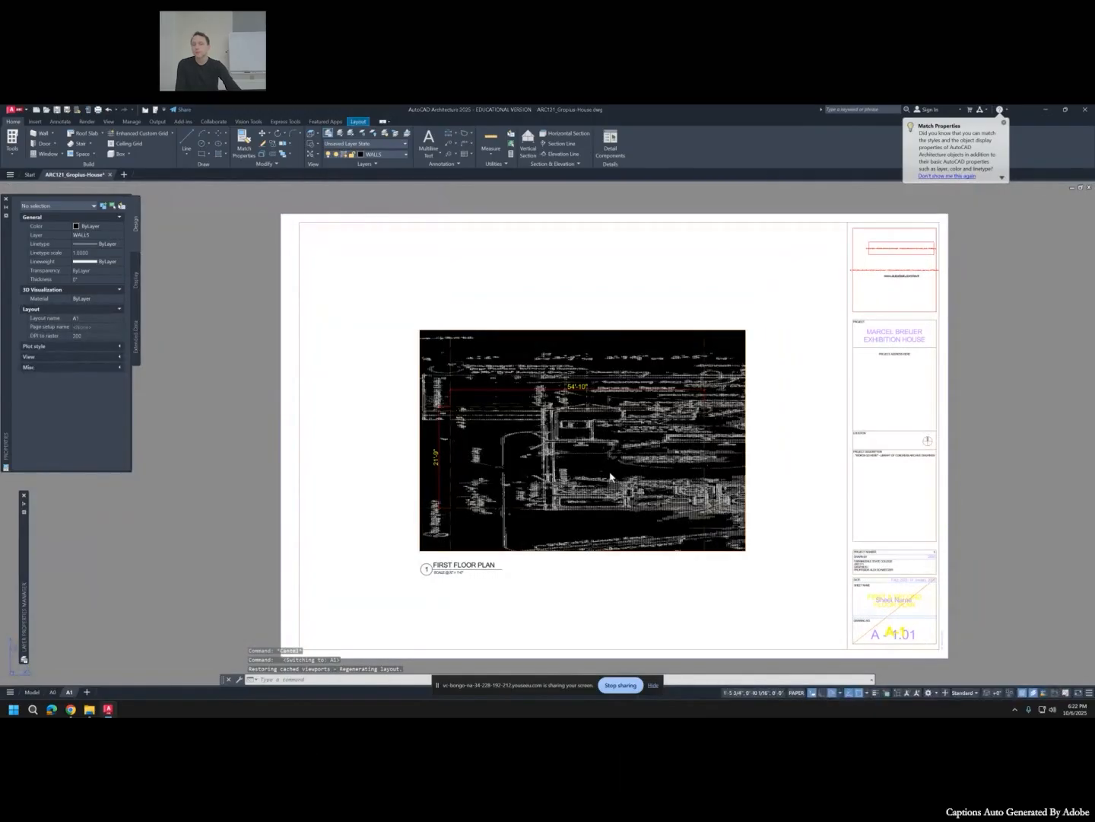
key(ctrl+s)
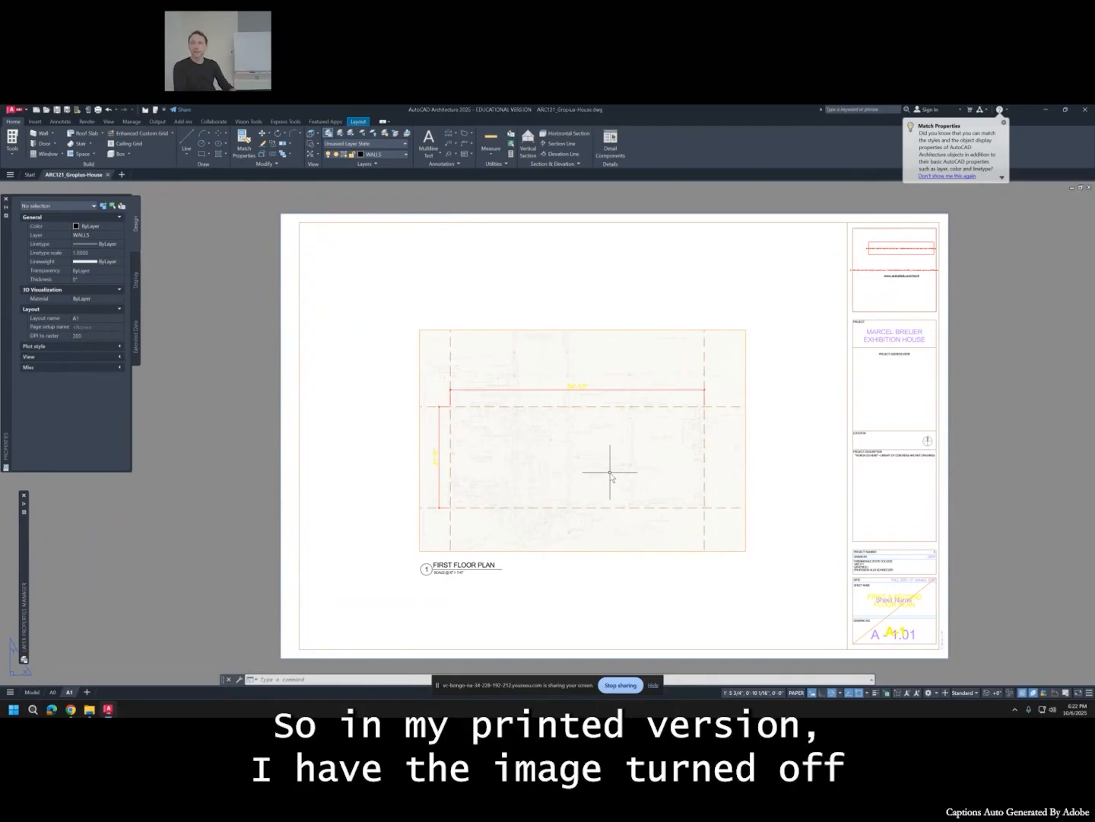
Review the plot settings of the image and GUIDES layers in the layer manager.
mouse_move(26, 560)
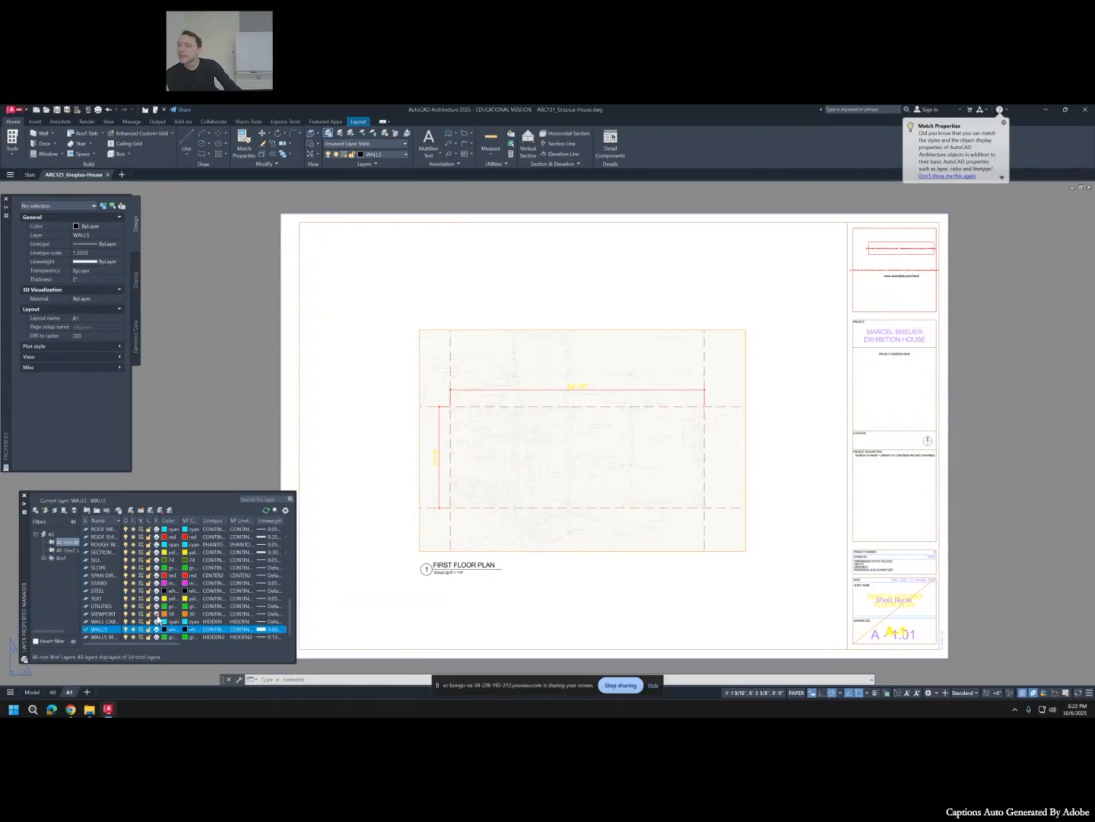
scroll(158, 620, up, 10)
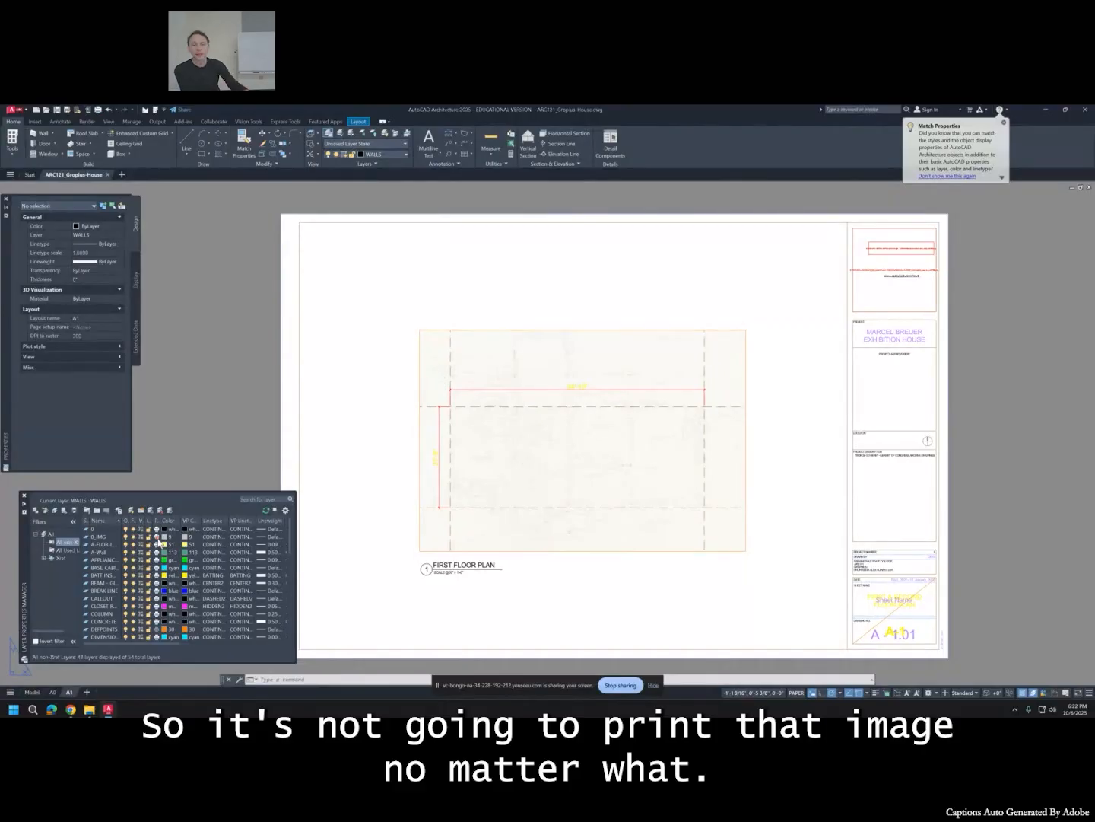
scroll(152, 578, down, 4)
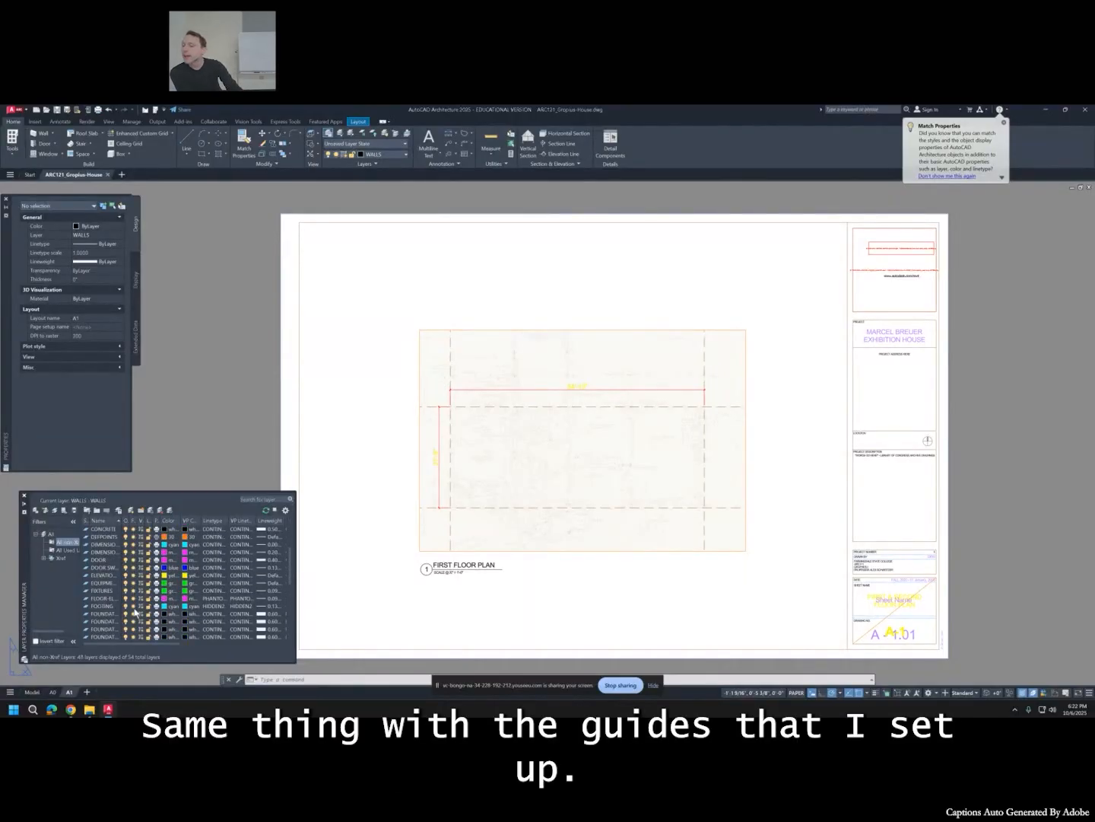
scroll(135, 611, down, 2)
click(101, 585)
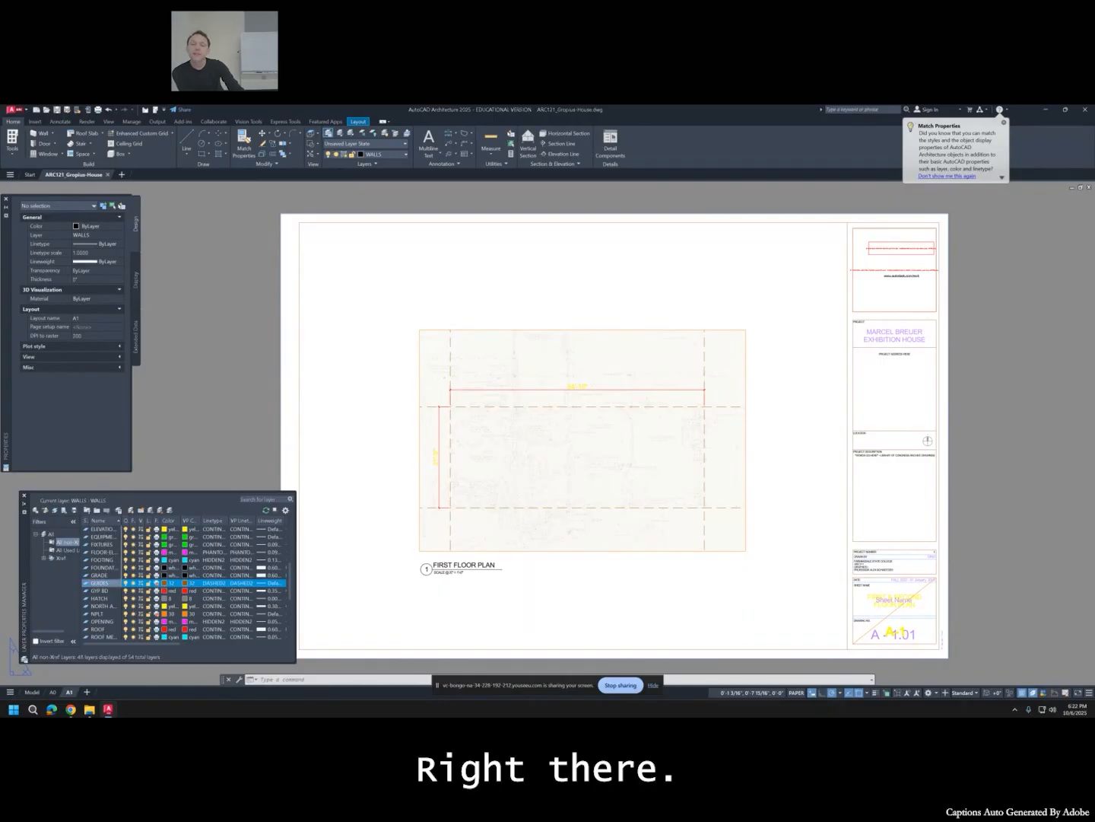
Preview the plot of the A1 layout and return to the sheet.
click(353, 450)
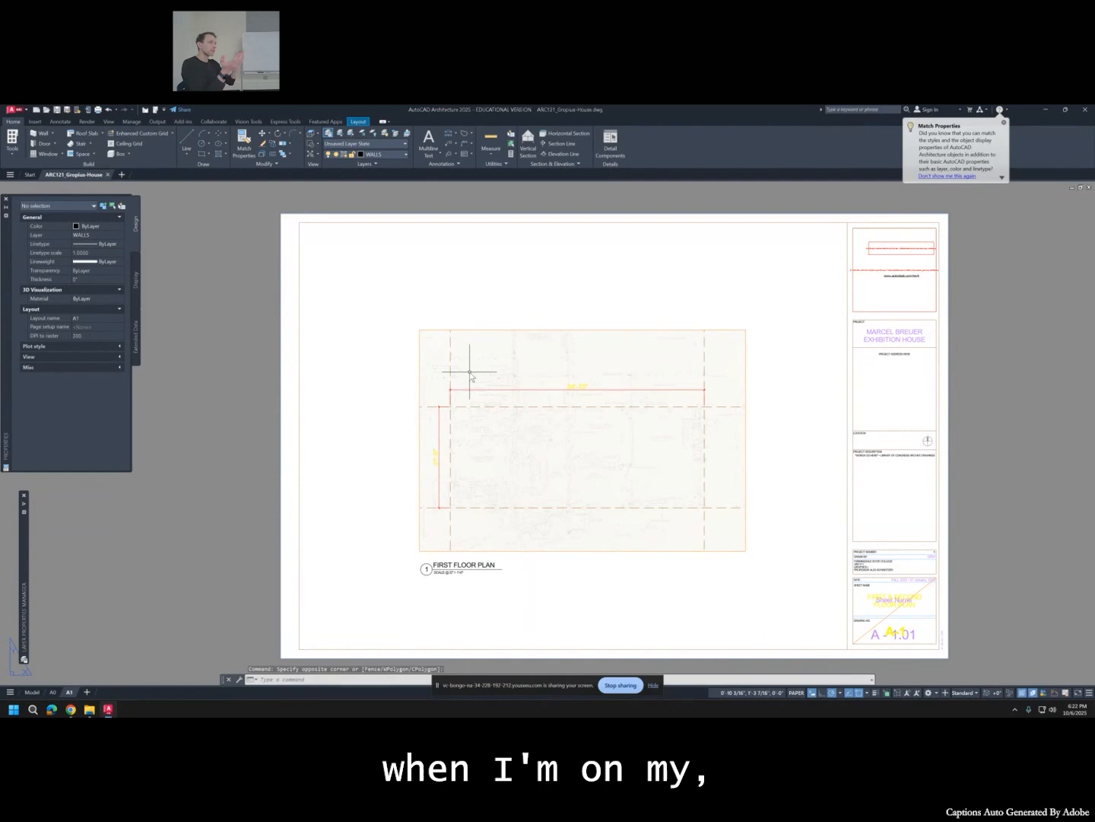
key(ctrl+p)
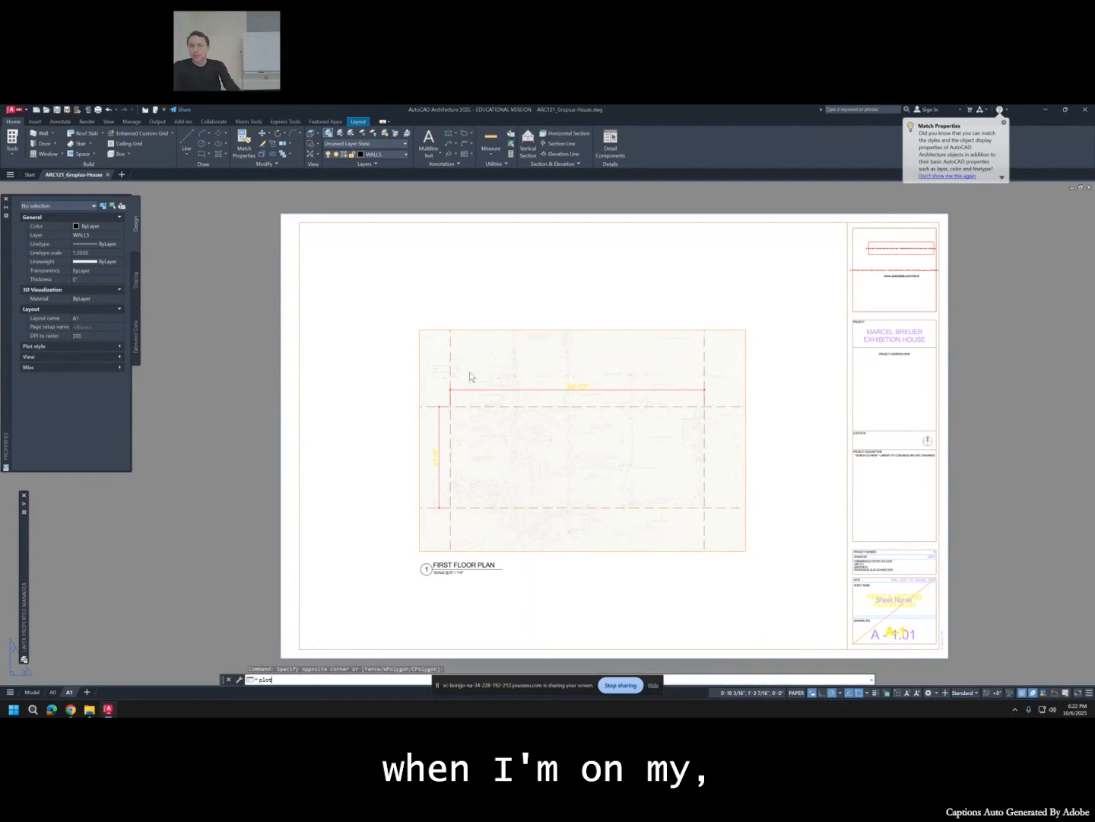
click(406, 507)
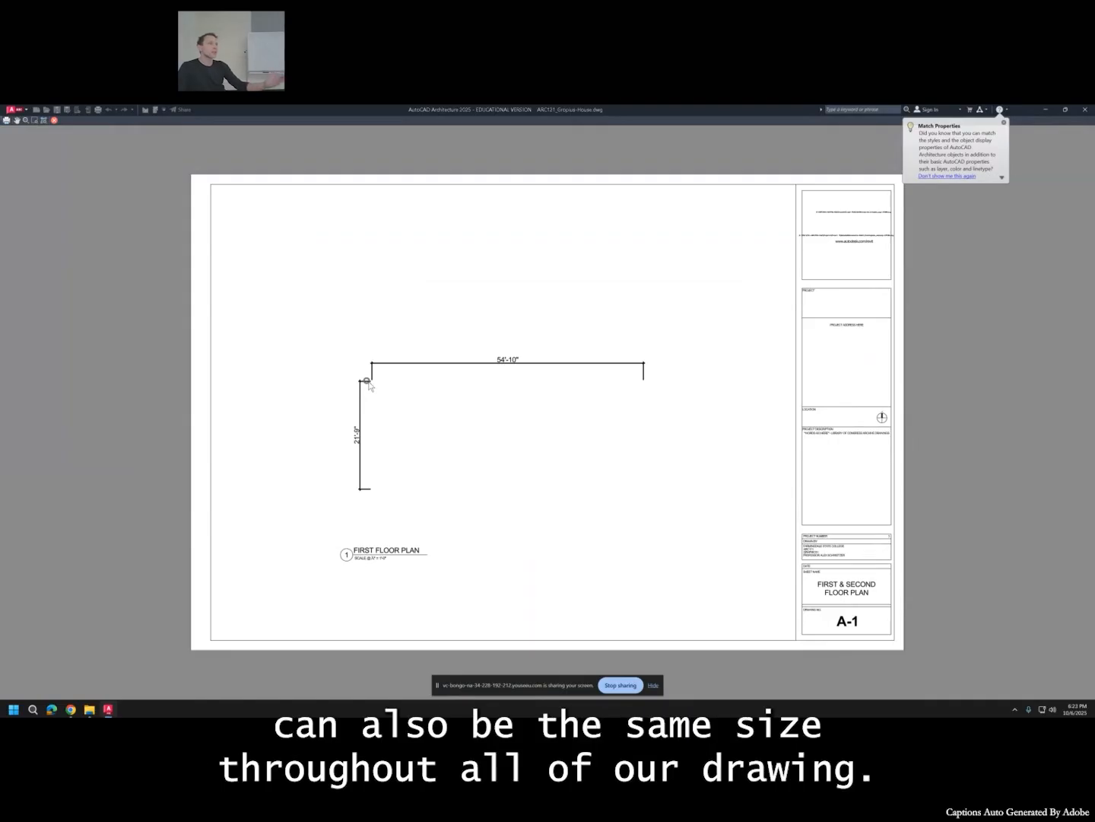
key(Escape)
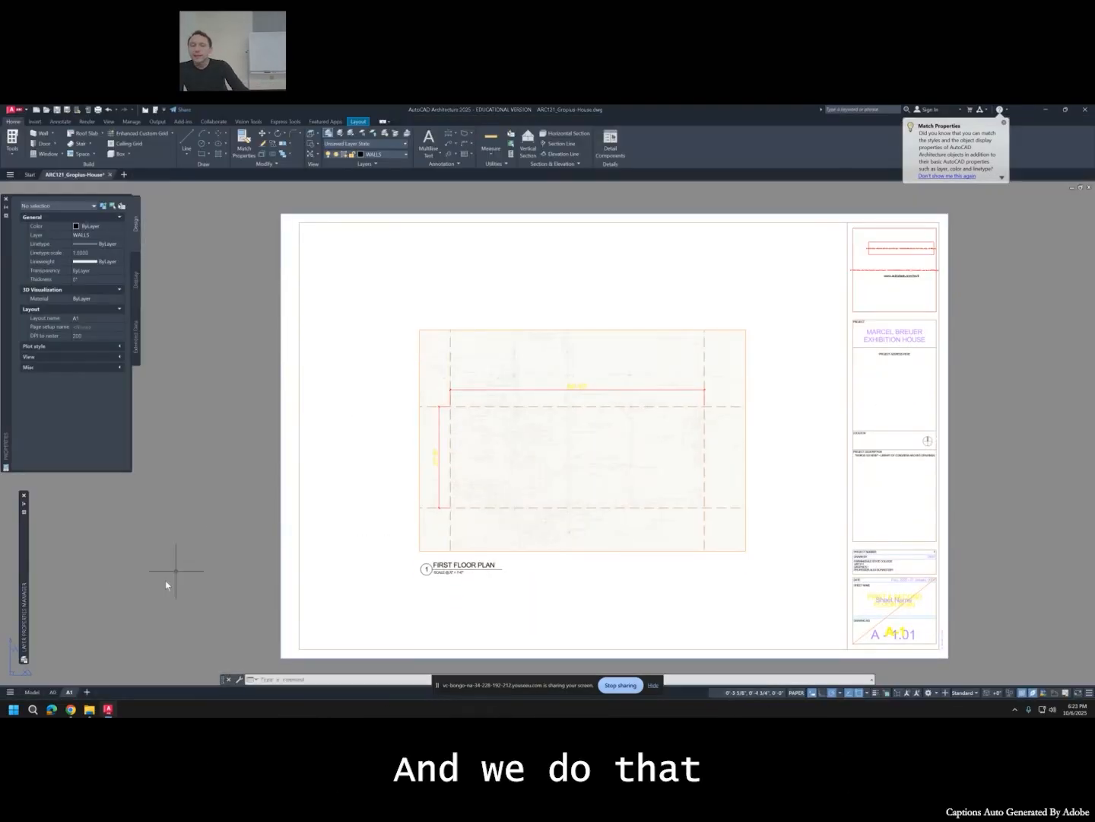
Switch to model space and set the annotation scale to 1/4" = 1'-0".
click(32, 691)
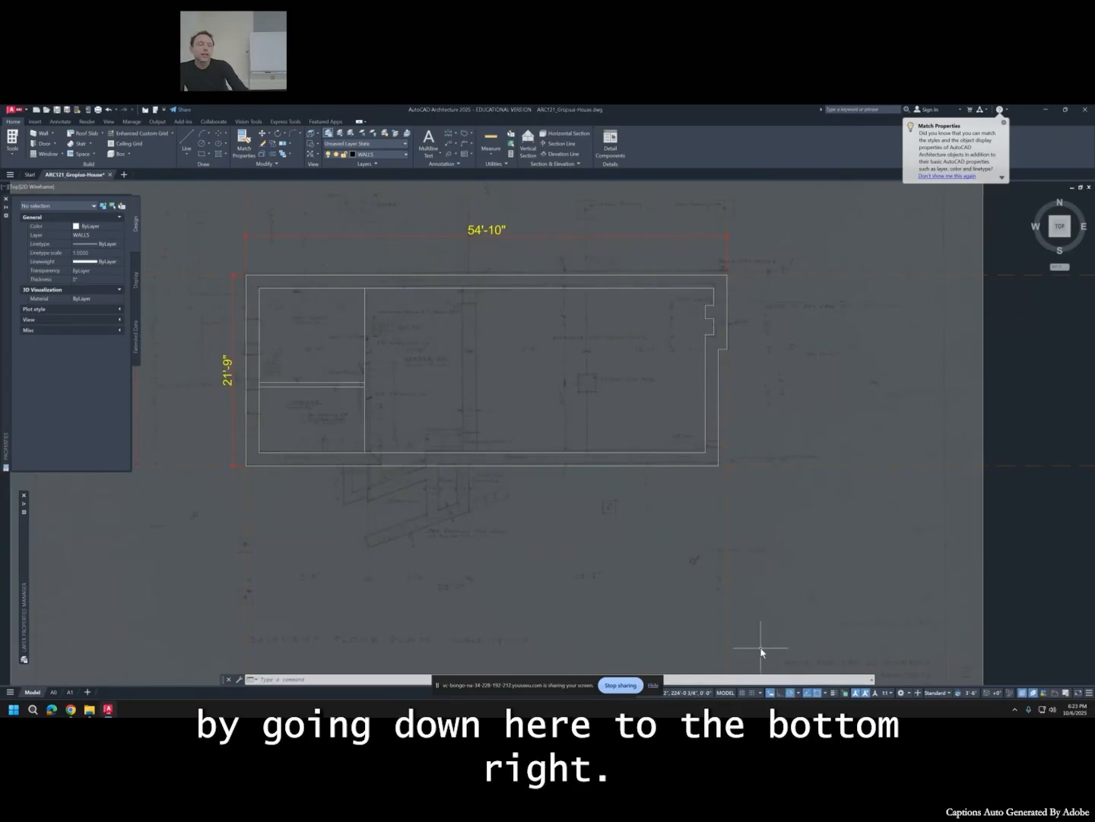
click(891, 694)
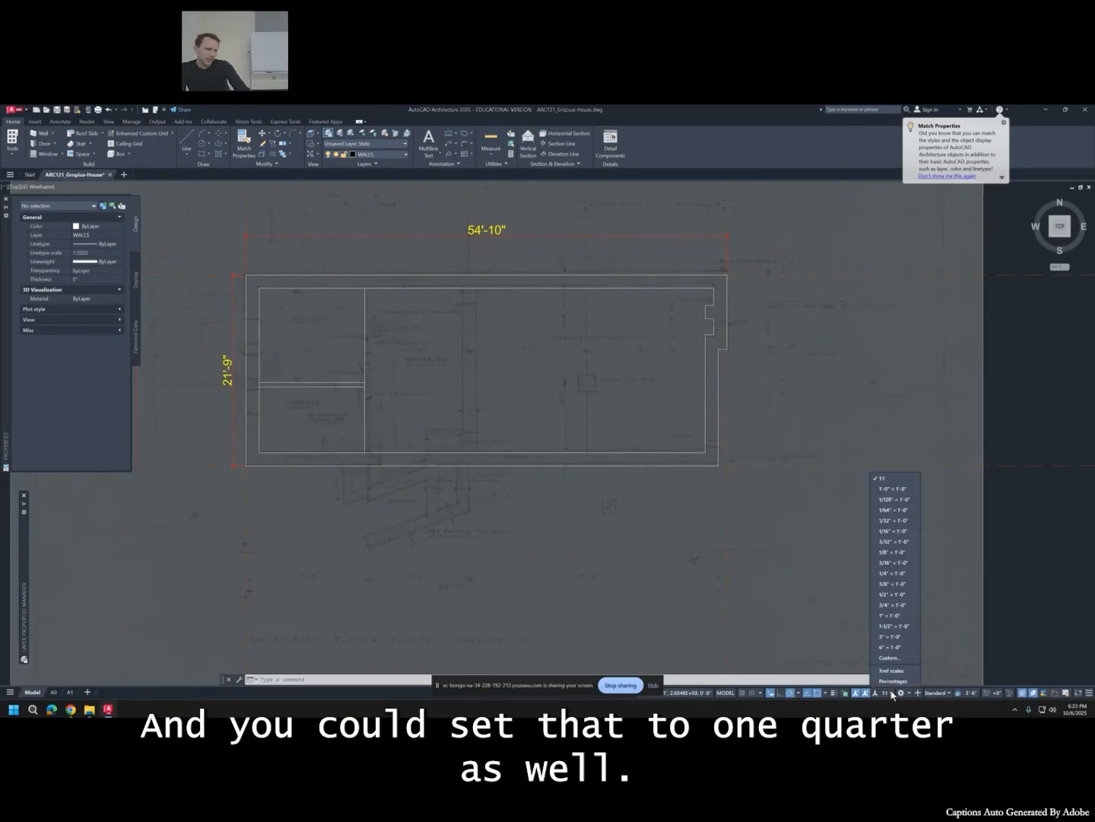
click(893, 572)
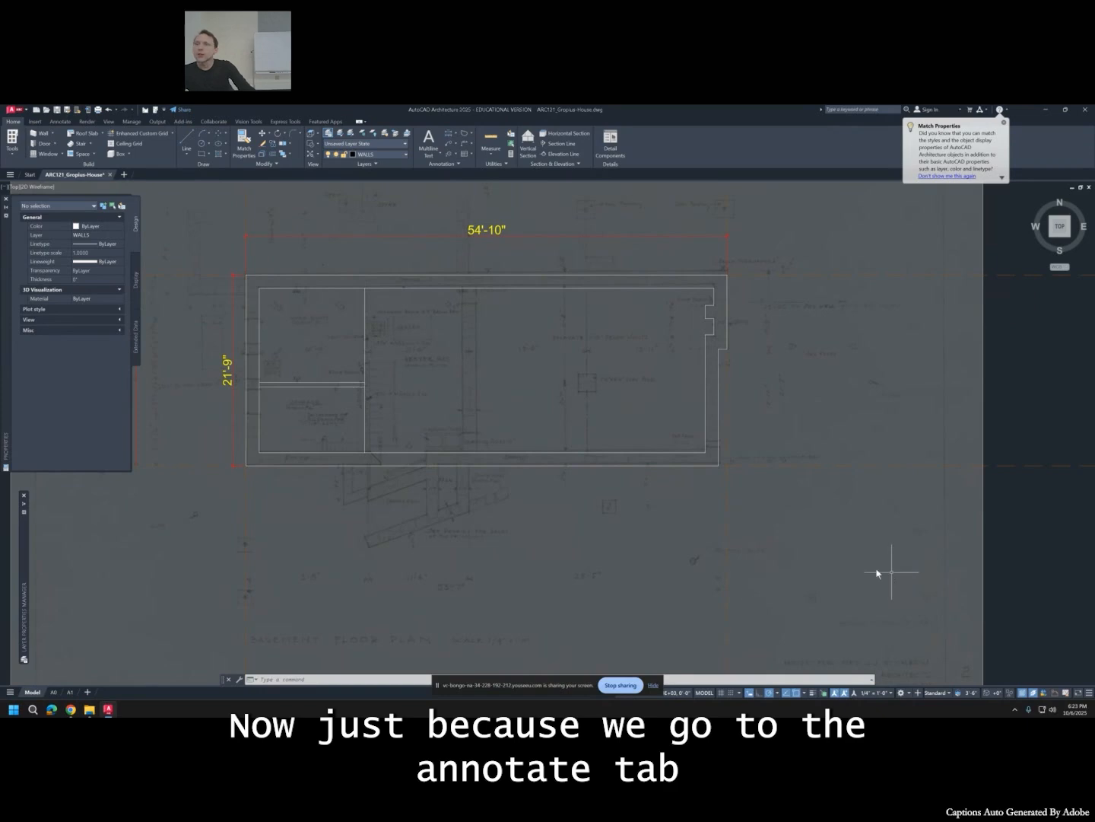
click(55, 122)
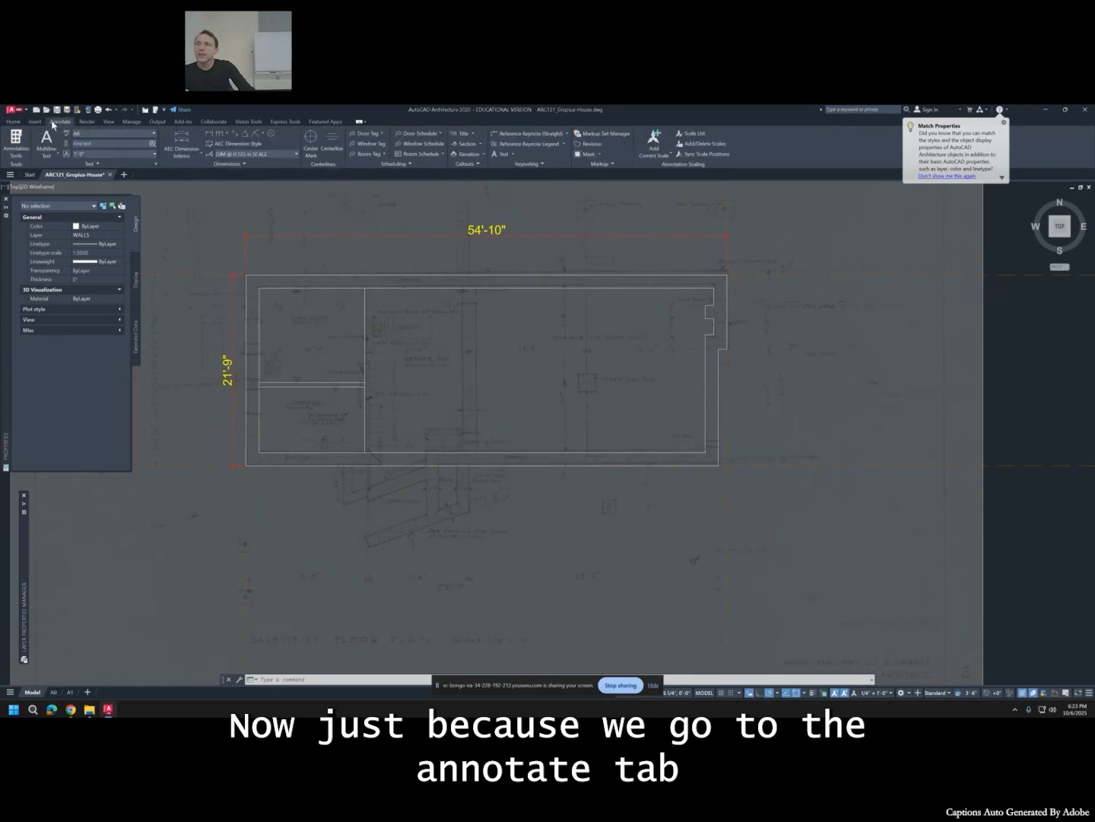
click(209, 135)
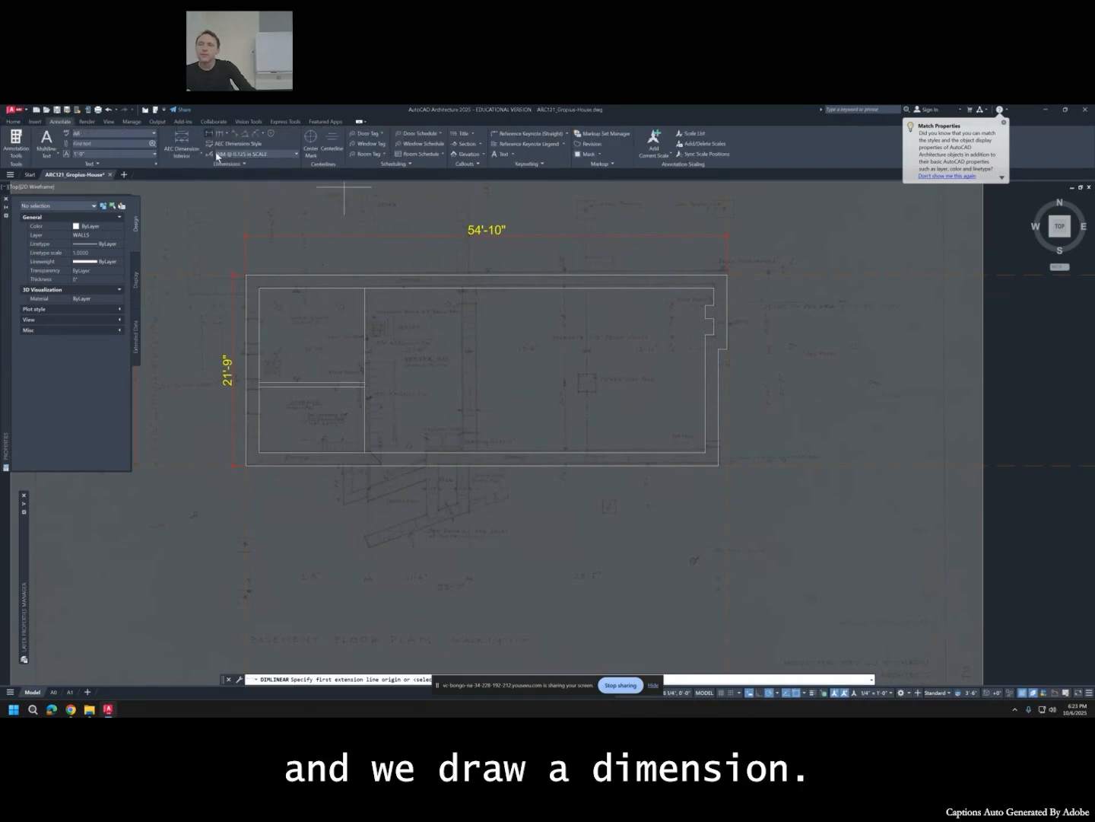
click(247, 275)
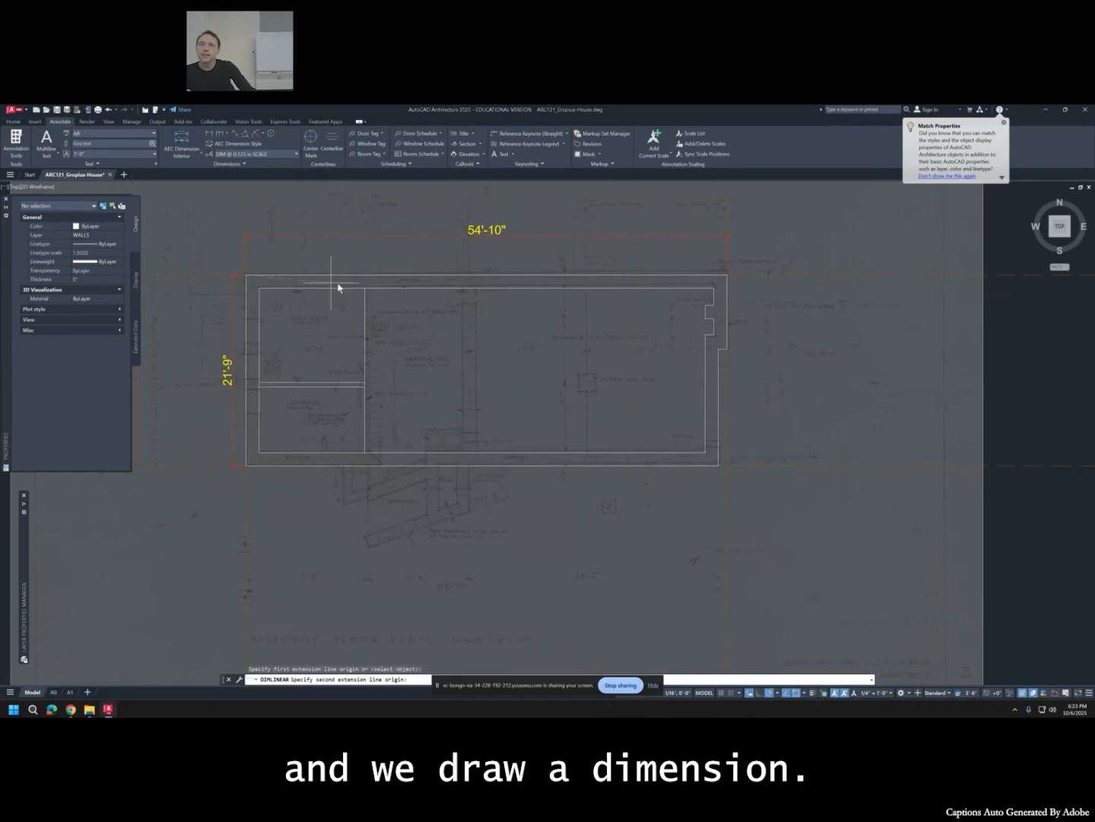
click(730, 275)
scroll(666, 259, down, 5)
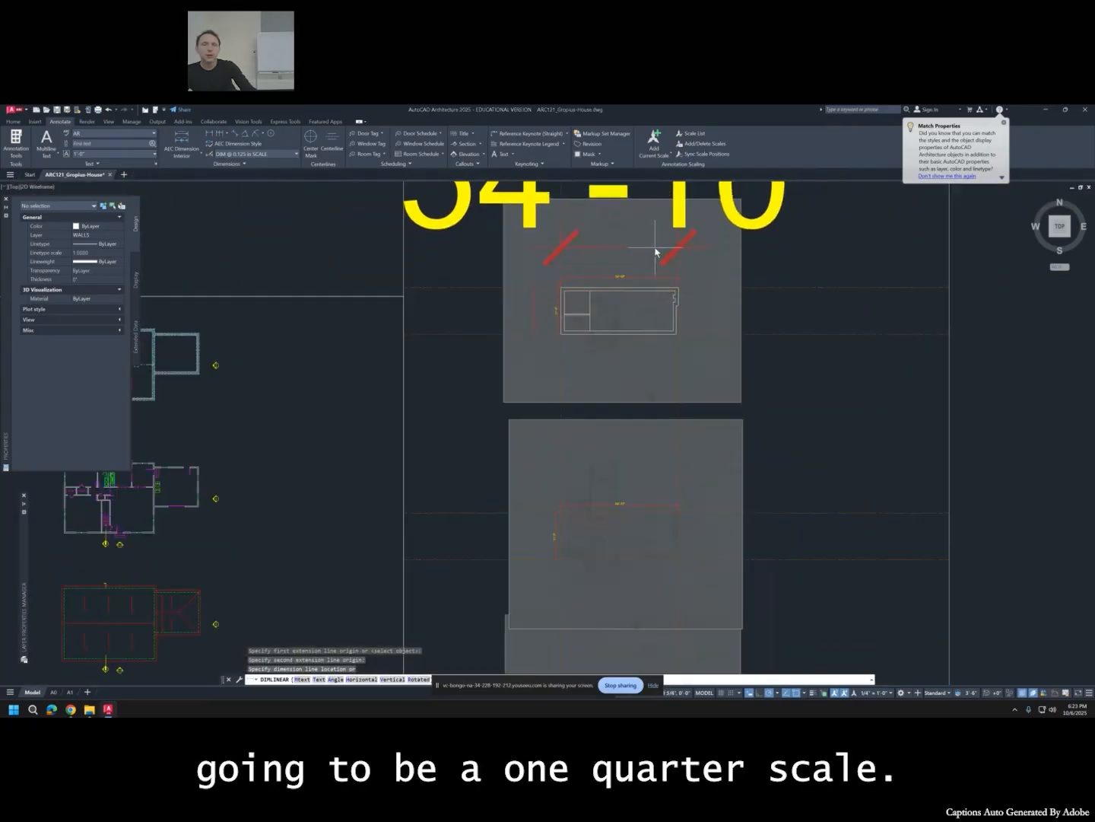
key(Escape)
Set DIM @ 0.25 in SCALE as the current dimension style and add a linear dimension across the top of the basement plan.
click(274, 155)
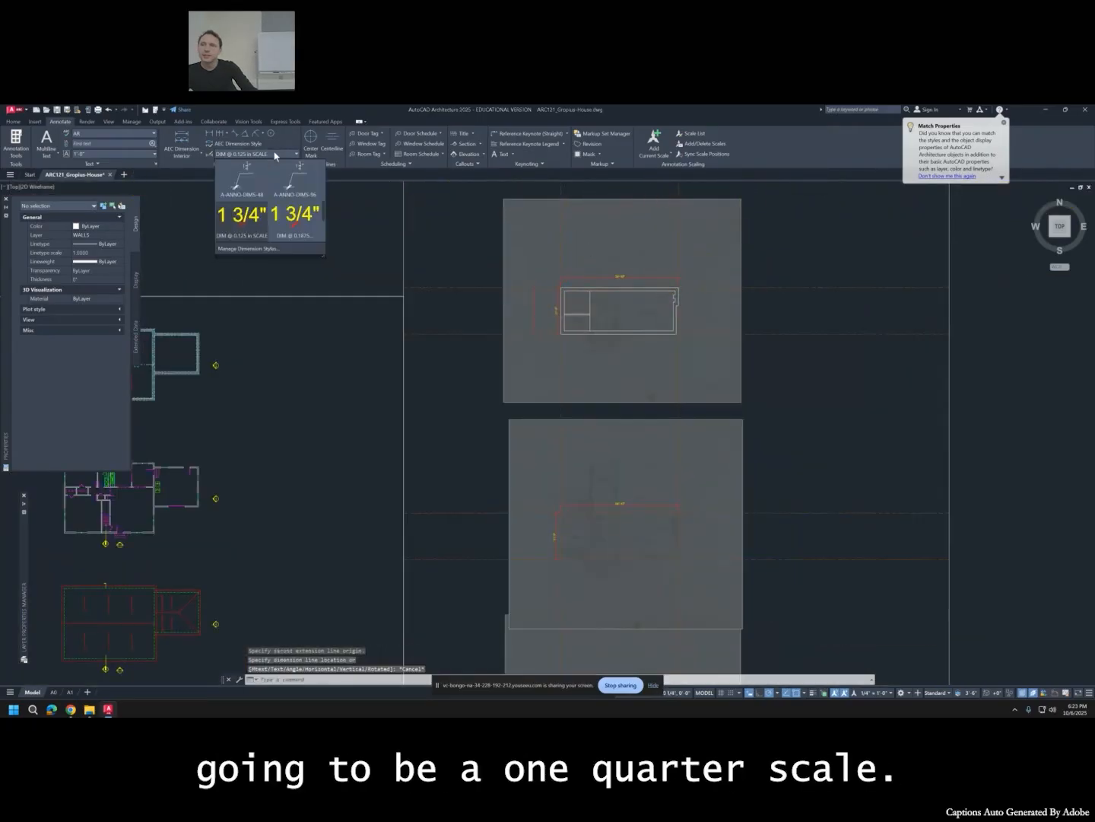
scroll(297, 190, down, 4)
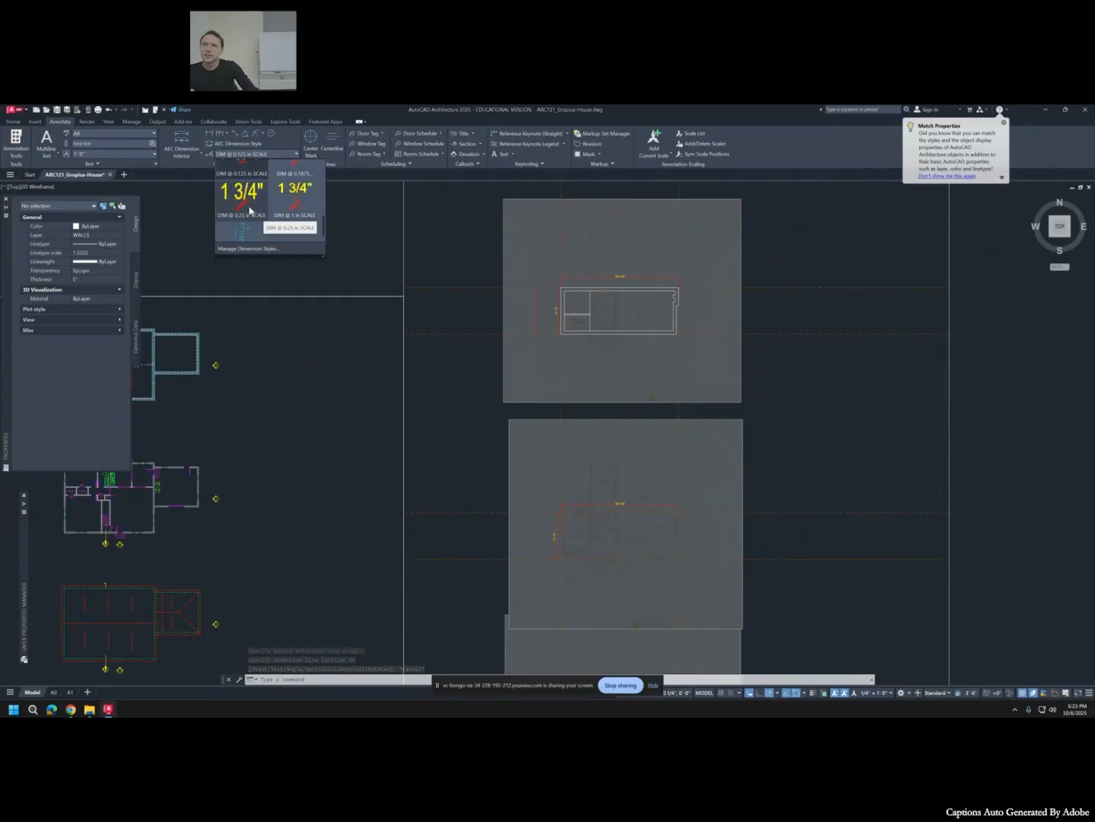
click(249, 211)
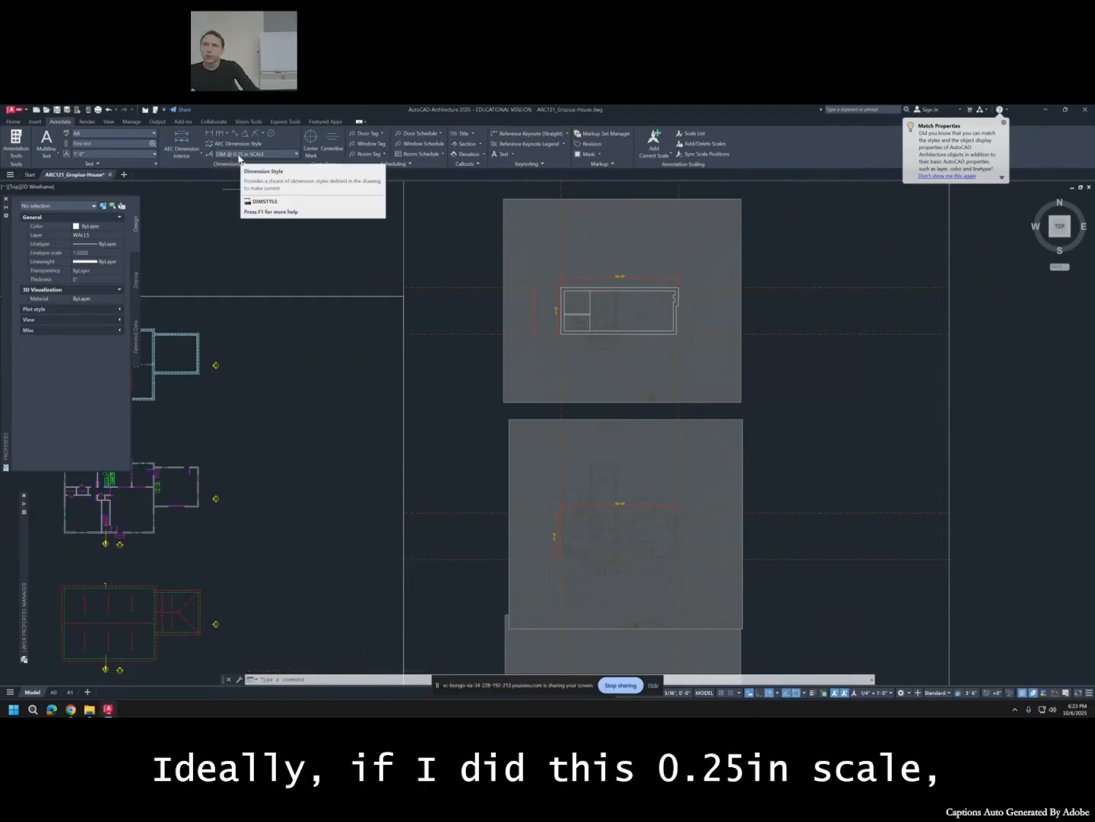
click(208, 134)
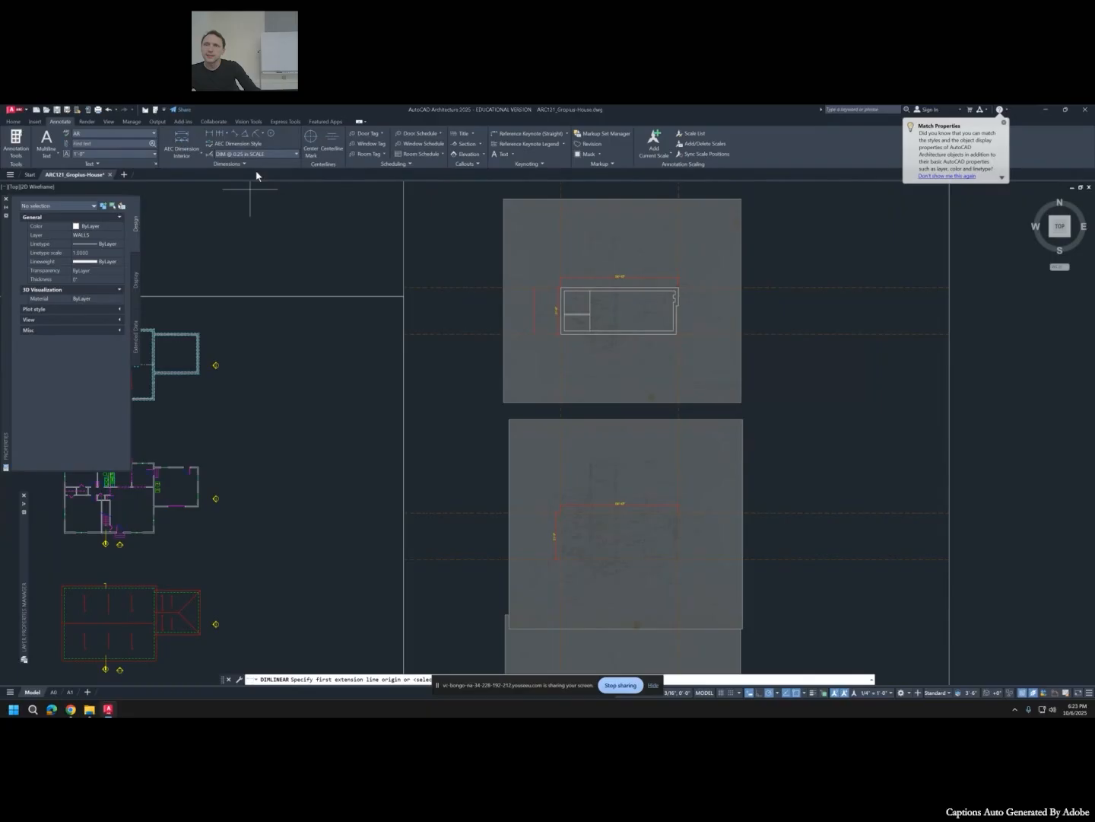
scroll(562, 289, up, 4)
click(557, 298)
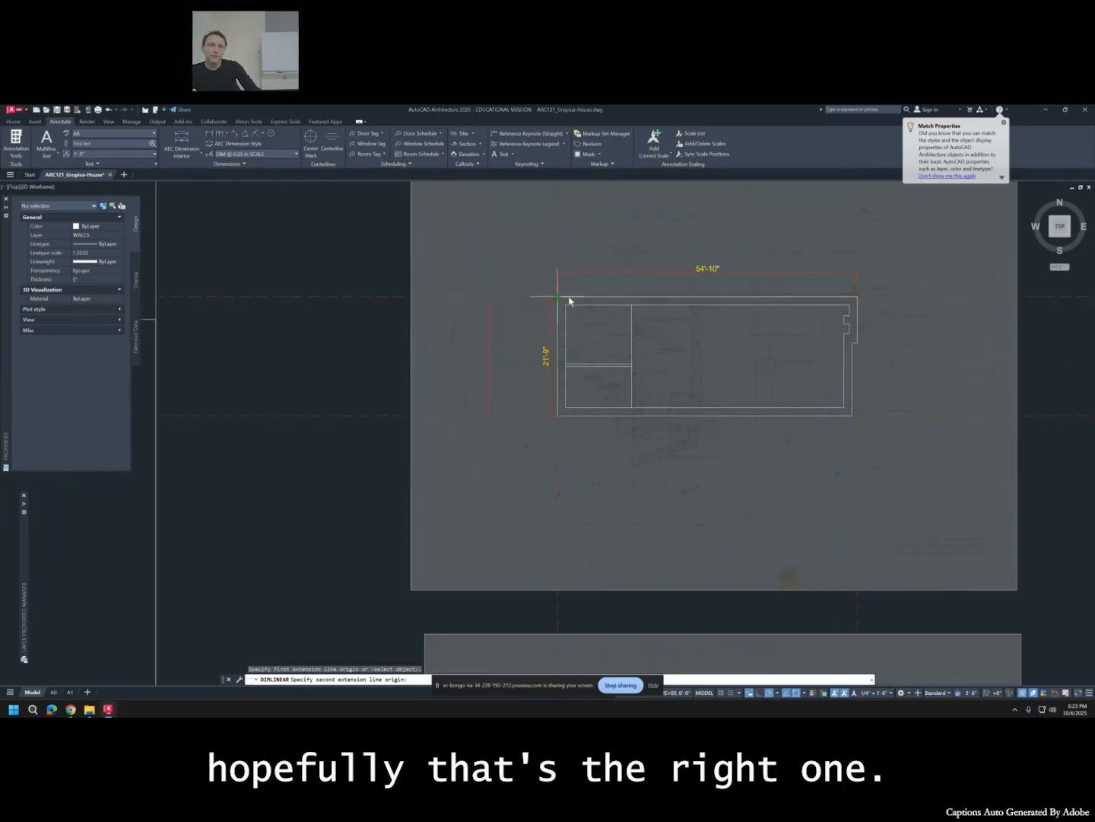
click(857, 298)
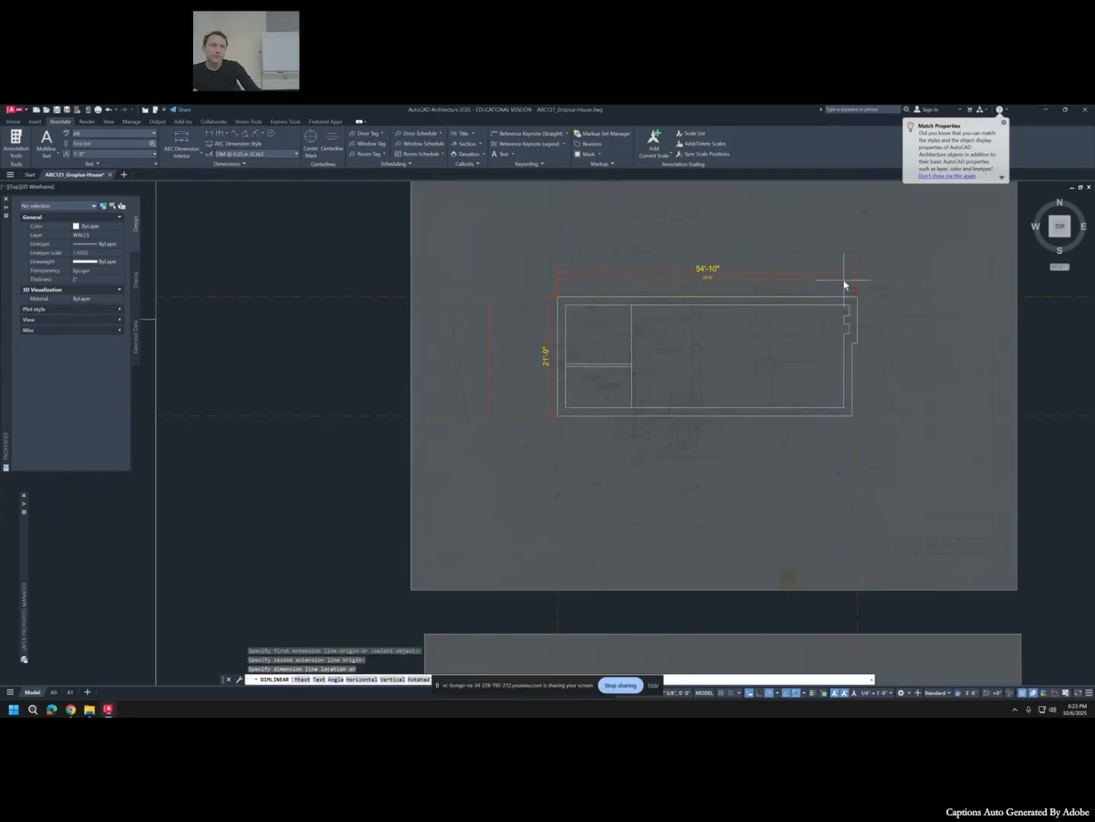
scroll(846, 292, up, 4)
click(846, 298)
key(Escape)
key(Escape)
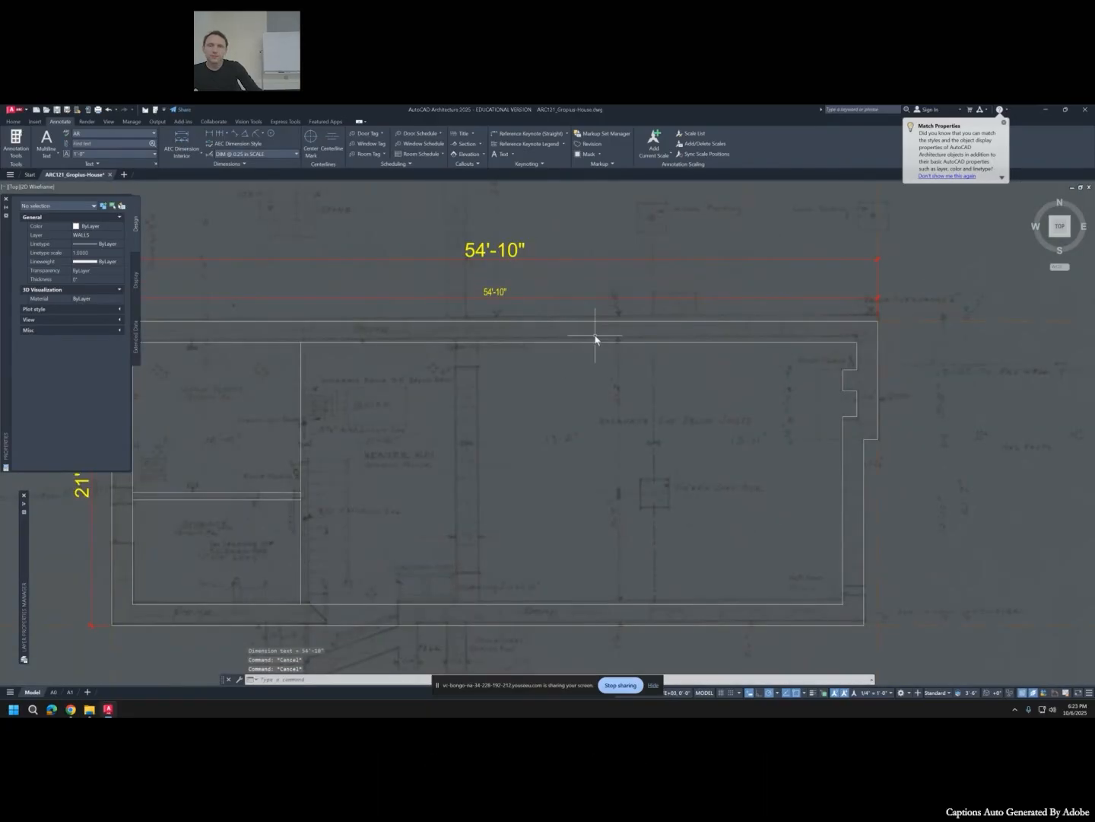
Check how the first floor plan and its dimensions look in the A1 layout.
scroll(594, 339, down, 8)
scroll(583, 353, down, 6)
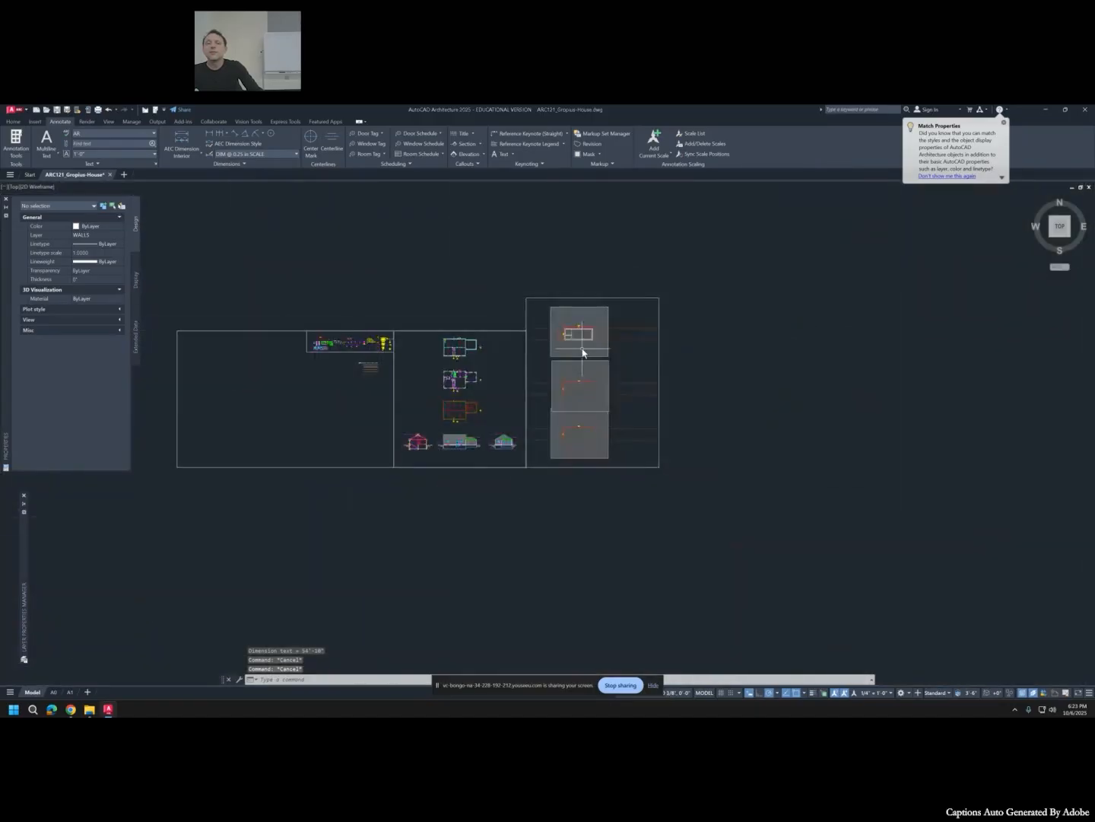
click(69, 692)
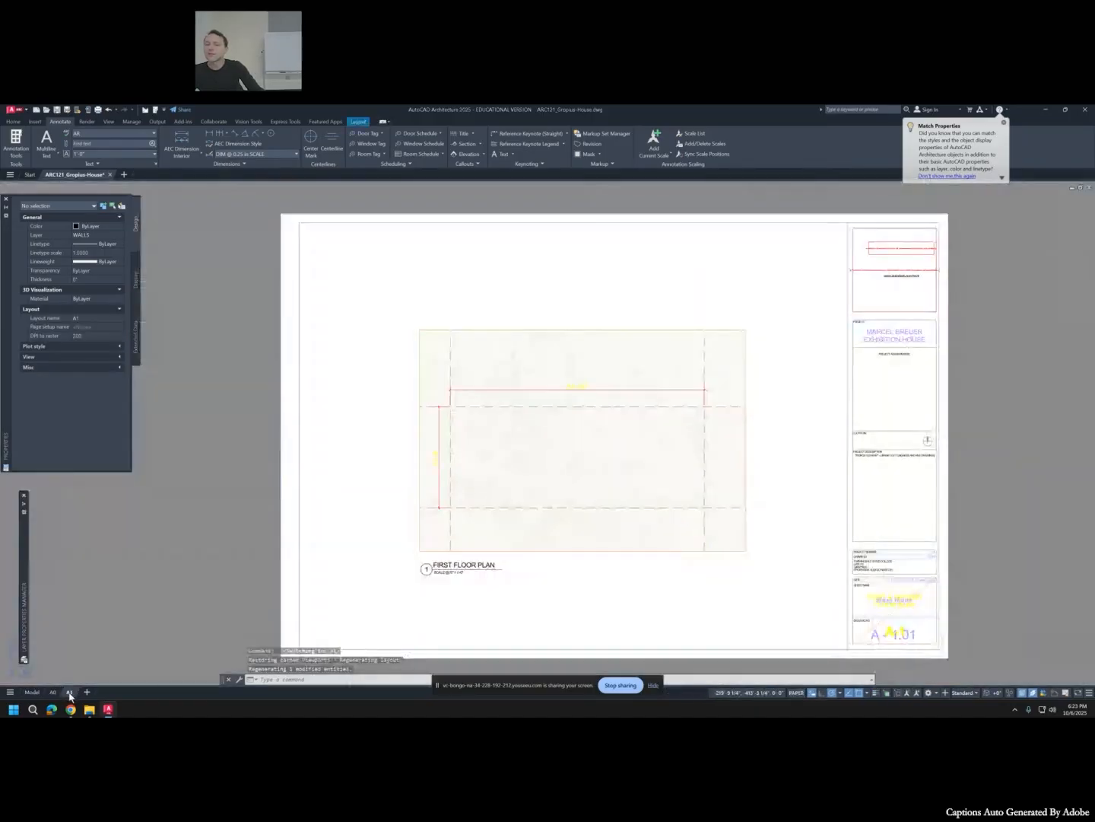
scroll(577, 410, up, 4)
scroll(577, 411, down, 4)
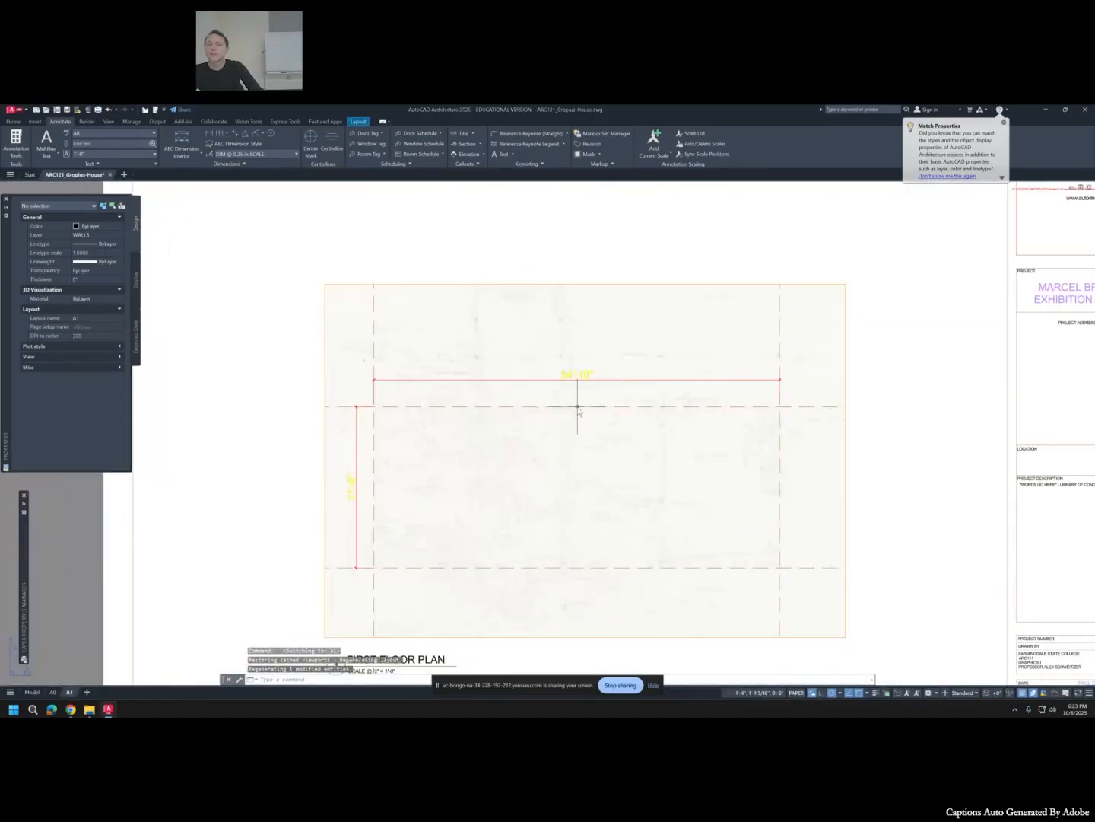
key(Escape)
In model space, add a linear dimension across the top of the first floor plan and erase the original larger-text dimension above it.
click(32, 692)
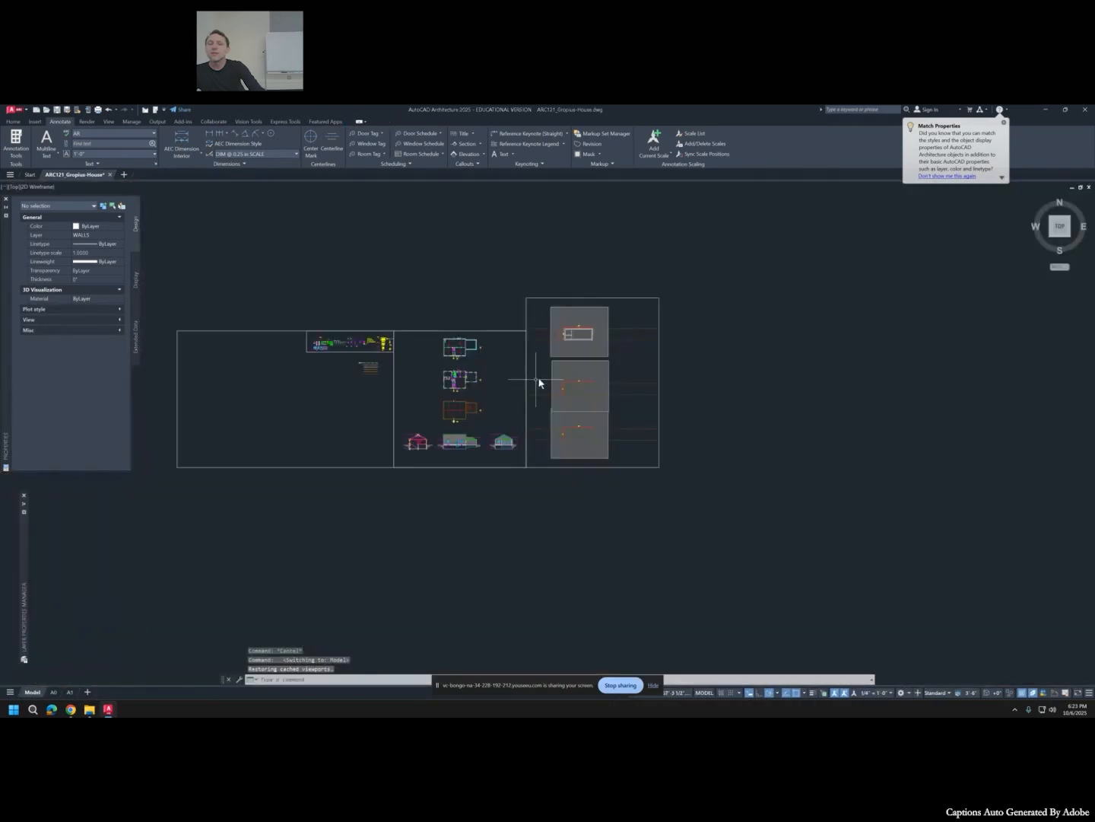
scroll(588, 388, up, 8)
scroll(579, 392, down, 2)
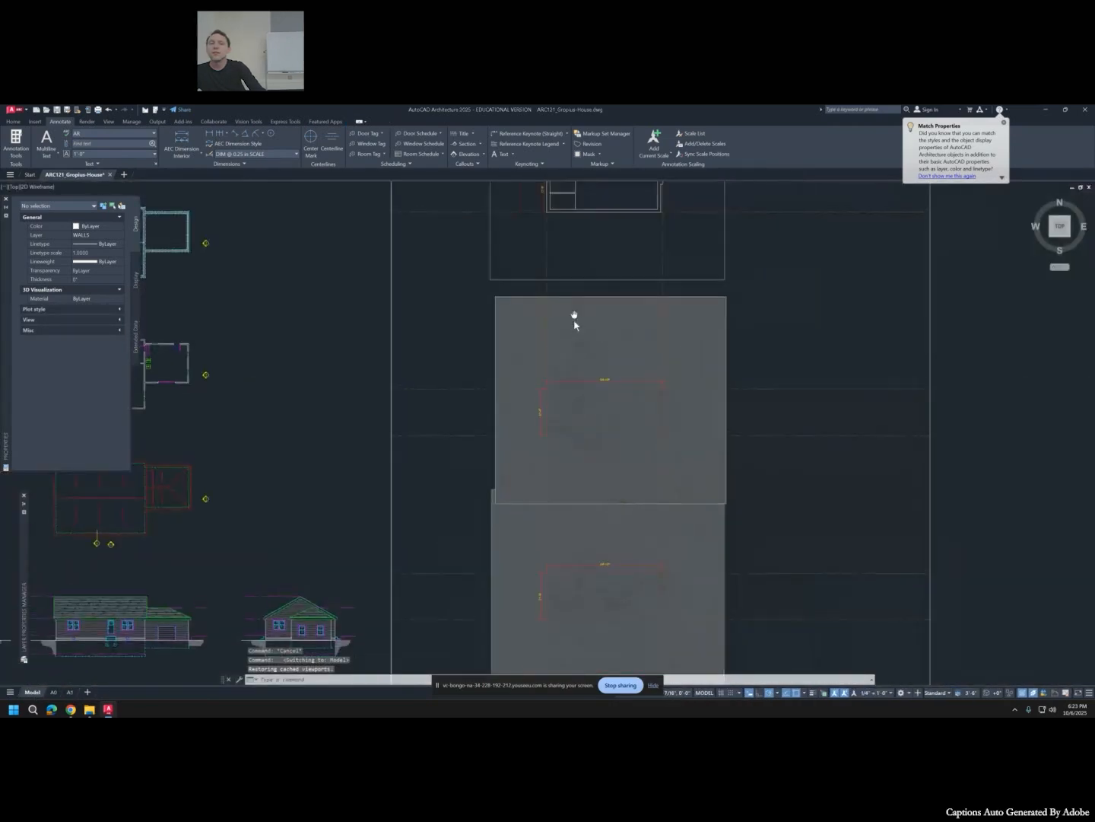
middle_drag(573, 318, 567, 376)
scroll(567, 417, up, 4)
key(space)
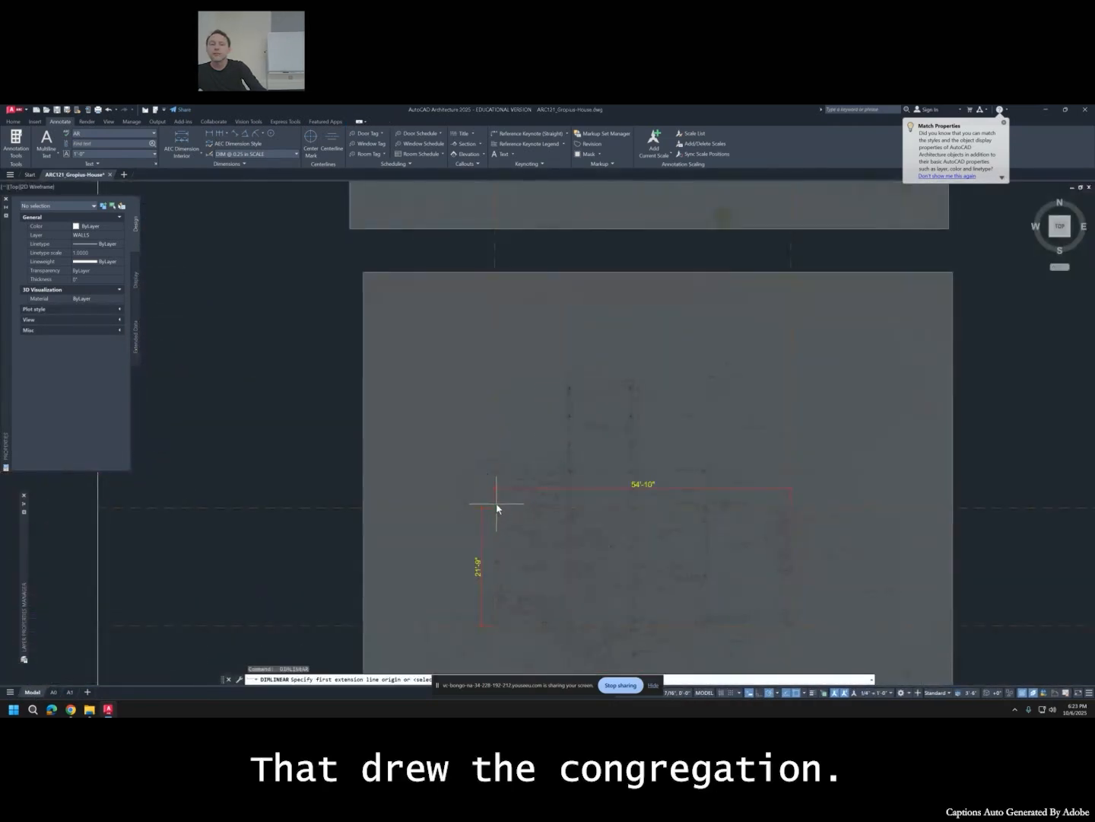
click(496, 503)
click(788, 505)
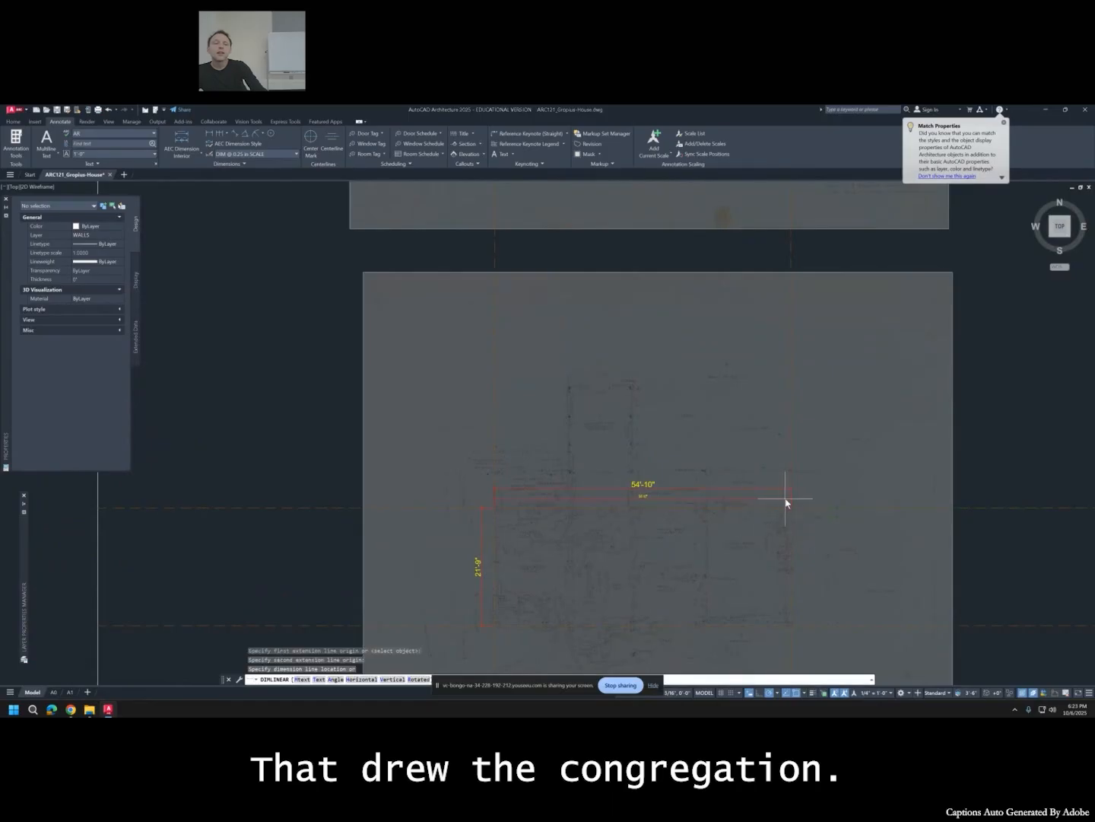
click(787, 502)
key(Escape)
key(Escape)
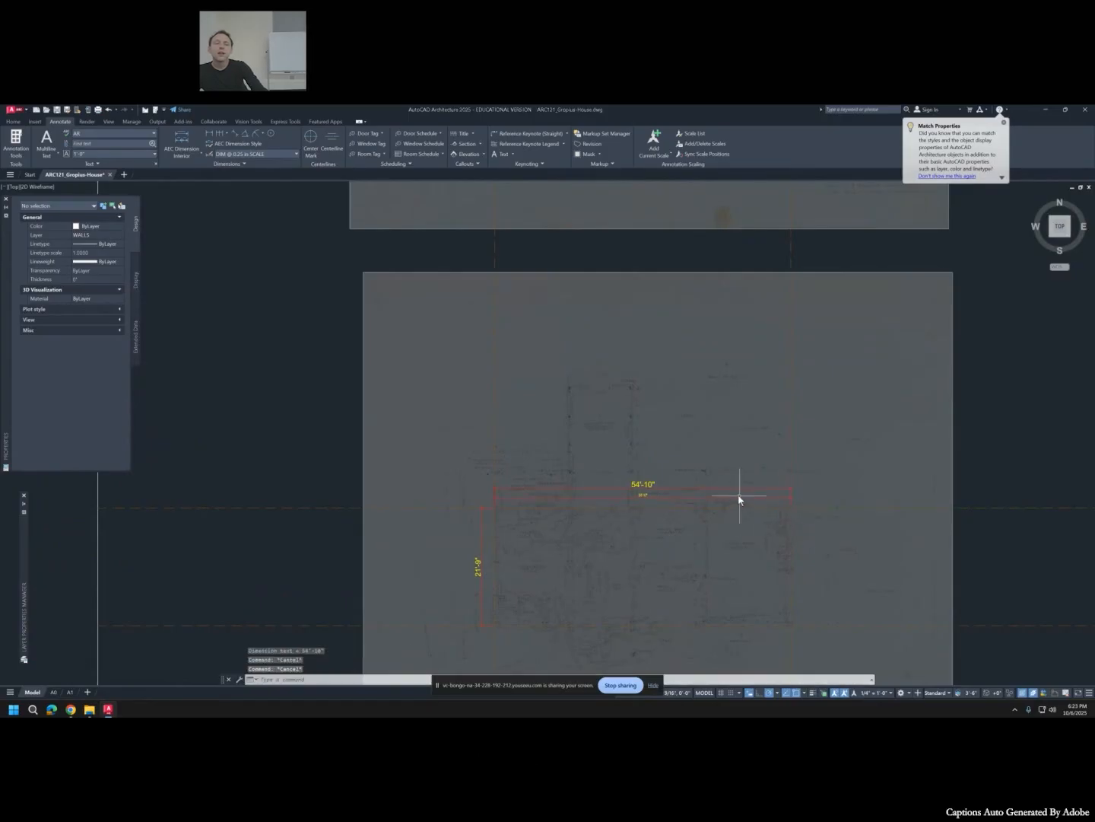
click(730, 491)
key(Escape)
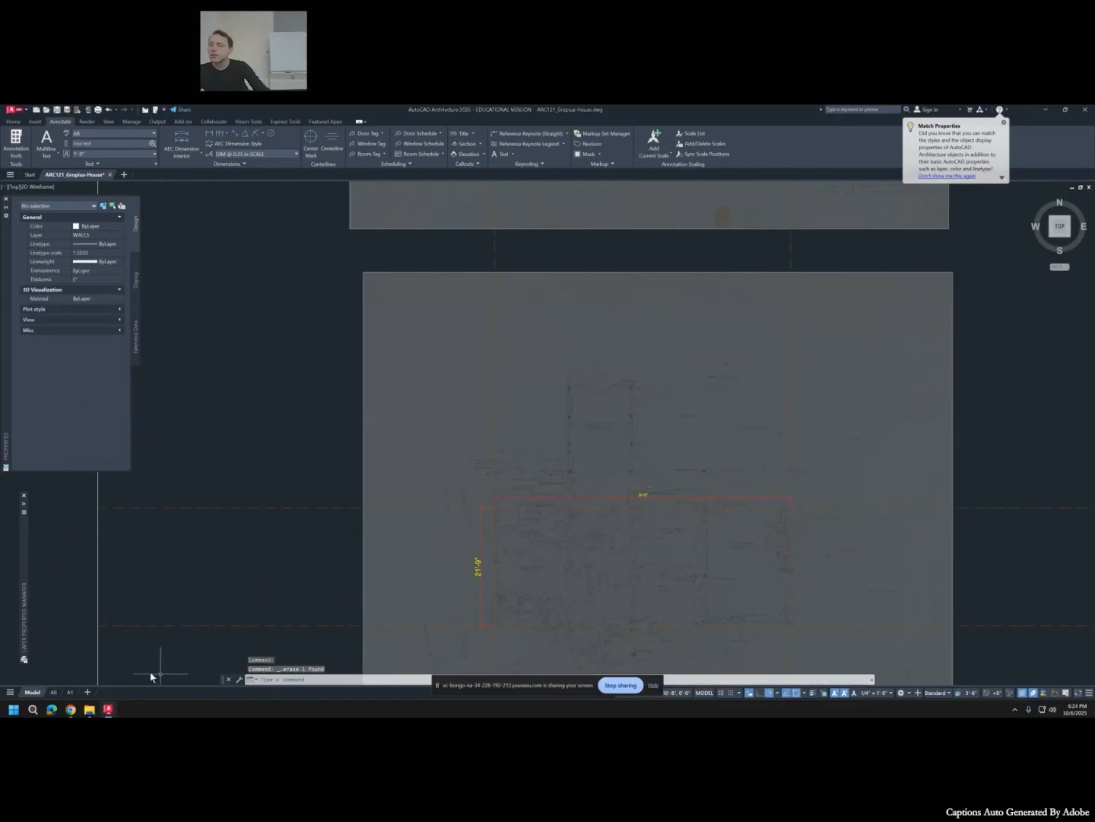
Preview the A1 plot to compare the text sizes of the two first floor plan dimensions, and close the plot settings.
click(67, 692)
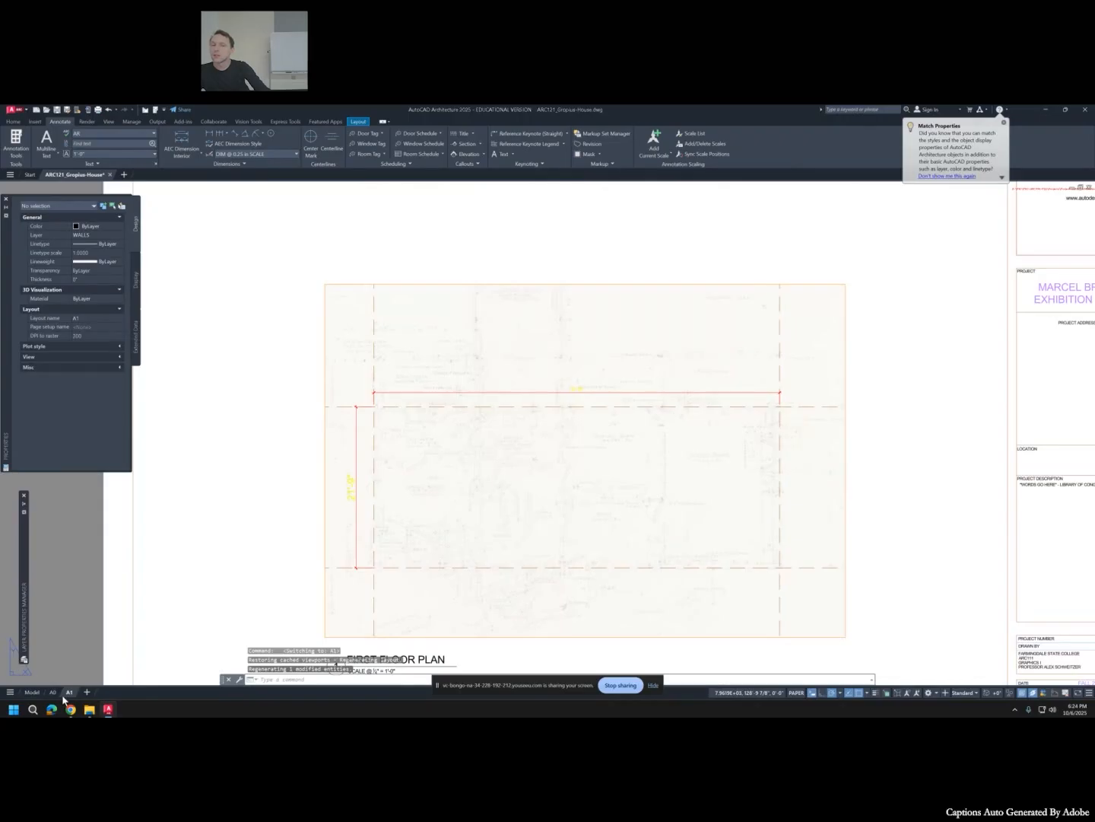
key(ctrl+p)
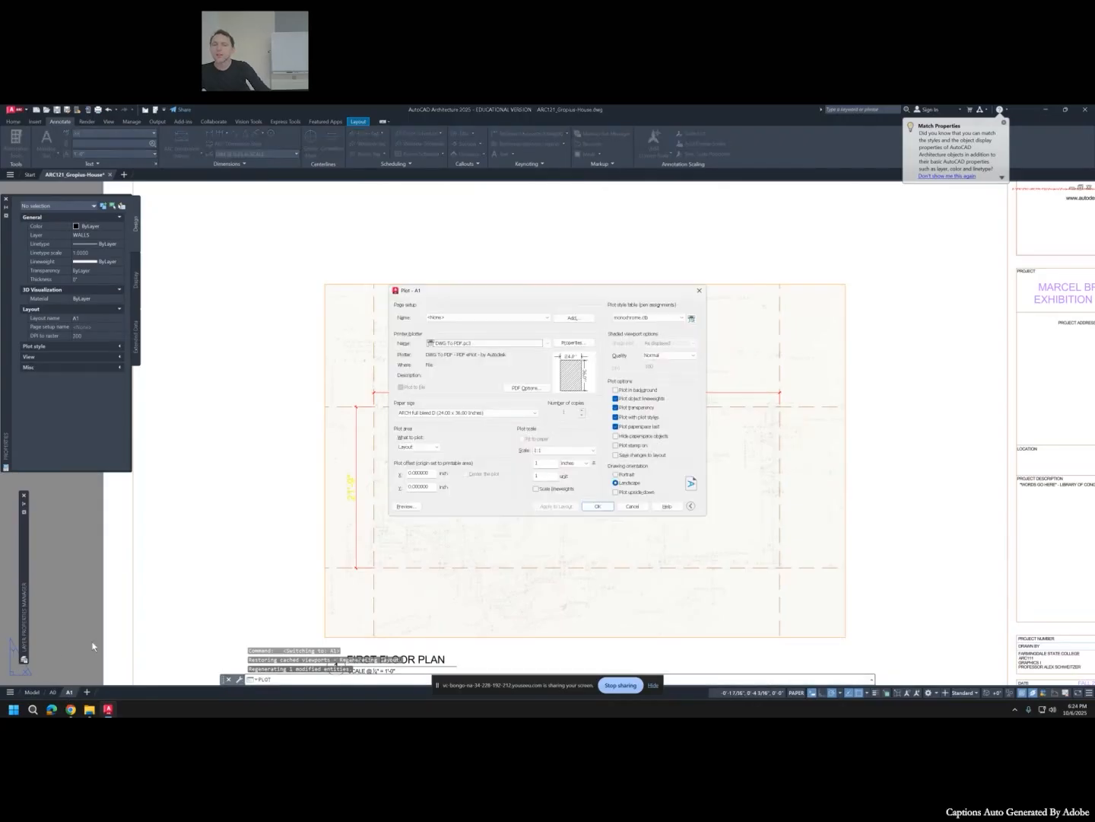
click(393, 506)
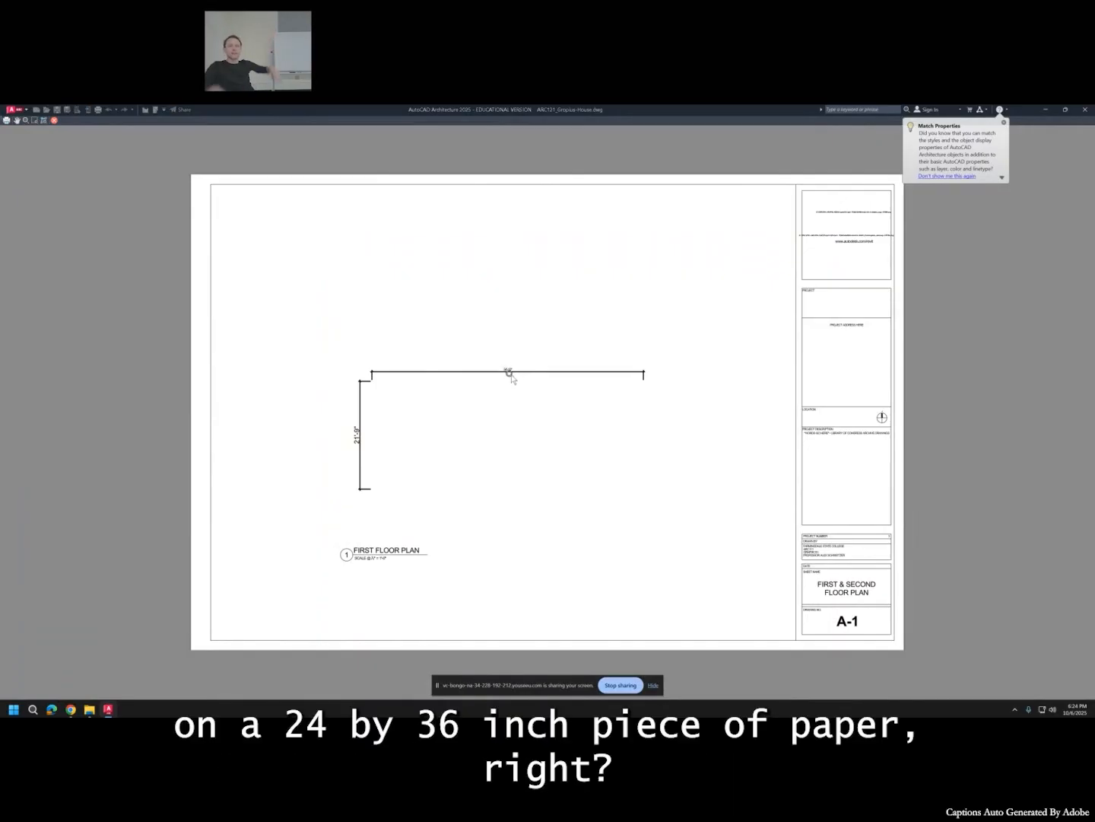
key(Escape)
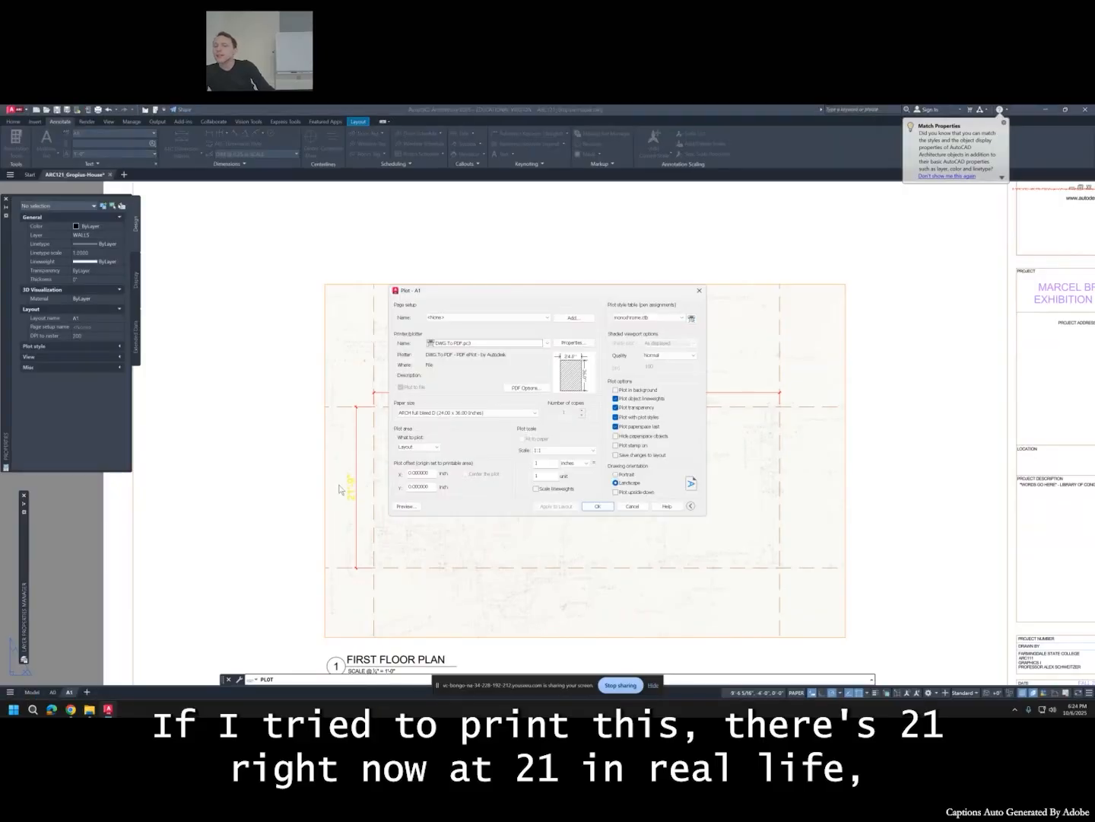
key(Escape)
Gauge the text height of the vertical dimension on the A1 sheet with a temporary line and return to model space.
scroll(342, 490, up, 8)
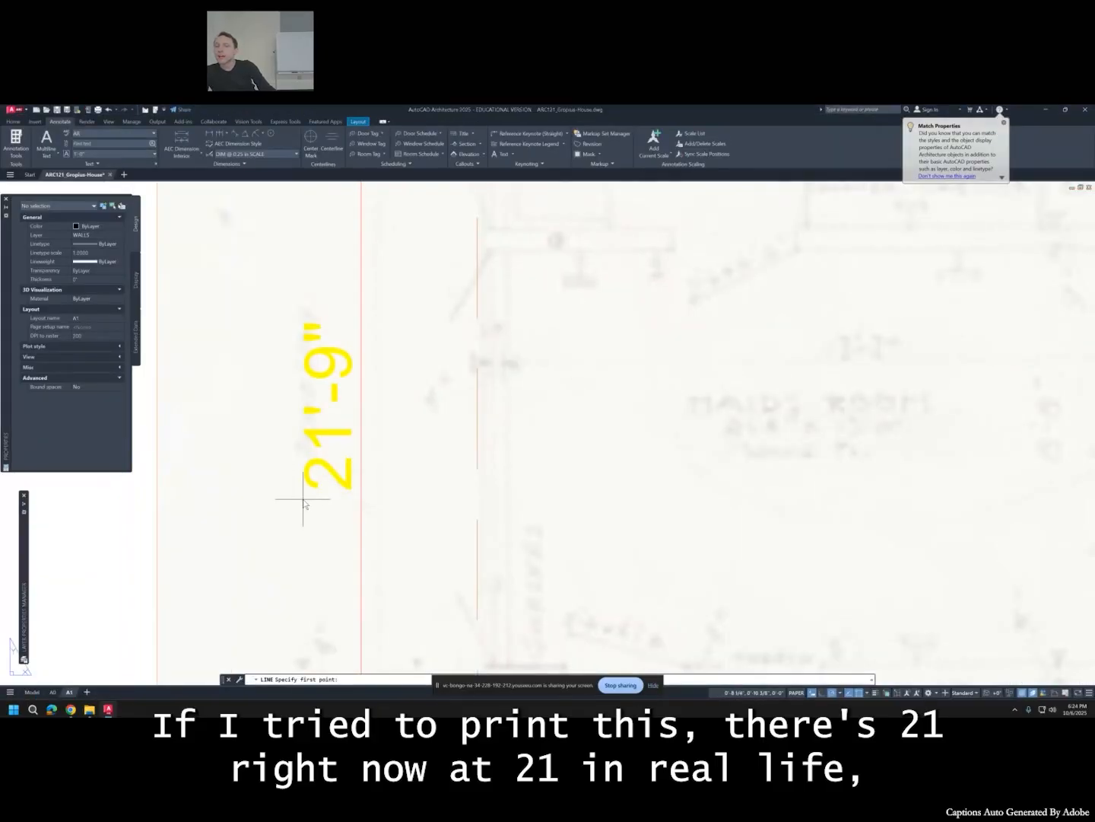
click(304, 499)
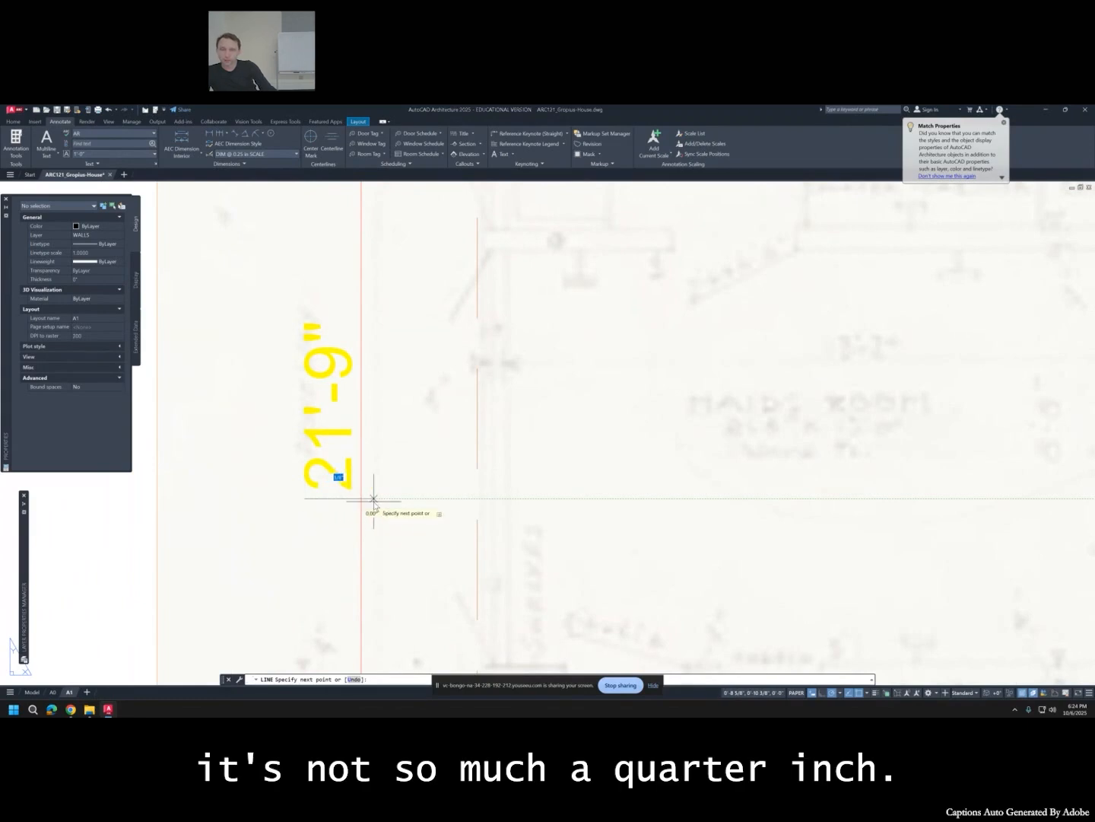
key(Escape)
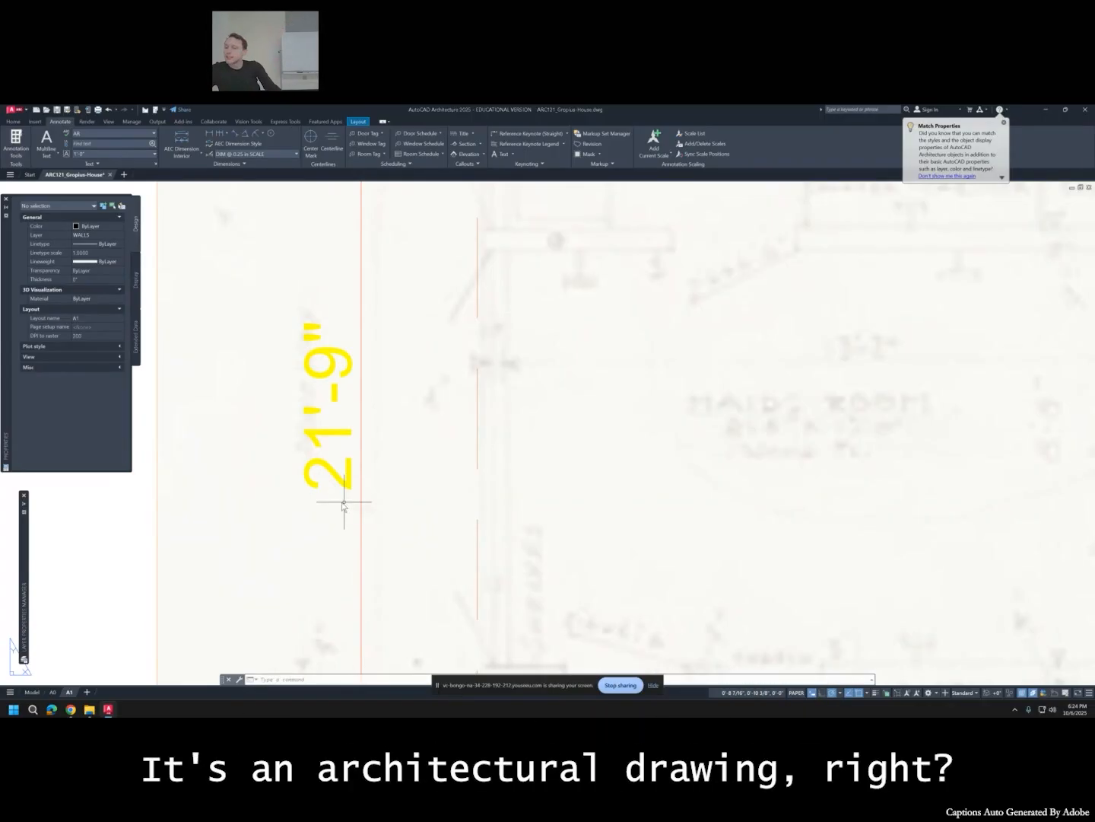
click(32, 691)
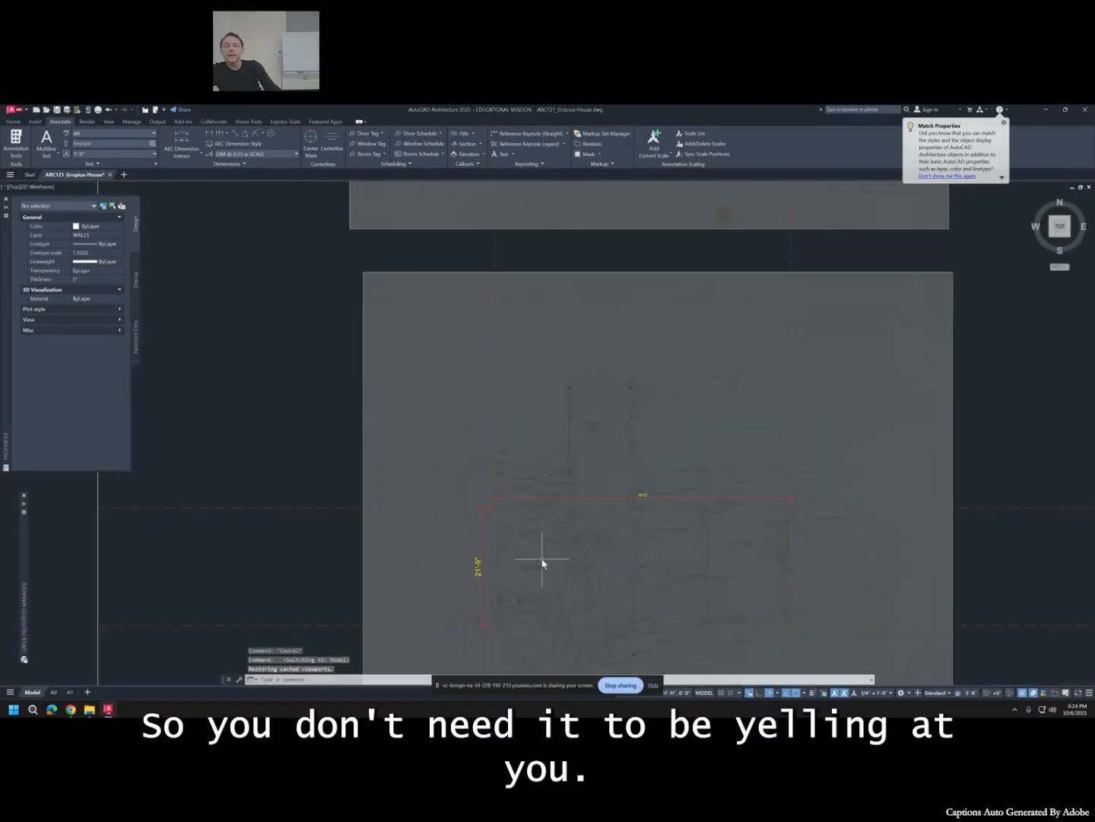
Inspect the properties of the 1/4" scale sample dimension among the template's annotation samples.
scroll(507, 541, down, 6)
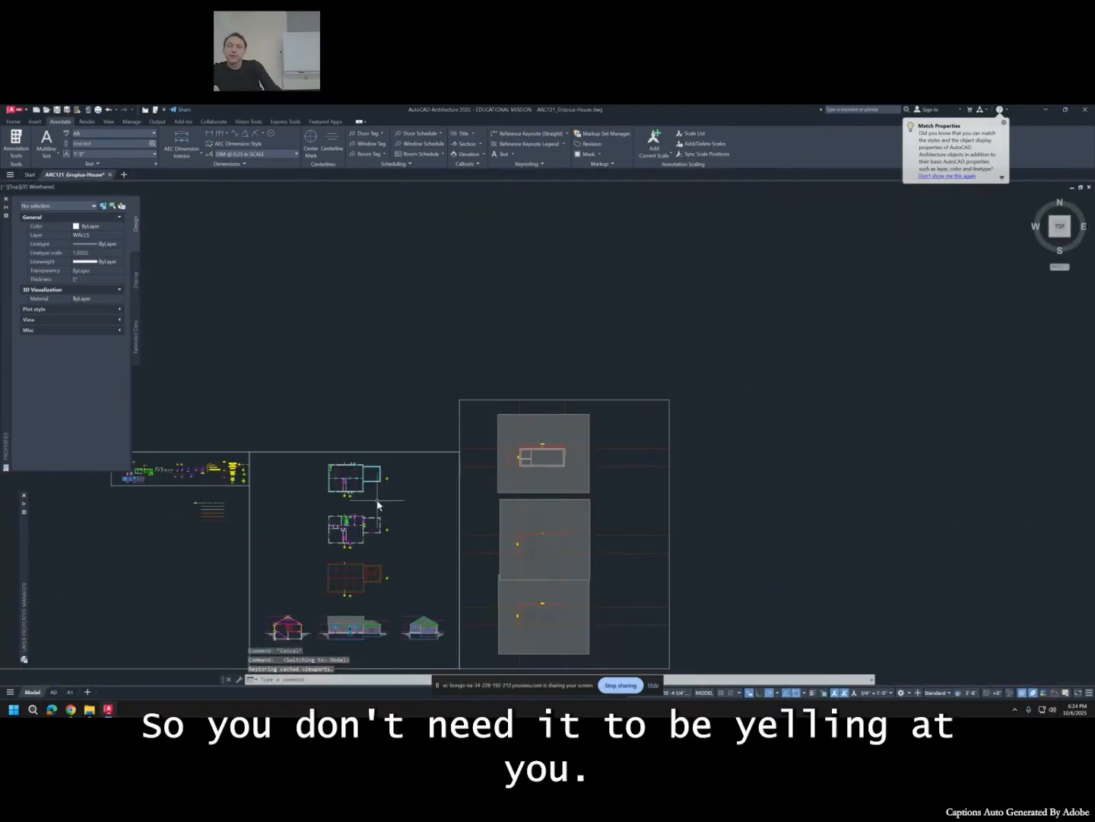
middle_drag(377, 500, 438, 488)
scroll(317, 460, up, 10)
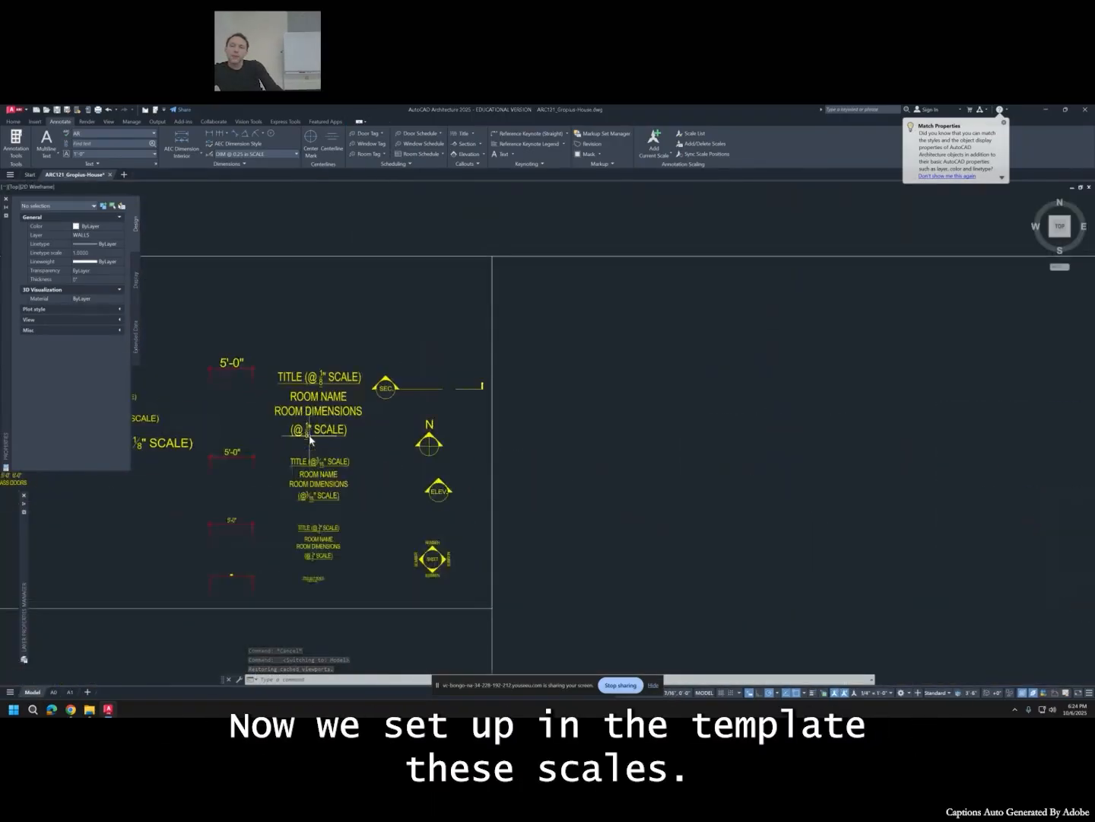
middle_drag(271, 479, 467, 448)
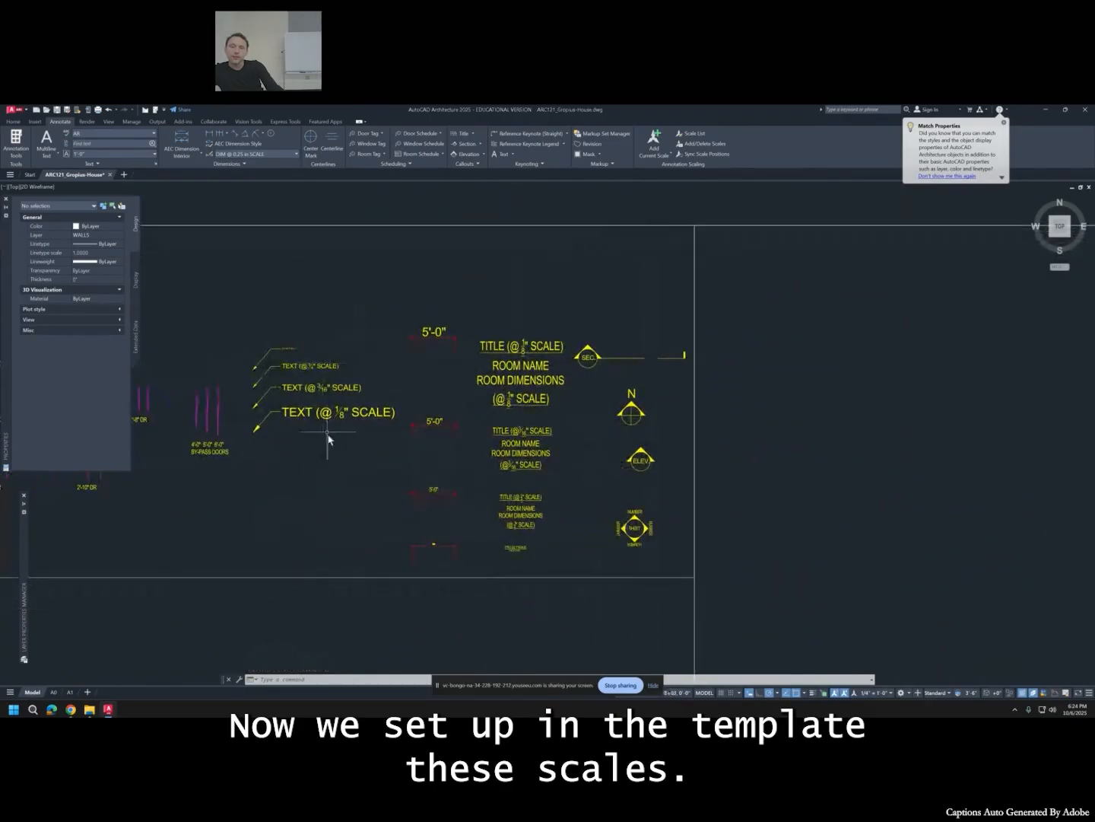
click(449, 480)
click(429, 500)
scroll(515, 511, up, 2)
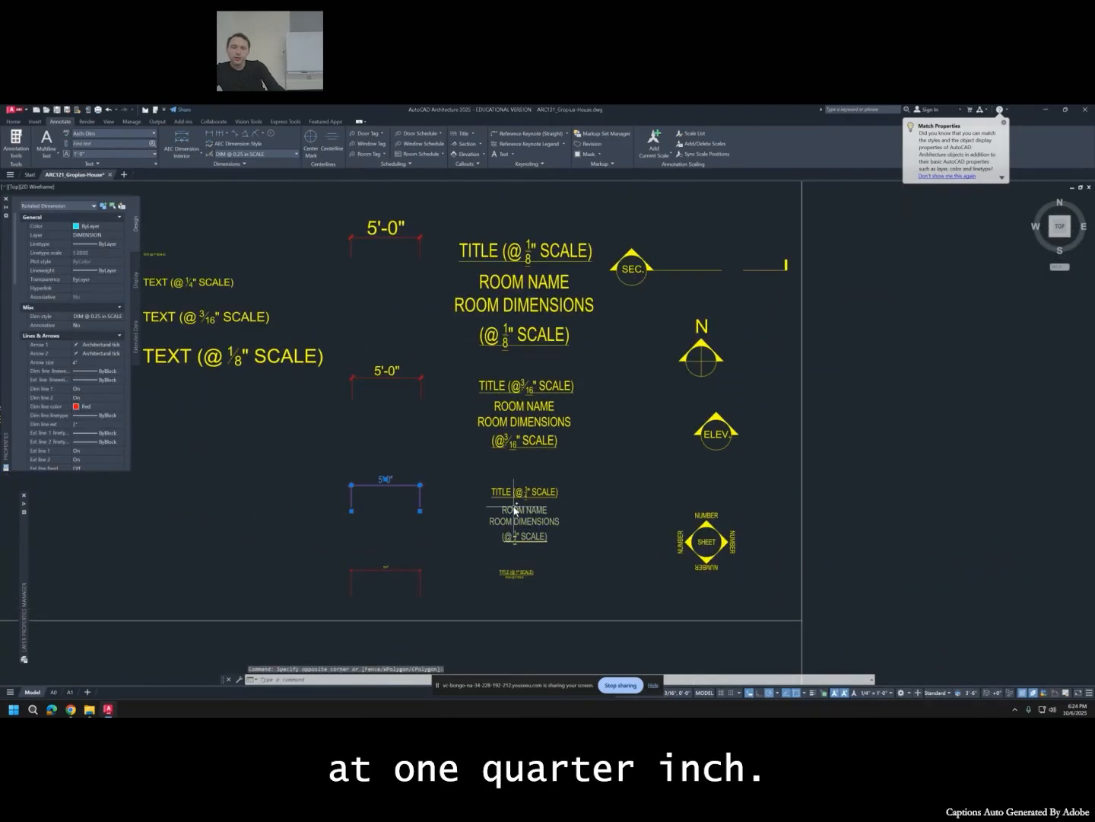
key(Escape)
key(Escape)
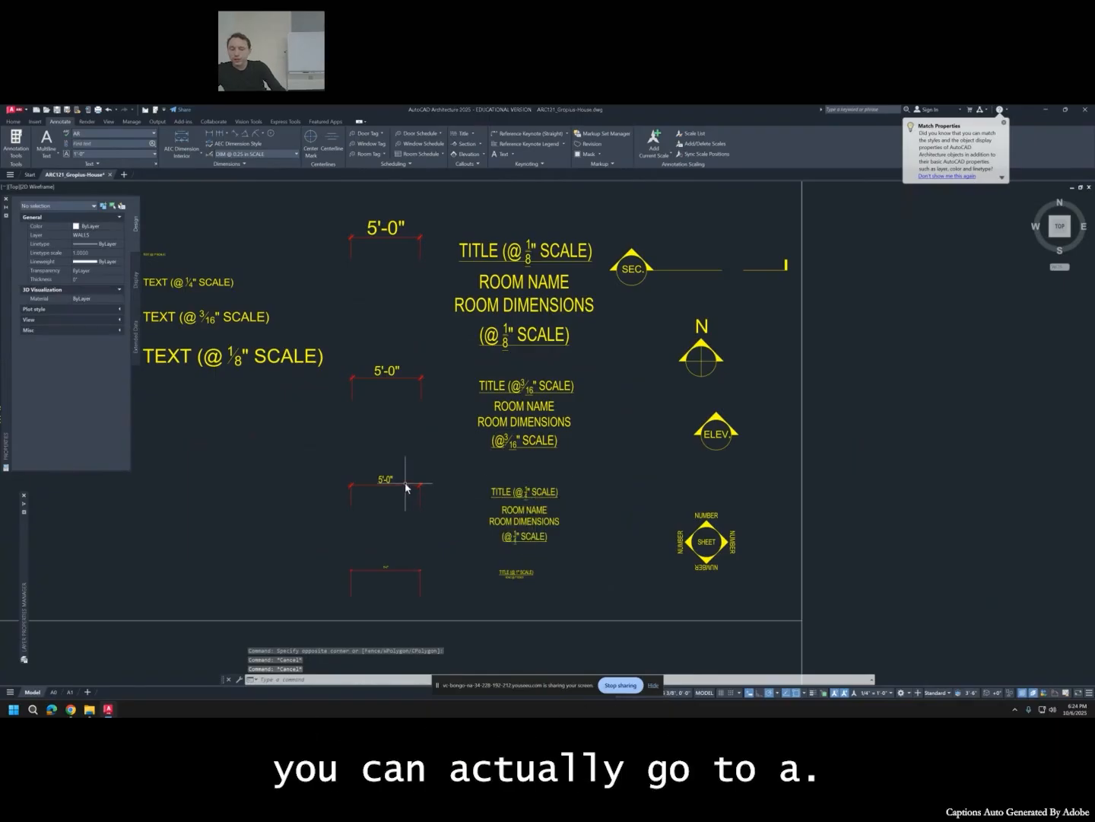
Match the properties of the 1/4" scale sample dimension onto the horizontal and vertical dimensions of the first floor plan.
text(ma)
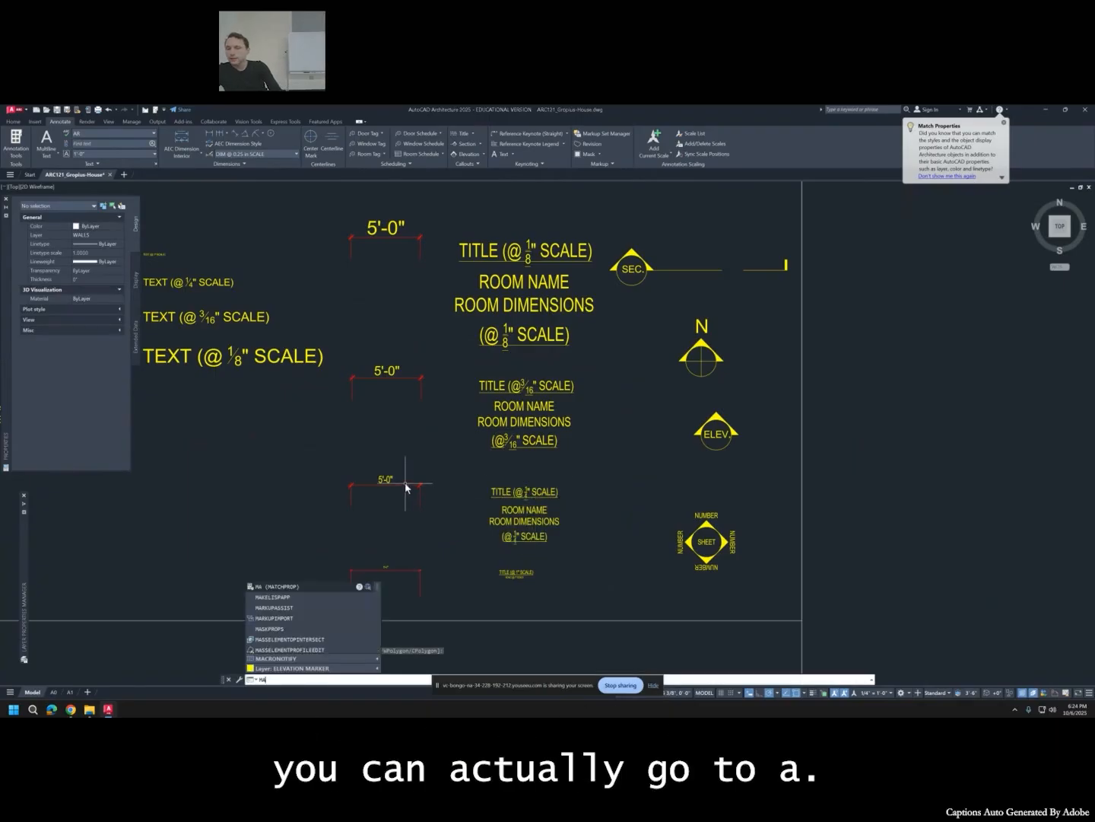
key(Return)
click(394, 487)
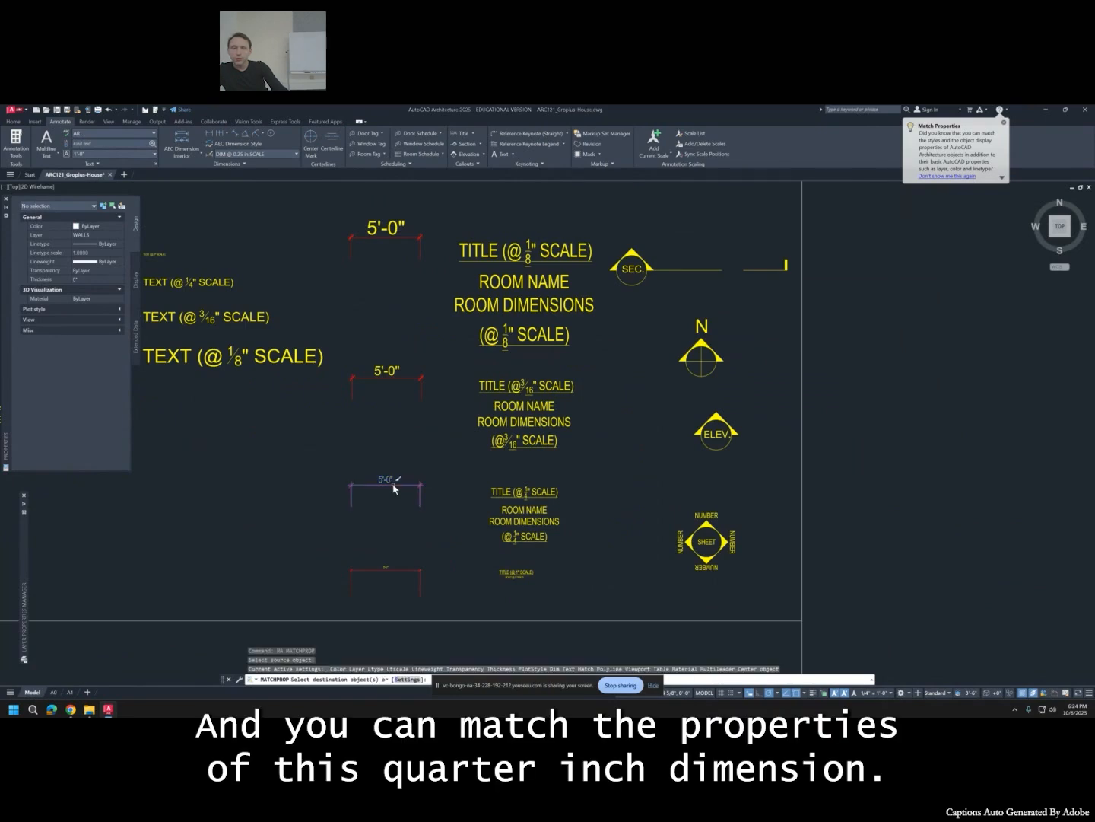
scroll(396, 483, down, 6)
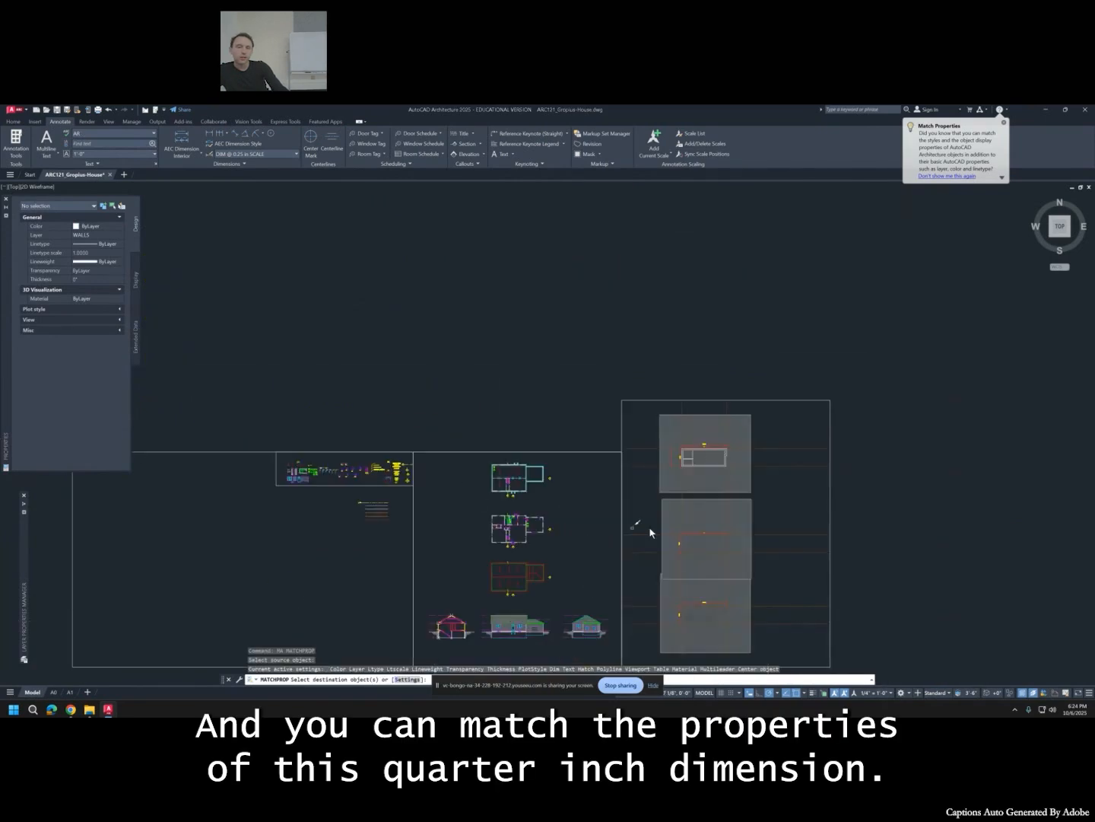
scroll(650, 533, up, 8)
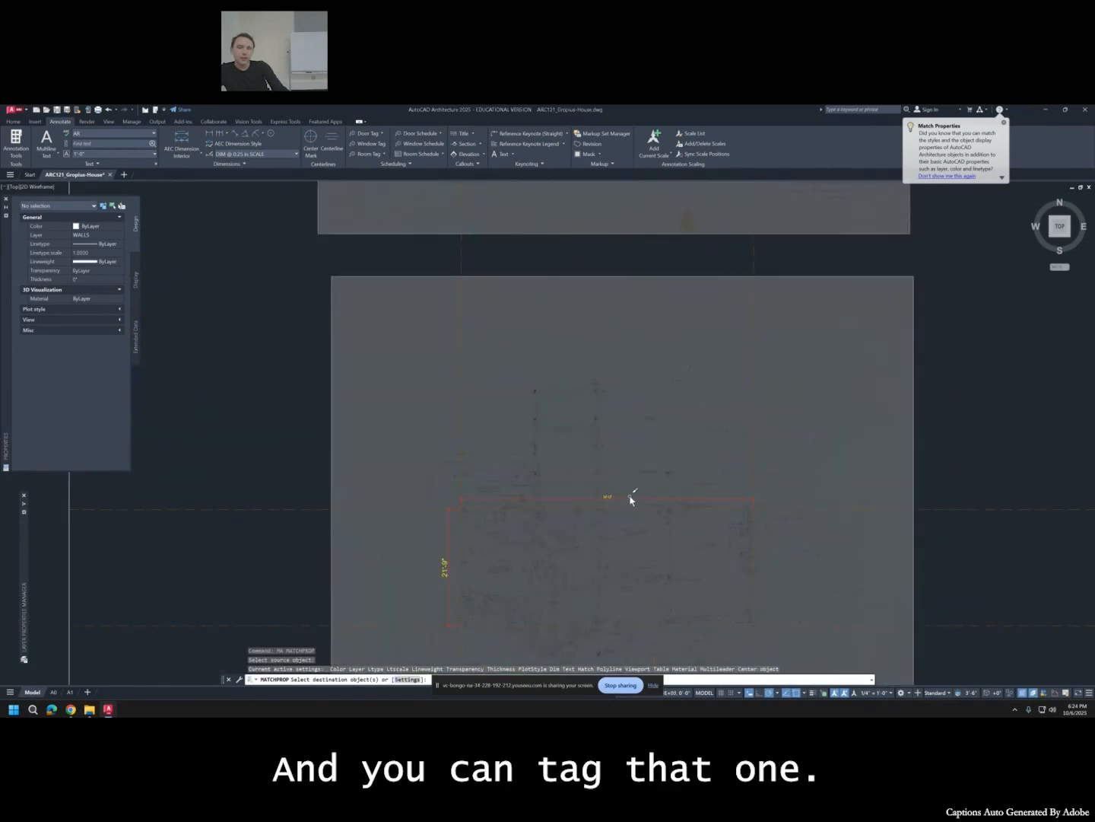
click(632, 502)
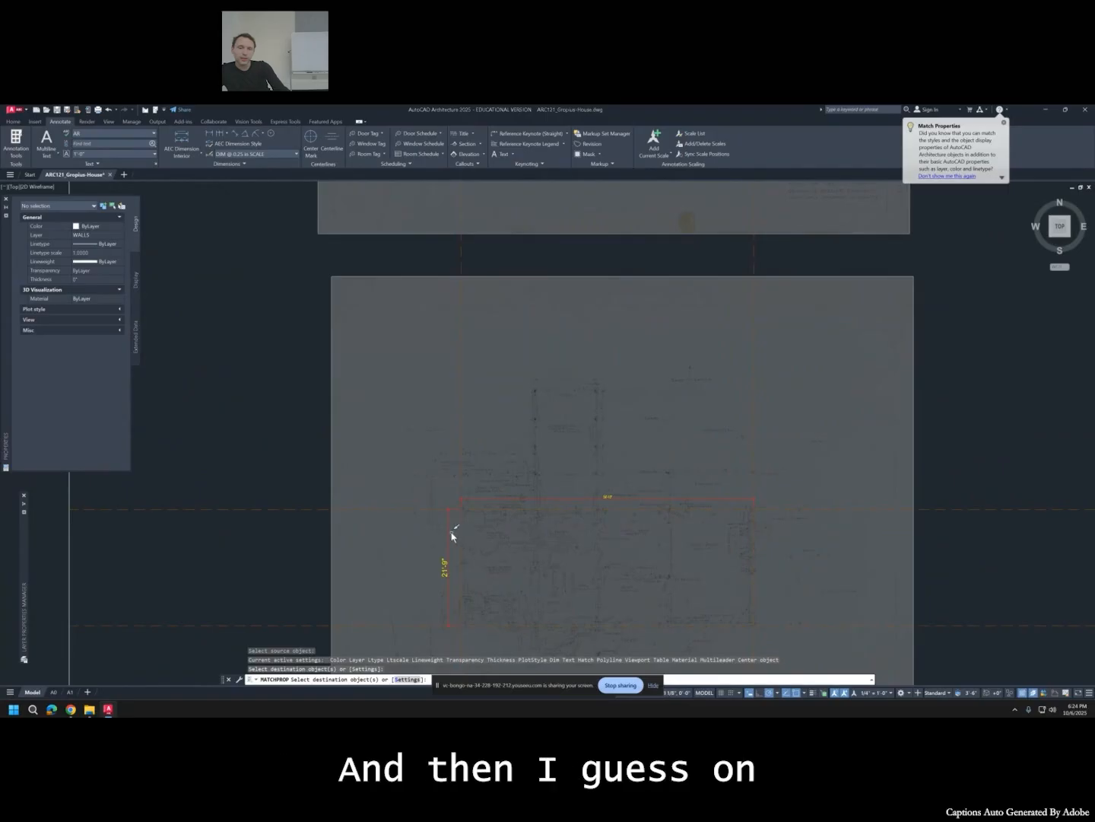
key(Escape)
key(Escape)
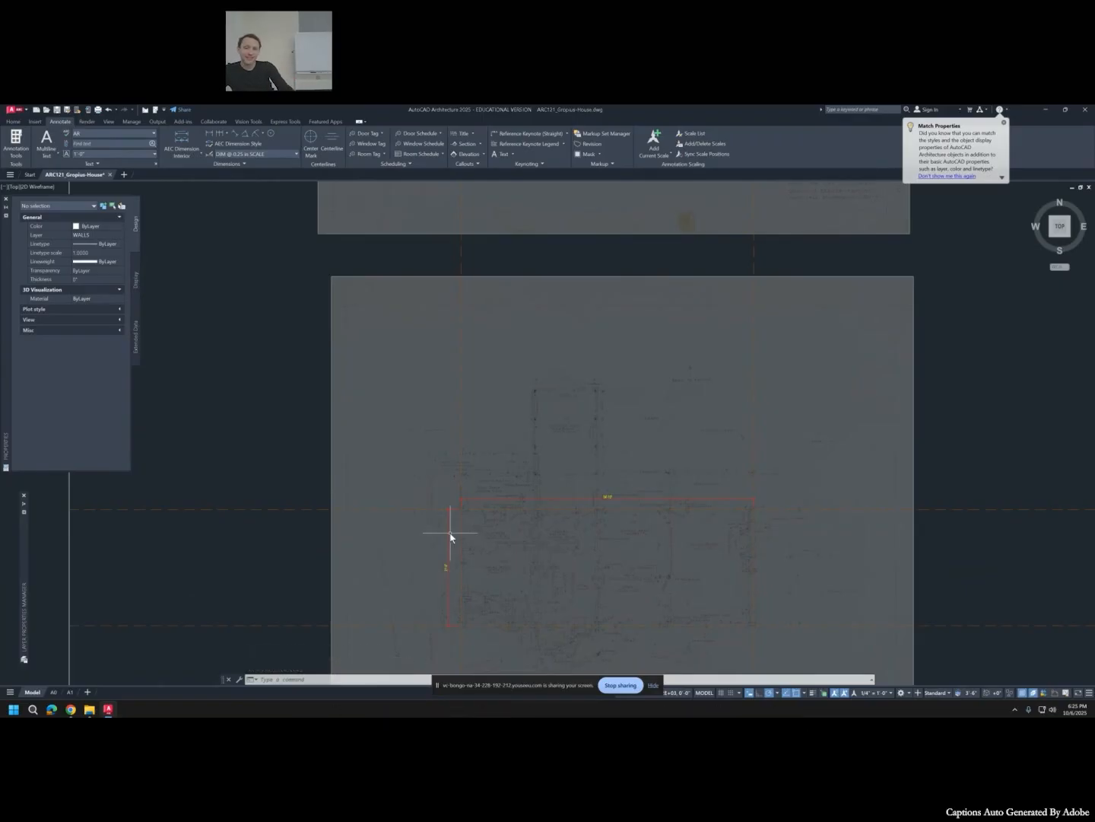
Check the layer and colour properties of the four 5'-0" sample dimensions in the template annotation area.
scroll(451, 536, down, 5)
scroll(281, 477, up, 6)
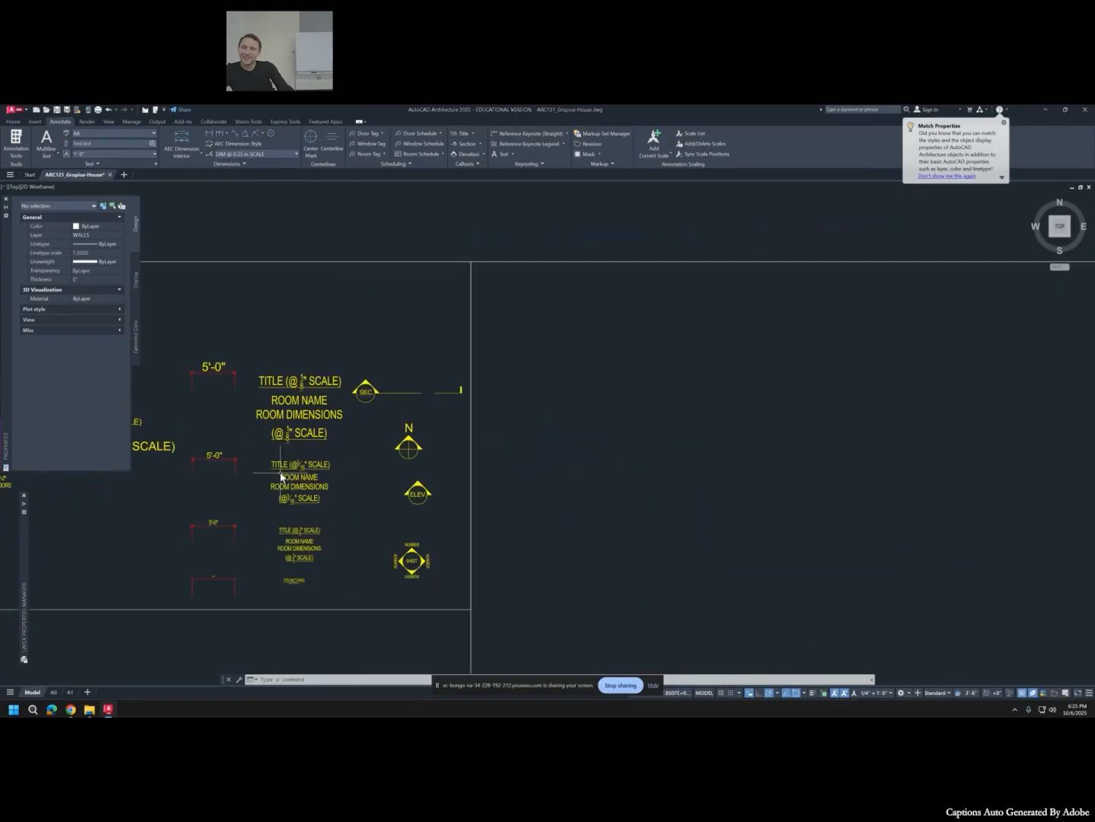
scroll(280, 472, up, 2)
key(Escape)
key(Escape)
key(Escape)
middle_drag(256, 629, 369, 588)
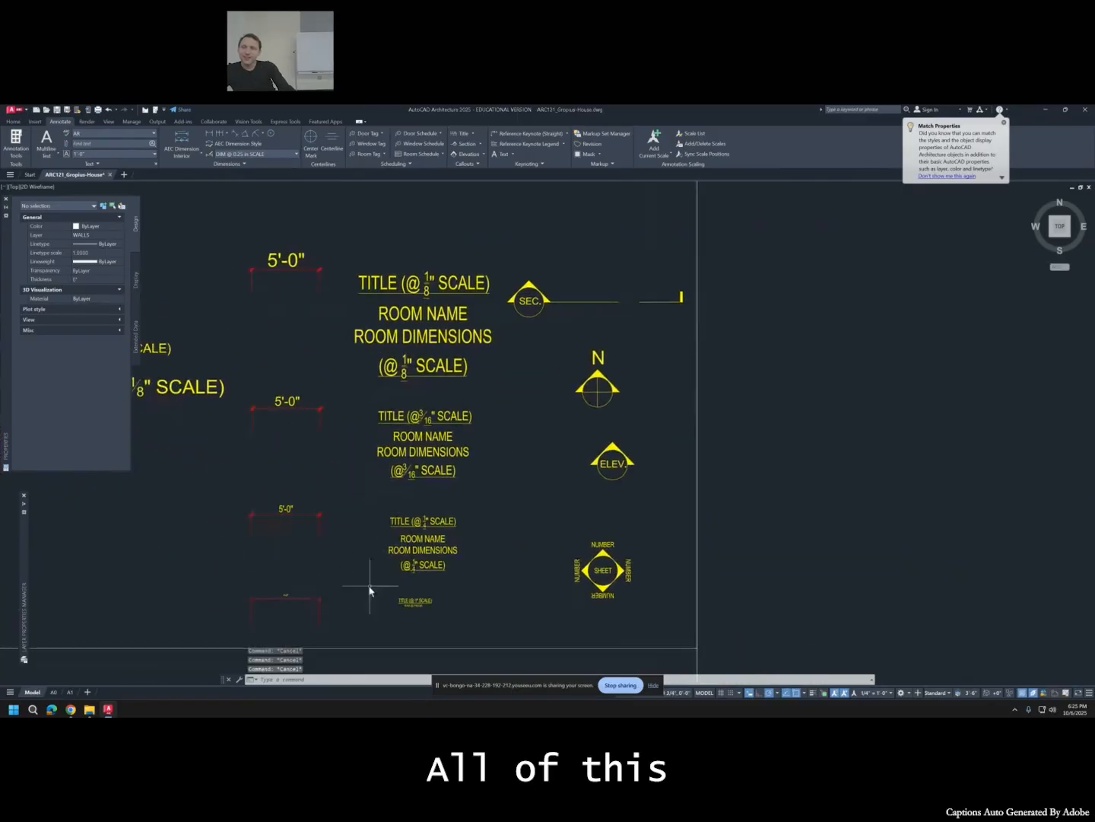
click(326, 611)
click(258, 257)
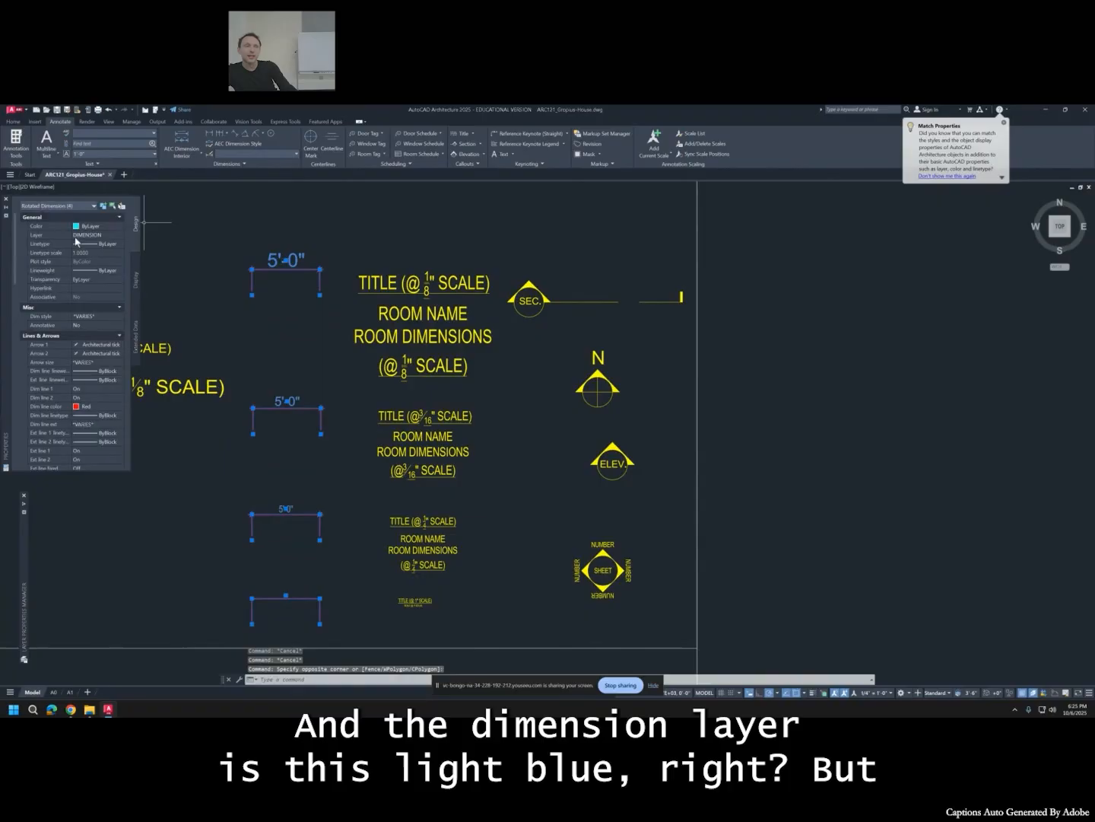
key(Escape)
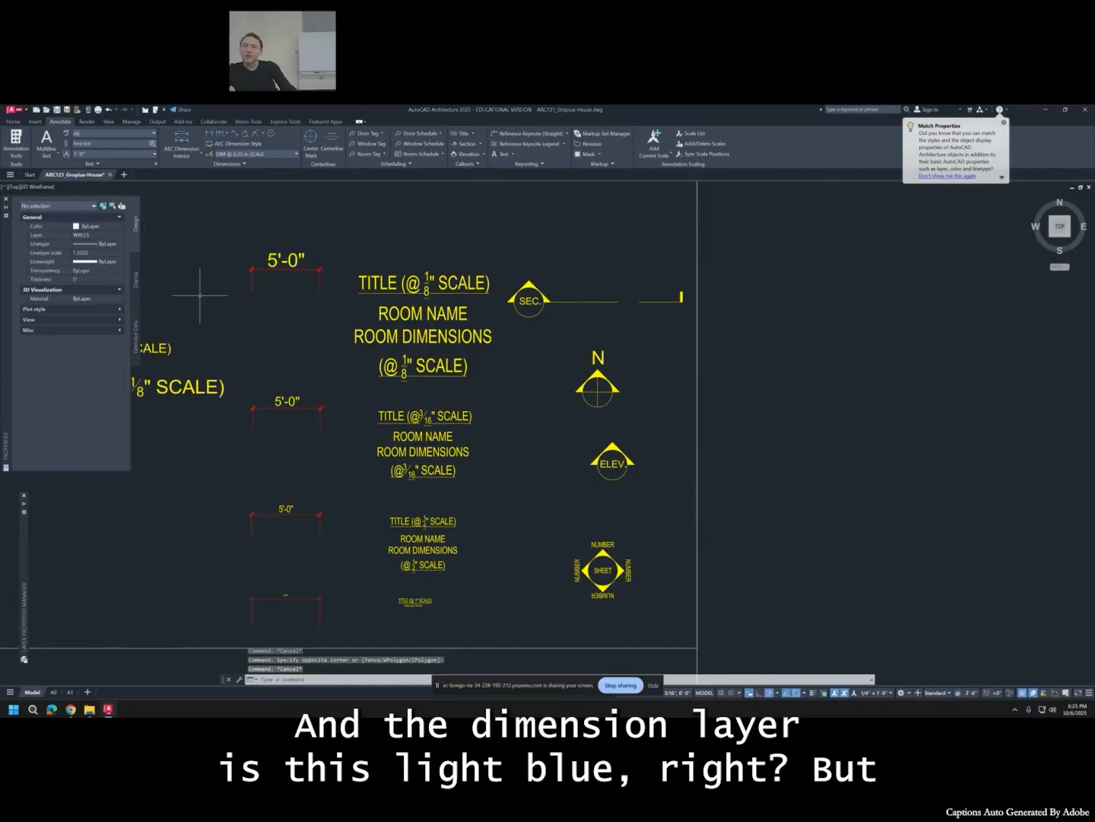
key(Escape)
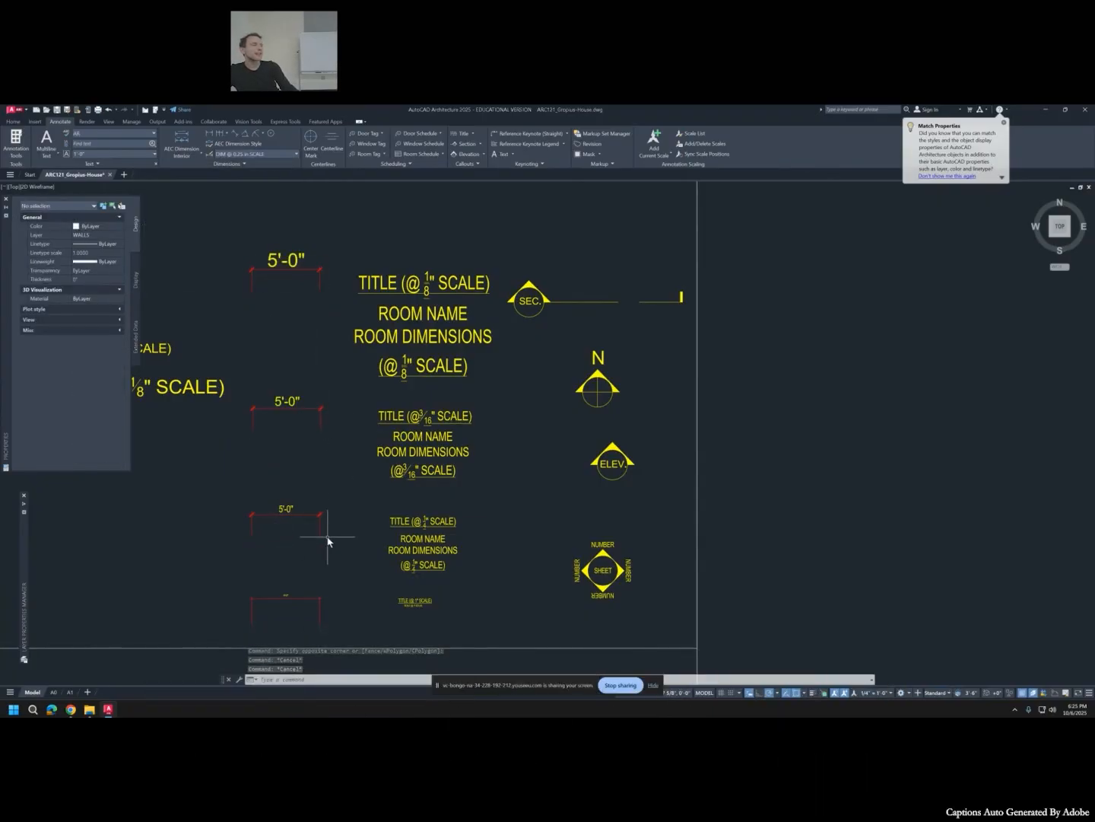
Set the dimension line colour and extension line colour of the four sample dimensions to ByLayer.
click(340, 602)
click(278, 235)
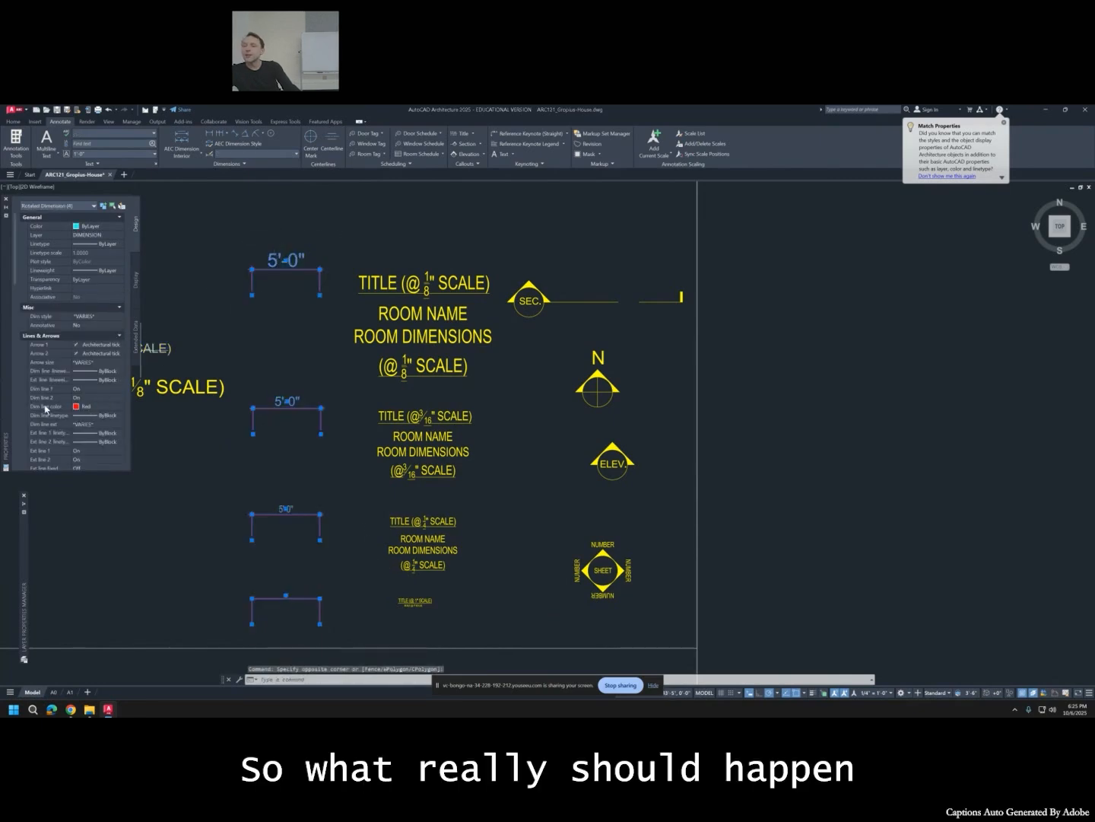
click(79, 407)
click(79, 407)
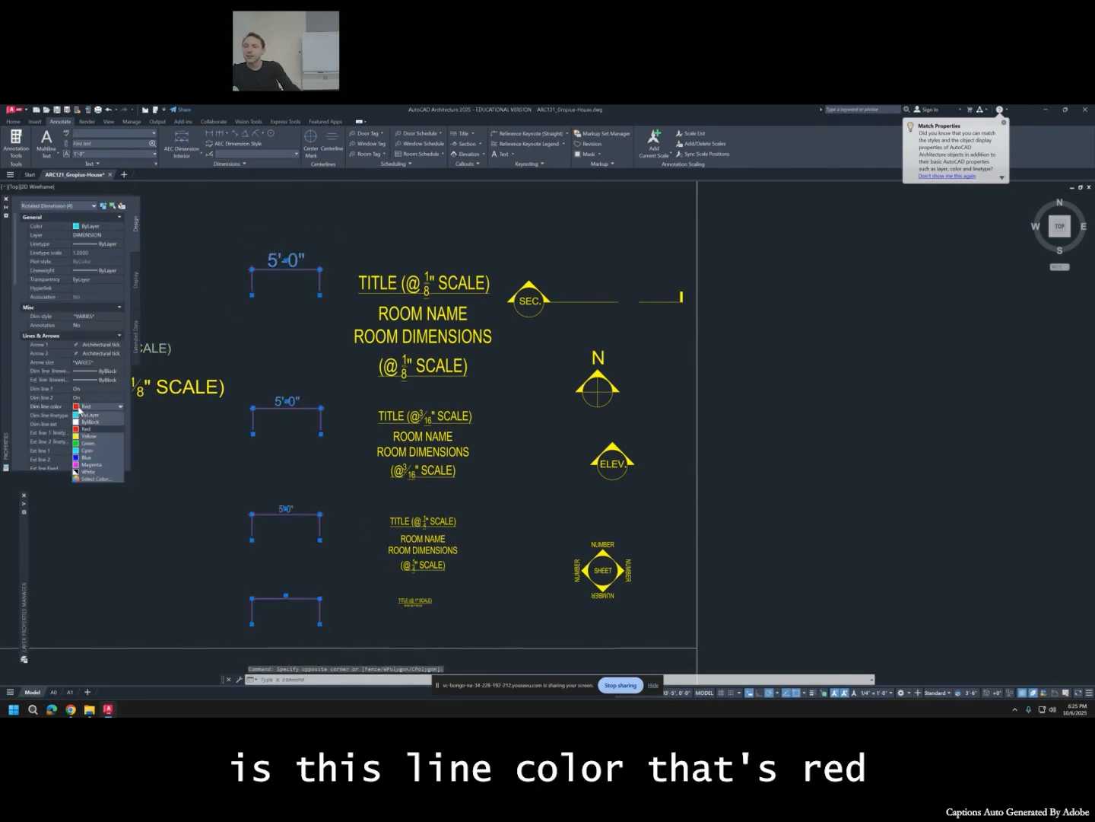
click(89, 414)
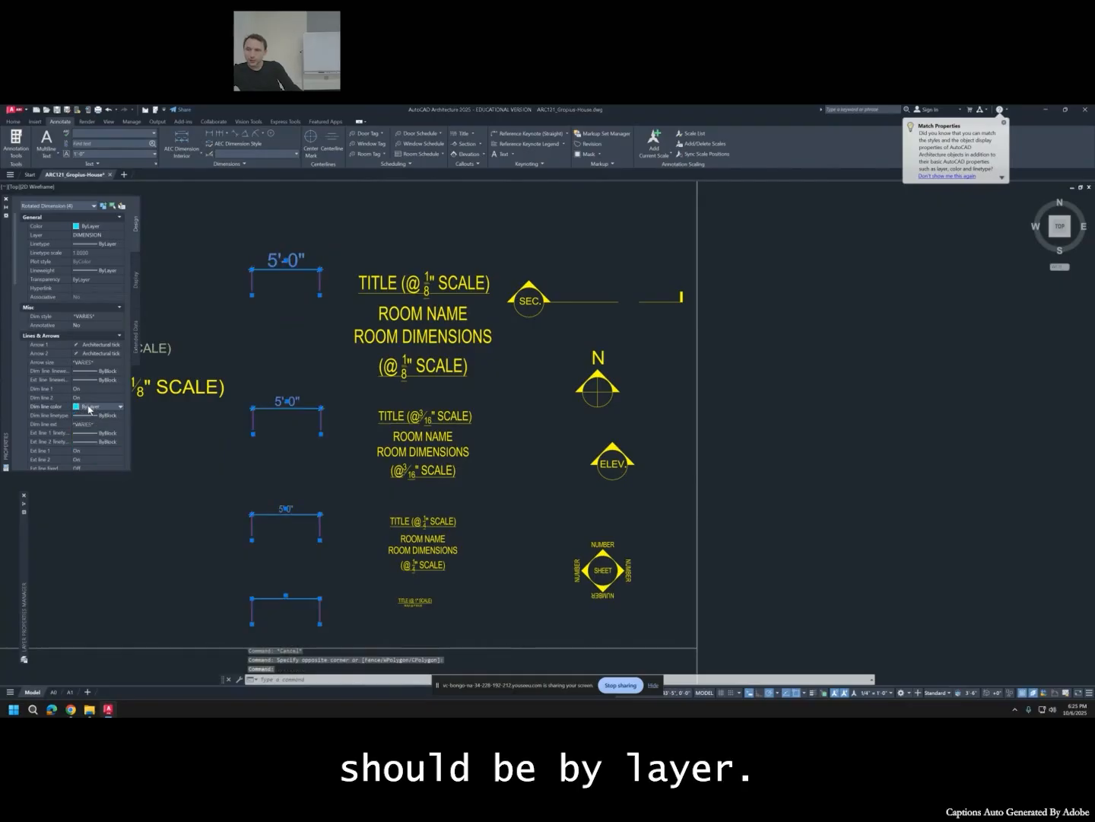
scroll(62, 432, down, 3)
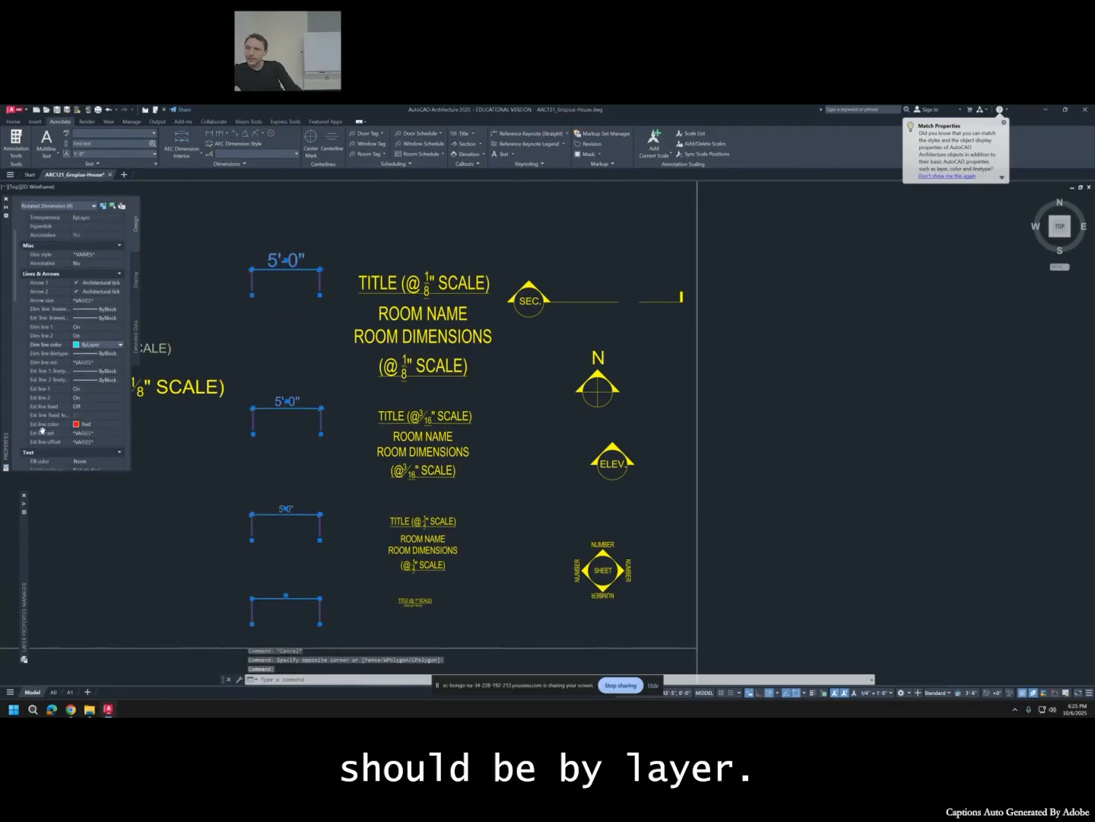
click(94, 425)
click(95, 425)
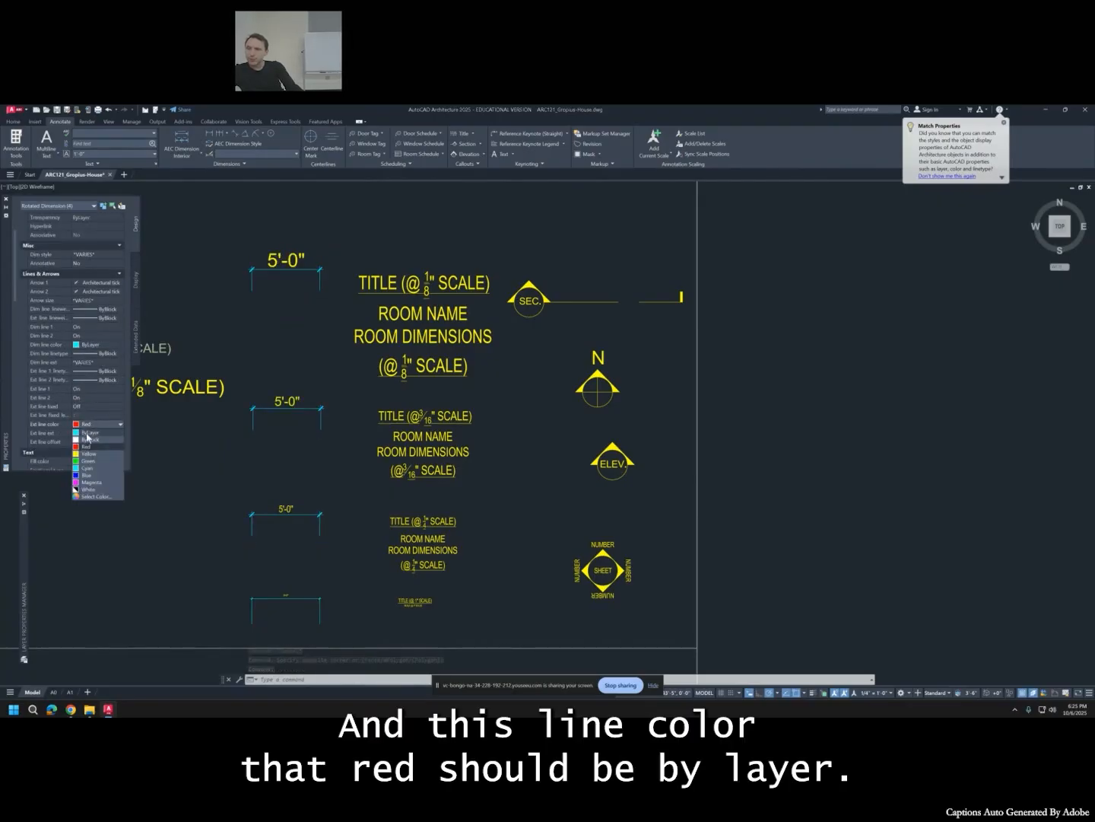
click(88, 433)
Set the text colour of the four sample dimensions to ByLayer and clear the selection.
scroll(99, 447, down, 2)
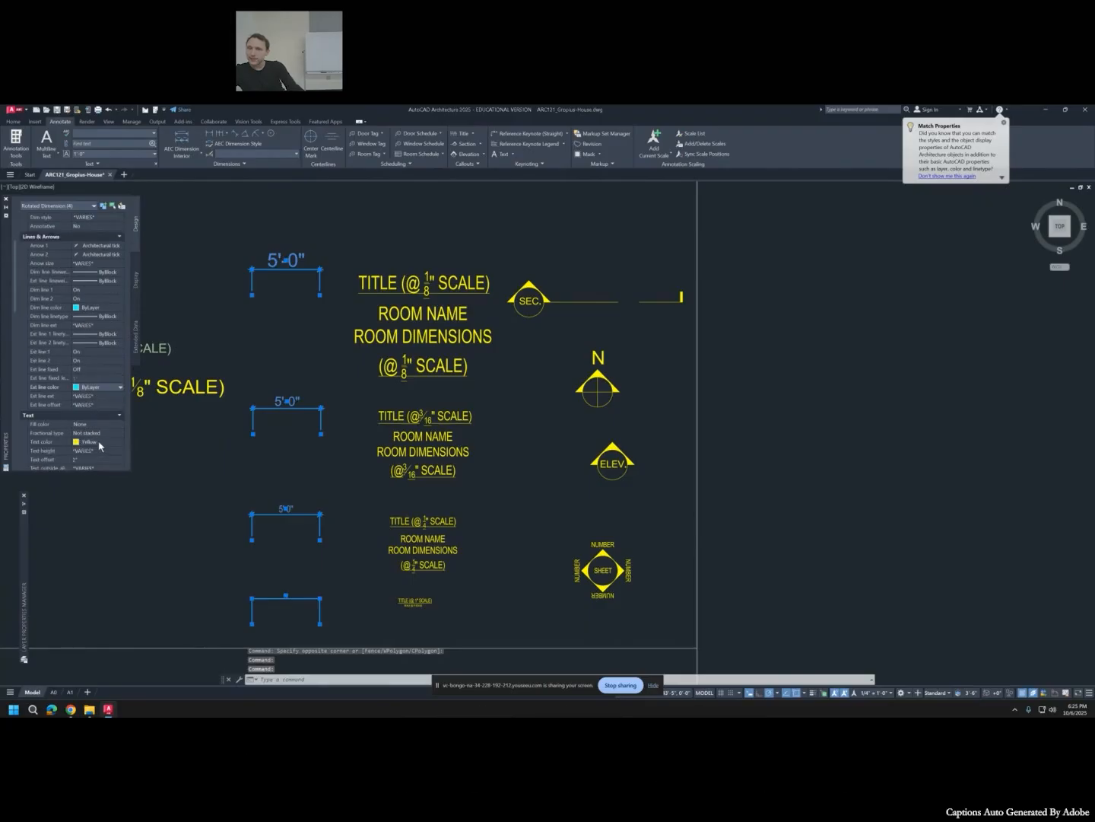
click(98, 442)
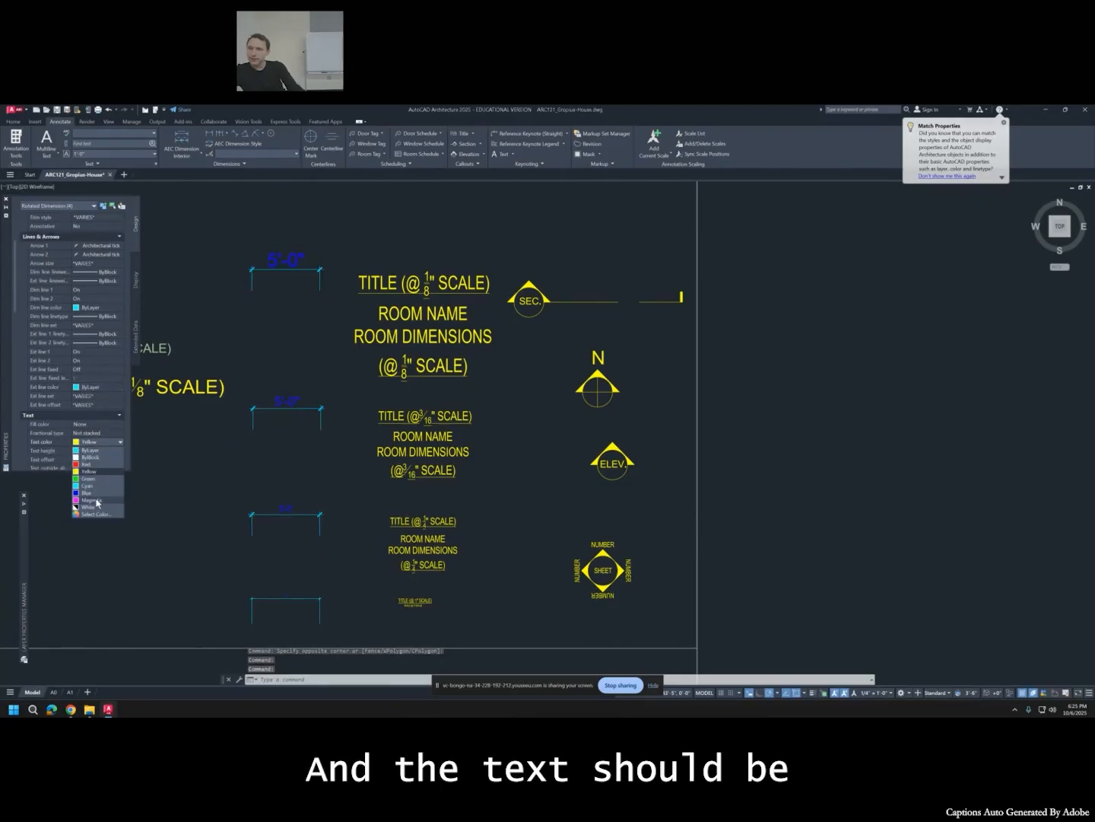
click(96, 450)
key(Escape)
key(Escape)
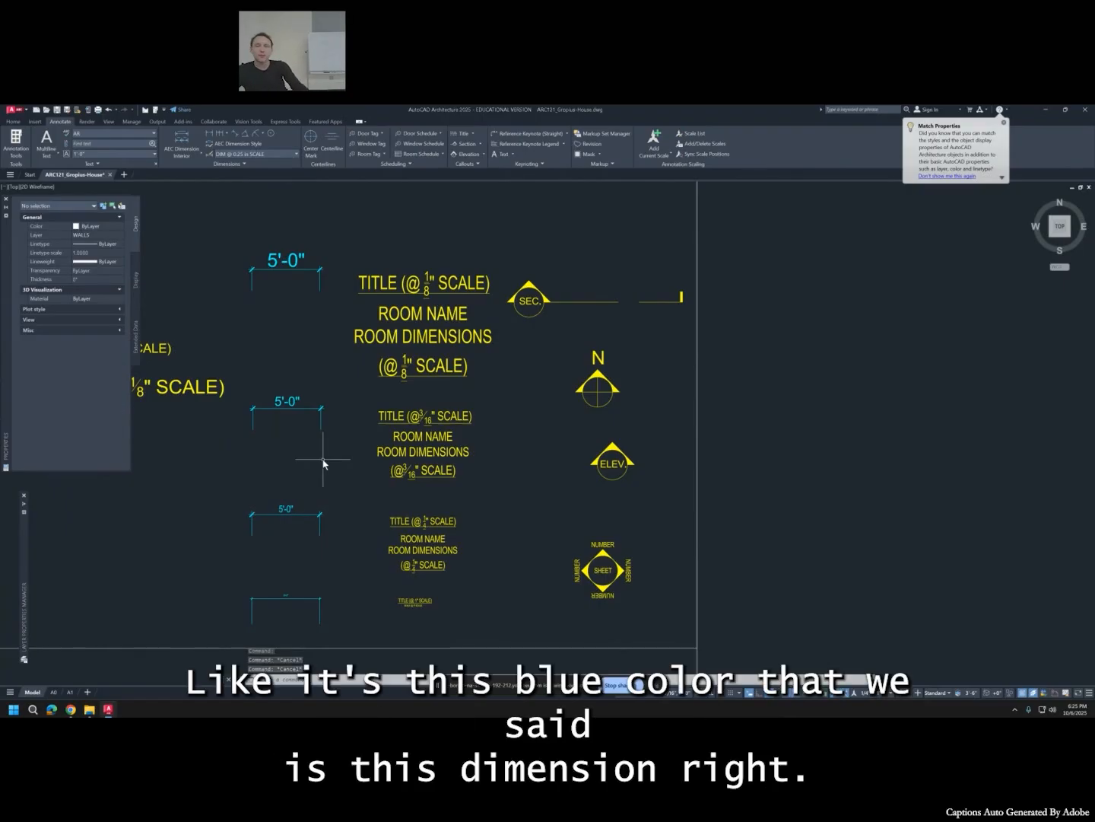
Check the layer and text properties of the sample title text for 1/4" scale.
scroll(323, 462, down, 4)
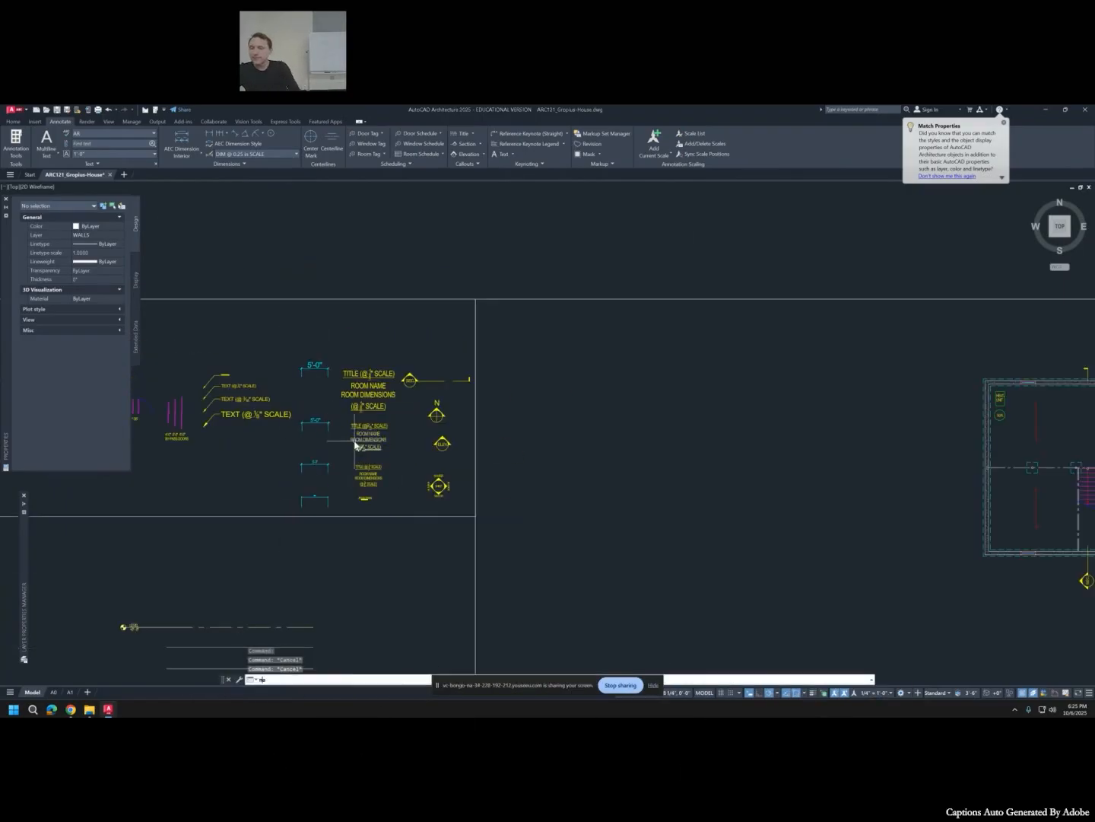
key(Escape)
scroll(363, 449, up, 5)
click(374, 482)
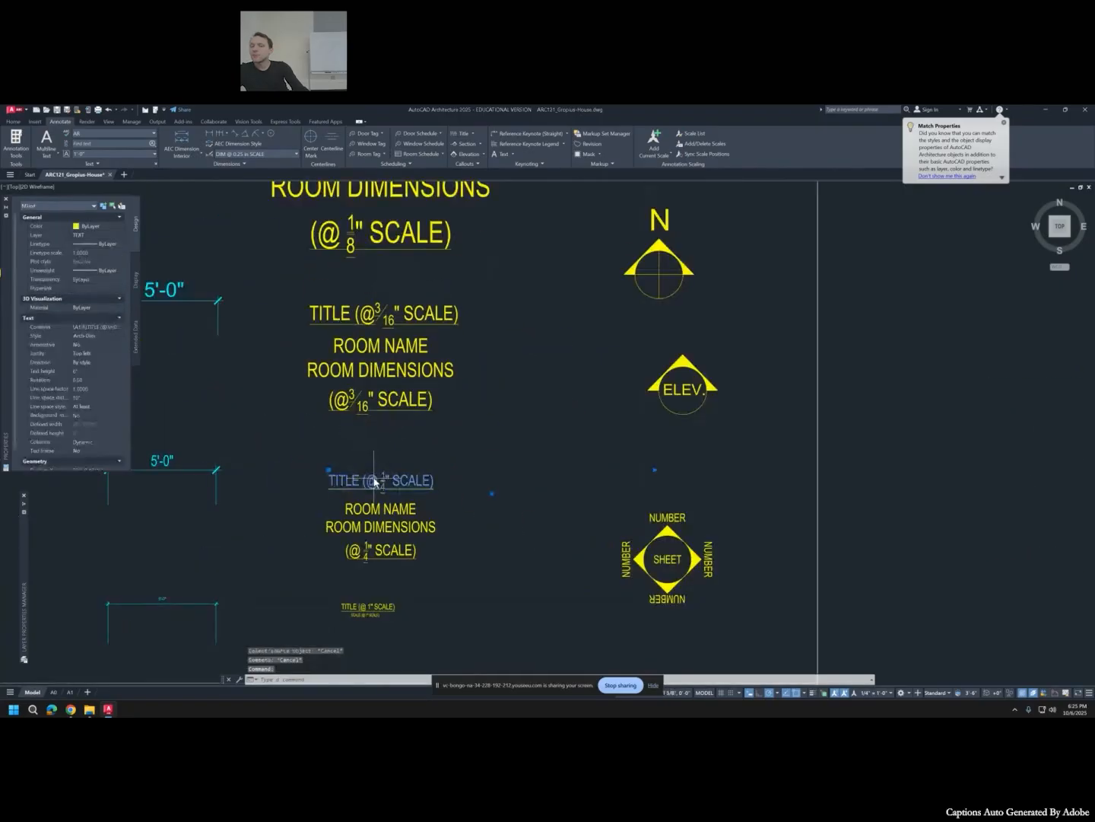
key(Escape)
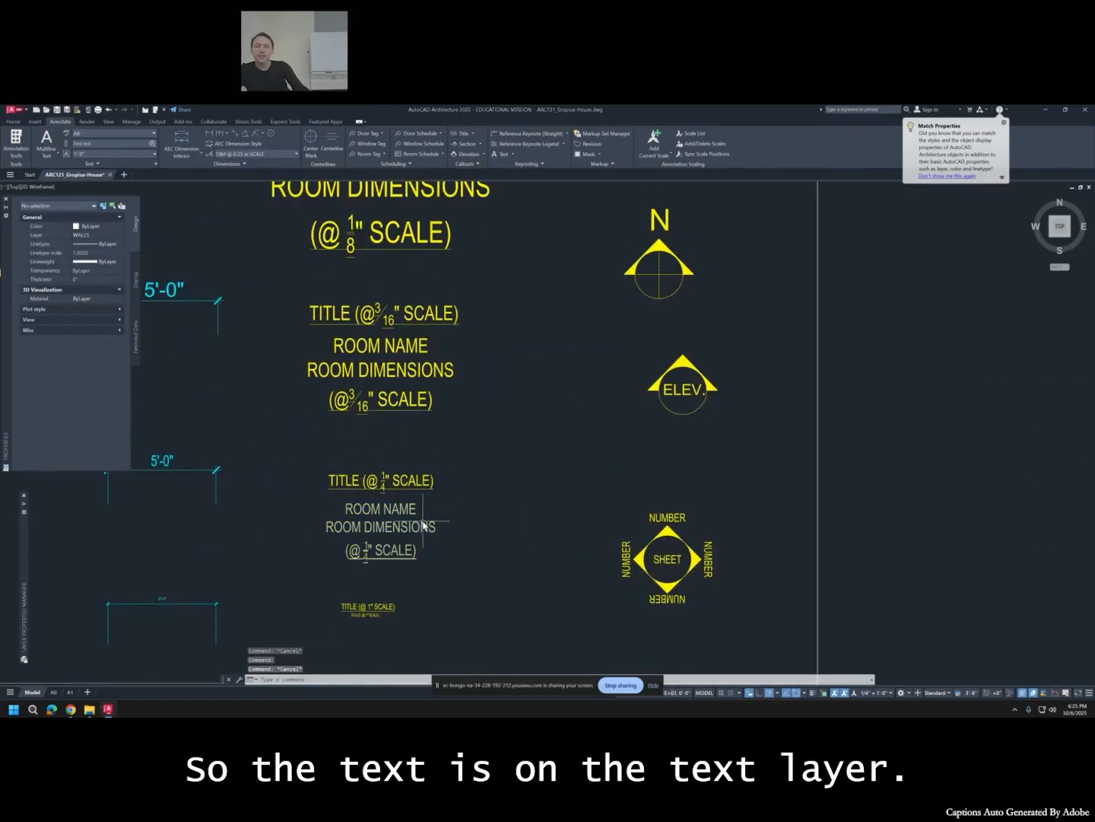
click(396, 491)
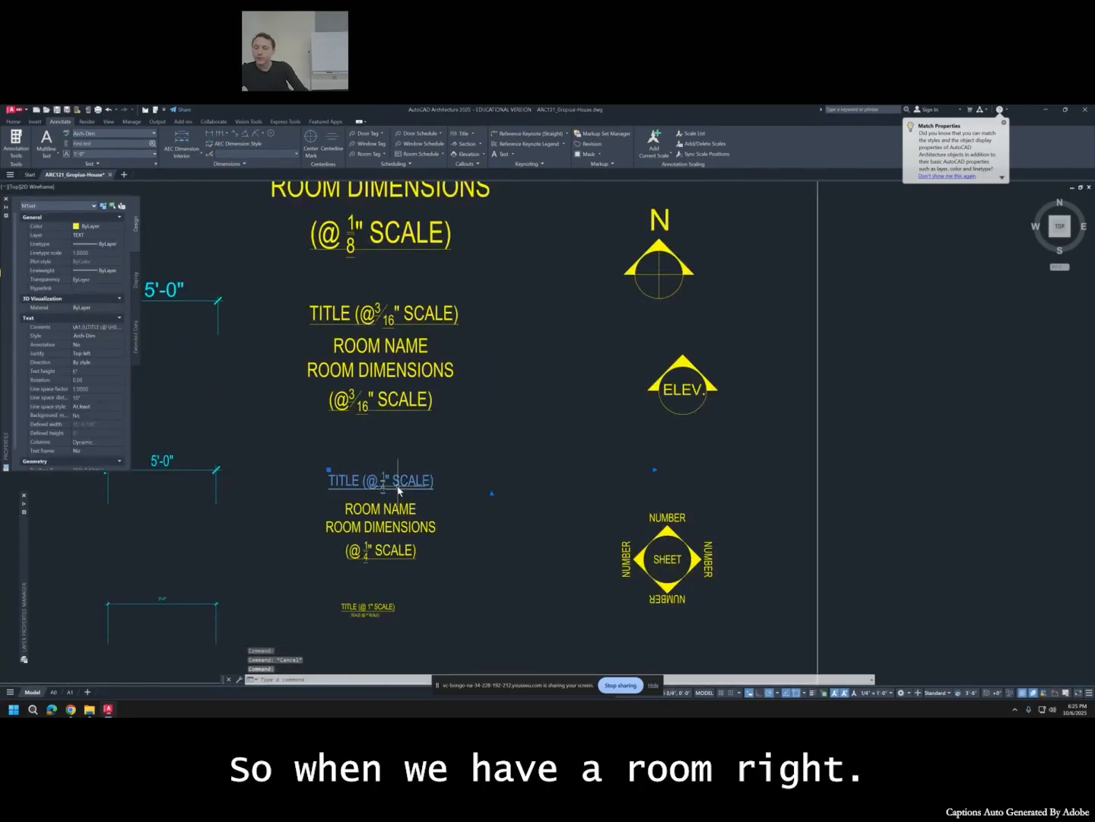
key(Escape)
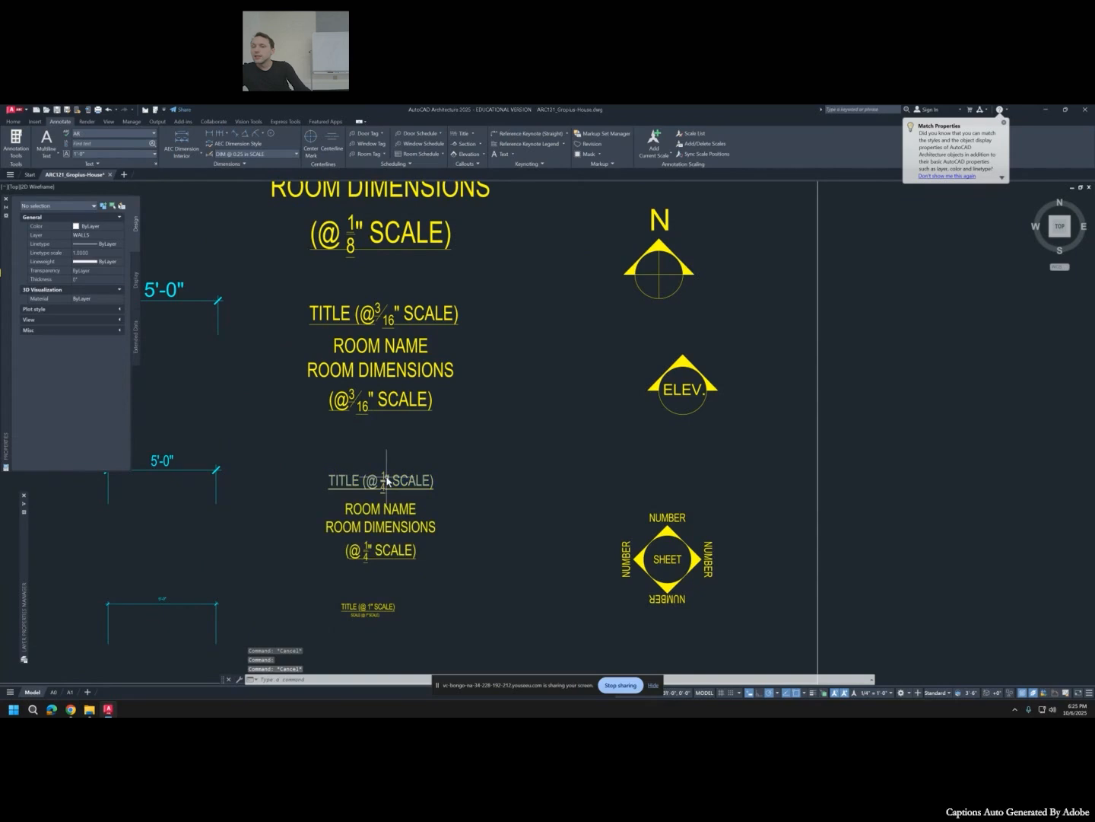
Copy the 1/4" scale room name and room dimensions text from the samples onto the first floor plan.
click(374, 522)
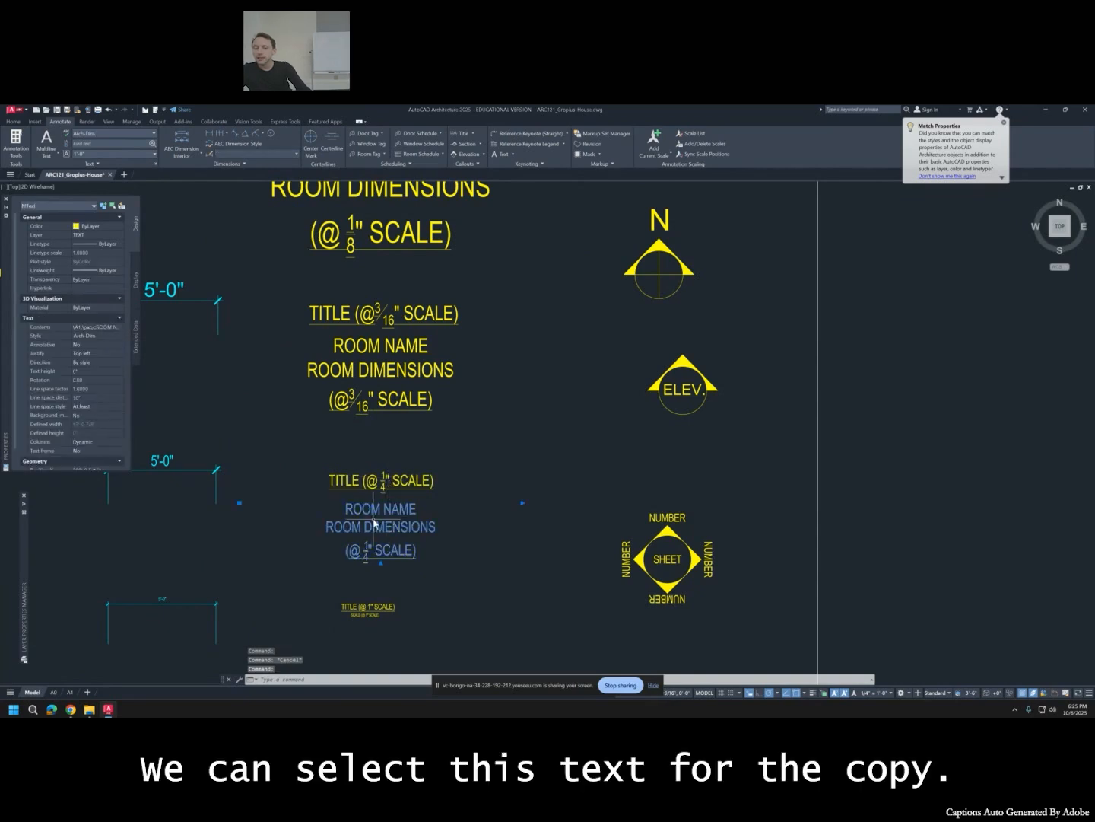
text(copy)
key(Return)
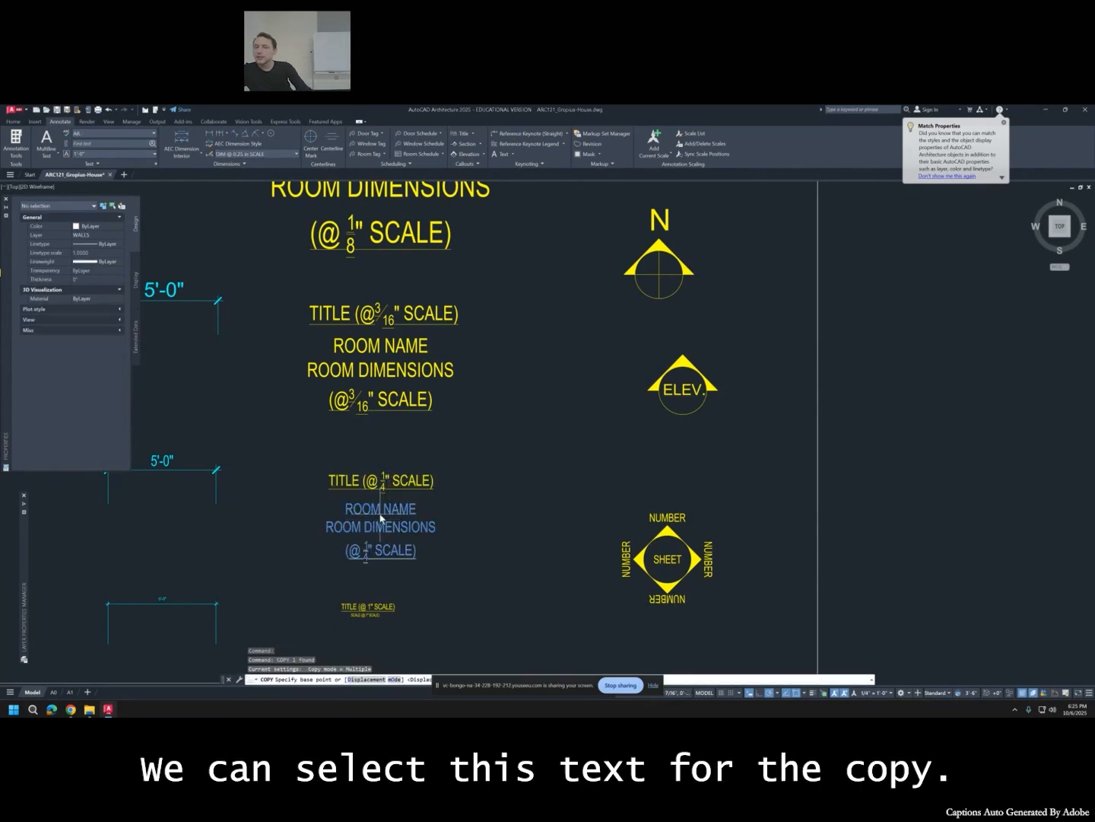
click(374, 522)
scroll(296, 474, down, 5)
scroll(296, 474, down, 2)
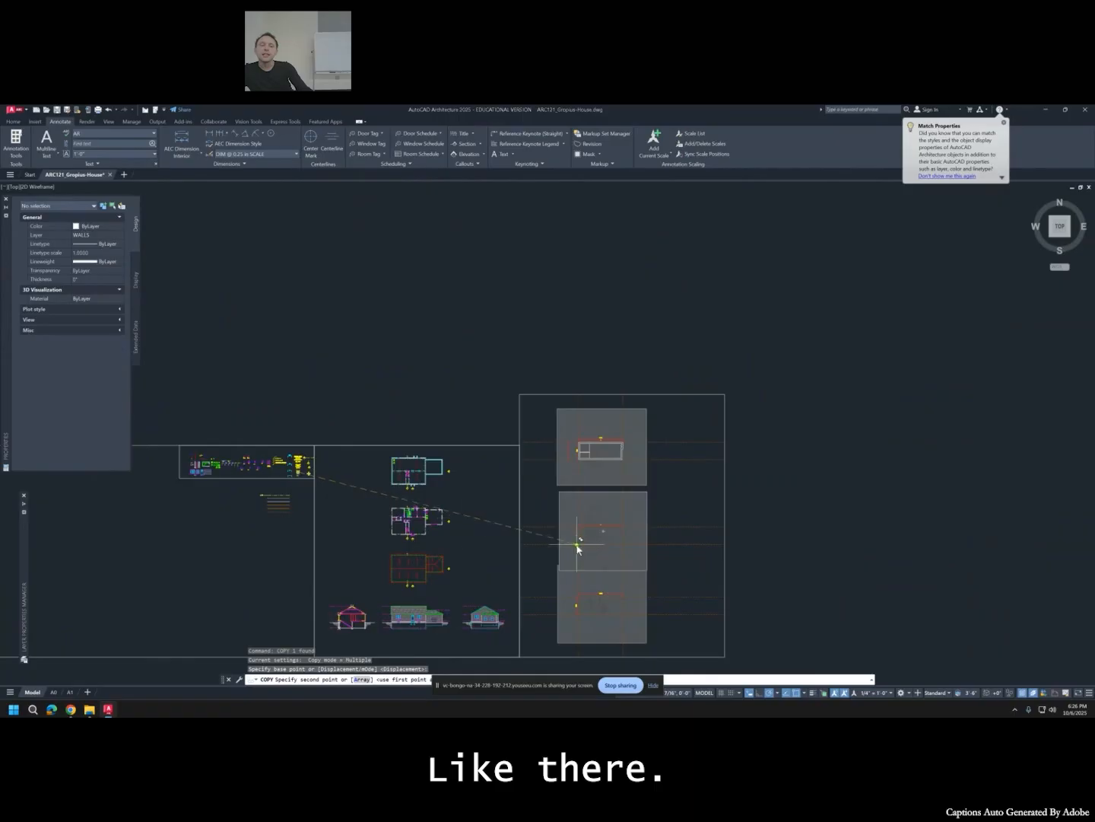
scroll(601, 535, up, 6)
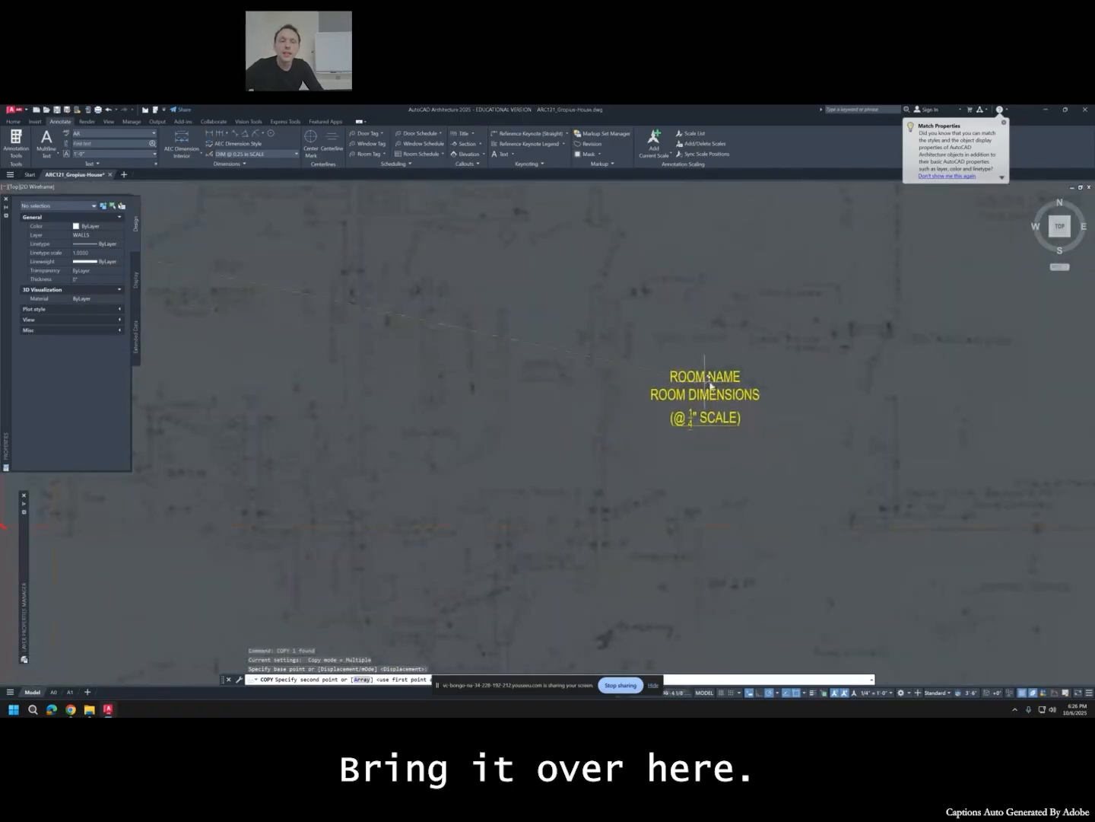
click(723, 380)
key(Escape)
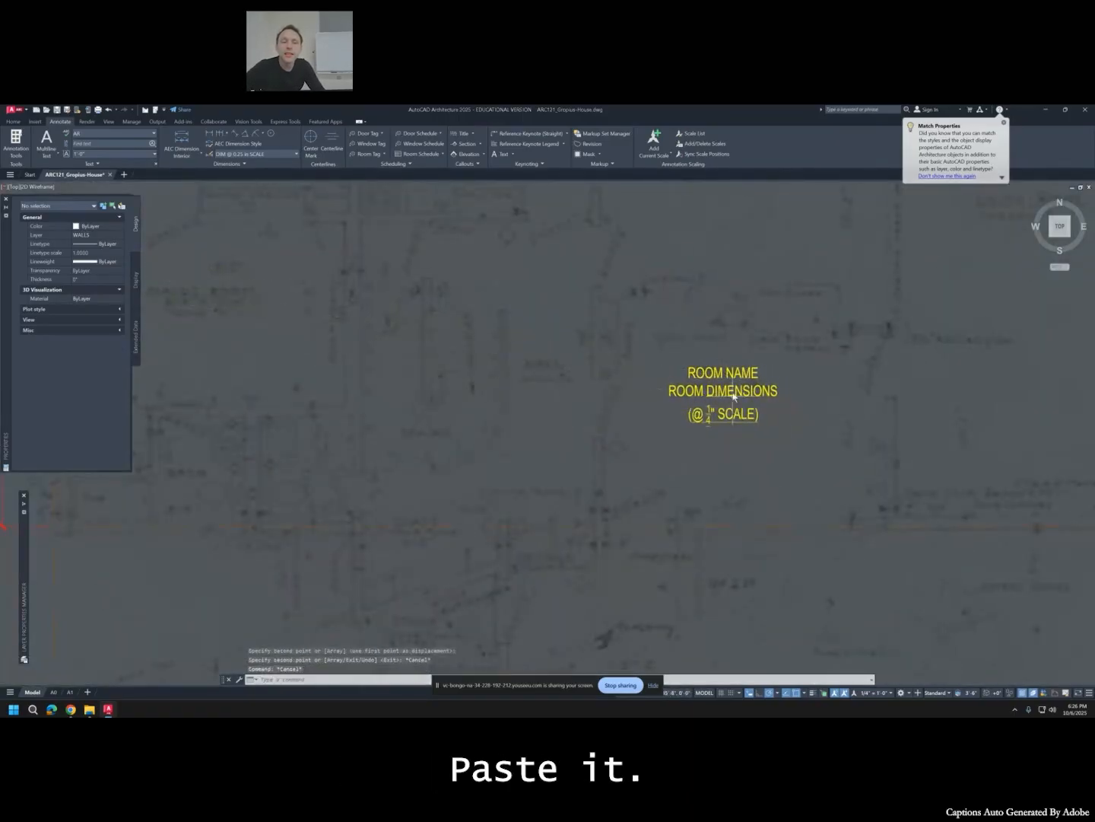
click(732, 380)
double_click(734, 380)
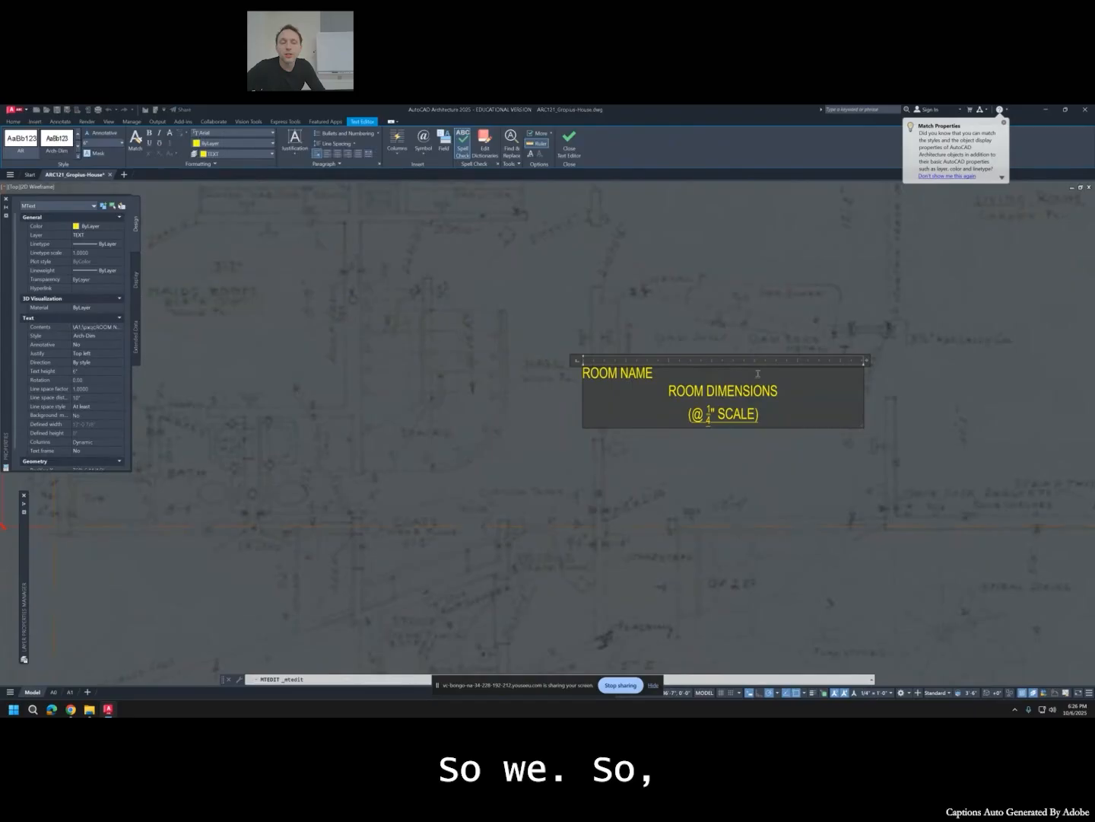
click(764, 443)
key(Escape)
key(Escape)
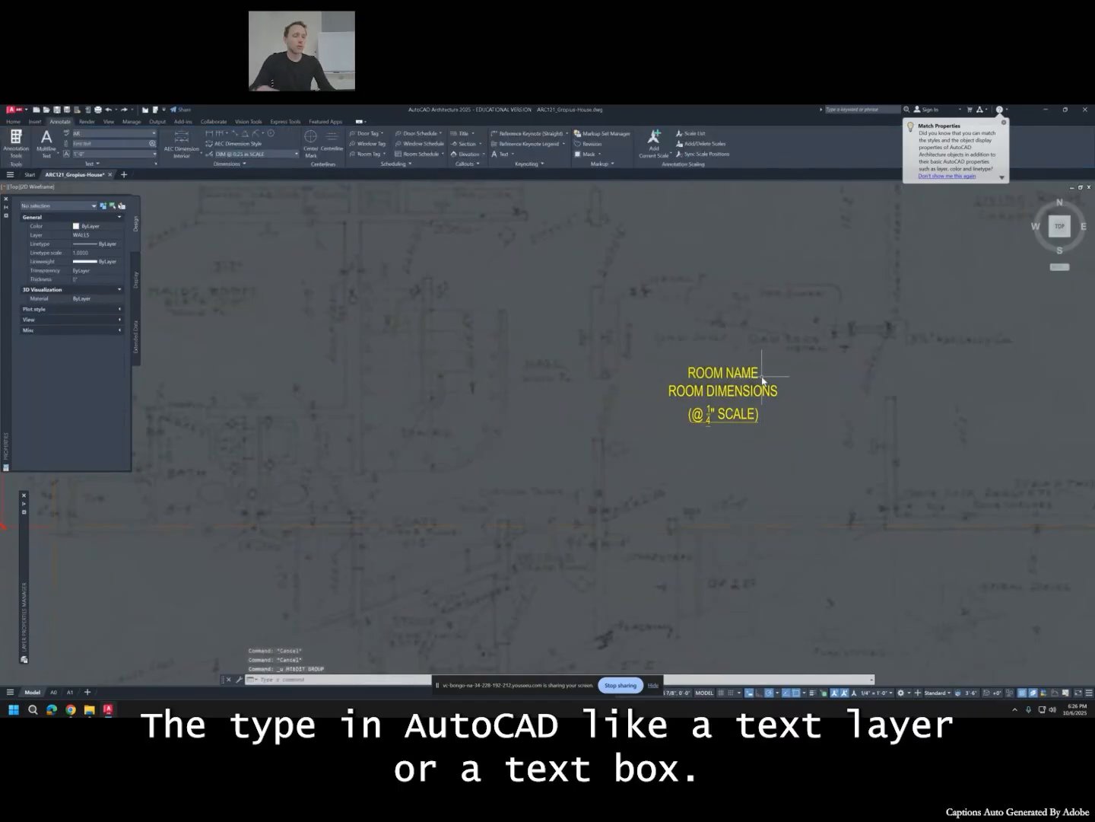
Replace the room name placeholder in the copied label on the first floor plan with STUDY.
click(761, 377)
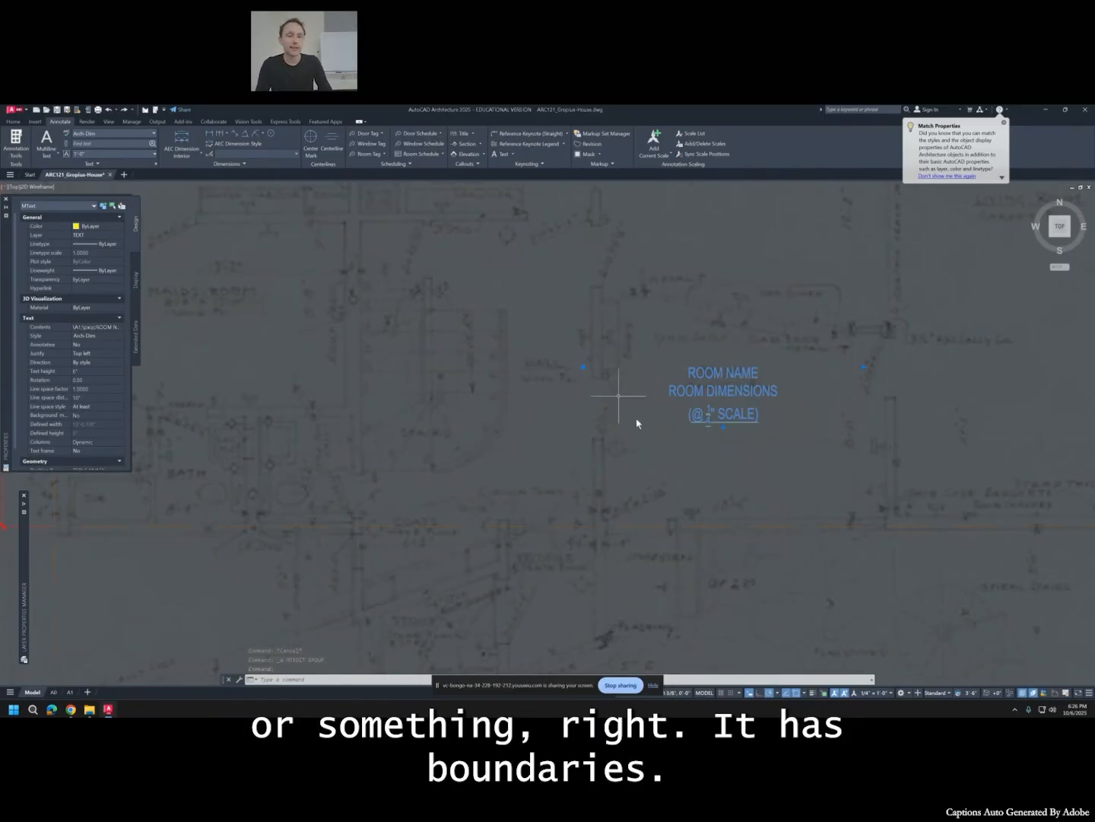
key(Escape)
click(740, 374)
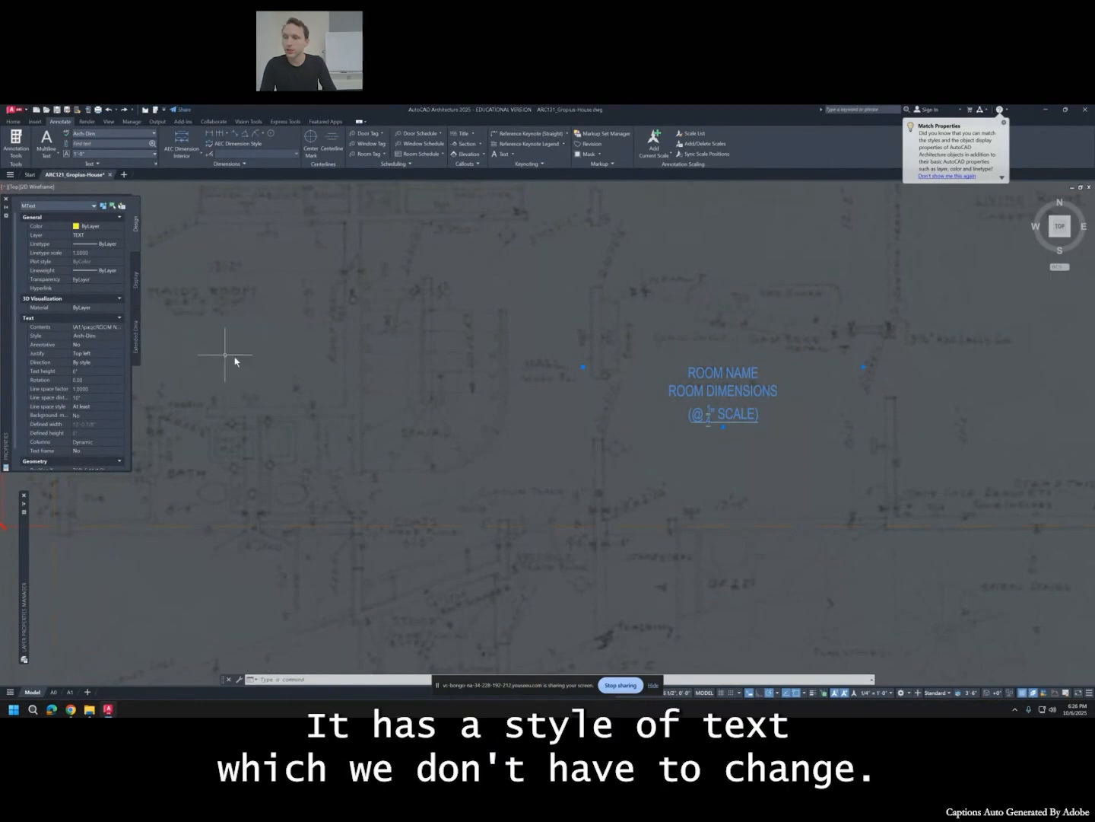
key(Escape)
click(717, 374)
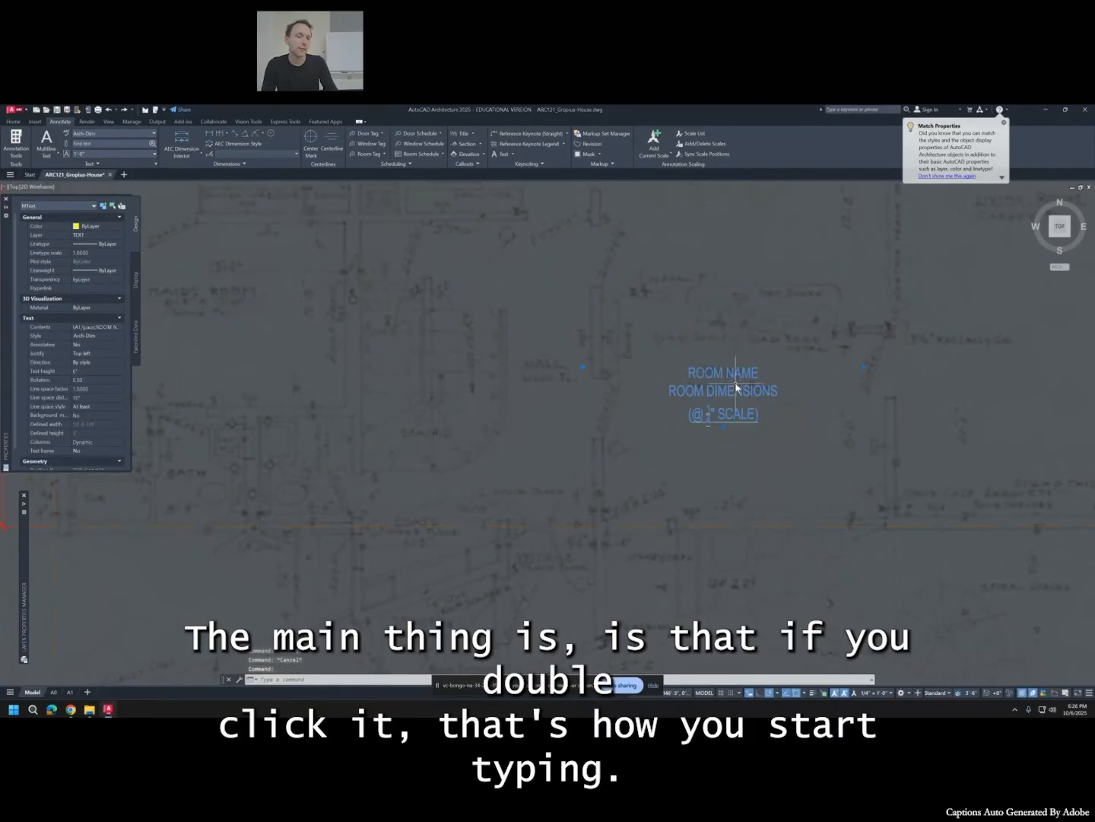
double_click(724, 374)
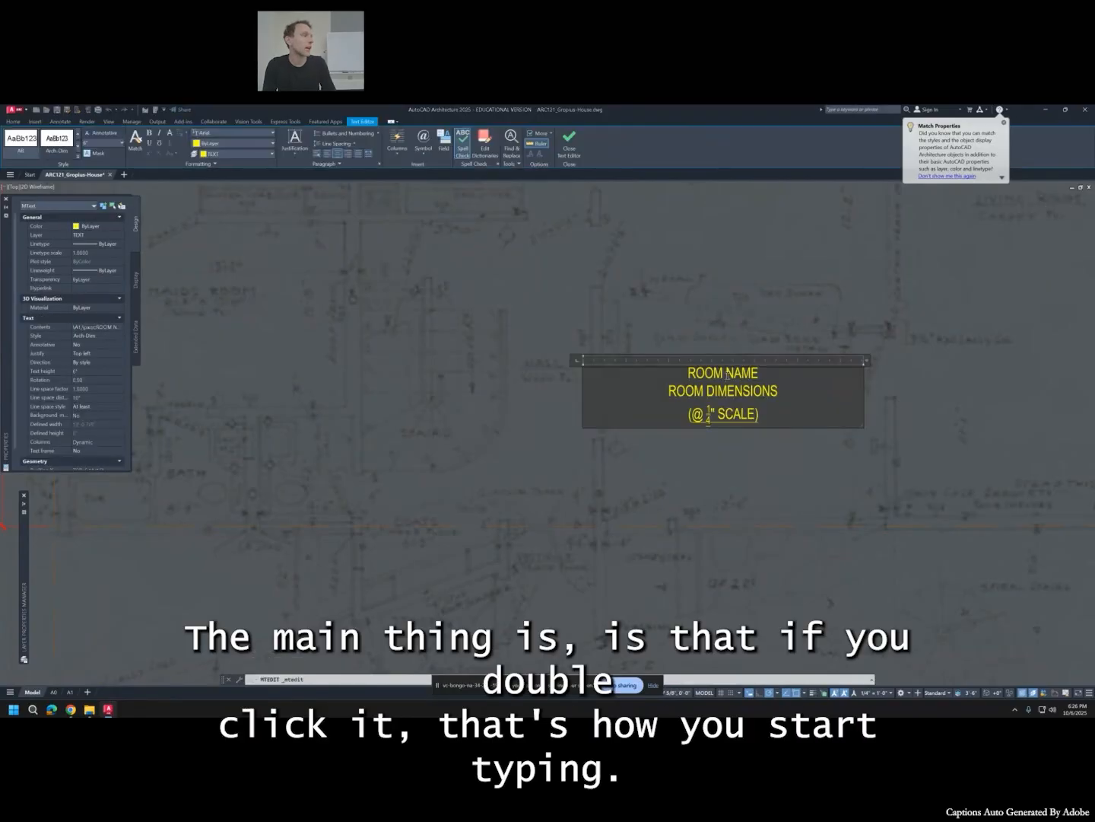
drag(759, 373, 689, 372)
text(STUDY)
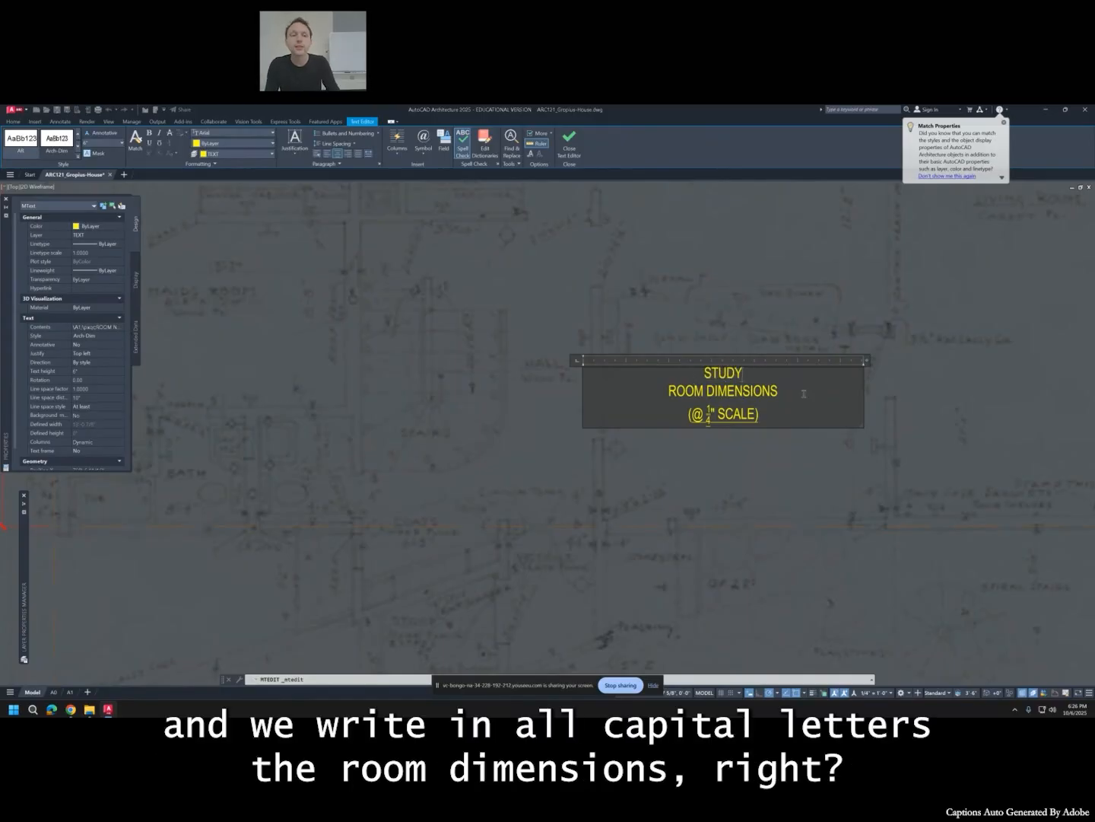
Replace the room dimensions placeholder in the STUDY label with 12'-8" x 12.
drag(790, 388, 665, 392)
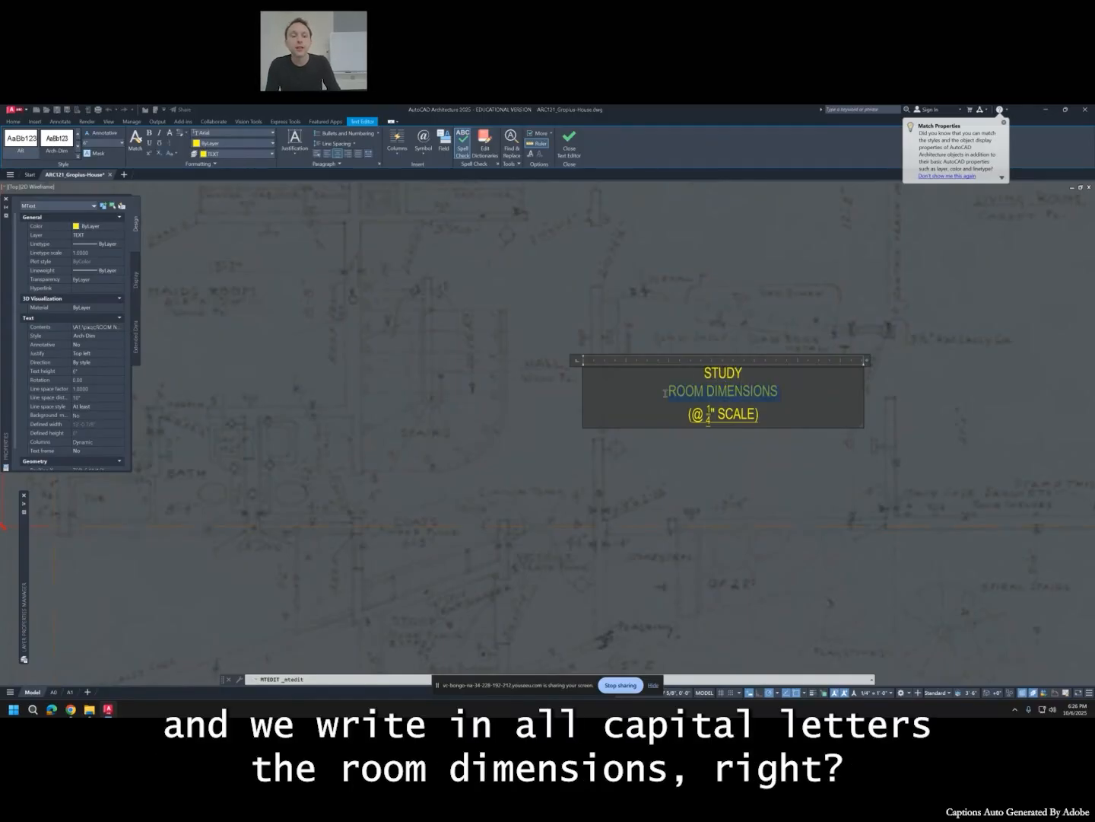
text(8(@1/4" SCALE)
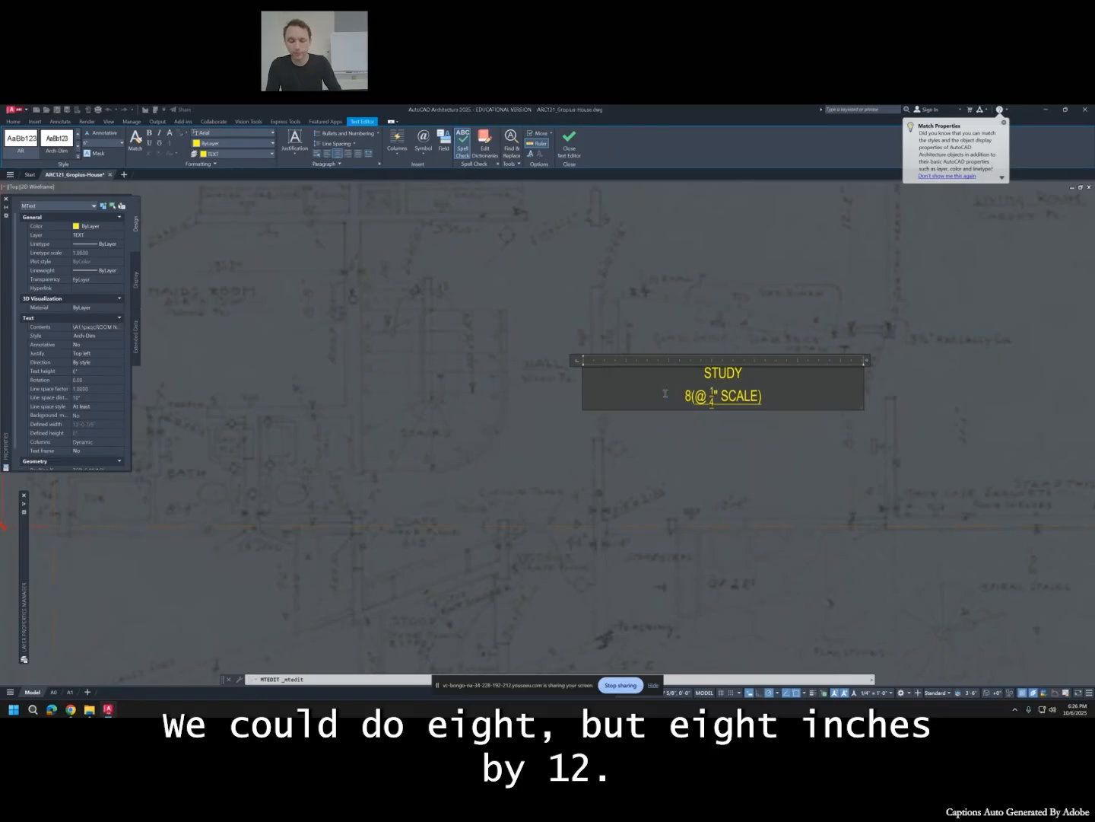
text('-8)
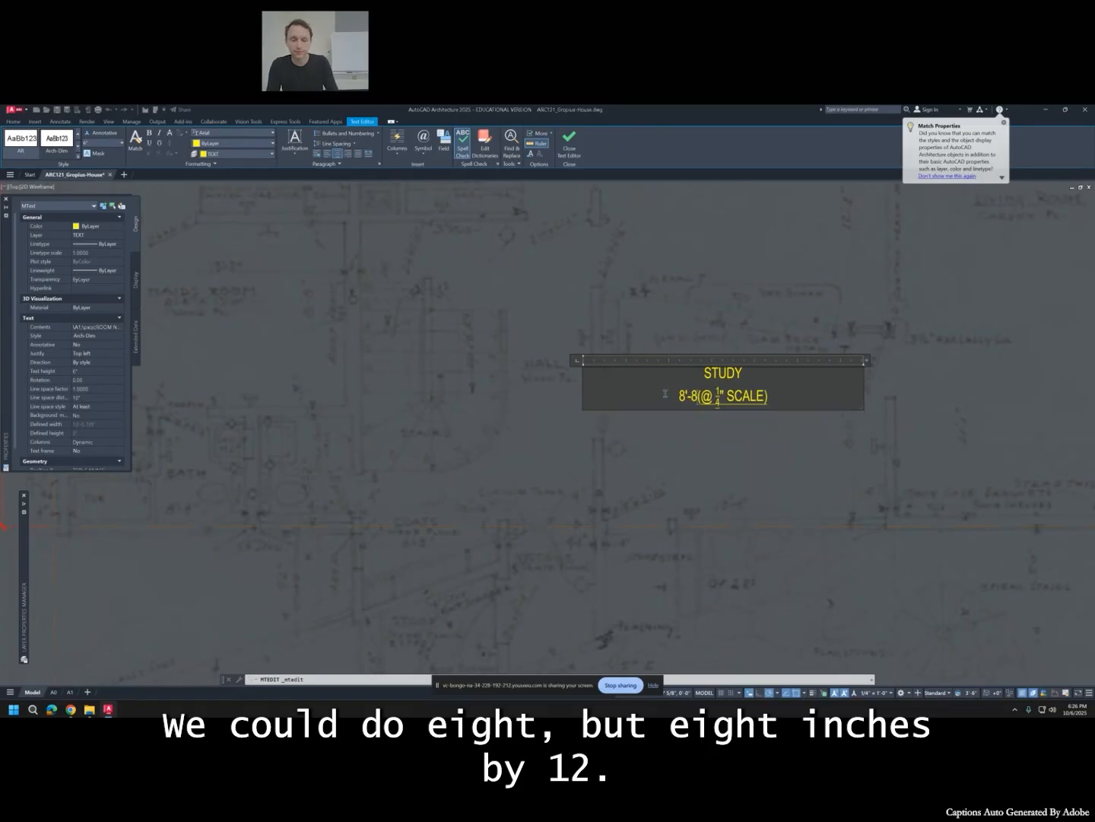
text(" x )
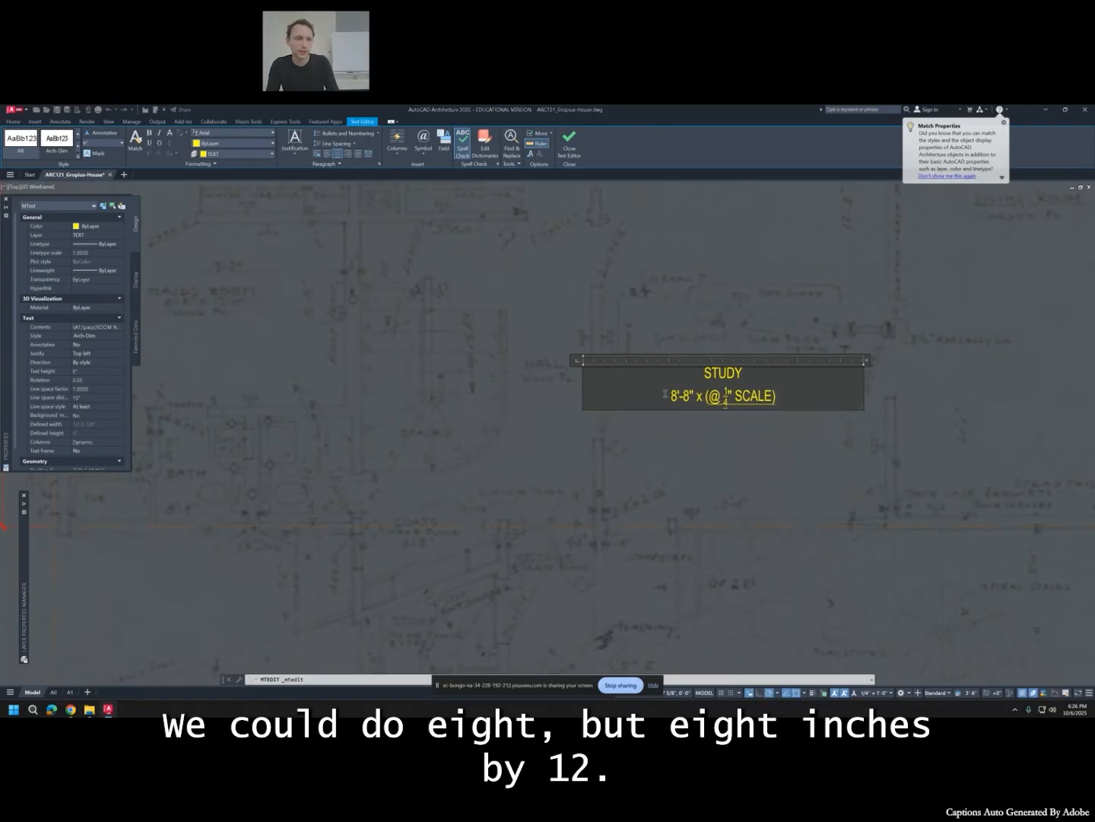
text(12)
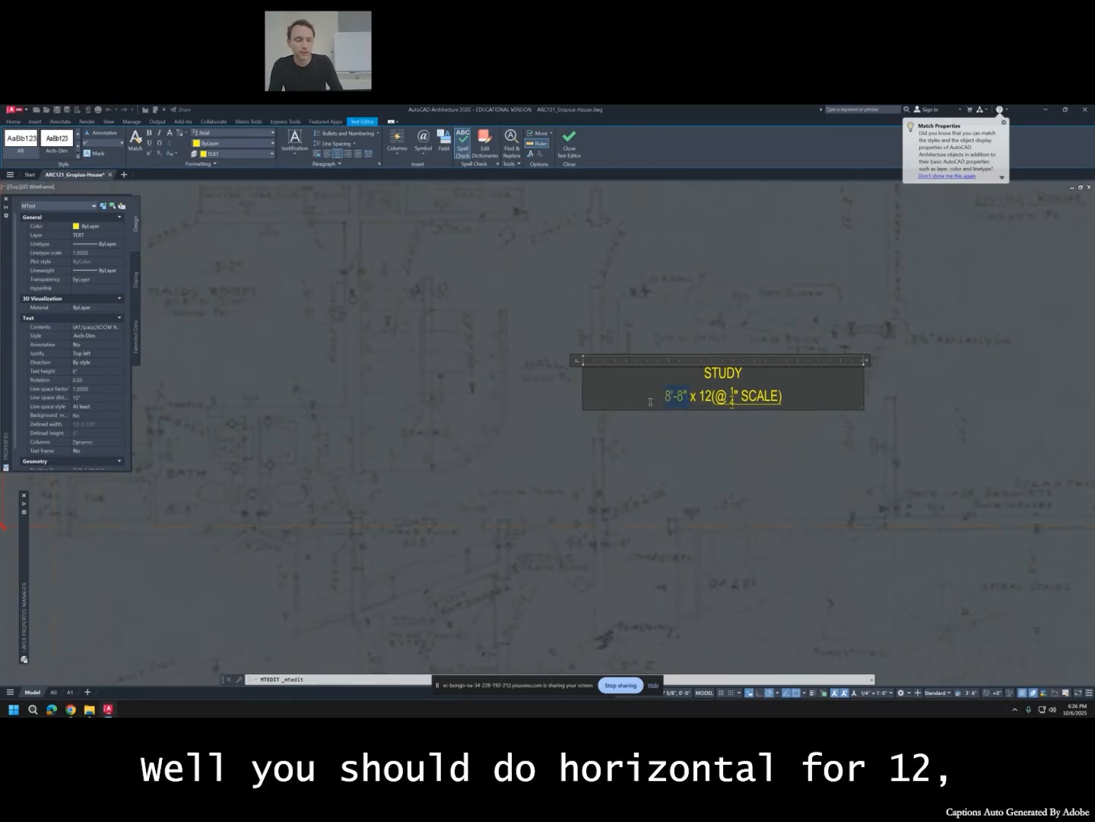
text(12'-8")
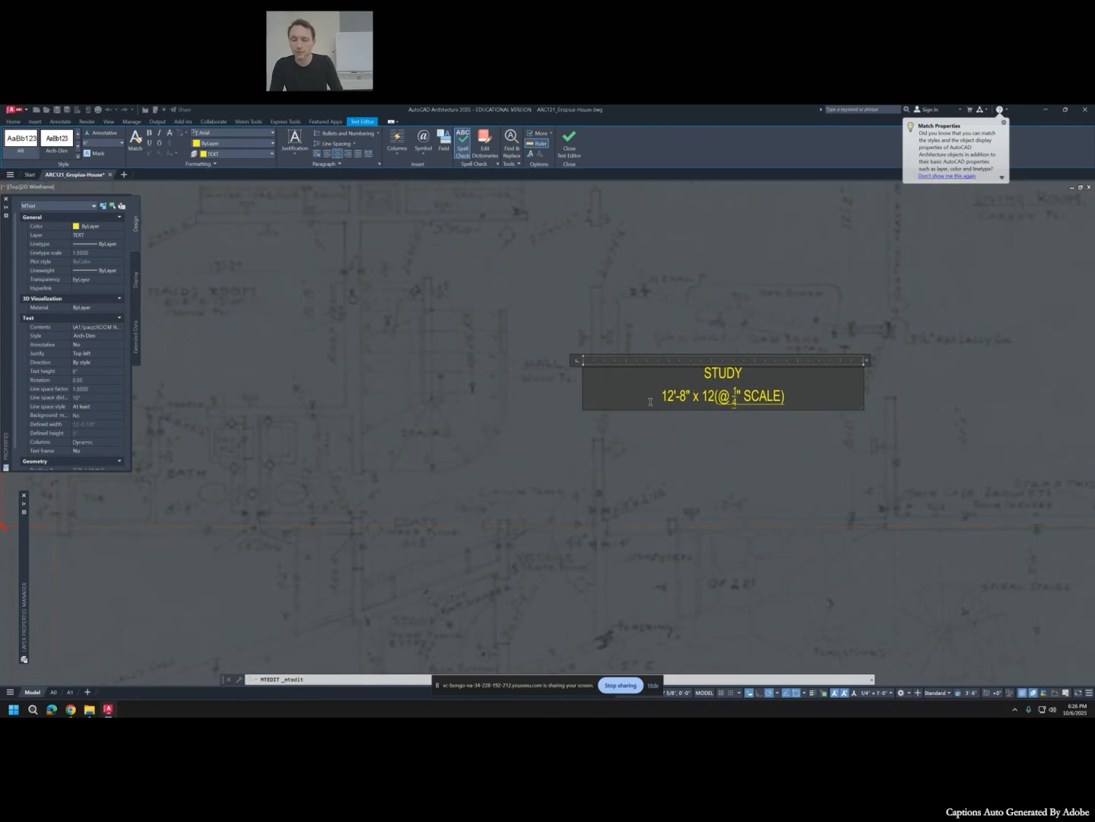
Set the second dimension in the STUDY label to 8'-11" and put the scale note back on its own line.
key(BackSpace)
key(BackSpace)
key(BackSpace)
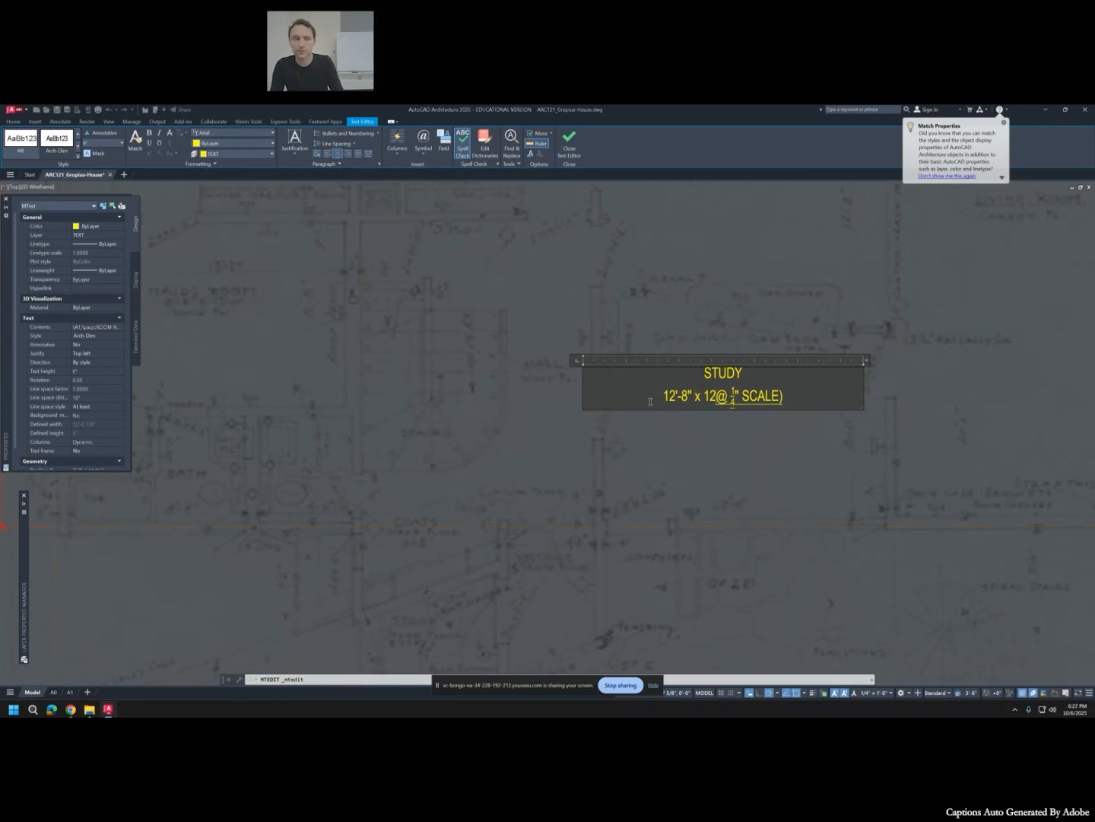
text(8'-)
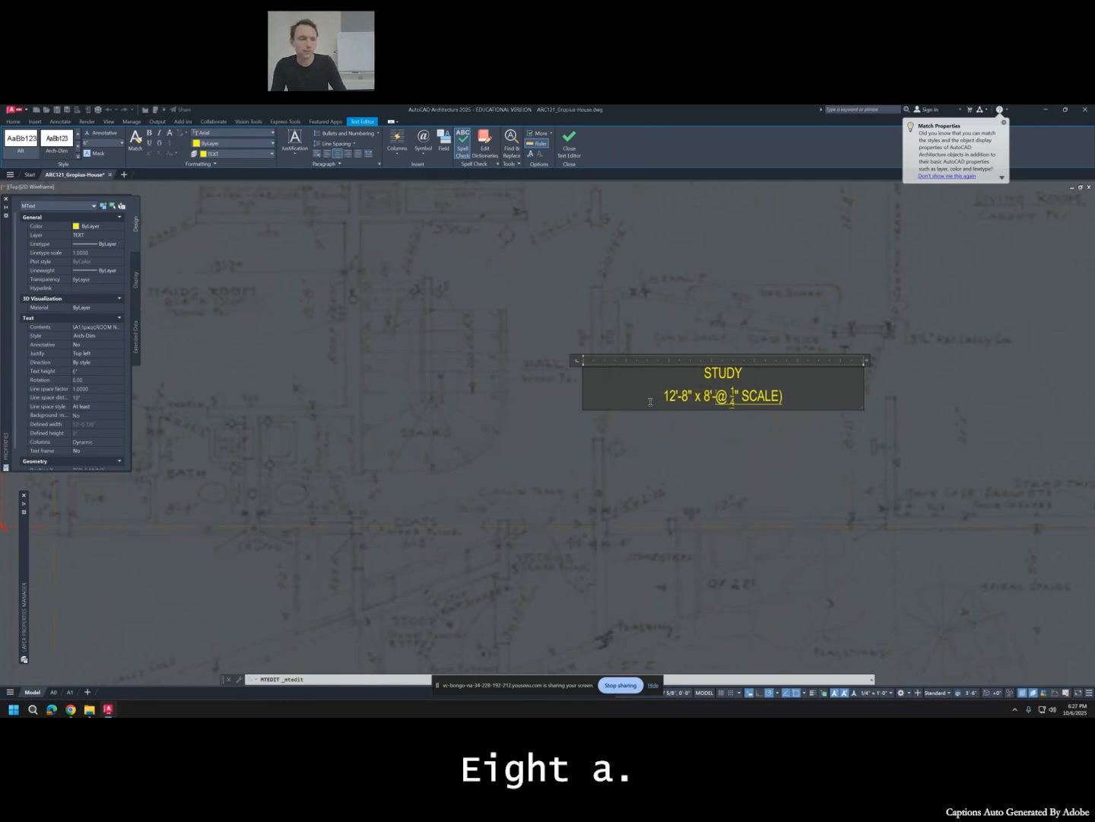
key(BackSpace)
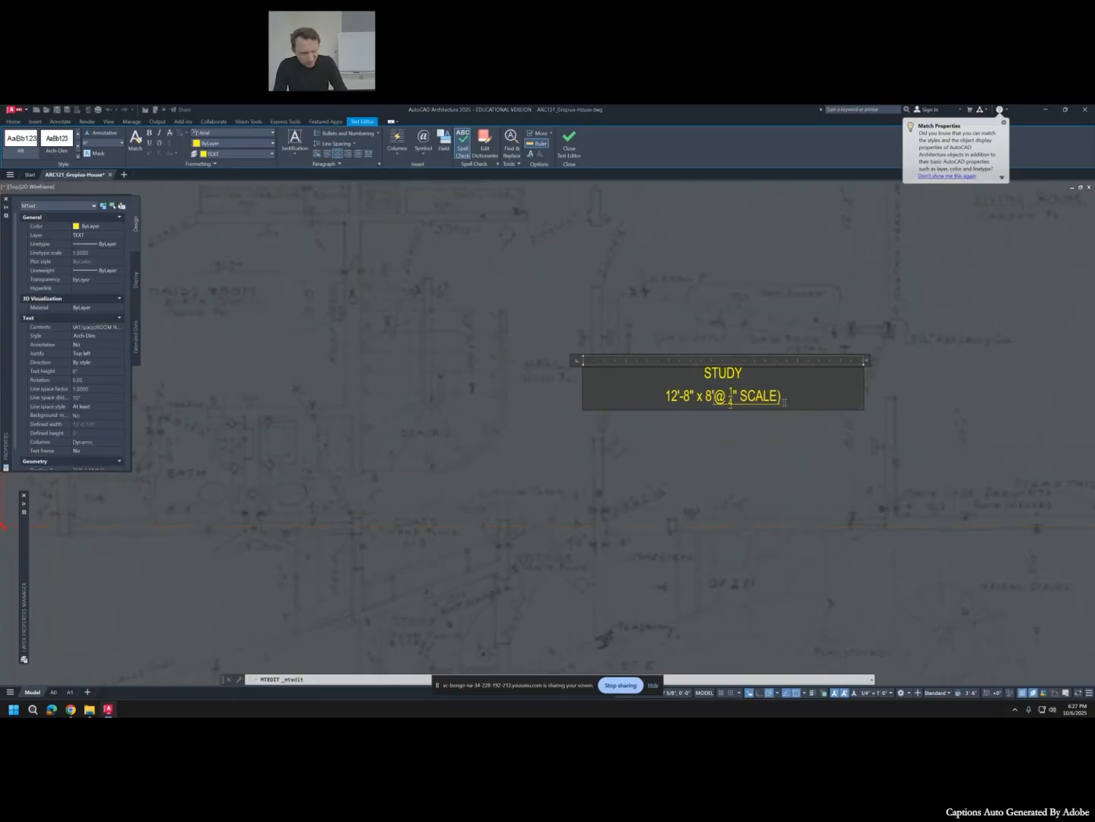
text(-11")
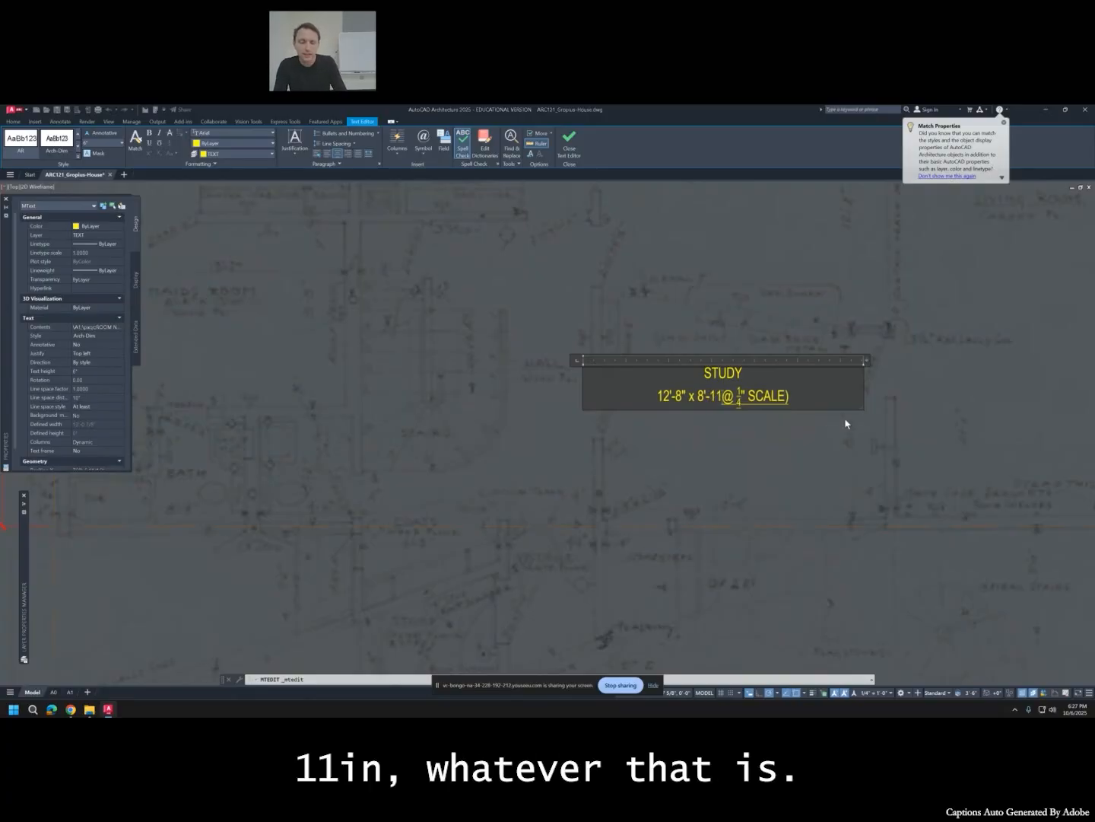
key(Return)
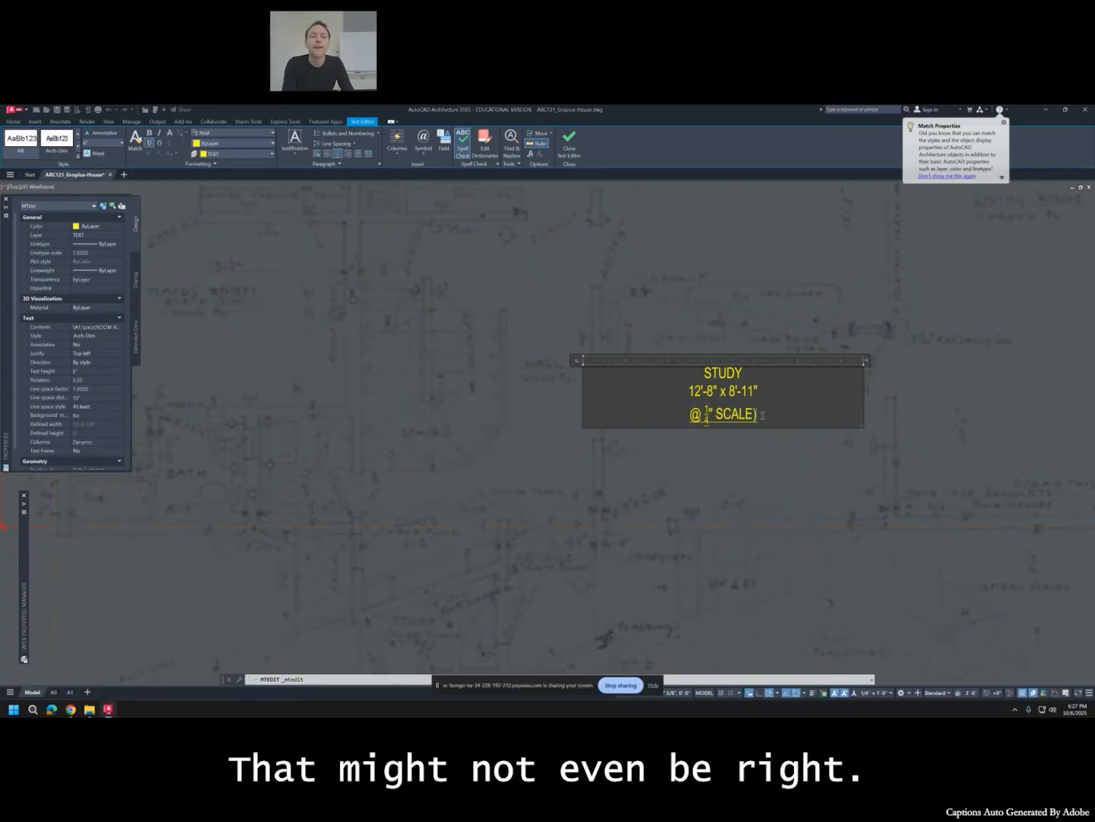
Delete the 1/4" scale note from the STUDY label and finish editing the text.
triple_click(763, 416)
key(Delete)
key(Escape)
key(Escape)
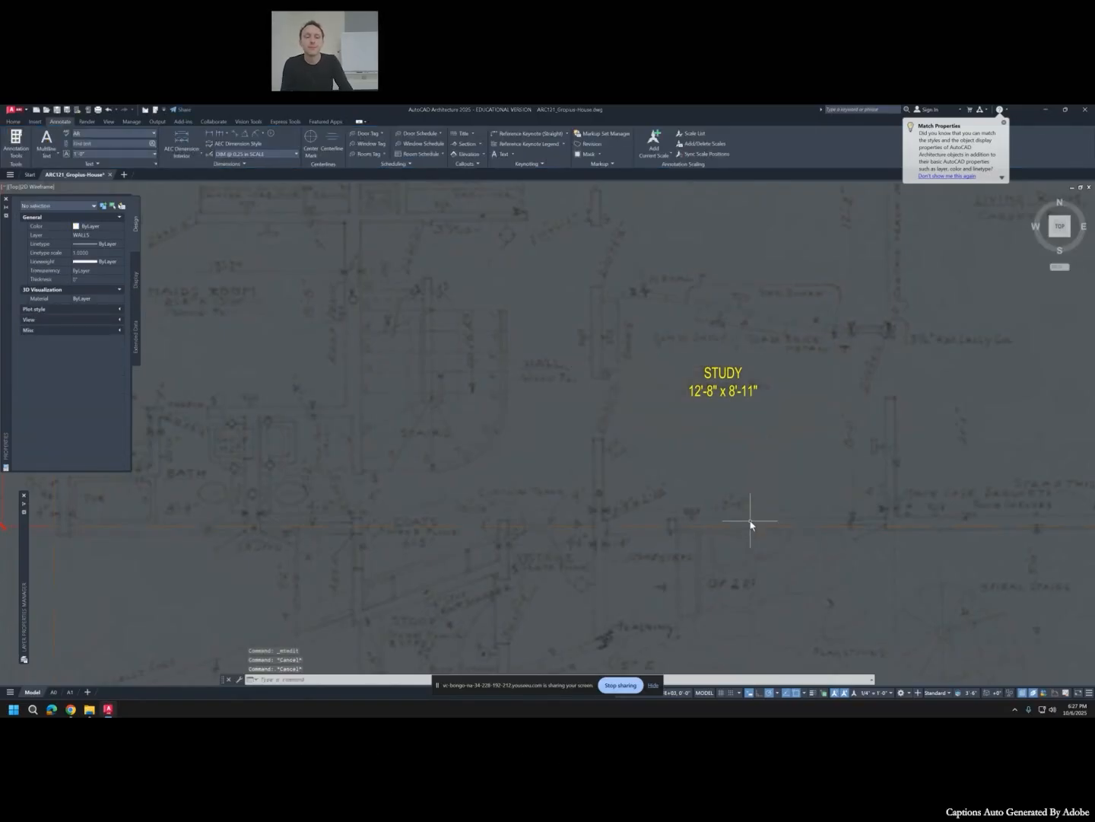
Correct the first dimension in the STUDY label to 13'-4".
double_click(723, 392)
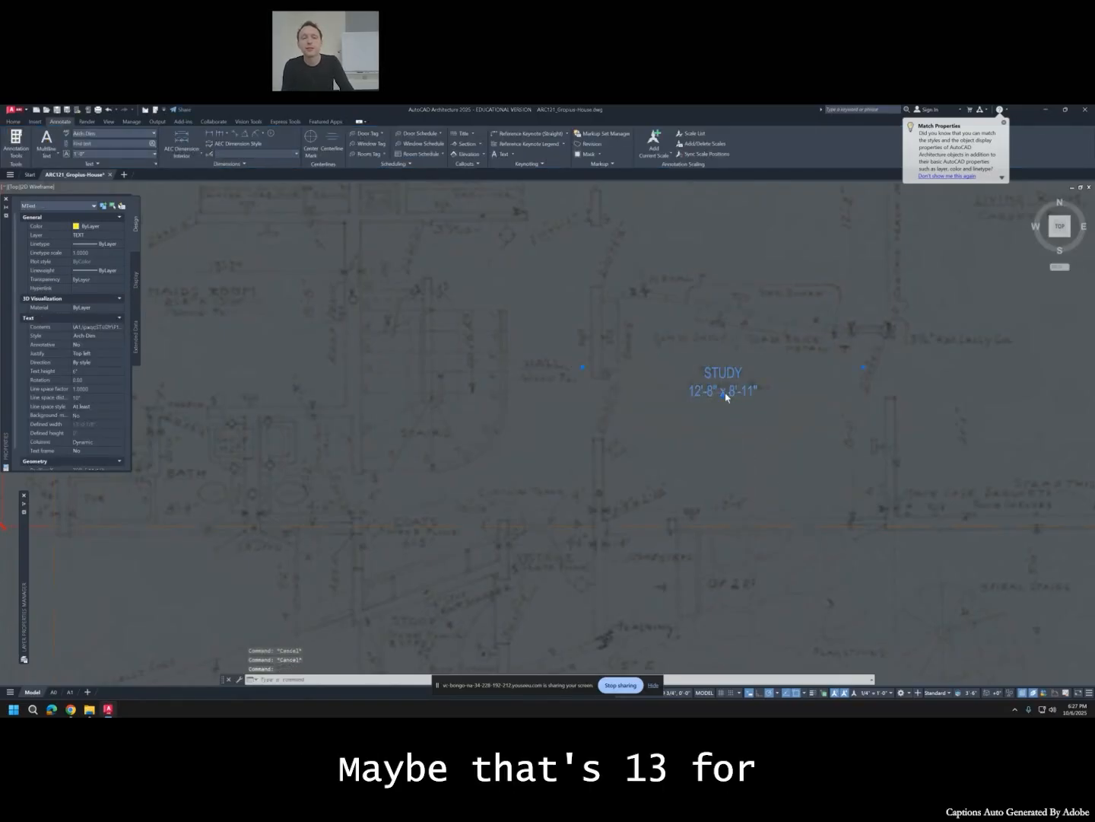
click(699, 391)
key(BackSpace)
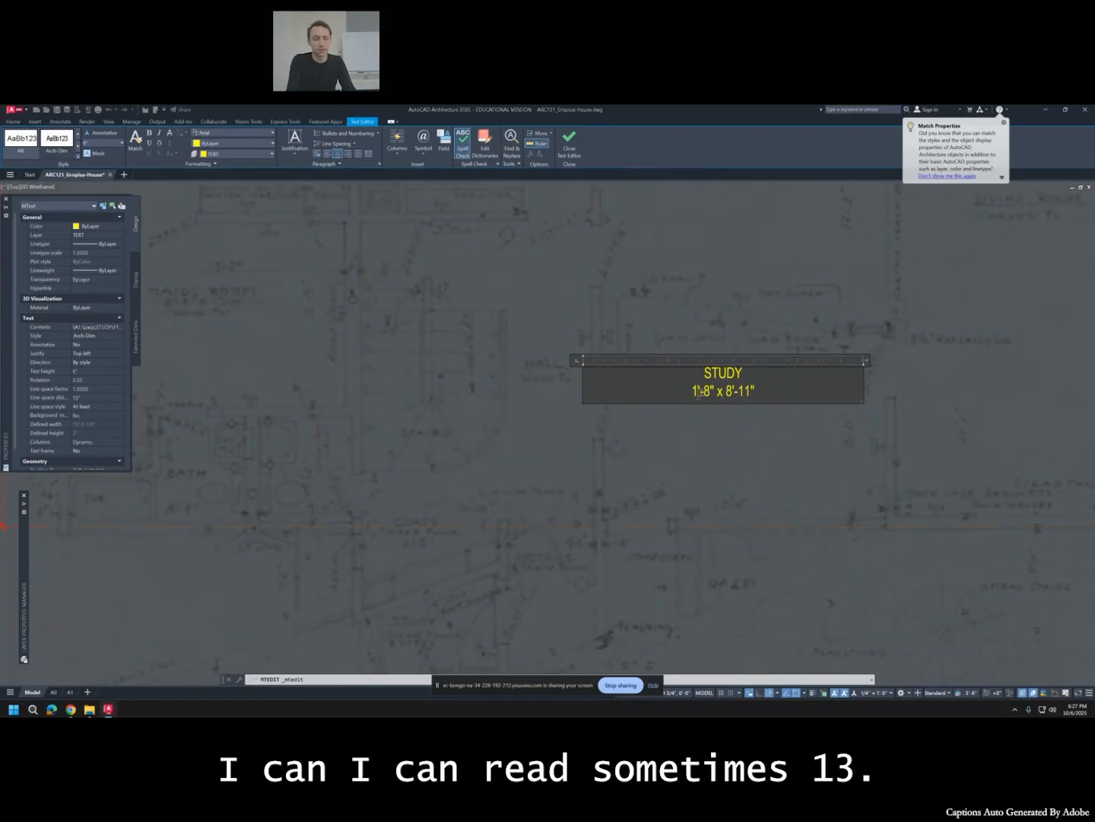
text(3)
click(710, 392)
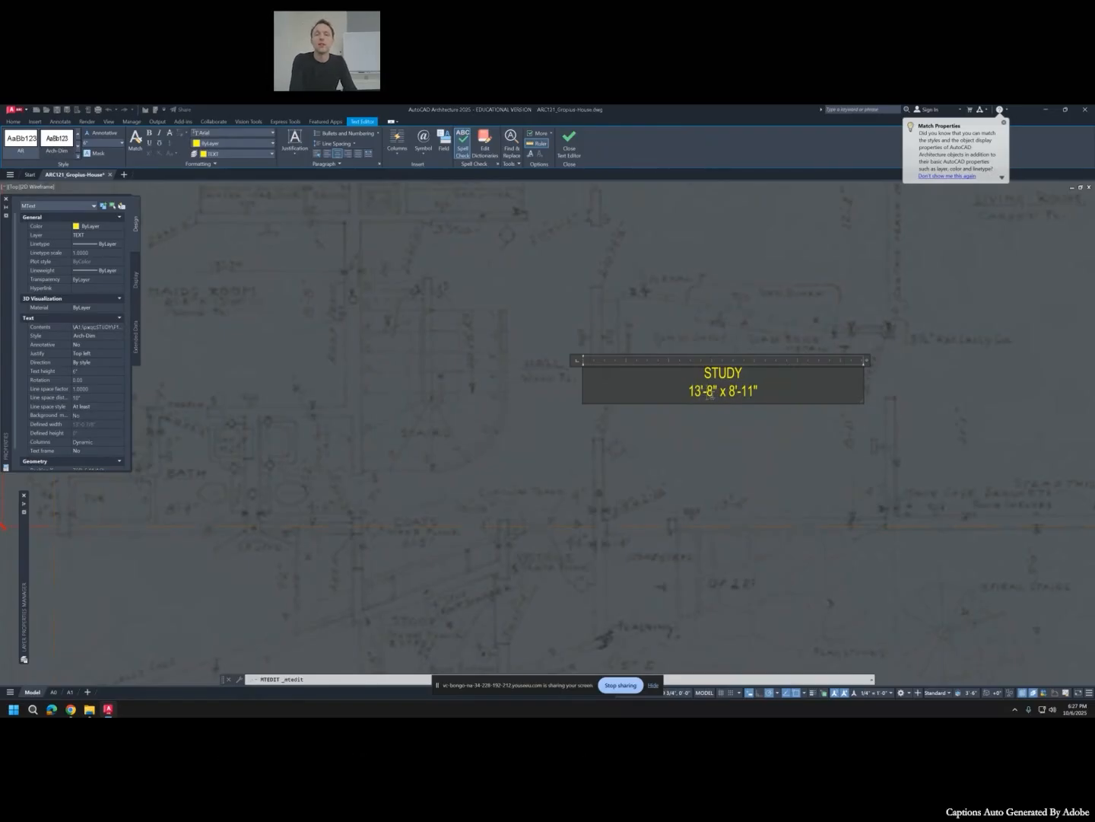
text(4)
key(Left)
key(BackSpace)
click(728, 429)
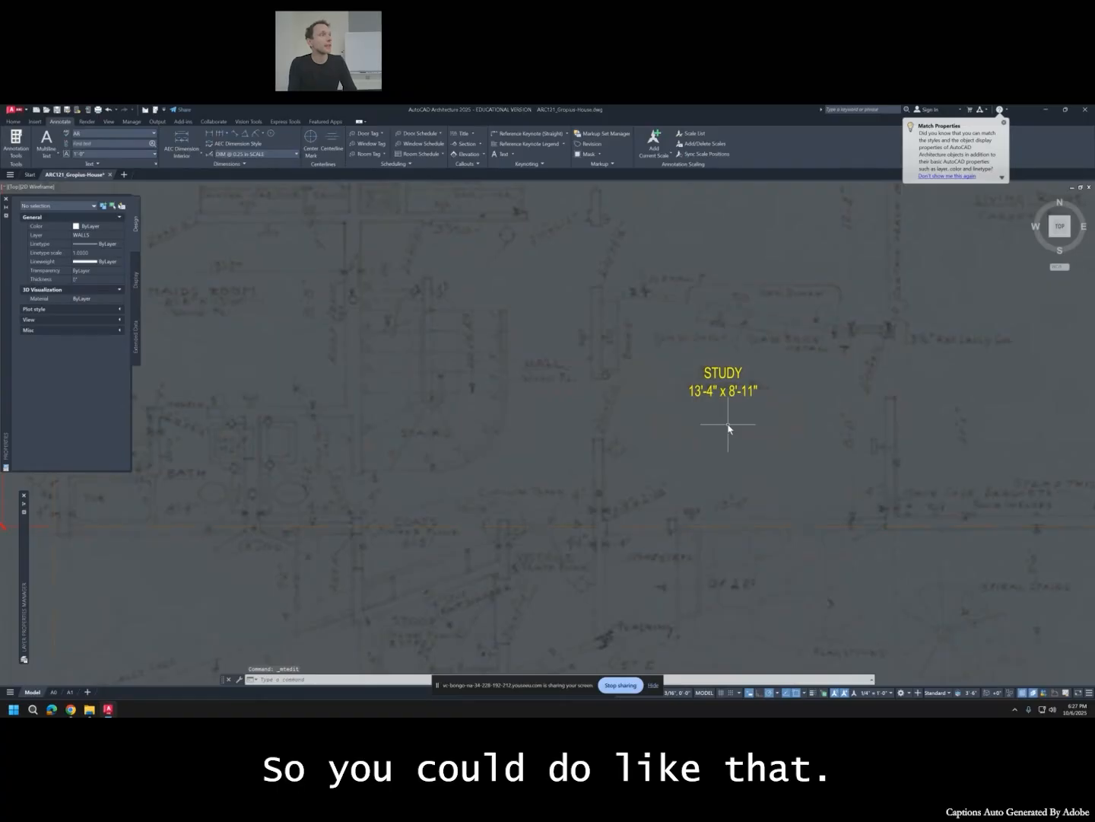
Make the room name STUDY bold in the label.
click(699, 391)
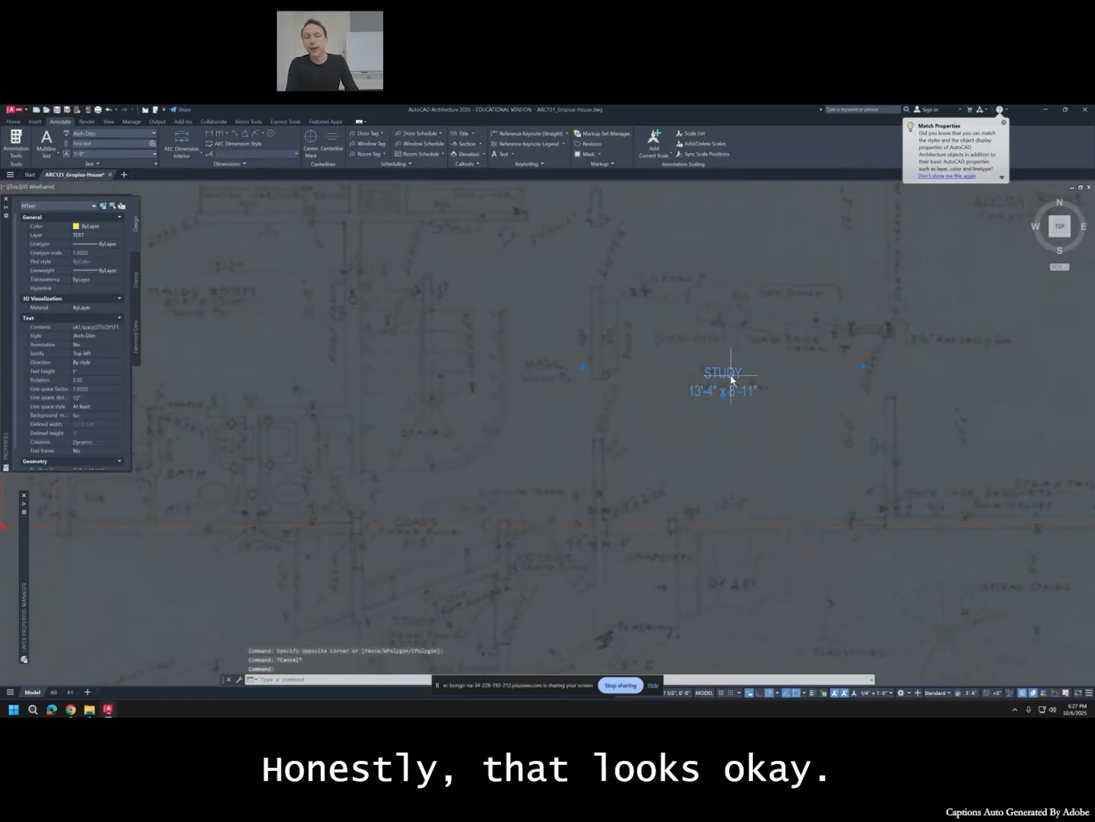
double_click(700, 373)
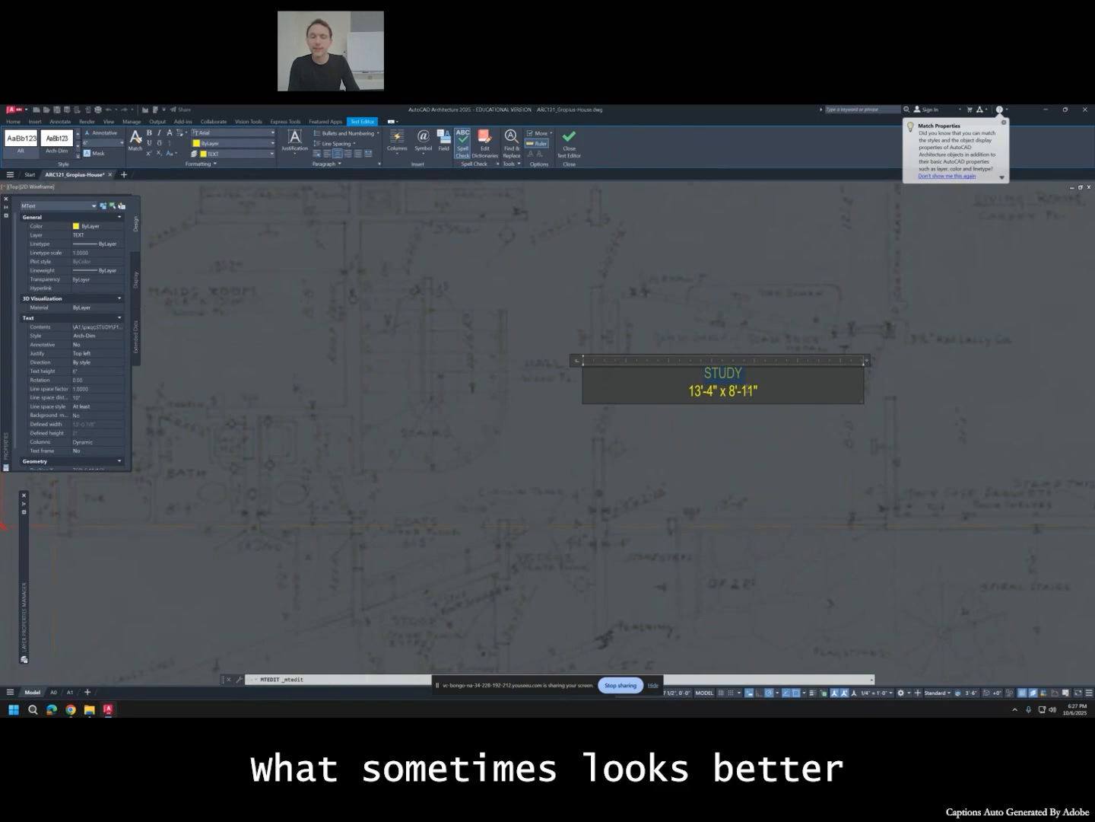
click(754, 423)
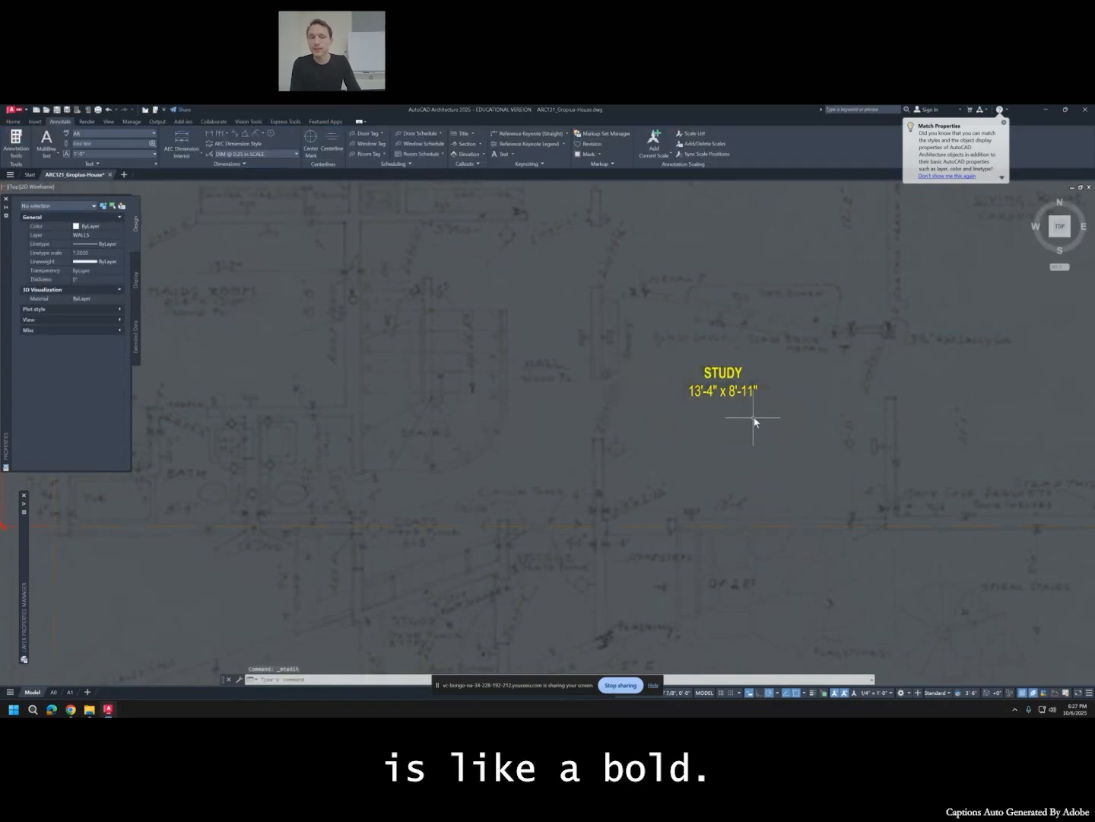
Underline the room name STUDY and add an empty line below the dimensions in the label.
click(739, 382)
double_click(739, 382)
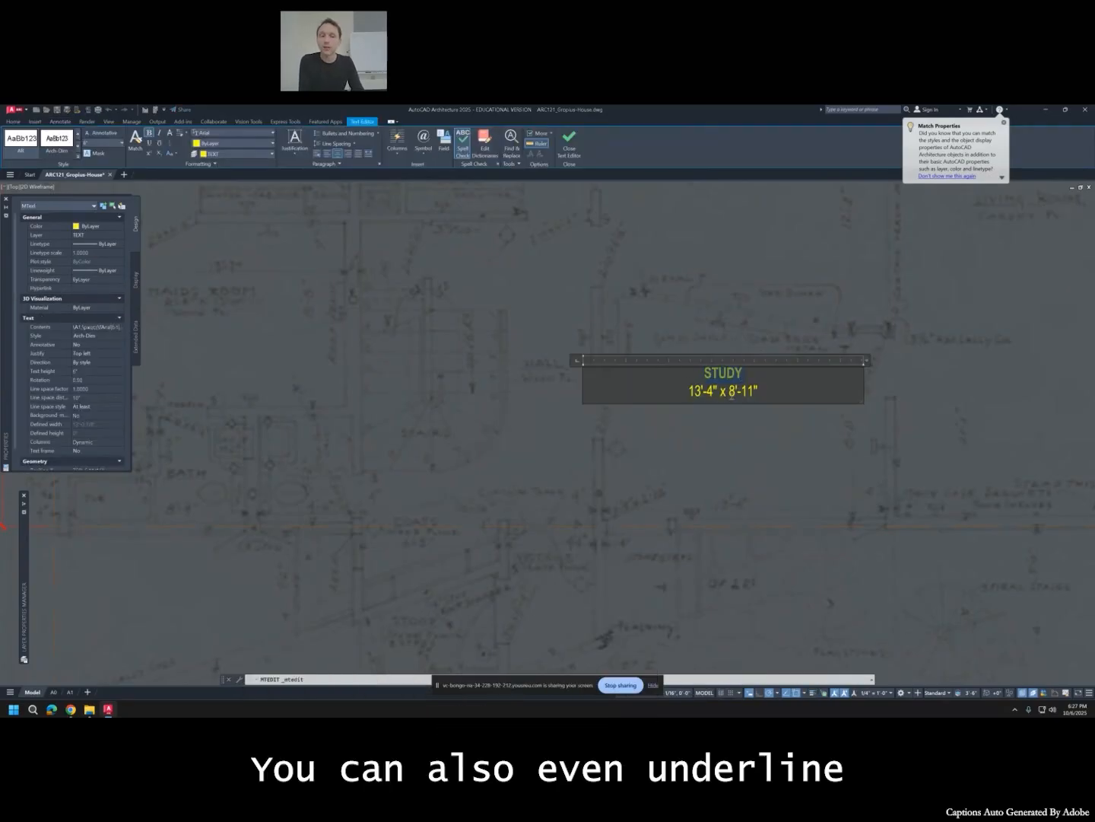
click(745, 418)
click(746, 393)
double_click(745, 393)
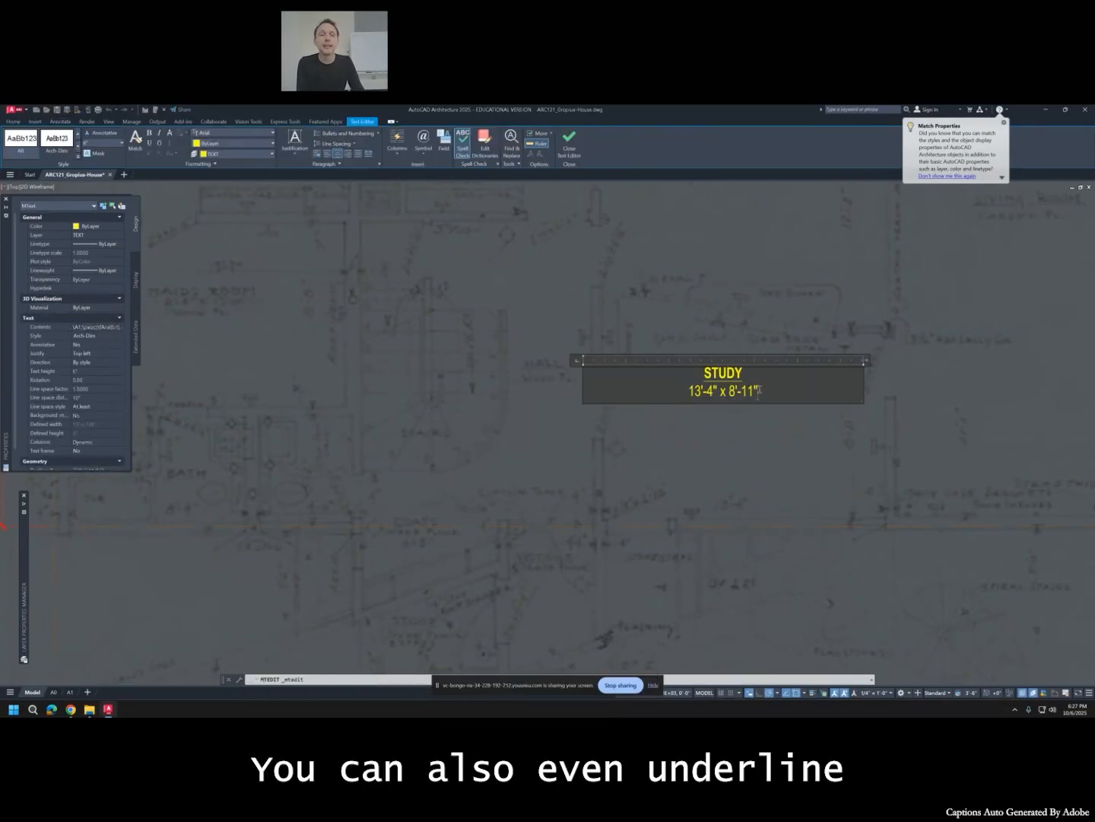
key(Return)
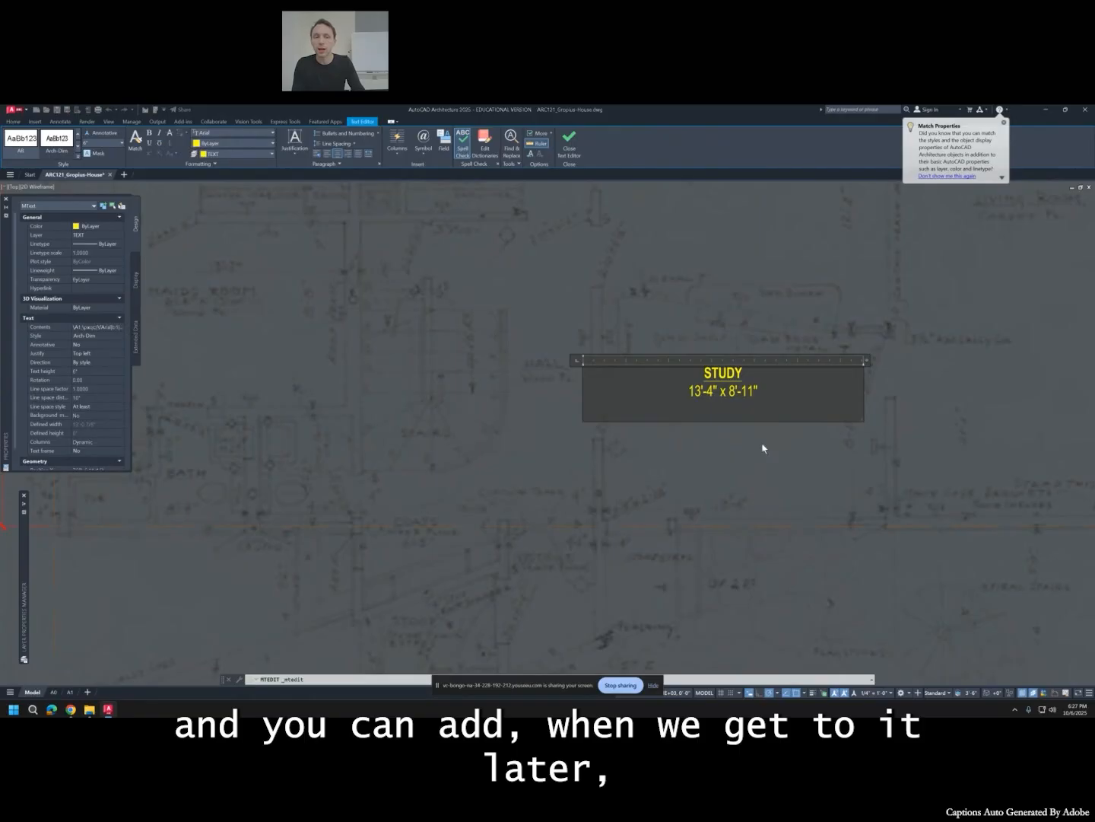
key(Escape)
key(Escape)
Draw a vertical polyline along the study's west wall and a horizontal polyline across its north wall on the traced plan.
text(pline)
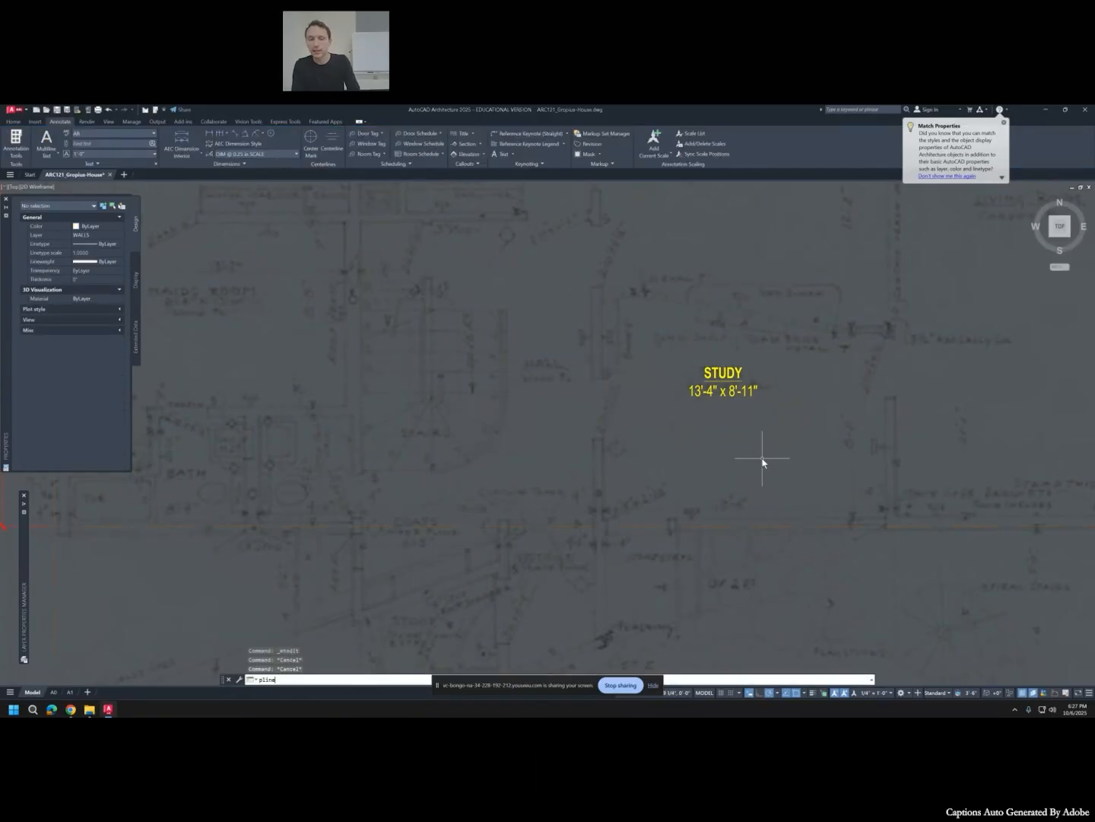
key(Return)
click(605, 520)
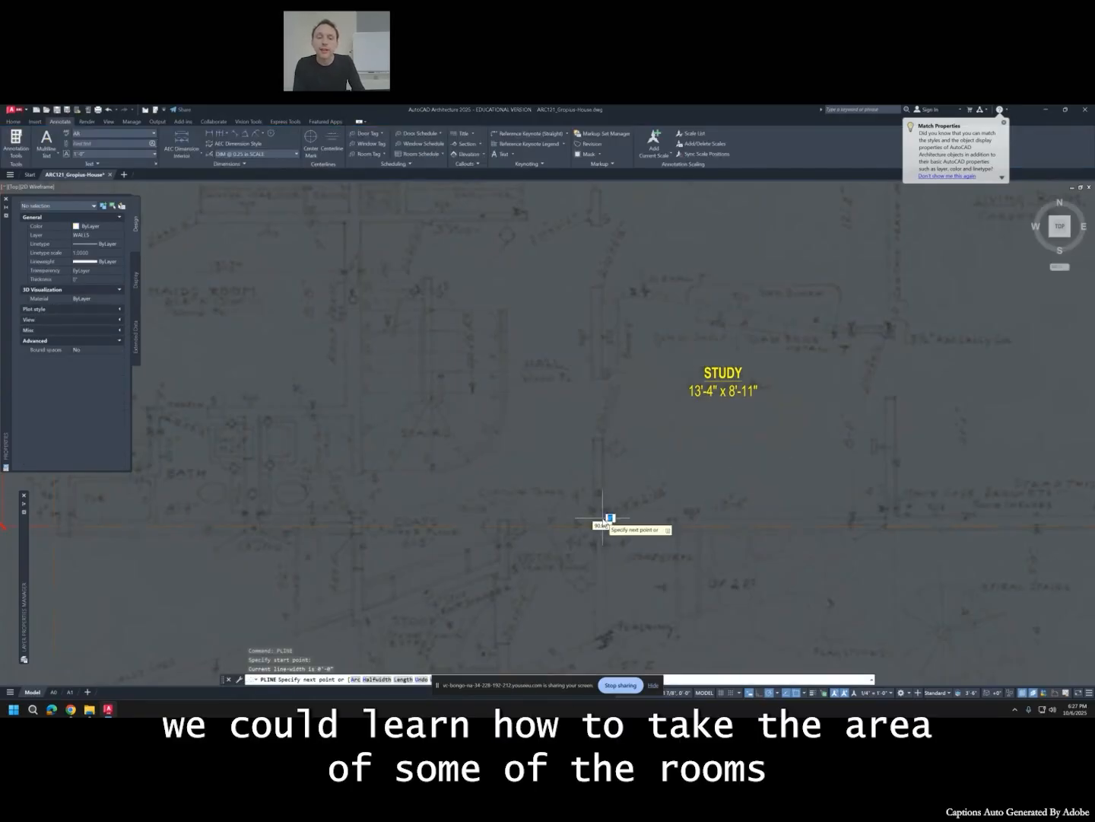
click(602, 303)
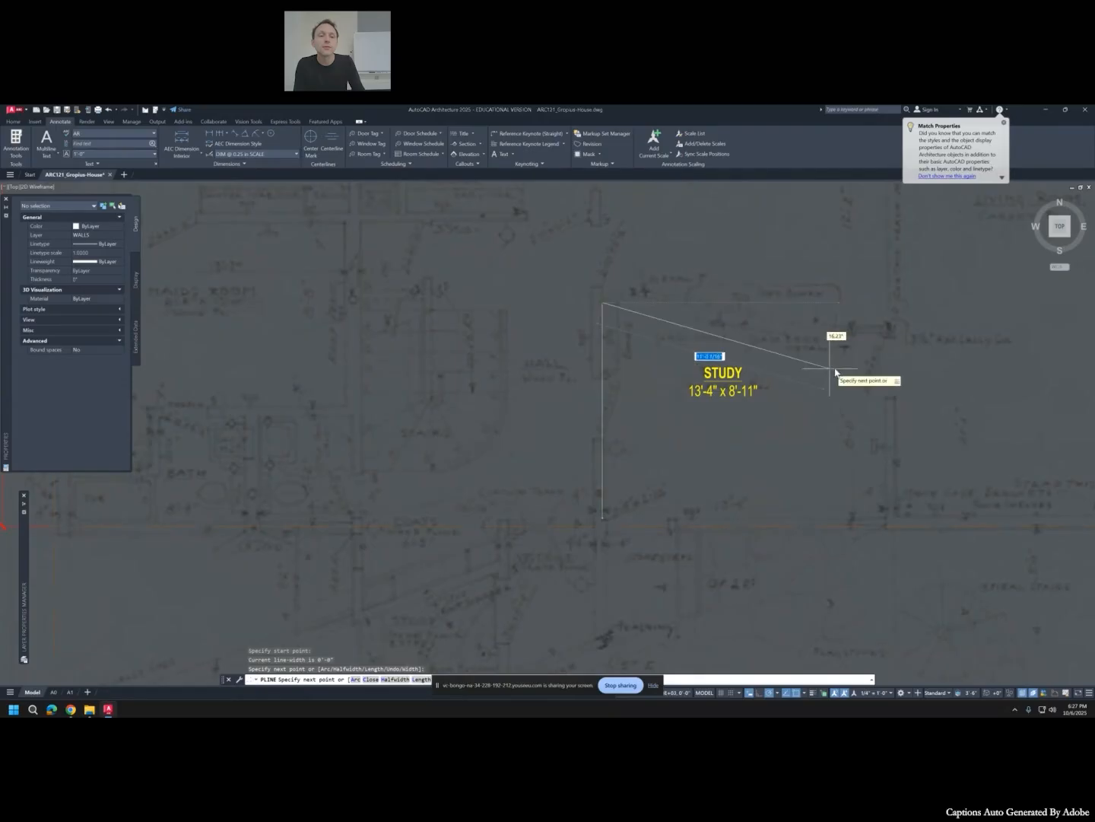
key(Return)
key(Return)
click(887, 331)
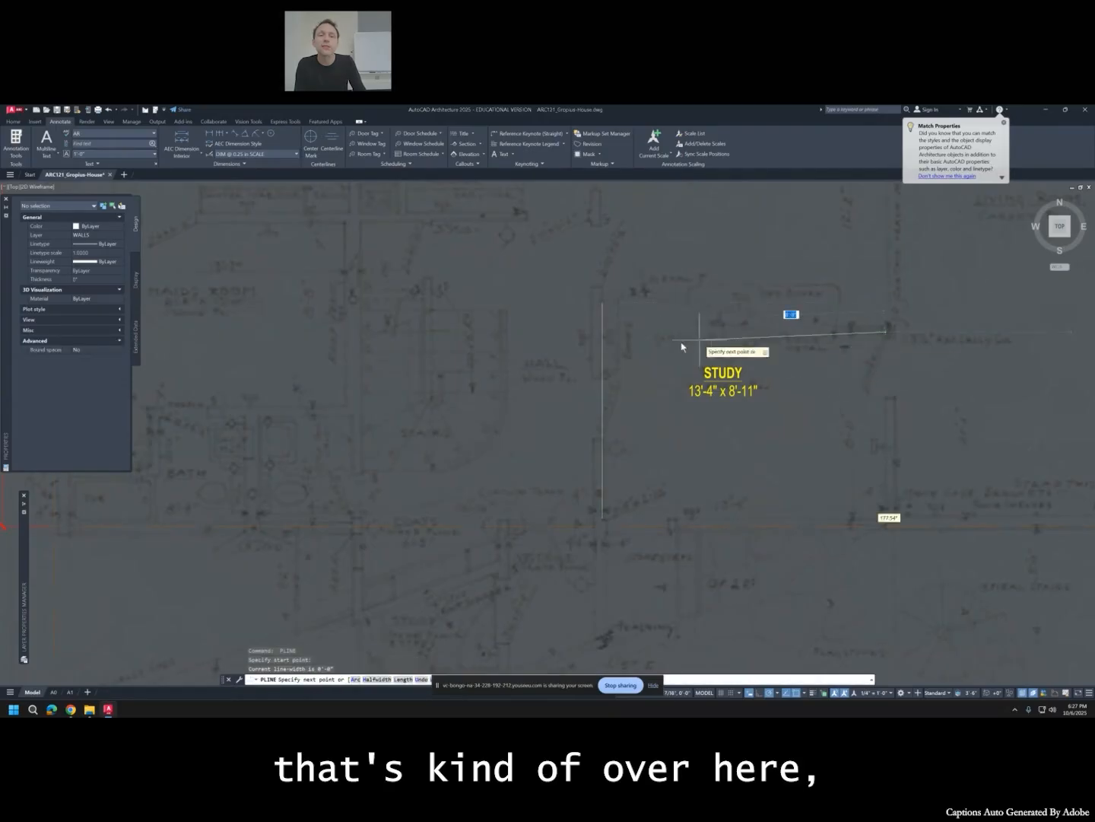
click(603, 331)
key(Return)
Trim the part of the vertical polyline that extends above the horizontal one at the study's northwest corner.
text(tr)
key(Return)
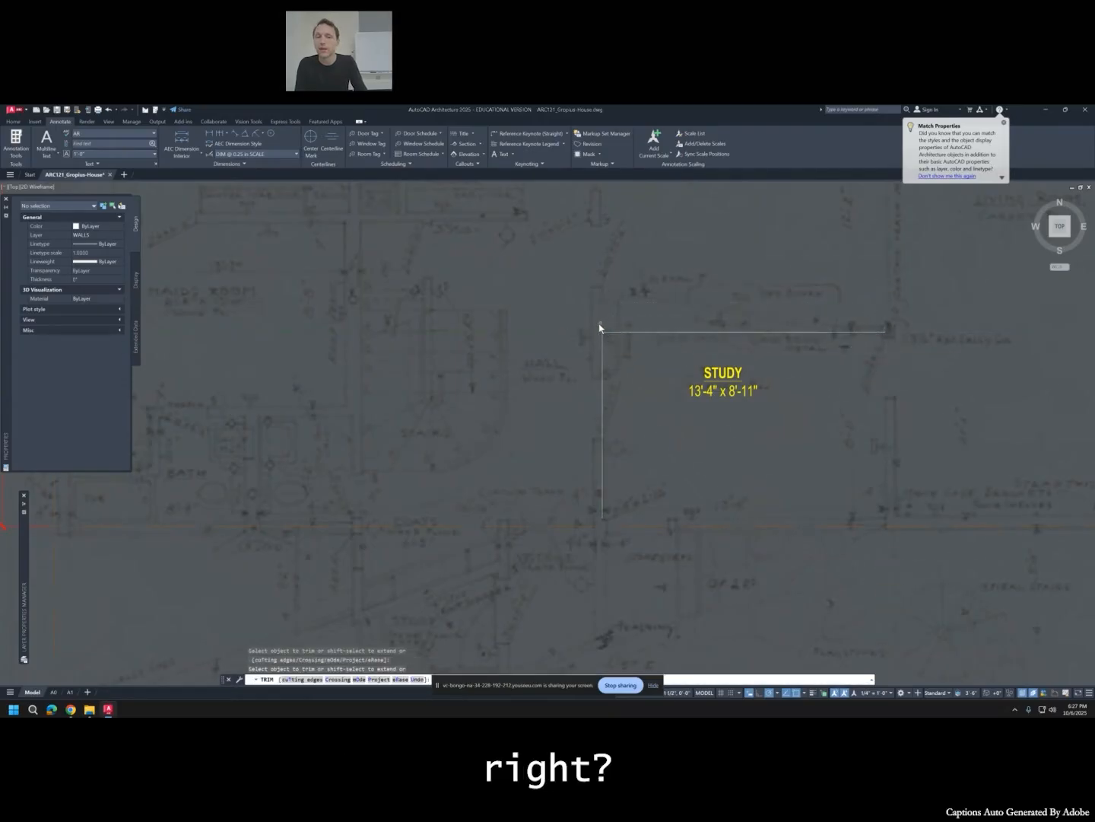
key(Escape)
Draw lines along the study's east wall and back along its south wall to the southwest corner, closing the room outline.
text(l)
key(Return)
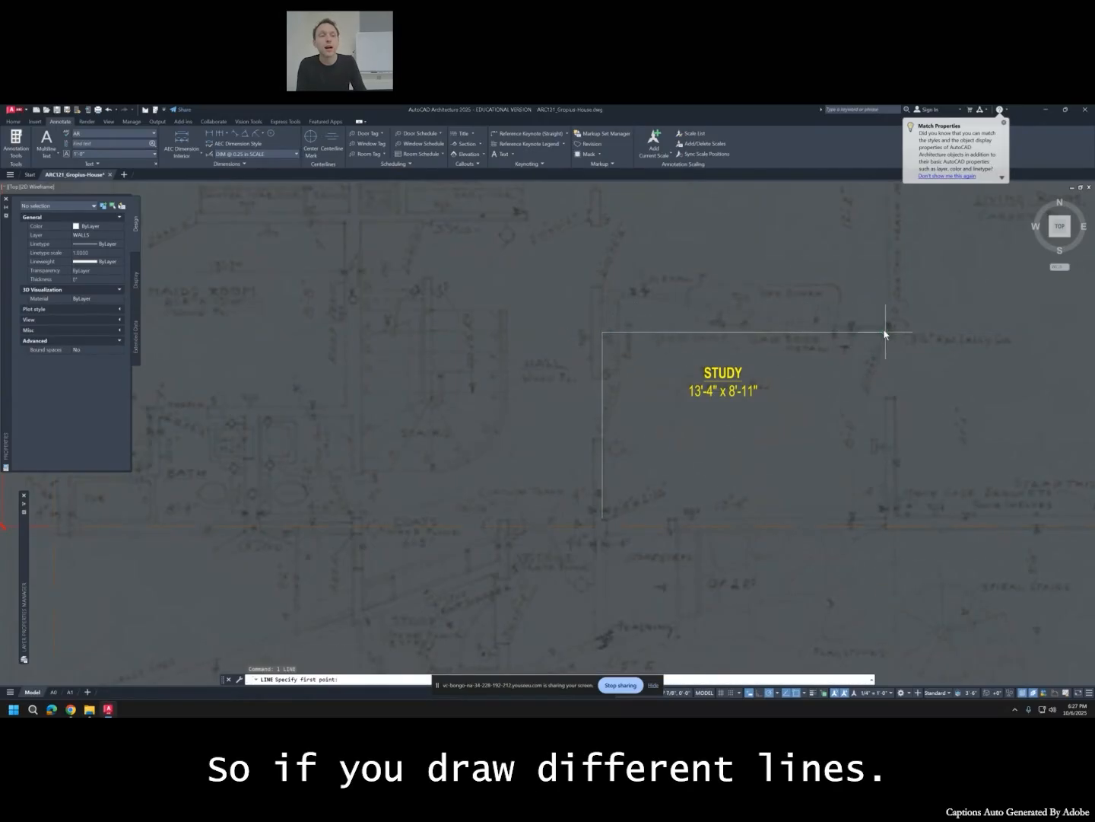
click(886, 331)
click(885, 515)
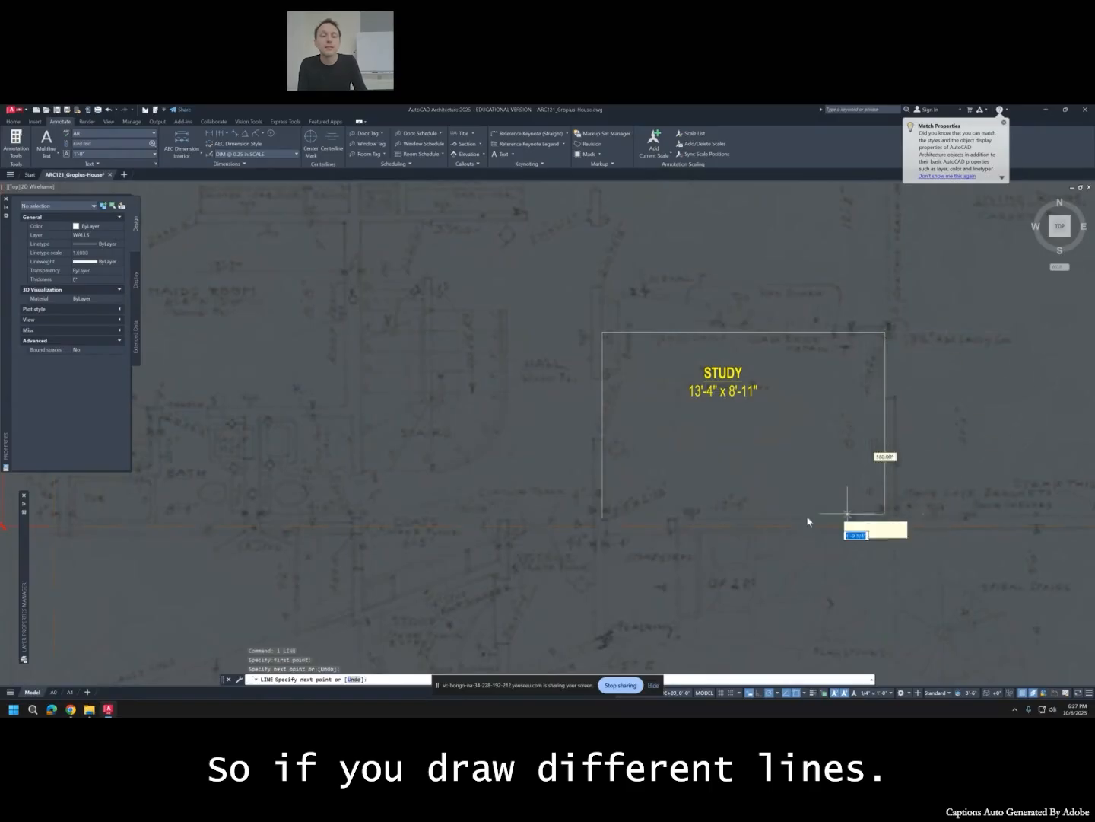
click(602, 518)
key(Escape)
click(608, 518)
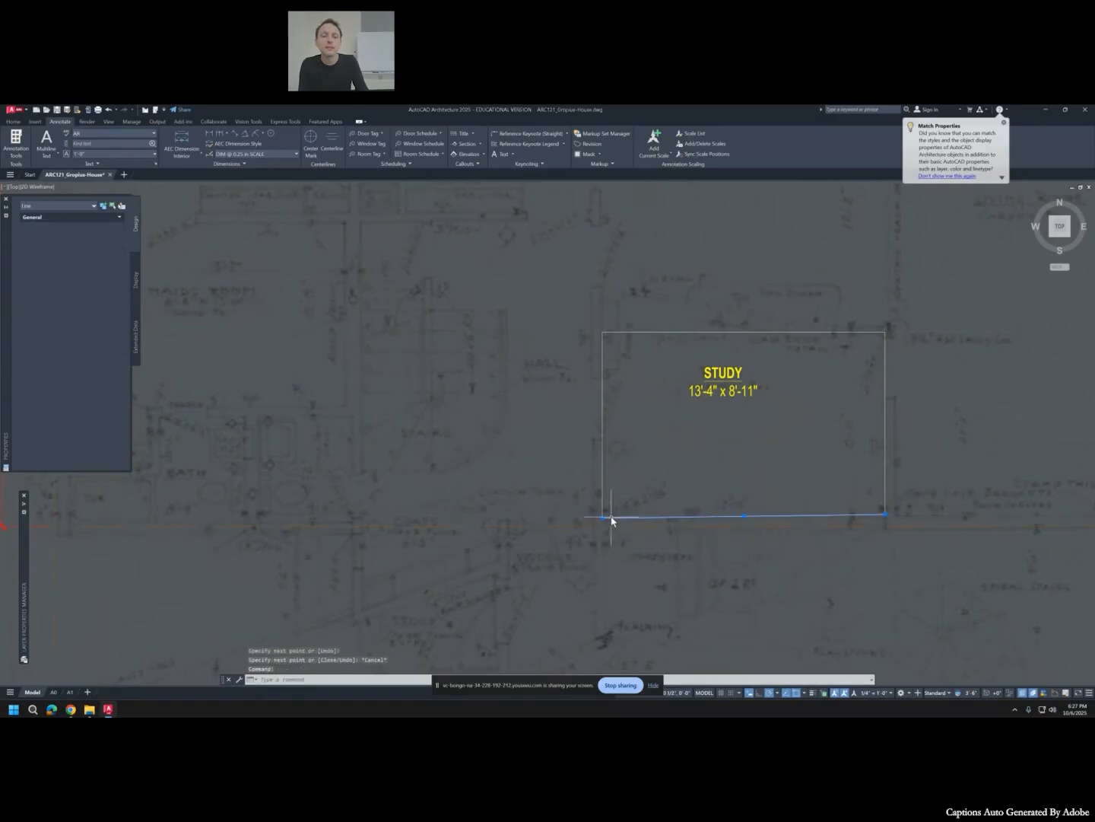
click(603, 520)
click(602, 518)
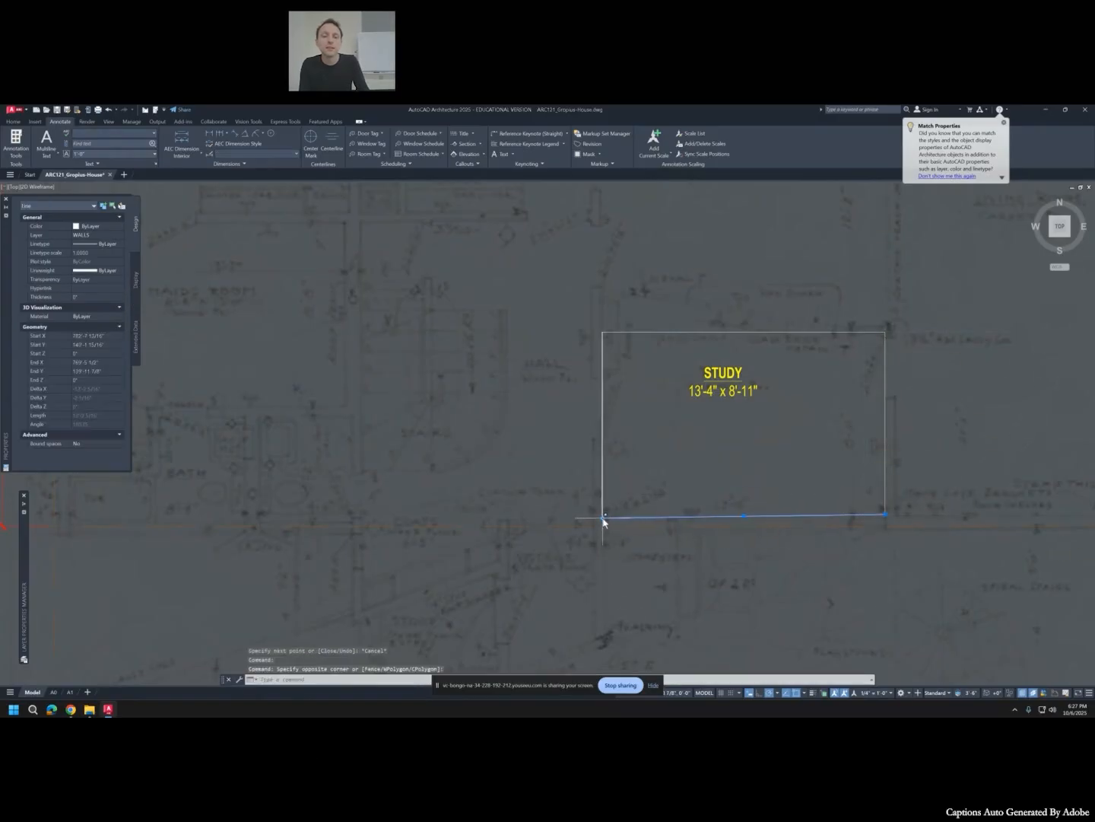
click(602, 518)
click(603, 518)
key(Escape)
key(Escape)
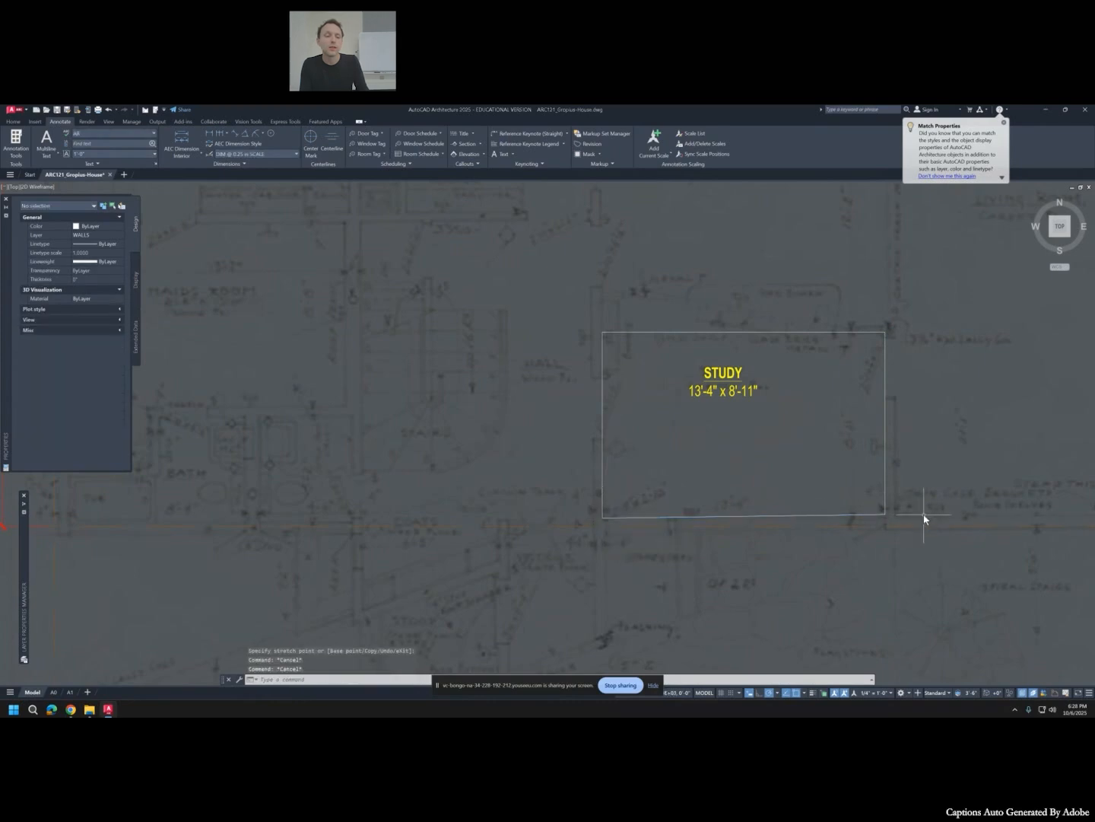
Join the four study outline segments into a single polyline and check its area in the object properties.
click(895, 521)
click(564, 323)
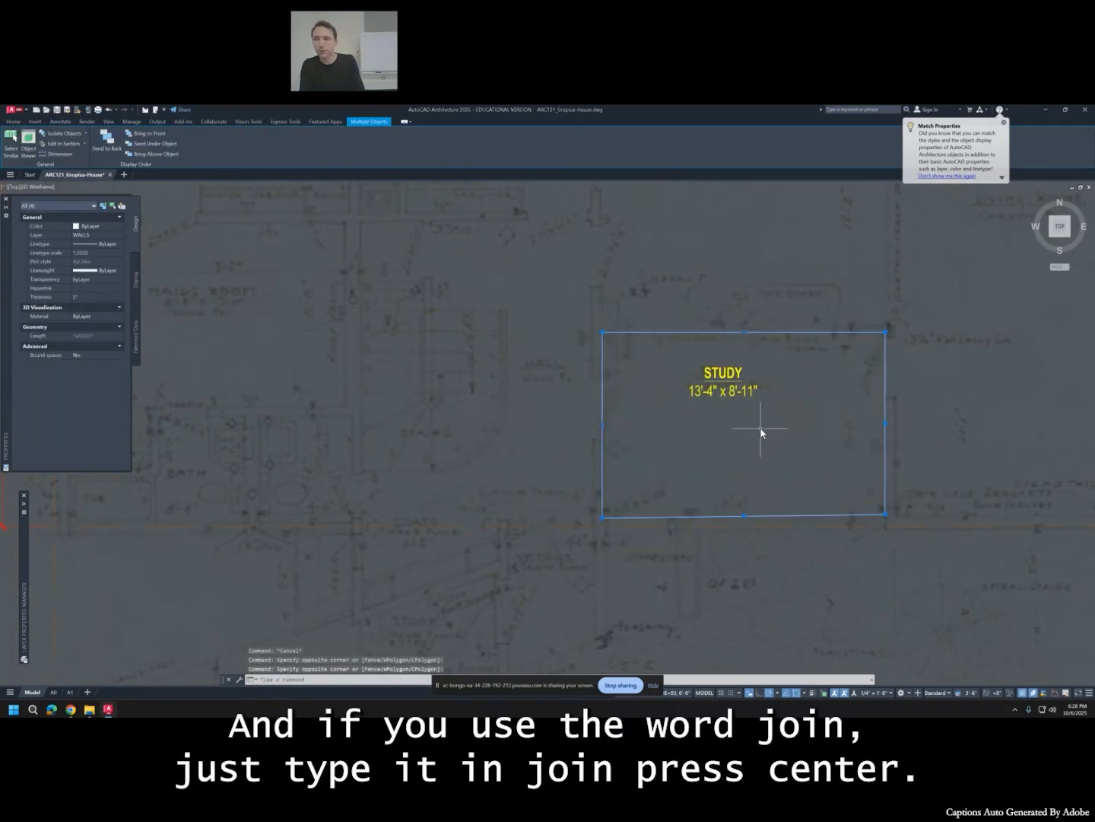
text(JOIN)
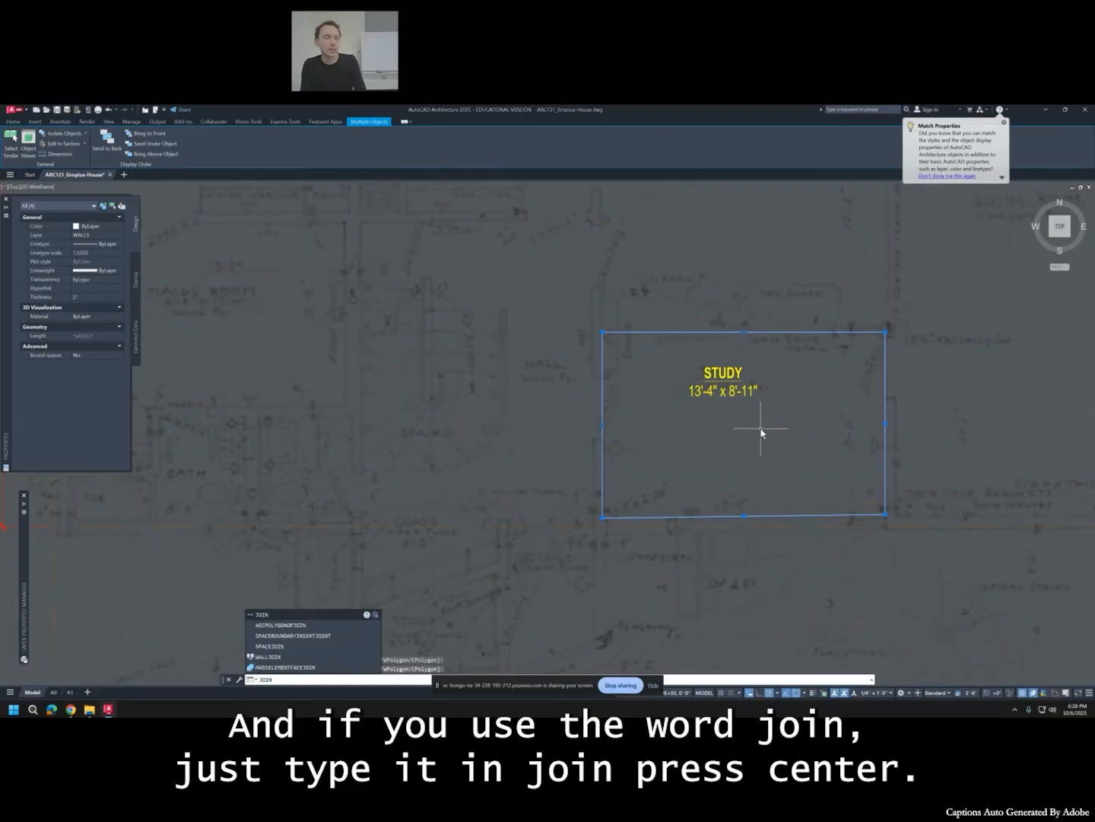
key(Return)
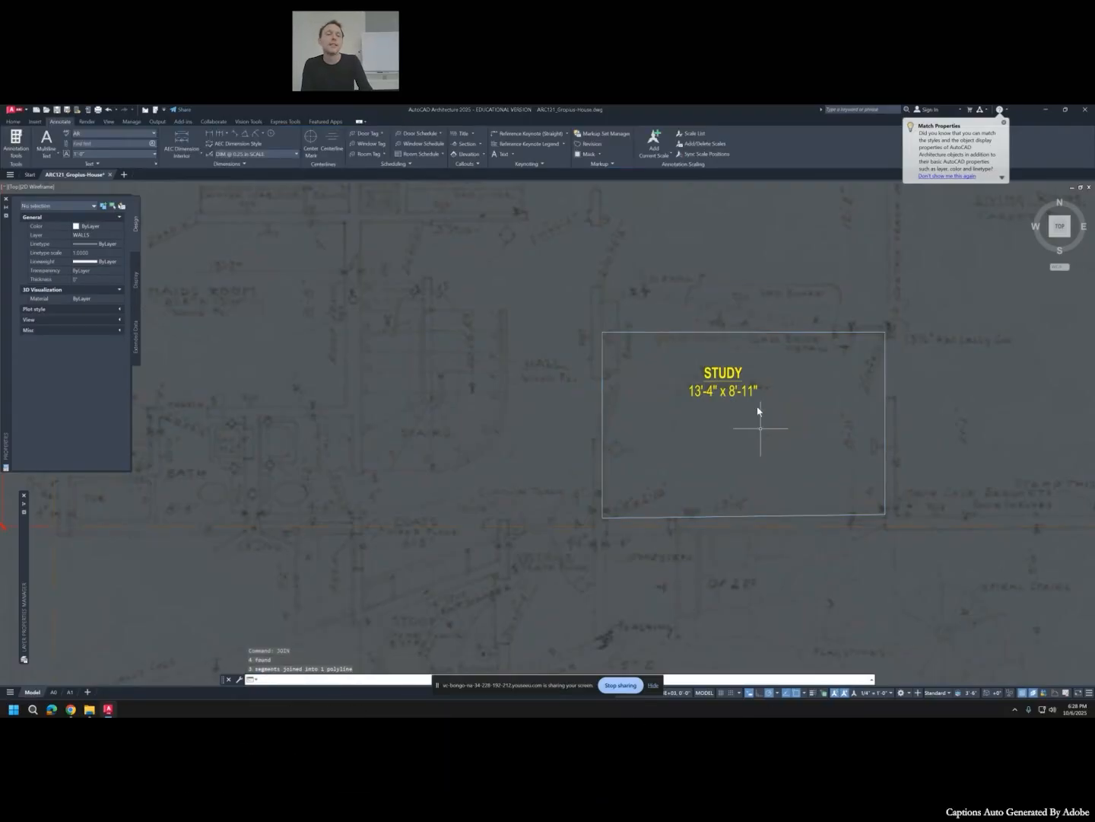
click(758, 333)
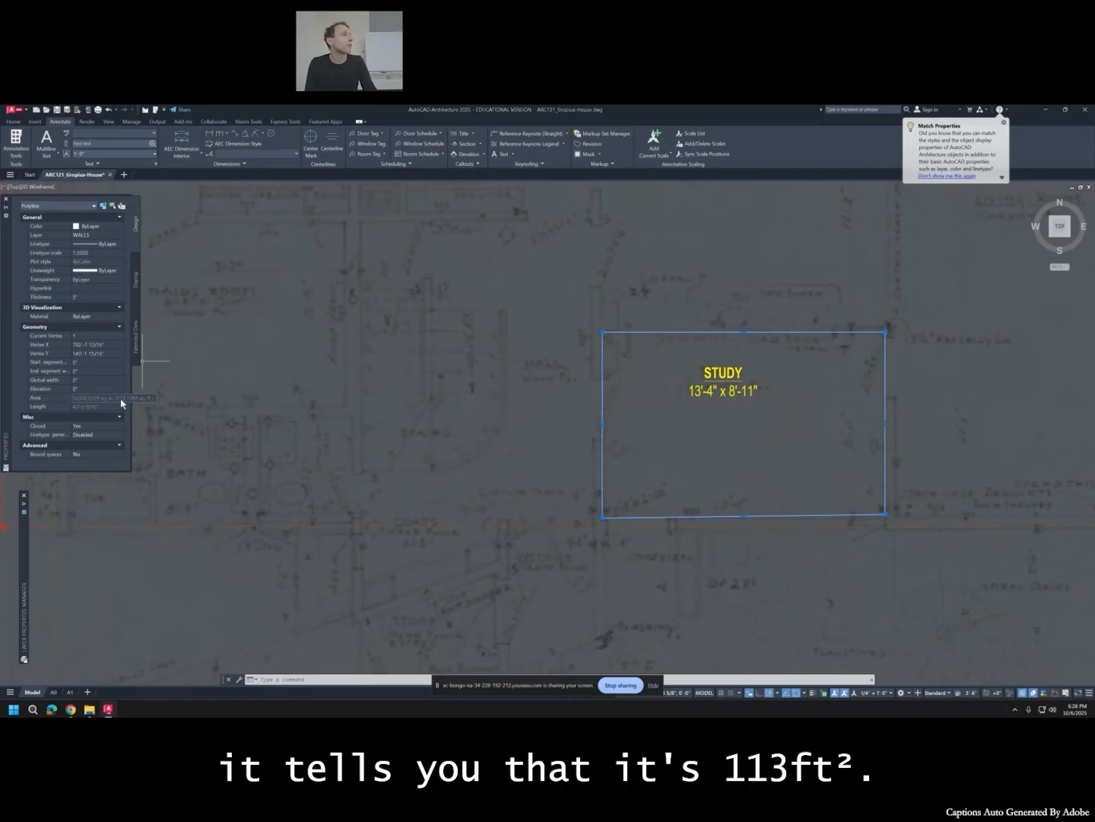
key(Escape)
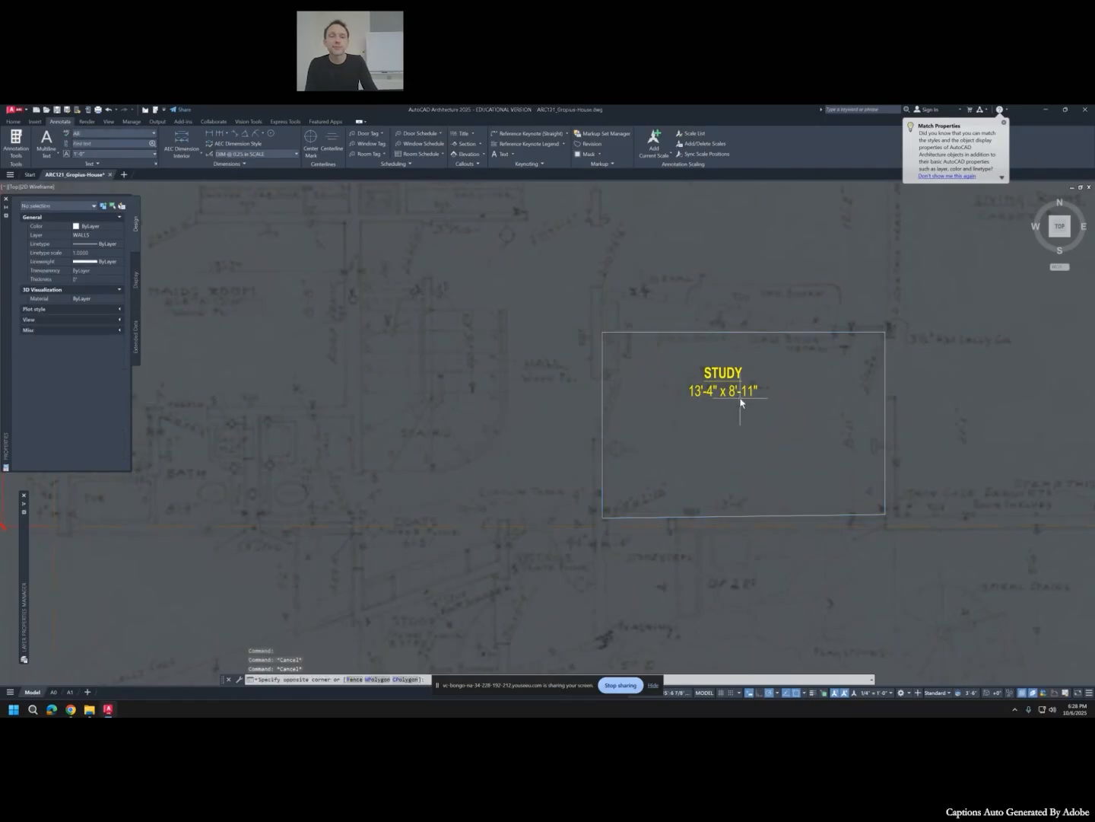
Add the area as a third line, 113 SQFT, below the dimensions in the STUDY label.
click(739, 393)
double_click(740, 392)
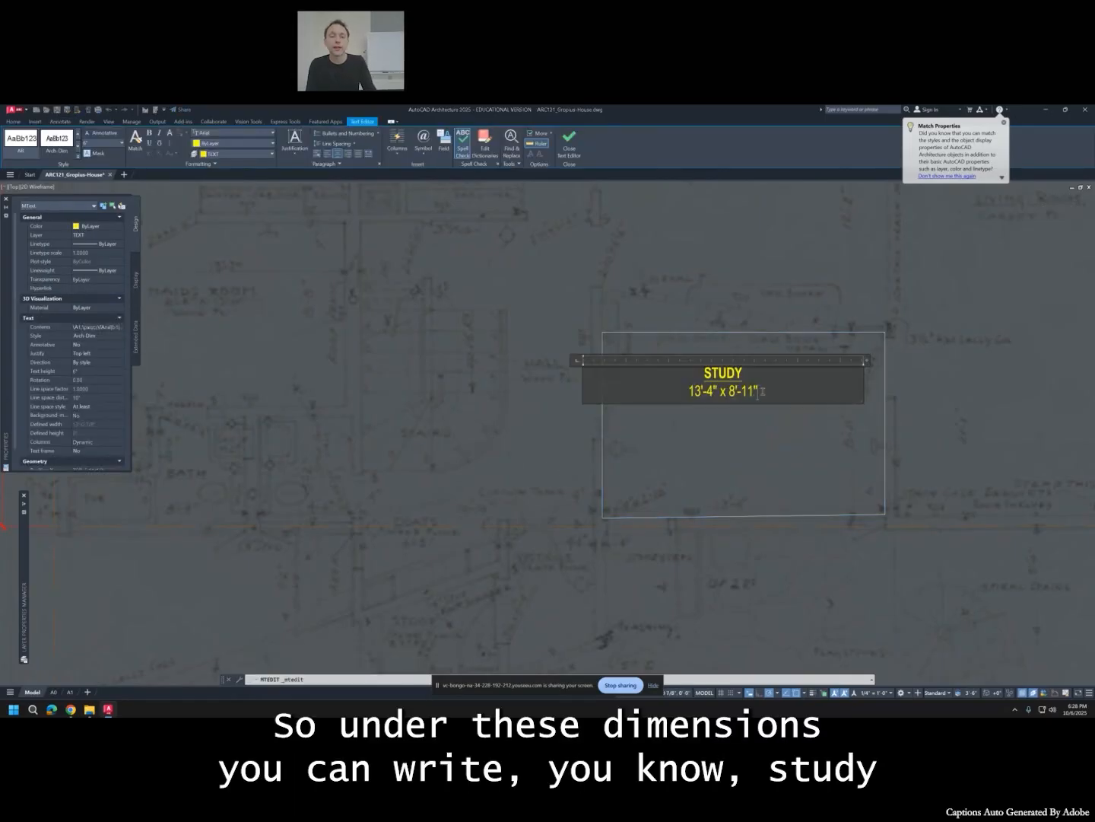
key(Return)
text(11)
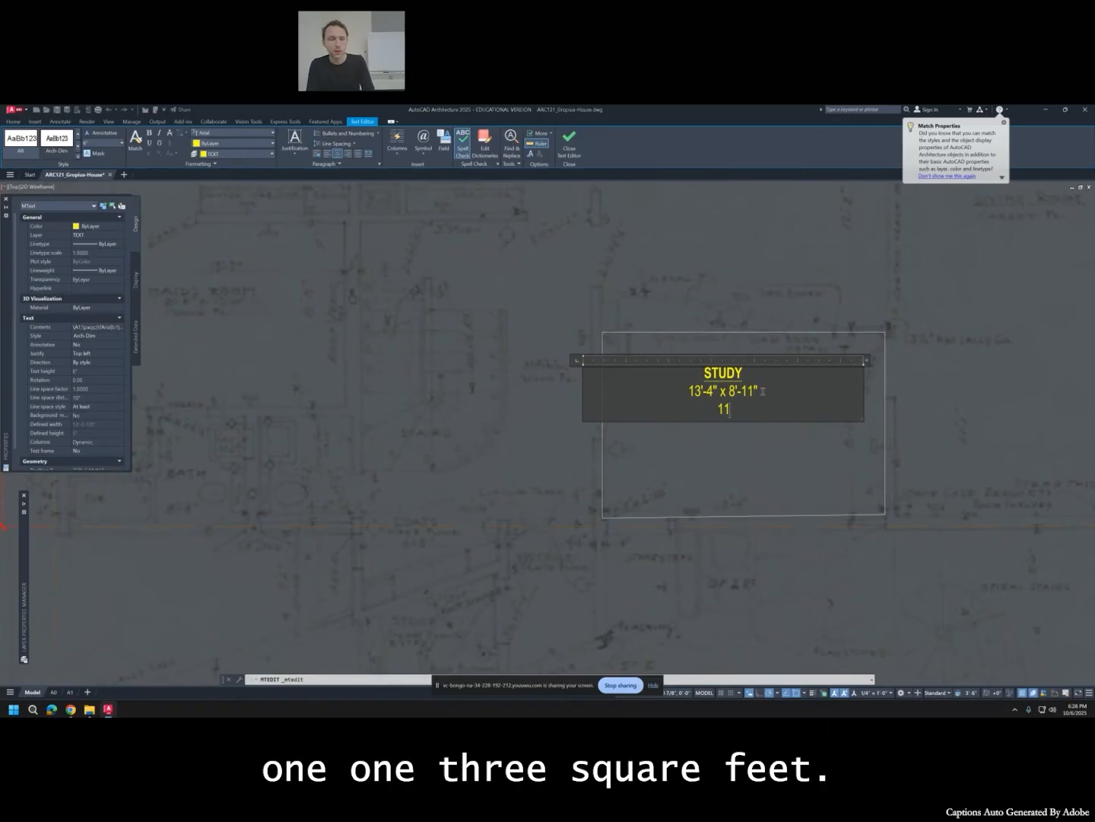
text(3 SQFT)
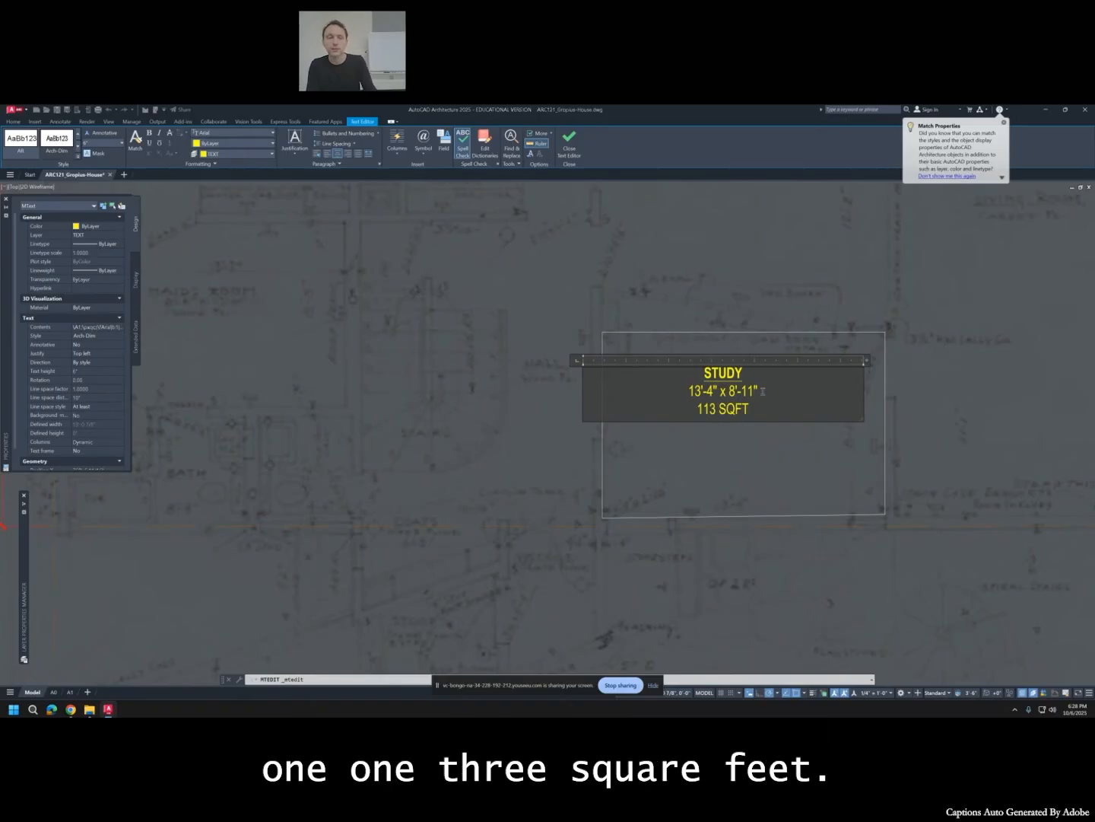
key(Escape)
key(Escape)
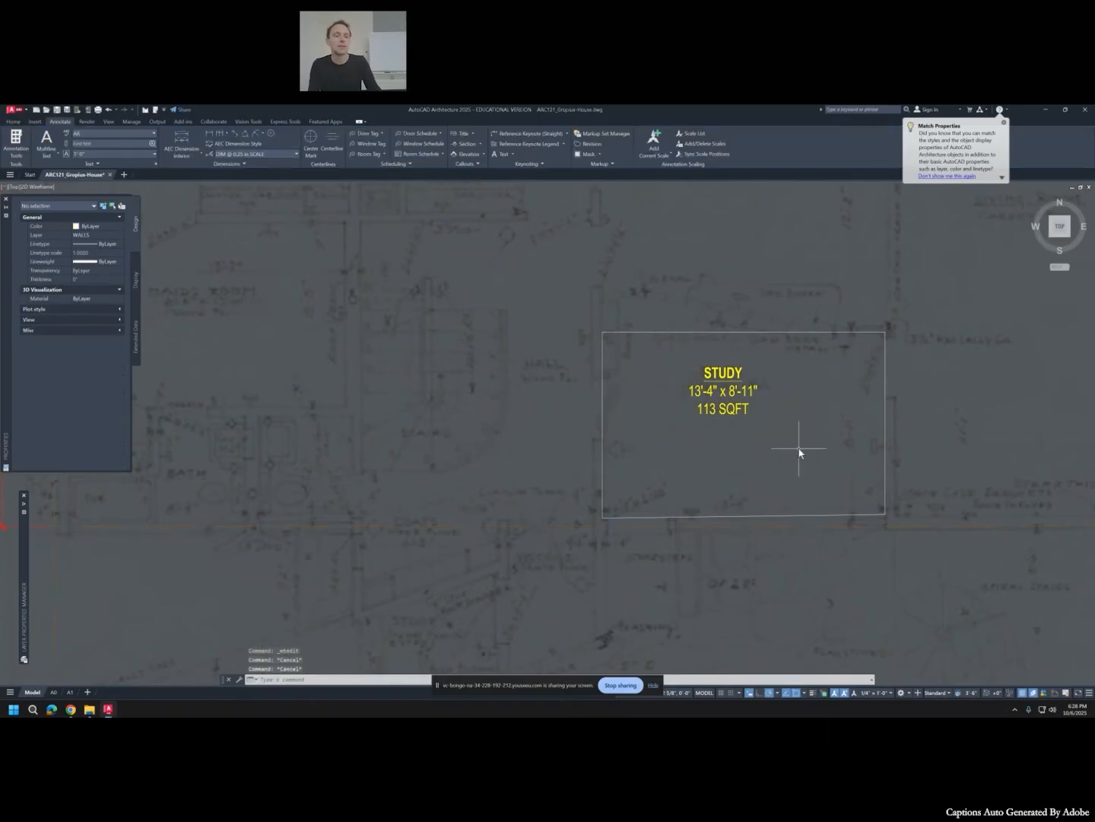
Shorten the area unit in the STUDY label so the line reads 113 SF.
click(731, 423)
click(735, 415)
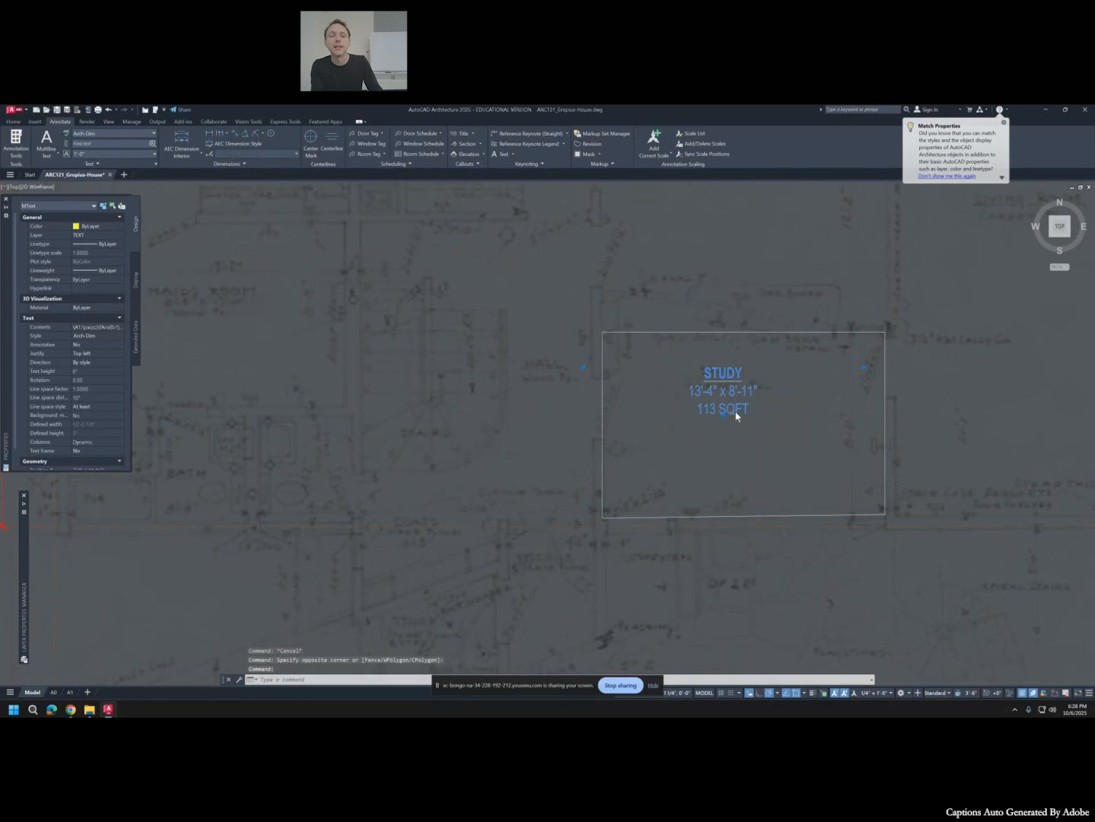
double_click(735, 415)
key(BackSpace)
key(End)
key(BackSpace)
click(768, 470)
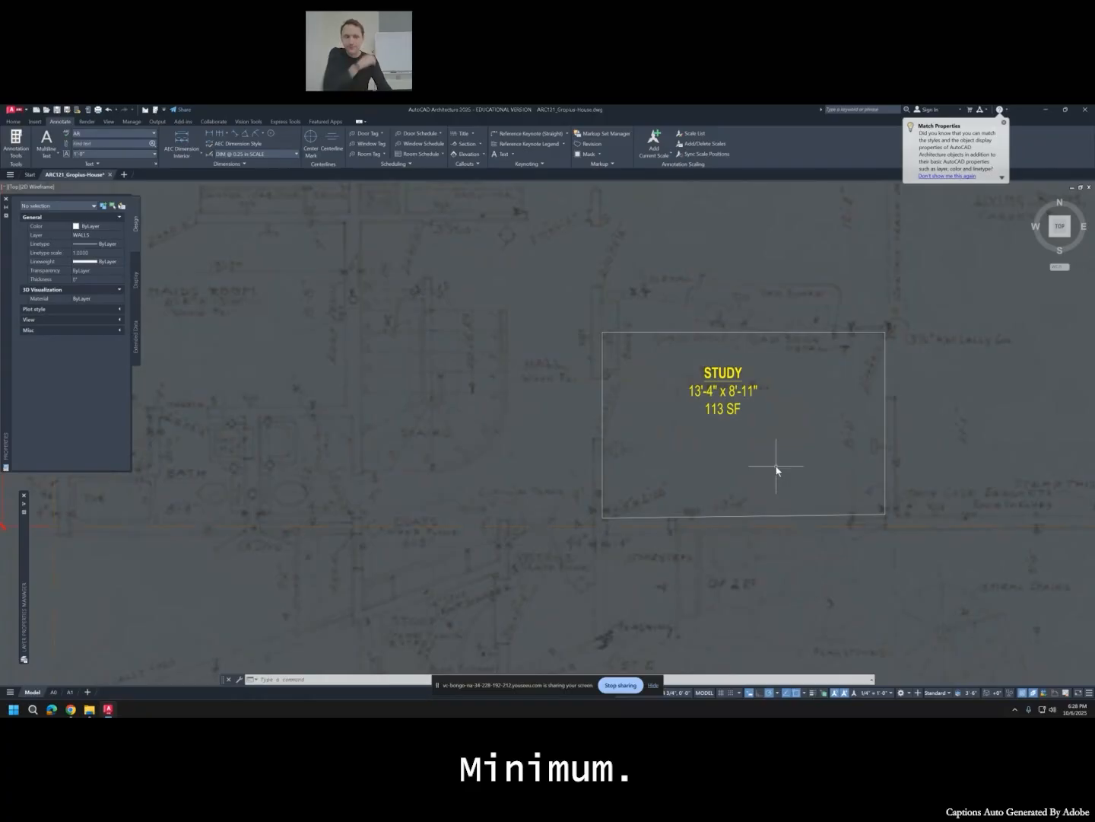
Erase the study outline together with its label and undo that erasure.
click(931, 413)
click(646, 312)
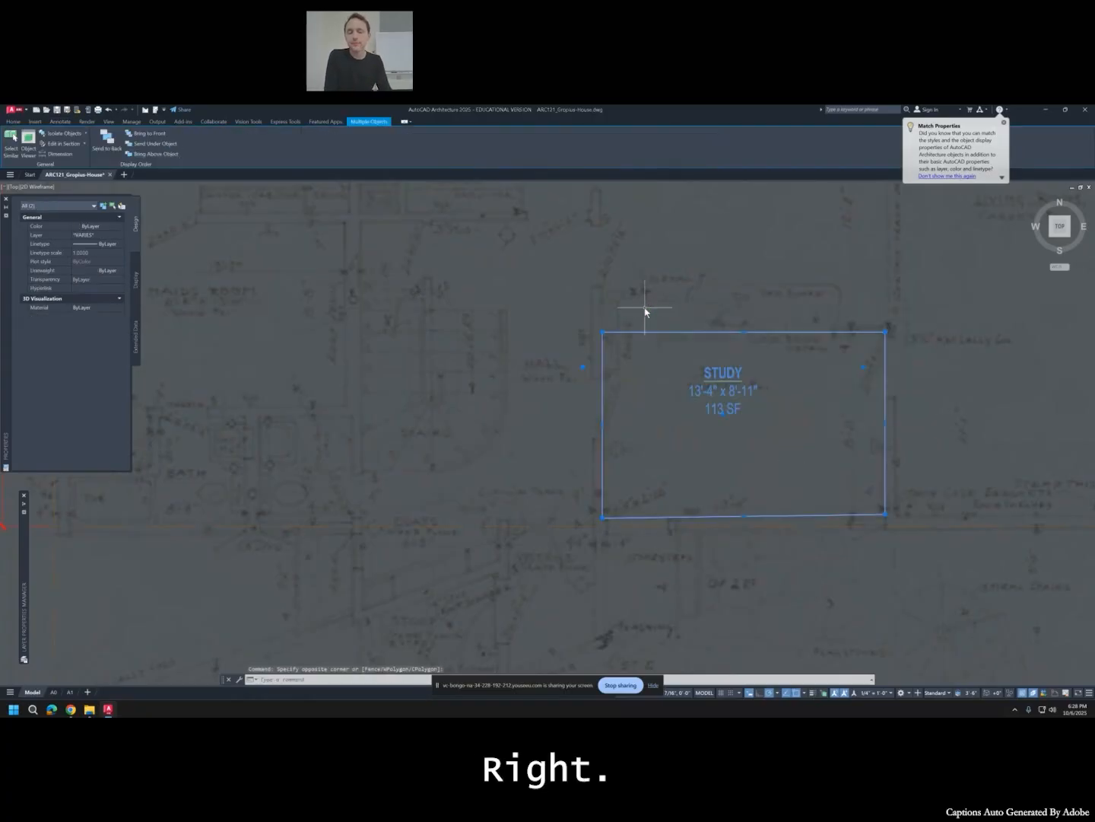
key(Delete)
key(ctrl+z)
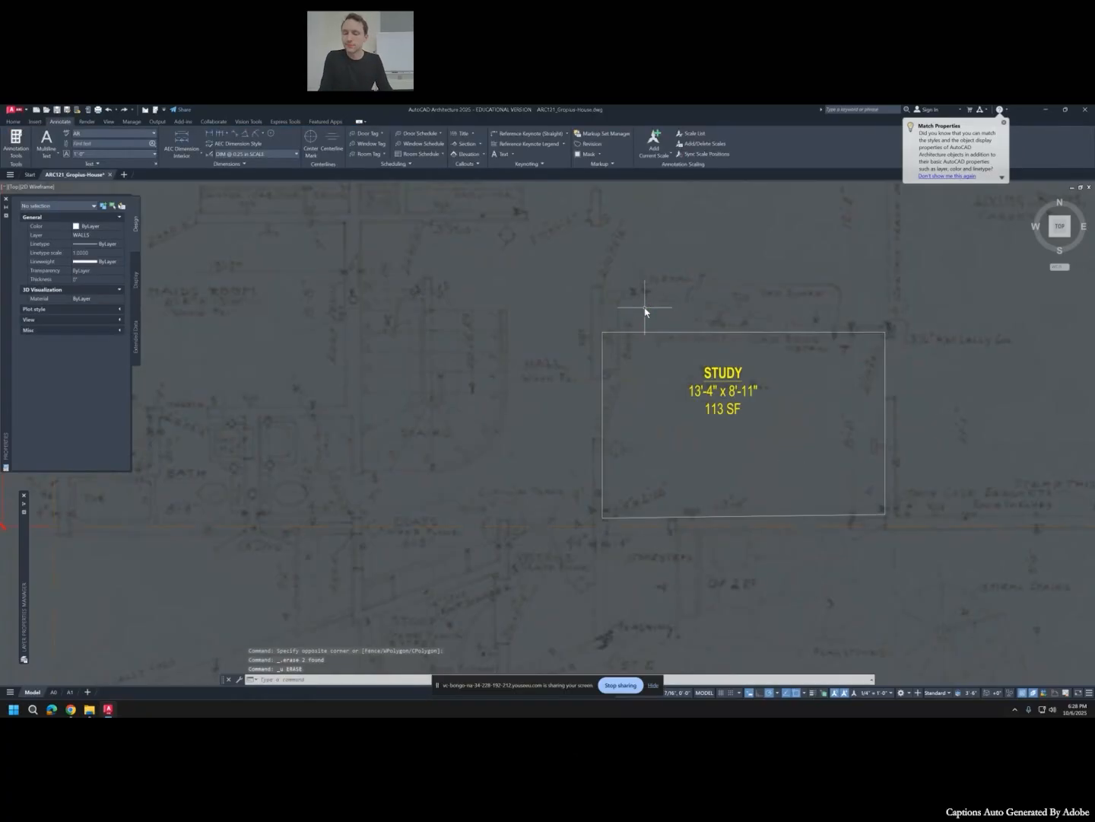
click(761, 334)
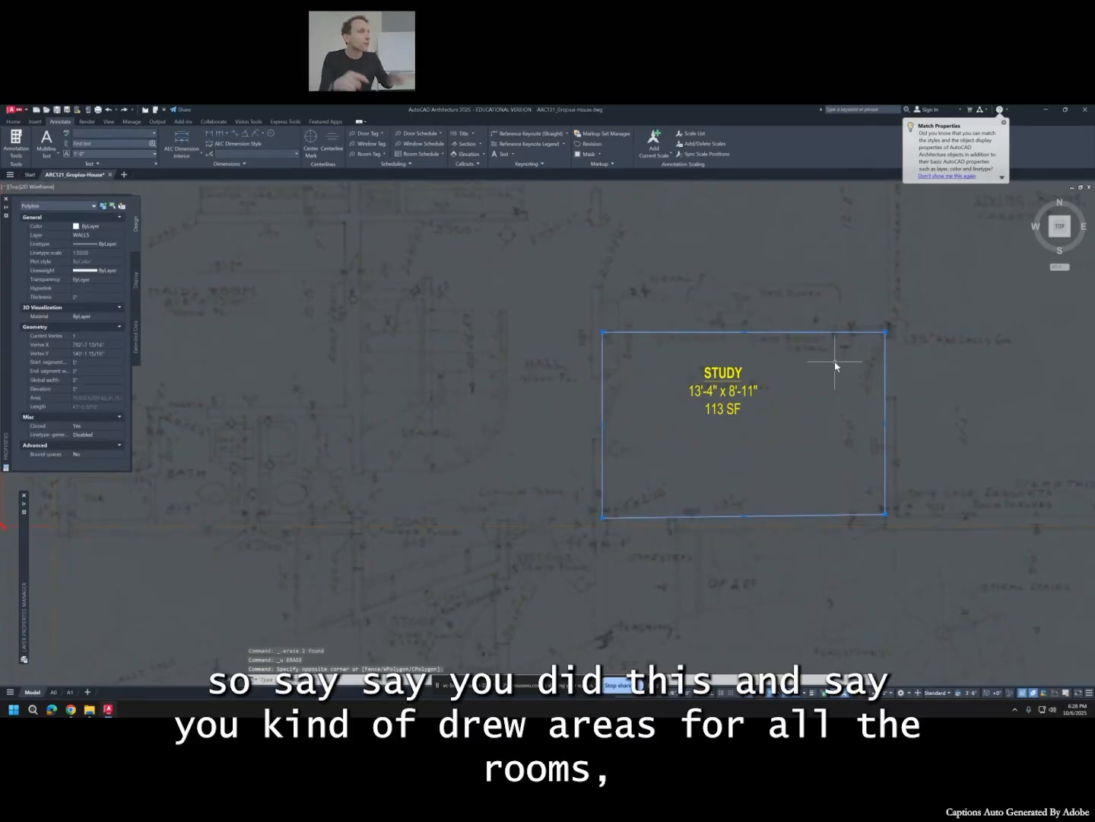
key(Escape)
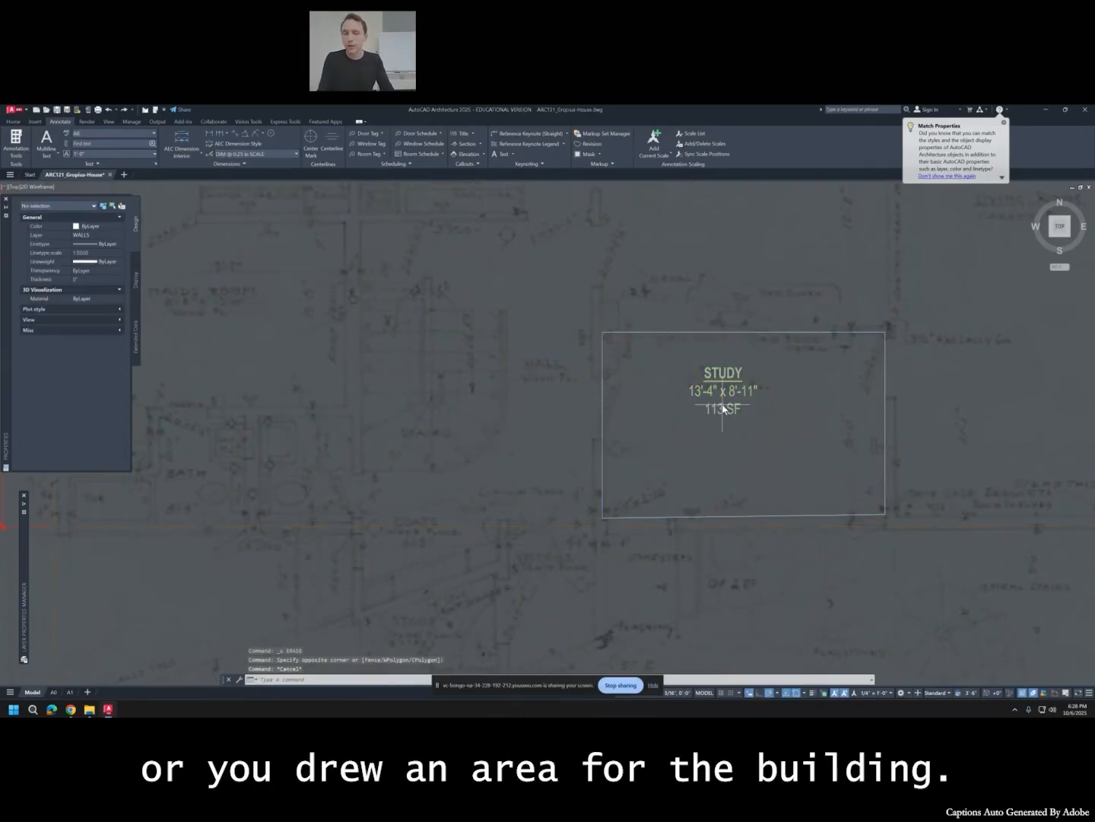
scroll(678, 375, down, 2)
click(683, 363)
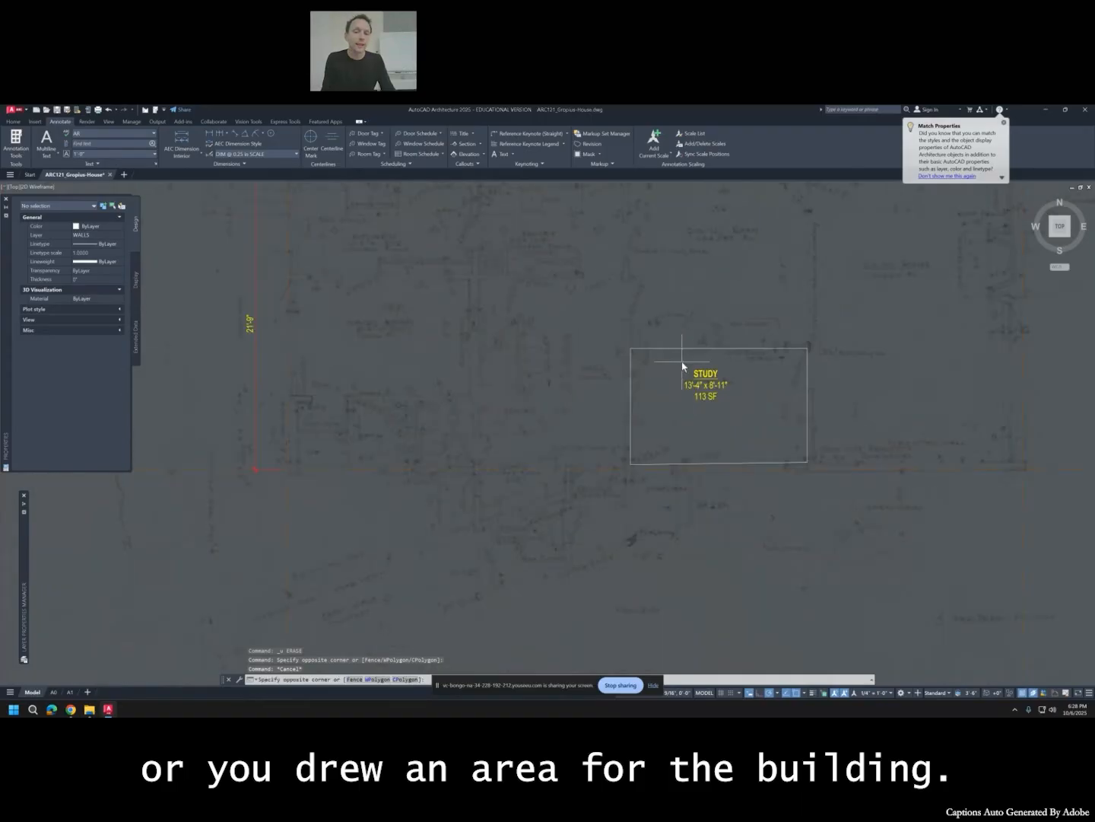
click(667, 321)
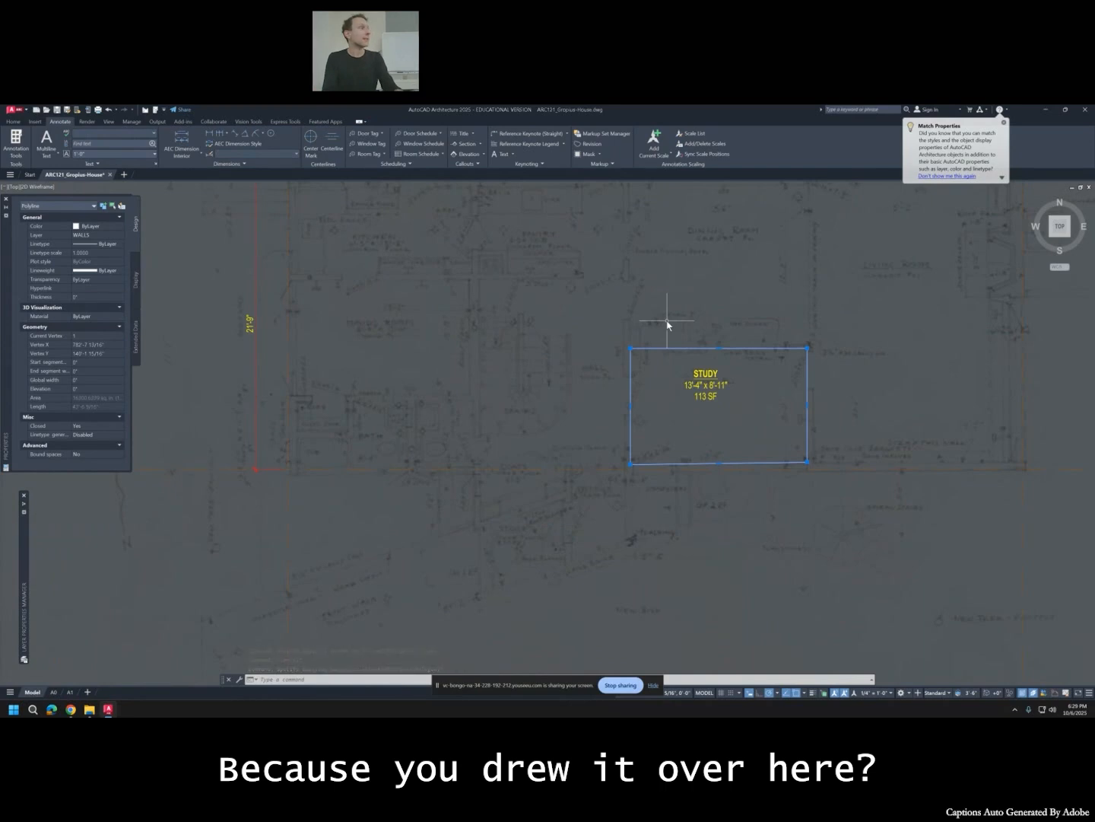
Preview the plot of the A1 sheet to check whether the study outline prints, and close the preview.
click(69, 692)
scroll(421, 428, down, 5)
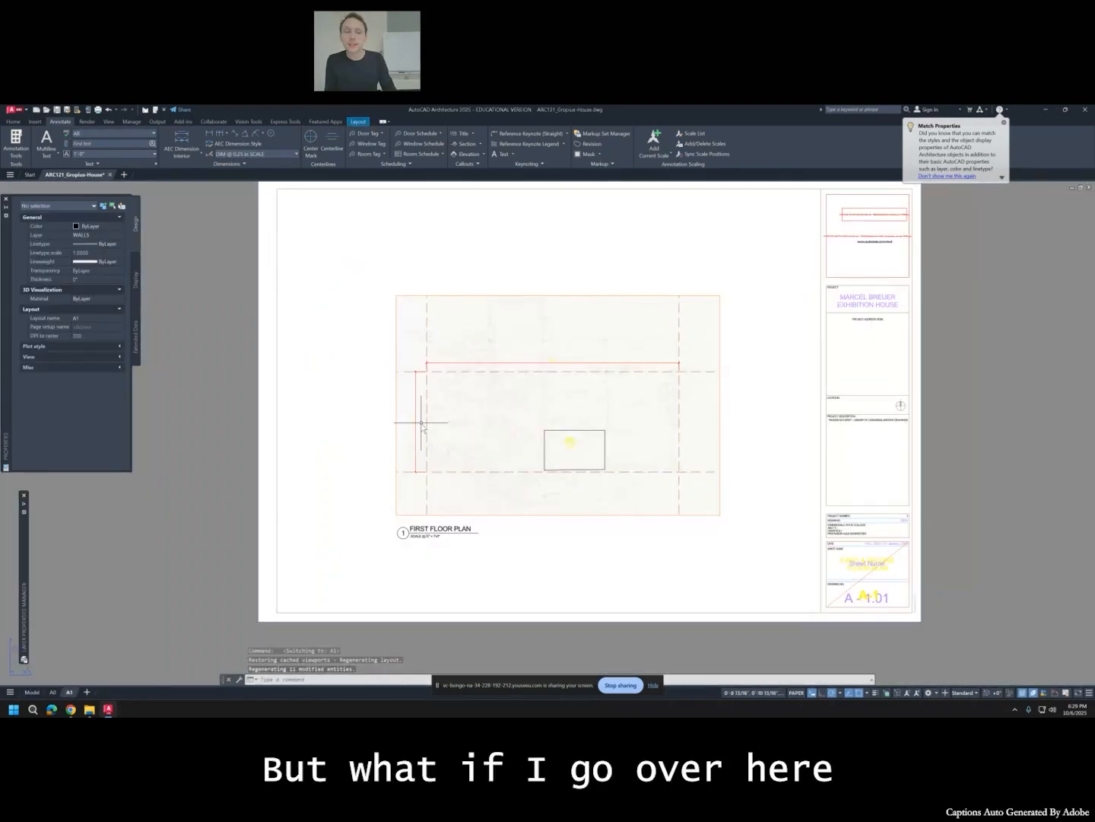
scroll(576, 435, up, 2)
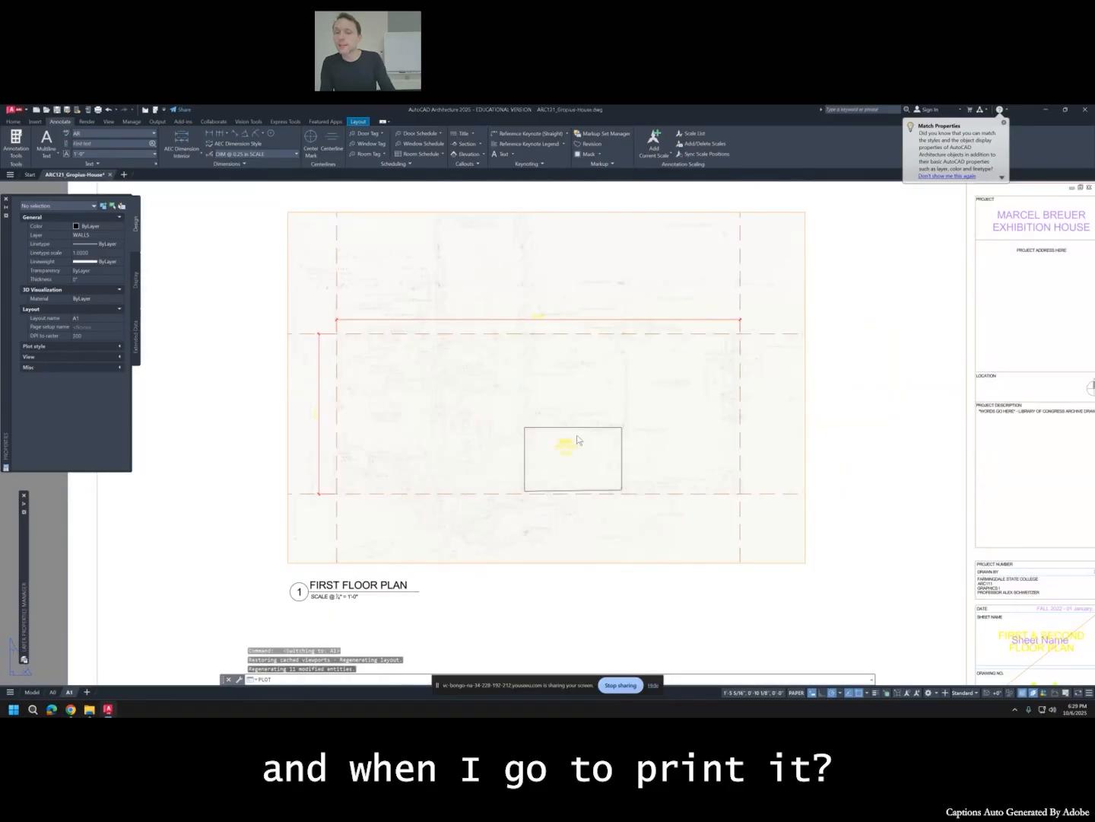
key(ctrl+p)
click(407, 507)
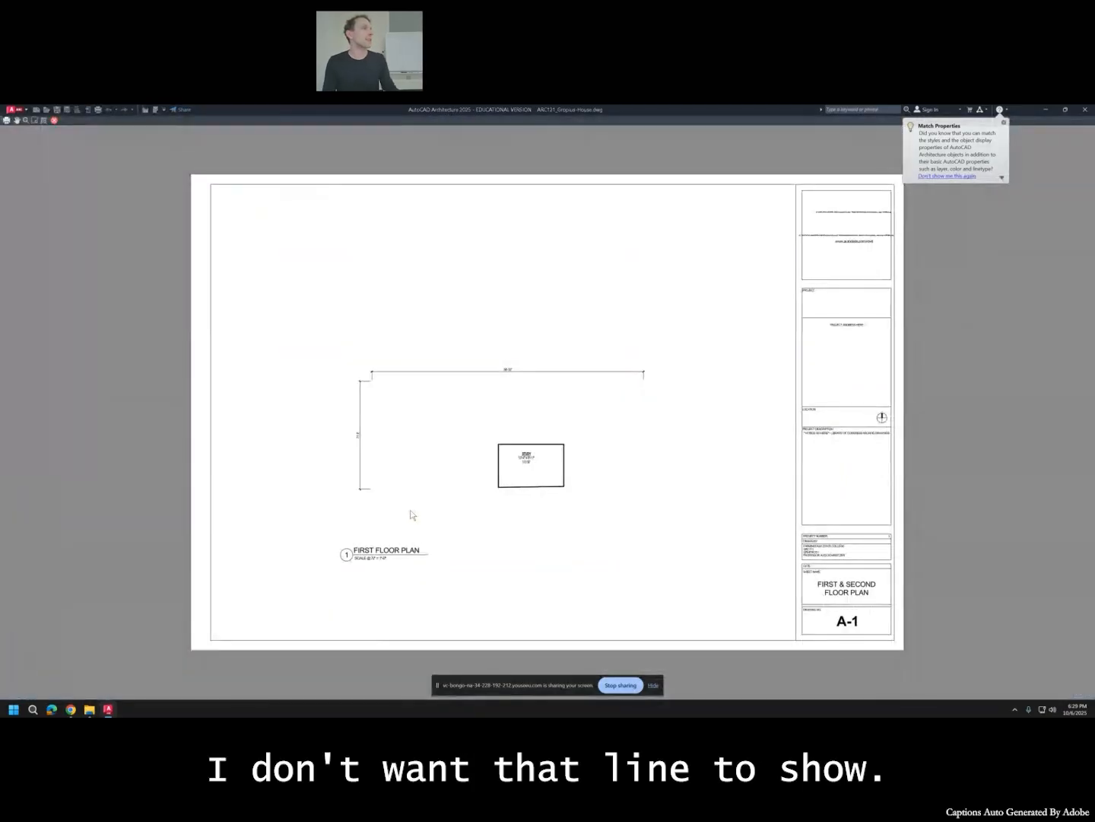
key(Escape)
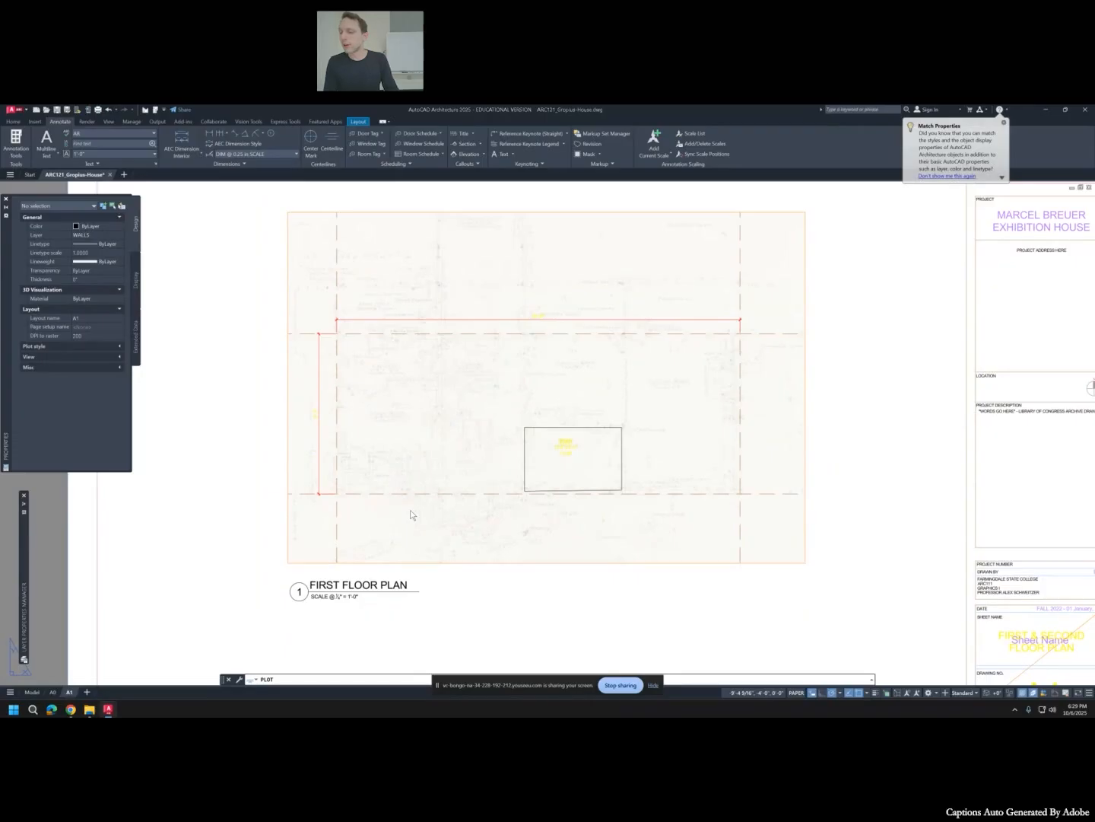
Select the study outline in model space, create a new layer named NPLT-AREA based on WALLS, and turn off its plotting.
click(32, 691)
click(651, 381)
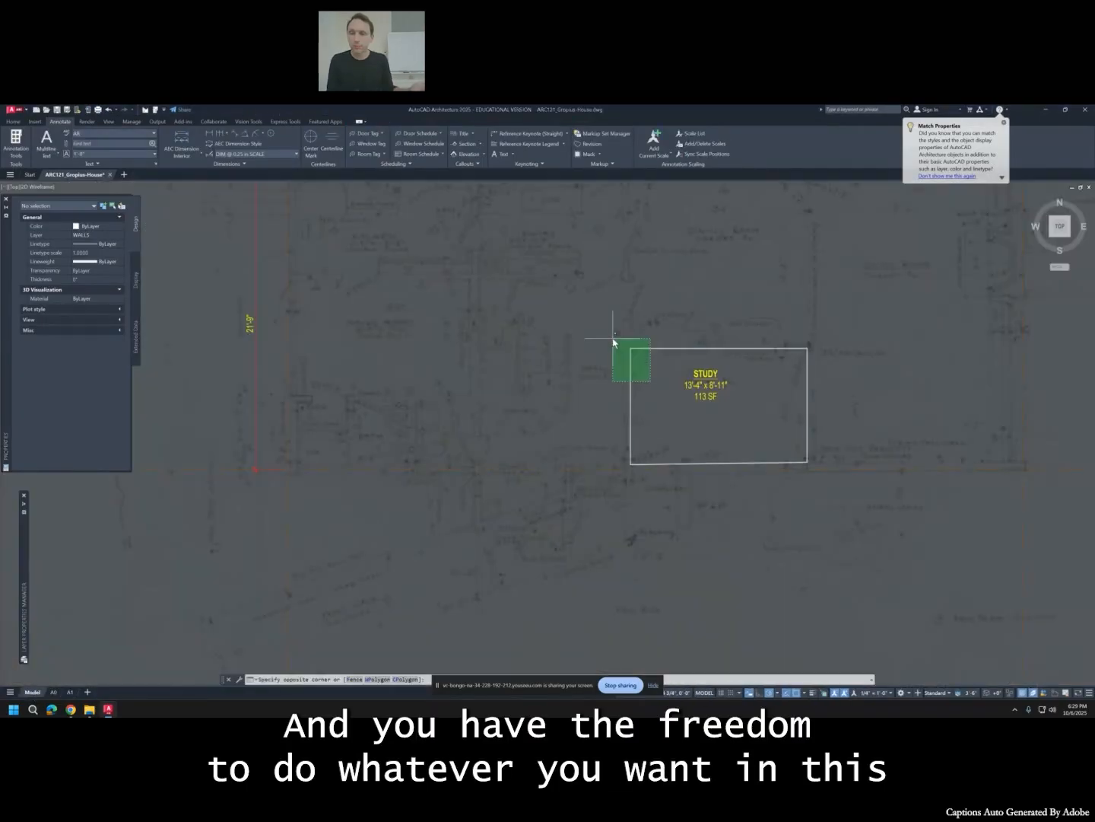
click(613, 342)
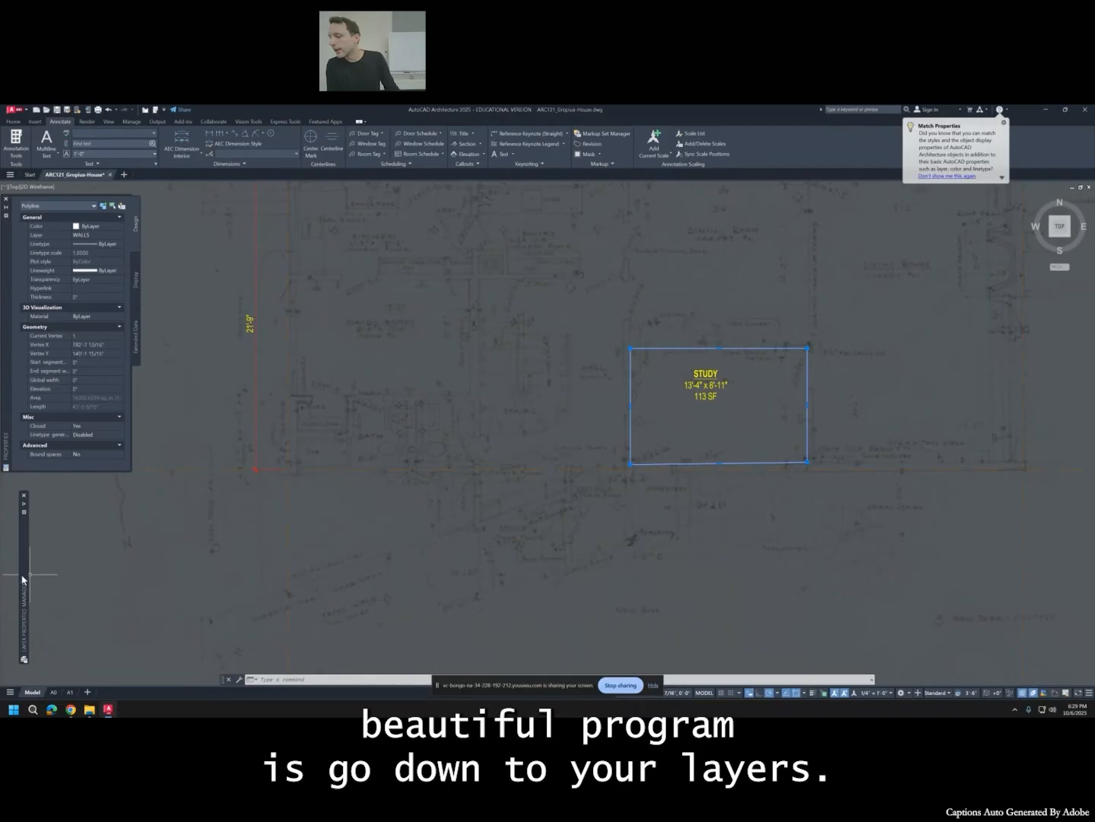
mouse_move(22, 578)
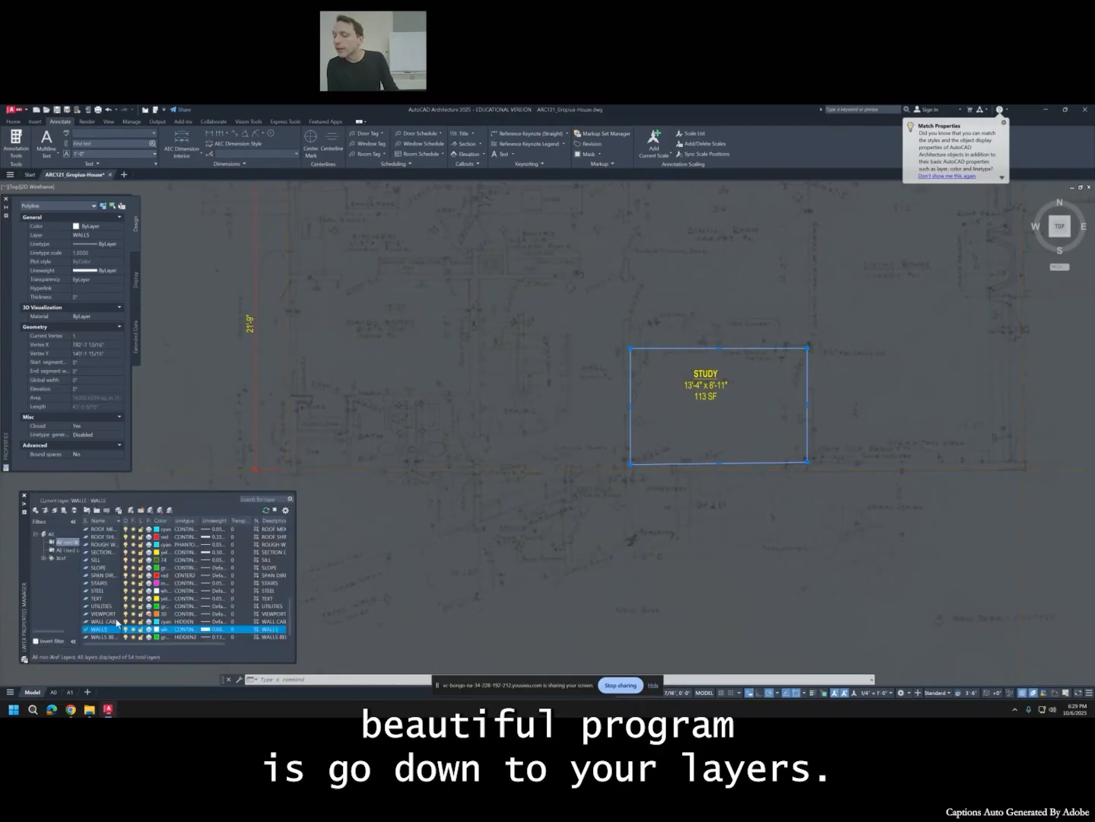
scroll(117, 622, down, 2)
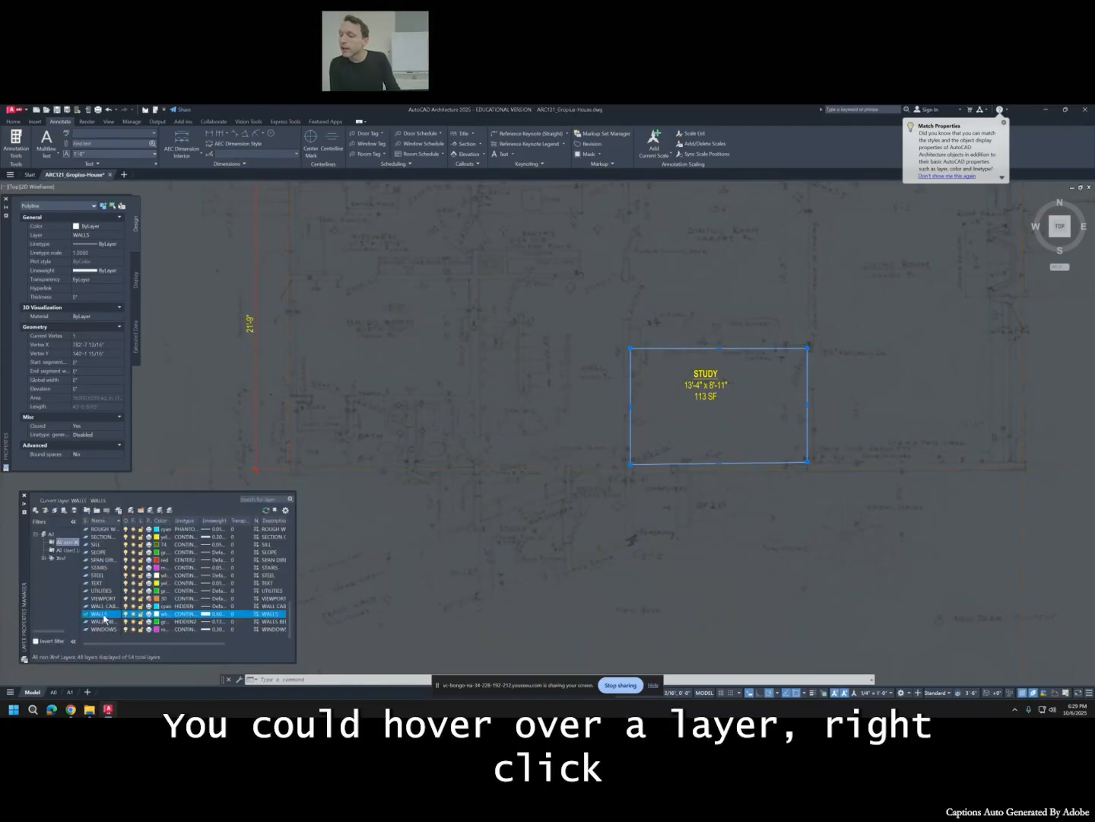
right_click(105, 618)
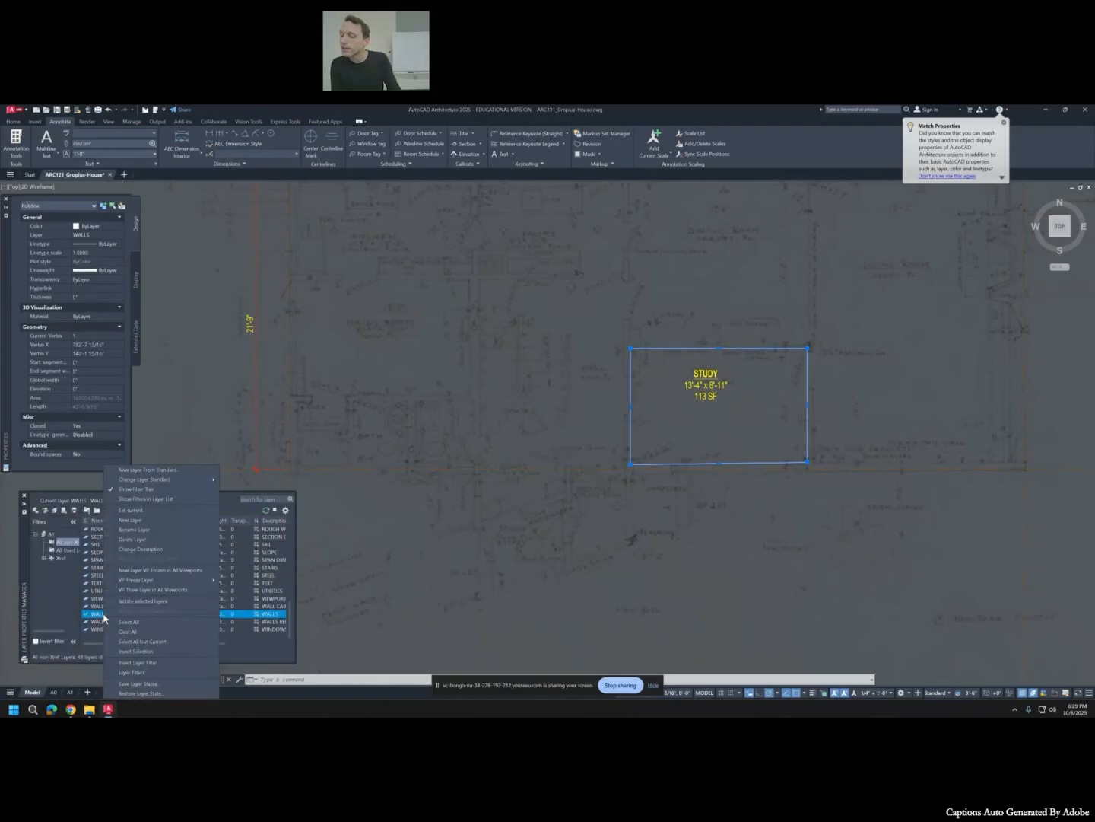
click(141, 521)
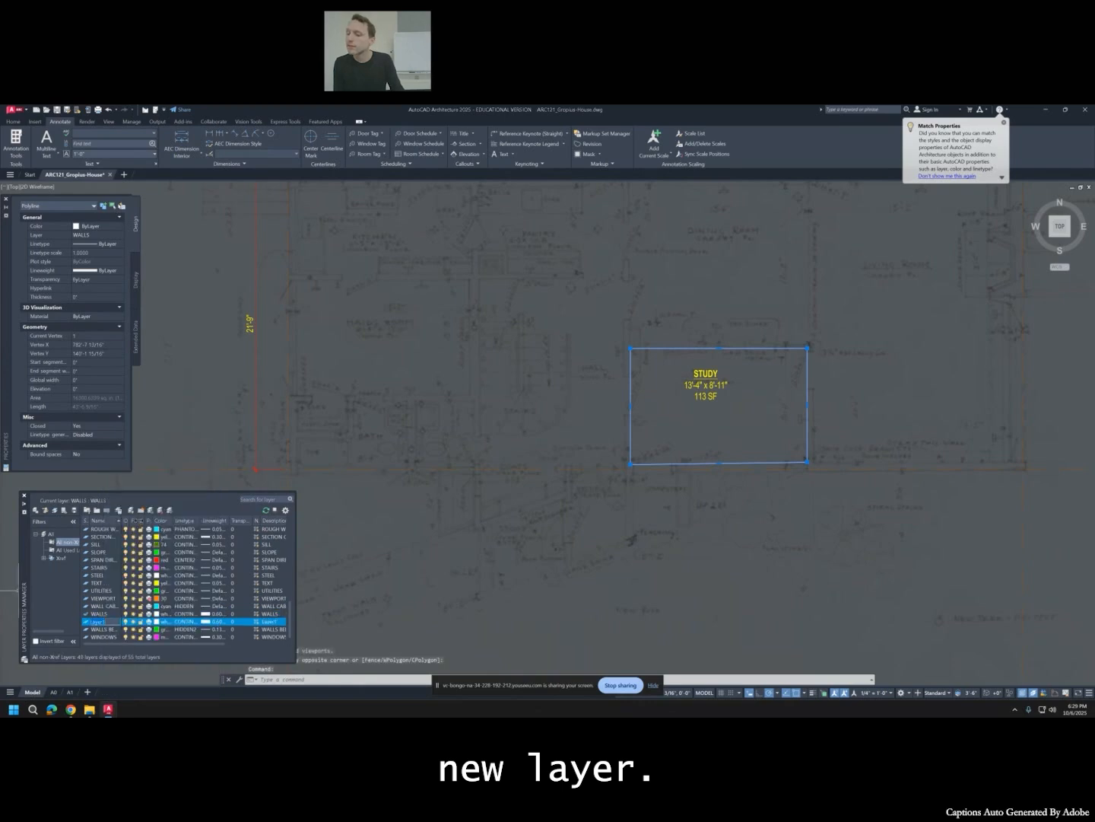
text(a)
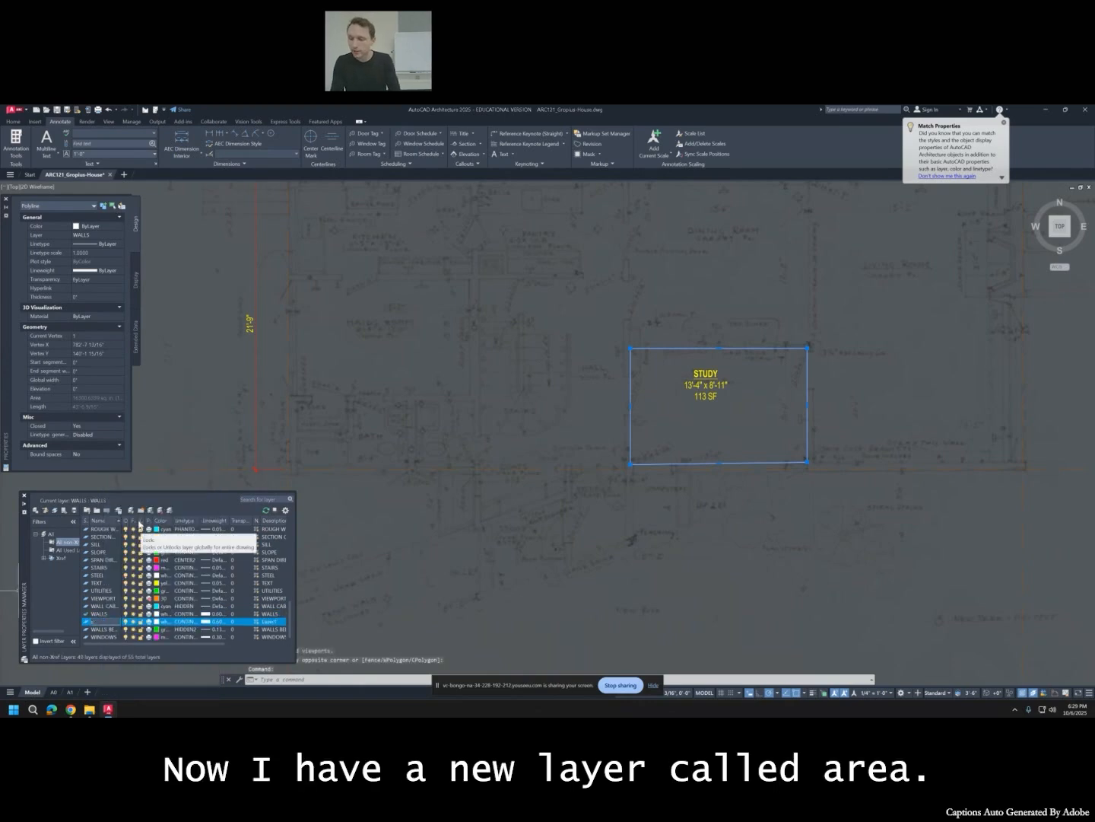
text(REA)
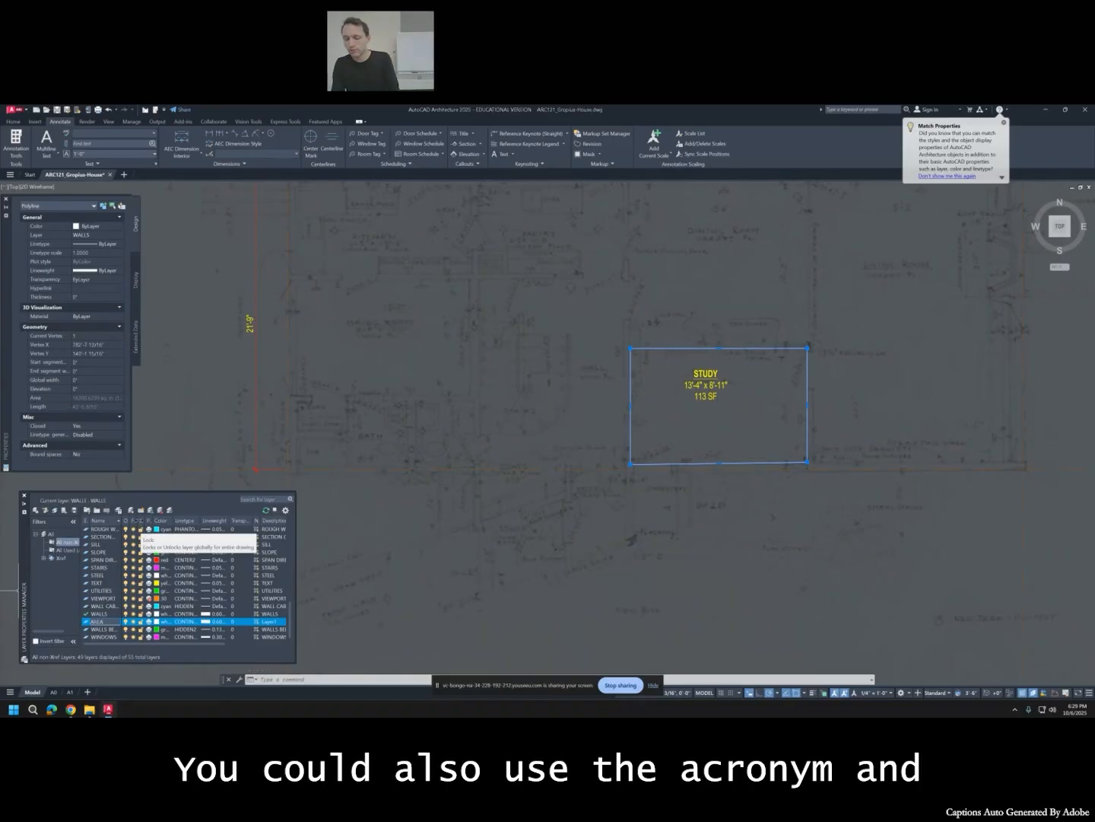
text(nplt)
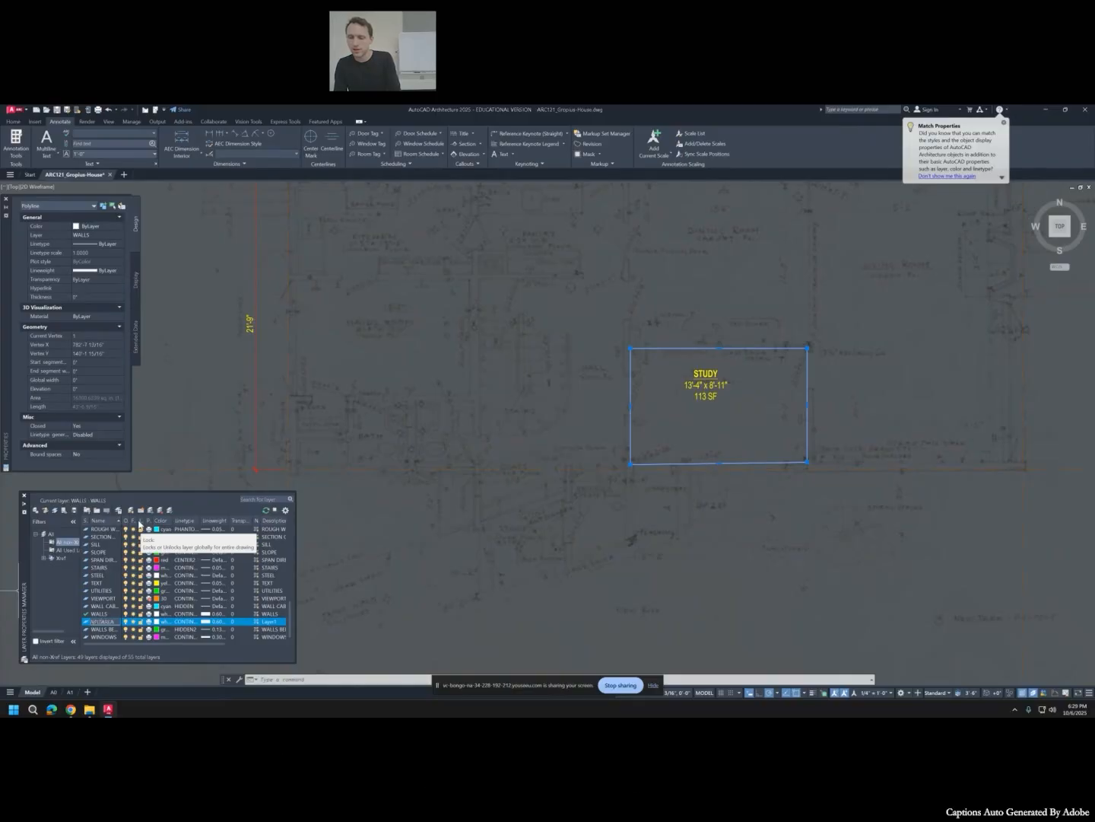
key(Return)
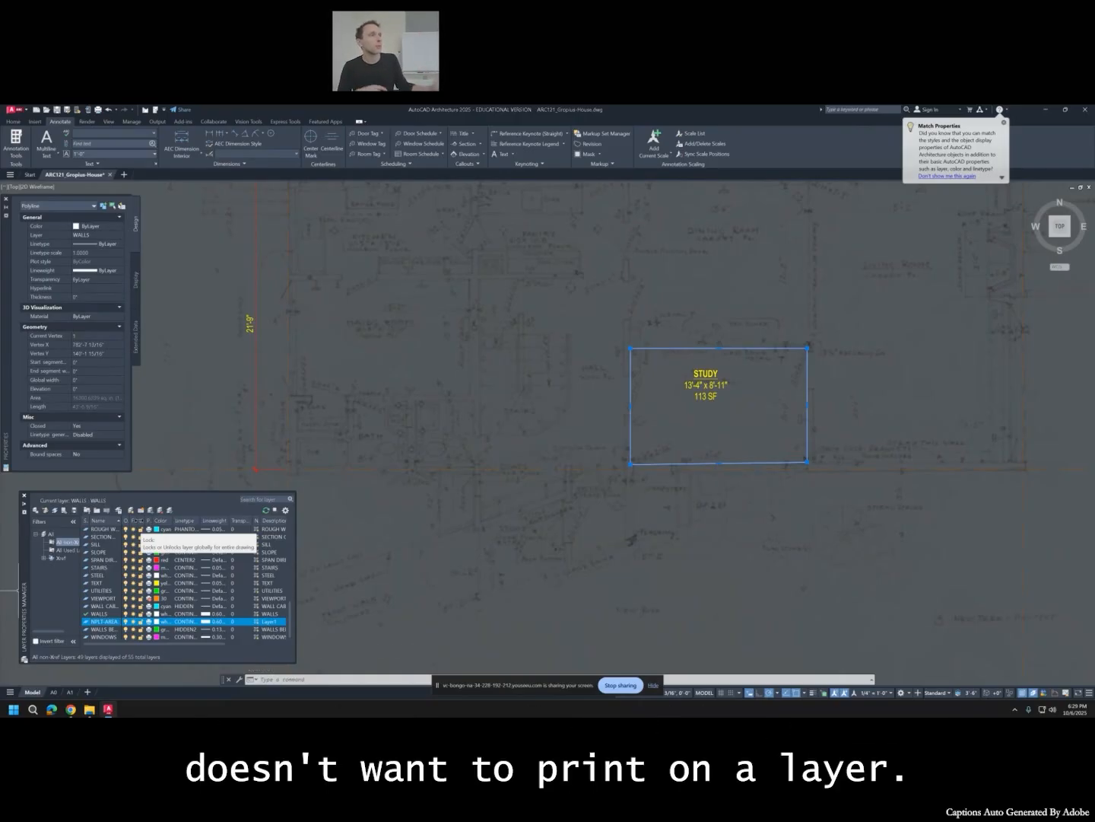
click(149, 622)
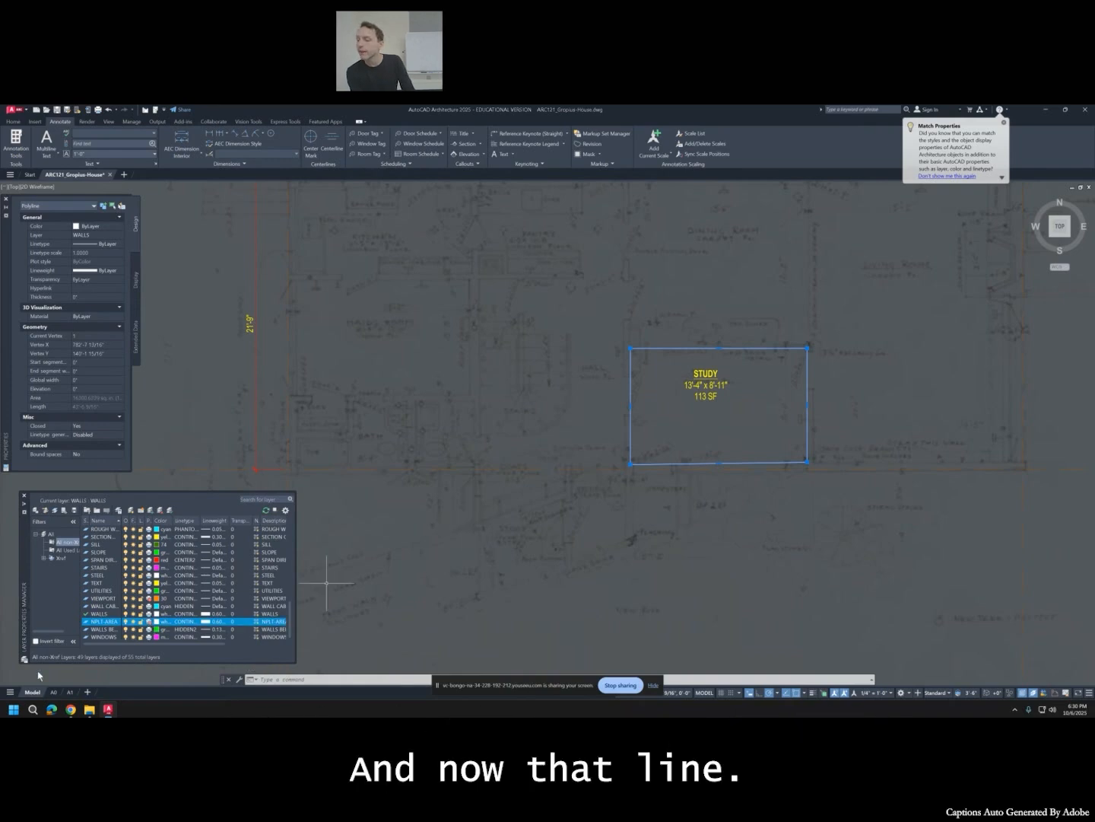
Check the A1 sheet in another plot preview after adding the NPLT-AREA layer, and close the preview.
click(70, 691)
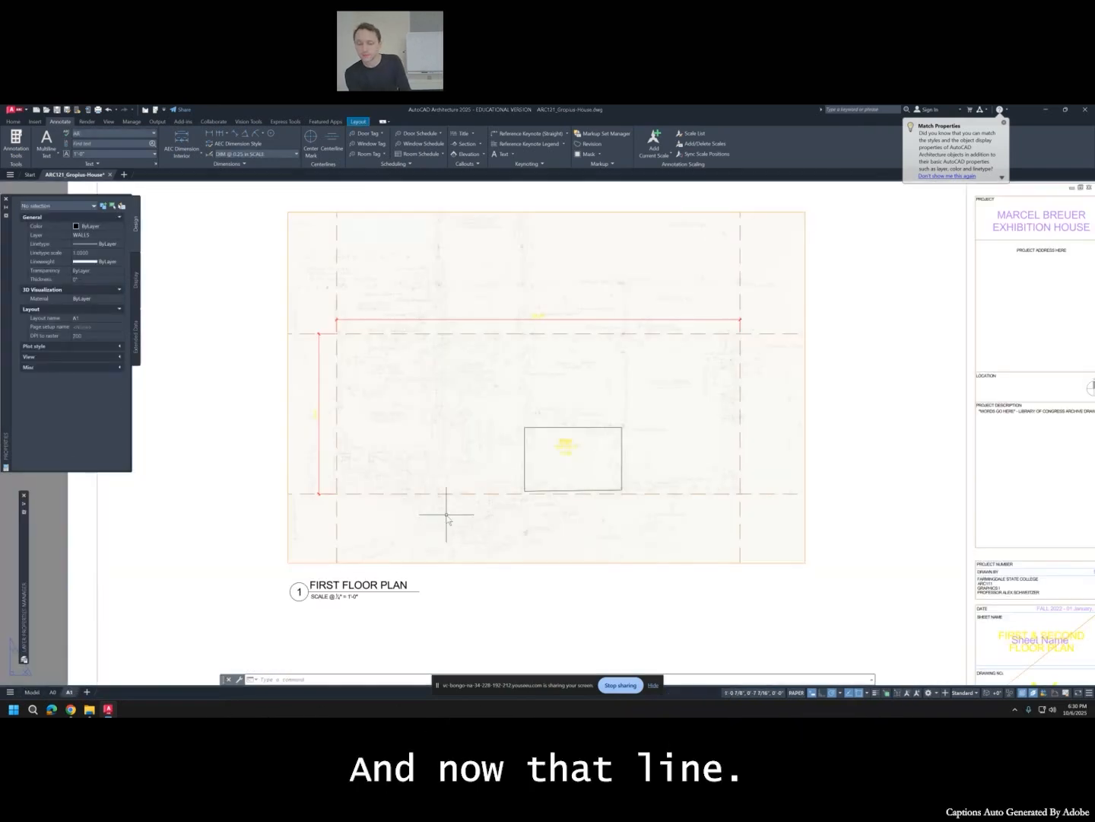
key(ctrl+p)
click(418, 507)
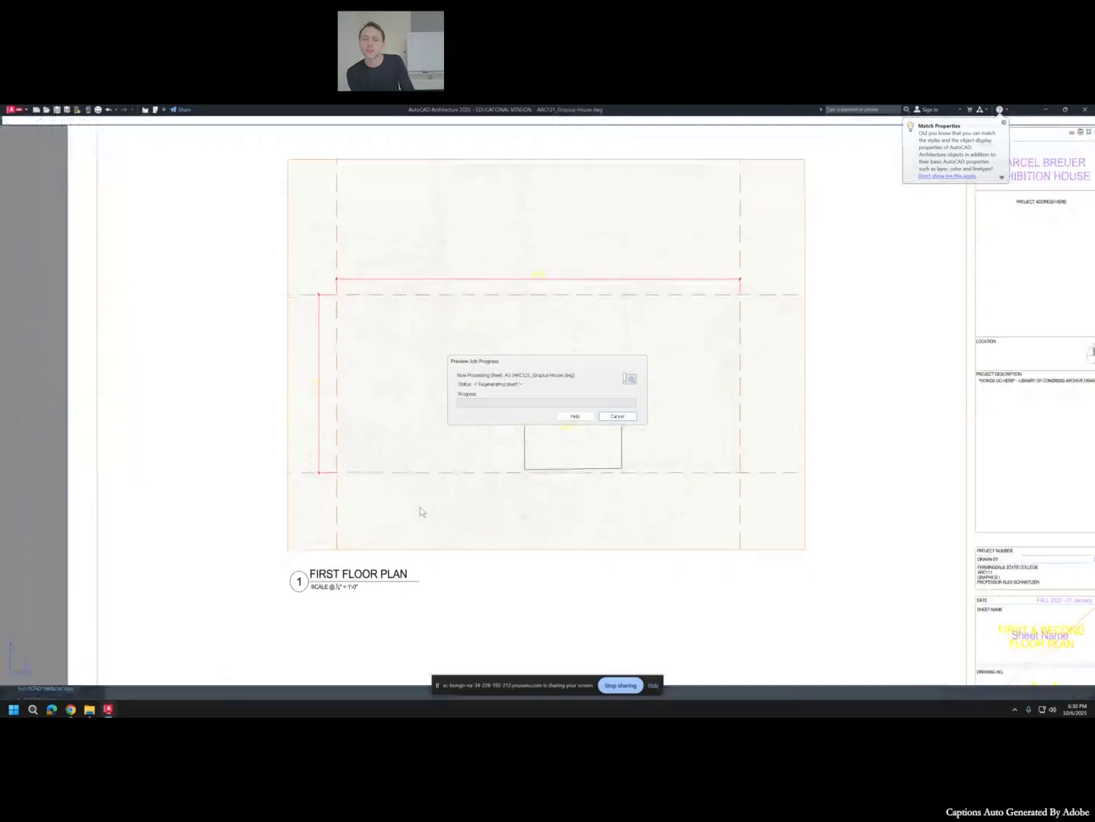
key(Escape)
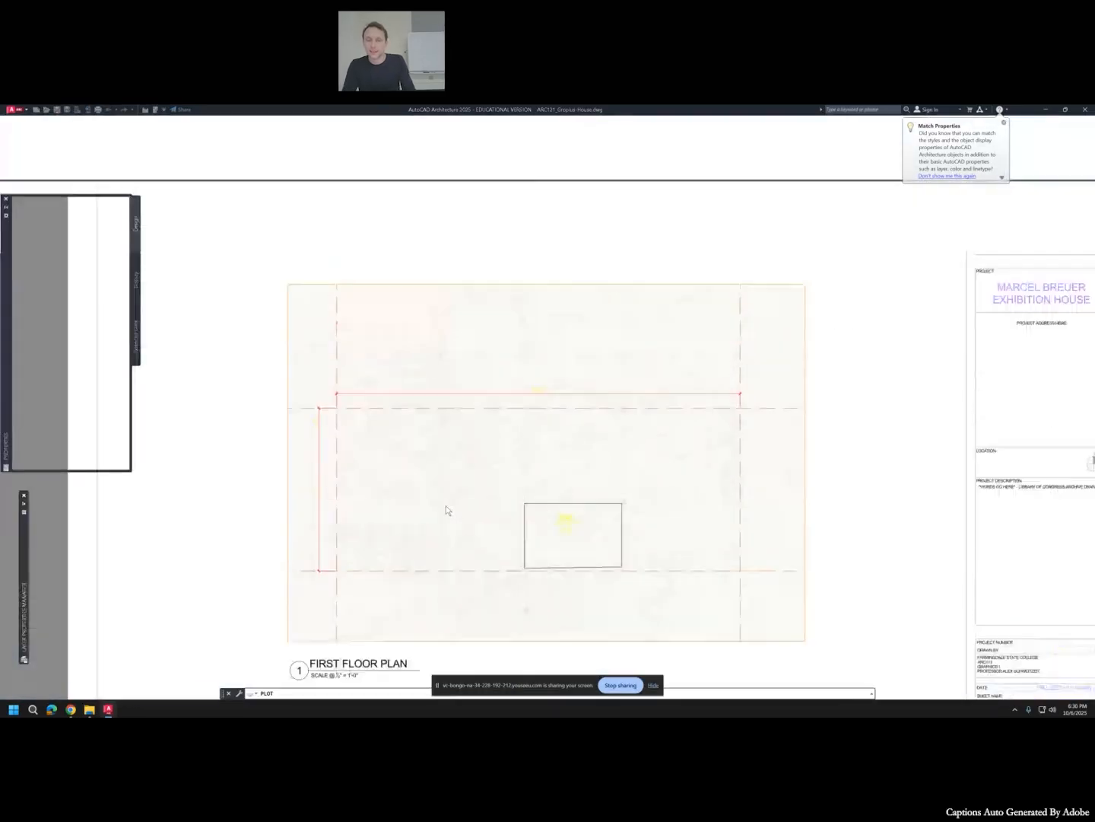
Move the rectangle around the study in the First Floor Plan viewport to the NPLT-AREA layer and return to paper space.
double_click(520, 467)
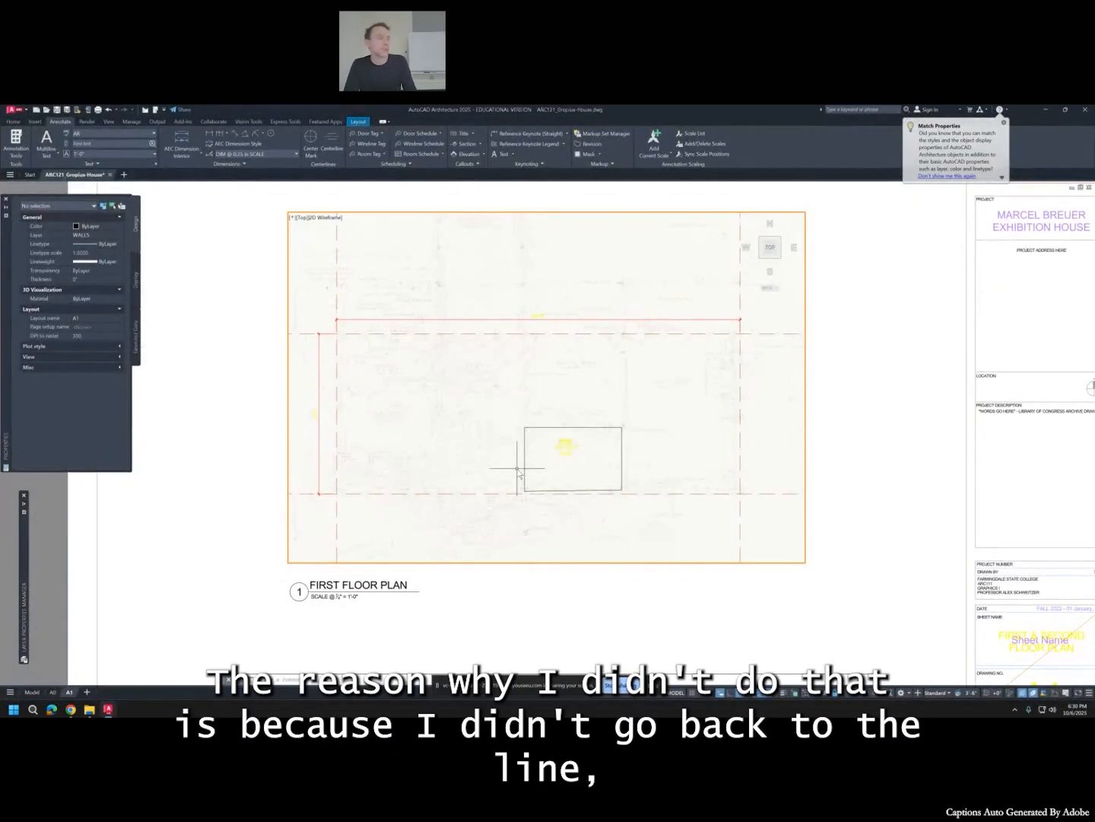
click(525, 449)
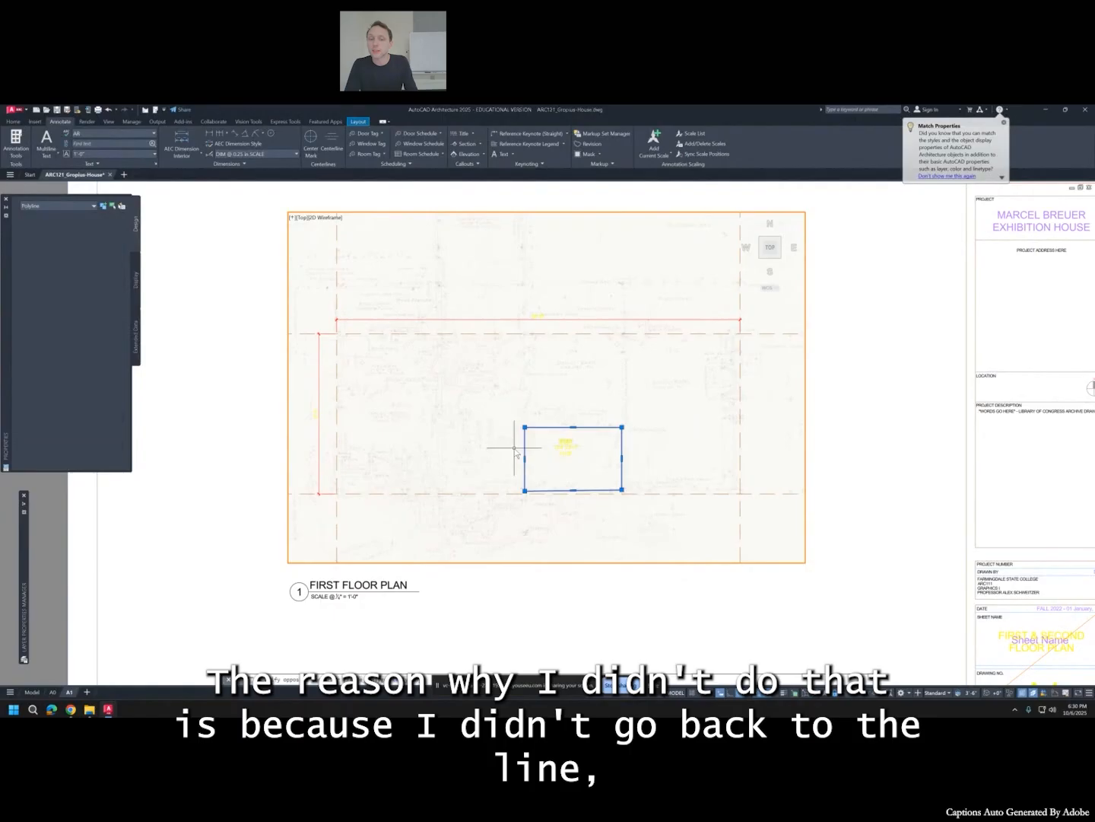
click(95, 235)
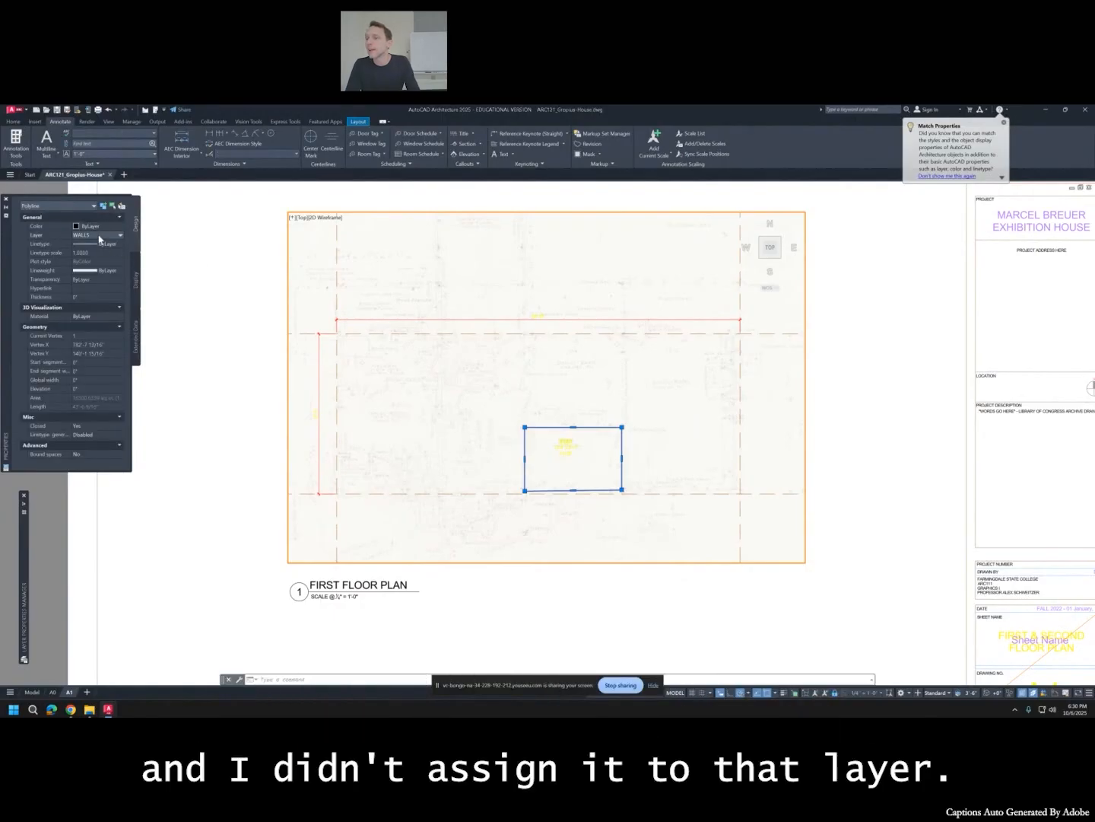
click(95, 235)
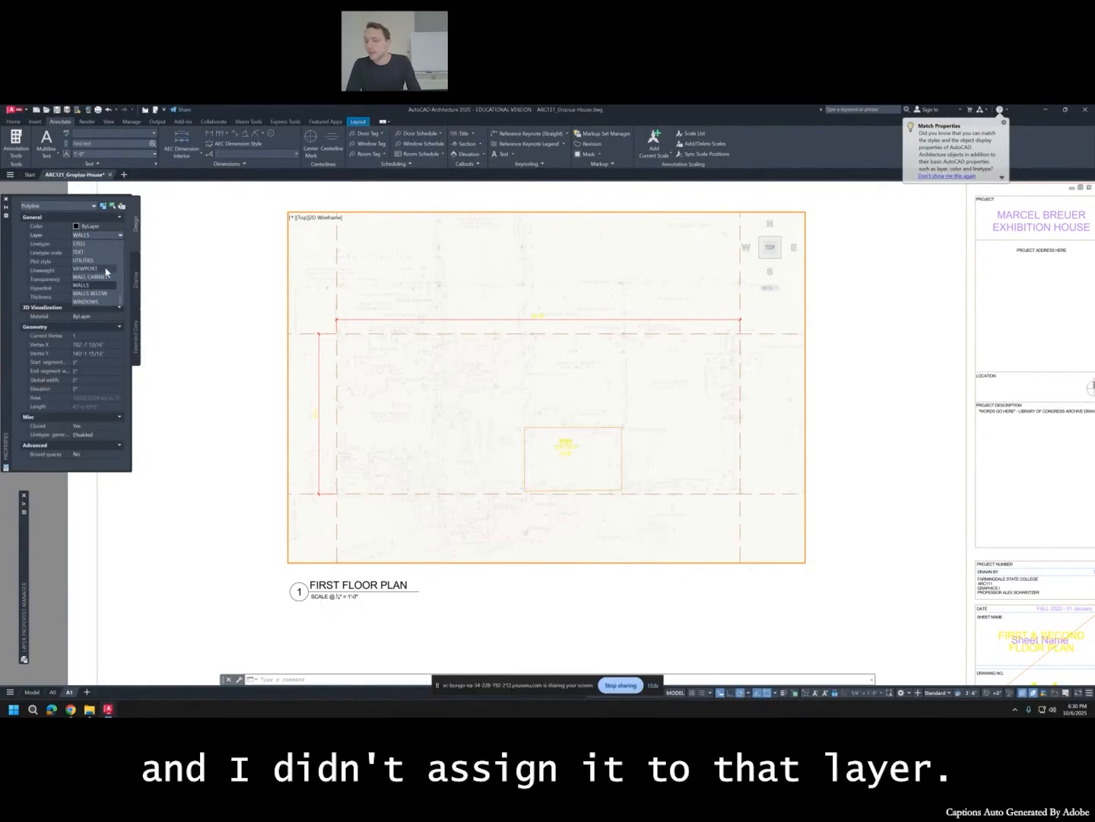
scroll(106, 273, up, 4)
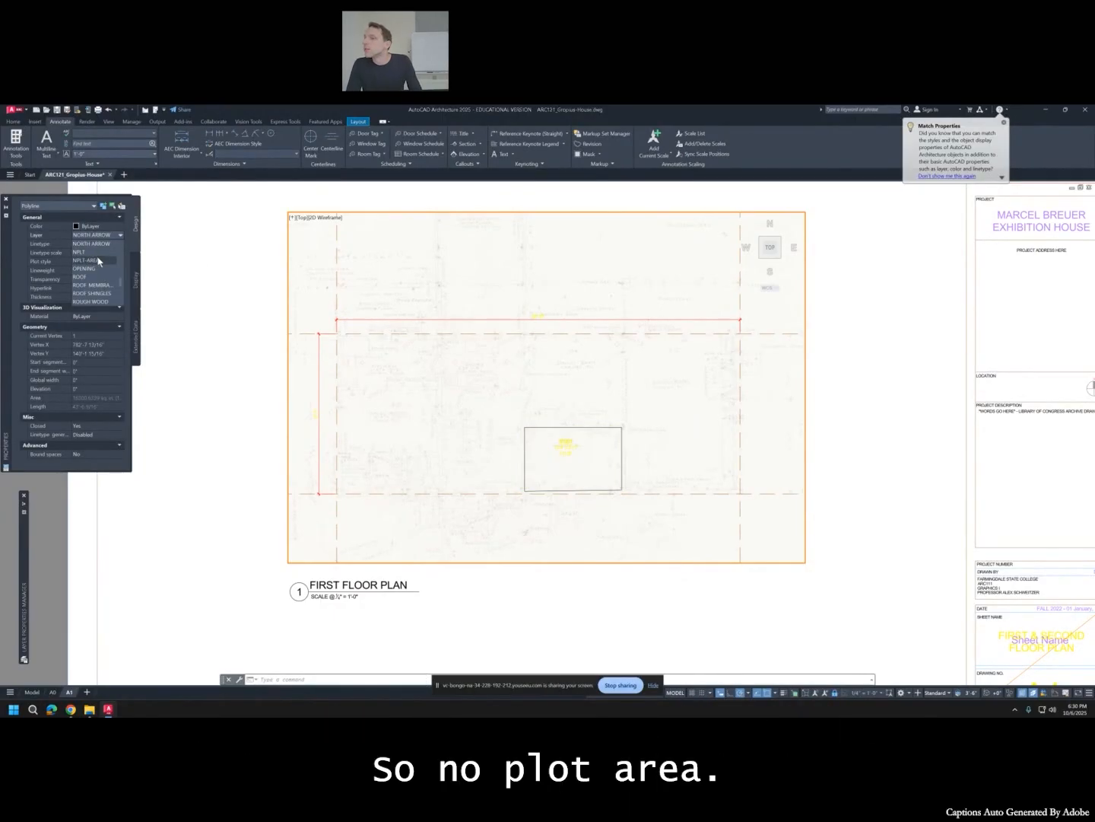
click(98, 261)
key(Escape)
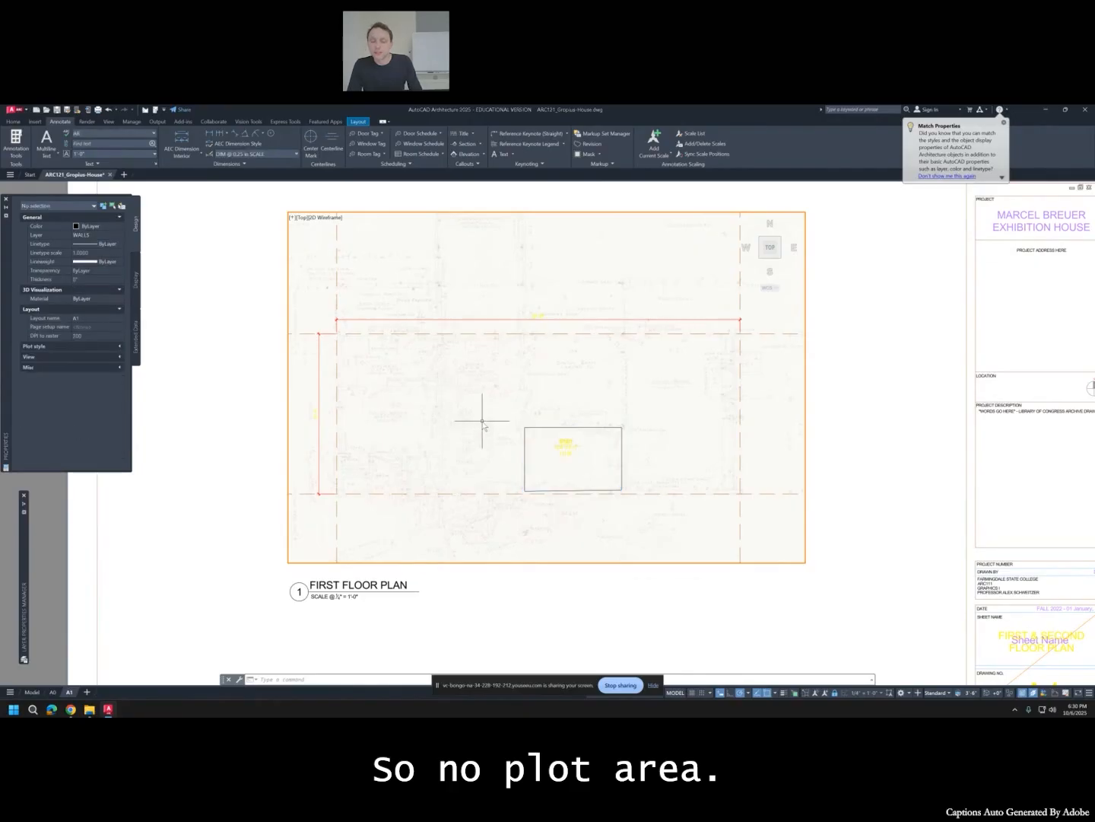
double_click(271, 448)
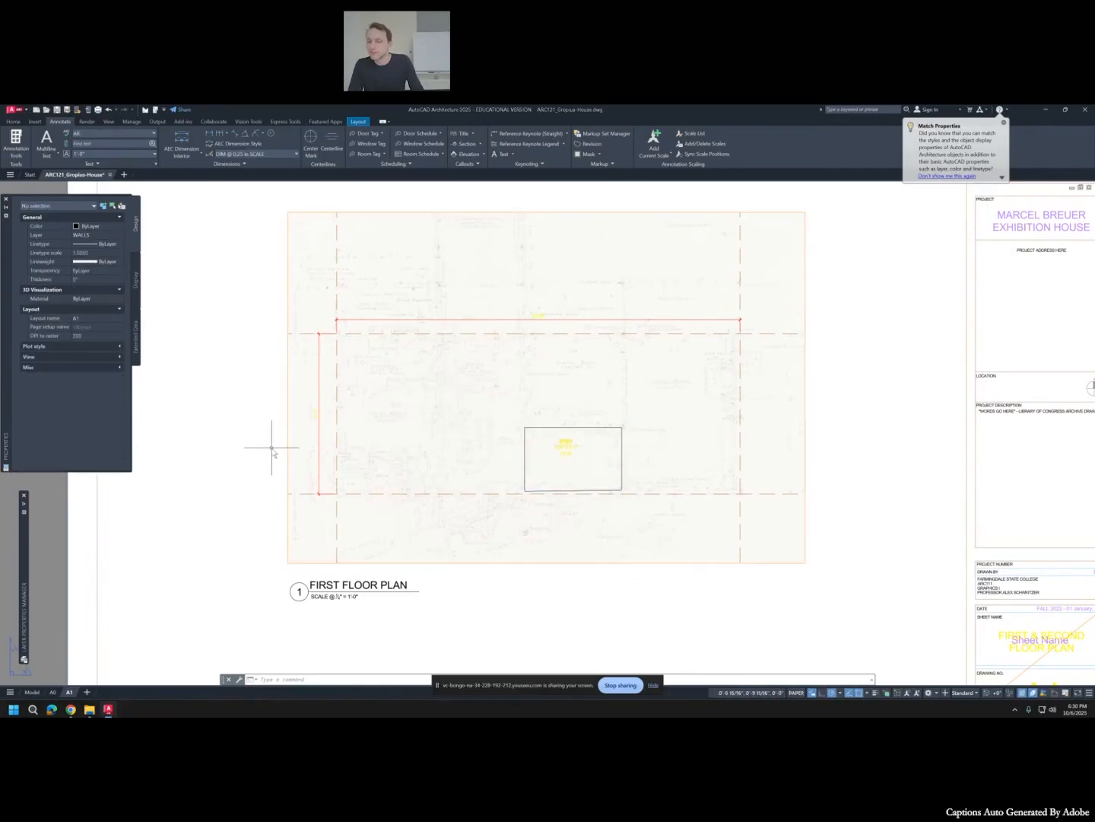
Preview the plot of layout A1 to check whether the study's area outline prints.
key(ctrl+p)
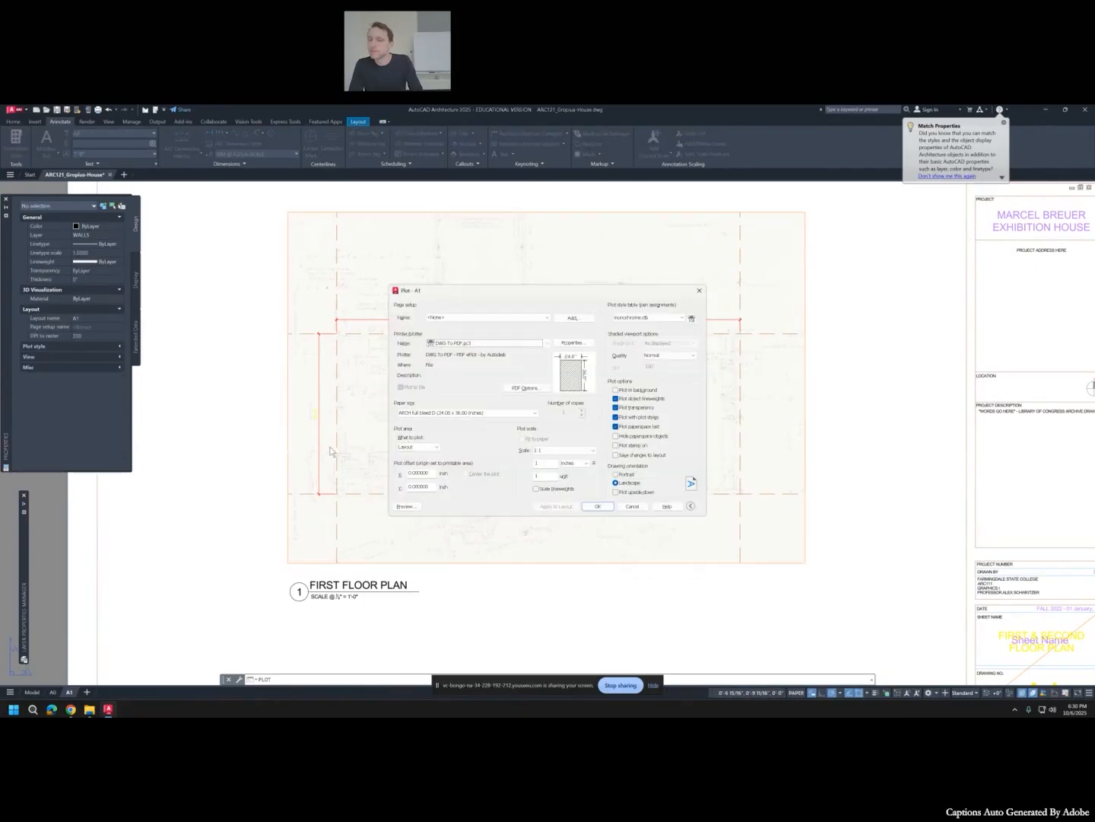
click(407, 505)
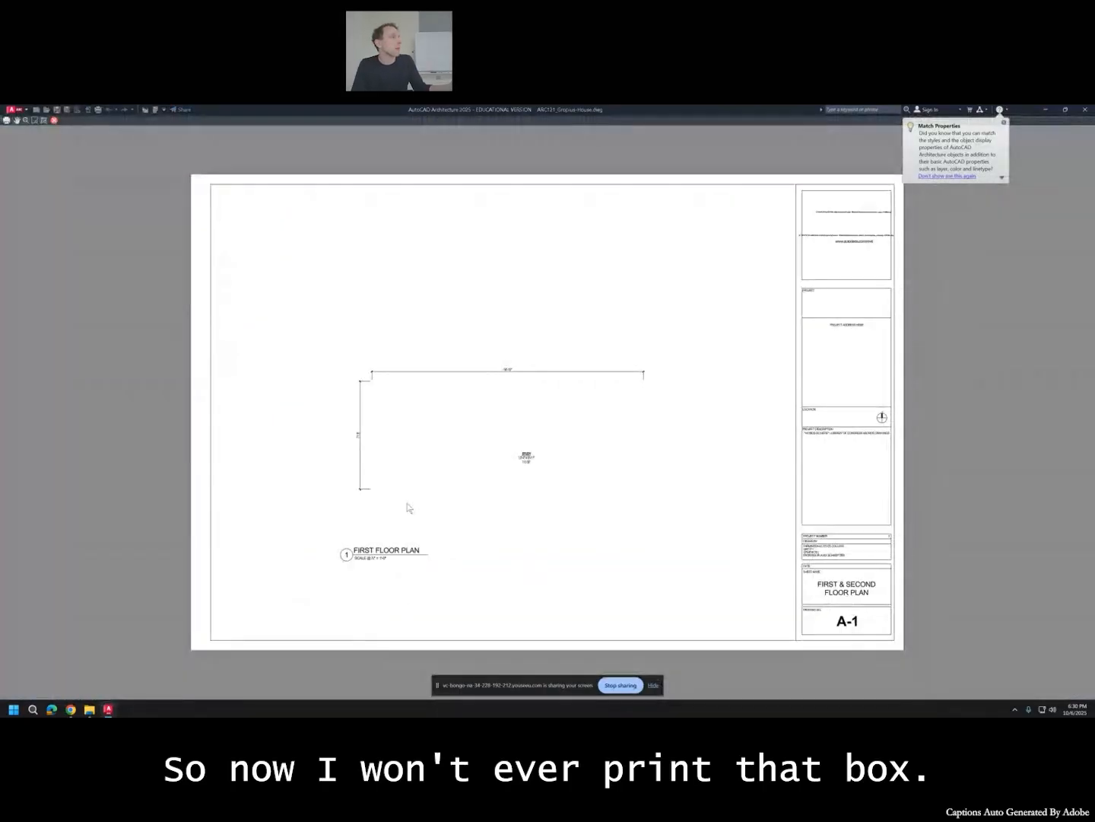
key(Escape)
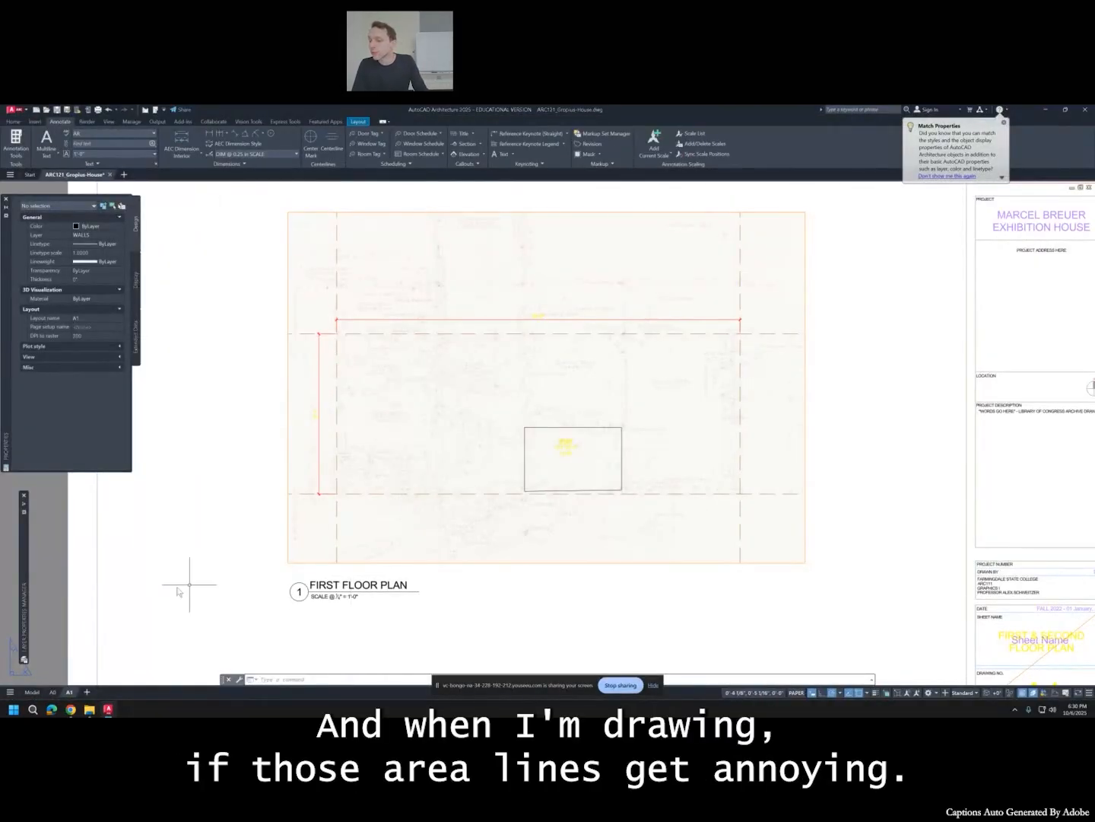
Switch to model space and turn off the NPLT-AREA layer.
click(40, 691)
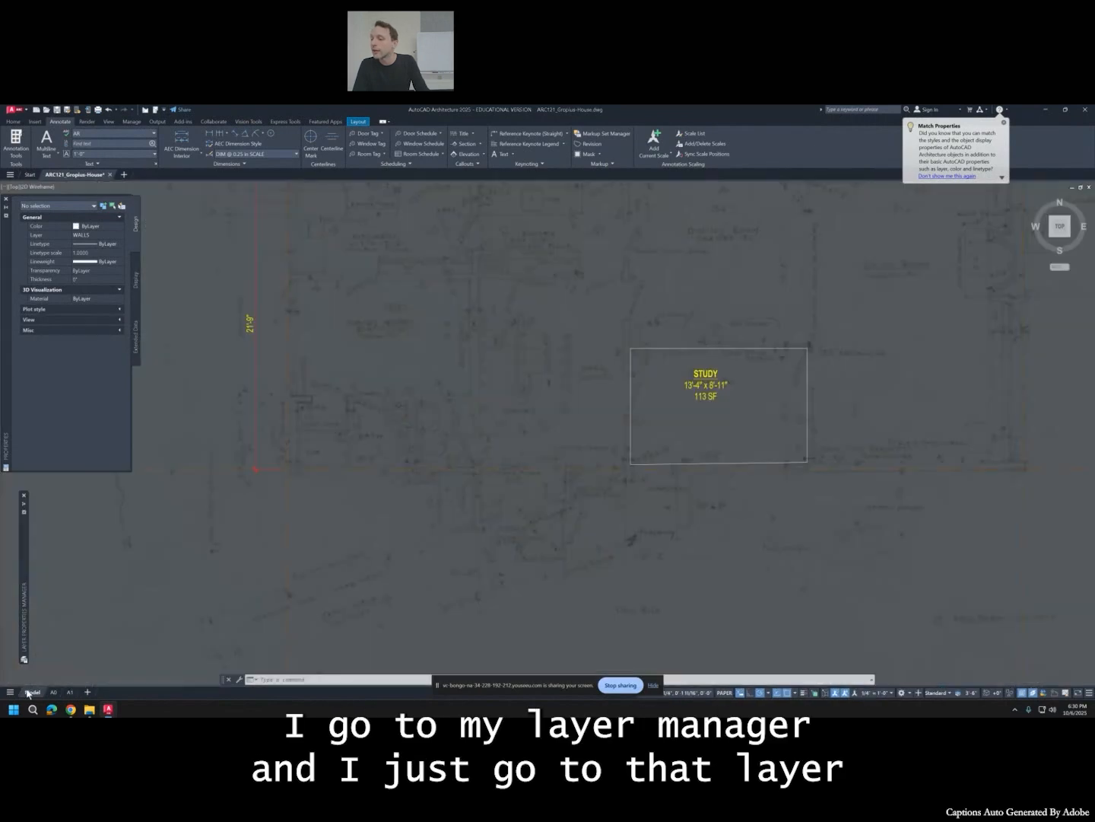
mouse_move(28, 570)
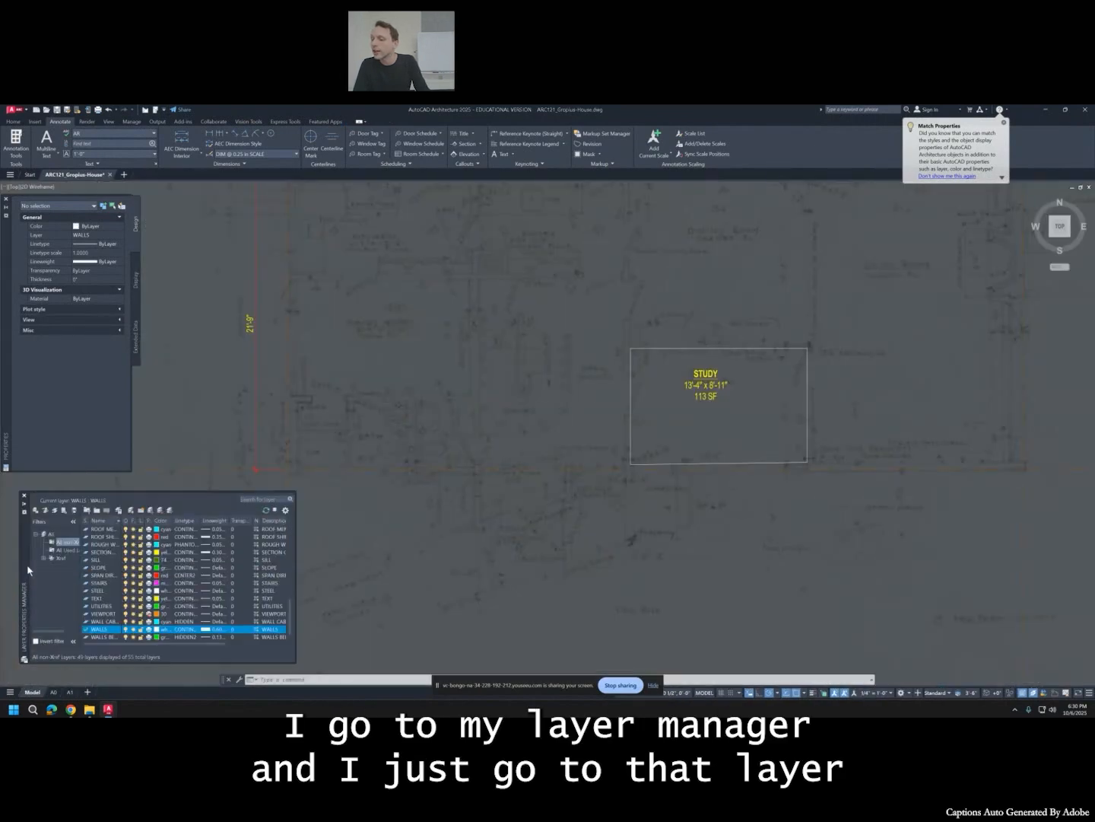
scroll(125, 611, up, 4)
click(110, 599)
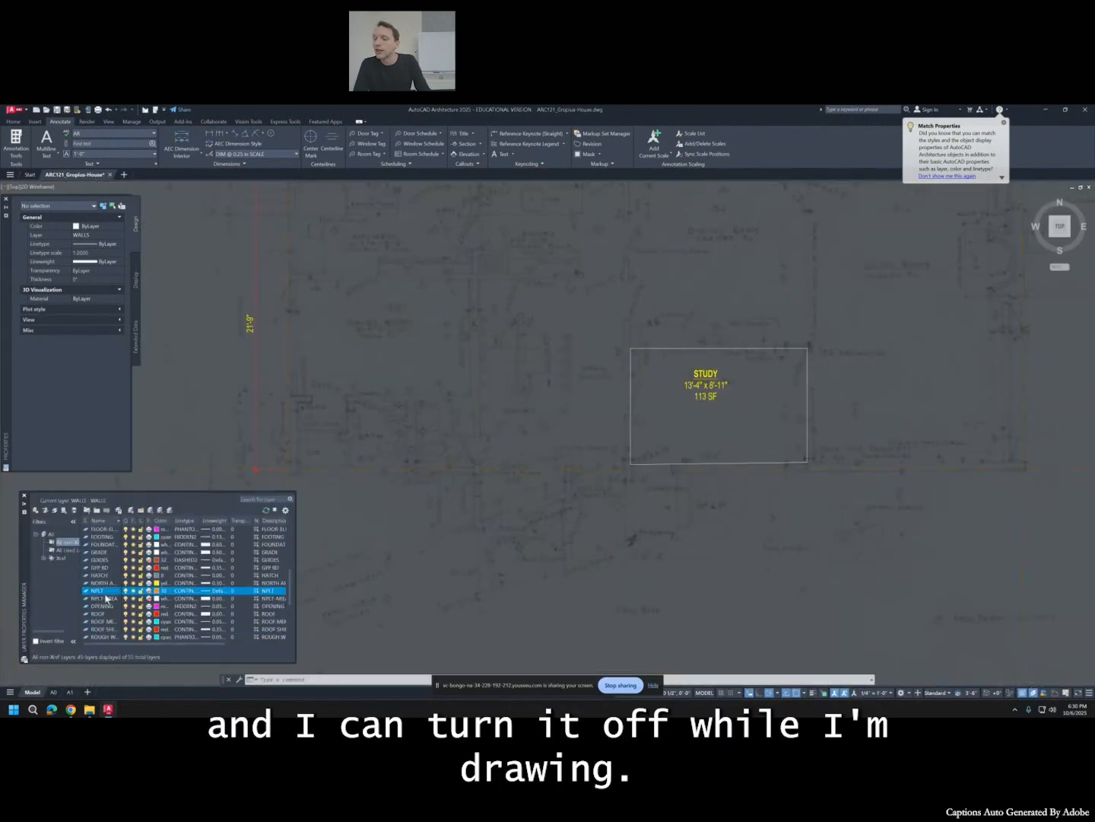
click(126, 598)
click(127, 599)
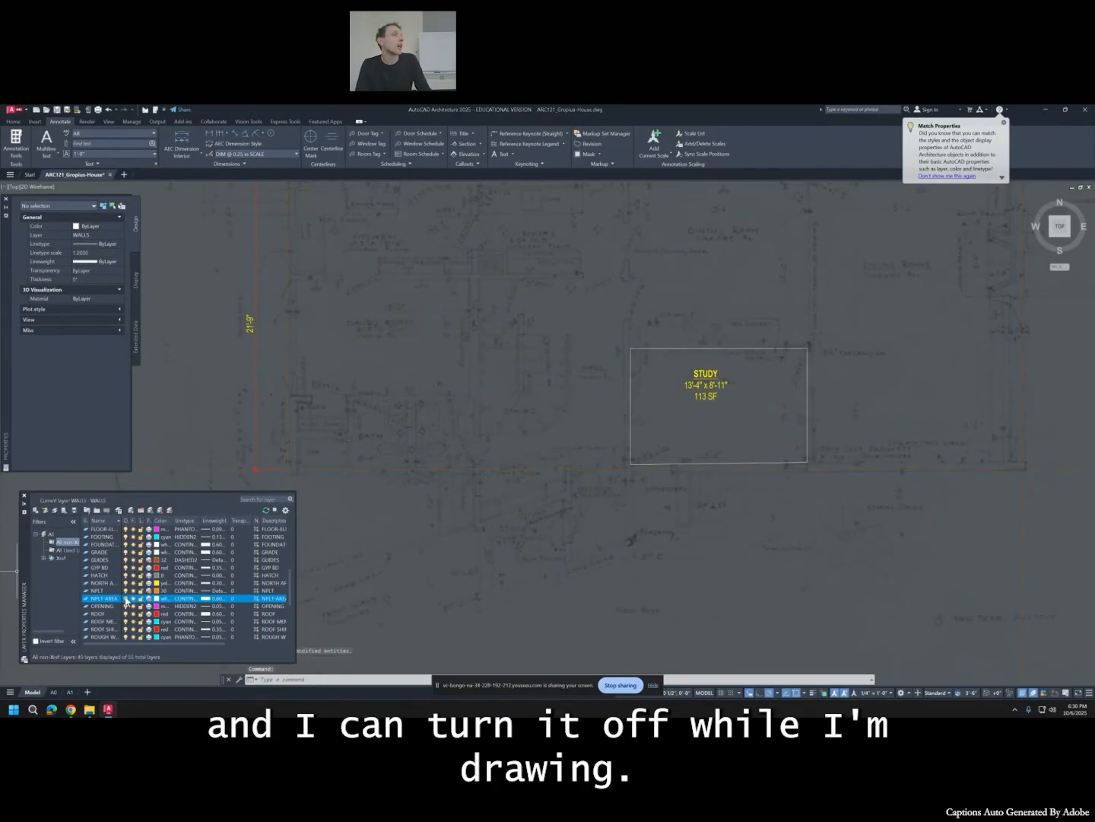
click(126, 598)
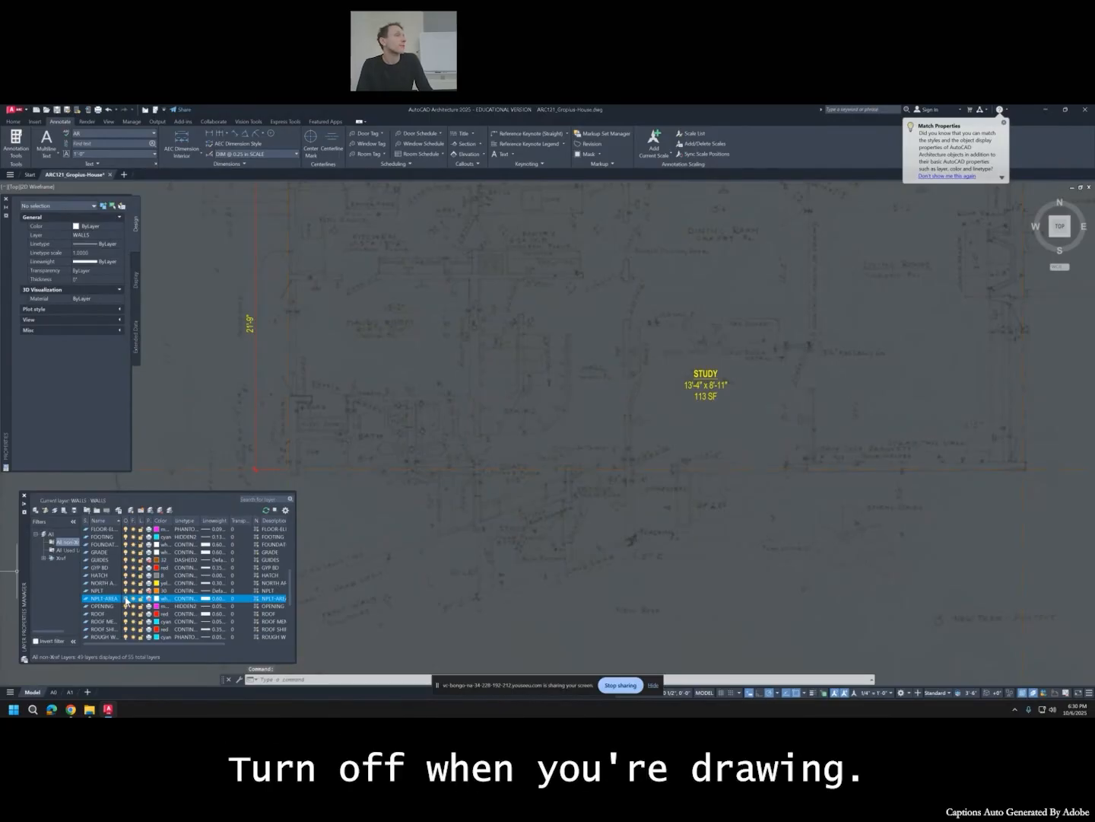
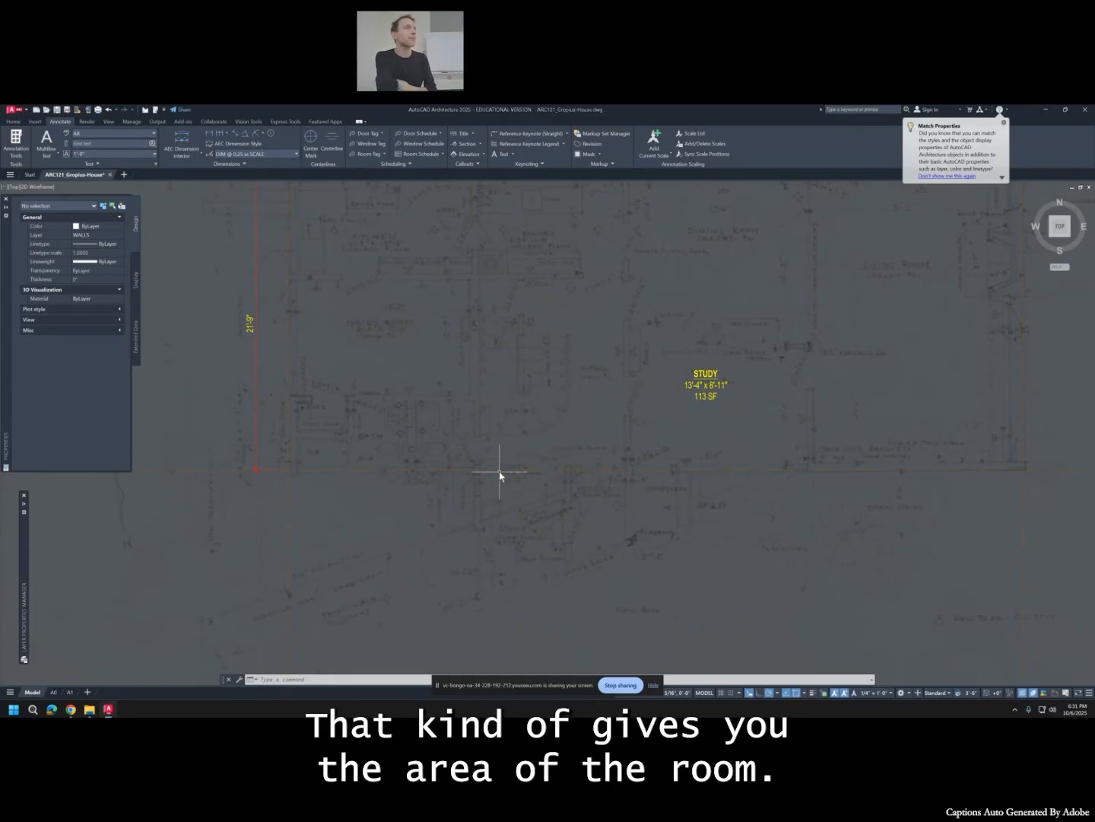
Look over the floor plans and inspect the STUDY room label's text style, annotative setting and height.
scroll(543, 399, down, 2)
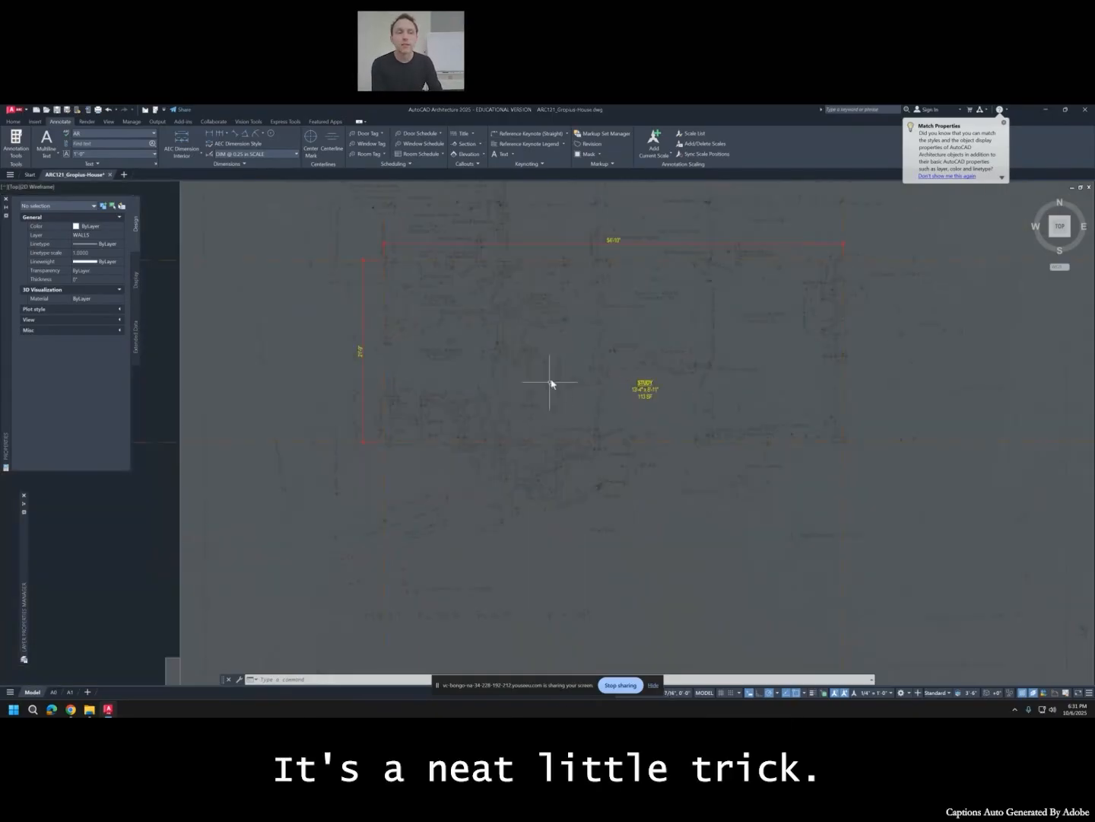
scroll(552, 356, down, 5)
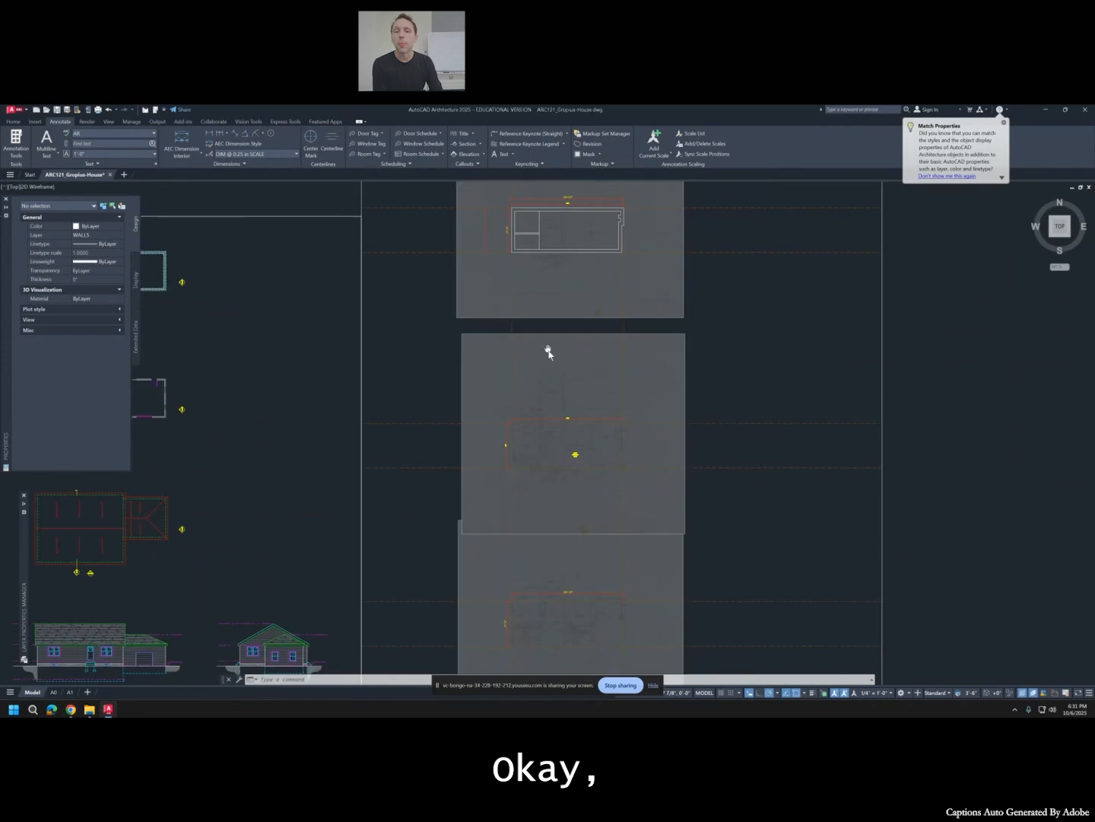
middle_drag(556, 380, 559, 410)
scroll(559, 313, up, 8)
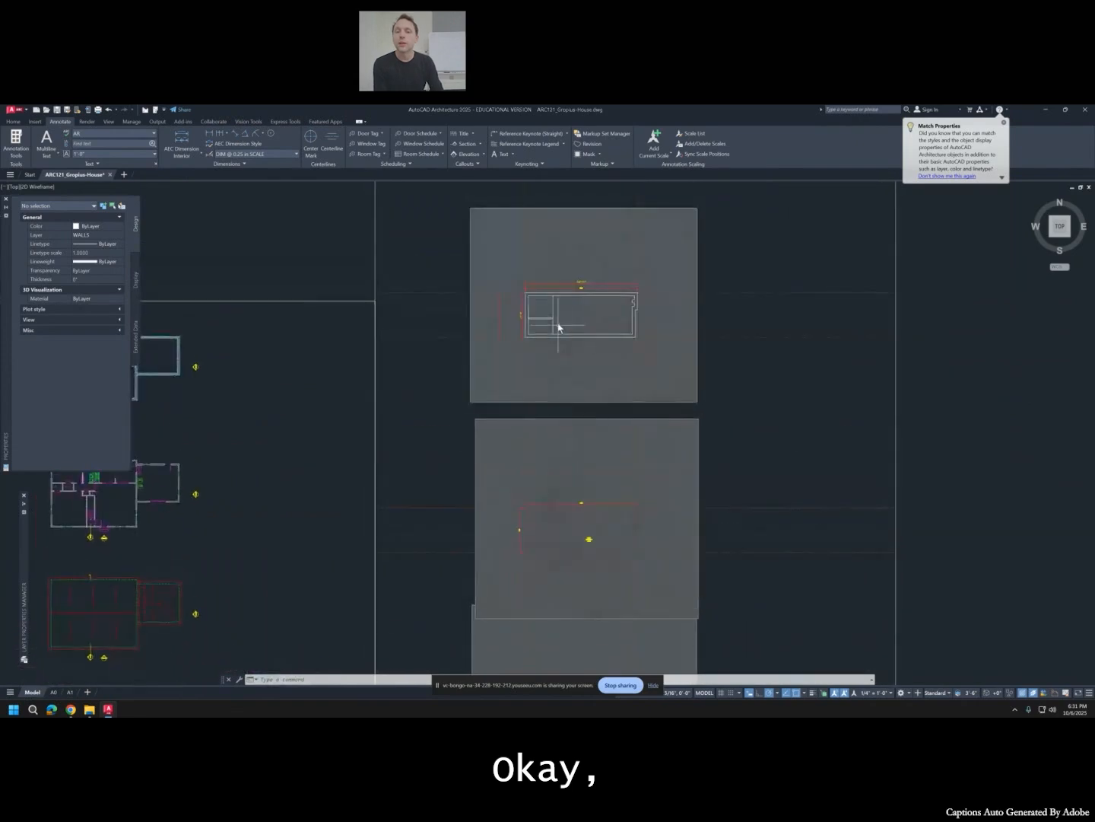
scroll(627, 308, down, 6)
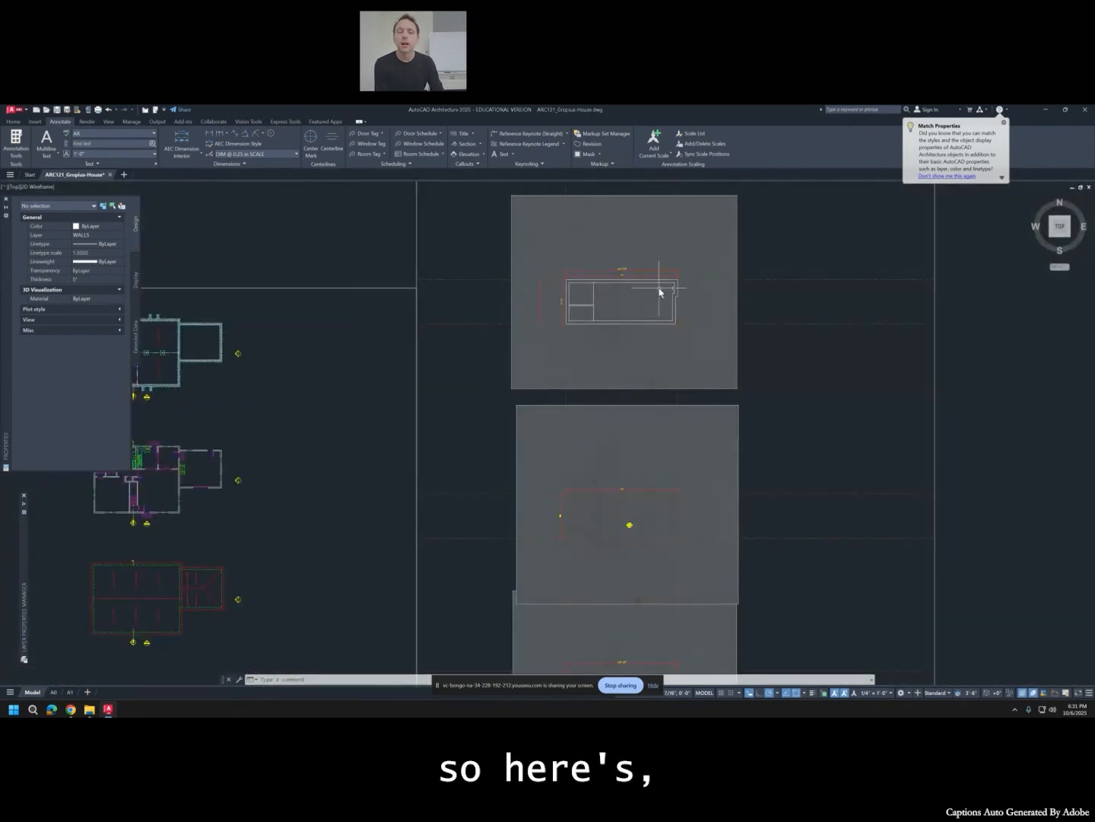
scroll(626, 546, up, 6)
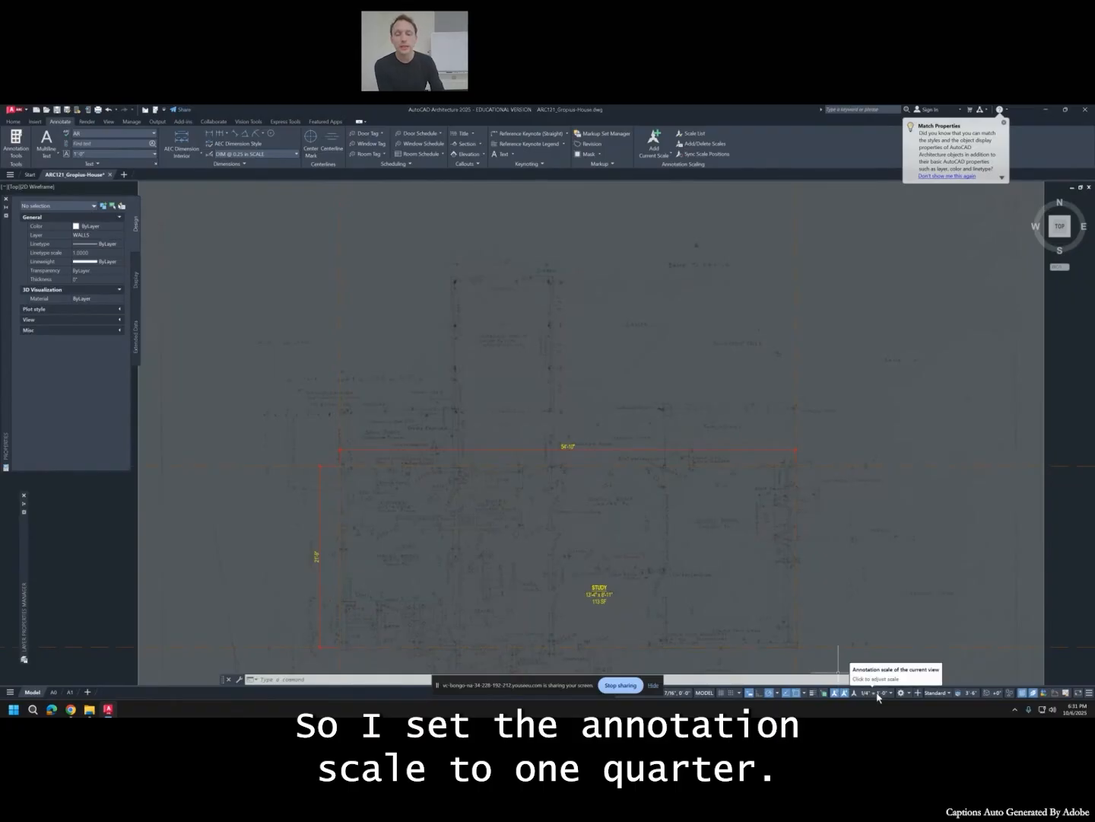
click(602, 599)
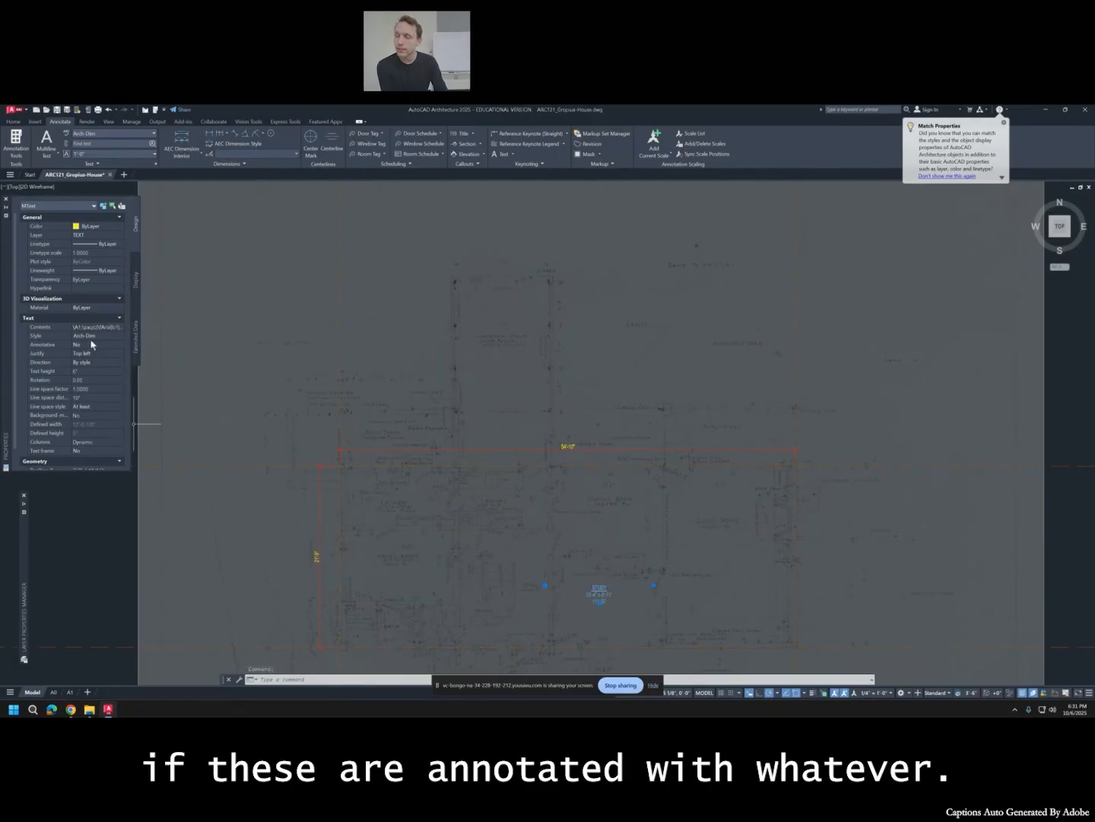
key(Escape)
key(Escape)
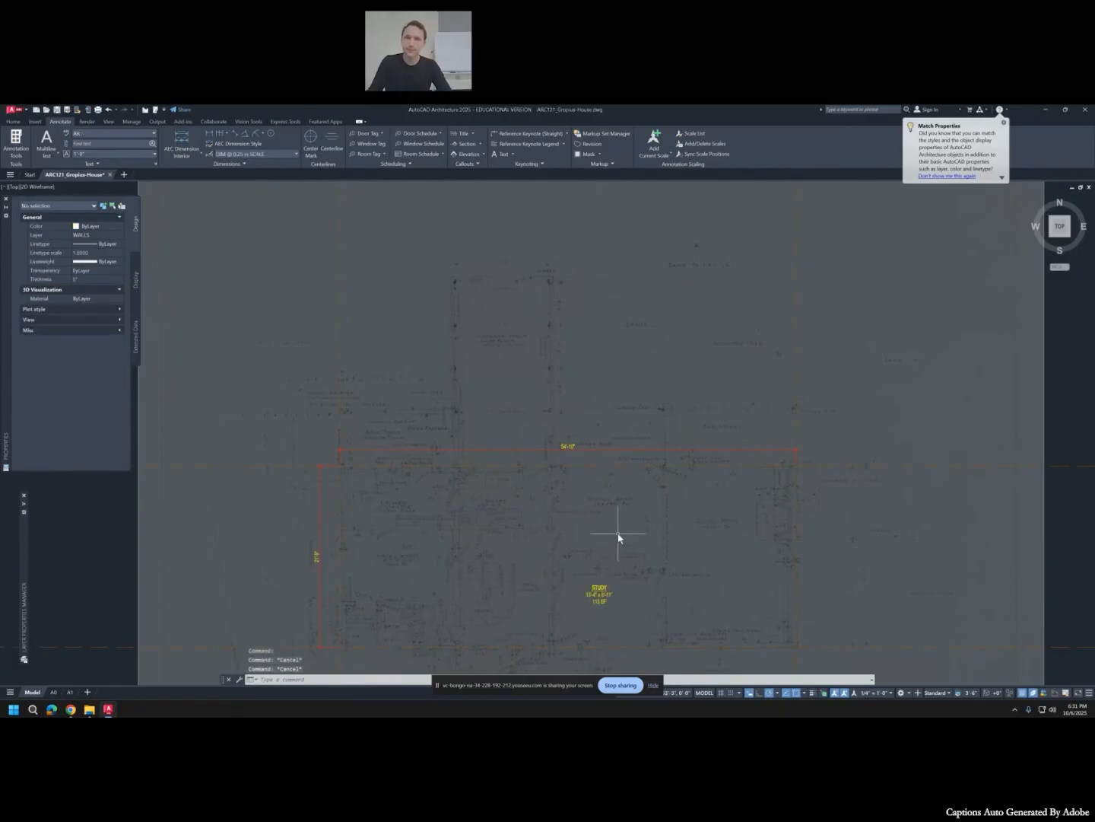
Examine the template's sample title, room name and room dimension texts for the different scales.
click(14, 121)
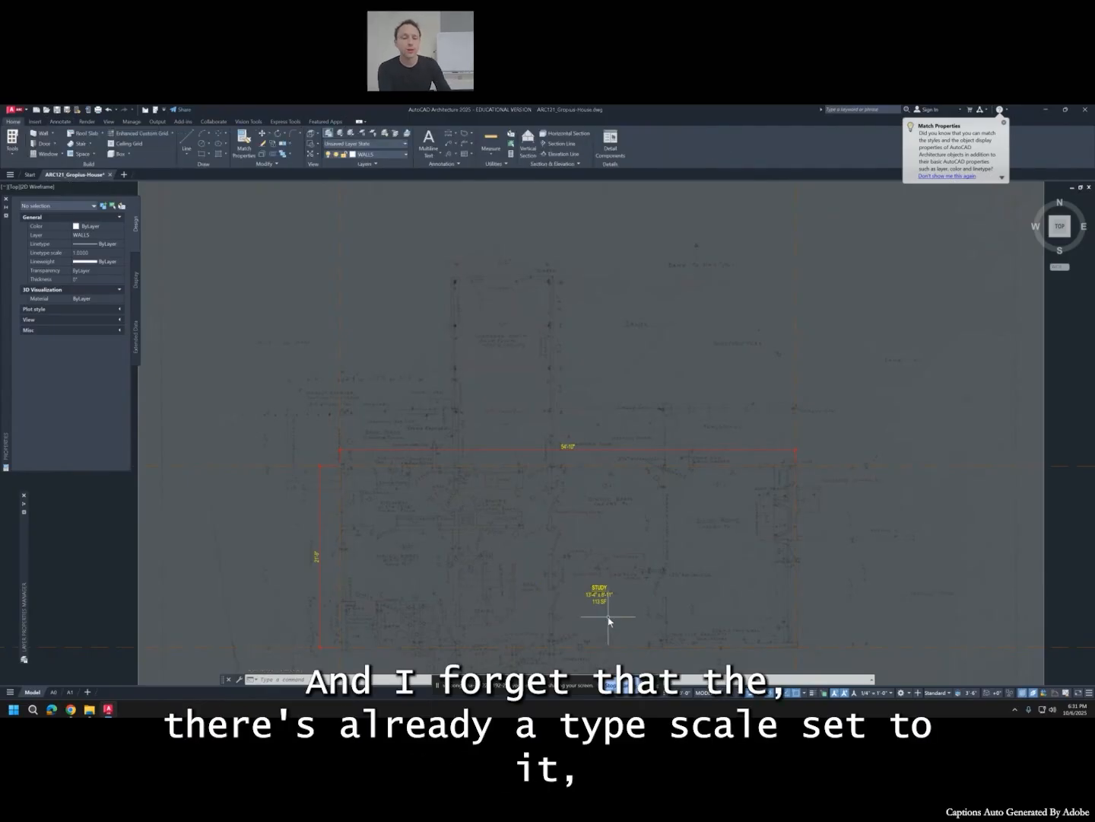
scroll(601, 586, down, 8)
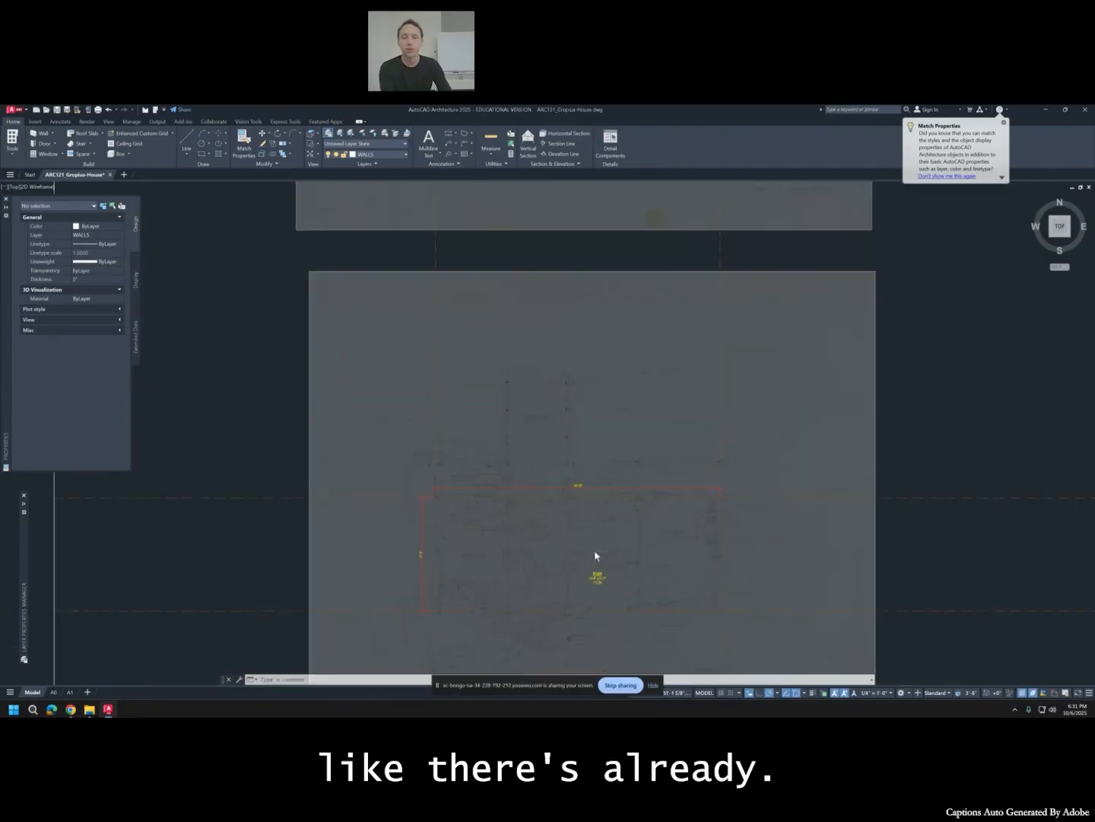
scroll(357, 441, up, 8)
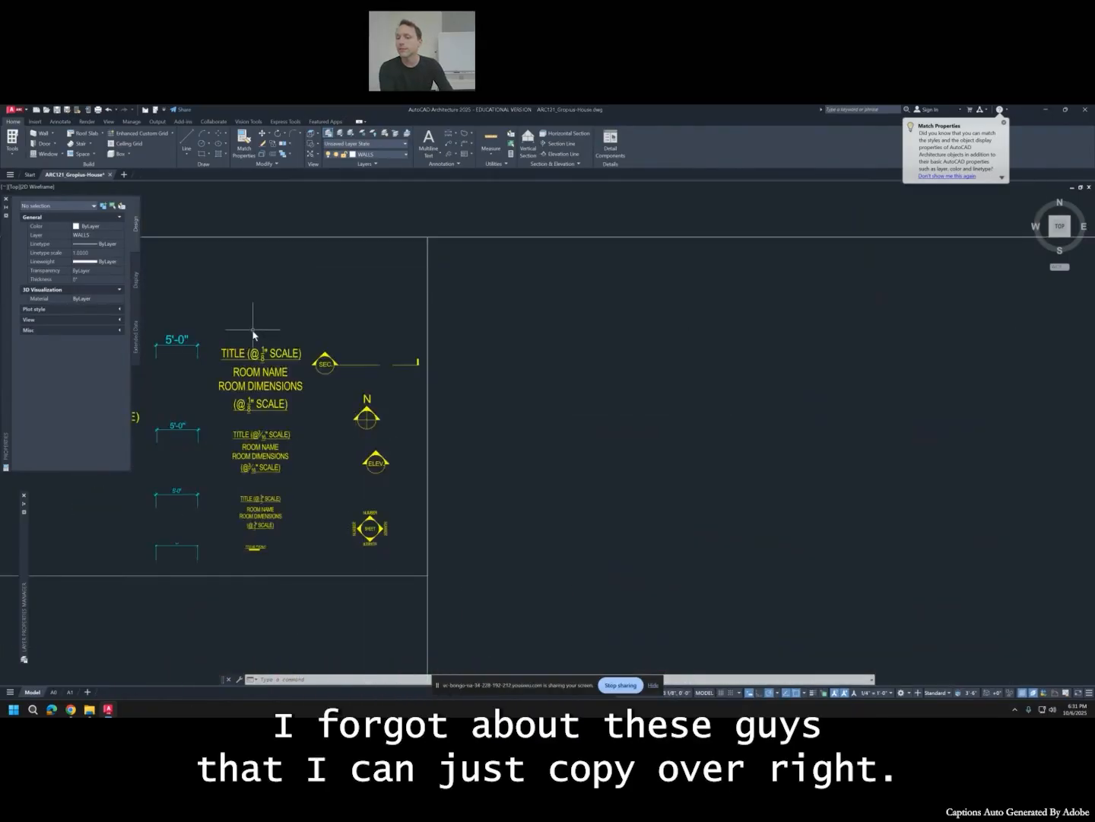
scroll(246, 405, down, 8)
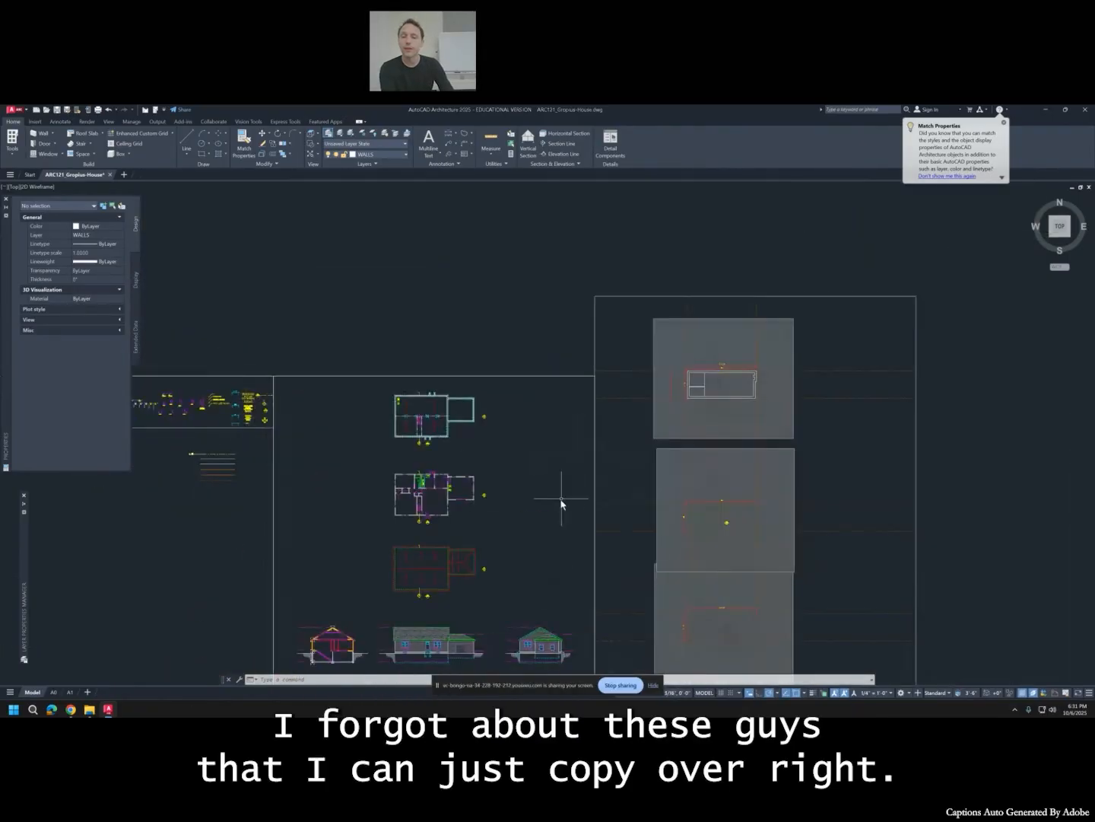
Examine the handwritten room names and notes on the scanned basement plan.
scroll(738, 515, up, 6)
scroll(729, 546, up, 2)
middle_drag(664, 341, 664, 534)
middle_drag(645, 365, 638, 525)
middle_drag(627, 346, 603, 542)
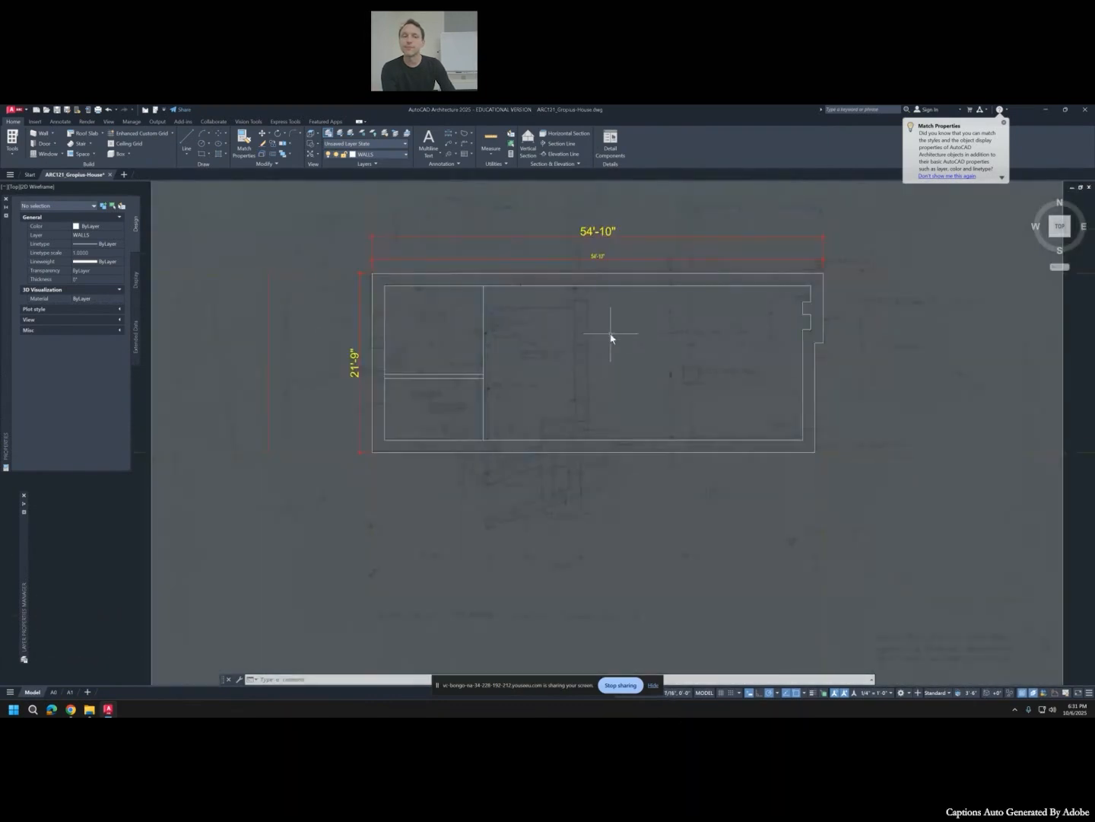
scroll(614, 334, up, 4)
middle_drag(706, 340, 538, 359)
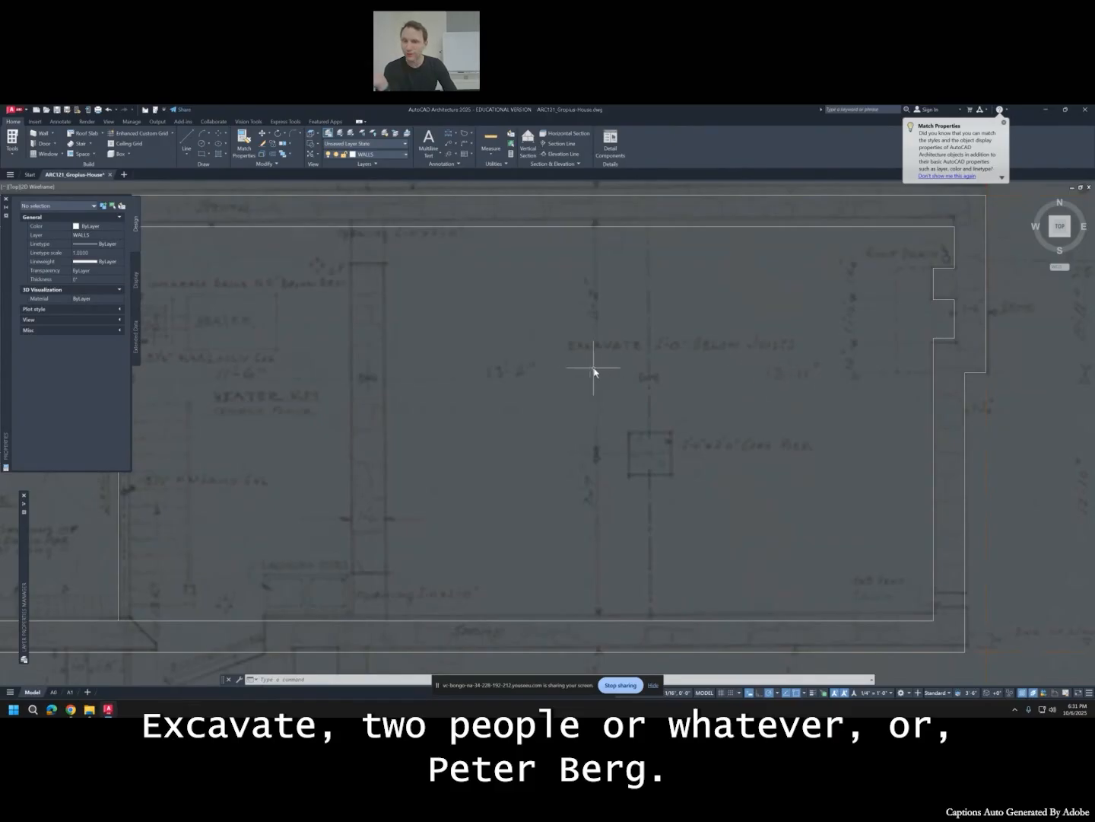
middle_drag(594, 369, 658, 372)
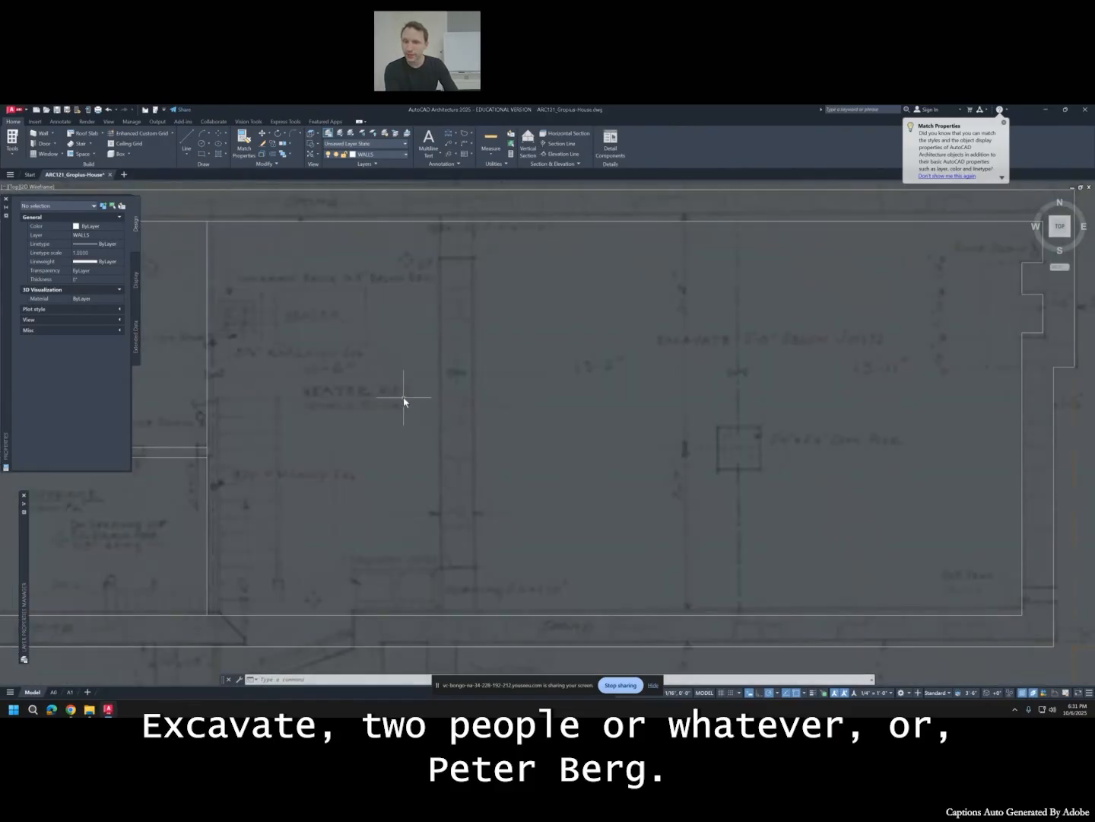
middle_drag(378, 396, 517, 356)
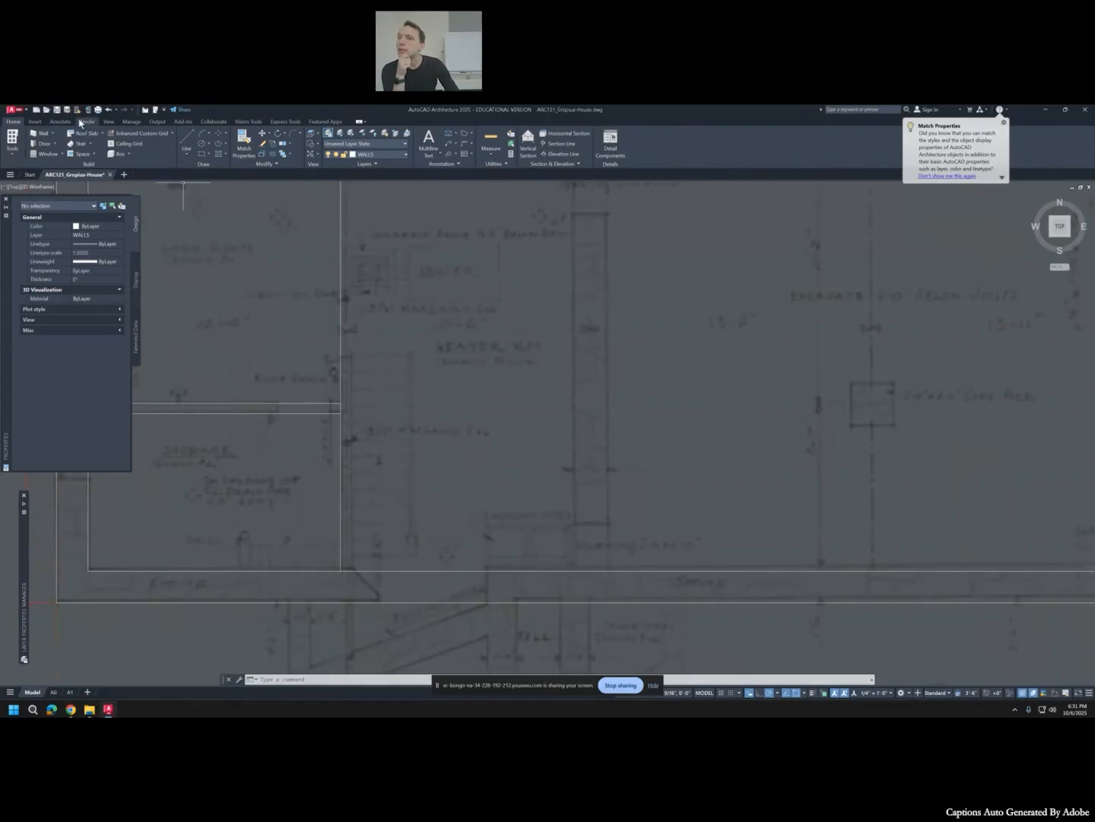
Add multiline text reading HEATER ROOM over the heater room on the basement plan.
click(61, 121)
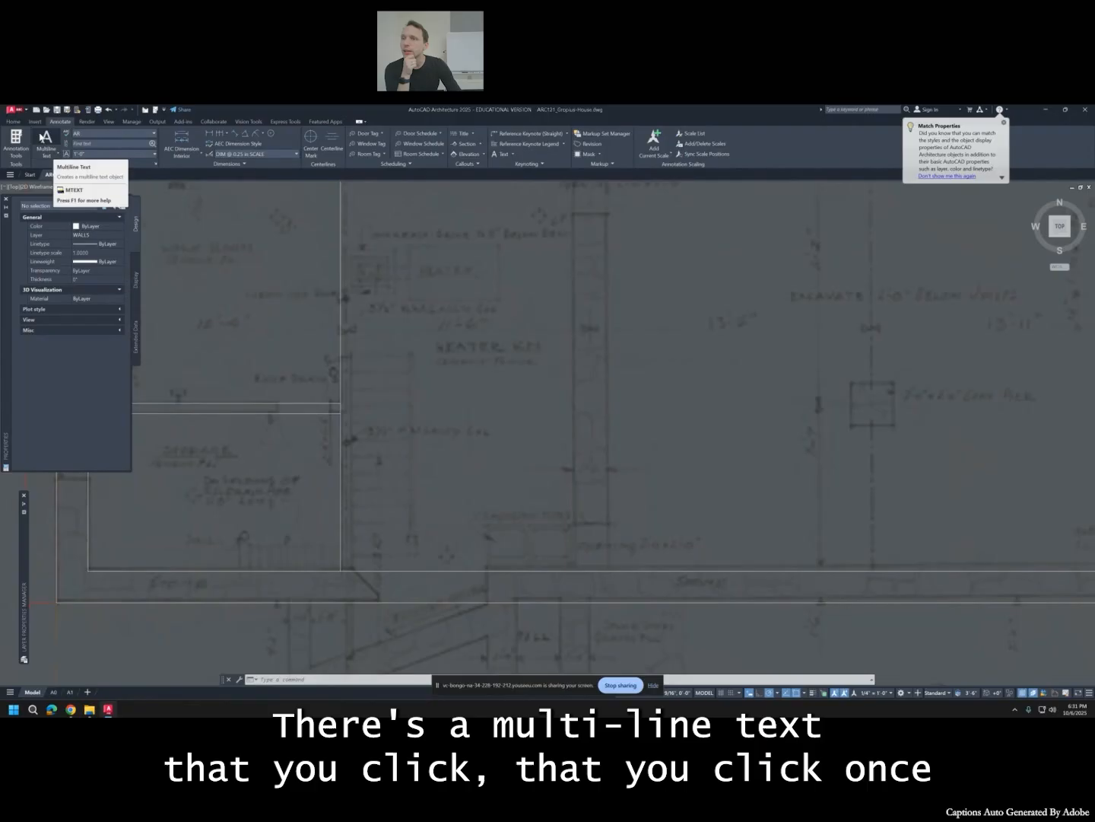
click(44, 140)
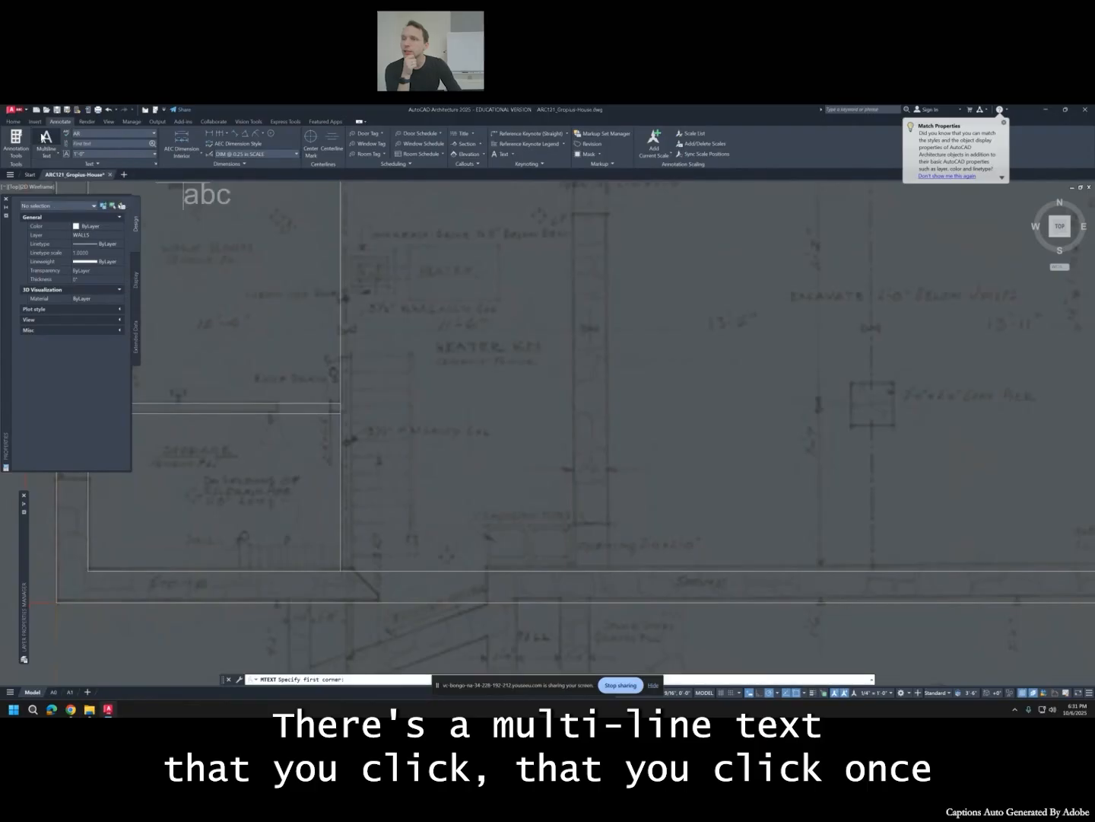
click(435, 339)
click(681, 409)
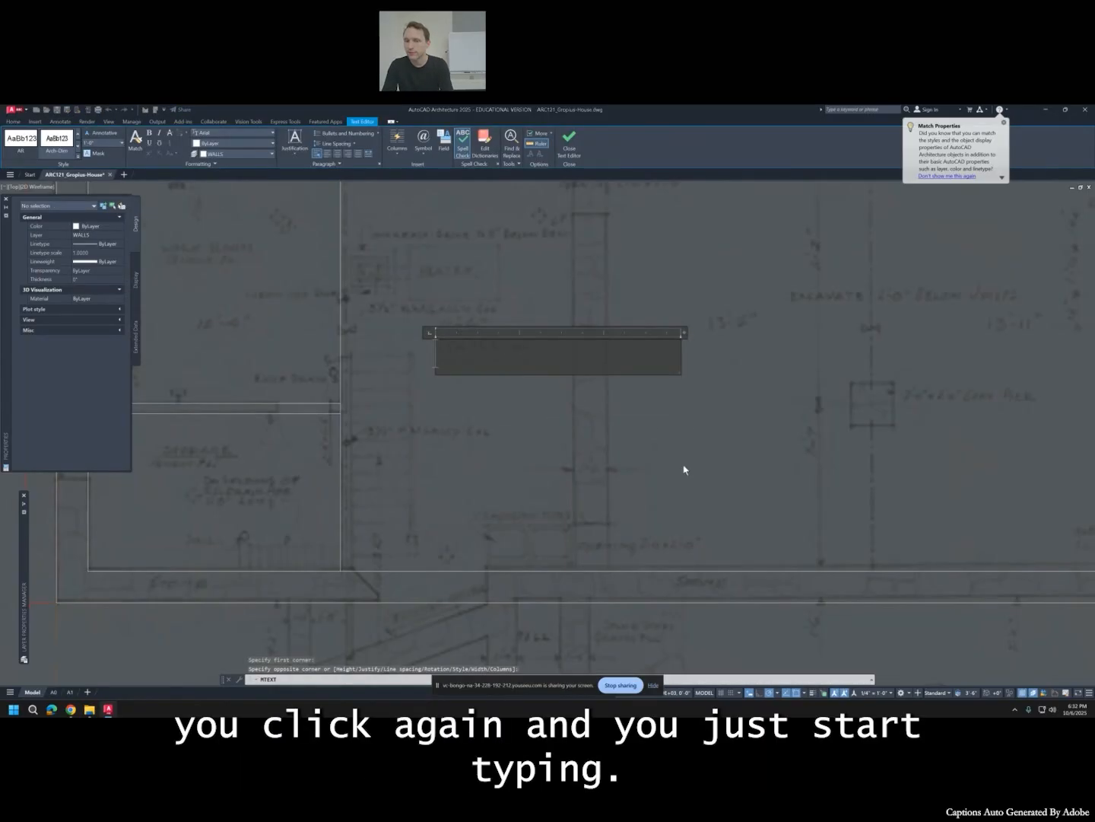
text(HEATE)
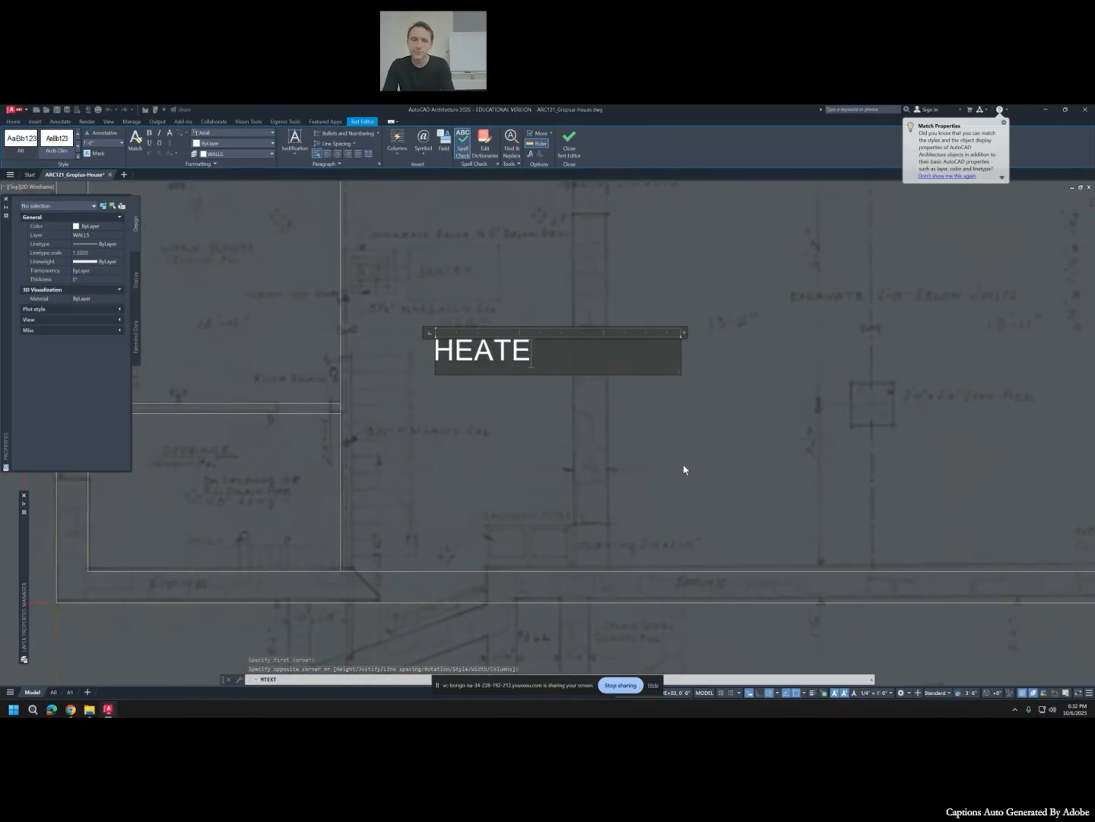
text(R ROOM)
key(Escape)
key(Escape)
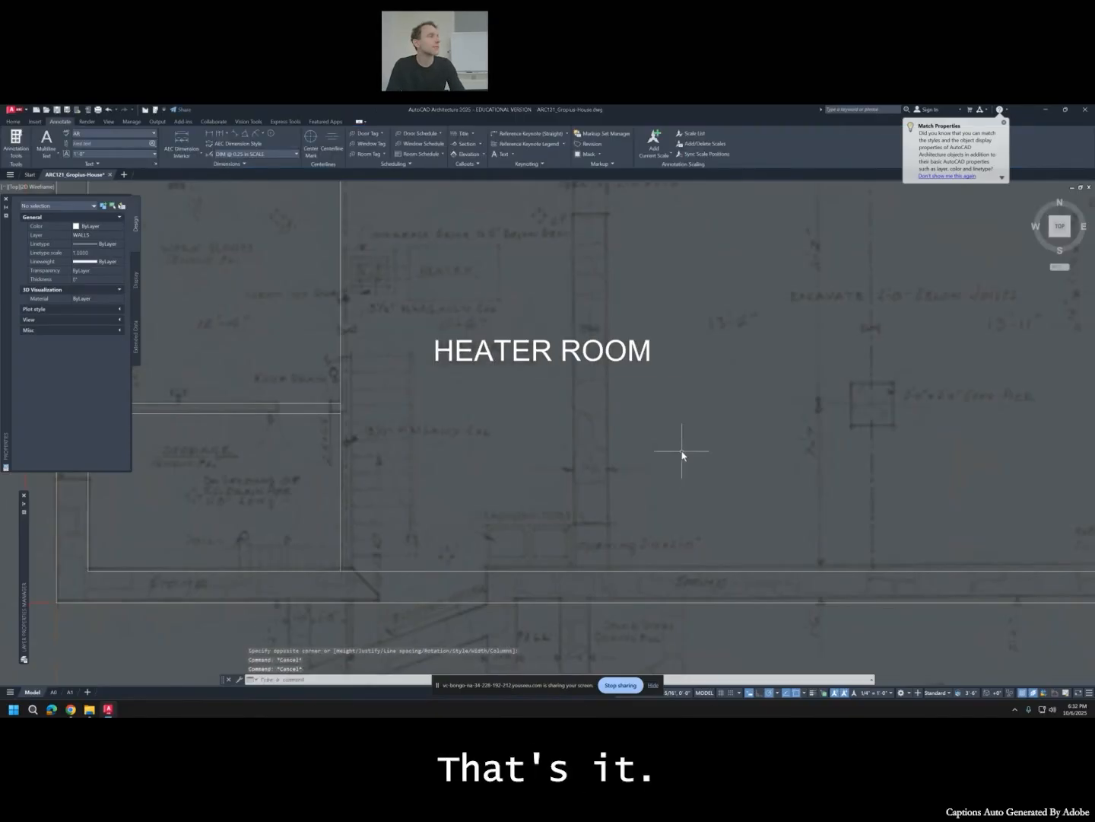
Check which layer the HEATER ROOM text is assigned to.
click(482, 343)
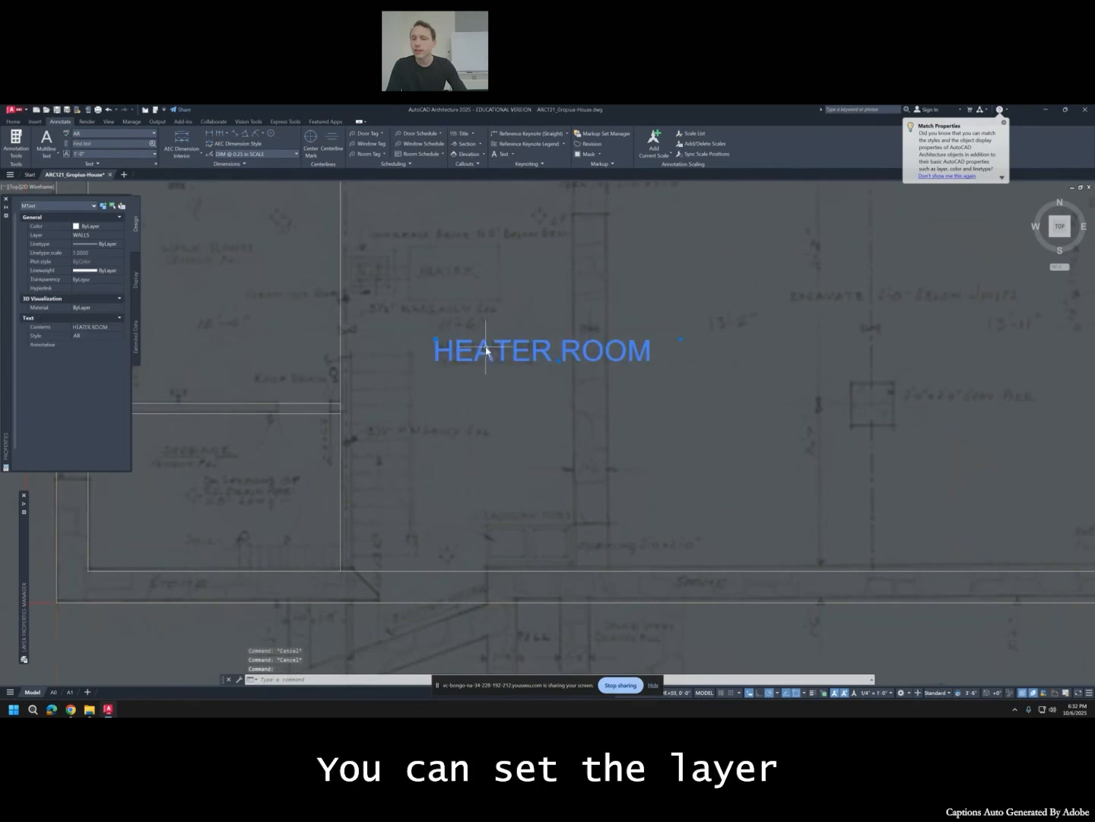
click(91, 236)
click(92, 236)
click(92, 237)
key(Escape)
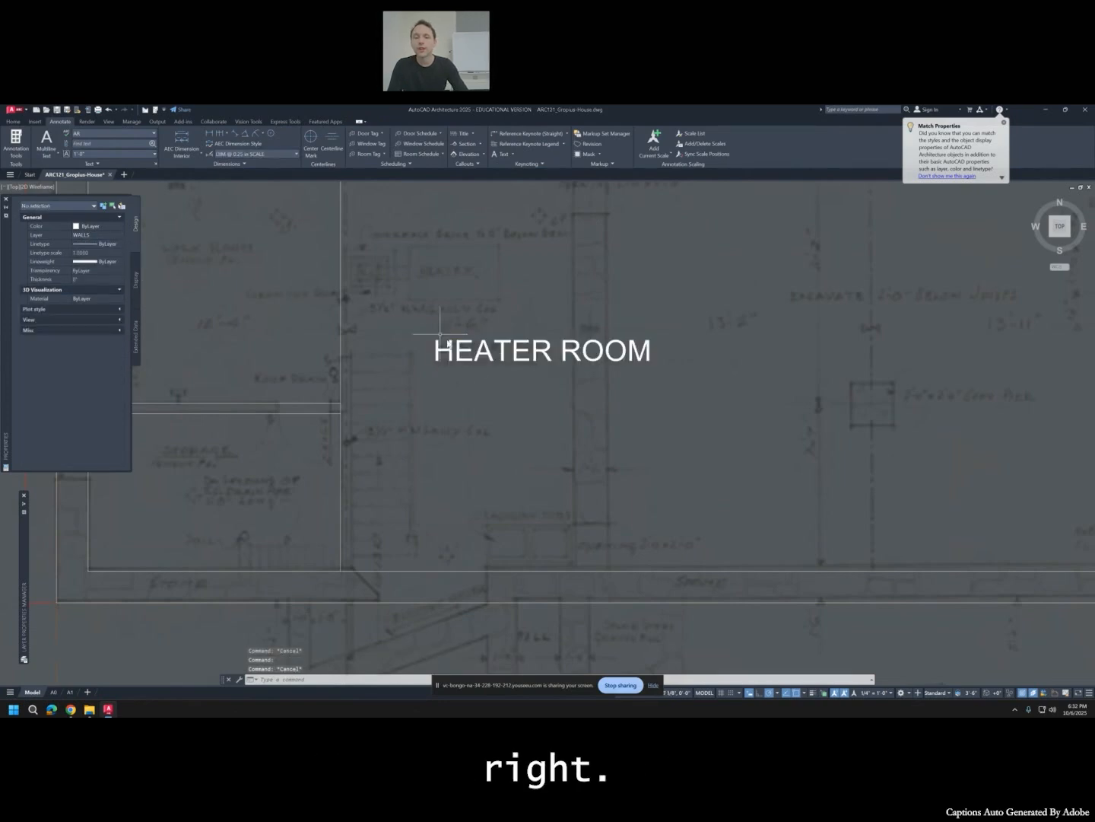
click(477, 343)
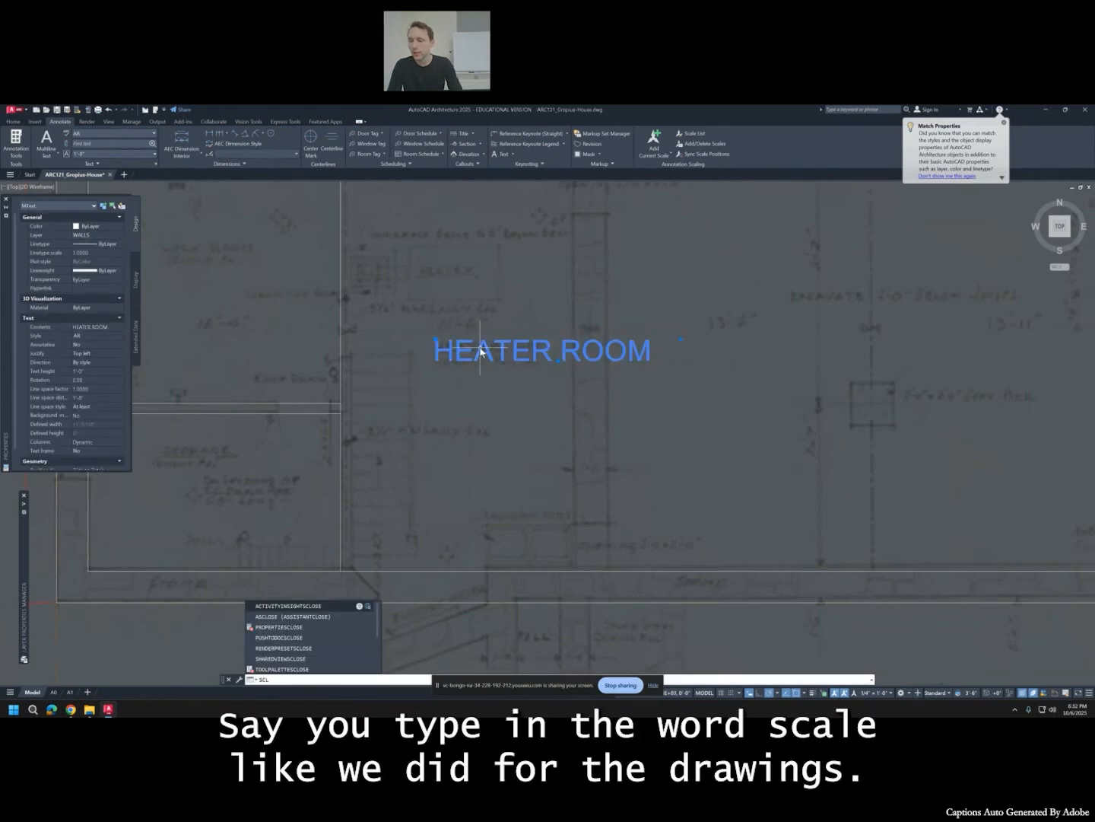
text(CLAWE)
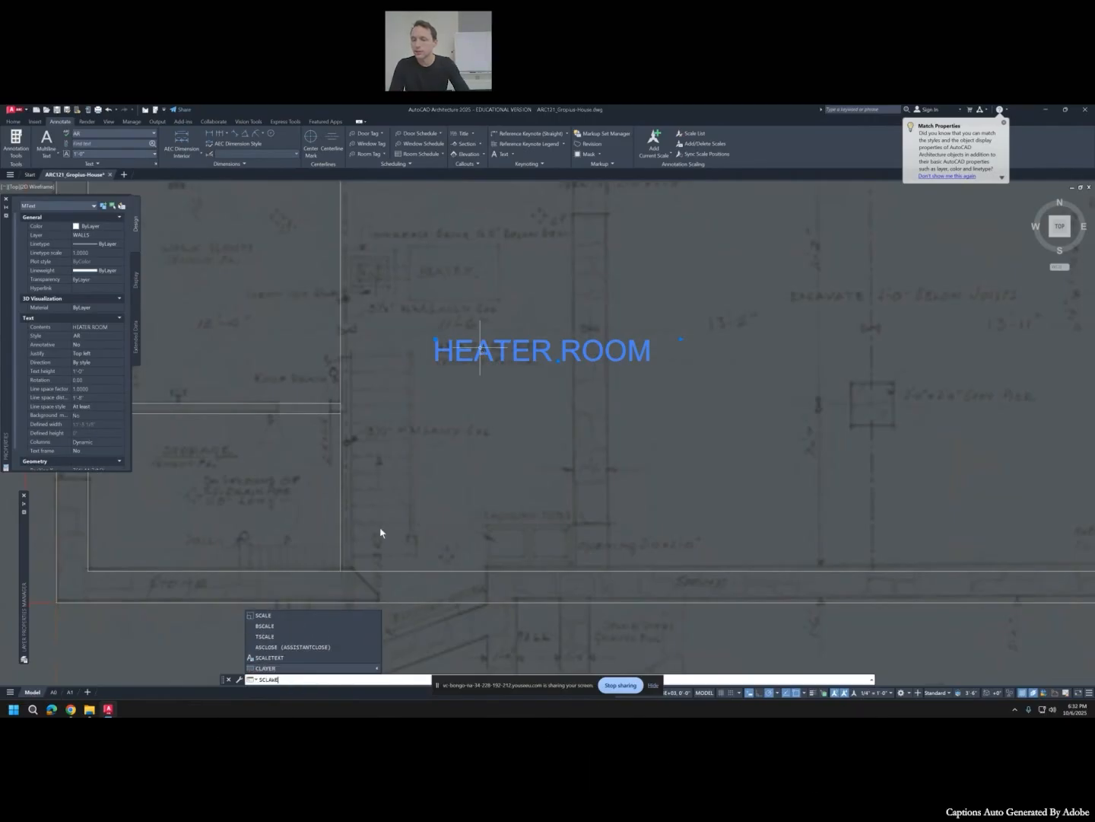
click(262, 614)
click(479, 374)
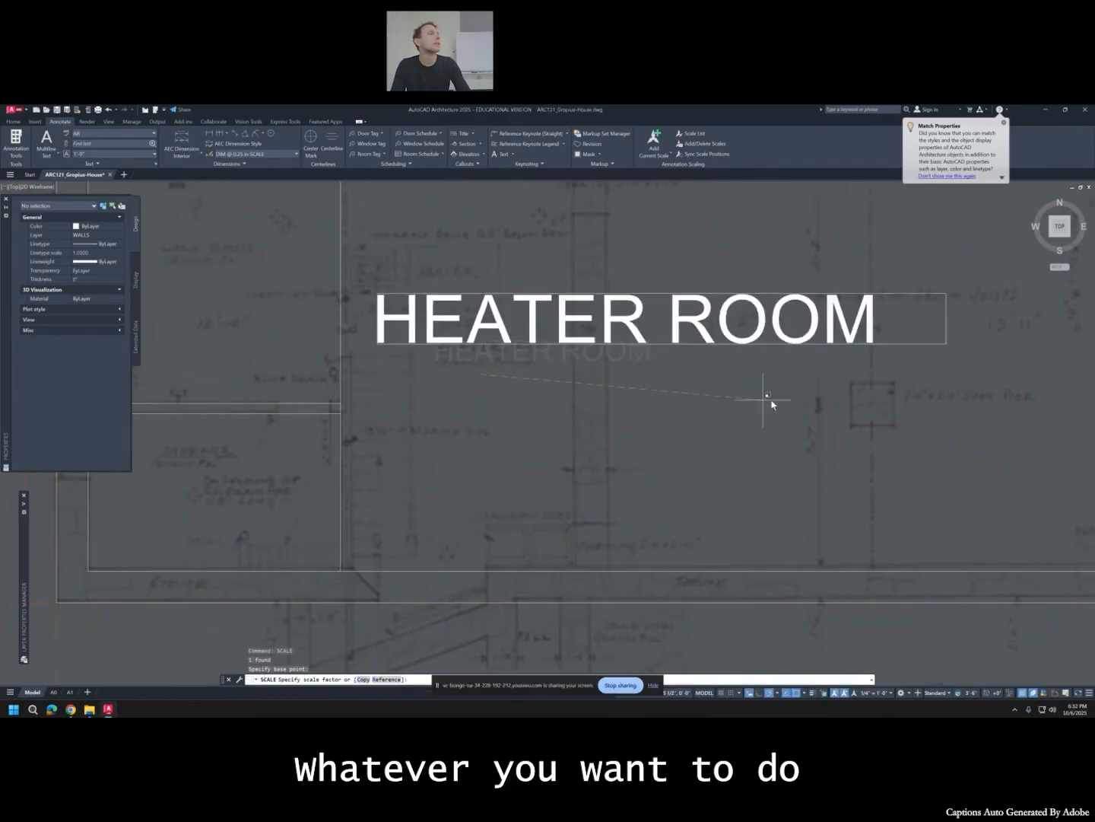
key(Escape)
key(Escape)
key(Escape)
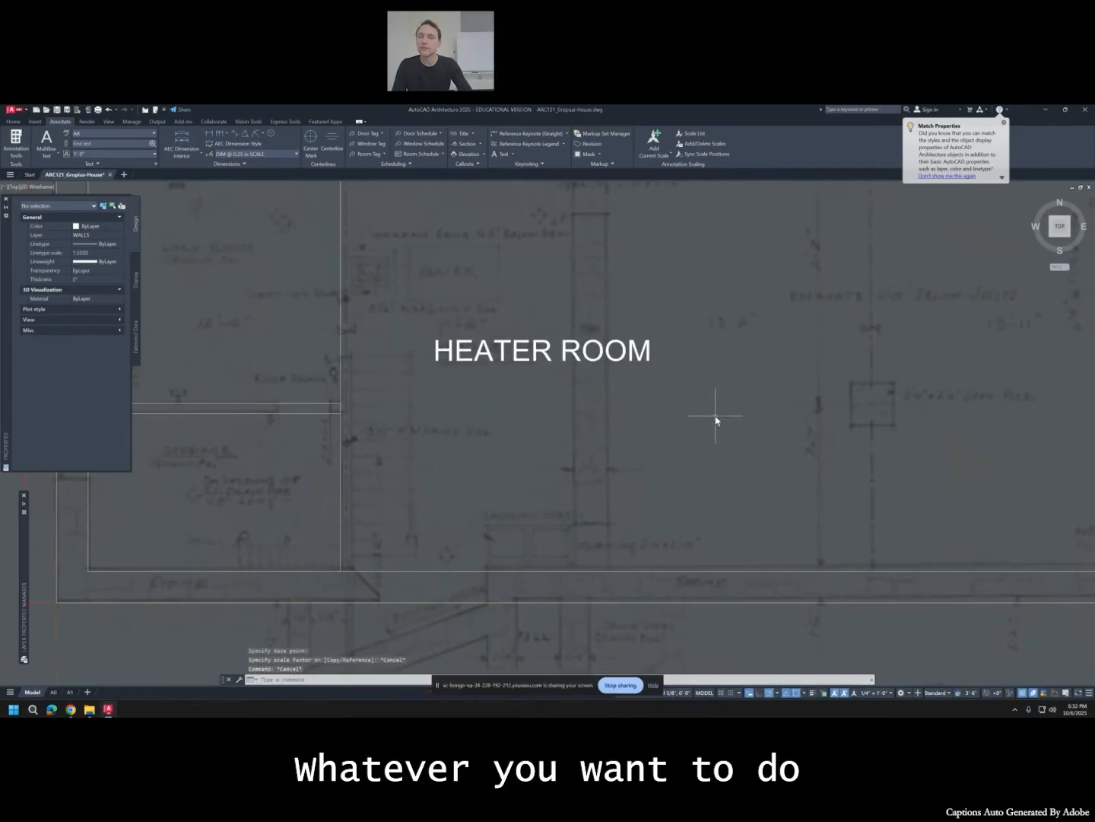
Set the HEATER ROOM text's height to 6".
click(609, 355)
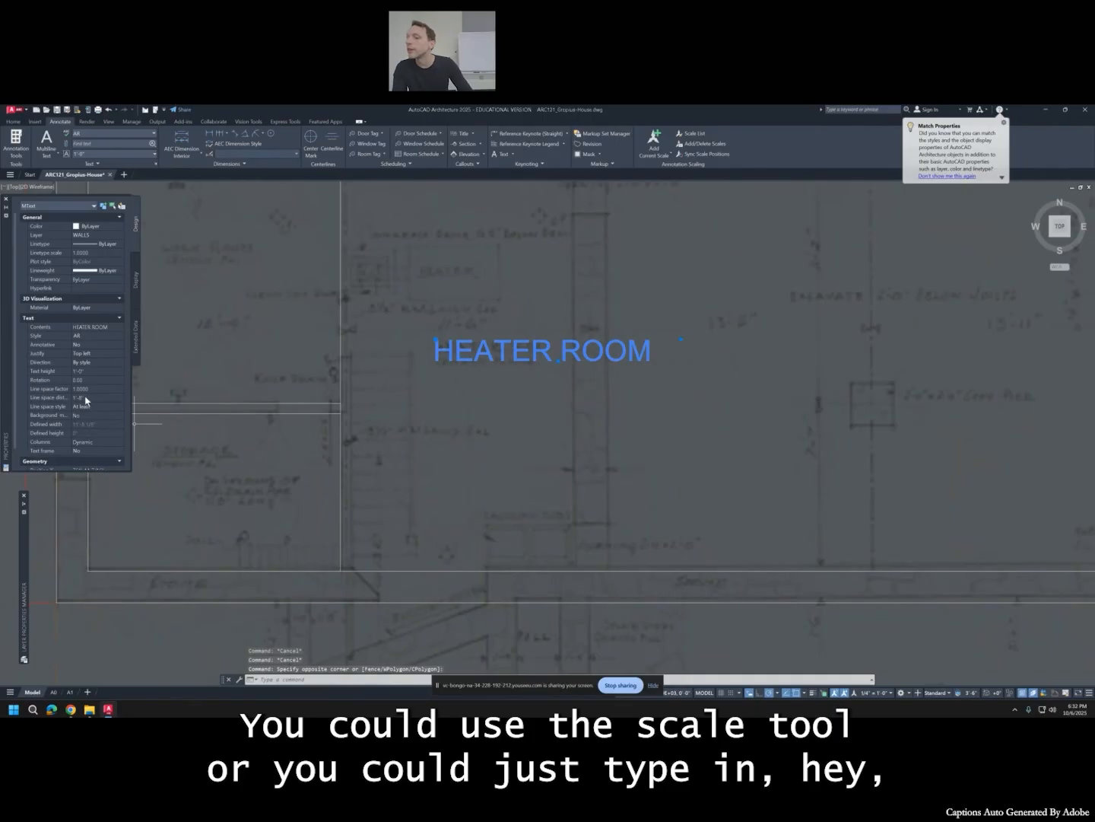
click(91, 371)
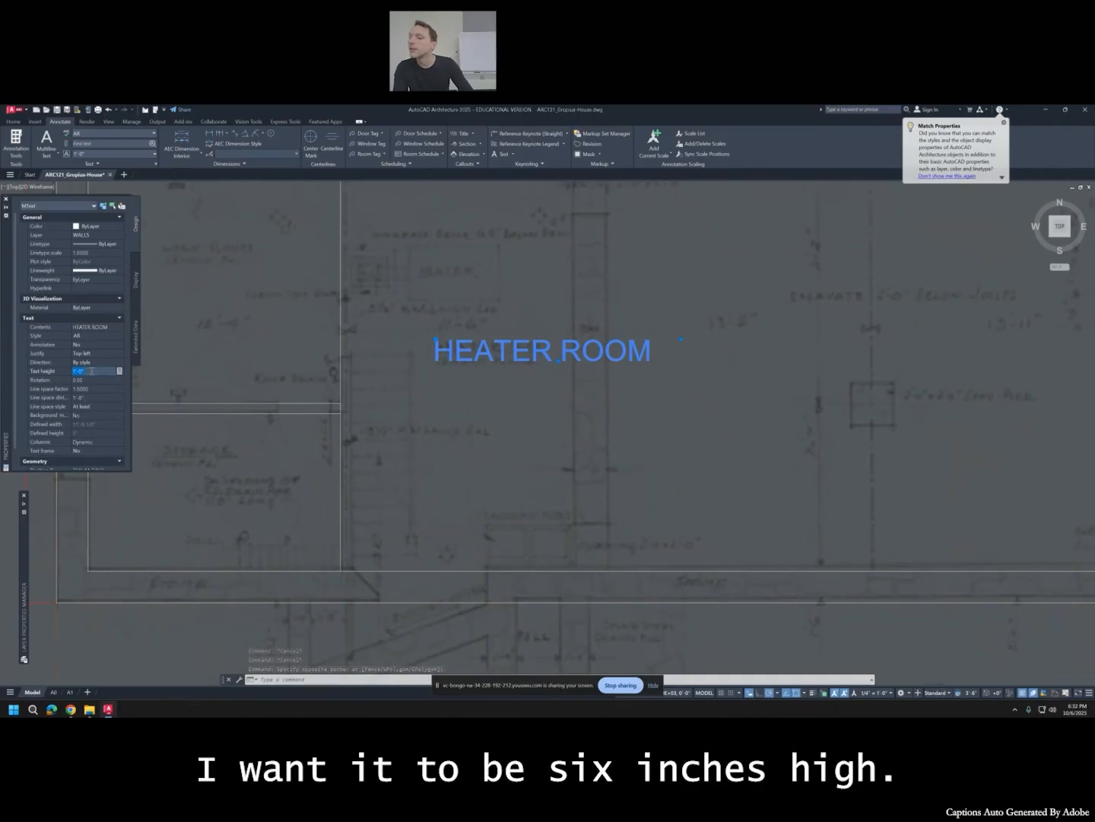
text(6)
key(Tab)
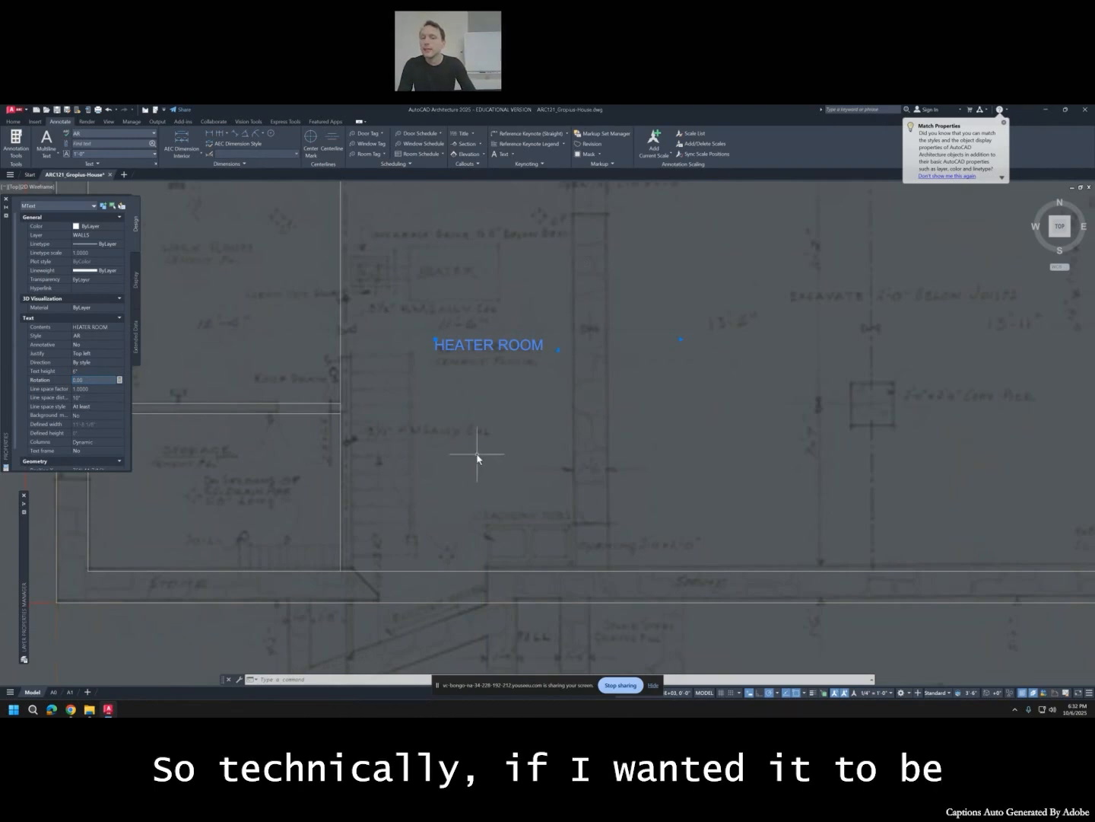
key(Escape)
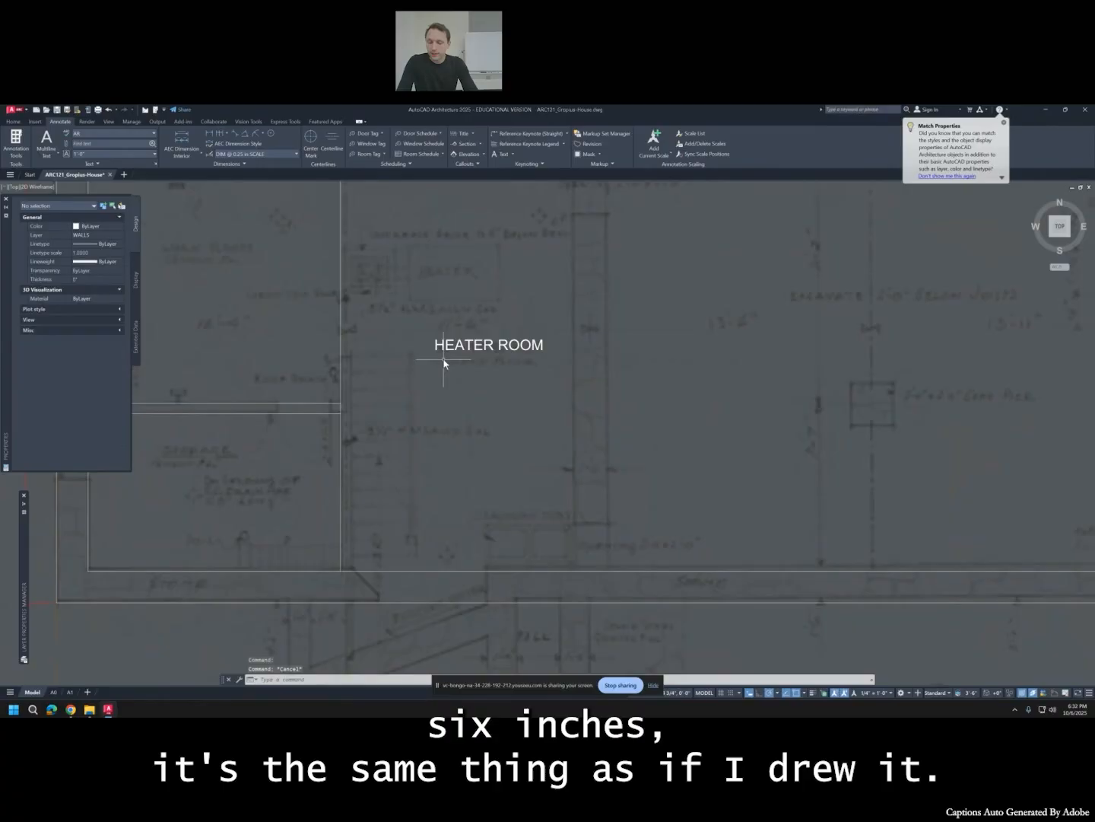
Draw a temporary 6" vertical line beside the HEATER ROOM text to compare their heights, and delete it.
scroll(444, 363, up, 6)
text(l)
key(Return)
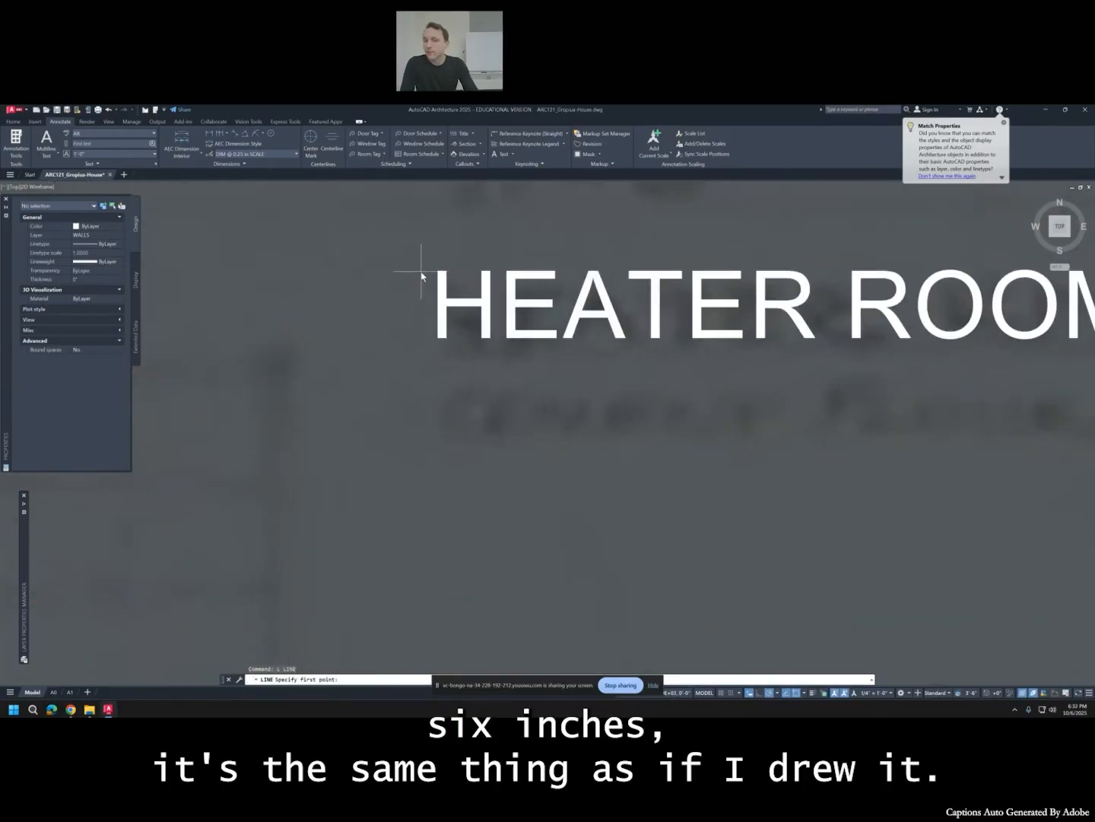
click(418, 278)
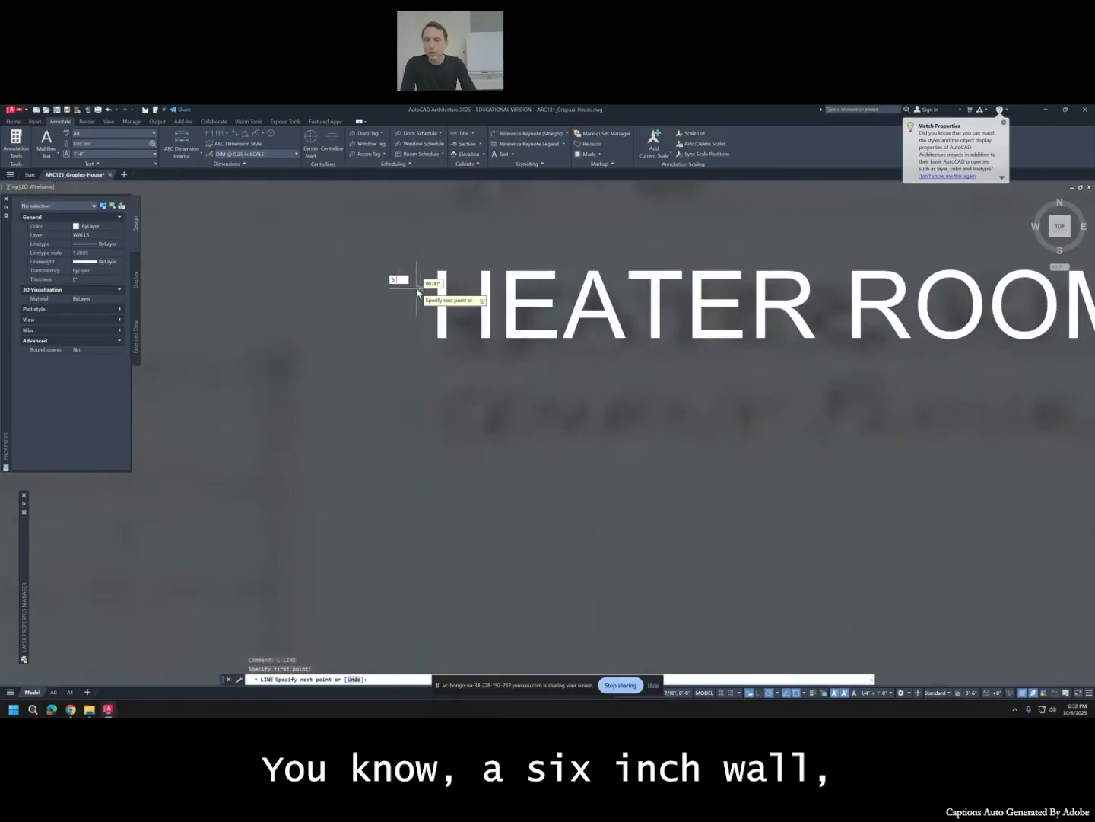
key(Return)
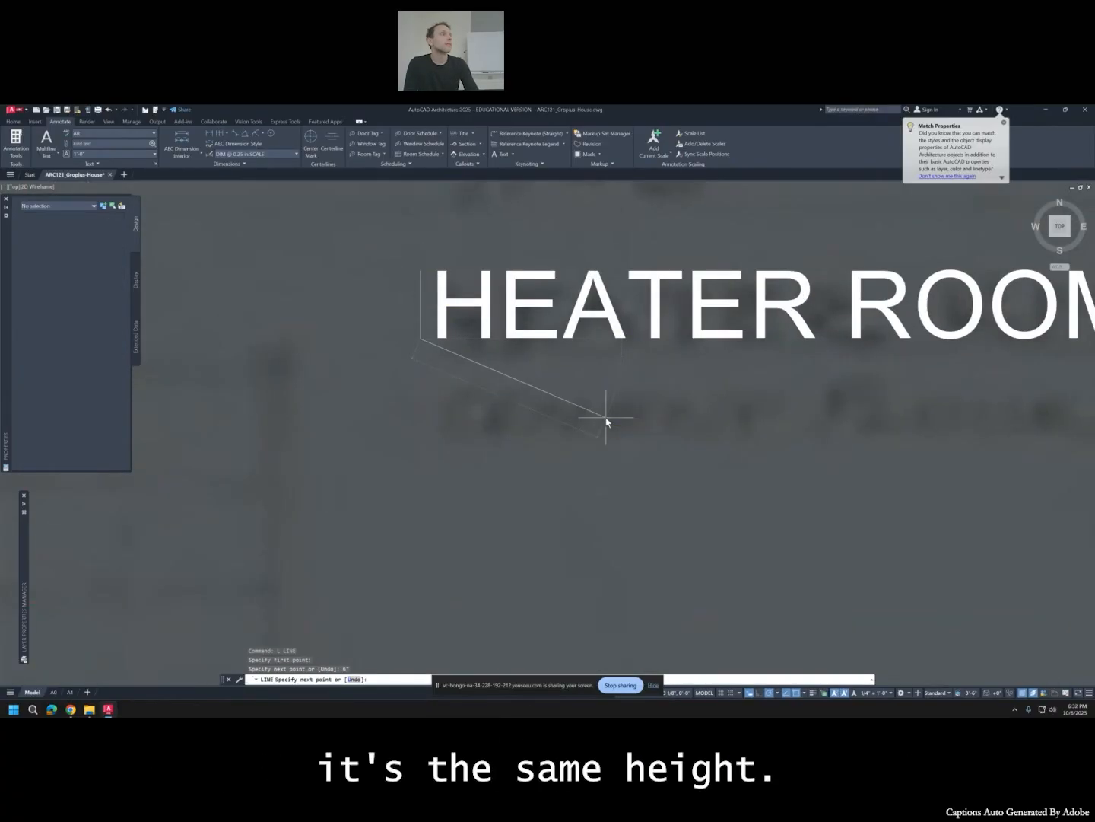
key(Escape)
click(590, 415)
click(400, 305)
key(Delete)
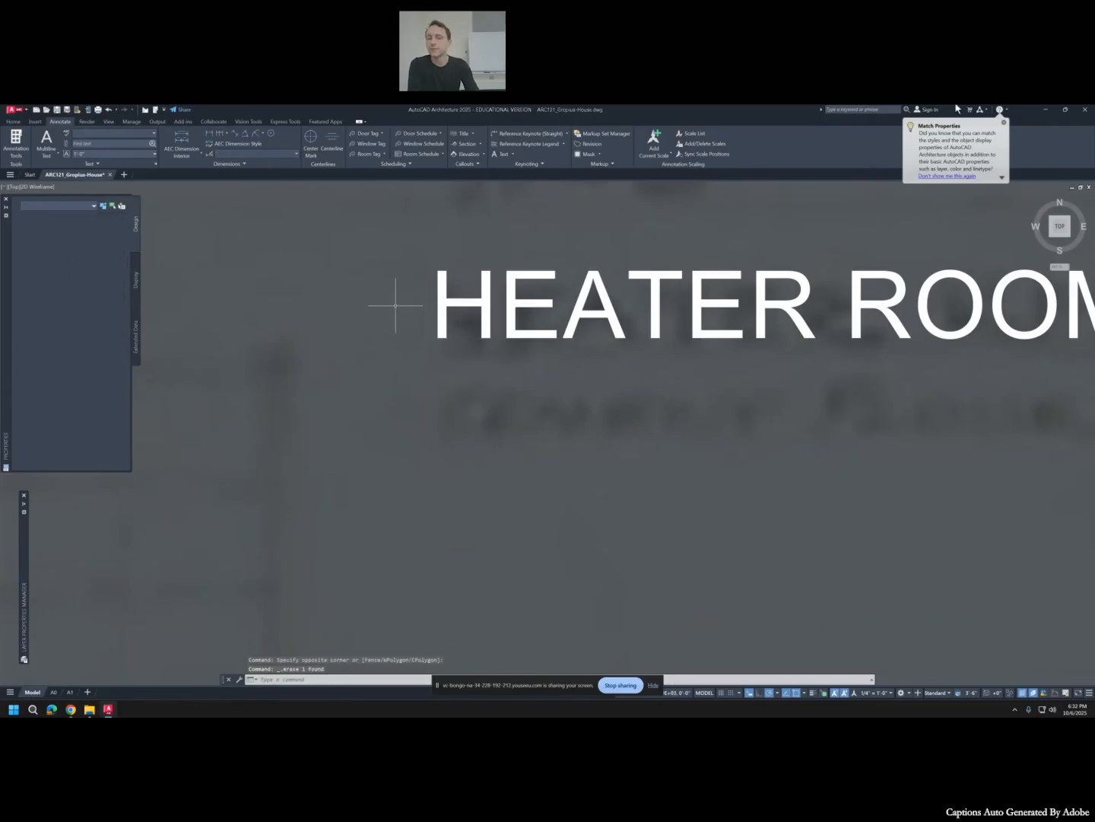
Match the HEATER ROOM text's properties to the STUDY room label on the floor plan below.
scroll(501, 426, down, 8)
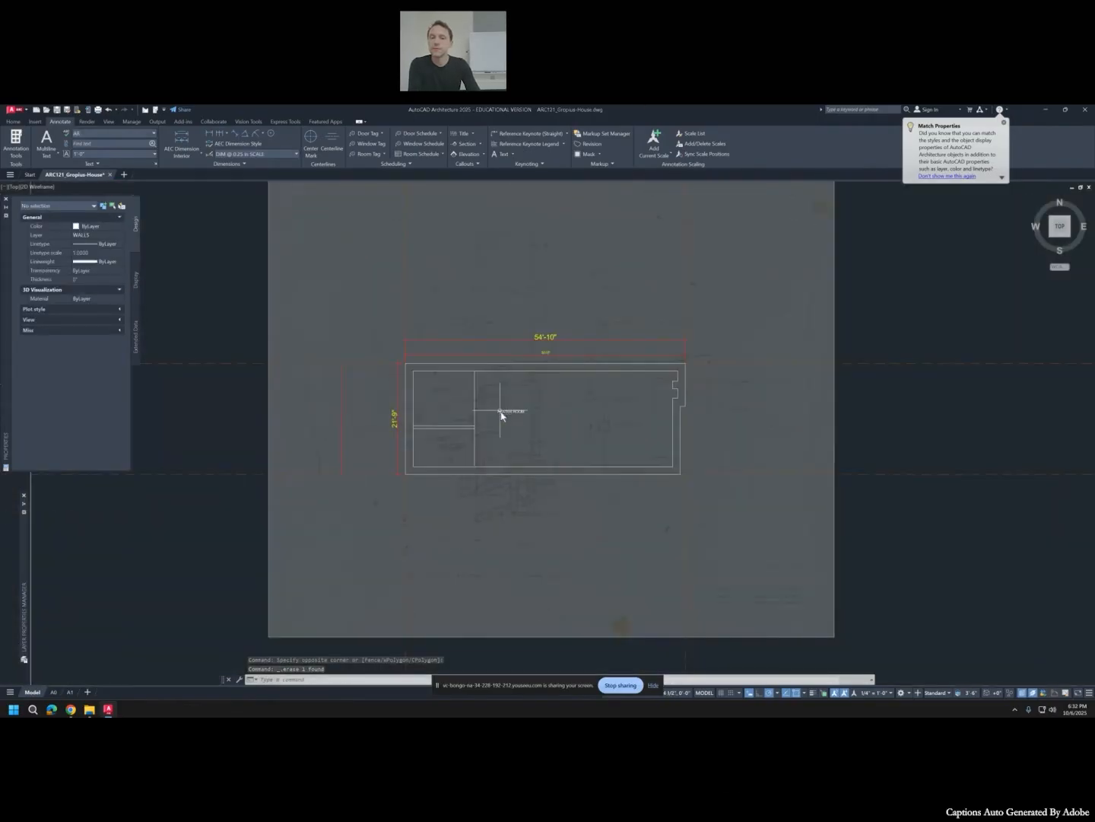
scroll(501, 415, up, 4)
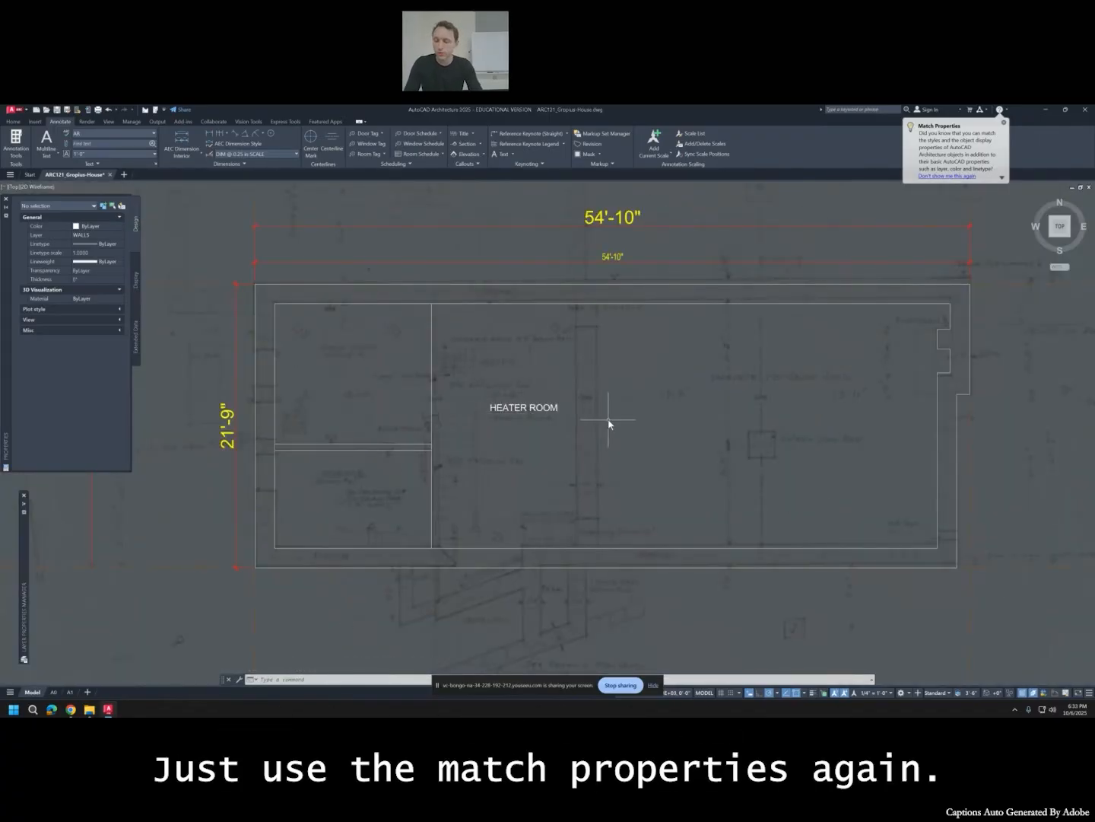
text(MA)
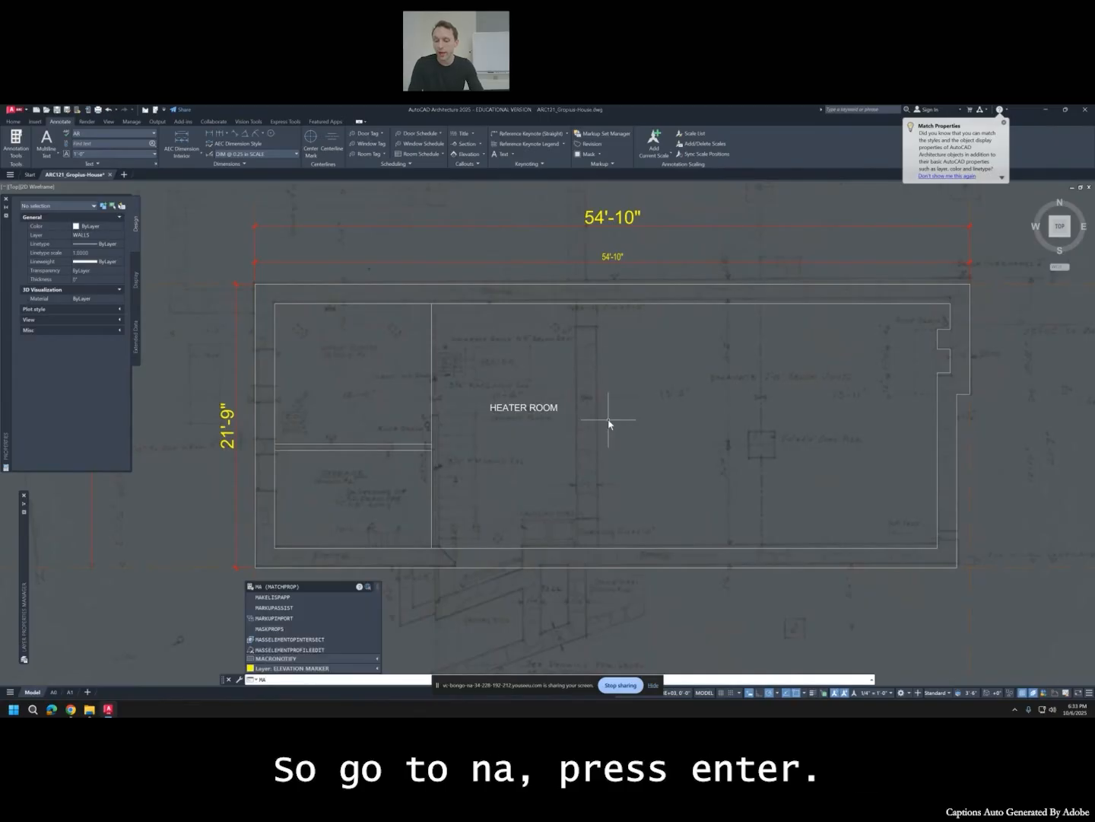
key(Return)
scroll(545, 296, down, 5)
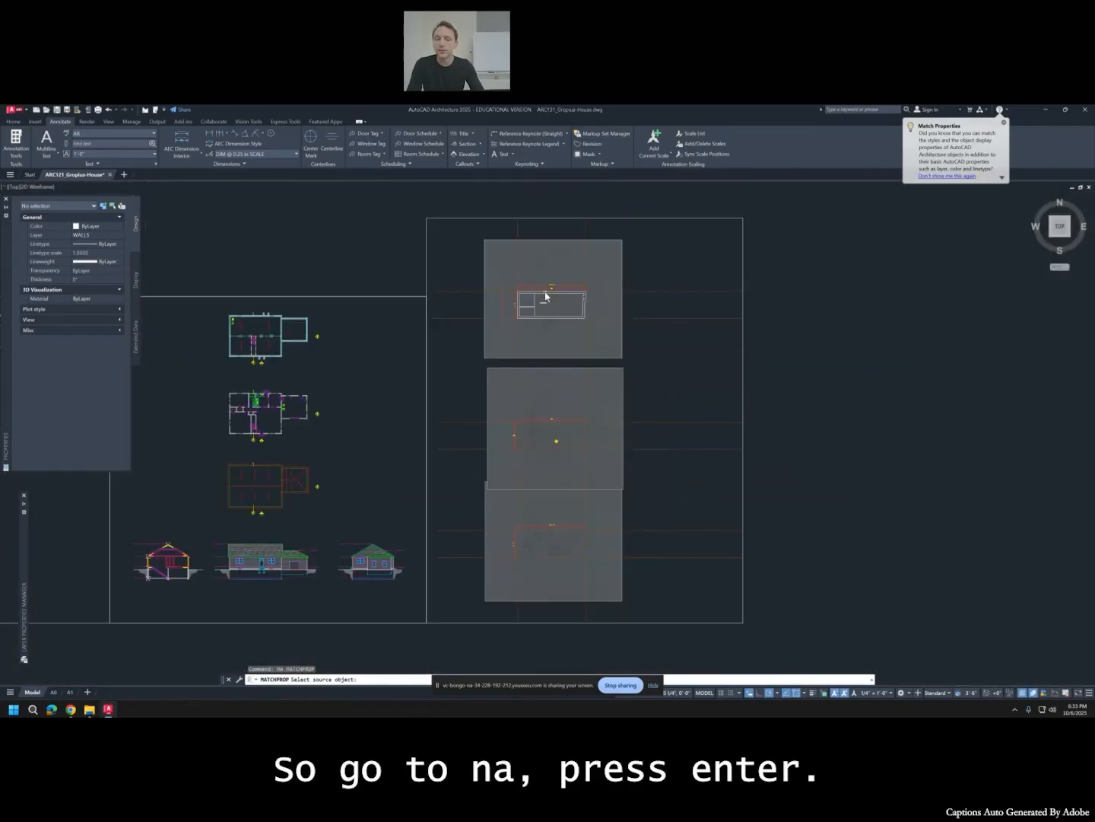
scroll(562, 455, up, 6)
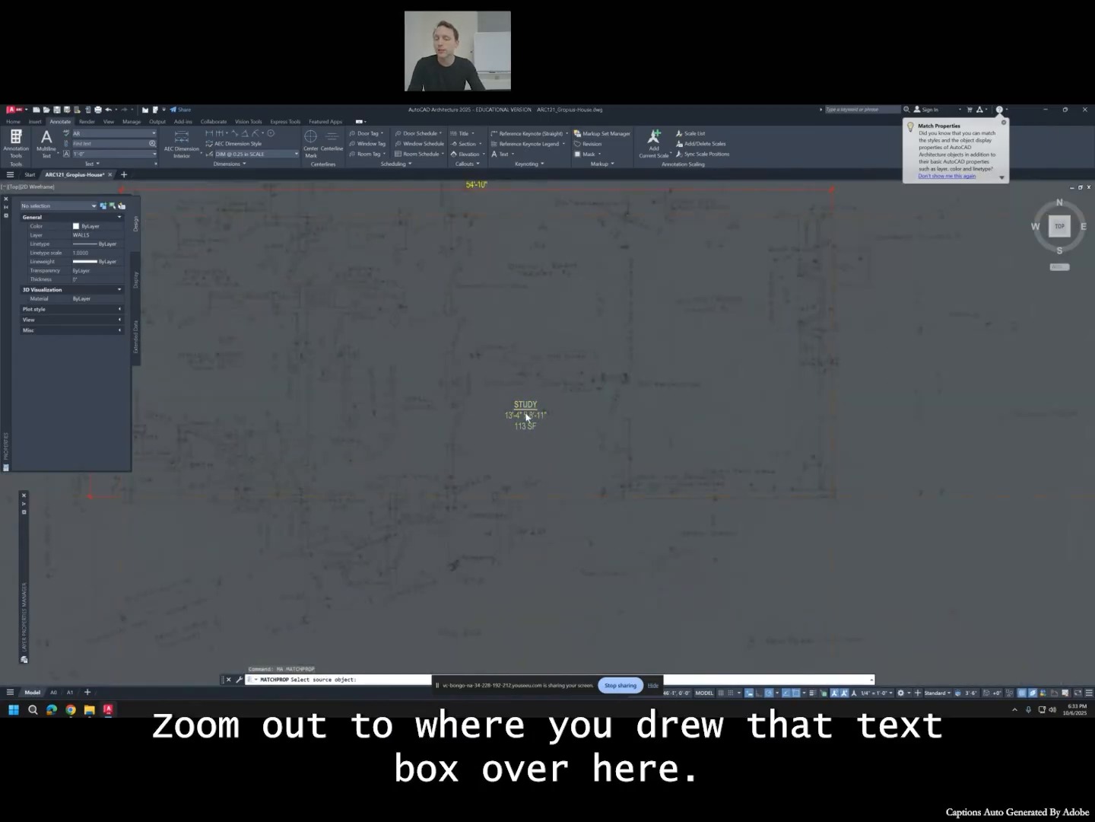
click(525, 417)
scroll(546, 455, down, 5)
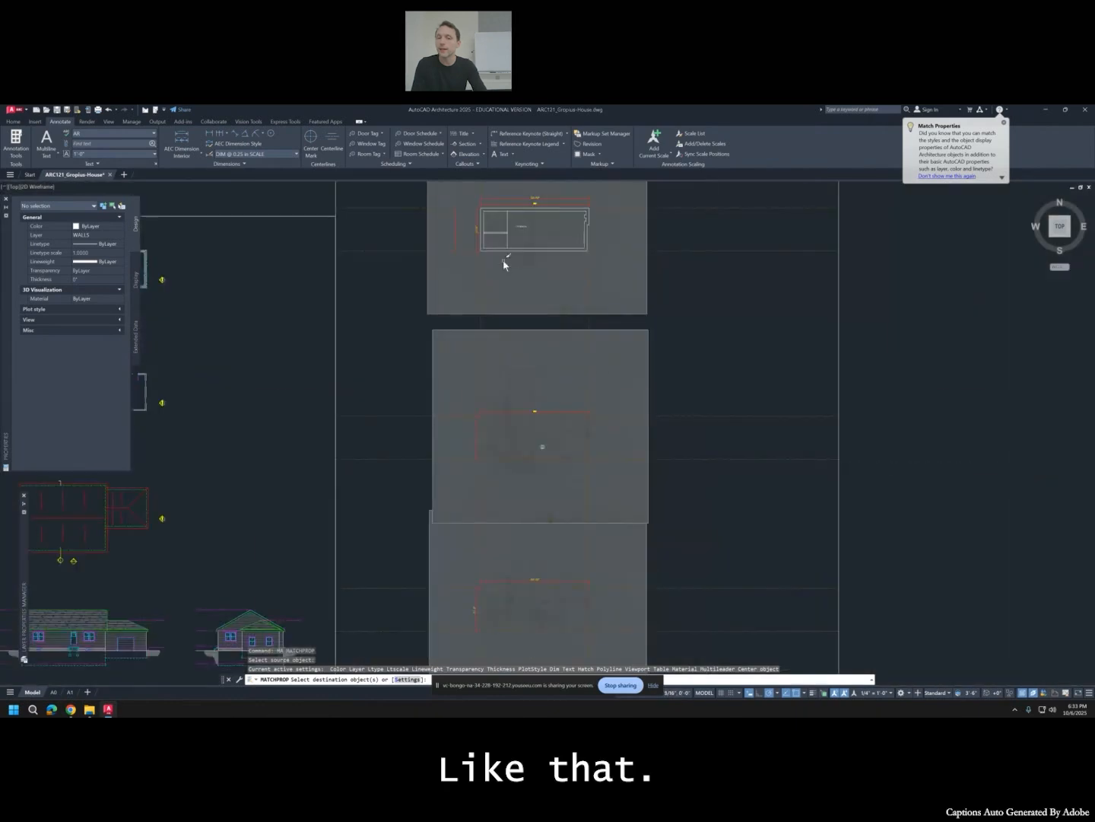
scroll(503, 260, up, 6)
click(500, 356)
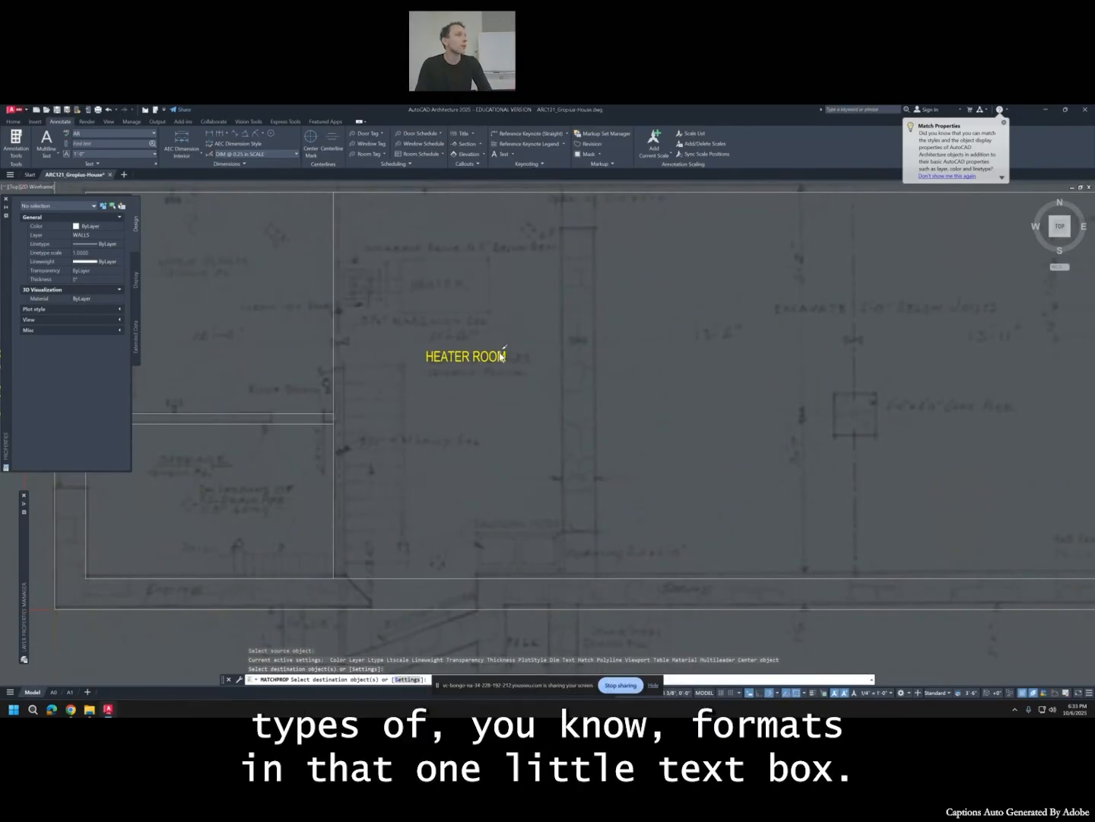
key(Escape)
Inspect the HEATER ROOM label's layer, text style and contents after the property match.
click(487, 356)
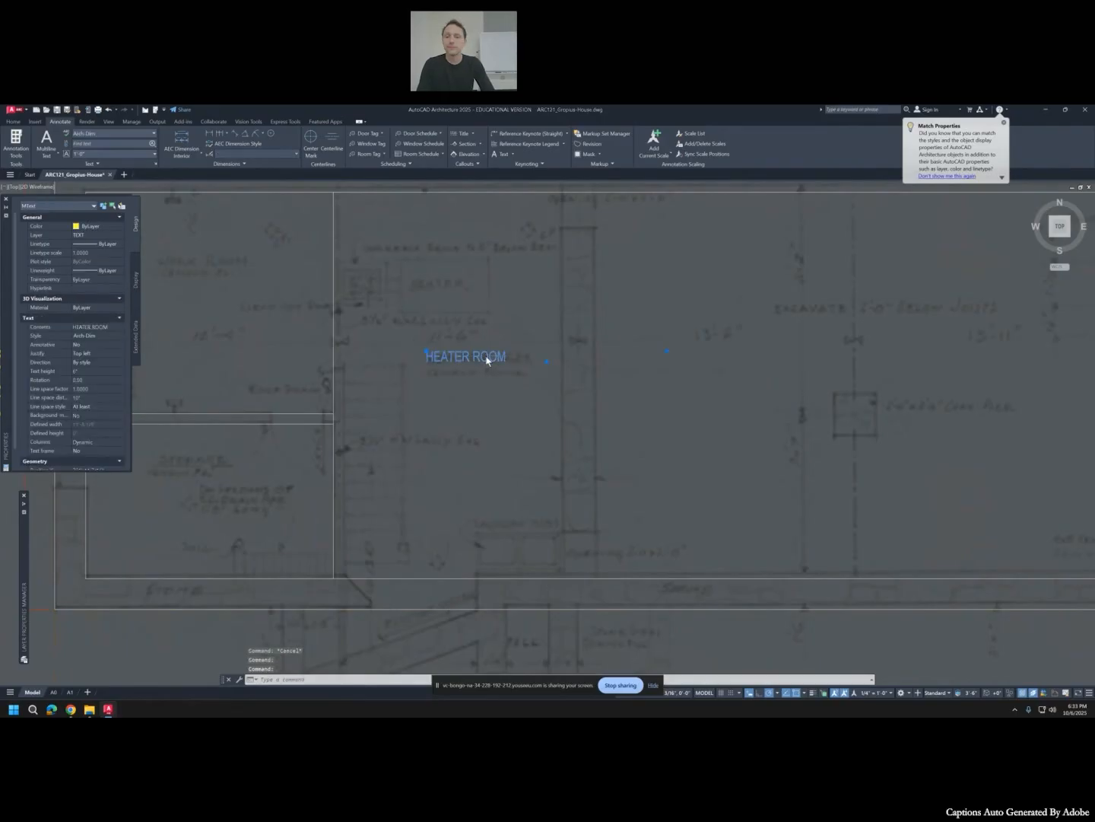
double_click(487, 356)
key(Escape)
key(Escape)
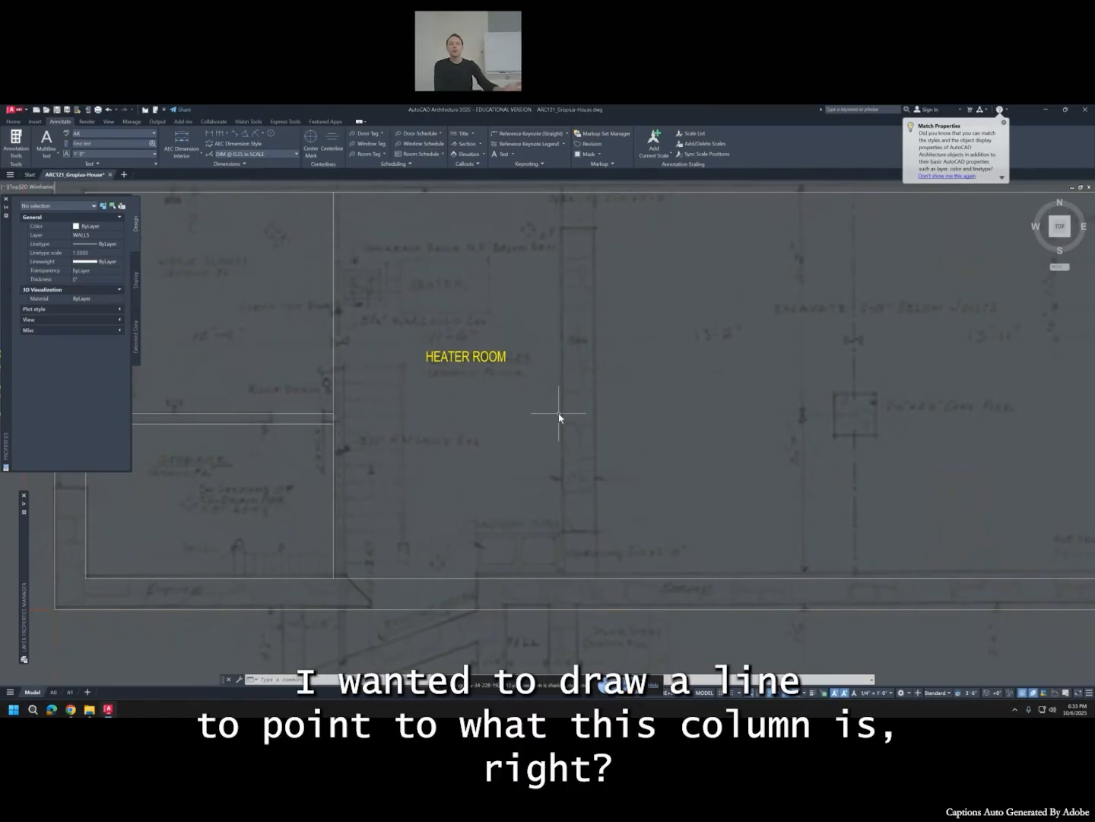
Add a straight-leader text note reading BDFG, with its arrow at the upper corner of the concrete pier in the basement plan.
middle_drag(680, 416, 601, 443)
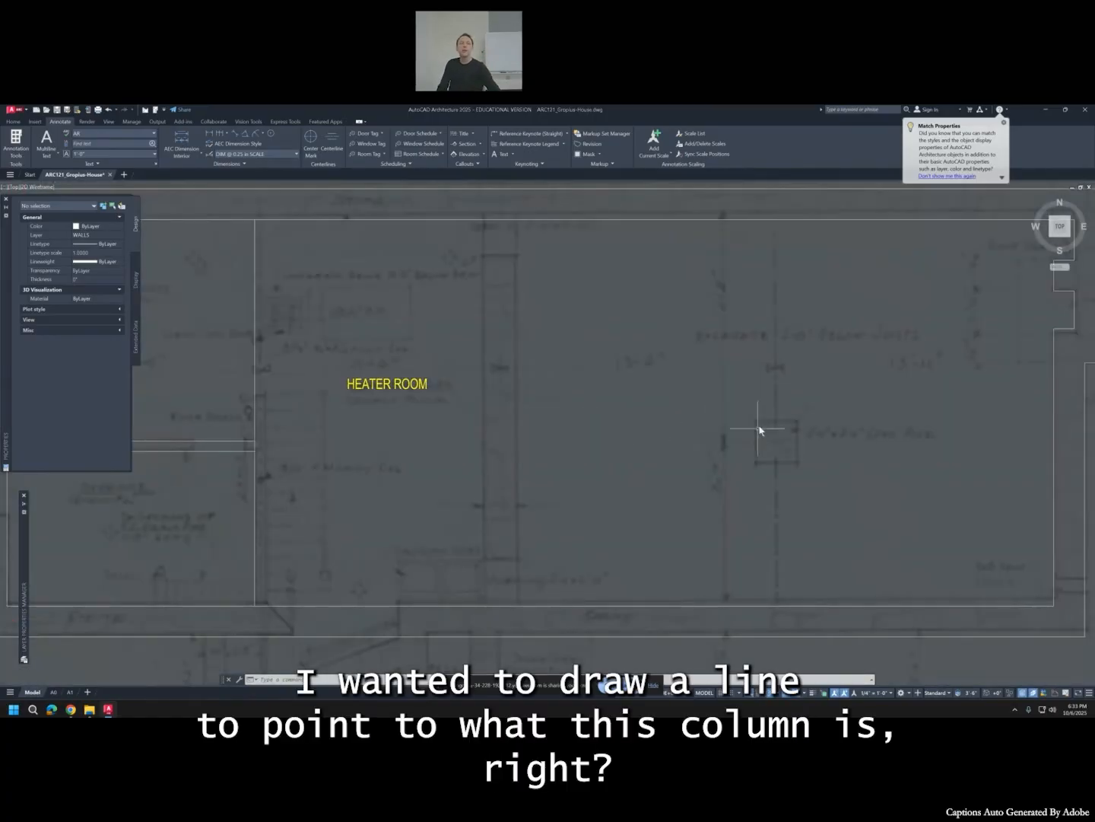
middle_drag(761, 426, 653, 448)
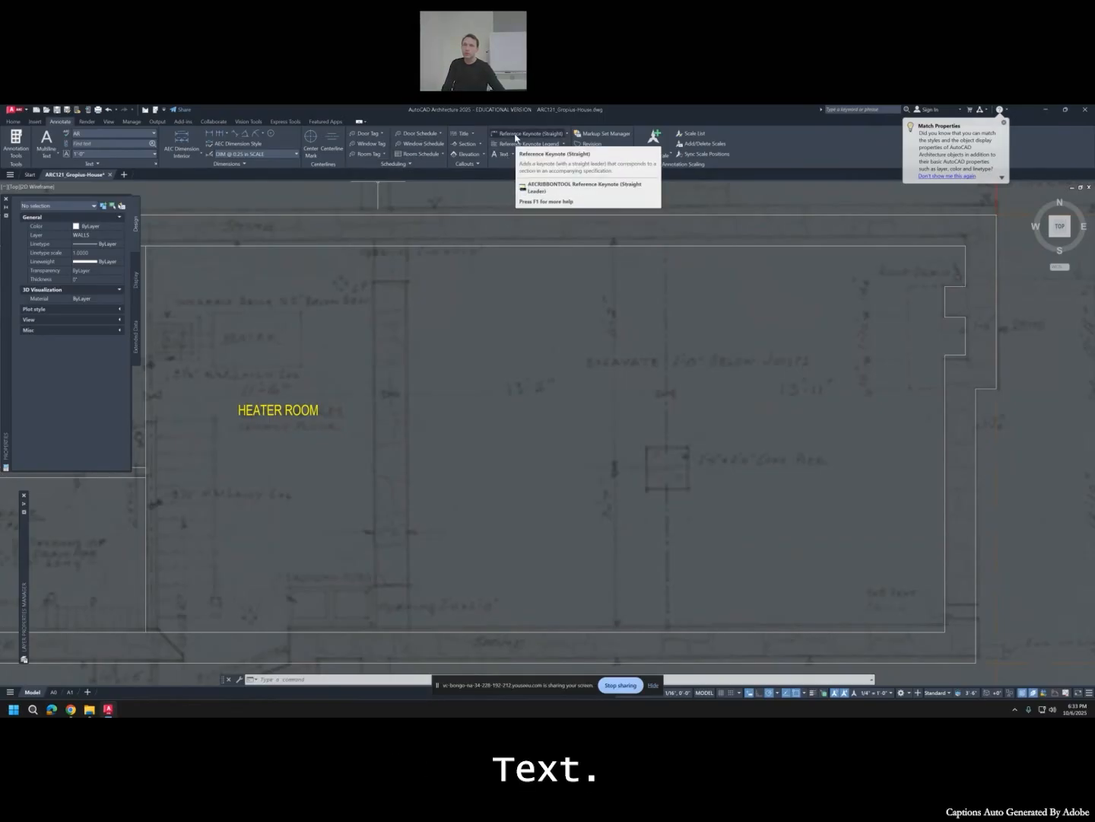
click(515, 154)
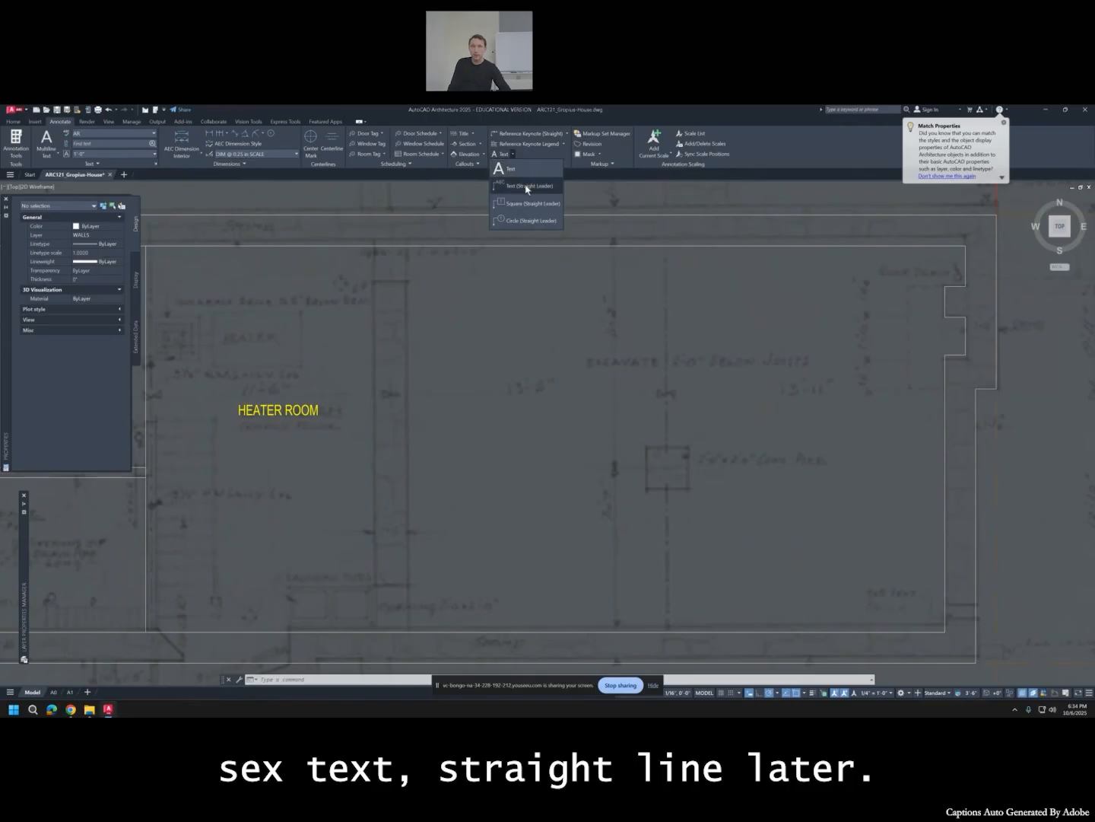
click(536, 144)
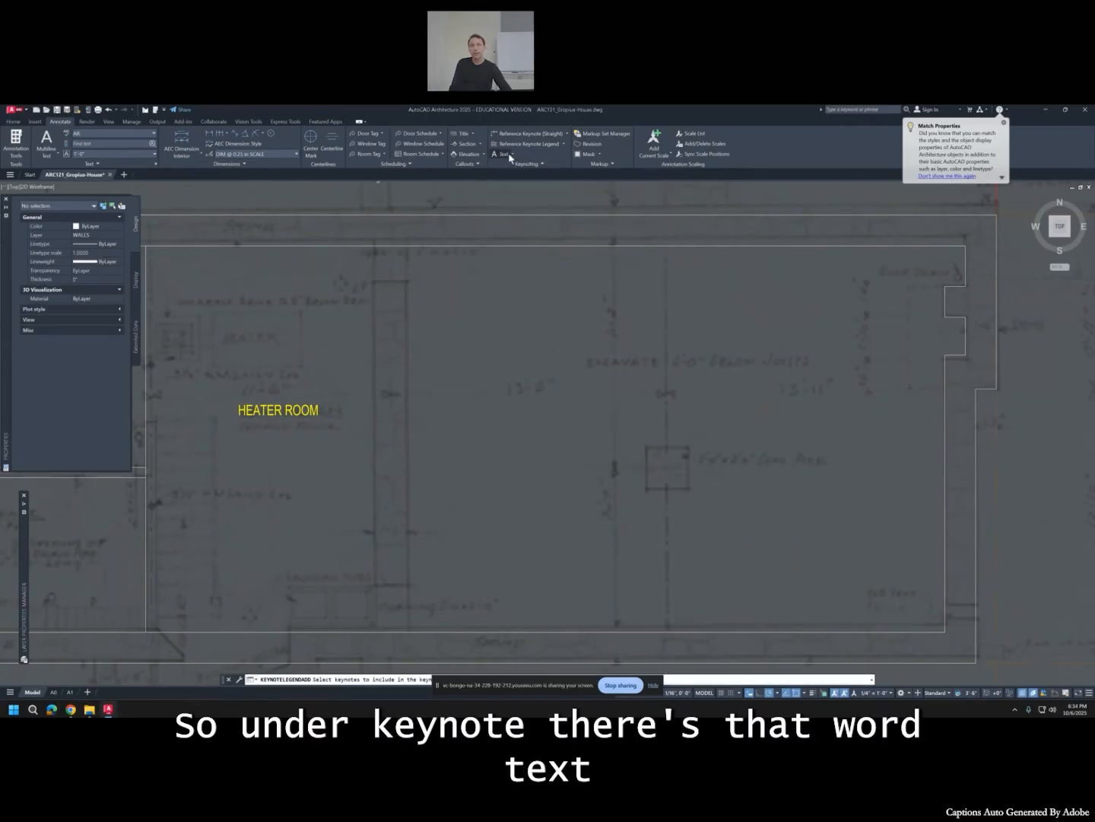
click(513, 156)
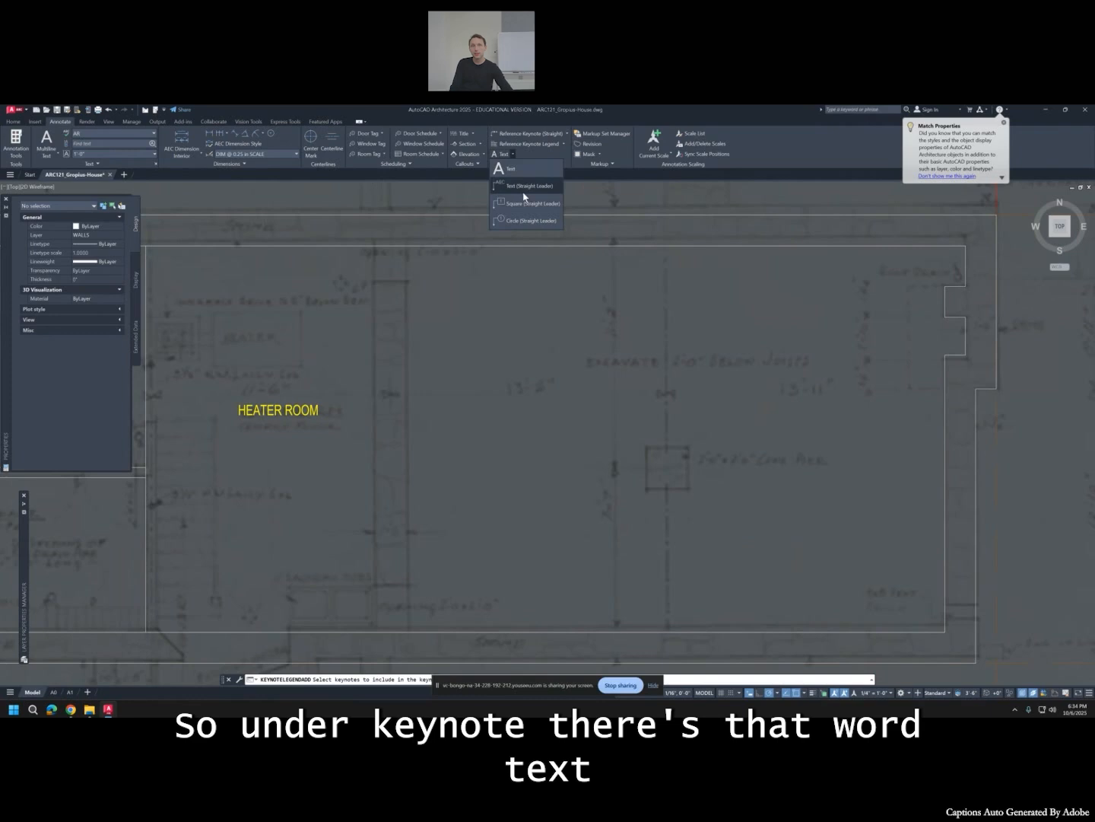
click(523, 188)
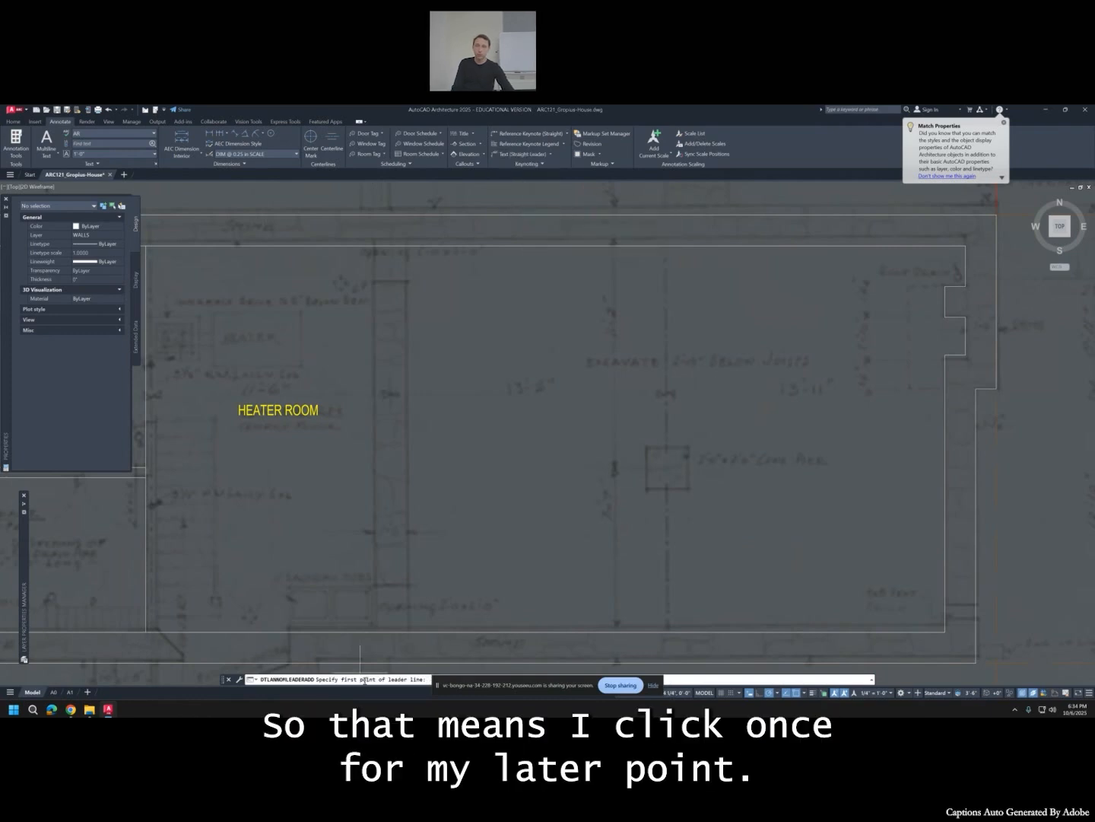
click(689, 446)
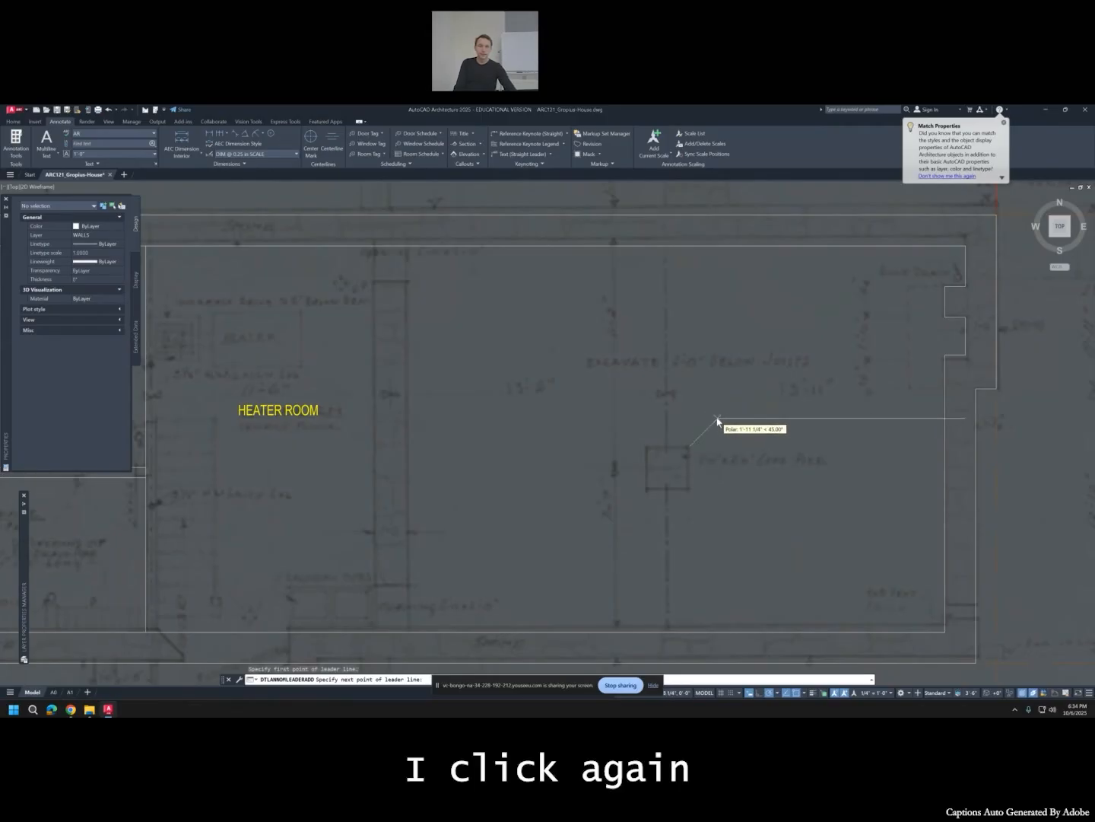
click(717, 418)
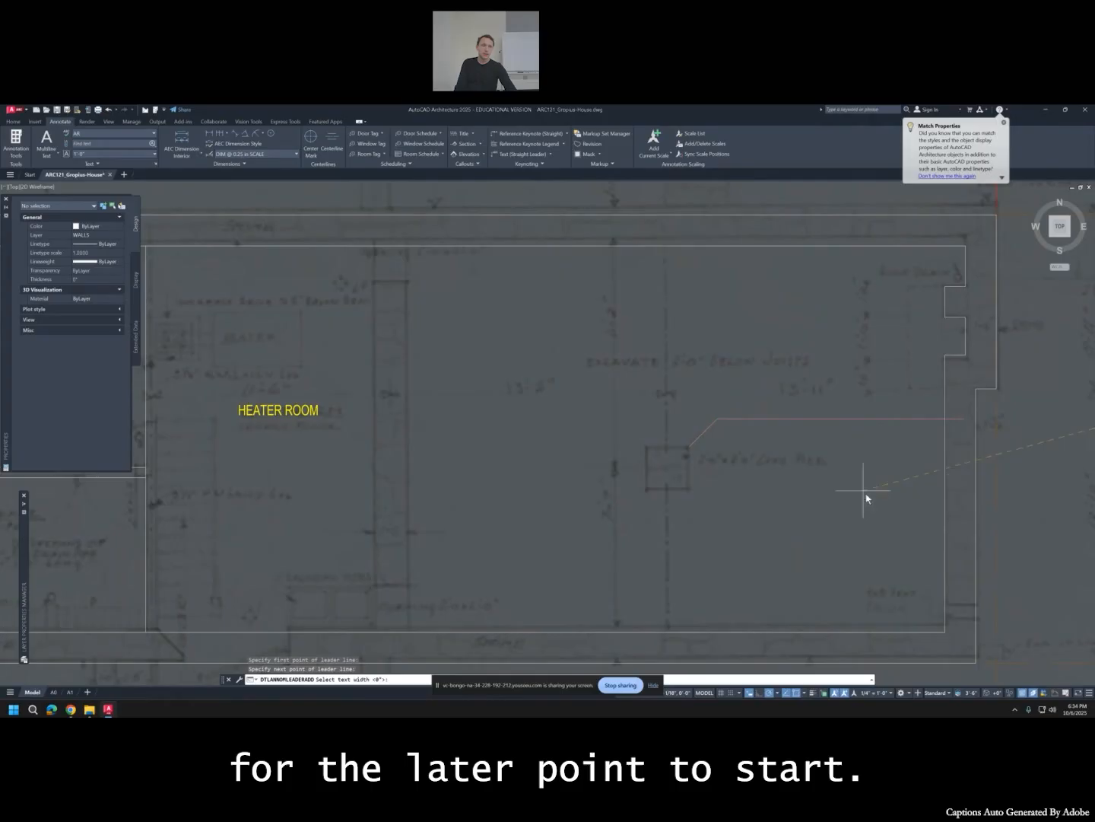
scroll(867, 498, down, 5)
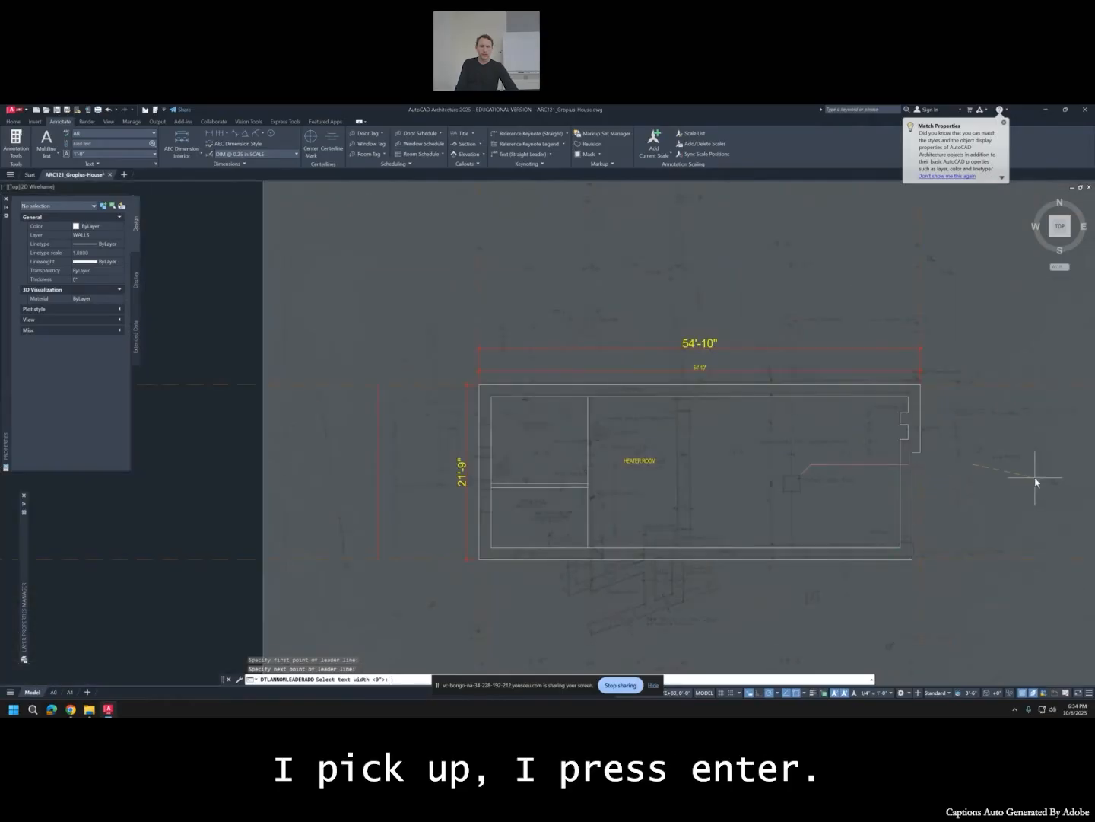
key(Return)
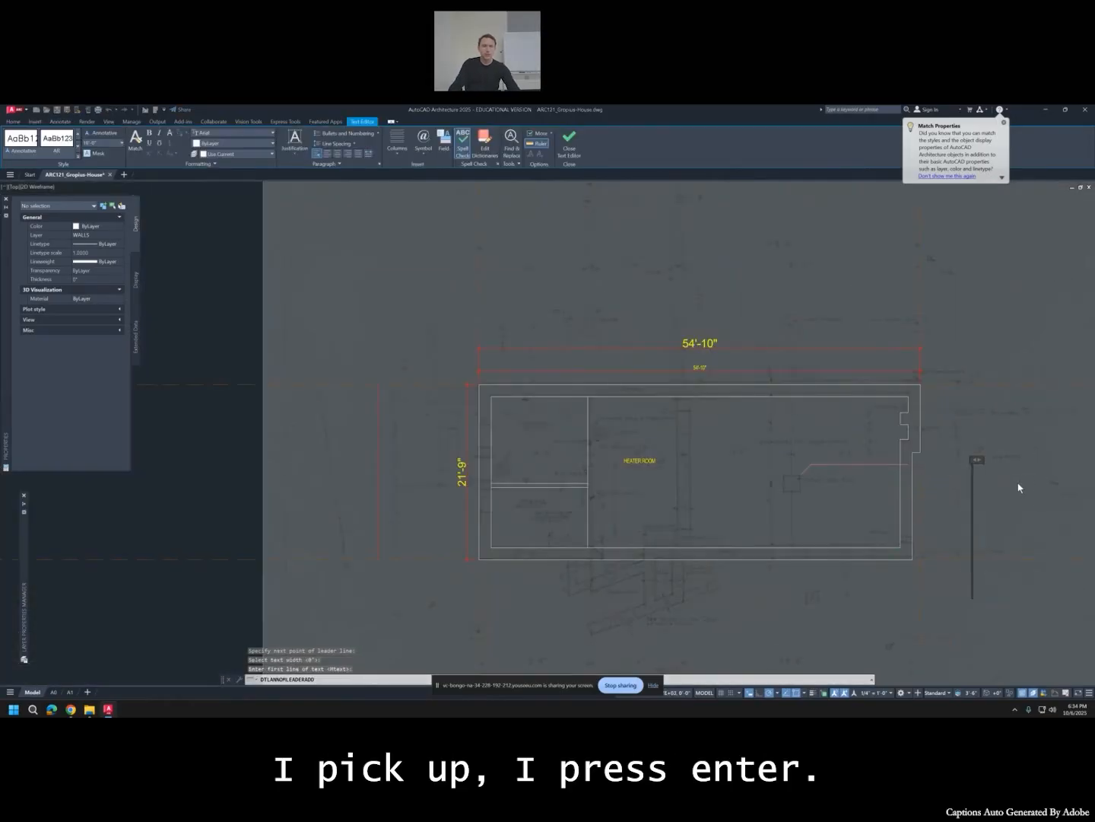
text(BDFG)
key(Escape)
key(Escape)
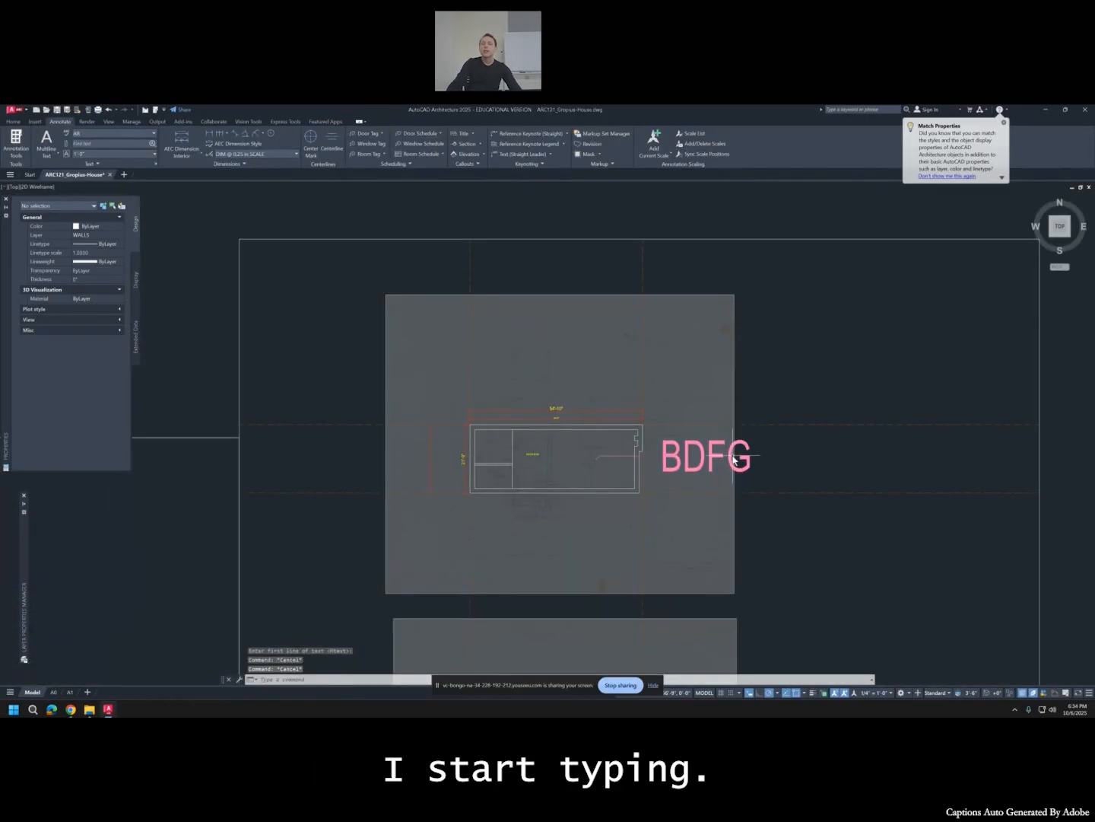
Move the BDFG note's text farther away from the pier, keeping the arrowhead at the pier corner.
click(732, 456)
click(662, 441)
scroll(619, 438, up, 6)
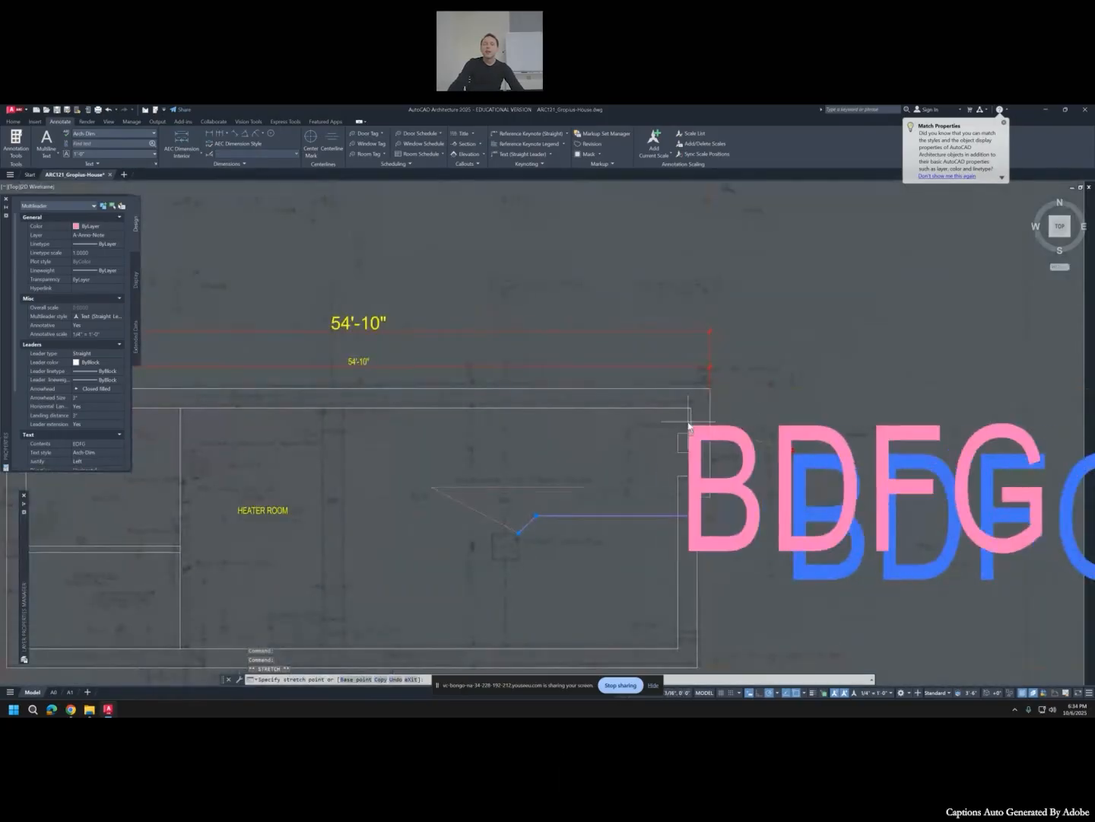
scroll(689, 426, down, 8)
scroll(709, 428, up, 6)
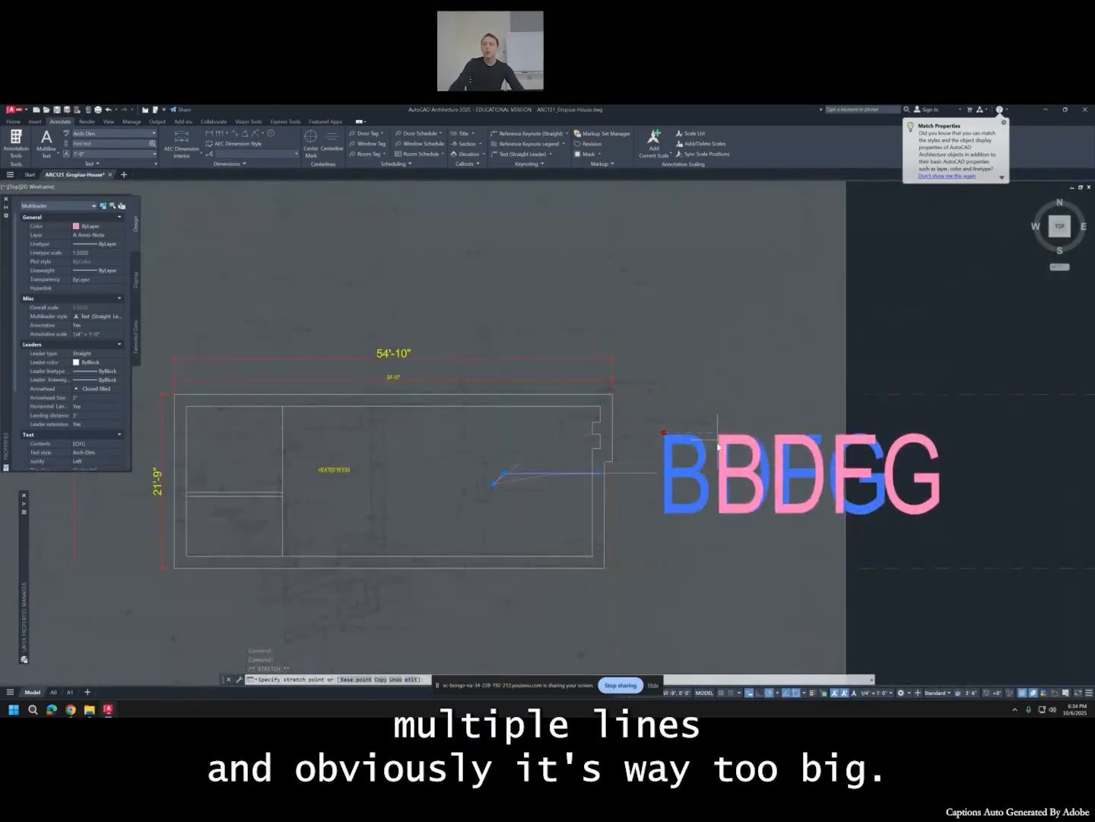
key(Escape)
key(Escape)
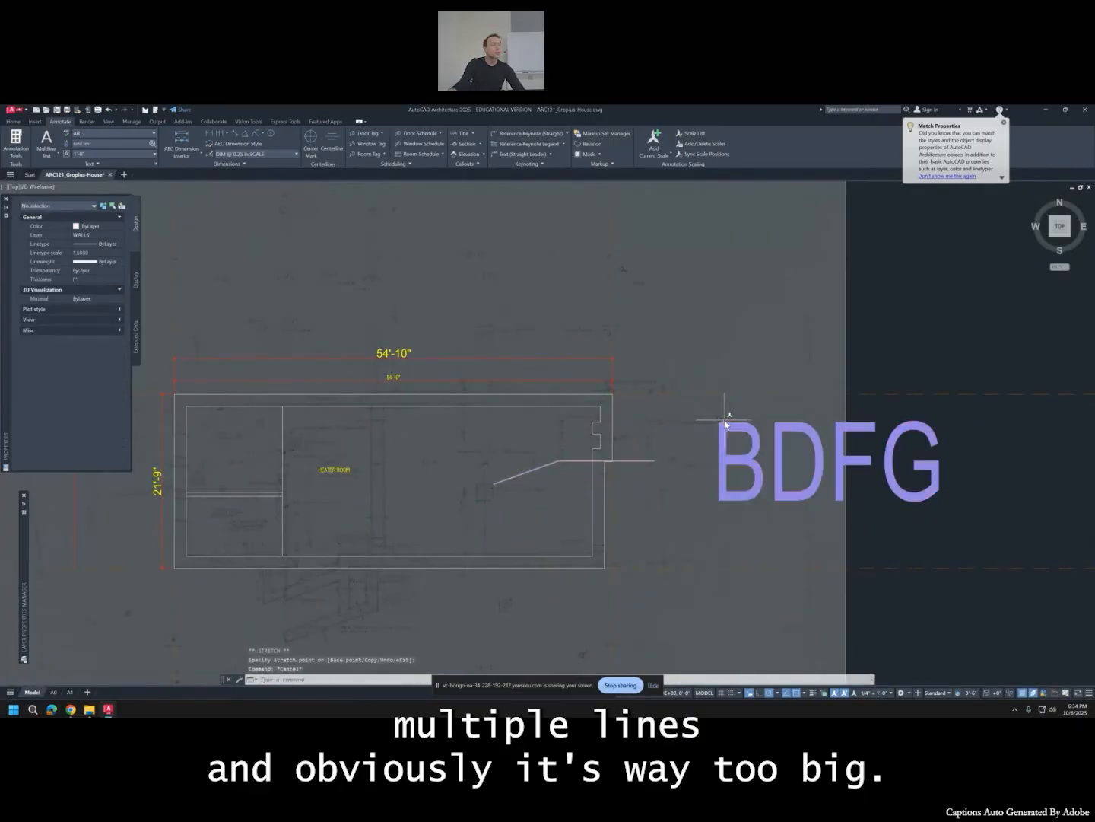
Check the HEATER ROOM label's text height and set the BDFG leader note's text height to 6".
key(Escape)
click(337, 469)
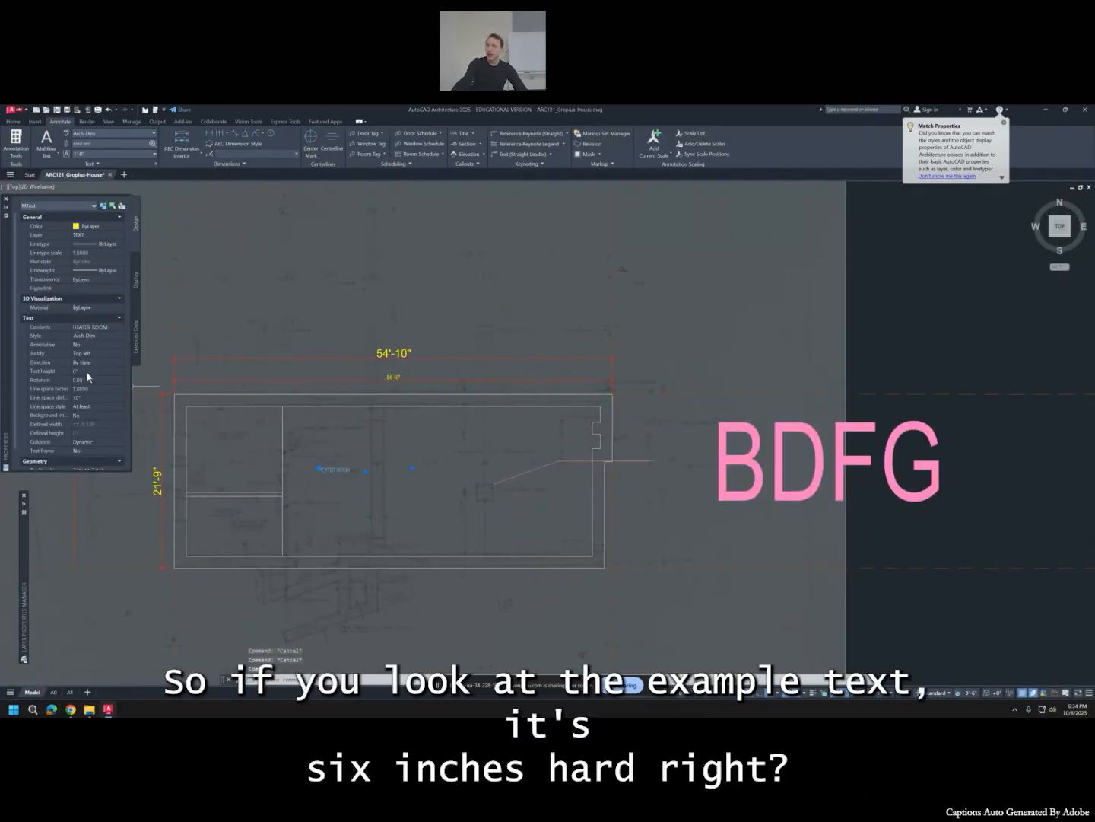
key(Escape)
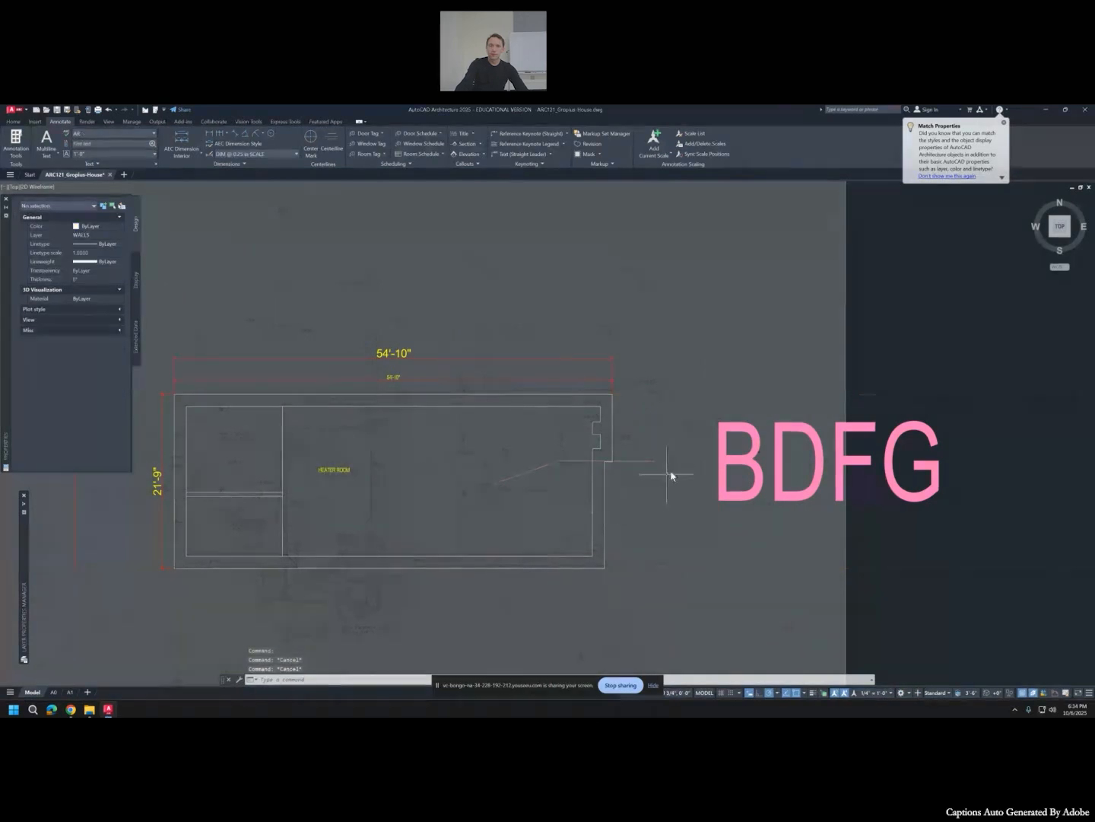
click(715, 462)
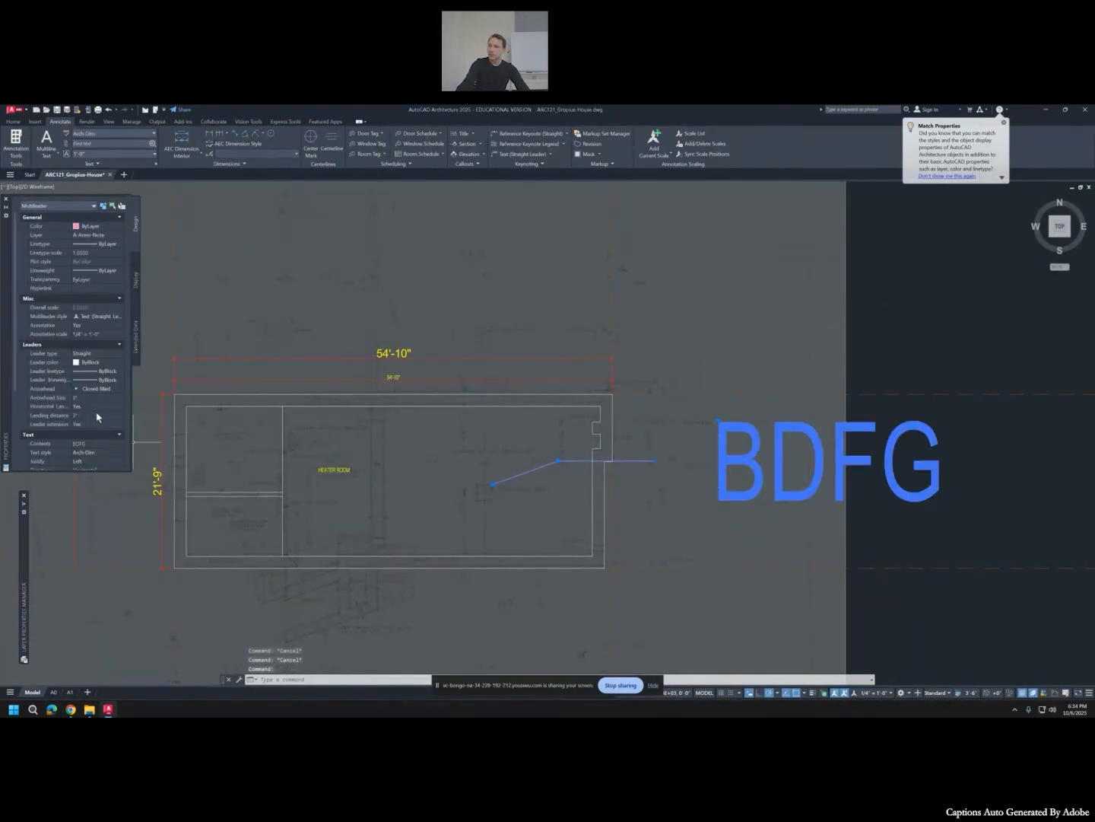
scroll(96, 417, down, 5)
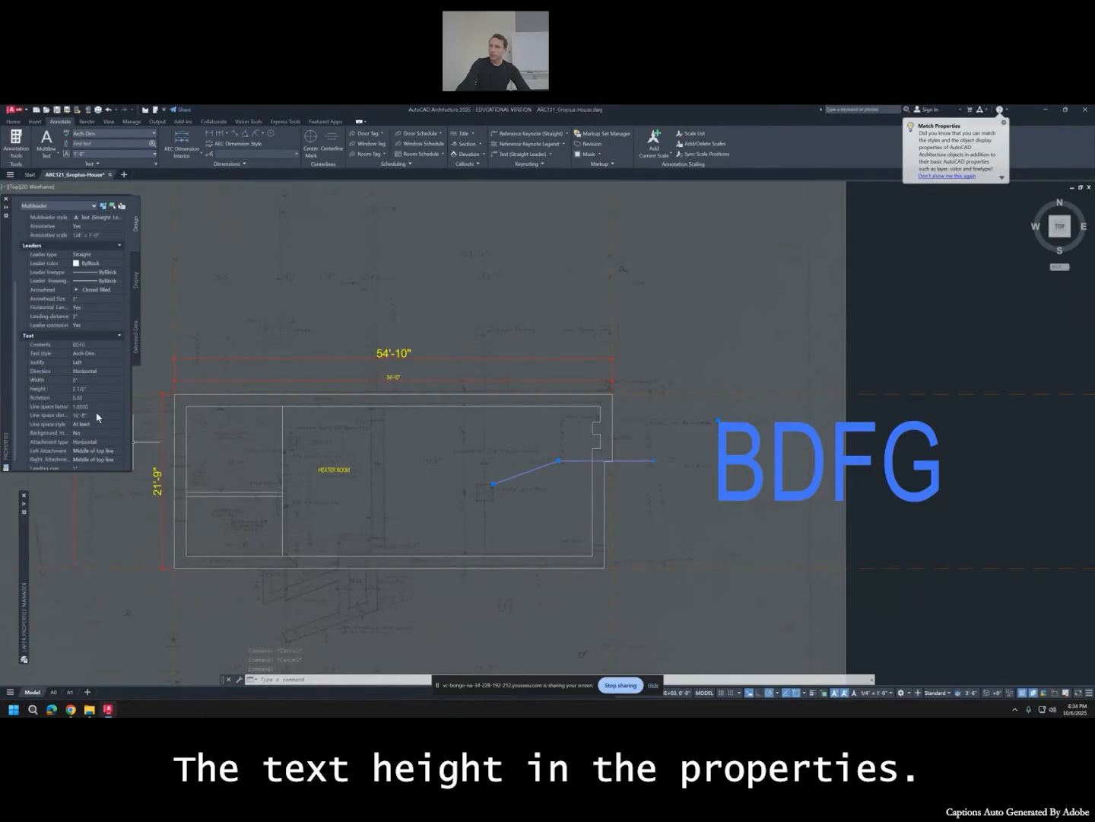
click(91, 389)
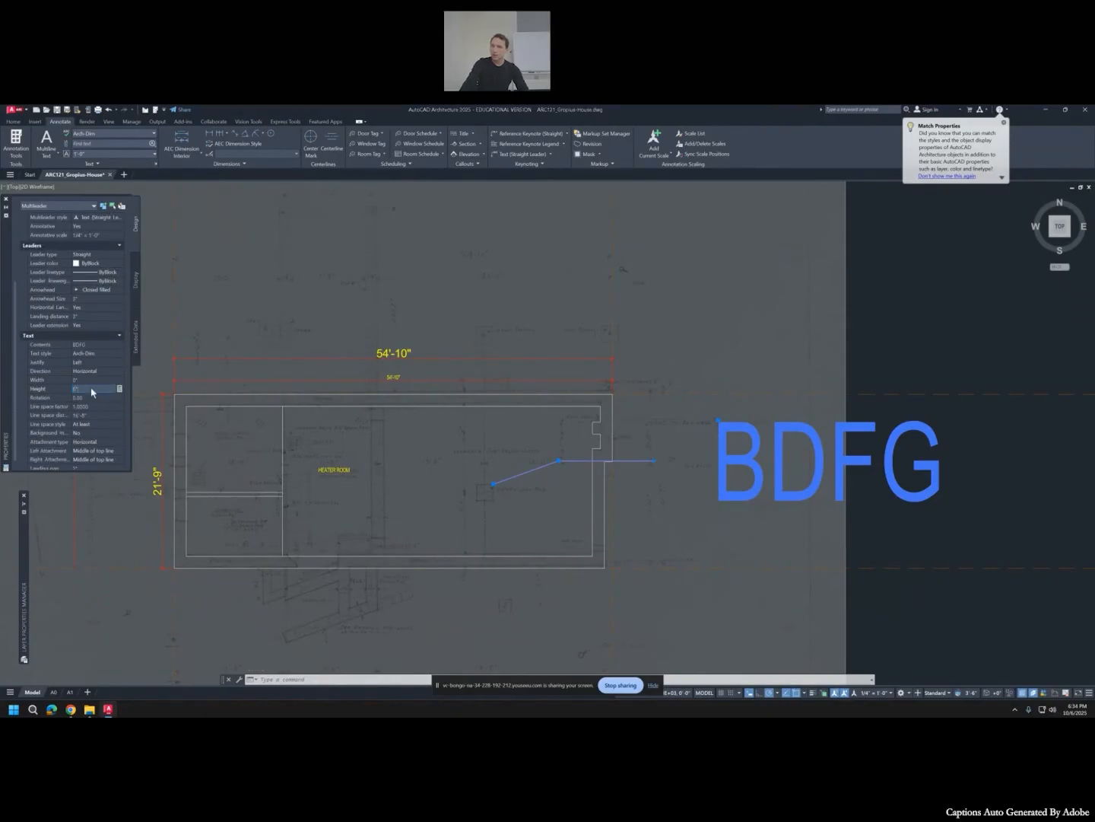
key(Tab)
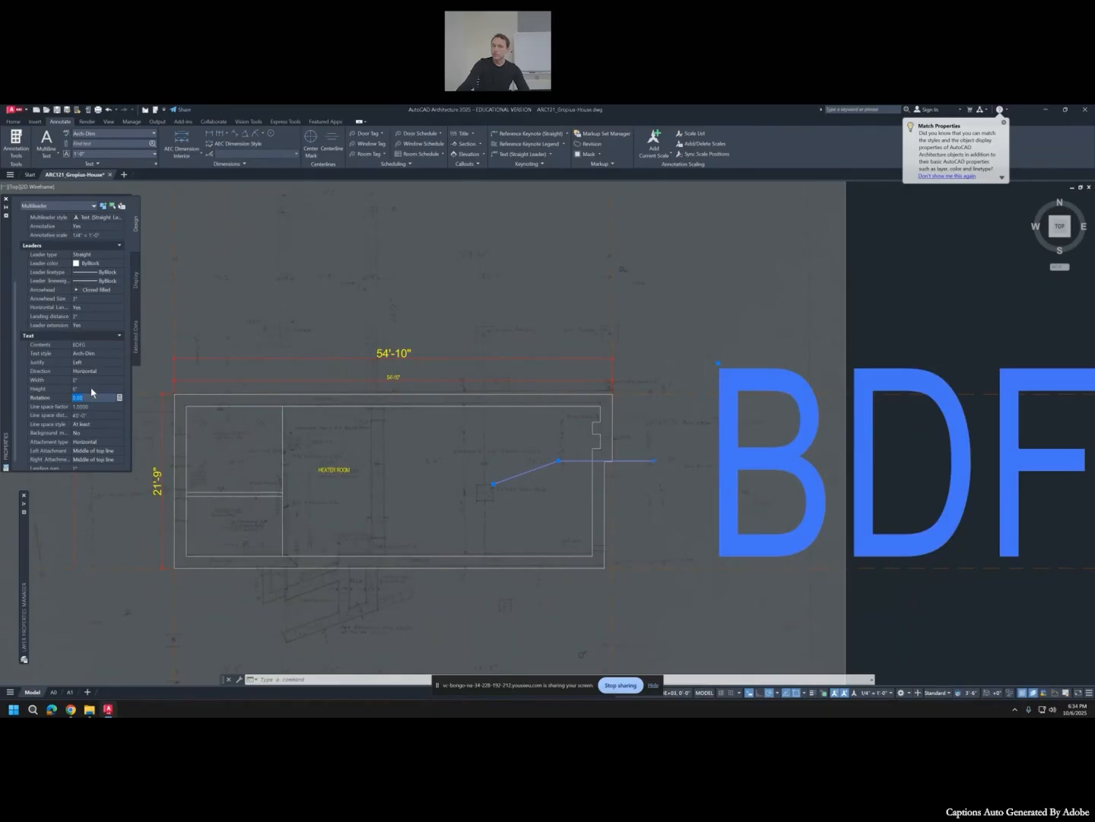
key(Escape)
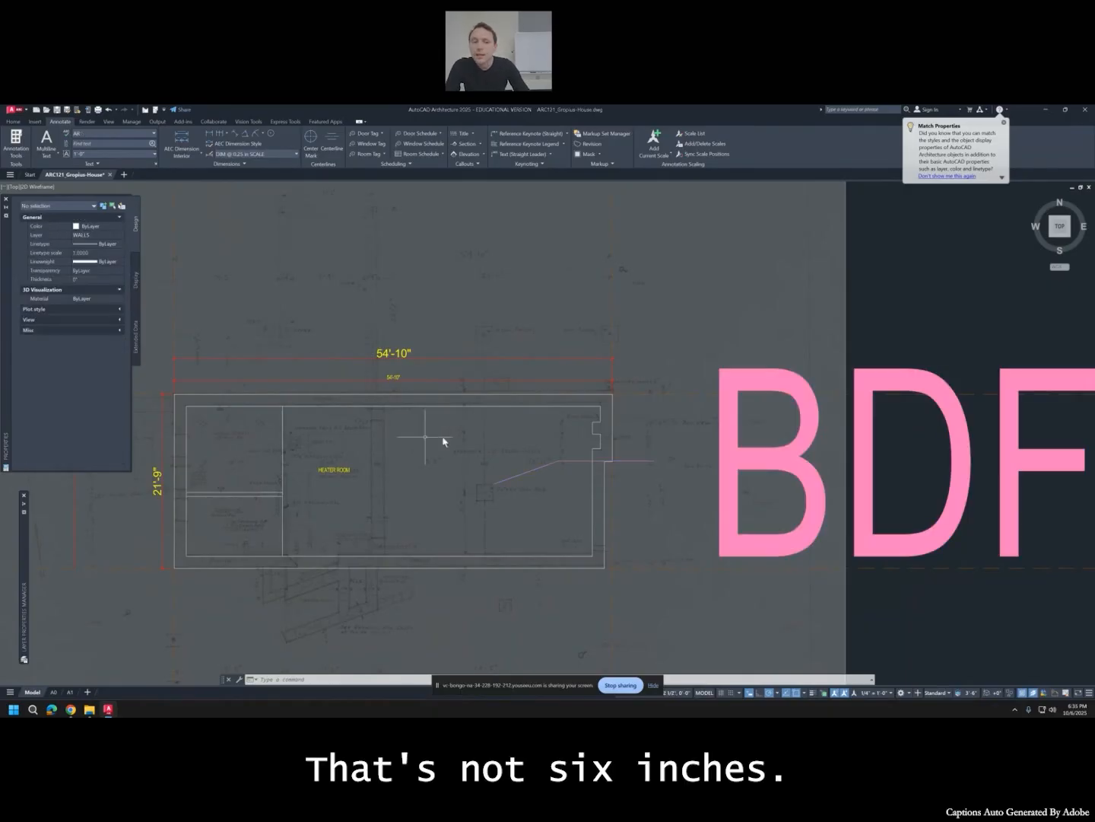
text(mp)
key(Return)
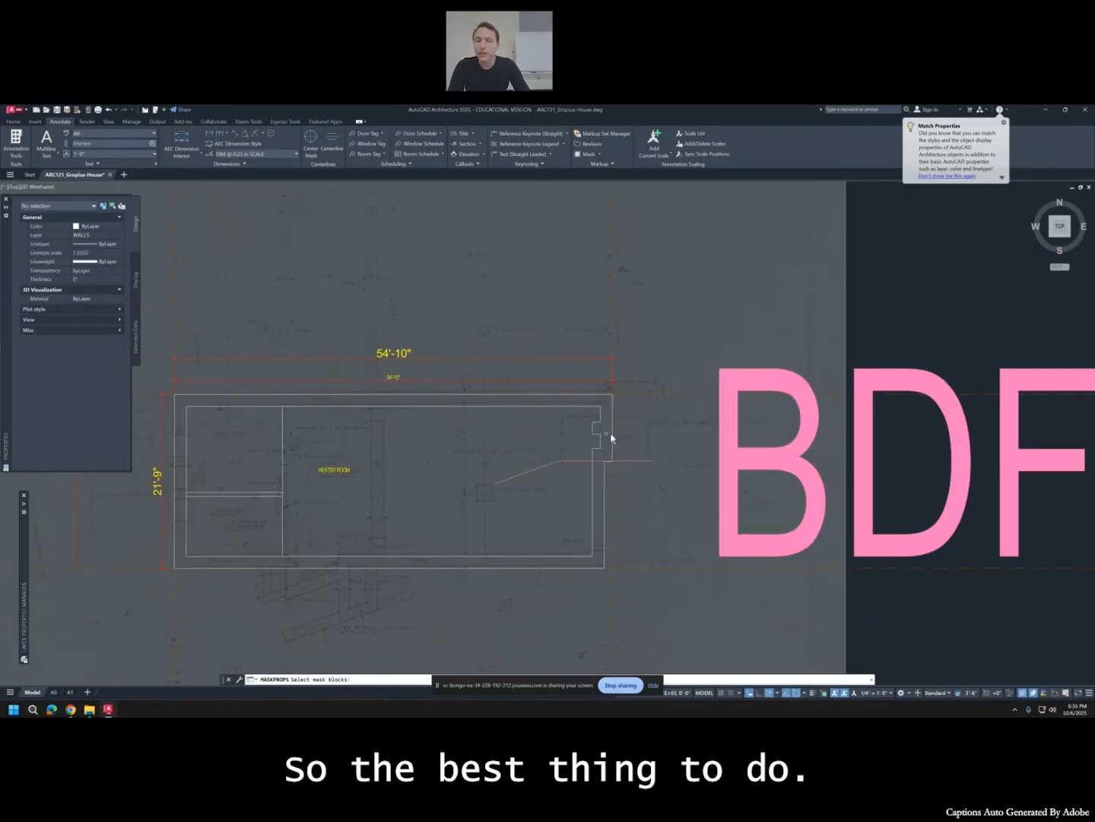
scroll(611, 439, down, 10)
scroll(429, 449, up, 4)
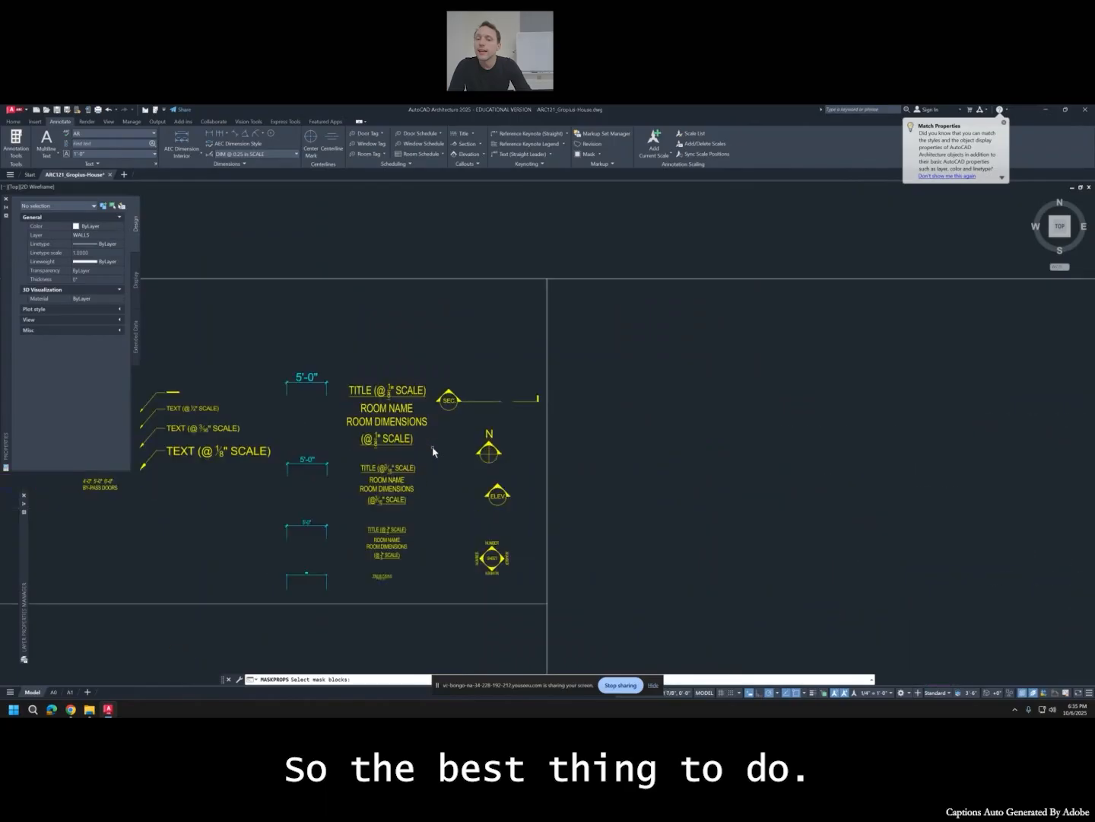
middle_drag(470, 448, 585, 435)
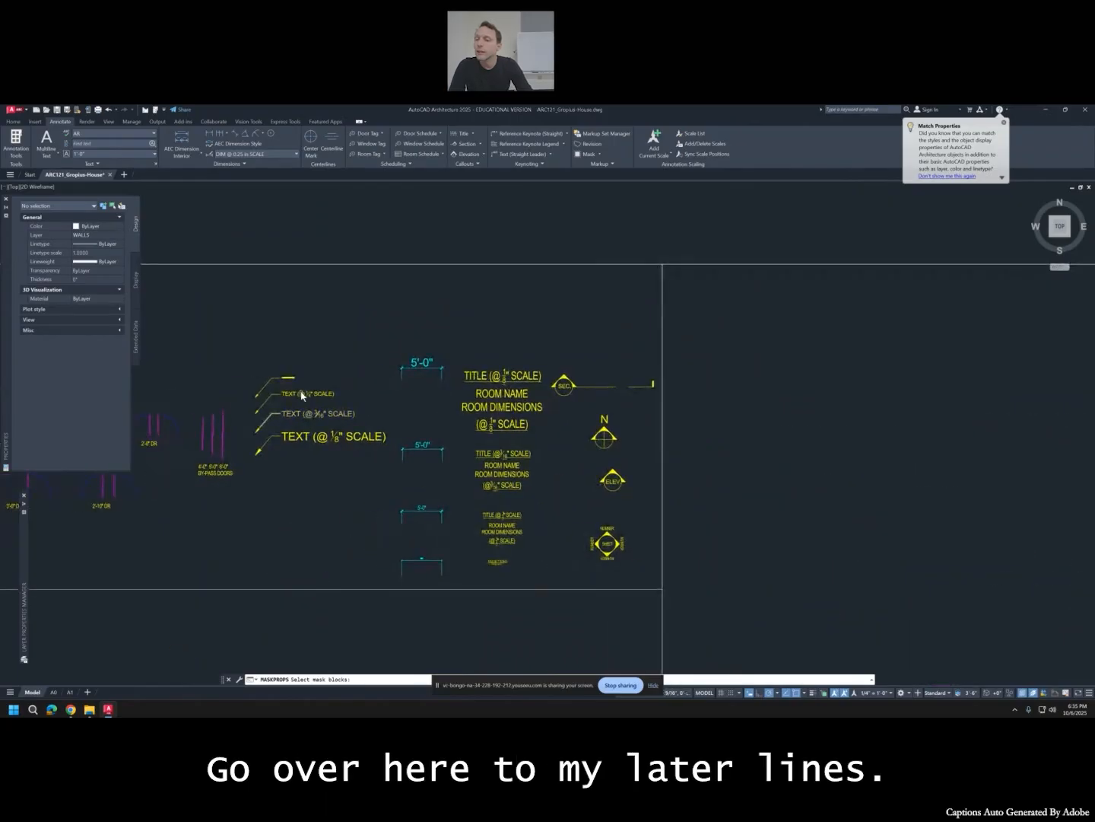
scroll(285, 402, up, 2)
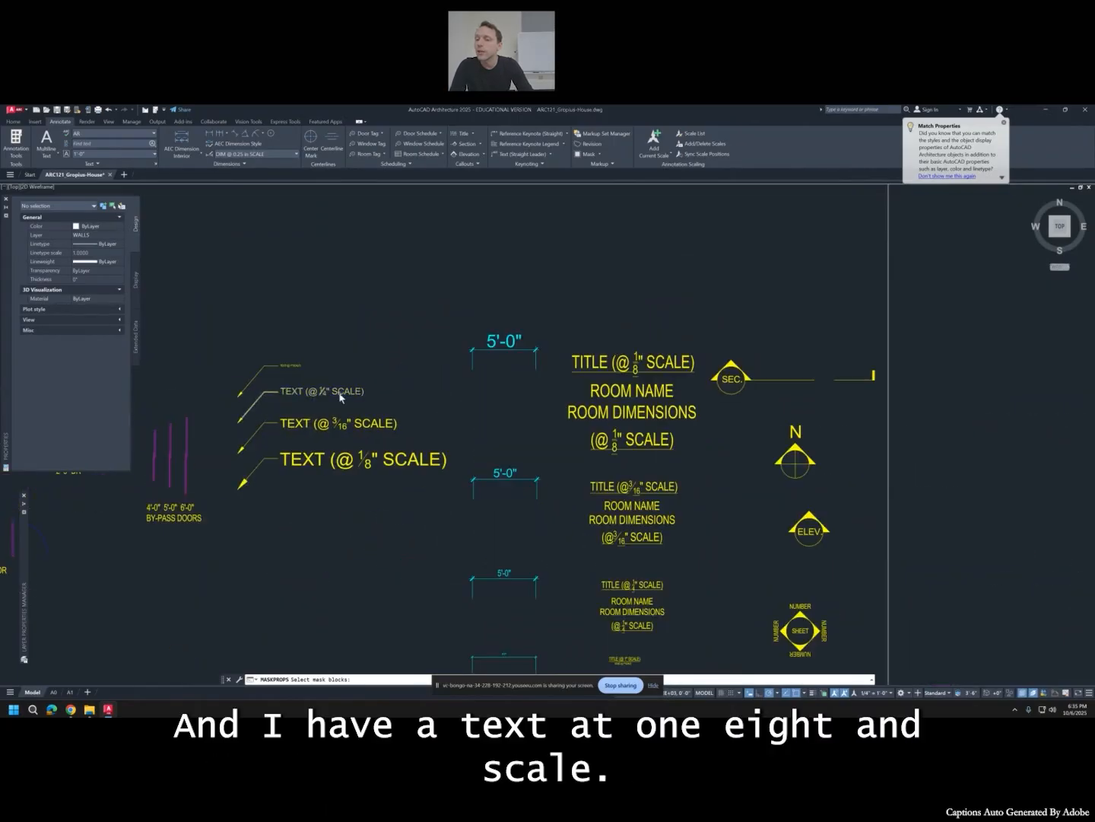
scroll(289, 390, down, 6)
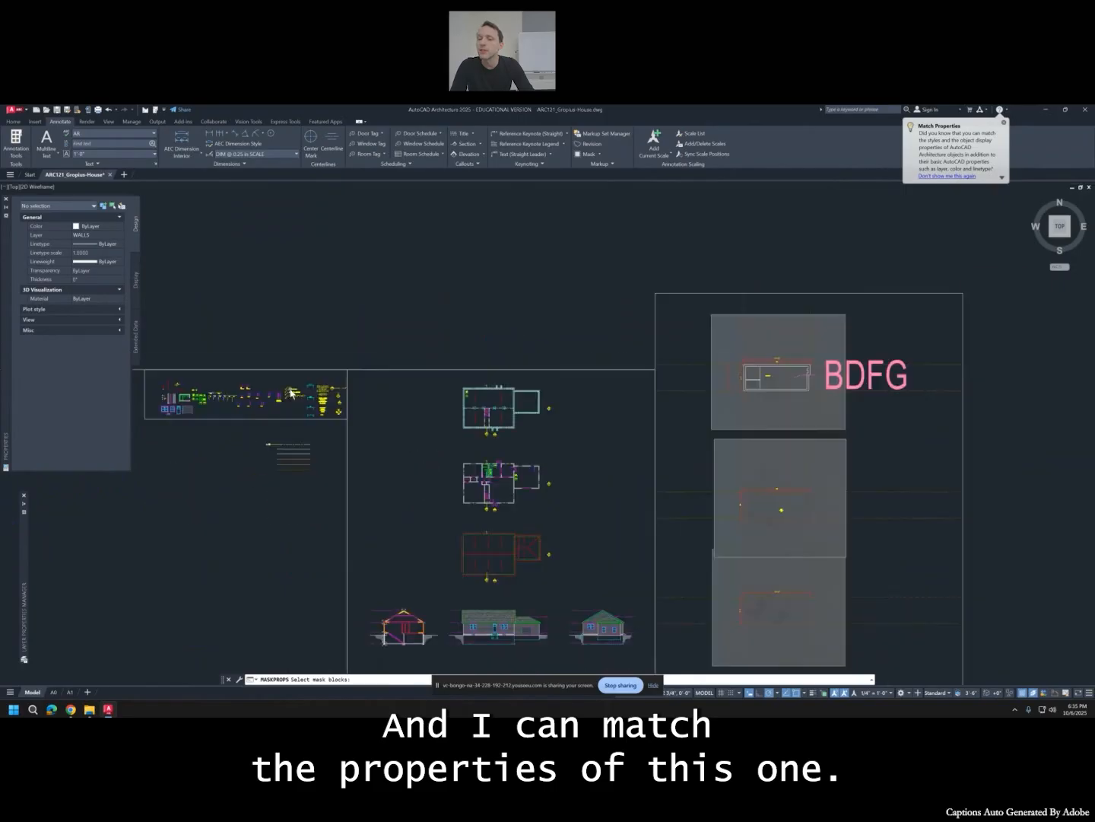
key(Escape)
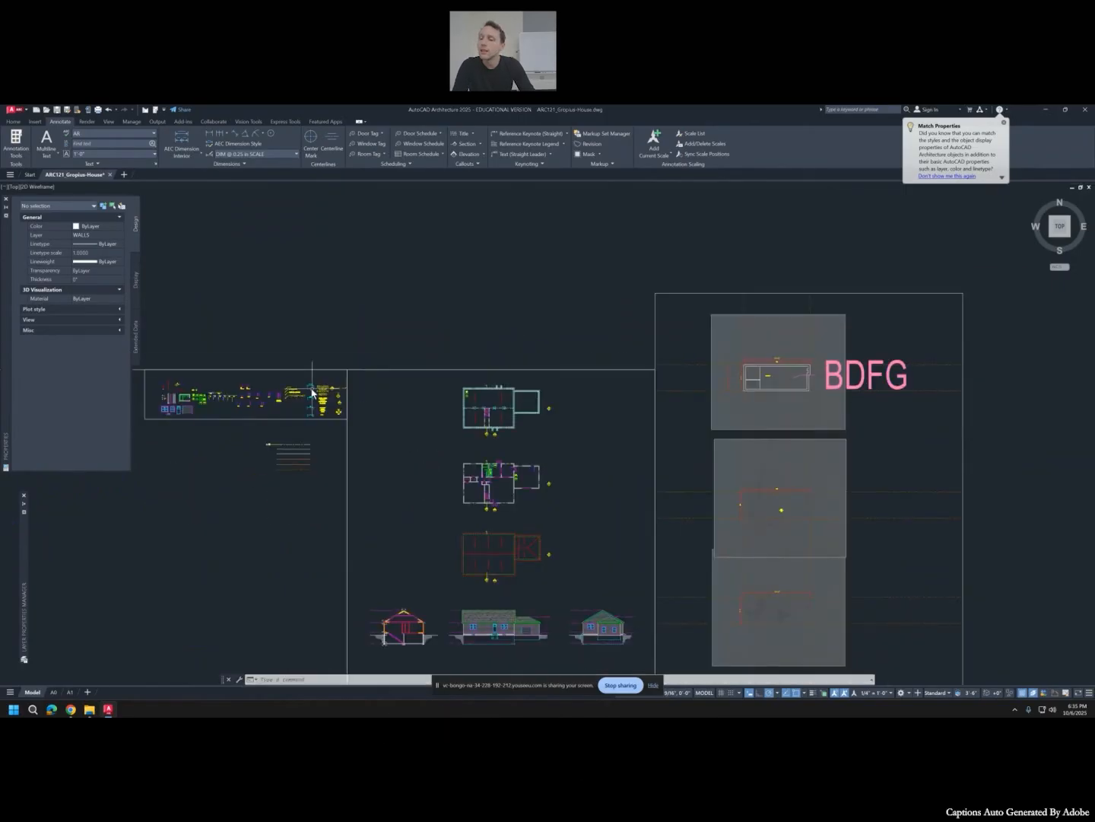
Match the BDFG leader note's properties to the sample leader TEXT (@ 1/4" SCALE) in the annotation legend.
text(ma)
key(Return)
scroll(305, 389, up, 6)
click(265, 391)
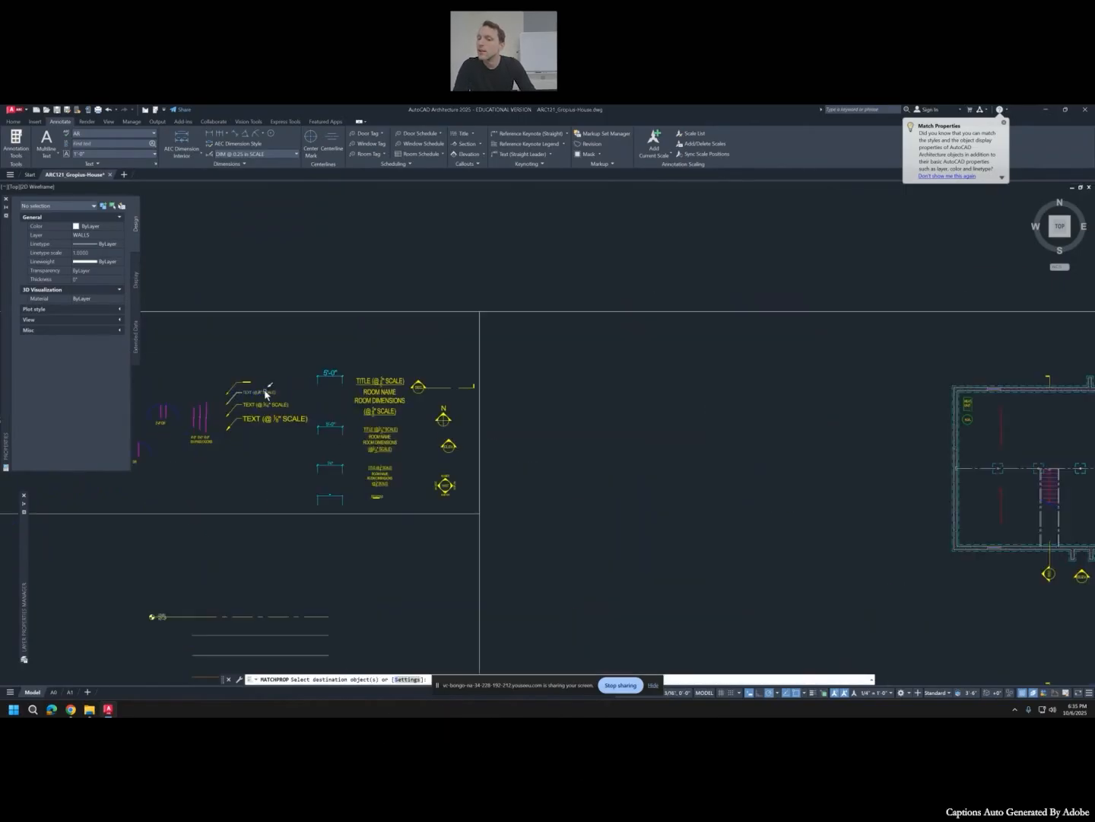
scroll(265, 390, down, 6)
click(840, 376)
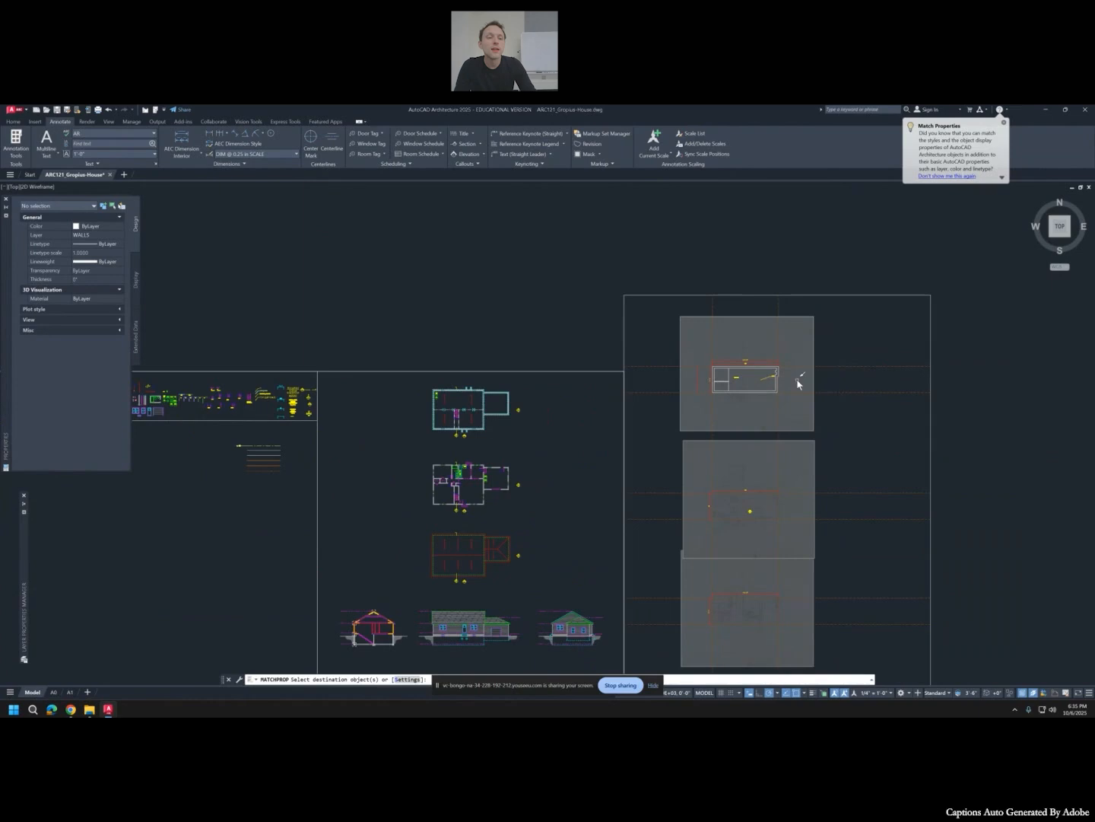
scroll(799, 378, up, 8)
key(Return)
Relocate the BDFG leader's landing and text closer to the pier so the leader line runs up at a steeper diagonal.
click(561, 340)
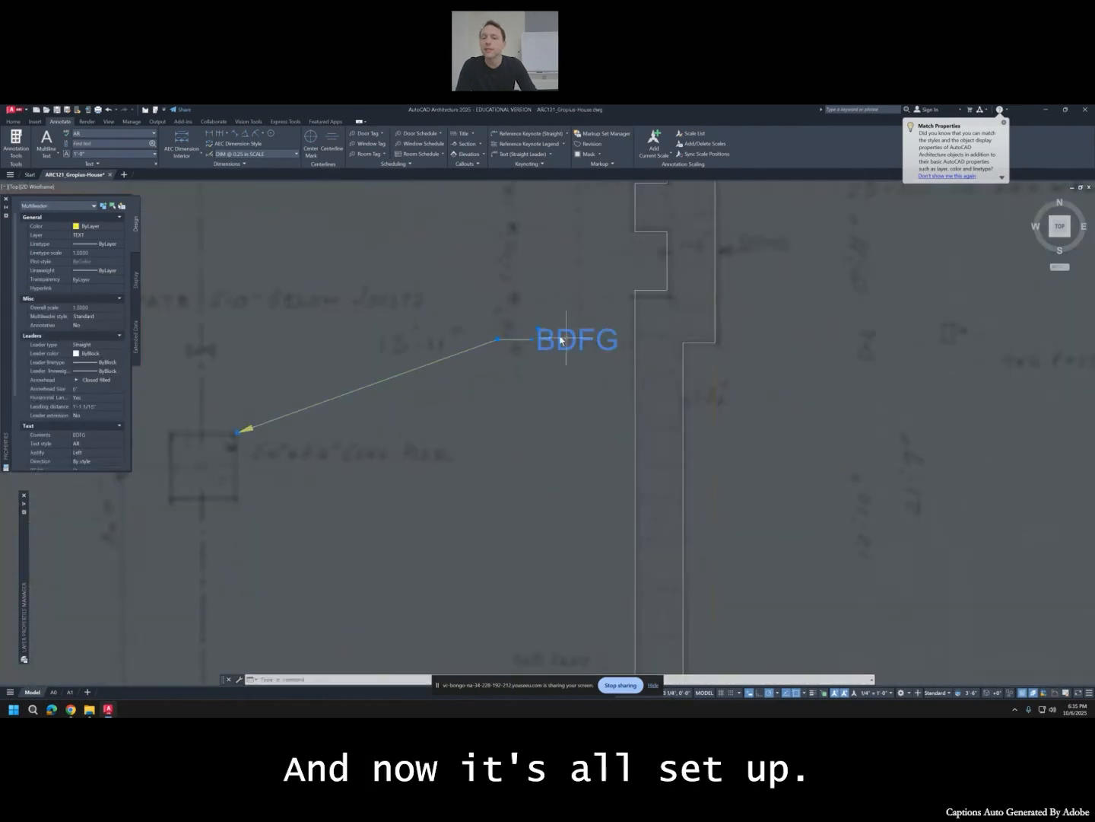
key(Escape)
click(506, 340)
click(498, 340)
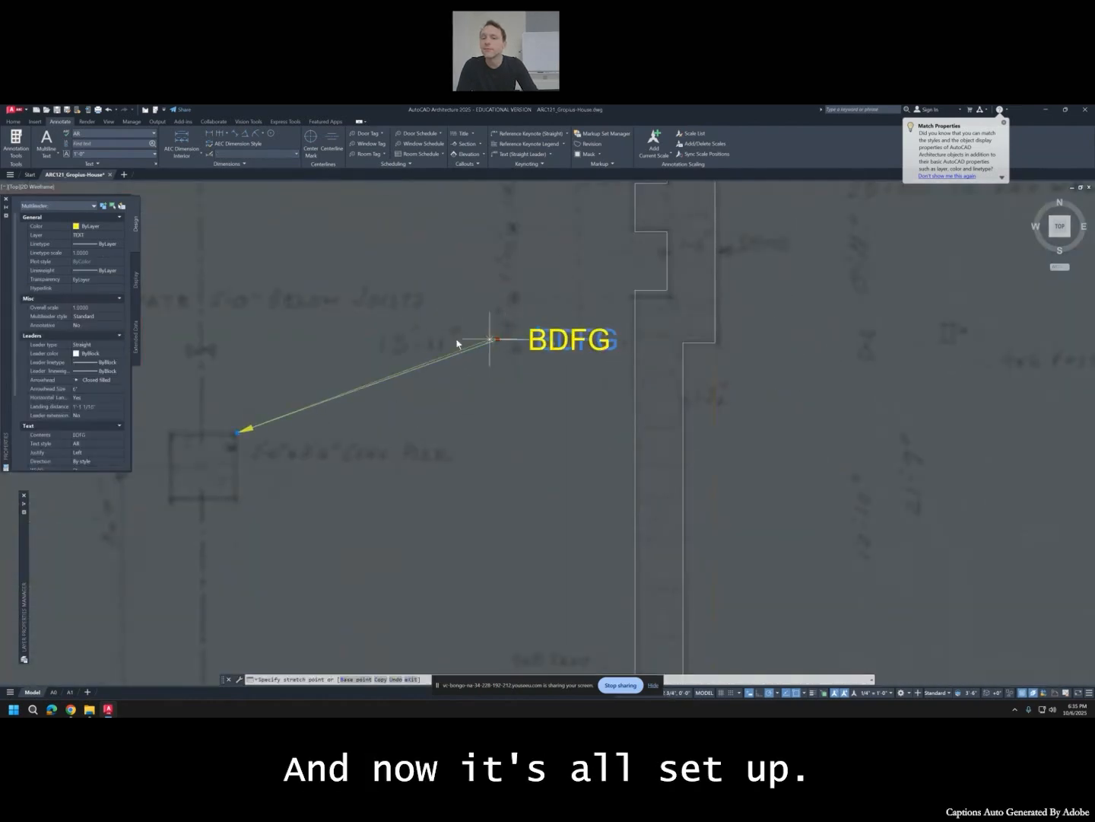
click(312, 351)
key(Escape)
middle_drag(429, 368, 564, 368)
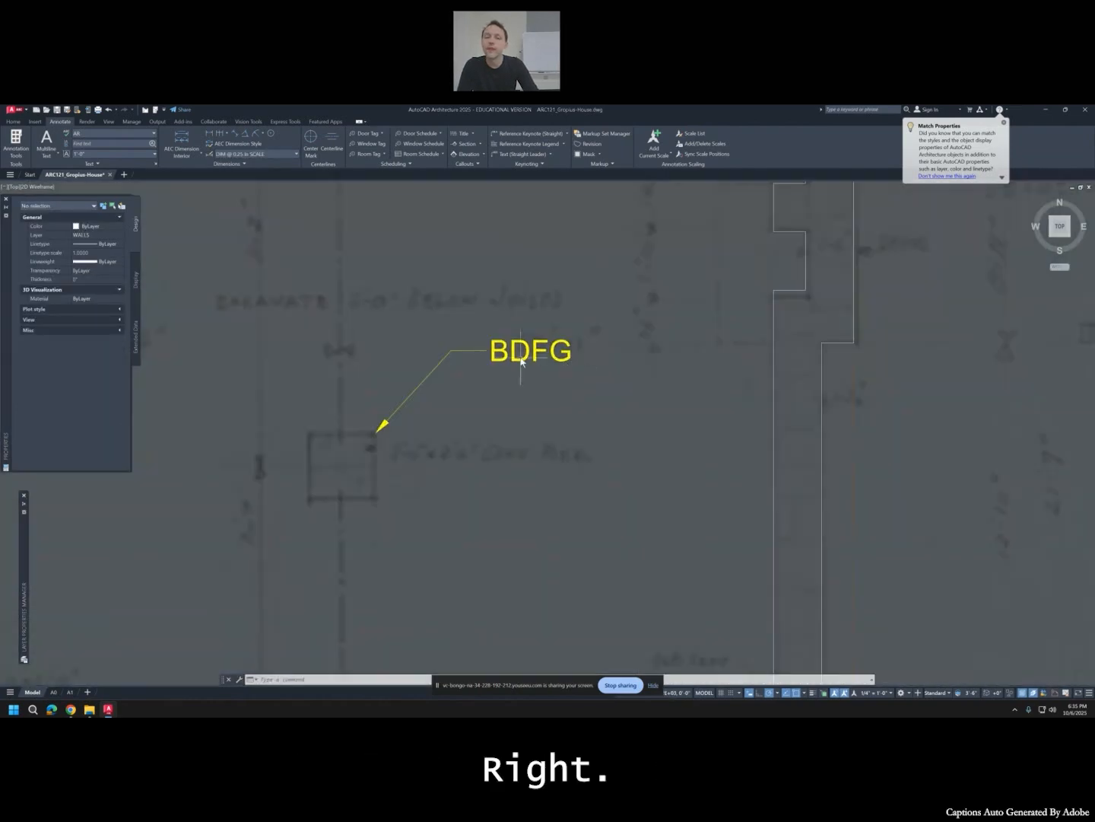
Replace the BDFG leader note's text with 2.
double_click(515, 351)
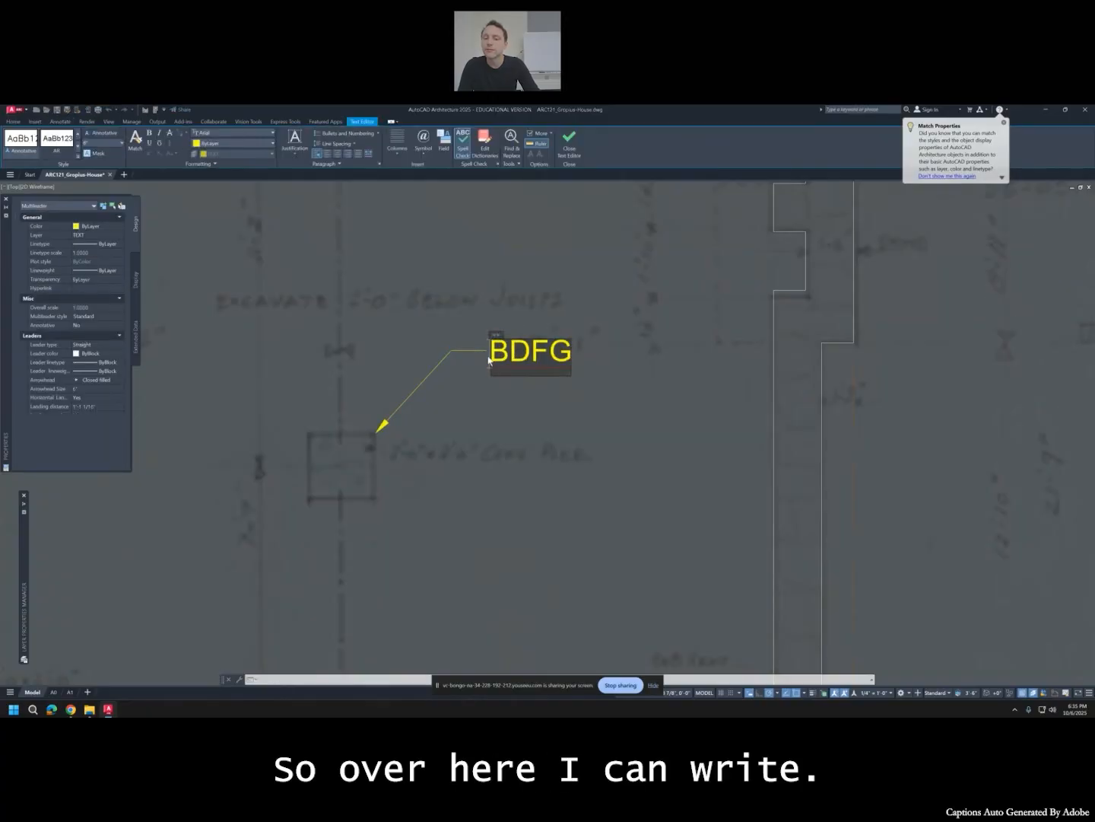
key(ctrl+a)
text(2)
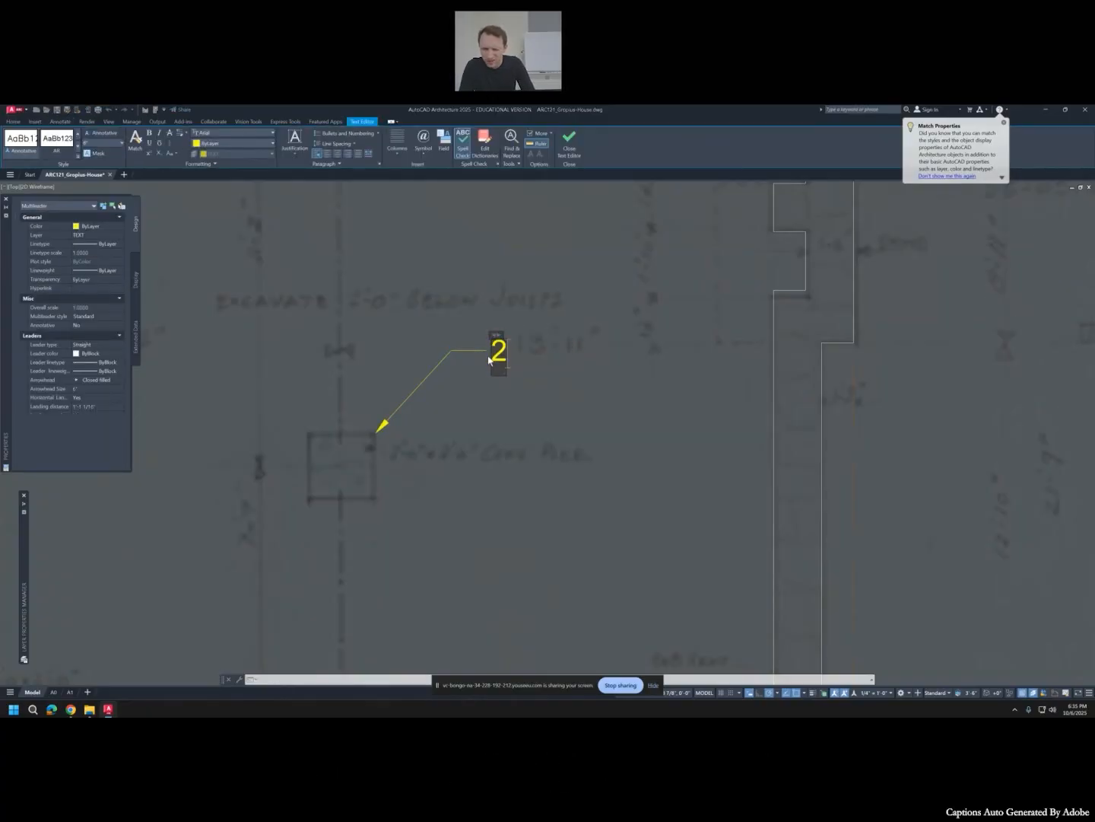
click(487, 436)
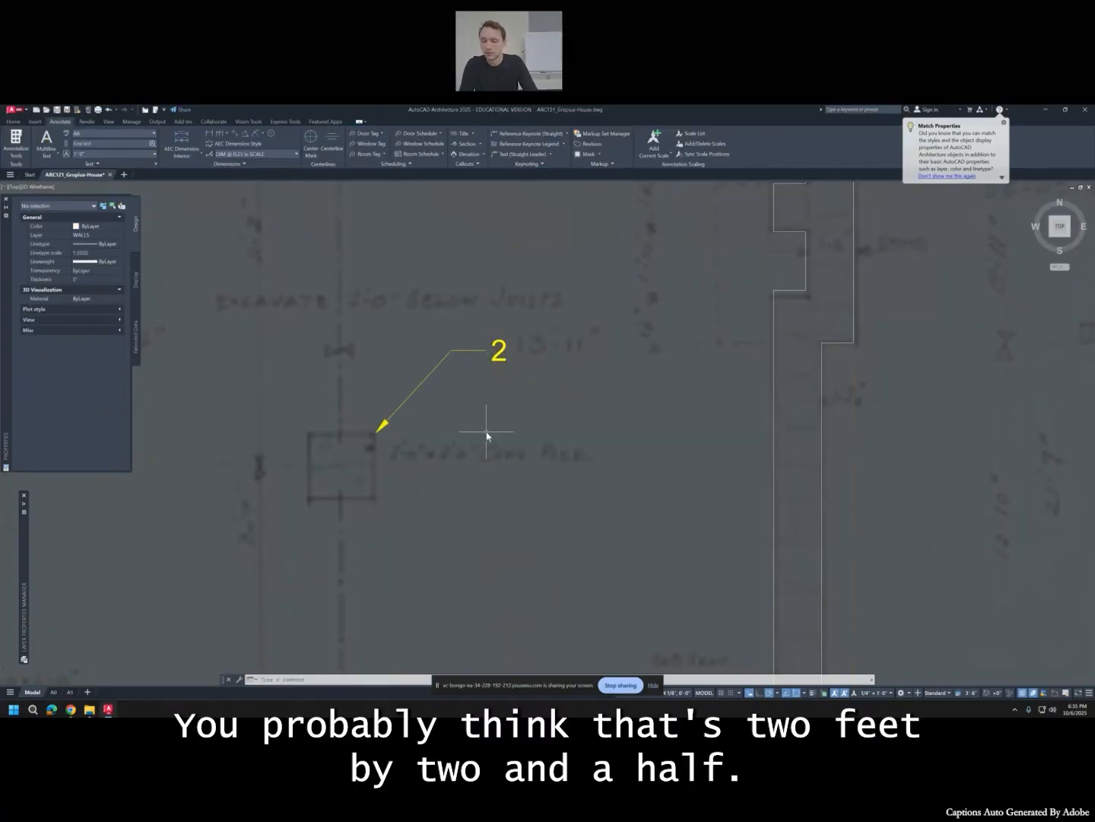
Check the pier's side lengths on the underlay using a temporary line from its lower-left corner.
text(l)
key(Return)
click(309, 498)
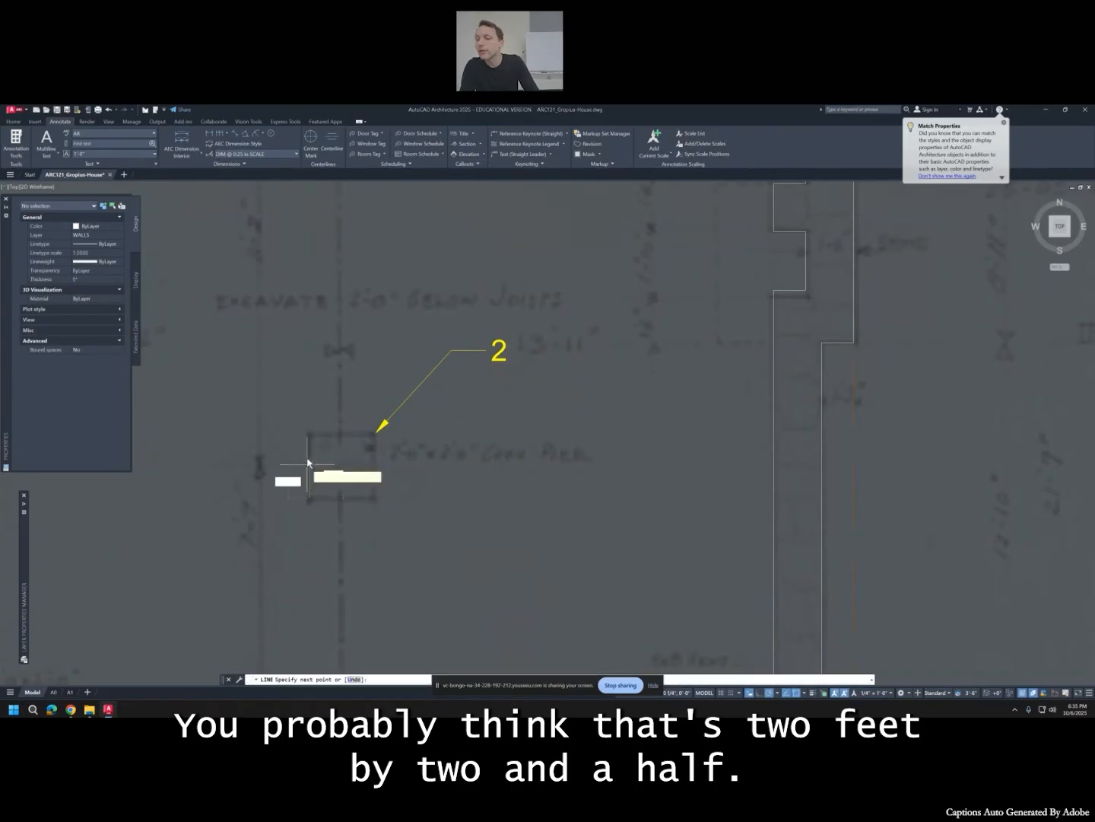
click(309, 432)
click(375, 432)
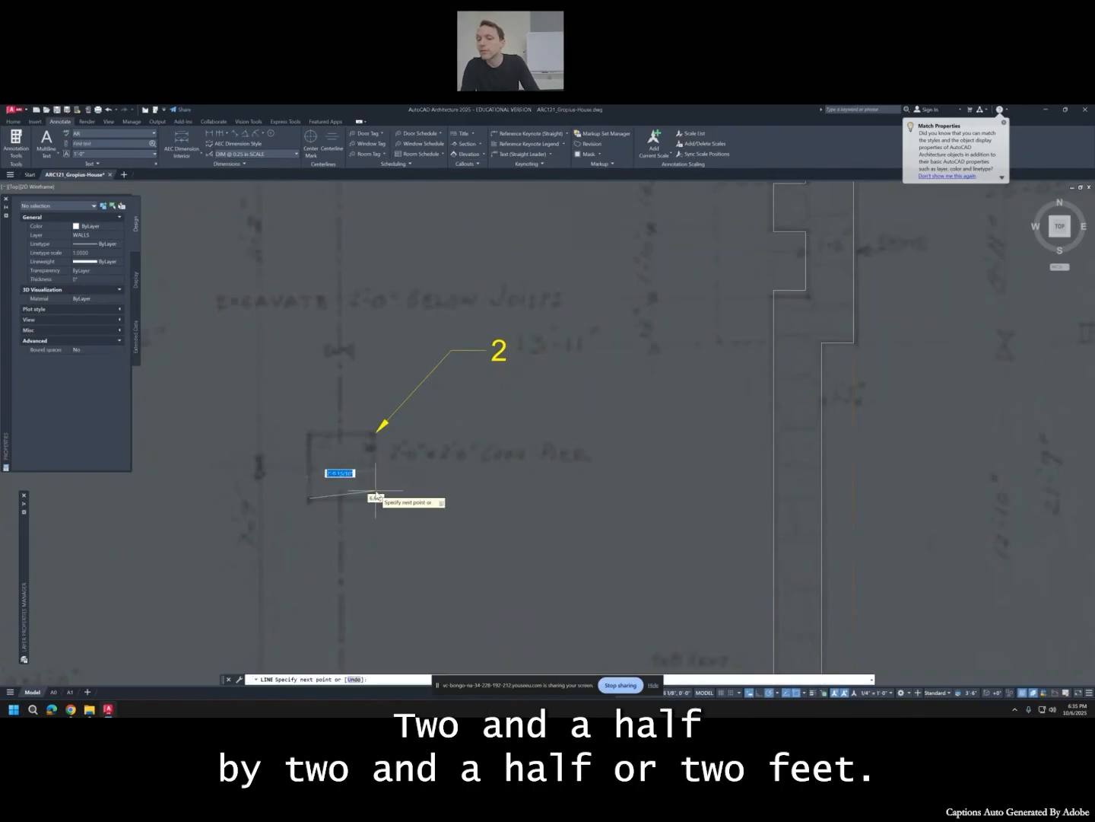
click(375, 498)
click(309, 498)
key(Return)
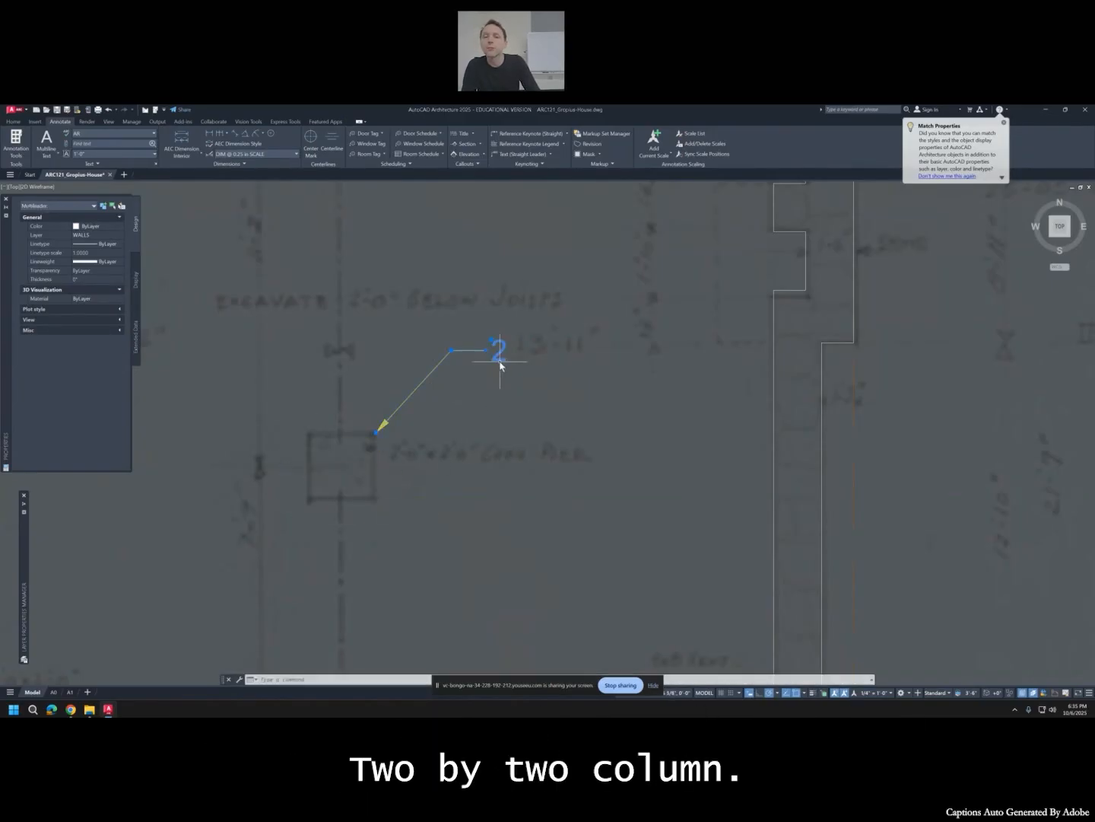
Complete the pier leader note's text as 2'-0" x 2'-0" CONC. PIER.
double_click(499, 352)
text(')
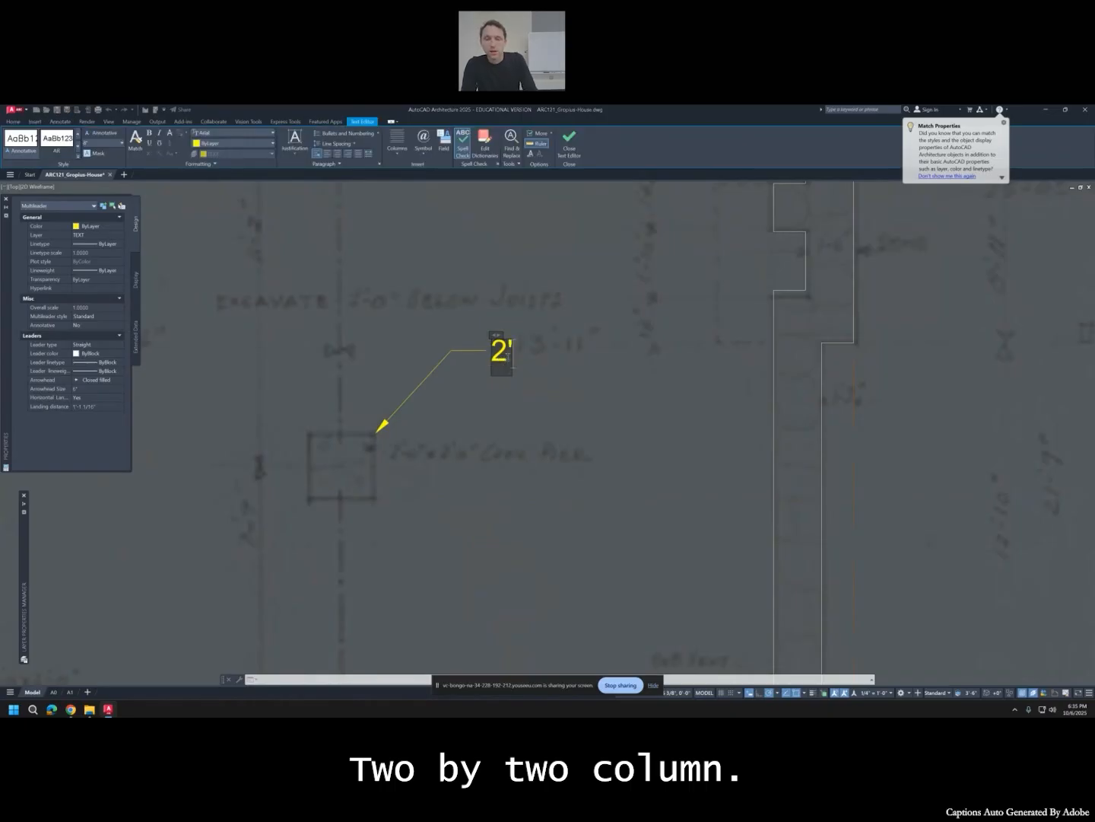
text(-0" X)
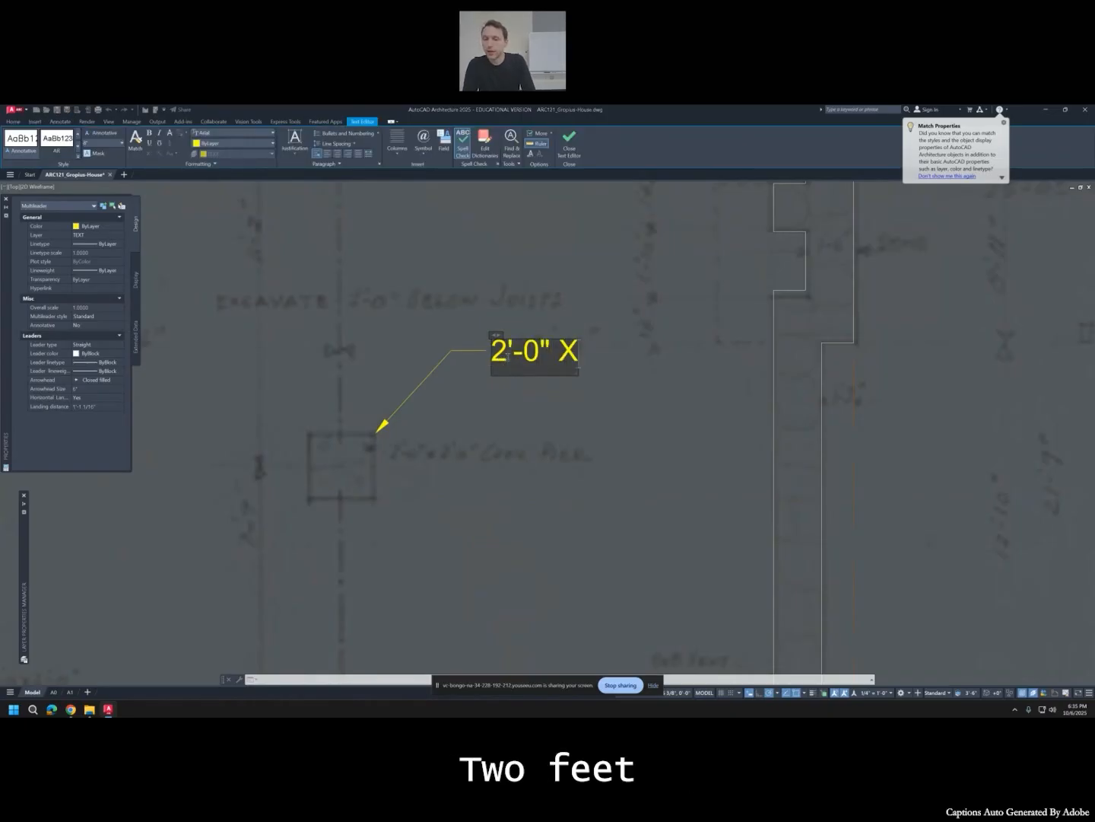
key(BackSpace)
text(x)
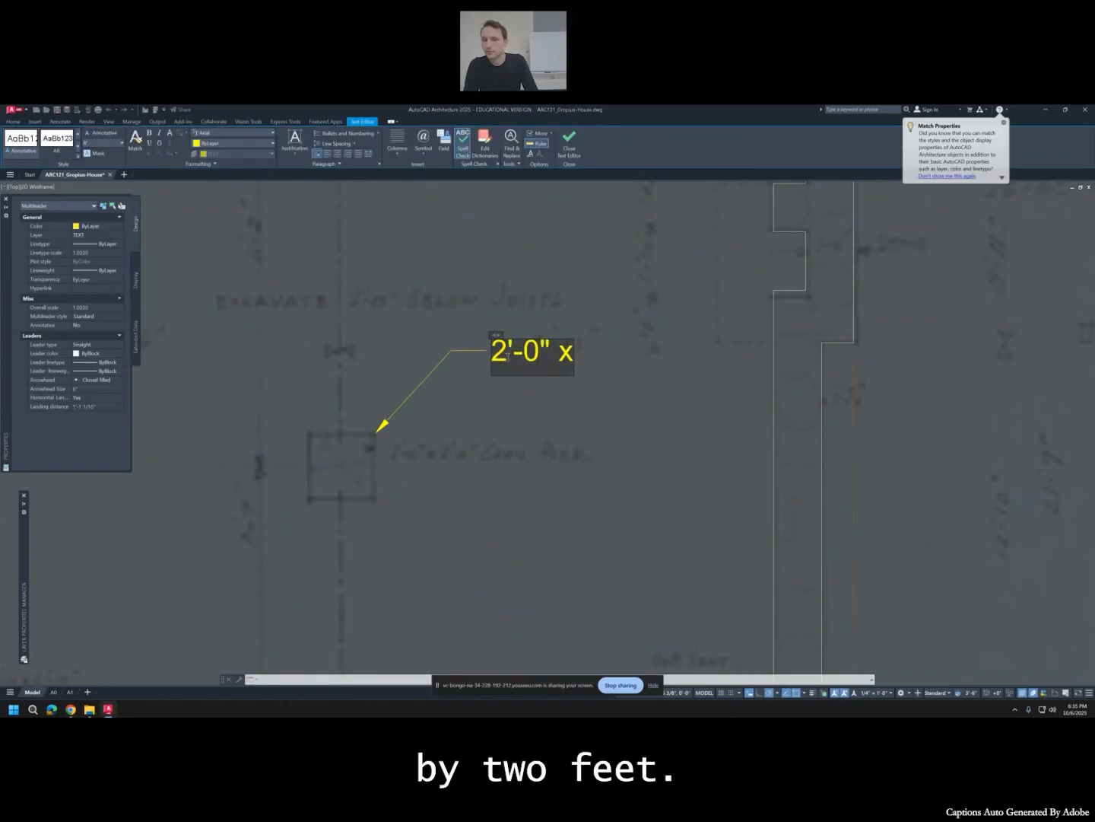
text( 2'-0")
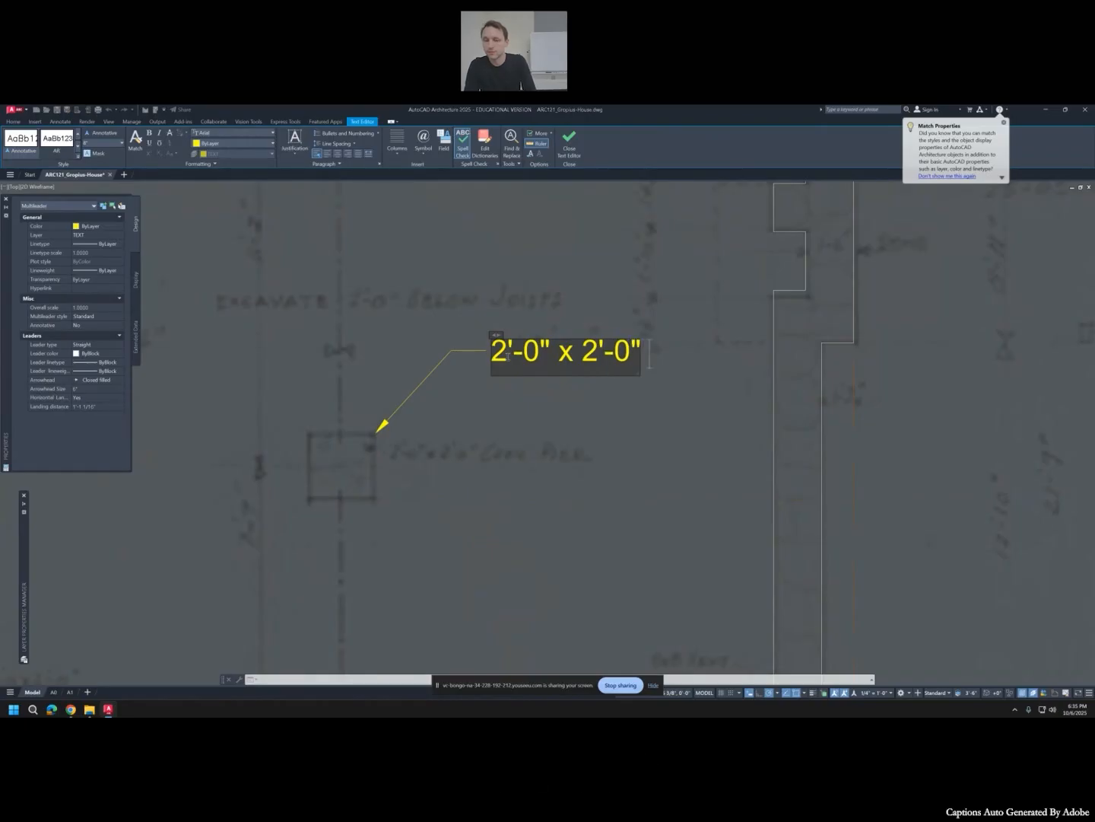
text( CONC.)
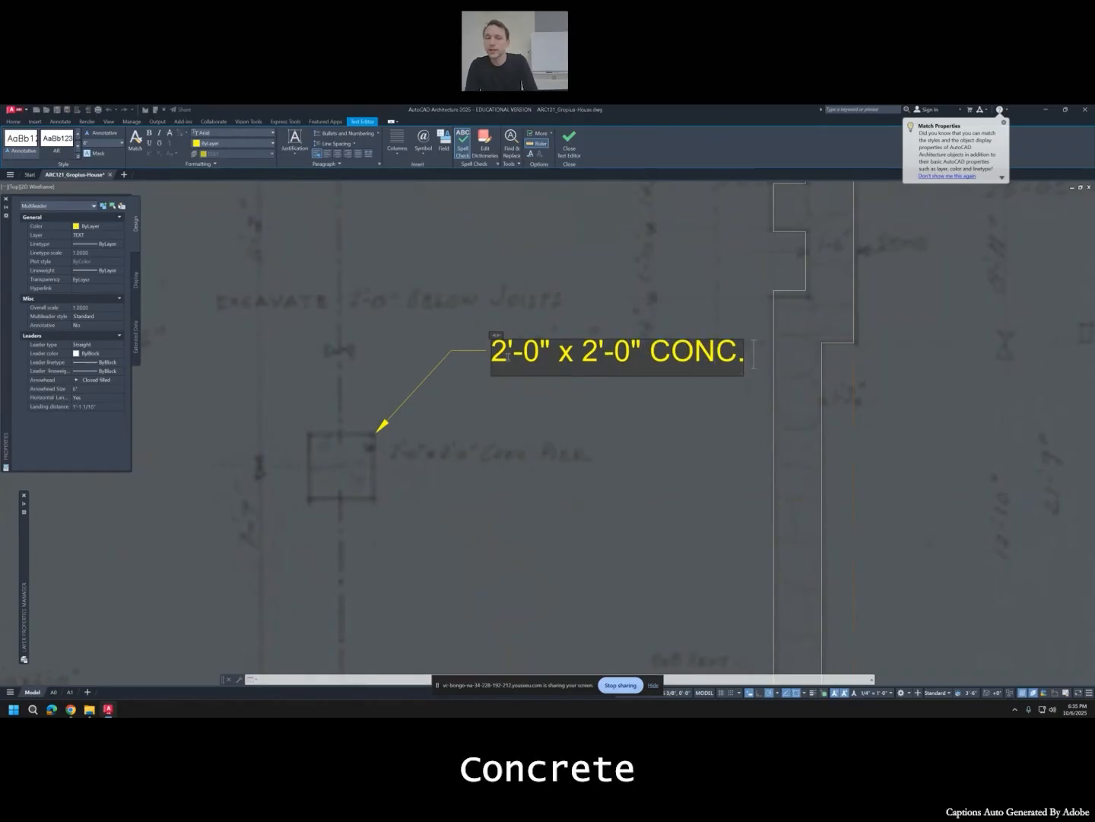
text( PIRE)
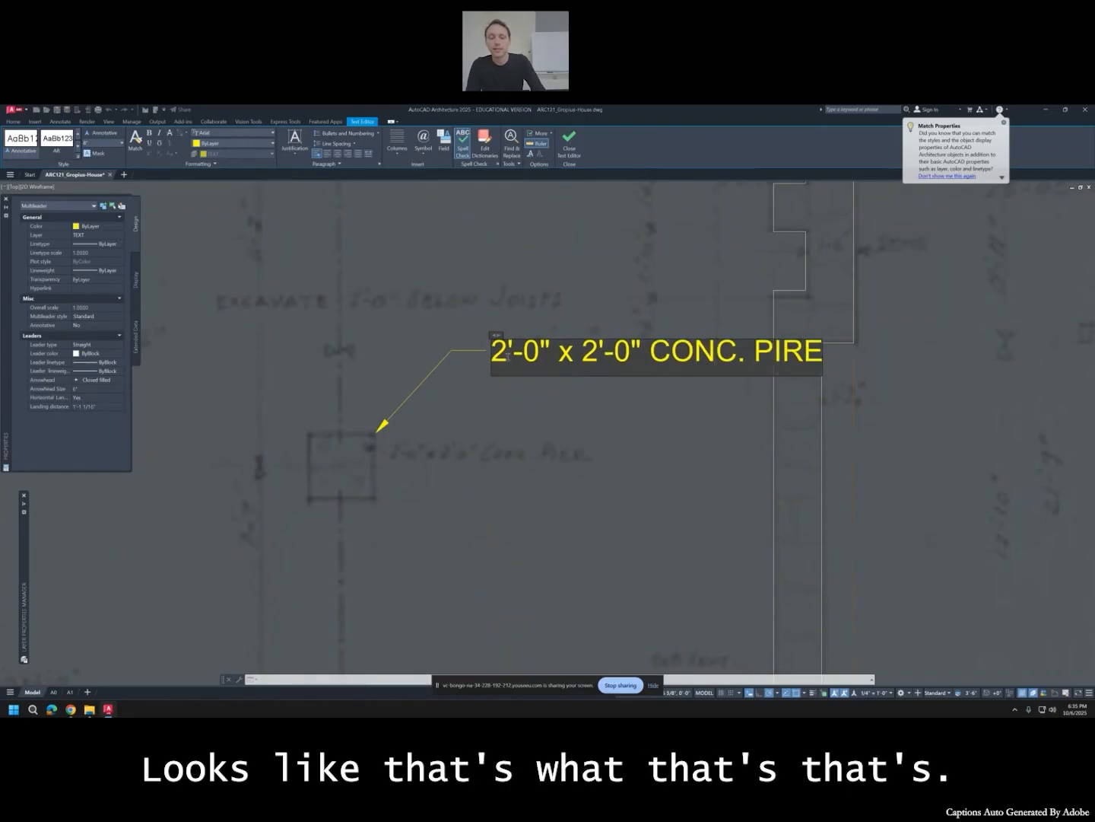
key(BackSpace)
key(BackSpace)
text(IER)
key(BackSpace)
key(BackSpace)
key(BackSpace)
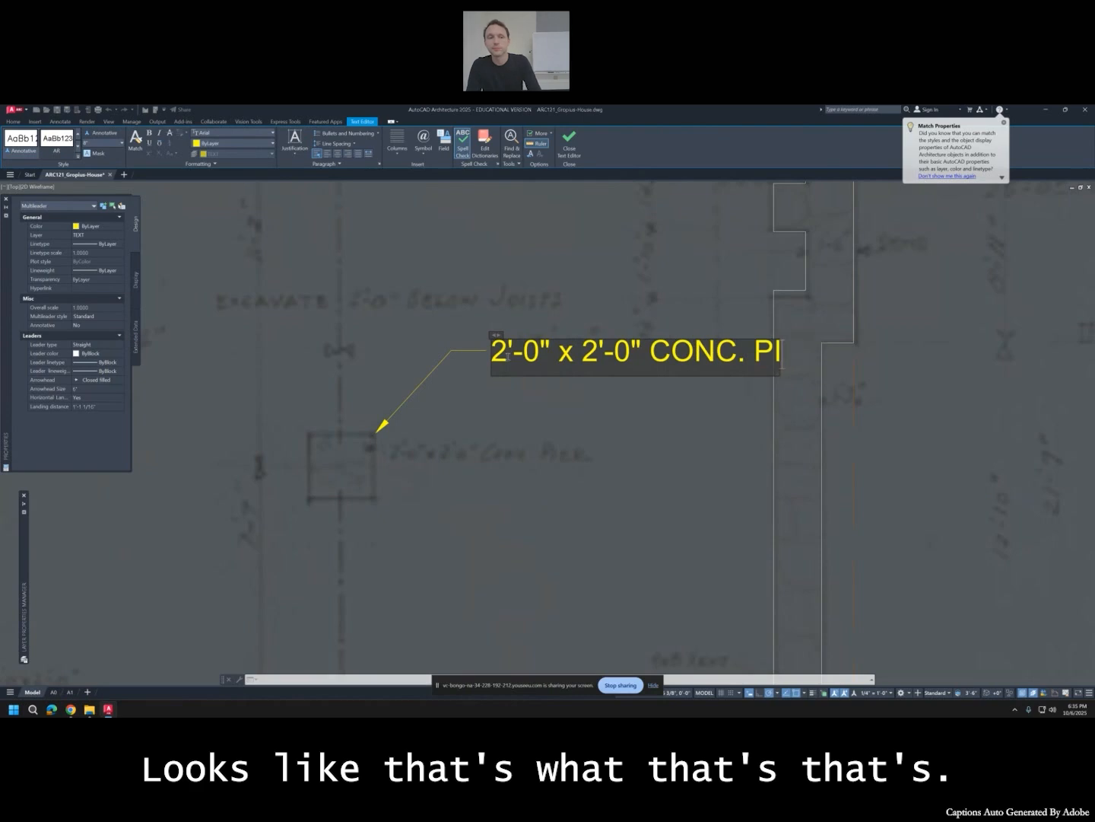
text(ER)
click(508, 446)
key(Escape)
key(Escape)
Narrow the pier note's text box to about 6' so that CONC. PIER wraps onto a second line.
click(605, 384)
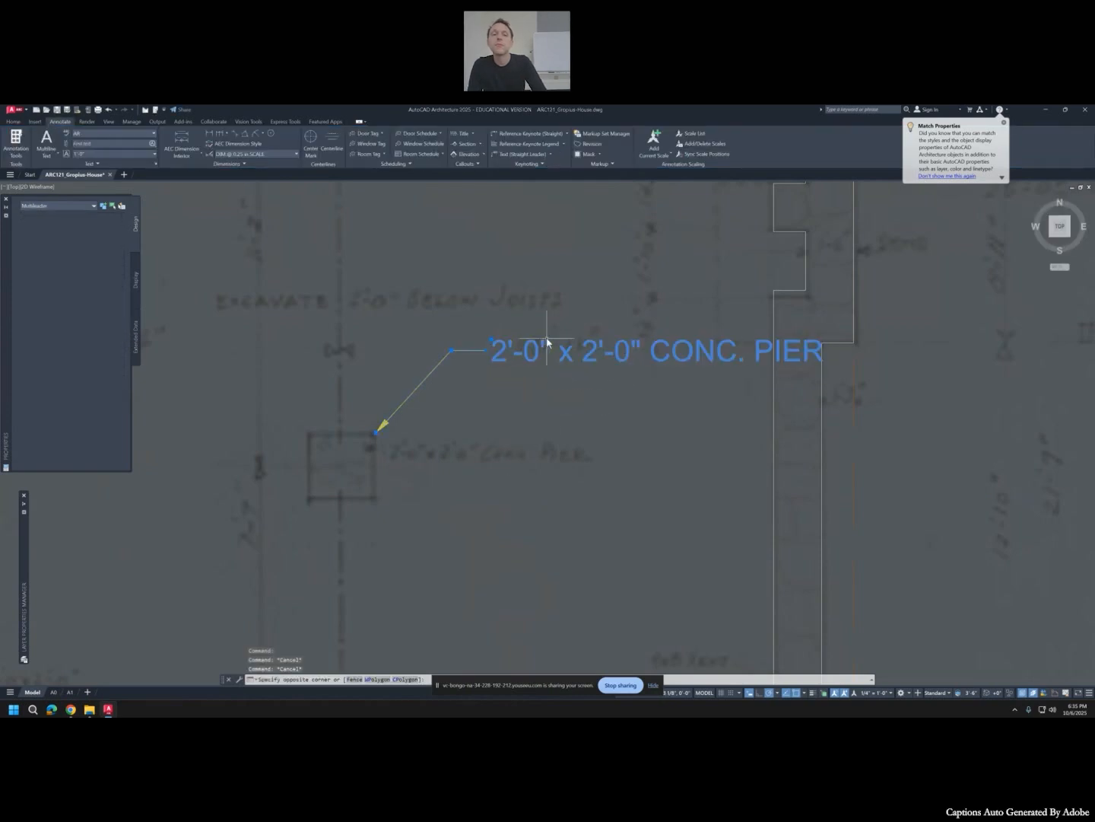
click(547, 338)
scroll(647, 422, down, 4)
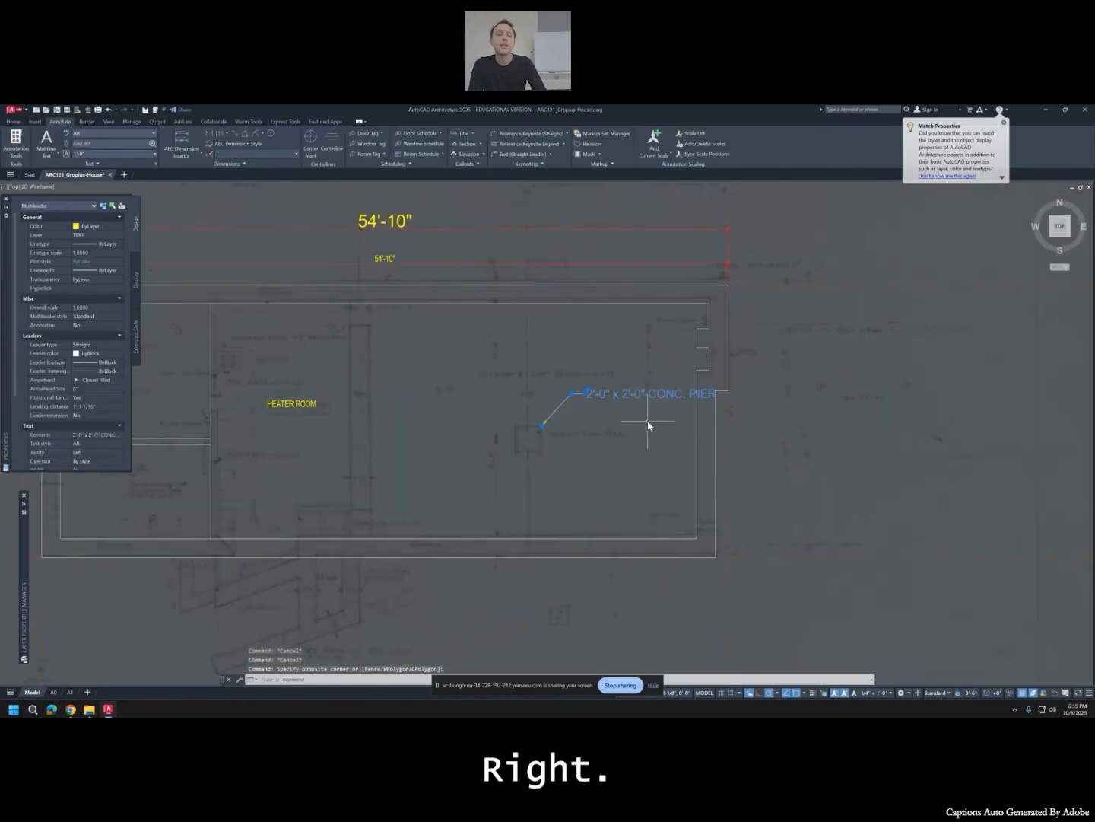
scroll(648, 424, up, 2)
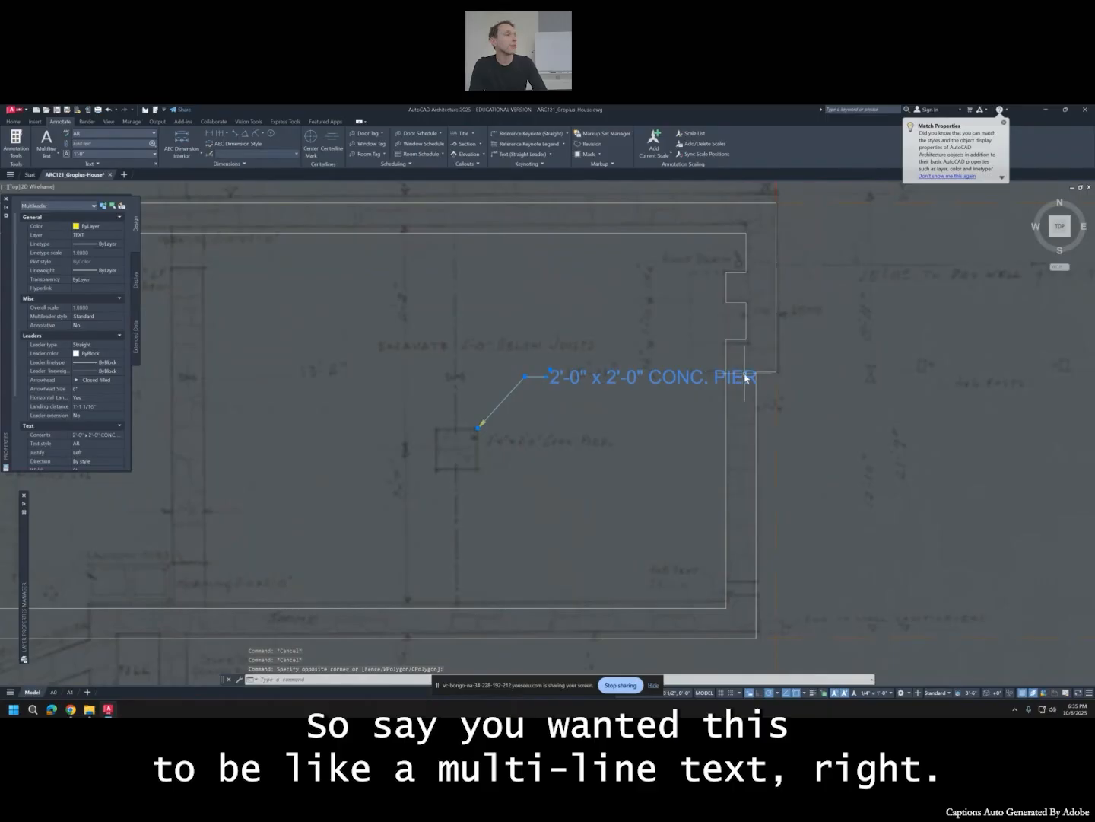
key(Escape)
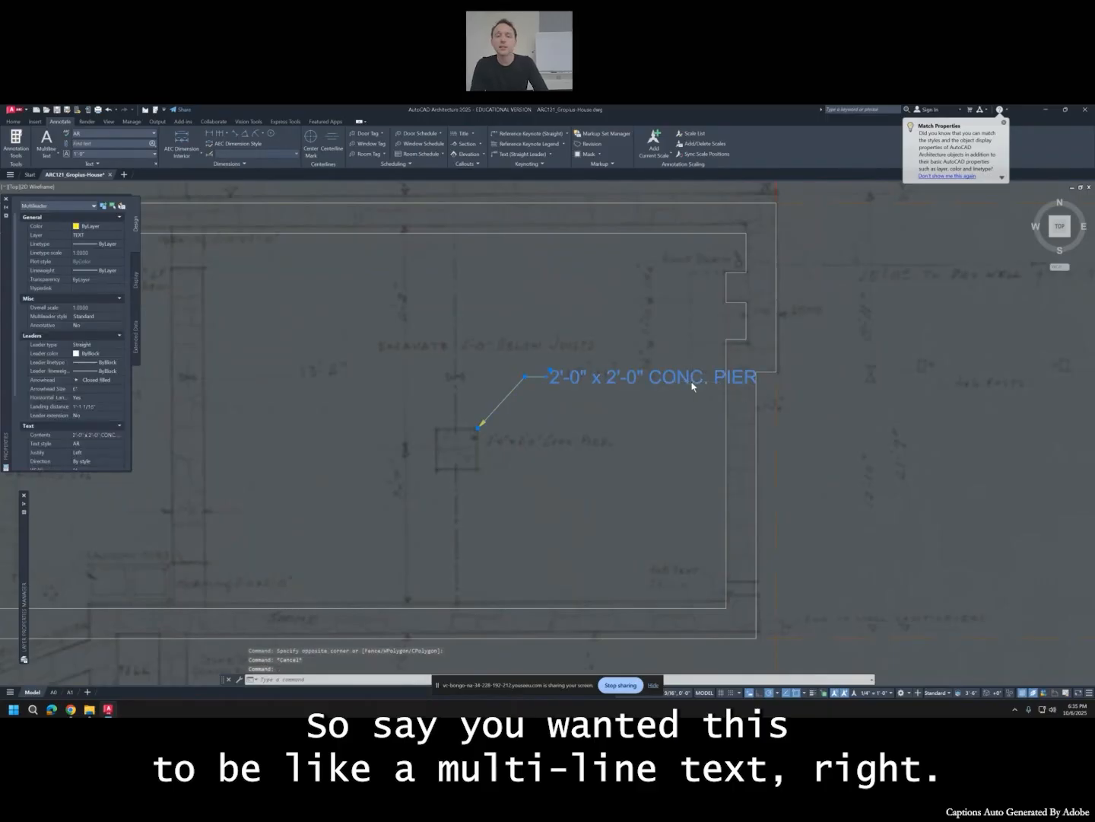
double_click(595, 379)
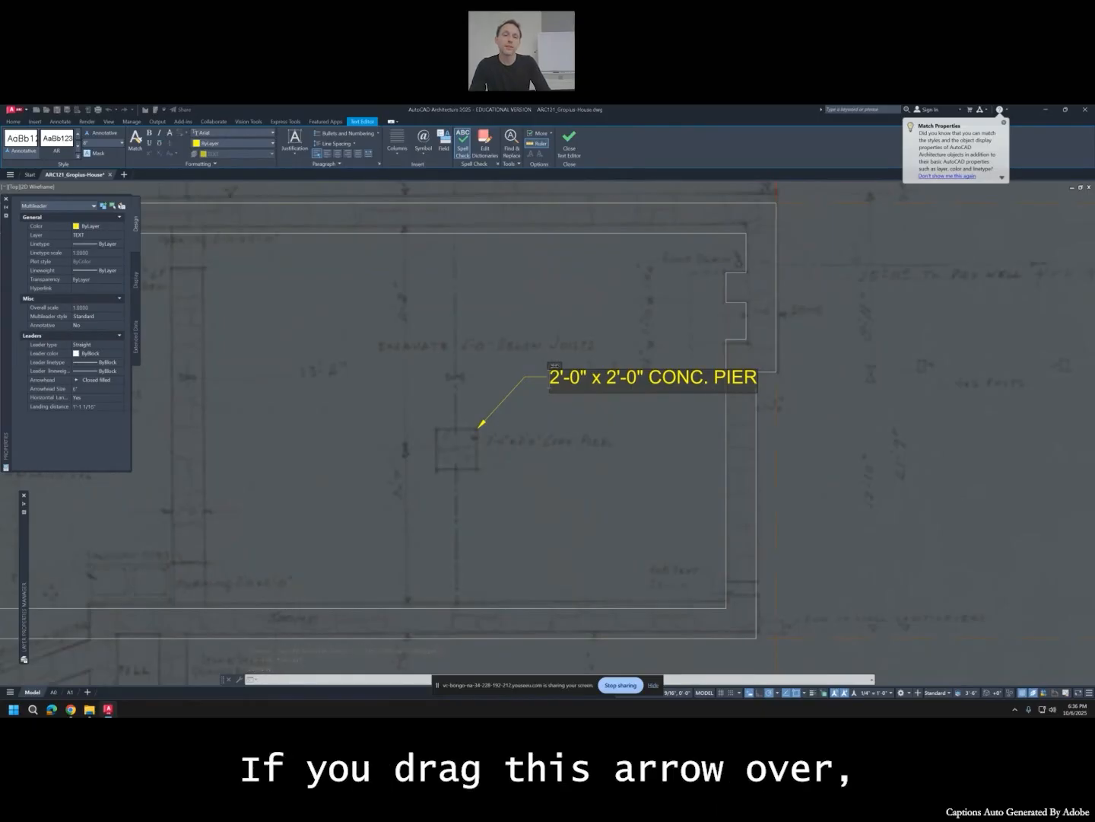
drag(758, 366, 681, 363)
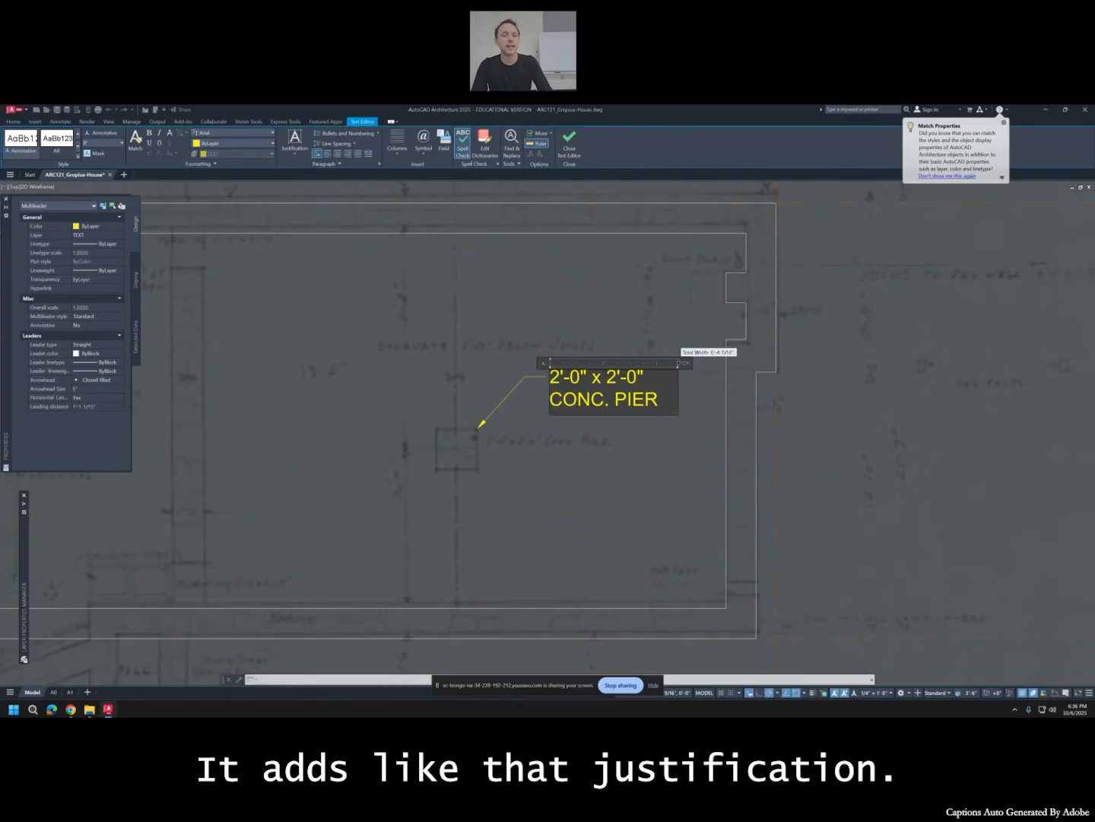
click(684, 372)
click(683, 390)
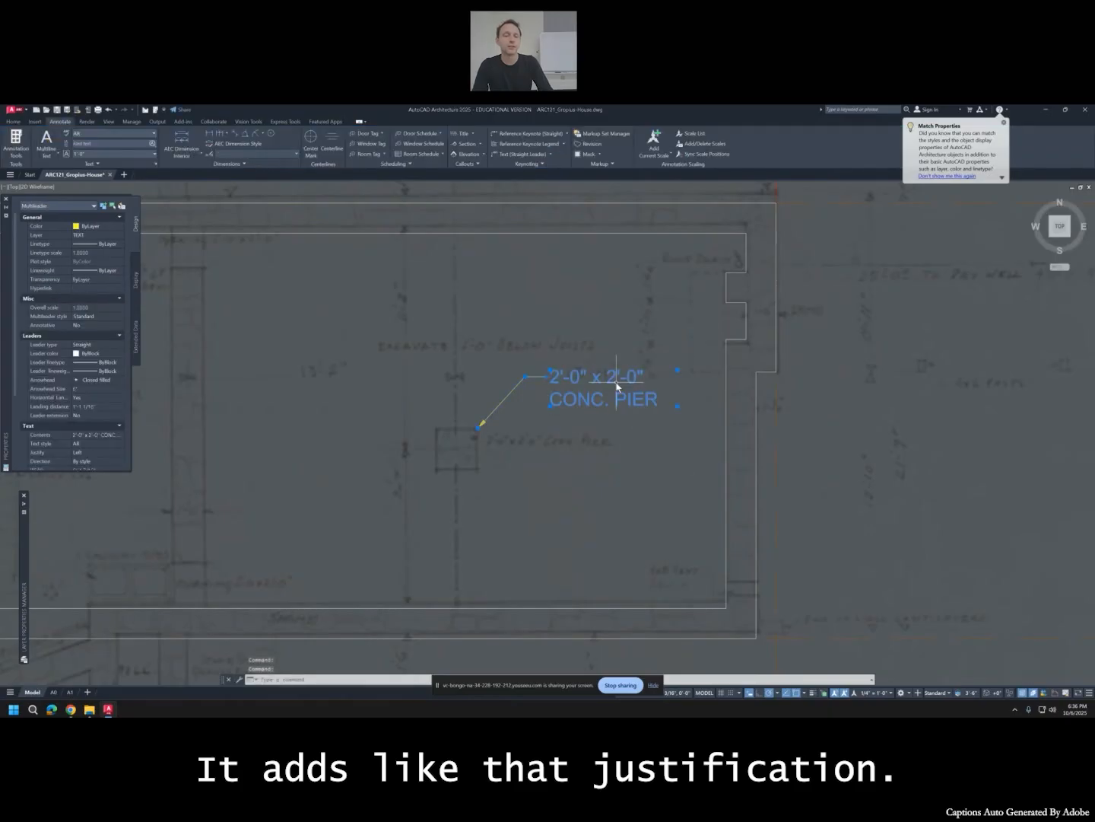
click(677, 370)
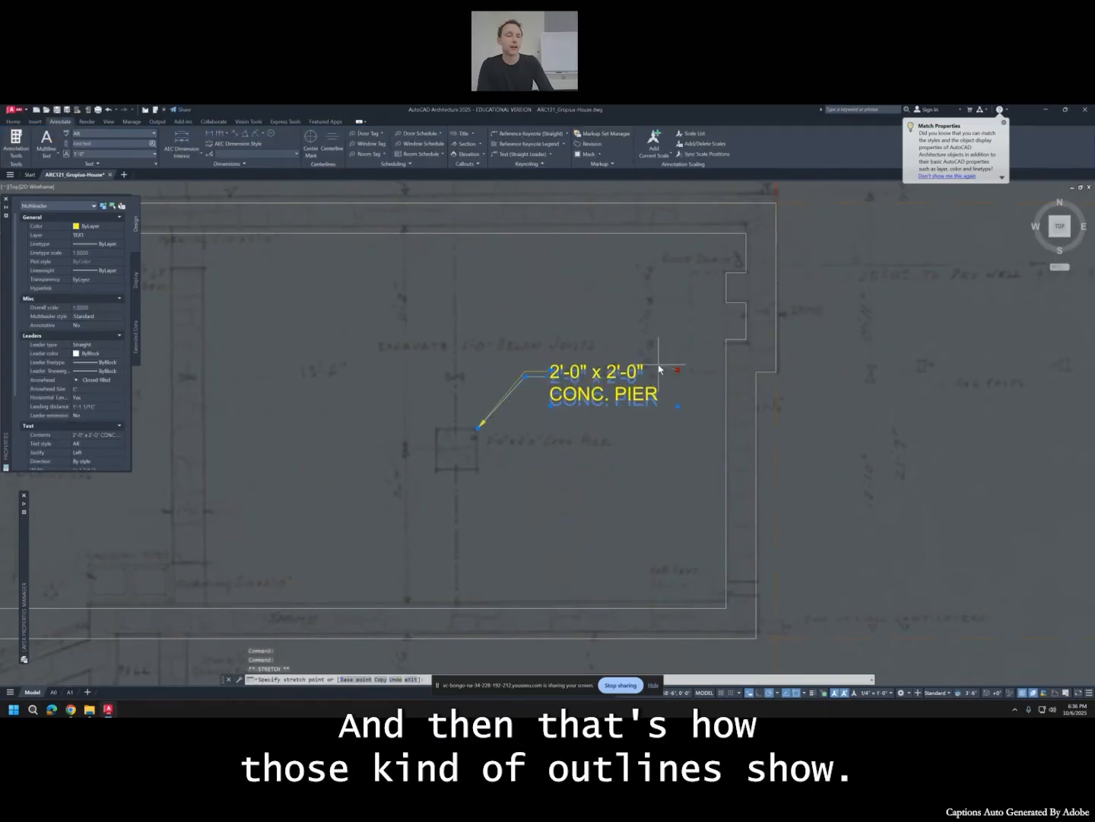
key(Escape)
key(Escape)
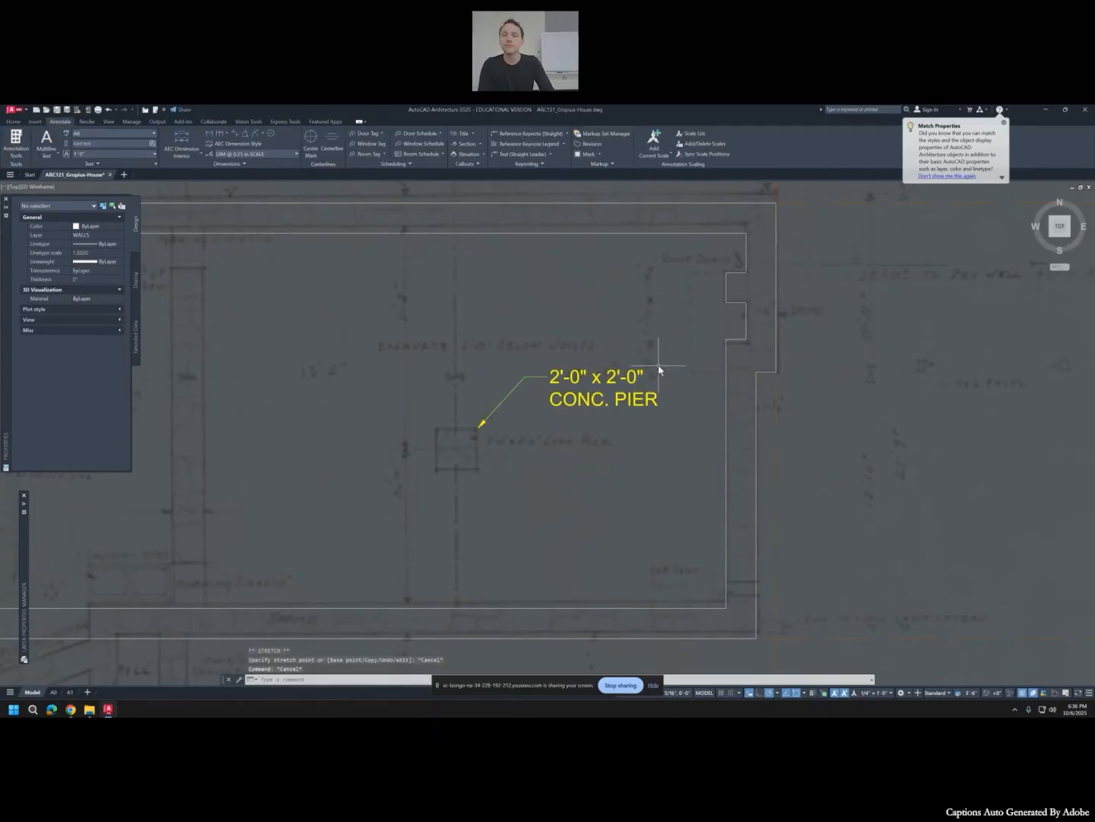
Try relocating the pier note's landing and text outside the floor plan's right-hand wall, and undo the move.
click(522, 377)
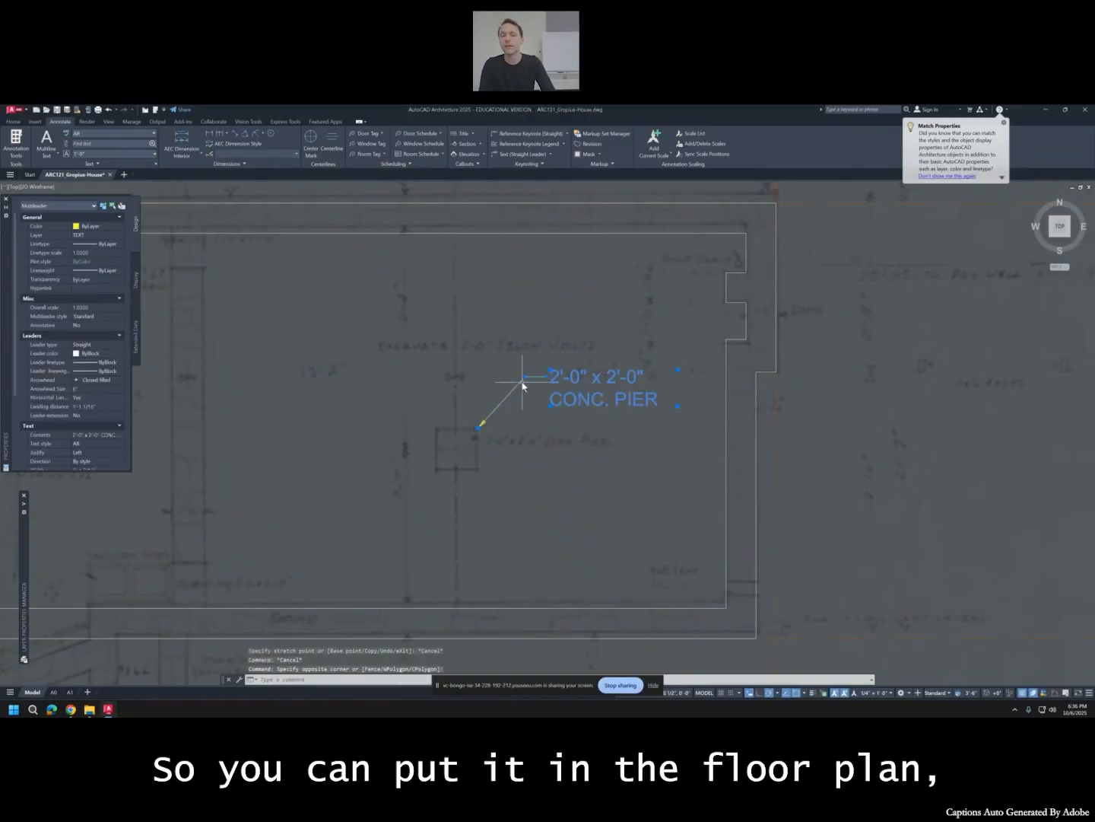
click(524, 376)
click(807, 385)
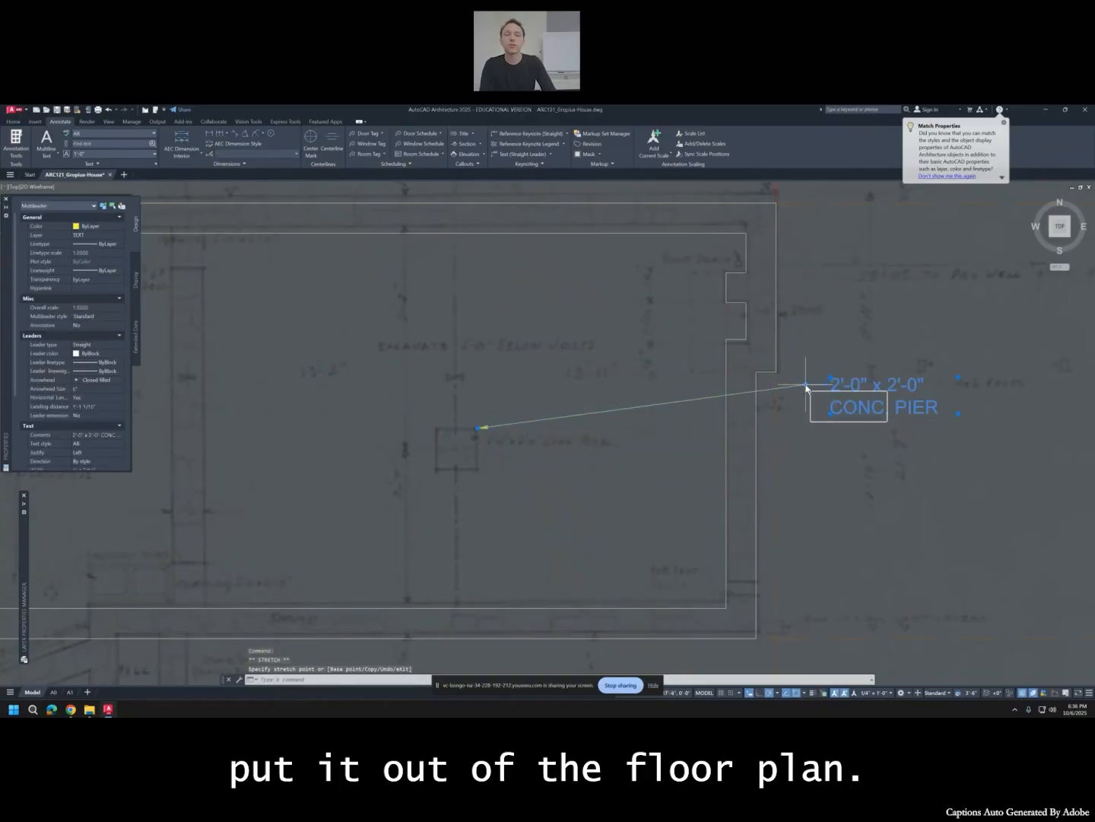
key(ctrl+z)
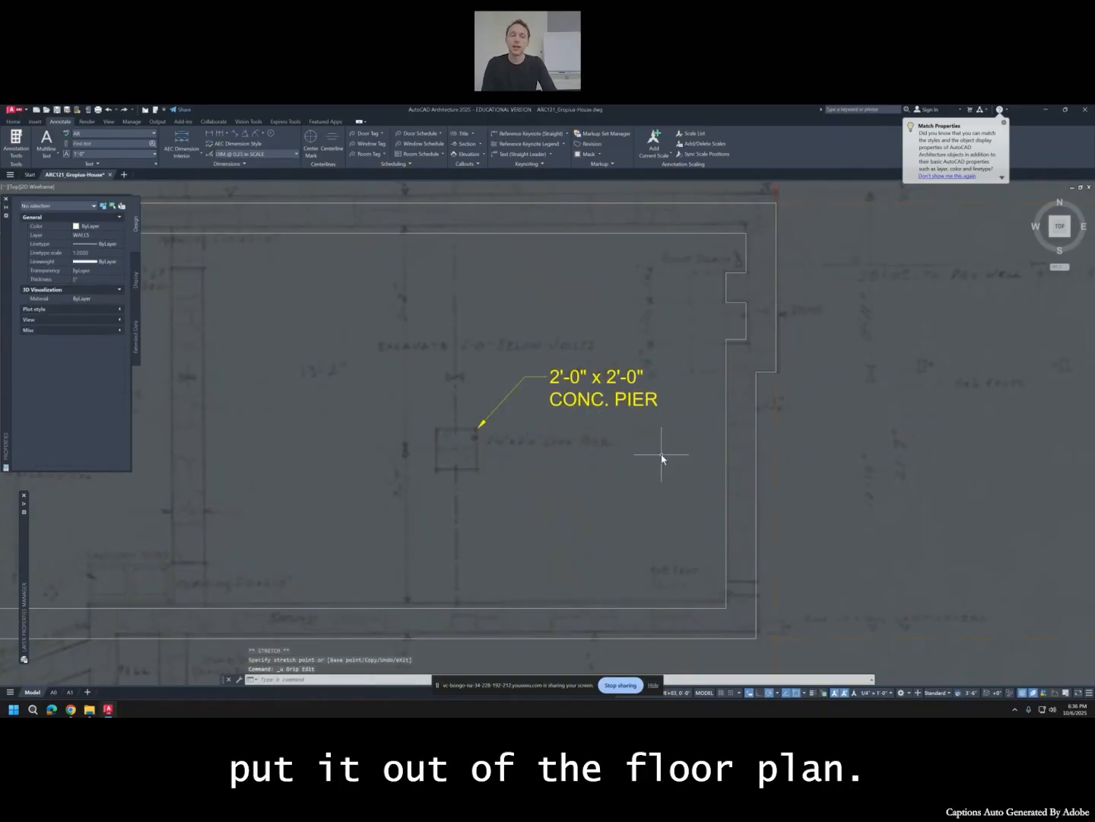
Match the basement's 21'-9" dimension to the smaller-text 54'-10" dimension, and delete the outer 54'-10" dimension with larger text.
scroll(664, 457, down, 5)
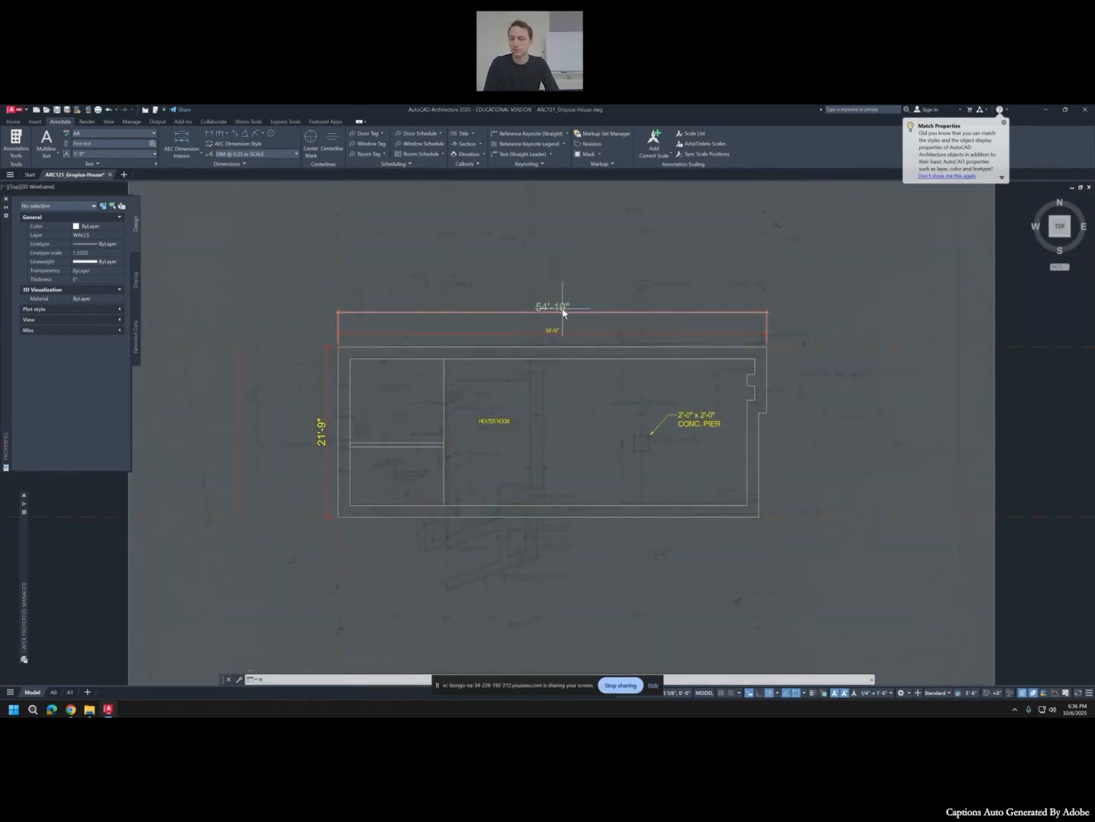
text(ma)
key(Return)
click(557, 334)
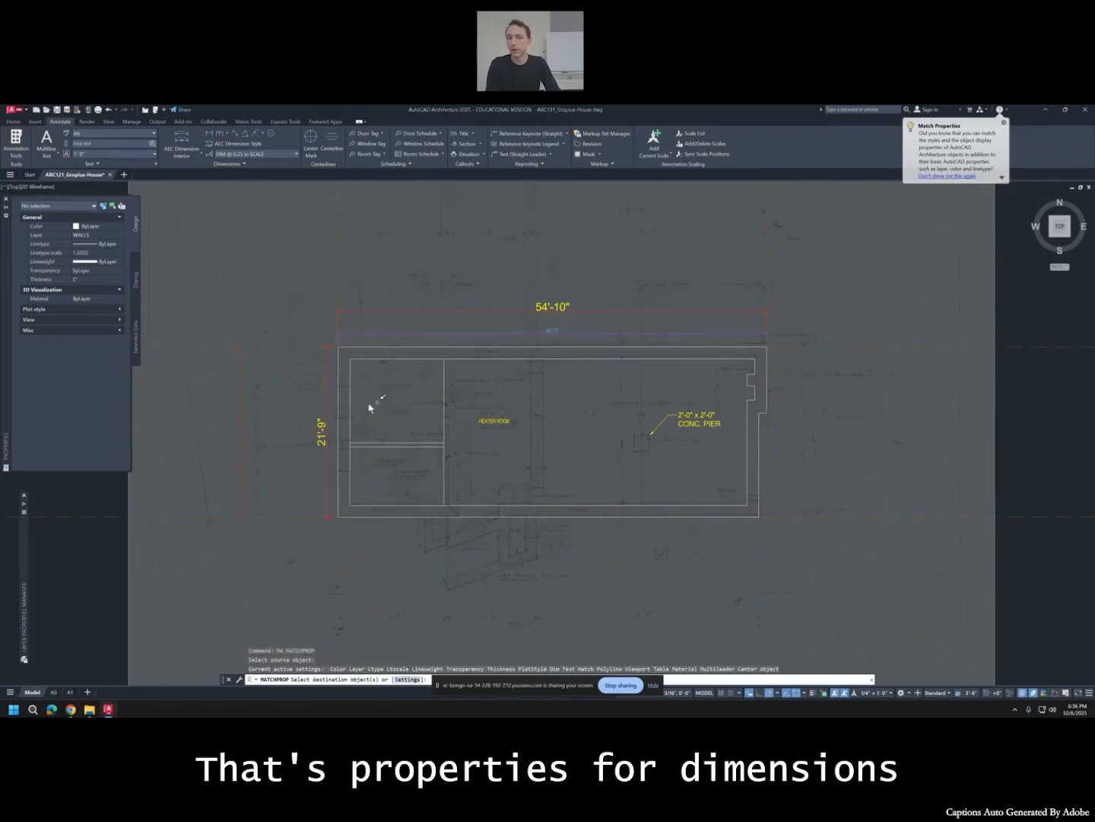
click(321, 409)
key(Escape)
key(Escape)
click(536, 309)
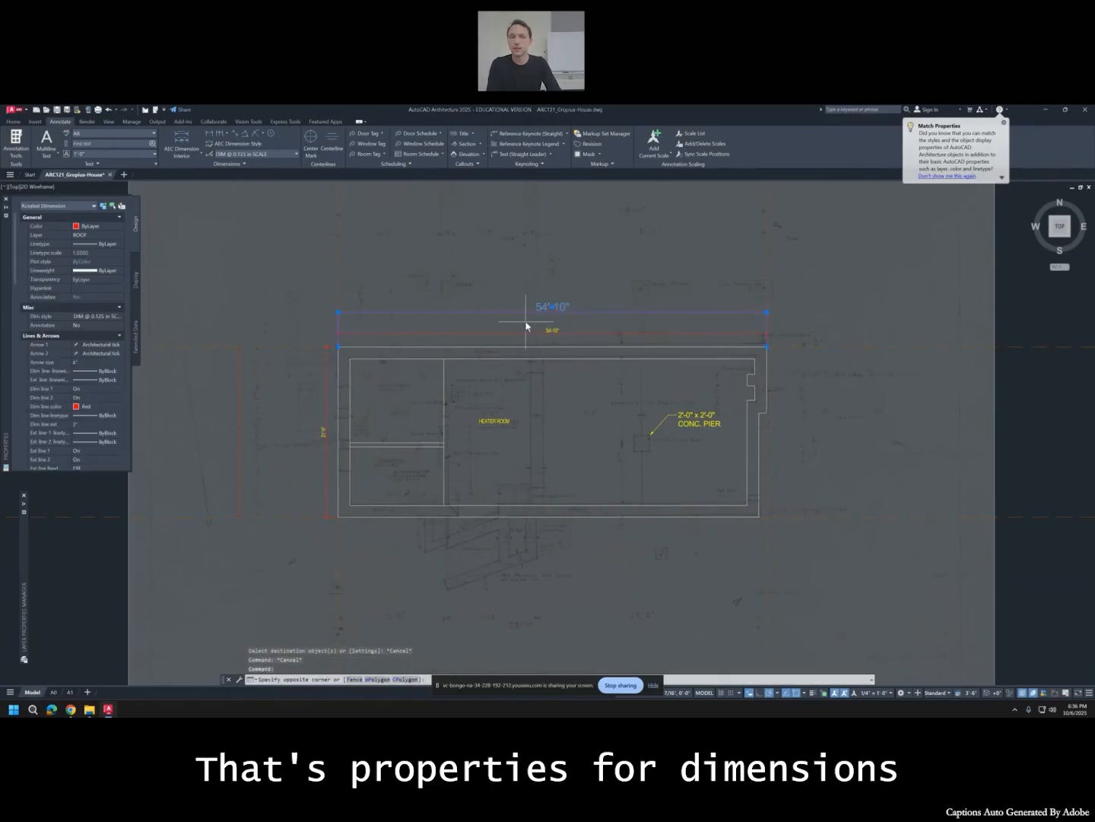
key(Delete)
Match the basement's remaining horizontal and vertical overall dimensions to the blue 1/4" scale sample dimension in the annotation legend.
scroll(509, 304, down, 5)
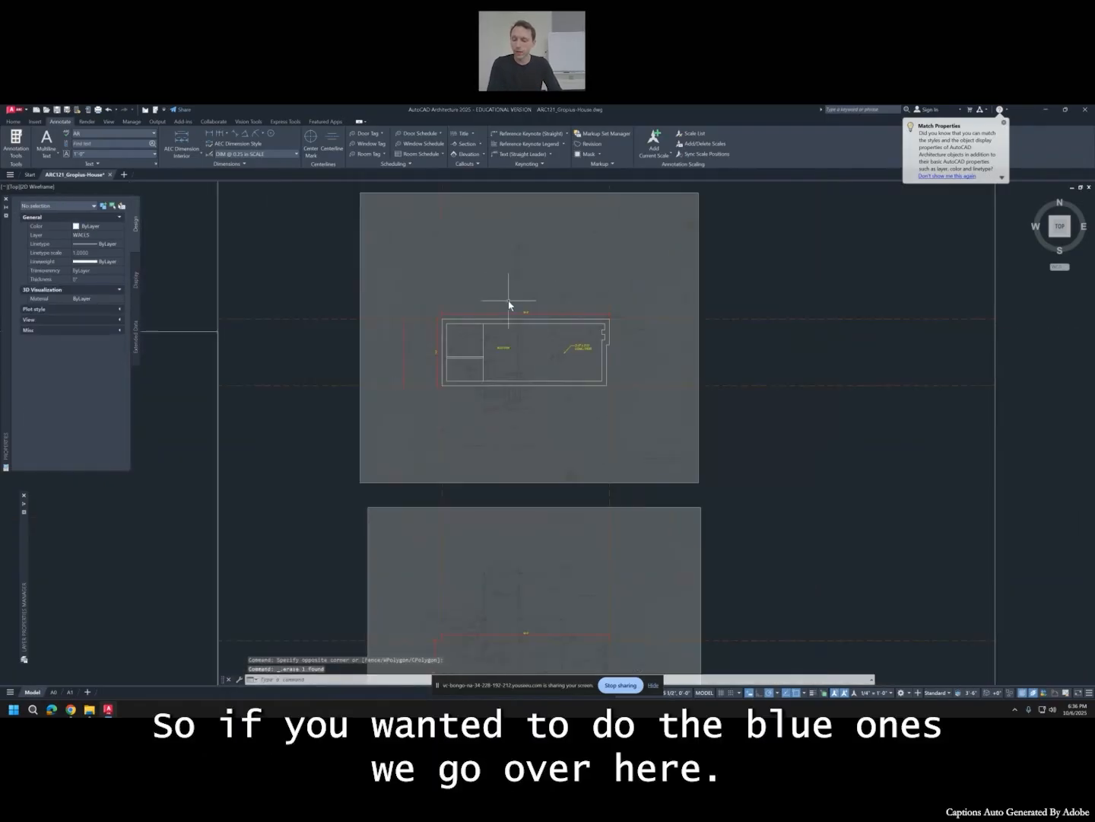
text(ma)
key(Return)
scroll(761, 334, down, 4)
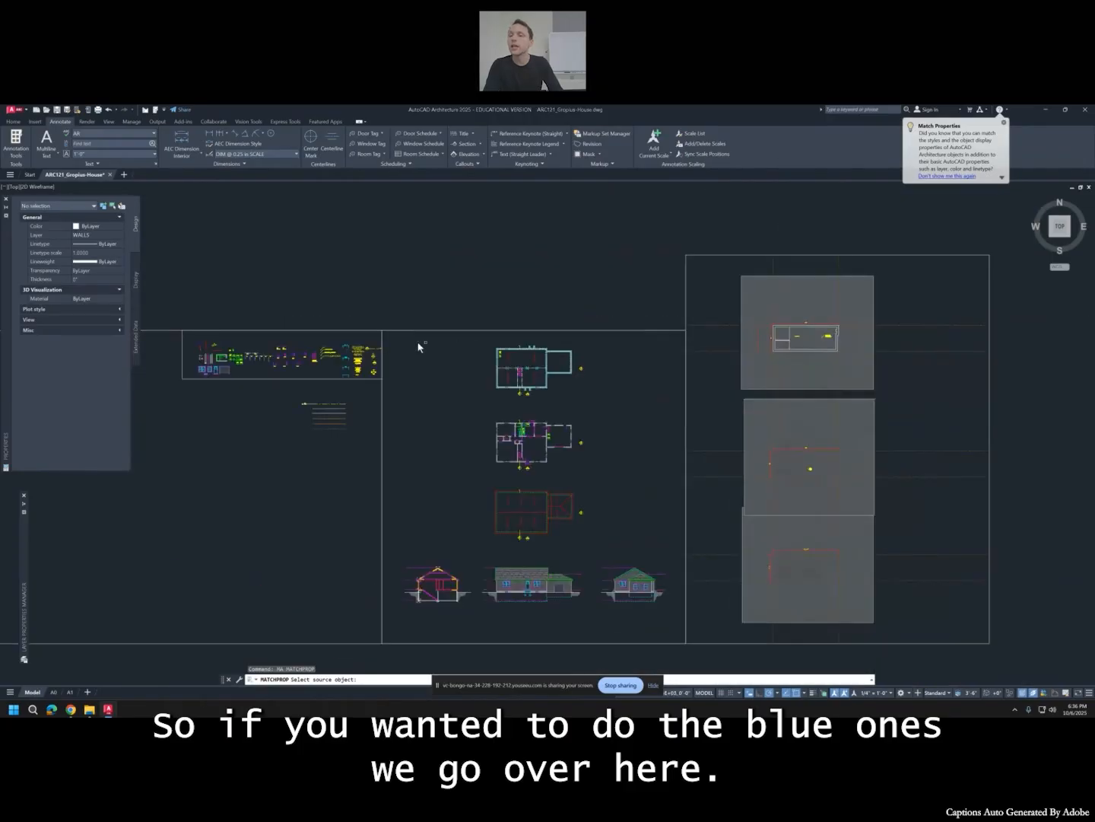
scroll(358, 351, up, 4)
scroll(326, 397, up, 4)
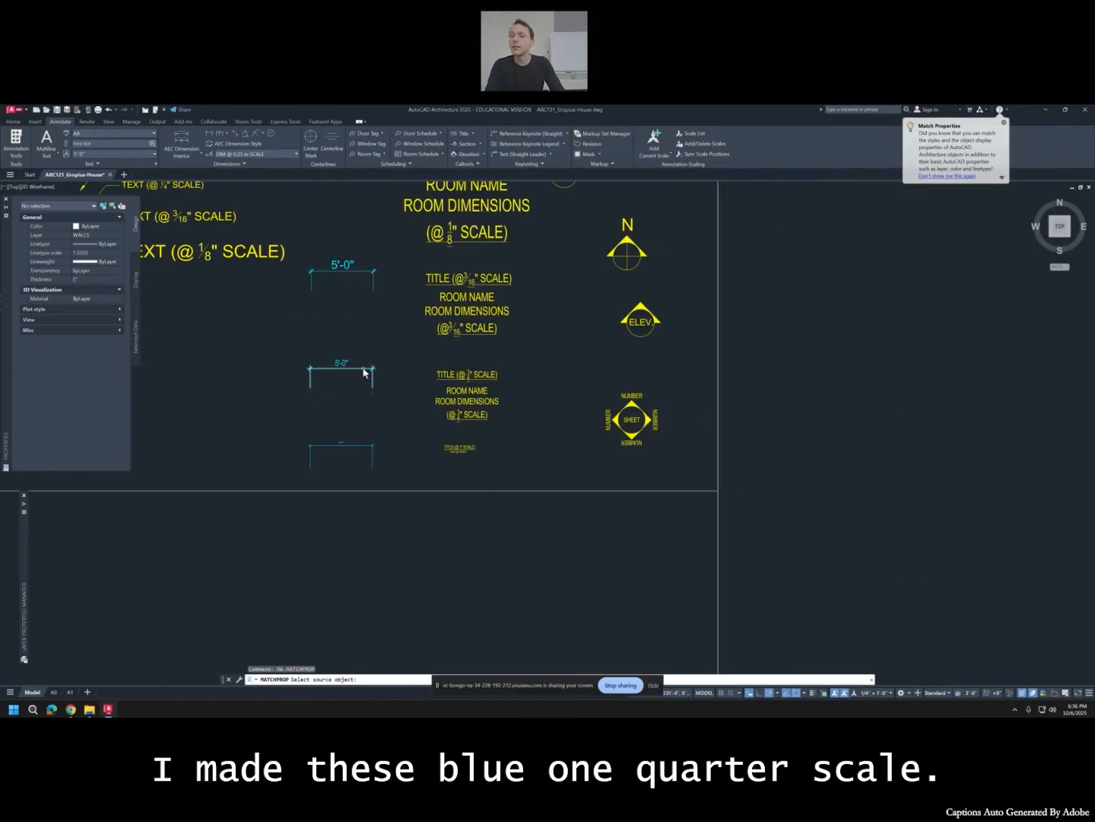
click(346, 370)
scroll(346, 373, down, 5)
scroll(765, 346, up, 5)
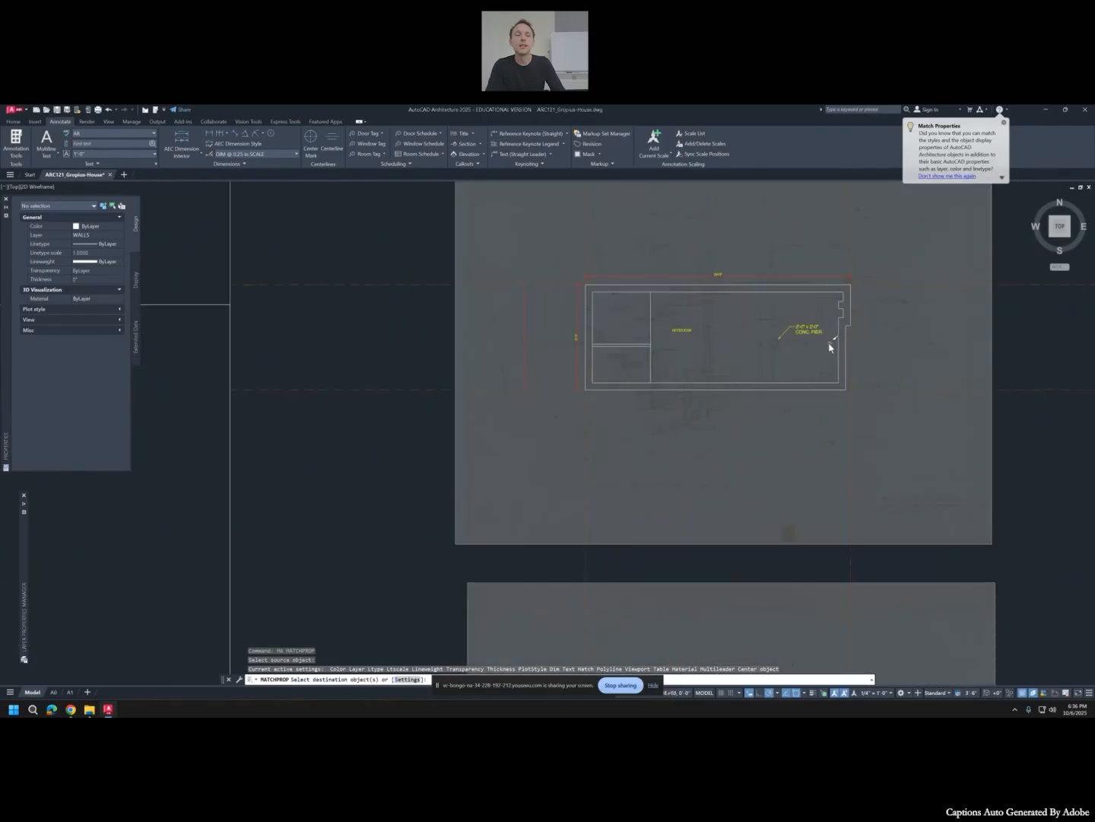
click(712, 277)
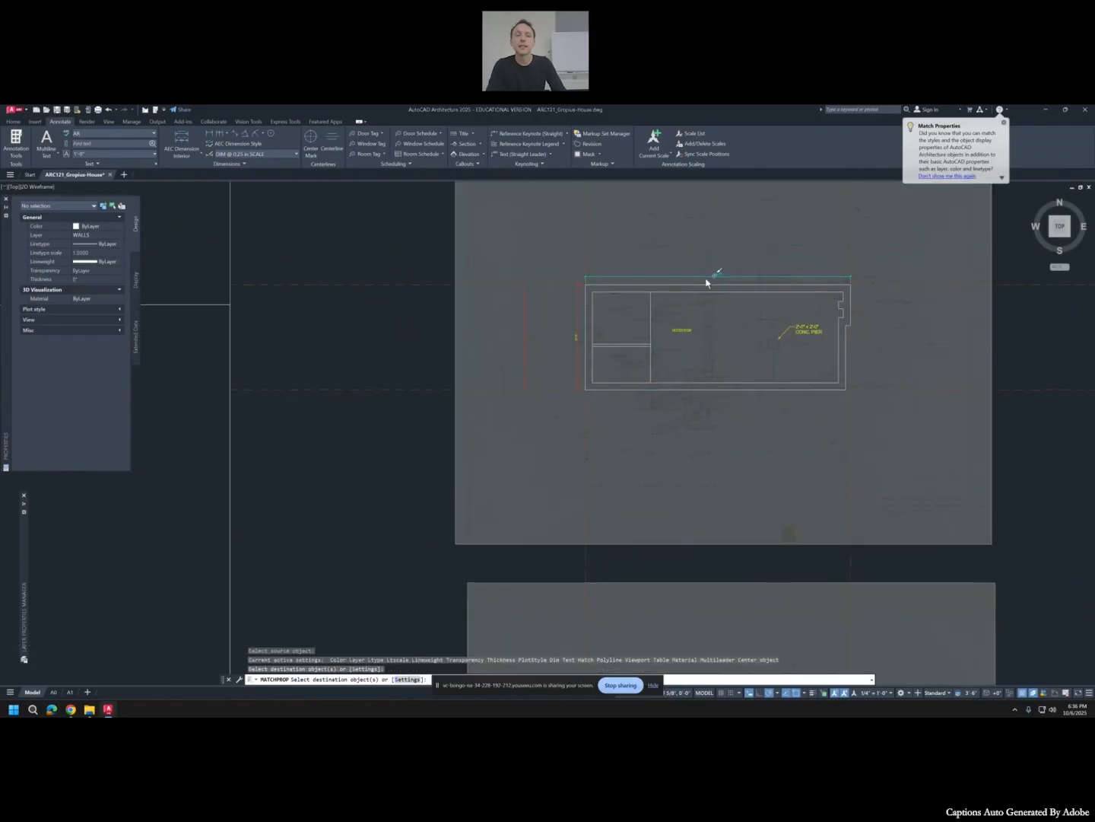
click(578, 323)
key(Escape)
key(Escape)
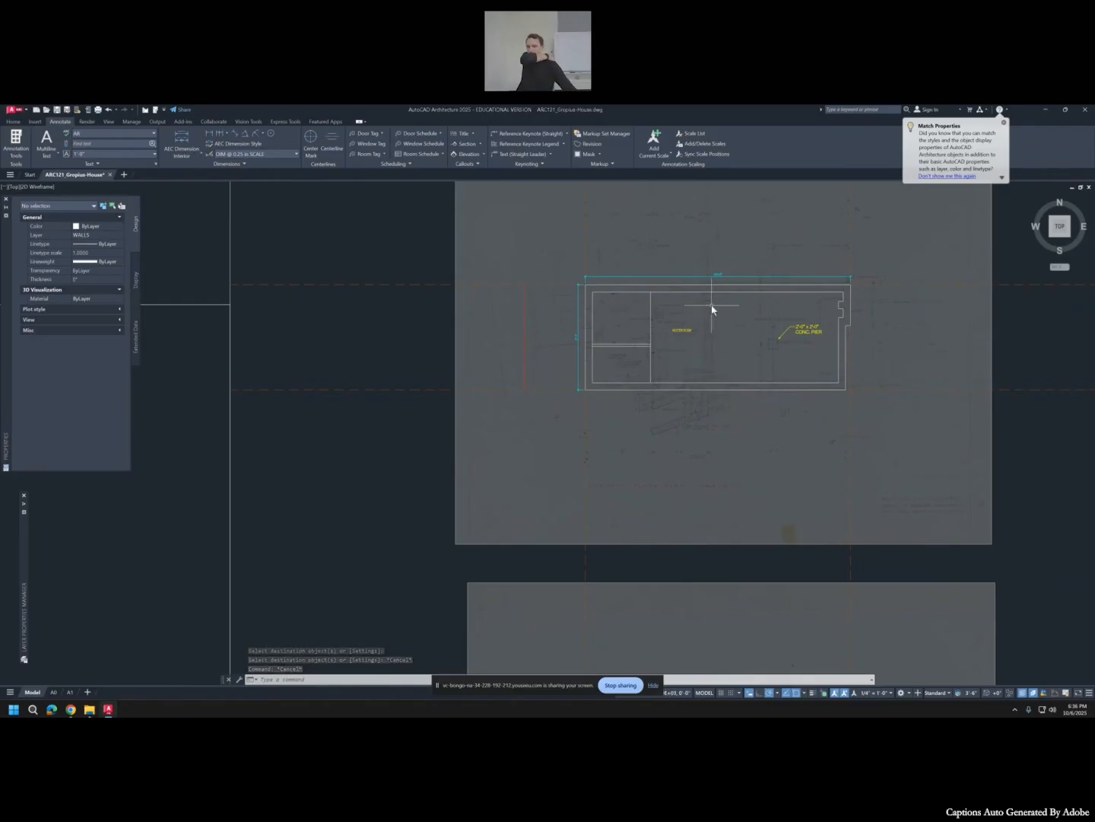
scroll(712, 308, up, 3)
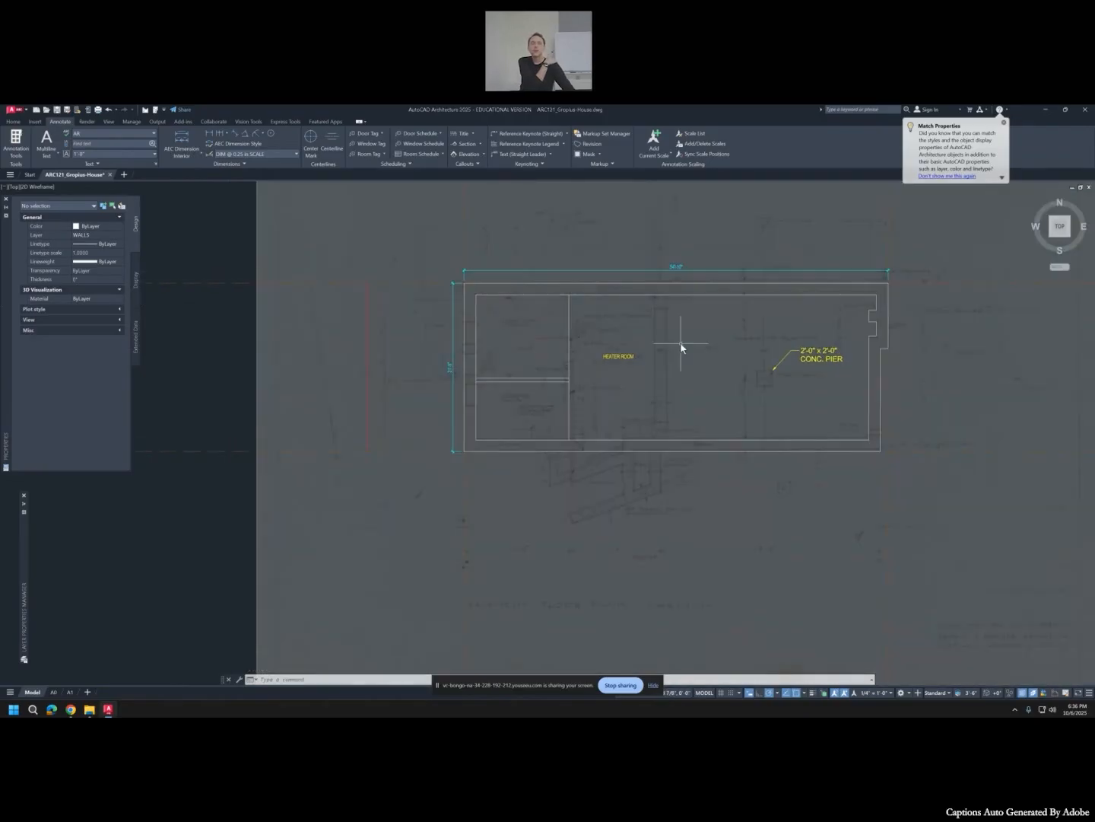
Undo the last property match on the basement's overall dimensions, and reassign both the horizontal and vertical dimension to a different layer.
key(ctrl+z)
key(ctrl+z)
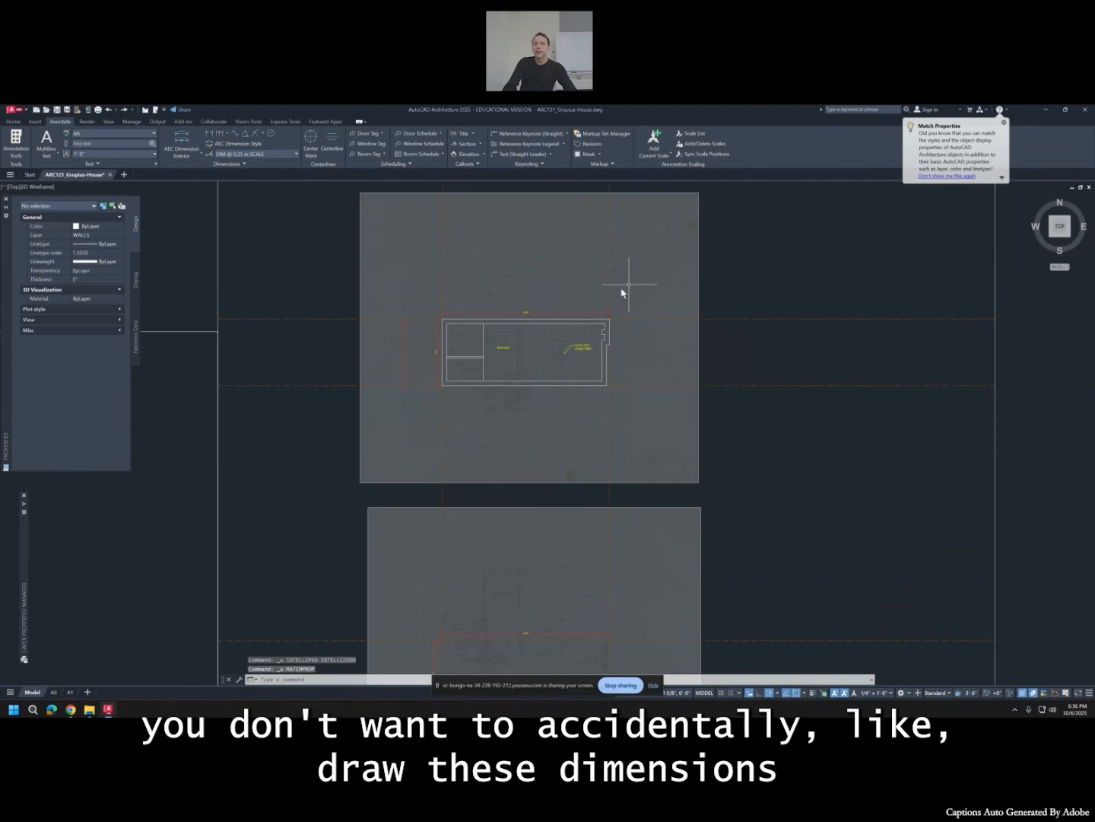
click(548, 313)
click(437, 340)
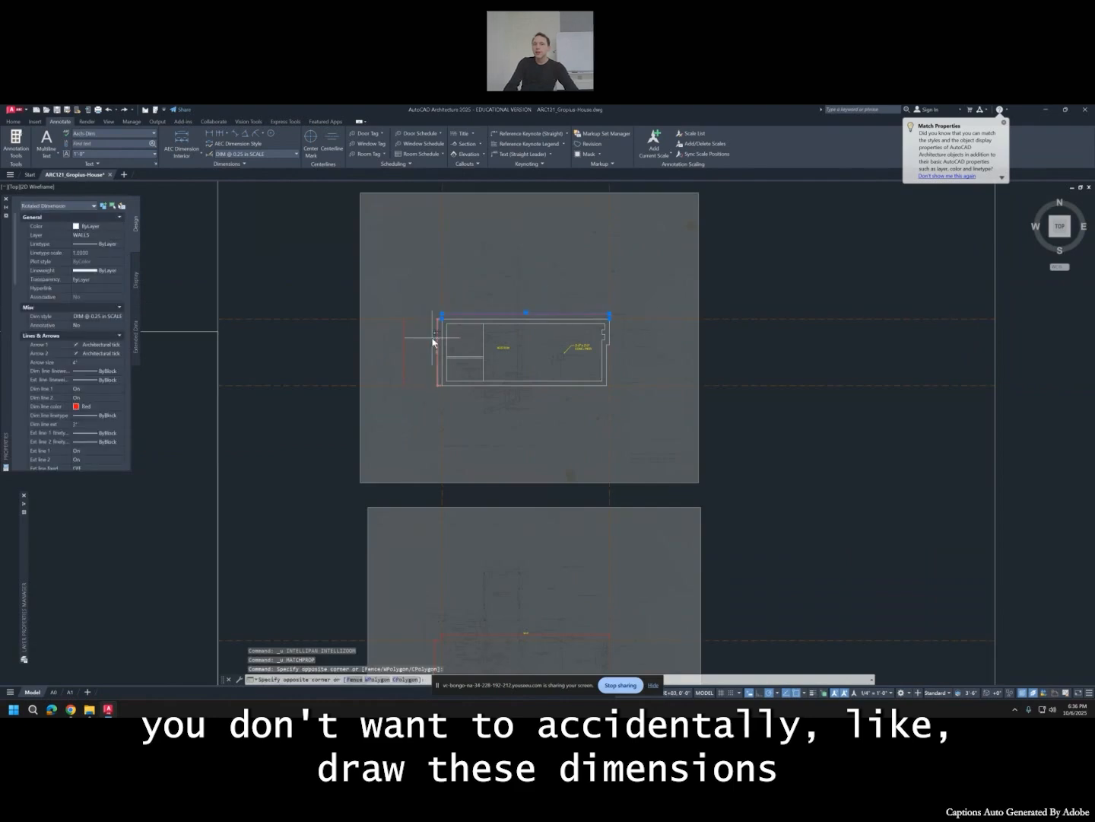
click(431, 344)
click(82, 236)
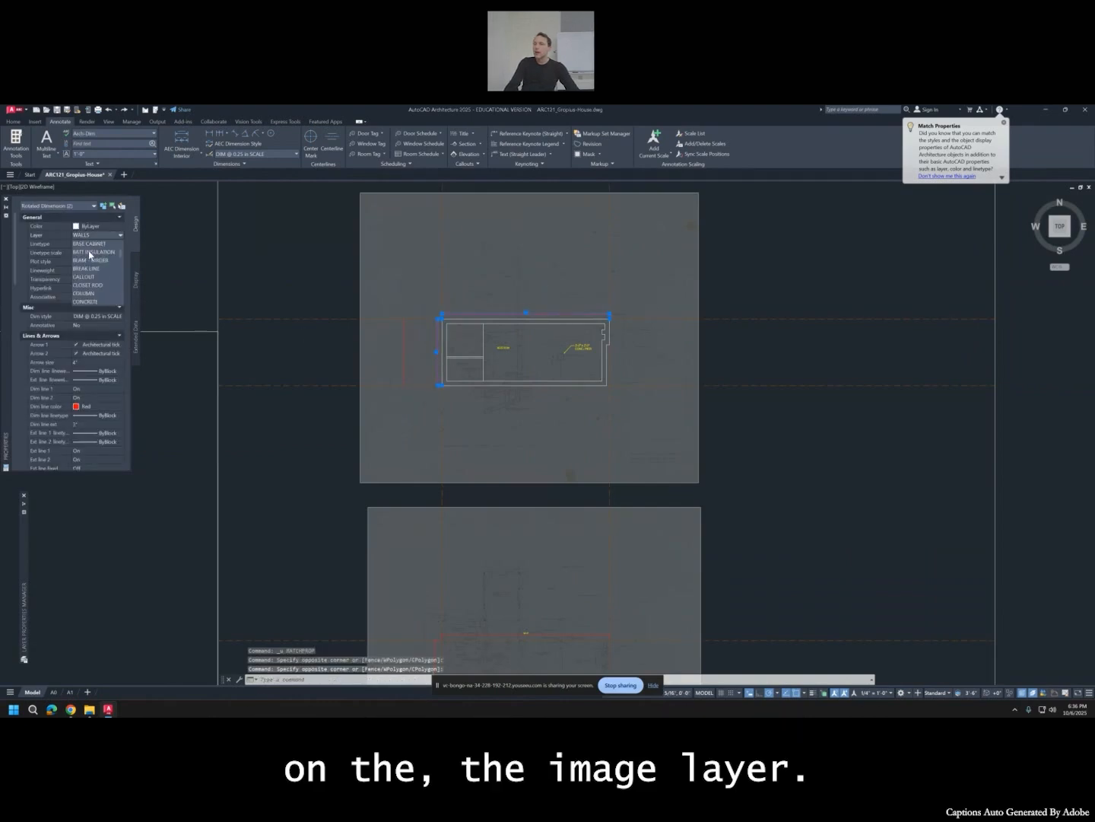
scroll(90, 256, down, 3)
click(88, 252)
key(Escape)
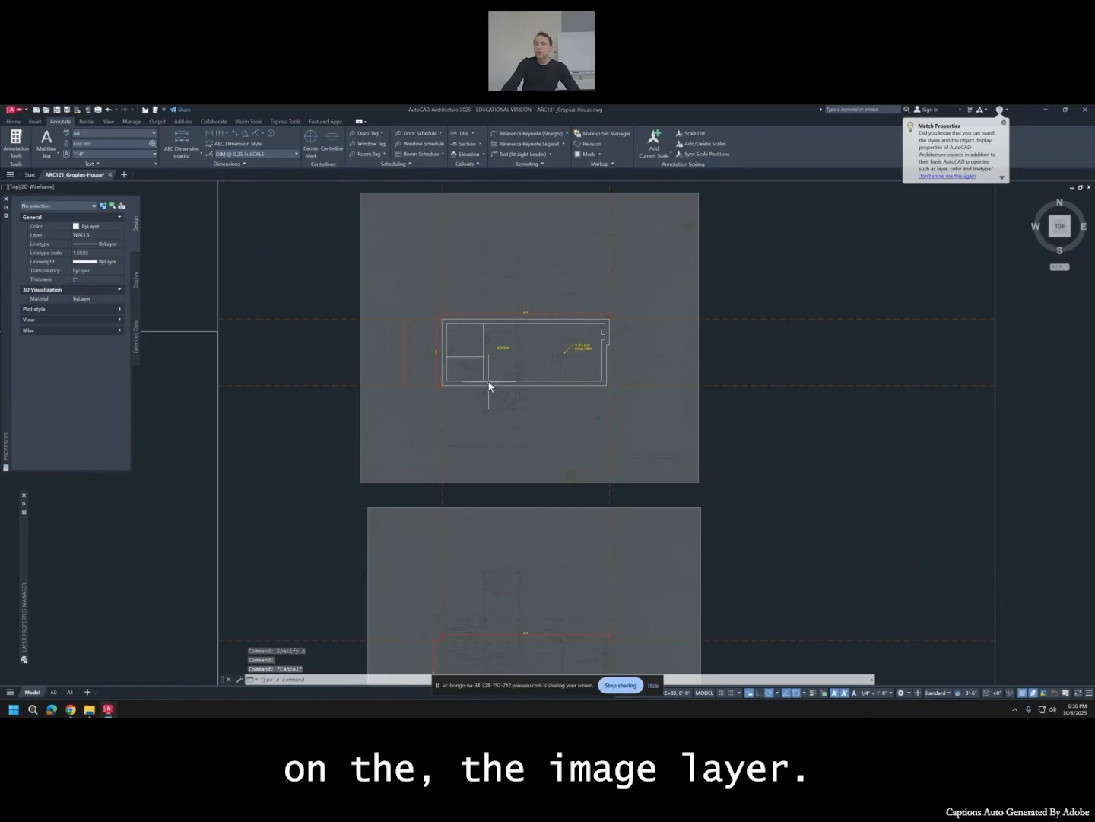
key(Escape)
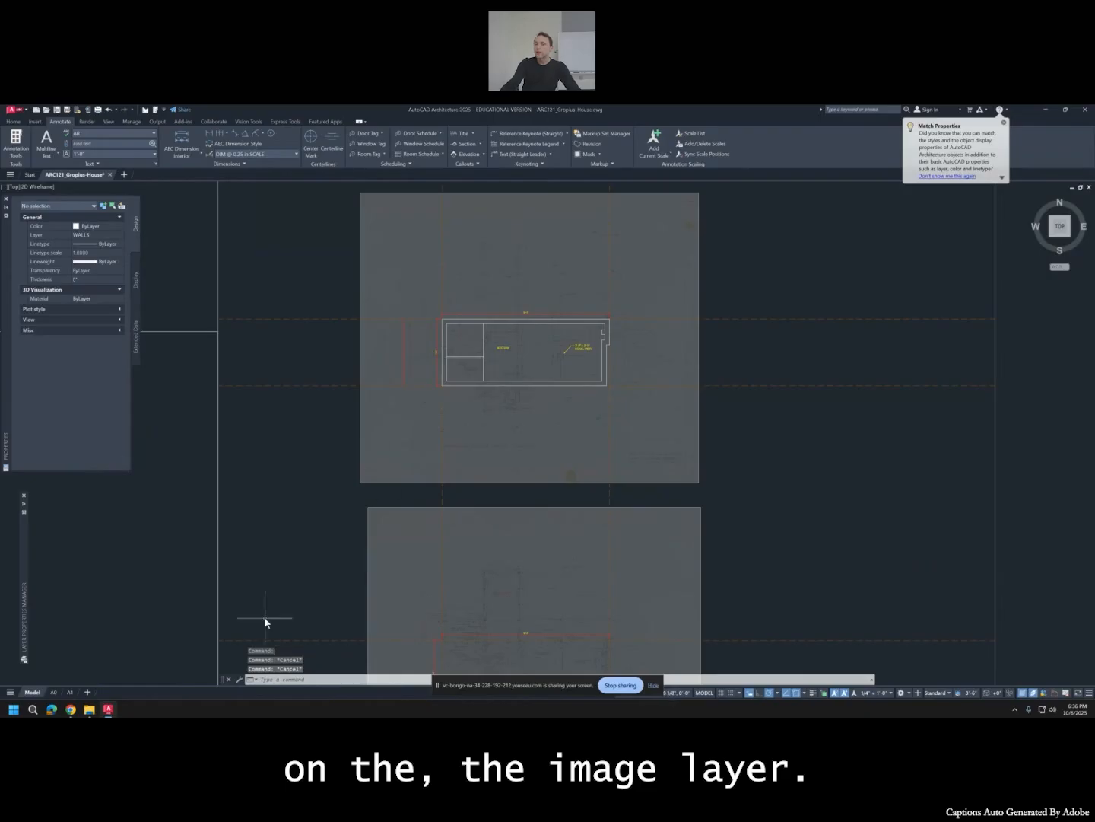
Open the A1 layout, inspect the first floor plan viewport and return to paper space with the whole sheet in view.
click(71, 693)
double_click(405, 370)
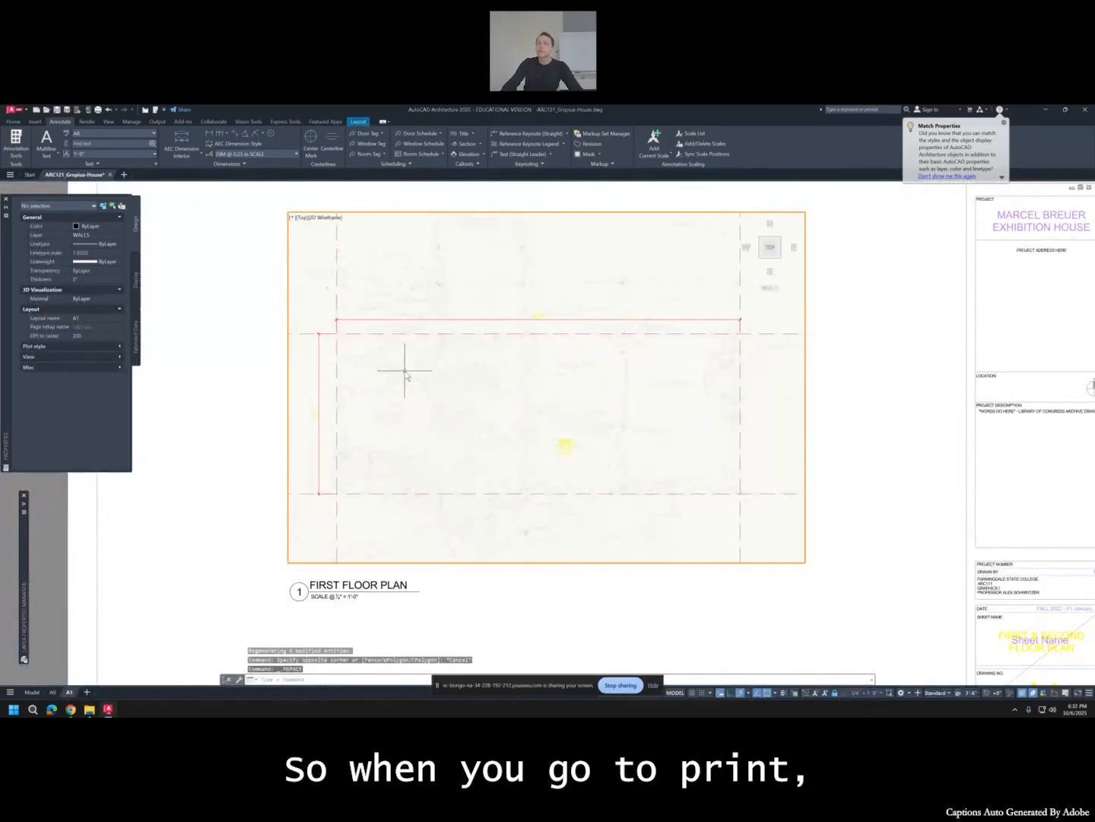
middle_drag(493, 269, 524, 354)
key(Escape)
key(Escape)
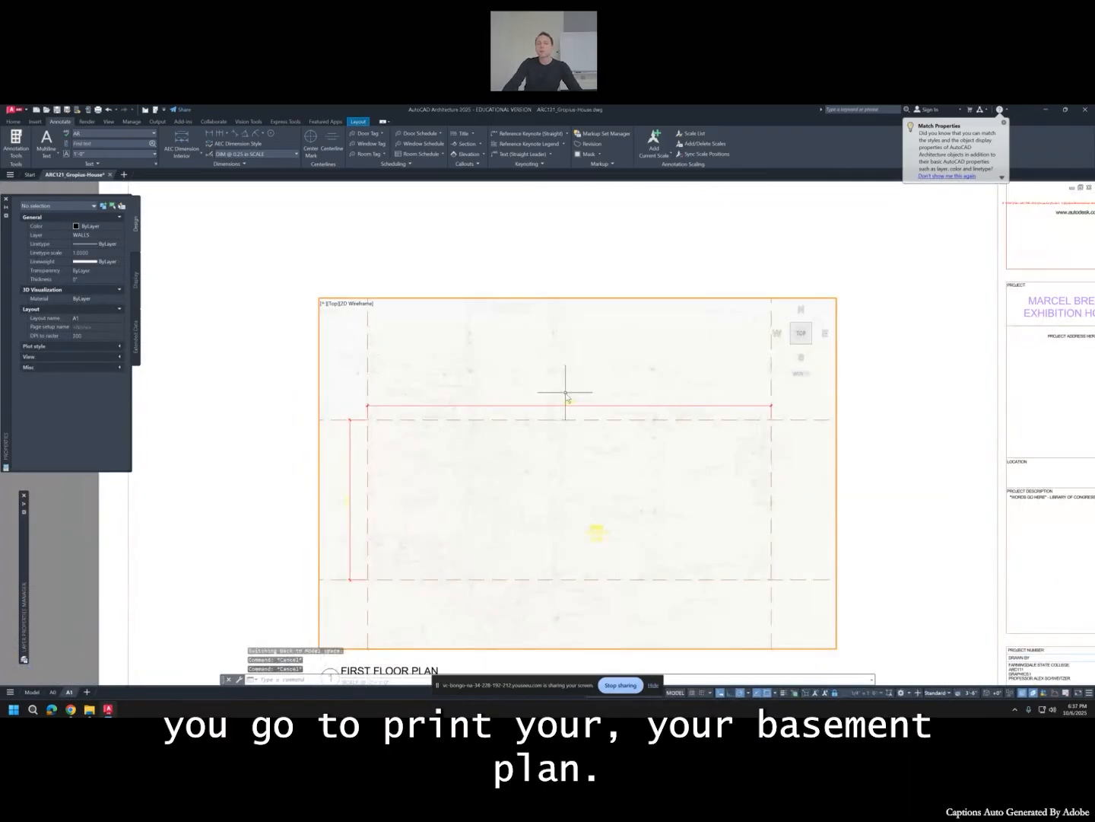
scroll(565, 393, down, 2)
double_click(583, 324)
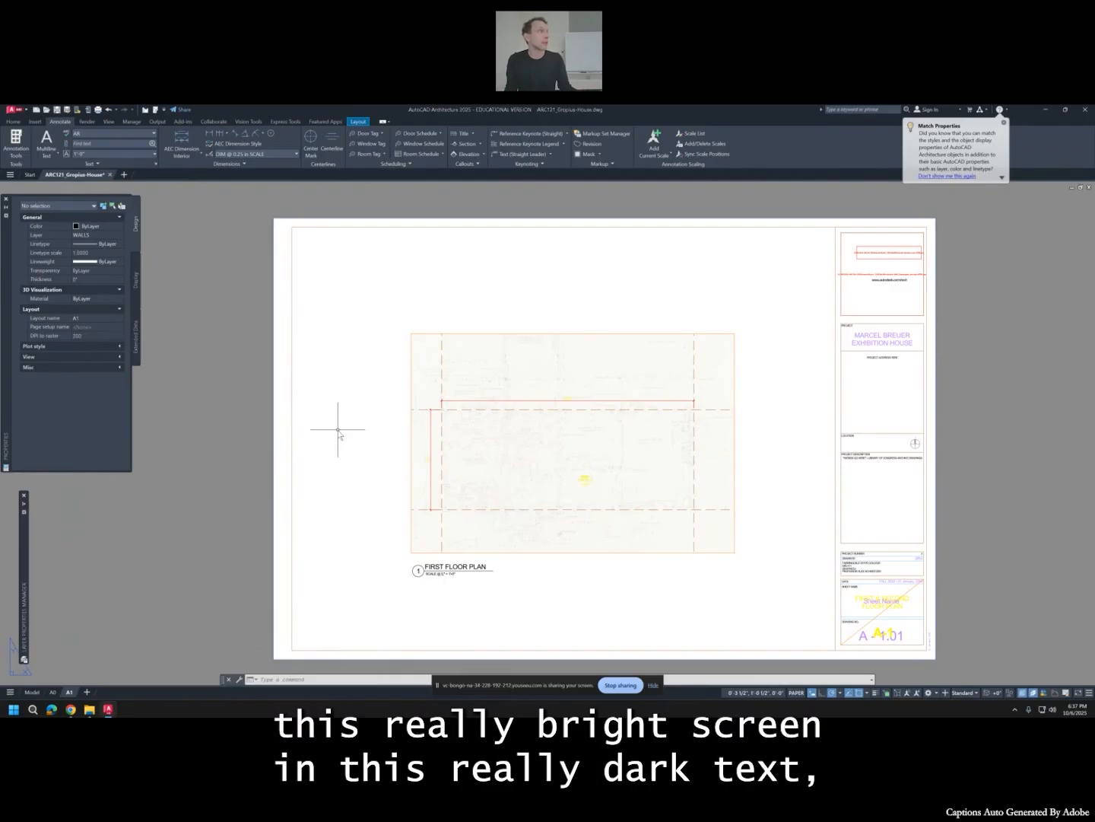
Open the program's display options and set the arc and circle smoothness to 1.
click(13, 121)
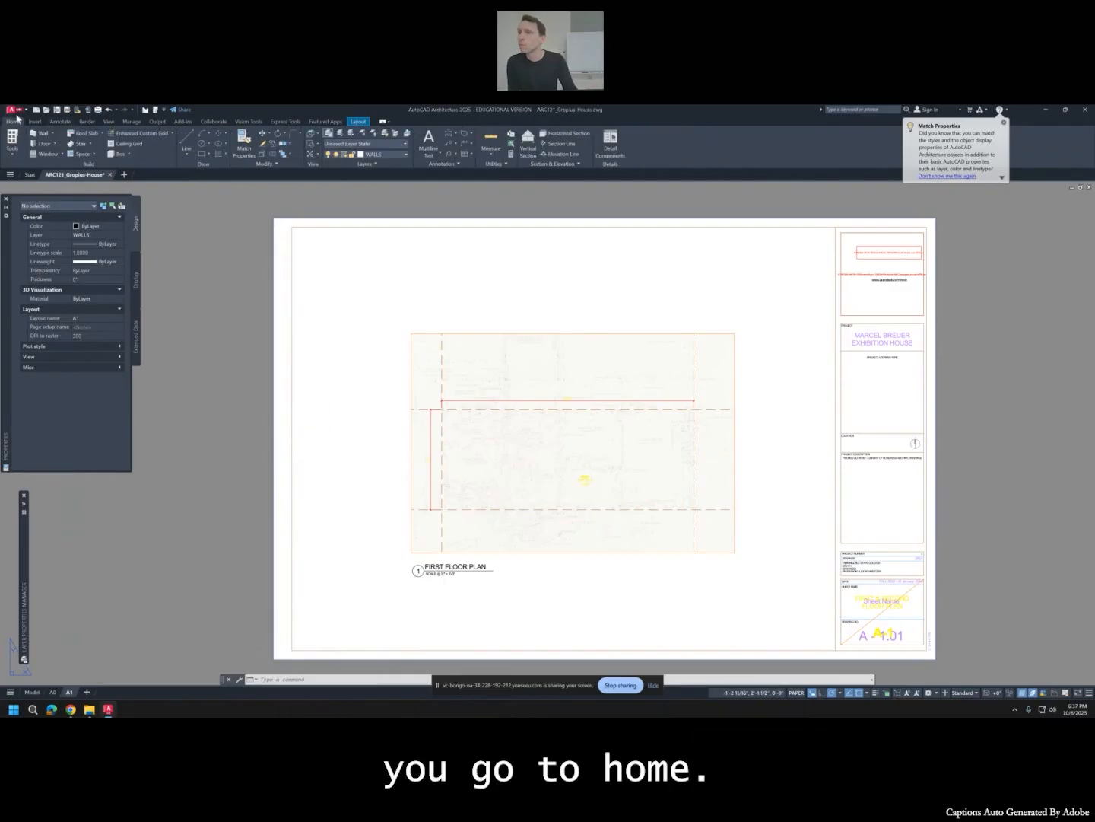
click(15, 109)
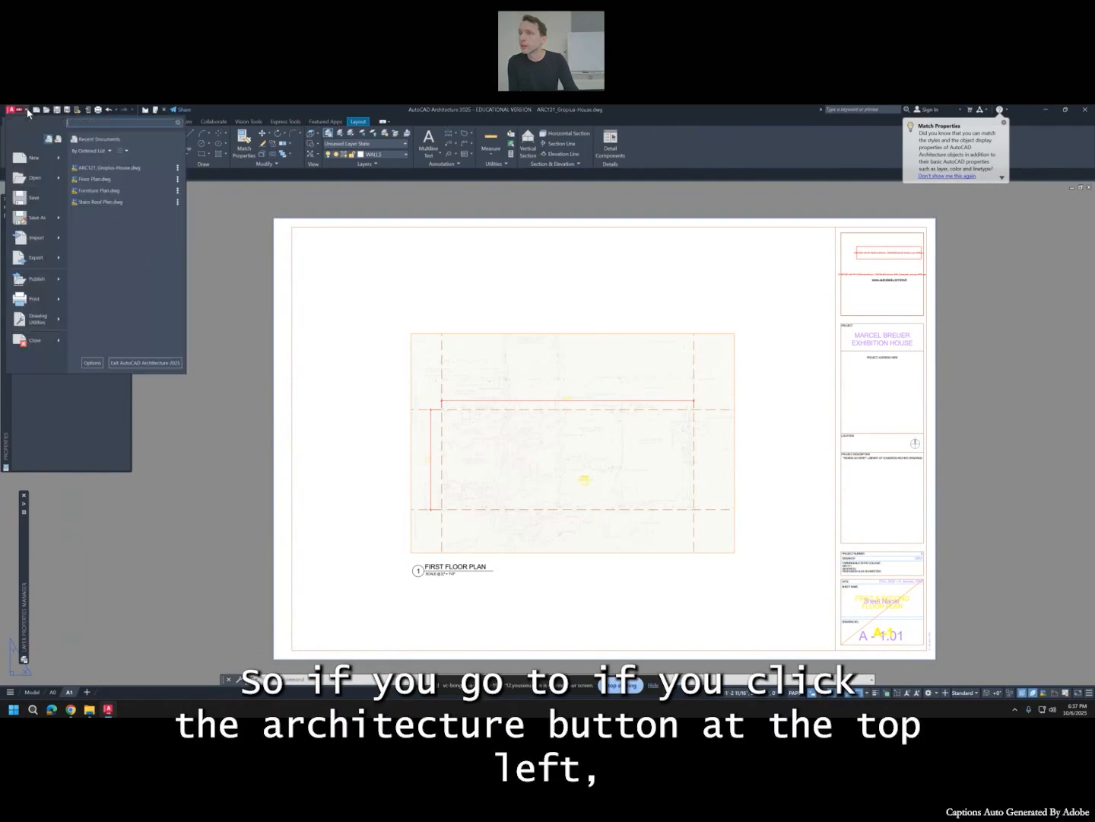
click(11, 111)
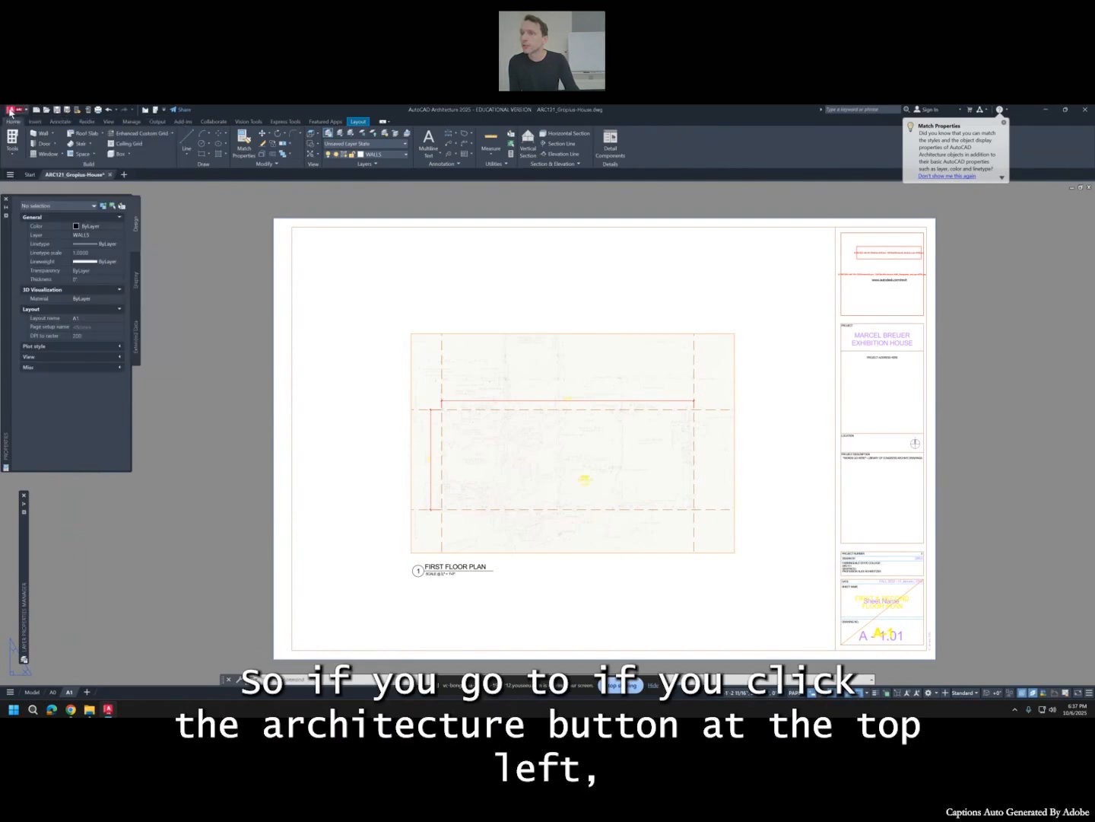
click(17, 110)
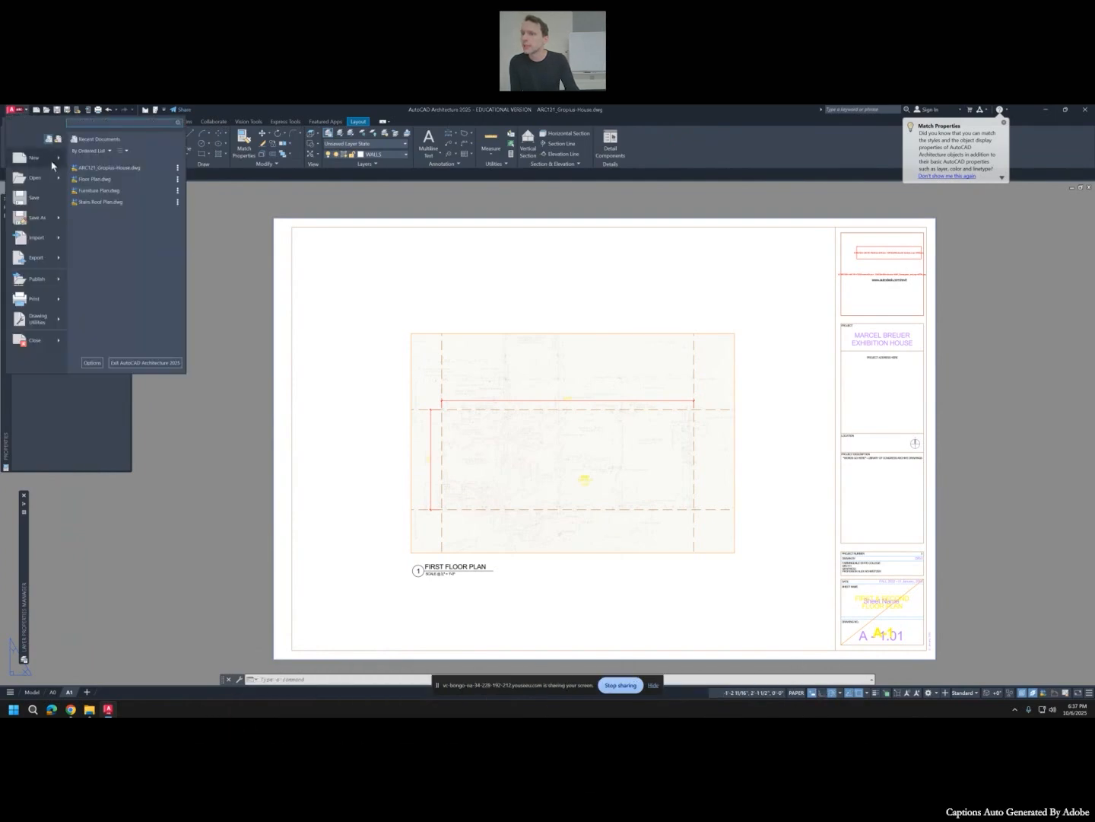
click(92, 363)
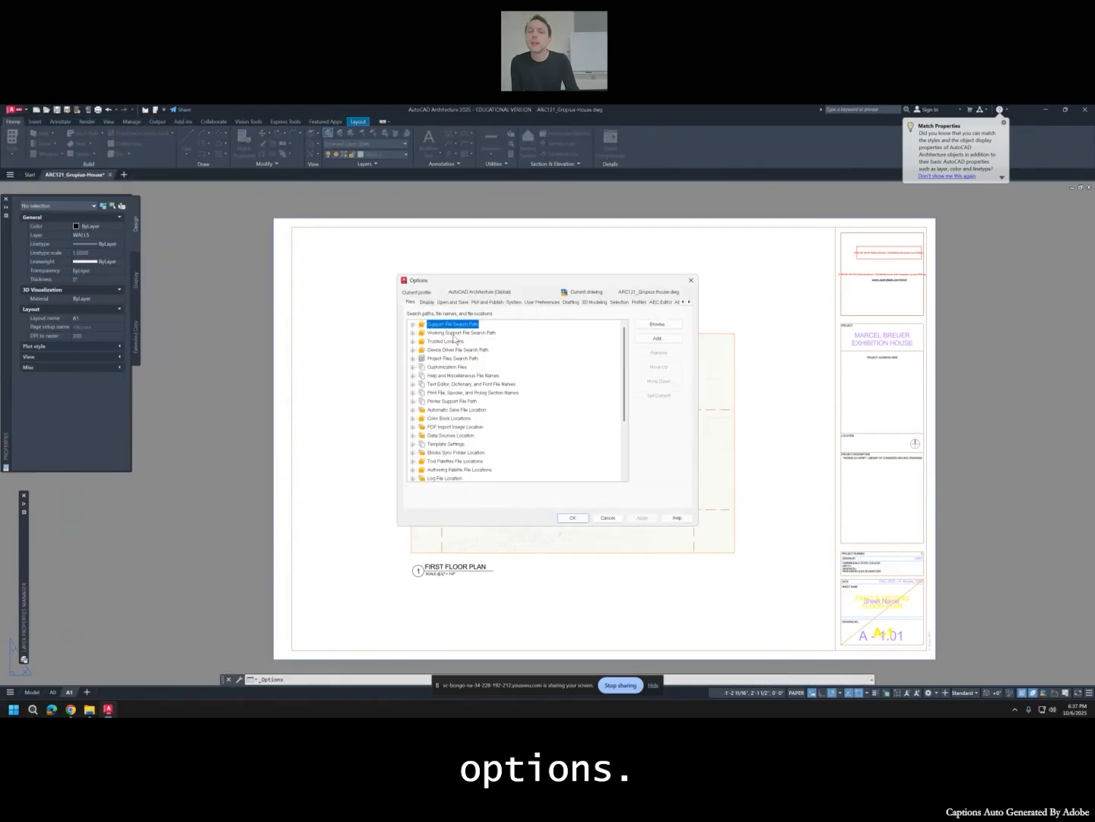
click(427, 302)
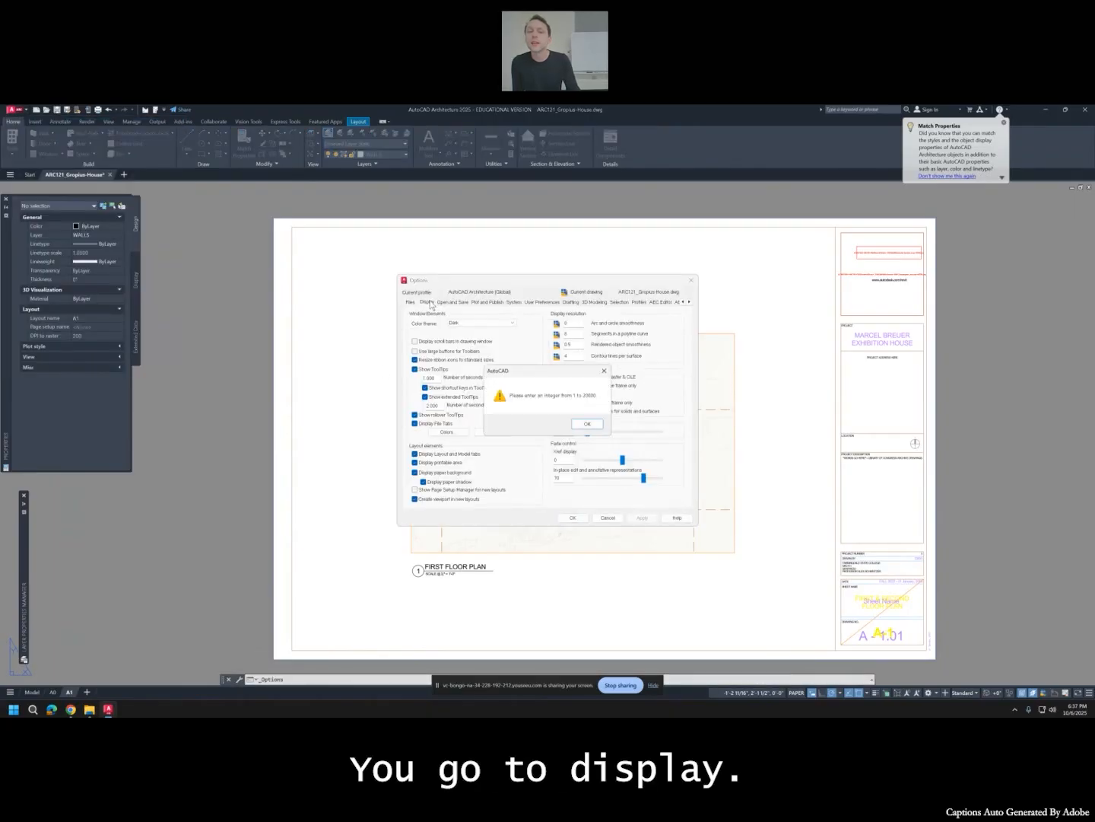
click(587, 424)
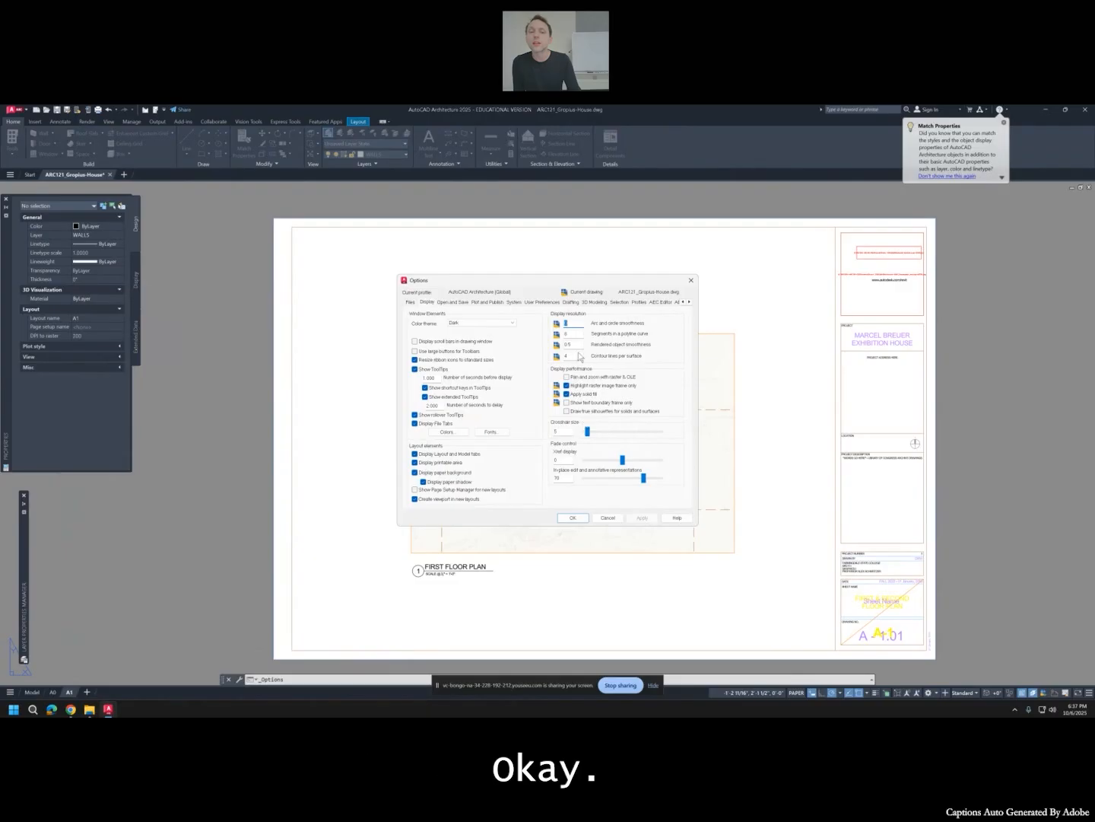
click(450, 325)
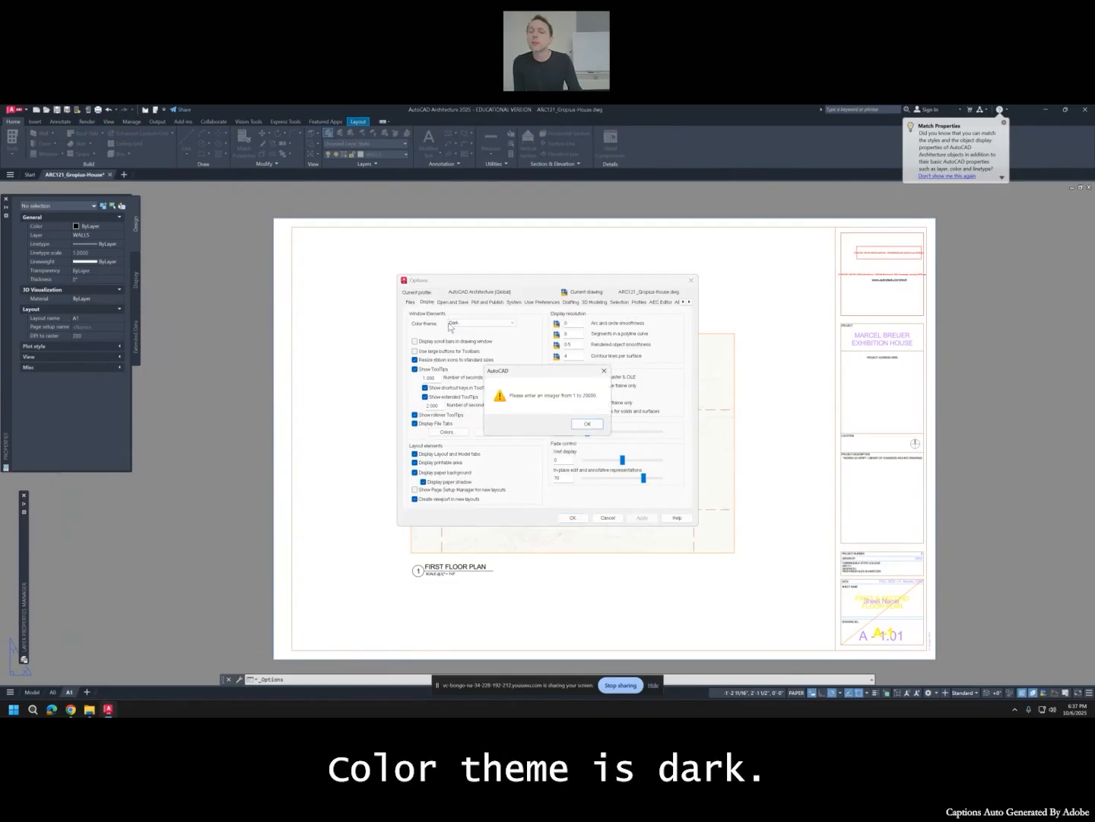
click(604, 371)
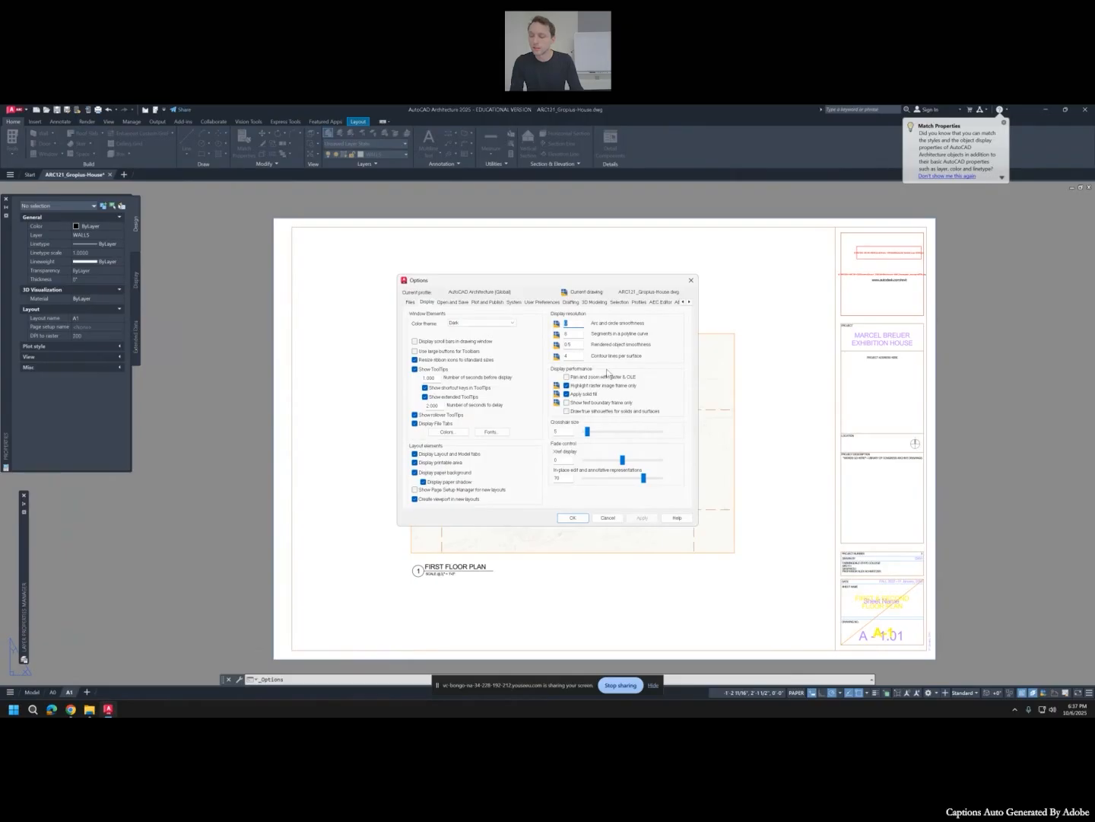
text(1)
Try the Light color theme for the interface, and switch back to the Dark theme.
click(473, 324)
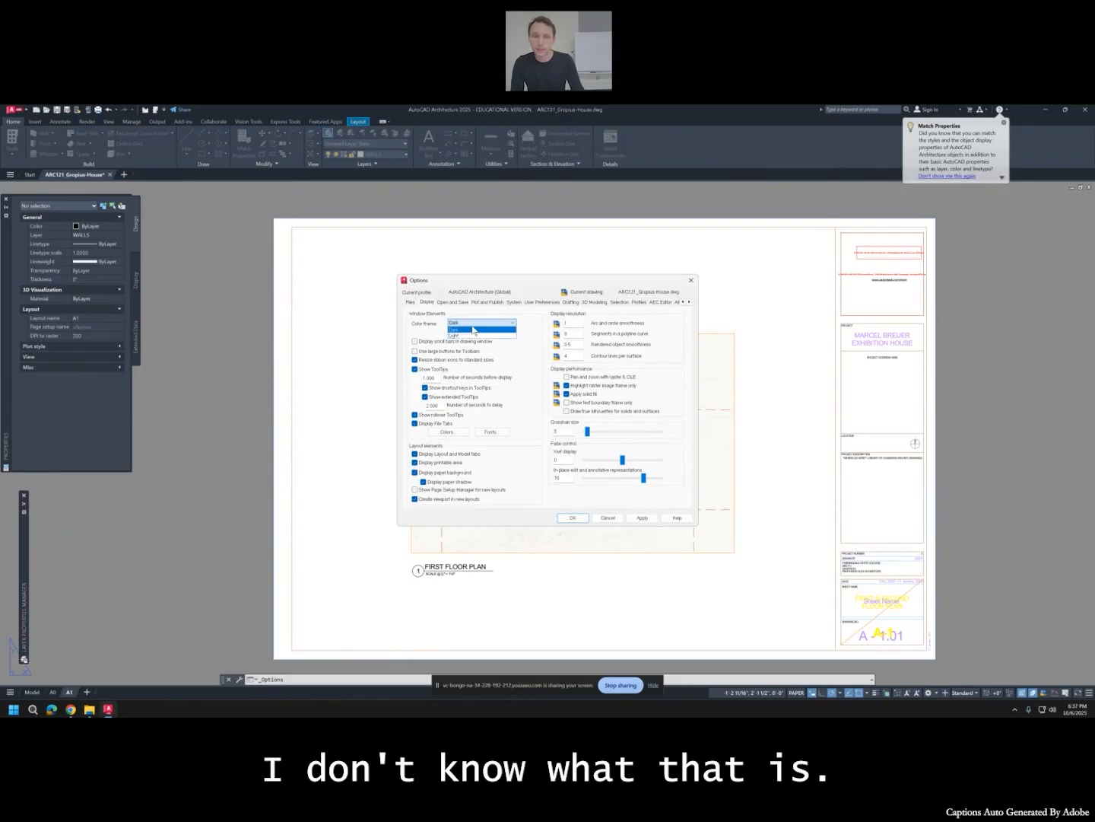
click(472, 336)
click(470, 323)
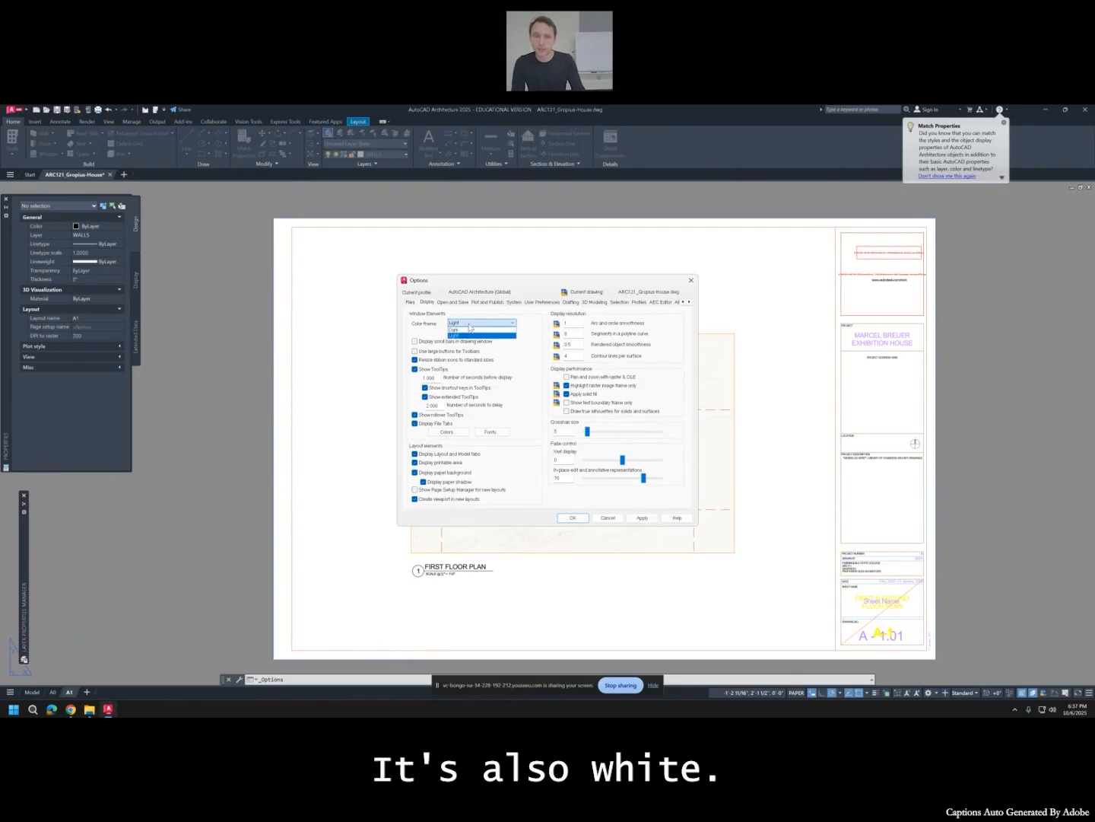
click(466, 335)
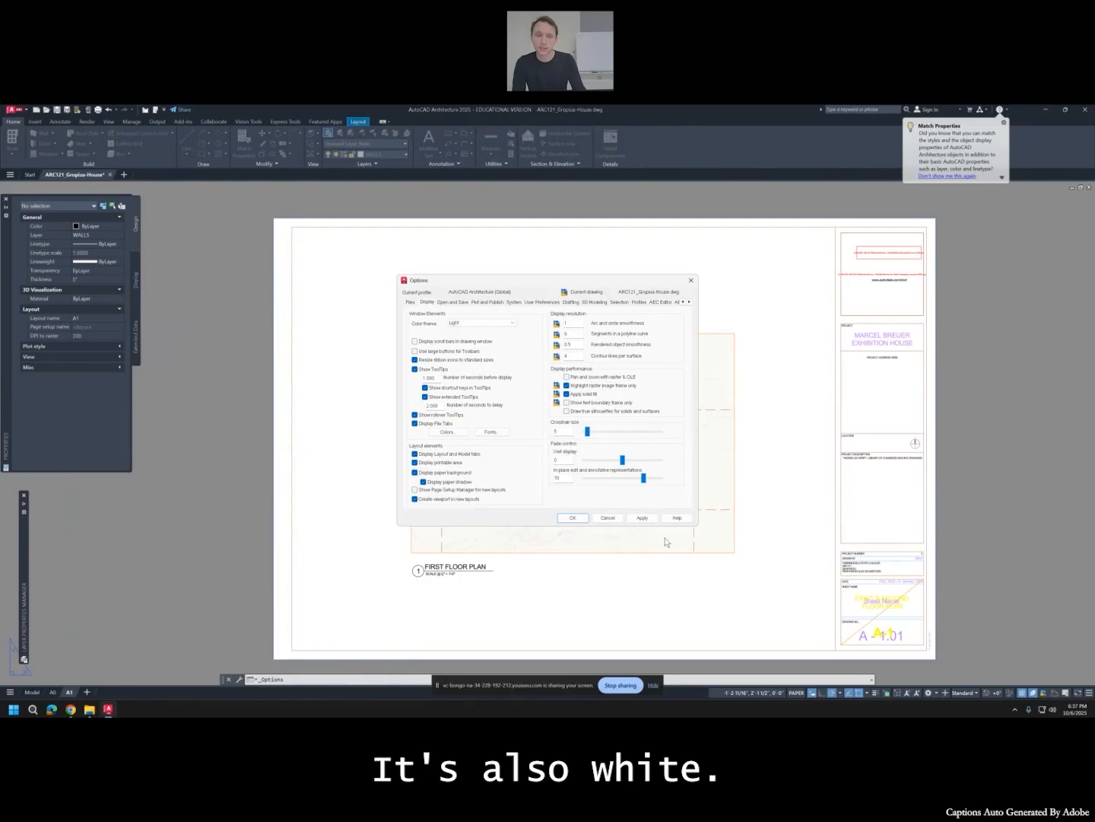
click(642, 517)
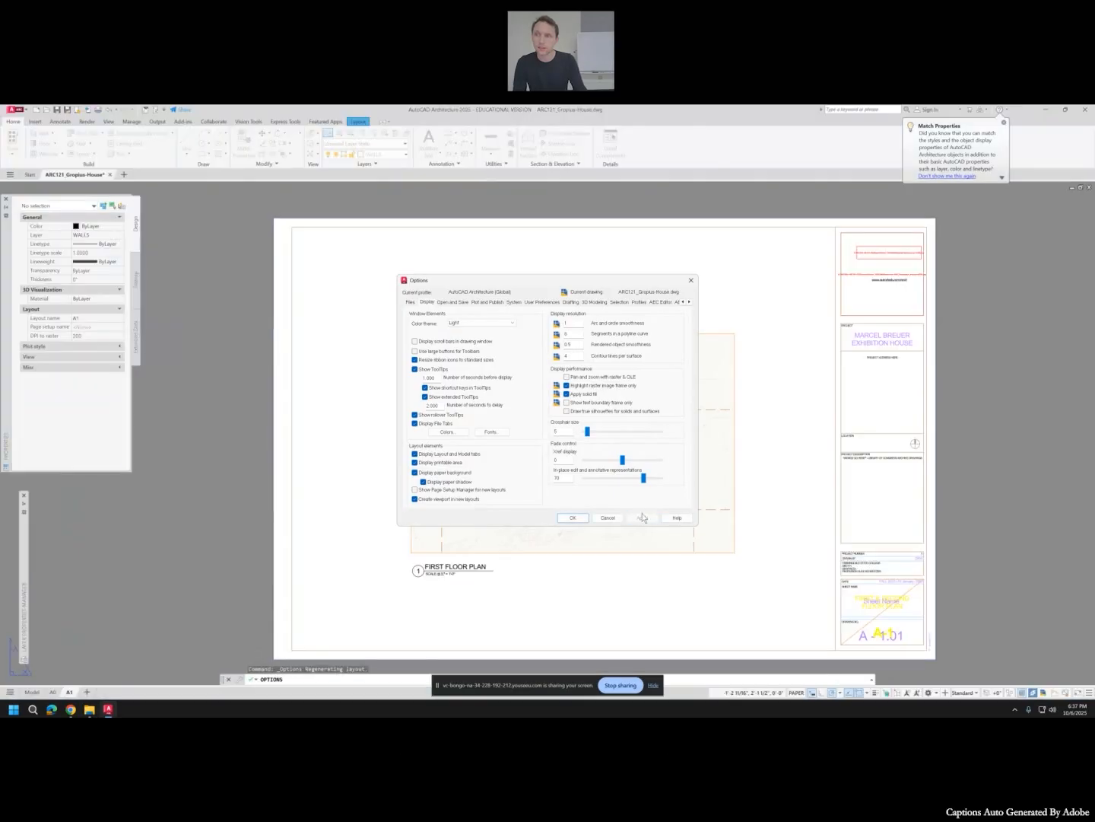
click(476, 322)
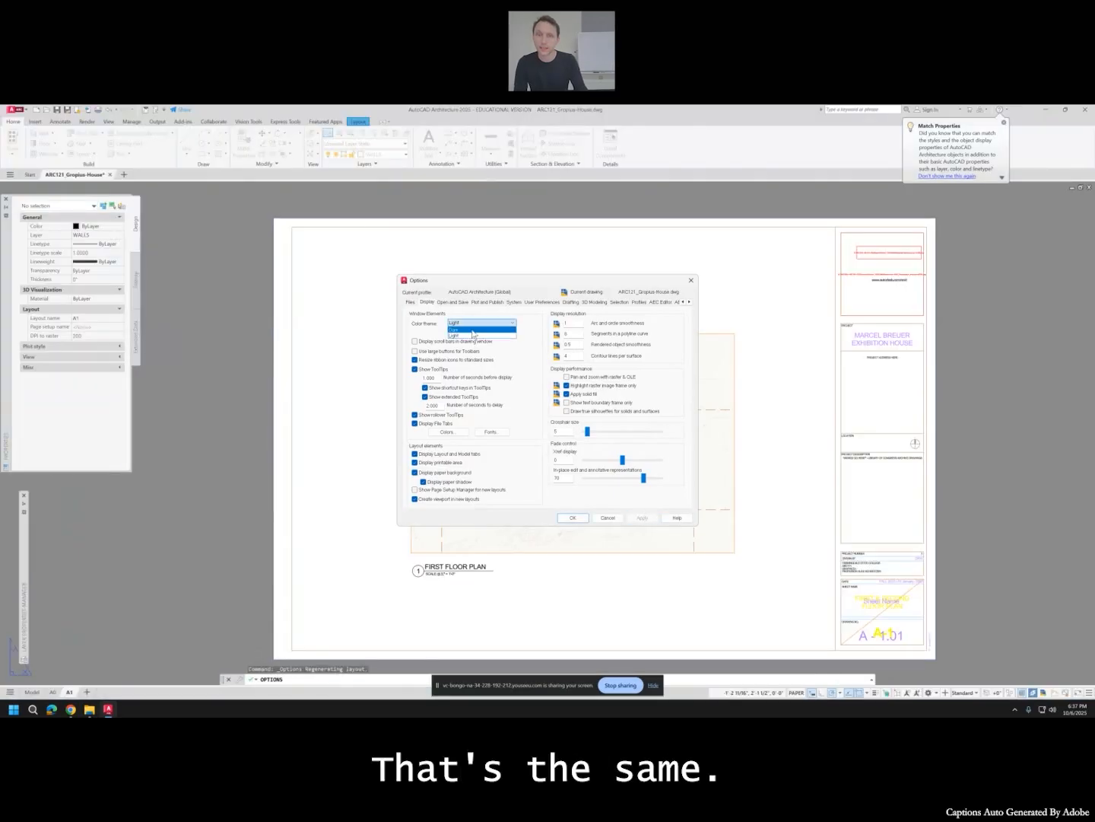
click(473, 329)
click(642, 517)
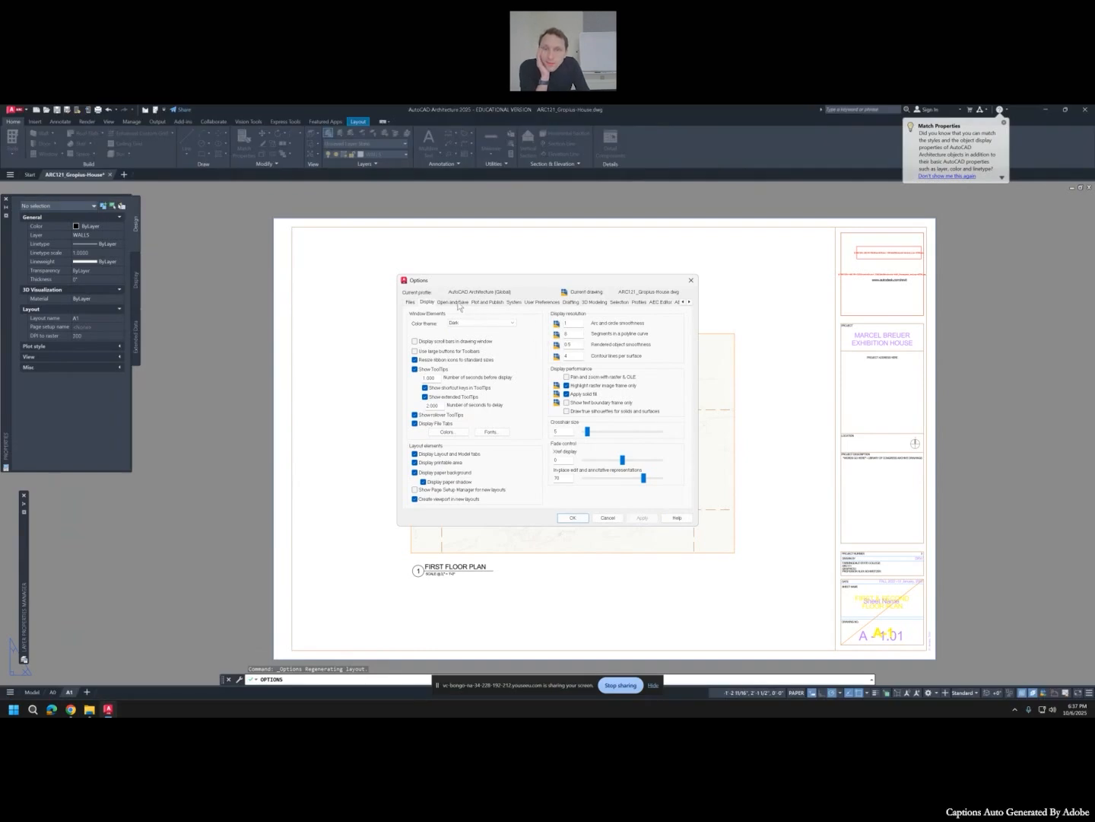
Review the uniform and paper background colors of the Sheet / layout context in the drawing window colors.
click(448, 432)
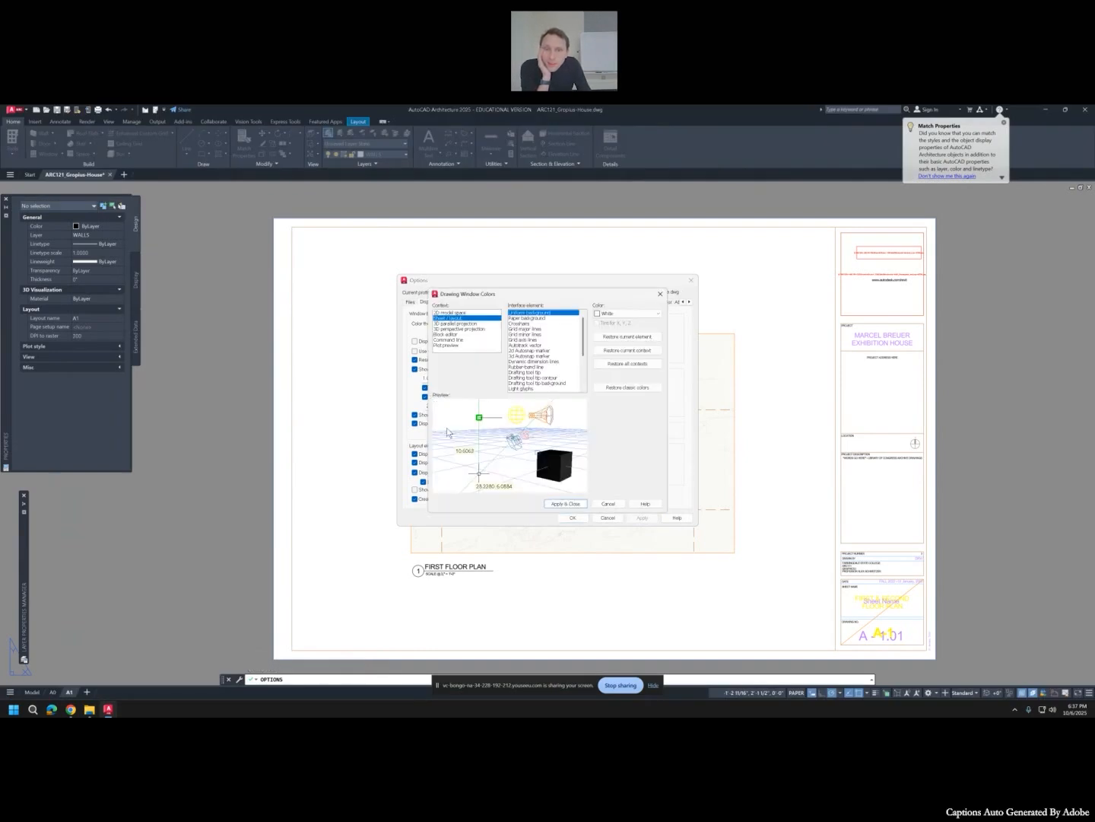
click(660, 293)
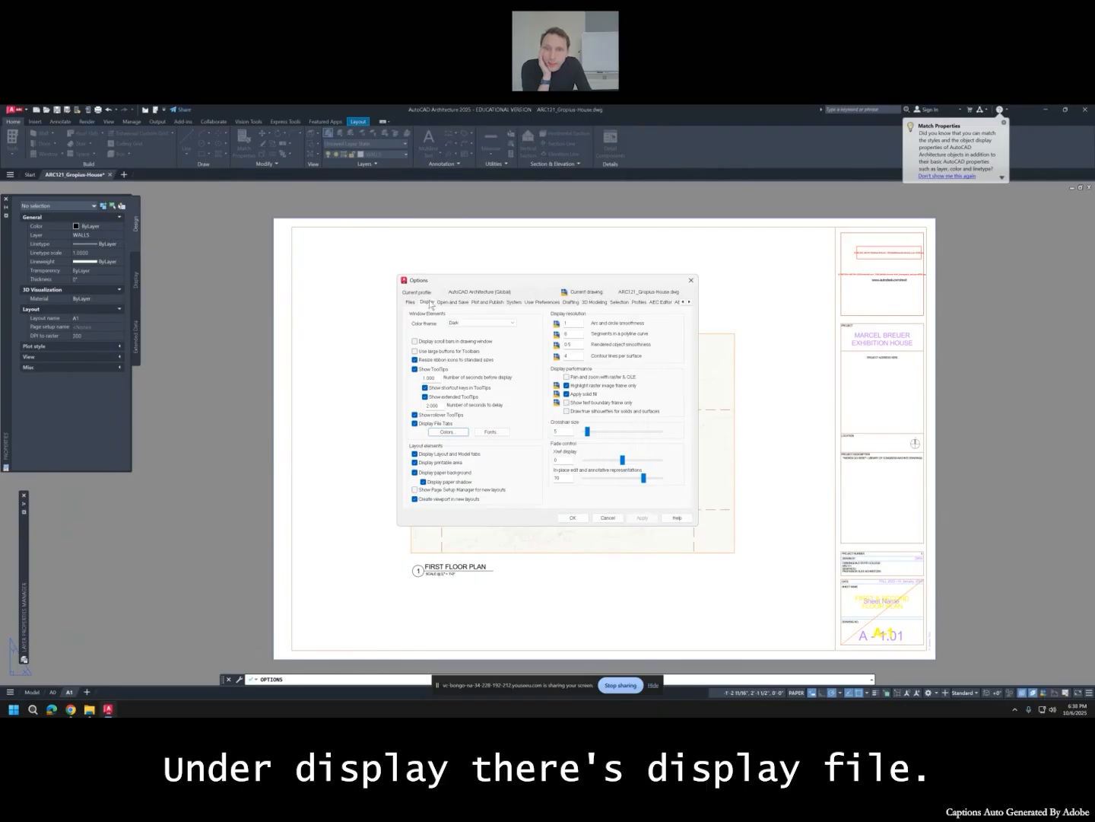
click(447, 432)
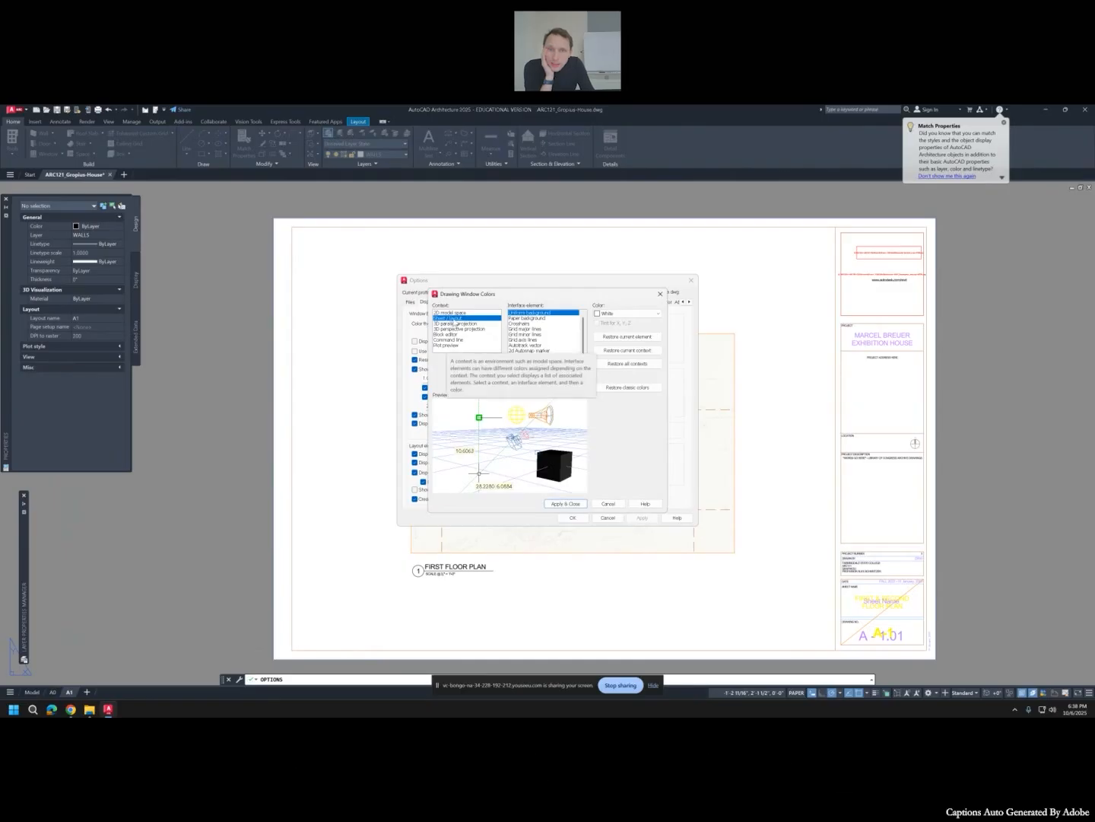
click(534, 318)
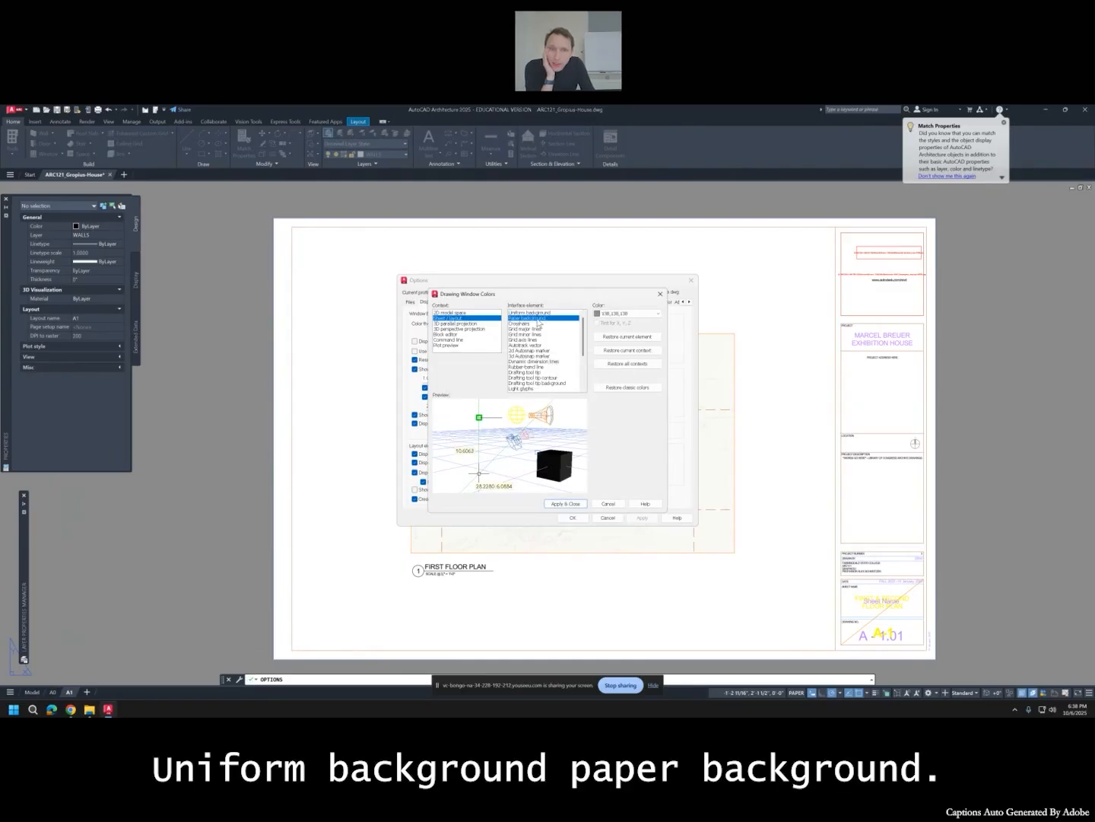
click(577, 504)
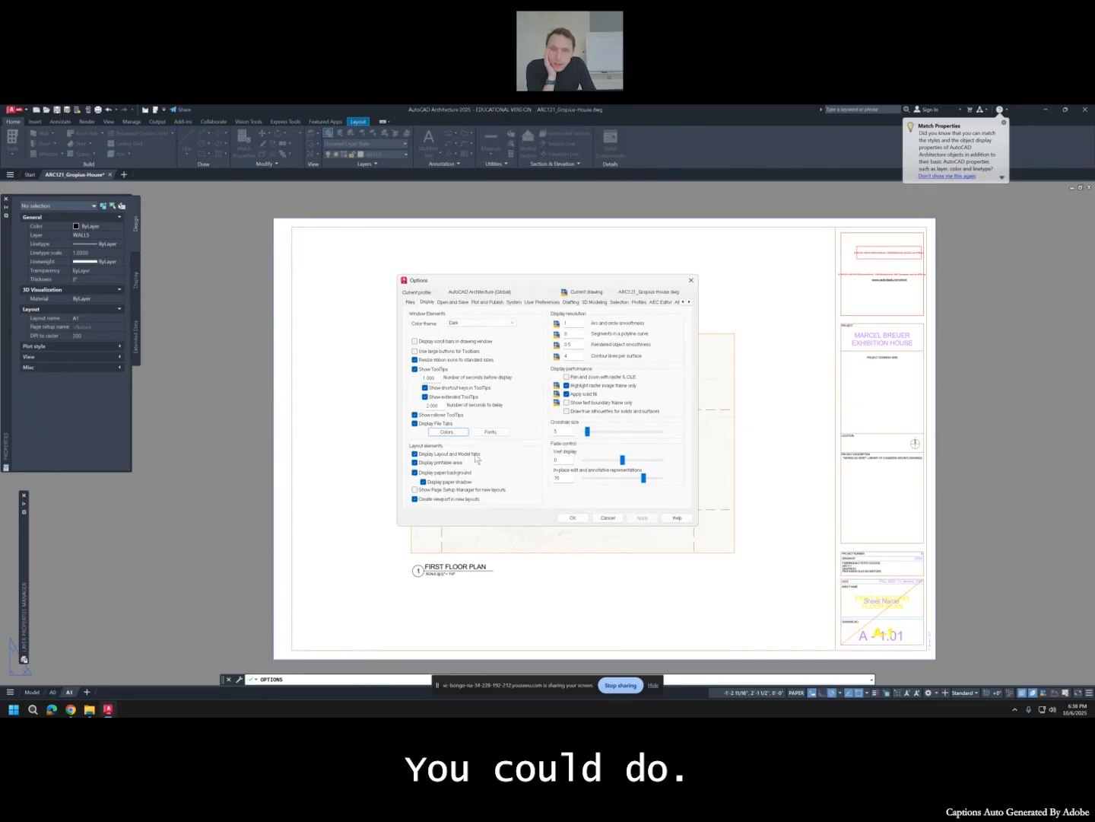
Change the Sheet / layout uniform background to the gray 138,138,138, matching the paper background, and apply it.
click(456, 432)
click(537, 319)
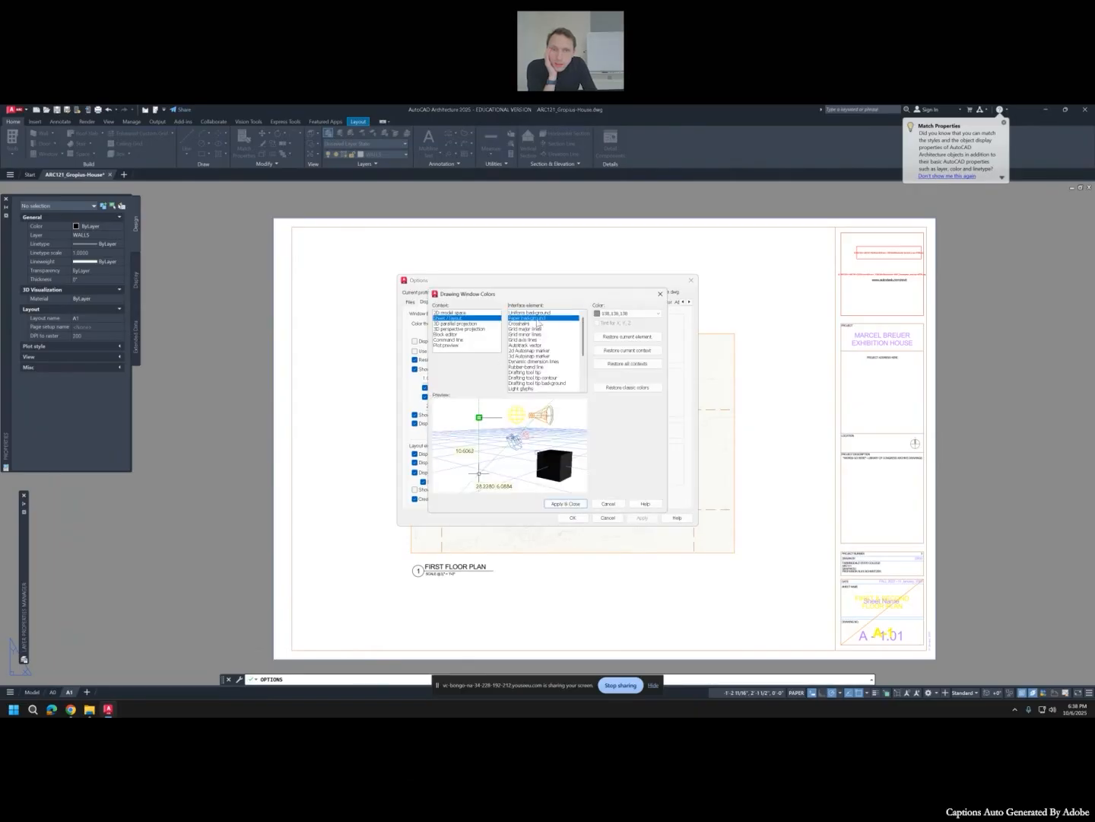
click(537, 313)
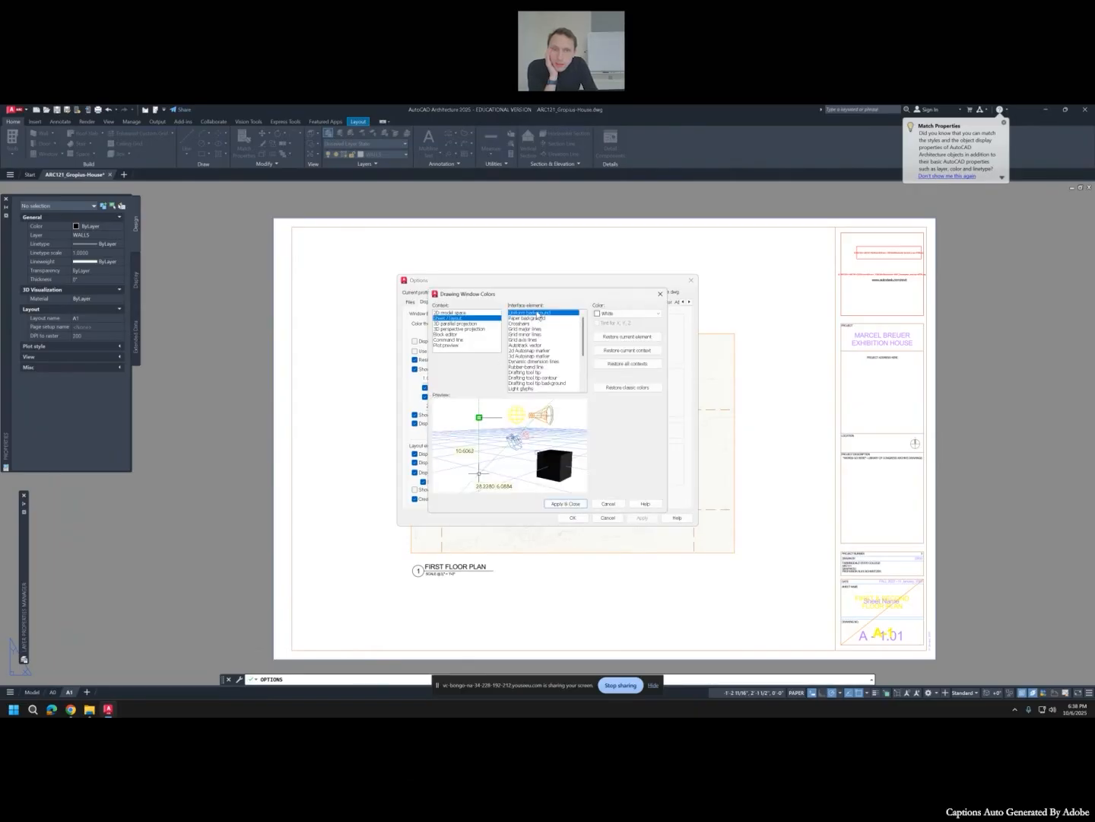
click(533, 318)
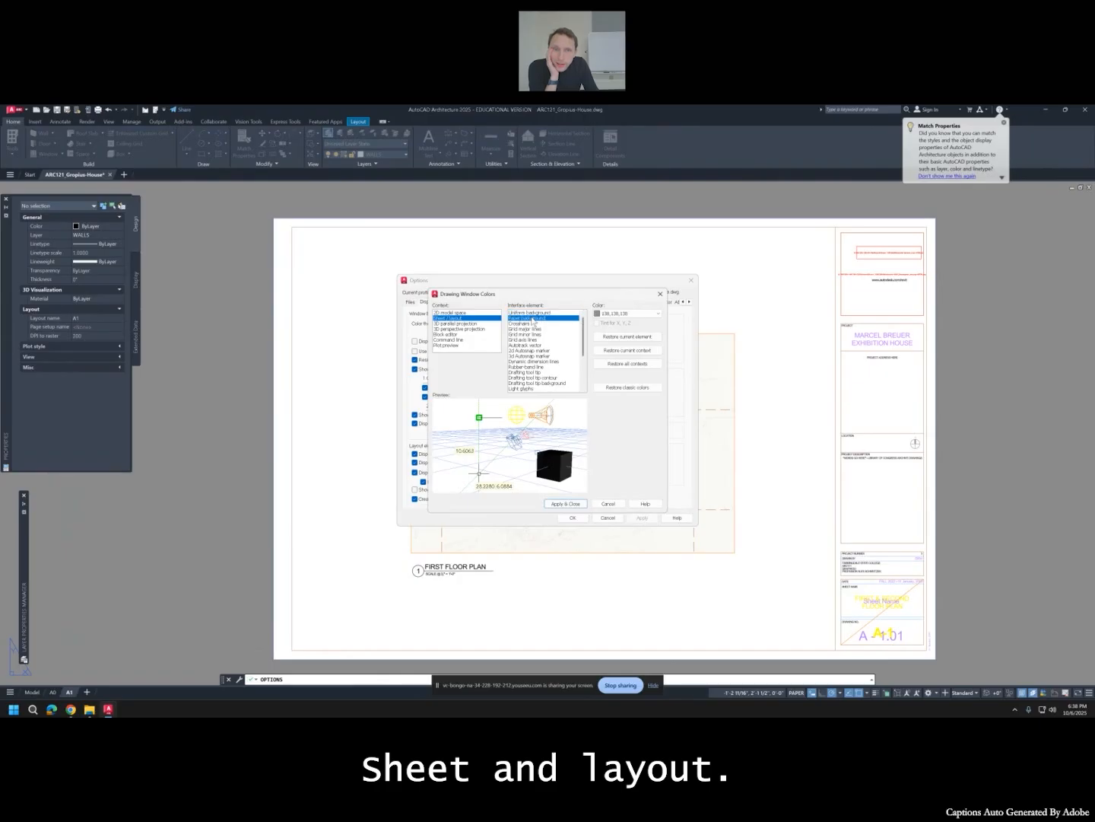
click(526, 312)
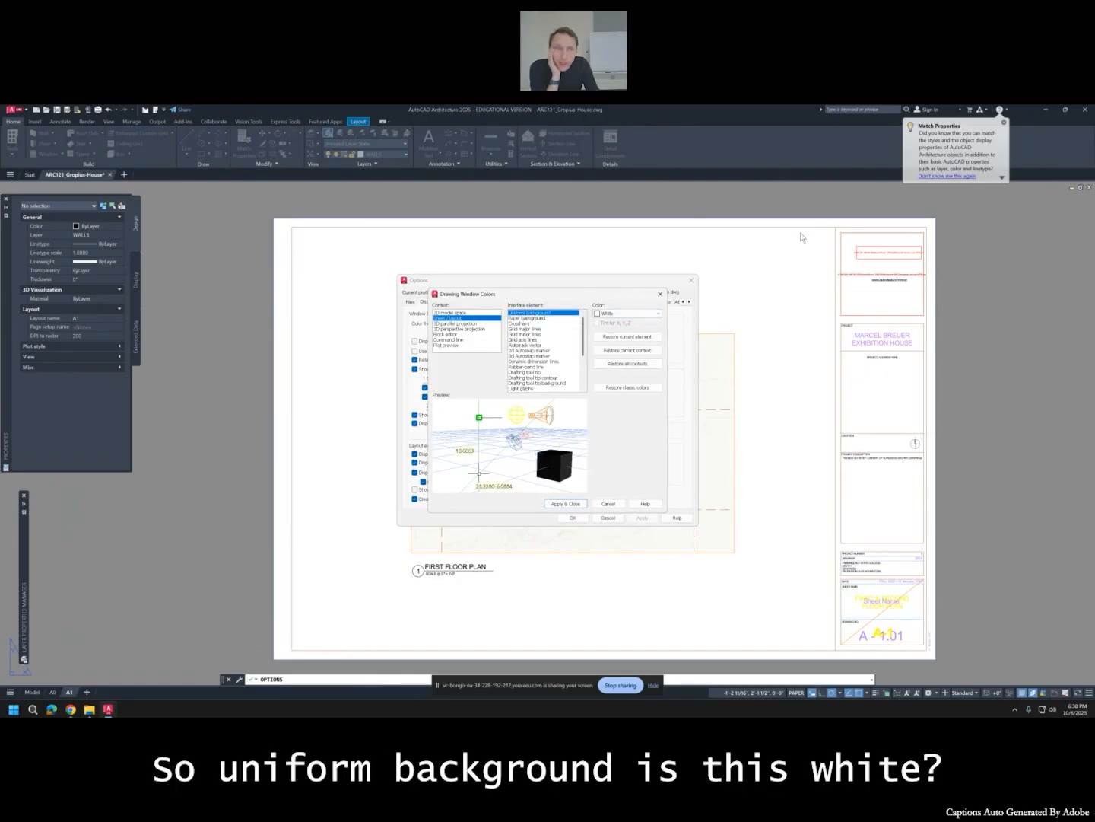
click(607, 315)
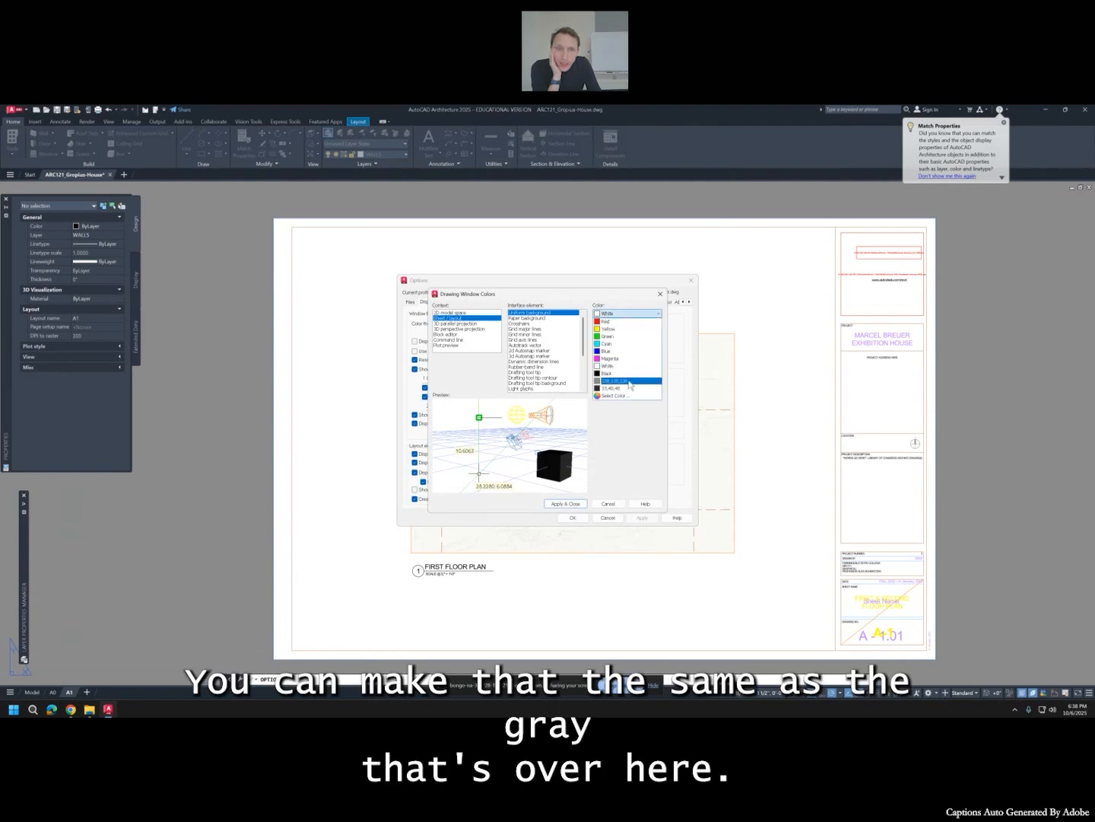
click(628, 381)
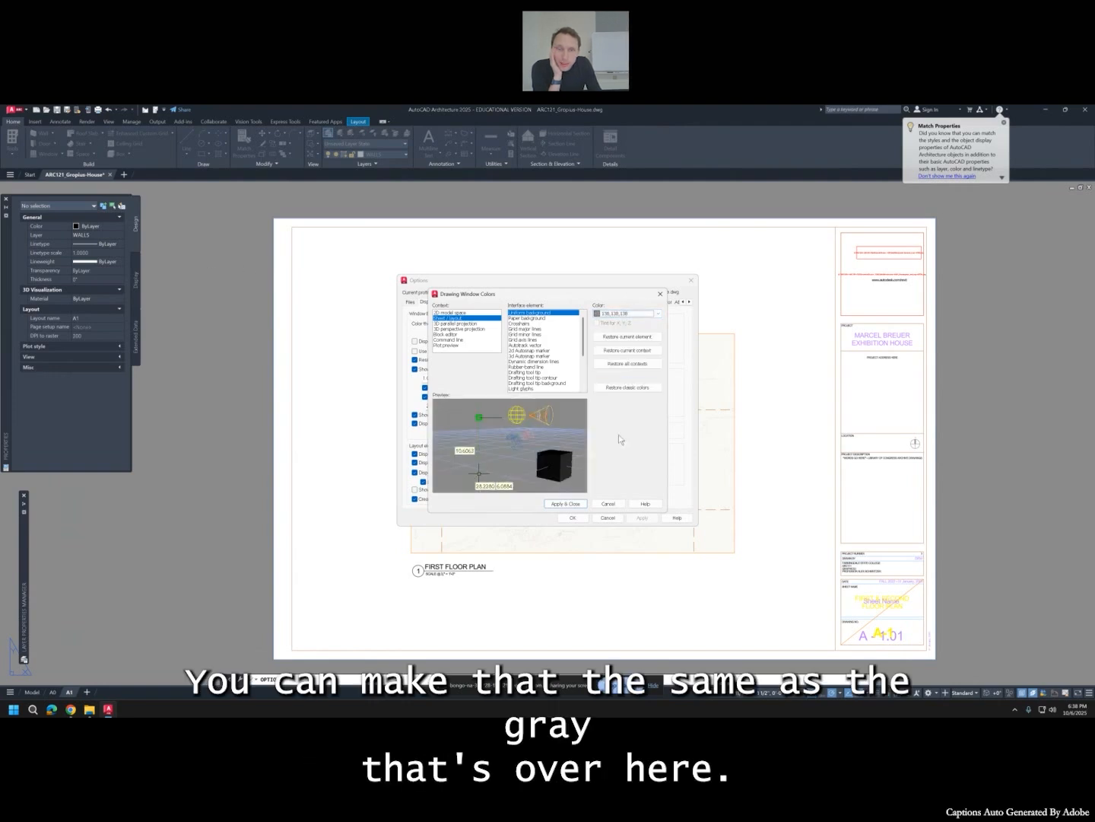
click(557, 501)
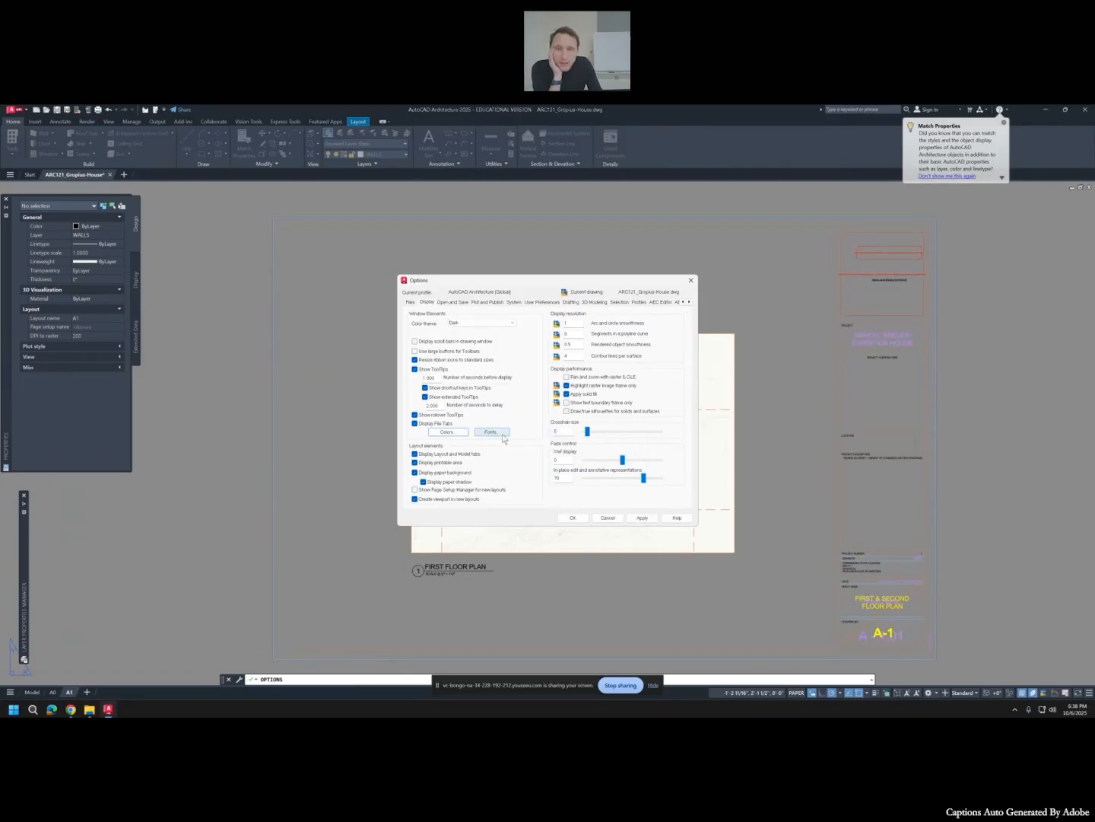
Set the Sheet / layout uniform background to 33,40,48 in the drawing window colors and apply it.
click(452, 431)
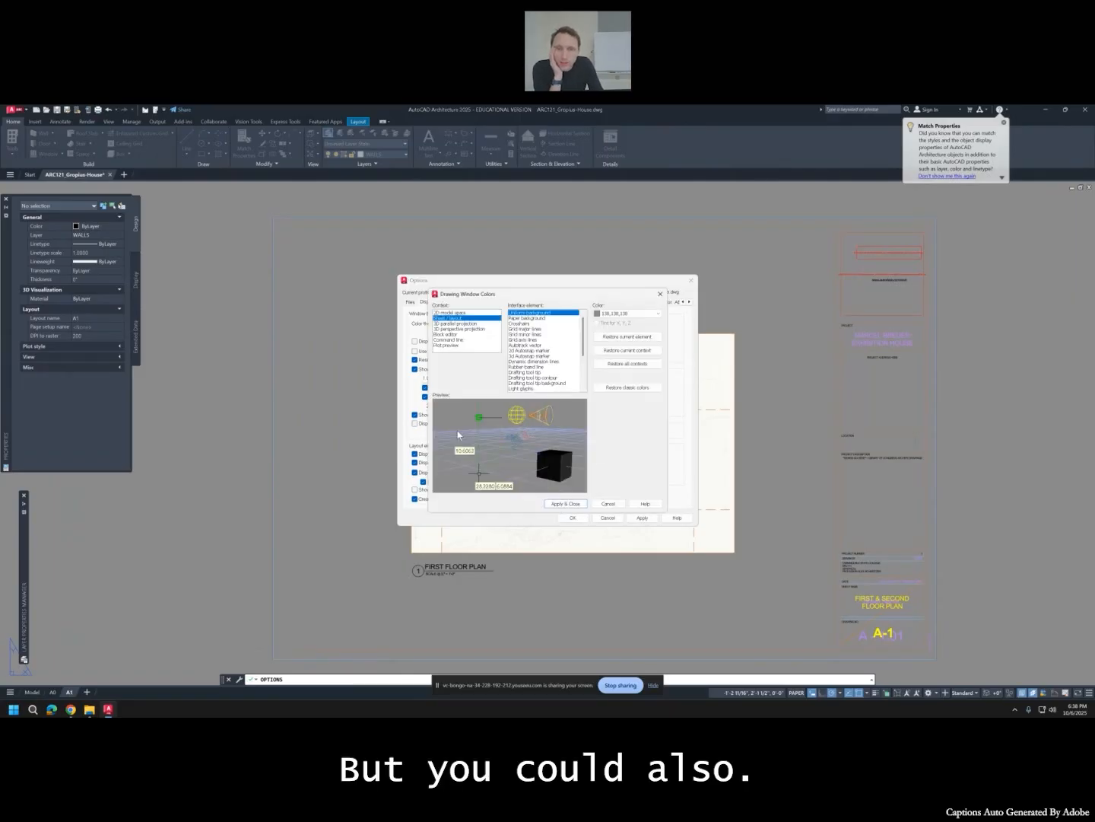
click(608, 504)
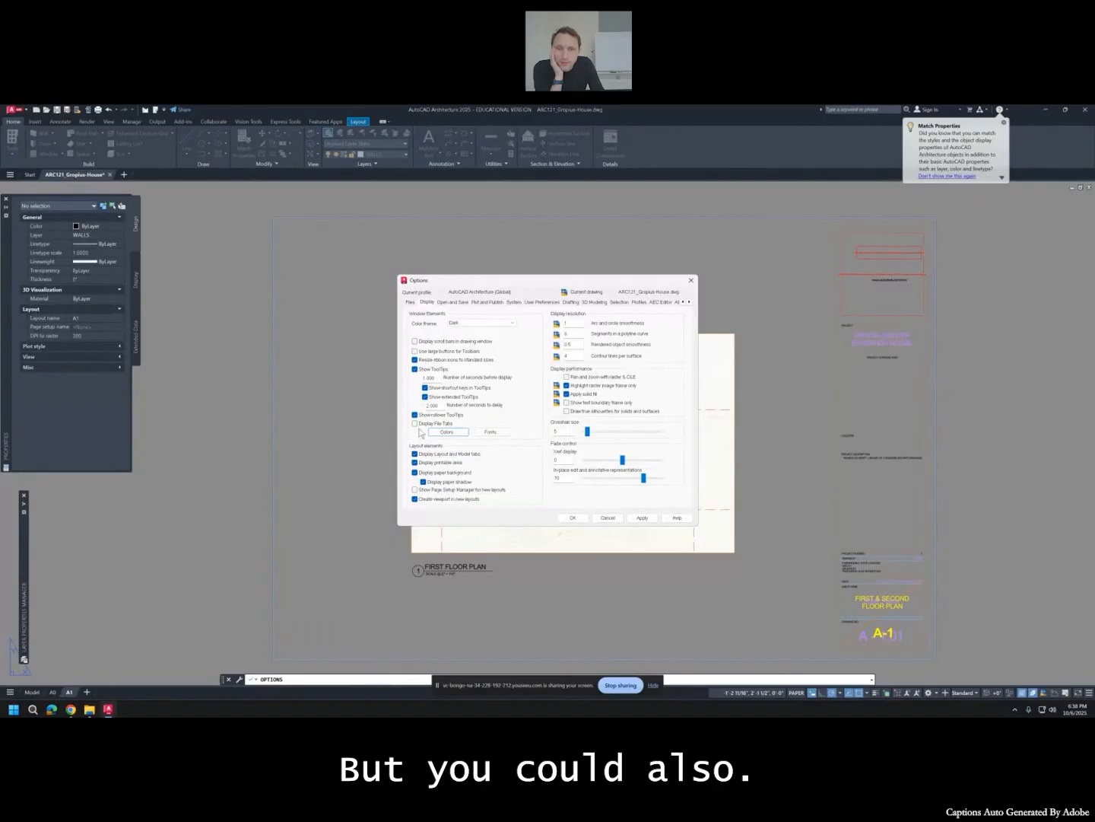
click(442, 432)
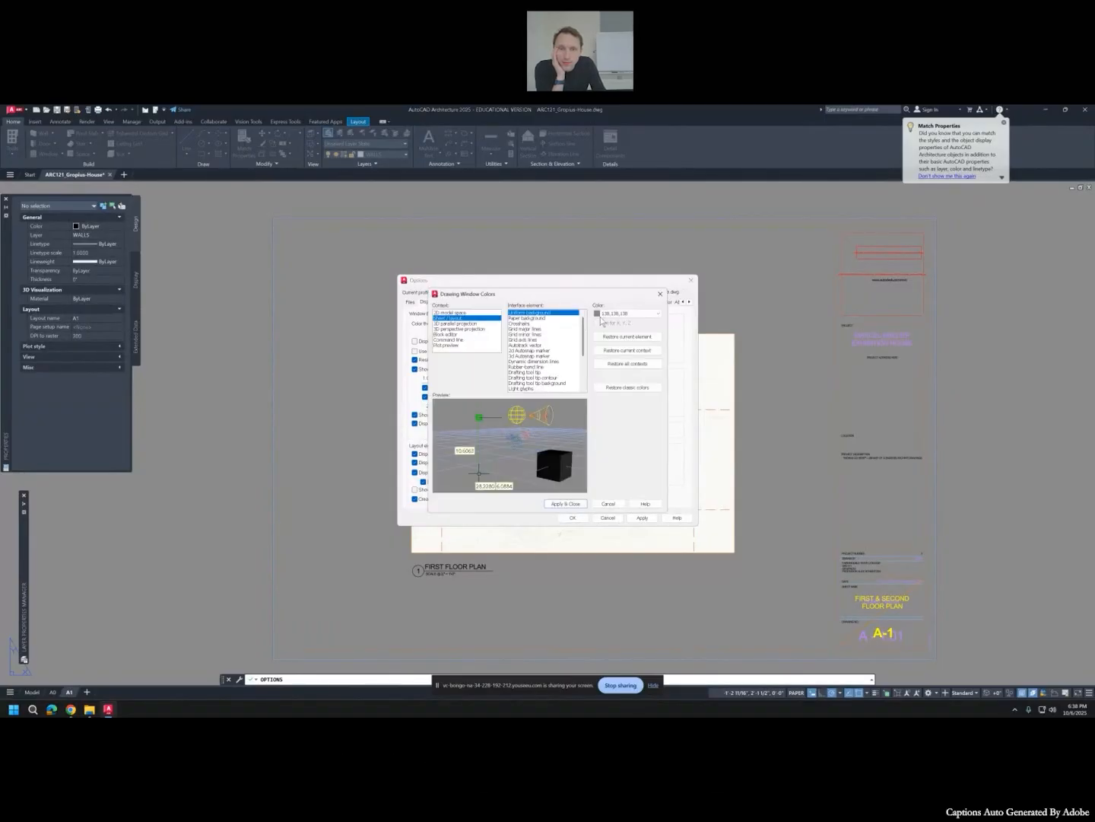
click(622, 313)
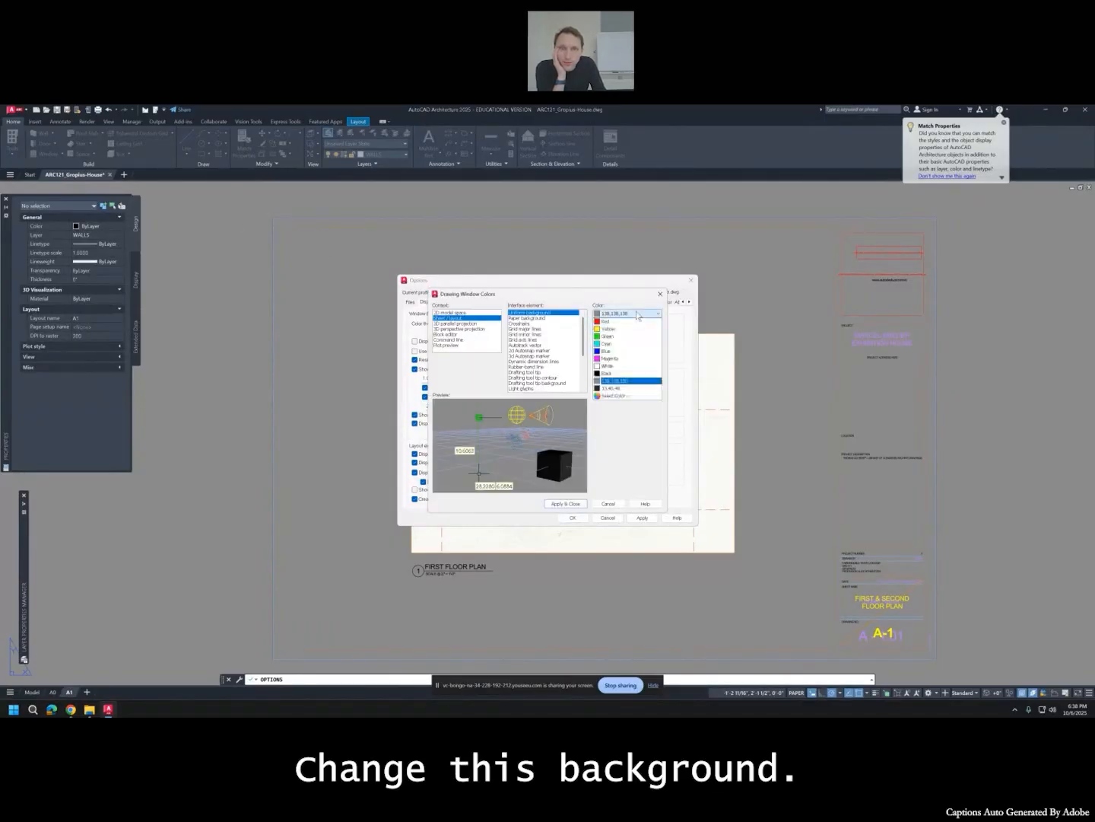
click(620, 388)
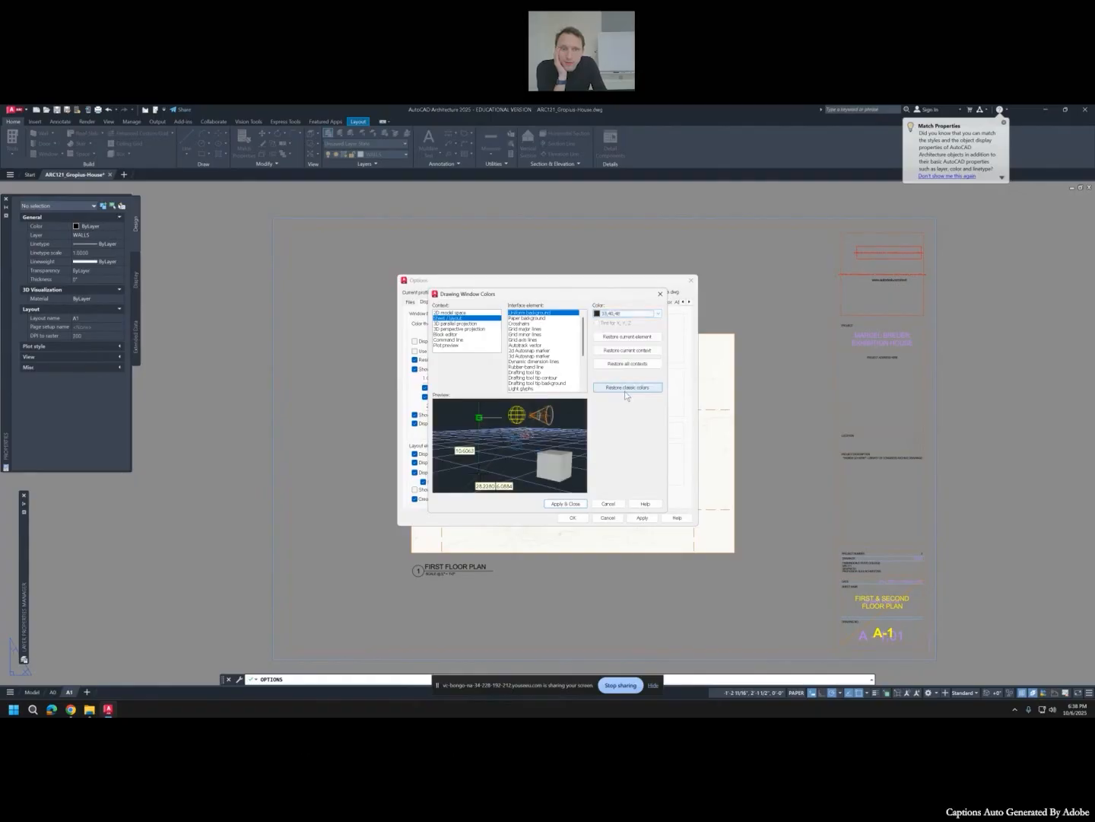
click(567, 504)
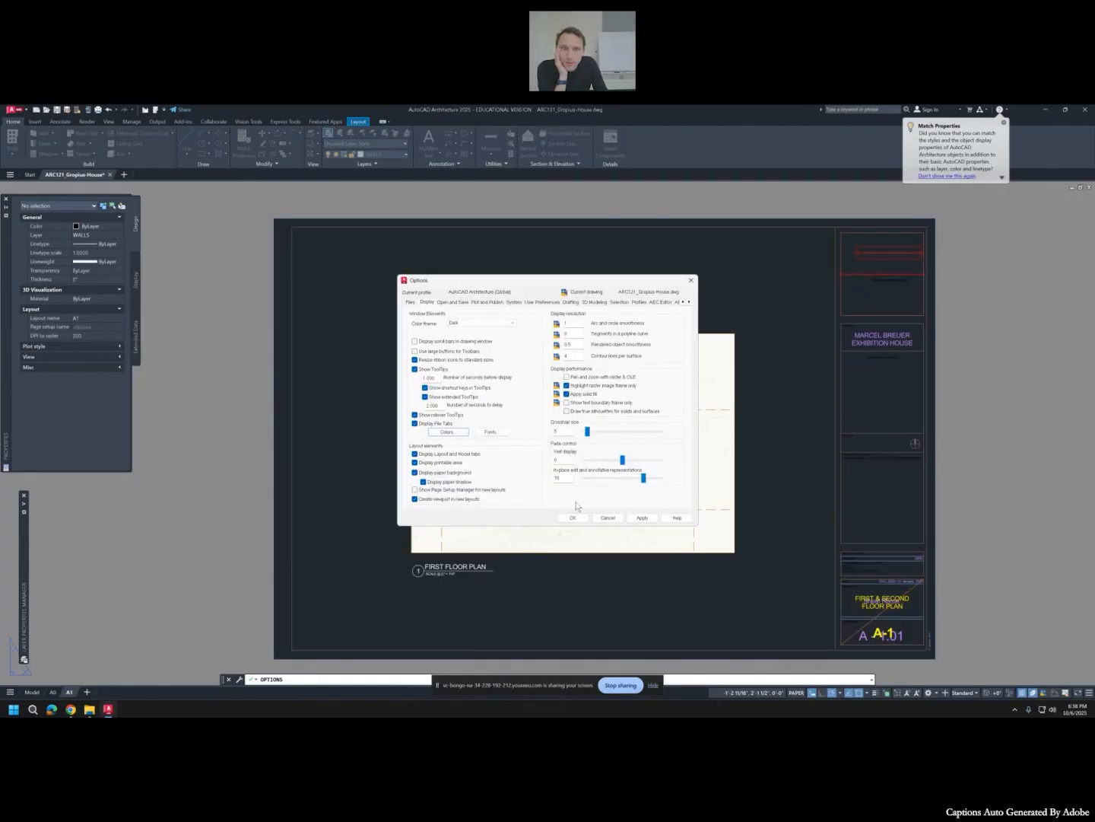
Try a Black uniform background with a 33,40,48 paper background for the Sheet / layout context and apply it.
click(441, 431)
click(628, 314)
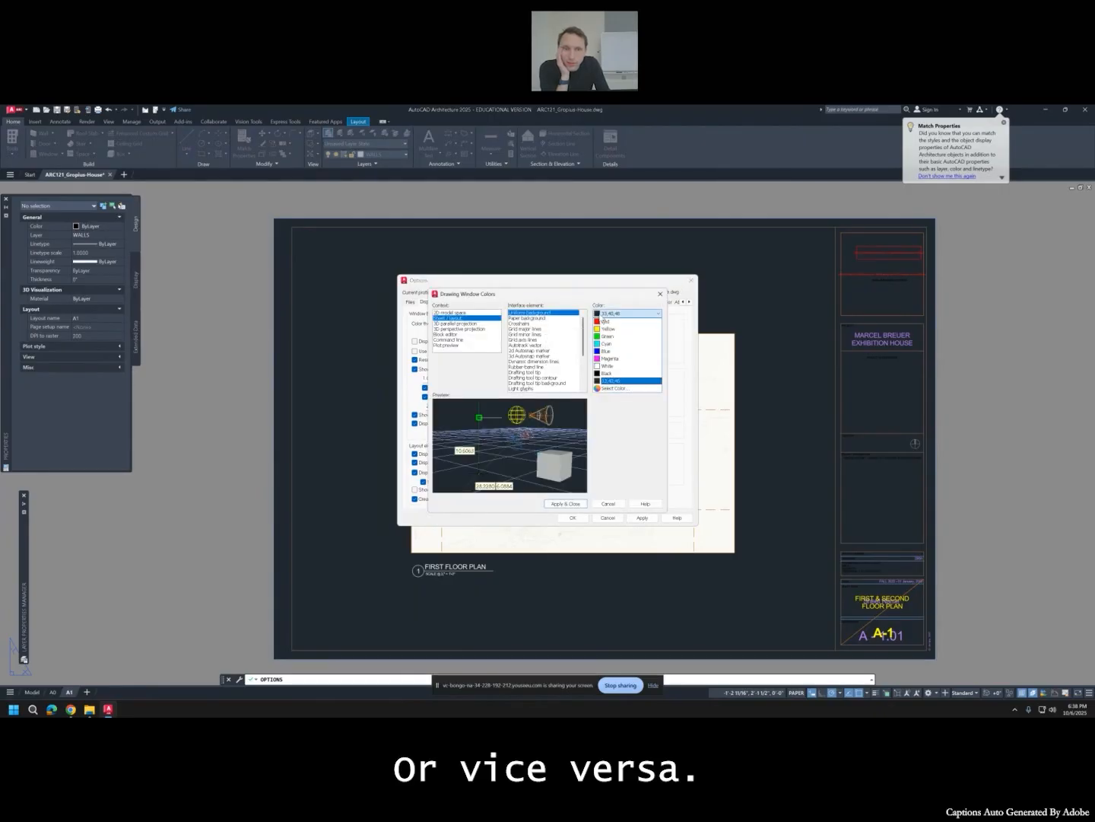
click(617, 373)
click(529, 317)
click(628, 314)
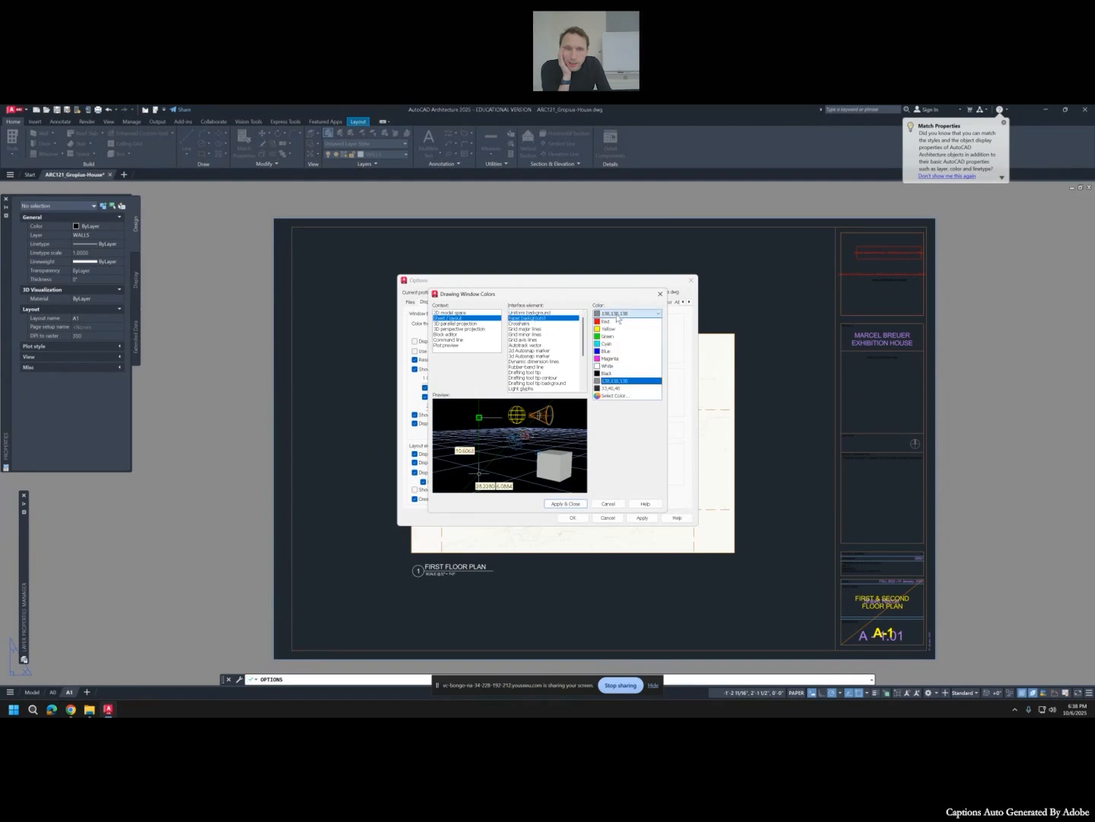
click(613, 388)
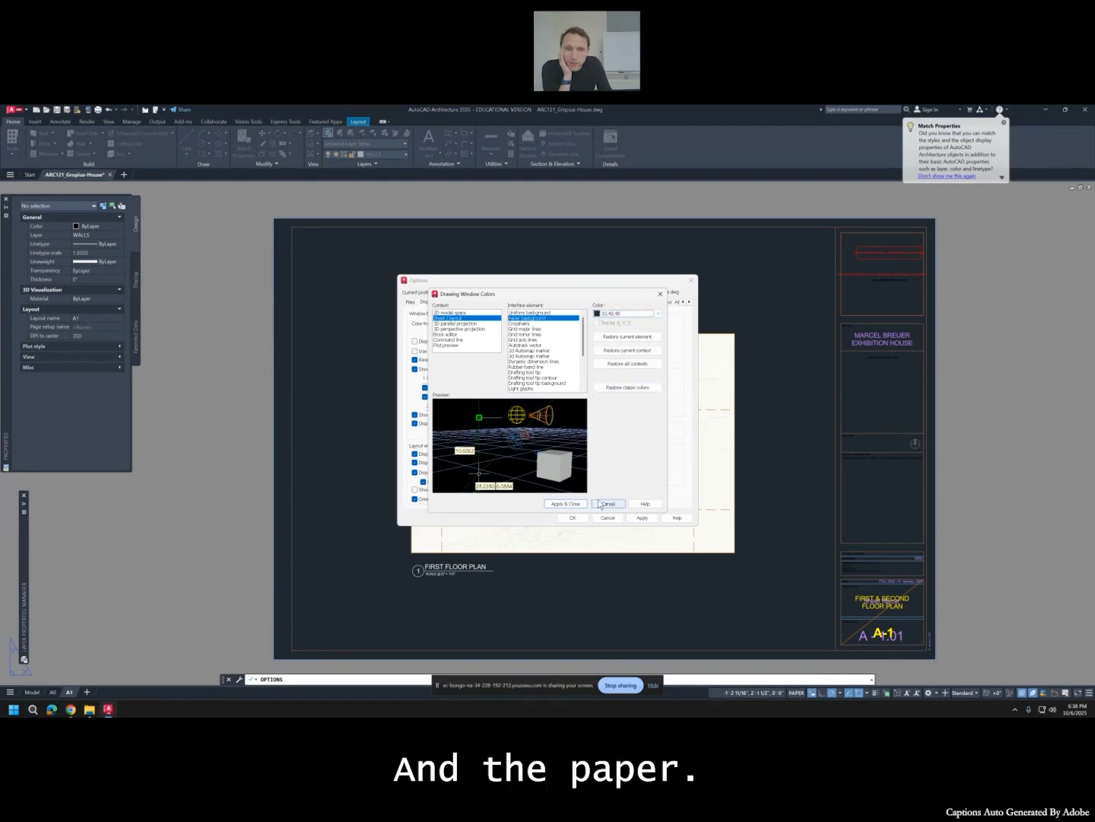
click(567, 505)
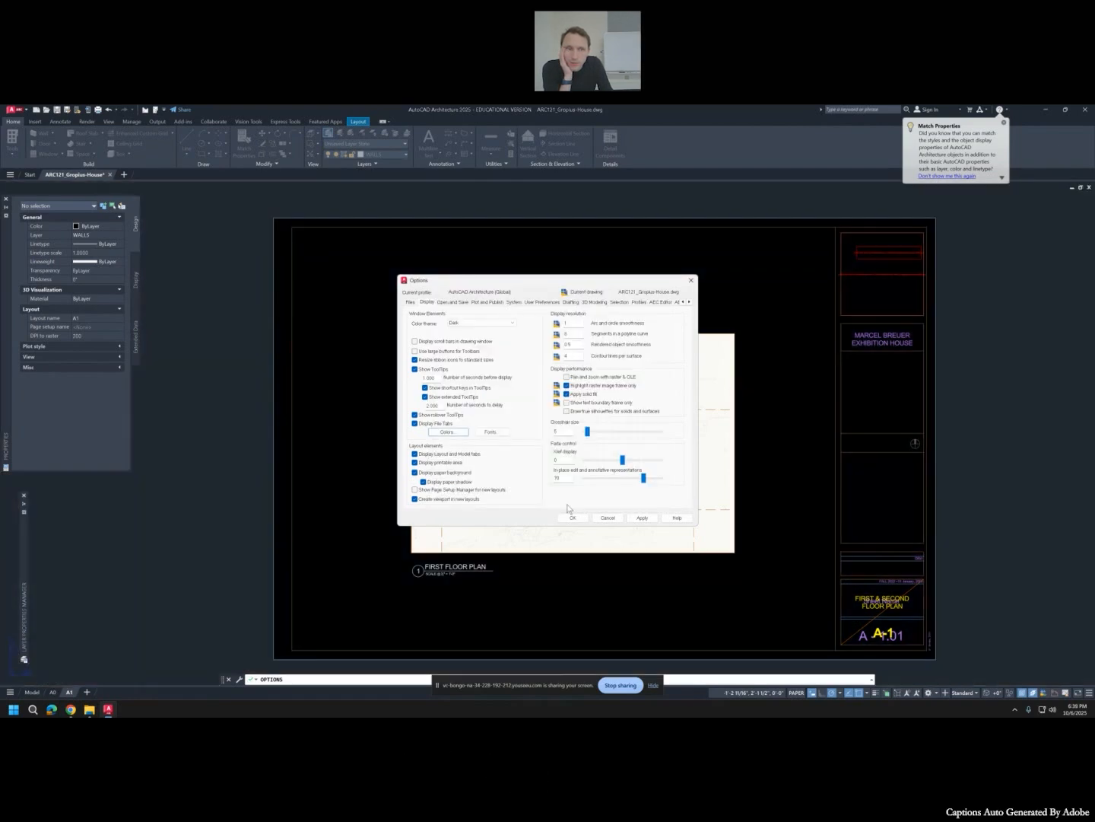
Set the Sheet / layout uniform background to 33,40,48 and the paper background to Black, and accept the options.
click(449, 431)
click(620, 313)
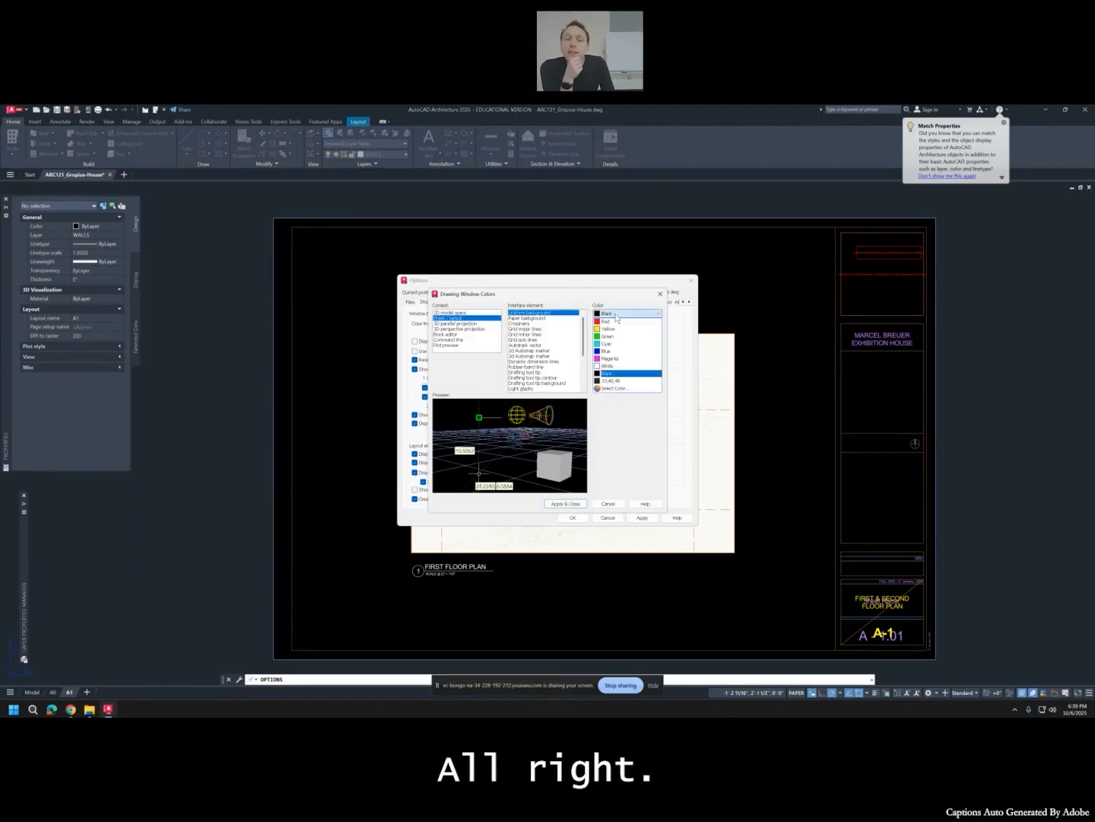
click(620, 319)
click(620, 314)
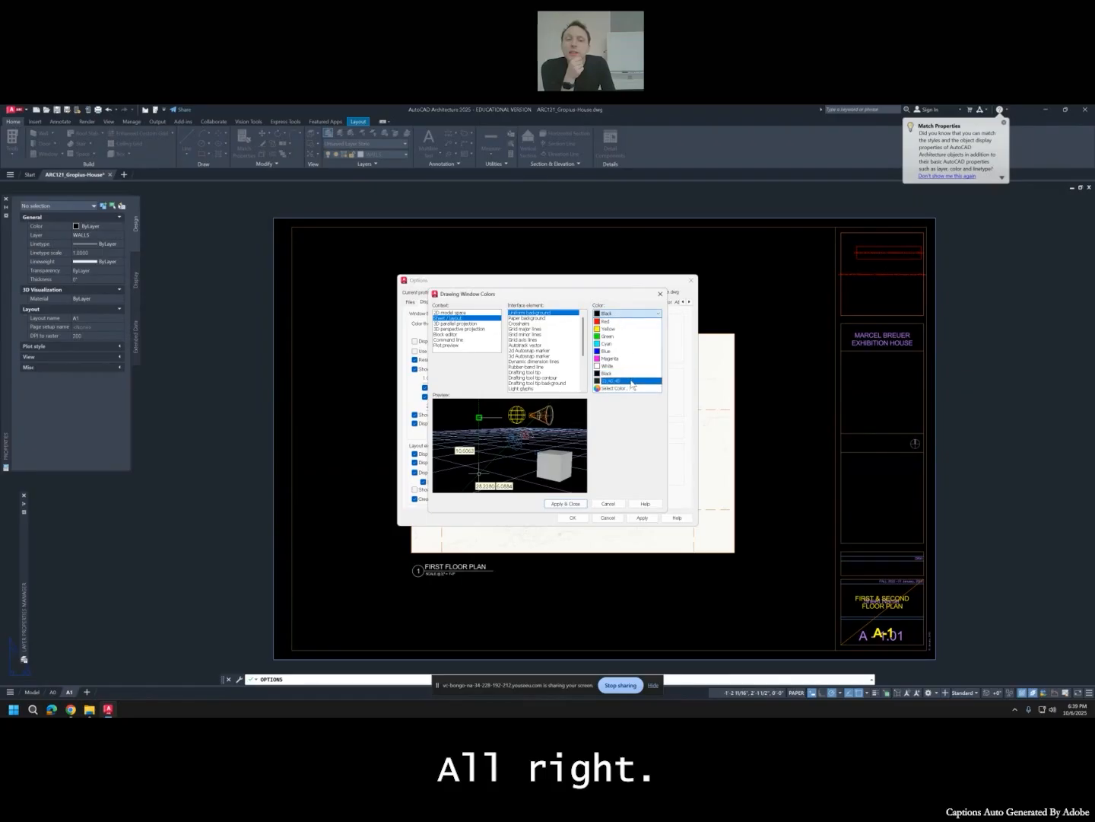
click(631, 383)
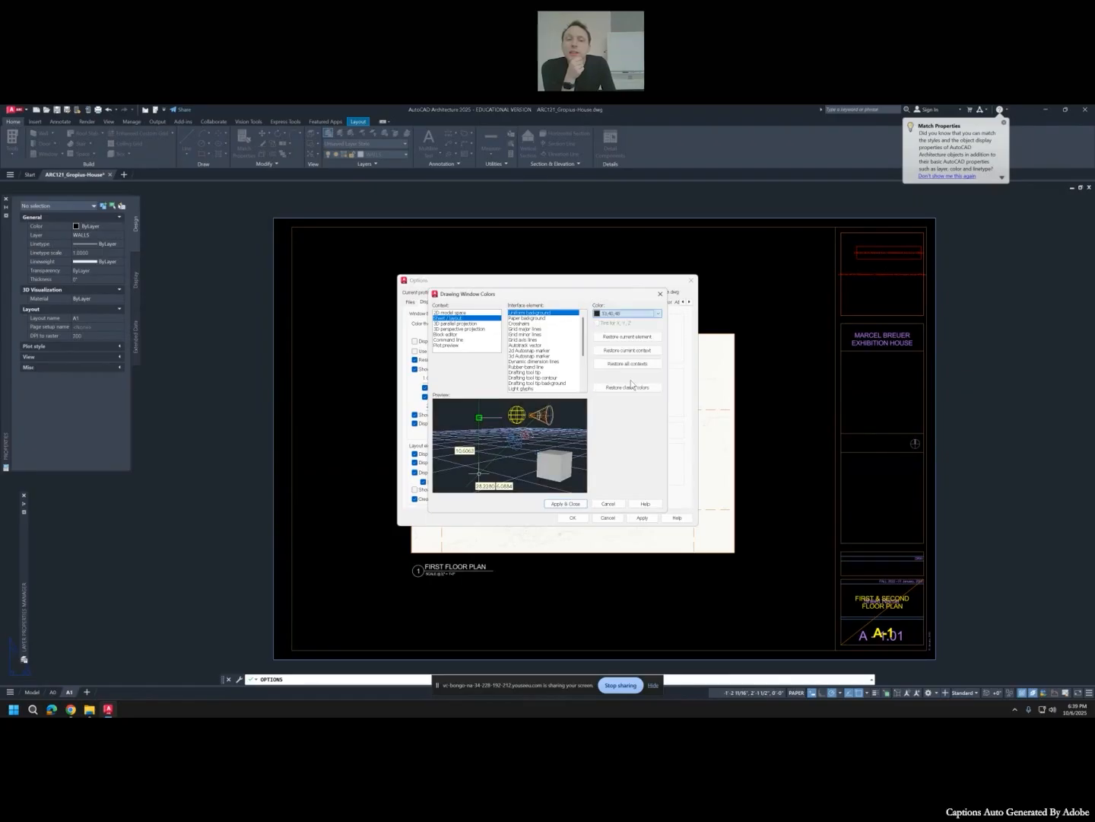
click(544, 318)
click(619, 314)
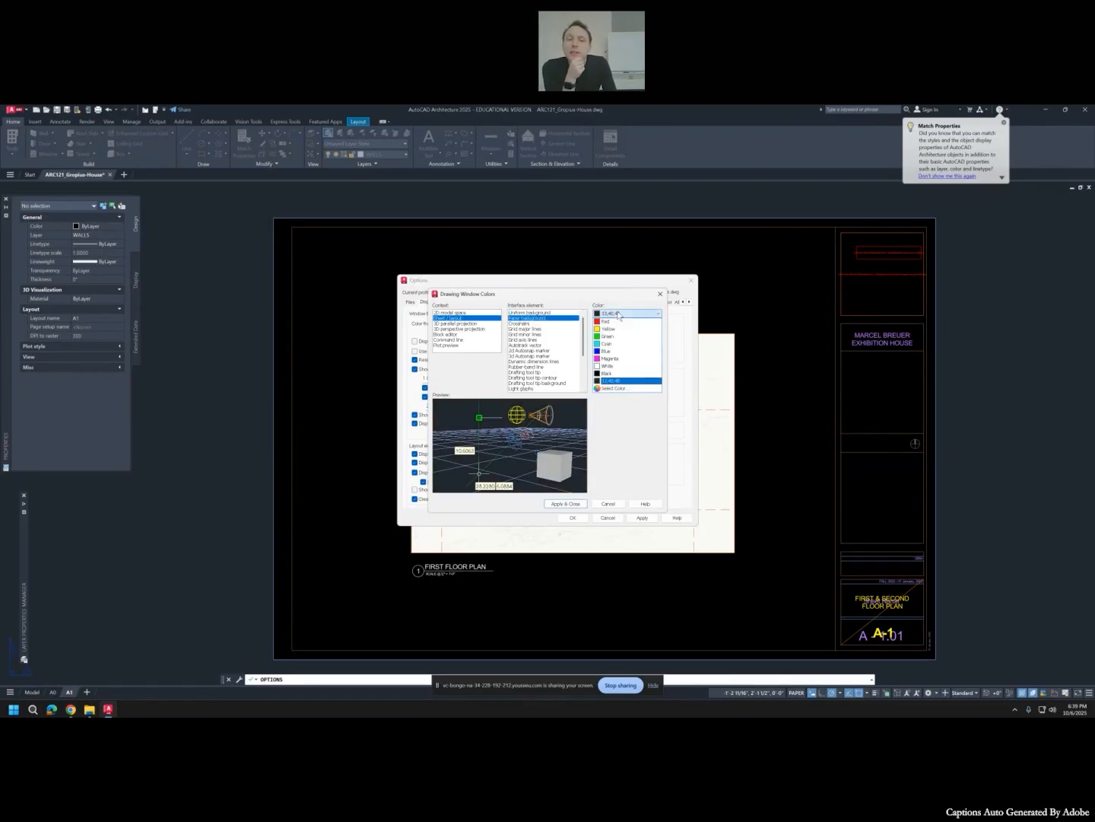
click(626, 373)
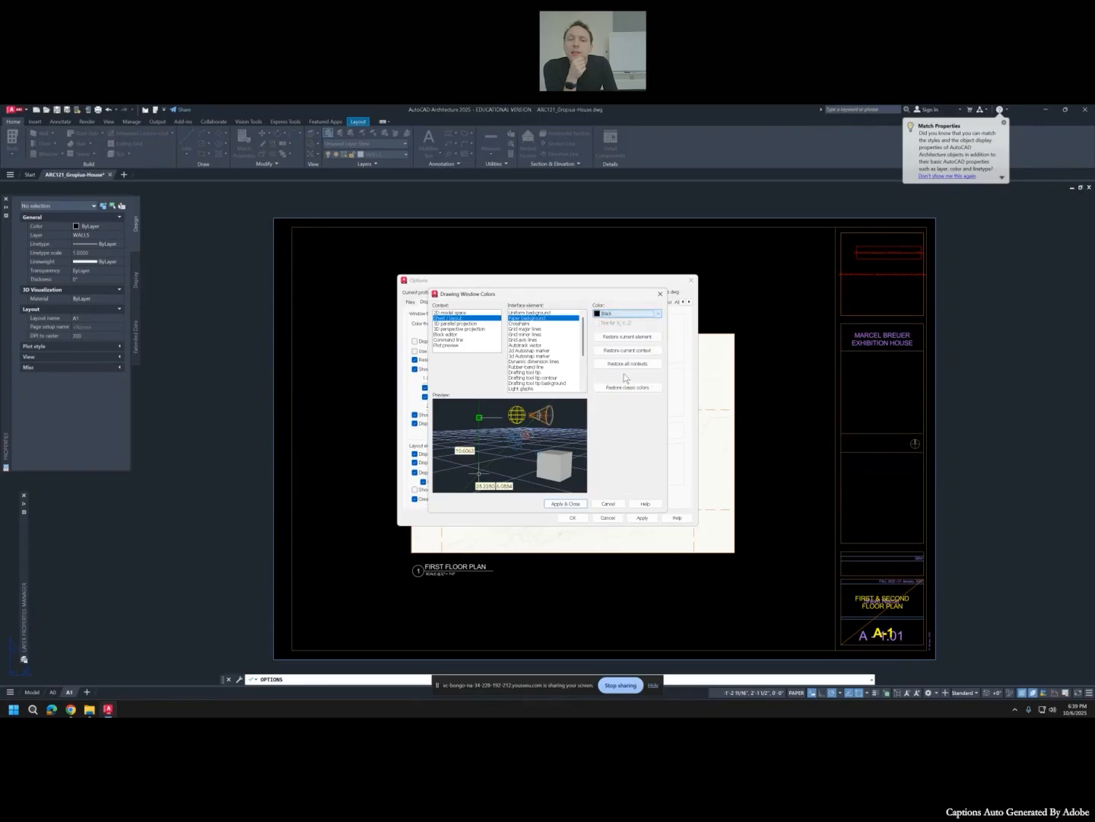
click(566, 503)
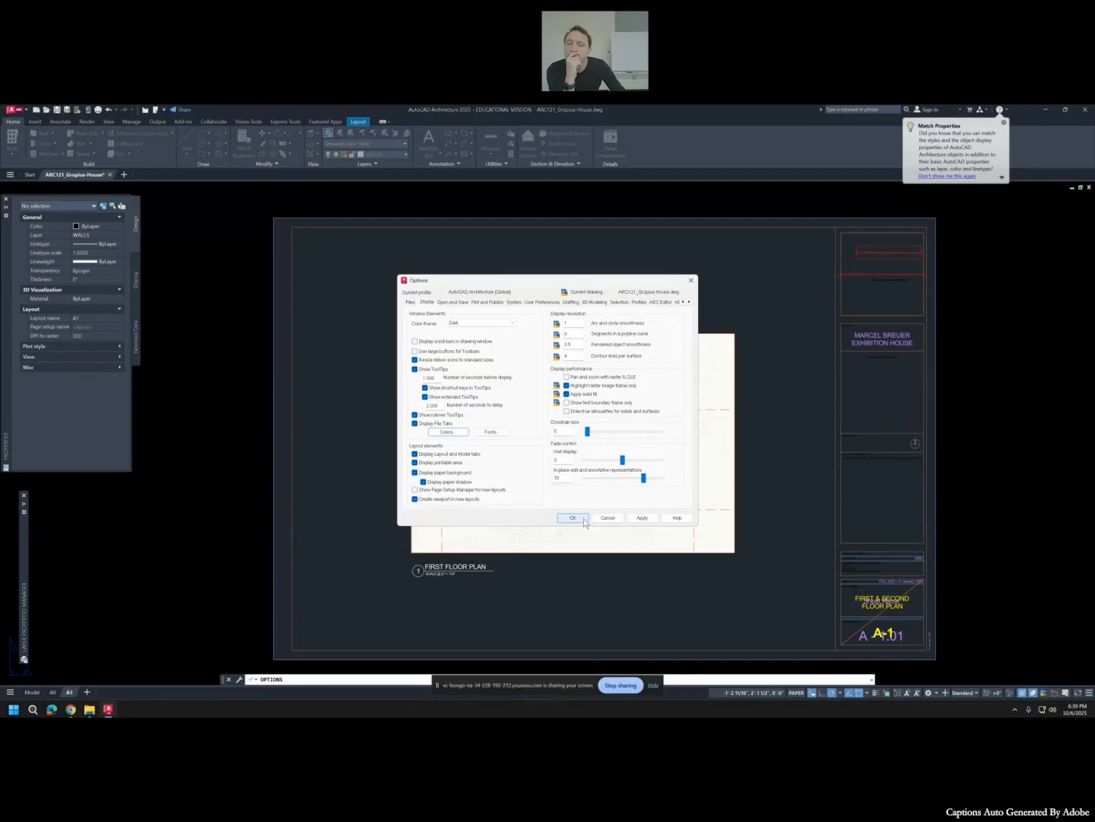
click(585, 519)
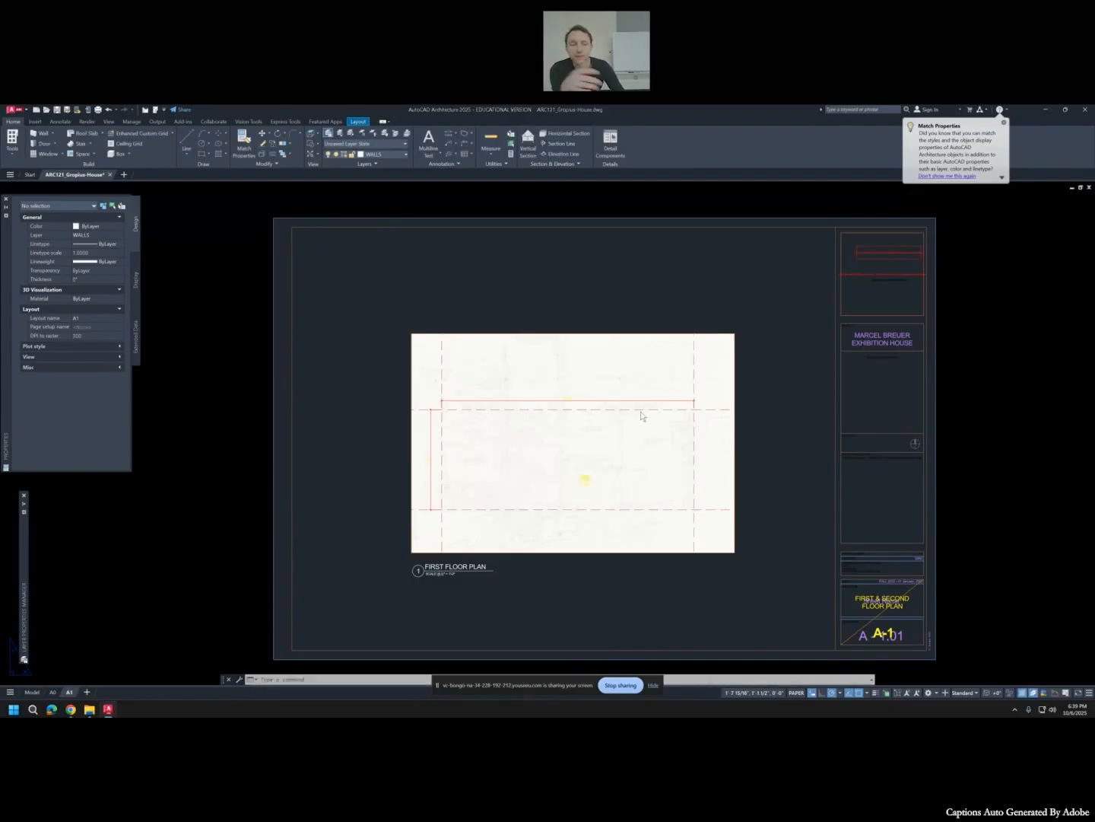
Check the first floor plan inside its viewport with the changed colors, and return to paper space.
double_click(613, 344)
scroll(614, 344, up, 2)
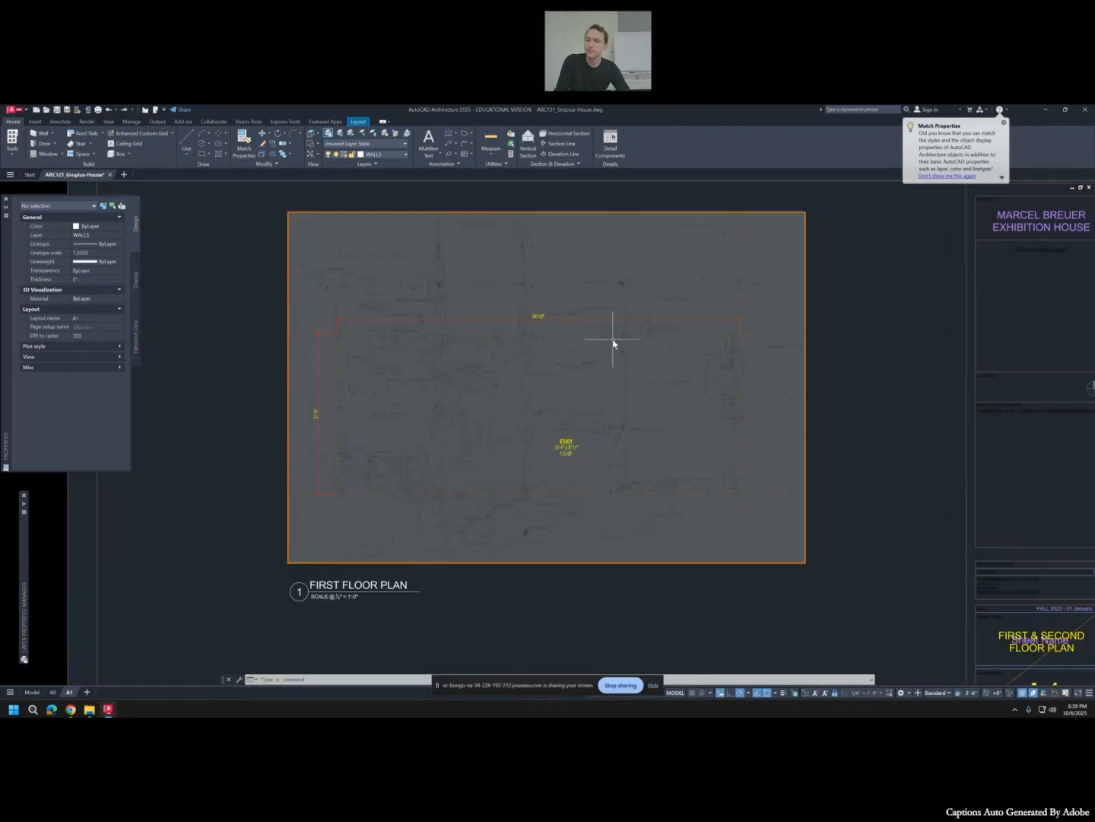
double_click(236, 534)
scroll(350, 518, down, 4)
scroll(349, 518, up, 2)
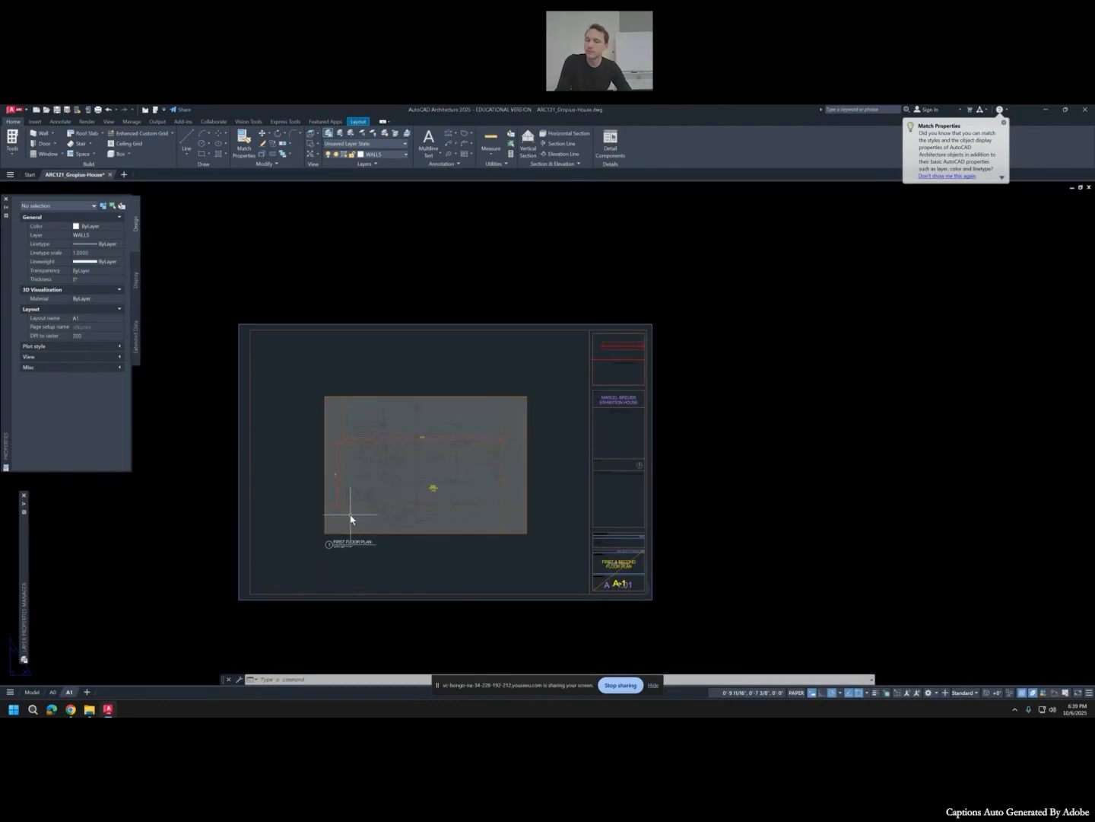
Preview the plot of the A1 layout, and leave the plot setup without printing.
key(ctrl+p)
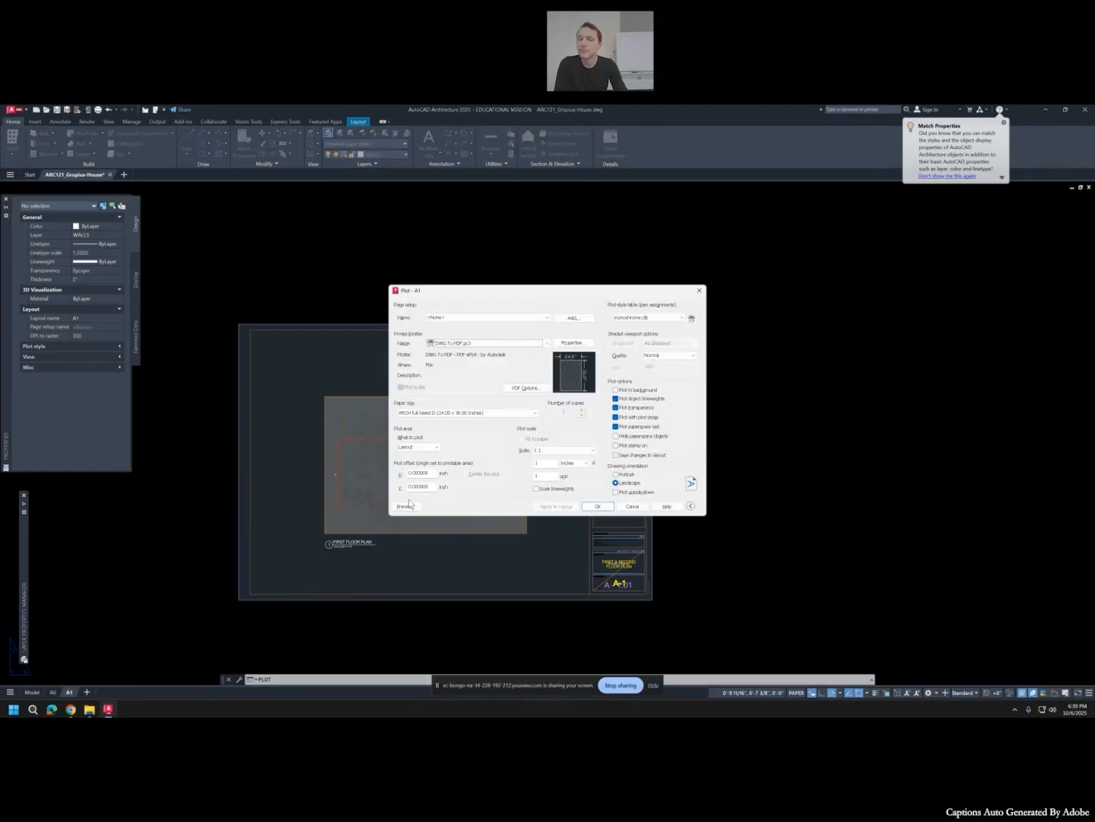
click(408, 506)
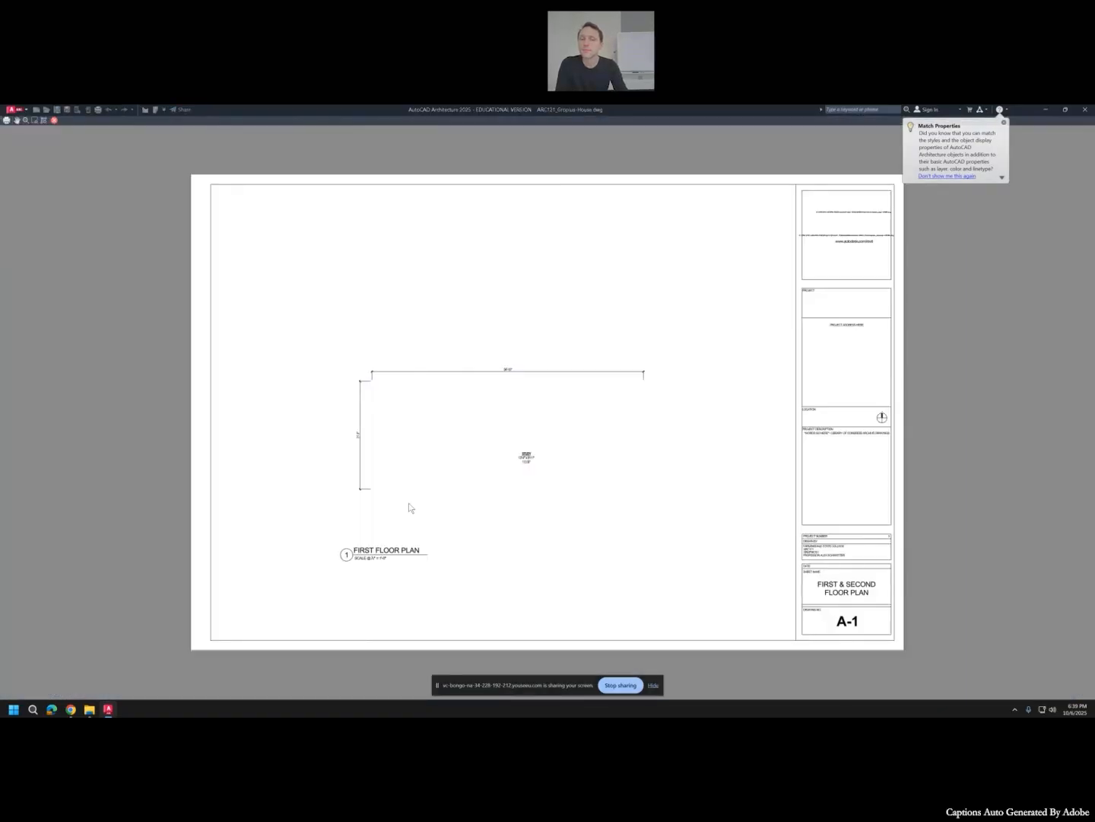
key(Escape)
key(Escape)
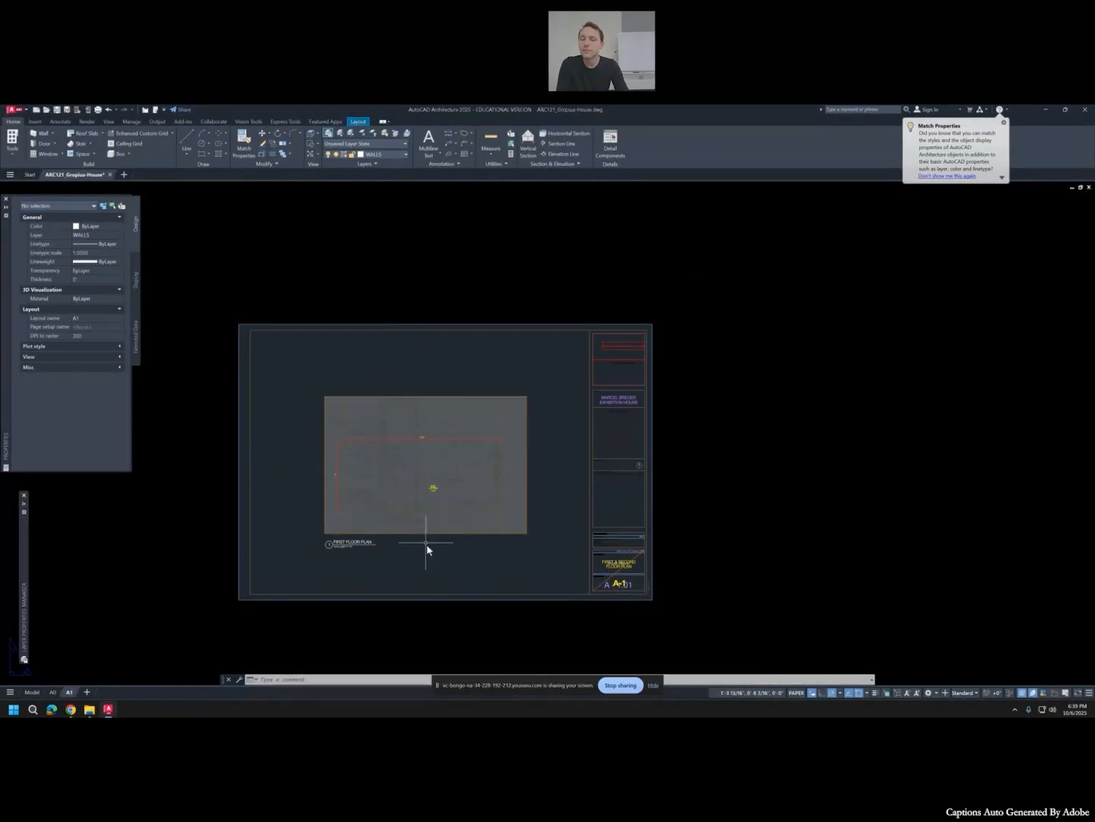
Reopen the program's display options and set the Sheet / layout paper background to White in the drawing window colors.
click(12, 110)
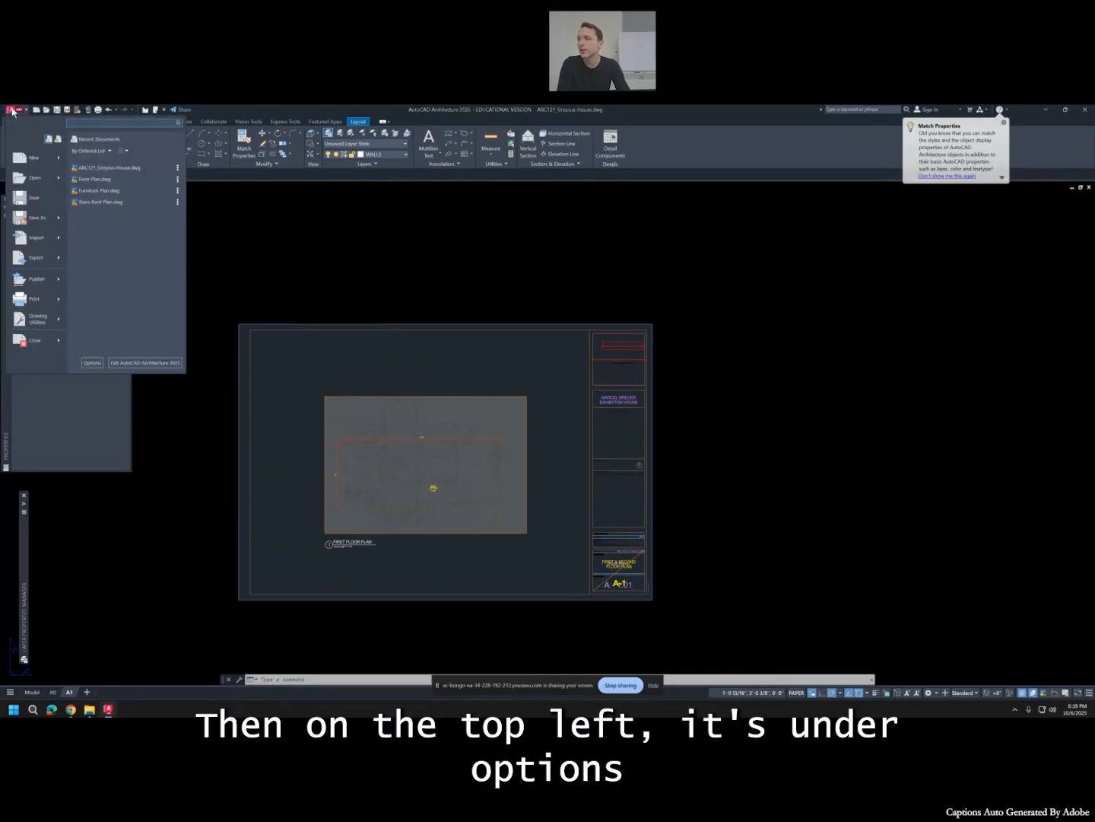
click(92, 362)
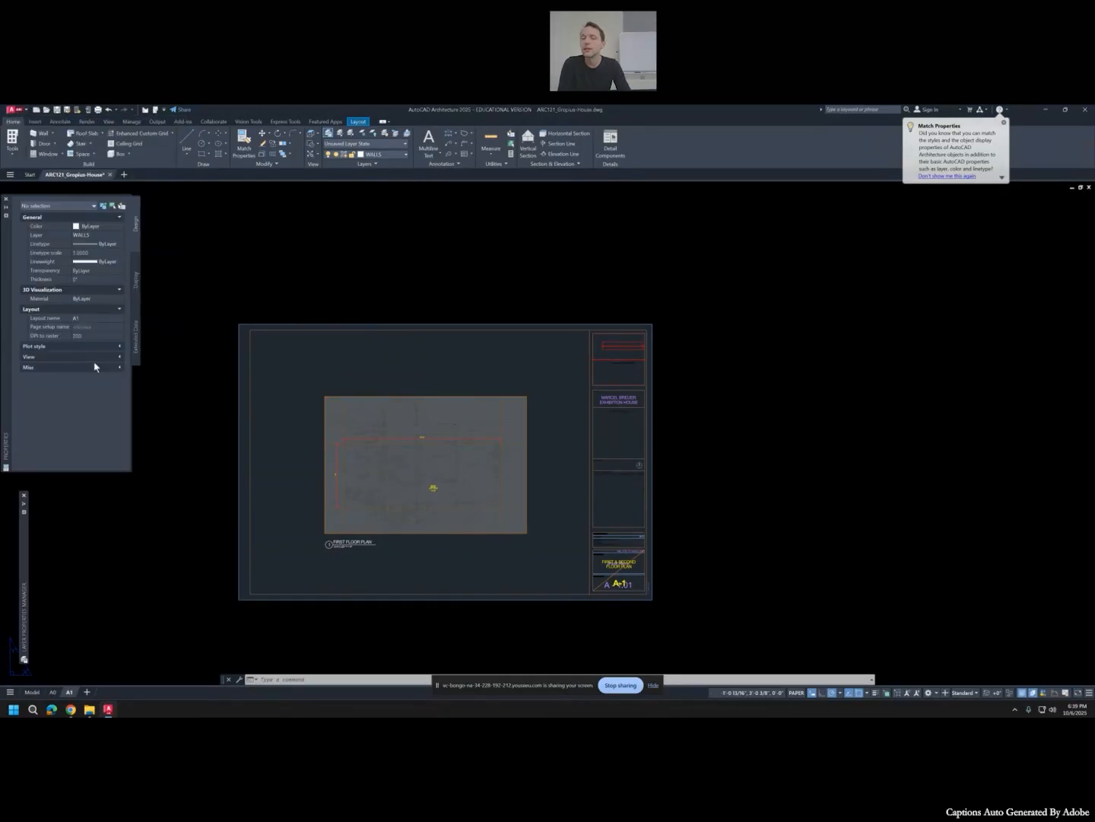
click(449, 433)
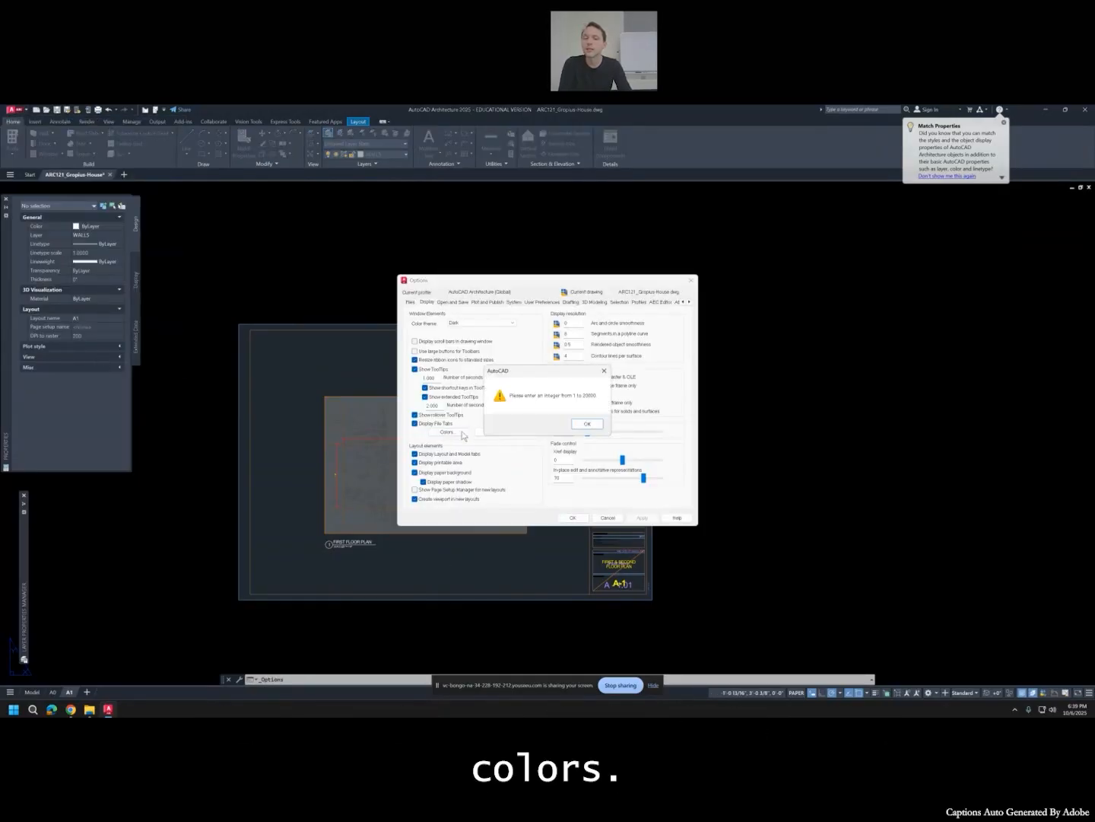
click(590, 425)
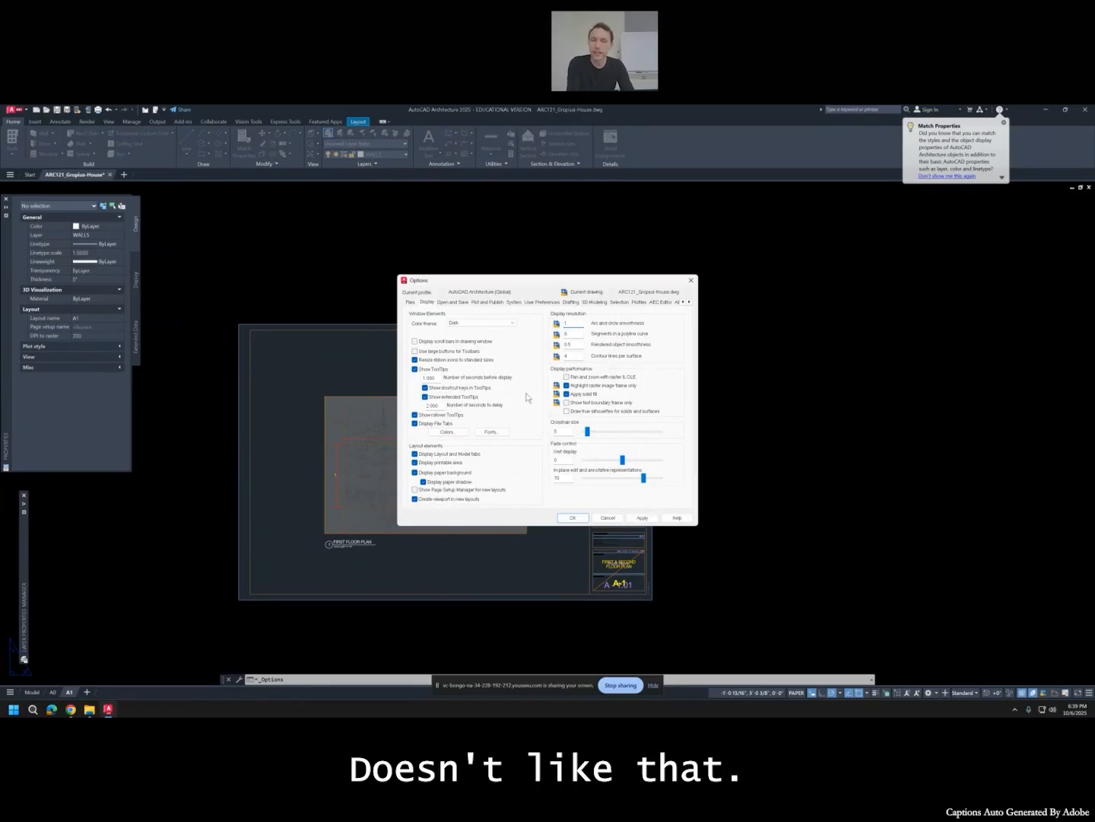
click(447, 432)
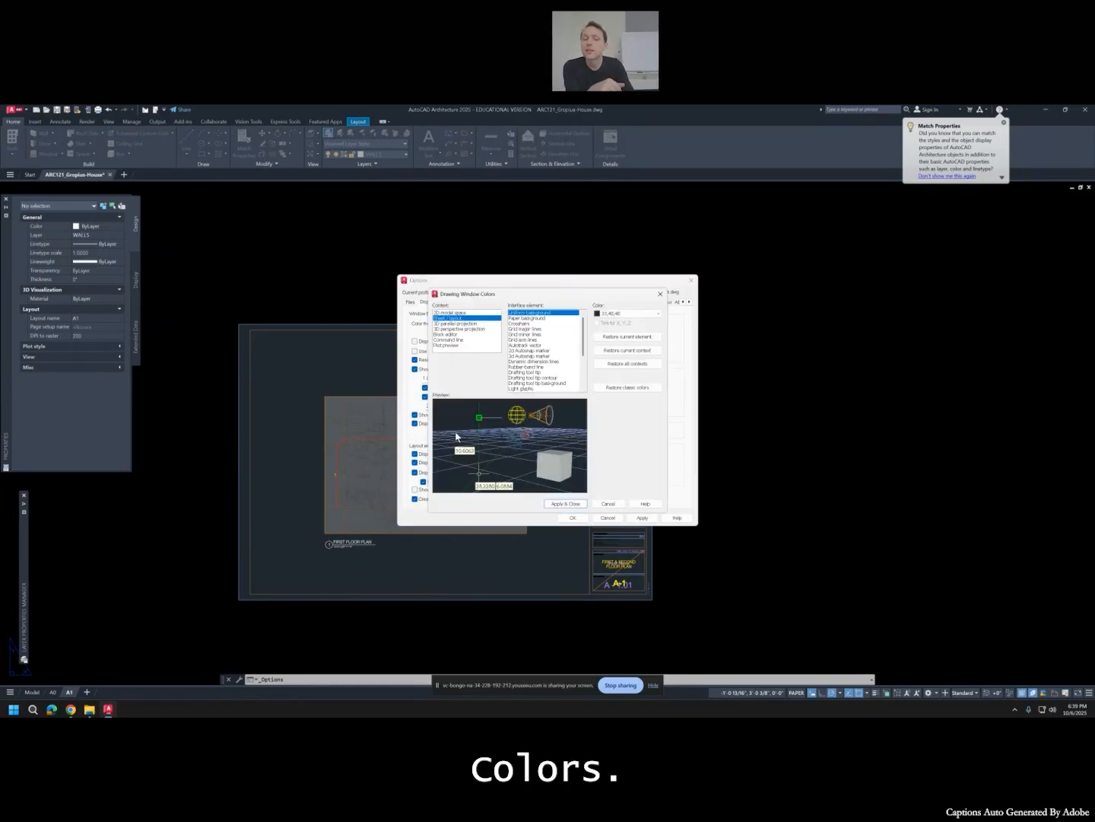
click(528, 318)
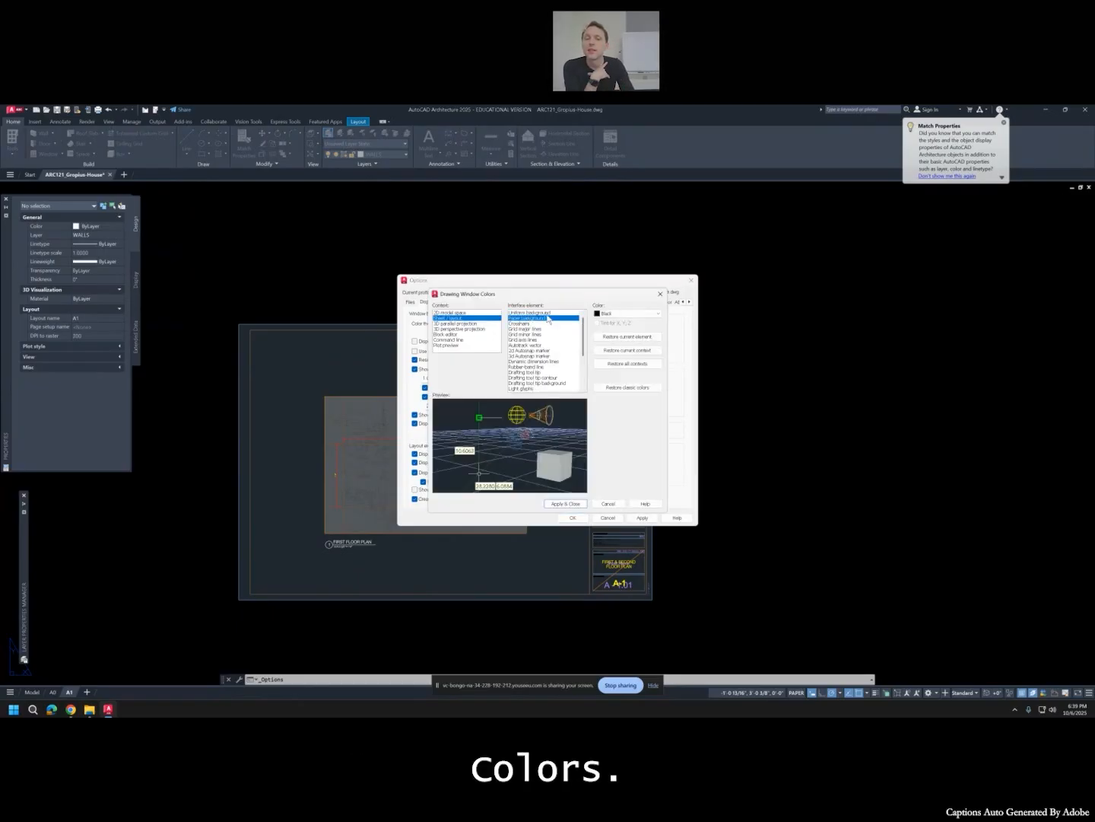
click(606, 313)
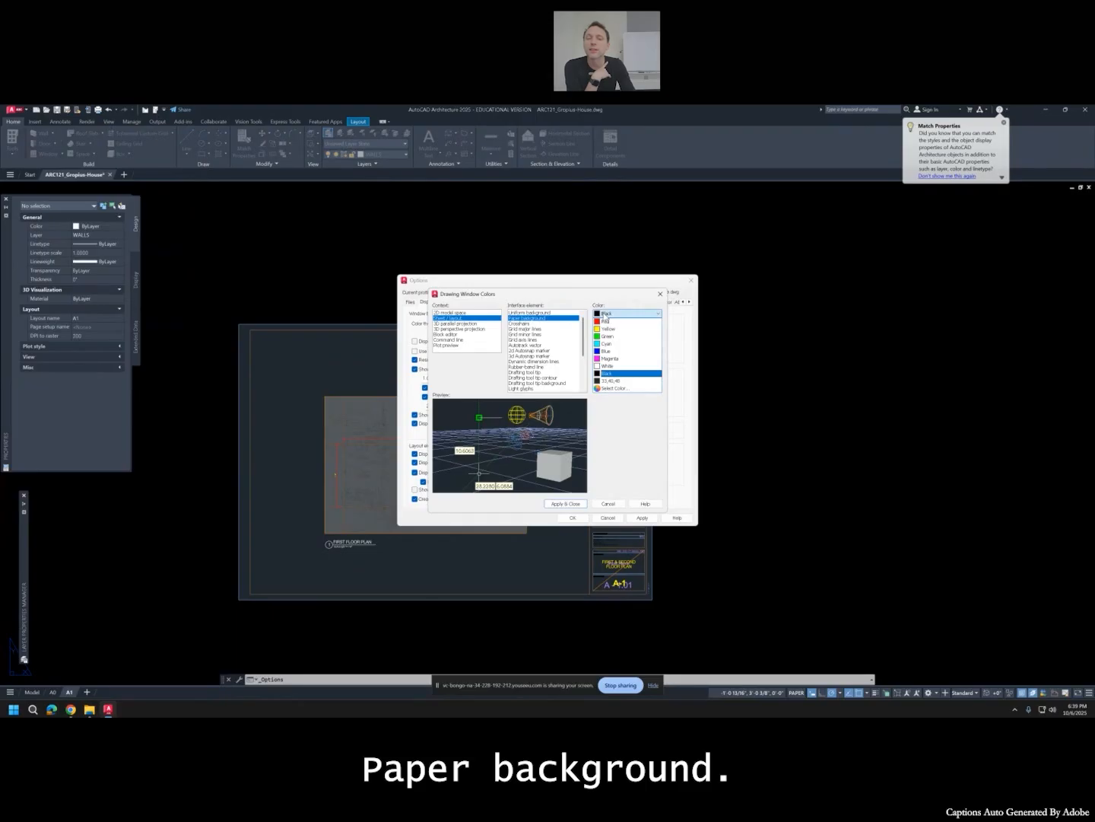
click(620, 366)
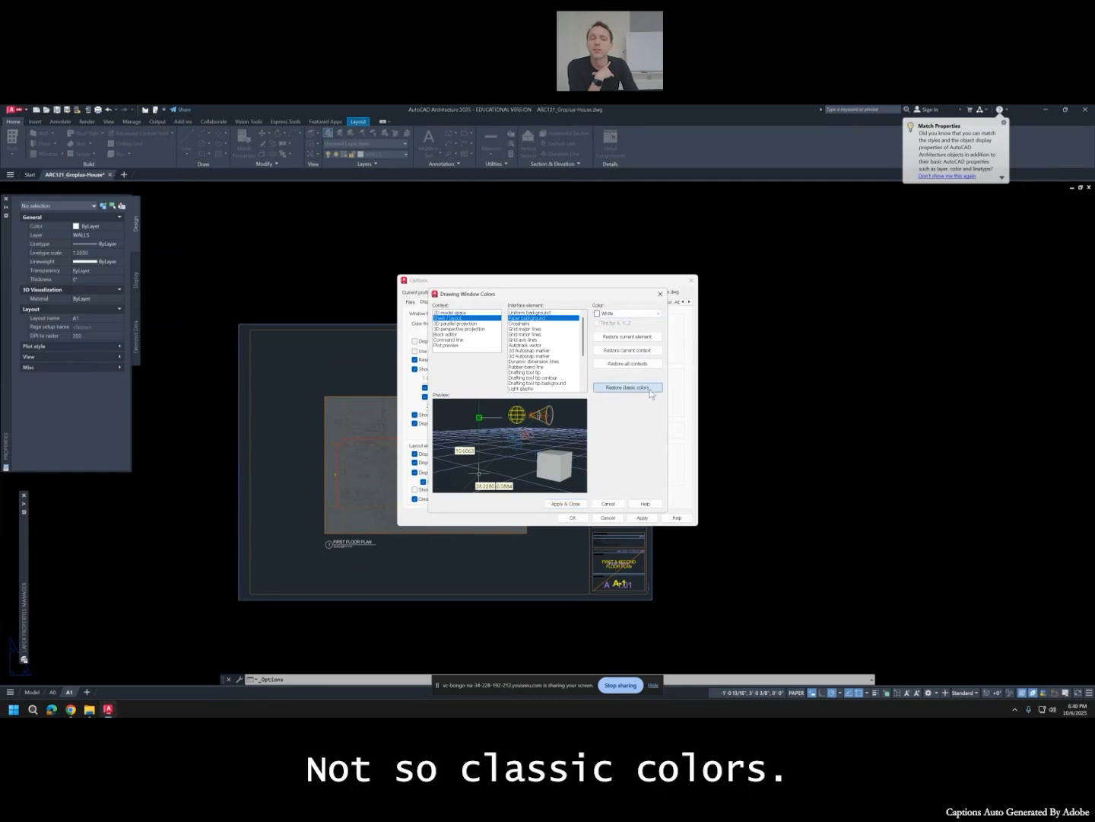
Restore the classic colors in the drawing window colors and apply the color changes.
click(650, 389)
click(564, 412)
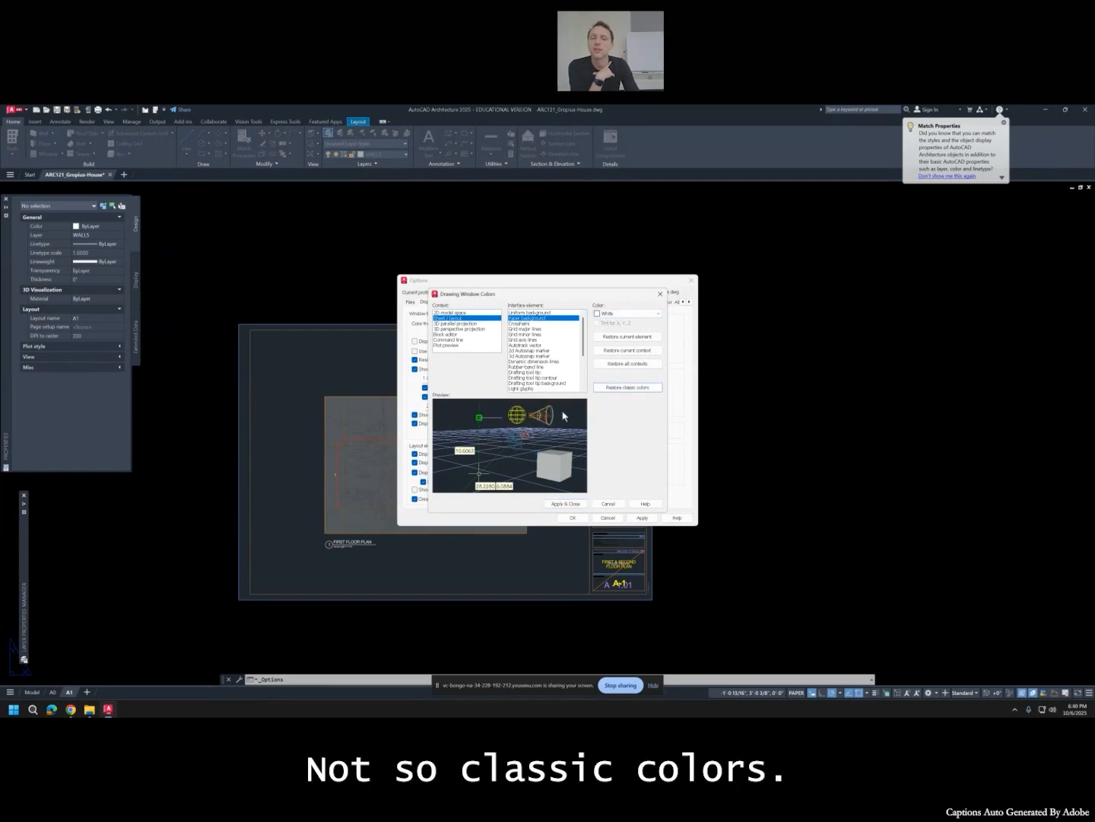
click(565, 504)
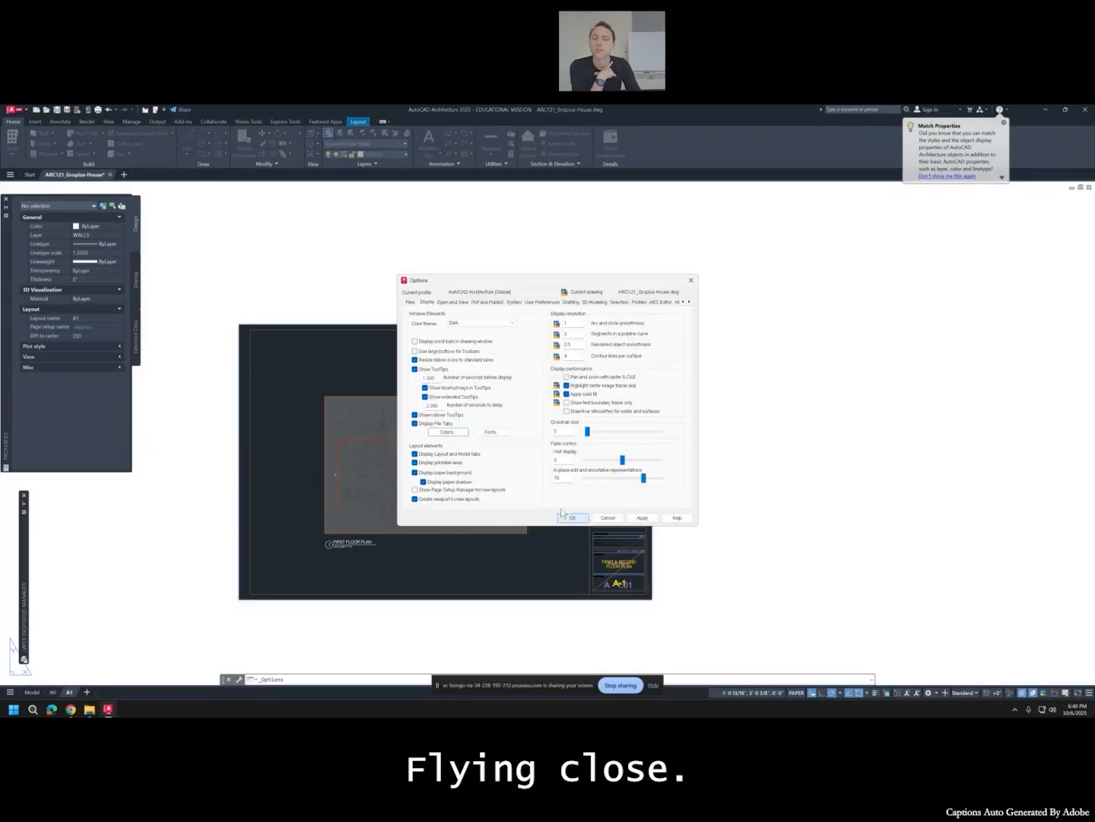
Restore the classic colors of the 2D model space context once more and apply them.
click(448, 431)
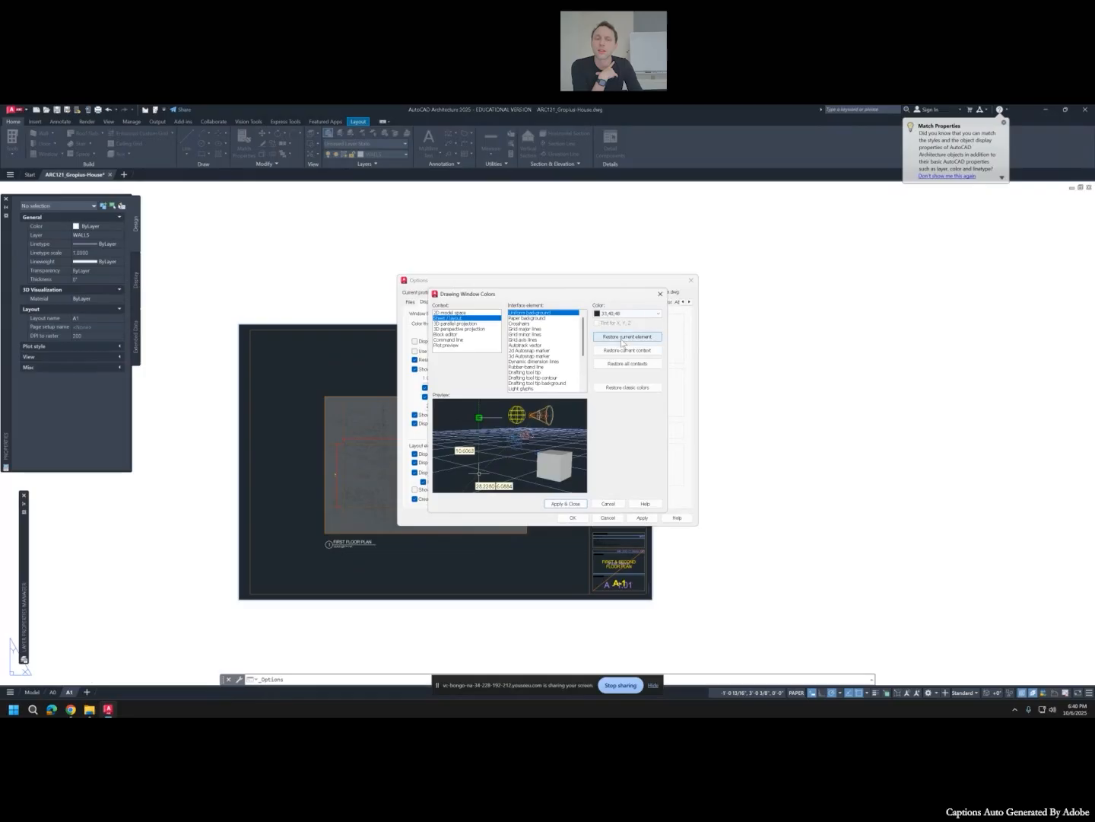
click(620, 388)
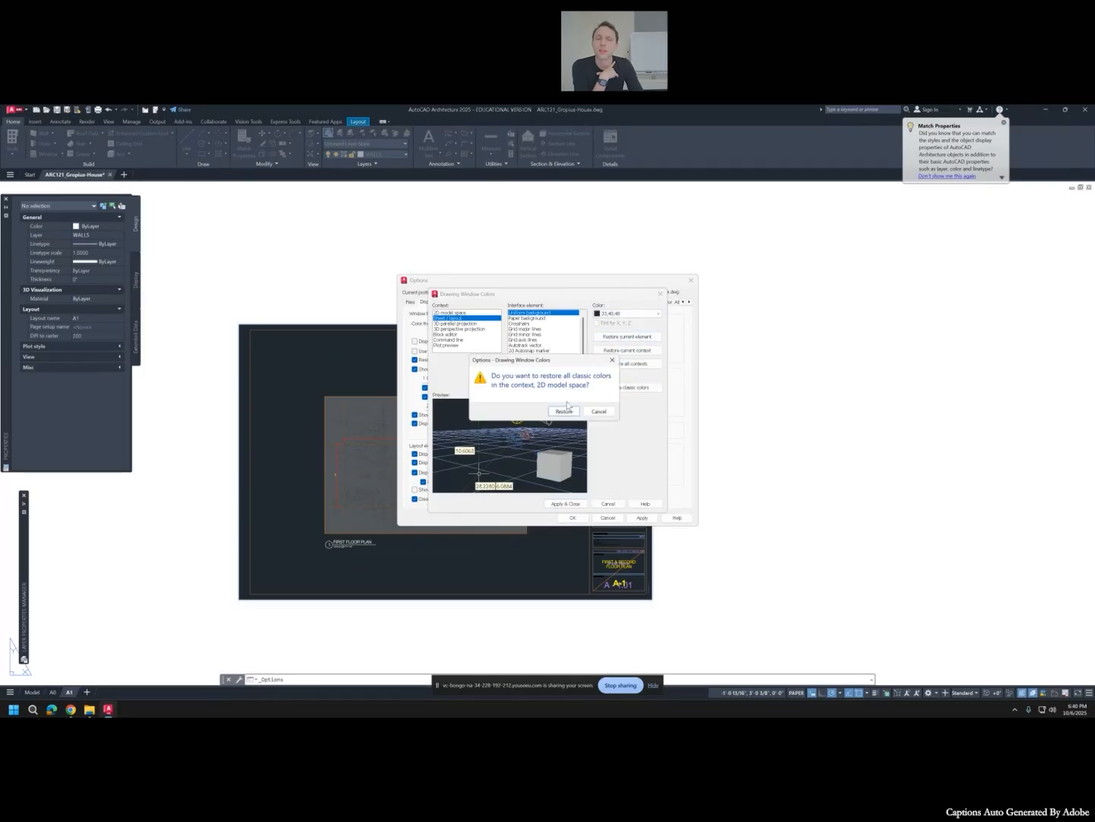
click(565, 409)
click(559, 504)
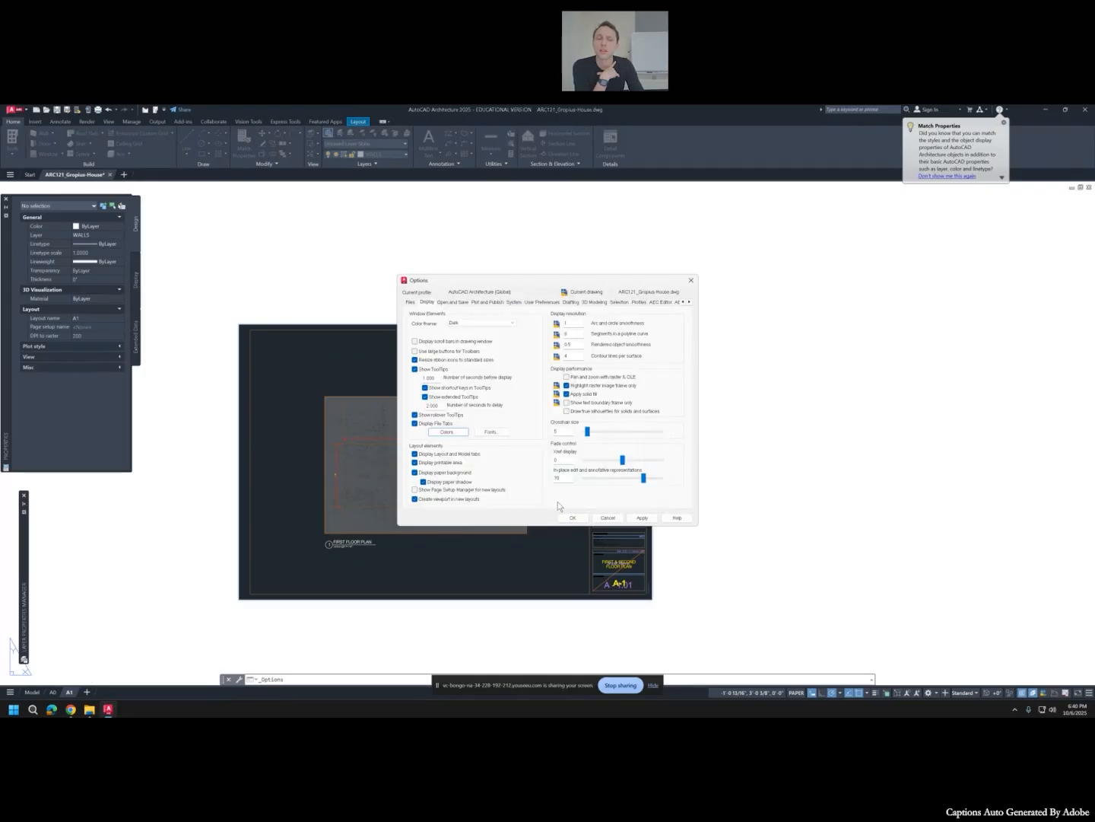
Set the Sheet / layout uniform background to White in the drawing window colors and apply the display options.
click(459, 436)
click(617, 313)
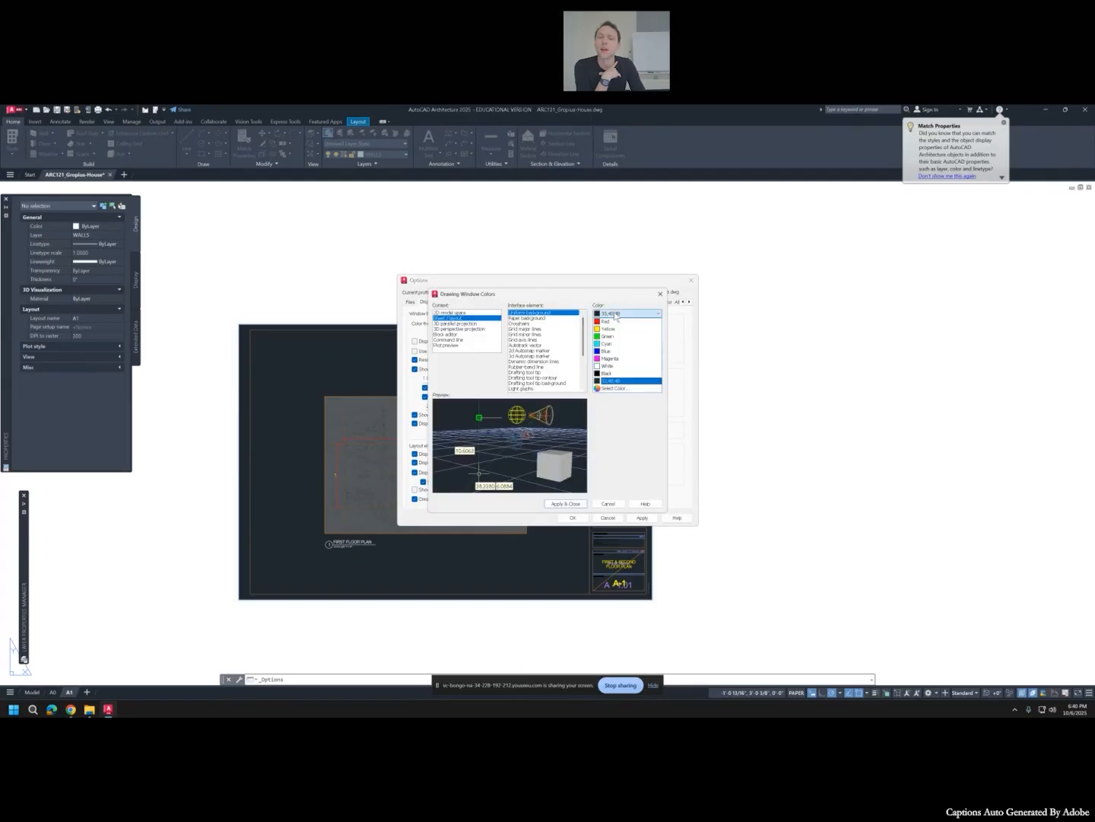
click(608, 366)
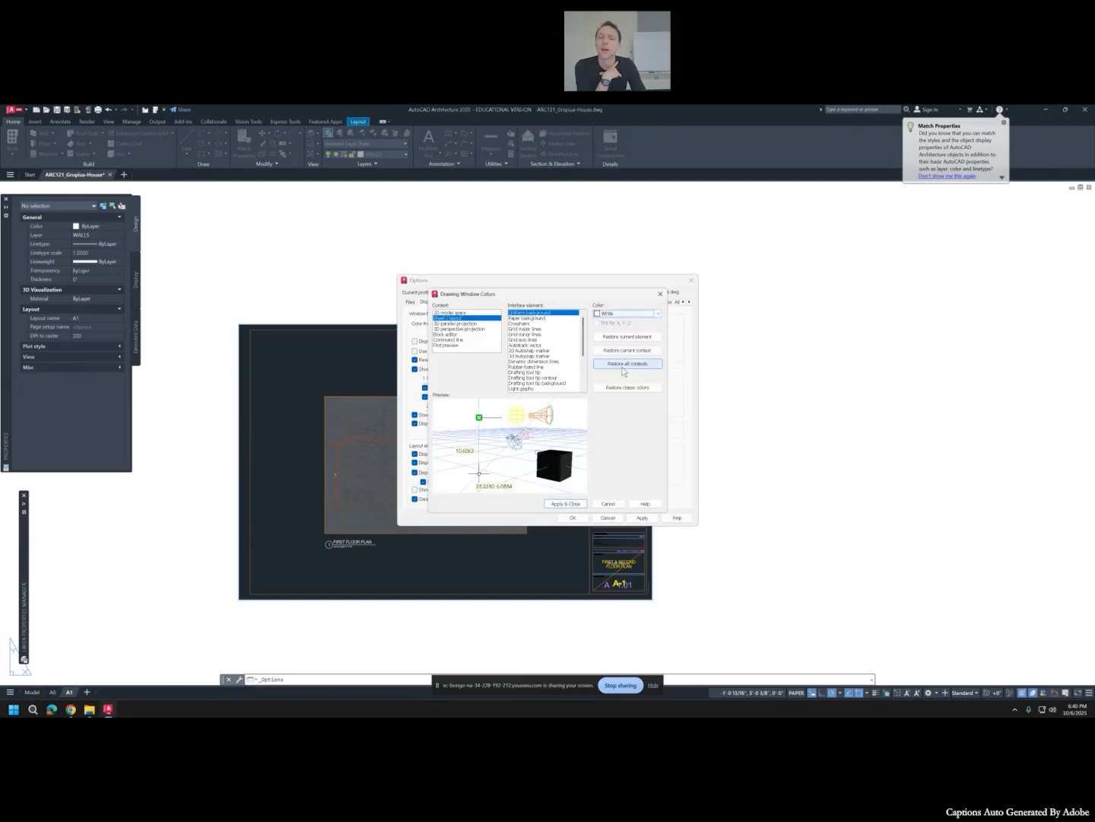
click(566, 503)
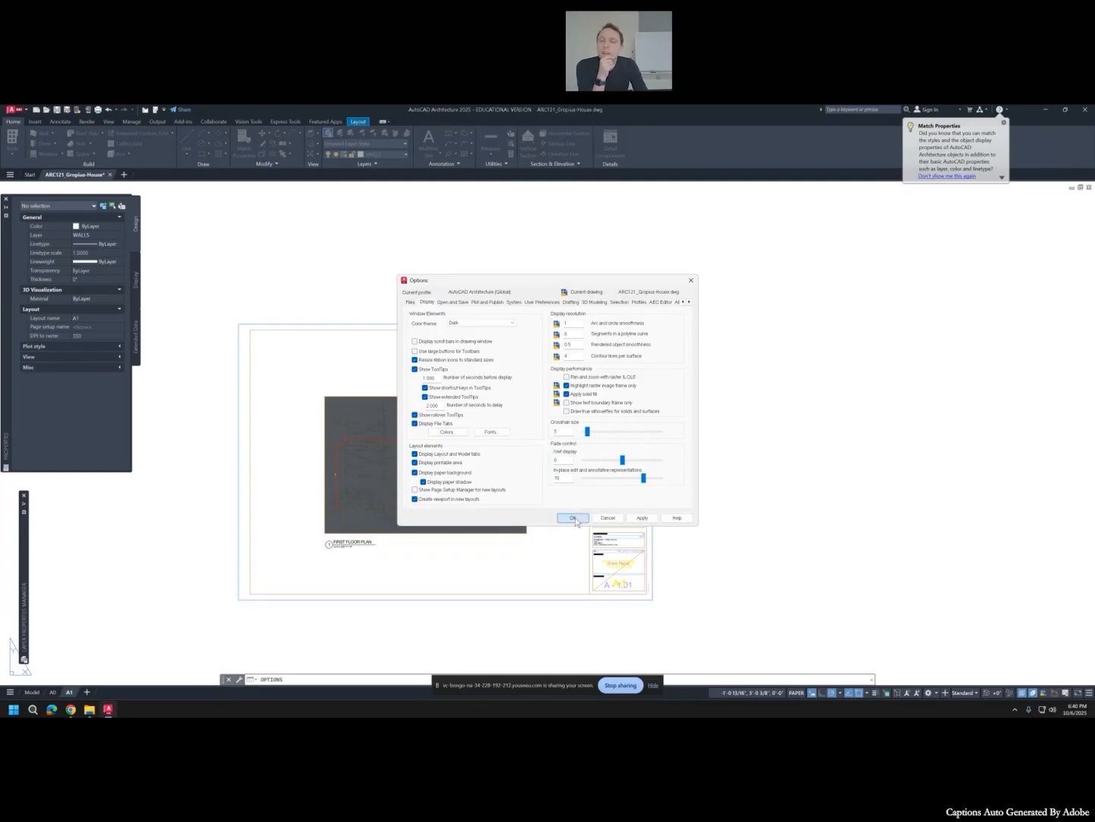
click(572, 517)
click(545, 326)
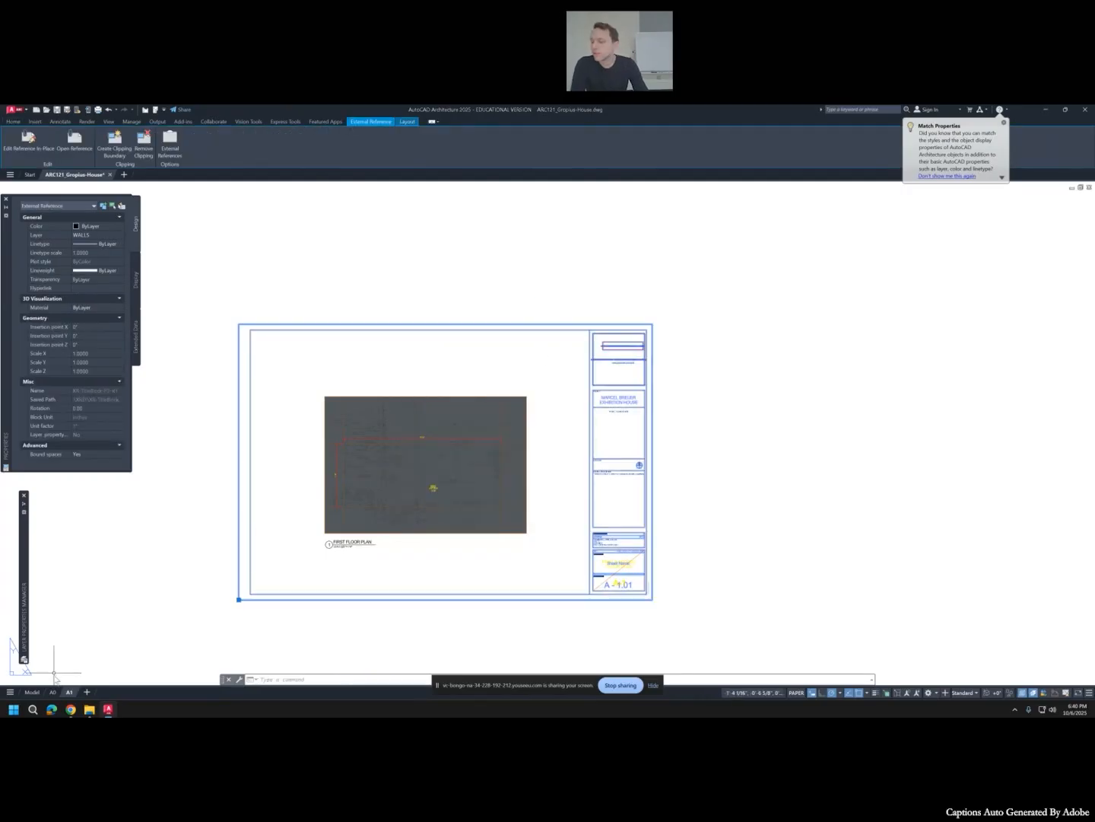
Check the floor plans against the background in model space, and return to the A1 layout.
click(33, 692)
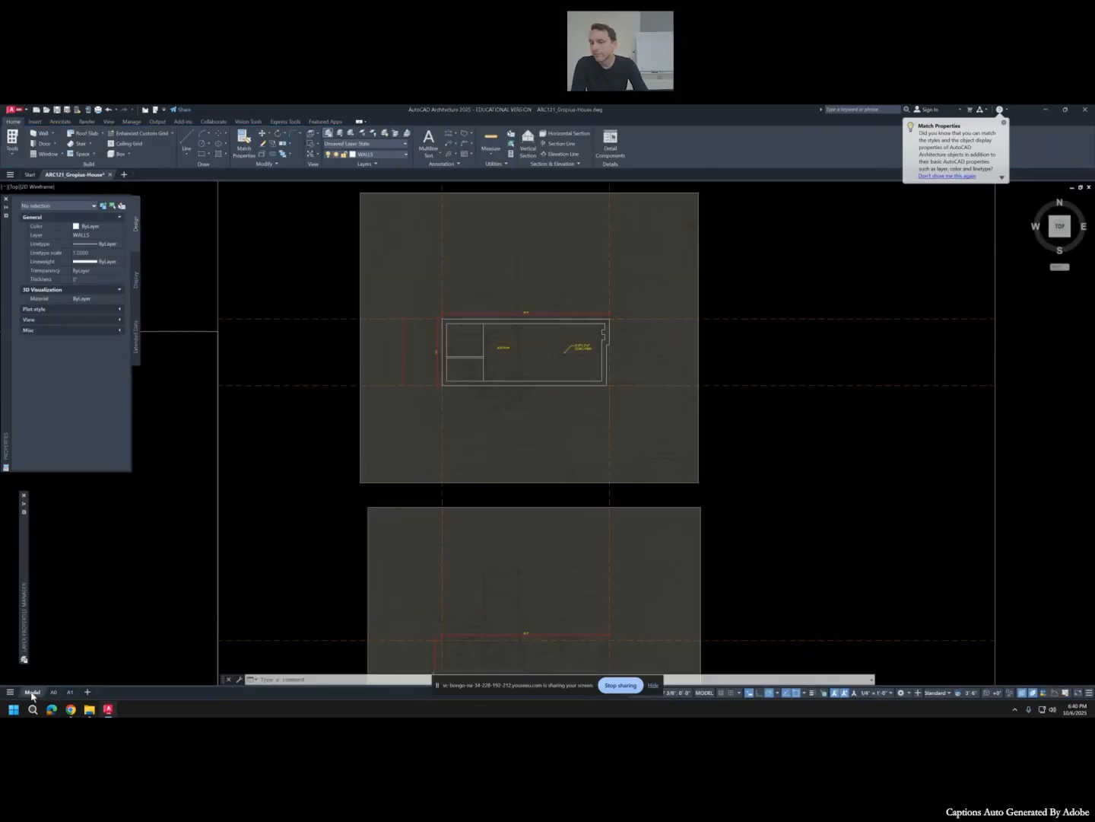
scroll(587, 435, down, 8)
scroll(587, 440, up, 6)
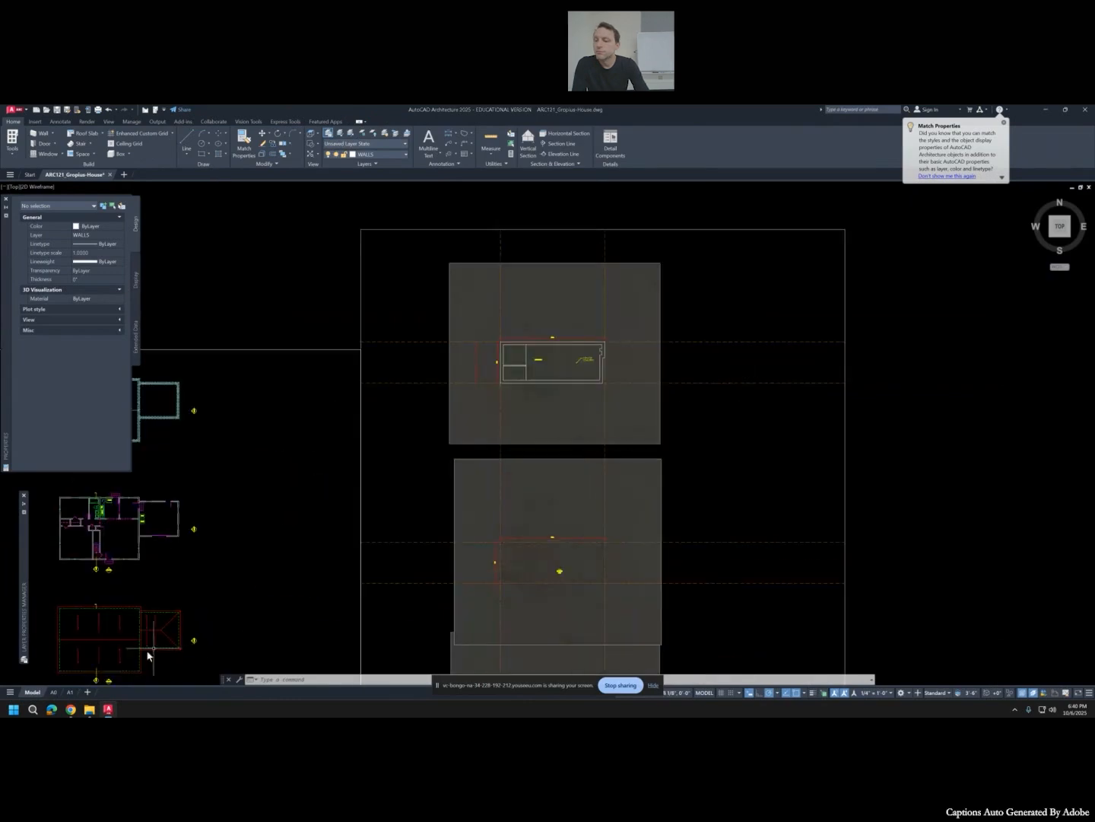
click(69, 691)
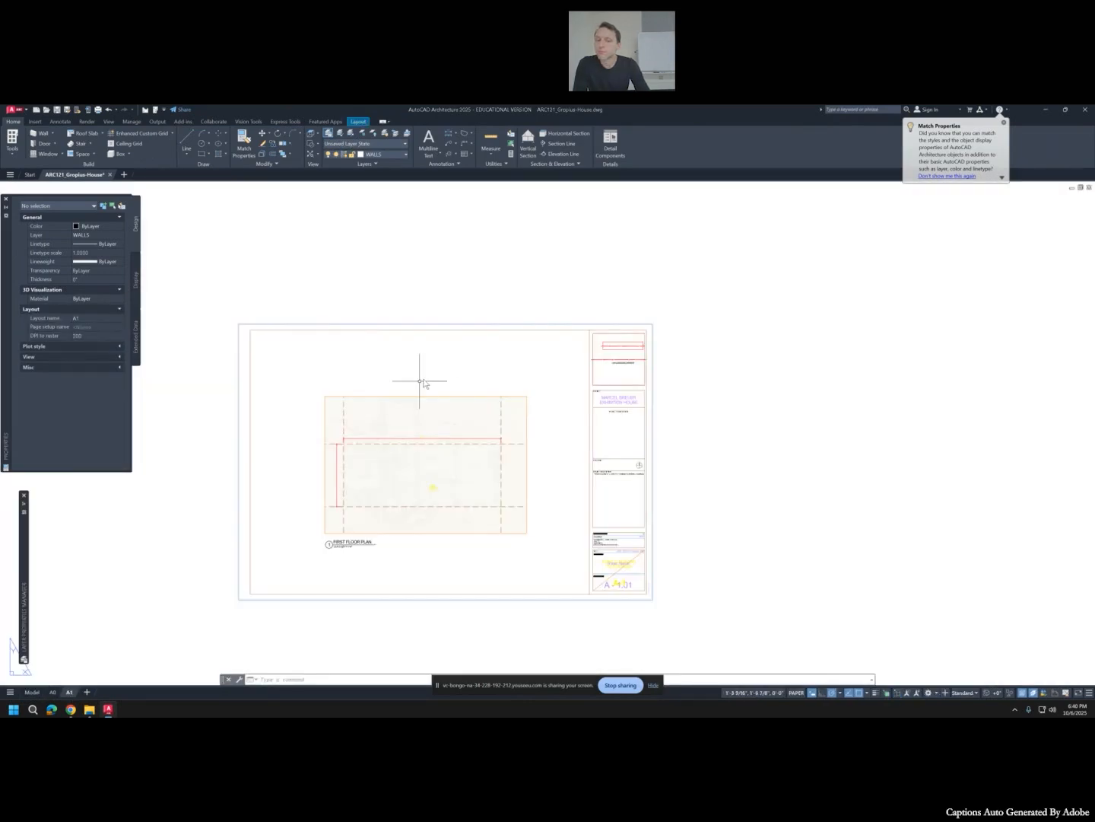
Restore all contexts to their default colors in the drawing window colors and apply the display options.
click(21, 110)
click(90, 365)
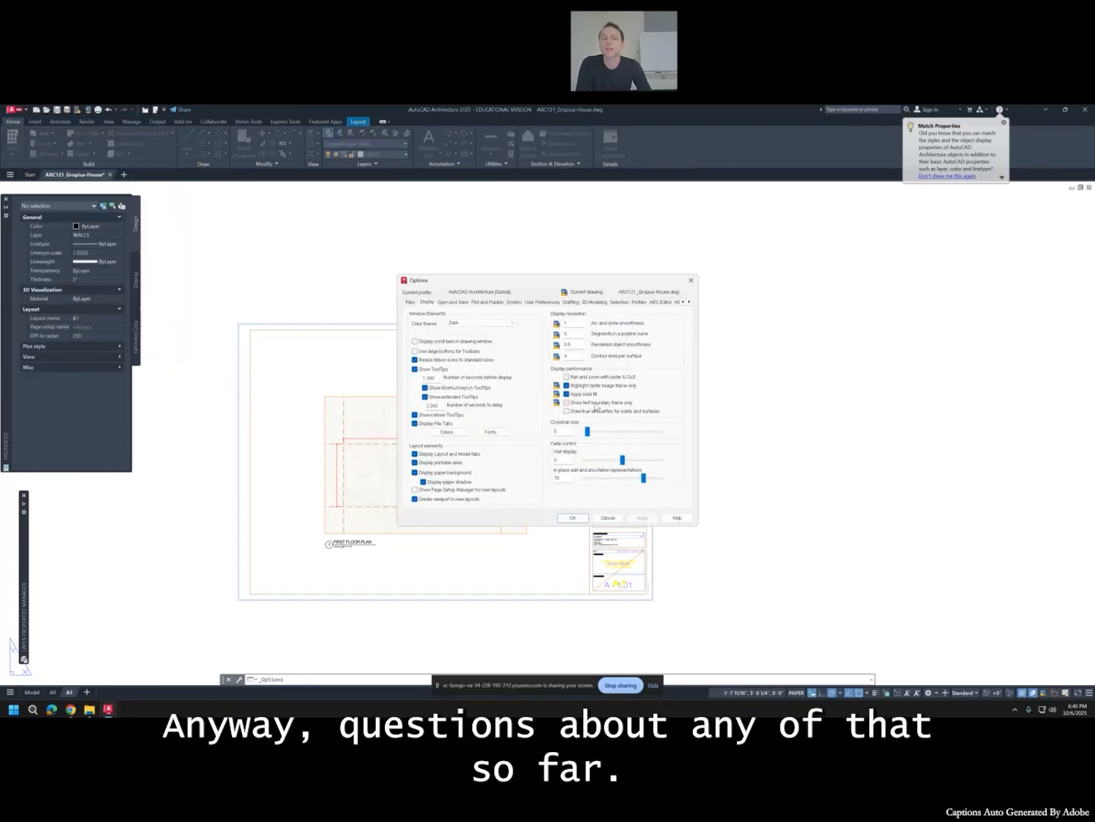
click(439, 432)
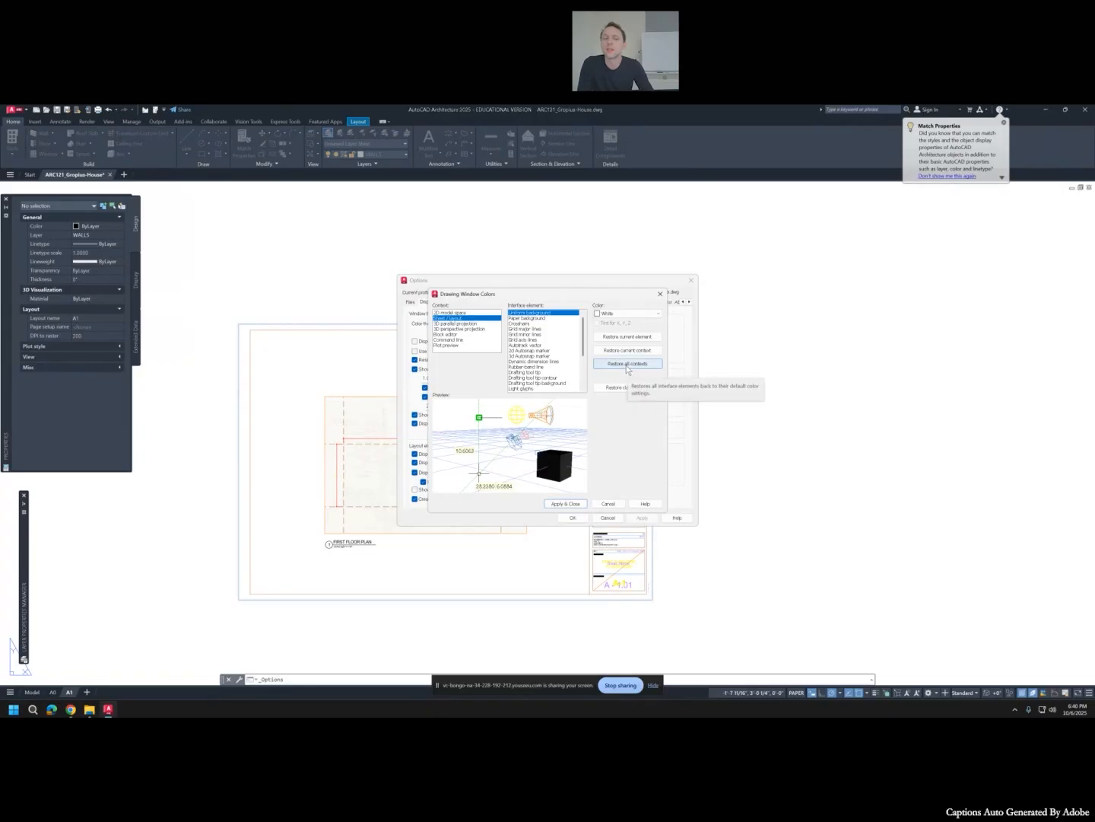
click(627, 365)
click(563, 411)
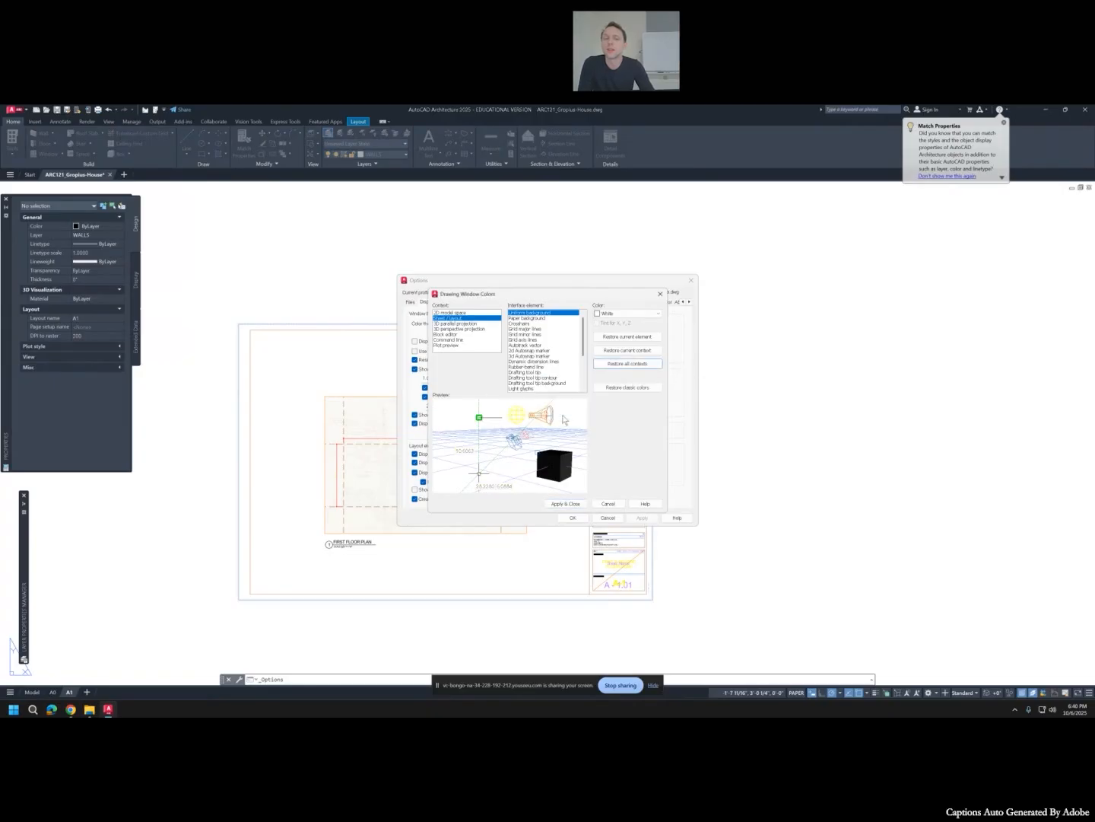
click(566, 503)
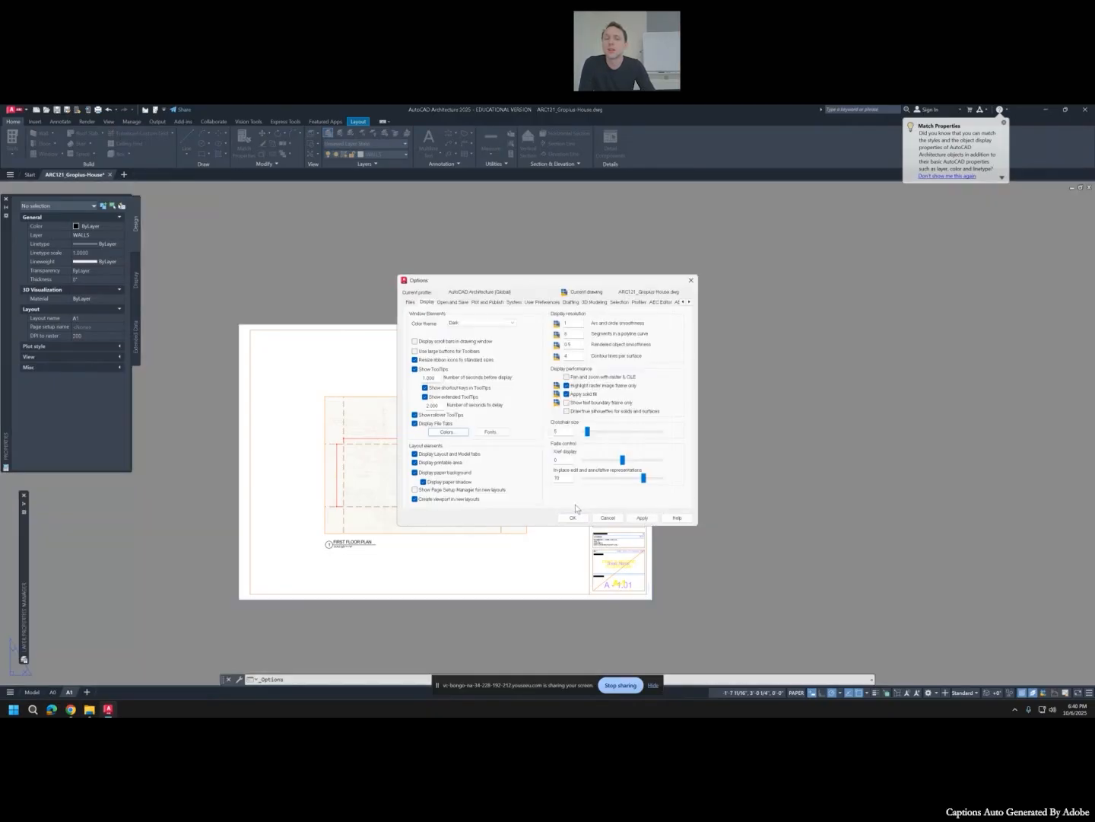
click(573, 517)
middle_drag(559, 491, 594, 447)
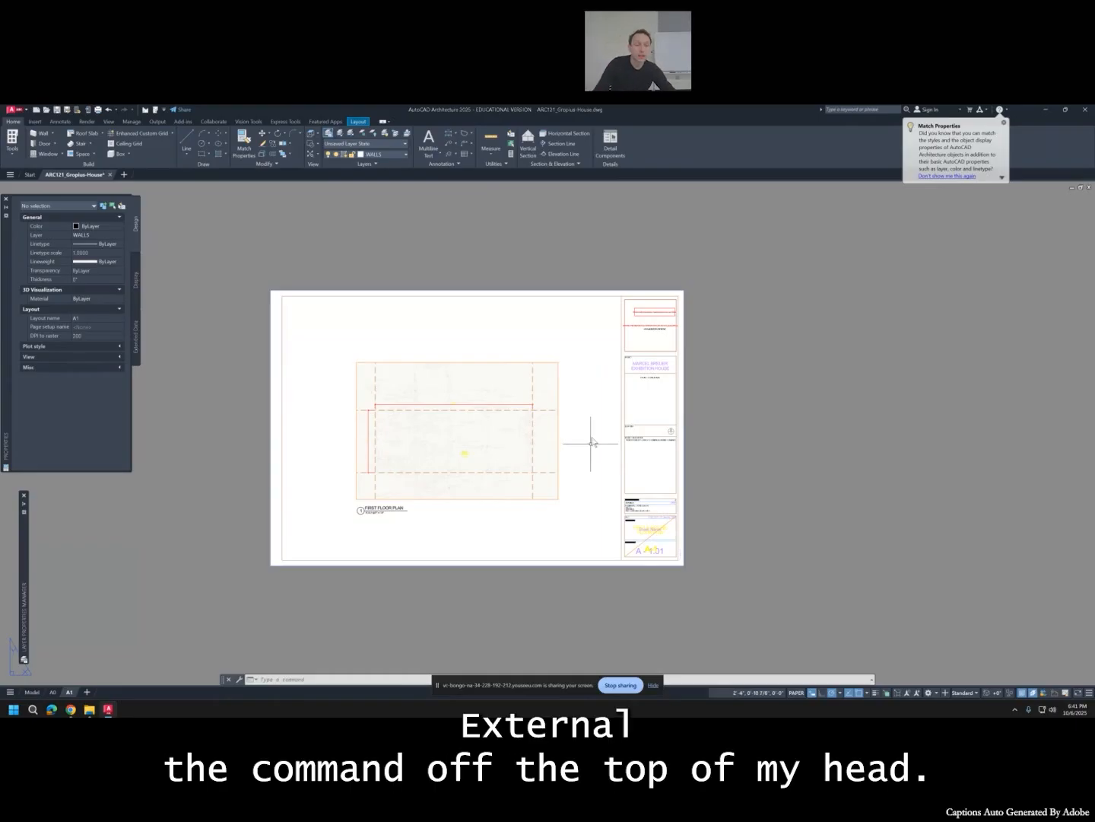
Check the background colors in model space and on the A1 layout, and inspect the first floor plan through its viewport.
click(32, 692)
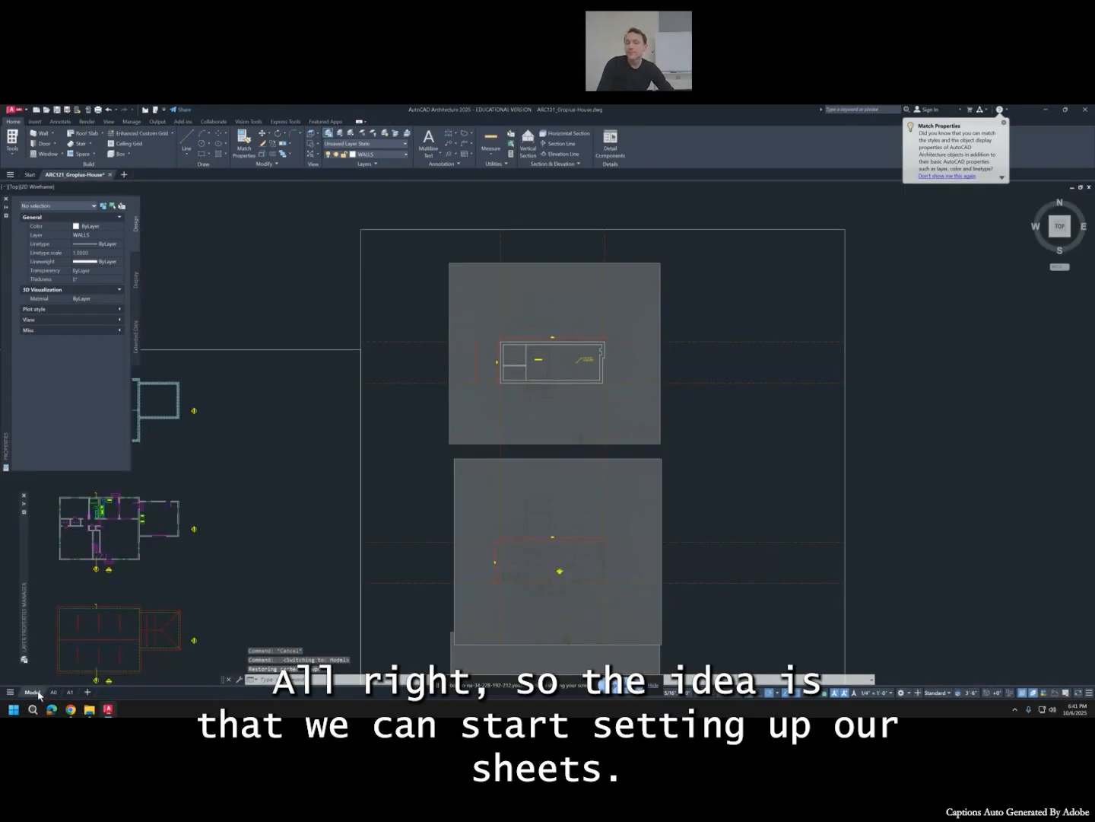
click(70, 692)
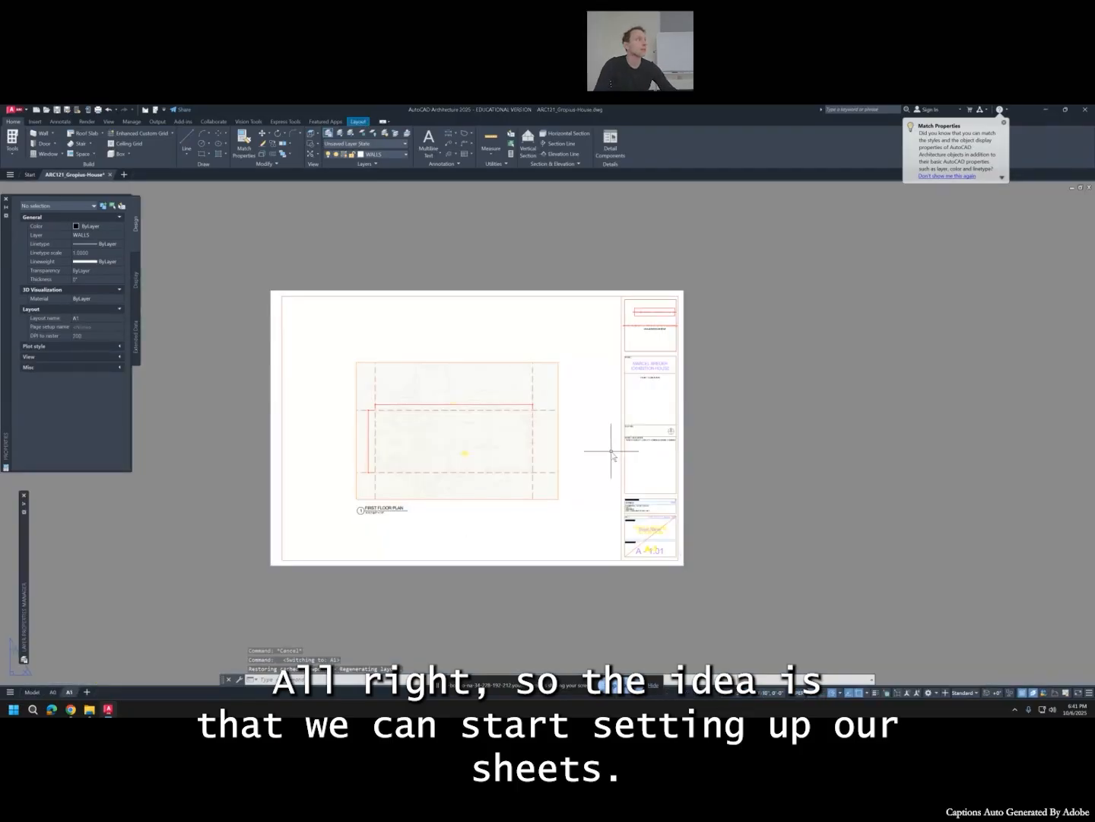
scroll(499, 408, up, 2)
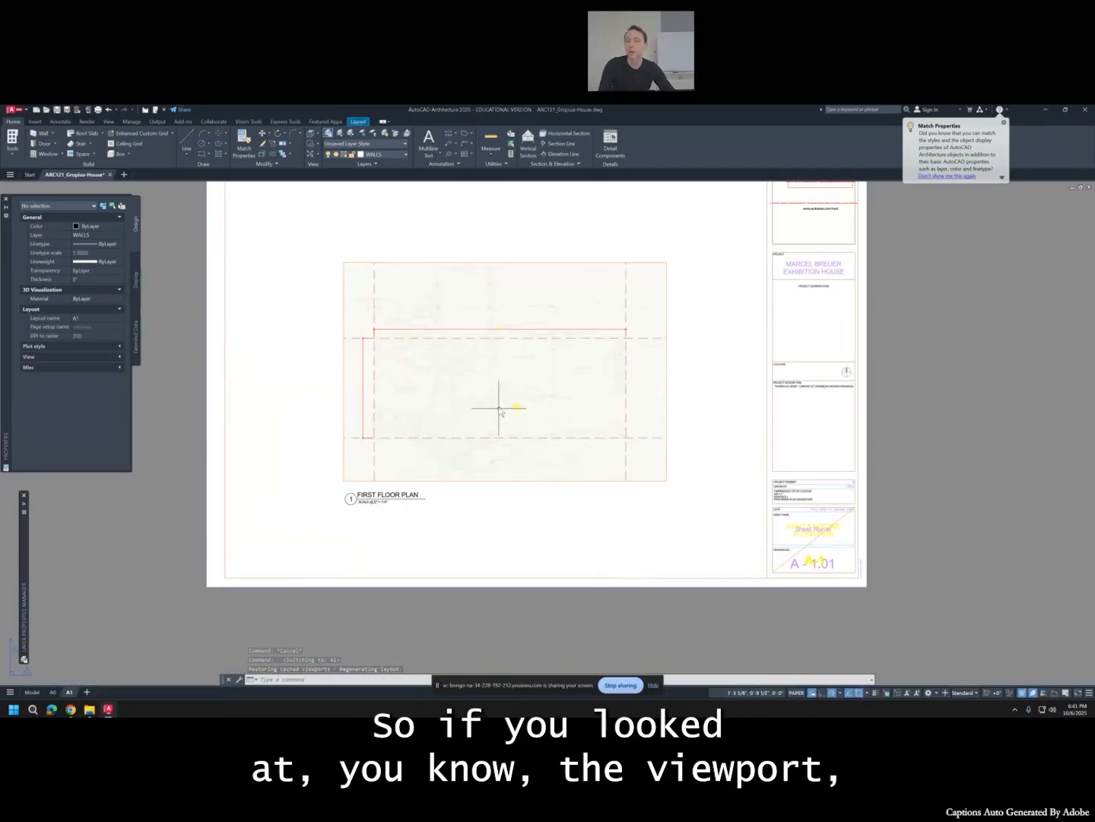
double_click(499, 408)
scroll(499, 408, down, 2)
scroll(498, 409, up, 2)
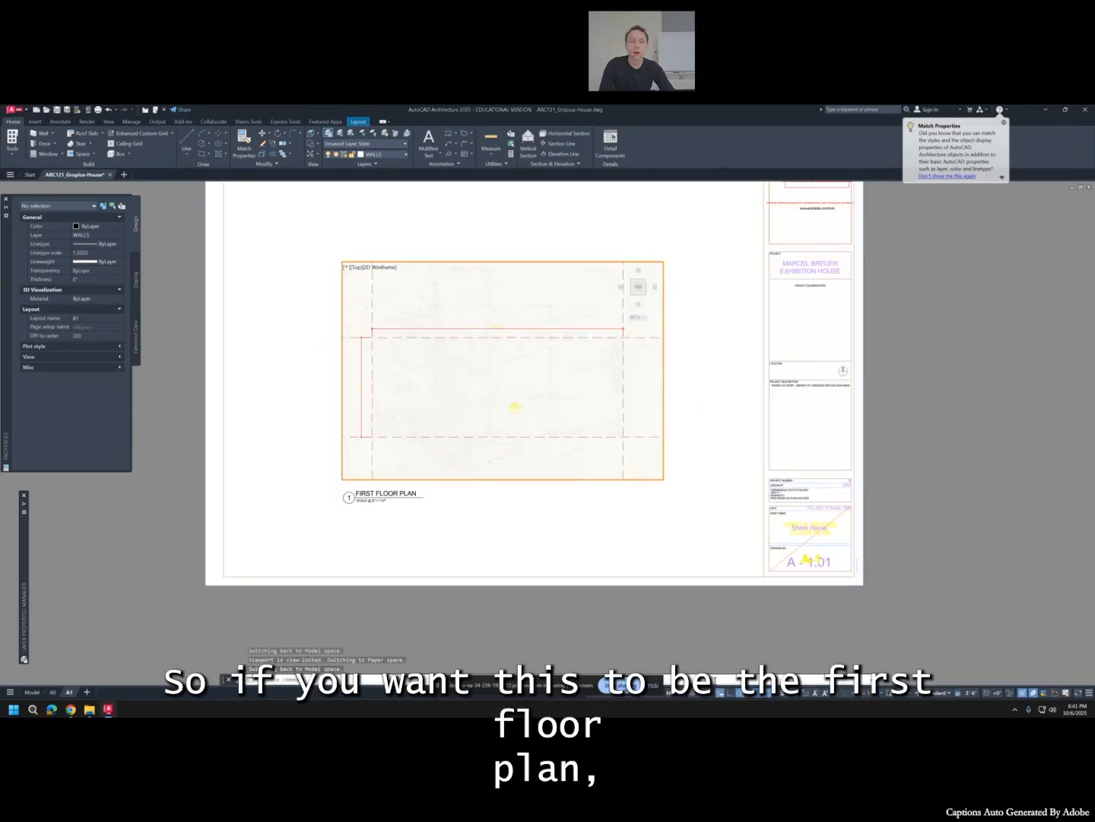
double_click(797, 629)
click(501, 509)
click(320, 450)
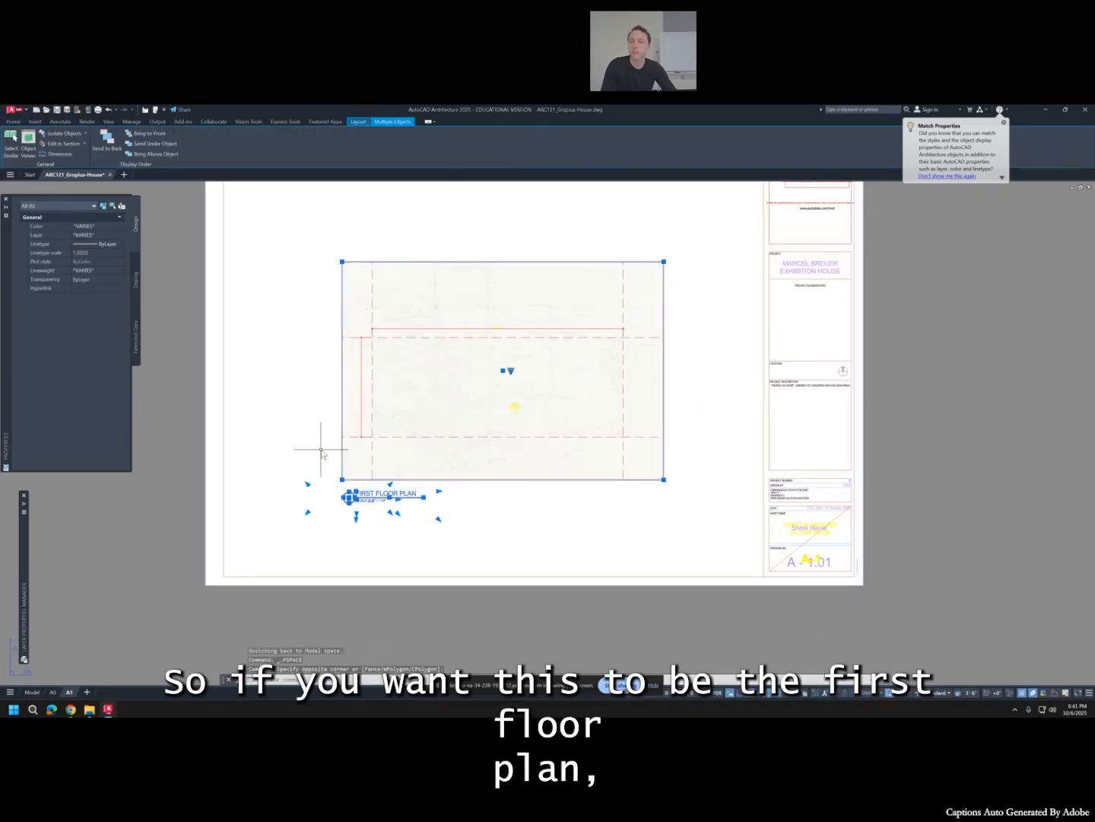
key(Escape)
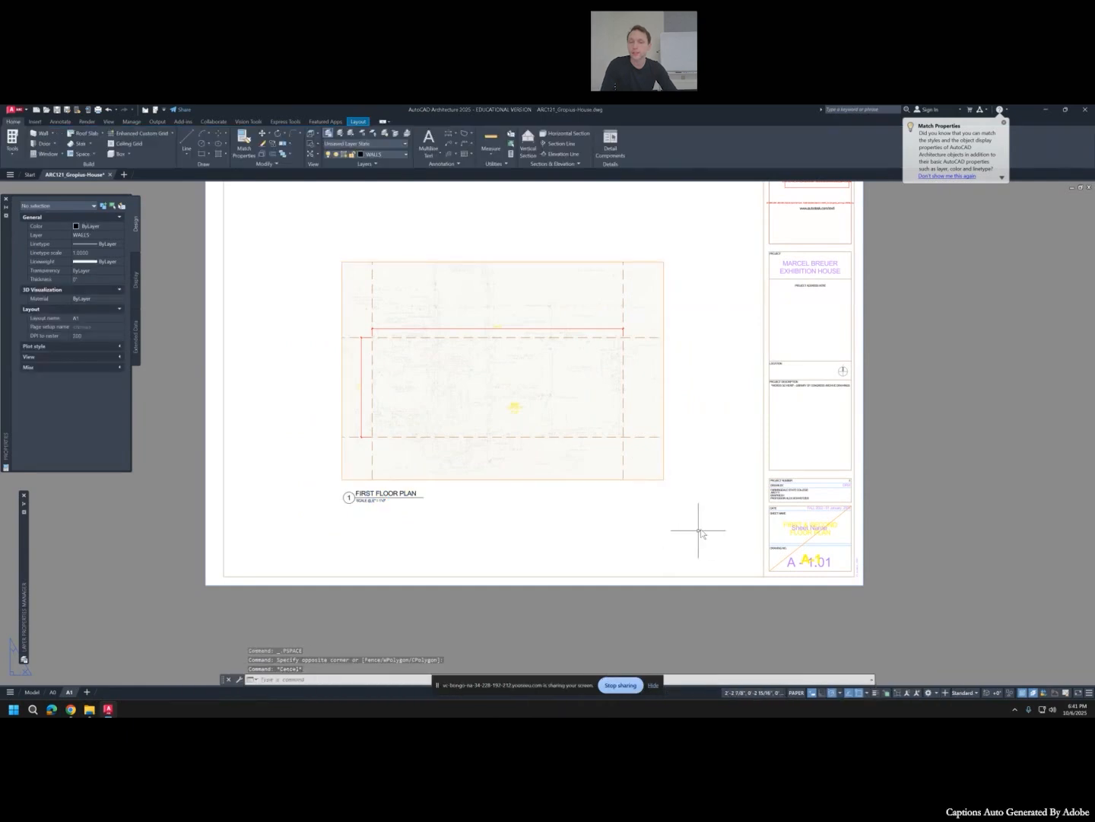
Move the first floor plan viewport and its title straight down about 3 3/8" on the A1 sheet.
click(700, 530)
click(305, 370)
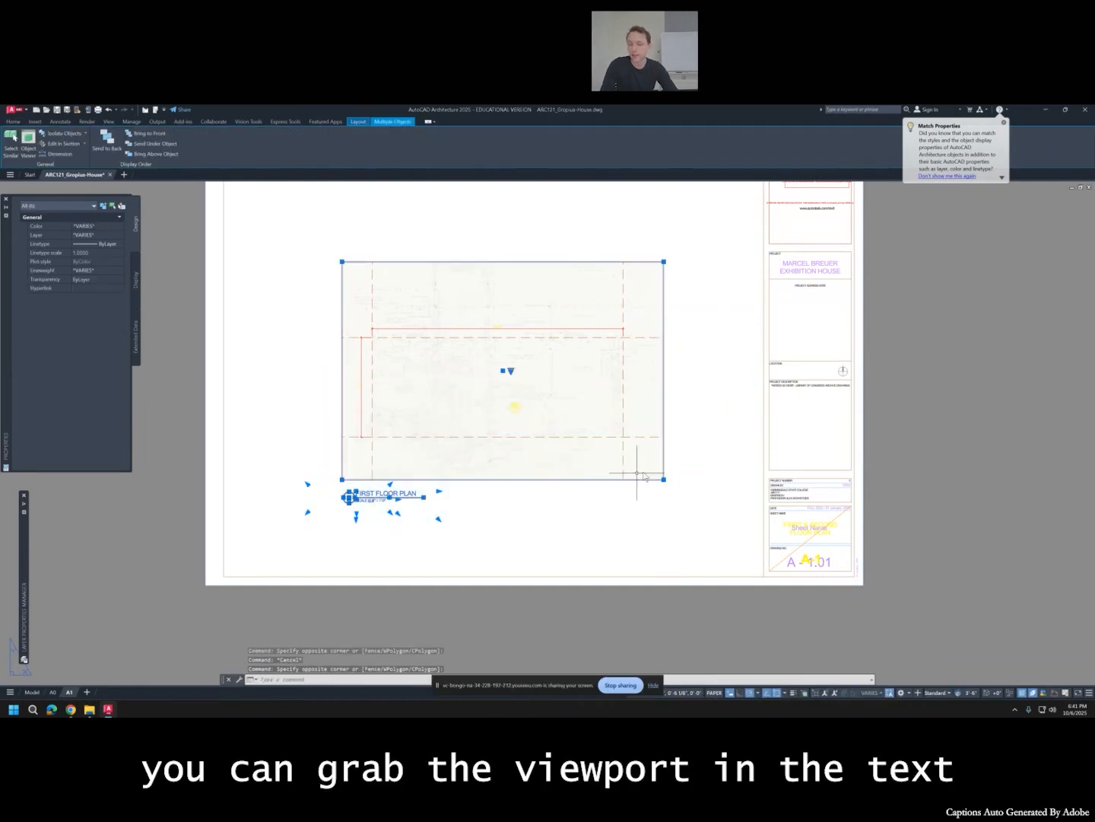
text(m)
key(Return)
click(715, 461)
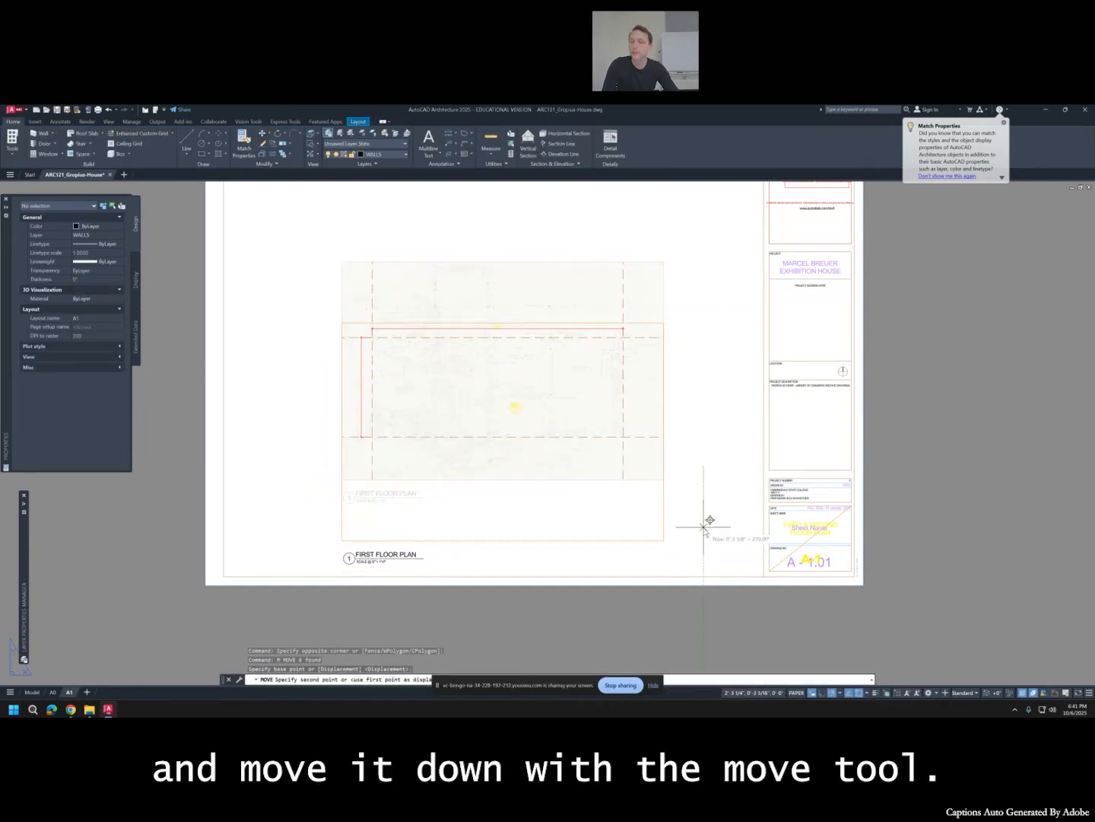
click(704, 525)
Copy the first floor plan viewport and its title straight up about 9 1/2" so the two are vertically aligned.
click(689, 570)
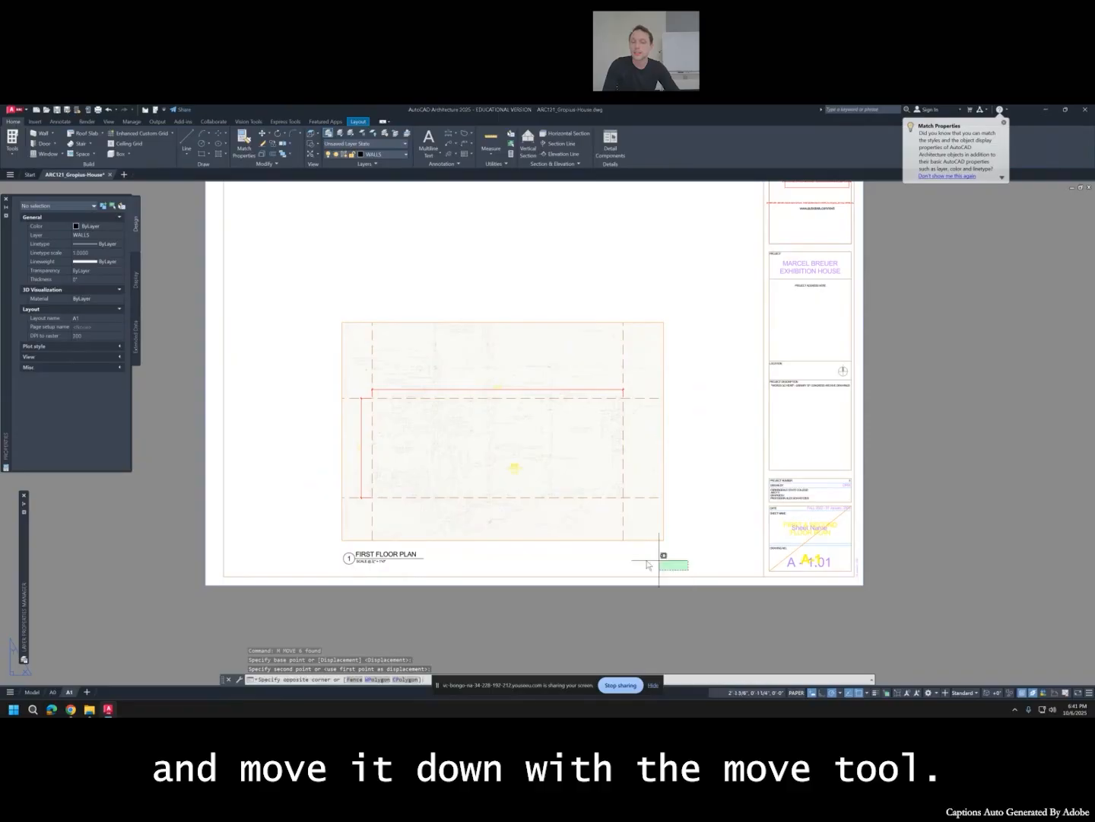
click(328, 520)
text(copy)
key(Return)
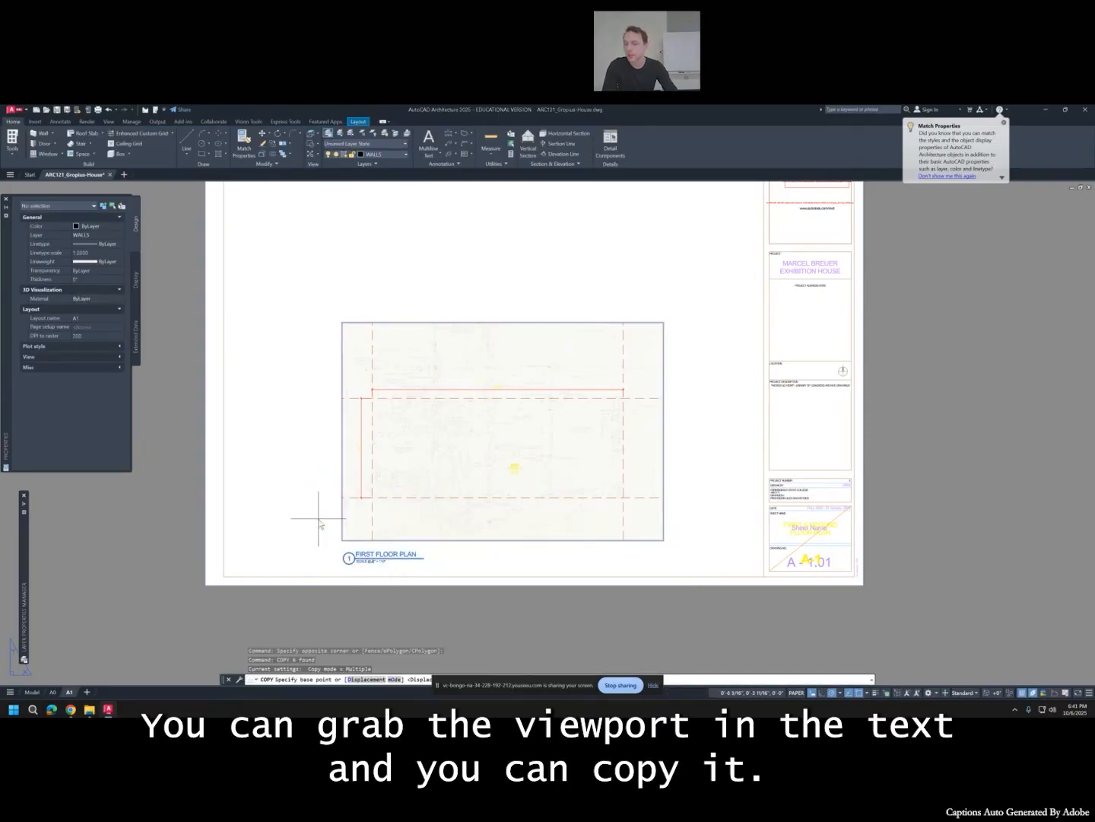
click(318, 519)
middle_drag(322, 347, 328, 418)
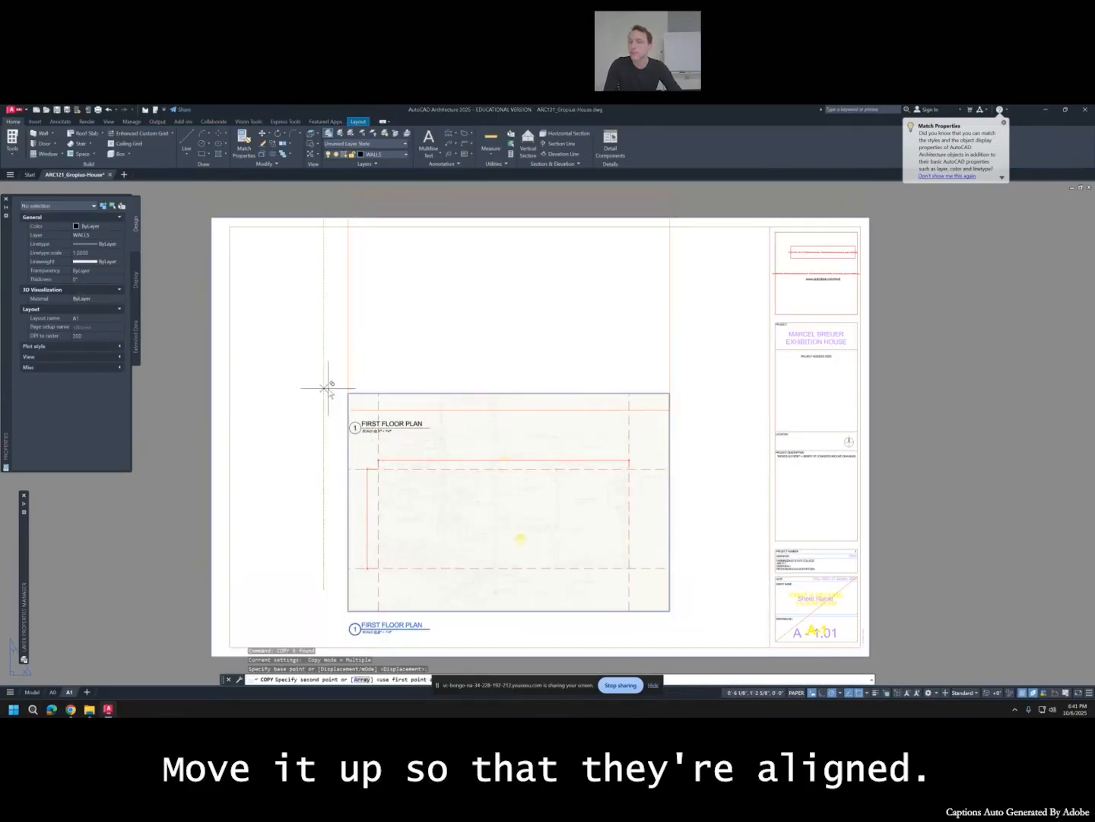
click(324, 415)
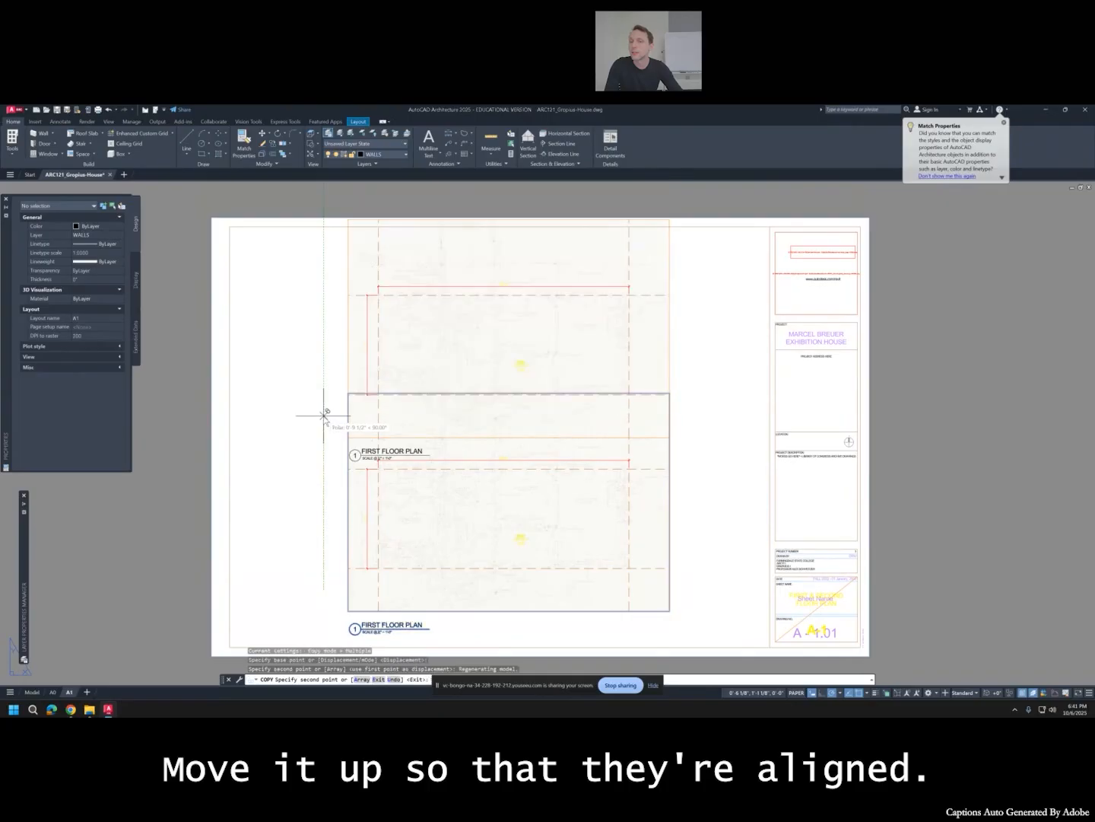
key(Escape)
key(Escape)
Stretch the upper edge of the copied viewport down about 2 1/16" so it fits inside the sheet border.
click(702, 236)
click(661, 230)
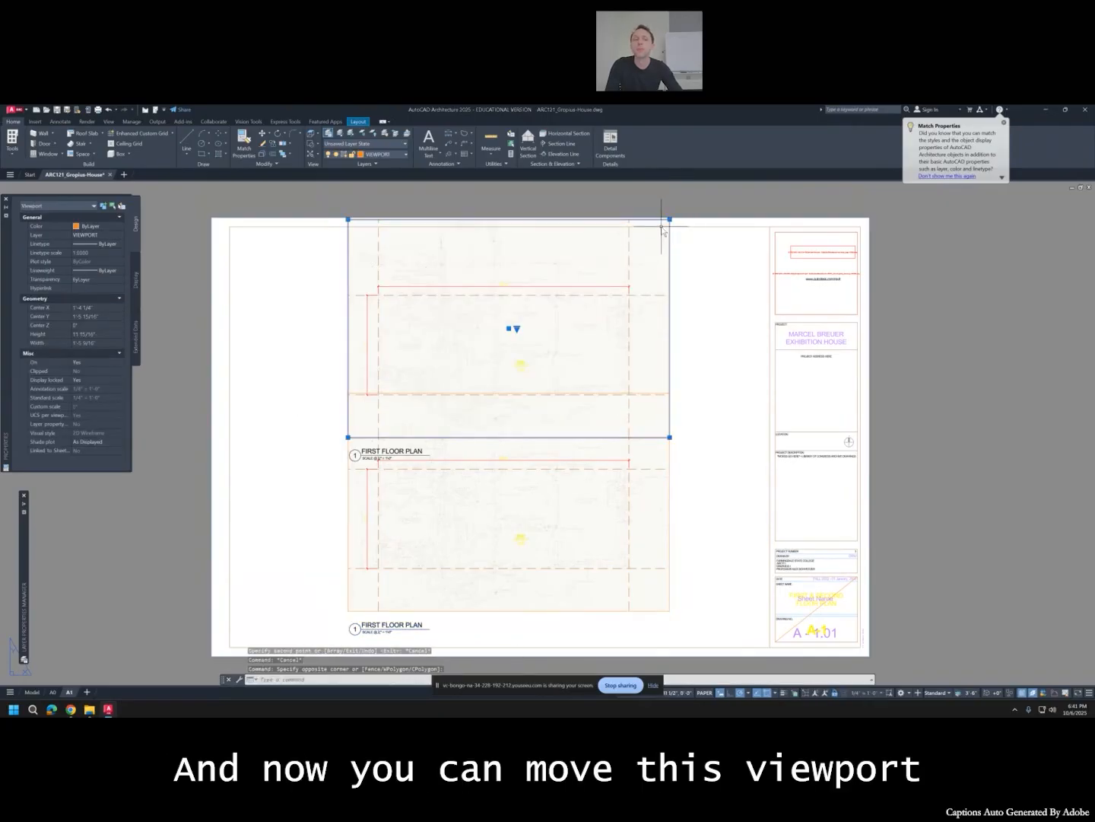
click(669, 219)
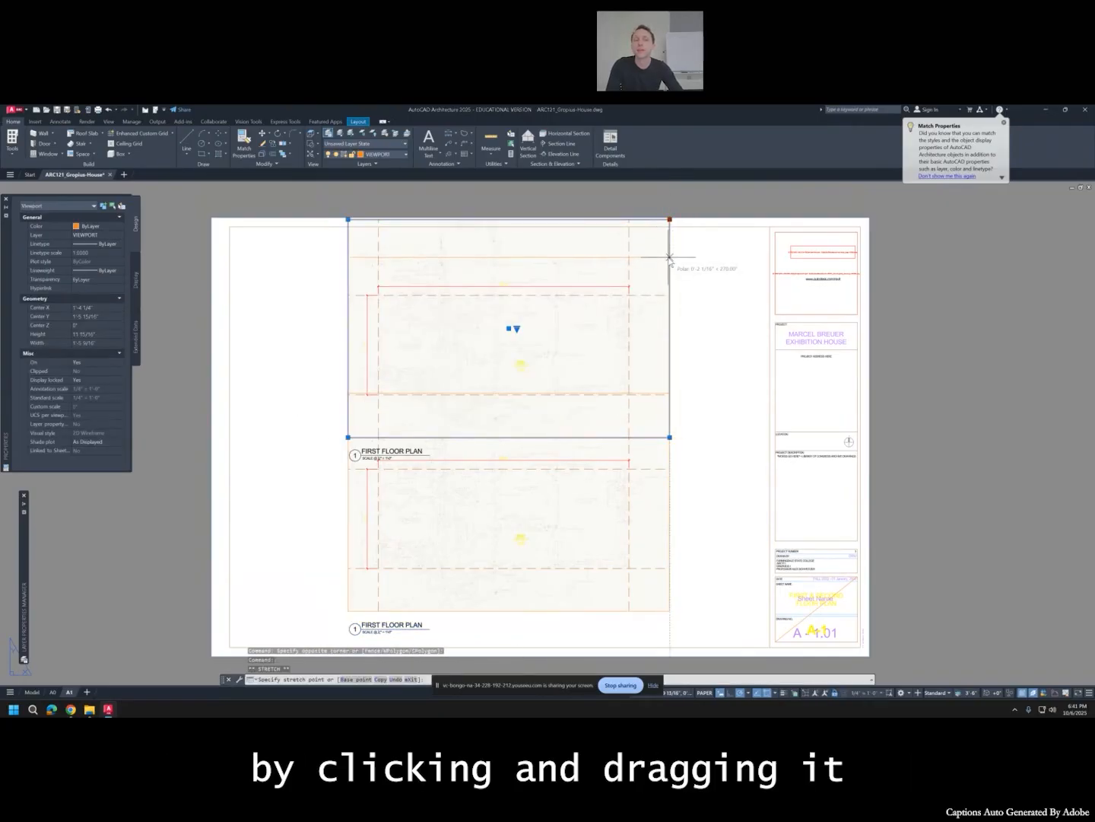
click(670, 257)
key(Escape)
key(Escape)
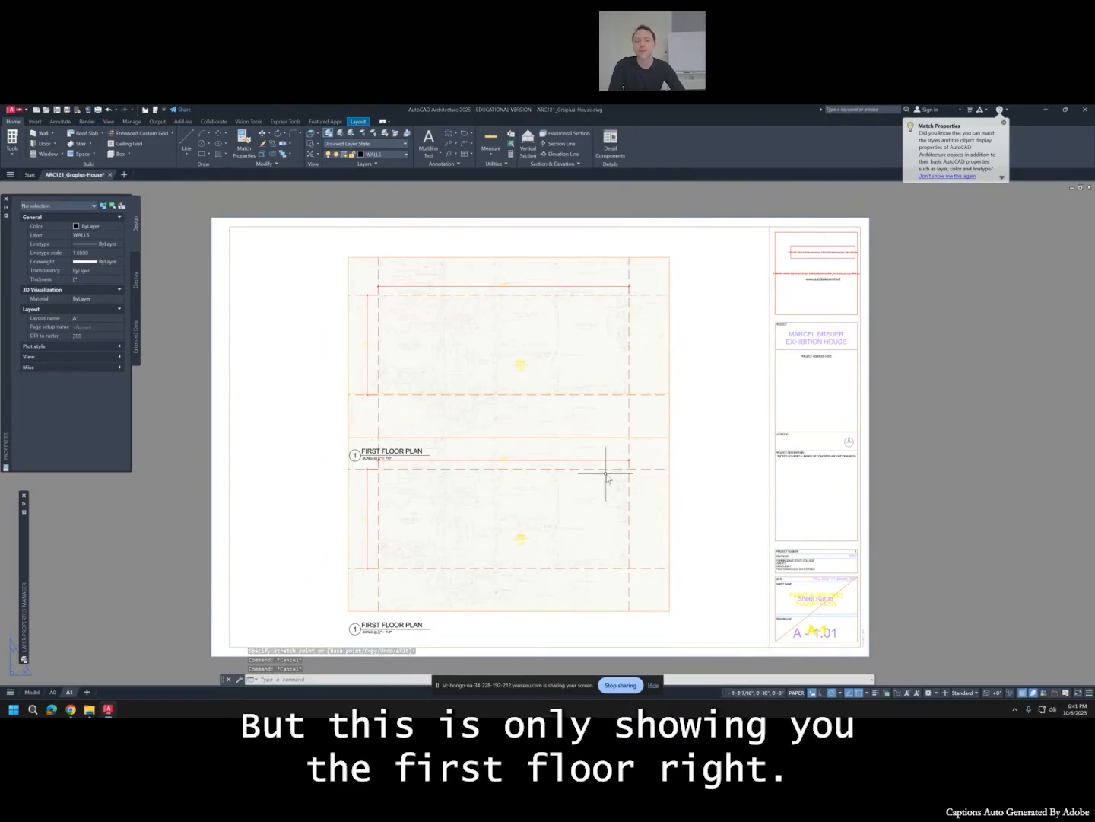
Move the upper viewport and its title slightly higher, close to the sheet's upper border, leaving the lower viewport in place.
click(697, 479)
click(312, 370)
text(m)
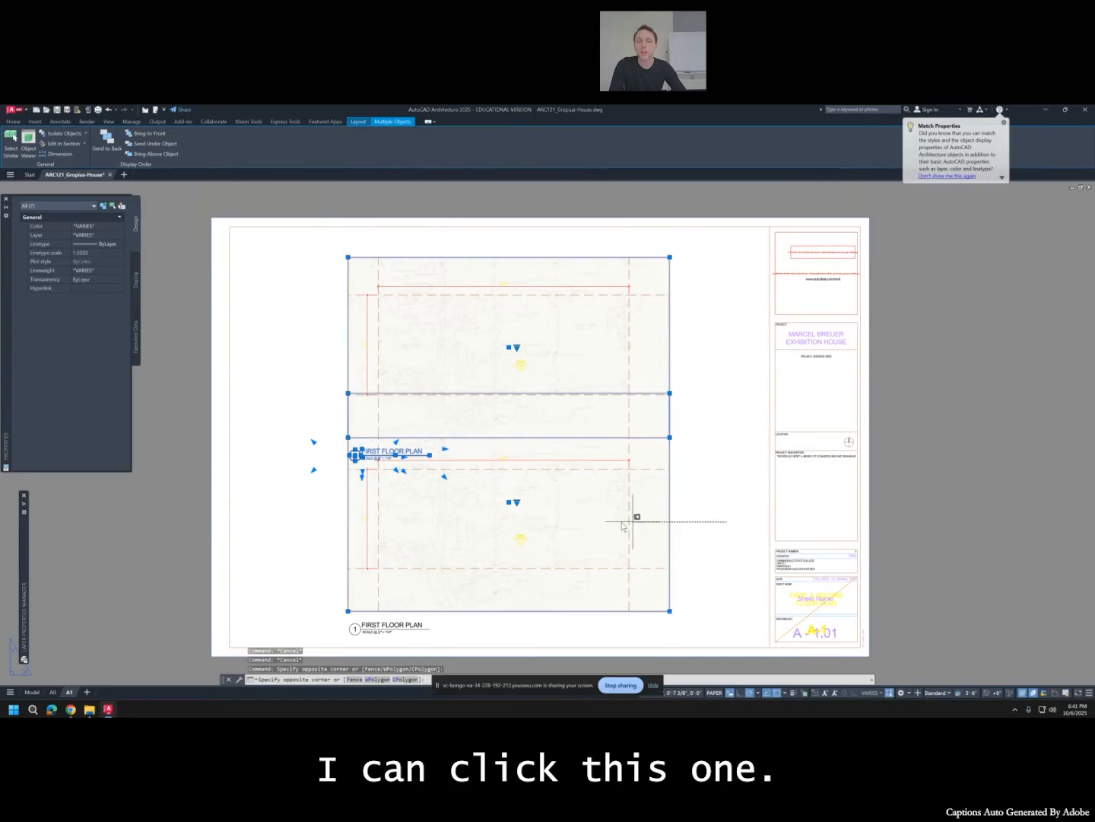
key(Return)
click(731, 488)
click(732, 464)
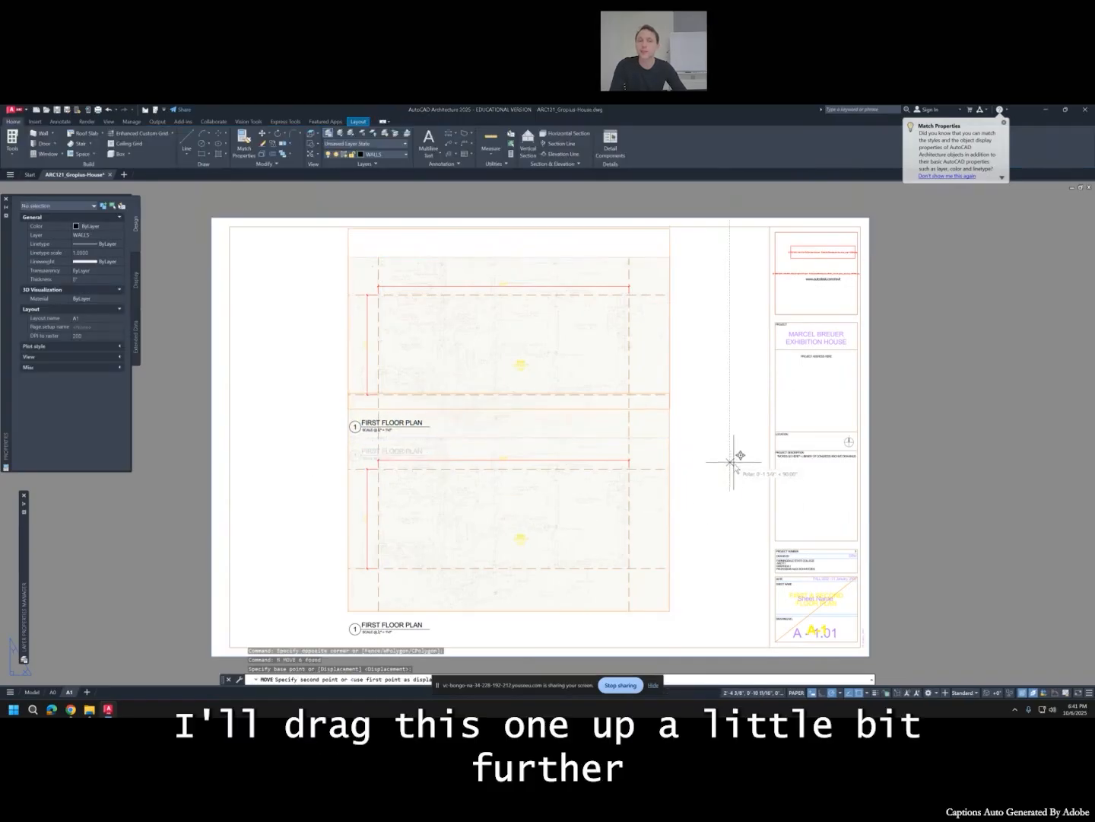
key(Escape)
key(Escape)
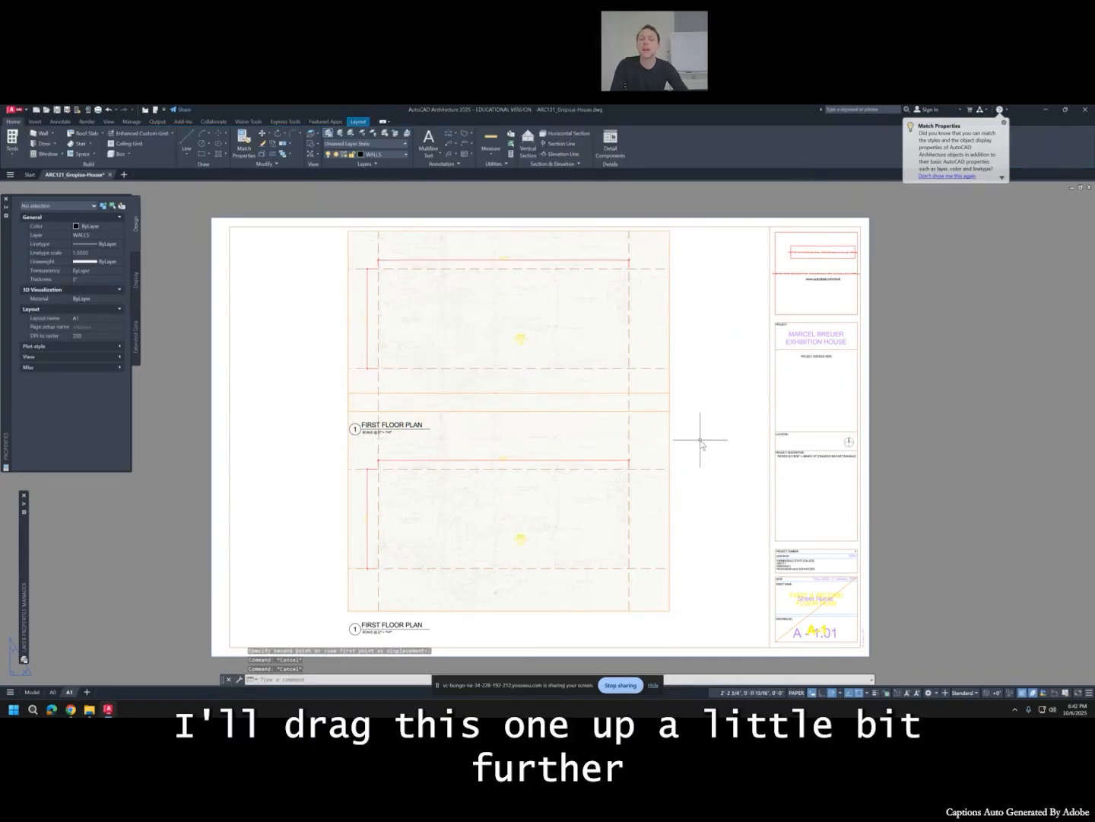
Stretch the upper viewport's top and bottom edges upward until it frames only the basement plan, about 1'-5" wide and 7 11/16" high.
scroll(699, 443, down, 3)
scroll(699, 442, up, 3)
click(701, 374)
click(593, 344)
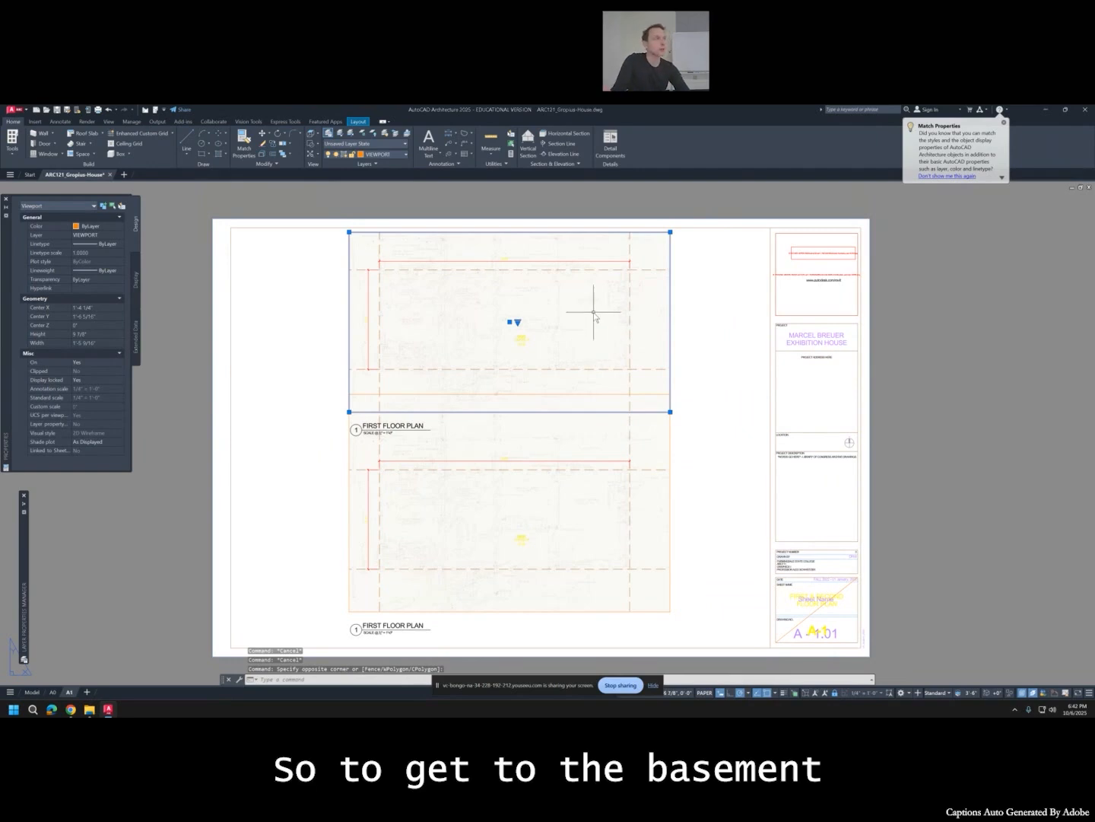
scroll(611, 385, down, 3)
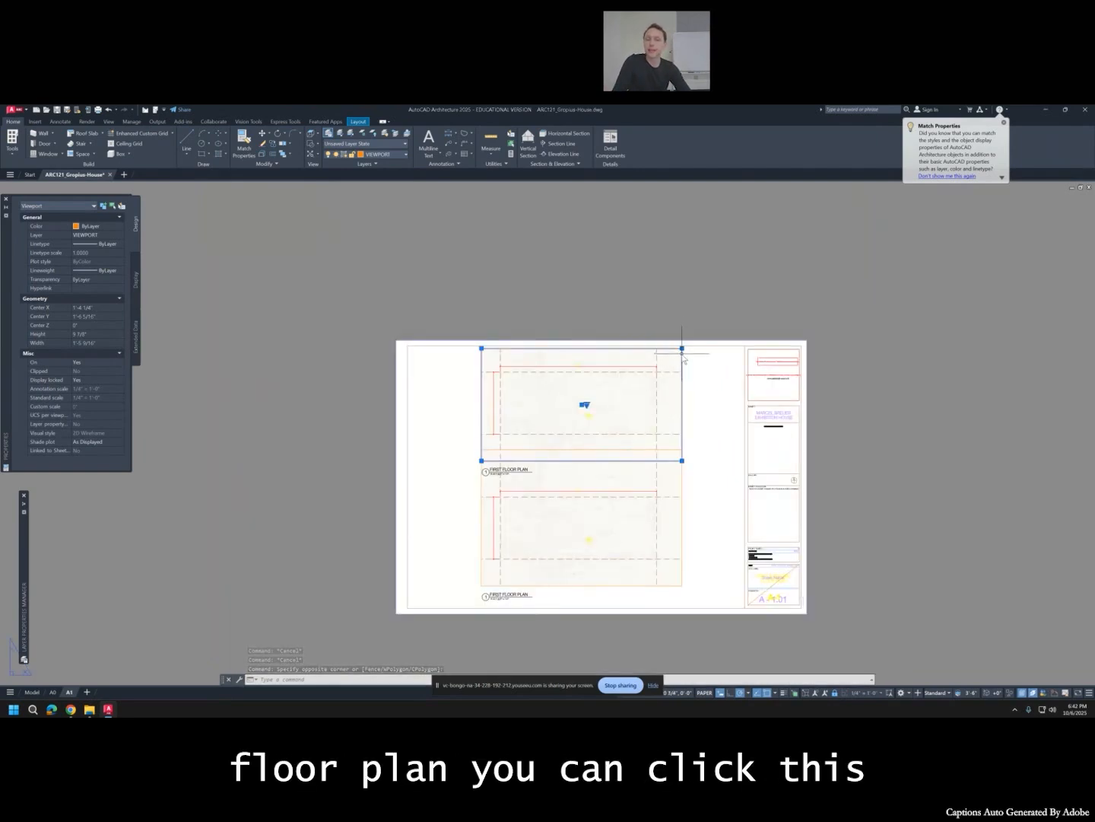
click(683, 349)
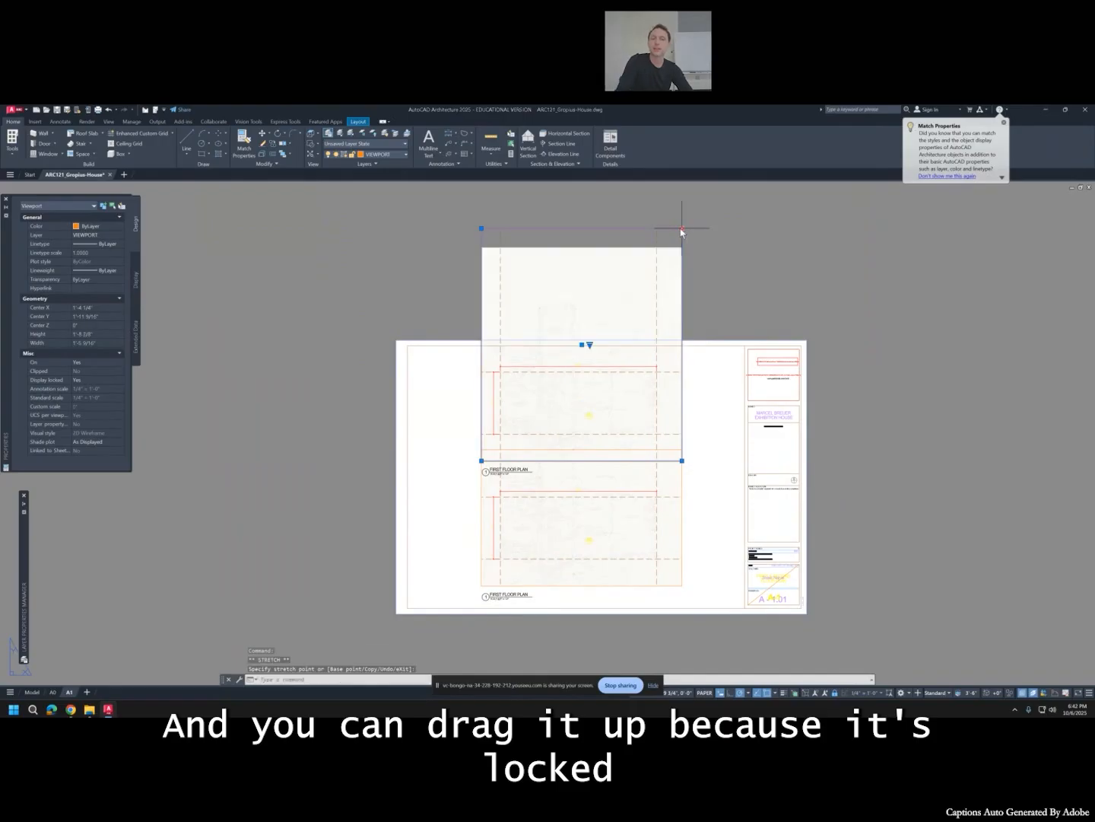
key(Escape)
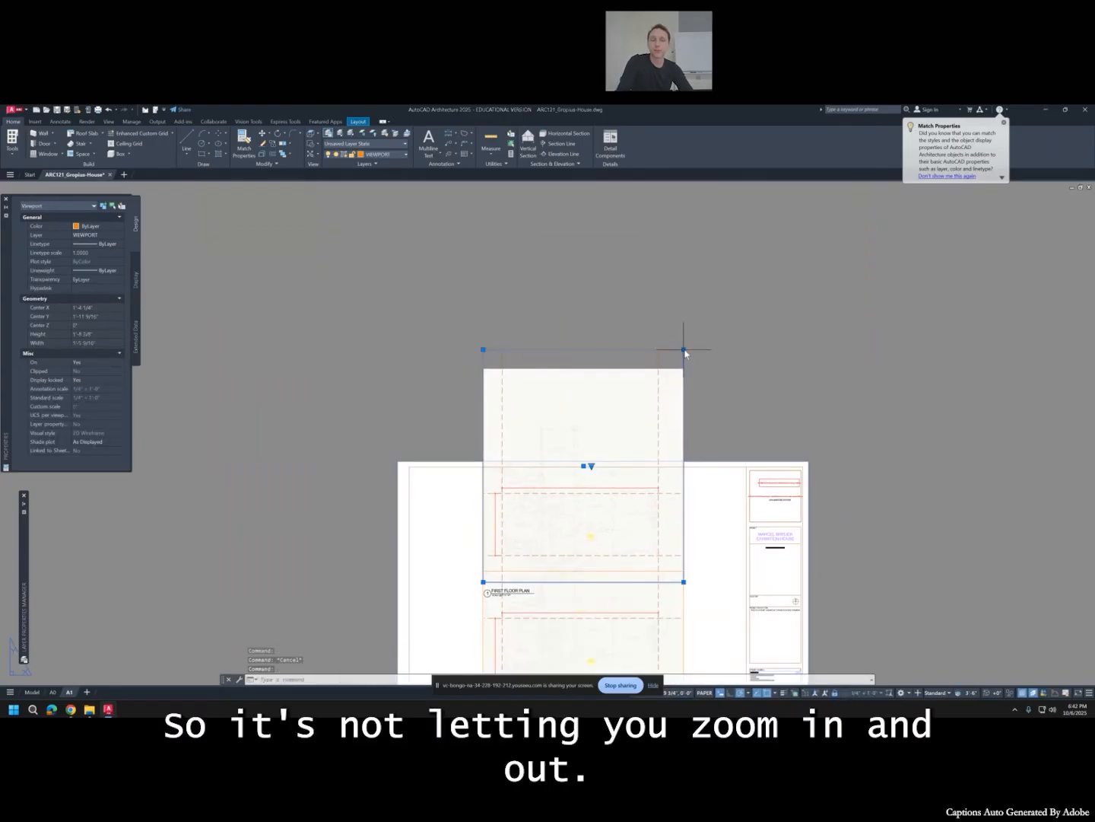
click(684, 350)
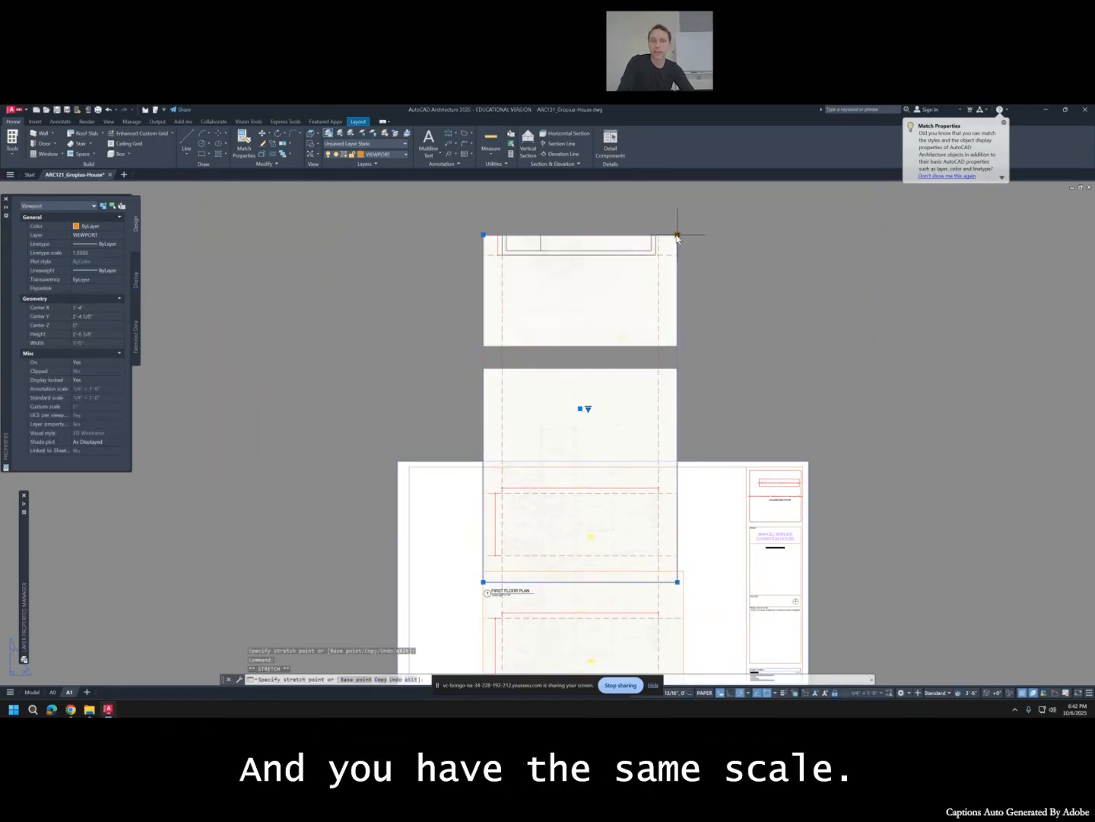
middle_drag(677, 235, 677, 306)
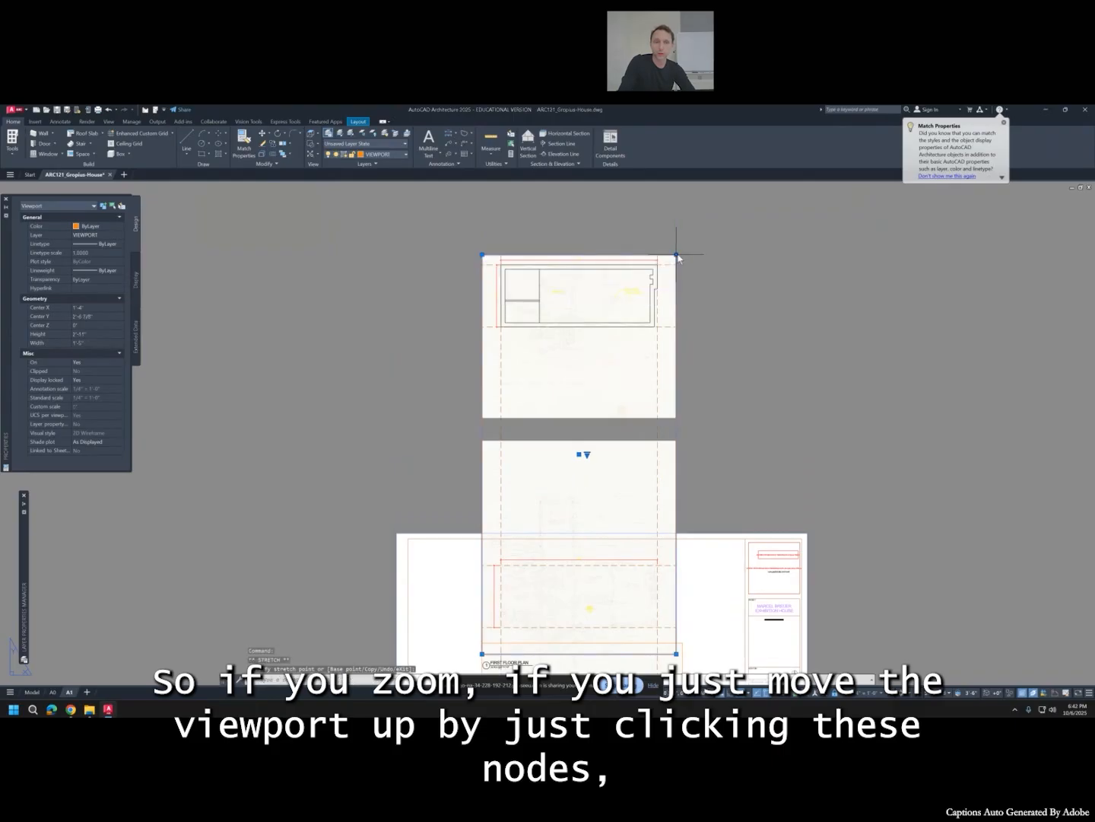
middle_drag(699, 431, 701, 375)
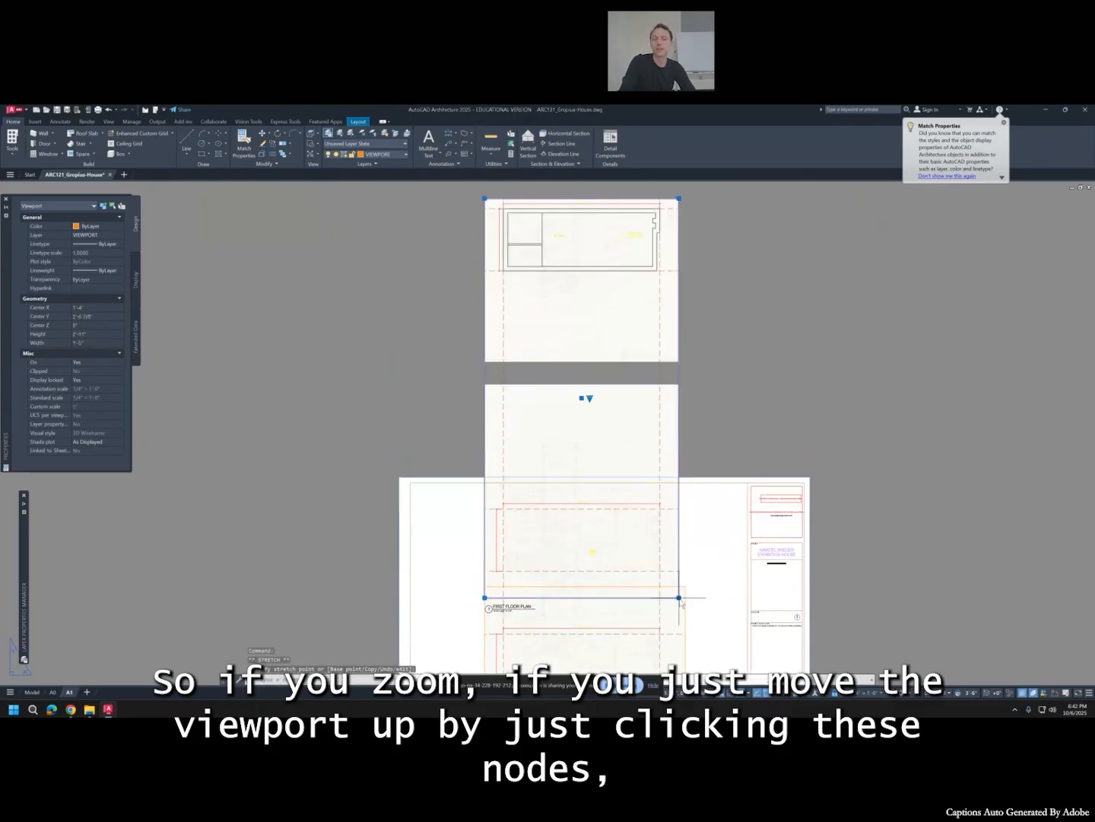
click(679, 598)
click(679, 286)
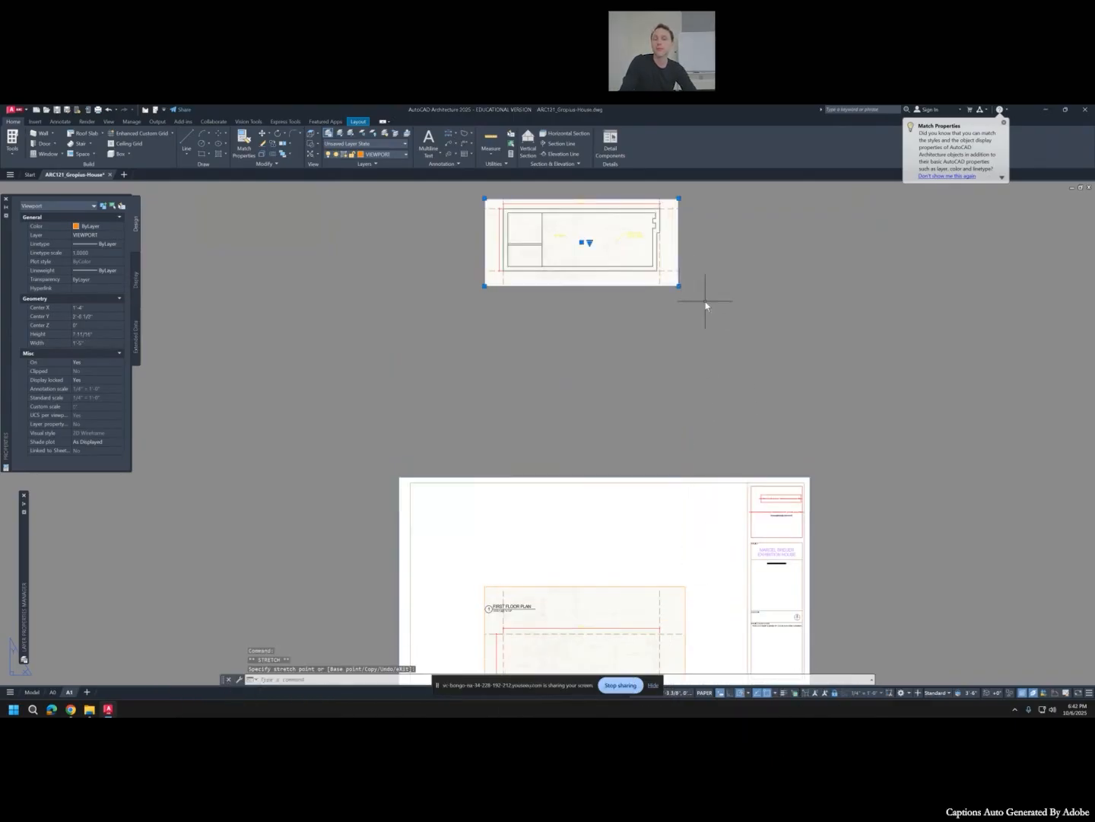
Move the basement viewport straight down onto the sheet, just inside its upper border and above the first floor viewport.
text(m)
key(Return)
click(712, 282)
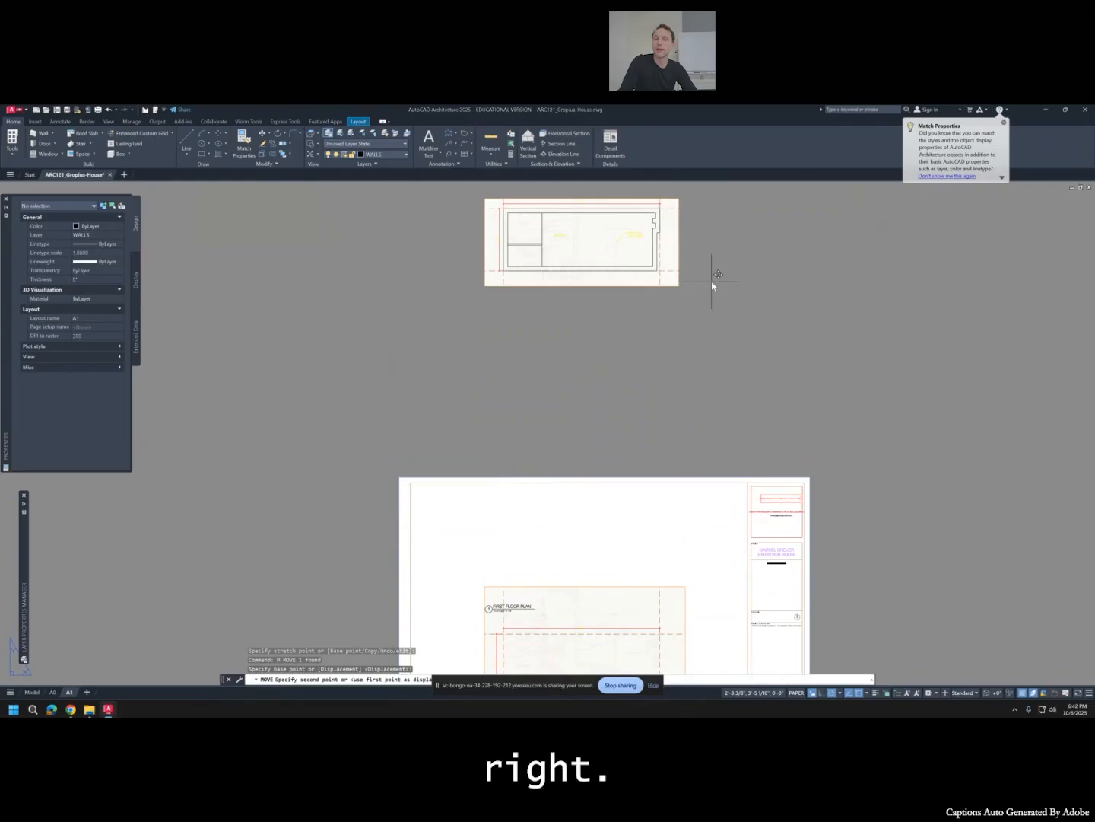
click(712, 570)
key(Escape)
key(Escape)
scroll(555, 593, up, 4)
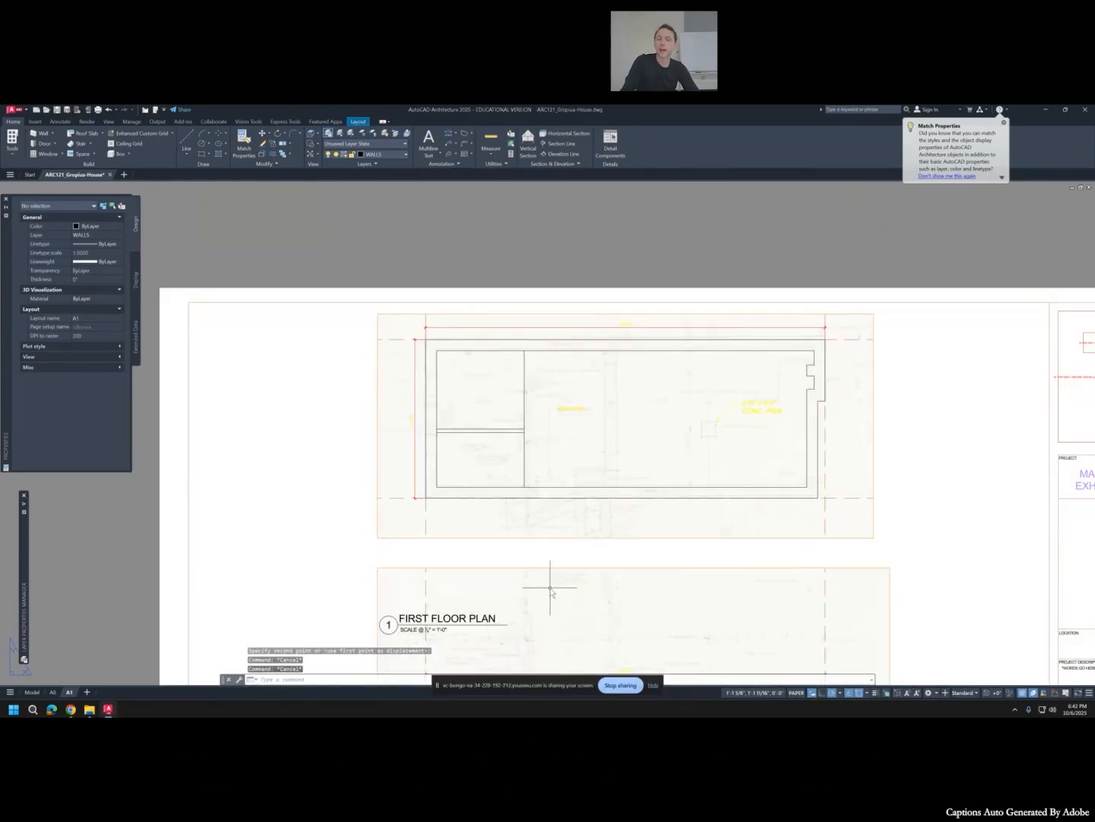
Move the upper drawing title with its number bubble and scale straight up about 2 3/8", directly beneath the basement viewport.
middle_drag(557, 587, 600, 502)
click(521, 564)
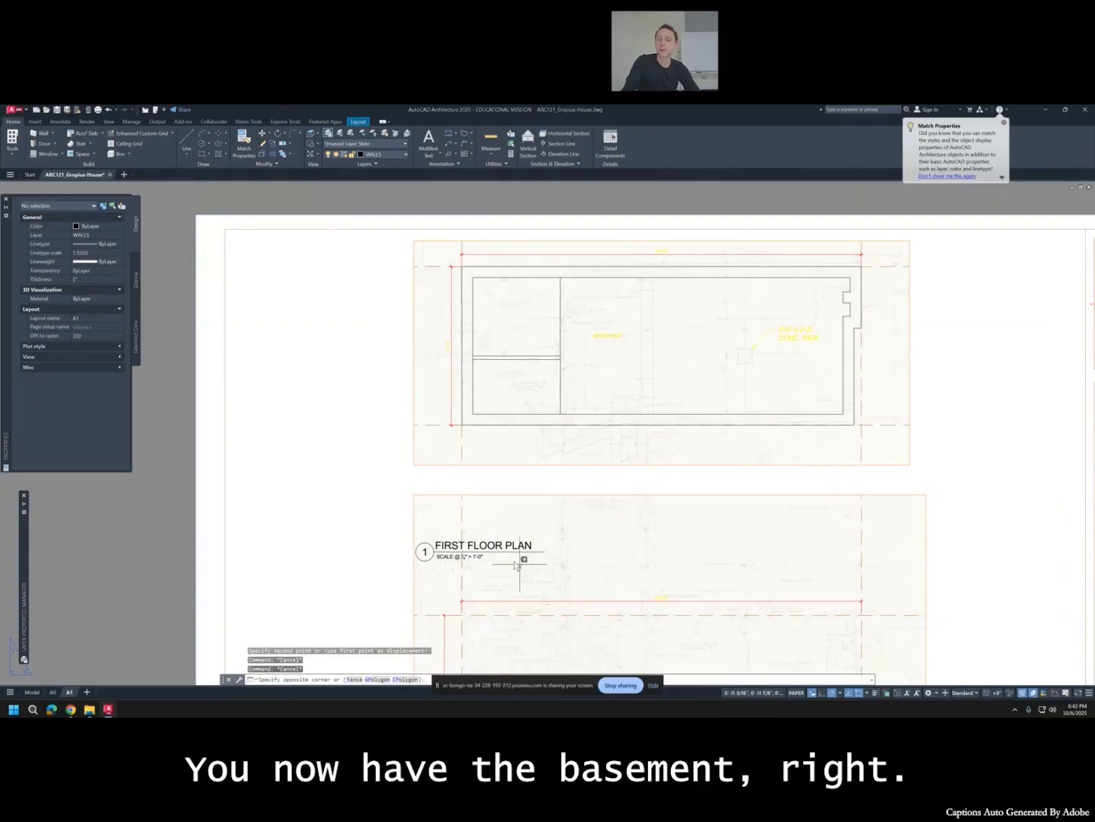
click(471, 529)
click(455, 574)
click(413, 504)
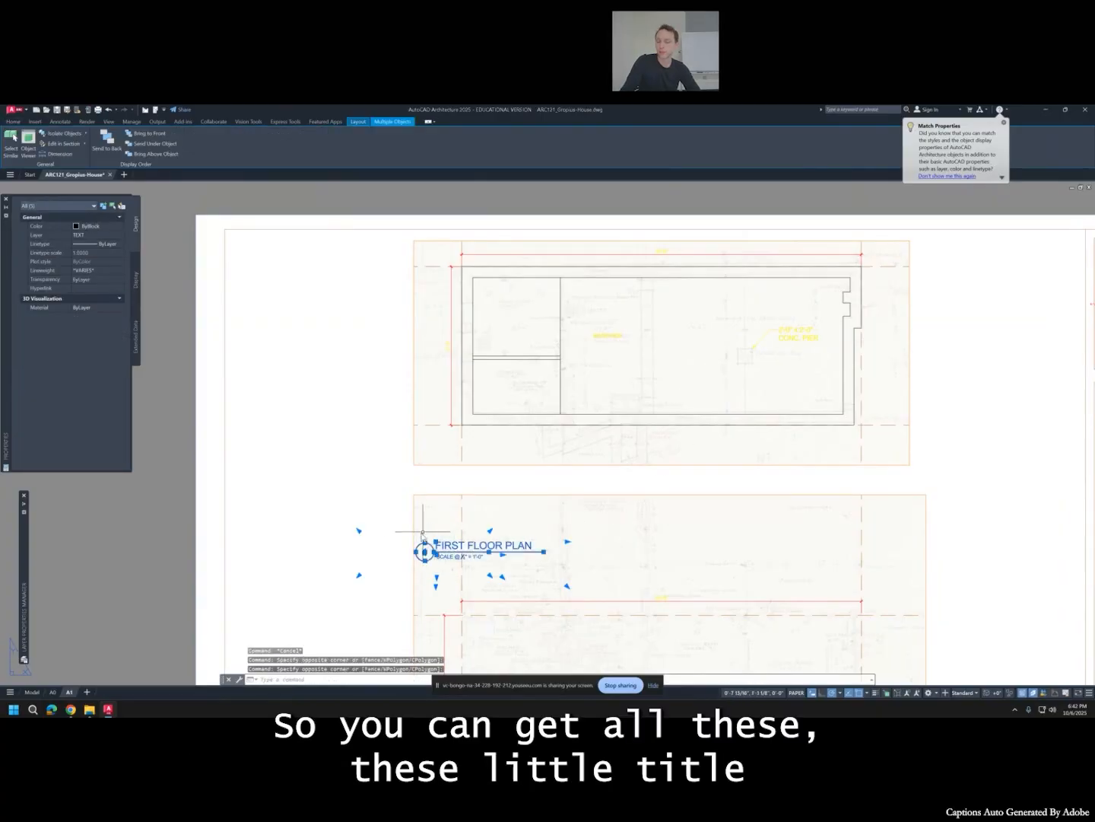
text(m)
key(Return)
click(361, 539)
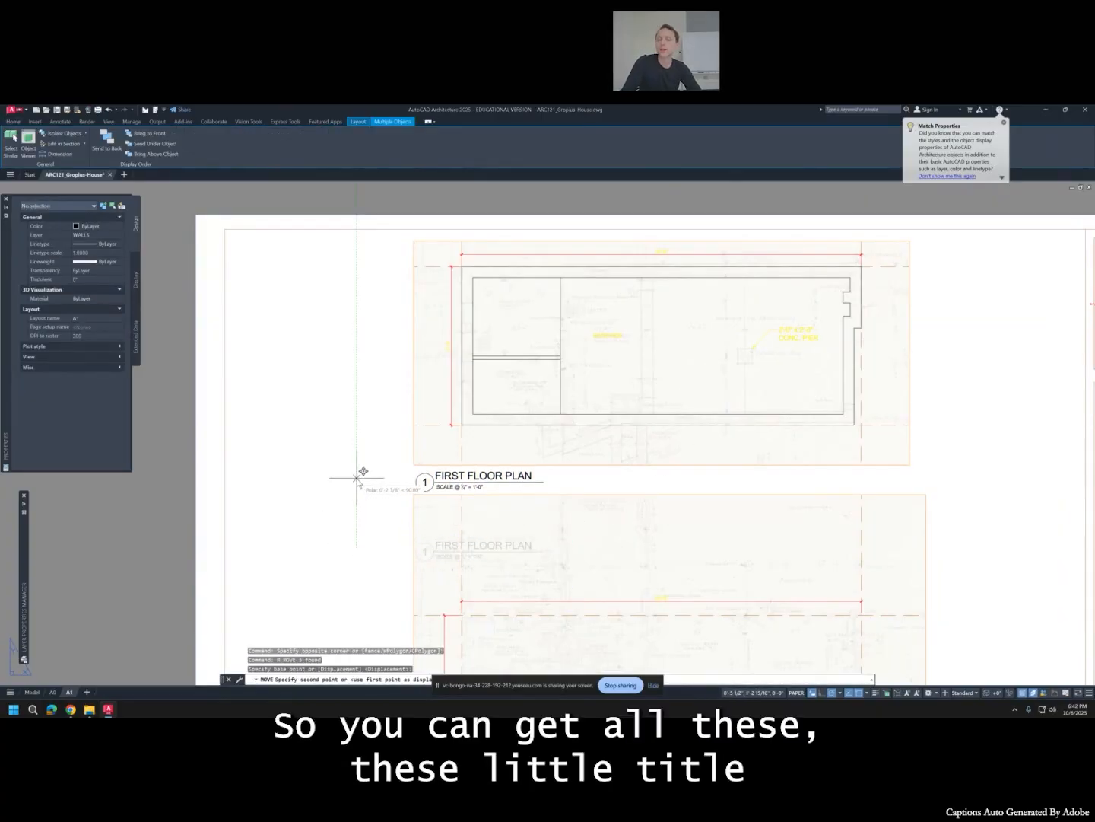
click(361, 470)
key(Escape)
key(Escape)
Change the drawing number in the basement title's bubble to 2.
scroll(434, 494, up, 2)
double_click(420, 477)
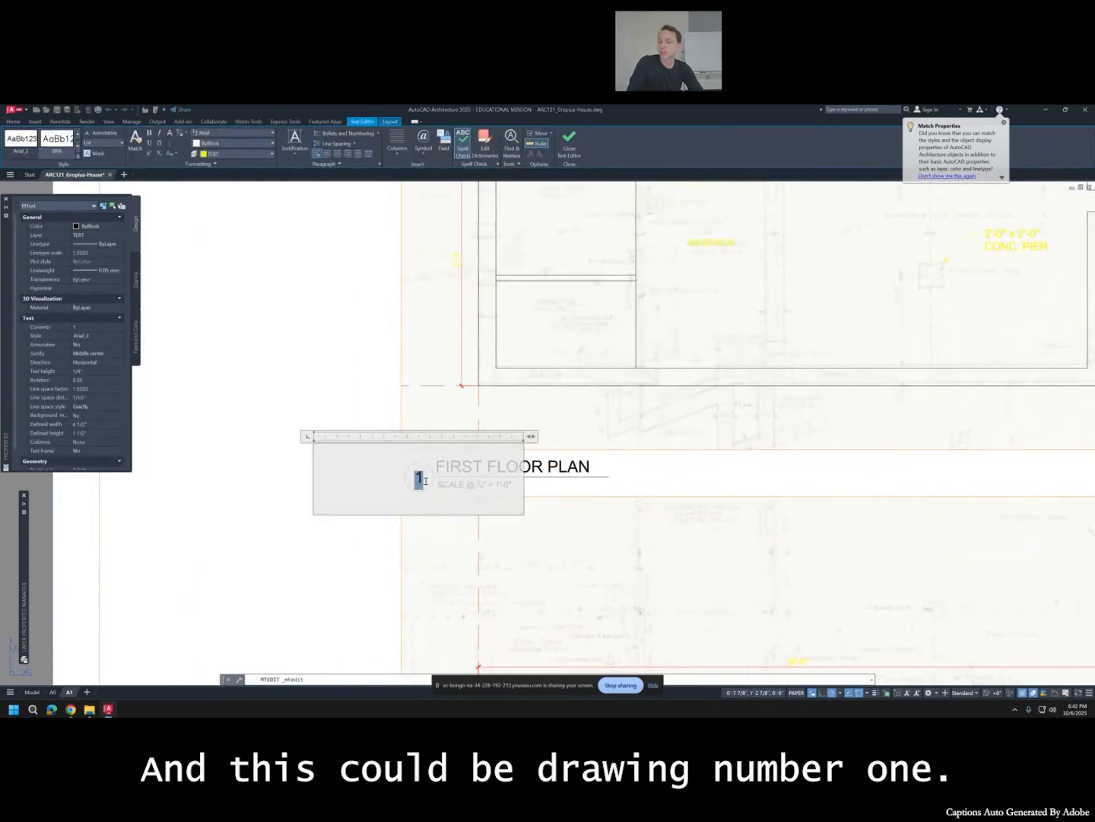
text(2)
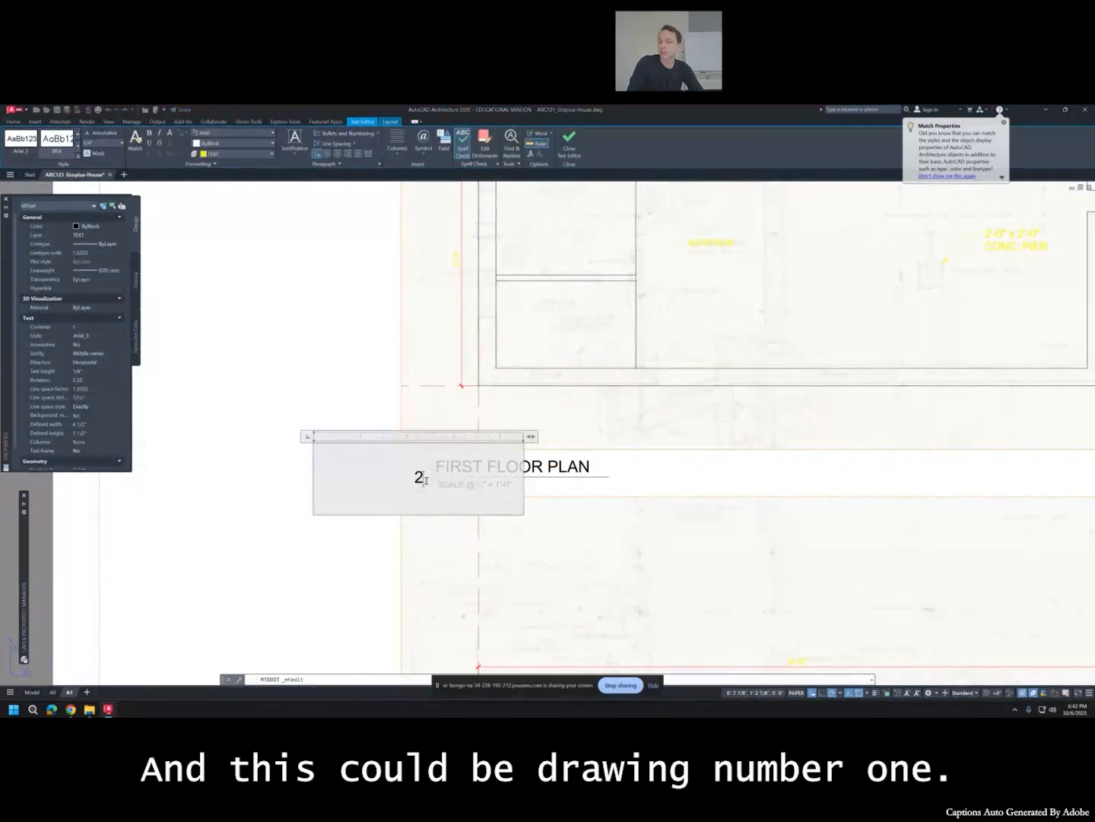
click(601, 477)
key(Escape)
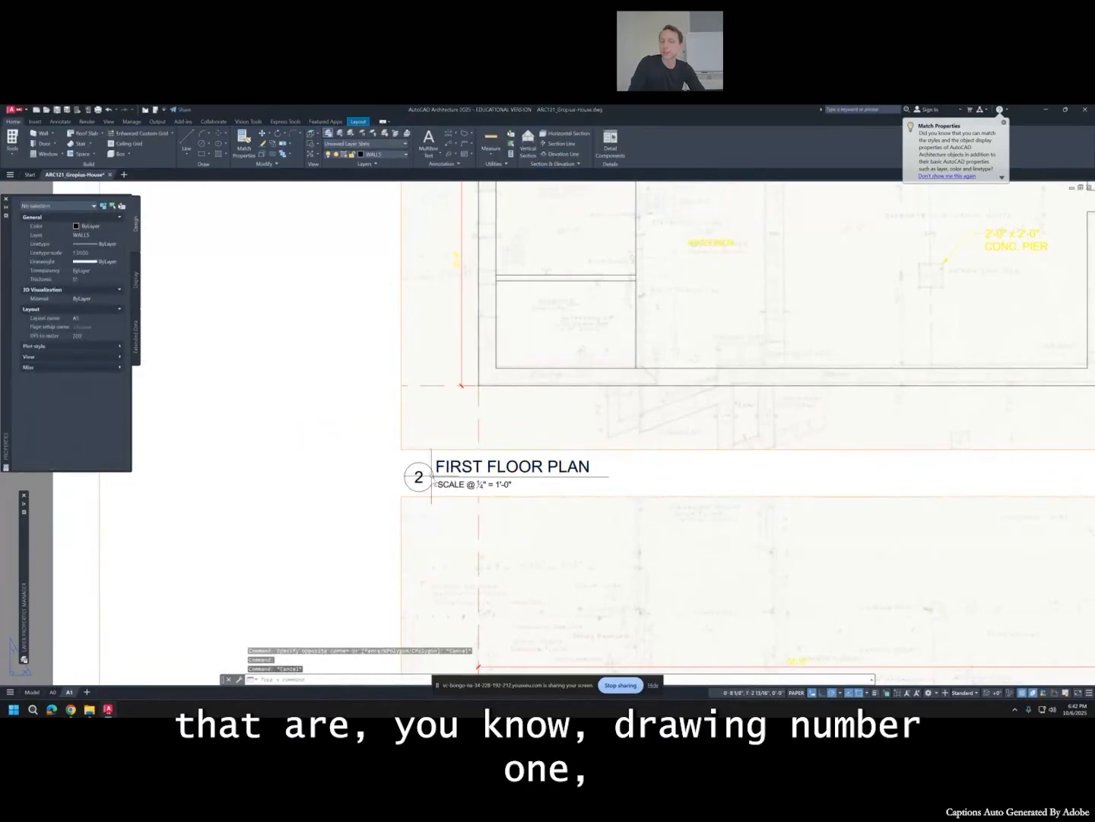
Replace the title text beneath the basement viewport with BASEMENT FLOOR PLAN.
double_click(601, 467)
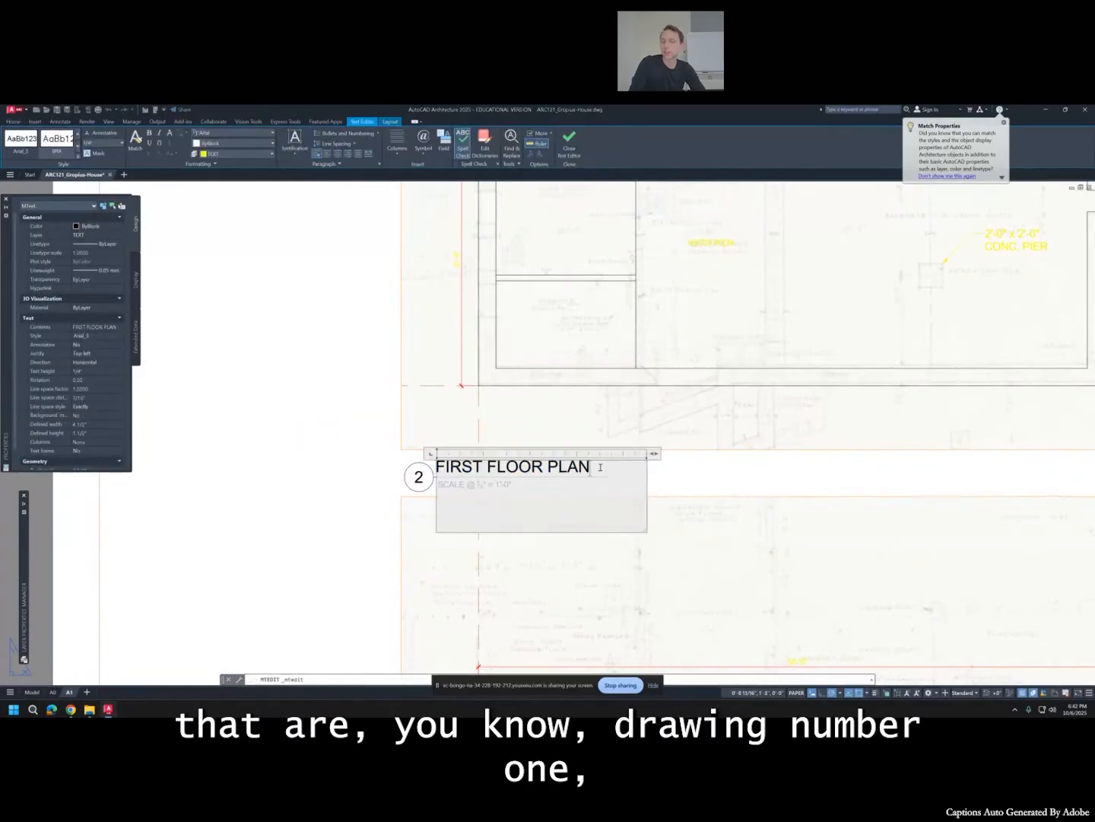
drag(601, 467, 417, 470)
text(bas)
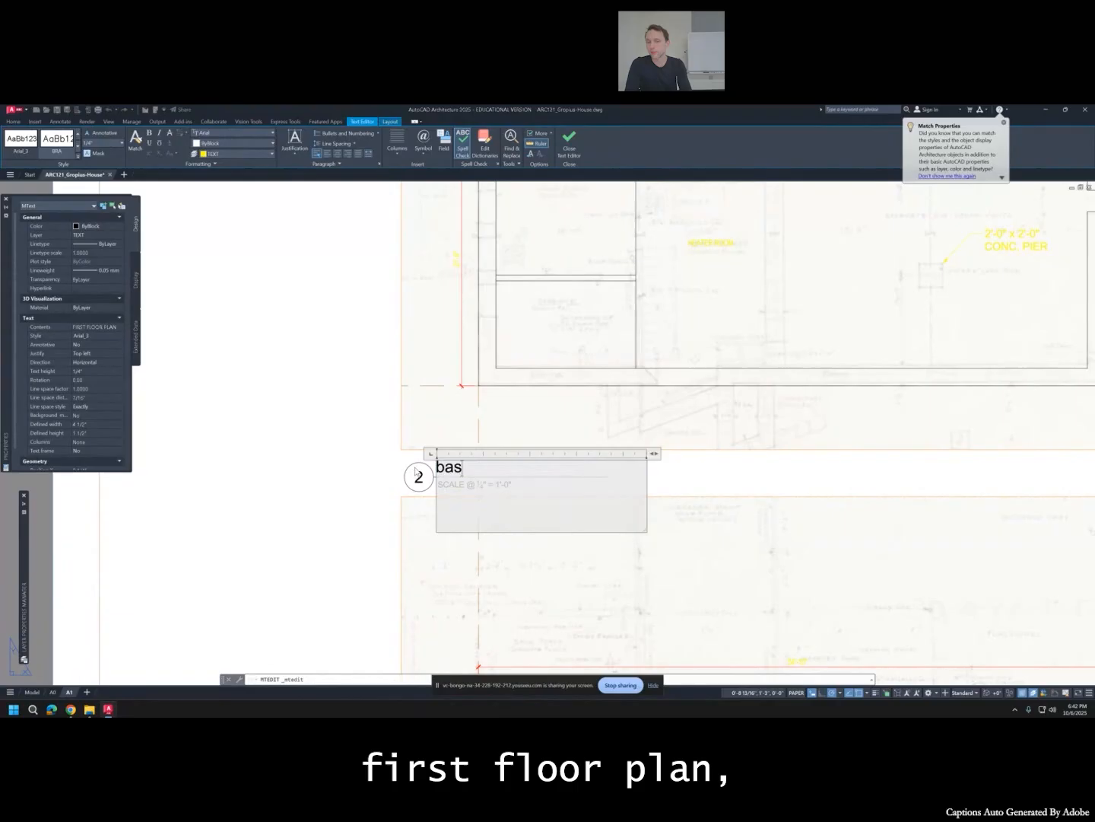
text(ement fl)
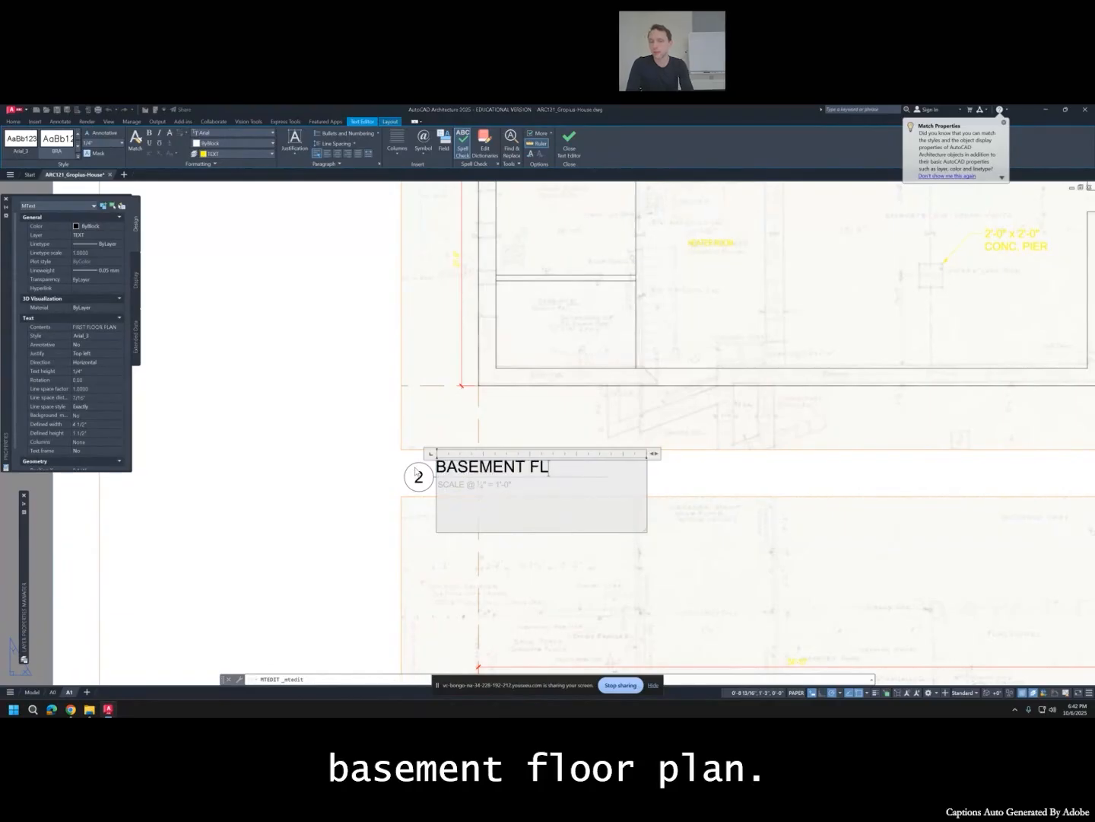
click(252, 450)
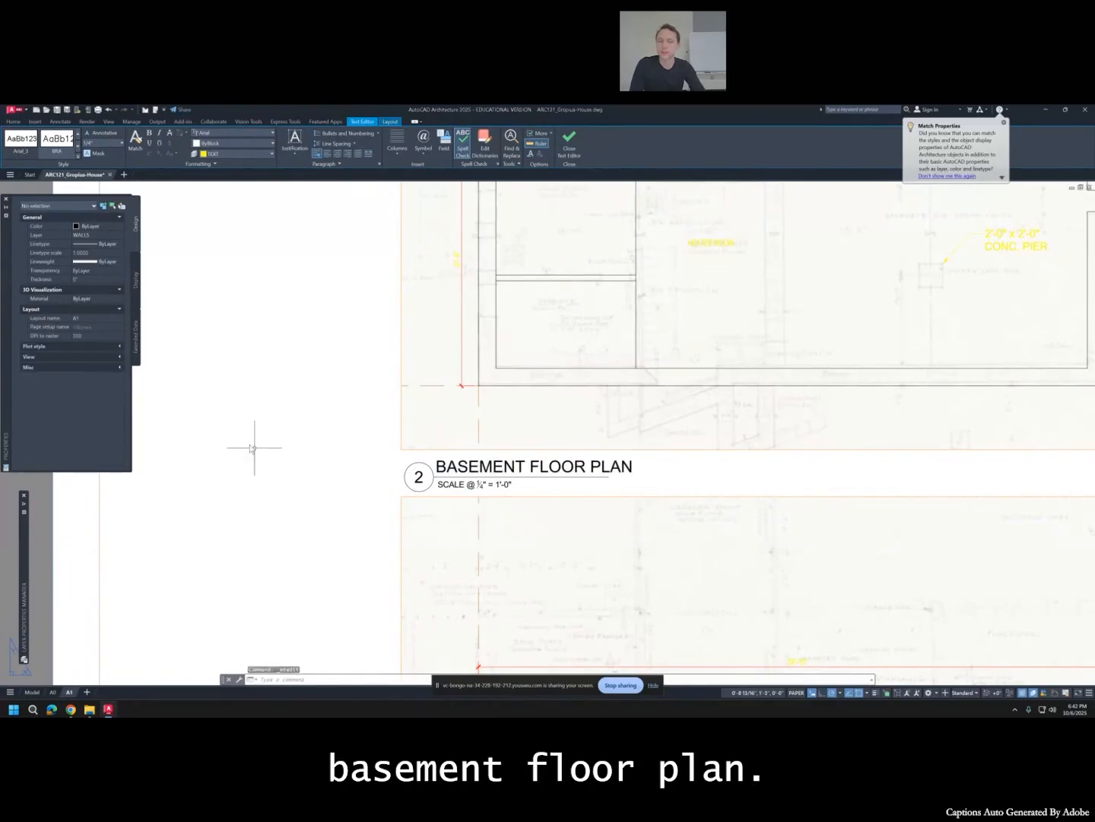
key(Escape)
key(Escape)
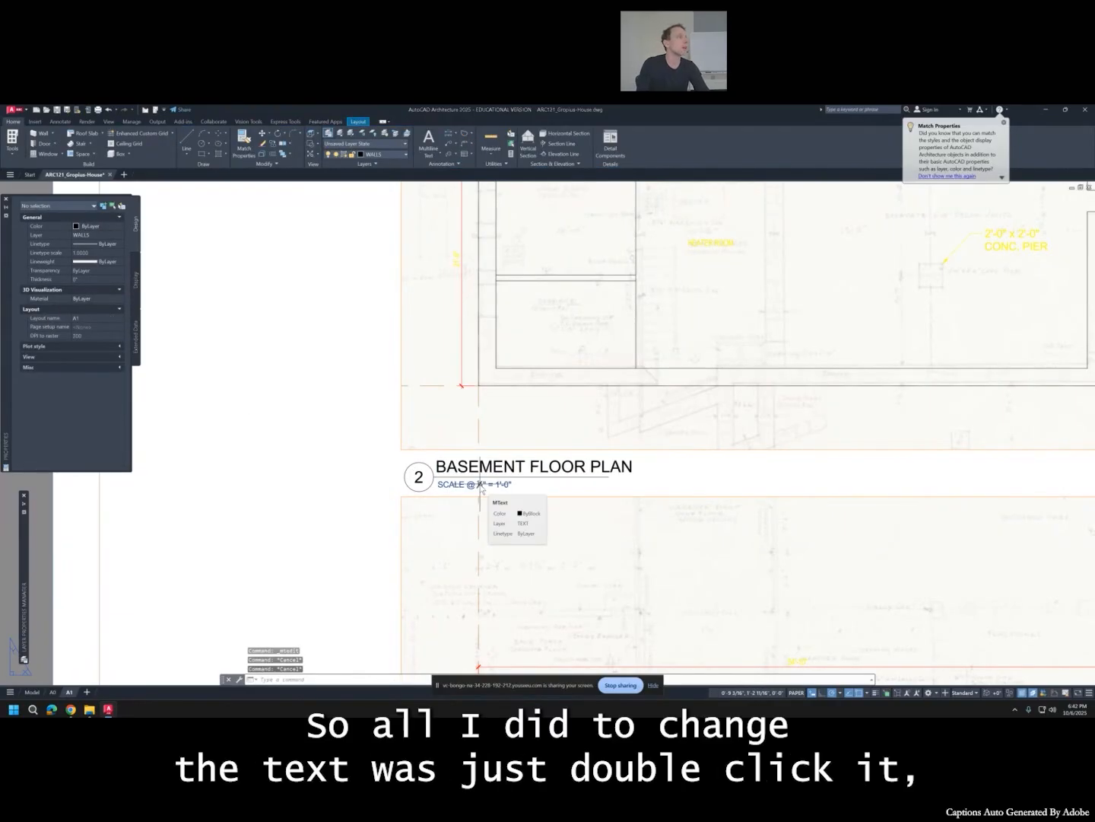
click(530, 465)
key(Escape)
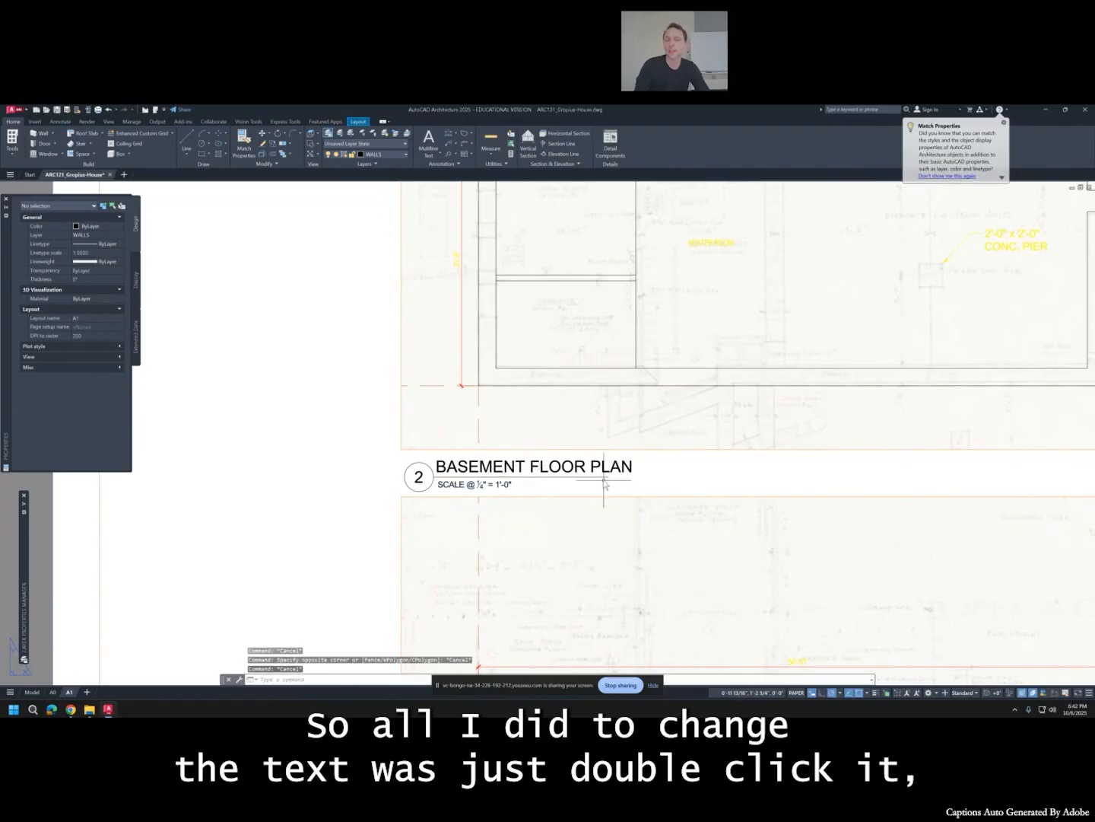
Extend the line under the basement title about 11/16" horizontally so it runs just past the end of the text.
click(605, 477)
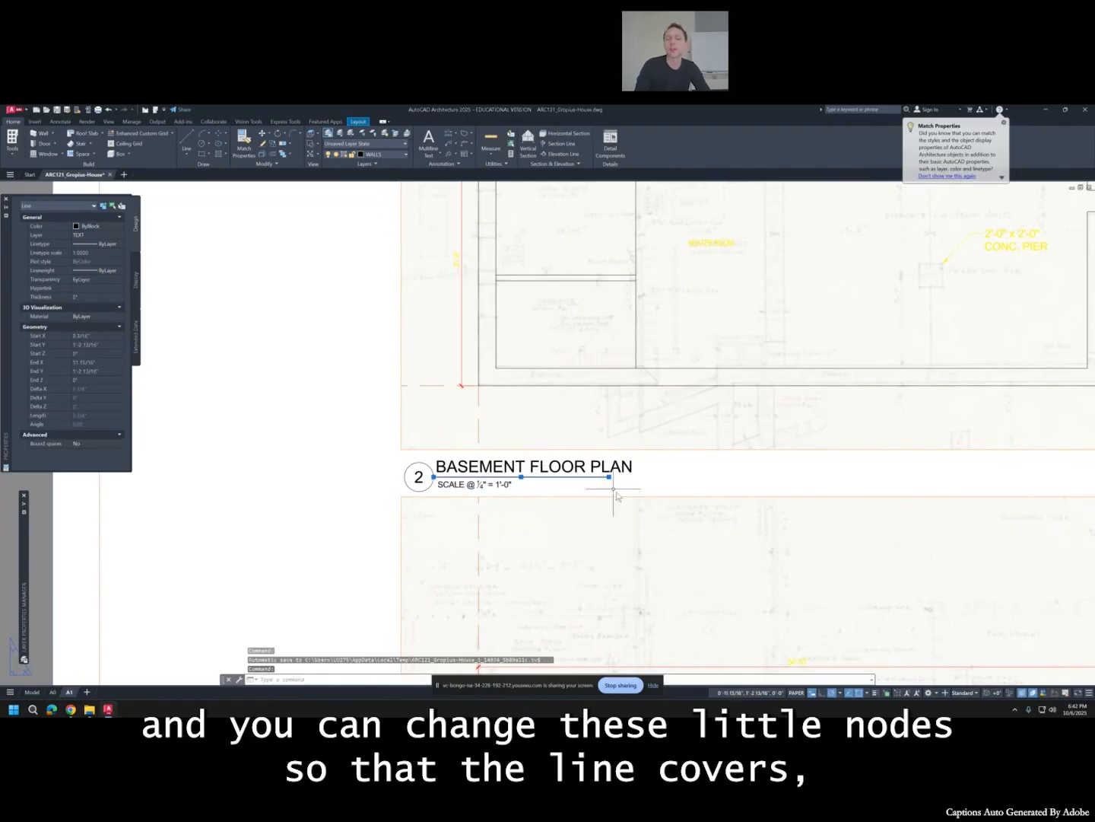
click(609, 477)
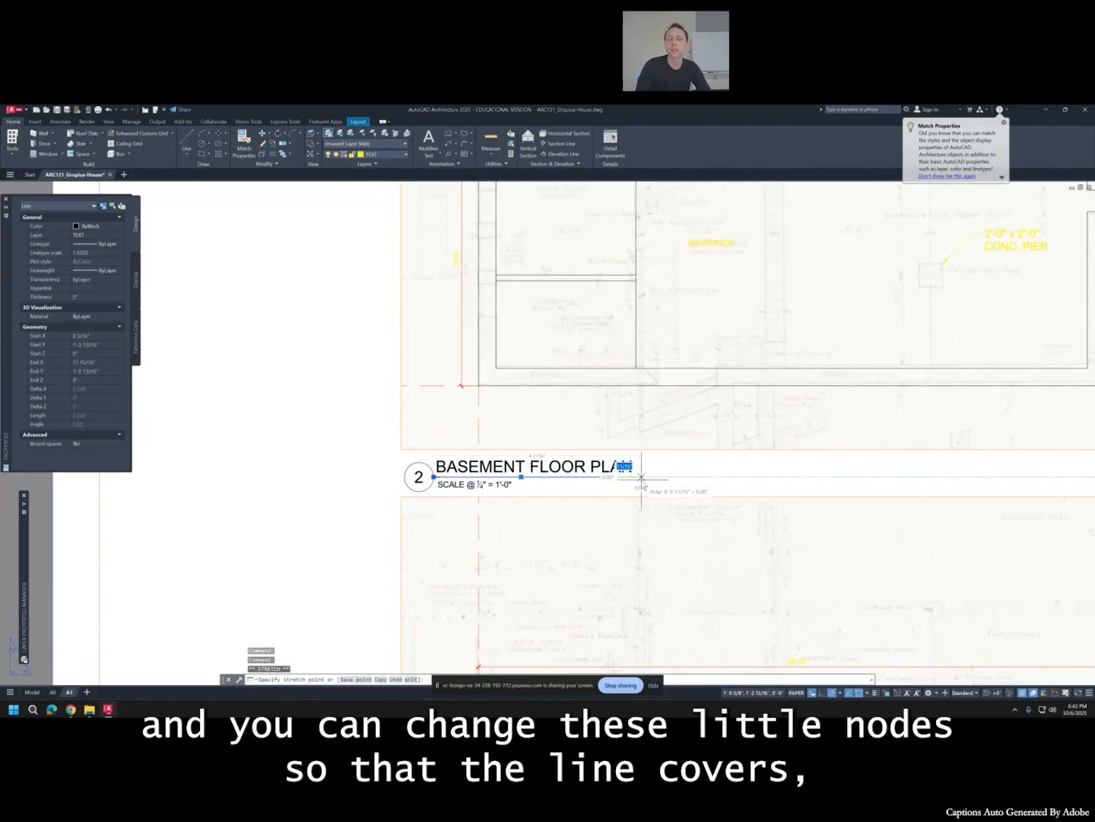
key(Escape)
key(Escape)
scroll(530, 484, down, 4)
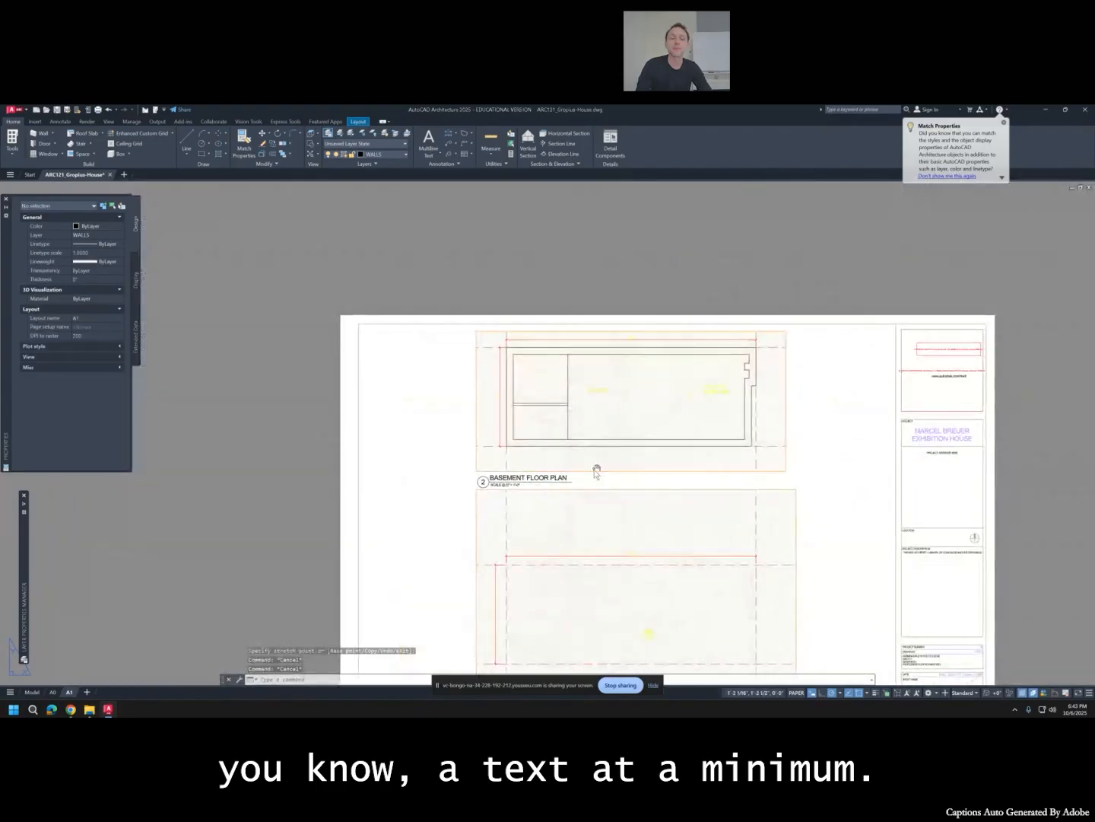
Stretch the upper edge of the first floor viewport down about 2" to leave more space below the basement title.
scroll(586, 464, up, 2)
middle_drag(620, 525, 641, 362)
click(750, 340)
click(821, 350)
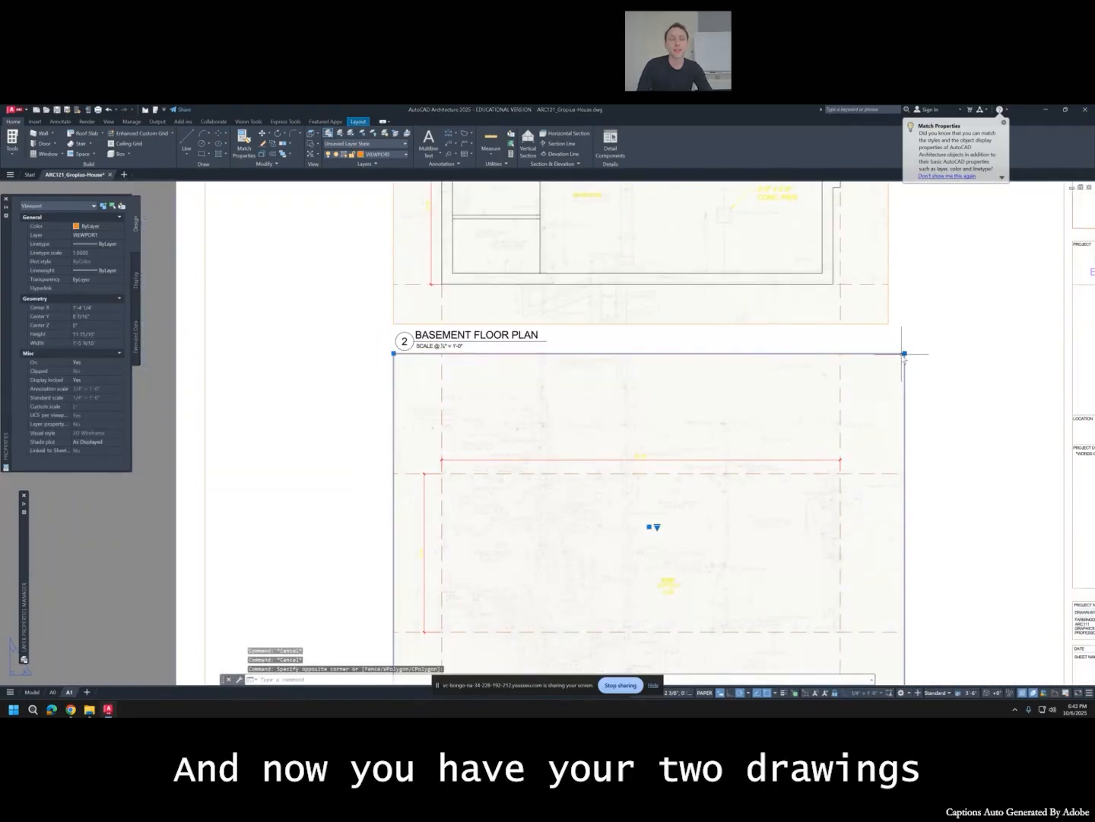
click(905, 354)
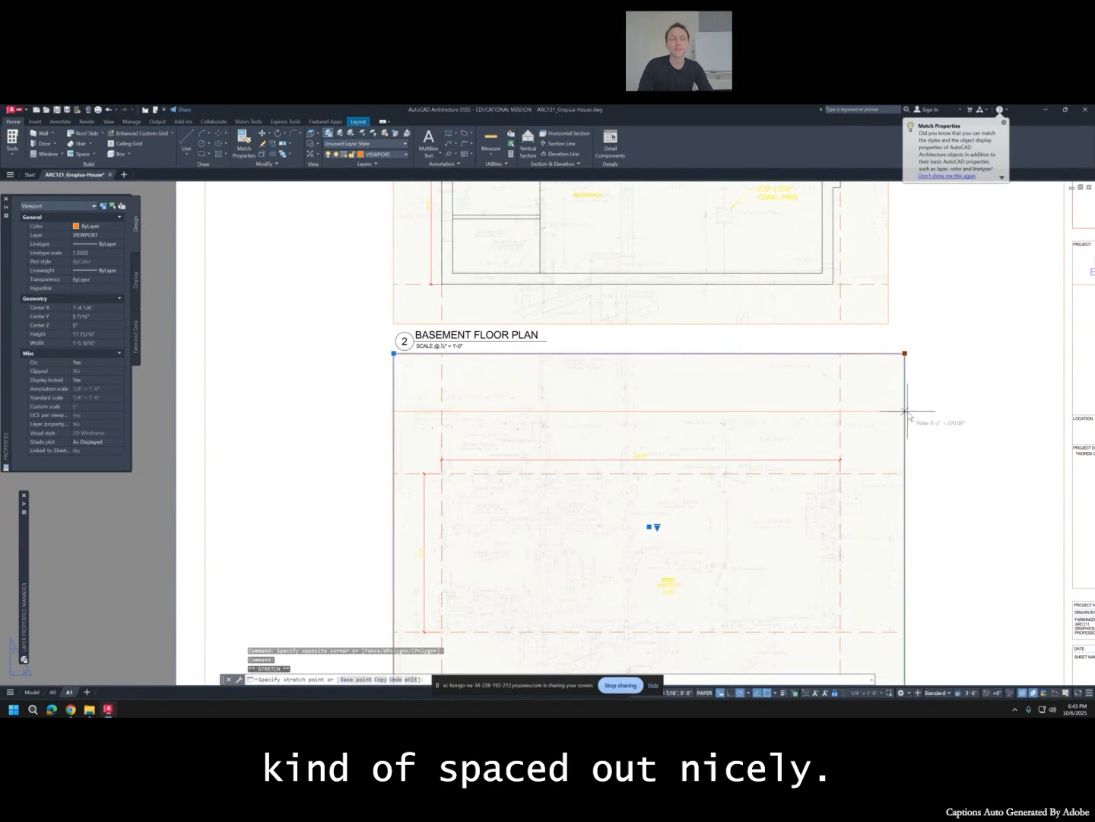
key(Escape)
key(Escape)
key(Escape)
scroll(844, 388, down, 5)
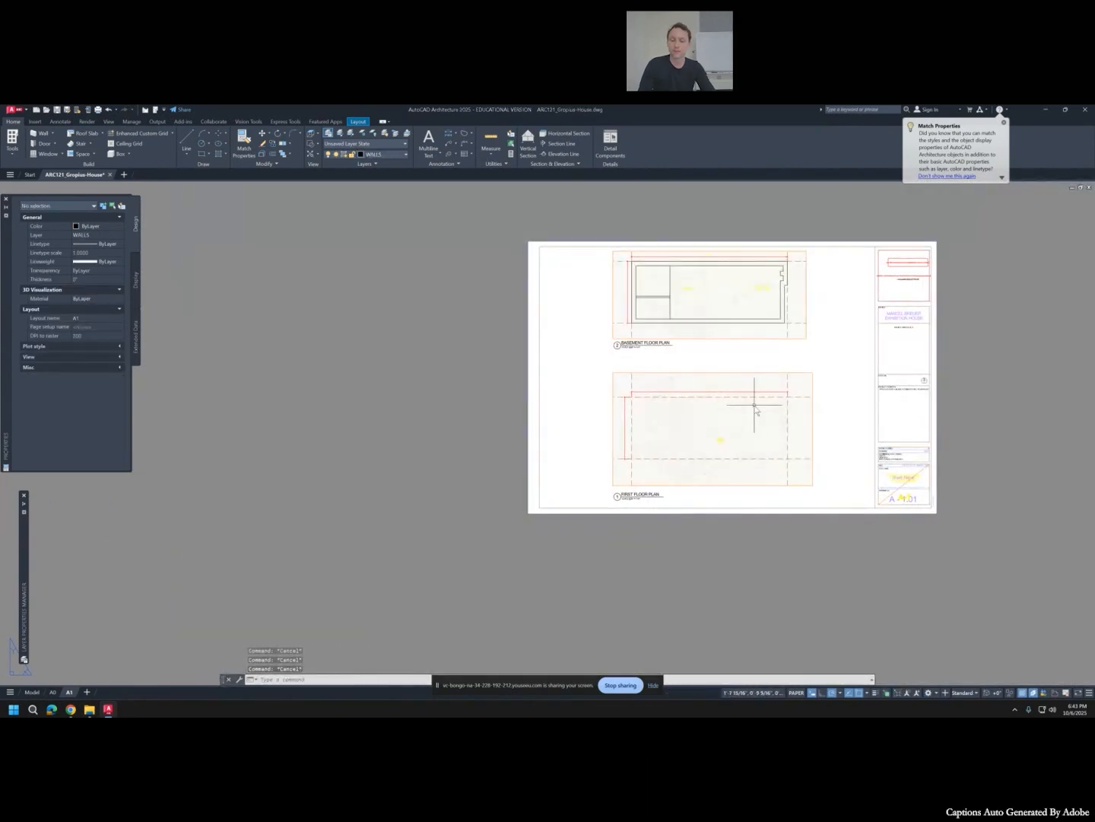
Preview the plot of the A1 sheet with the current settings, then close the preview without plotting.
key(ctrl+p)
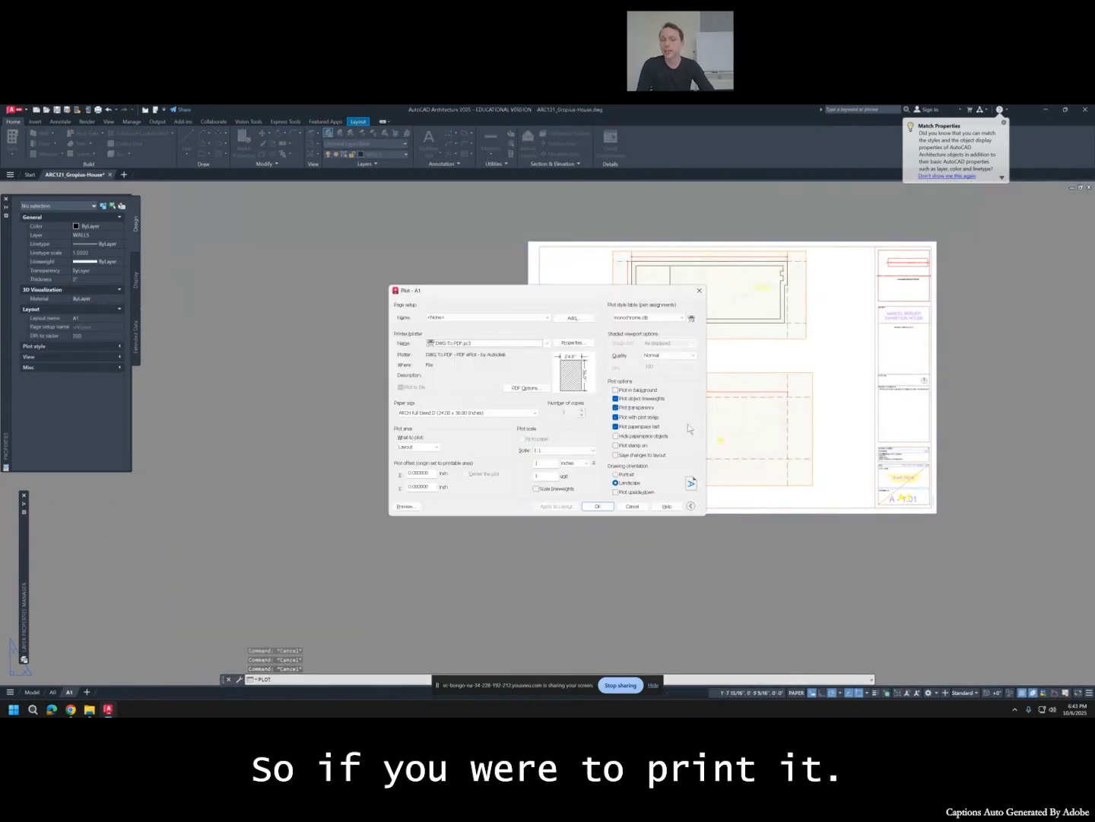
click(406, 505)
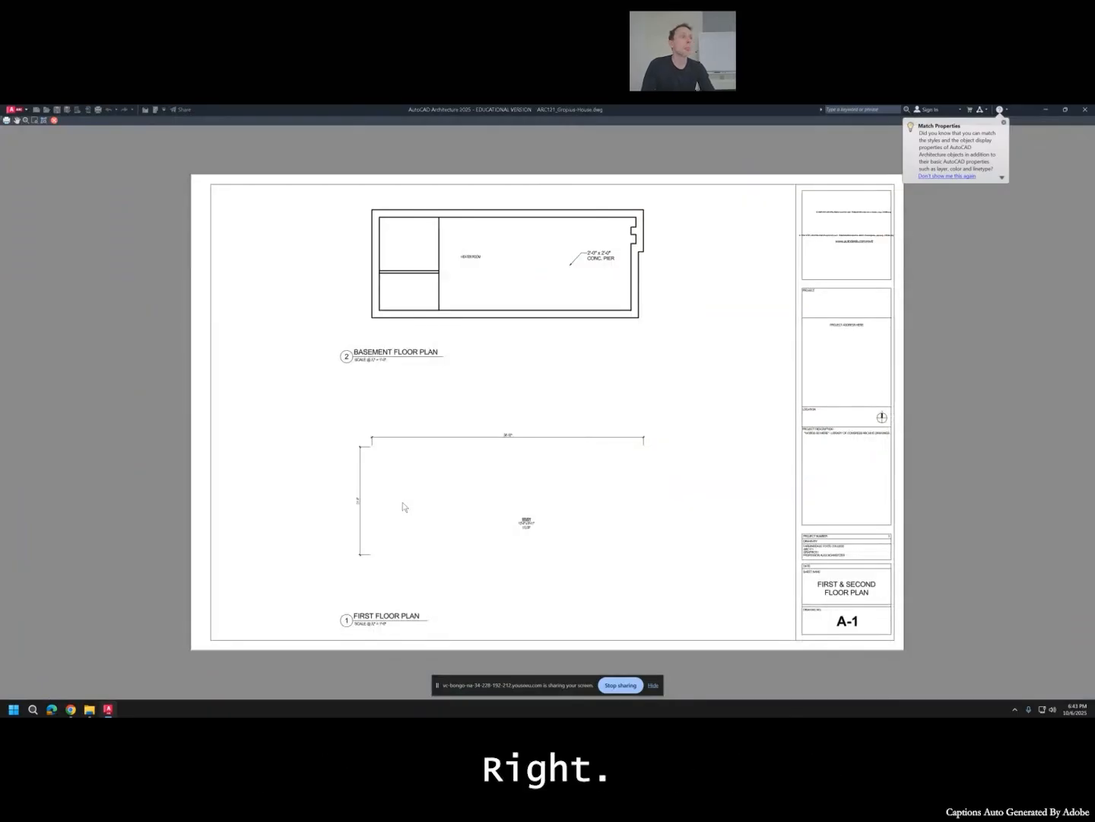
key(Escape)
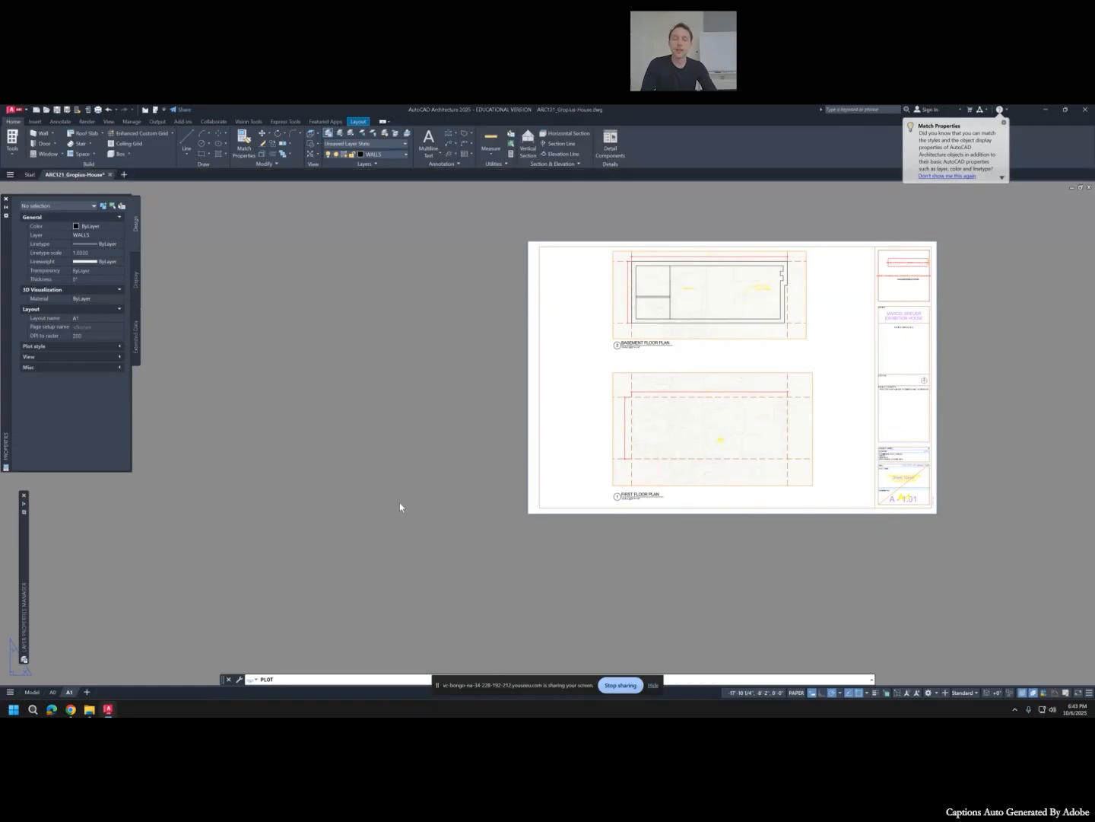
key(Escape)
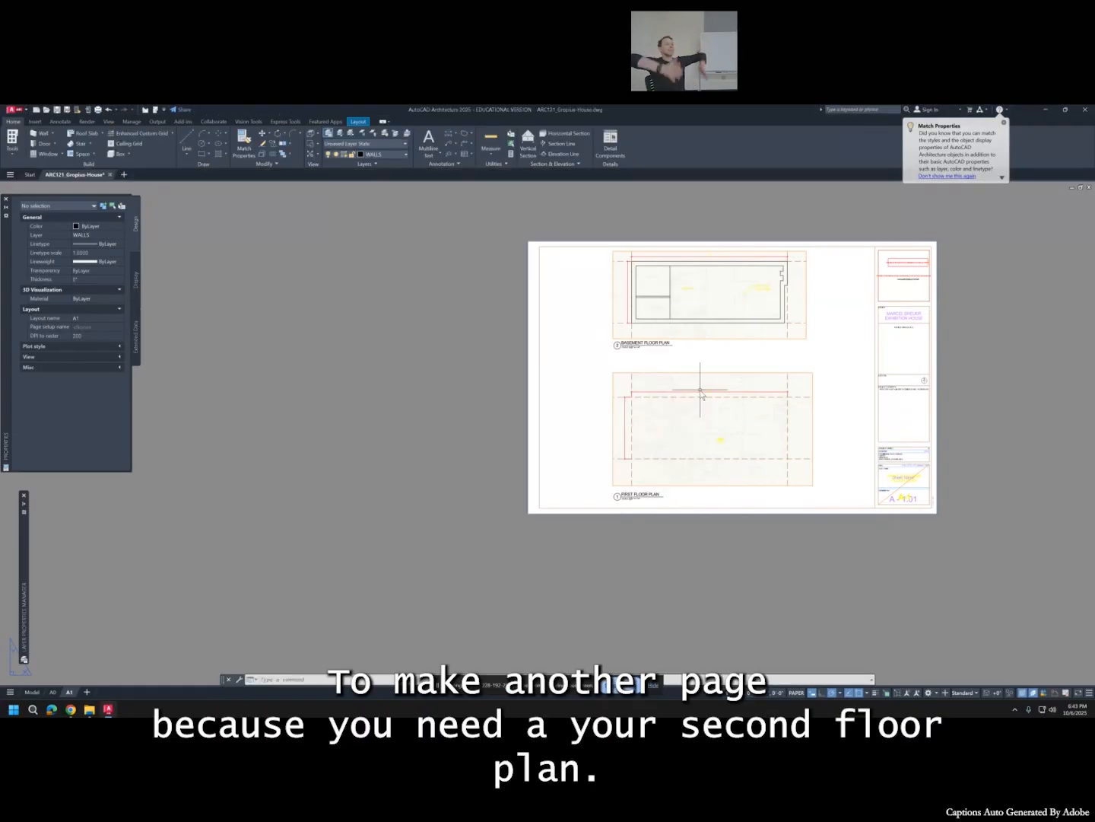
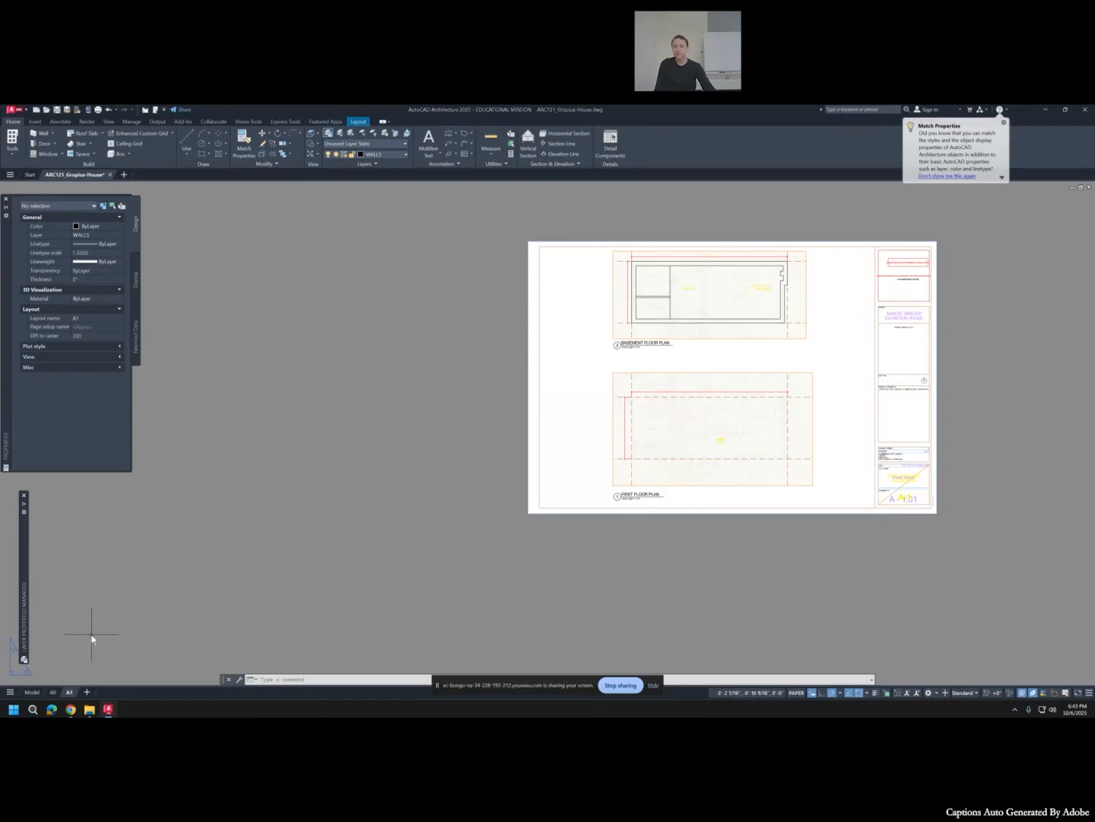
View the A0 cover sheet layout and return to the A1 layout.
click(54, 692)
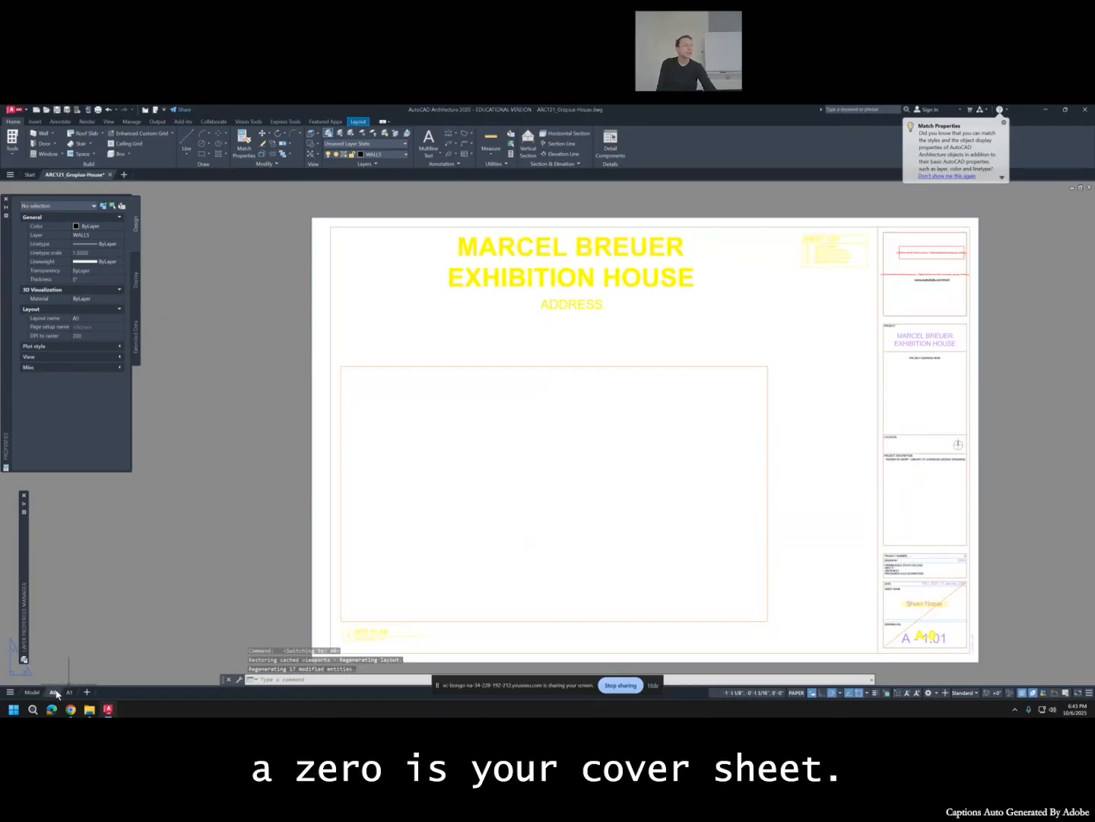
click(69, 693)
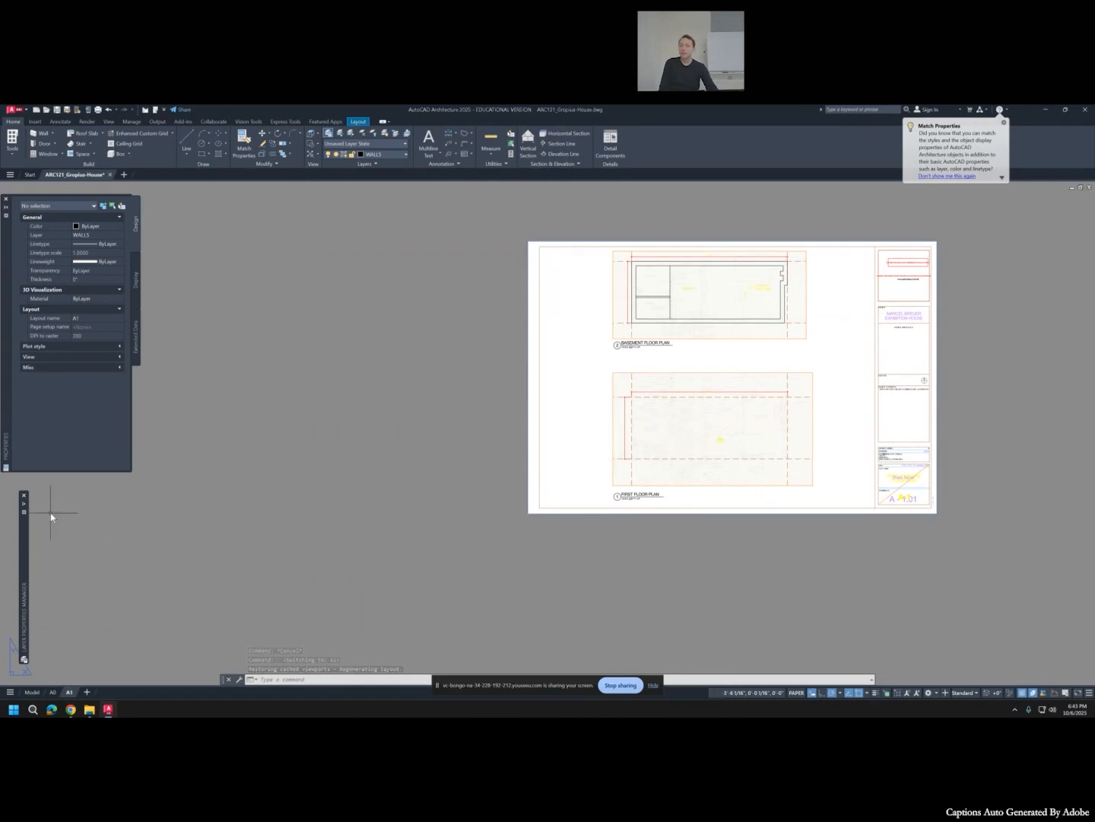
Create a copy of the A1 layout, placed at the end of the layout list.
right_click(70, 694)
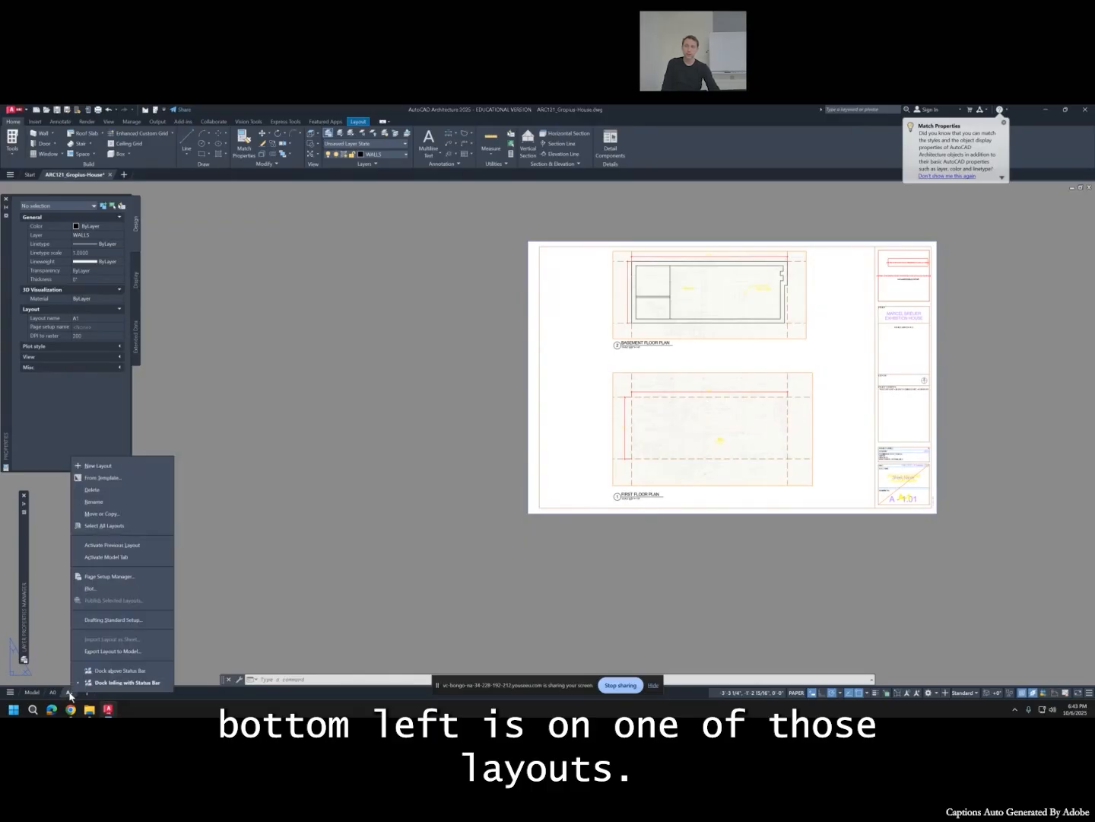
click(107, 514)
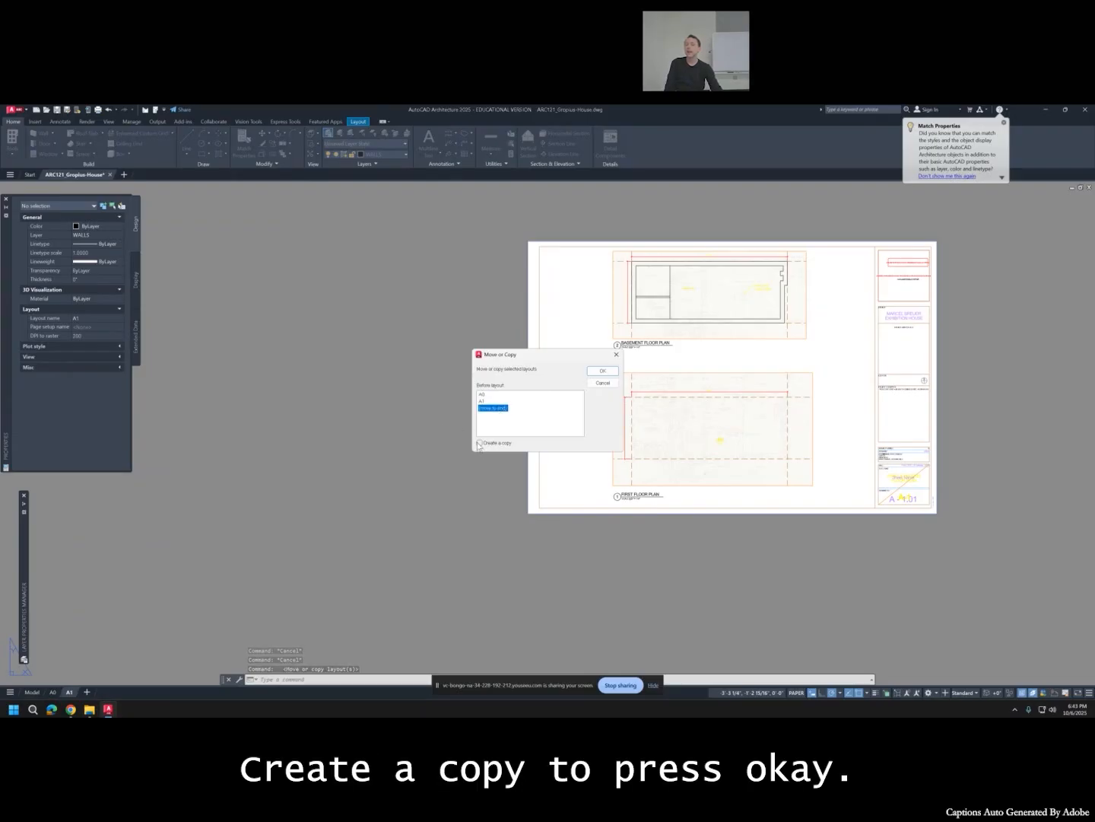
click(602, 371)
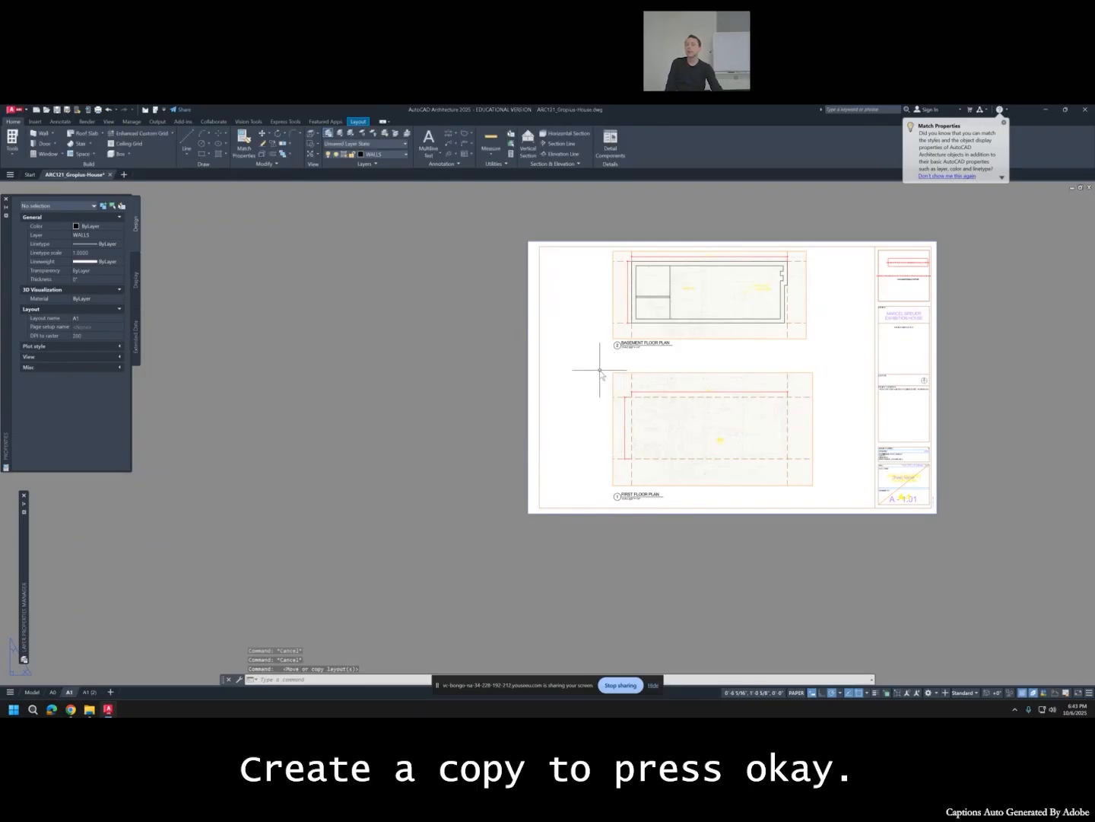
Open the copied layout and rename it A2.
click(90, 692)
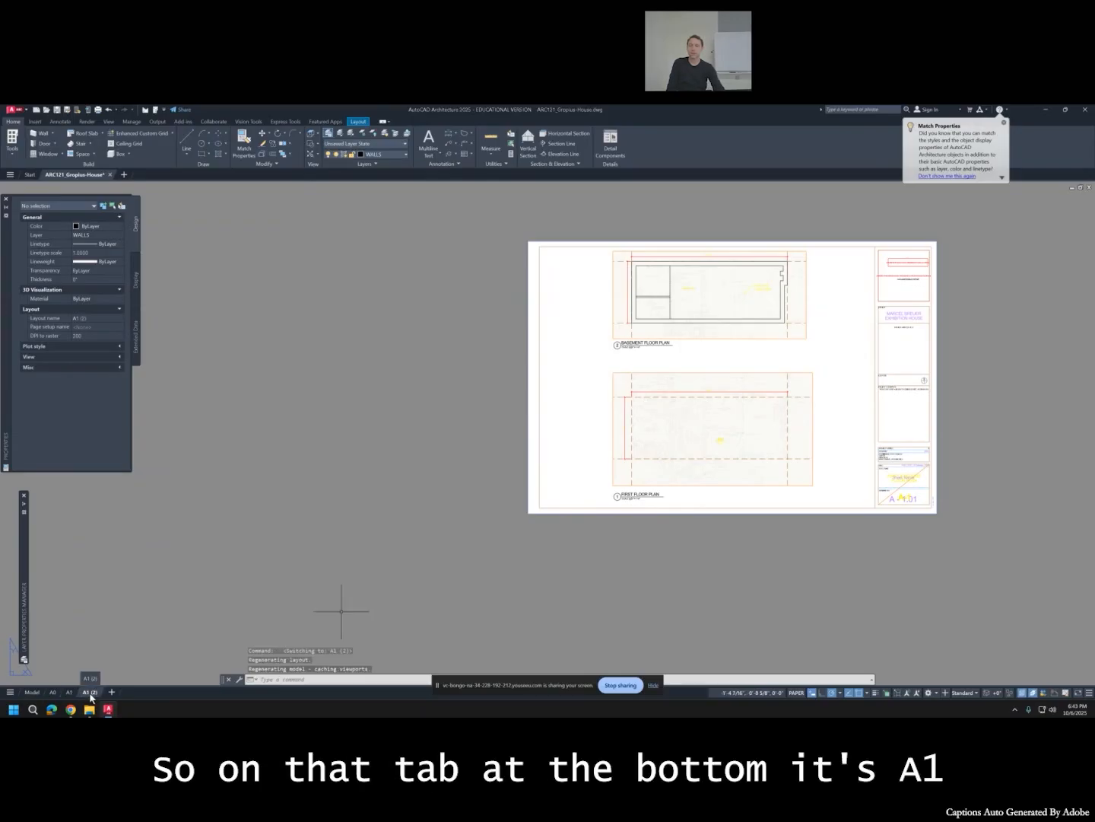
right_click(93, 694)
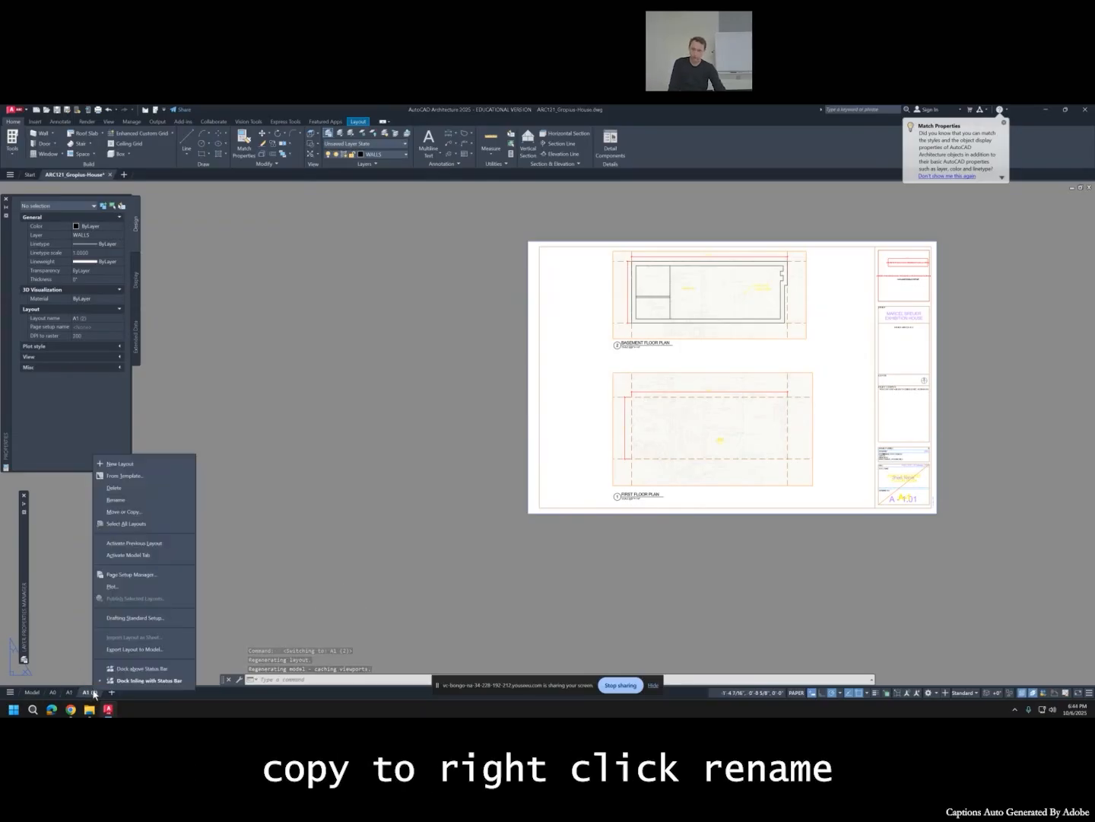
click(148, 500)
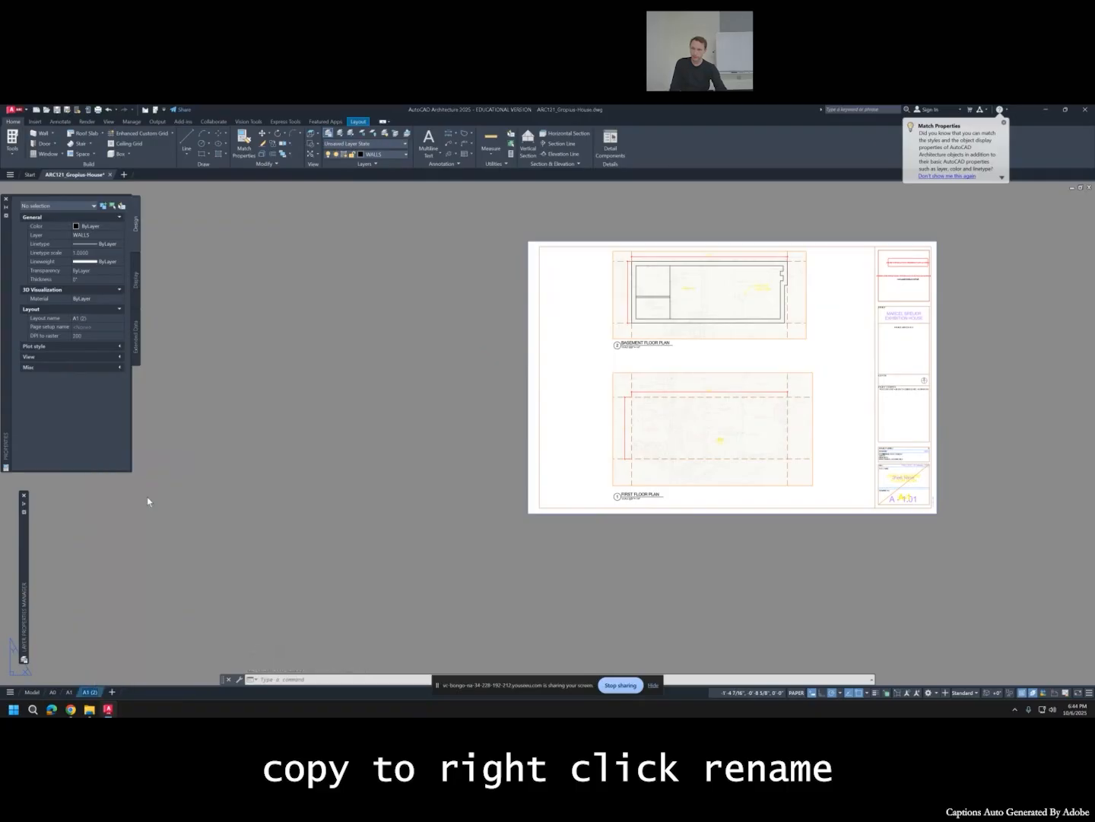
text(A)
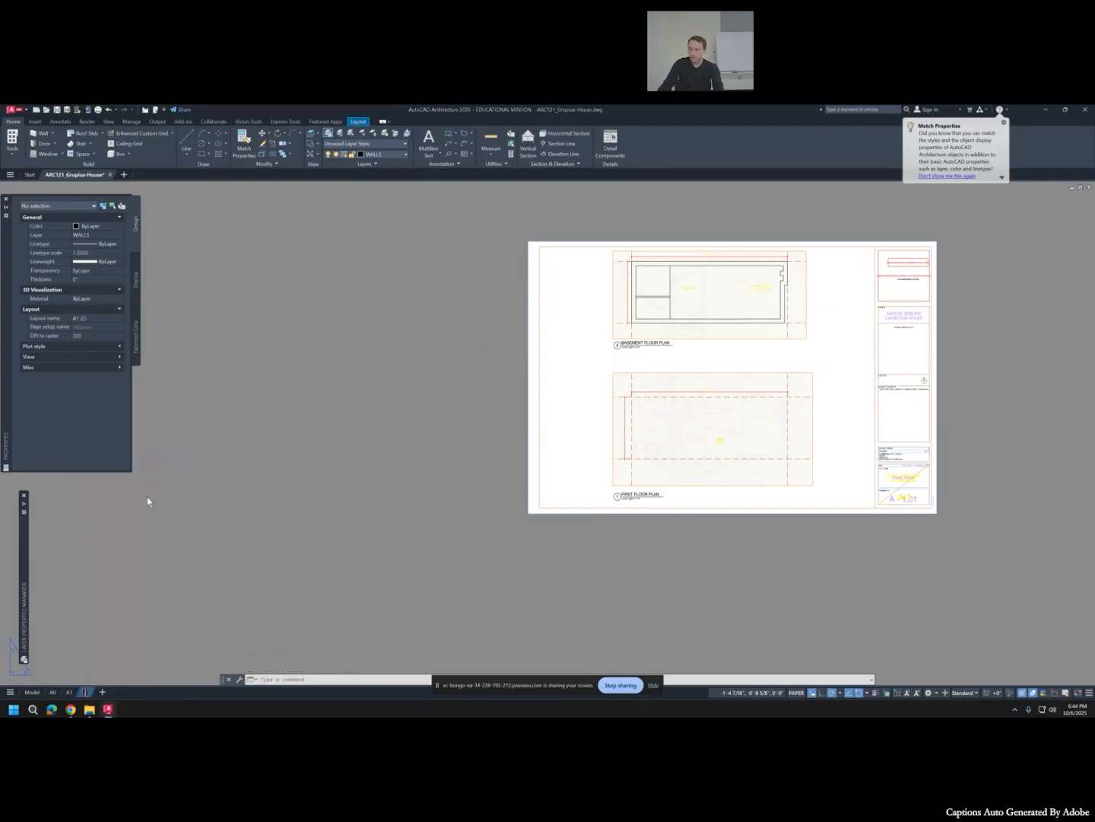
text(2)
key(Return)
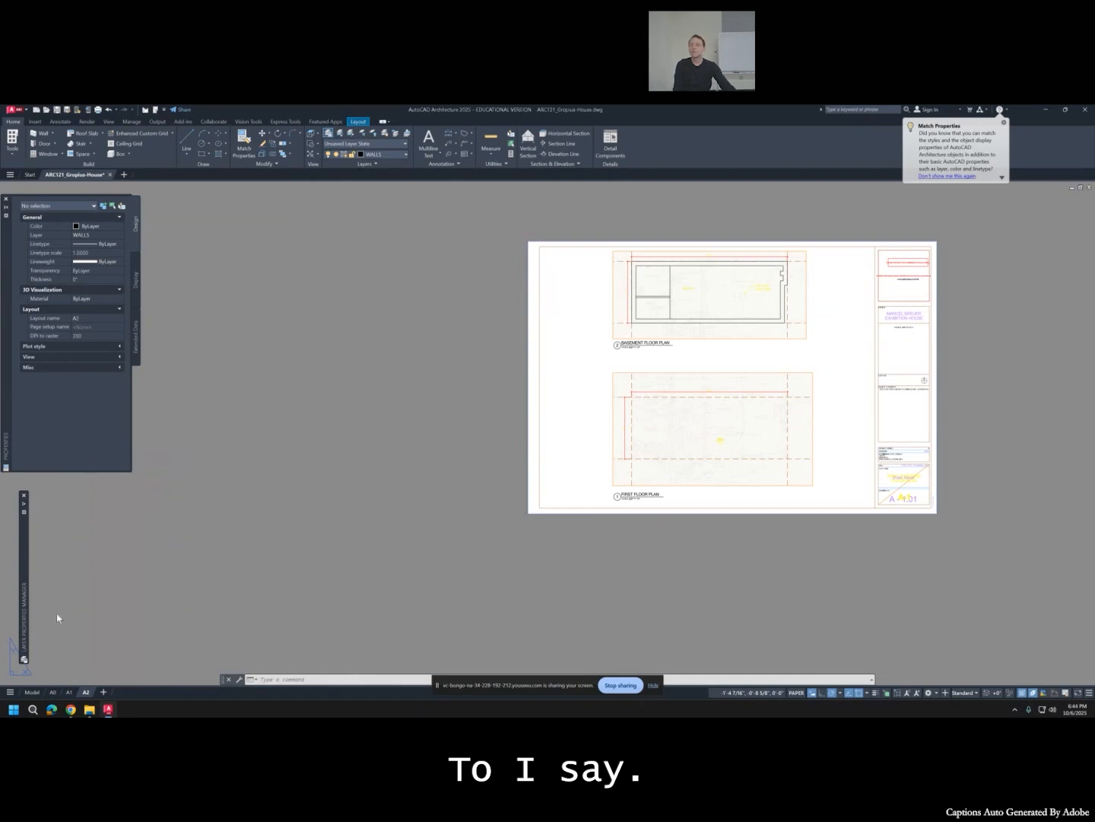
Change the drawing number text in the A2 sheet's title block to A2.
click(905, 477)
scroll(912, 475, up, 6)
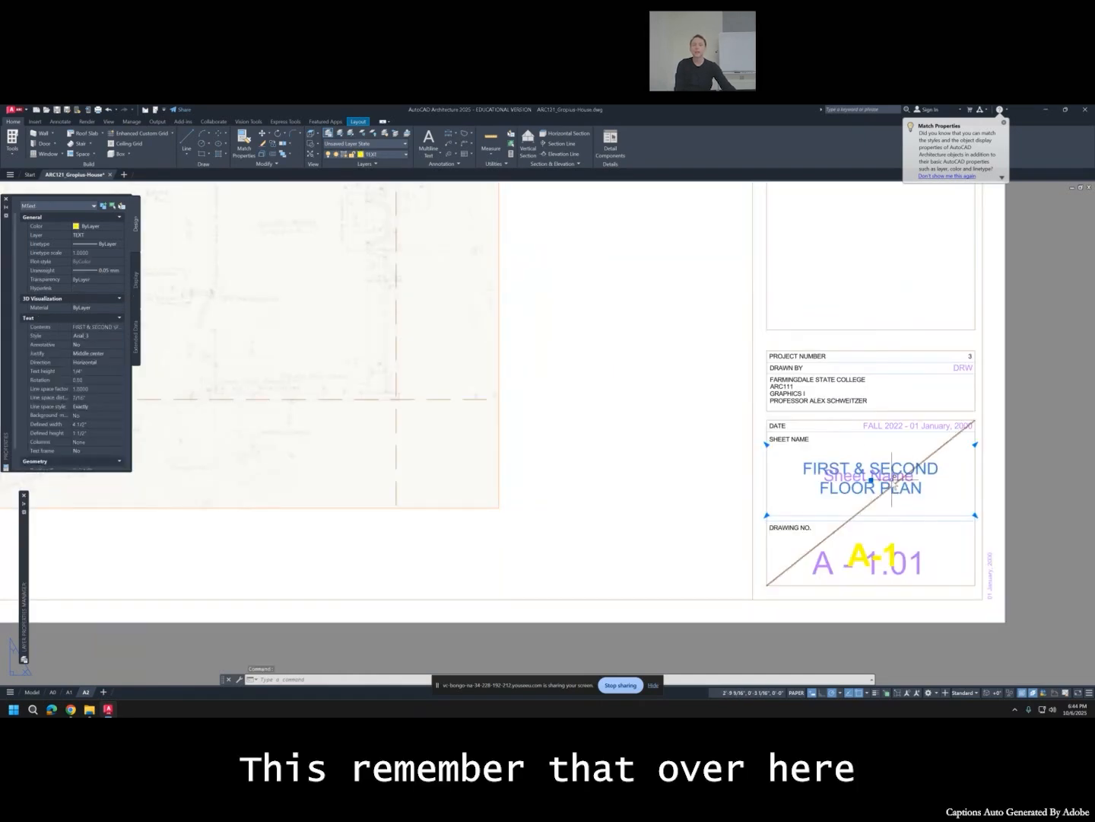
double_click(895, 552)
drag(897, 553, 884, 552)
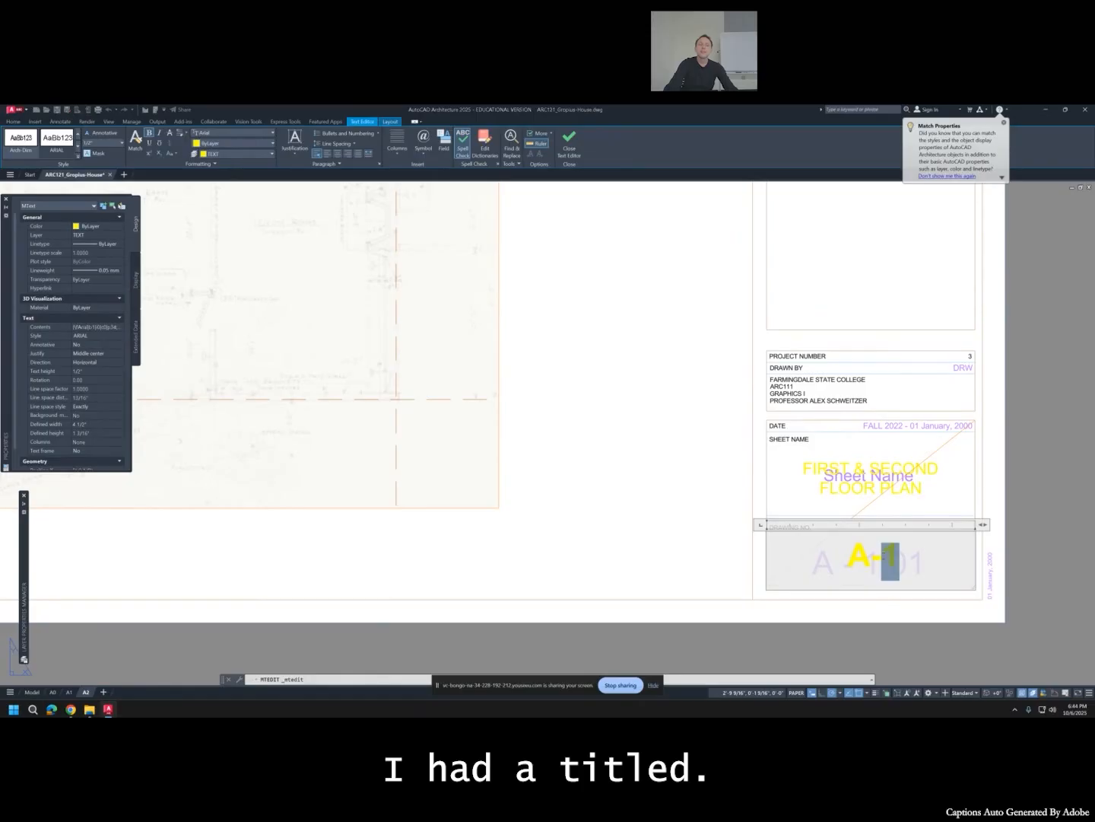
text(2)
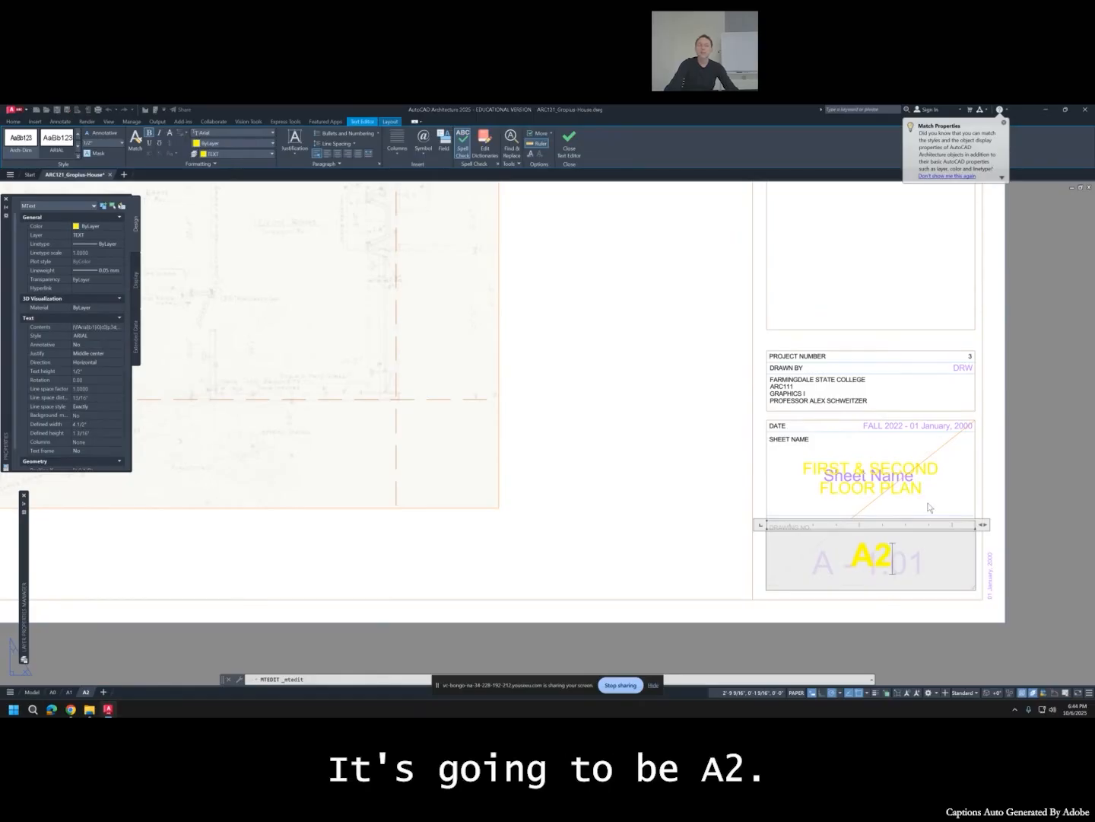
click(928, 506)
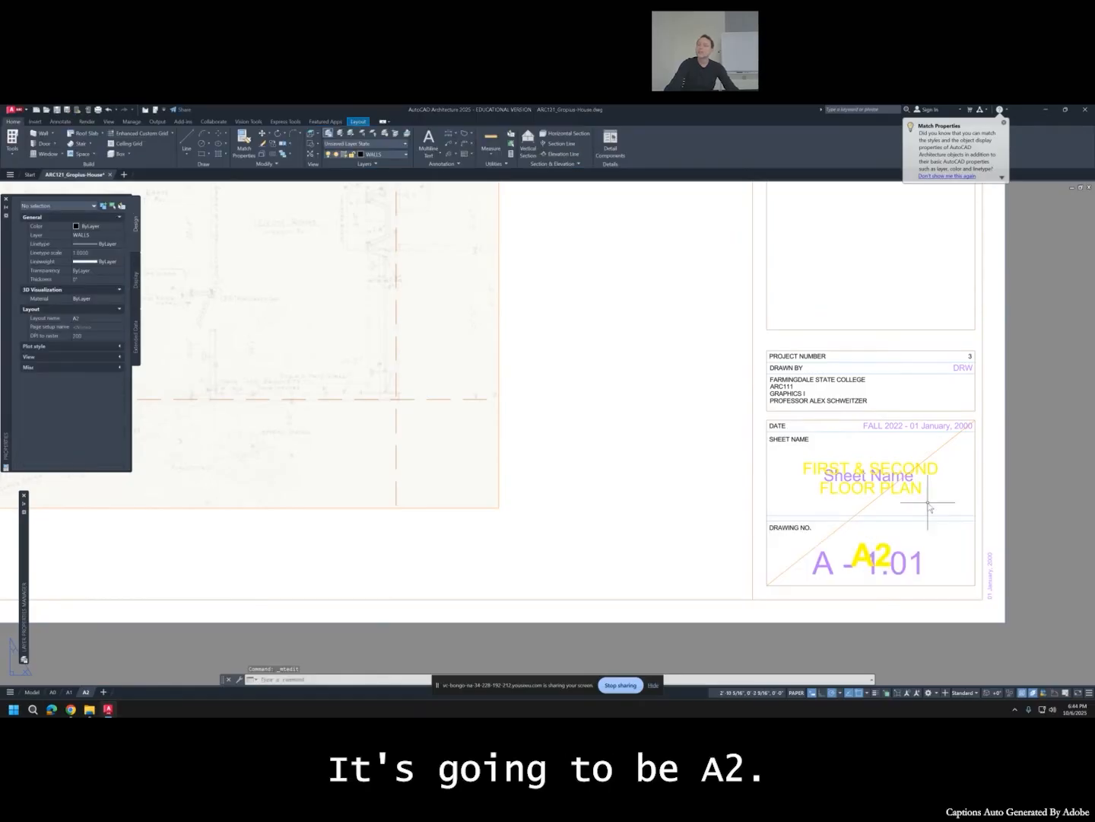
Shorten the sheet name in the A2 title block to SECOND FLOOR PLAN by removing the words FIRST &.
double_click(897, 466)
drag(955, 469, 783, 467)
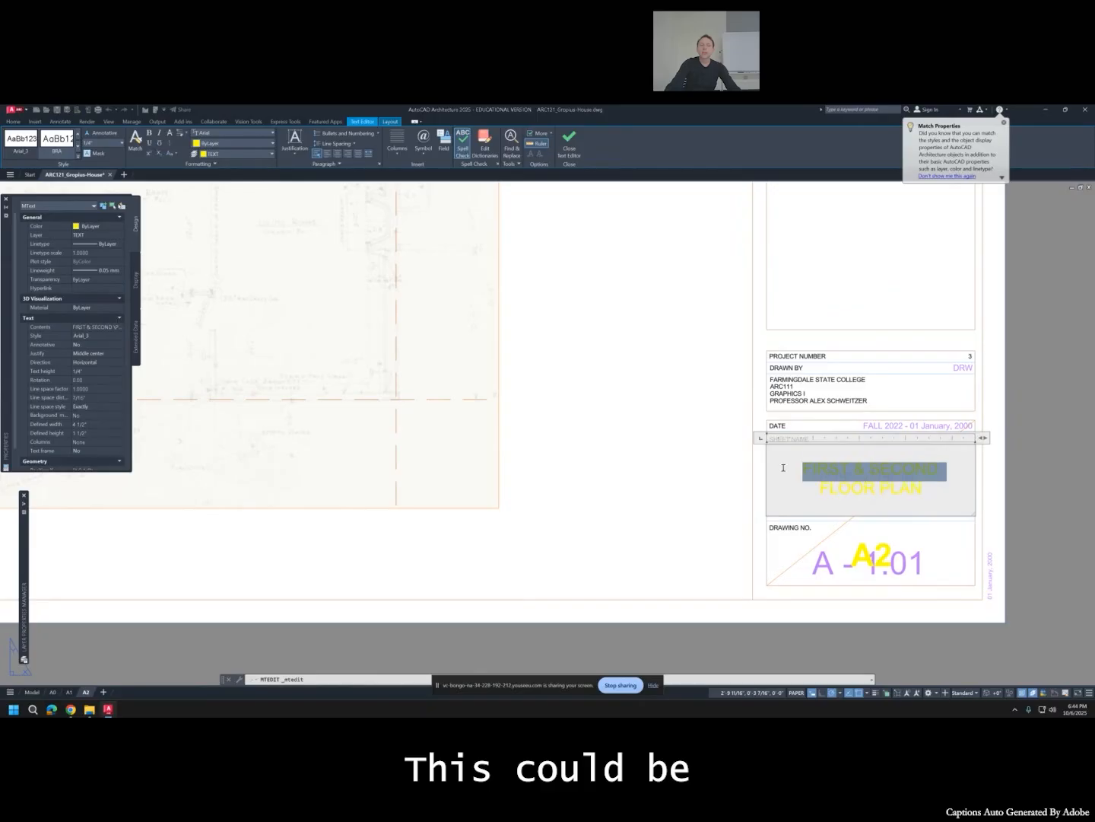
click(871, 469)
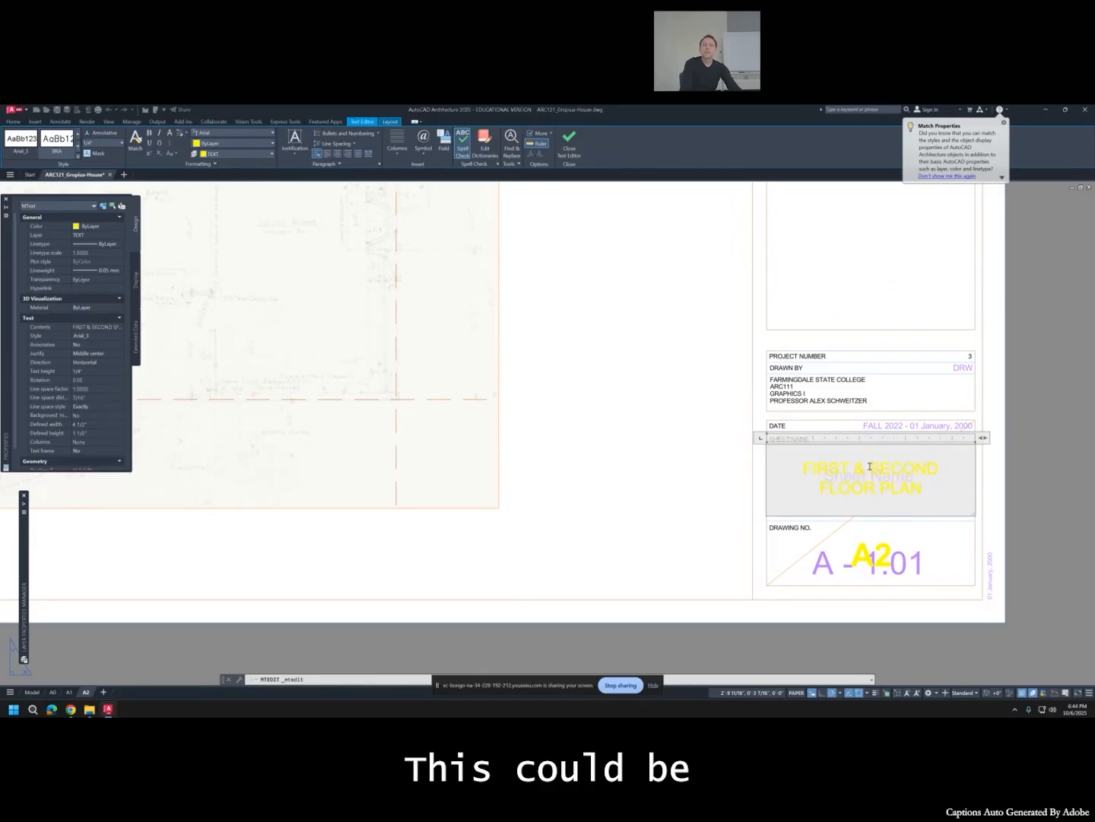
drag(871, 469, 785, 466)
key(Delete)
key(Escape)
key(Escape)
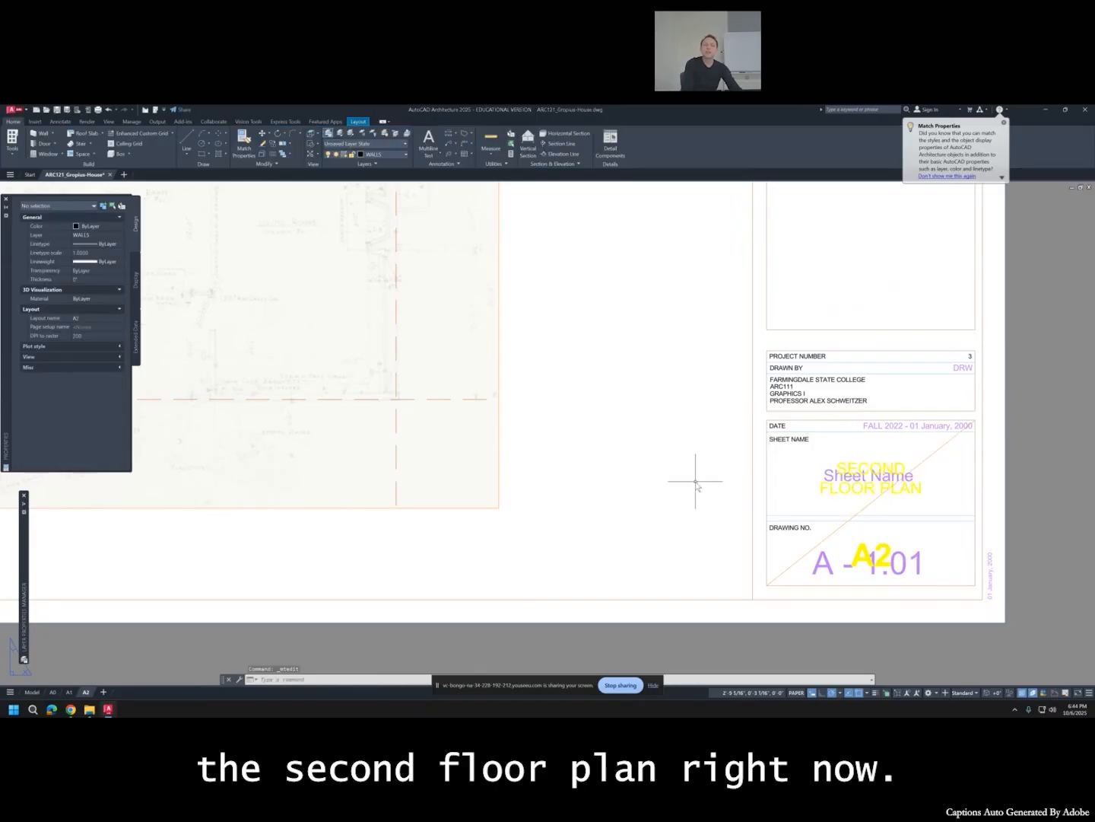
Draw a reference line from the basement plan's upper-left outer wall corner to the upper-left corner of the sheet border.
scroll(715, 502, down, 2)
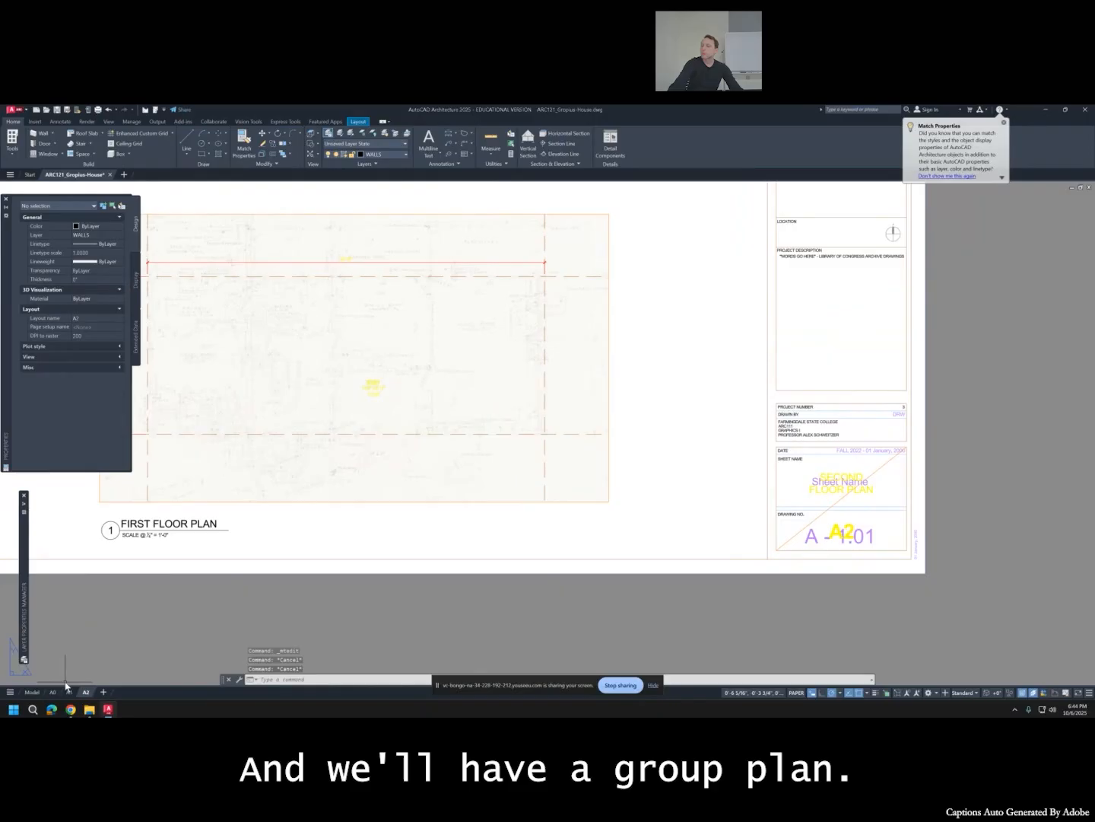
scroll(334, 533, down, 3)
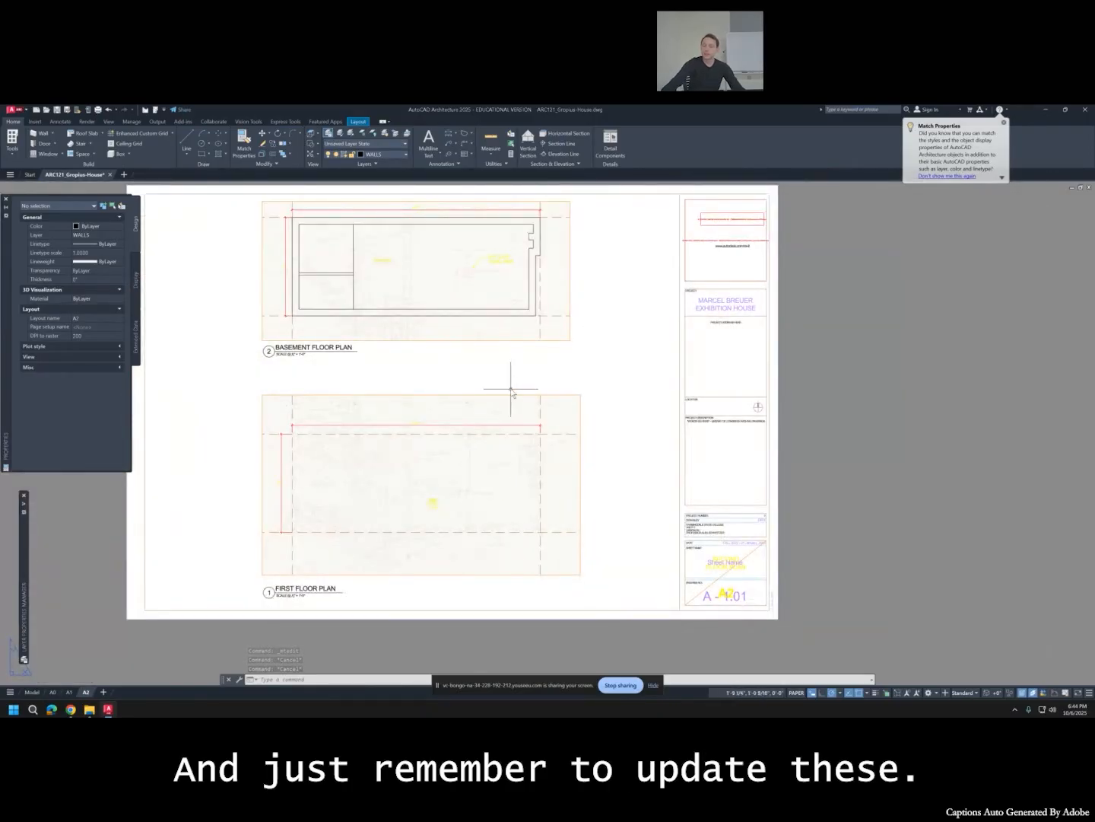
scroll(510, 386, down, 2)
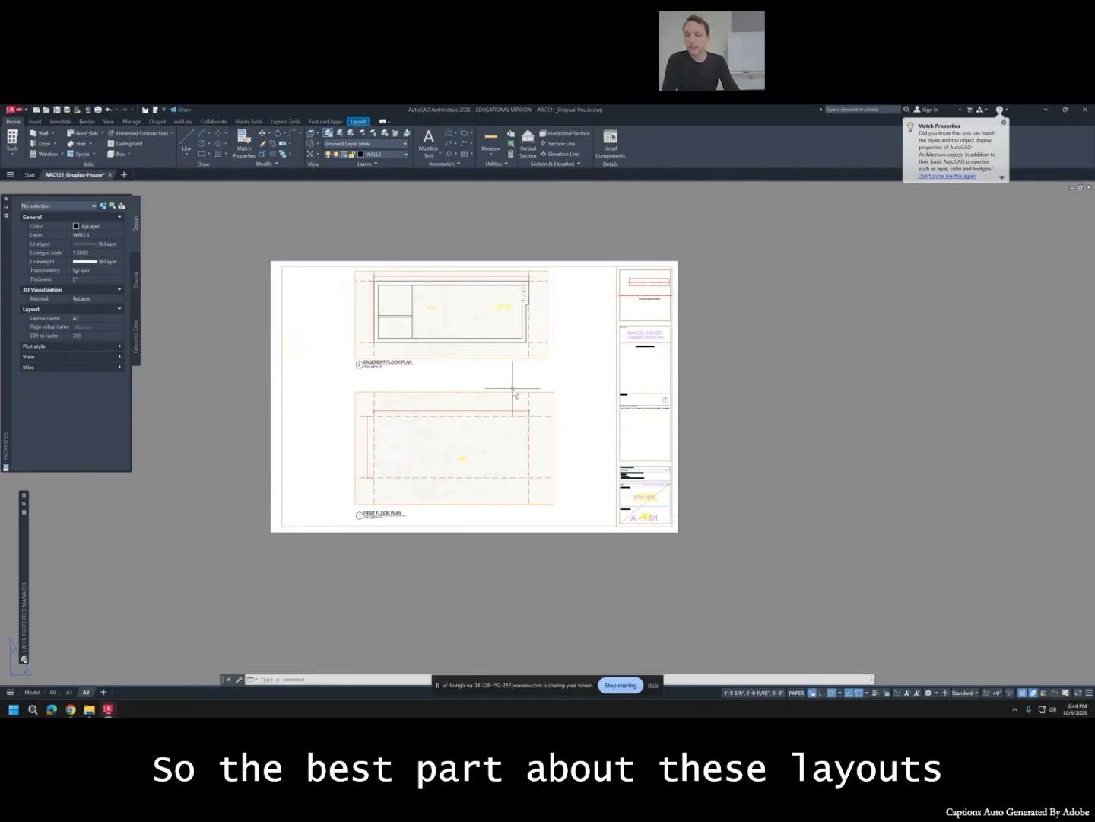
text(l)
key(Return)
scroll(371, 294, up, 3)
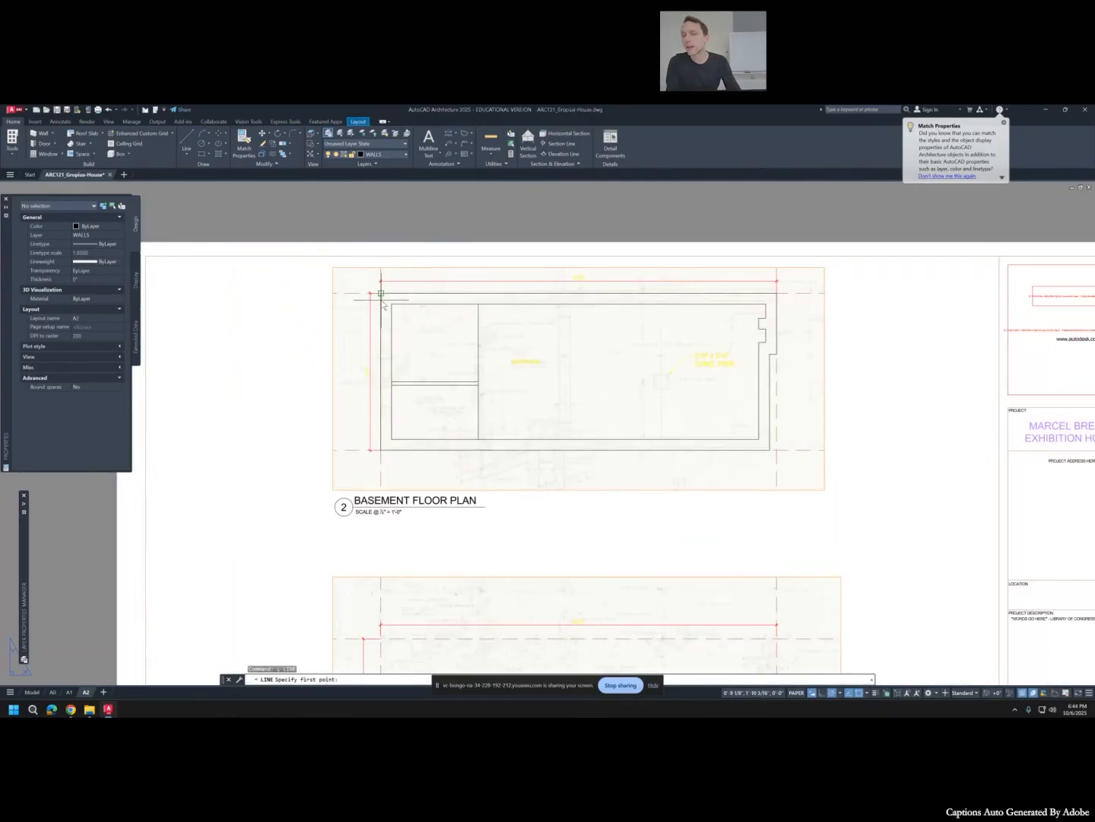
click(380, 293)
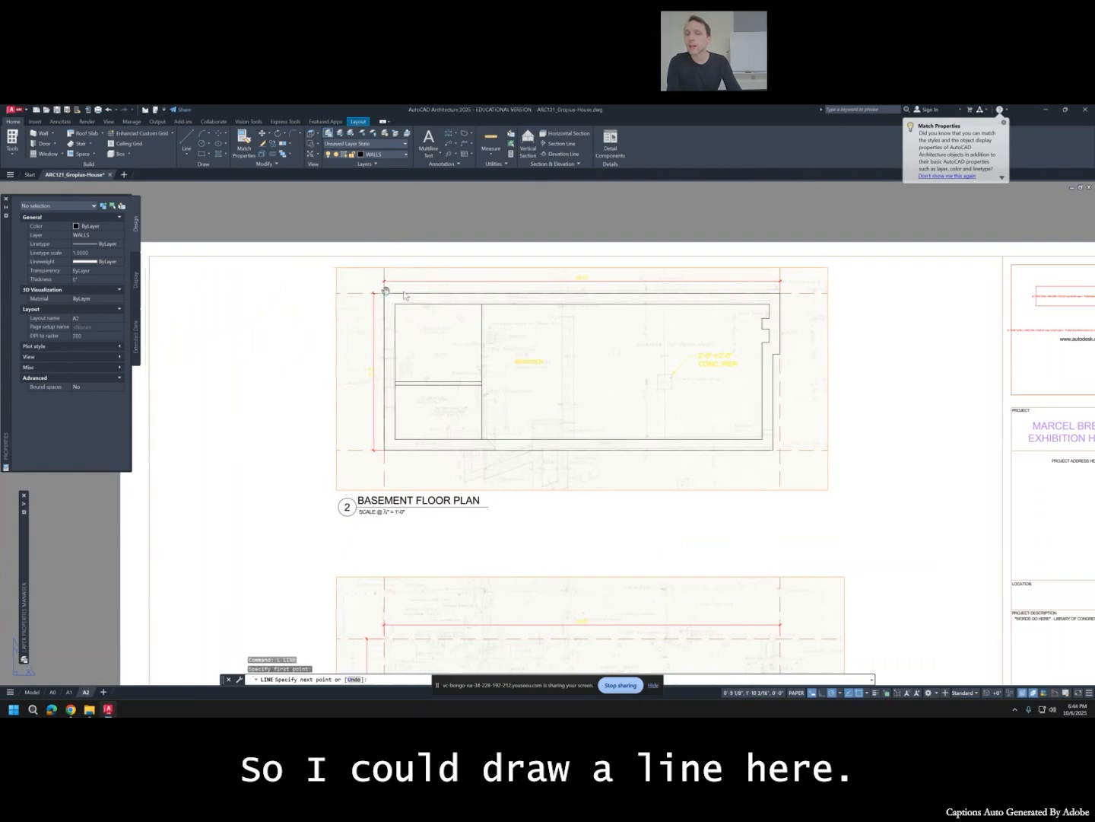
middle_drag(382, 289, 453, 290)
click(216, 258)
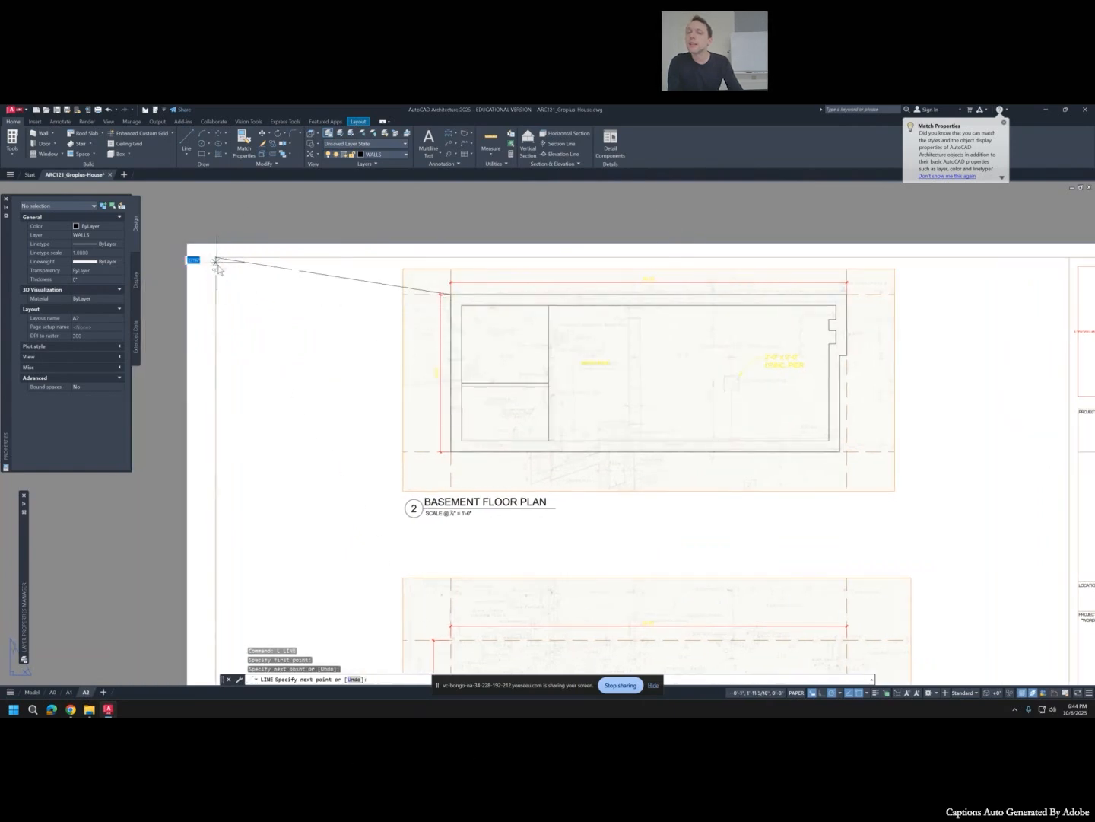
key(Escape)
scroll(352, 335, down, 2)
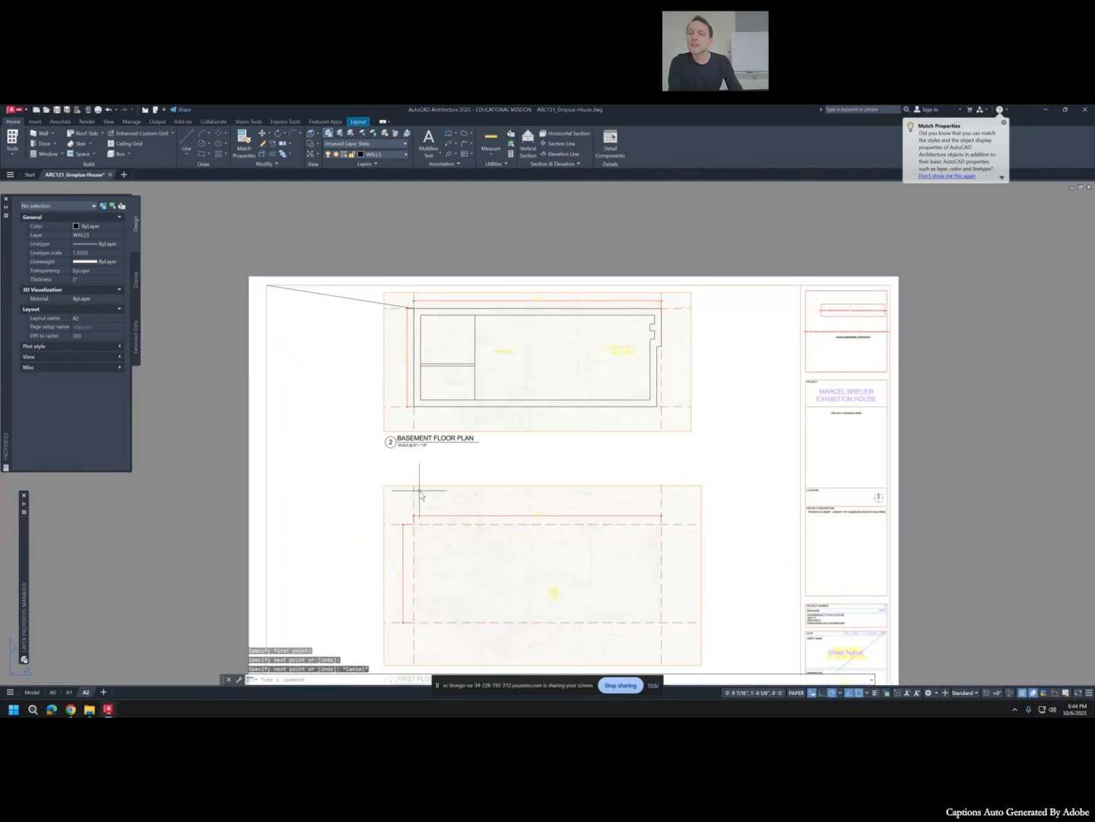
Unlock the basement plan's viewport and shift the view inside it to the second-floor plan.
middle_drag(421, 501, 440, 429)
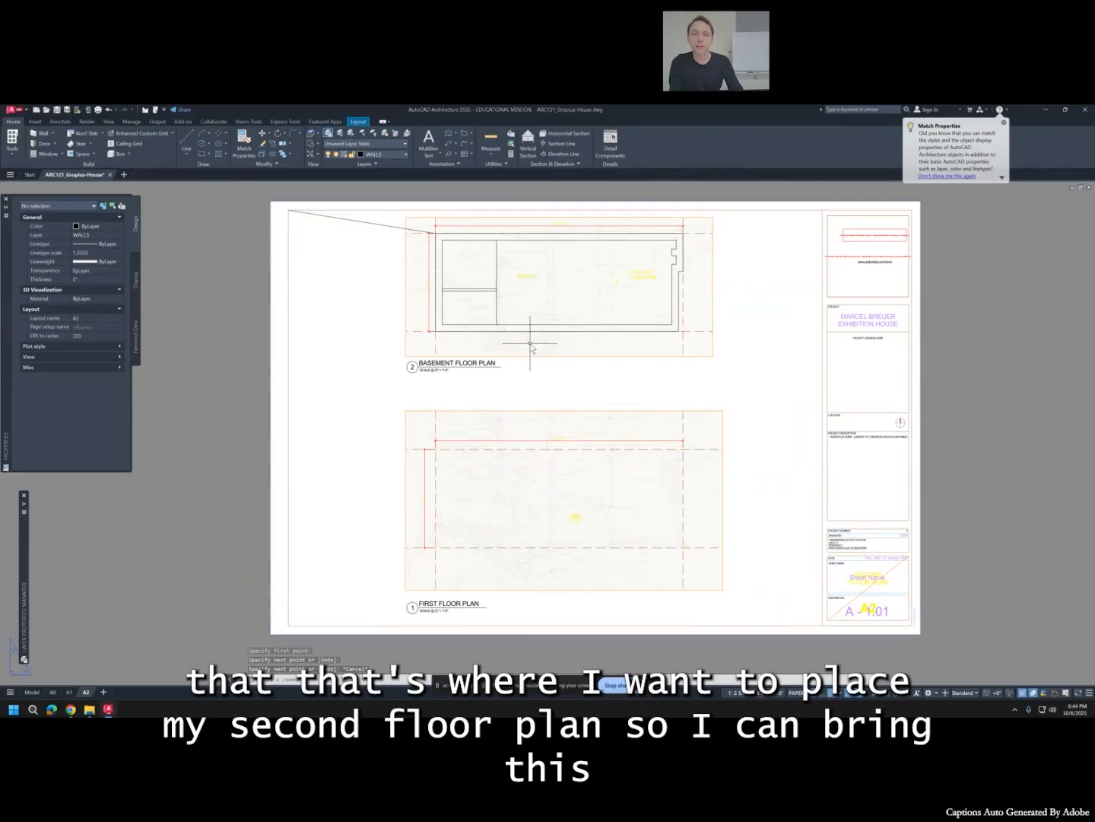
click(537, 366)
click(515, 340)
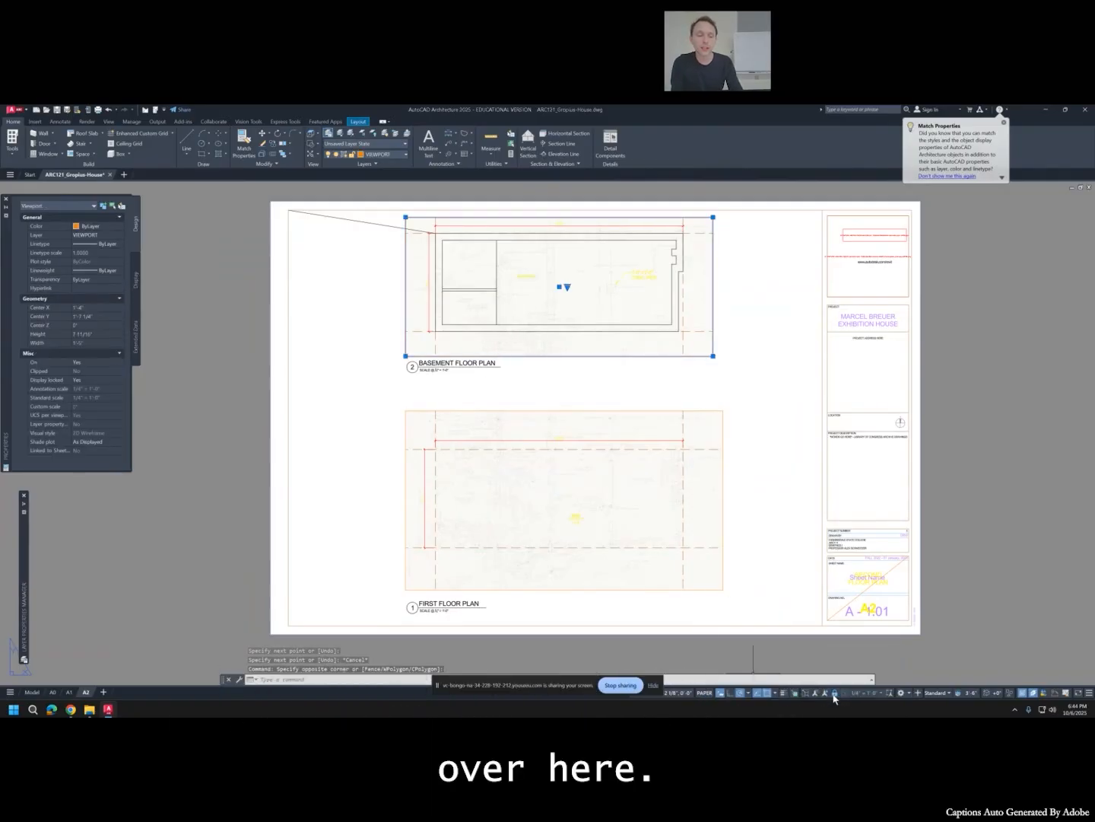
scroll(576, 263, down, 5)
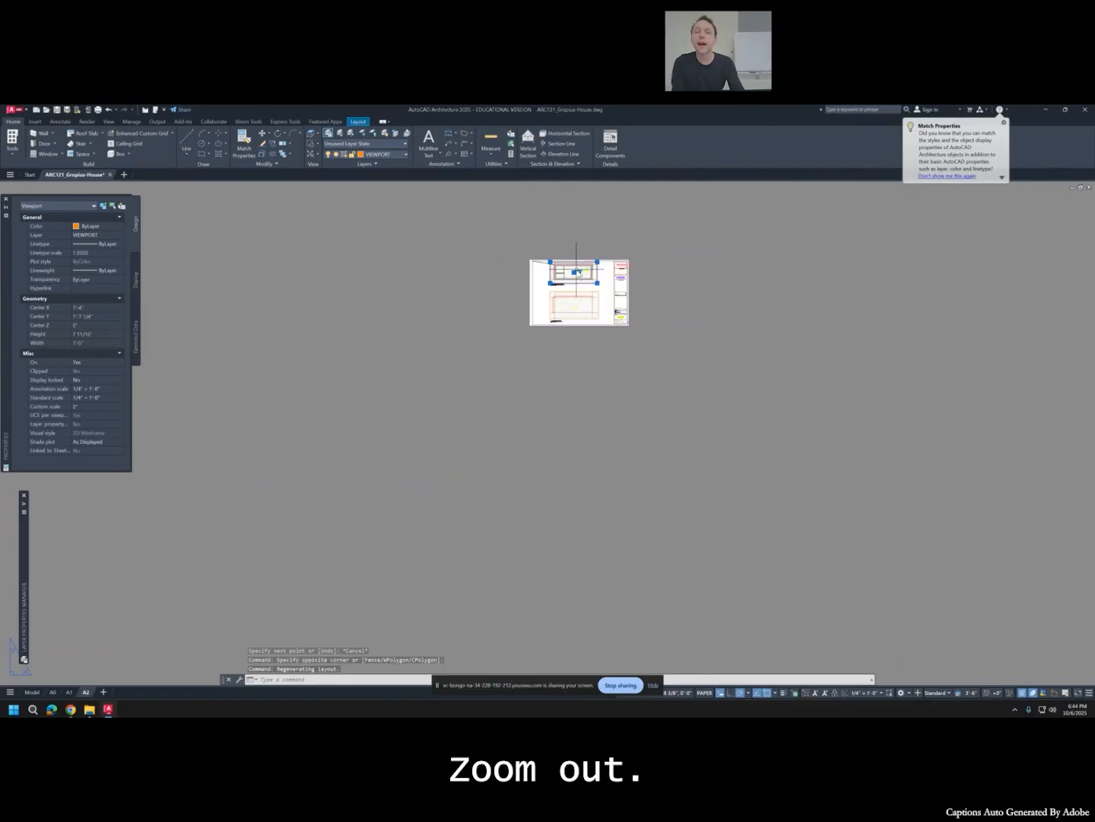
scroll(578, 280, up, 8)
scroll(579, 280, down, 3)
double_click(560, 280)
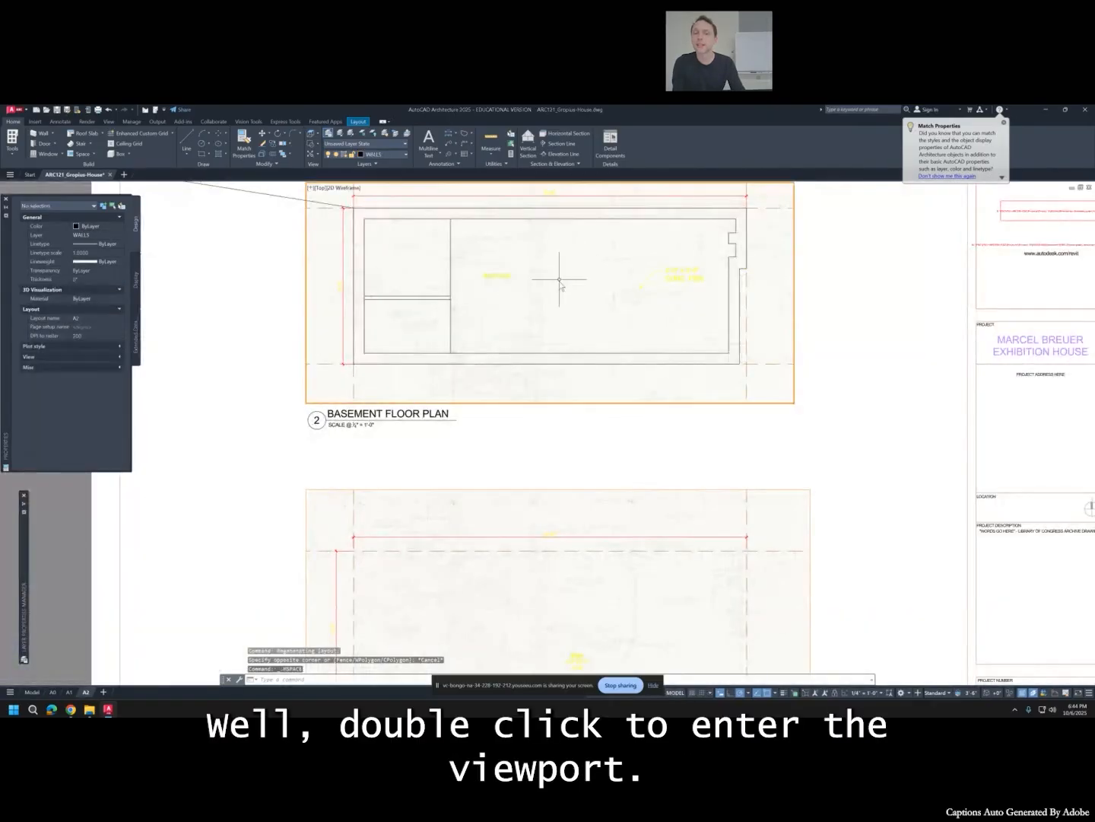
scroll(533, 309, down, 6)
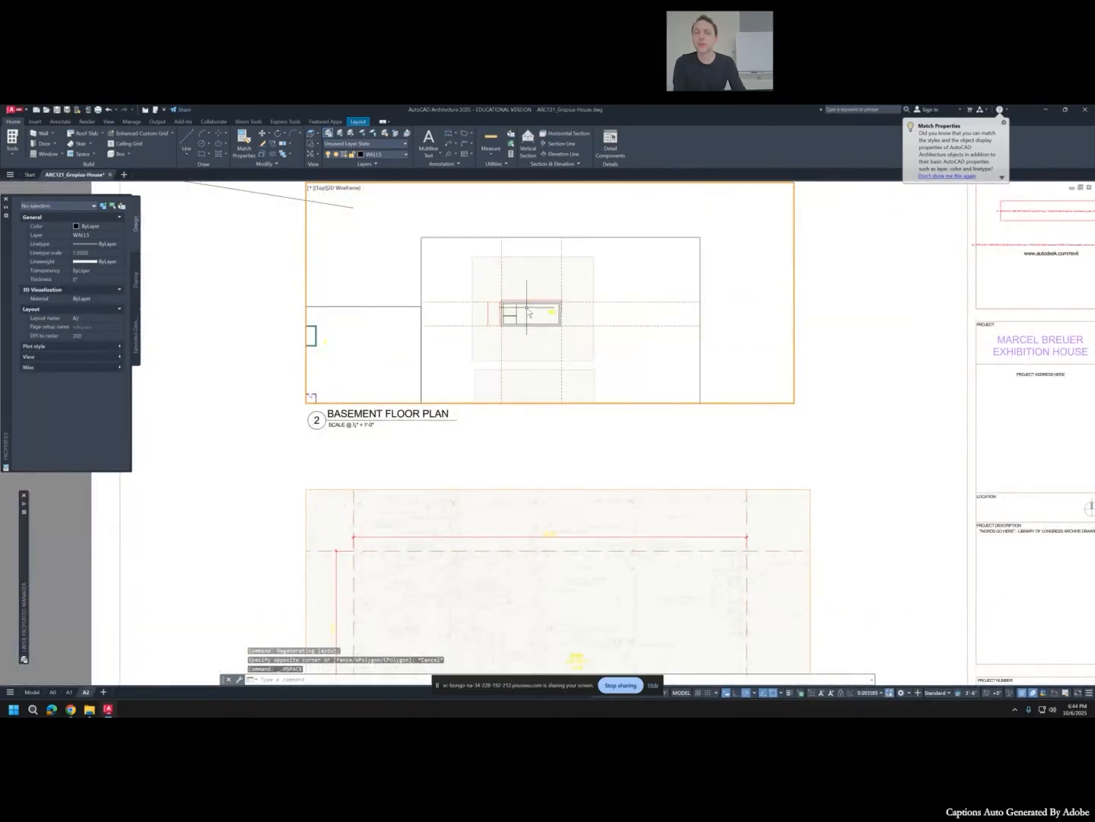
scroll(530, 310, up, 7)
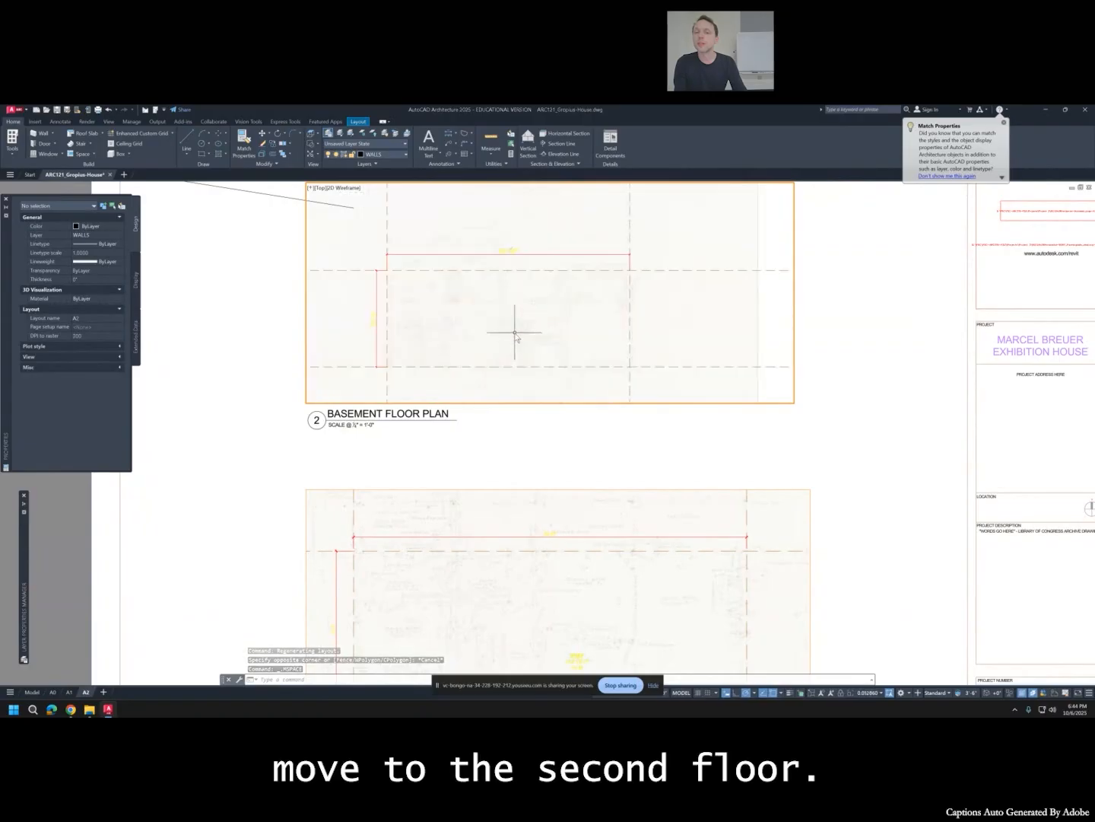
scroll(506, 307, up, 2)
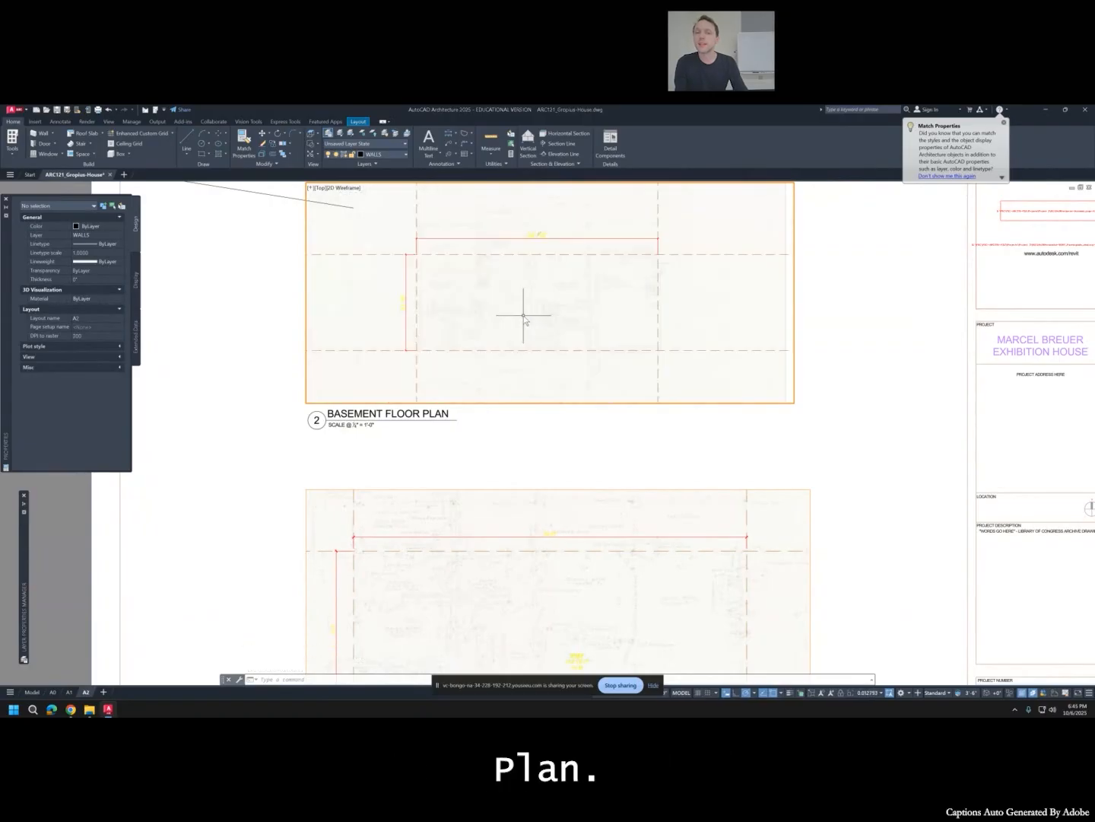
Set the upper viewport's scale to 1/4" = 1'-0" and lock its display.
click(865, 693)
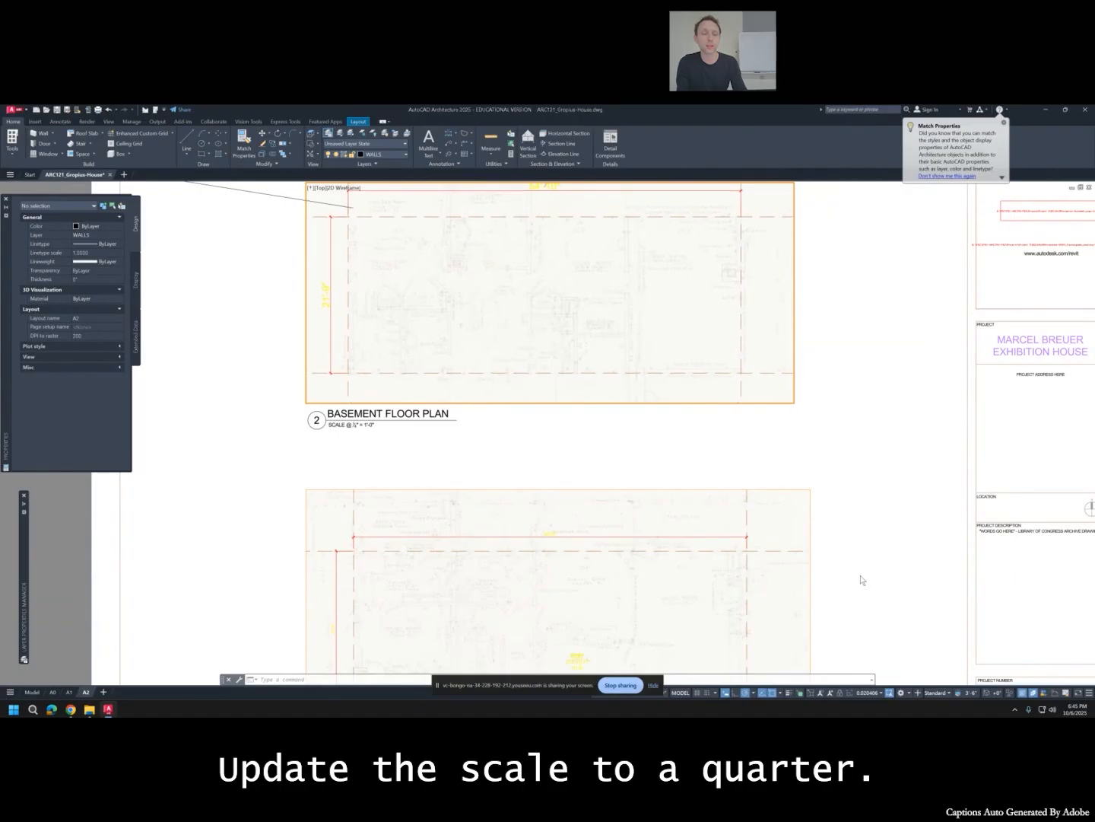
double_click(904, 434)
click(846, 430)
click(785, 391)
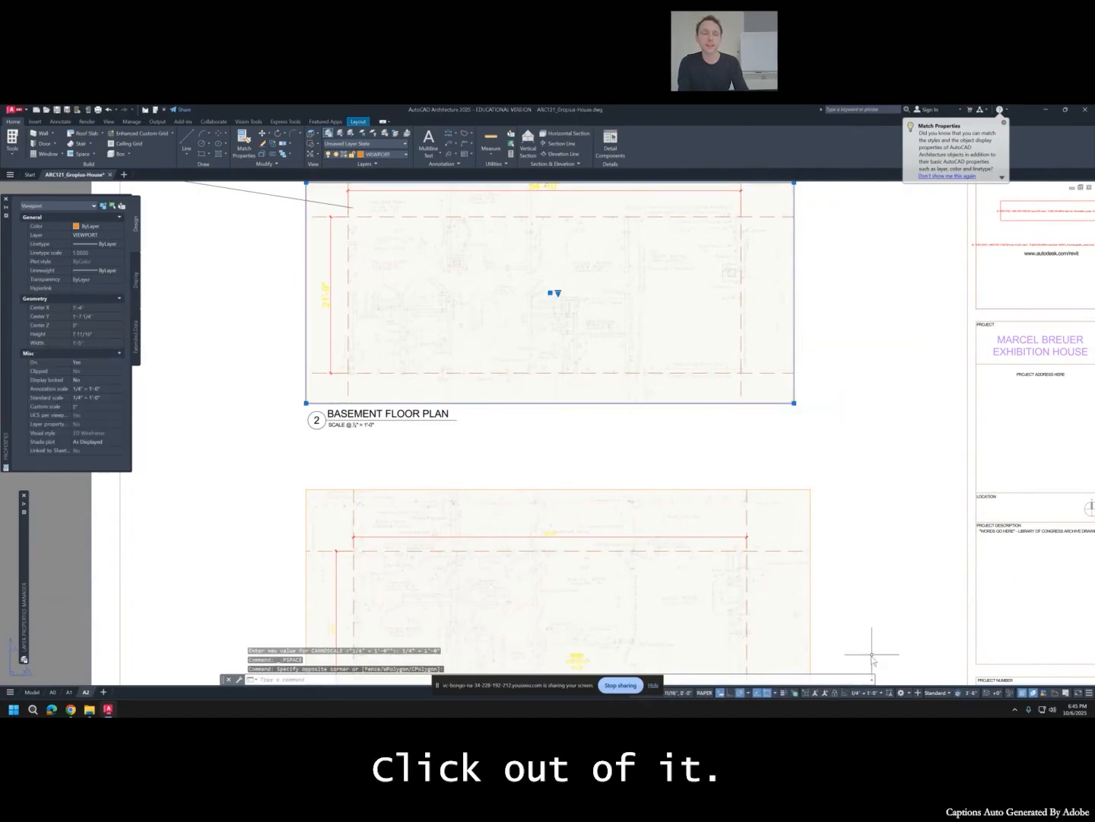
click(826, 693)
click(868, 443)
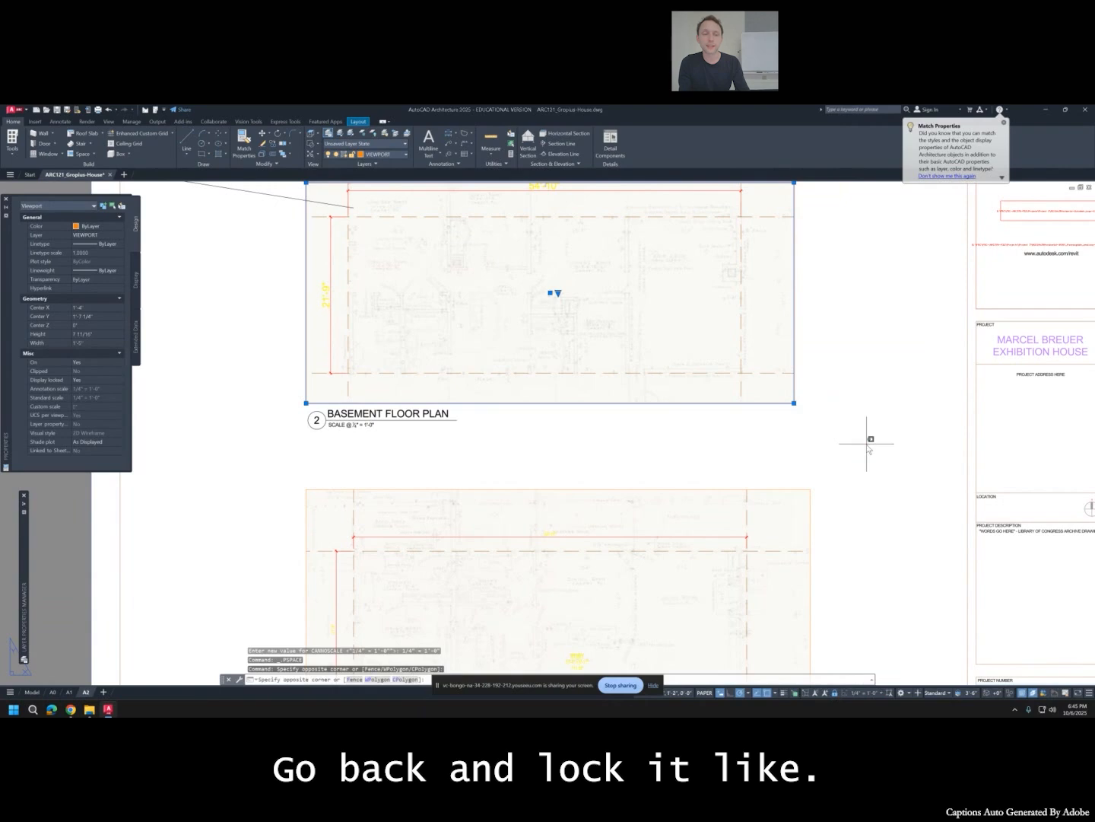
click(849, 408)
key(Escape)
key(Escape)
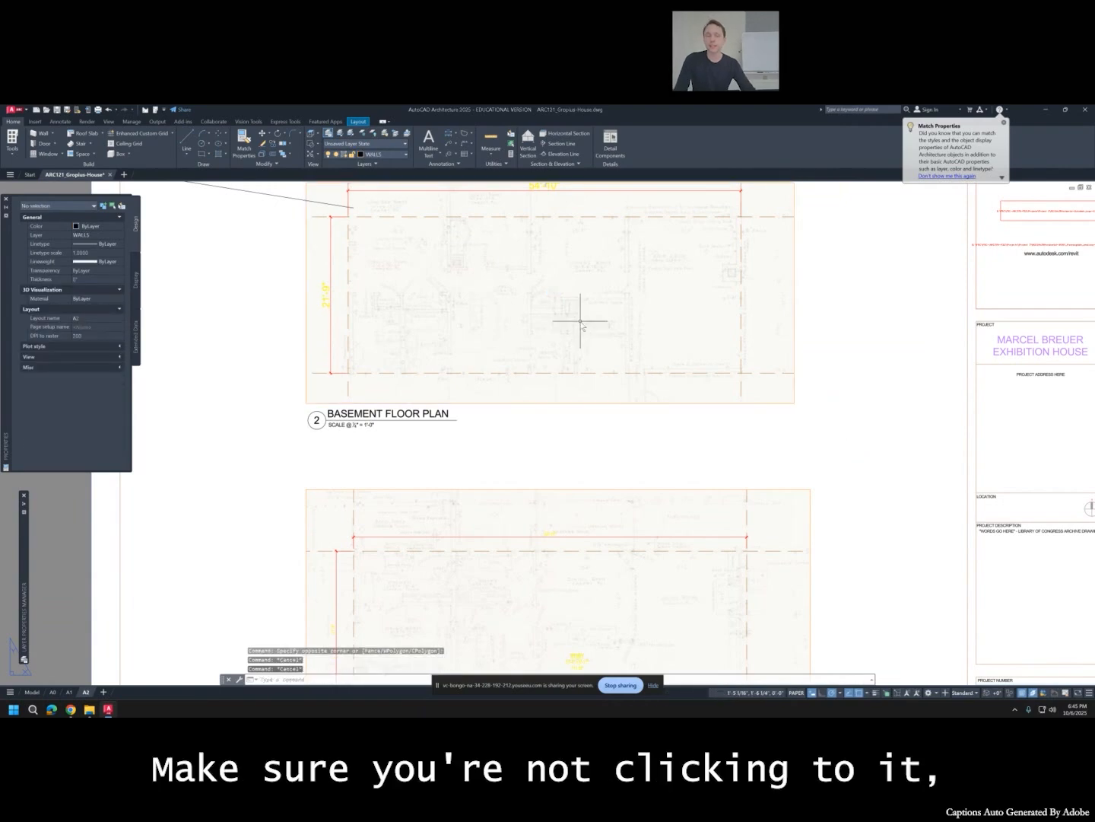
Move the upper viewport from its upper-left gridline intersection to the inner endpoint of the diagonal reference line.
middle_drag(580, 320, 574, 350)
click(575, 350)
click(316, 359)
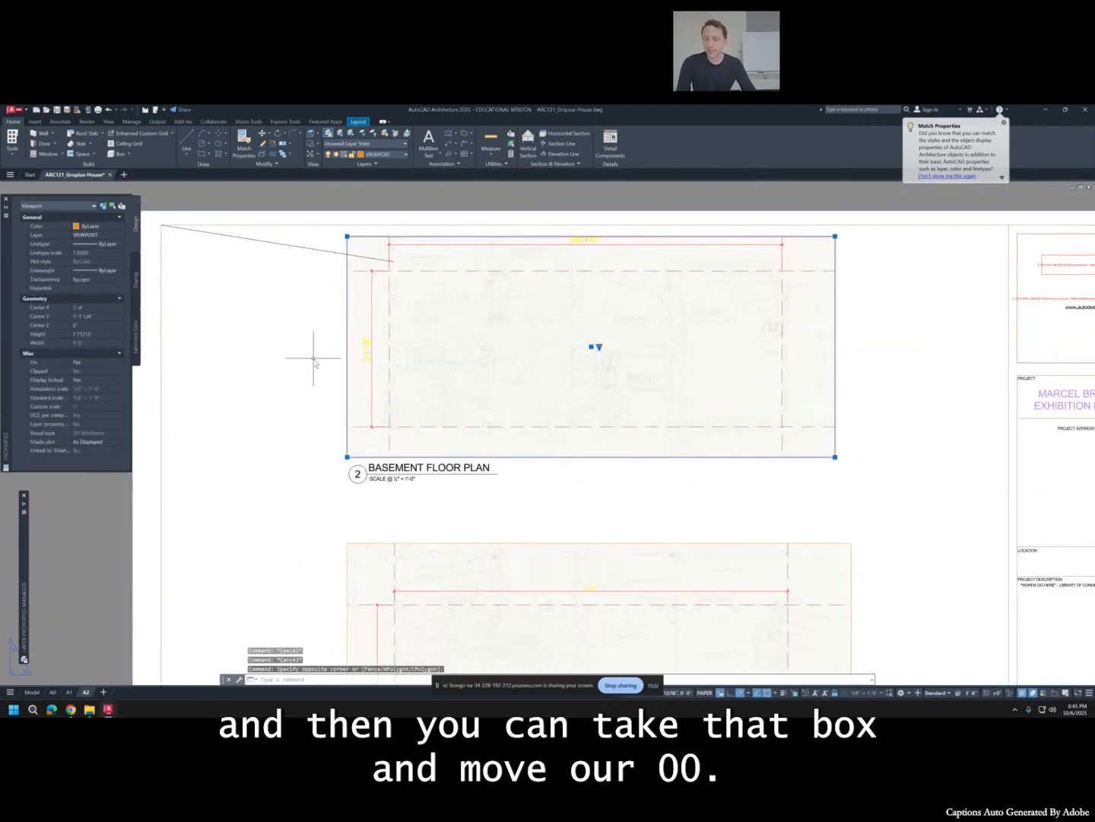
text(m)
key(Return)
scroll(362, 284, up, 8)
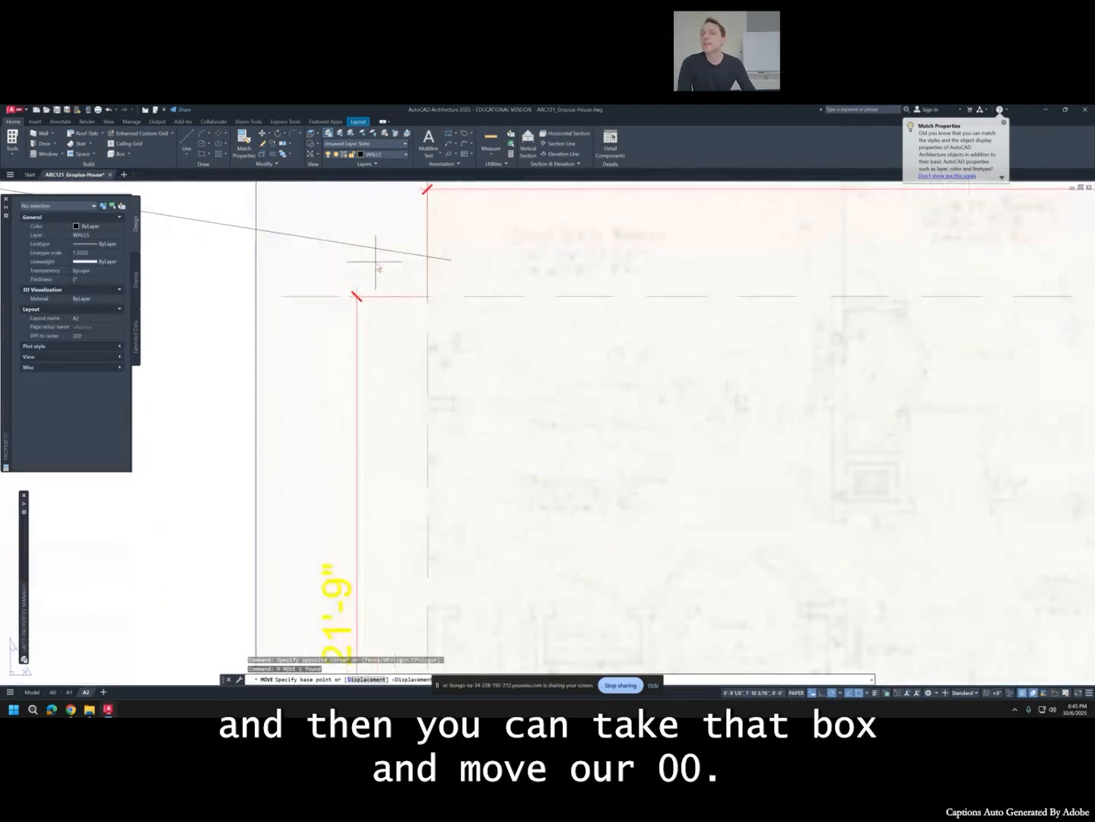
click(428, 295)
click(448, 259)
scroll(426, 273, down, 8)
key(Escape)
Change the diagonal reference line's layer to NPLT.
click(367, 269)
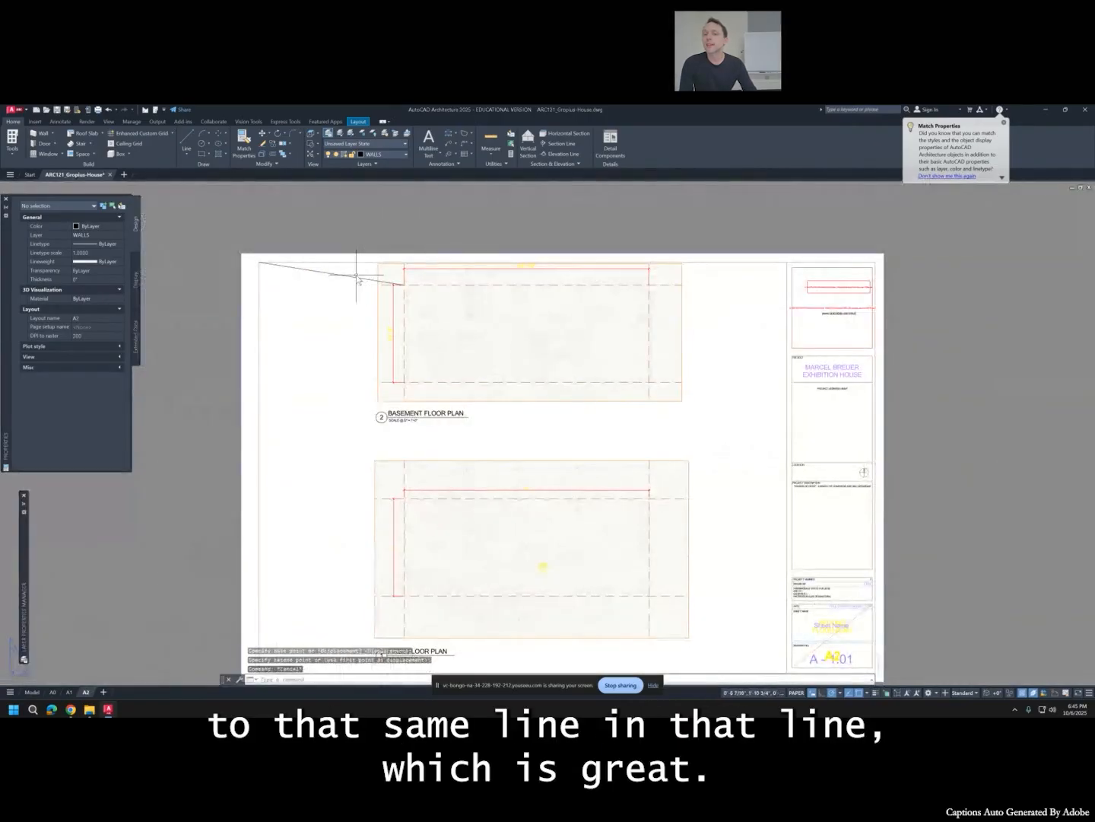
click(352, 282)
click(103, 235)
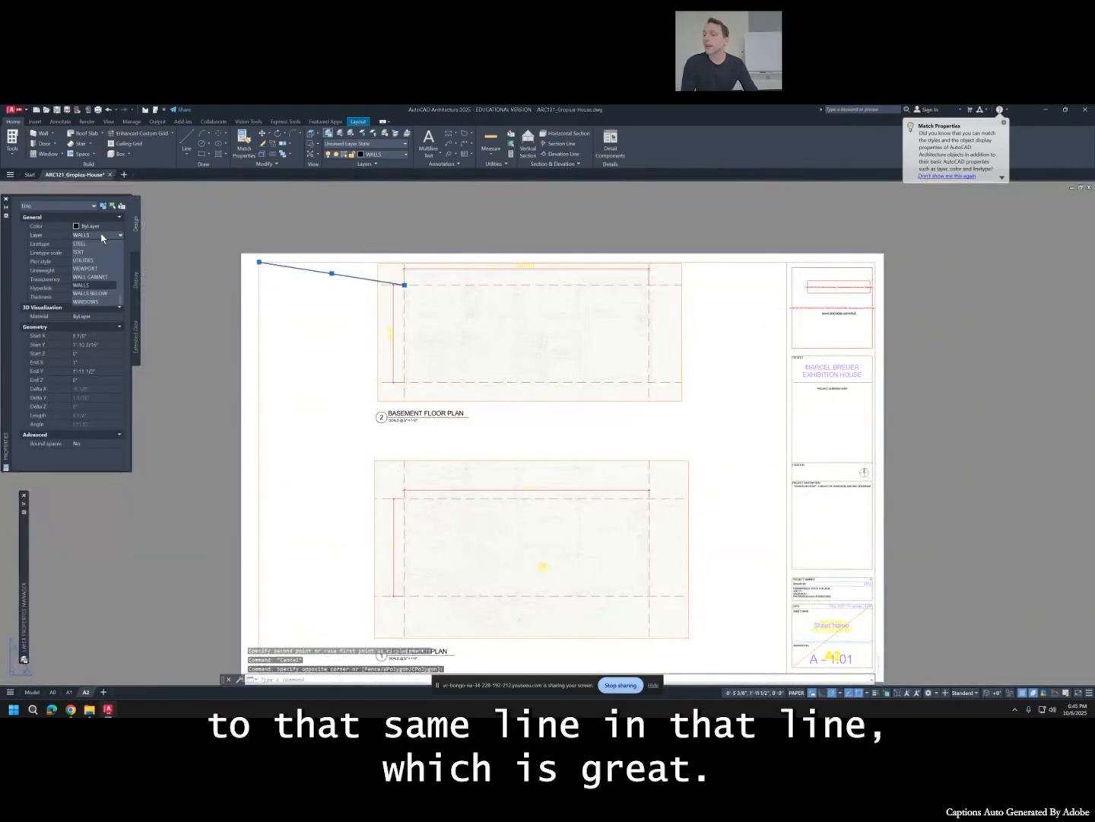
scroll(103, 237, up, 3)
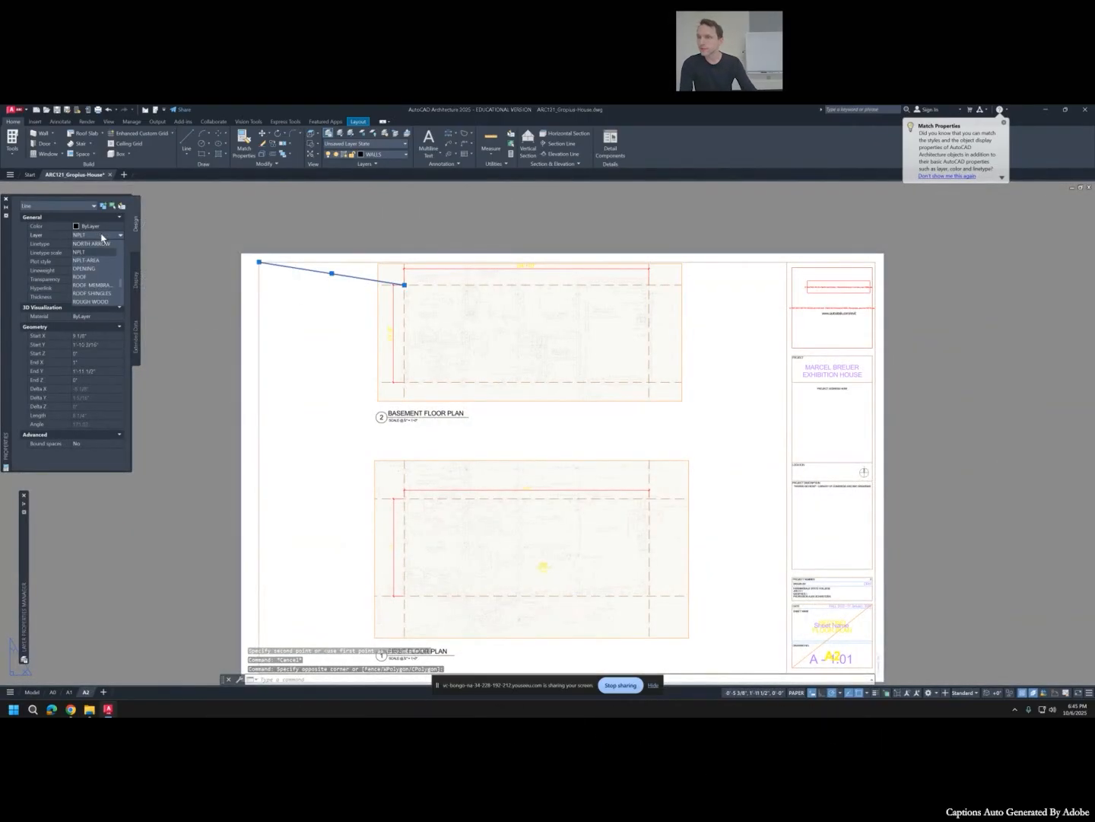
click(94, 251)
click(351, 281)
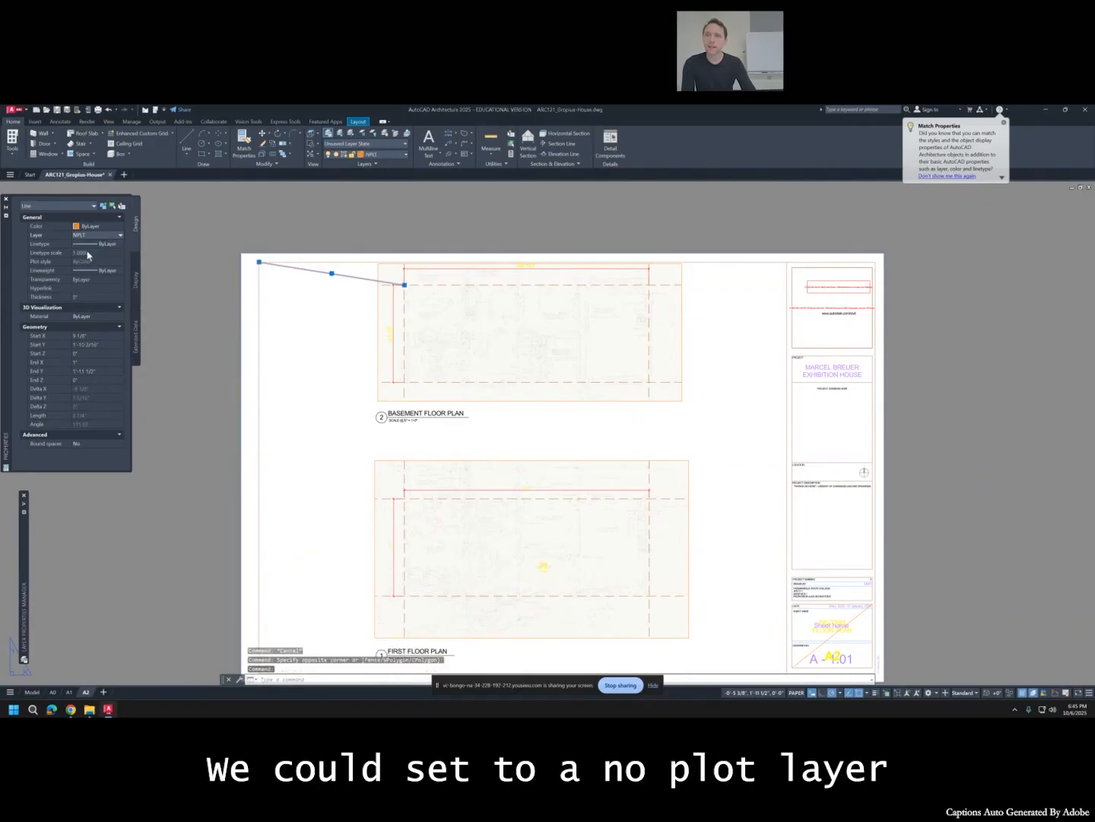
key(Escape)
key(Escape)
click(379, 288)
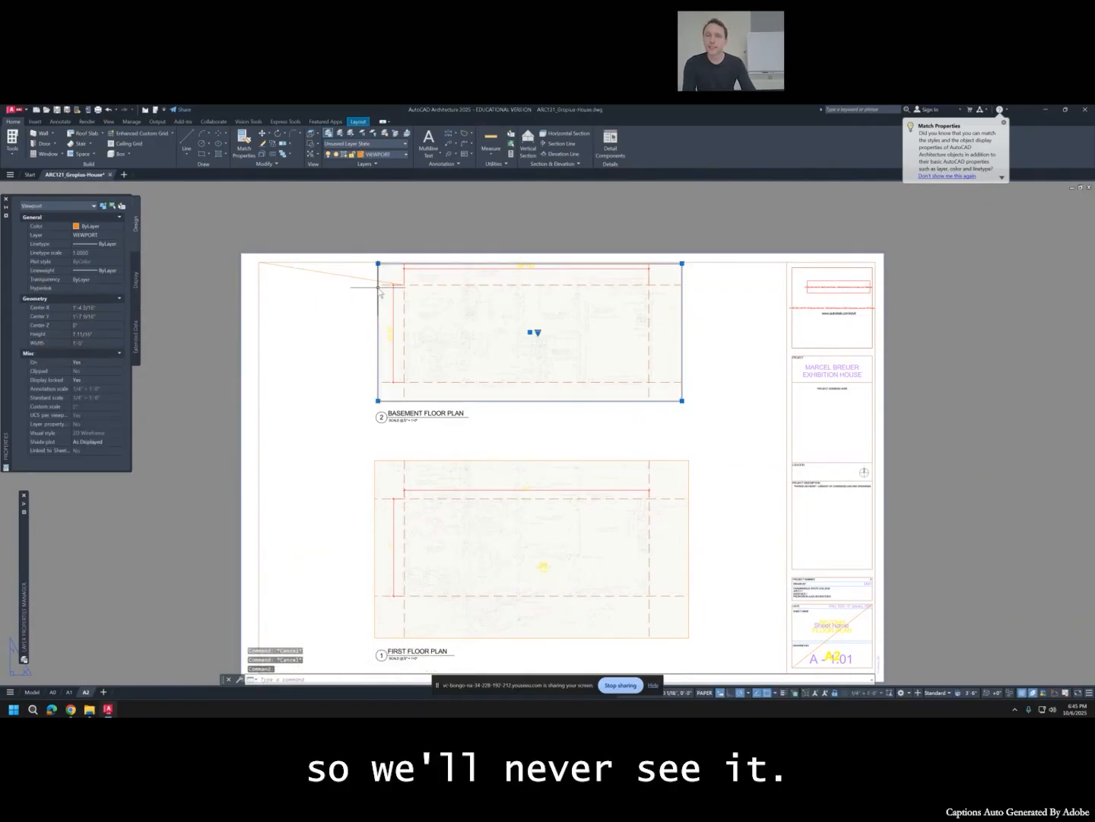
key(Escape)
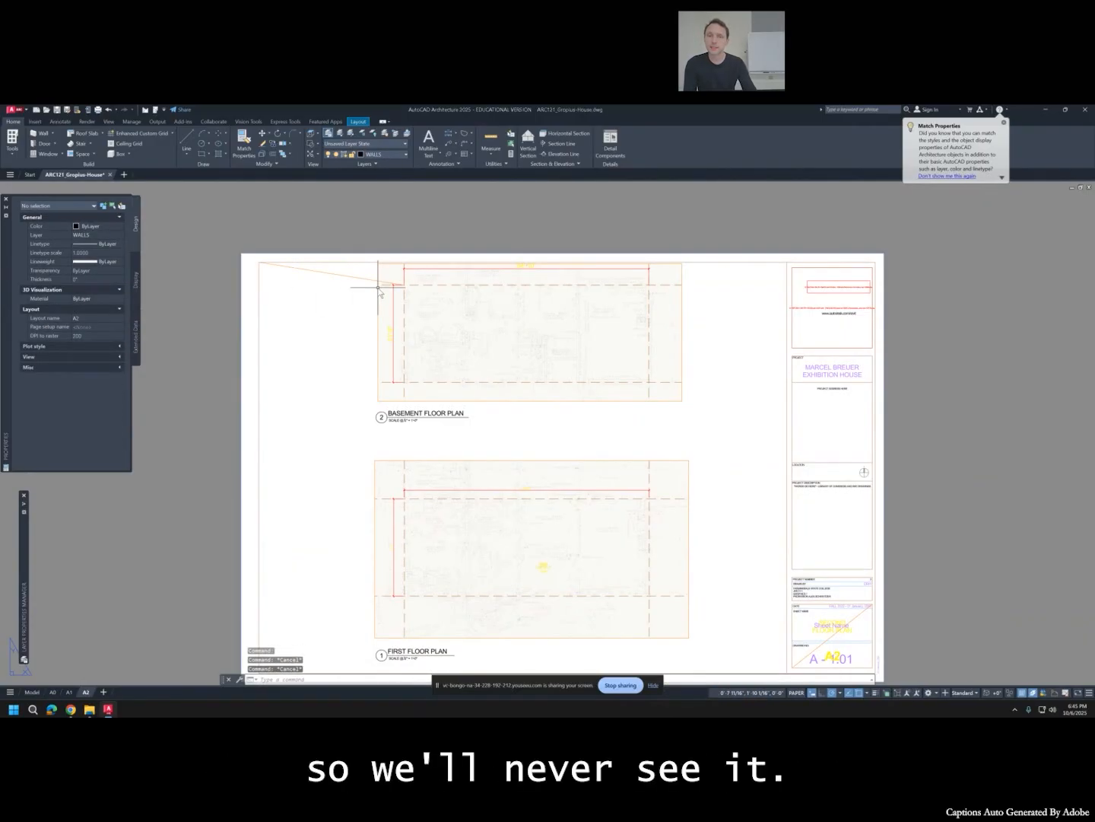
click(379, 288)
key(Escape)
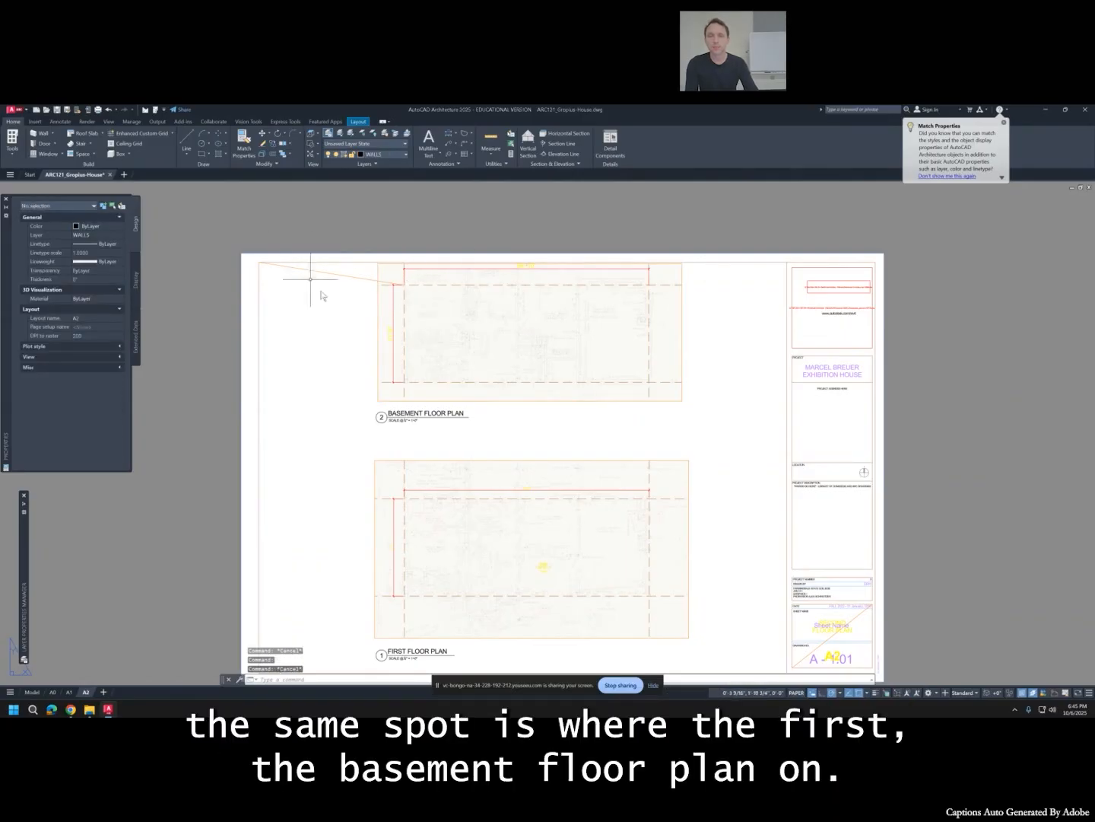
key(Escape)
Rename the upper viewport's BASEMENT FLOOR PLAN title to SECOND FLOOR PLAN and change its drawing number to 1.
double_click(414, 413)
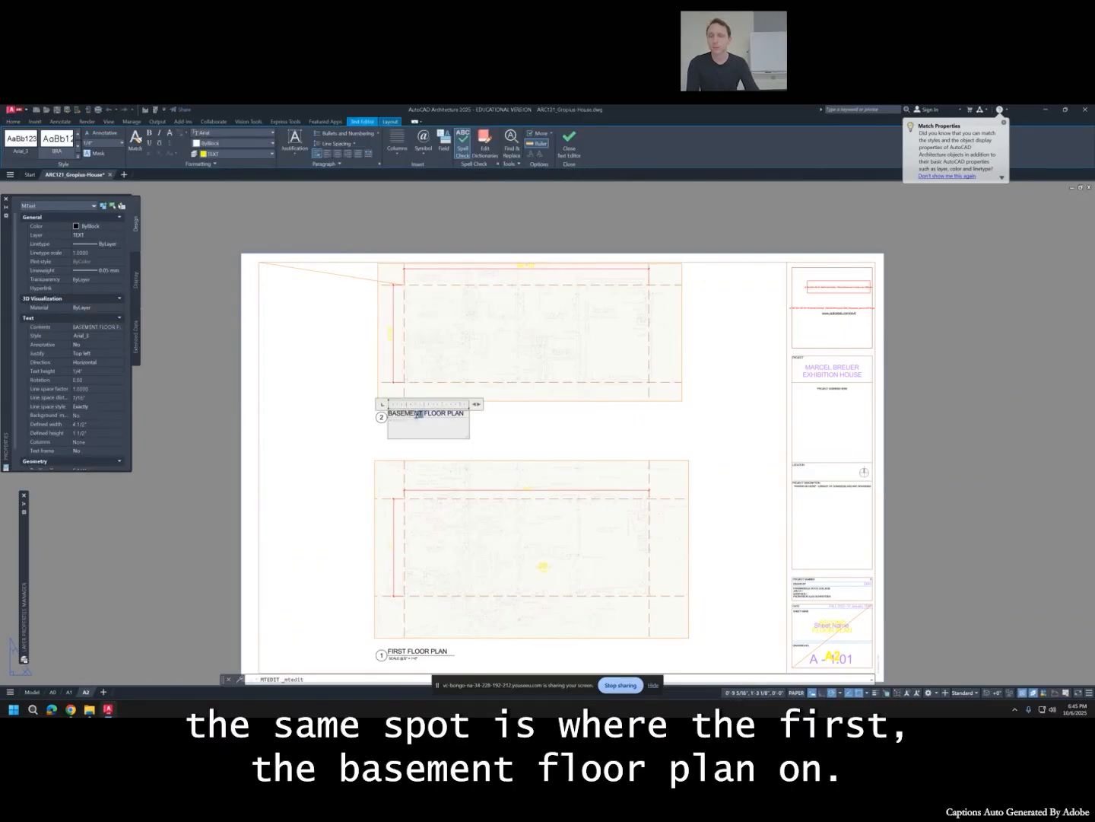
key(BackSpace)
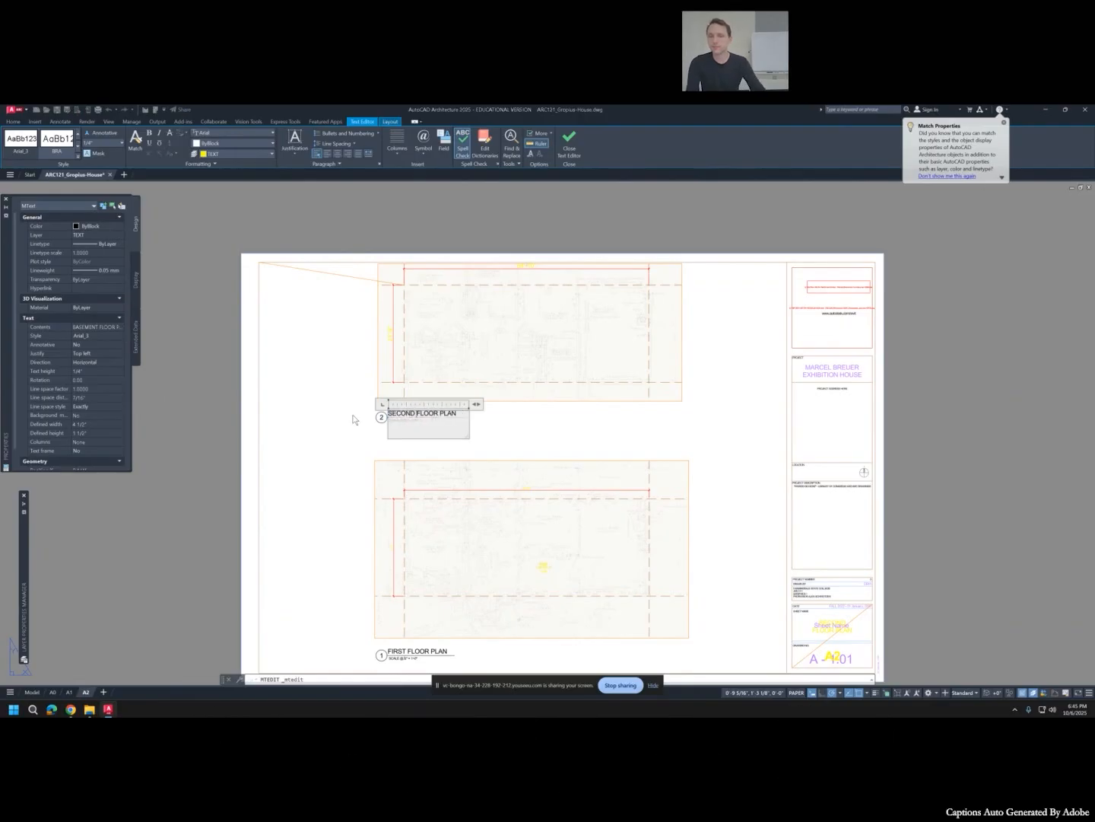
click(334, 421)
click(382, 418)
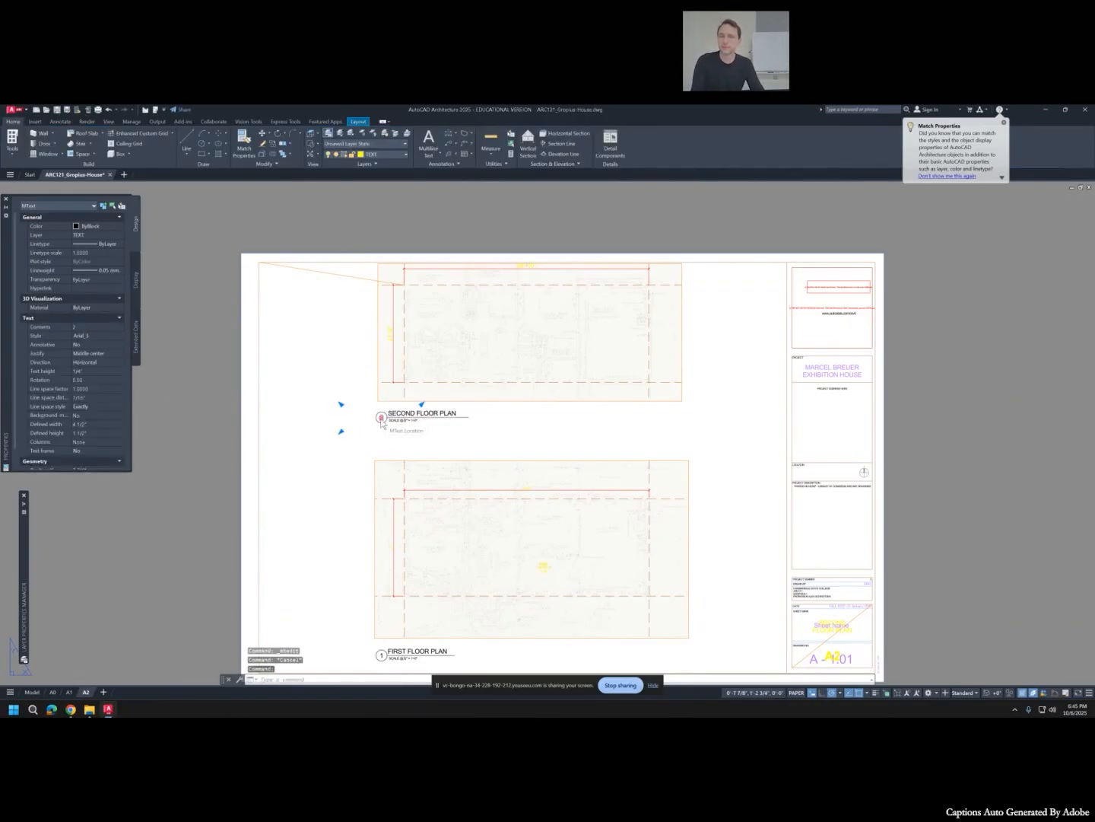
double_click(382, 420)
text(1)
key(Escape)
key(Escape)
key(Escape)
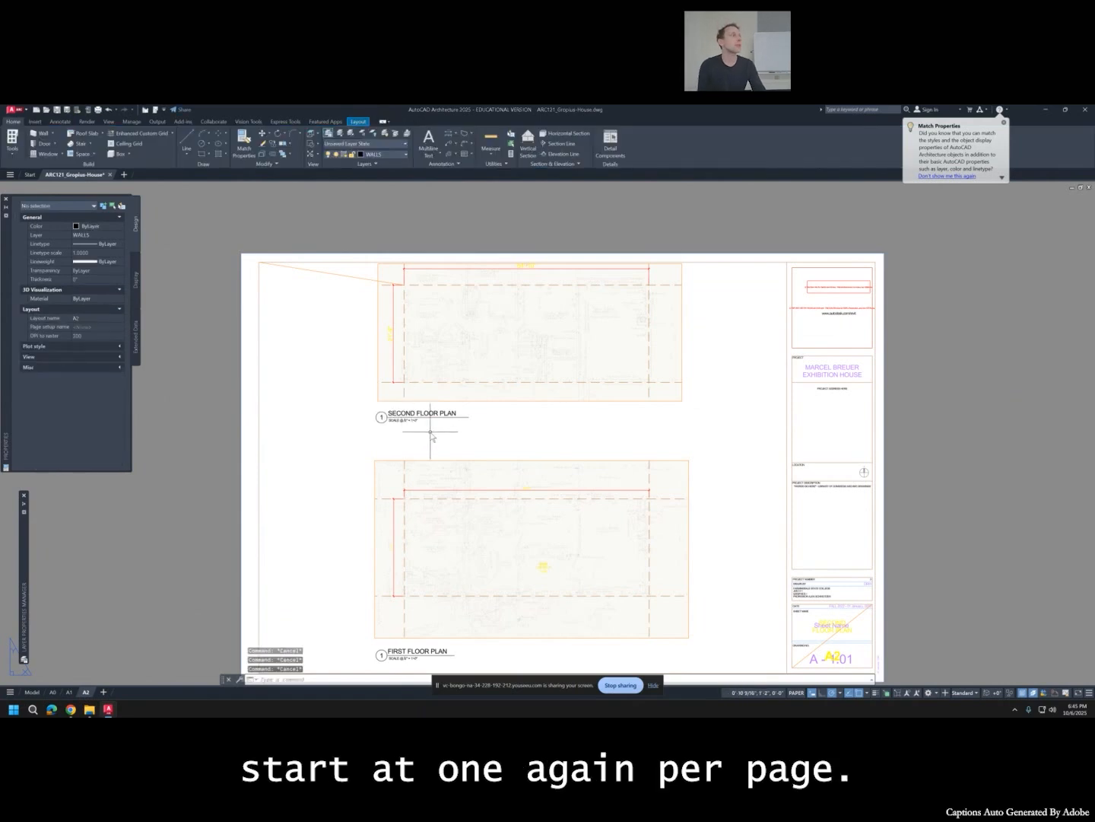
Try to delete the lower viewport together with its FIRST FLOOR PLAN title, and undo the deletion.
middle_drag(650, 606, 646, 570)
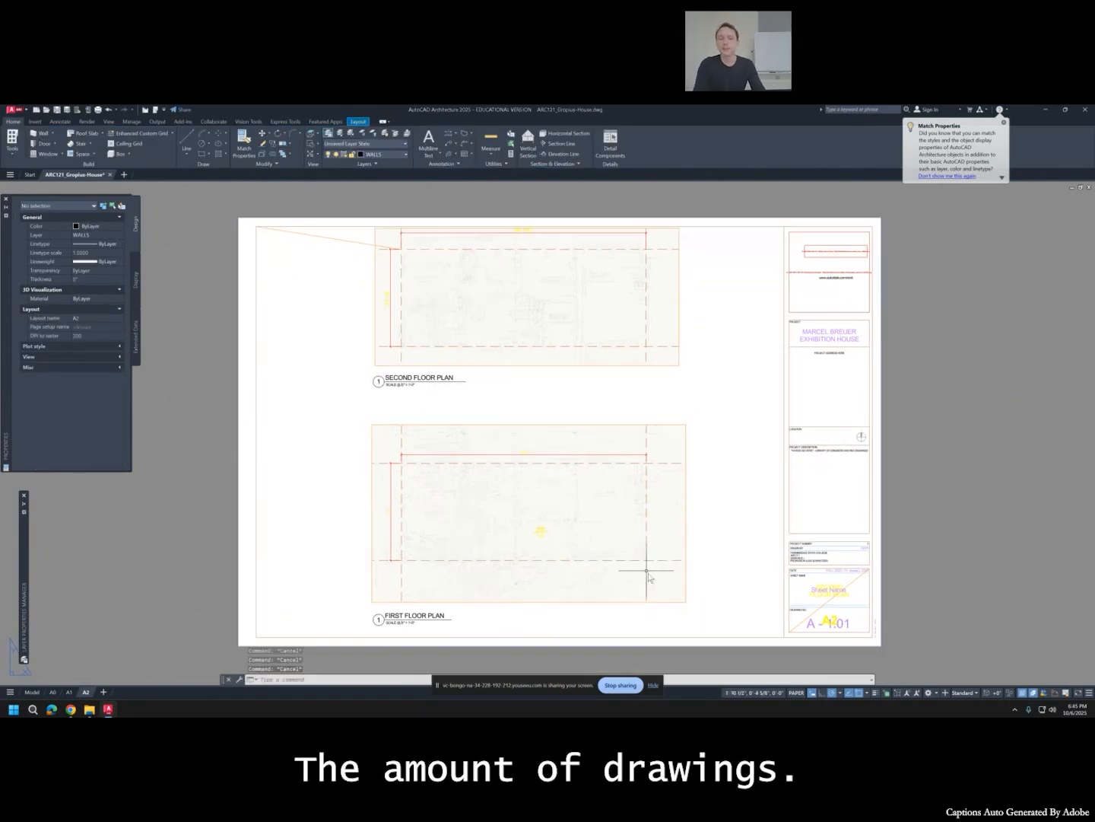
click(698, 627)
click(358, 567)
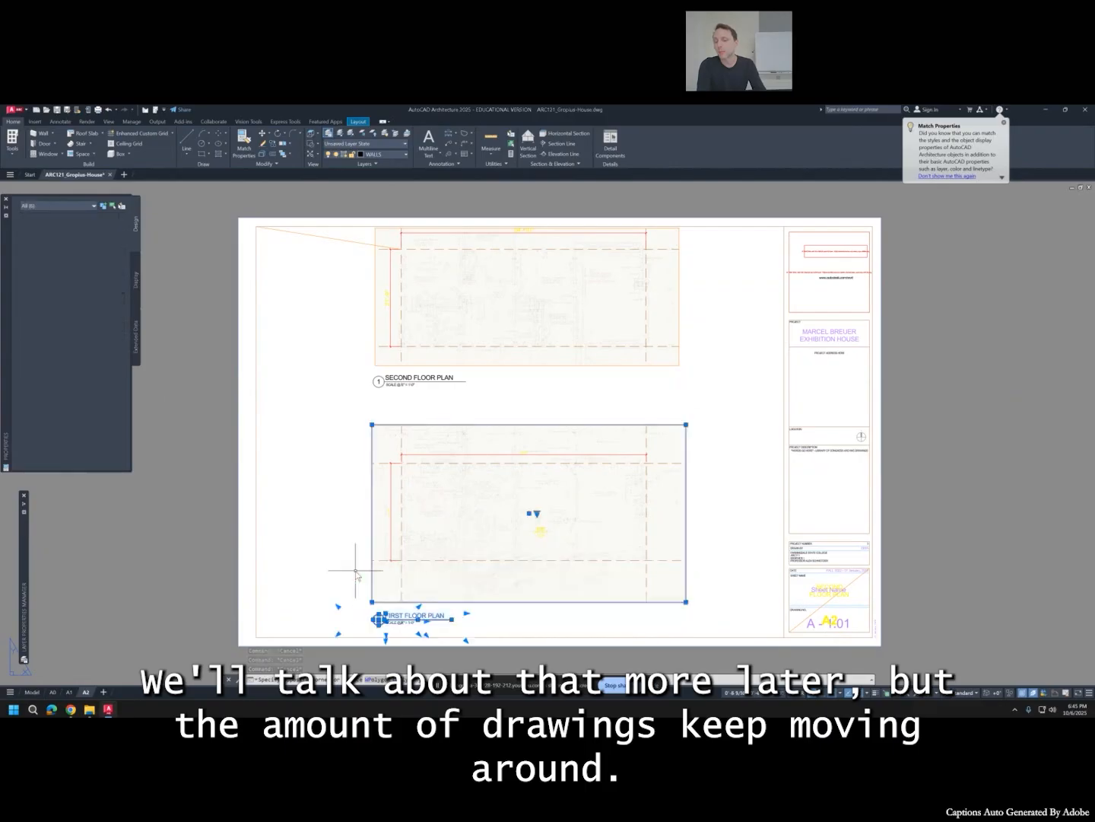
key(Delete)
key(ctrl+z)
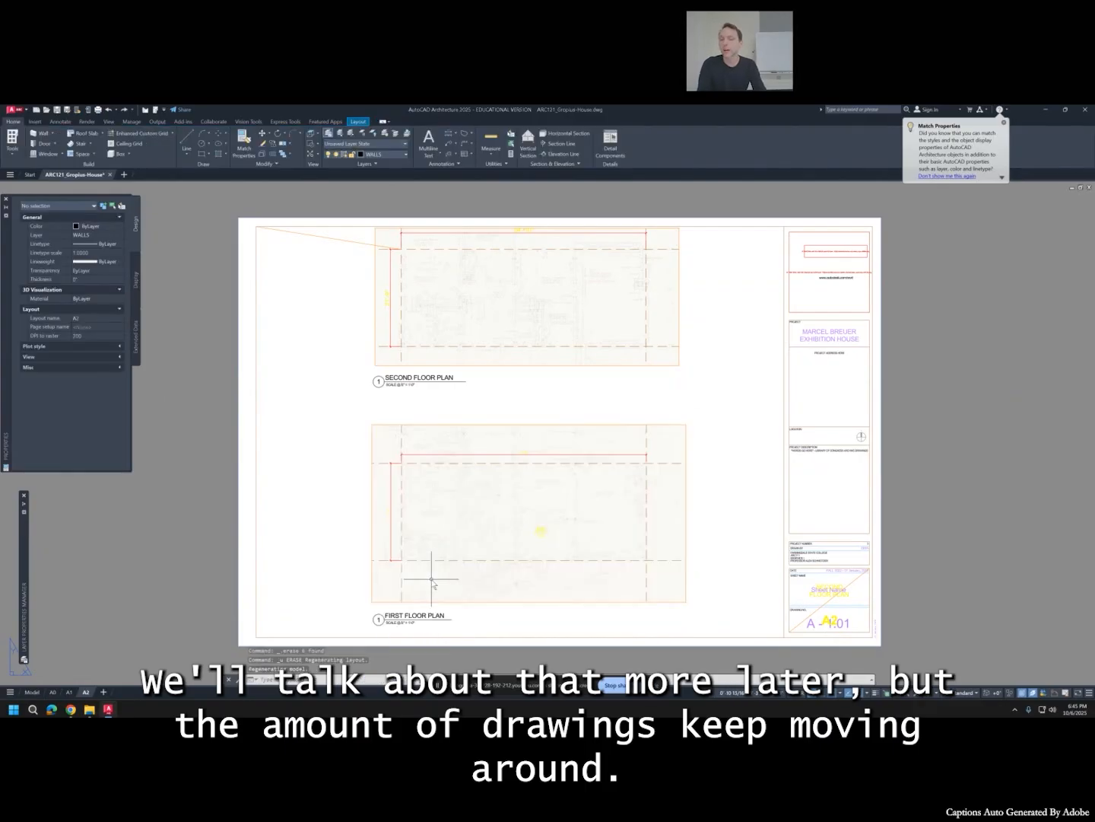
Change the lower viewport's FIRST FLOOR PLAN title to ROOF PLAN.
double_click(410, 618)
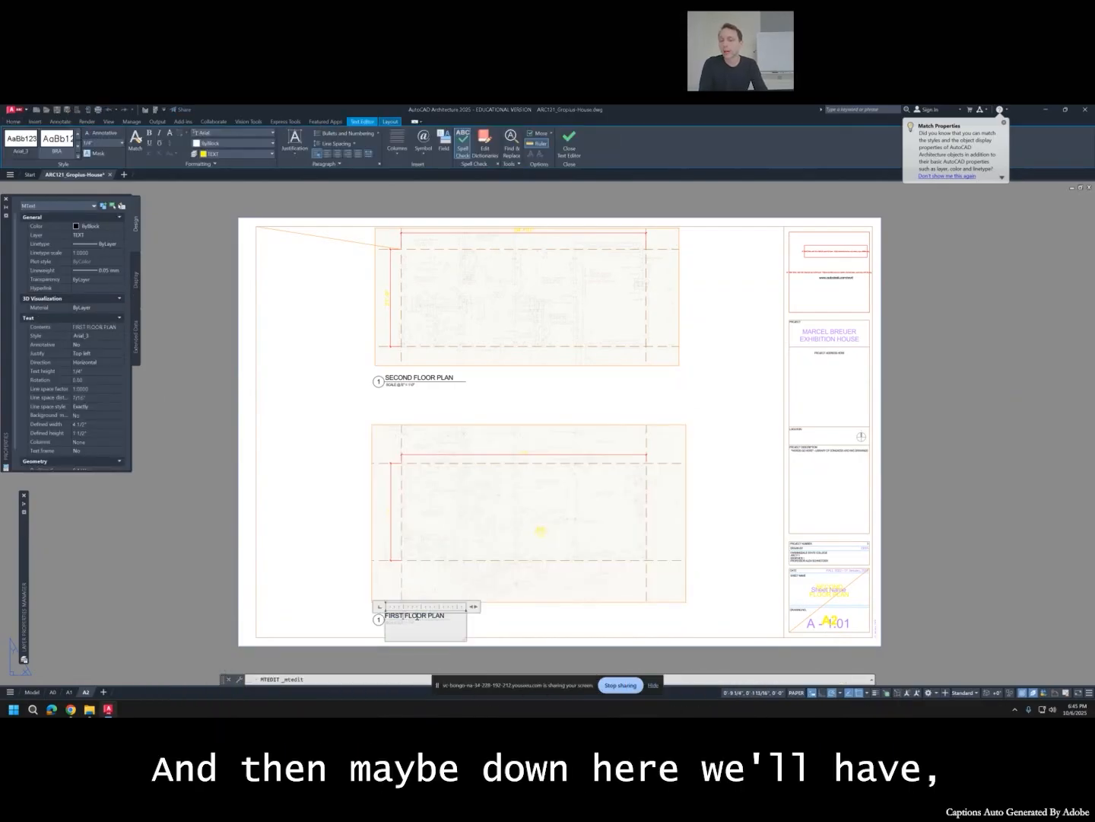
drag(429, 617, 367, 616)
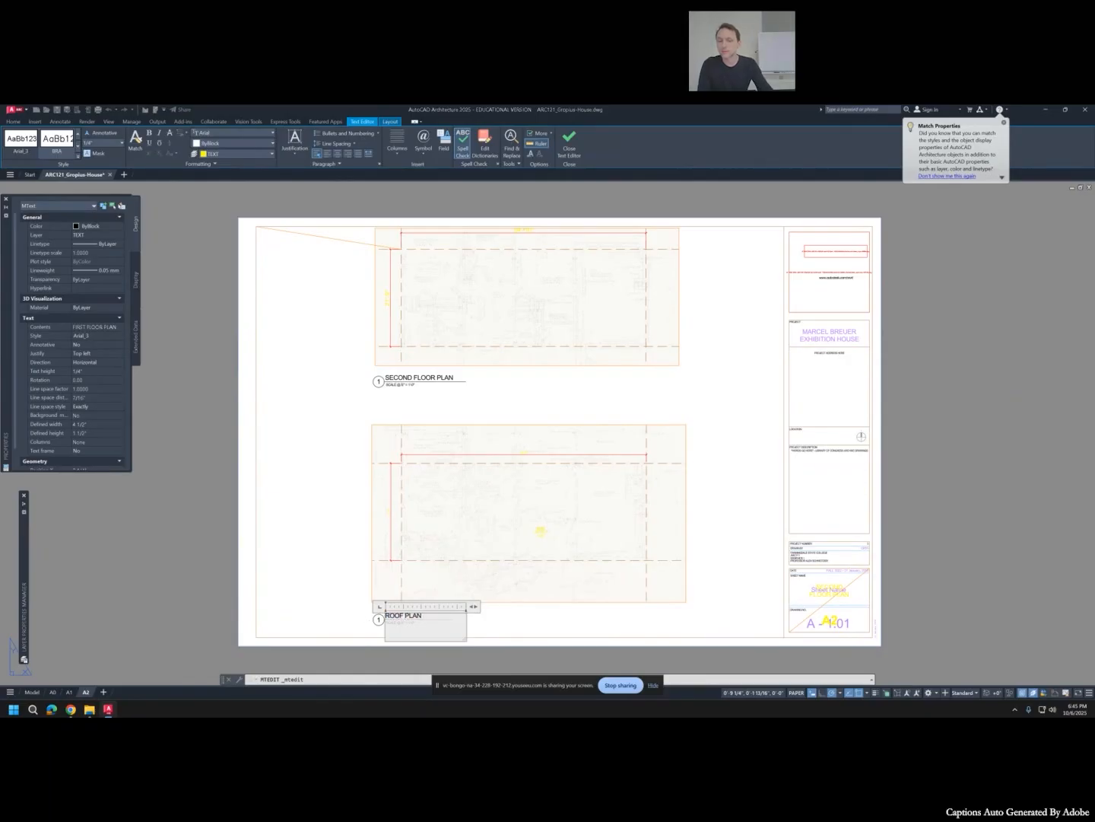
key(Escape)
In model space, add the multiline text label BASEMENT PLAN @ 1/4" = 1'-0" just below the basement plan.
click(30, 692)
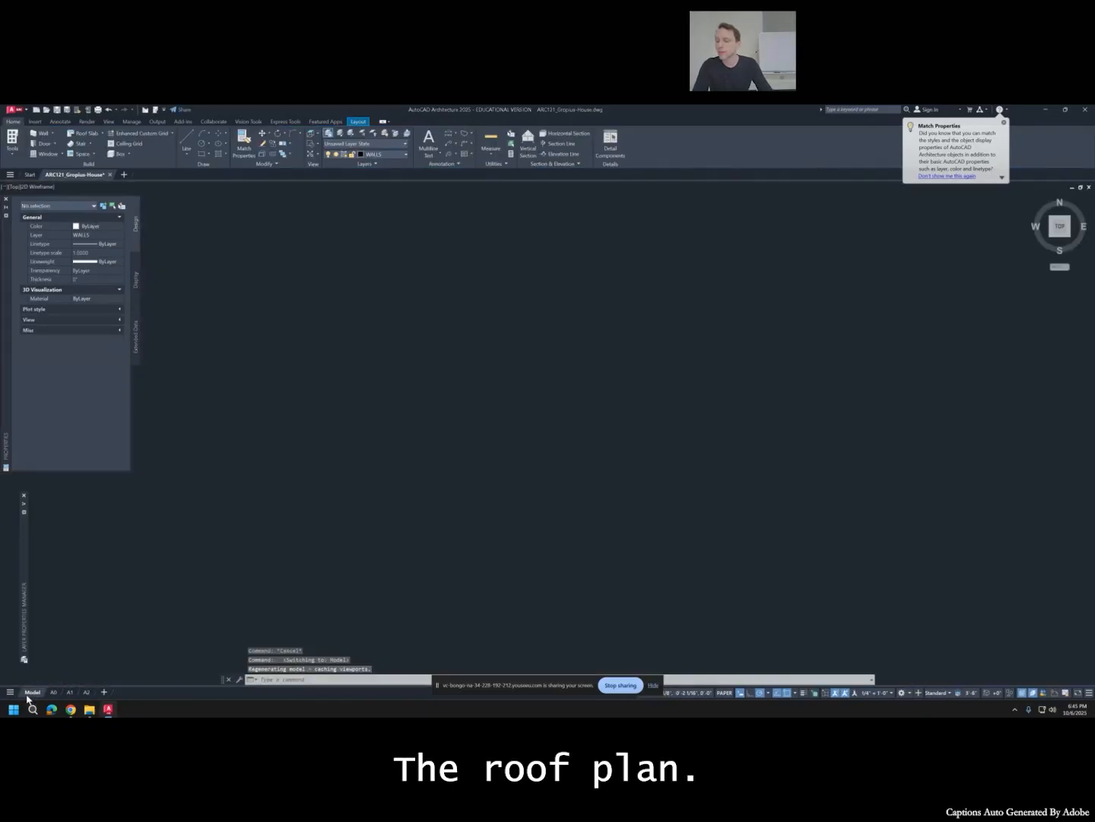
scroll(355, 371, down, 2)
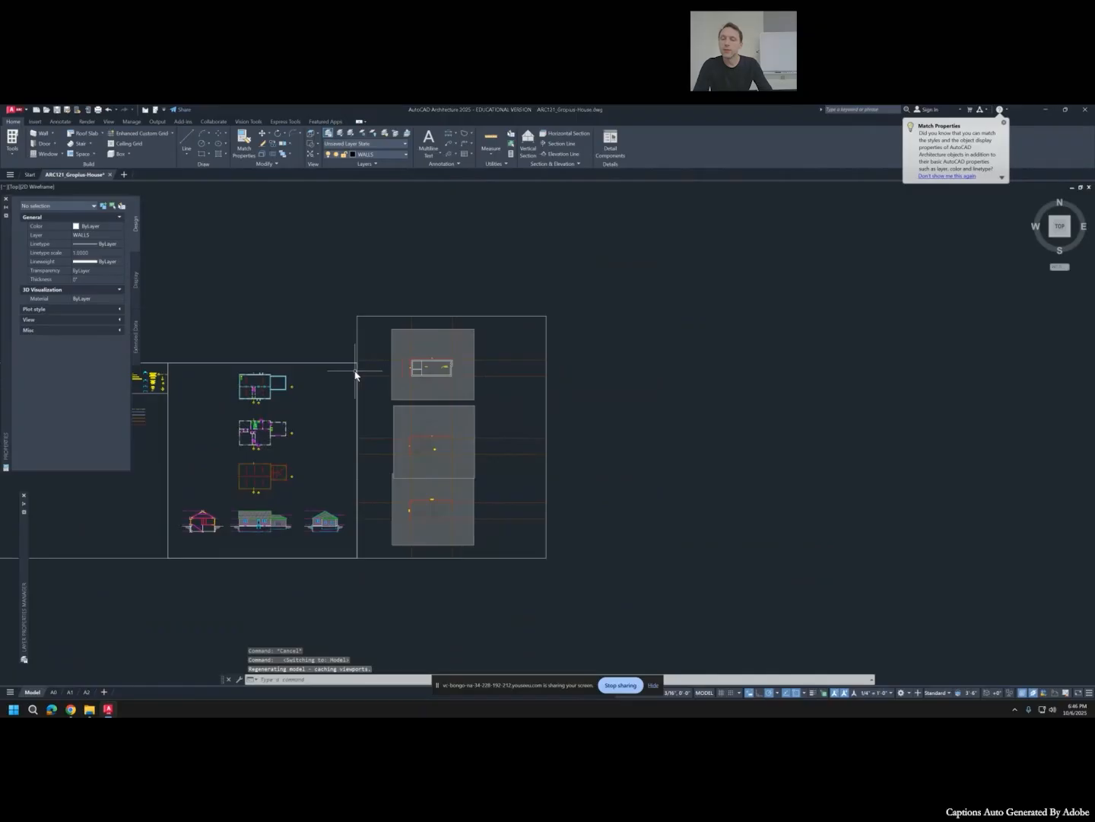
mouse_move(356, 371)
middle_down()
mouse_move(429, 381)
mouse_move(453, 364)
middle_up()
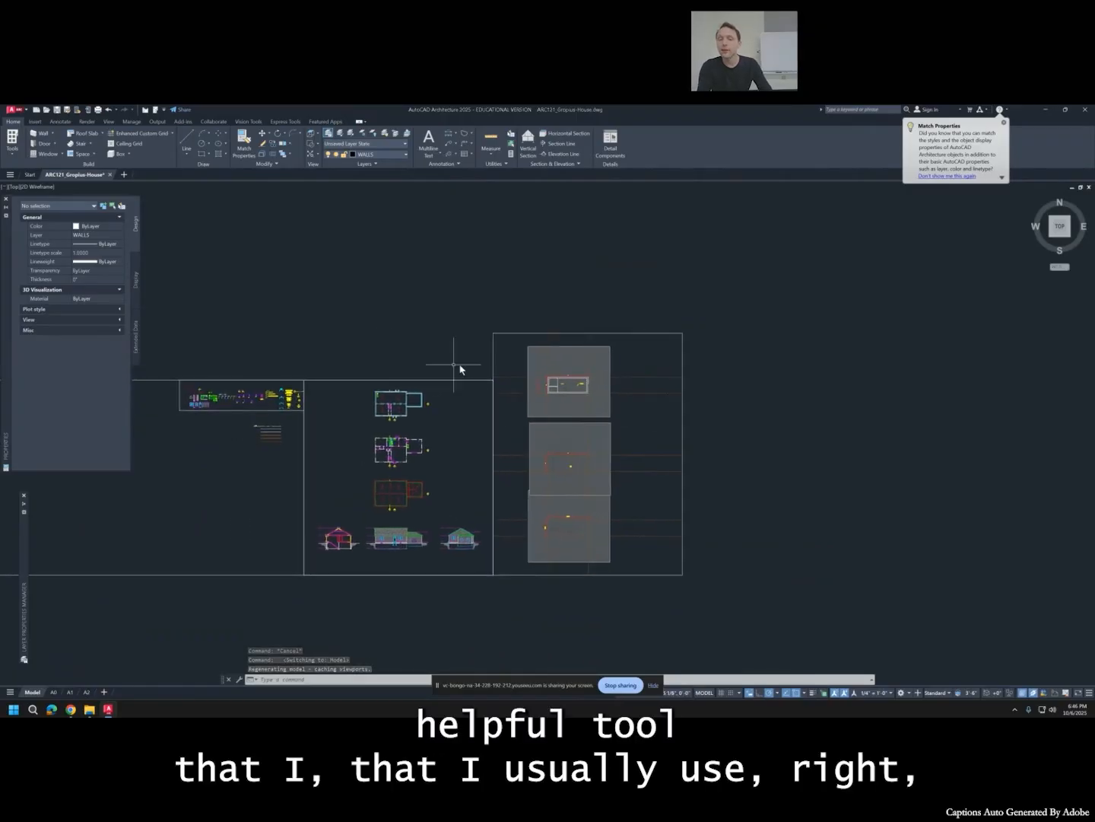
scroll(581, 385, up, 7)
scroll(529, 418, up, 2)
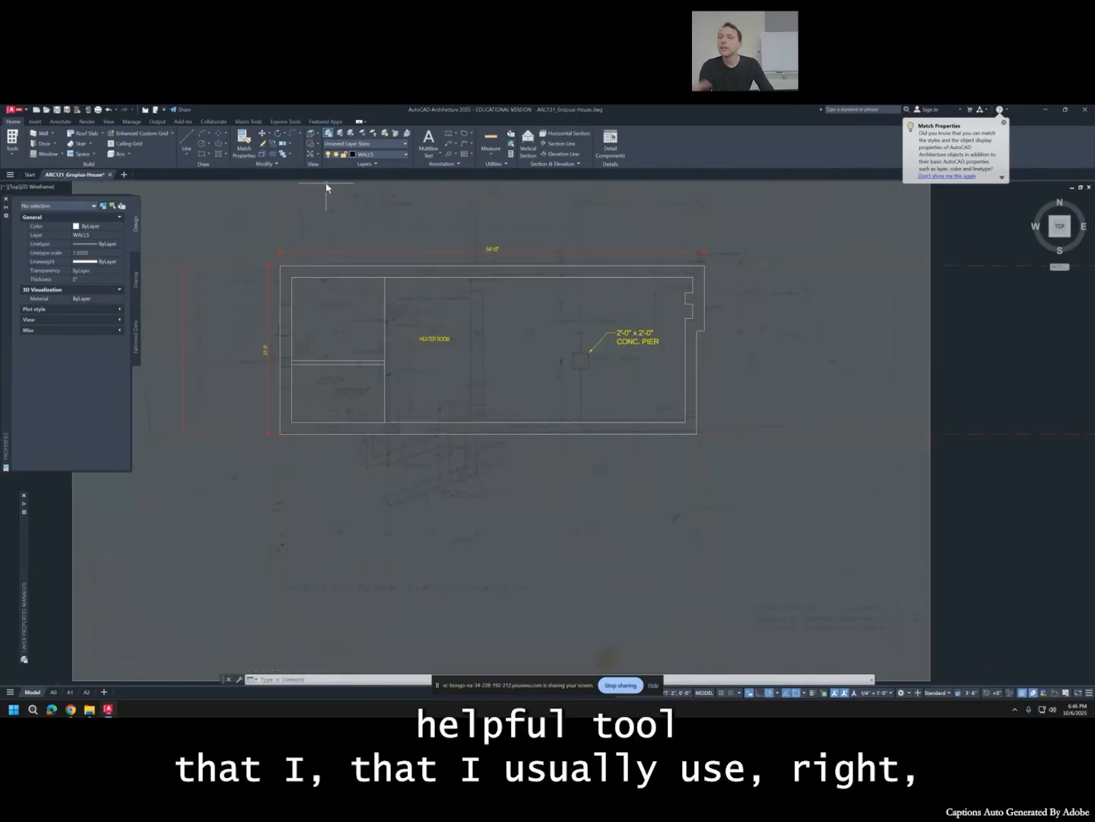
click(59, 122)
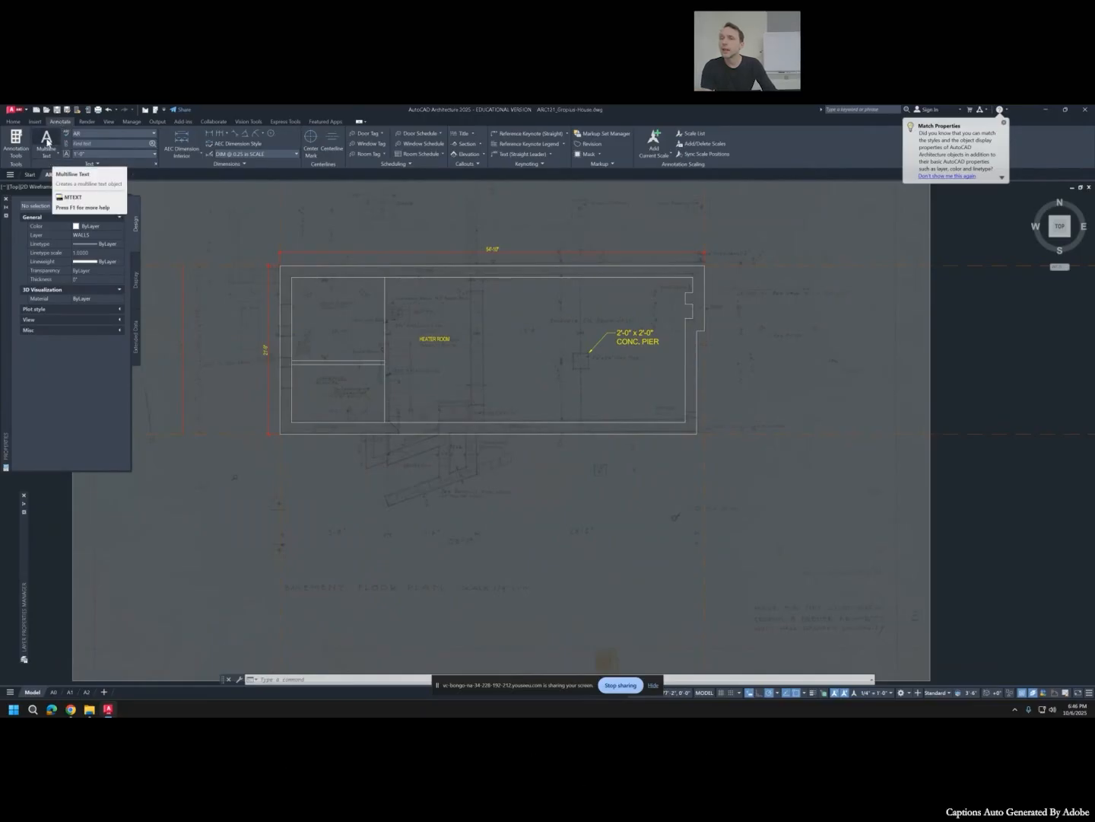
click(47, 141)
click(311, 461)
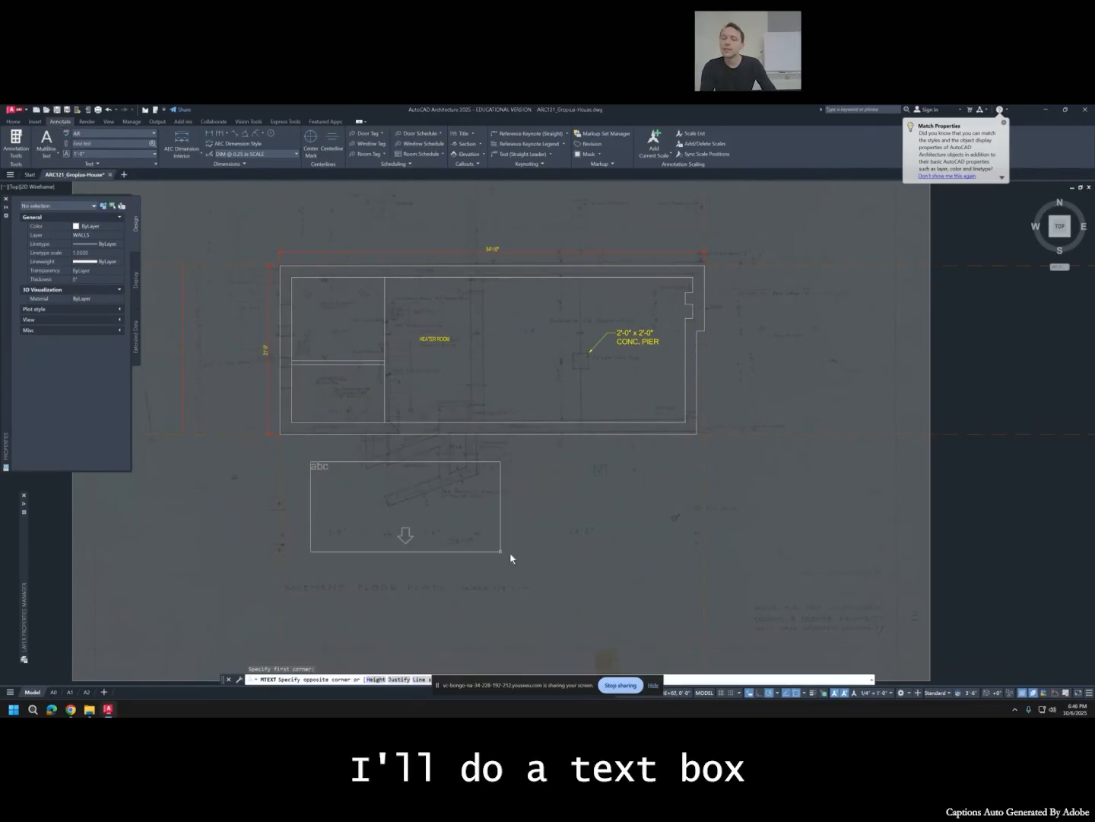
click(686, 514)
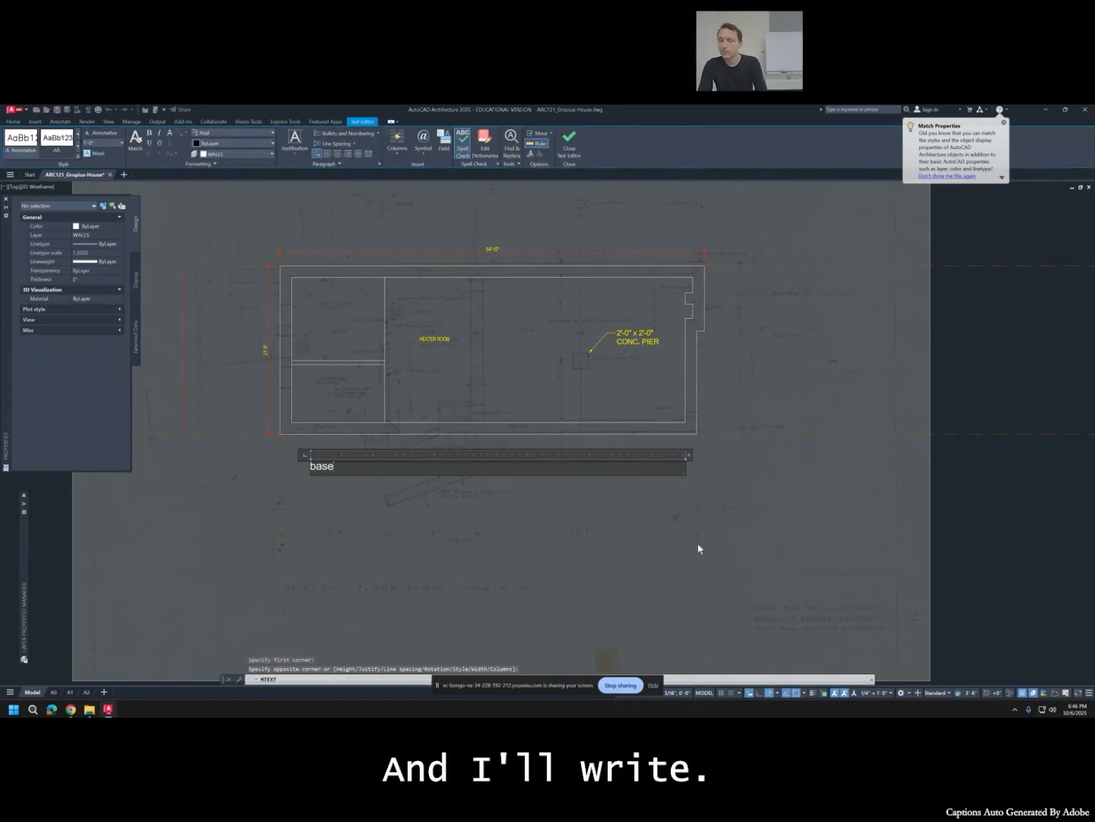
text(ND)
key(BackSpace)
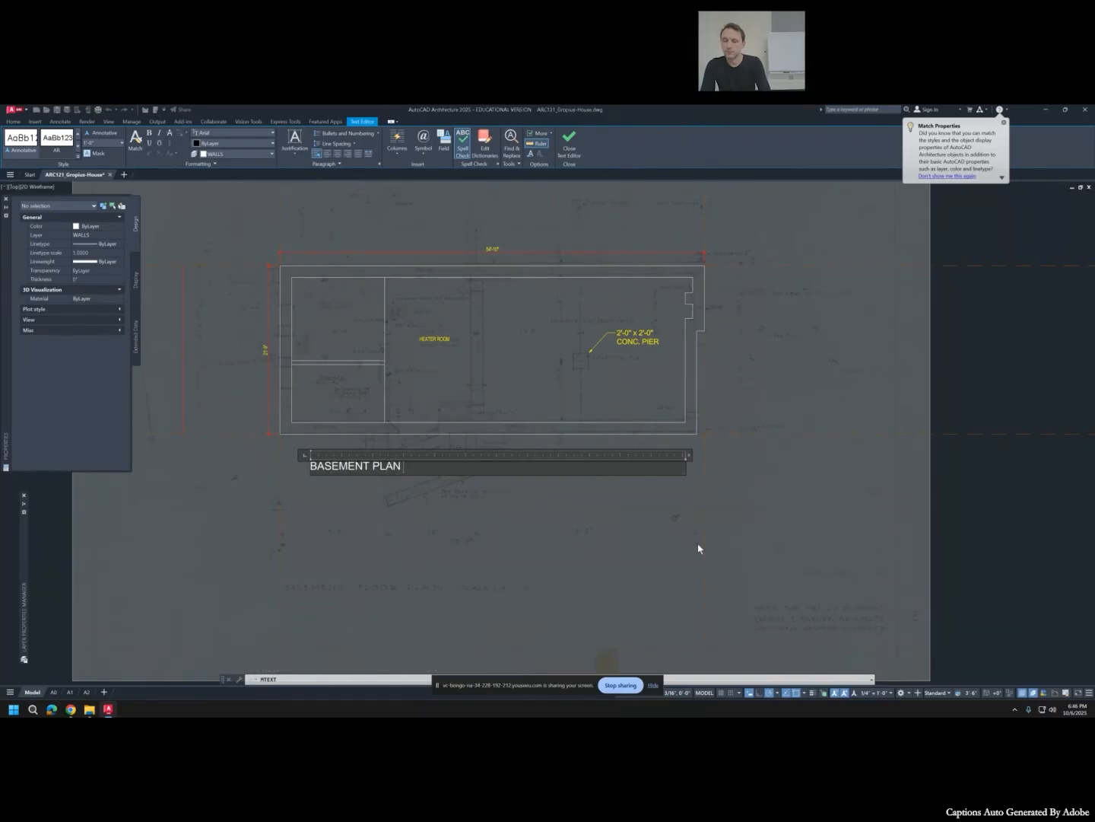
text(4" = 1'-0)
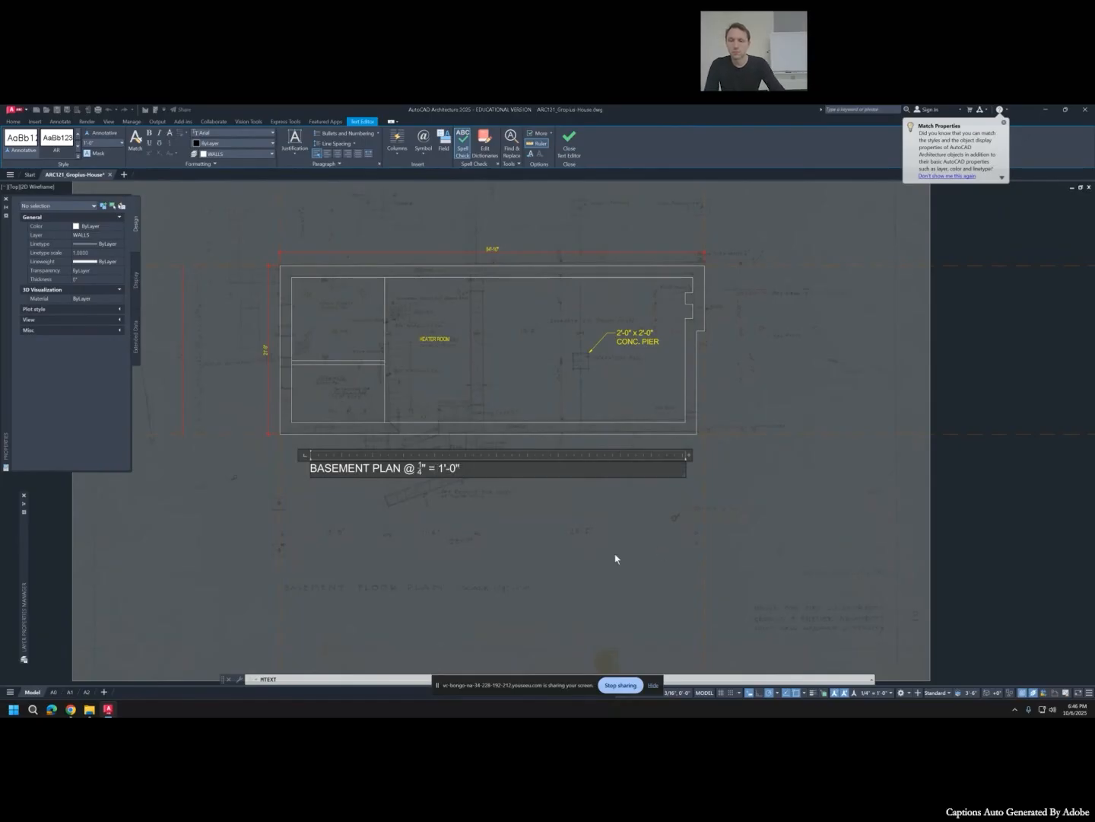
click(612, 557)
Scale the basement plan label up to a text height of about 1'-2".
click(458, 463)
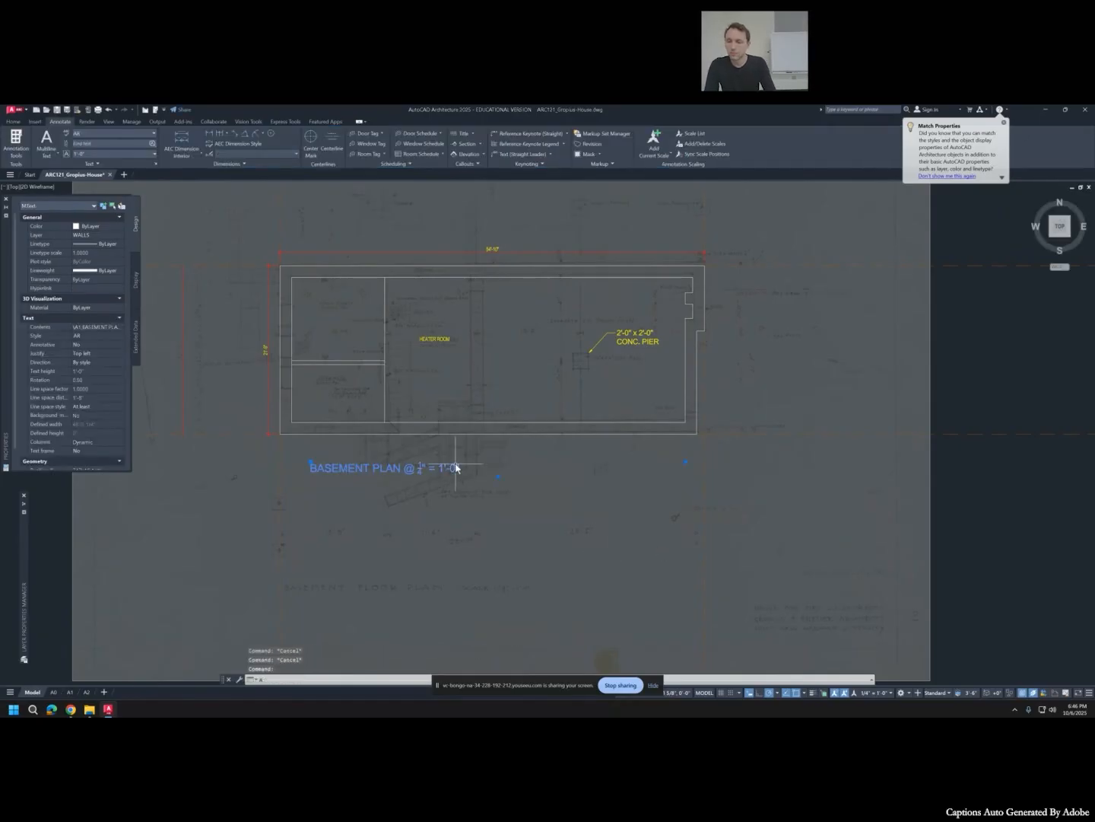
key(Escape)
click(451, 466)
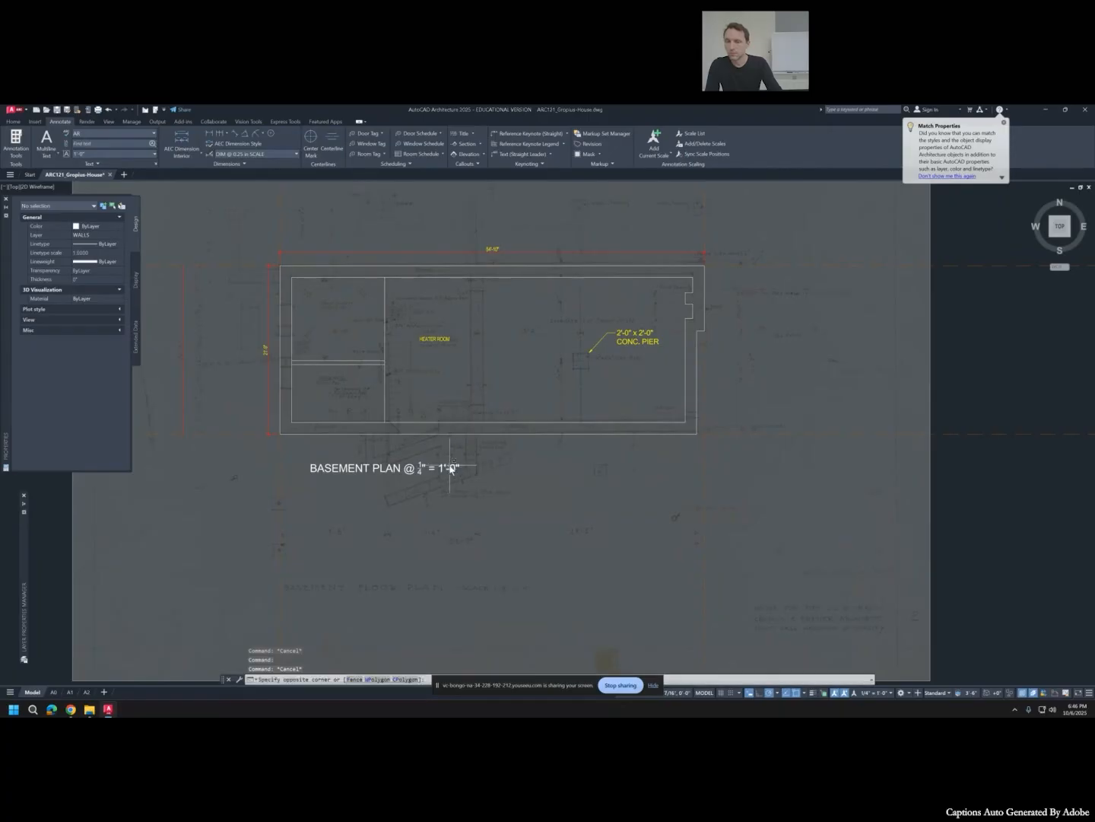
click(454, 469)
text(sc)
key(Return)
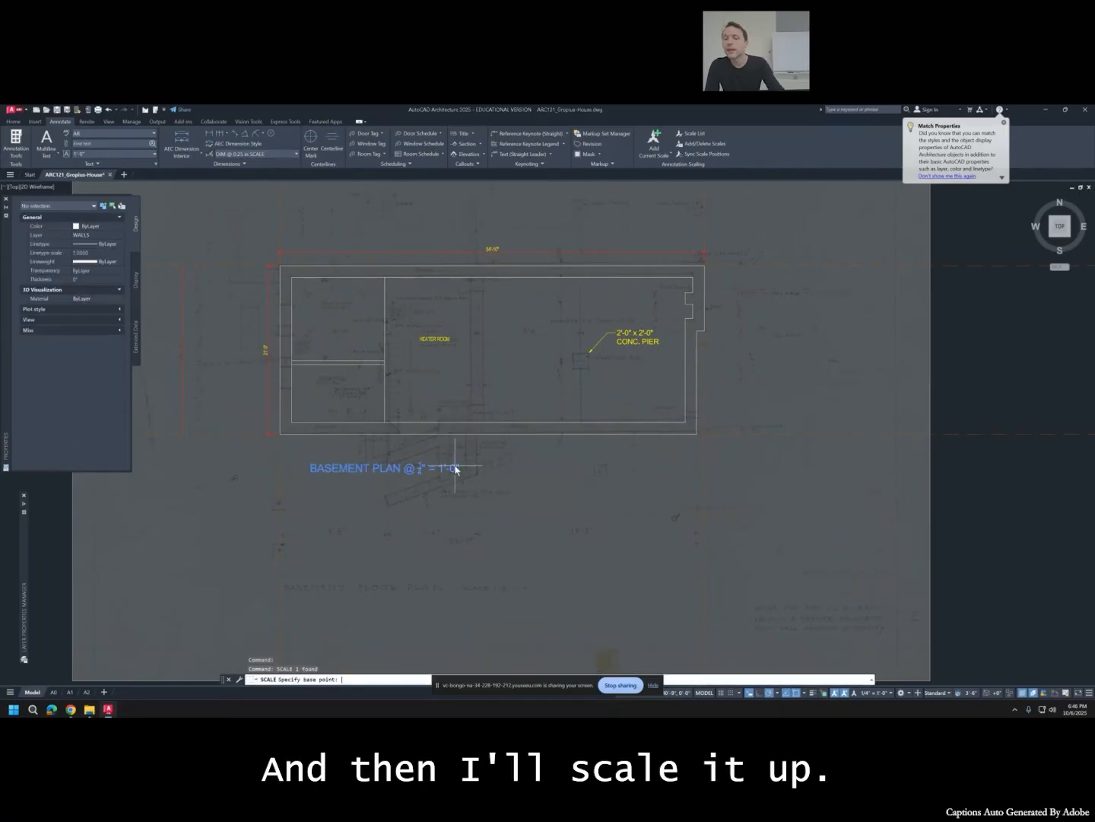
click(466, 502)
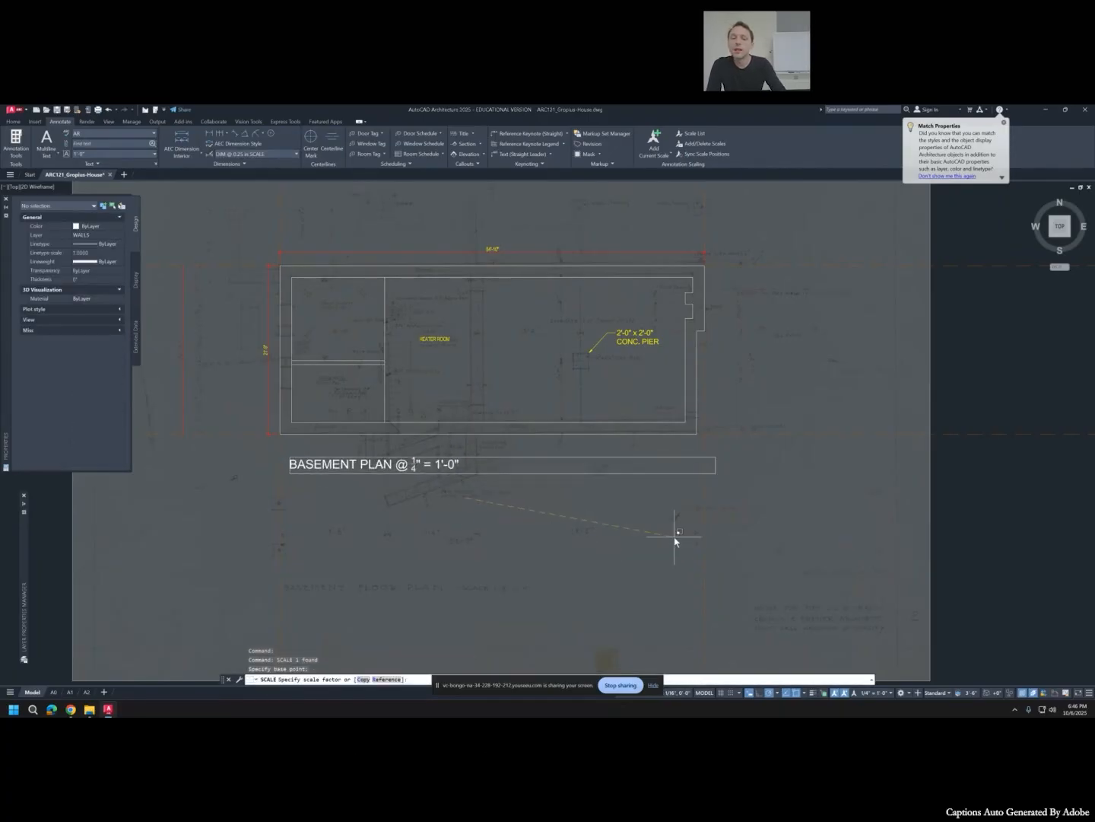
click(674, 537)
key(Escape)
Change the basement plan label's layer to NPLT.
click(455, 470)
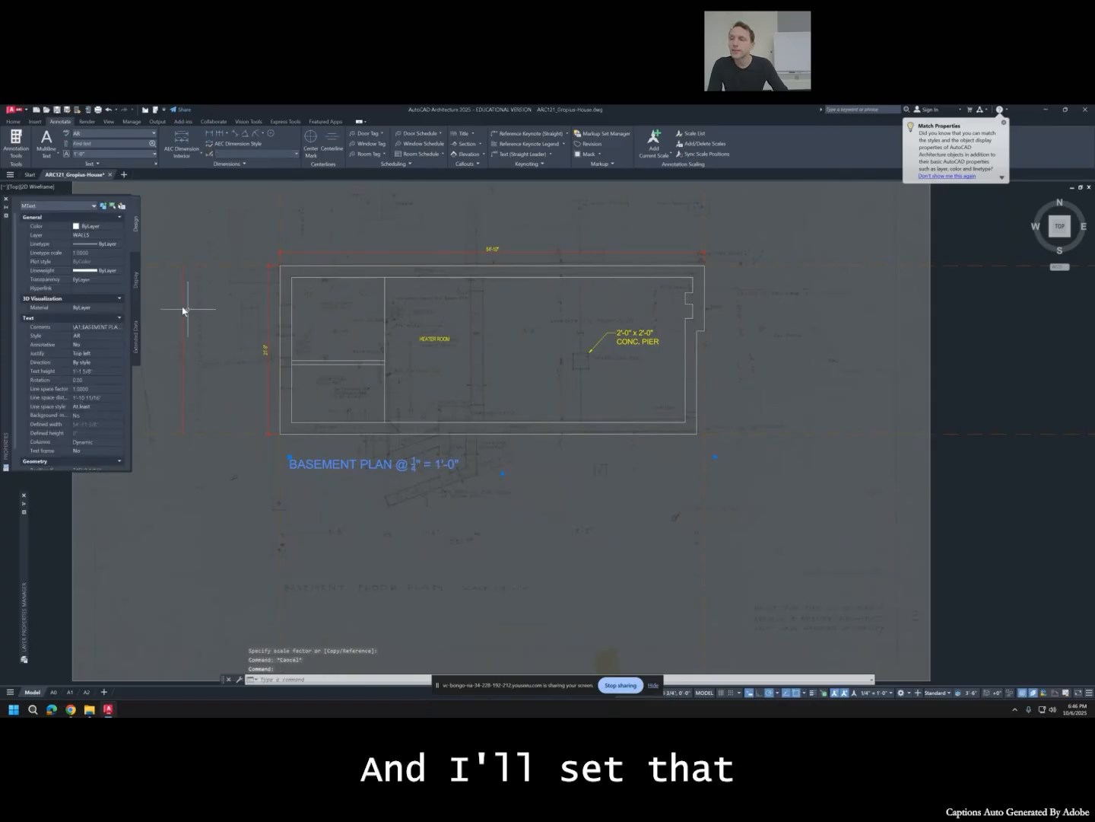
click(113, 236)
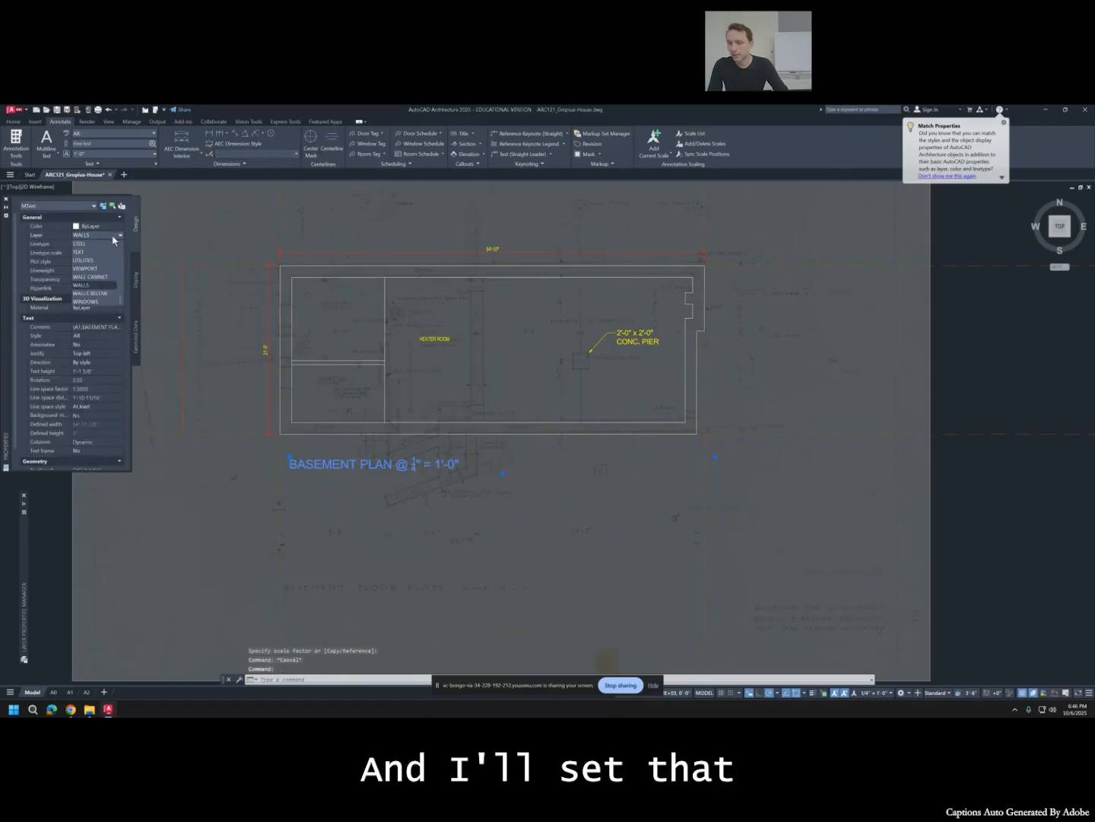
scroll(98, 267, up, 3)
click(94, 257)
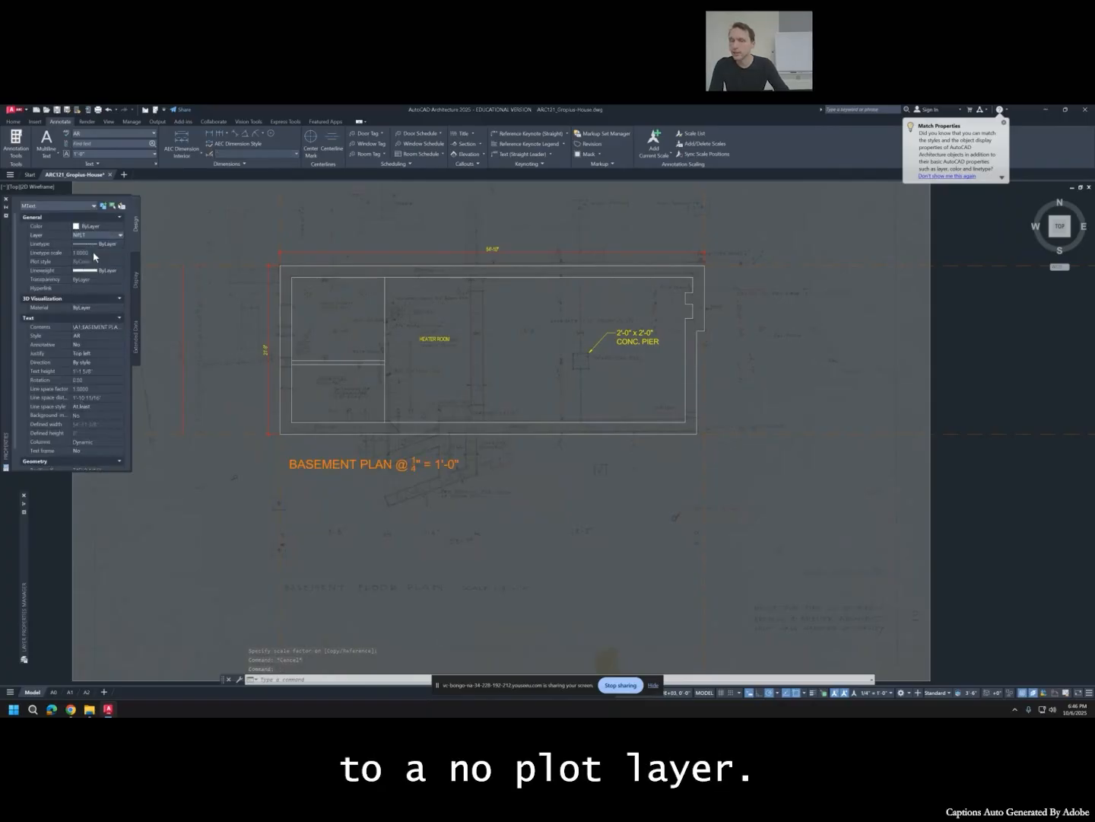
key(Escape)
Copy the basement plan label straight down to just above the middle floor plan's gridlines.
click(402, 464)
text(co)
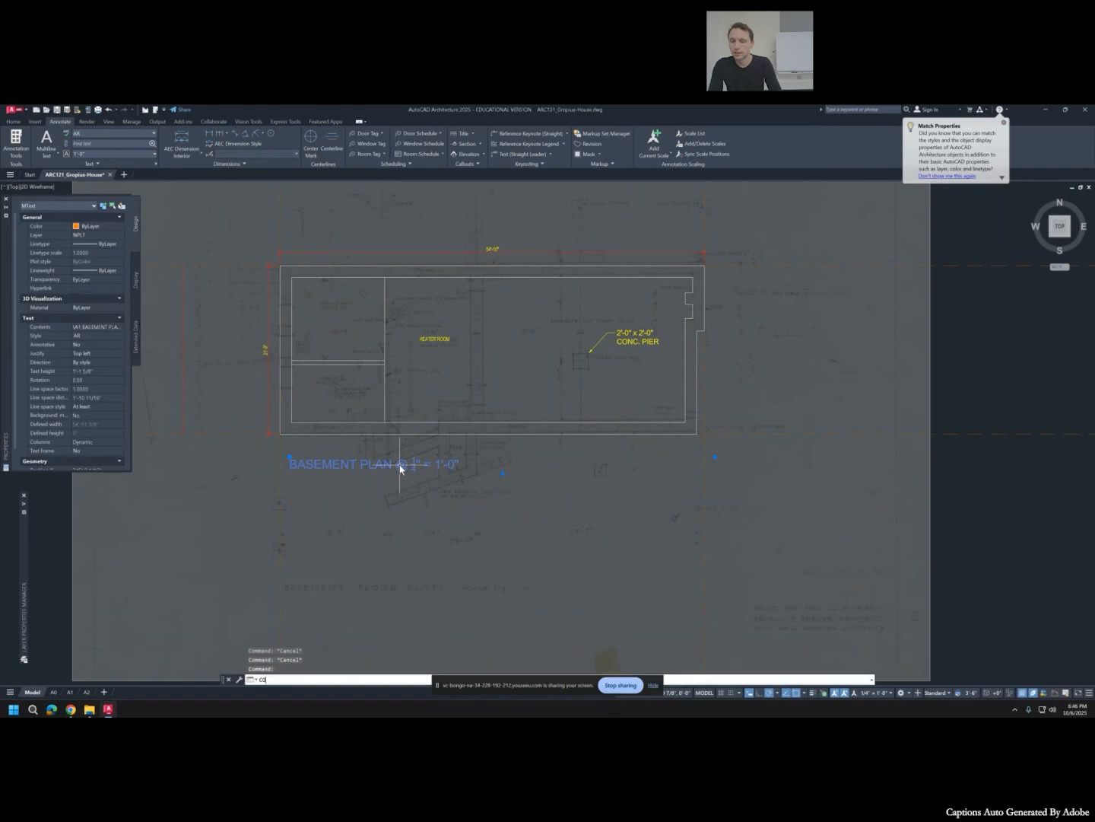
key(Return)
scroll(398, 459, down, 4)
click(398, 502)
middle_drag(398, 502, 423, 352)
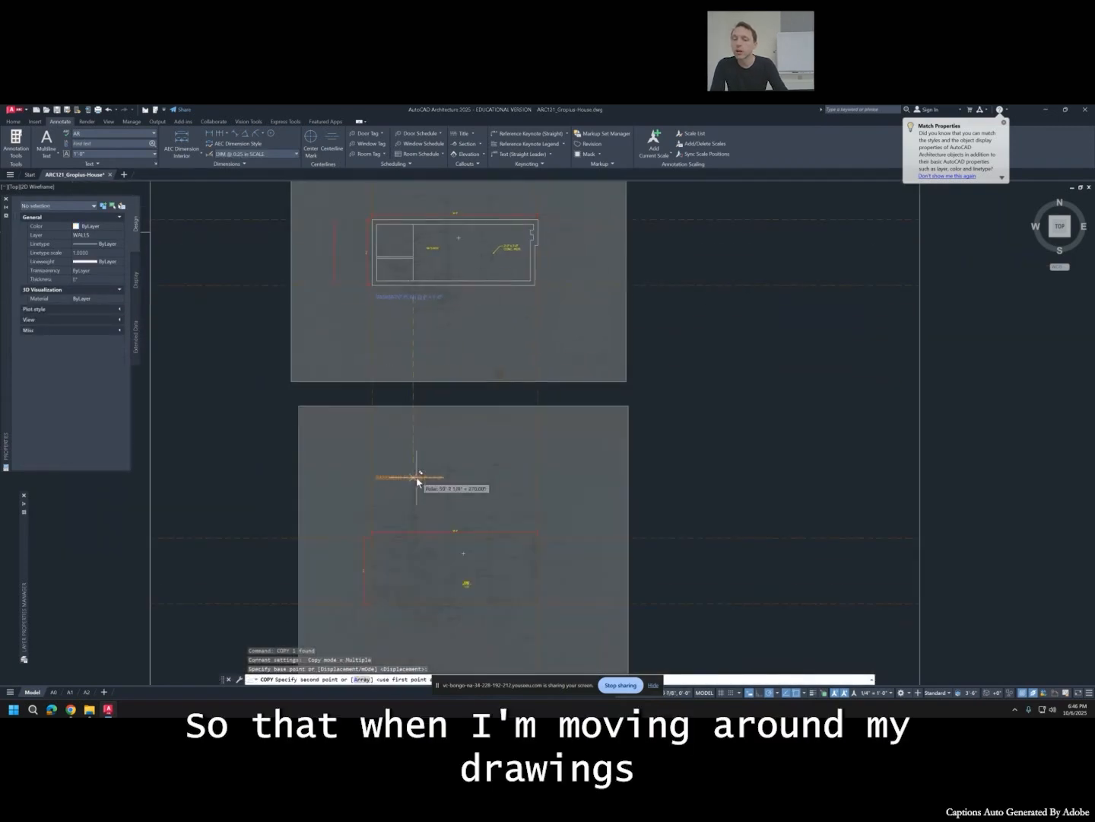
click(414, 523)
key(Escape)
Move the original basement plan label from below the basement plan to just above it.
click(392, 299)
text(m)
key(Return)
click(727, 464)
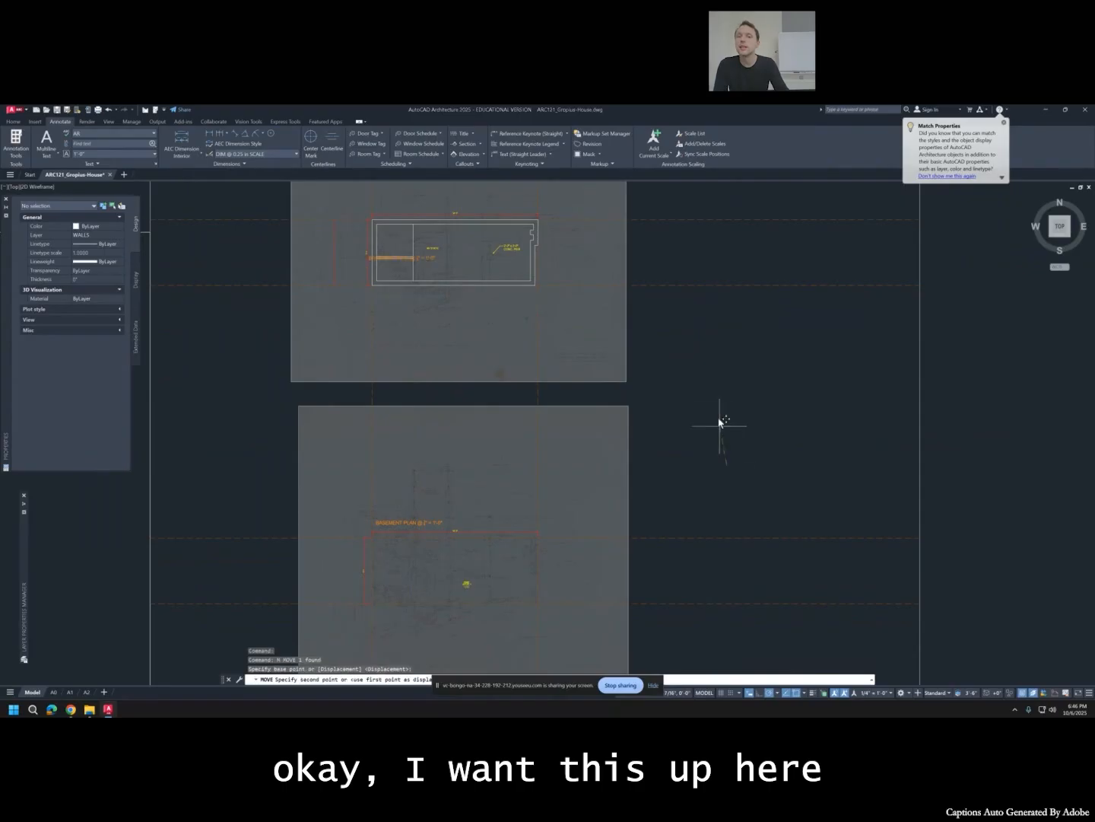
click(726, 373)
key(Escape)
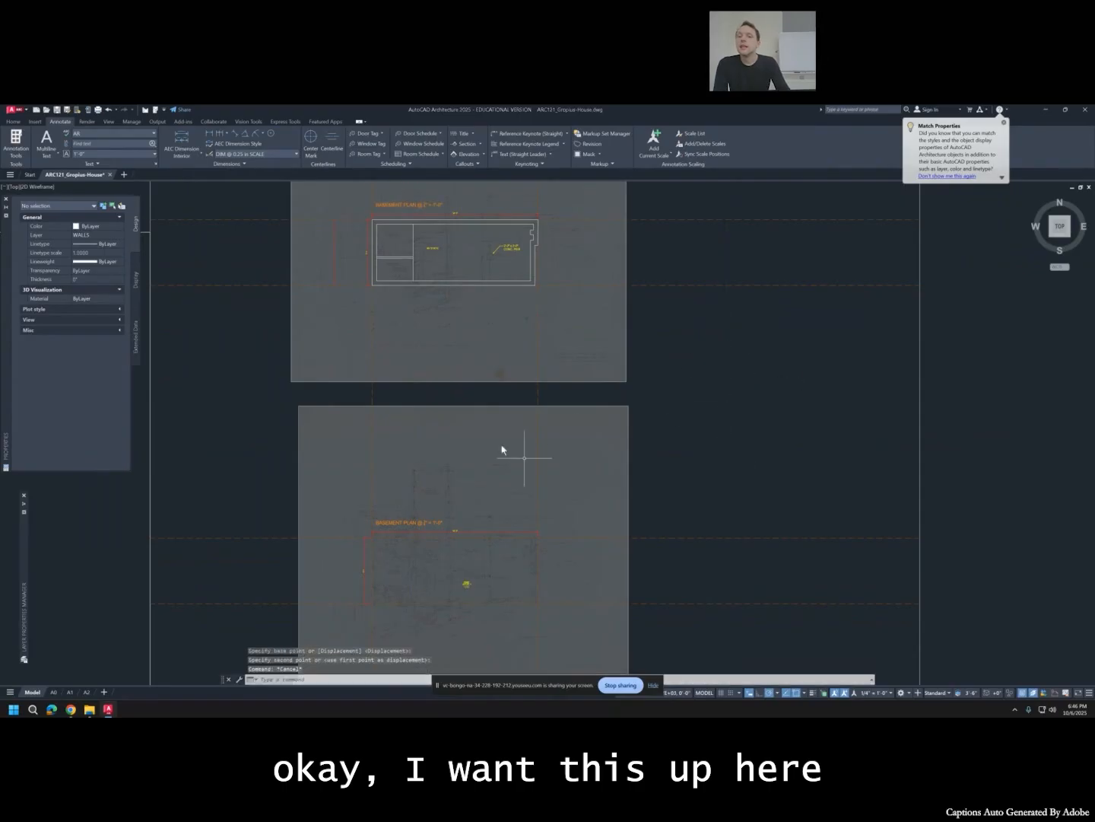
Scale both plan labels up together from the lower label's corner to a text height of about 2'-4".
click(401, 206)
click(421, 523)
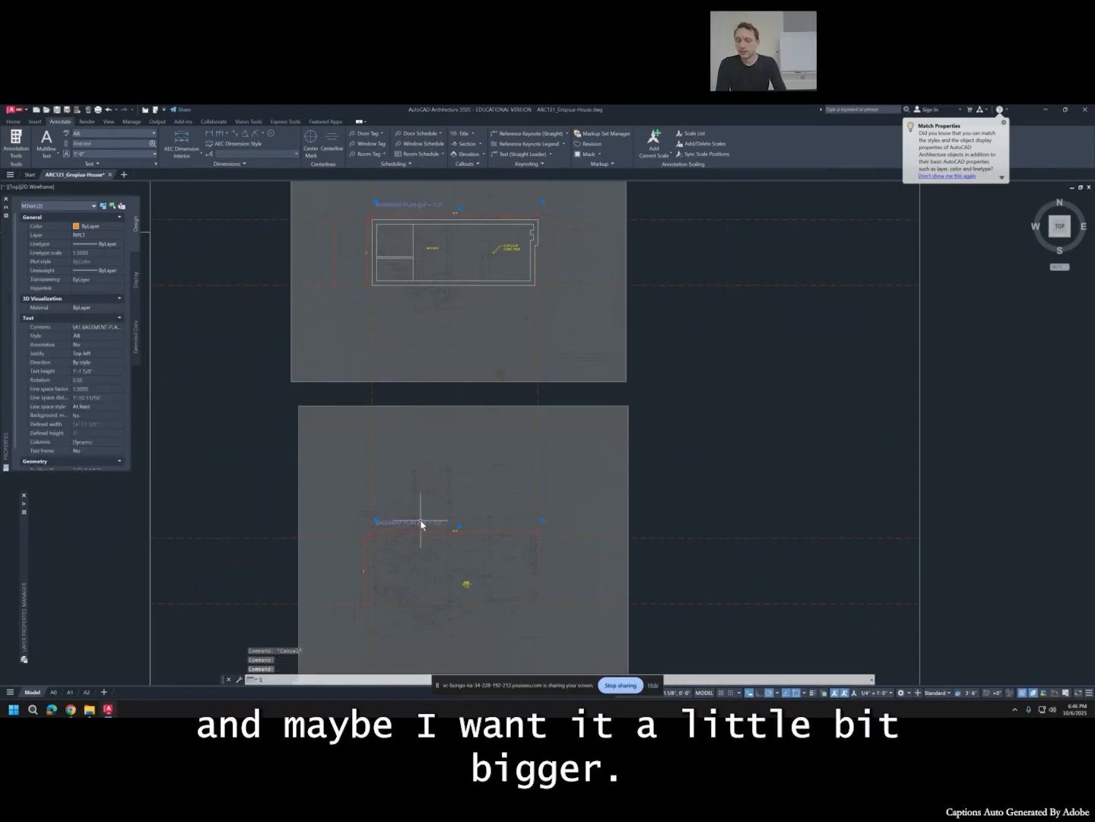
text(sc)
key(Return)
click(375, 524)
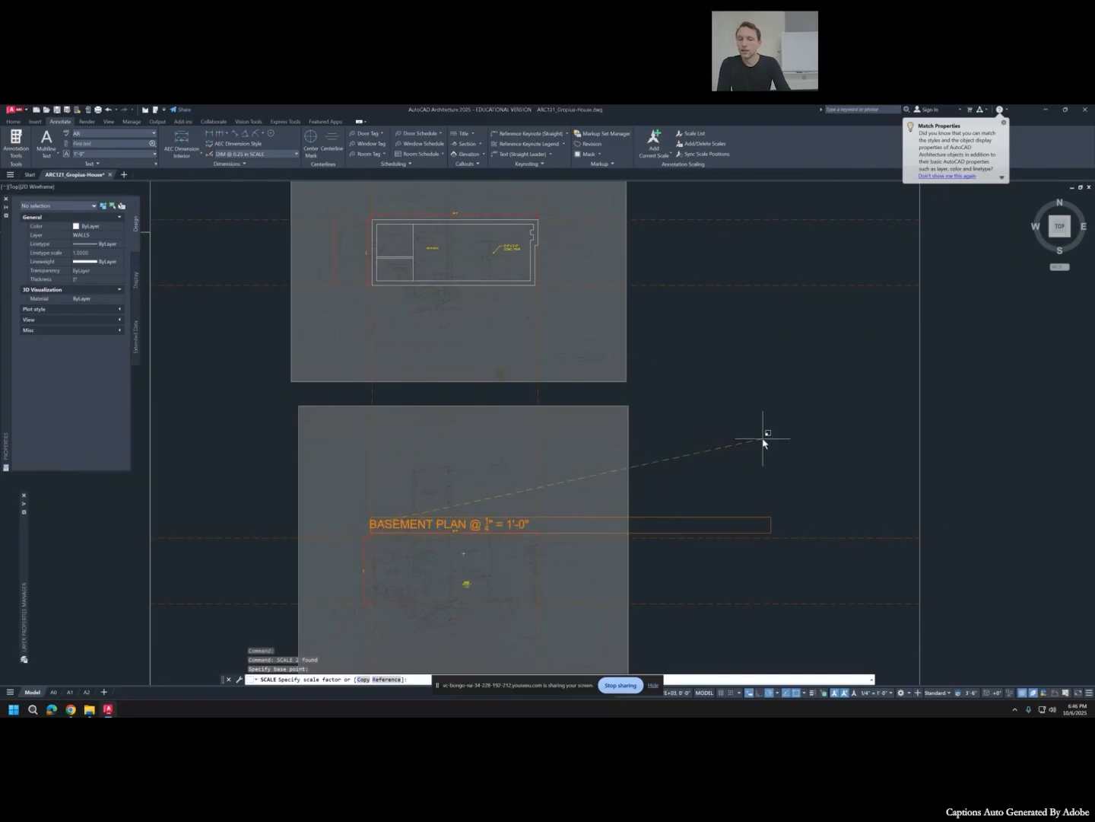
key(Escape)
Move the enlarged basement plan label straight down to just above the basement plan.
scroll(532, 494, down, 2)
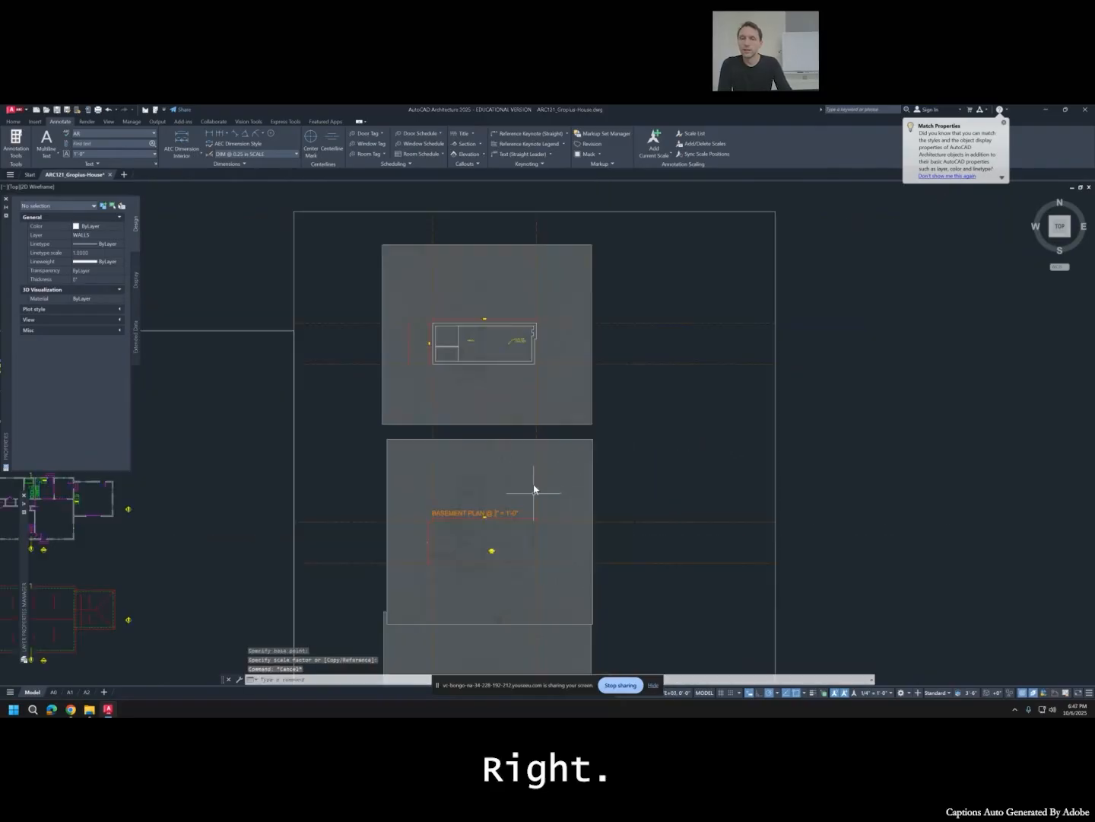
scroll(477, 426, down, 2)
click(479, 304)
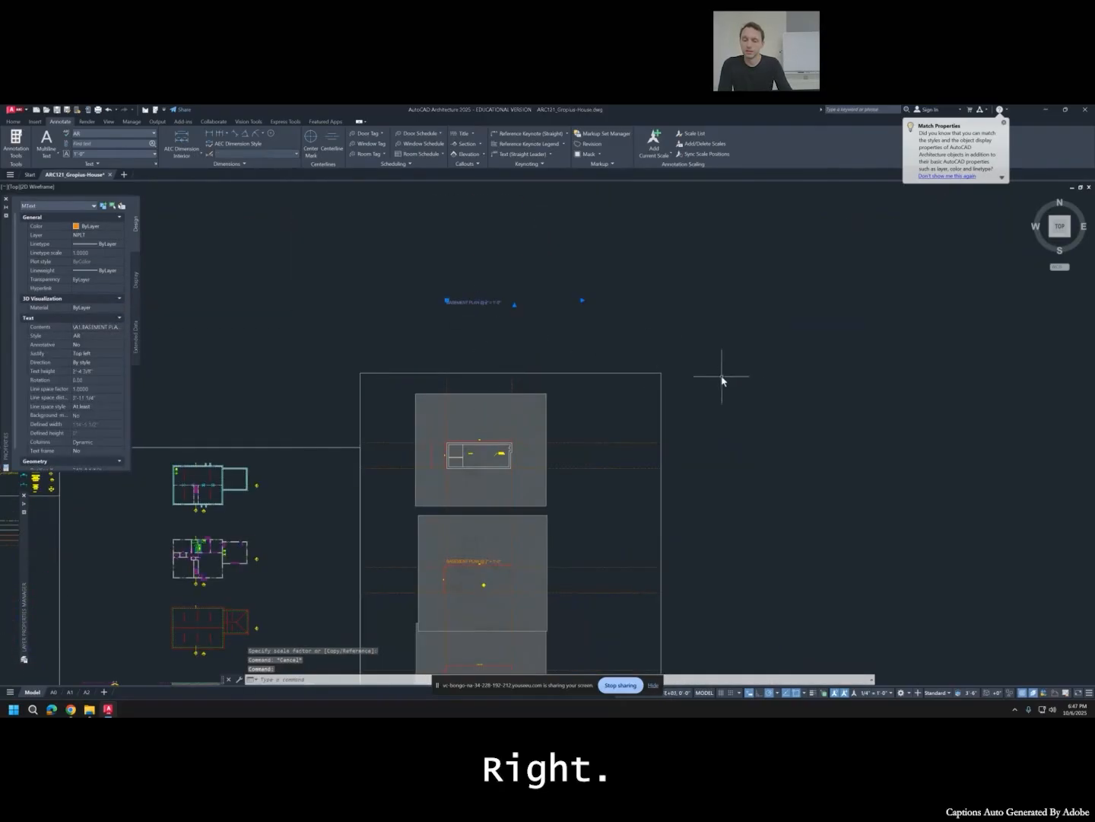
text(m)
key(Return)
click(760, 344)
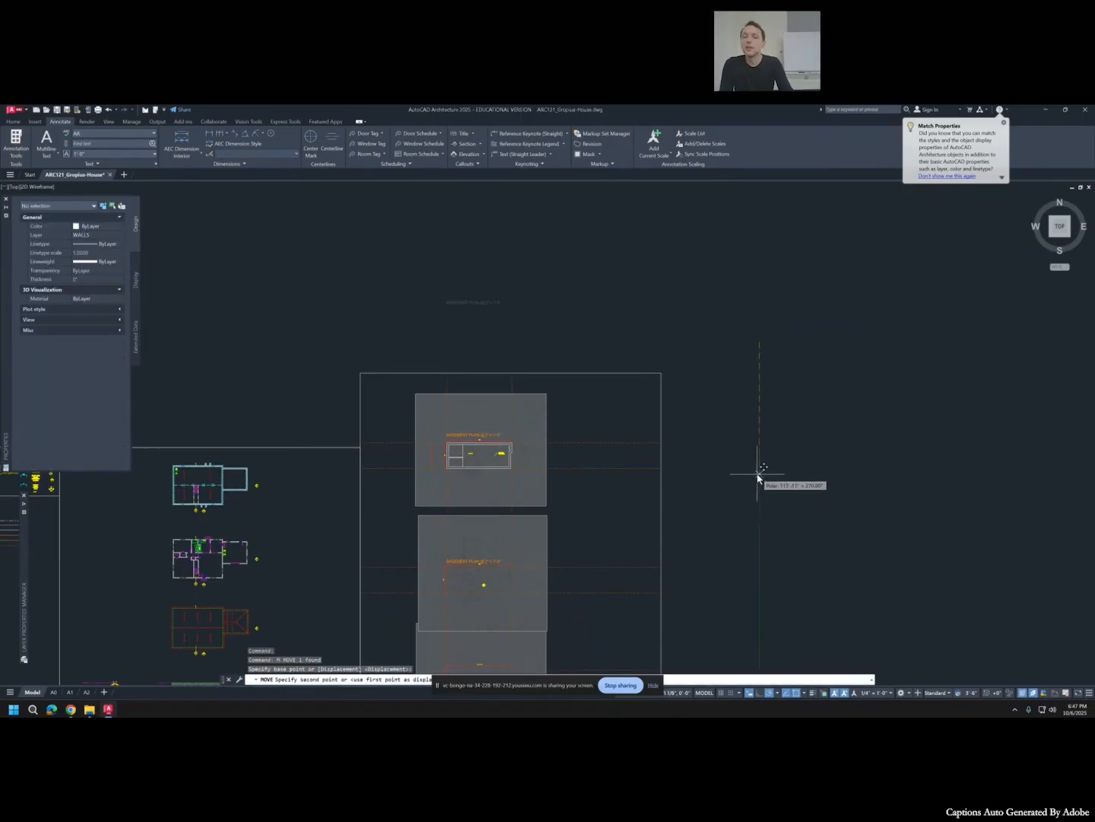
click(758, 474)
key(Escape)
Edit the label above the middle plan to read FIRST FLOOR PLAN @ 1/4" = 1'-0".
middle_drag(562, 522, 574, 414)
scroll(483, 463, up, 4)
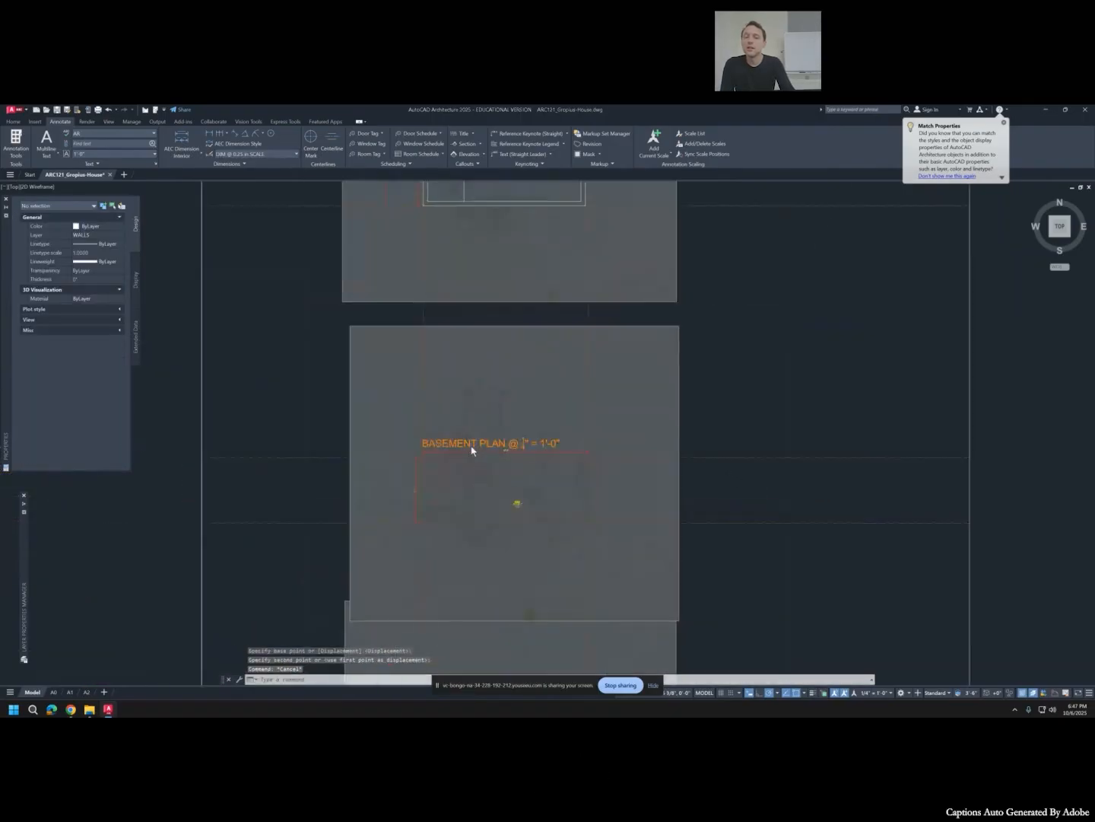
click(470, 443)
click(470, 447)
double_click(469, 440)
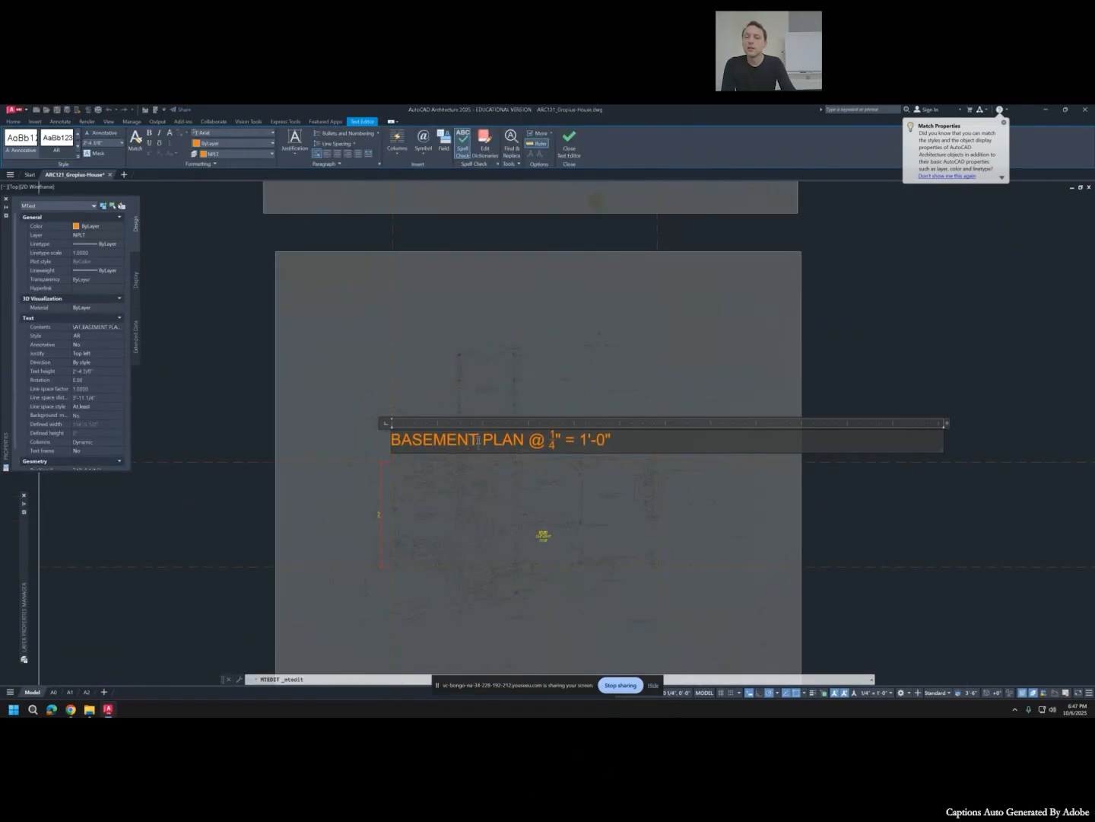
drag(478, 441, 388, 445)
text(FIRST FLOOR)
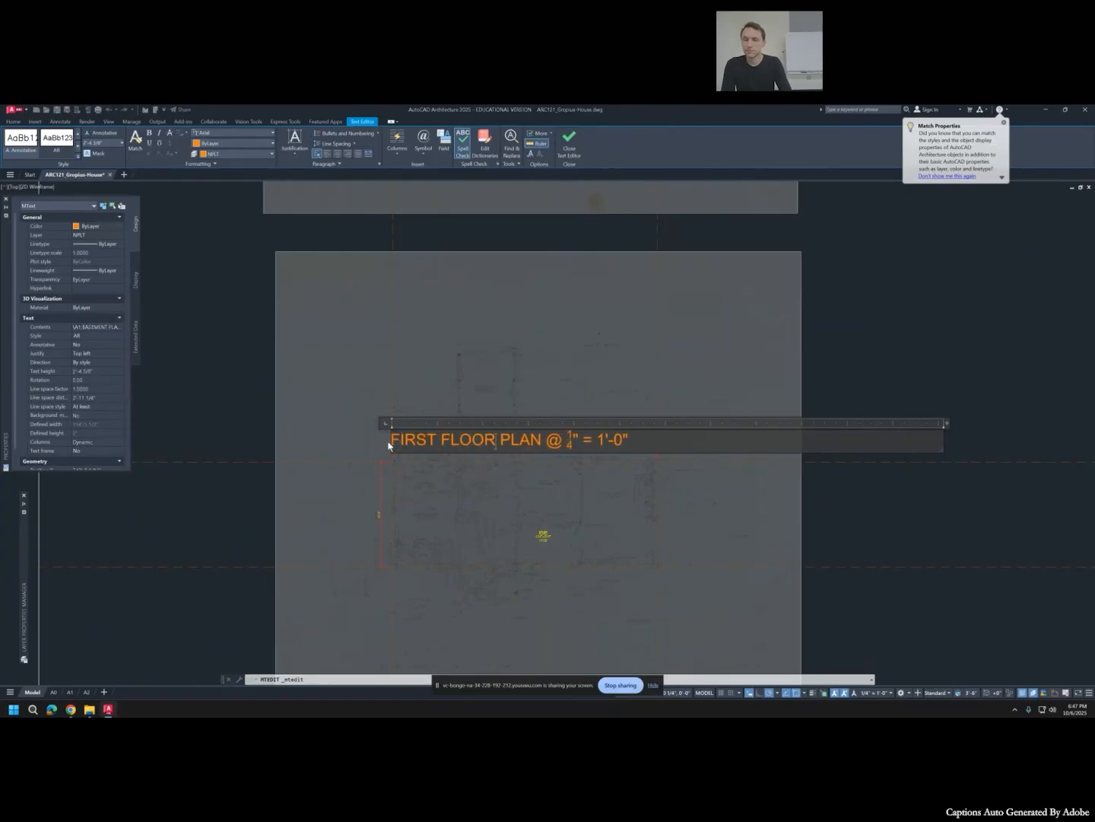
click(354, 432)
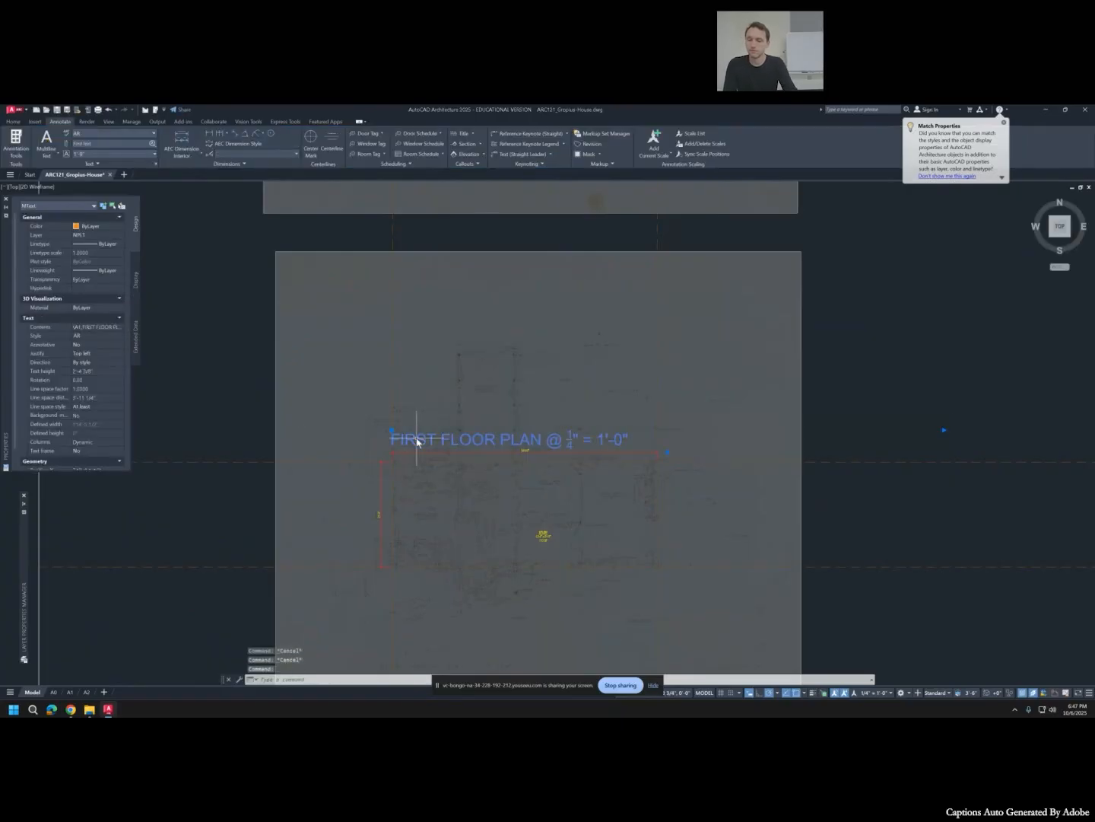
Copy the first floor plan label straight down to just above the lowest plan.
text(co)
key(space)
click(582, 442)
scroll(579, 410, down, 2)
middle_drag(577, 448, 586, 304)
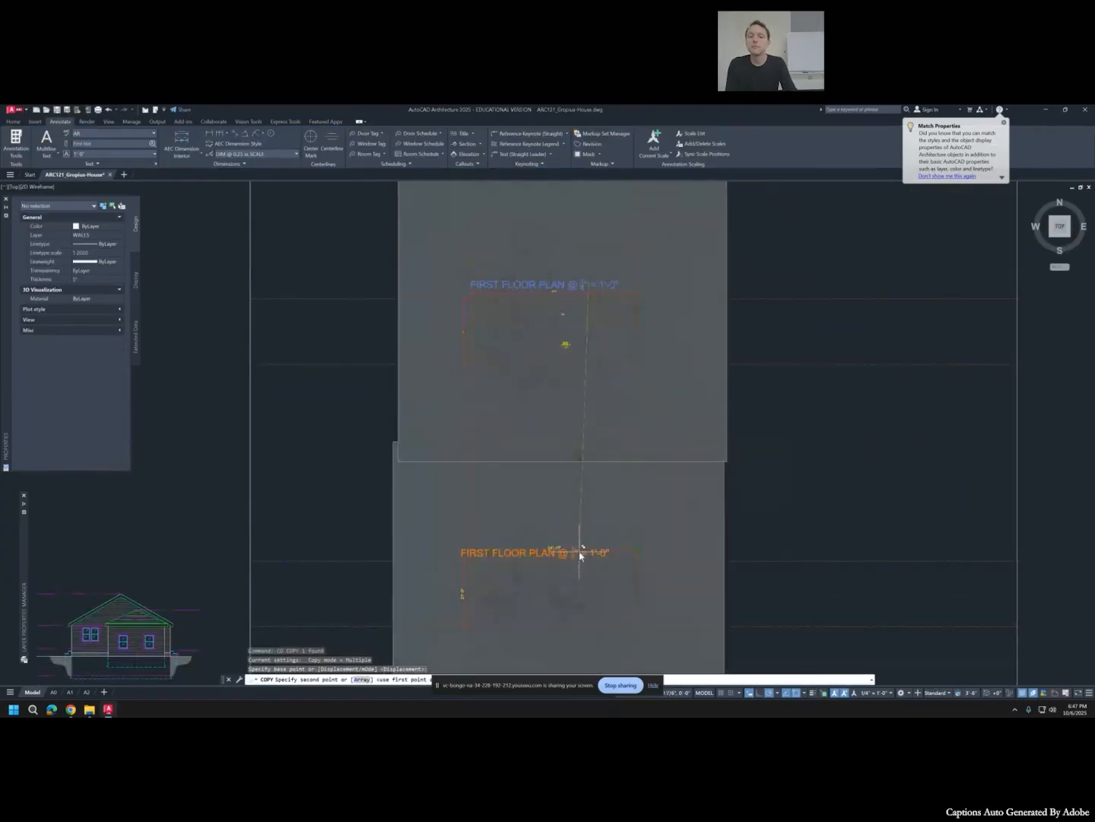
click(588, 541)
key(Escape)
key(Escape)
Edit the label above the lowest plan to read SECOND FLOOR PLAN @ 1/4" = 1'-0".
double_click(563, 534)
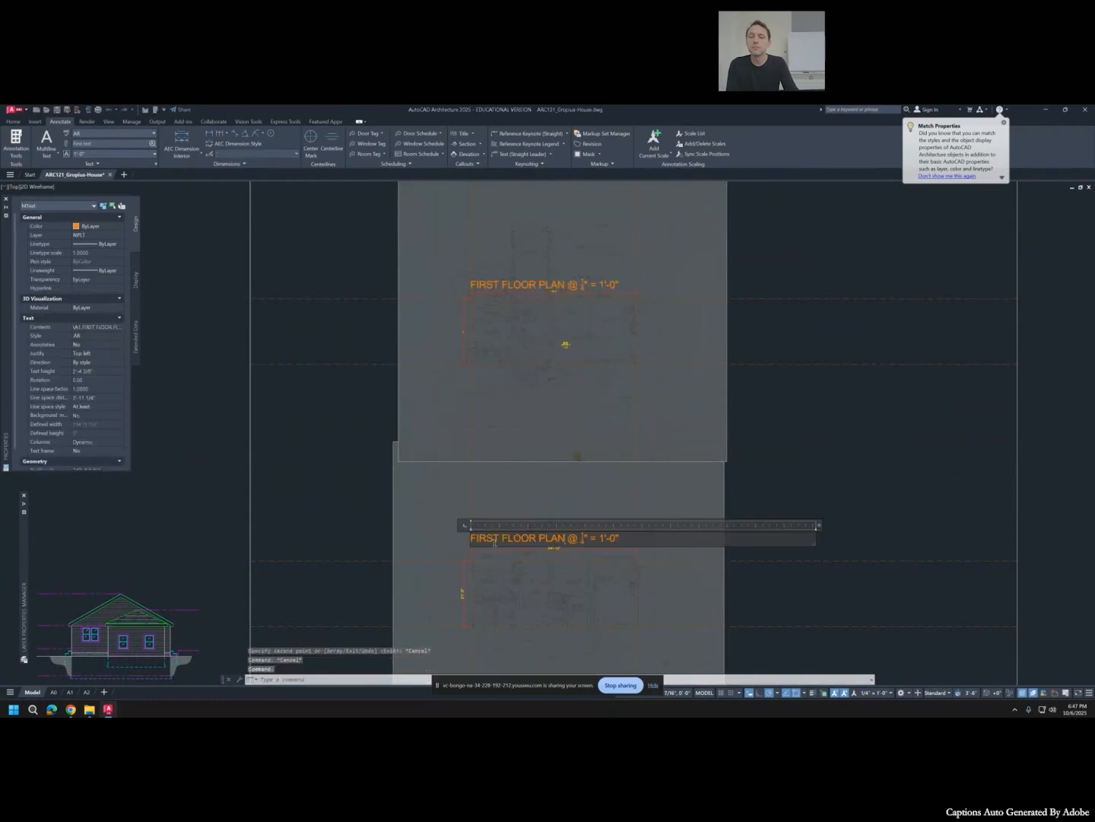
text(SECOMND)
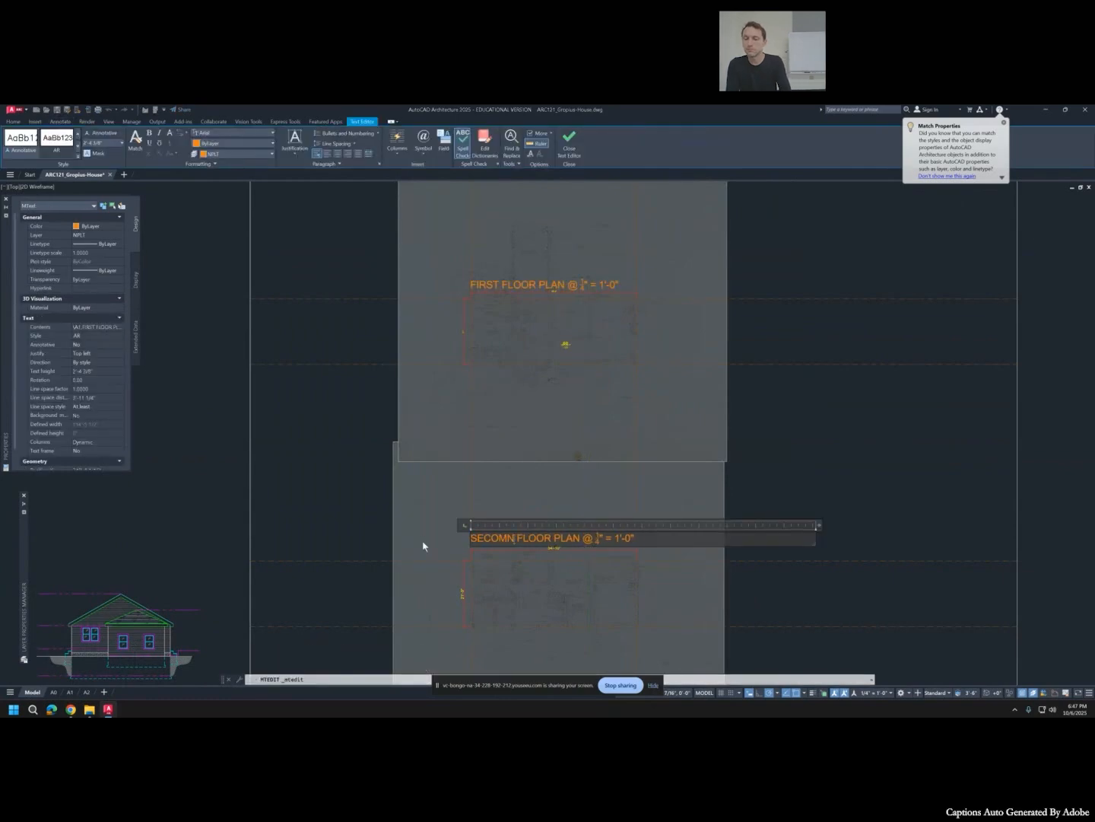
key(BackSpace)
key(BackSpace)
key(BackSpace)
text(ND)
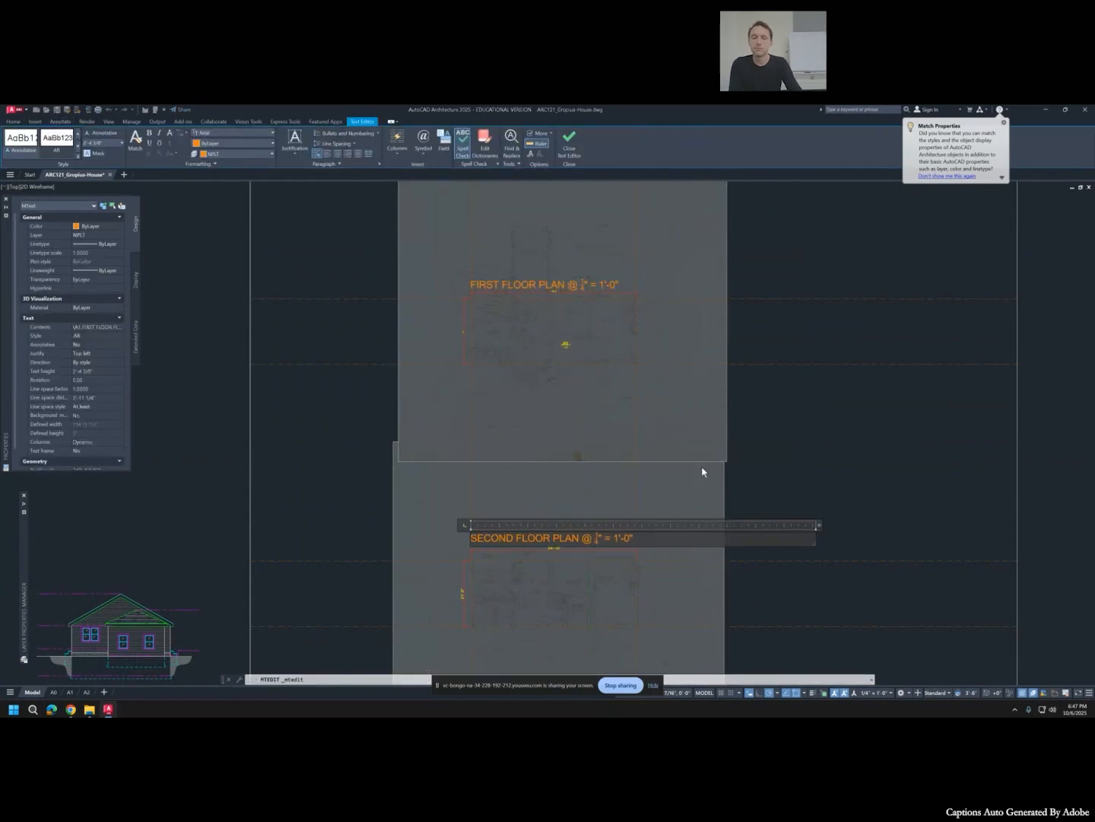
Finish the label edit and look over the basement, first floor and second floor plan labels.
key(Escape)
key(Escape)
scroll(729, 477, down, 2)
scroll(663, 498, up, 2)
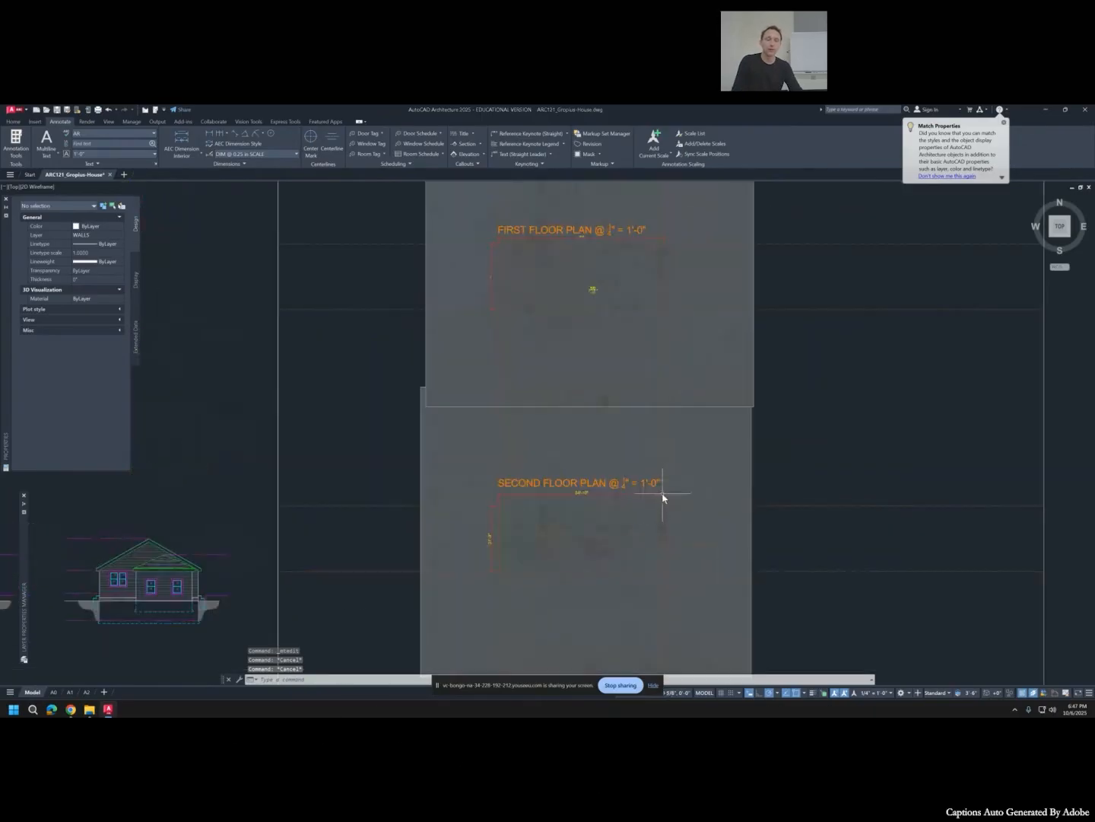
middle_drag(622, 200, 547, 471)
scroll(541, 266, up, 3)
scroll(541, 266, up, 2)
middle_drag(621, 502, 596, 382)
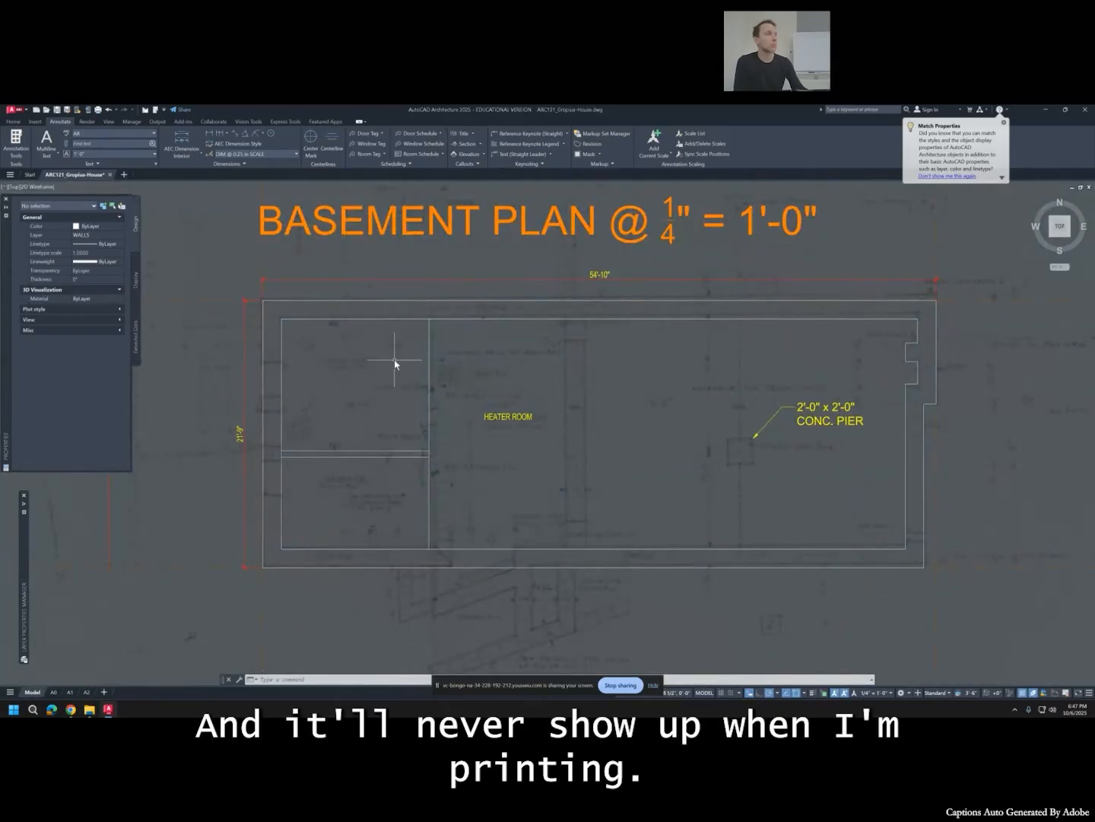
scroll(427, 354, down, 5)
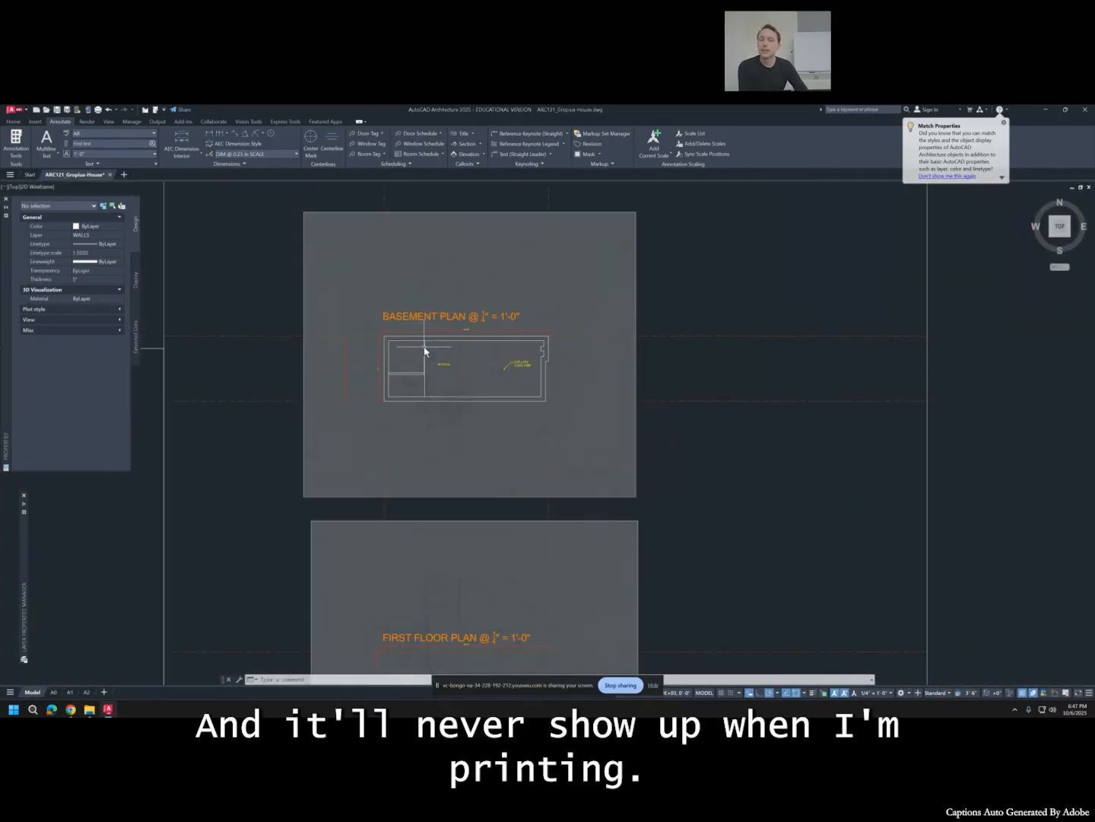
mouse_move(428, 355)
middle_down()
mouse_move(487, 308)
mouse_move(491, 292)
middle_up()
middle_drag(530, 500, 541, 382)
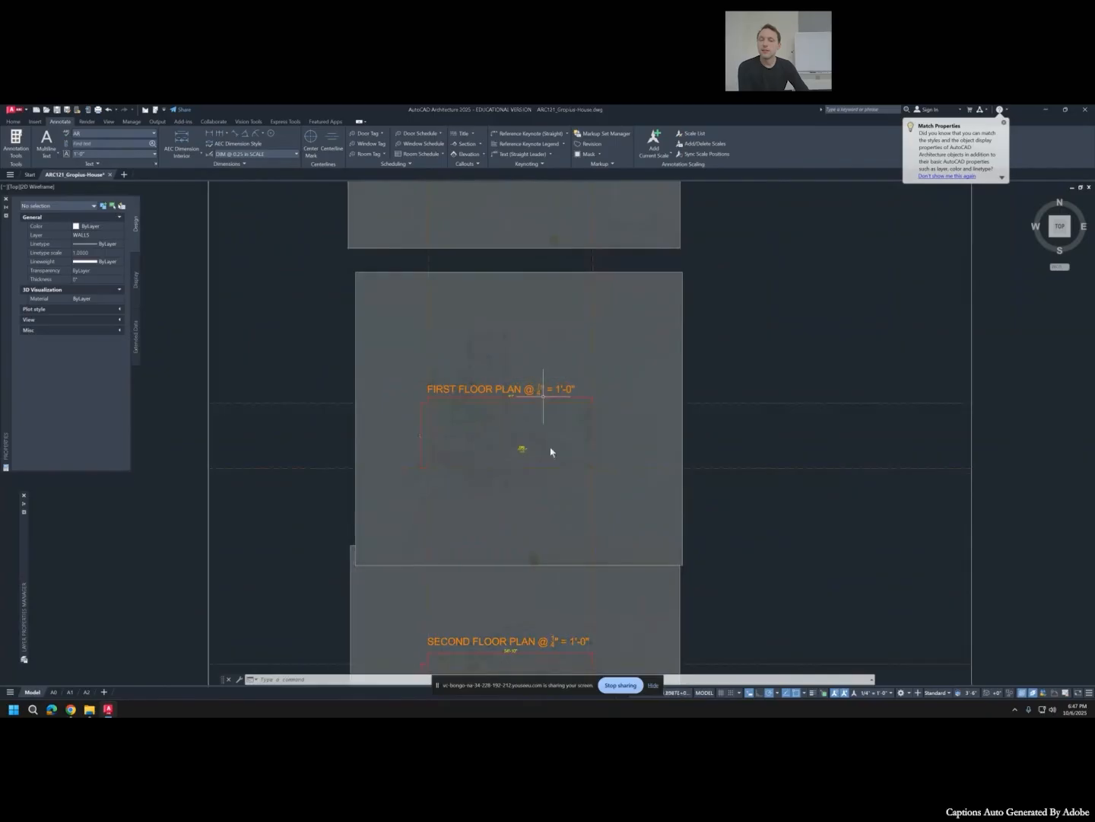
text(ma)
key(Return)
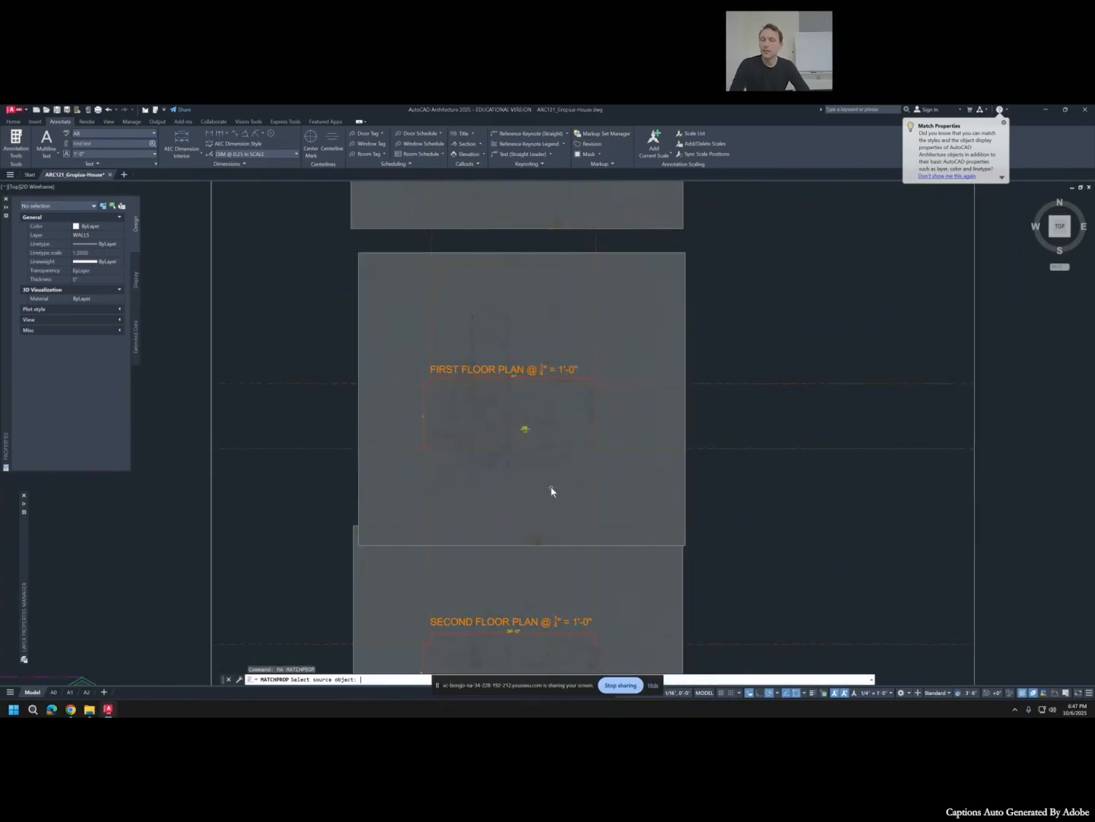
scroll(550, 489, down, 5)
scroll(262, 395, up, 3)
click(265, 389)
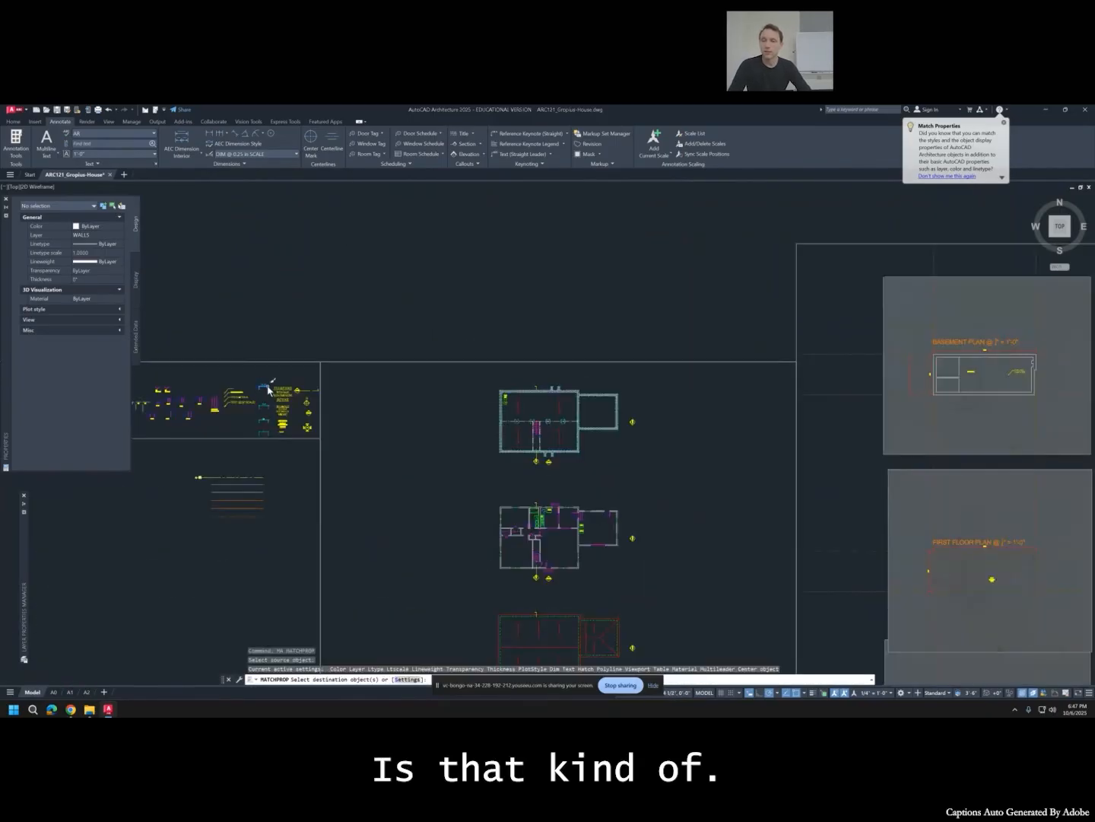
scroll(263, 404, up, 4)
key(Escape)
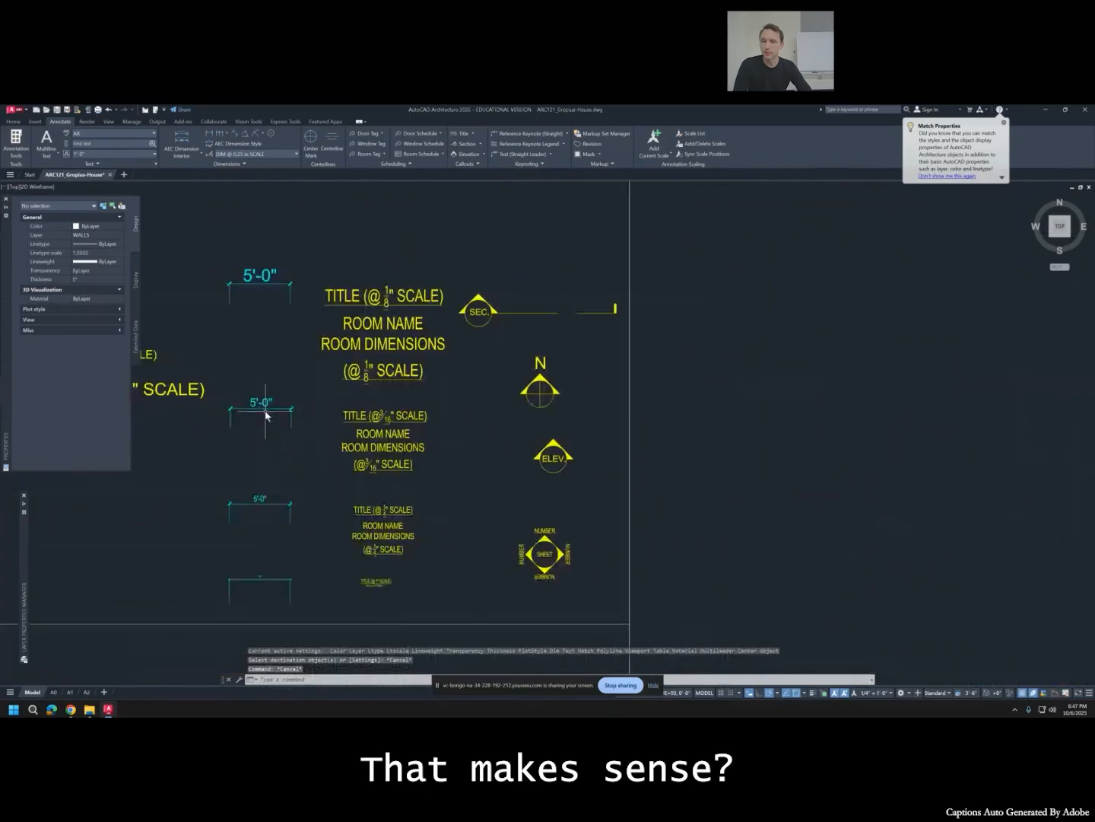
Draw a rectangle around the 1/4" scale dimension and text samples in the annotation legend.
text(rec)
key(Return)
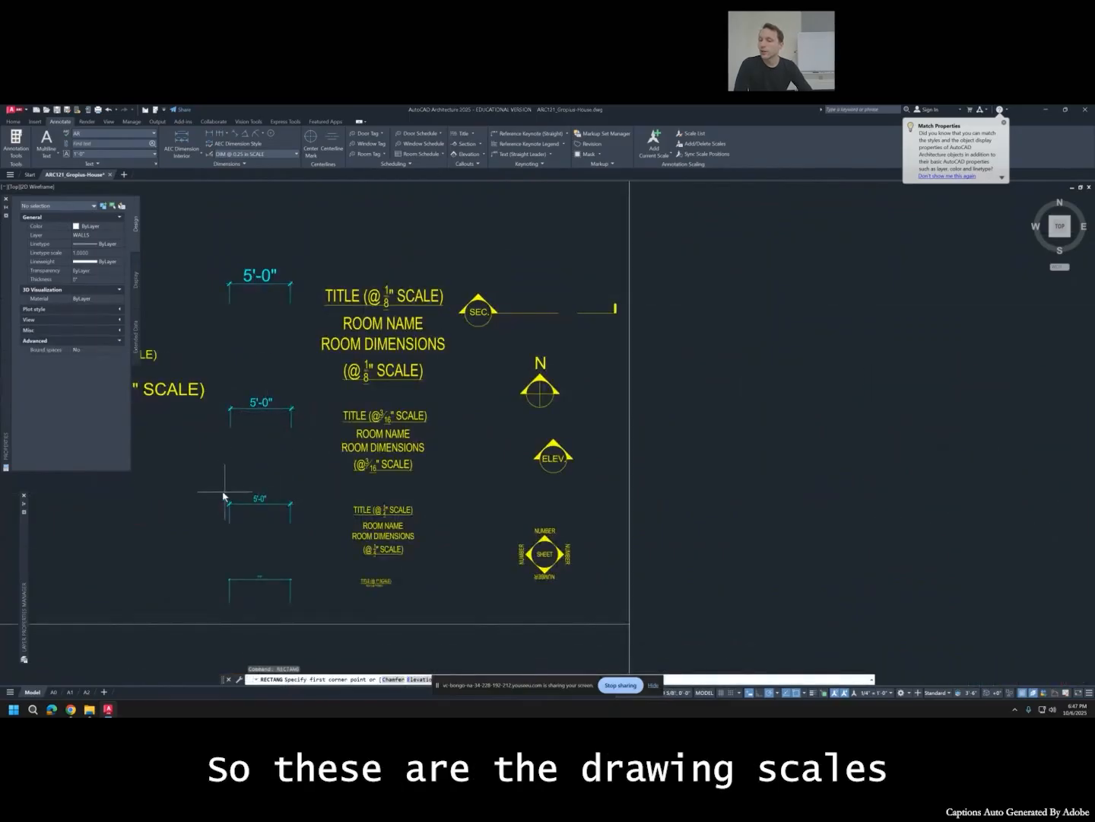
click(217, 492)
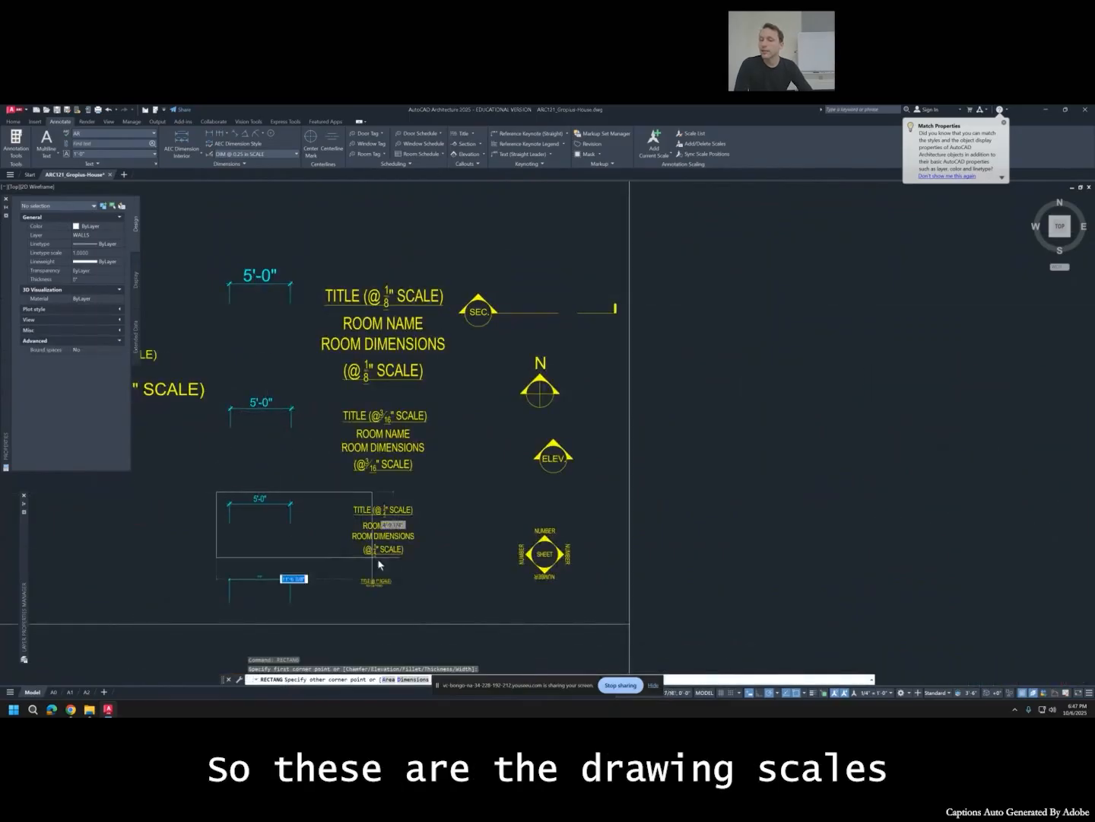
click(426, 565)
key(Escape)
Match the second floor plan's horizontal and vertical dimensions to the 5'-0" sample dimension inside the legend rectangle.
text(ma)
key(Return)
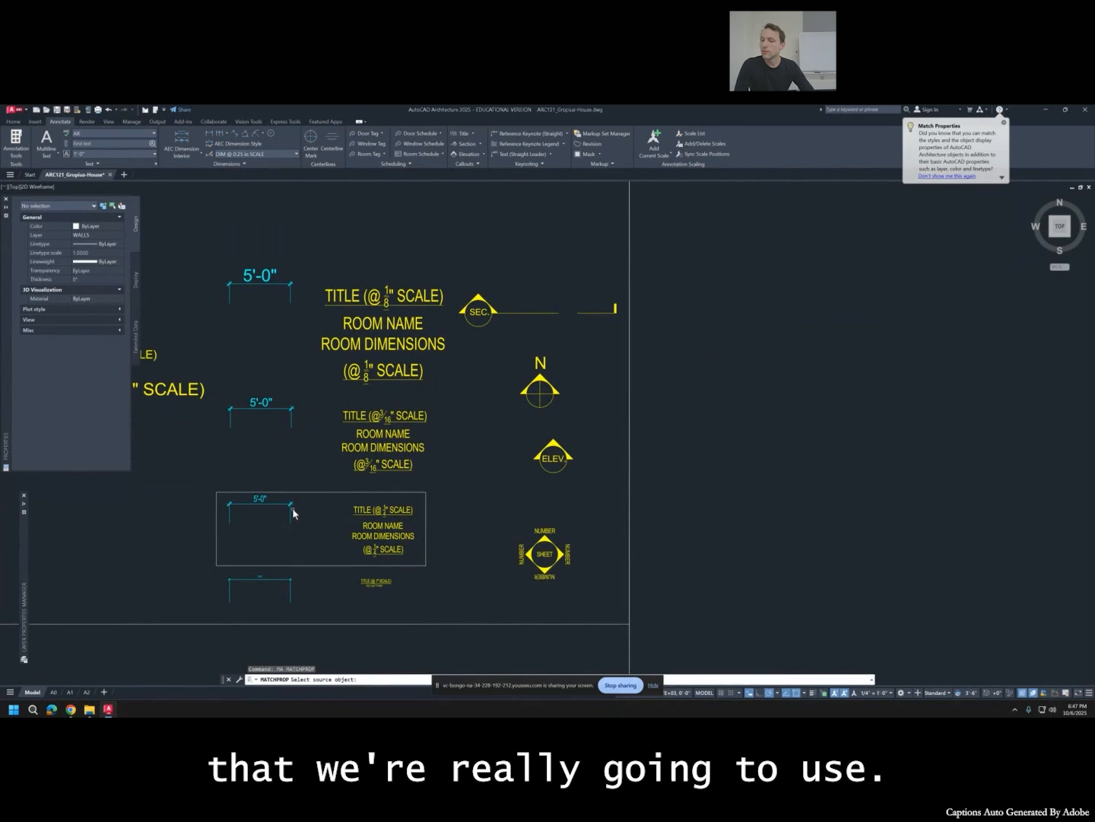
click(292, 512)
scroll(274, 494, down, 5)
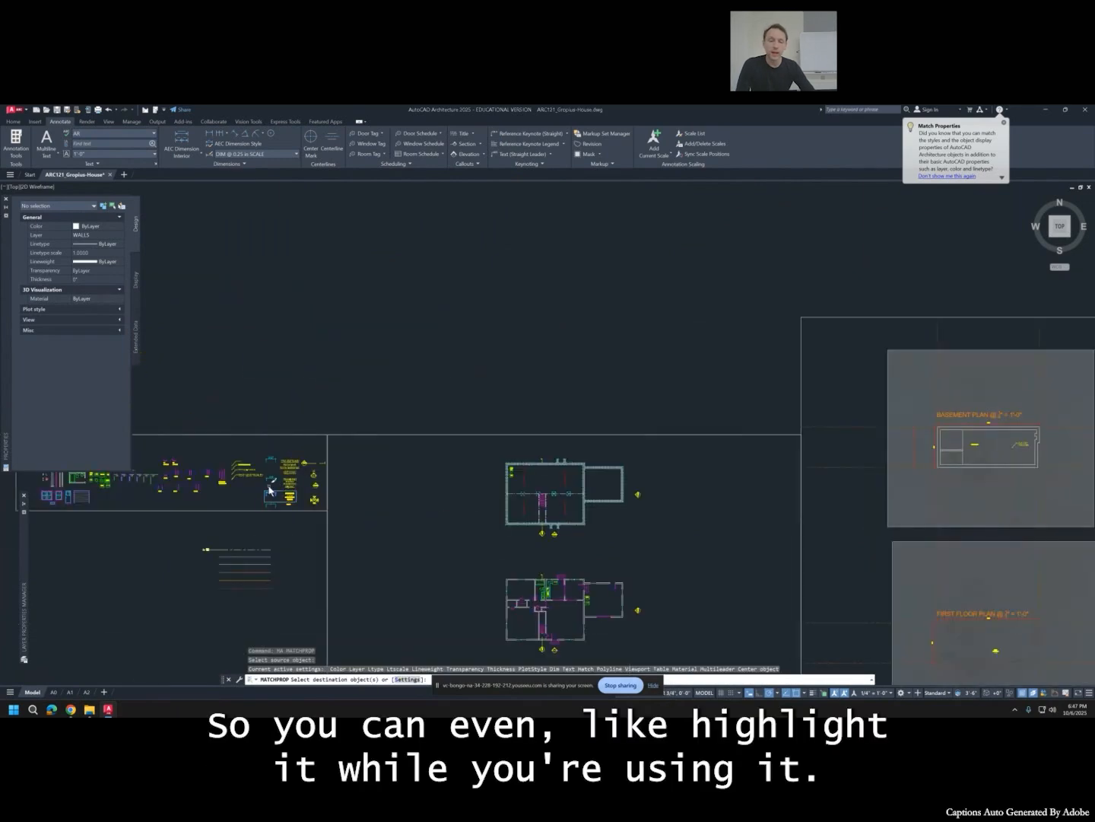
middle_drag(697, 507, 397, 353)
middle_drag(701, 542, 693, 469)
scroll(684, 552, up, 2)
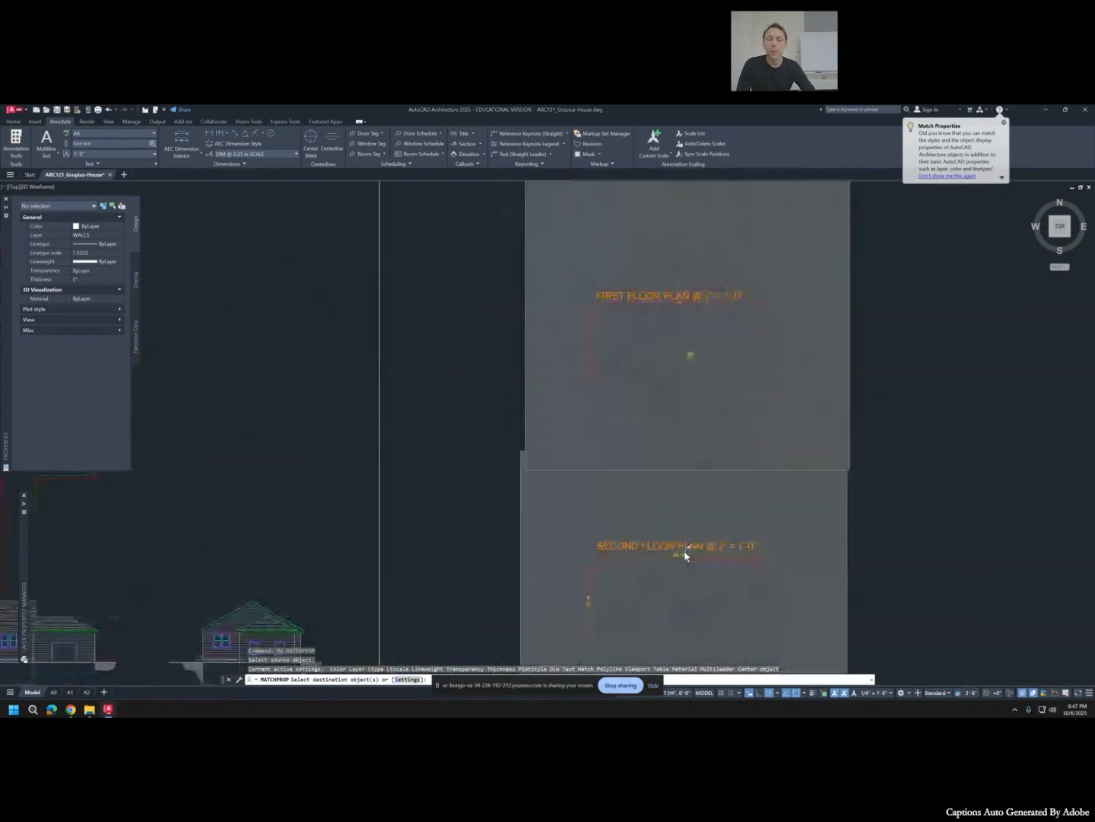
scroll(685, 552, up, 2)
click(686, 562)
click(534, 602)
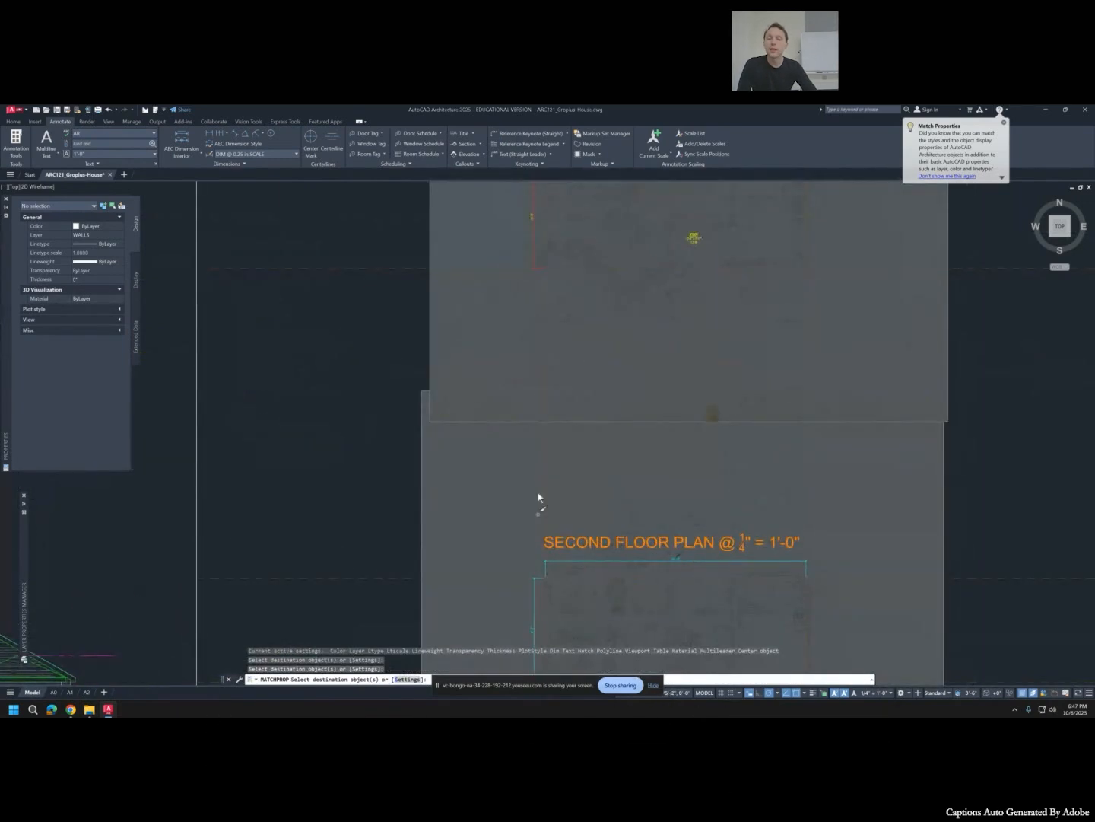
Apply the sample dimension's properties to the overall width and depth dimensions of the first floor and basement plans.
middle_drag(533, 277, 528, 418)
click(530, 361)
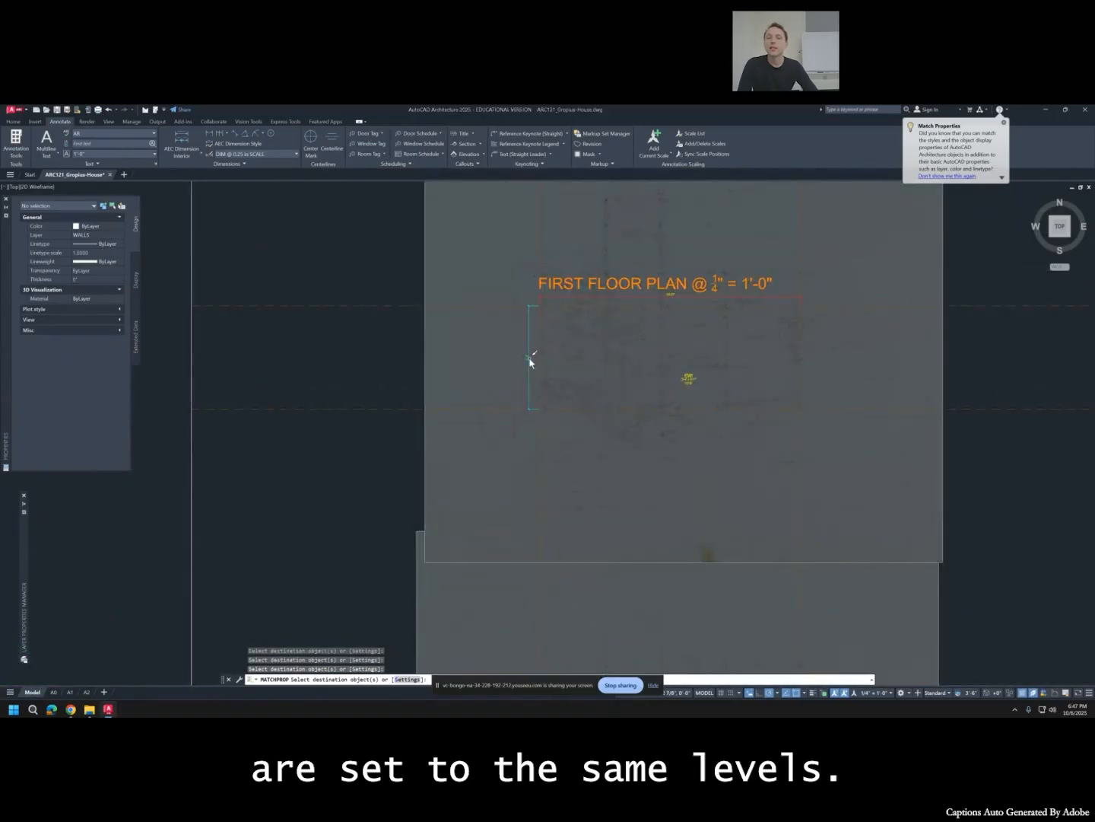
click(570, 297)
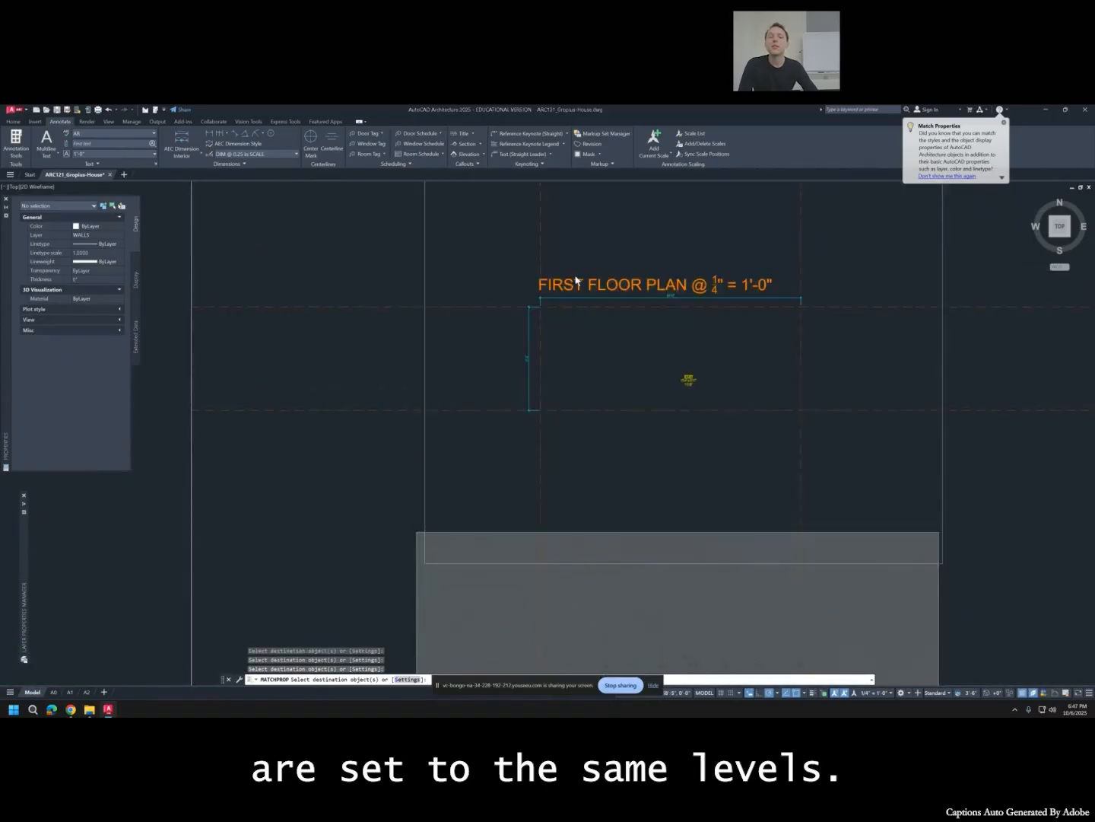
middle_drag(590, 259, 573, 486)
middle_drag(558, 360, 569, 509)
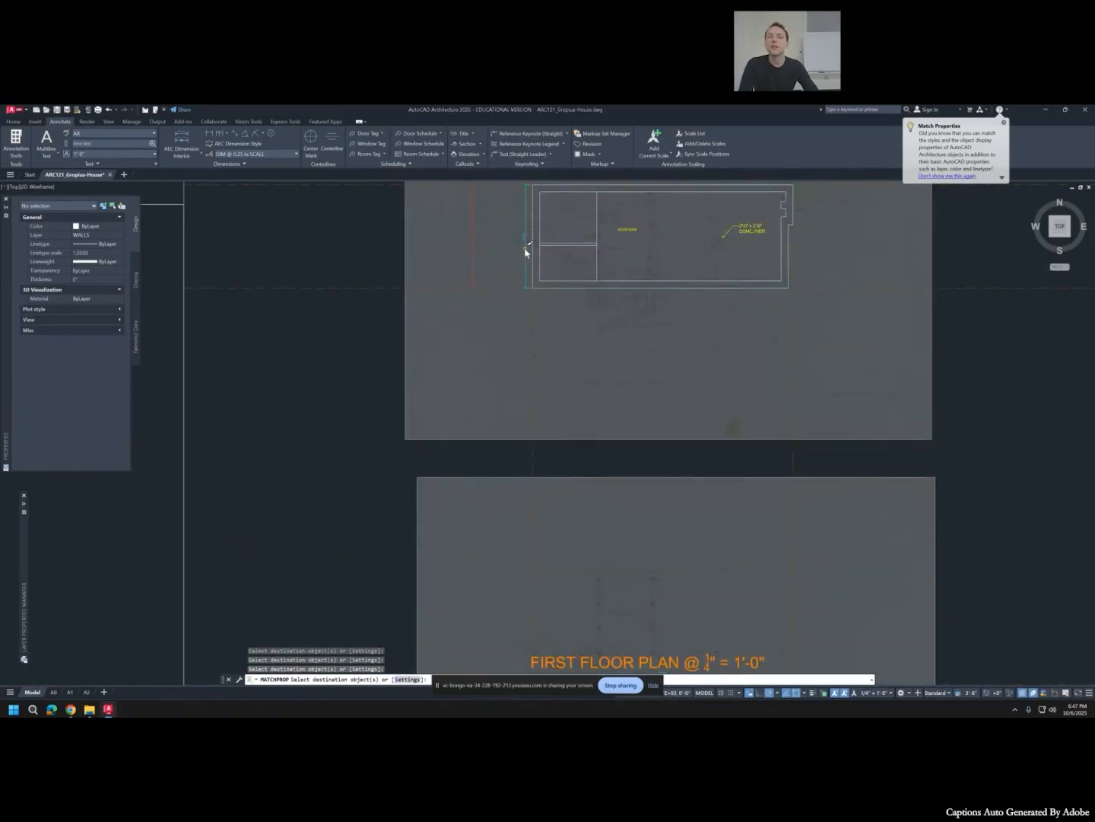
middle_drag(525, 252, 520, 363)
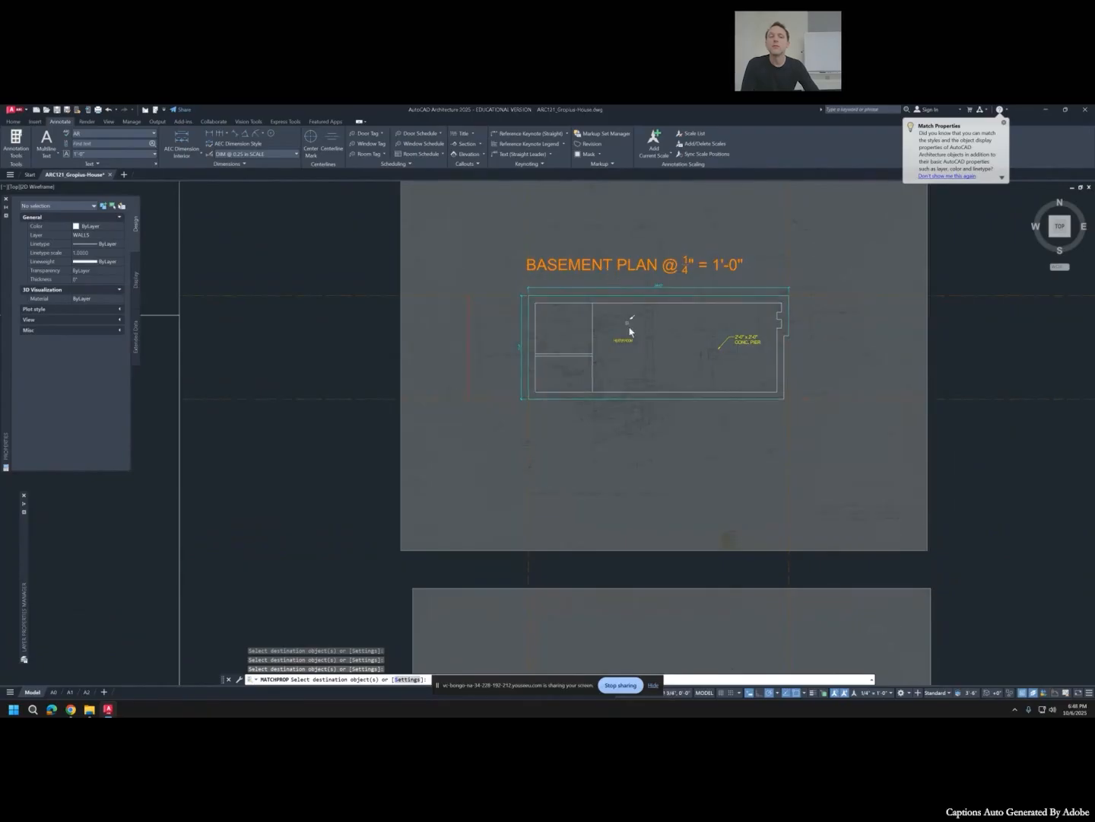
scroll(631, 325, up, 4)
key(Escape)
key(Escape)
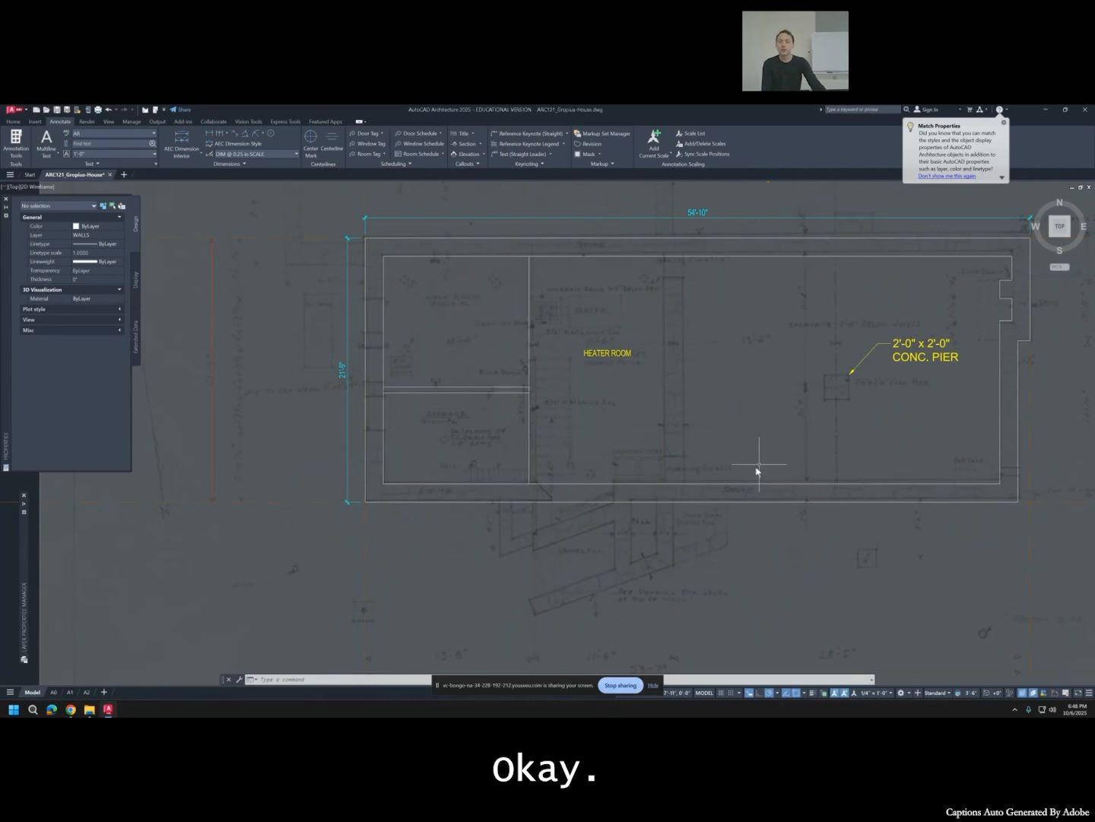
Check how the floor plans and their dimensions appear on layout sheets A1 and A2.
click(70, 692)
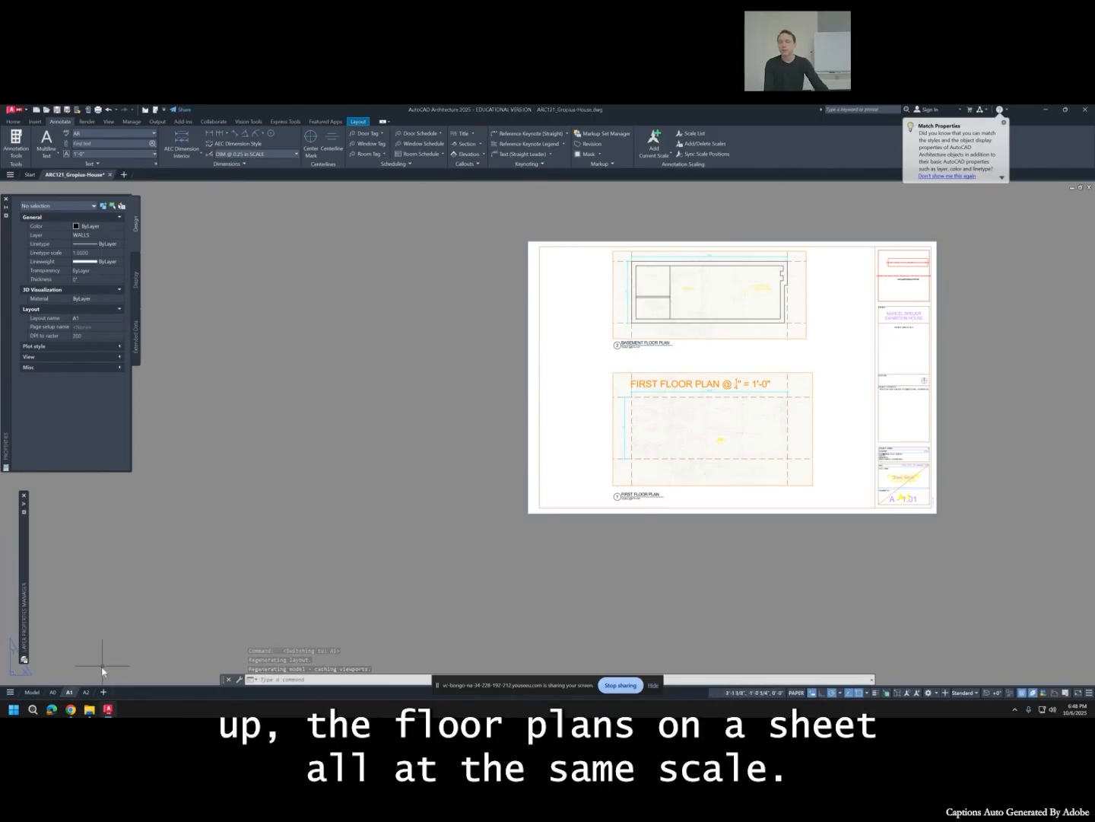
click(86, 691)
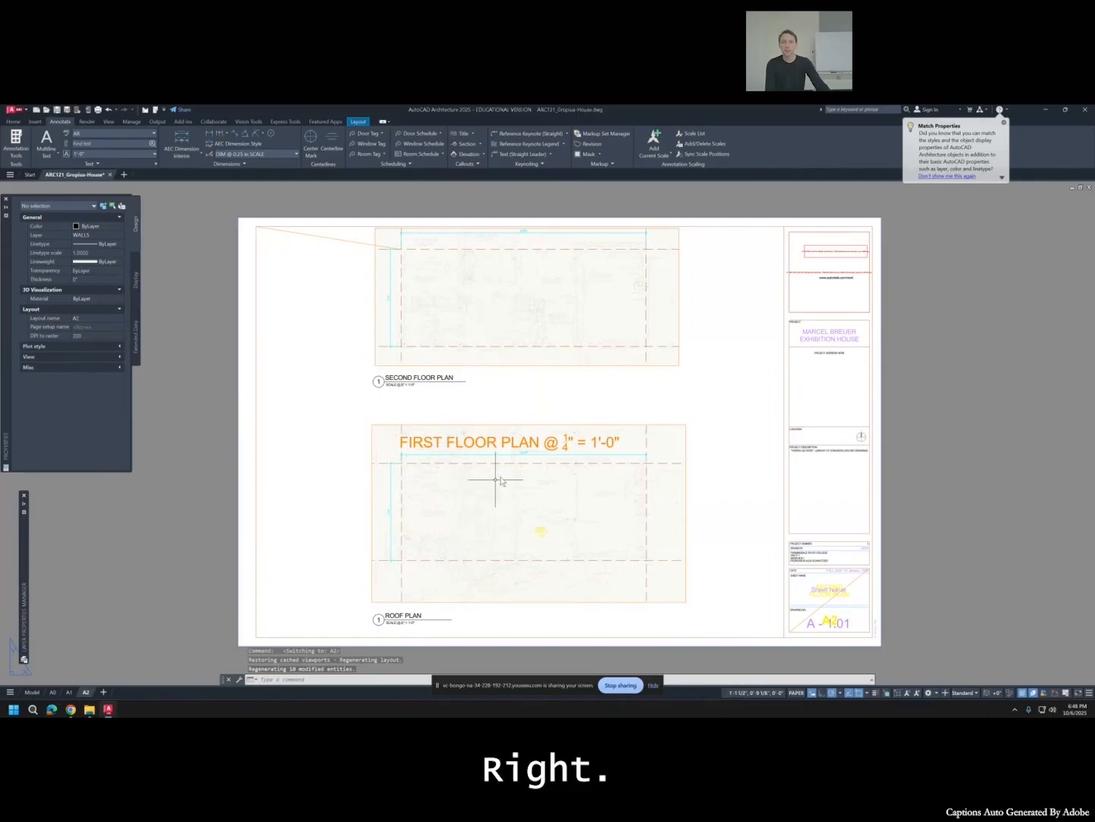
double_click(518, 501)
key(Escape)
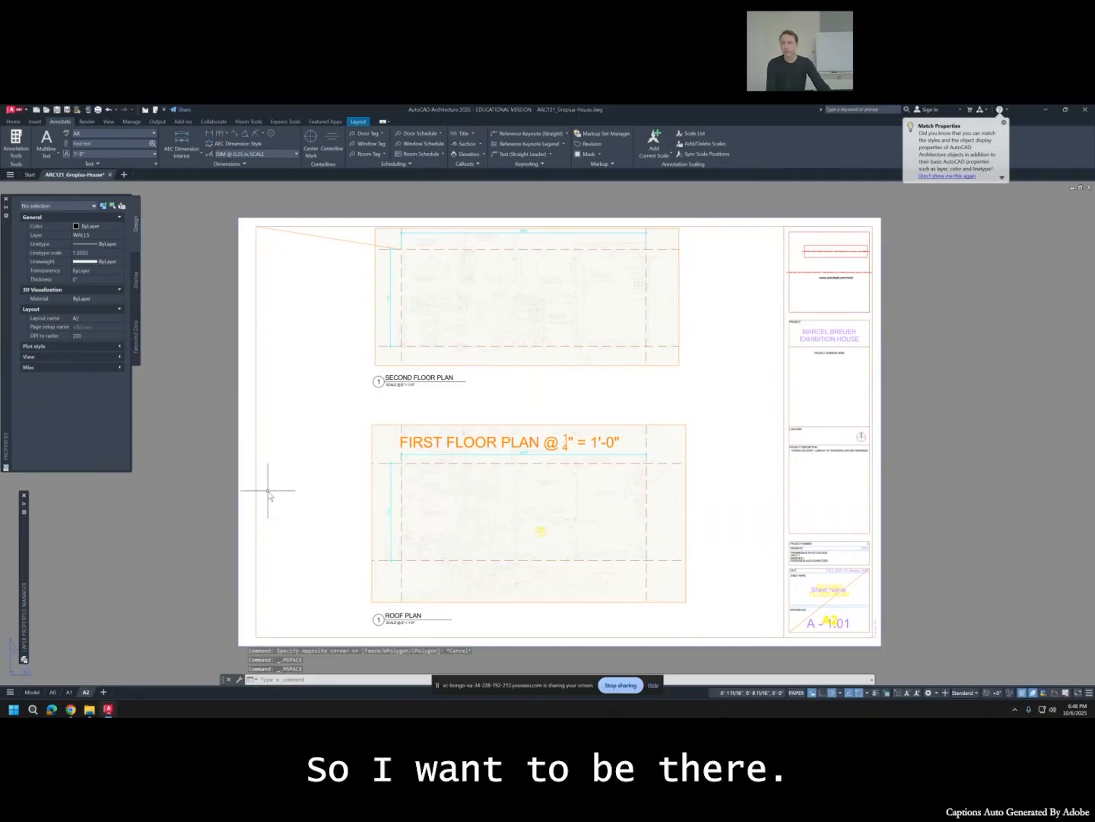
click(70, 692)
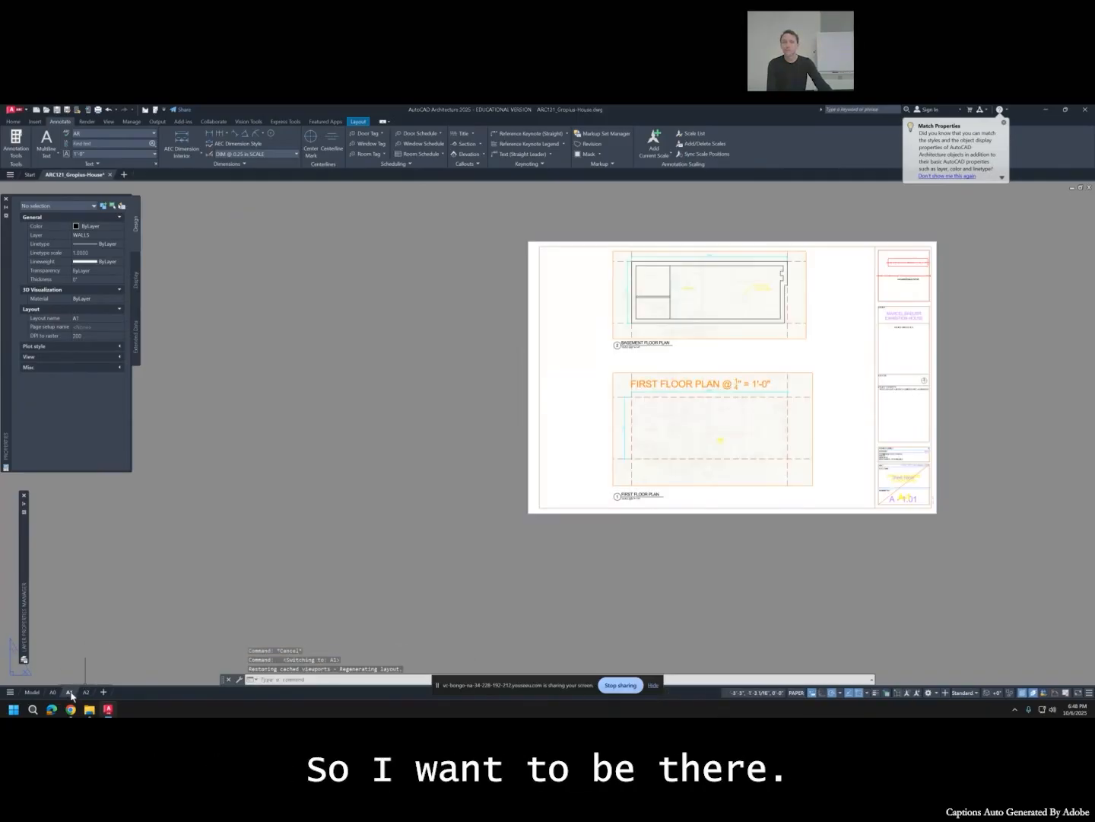
Return to model space at the basement plan and save the drawing.
click(34, 692)
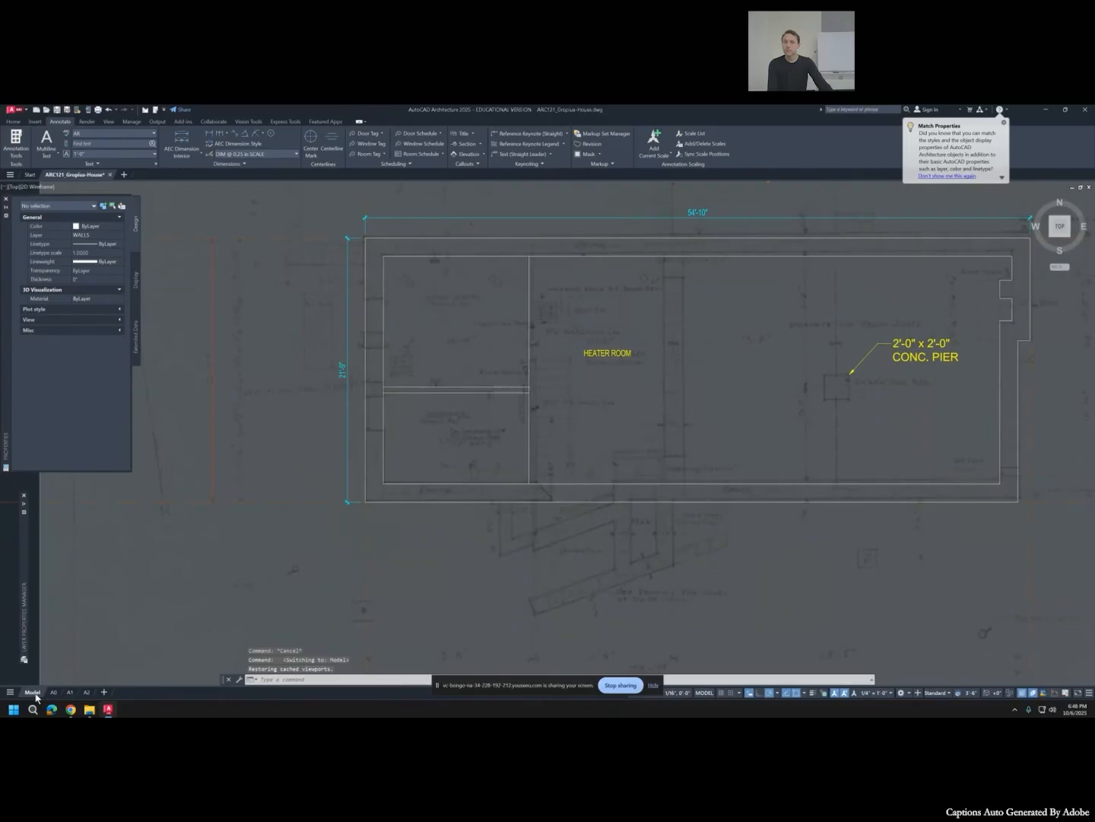
mouse_move(310, 380)
middle_down()
mouse_move(310, 415)
mouse_move(266, 443)
mouse_move(284, 471)
middle_up()
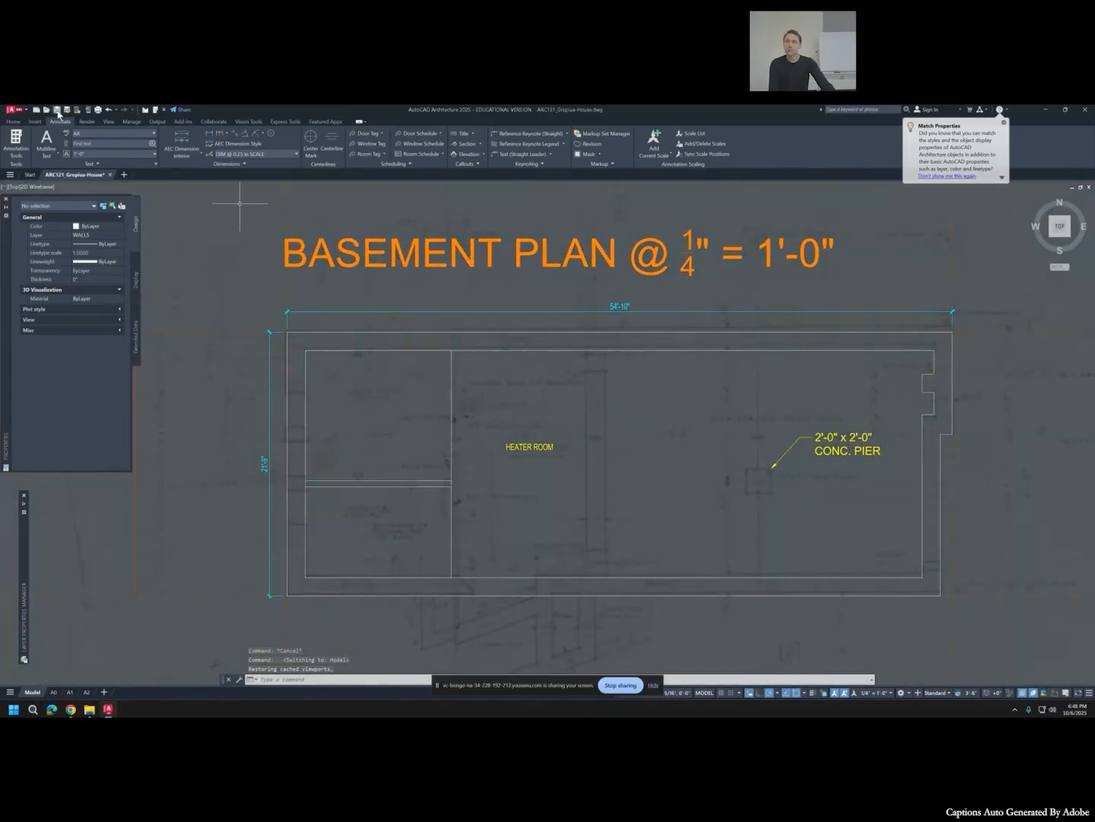
click(57, 111)
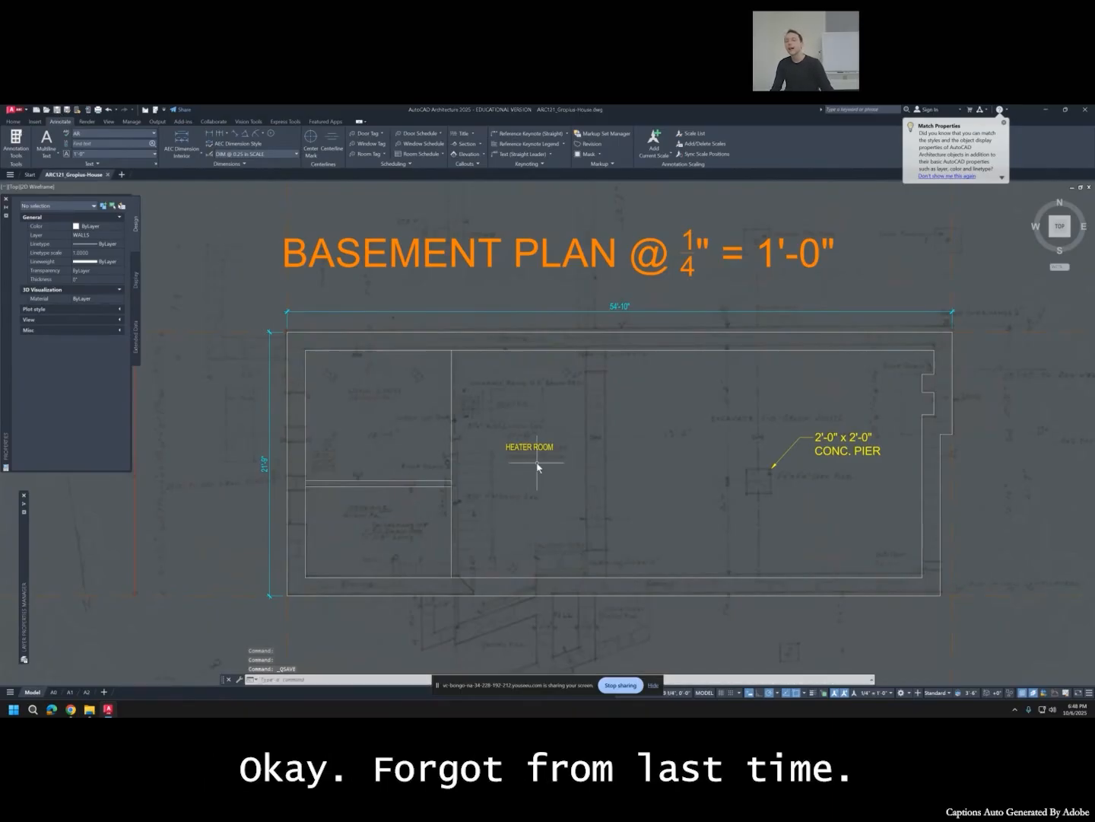
Copy the basement's vertical partition line beside the heater room 4" to the right.
scroll(426, 508, up, 2)
drag(514, 532, 430, 538)
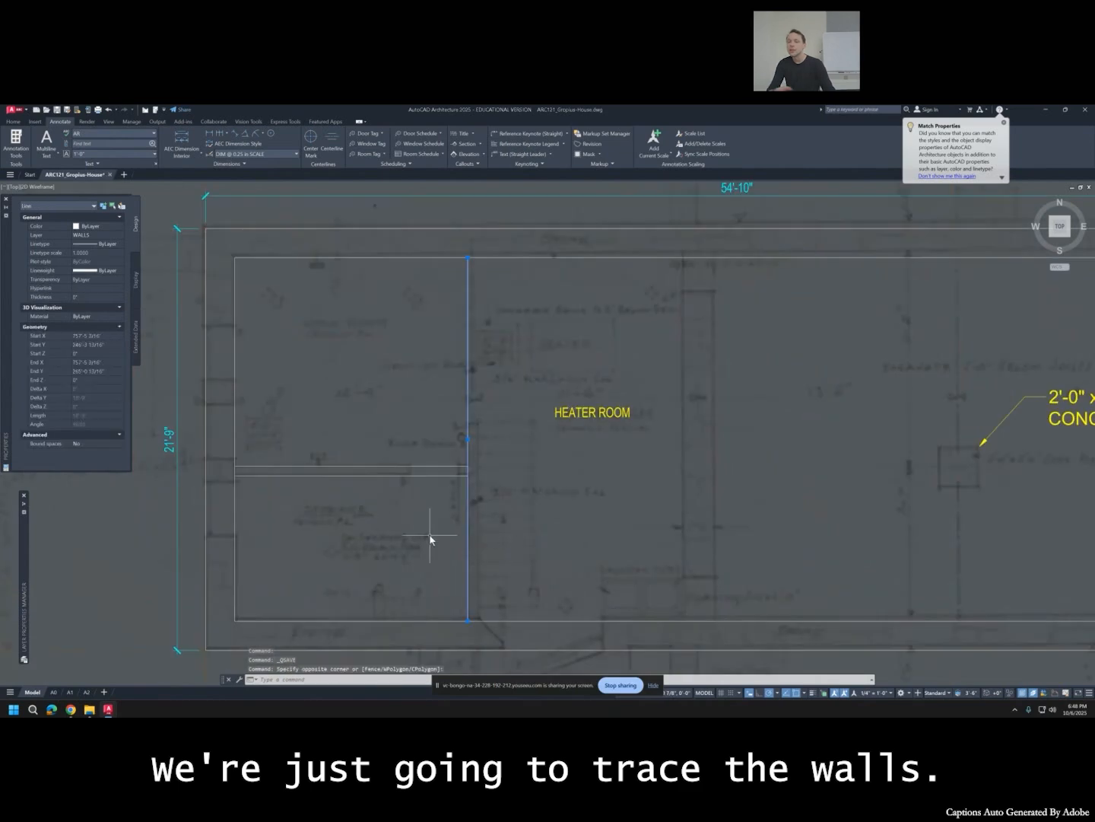
text(co)
key(Return)
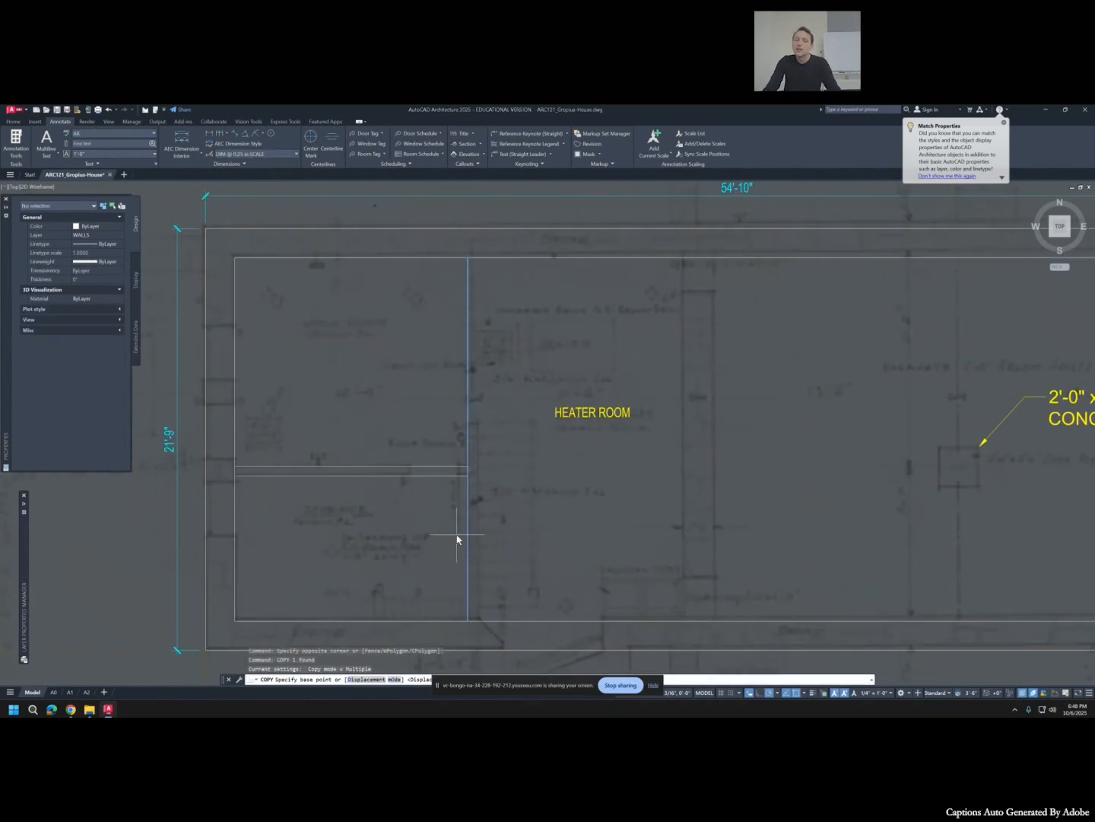
click(526, 531)
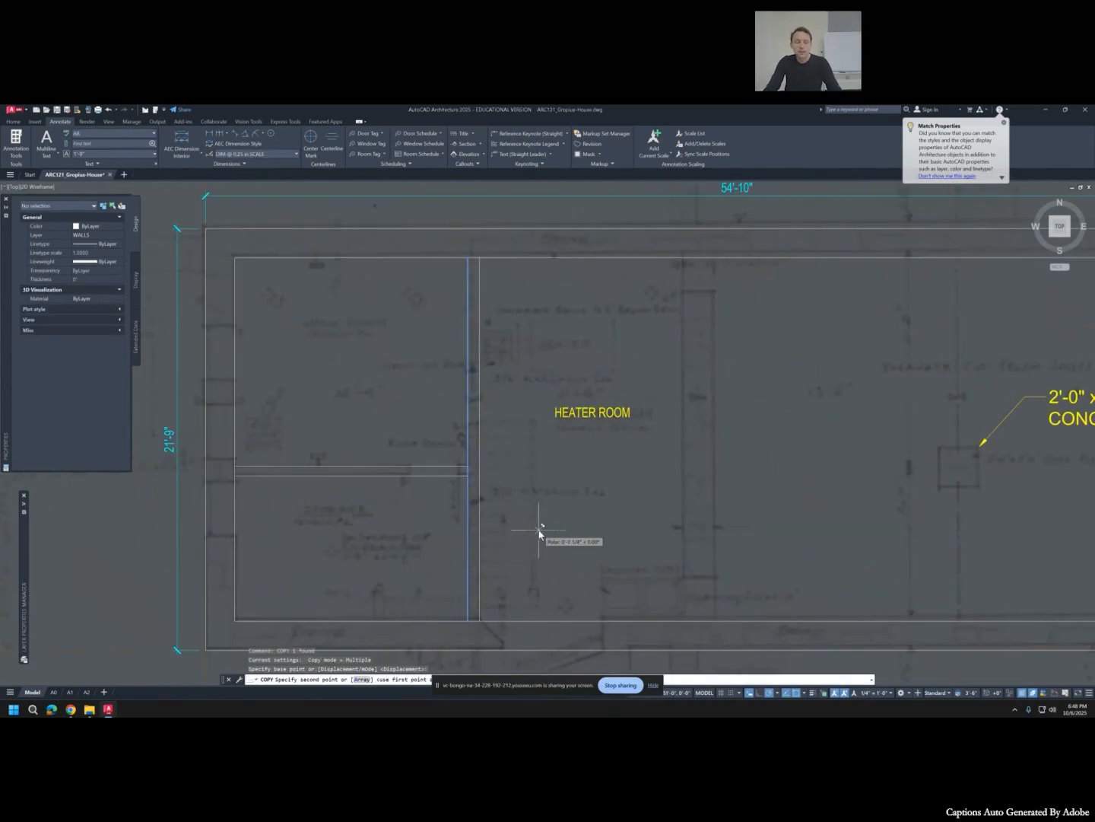
text(4)
key(Return)
key(Escape)
key(Escape)
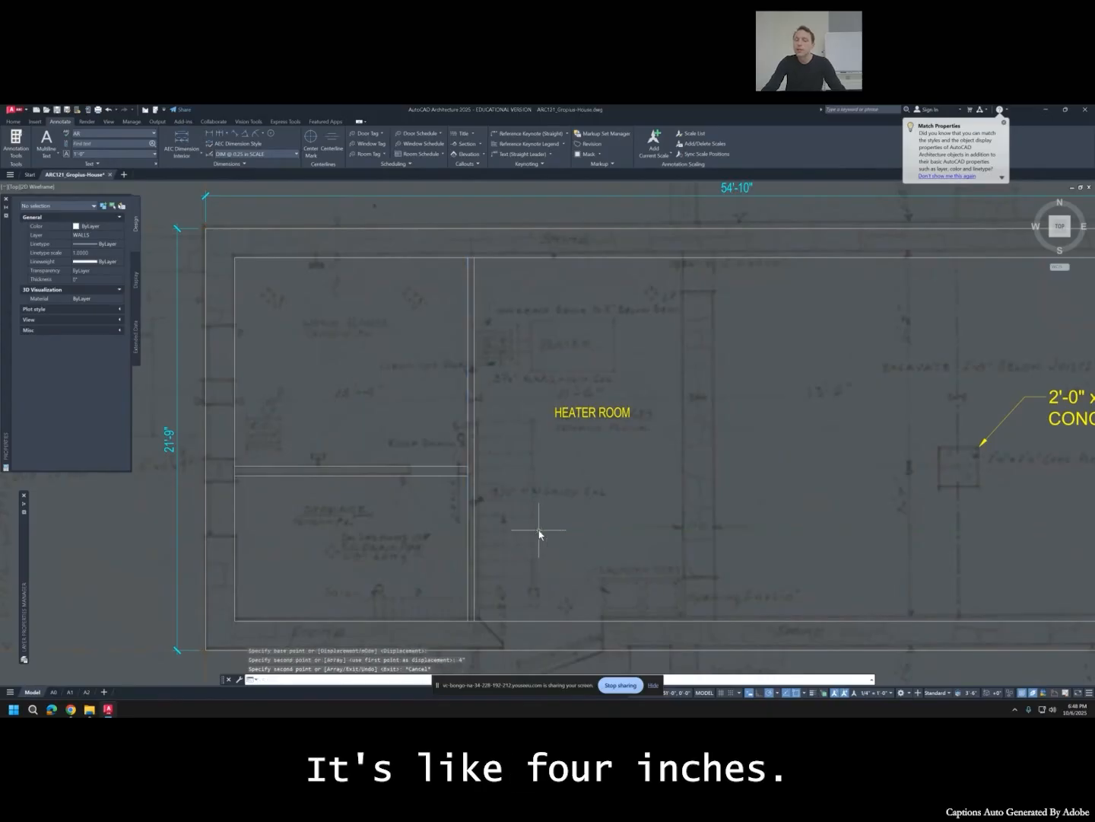
Move the copied partition line 5" further right, toward the heater room.
click(481, 526)
click(472, 522)
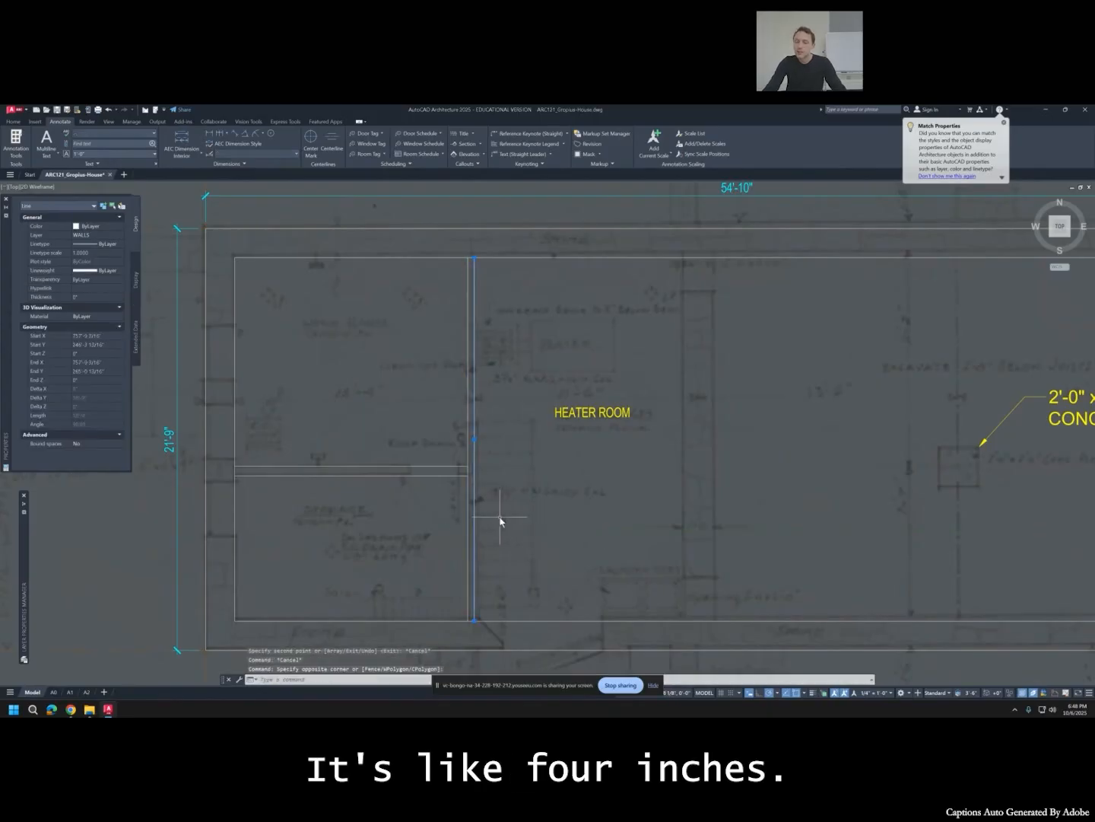
text(m)
key(Return)
click(501, 521)
text(5)
key(Return)
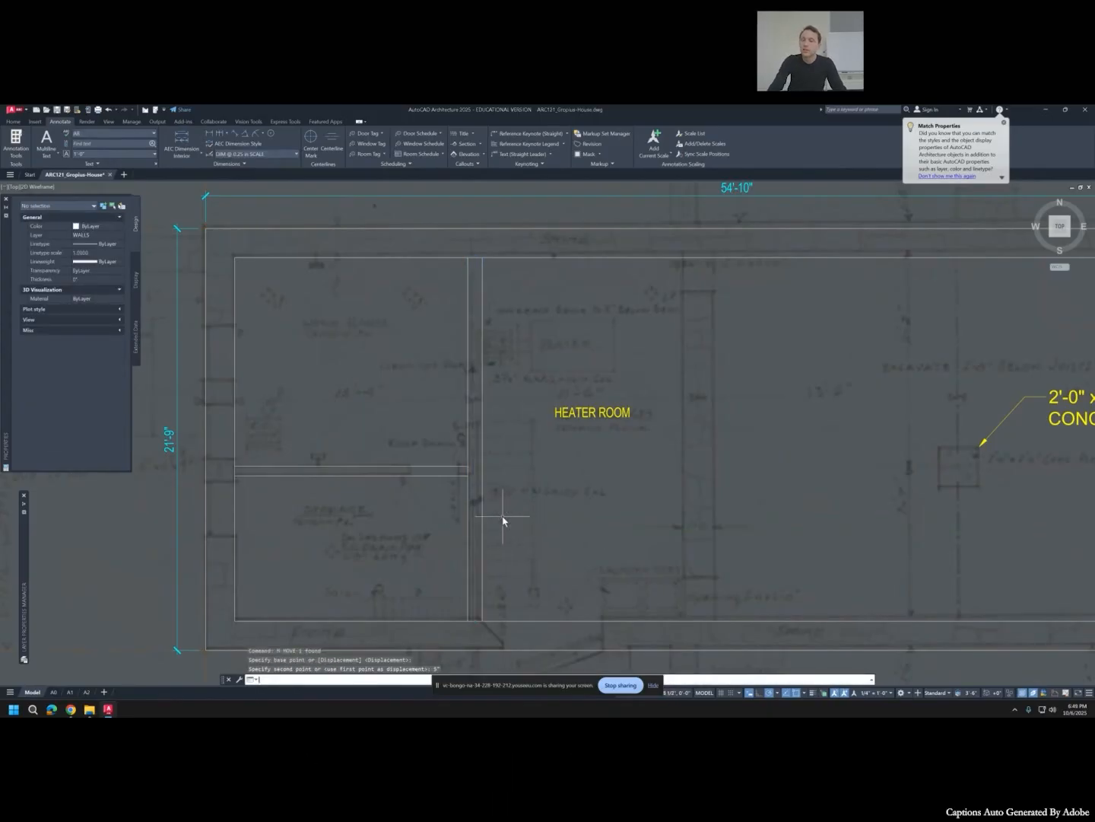
Delete the copied partition line on the heater room side.
click(479, 519)
click(488, 521)
click(480, 523)
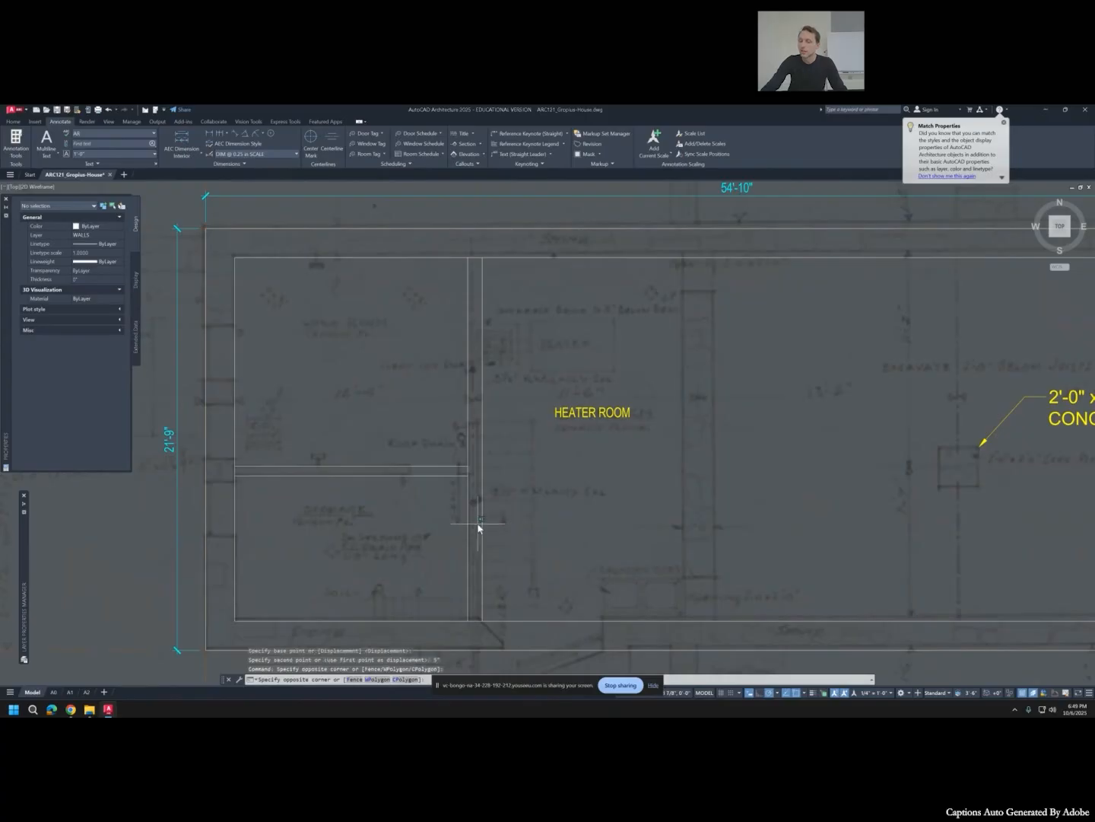
click(479, 522)
click(481, 522)
key(Delete)
Copy the basement's vertical partition line 5" toward the heater room with Ortho on.
click(467, 525)
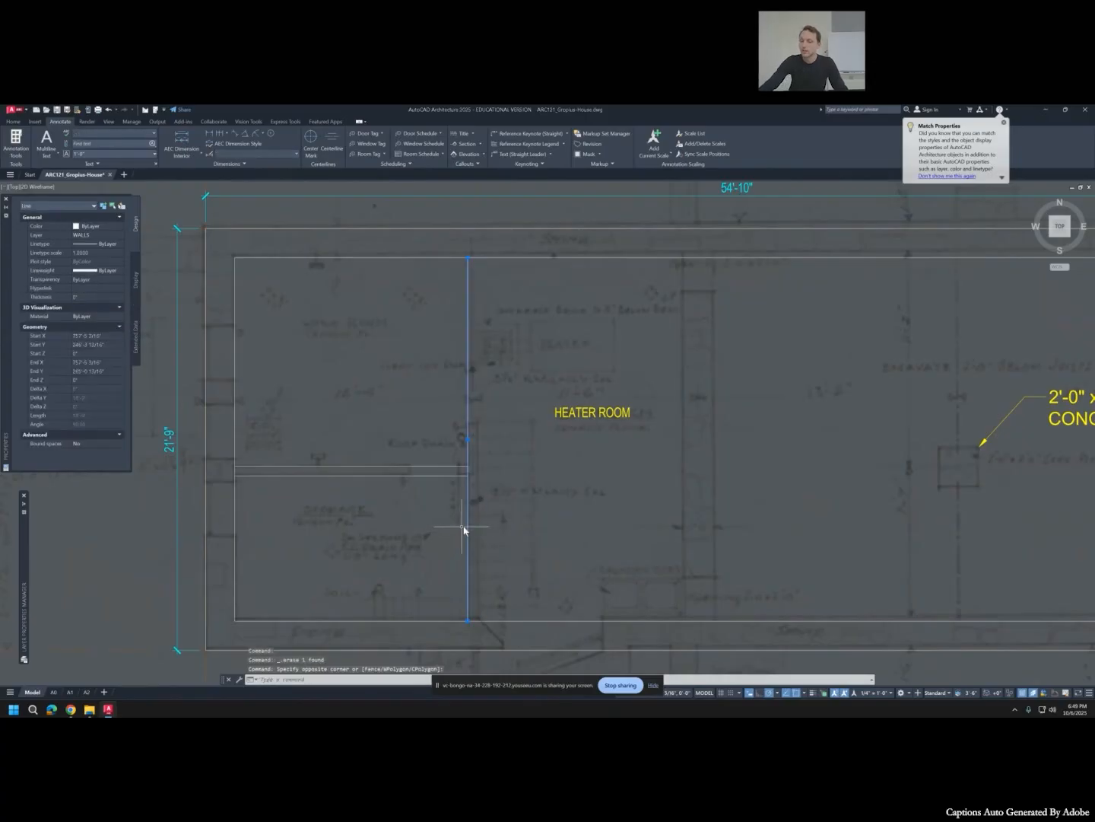
text(co)
key(Return)
click(499, 524)
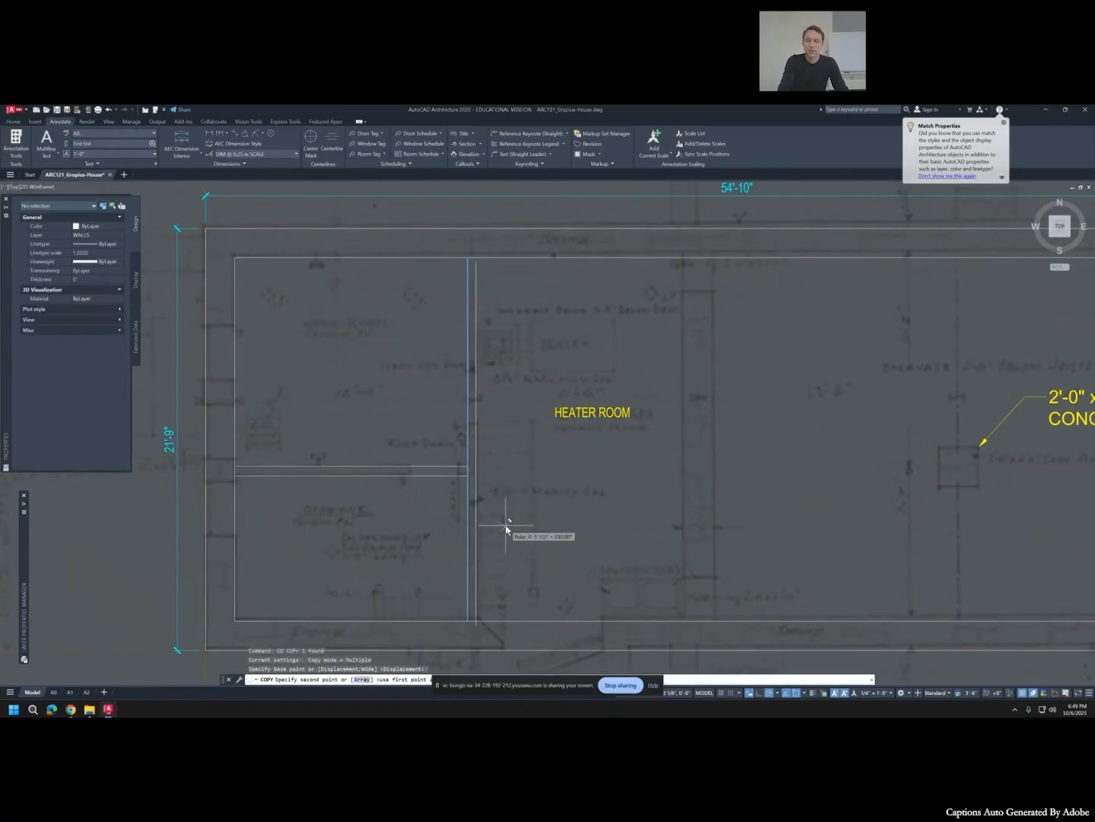
key(F8)
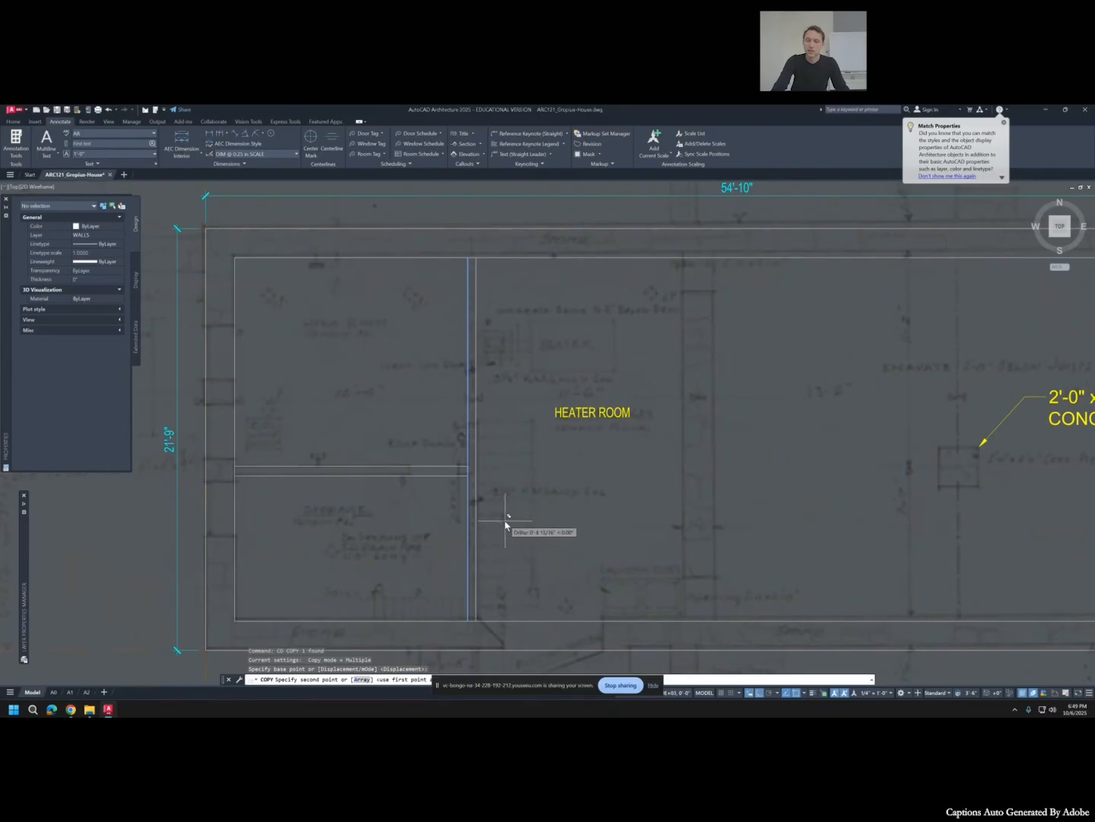
click(505, 523)
key(Escape)
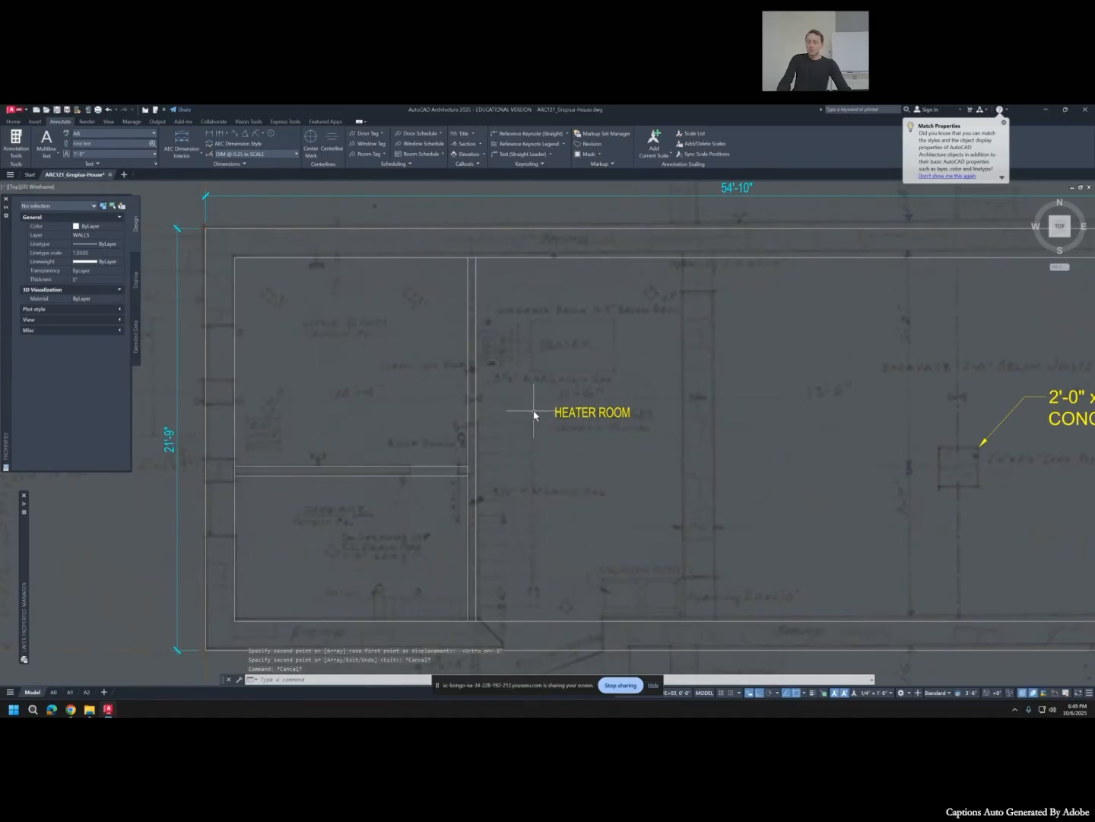
text(l)
key(Return)
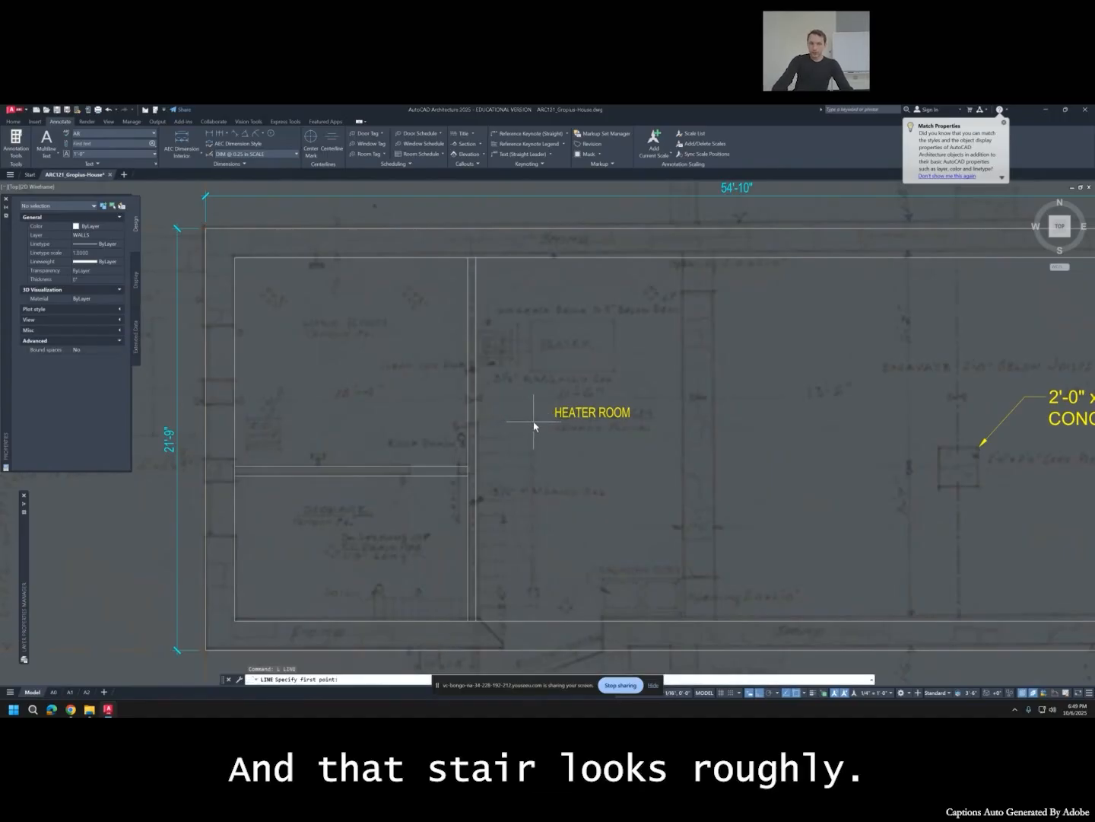
click(534, 421)
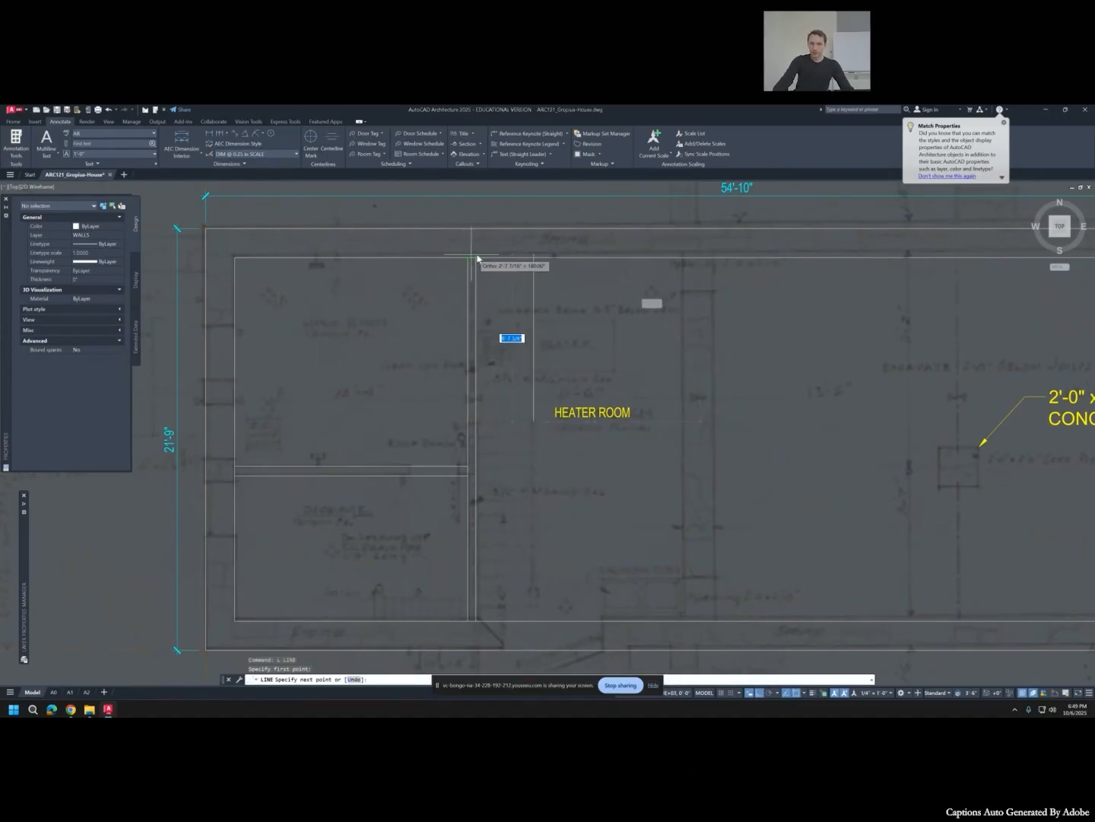
key(Escape)
key(Escape)
Copy the partition's heater-room-side line 3' into the heater room as the stair's outer edge.
click(484, 427)
click(474, 431)
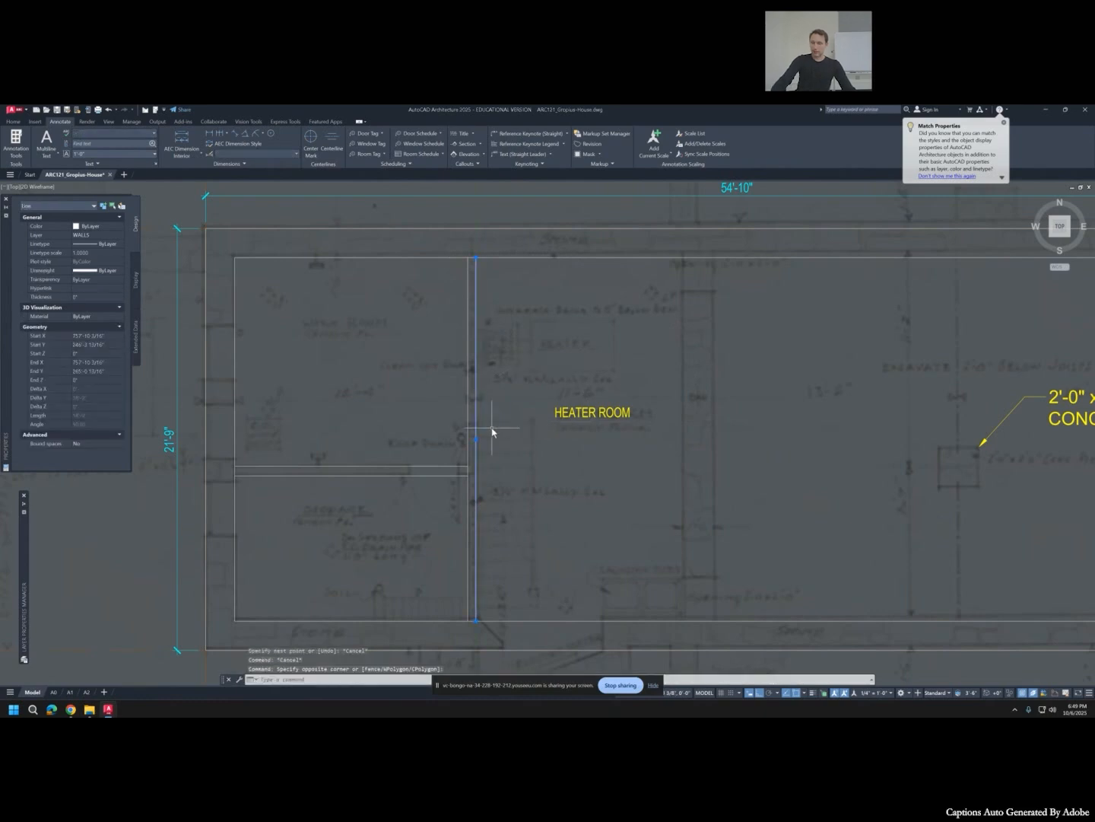
text(co)
key(Return)
click(500, 432)
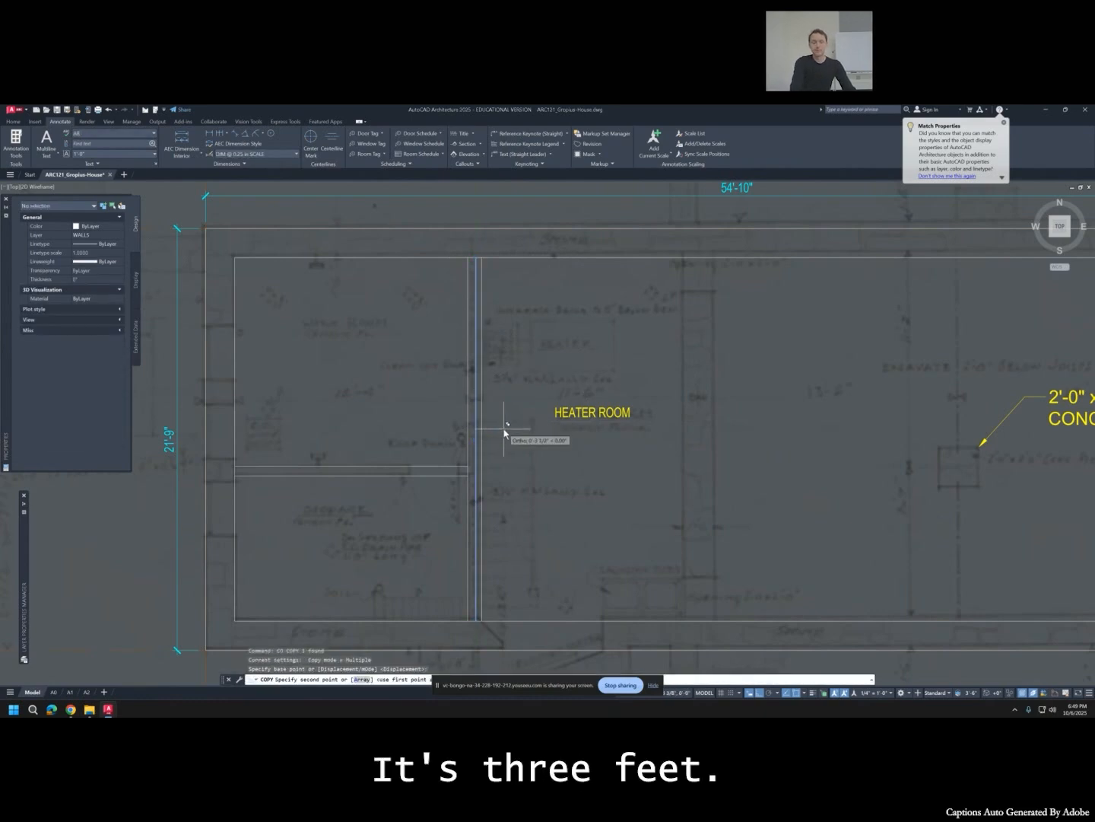
text(3')
key(Return)
key(Escape)
key(Escape)
key(Escape)
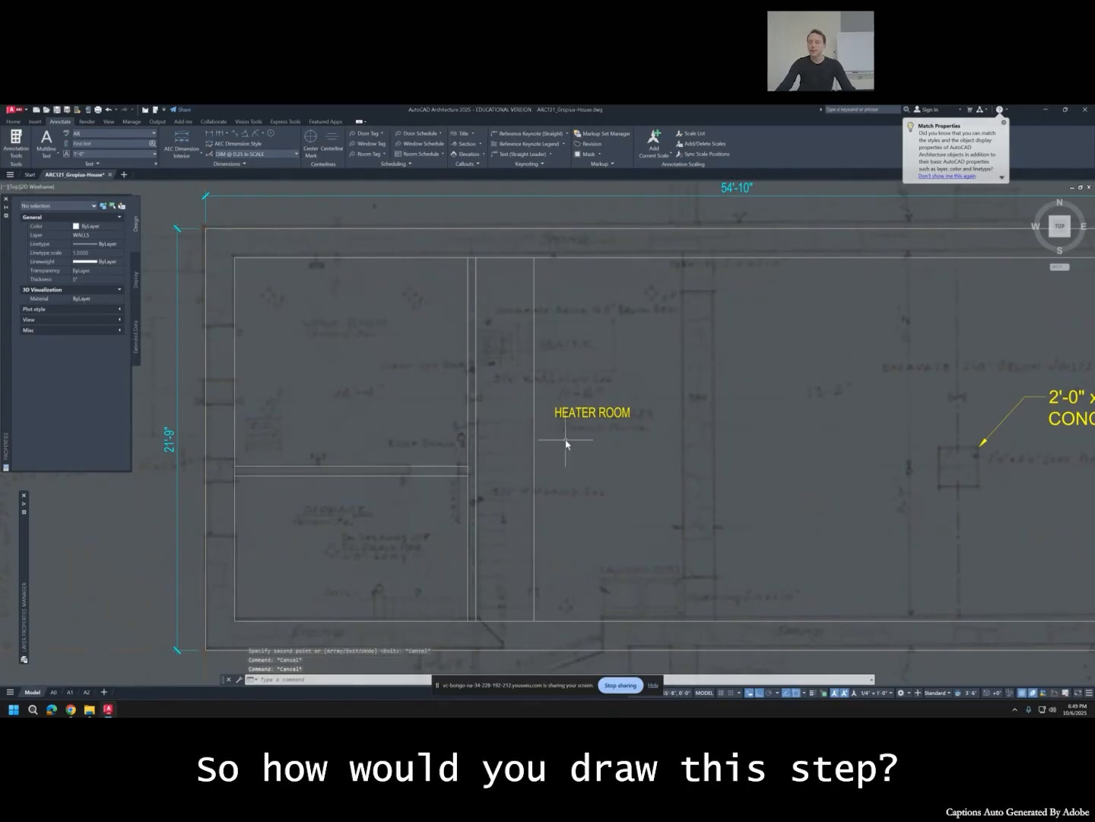
Draw a line 2'3" up from the partition junction, then horizontally across and past the stair's outer edge for the first step.
text(l)
key(Return)
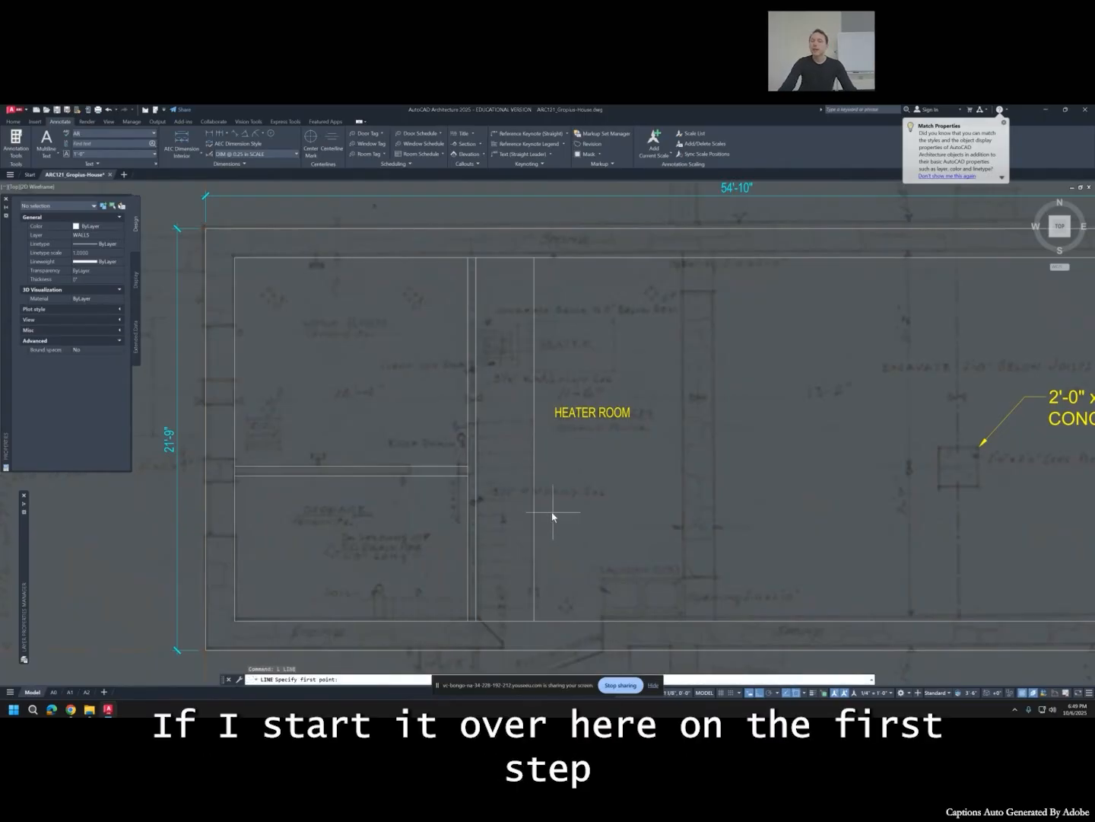
scroll(518, 430, up, 4)
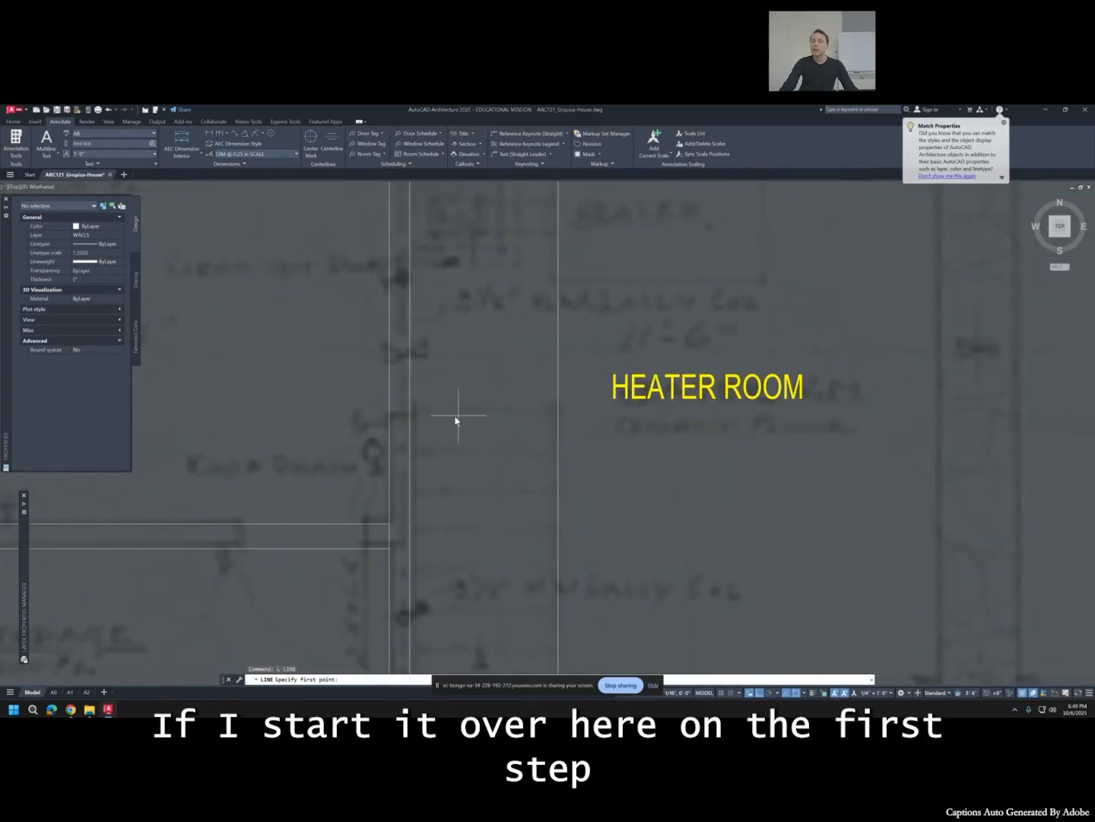
click(390, 524)
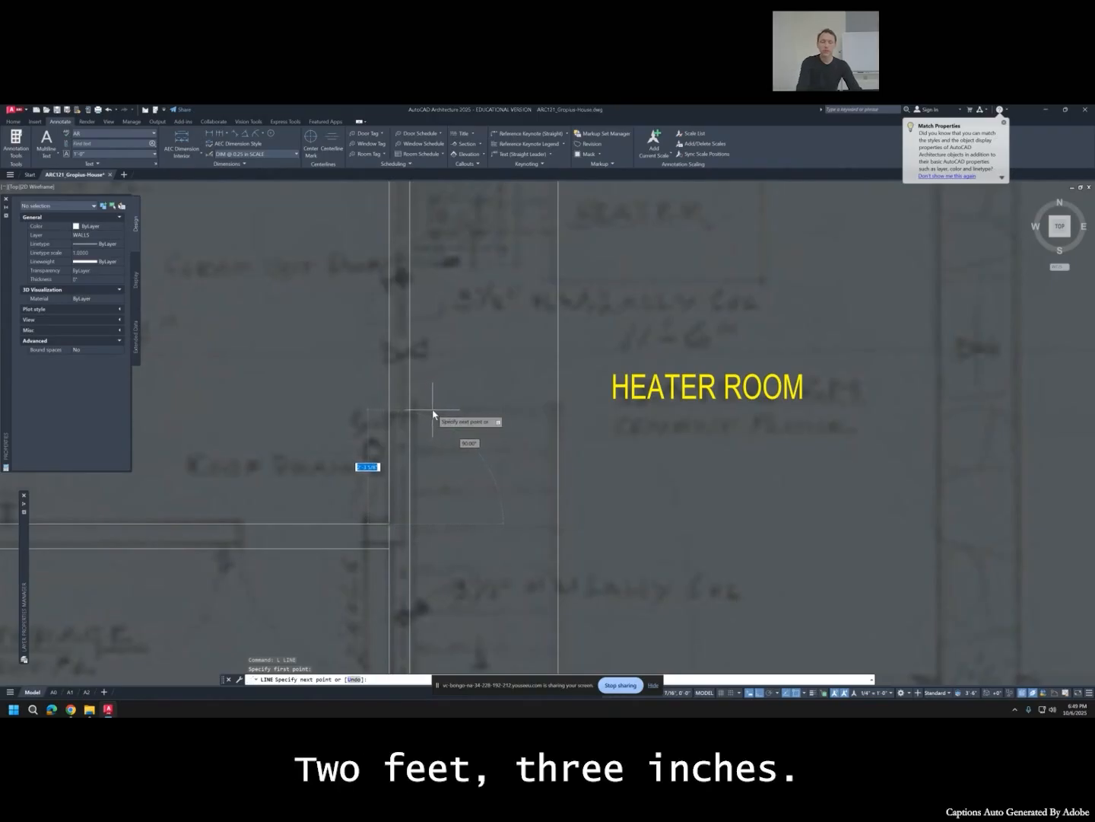
text(2)
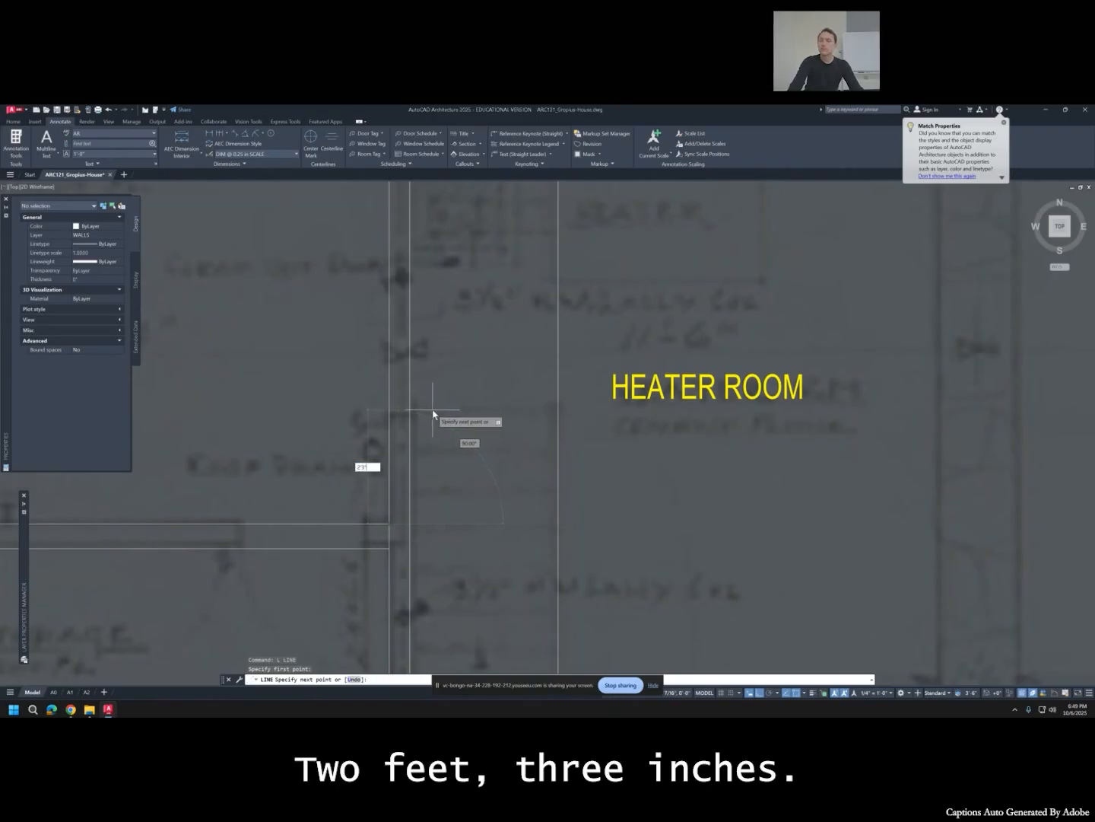
text('3)
key(Return)
click(587, 411)
key(Escape)
key(Escape)
key(Escape)
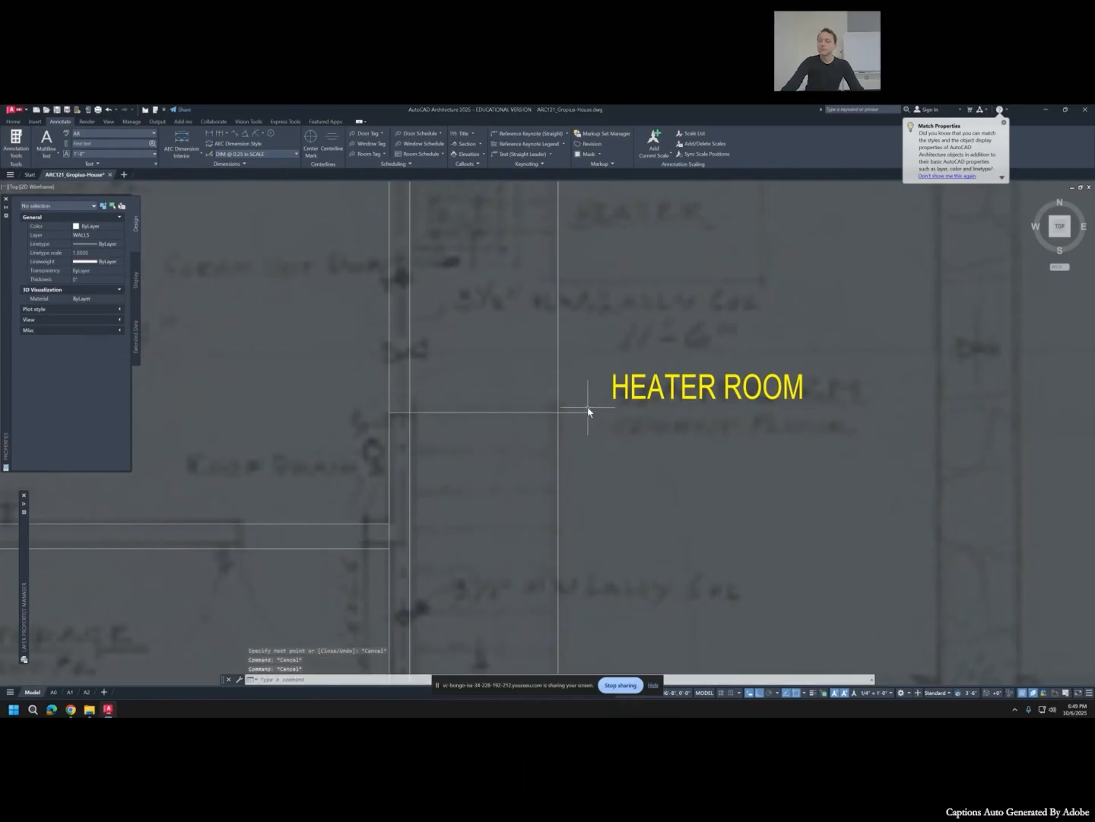
Trim the horizontal step line between the partition and the stair's outer edge, undoing and repeating the trim once.
text(tr)
key(Return)
click(485, 403)
click(472, 419)
click(462, 399)
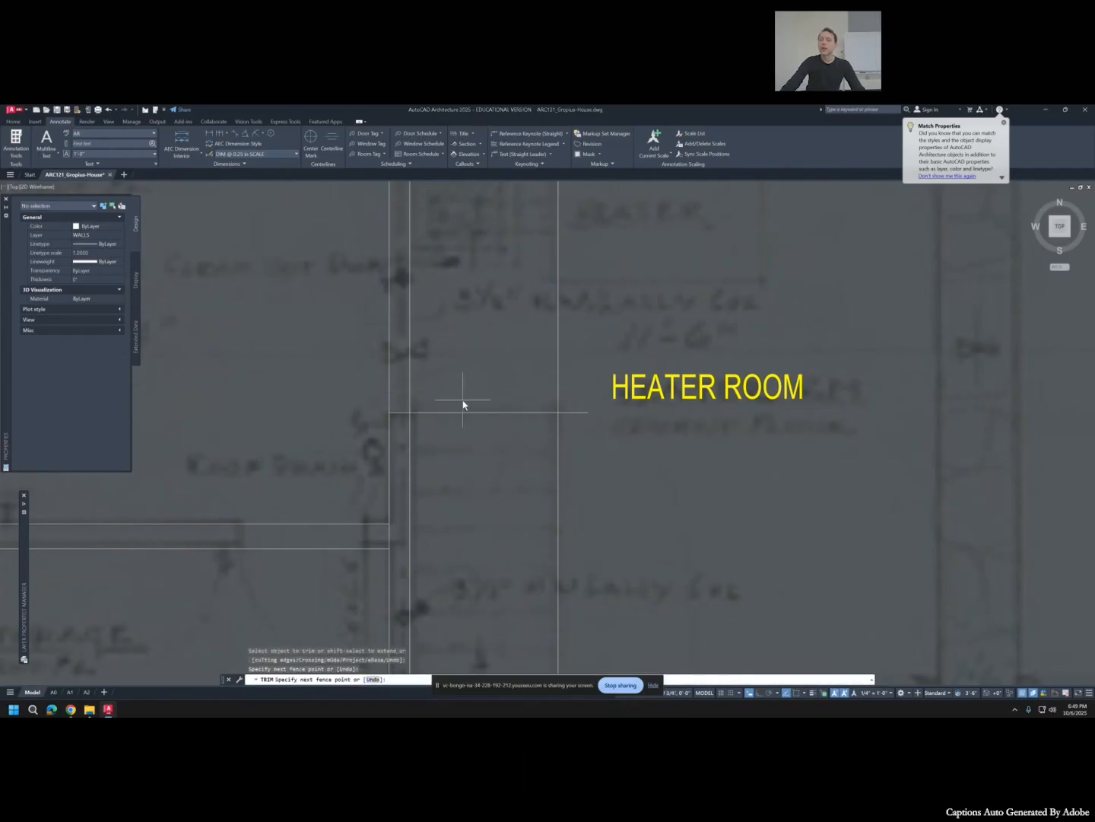
click(460, 430)
key(Return)
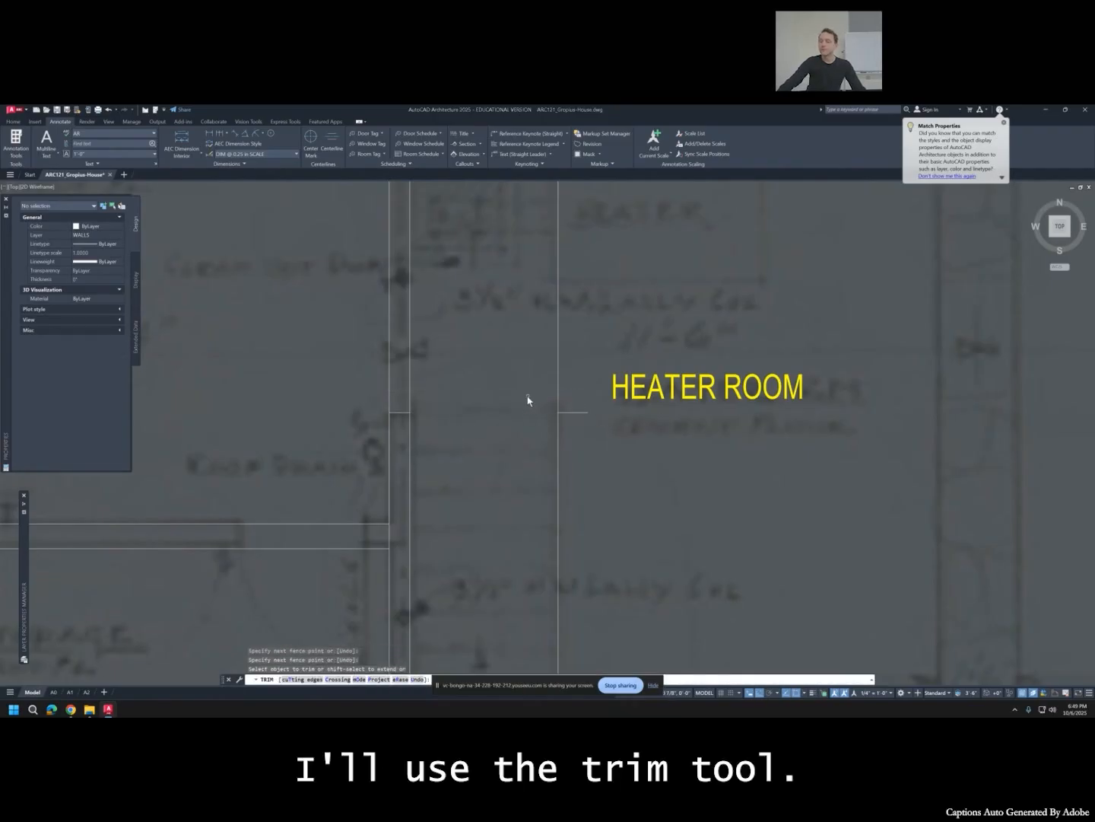
key(ctrl+z)
click(441, 411)
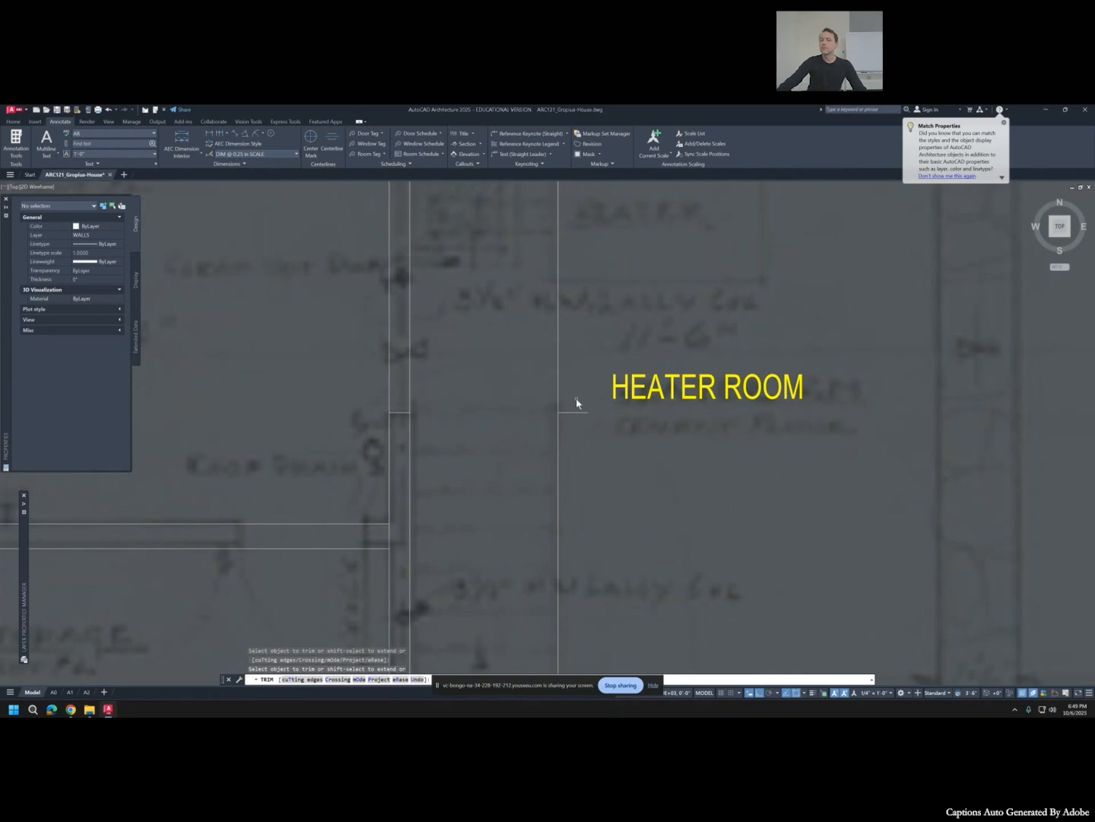
Trim the two partition lines and the stair's outer edge above the horizontal step line.
click(576, 399)
click(357, 398)
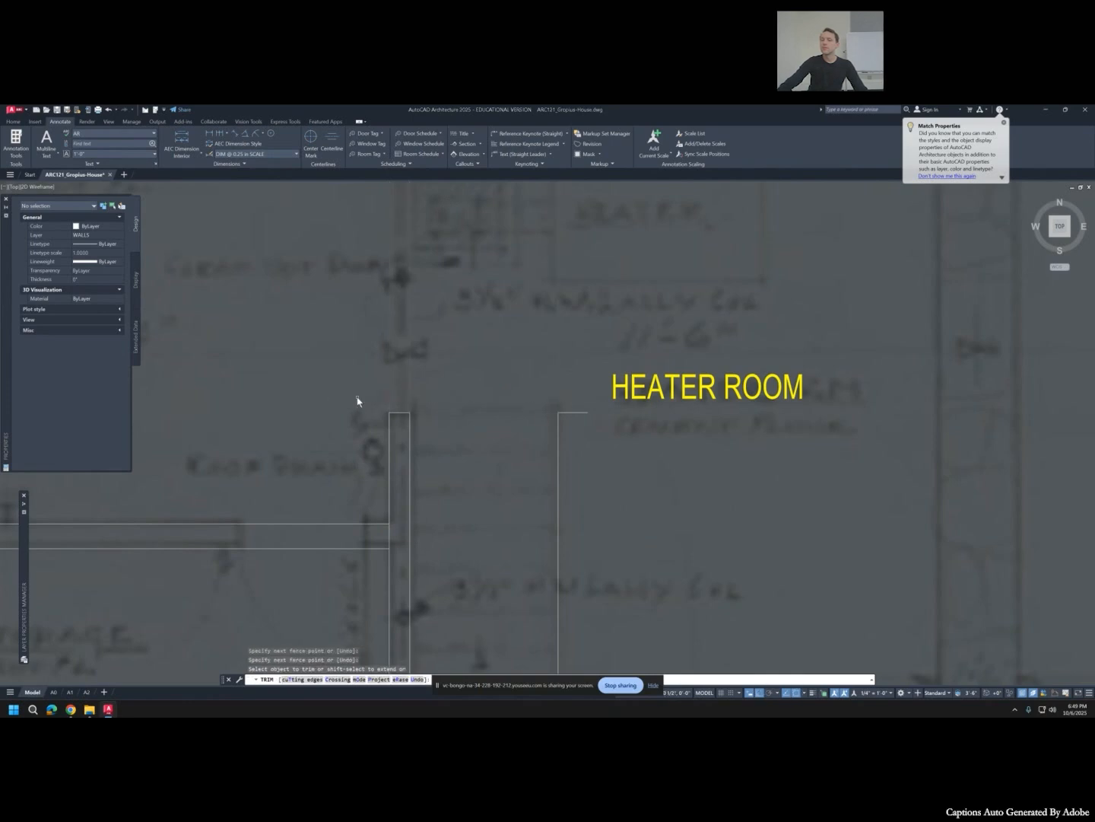
key(Escape)
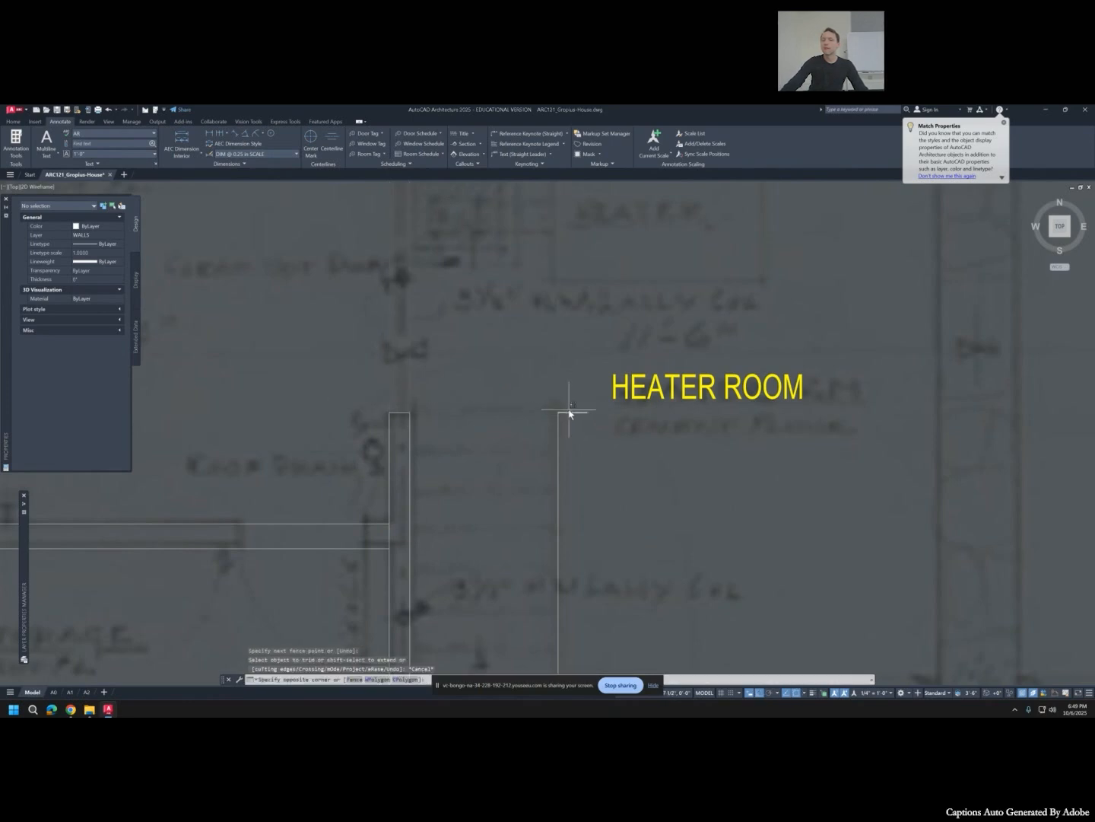
click(580, 411)
key(Escape)
key(Escape)
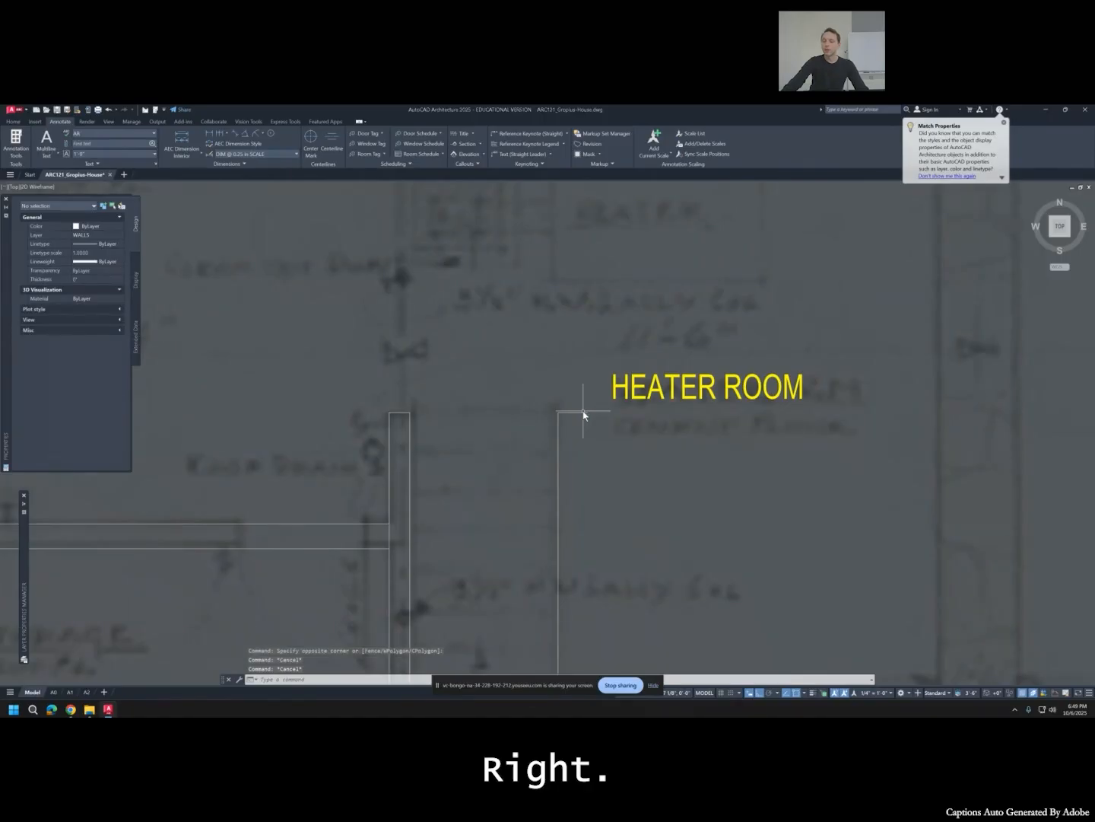
key(Escape)
Extend the remaining step line stub back to the partition and trim its overhang beyond the stair's outer edge.
text(tr)
key(Return)
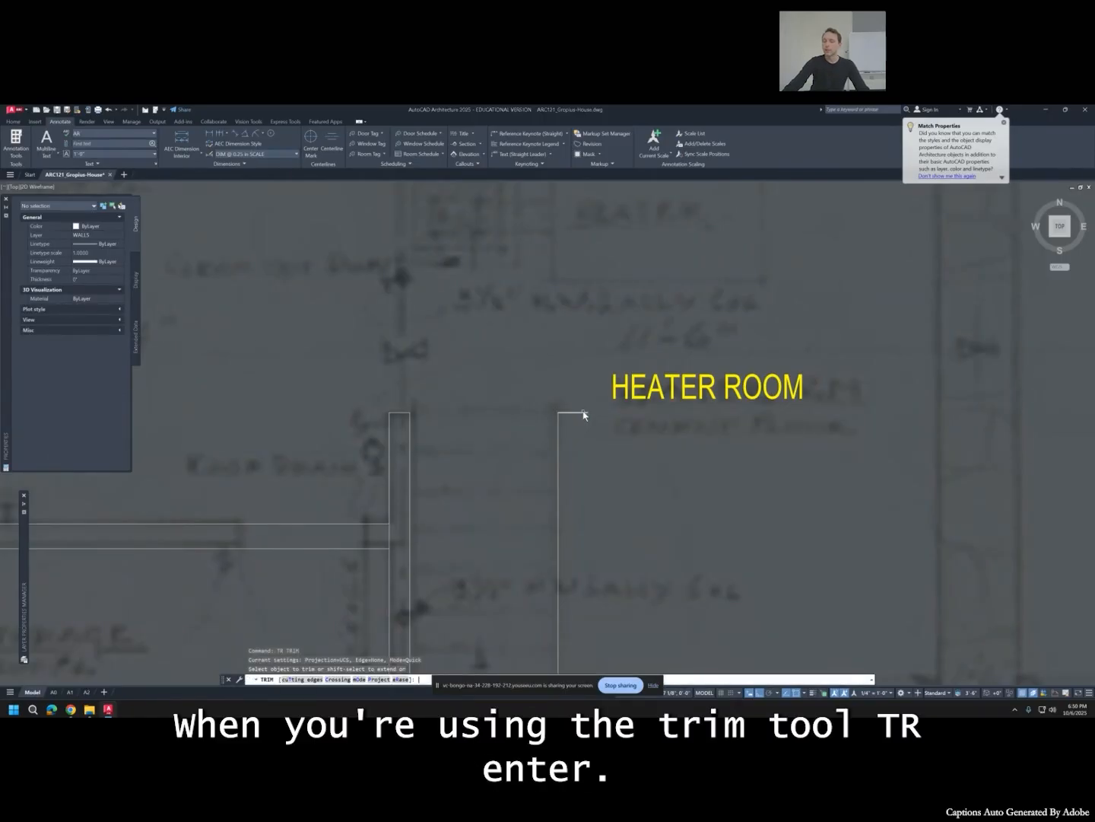
shift+click(579, 413)
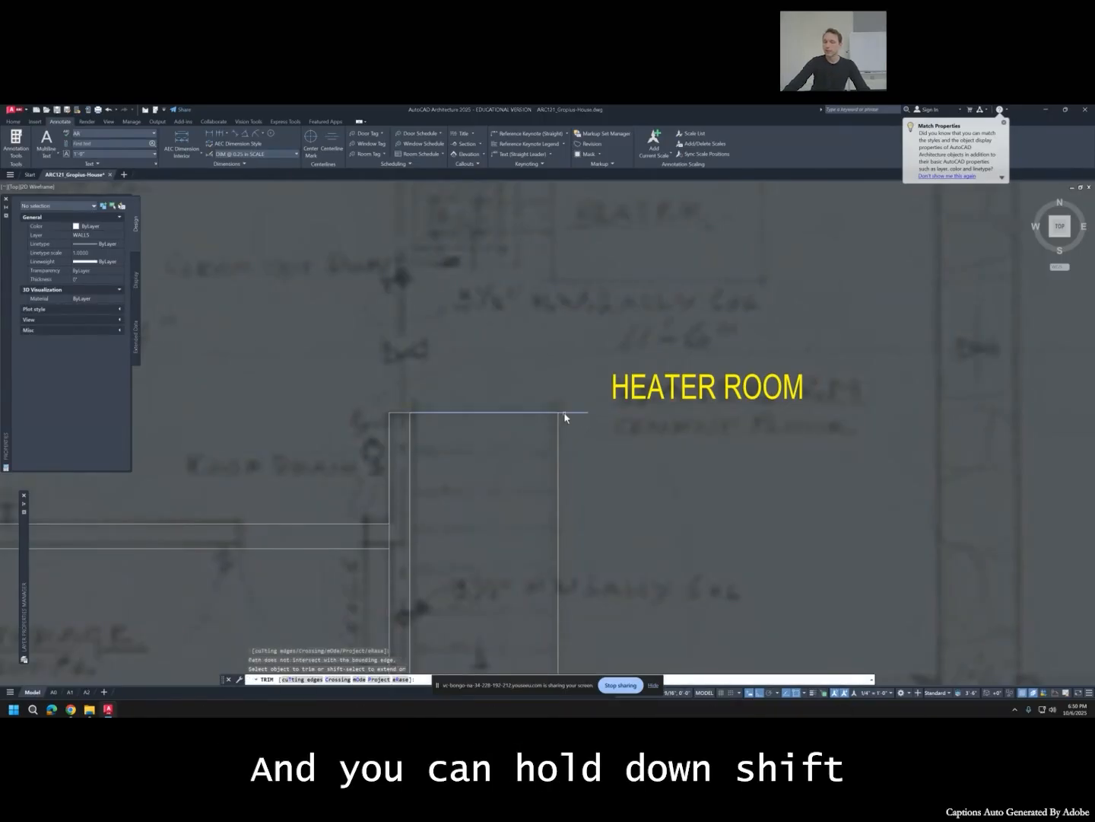
shift+click(564, 417)
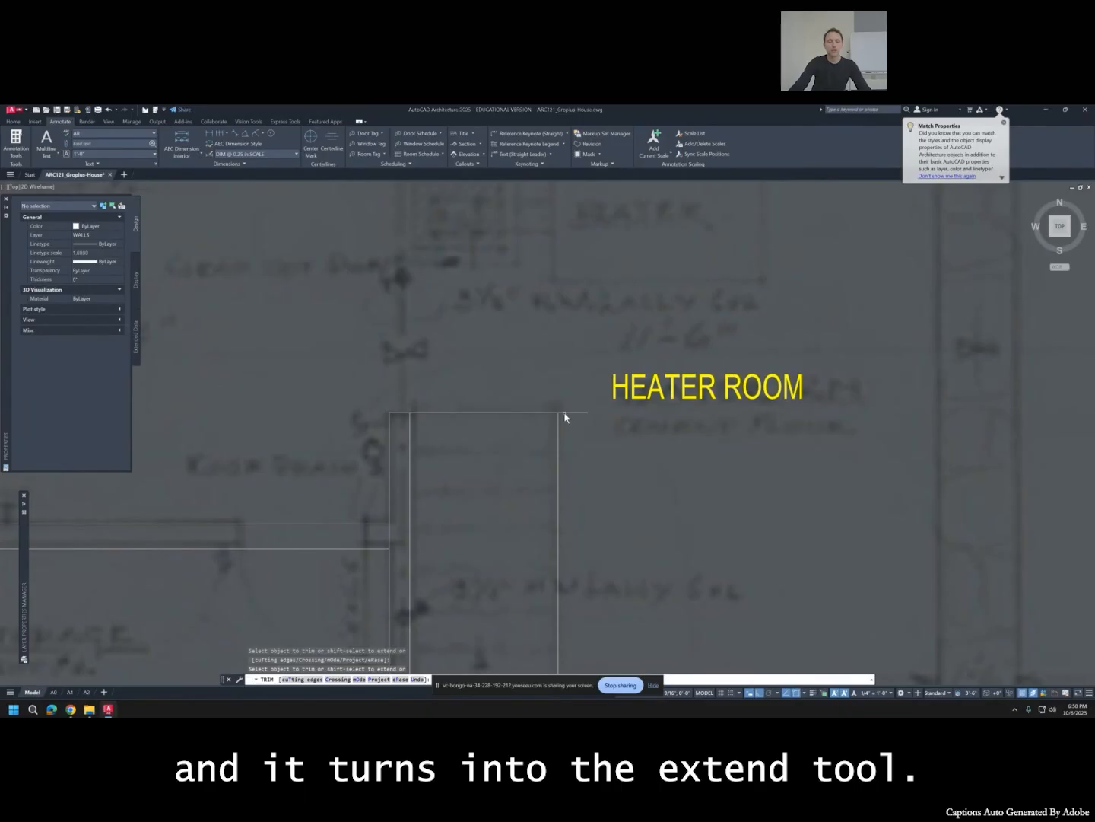
shift+click(554, 413)
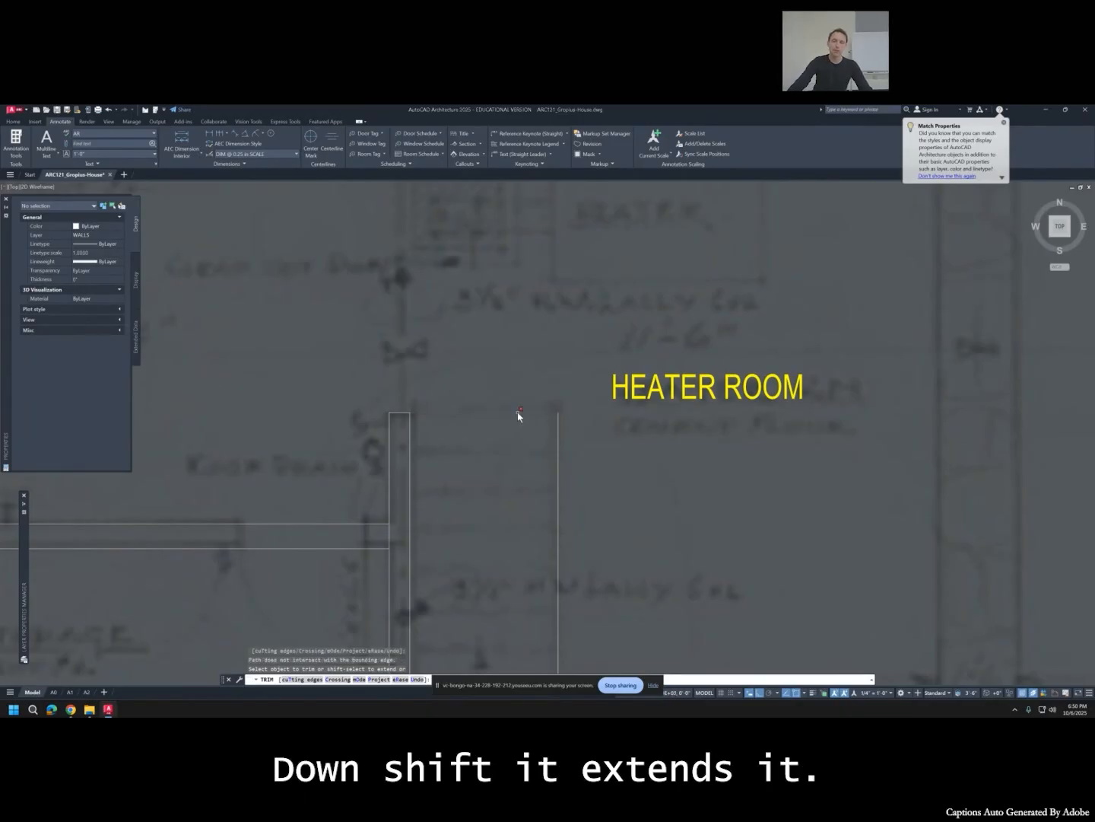
key(Escape)
key(Escape)
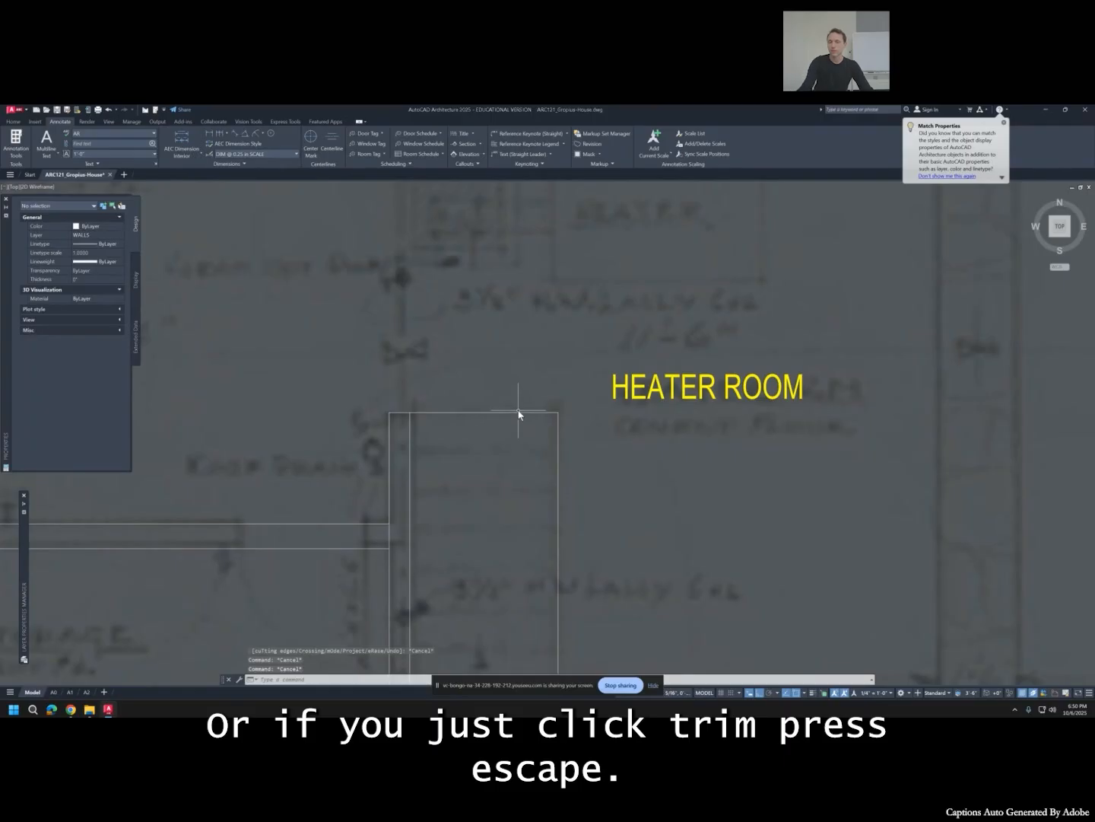
Copy the first stair step line 9" downward.
click(518, 410)
click(511, 428)
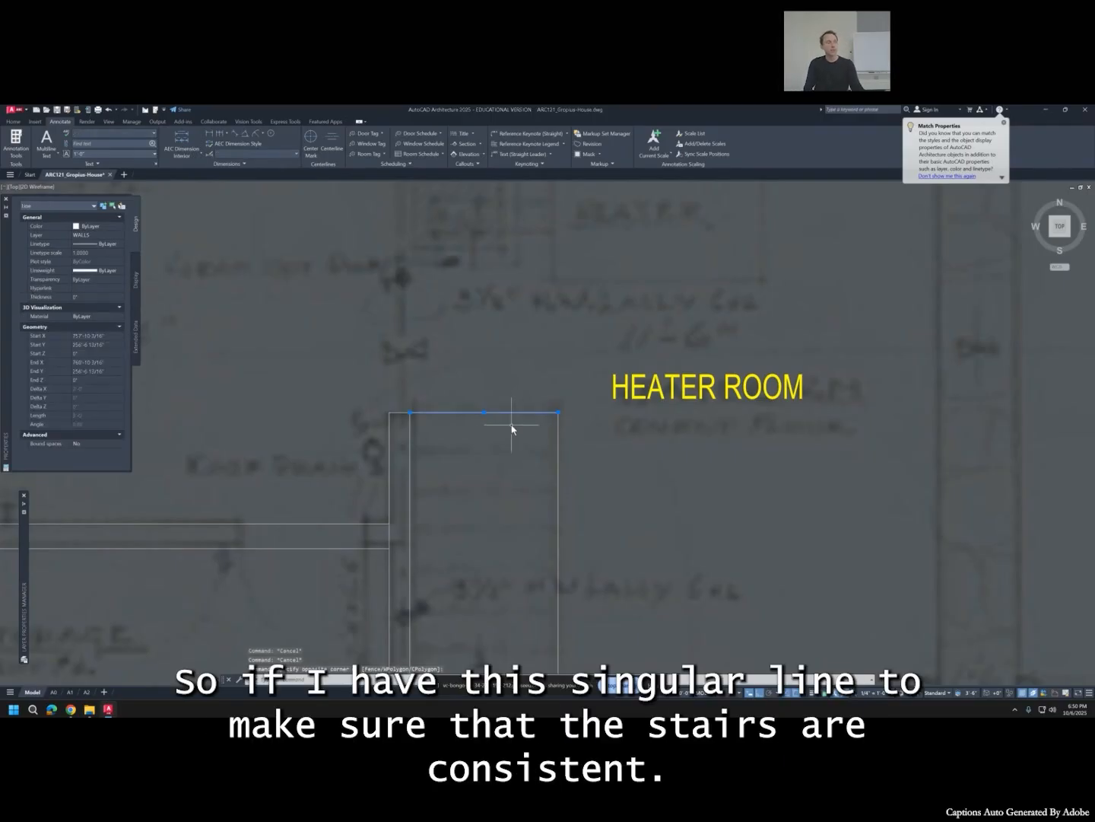
text(co)
key(Return)
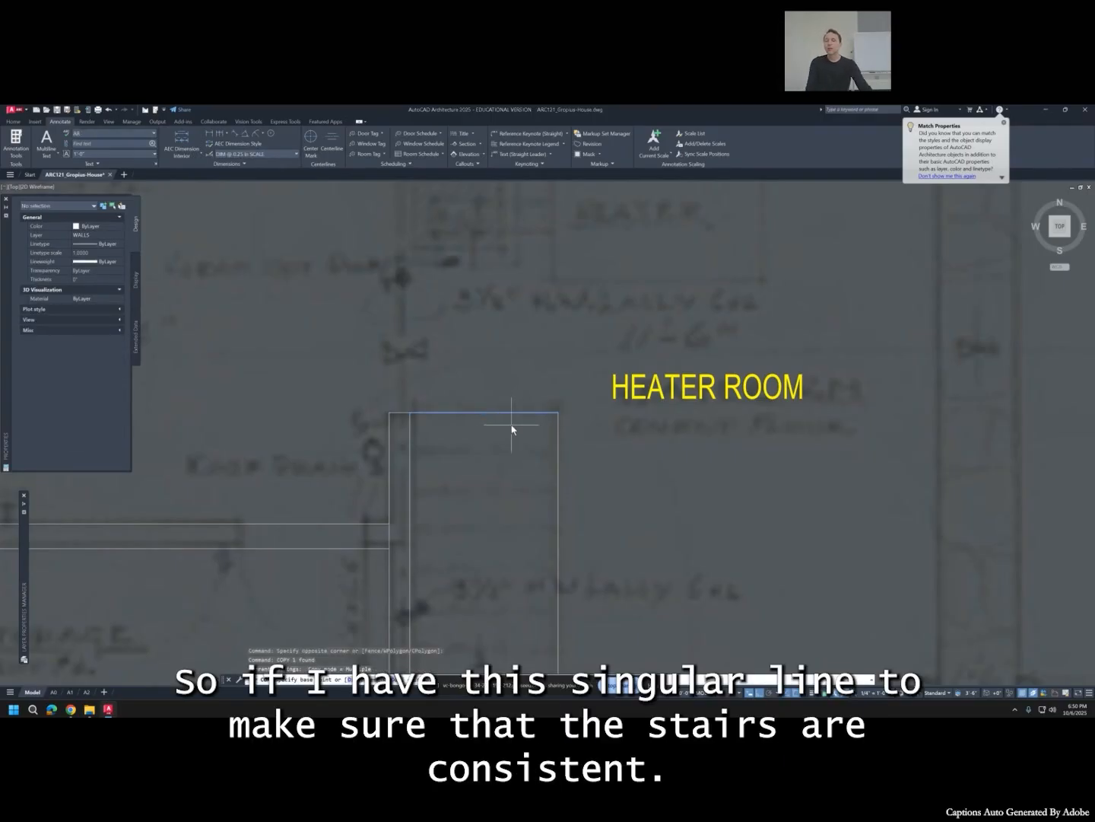
click(559, 415)
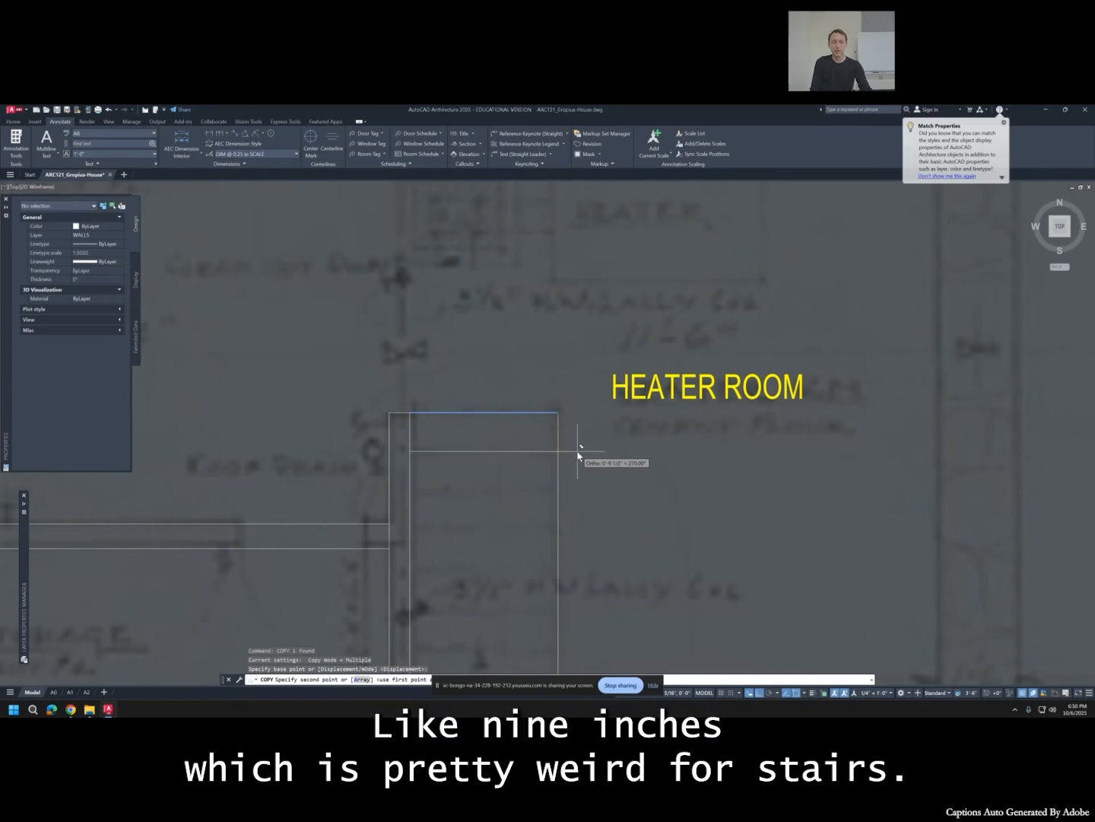
text(9)
key(Return)
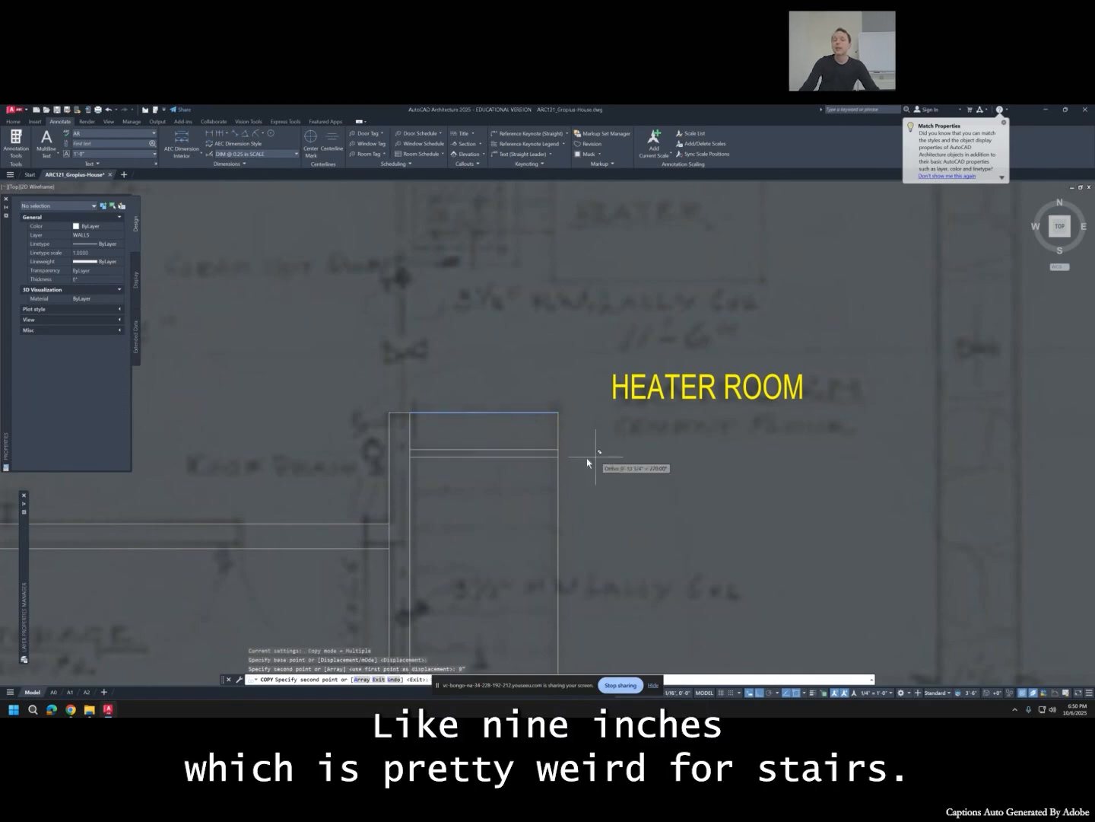
key(Escape)
key(Escape)
Copy the second stair step line repeatedly down the stair's outer edge, using the spacing between the first two step lines.
drag(518, 471, 503, 435)
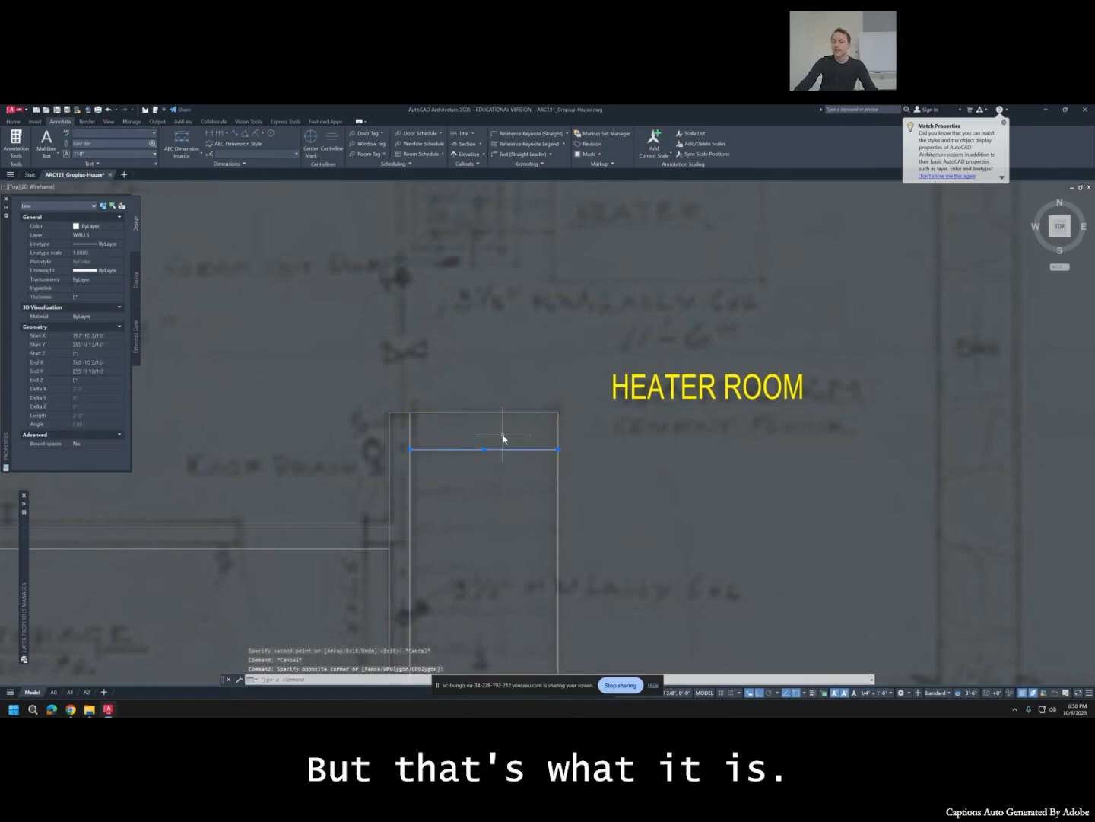
text(co)
key(Return)
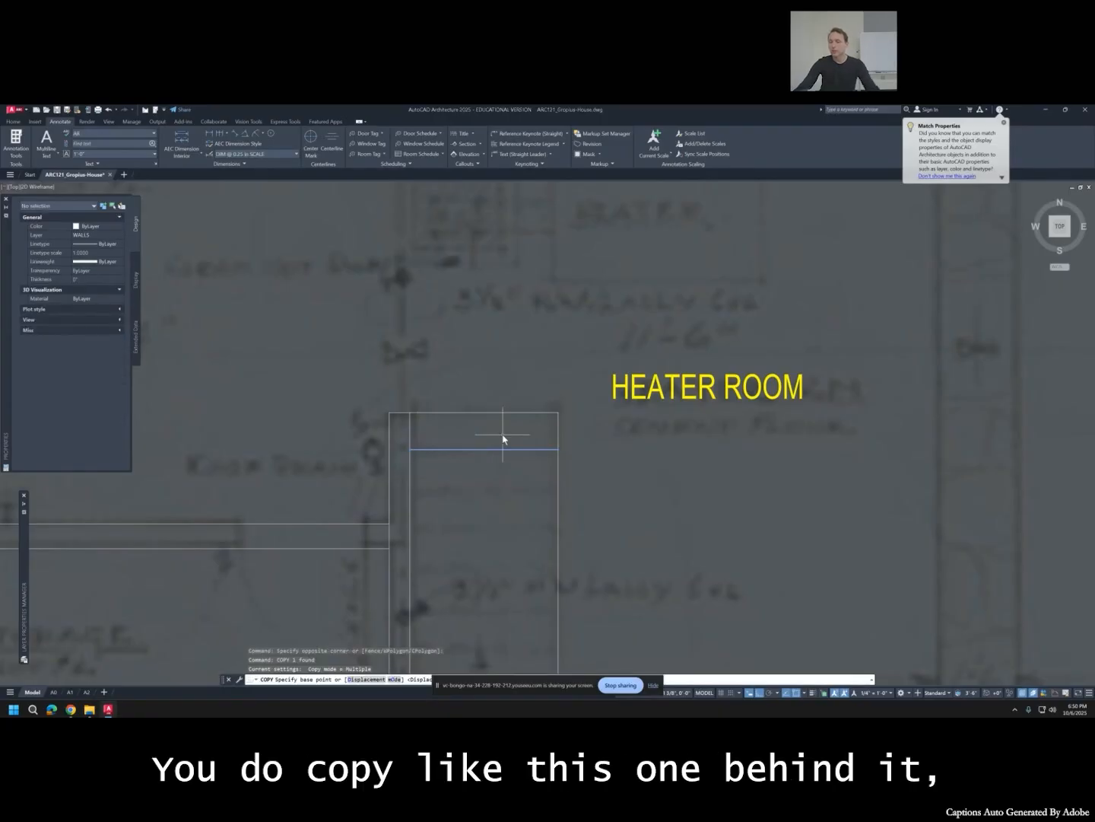
click(559, 414)
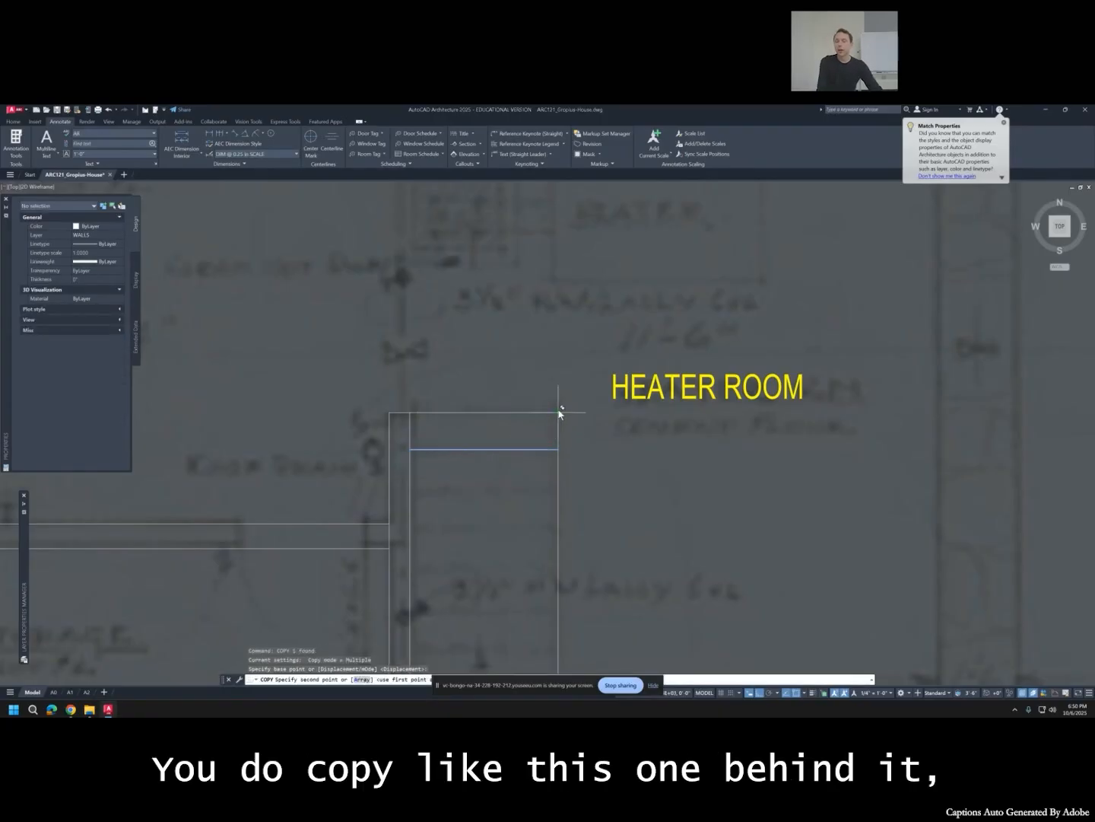
click(559, 451)
click(558, 525)
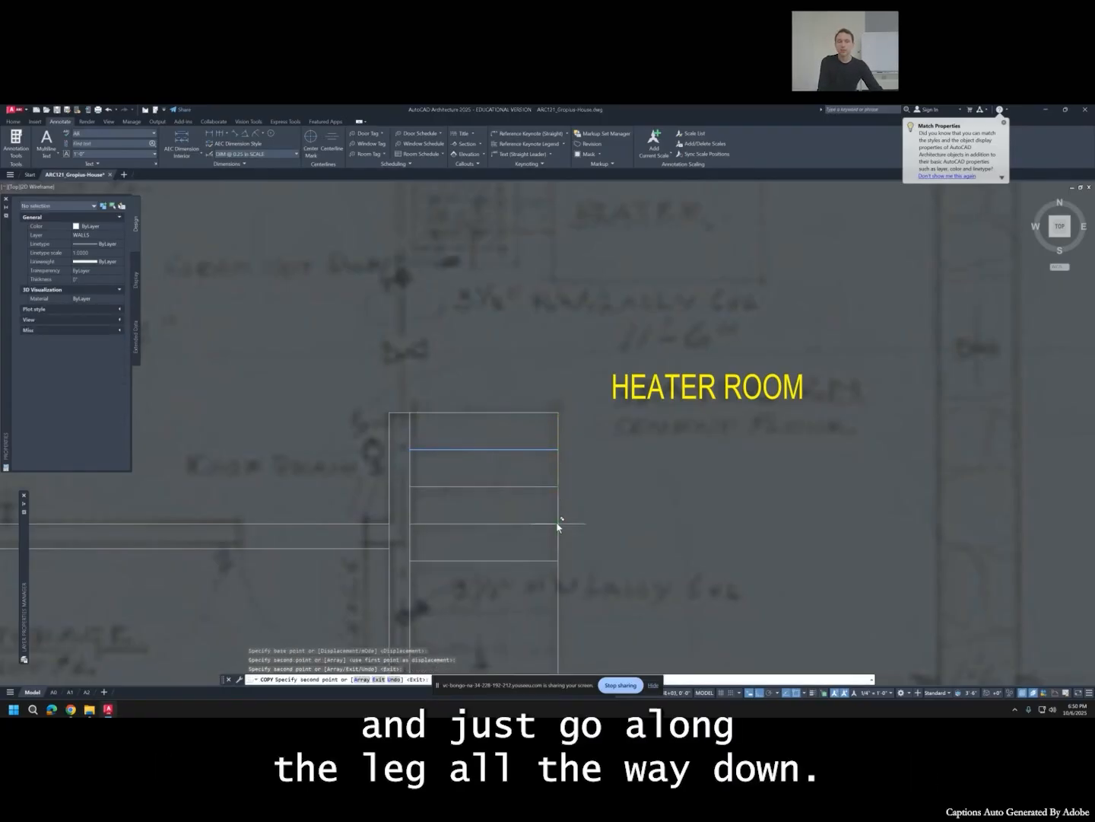
click(558, 532)
middle_drag(559, 533, 567, 438)
scroll(549, 448, down, 2)
scroll(548, 446, down, 2)
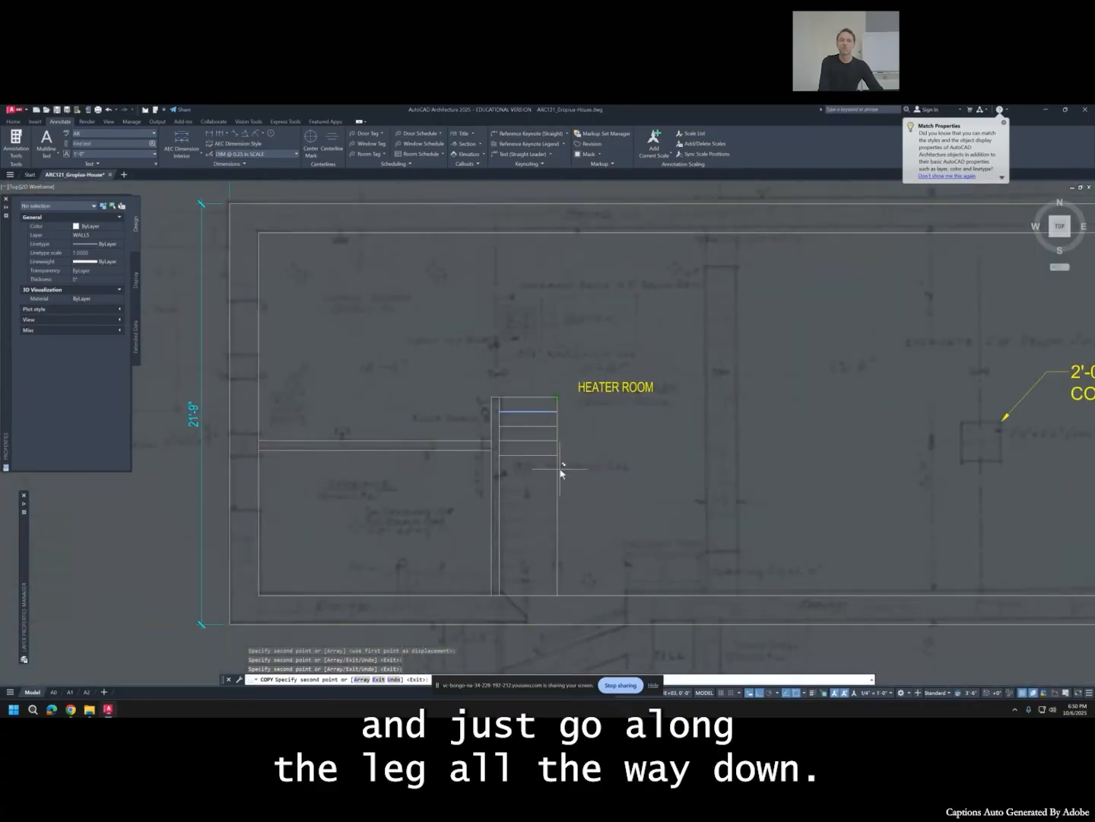
click(557, 454)
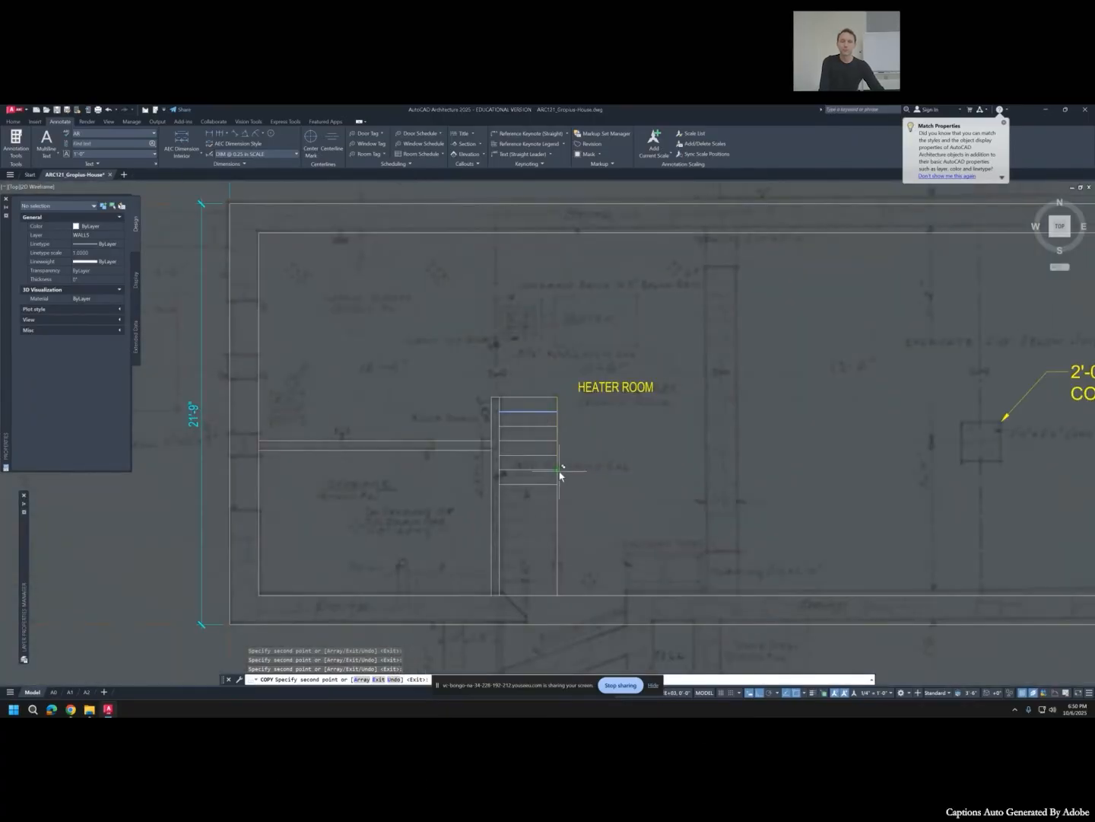
click(559, 470)
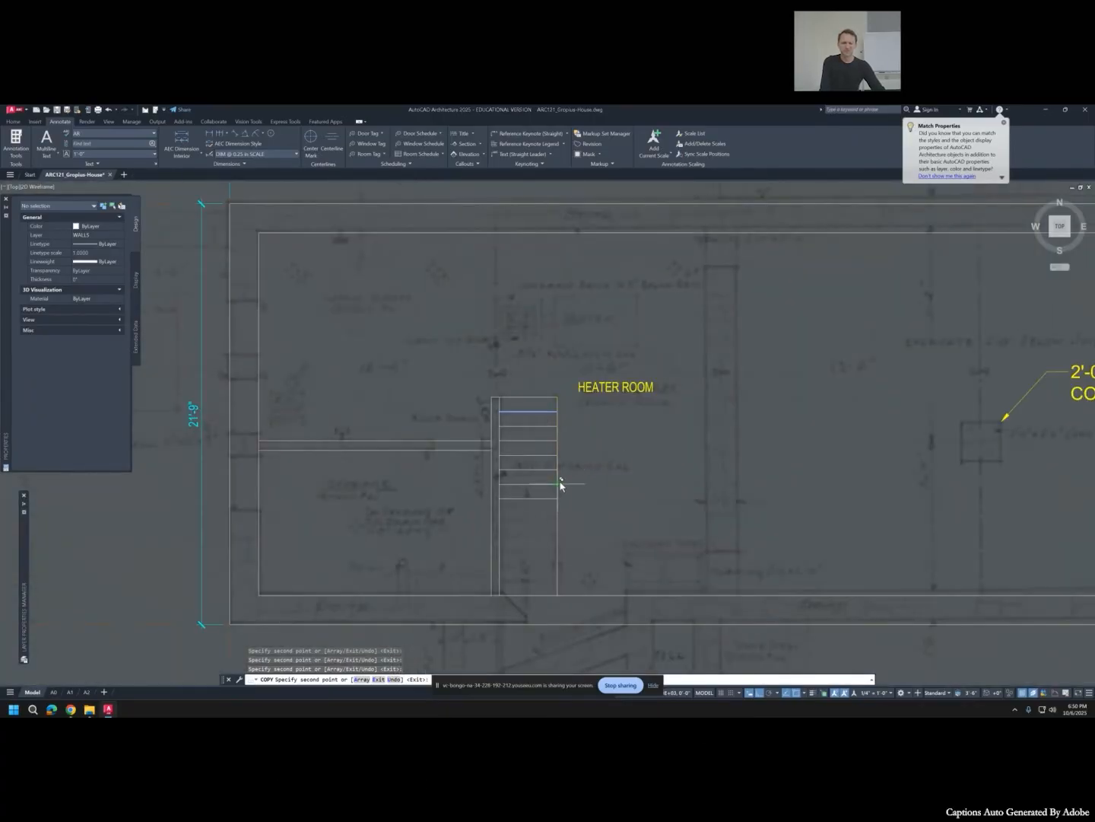
click(561, 483)
click(560, 498)
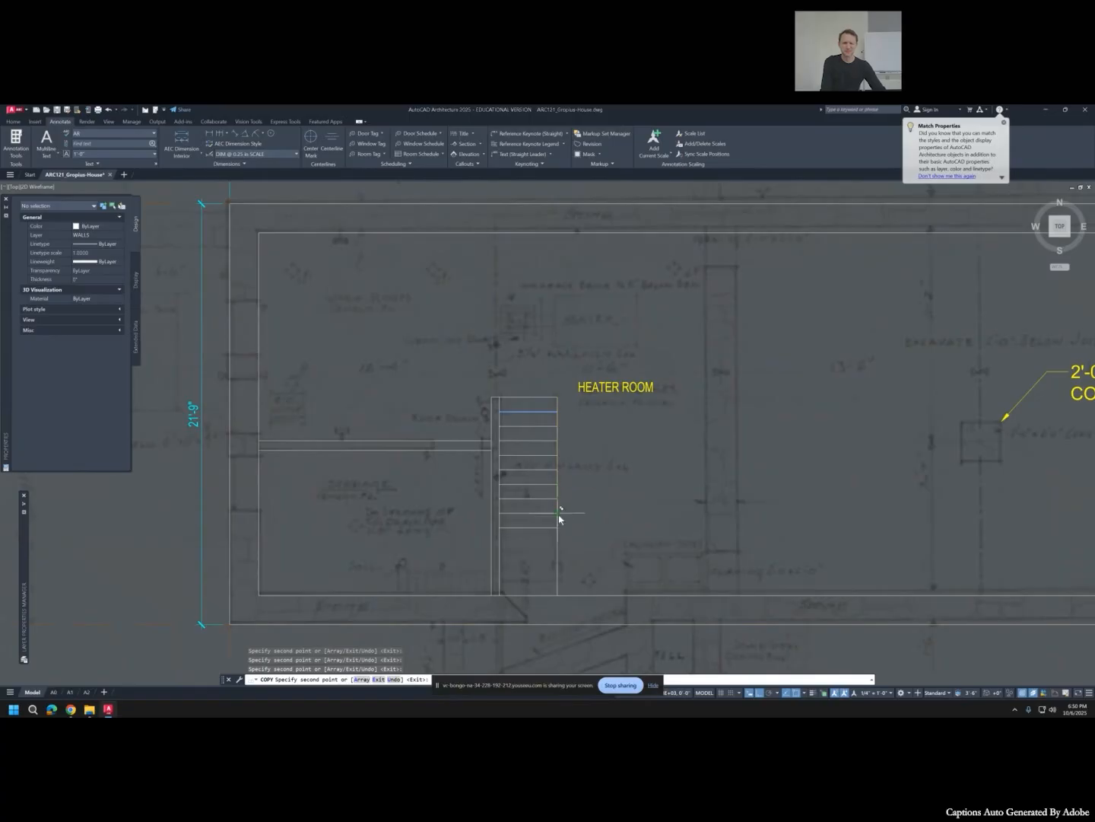
click(559, 514)
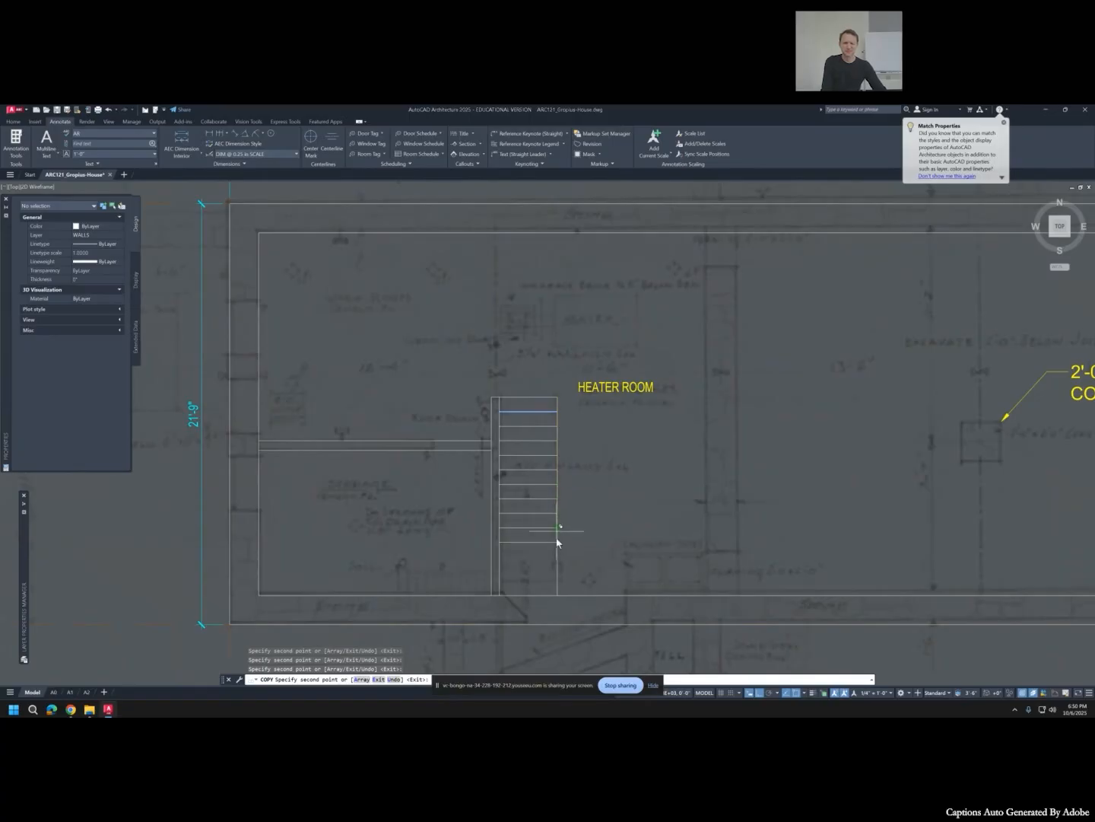
click(558, 542)
click(557, 542)
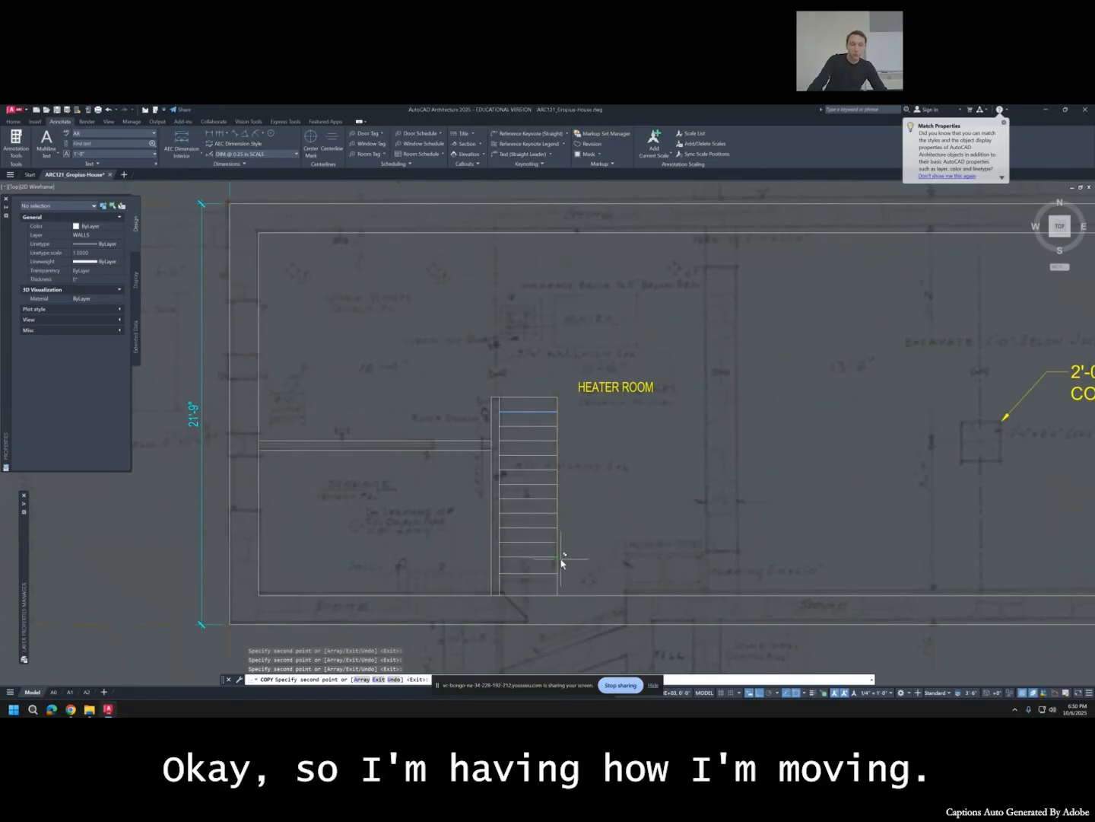
key(Escape)
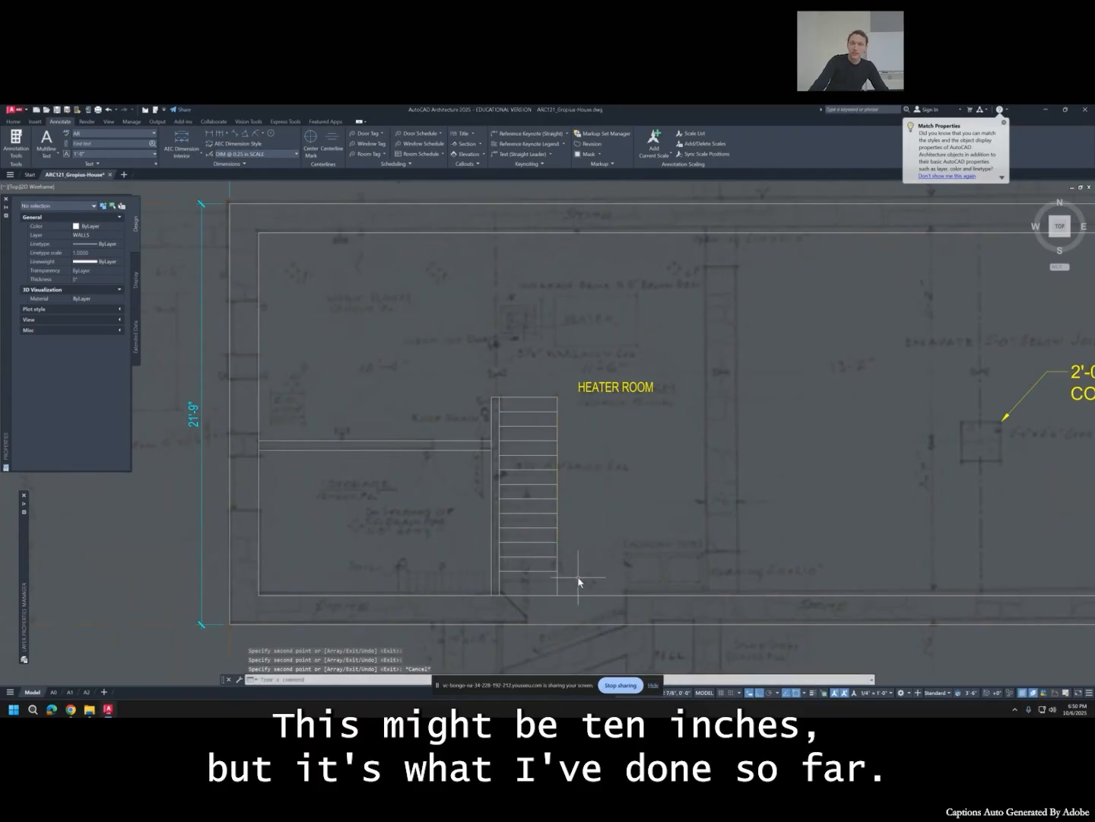
Copy the lowest stair step line one more step spacing downward, just short of the exterior wall.
click(549, 570)
text(co)
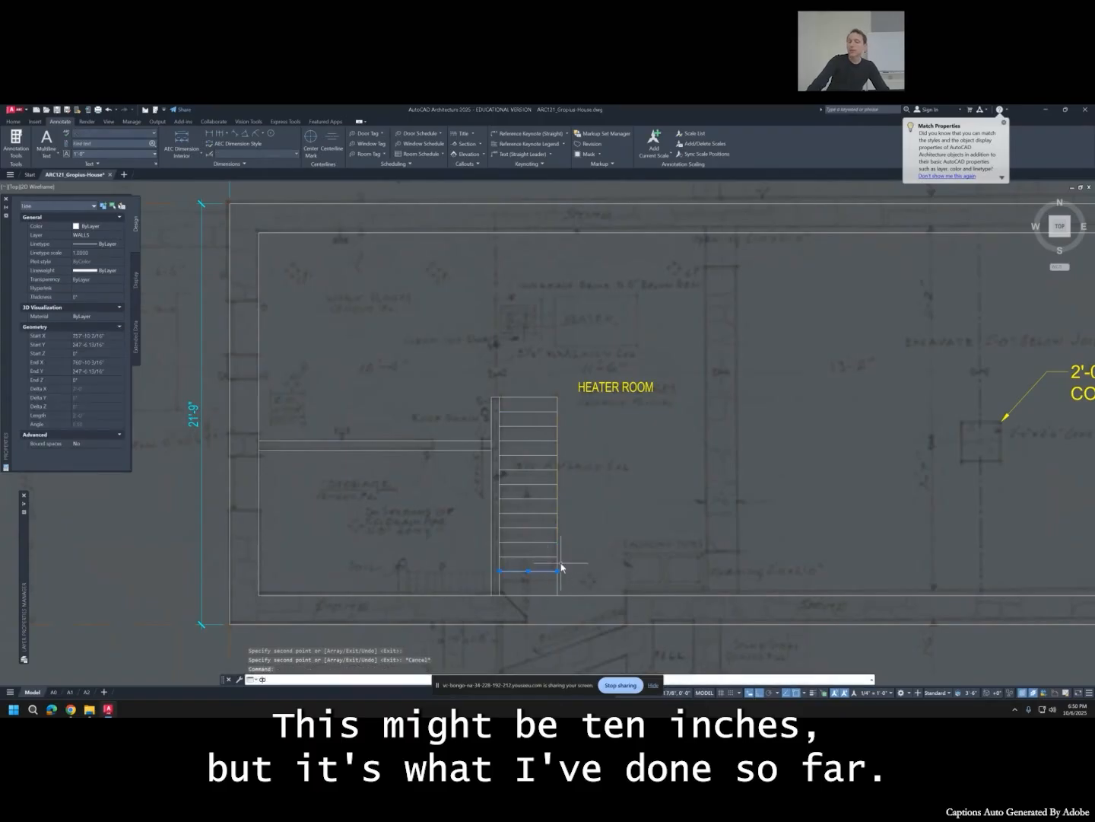
key(Return)
click(558, 558)
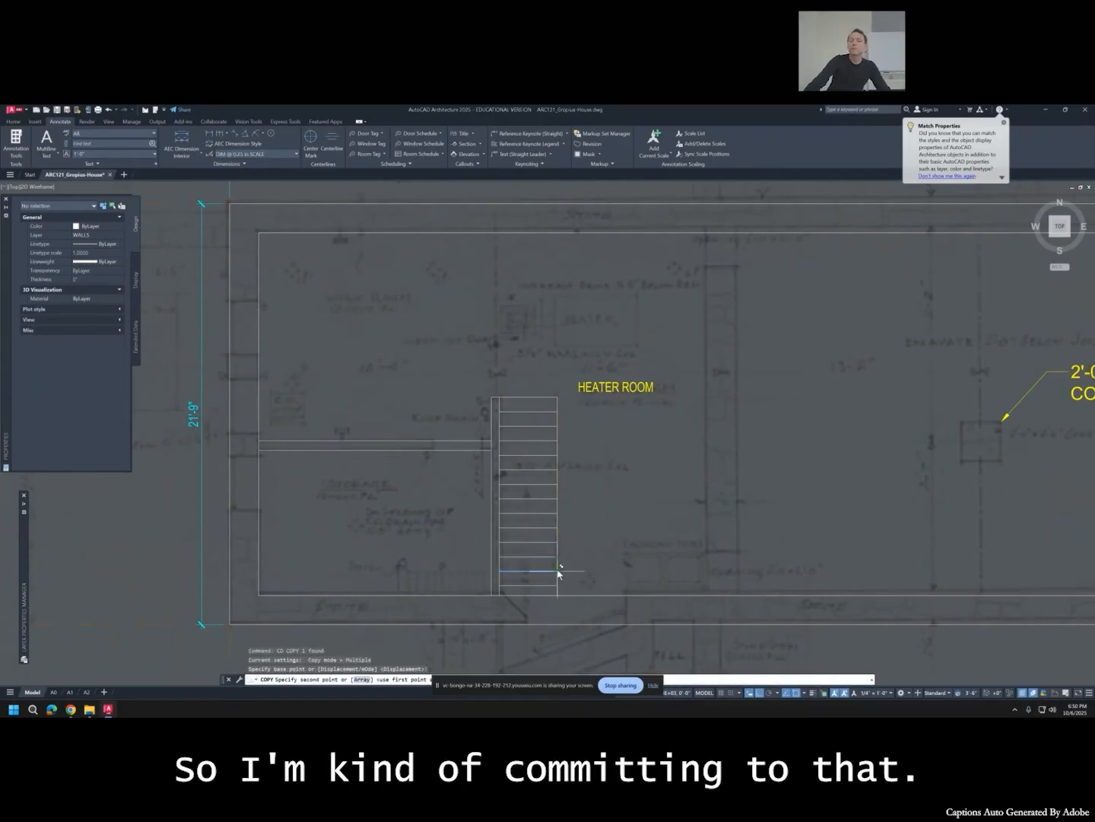
click(558, 575)
key(Escape)
key(Escape)
Assign all the horizontal stair step lines to the STAIRS layer.
click(550, 593)
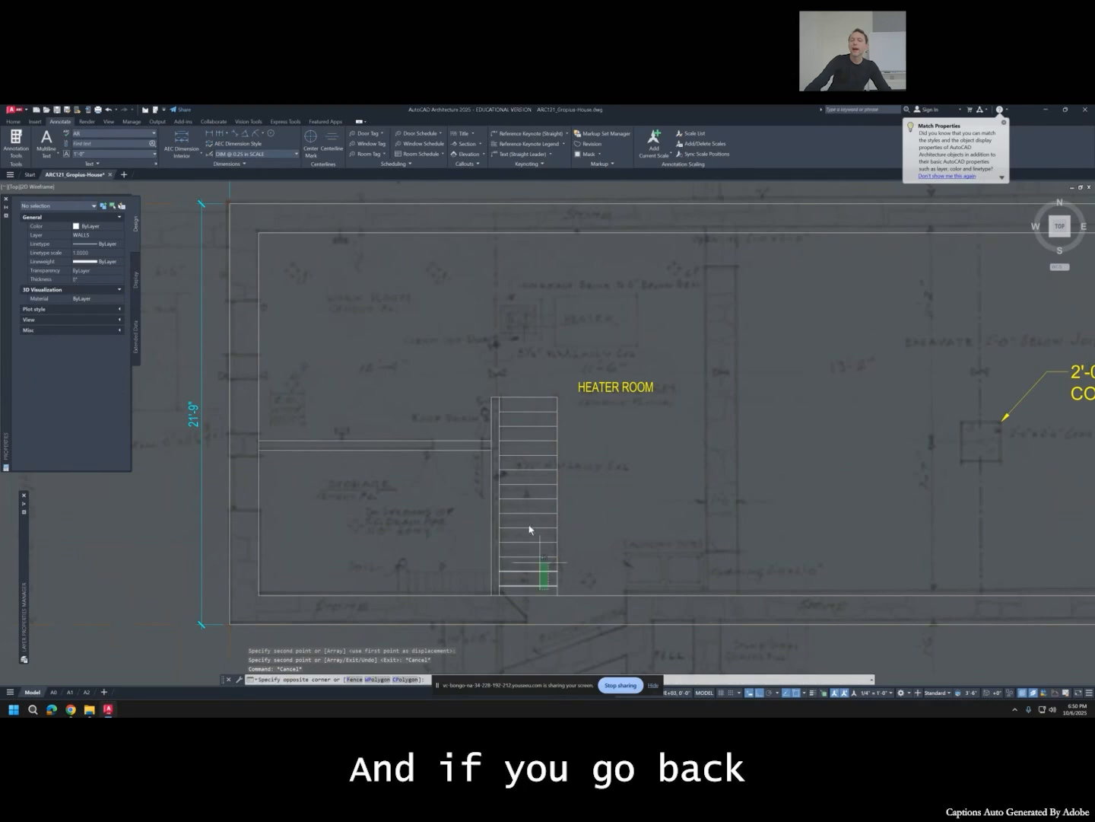
click(518, 379)
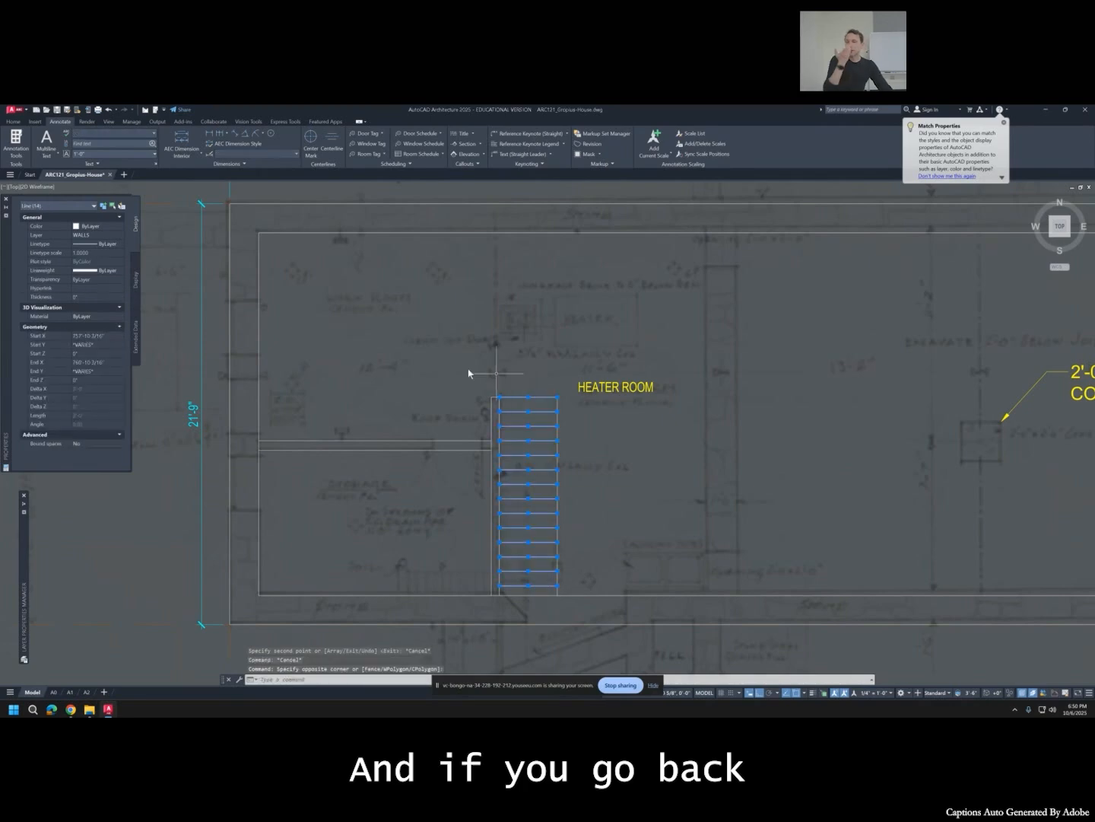
click(107, 236)
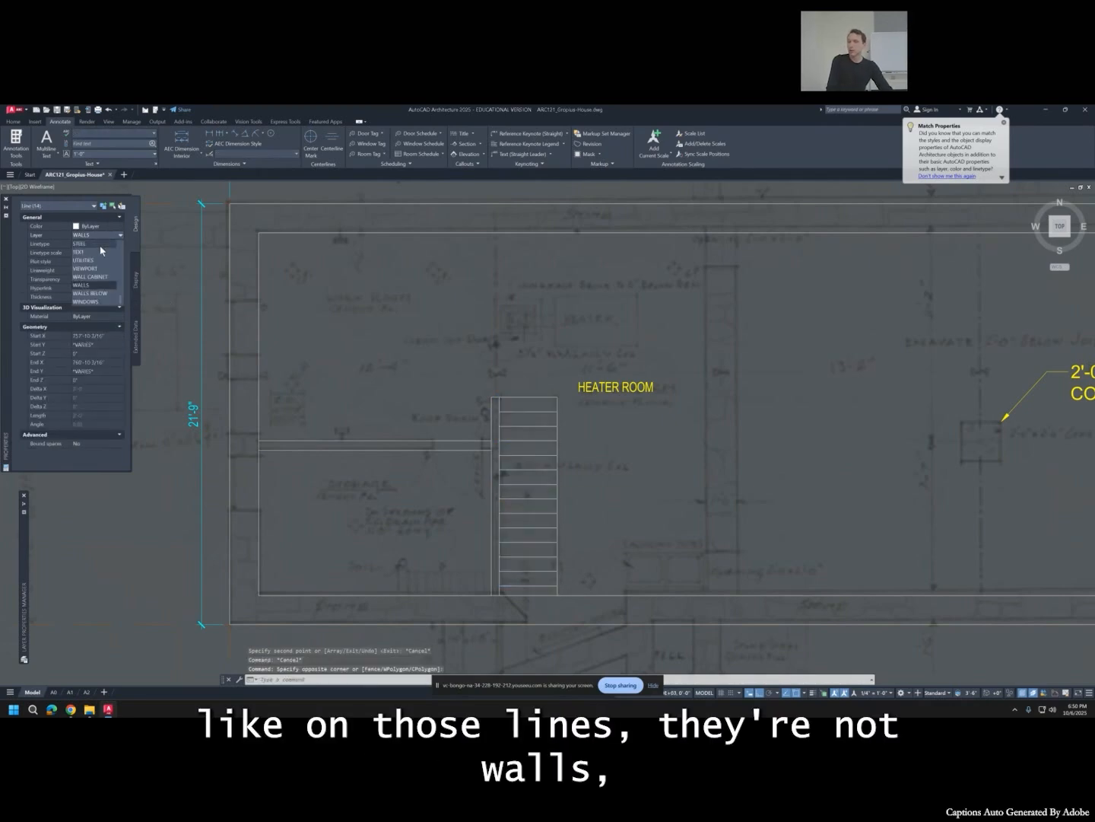
click(95, 244)
click(98, 235)
scroll(96, 257, up, 1)
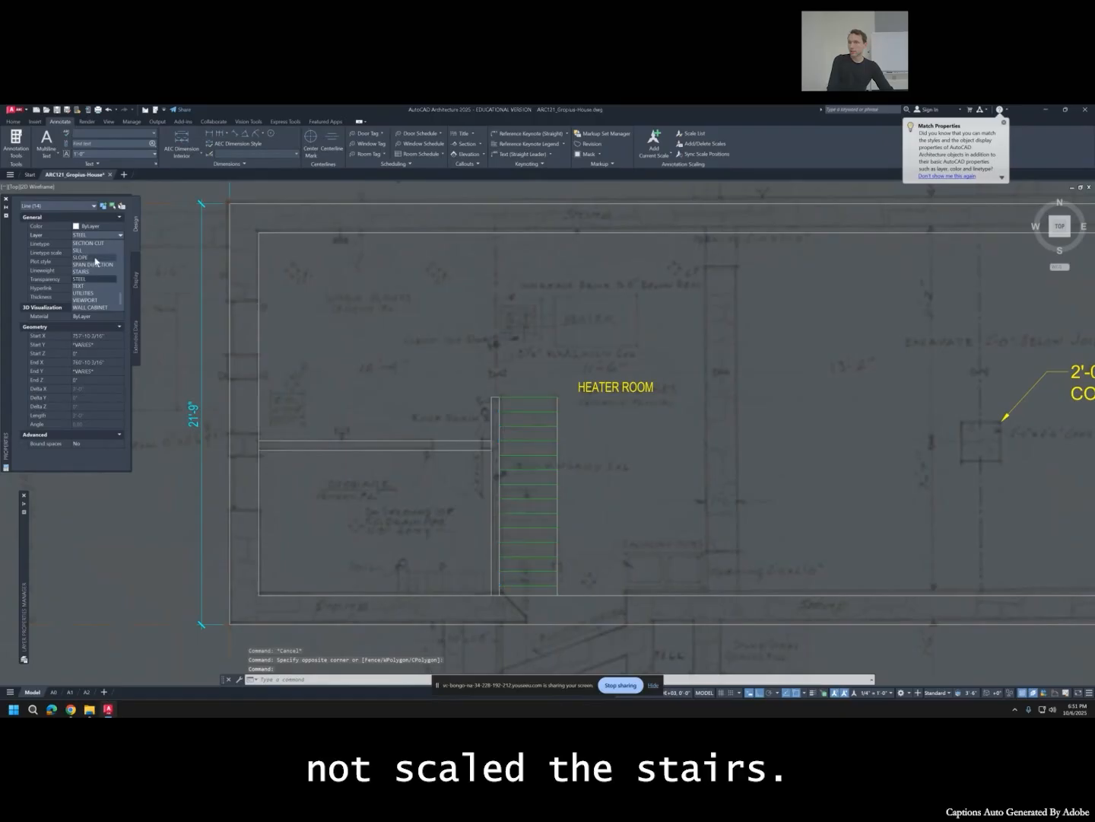
click(94, 269)
key(Escape)
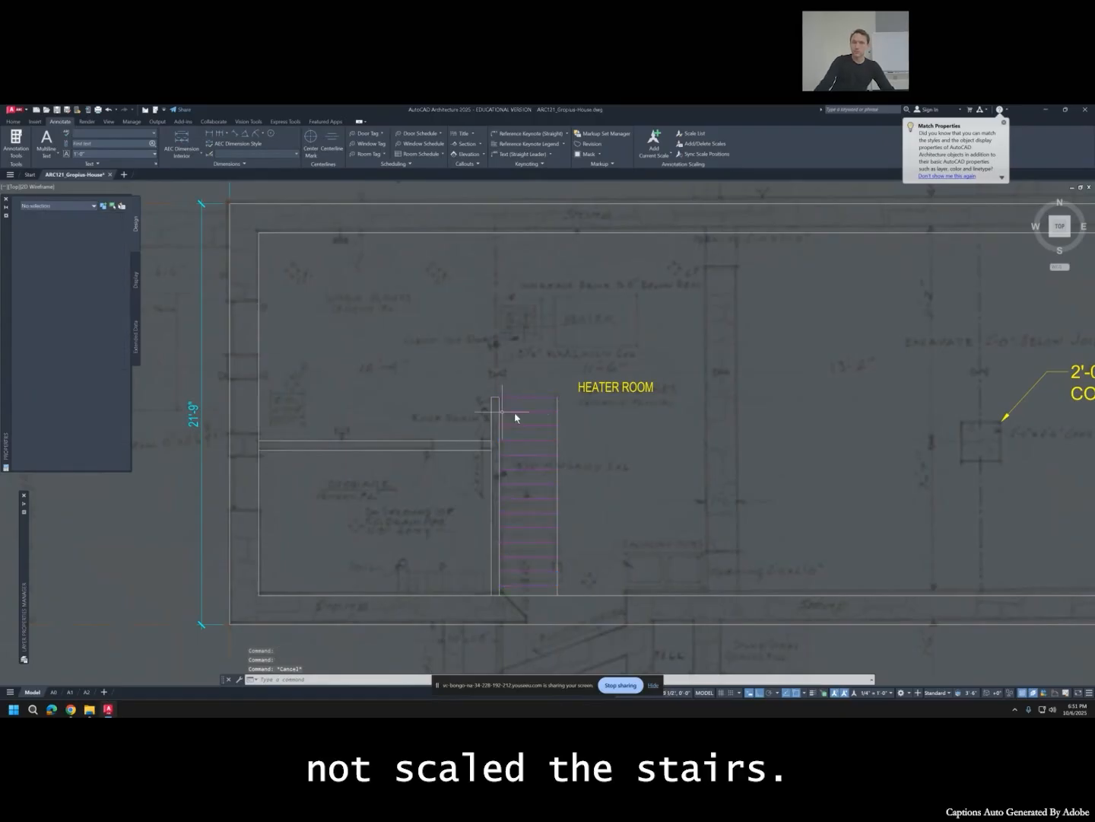
Match the properties of the first stair step line onto the stair's vertical outer edge.
text(ma)
key(Return)
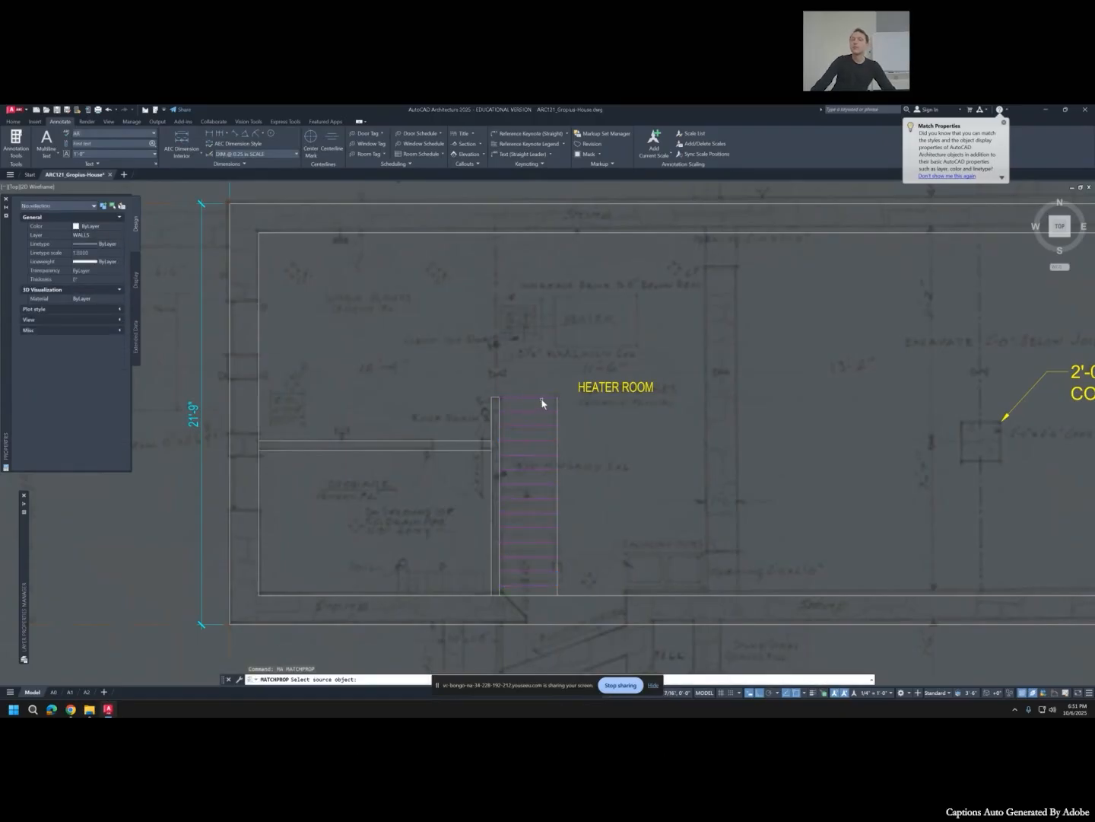
click(545, 398)
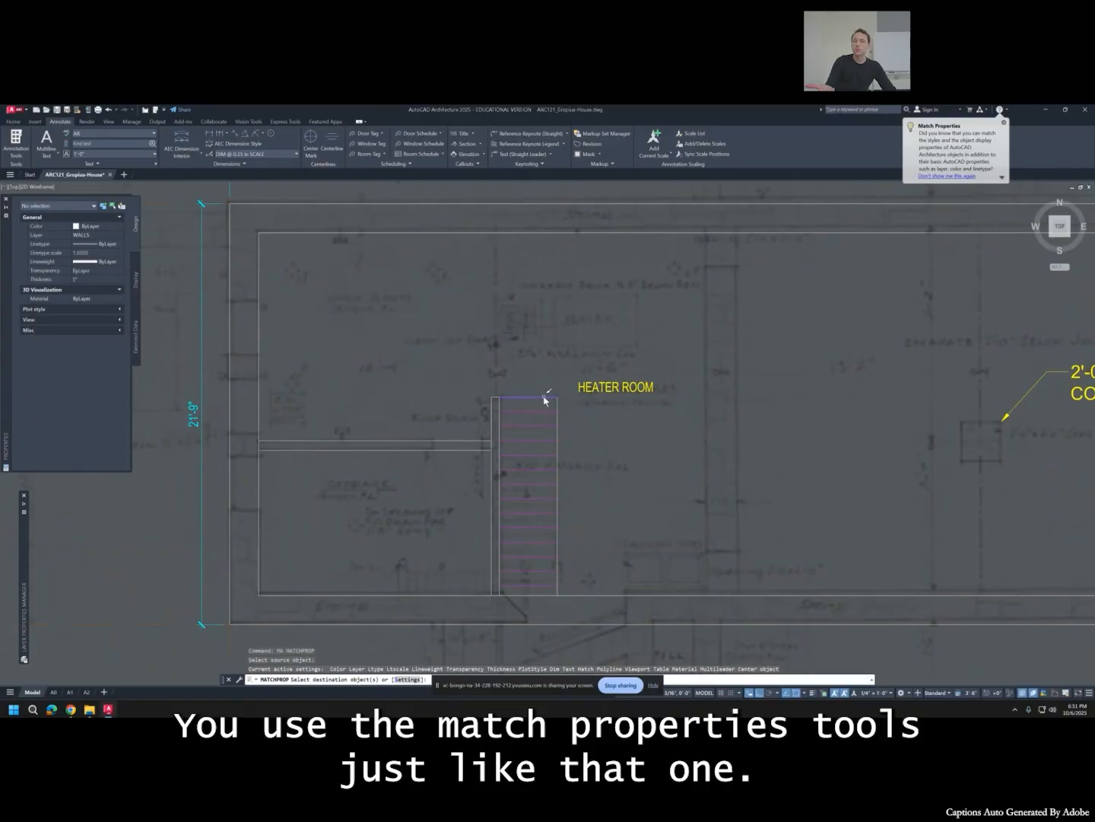
click(561, 407)
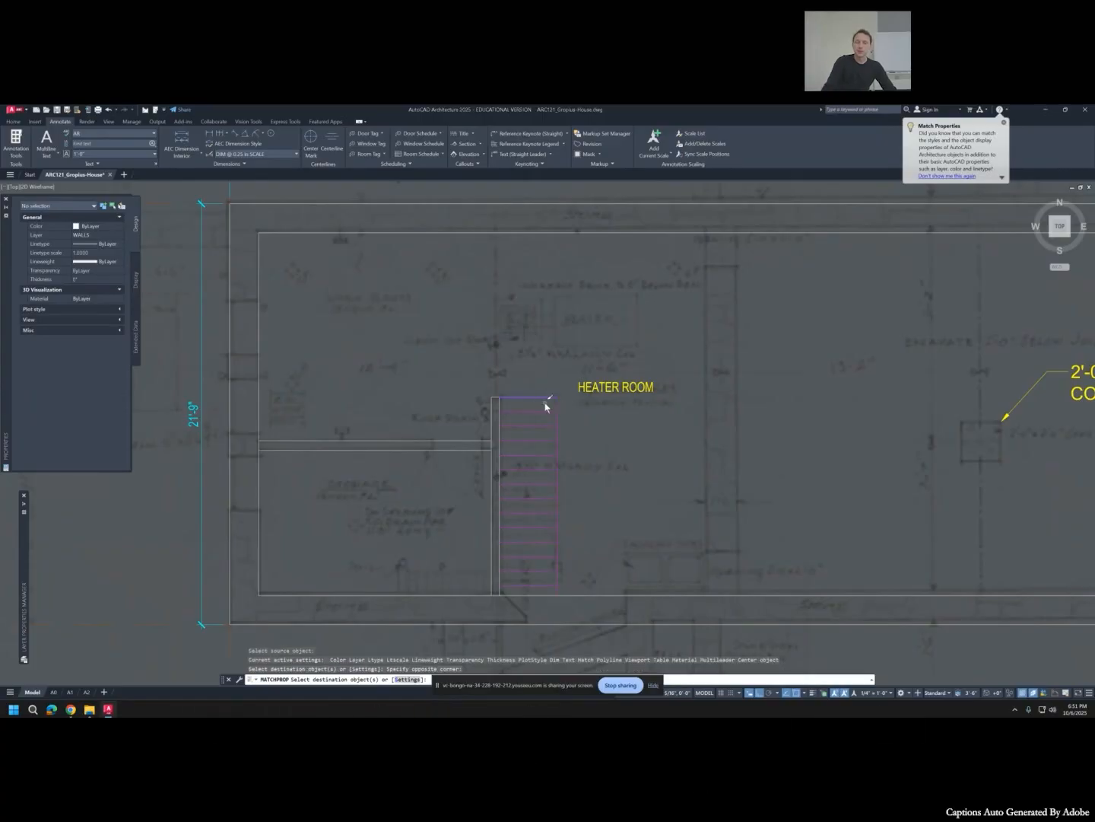
key(Escape)
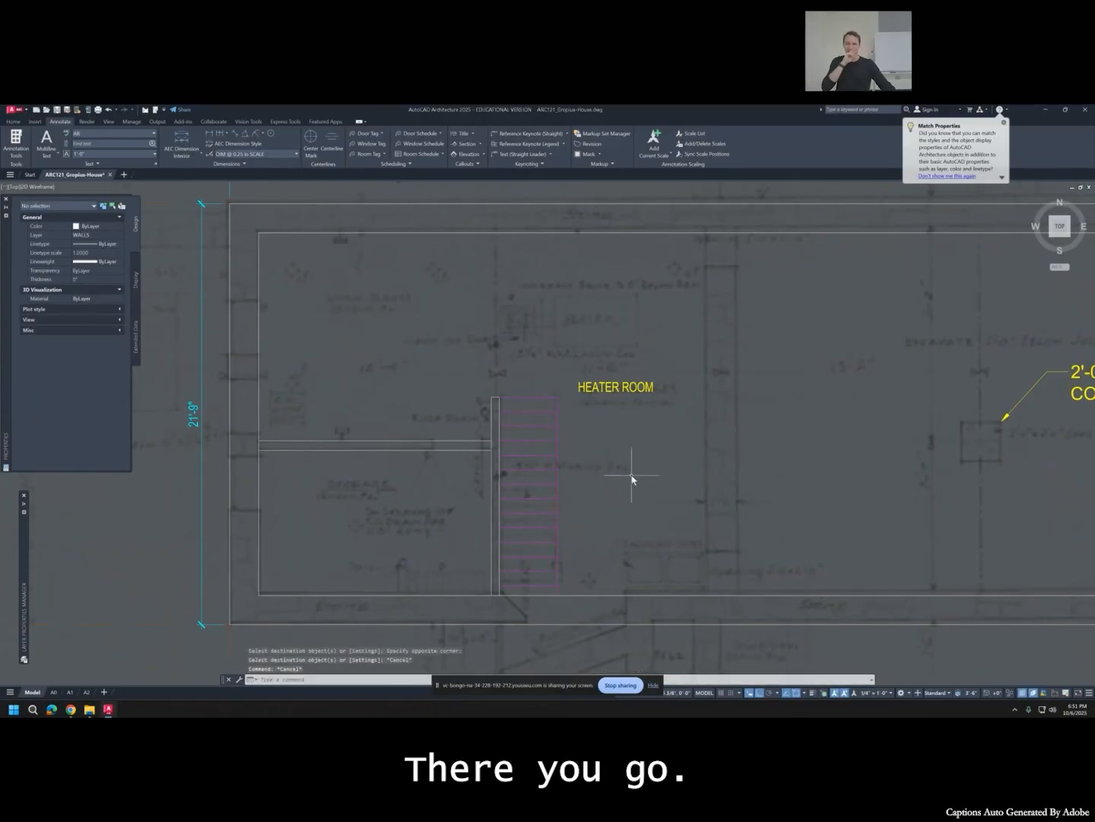
Delete the red vertical line outside the basement plan, beyond the 21'-9" dimension.
middle_drag(631, 477, 606, 399)
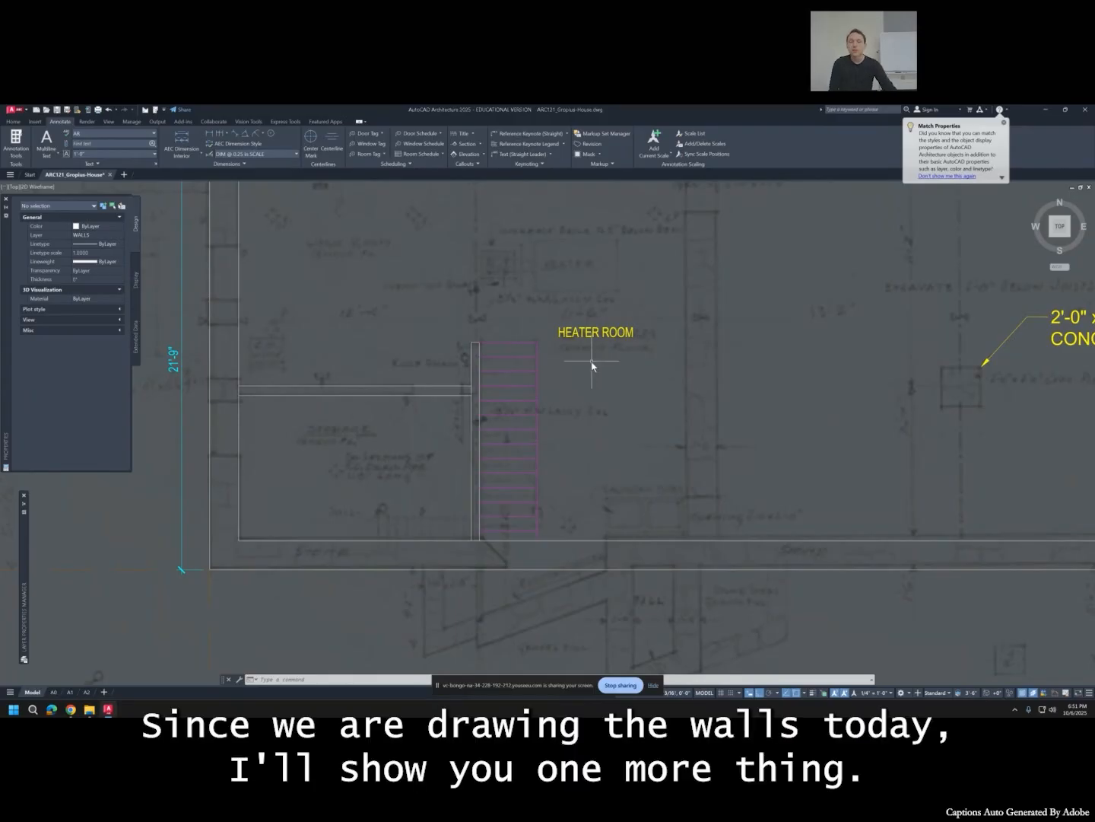
scroll(592, 366, down, 2)
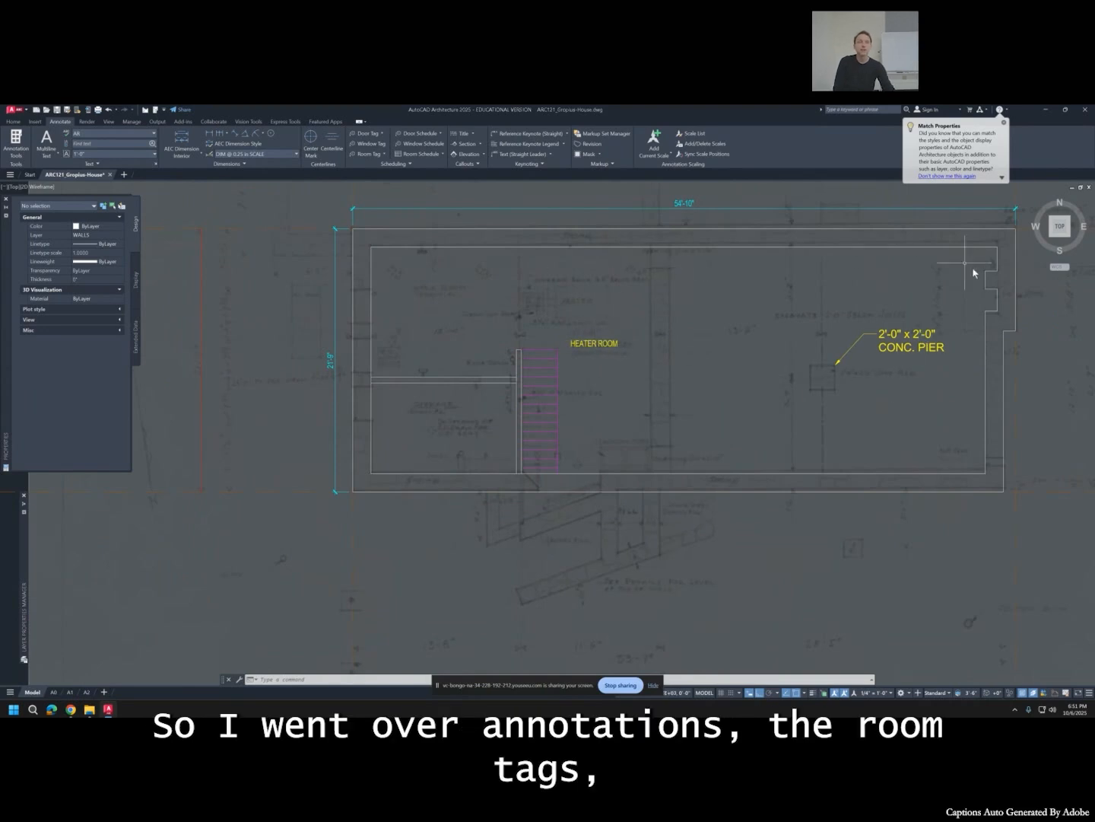
click(305, 348)
click(183, 369)
key(Delete)
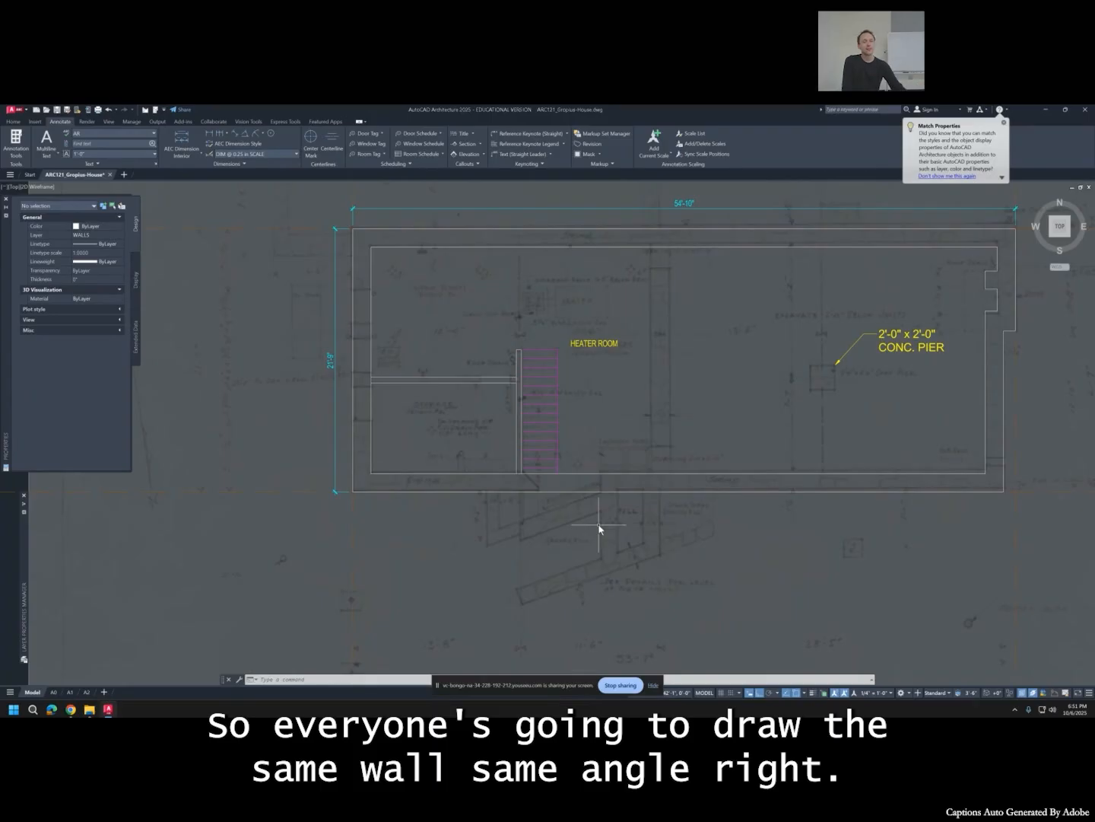
Turn ortho off and draw a line at about 19° along the upper face of the scanned angled wall below the house.
text(l)
key(Return)
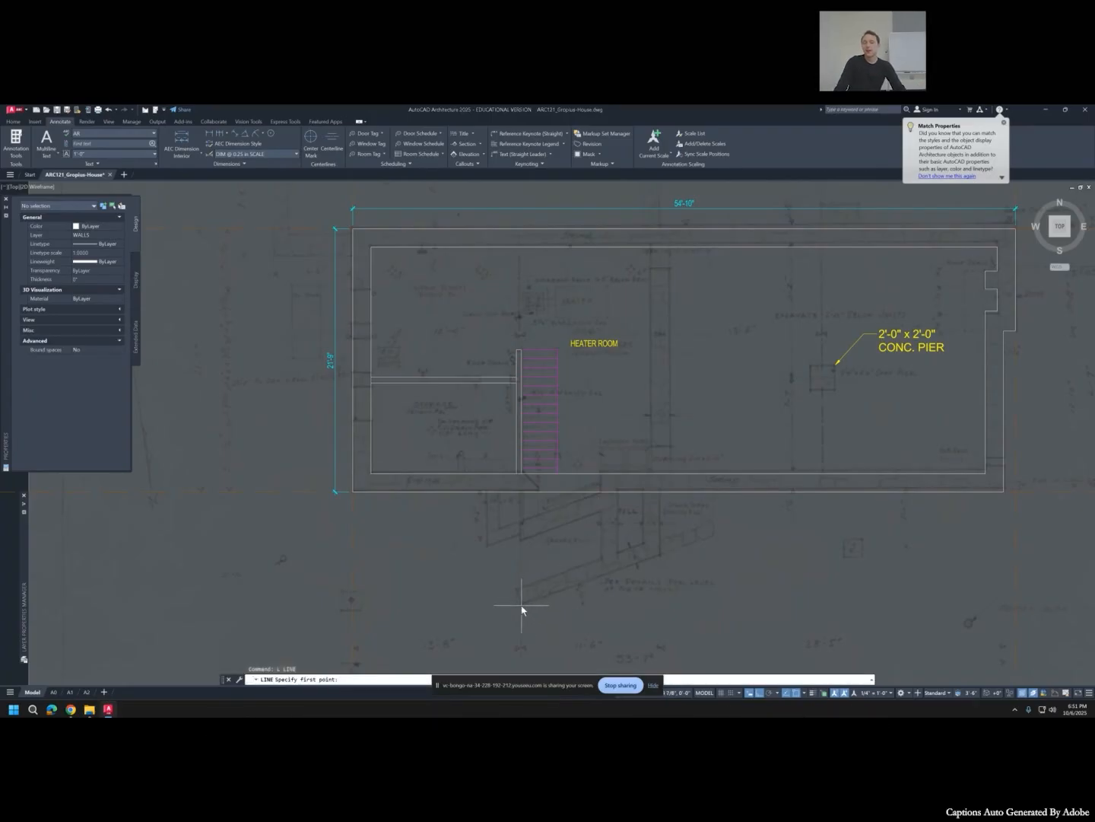
scroll(521, 608, up, 2)
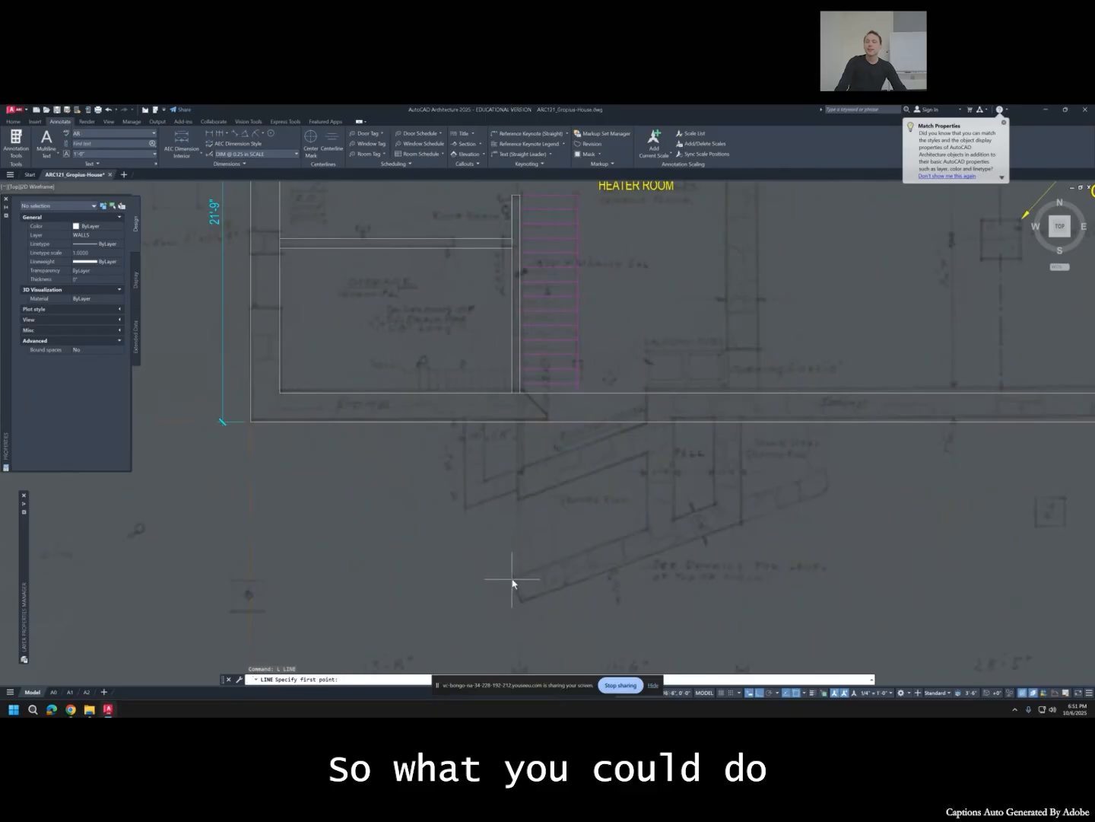
click(512, 576)
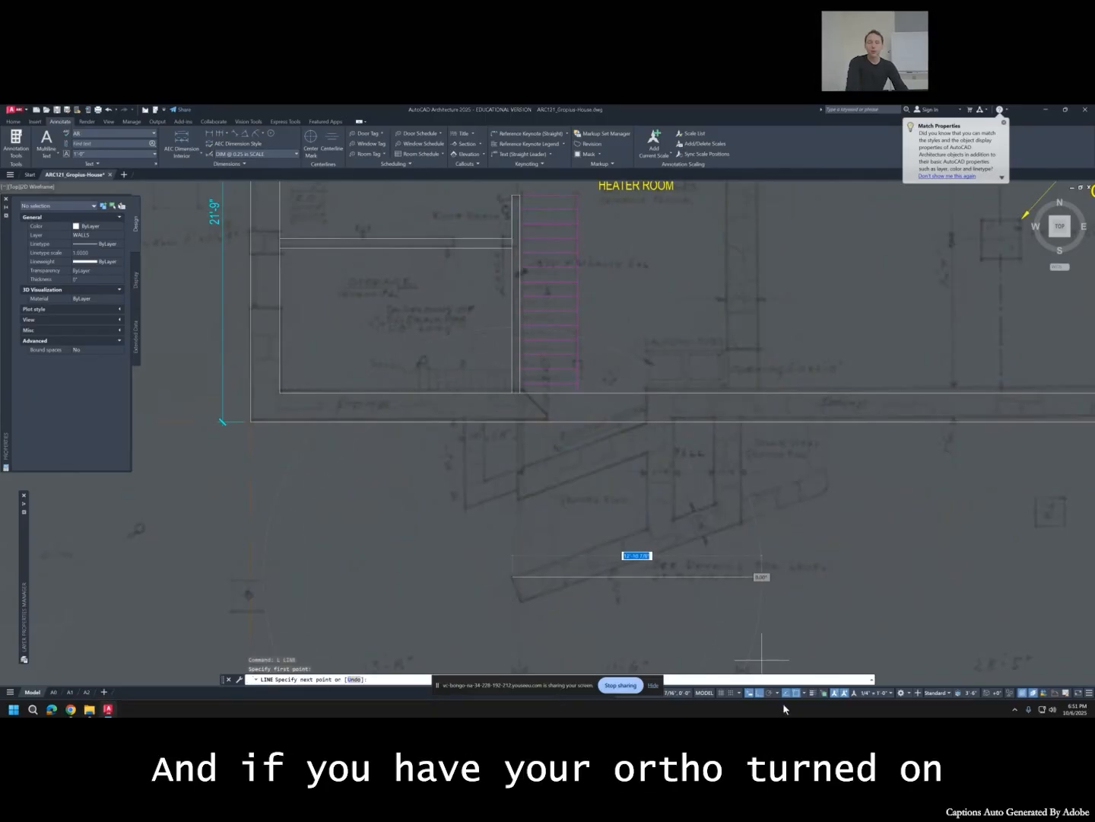
click(758, 694)
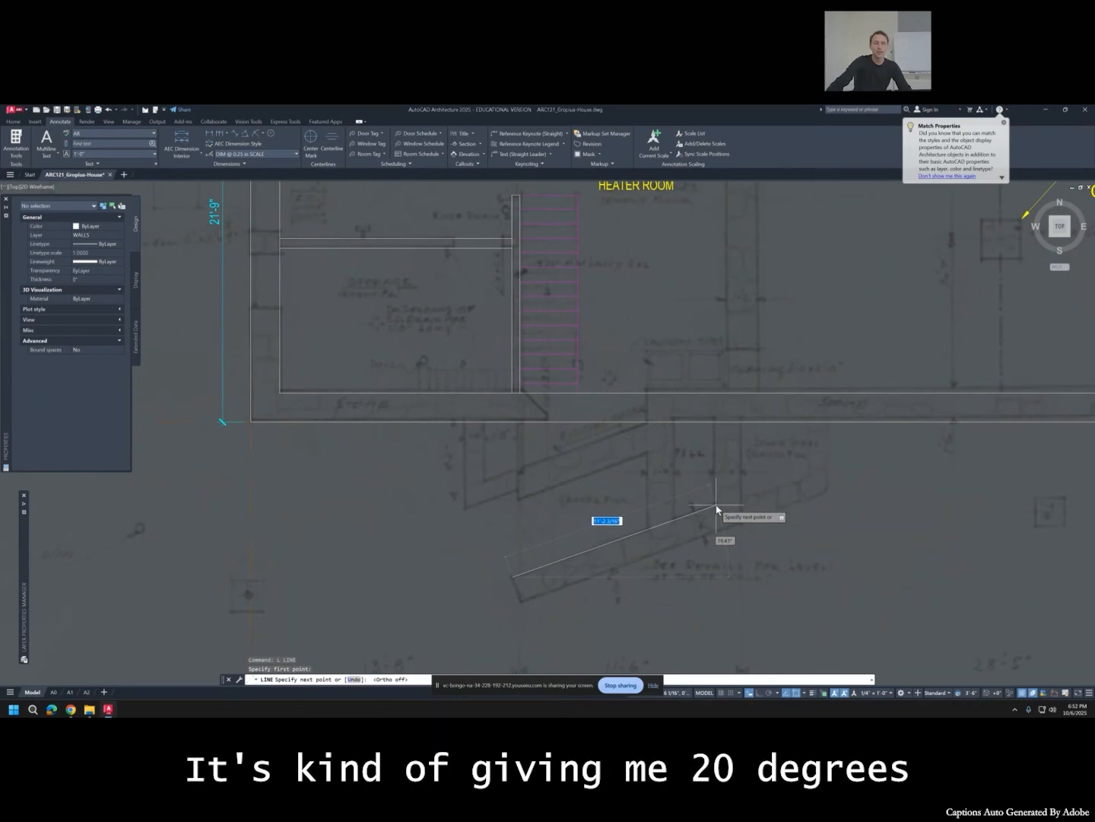
click(716, 505)
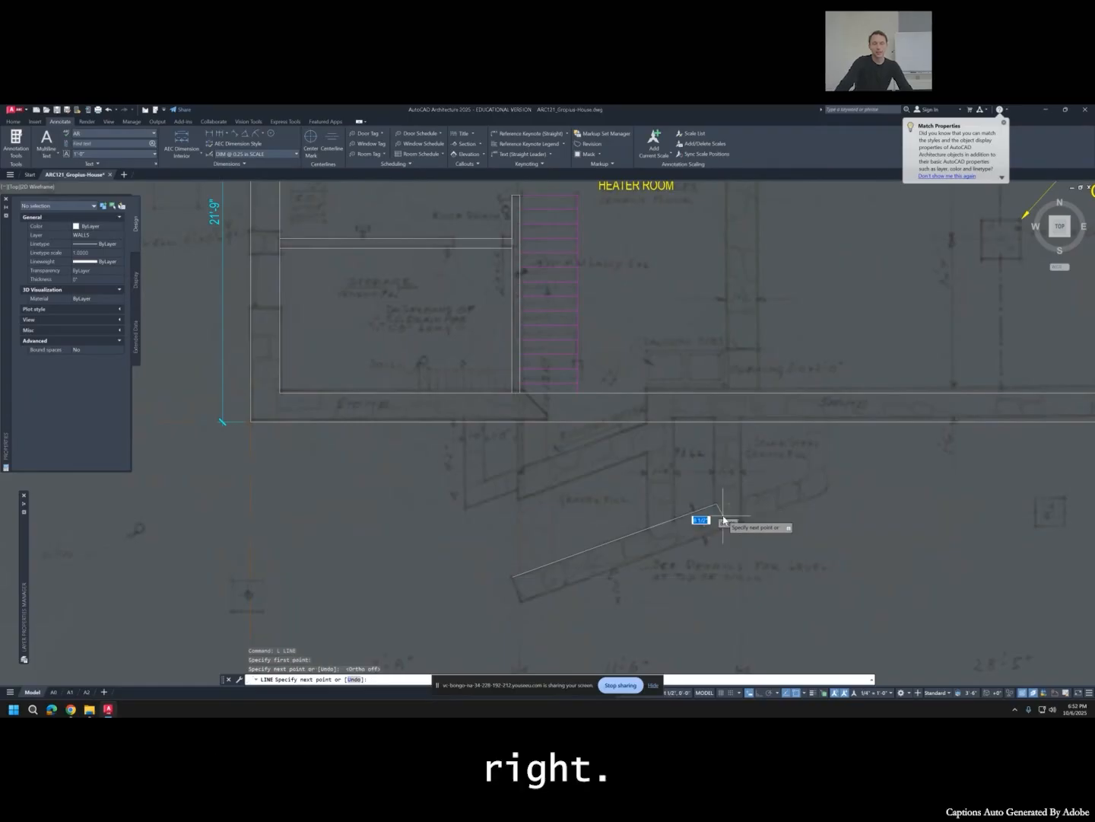
key(Escape)
key(Escape)
click(710, 513)
key(Escape)
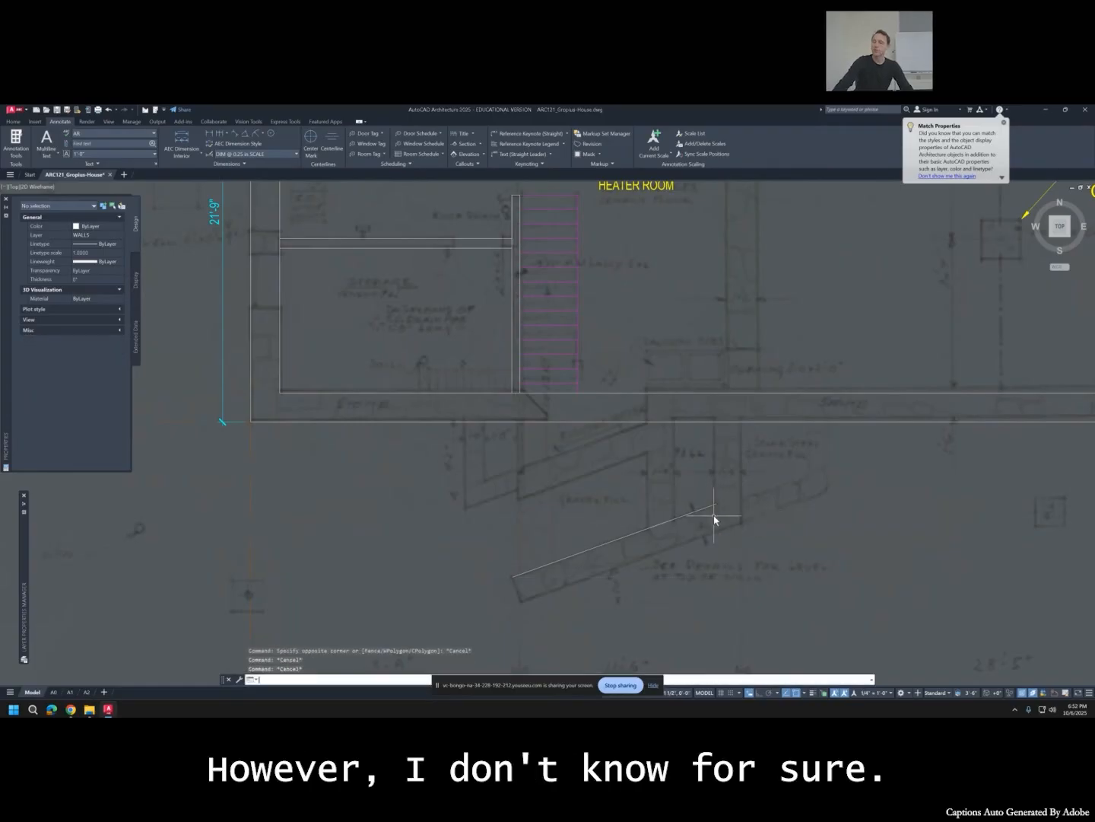
Extend the angled wall line up to the outer face of the lower exterior wall.
text(ex)
key(Return)
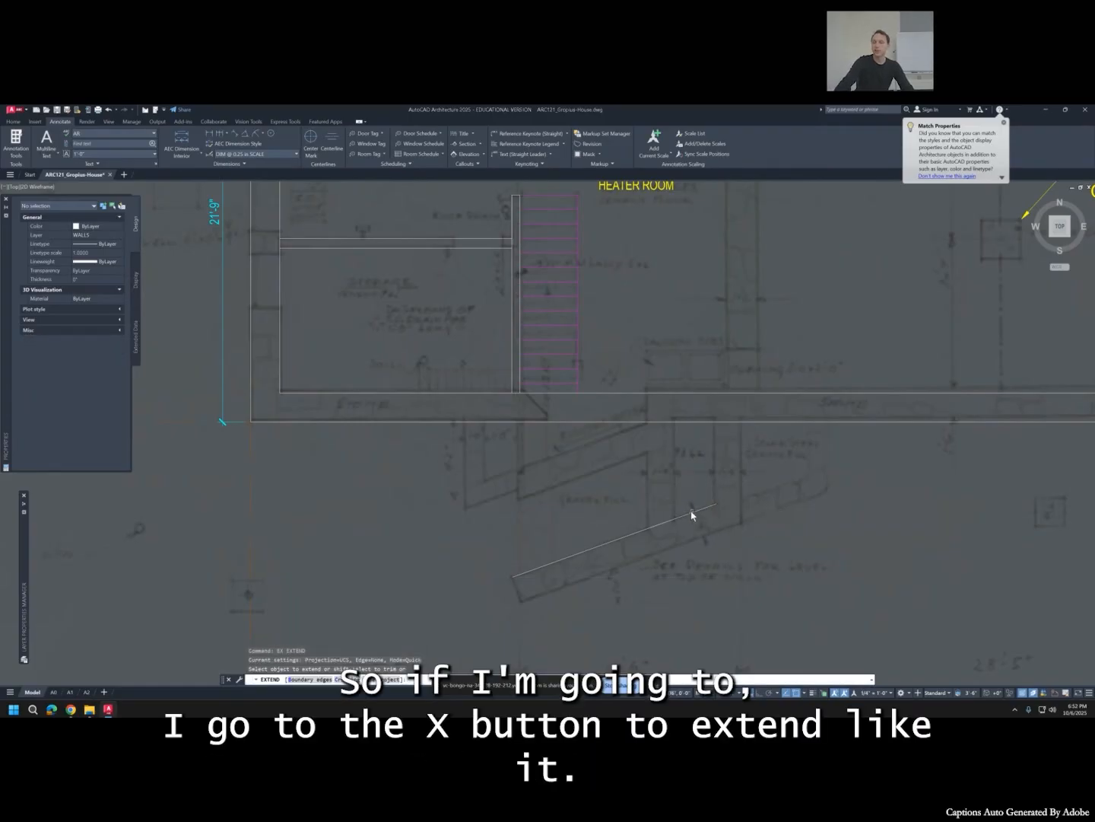
click(691, 515)
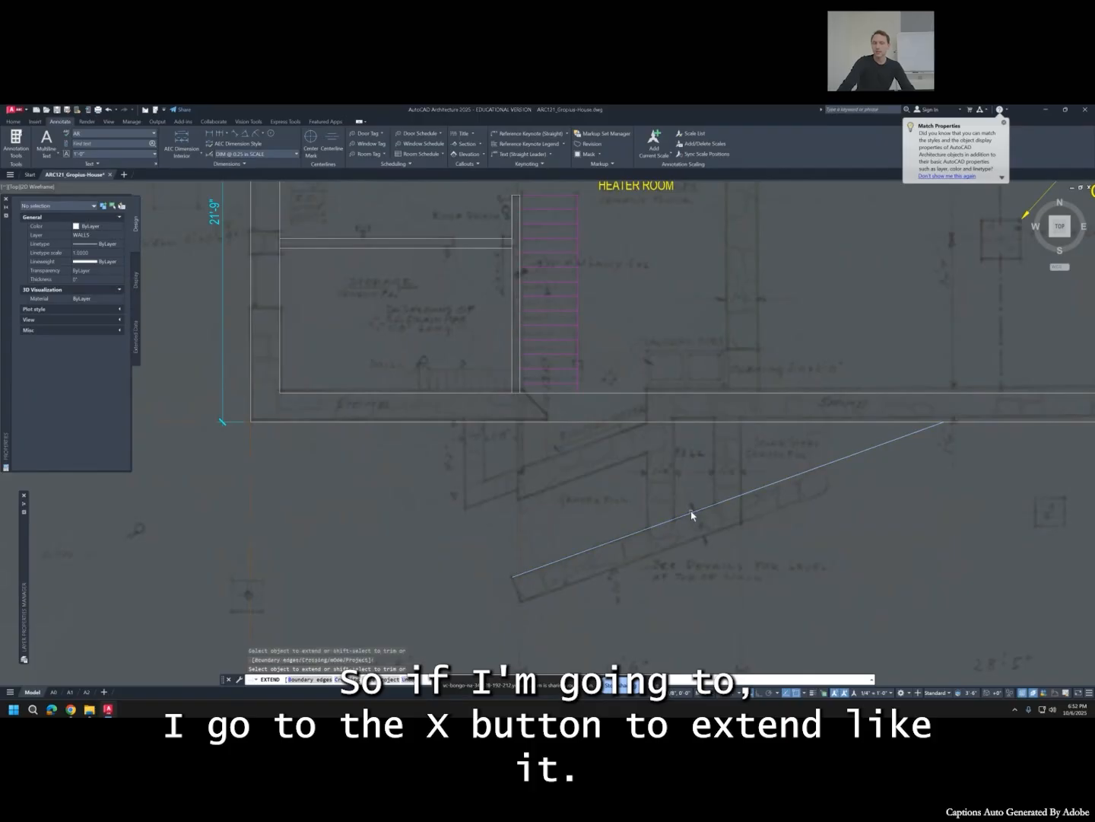
key(Escape)
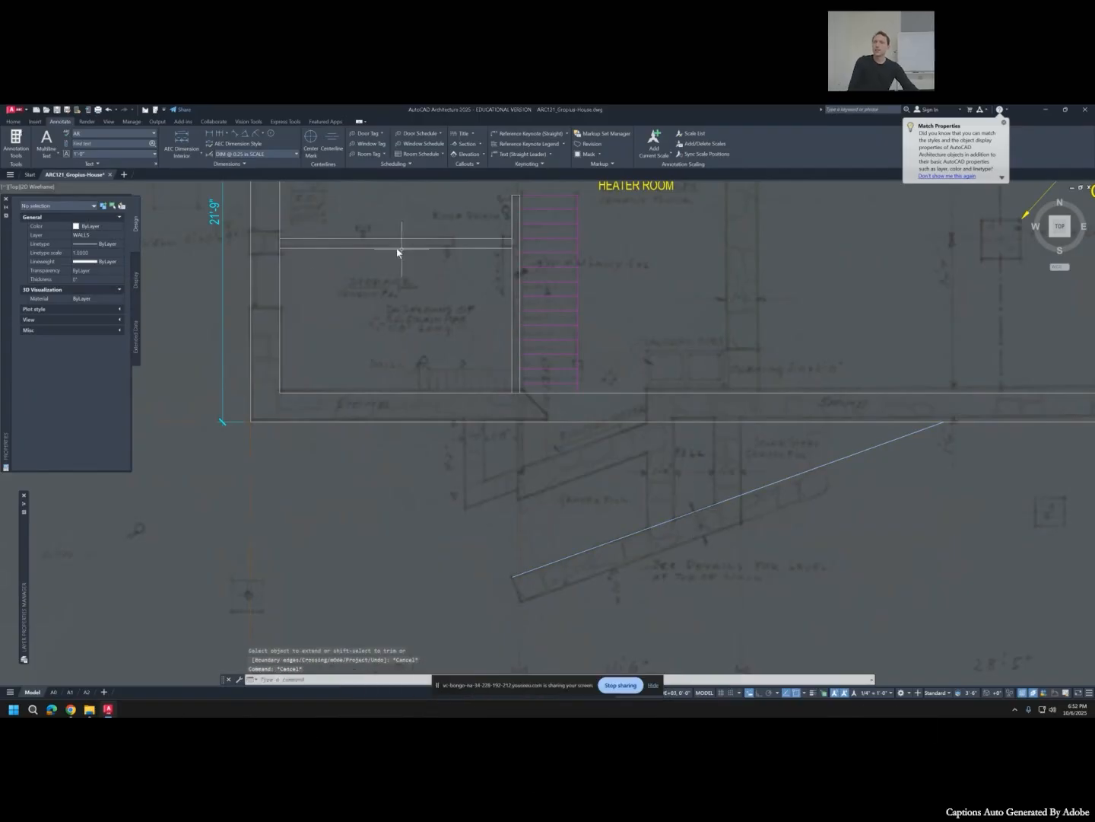
Add an angular dimension between the lower exterior wall's outer face and the angled wall line.
click(245, 135)
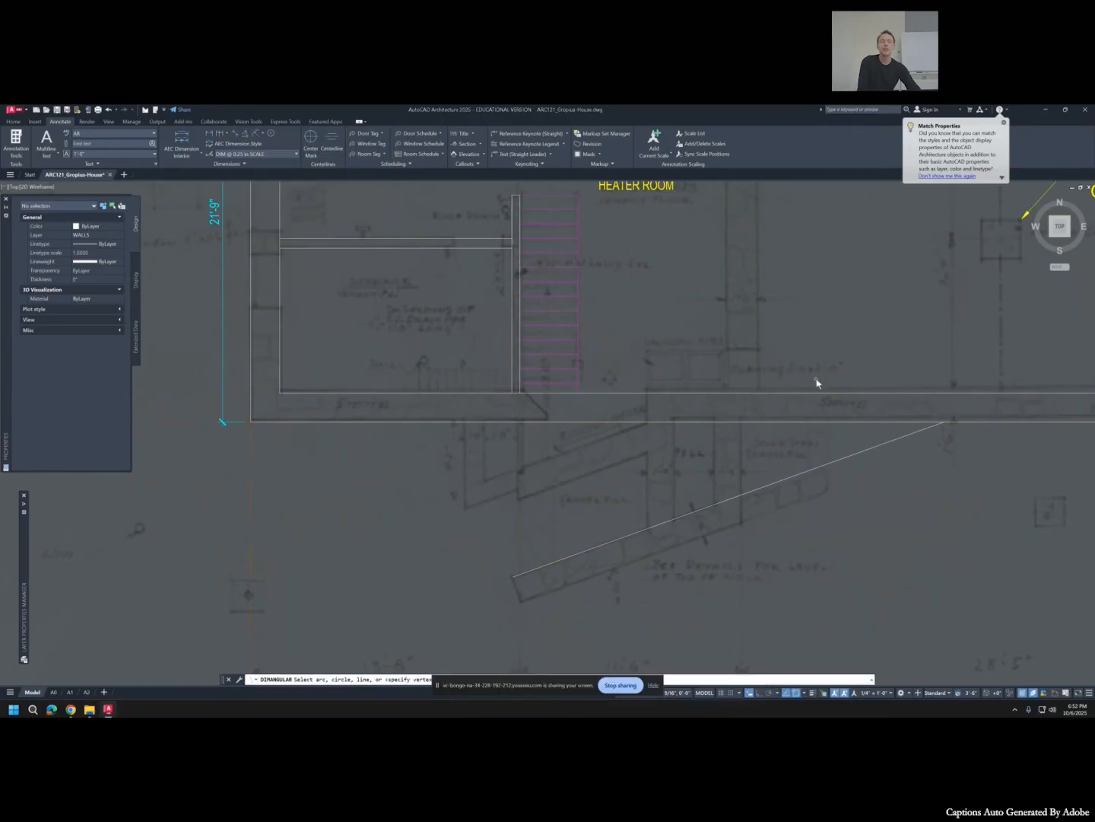
click(885, 423)
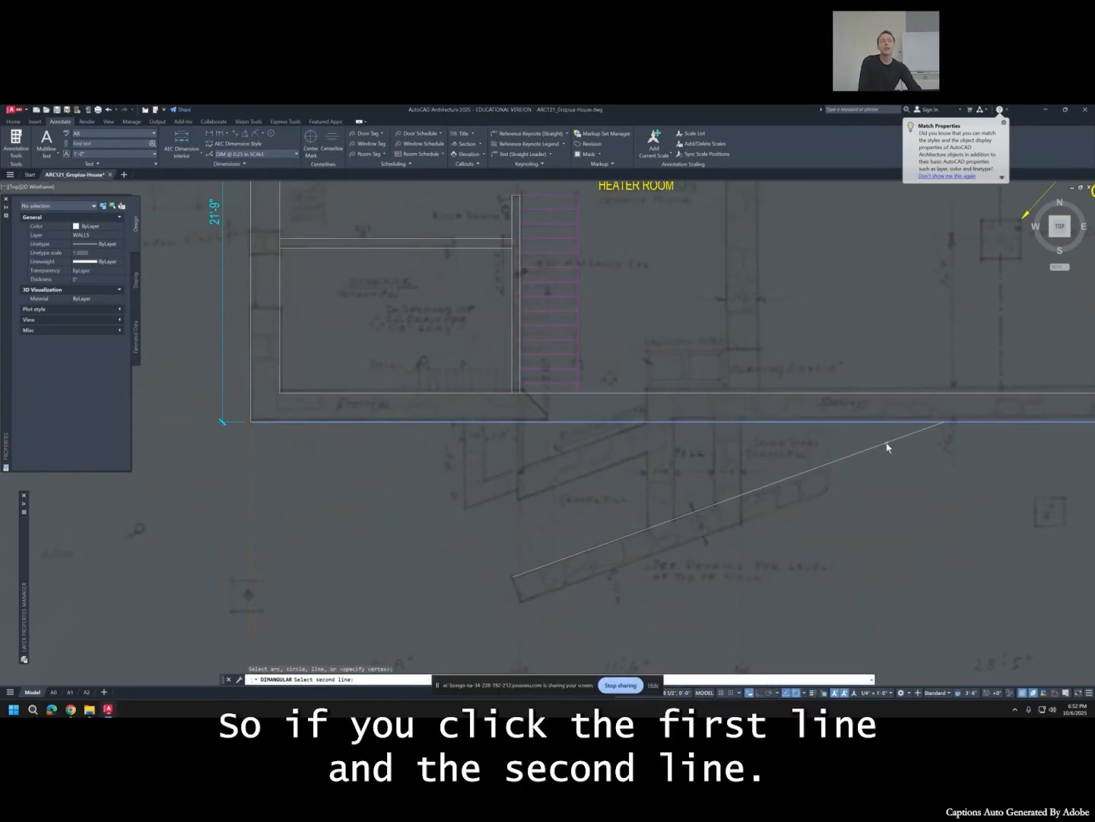
click(887, 446)
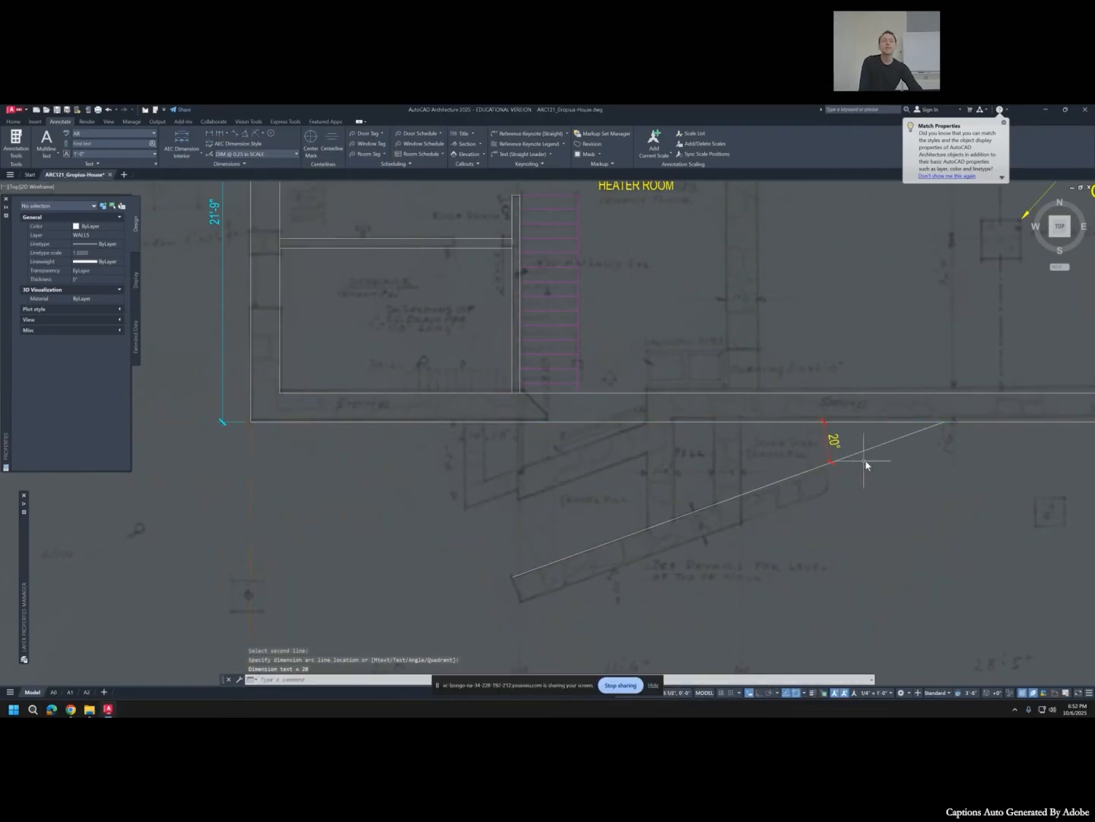
click(833, 444)
click(856, 454)
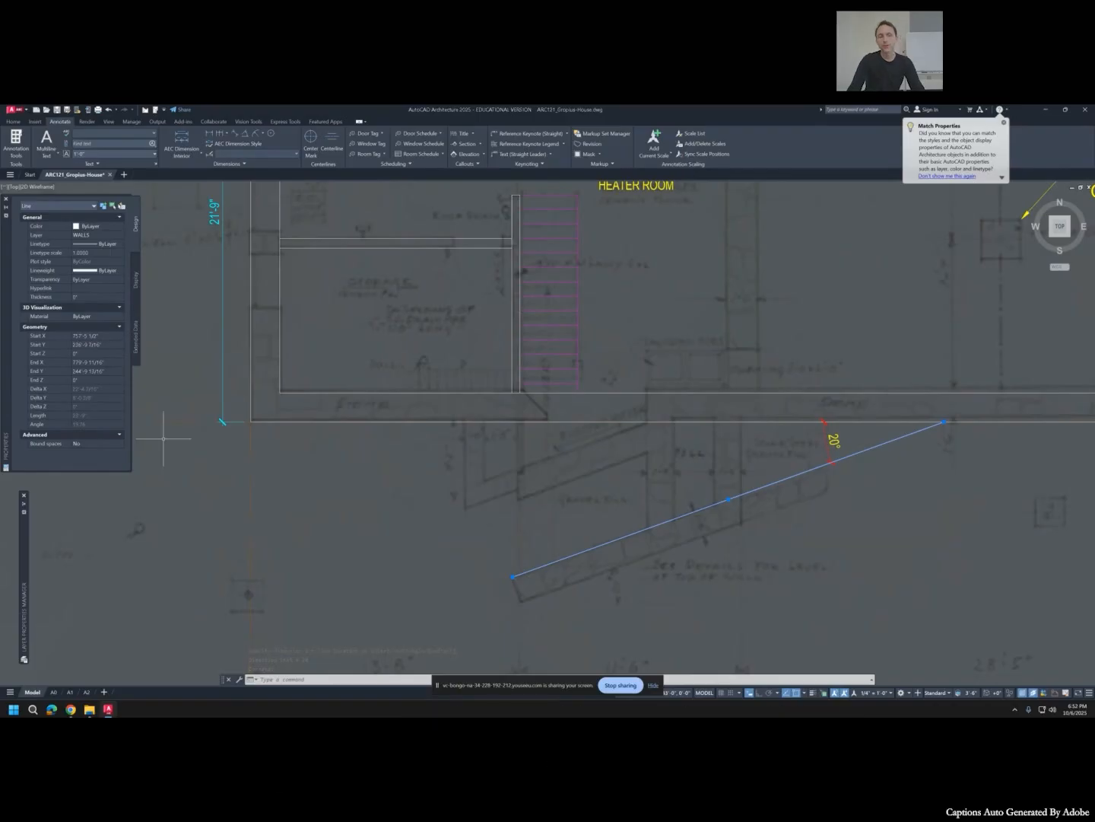
Delete the angular dimension between the lower exterior wall and the angled line.
key(Escape)
key(Escape)
click(860, 443)
click(812, 449)
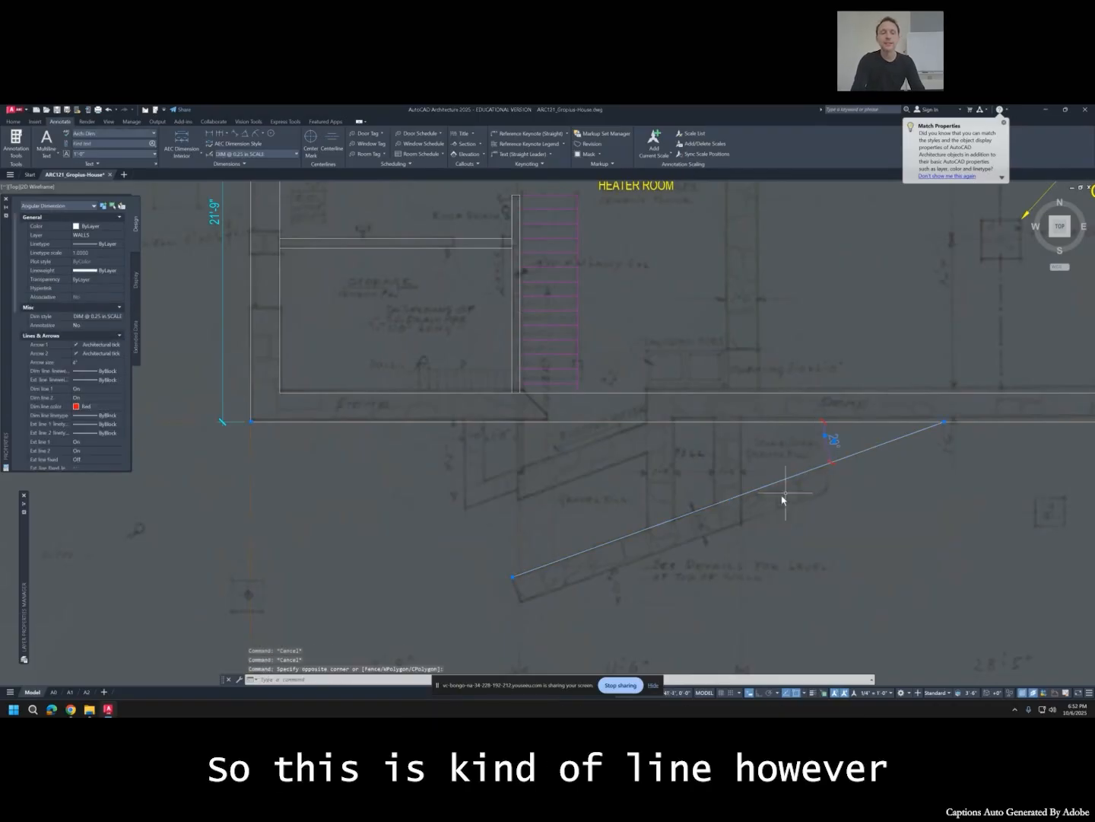
key(Delete)
click(782, 501)
click(773, 471)
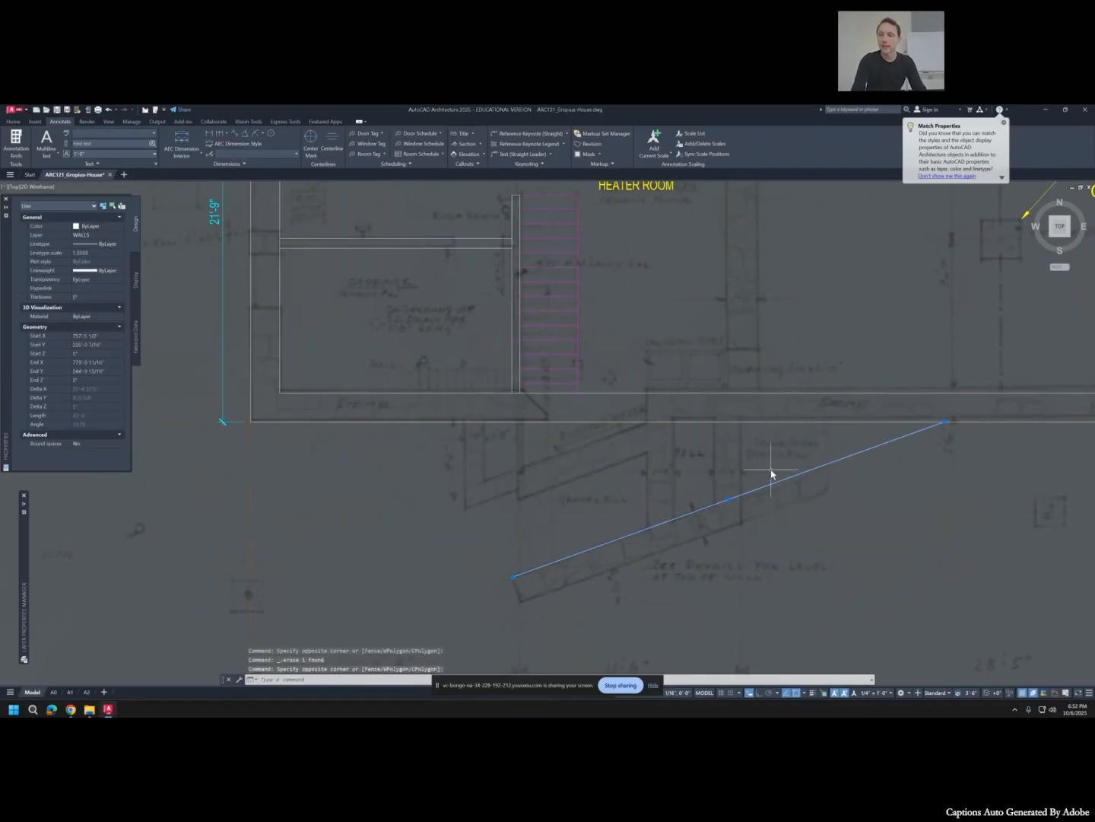
key(Escape)
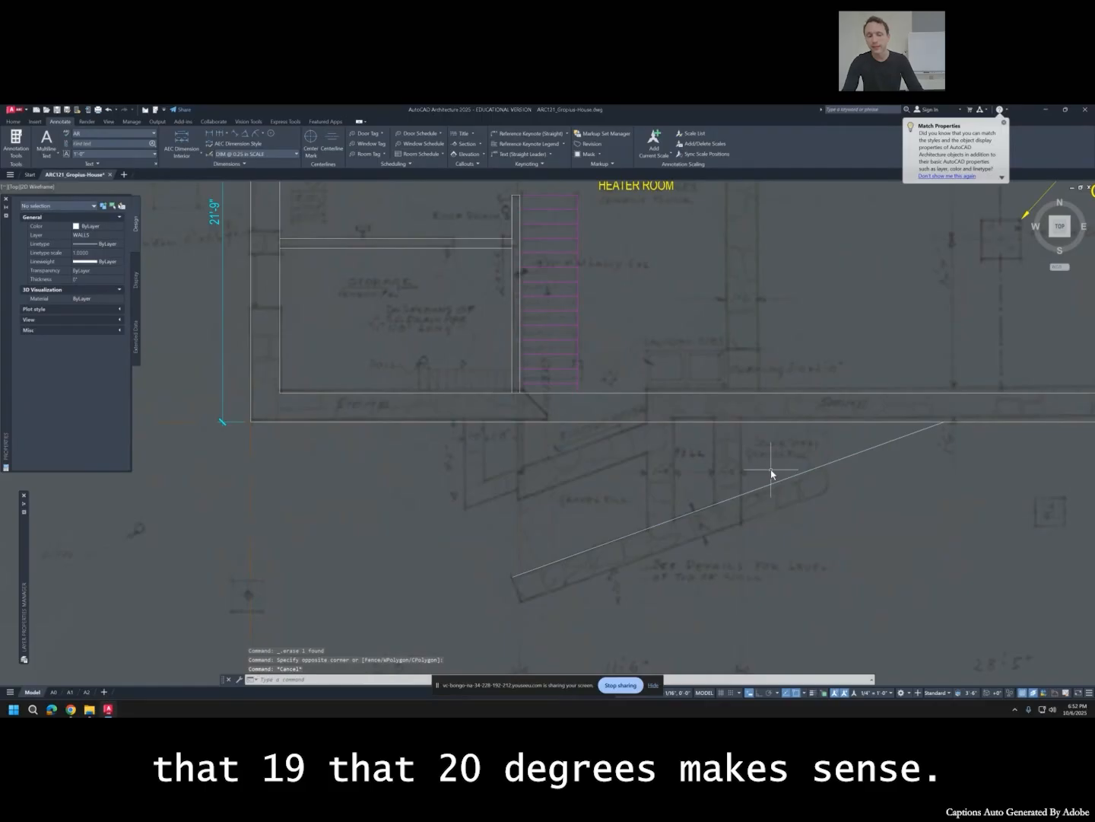
click(765, 500)
key(Escape)
key(Escape)
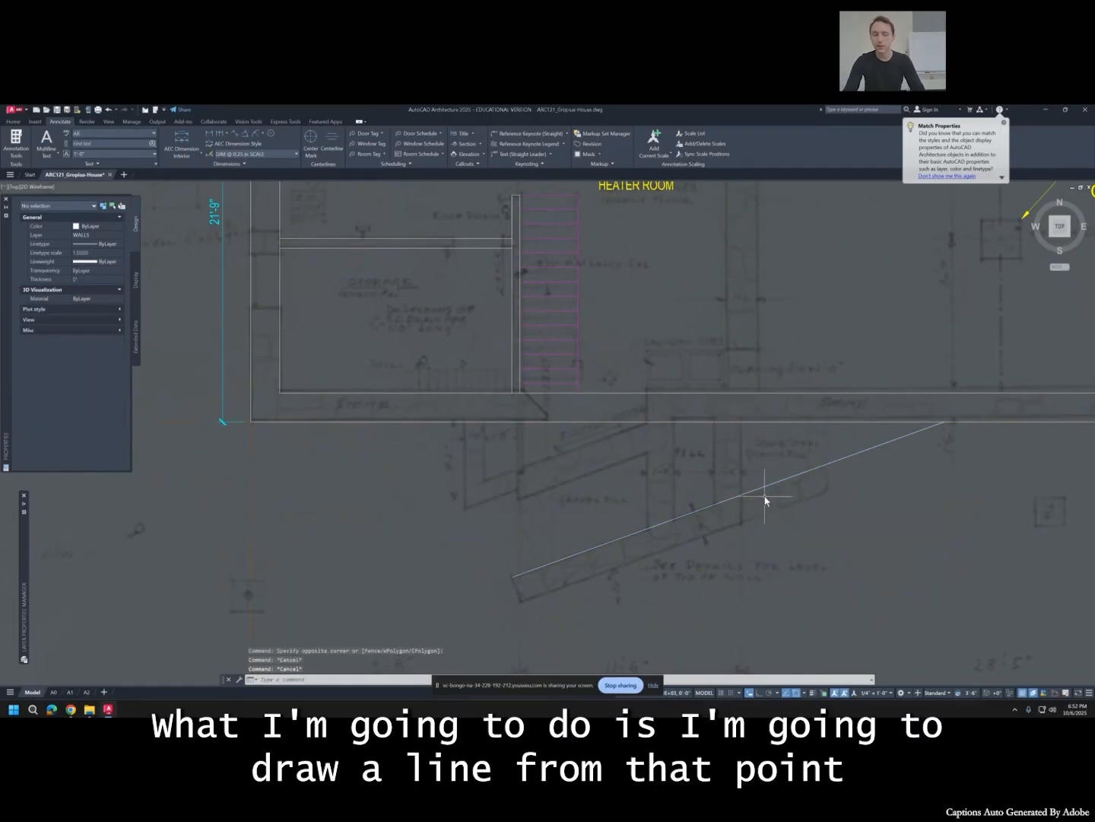
Draw a line from the angled line's upper end along the lower exterior wall's outer face to the house's lower-left corner.
text(l)
key(Return)
click(945, 423)
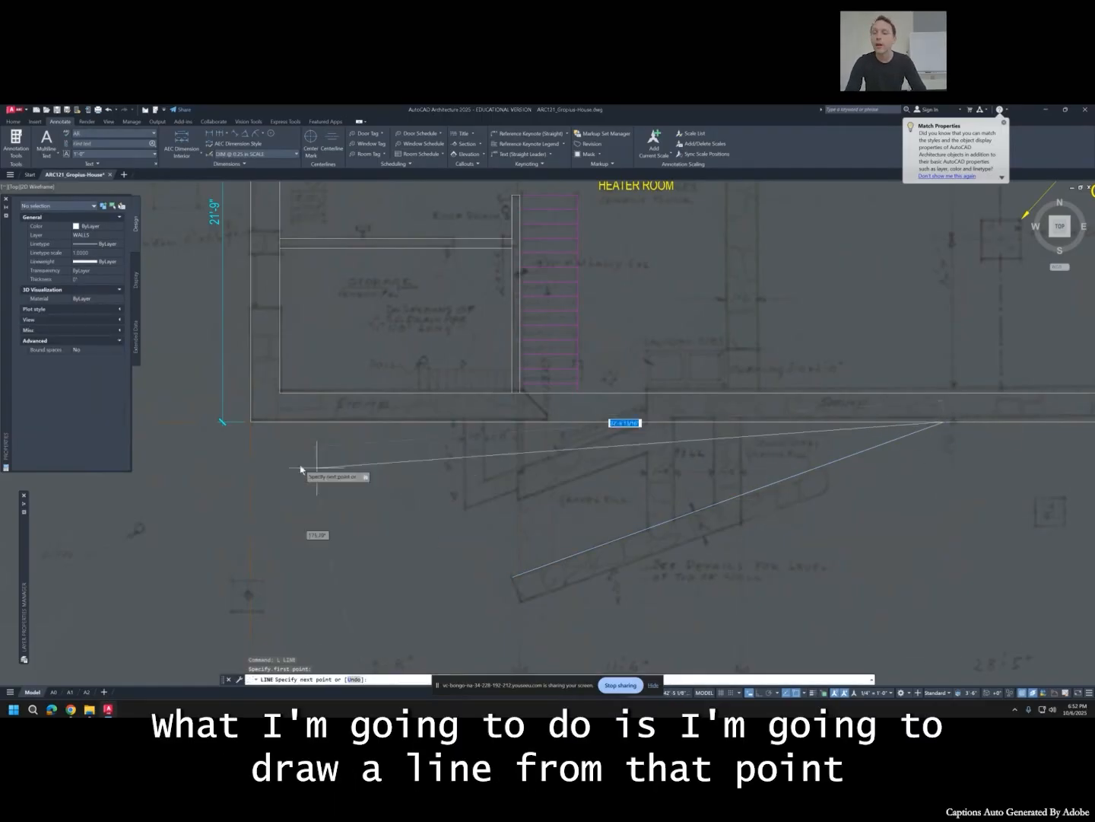
click(250, 423)
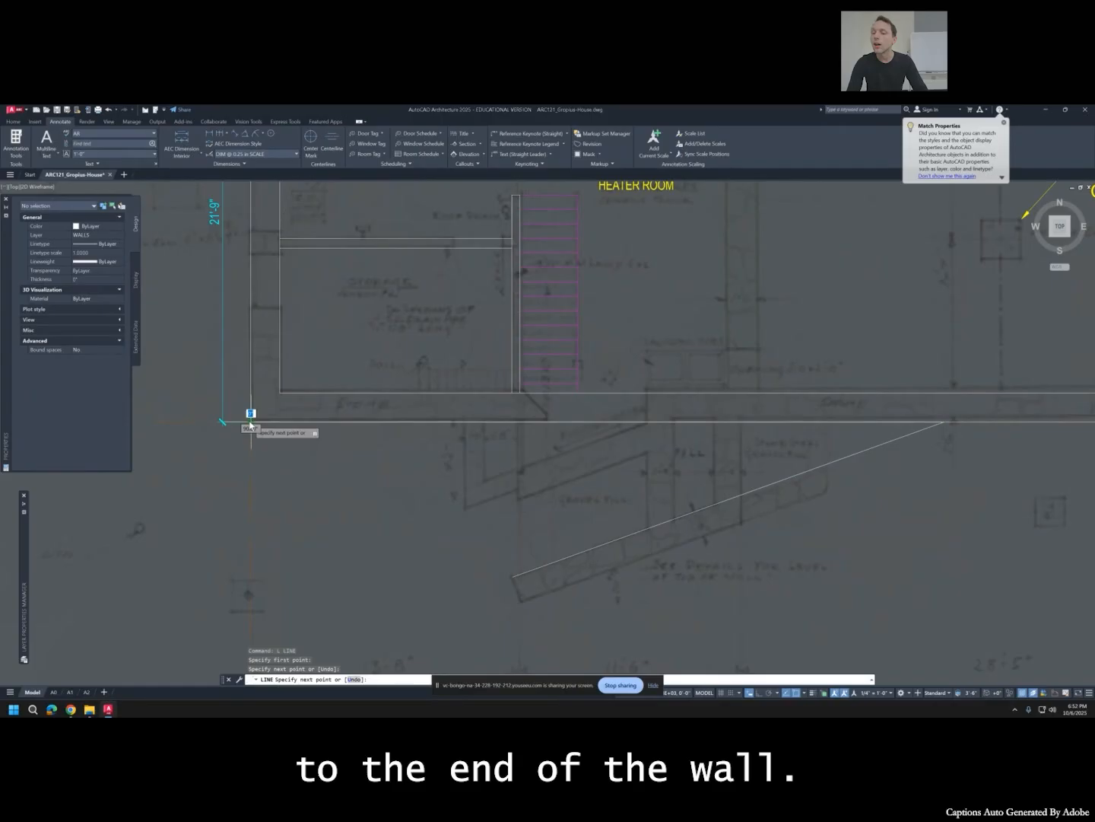
key(Escape)
key(Escape)
Rotate the new line 20° about its endpoint shared with the angled wall line.
click(261, 424)
key(Escape)
click(262, 422)
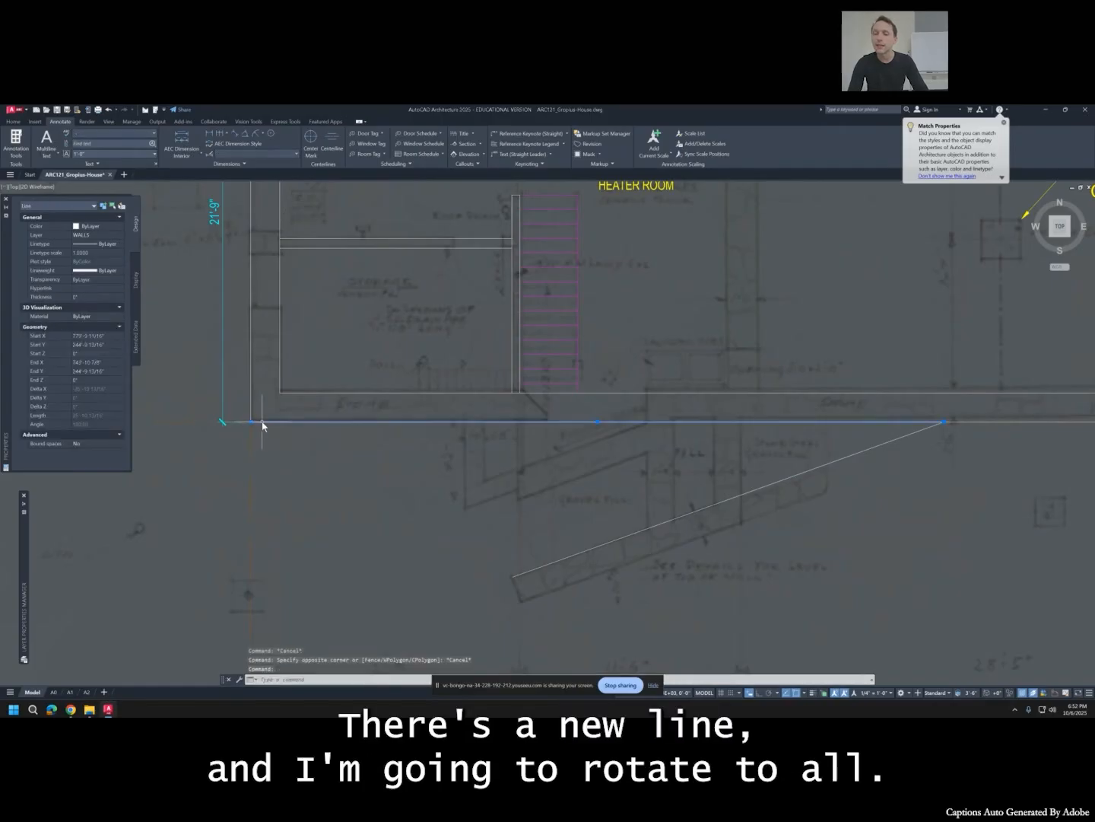
text(ro)
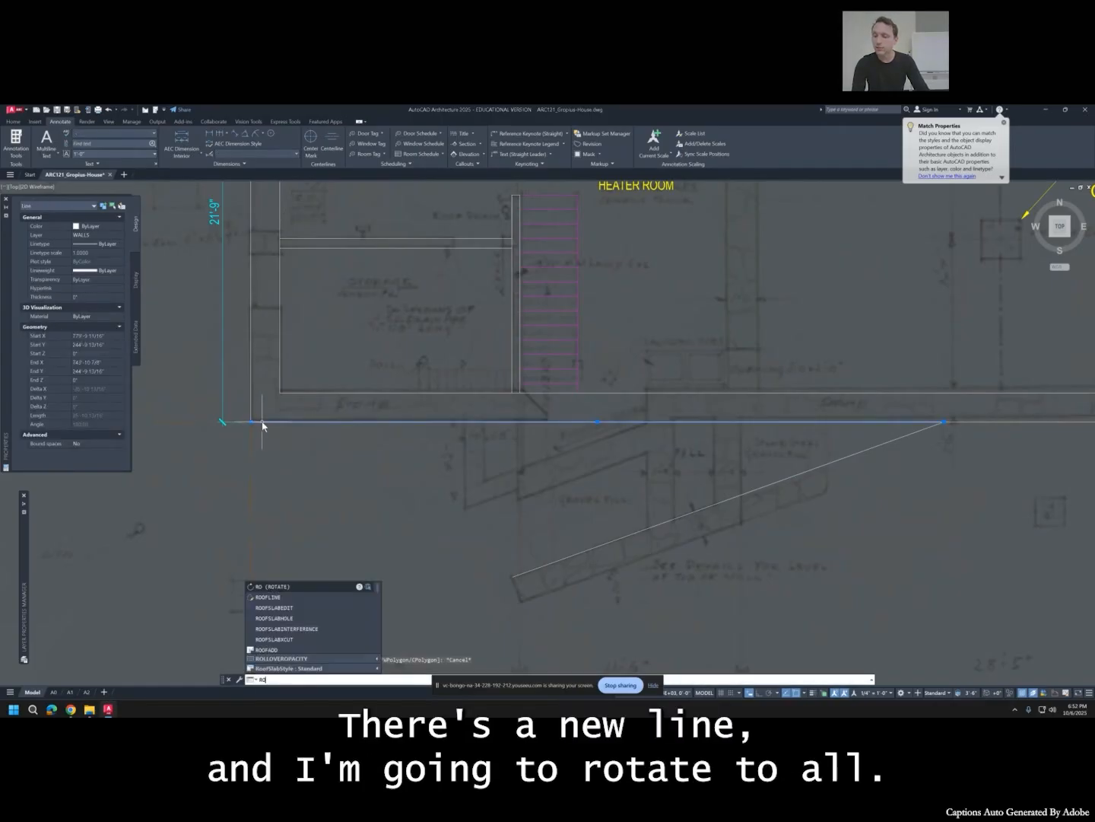
click(274, 587)
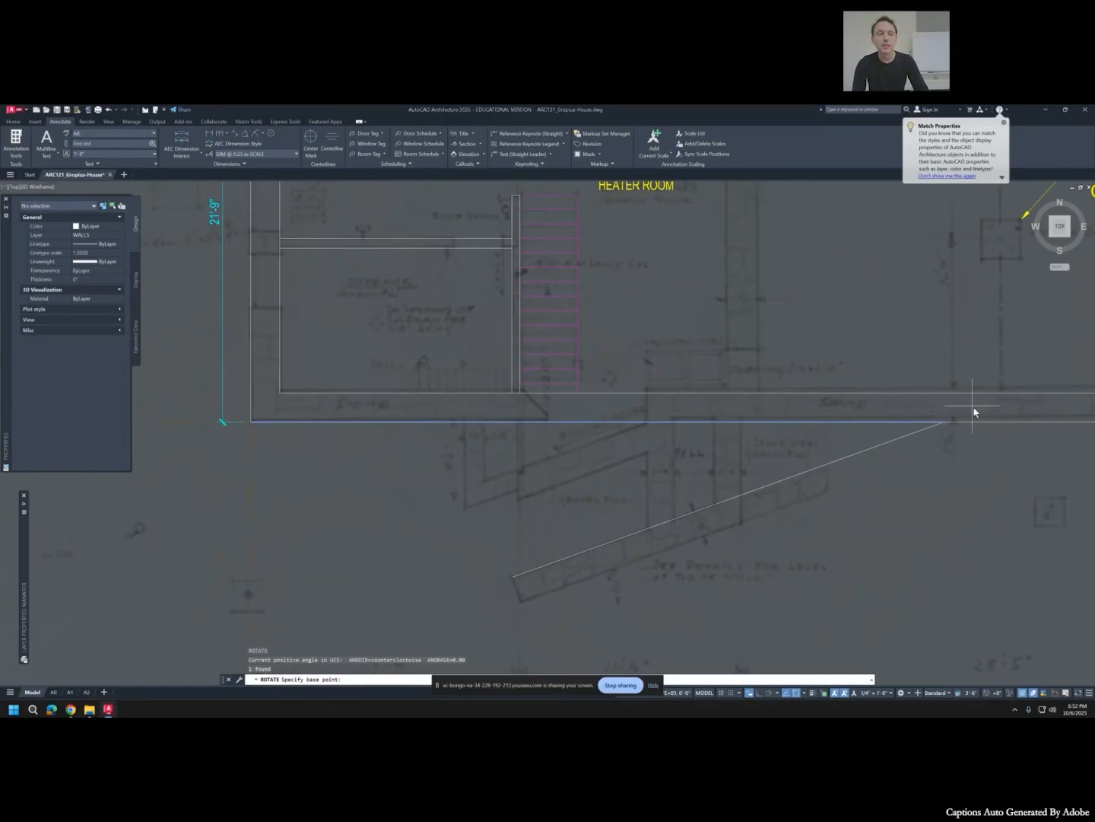
click(947, 425)
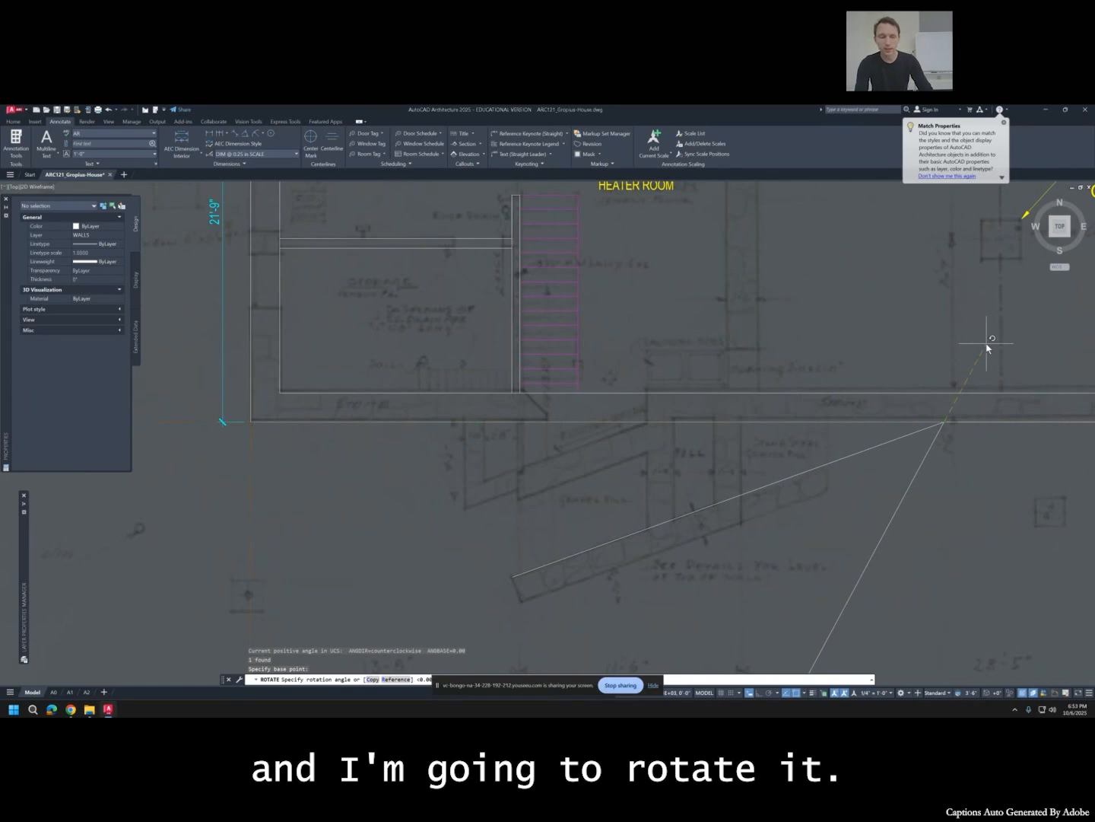
text(20)
key(Return)
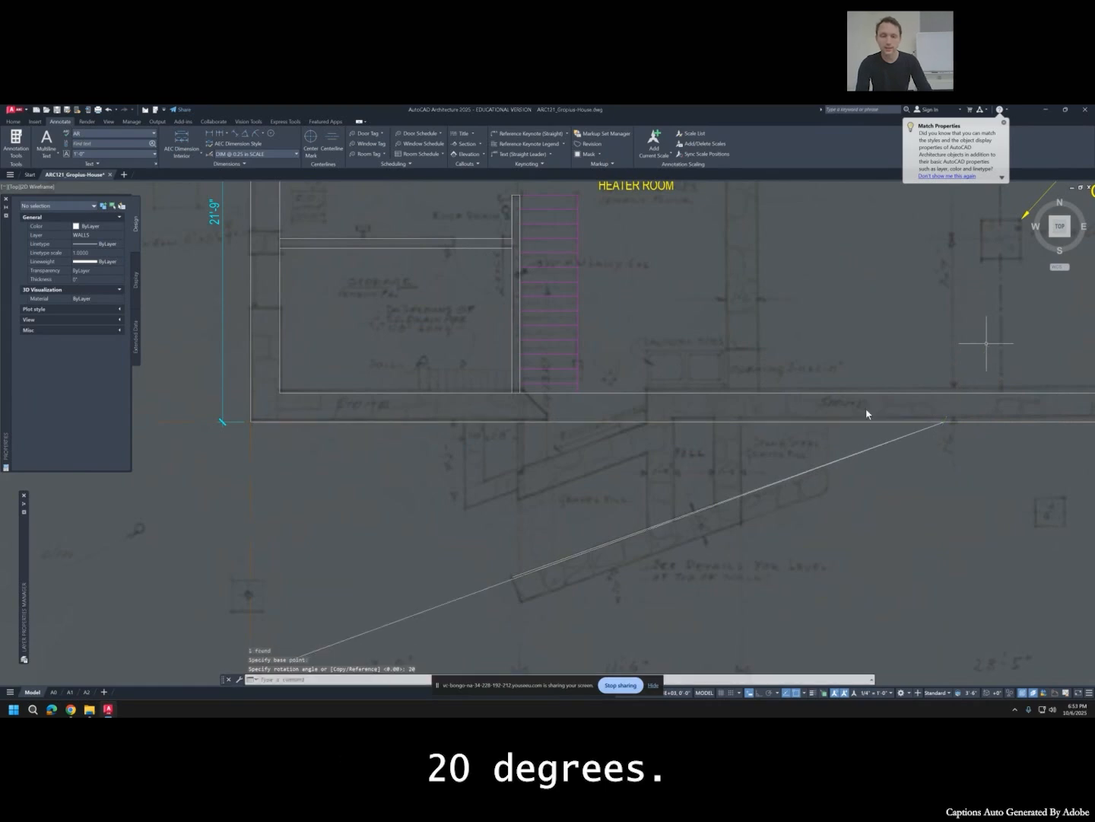
Delete the original traced angled line and extend the 20° line to the vertical guide below the house's left outer wall.
click(526, 575)
key(Delete)
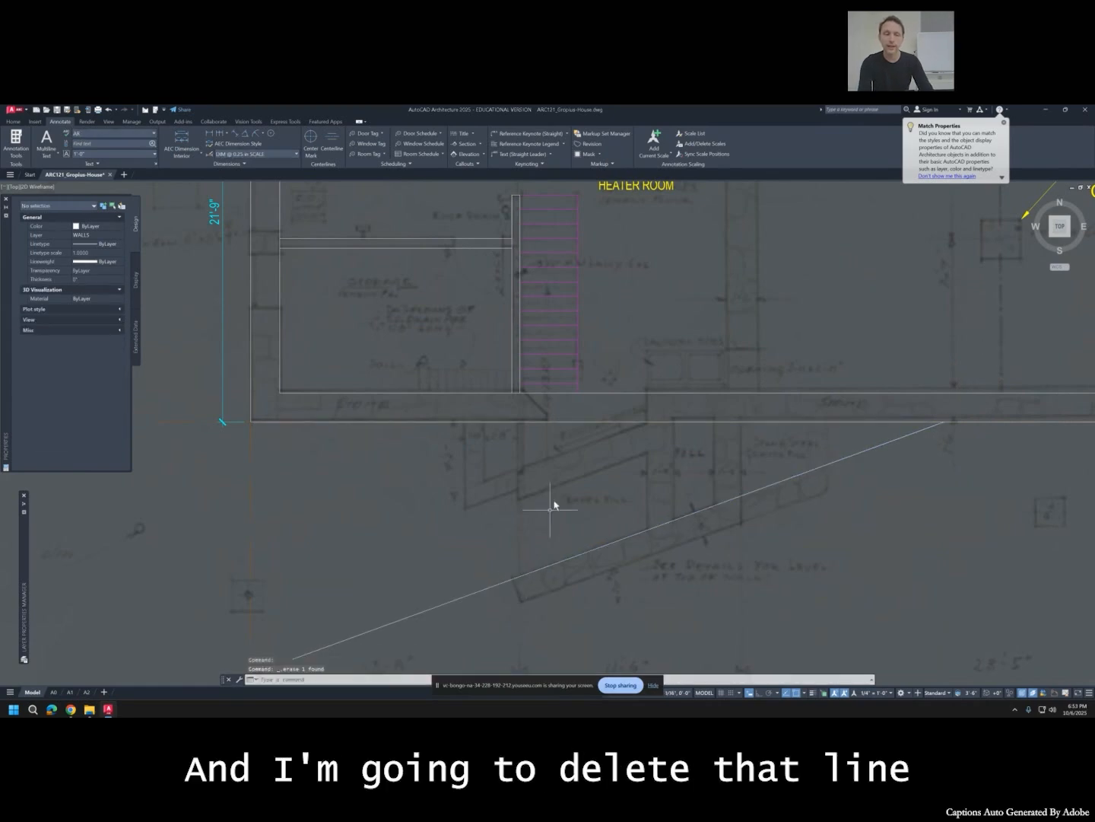
scroll(569, 447, down, 4)
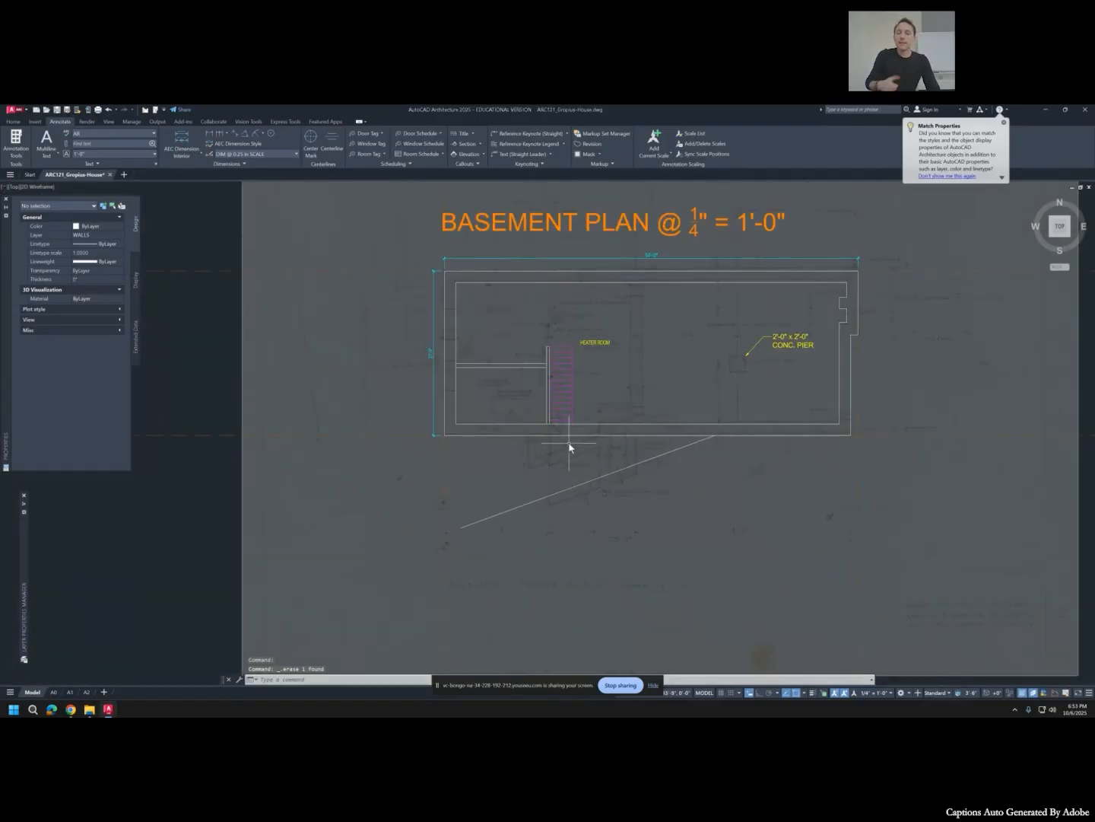
text(EX)
key(Return)
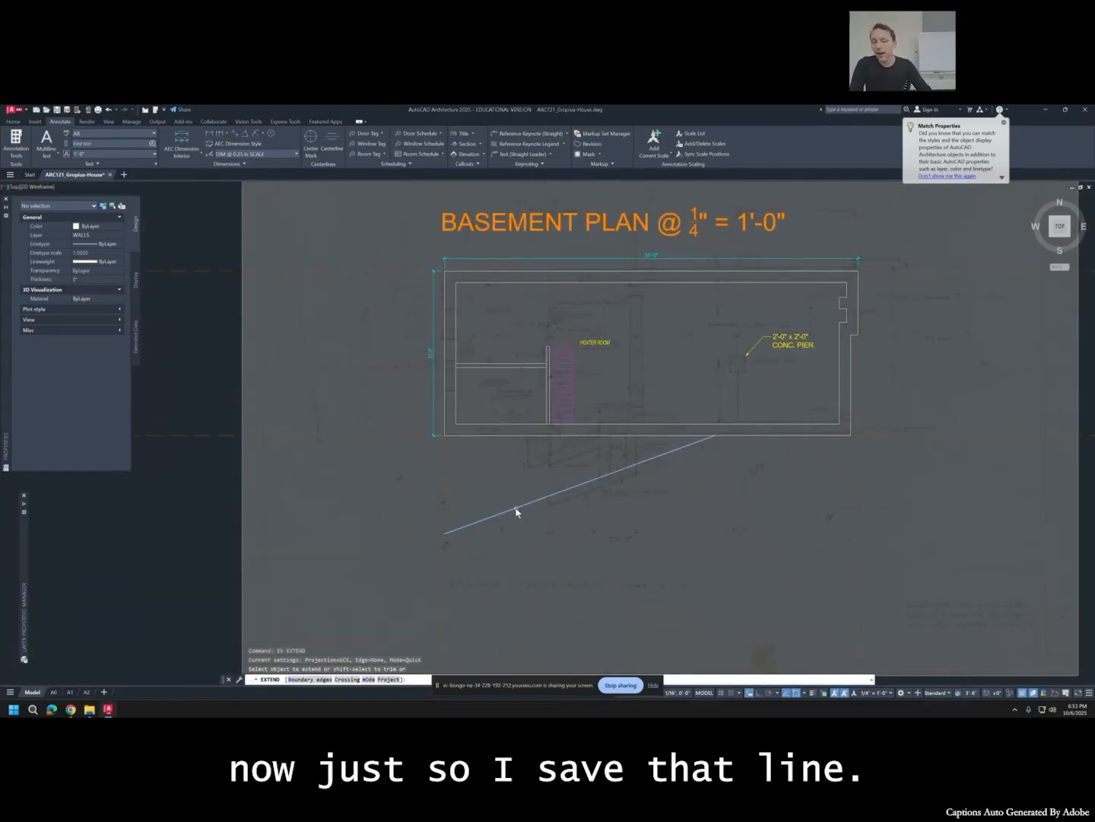
click(516, 513)
key(Escape)
Move the extended 20° line onto the GUIDES layer.
click(517, 511)
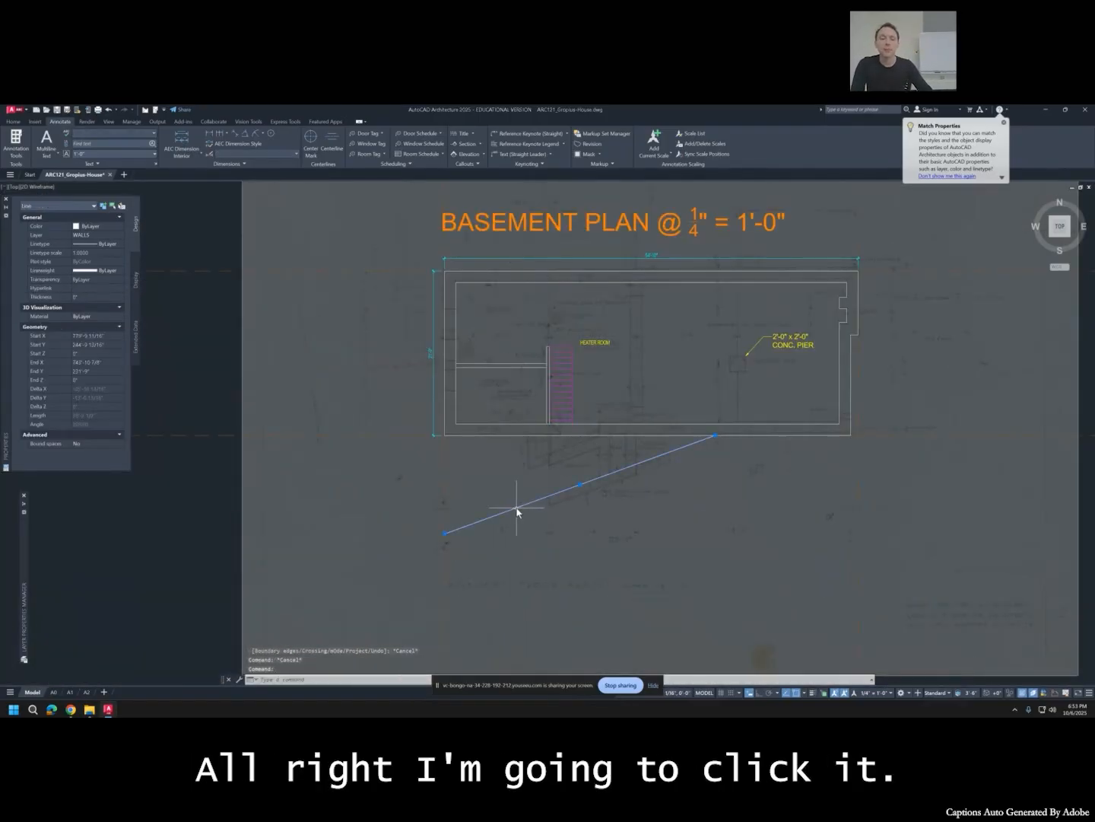
click(89, 236)
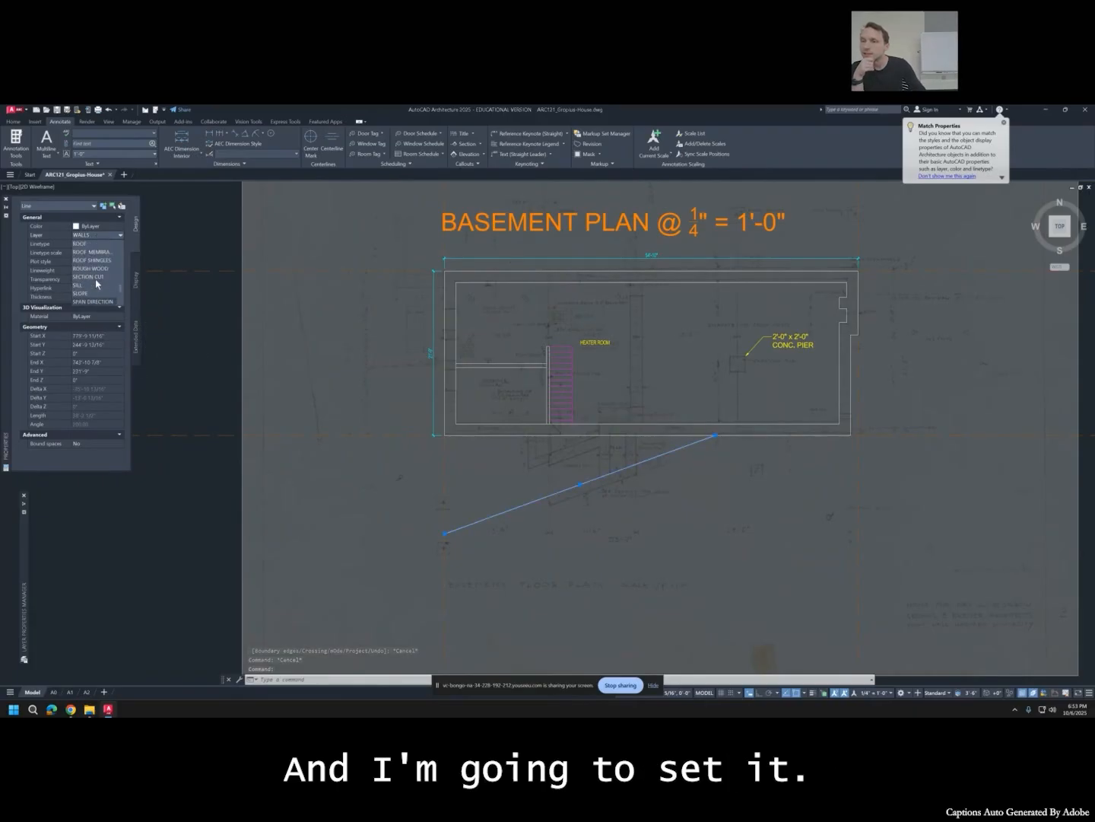
scroll(95, 283, up, 2)
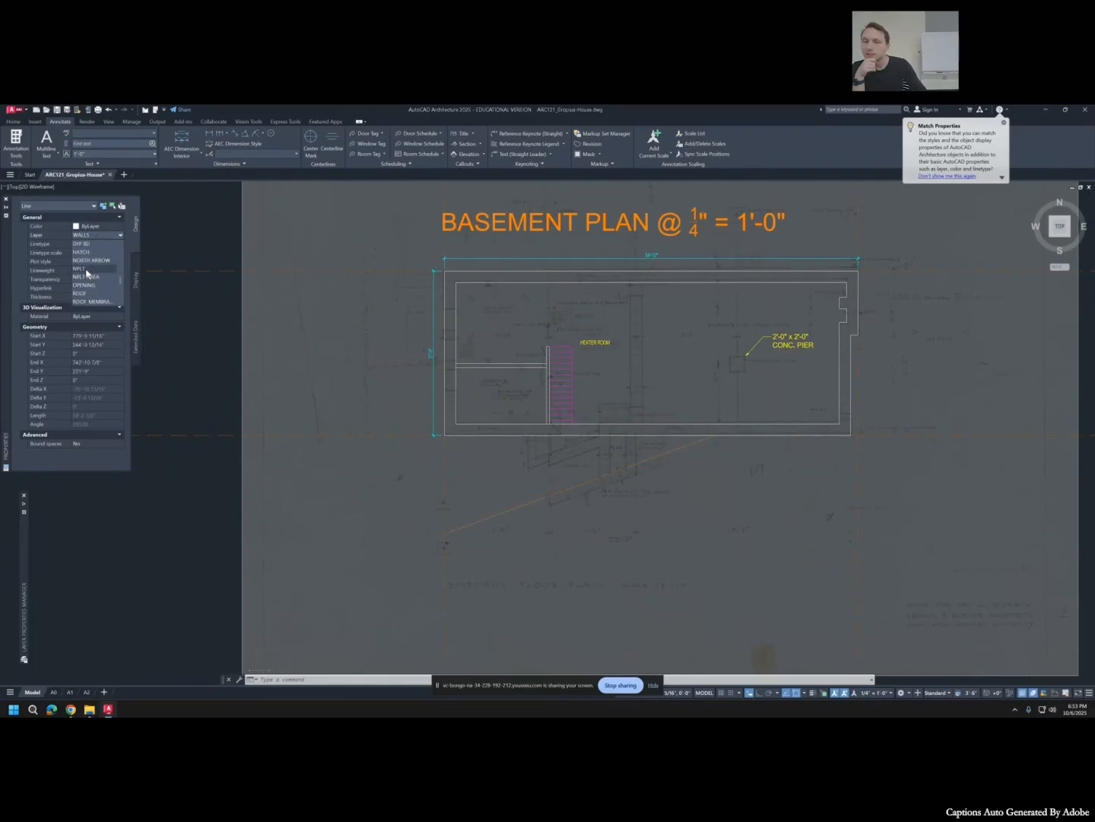
click(87, 269)
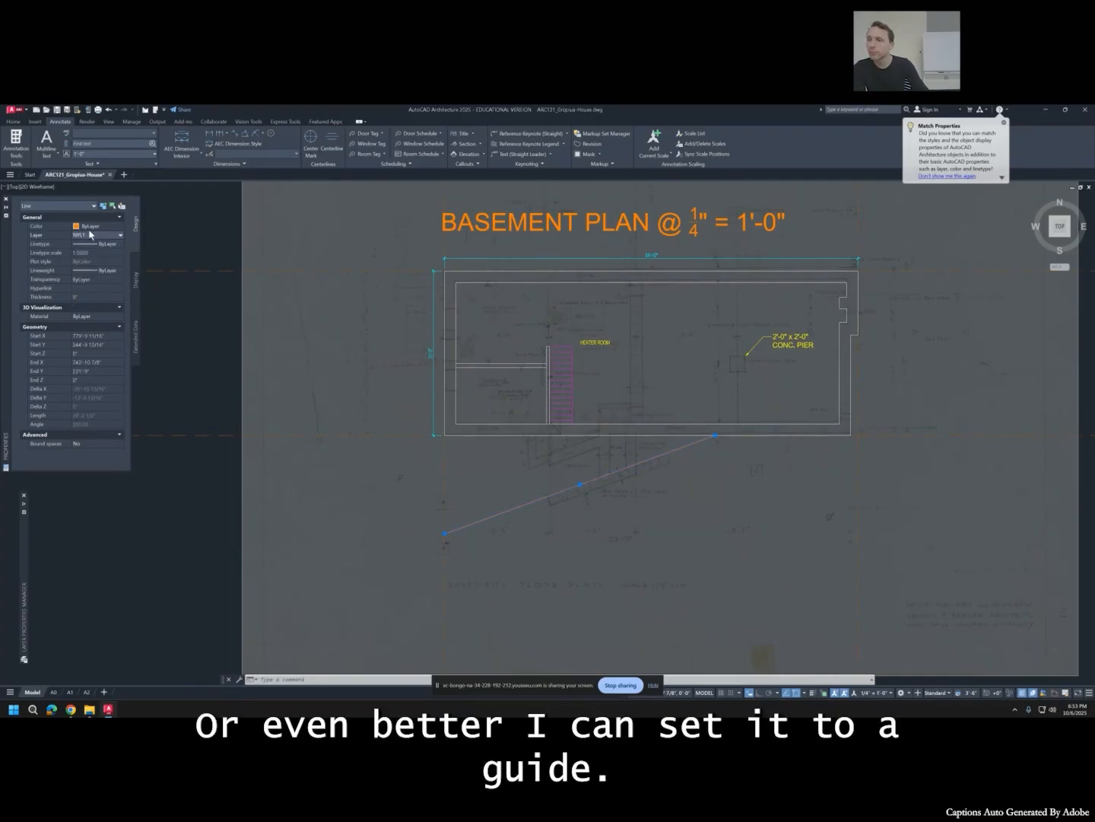
click(91, 235)
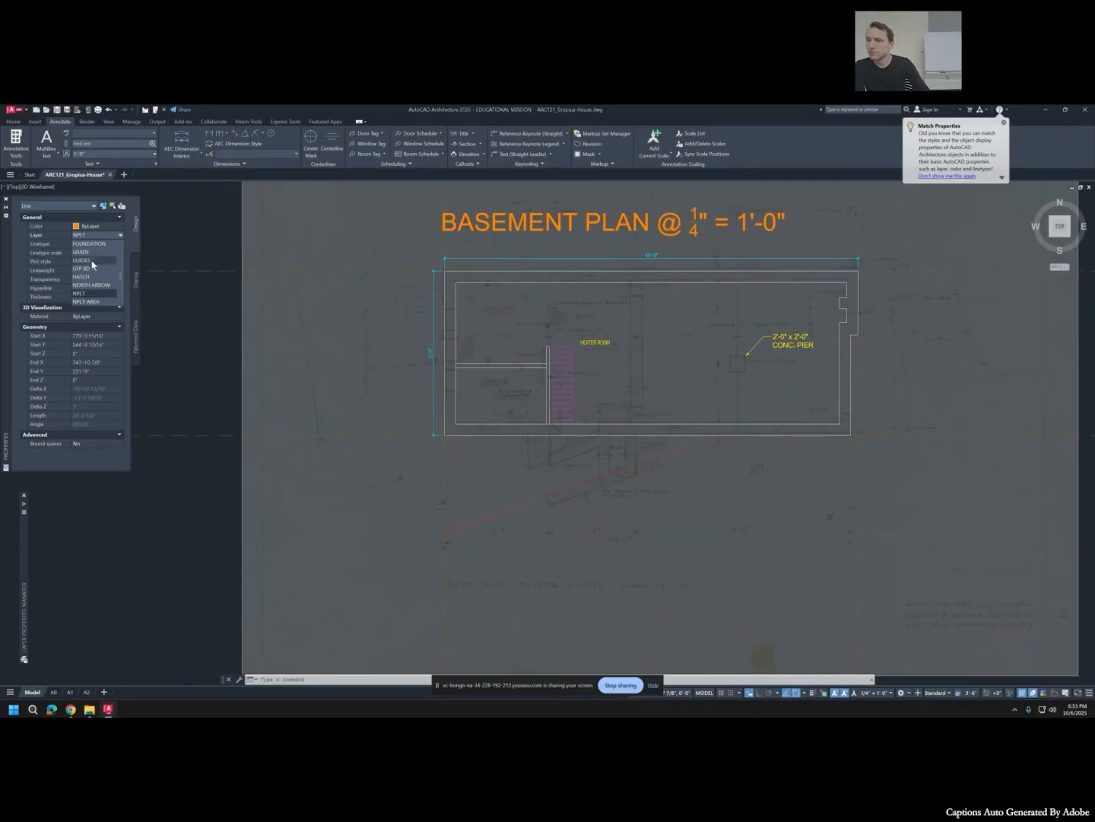
click(91, 261)
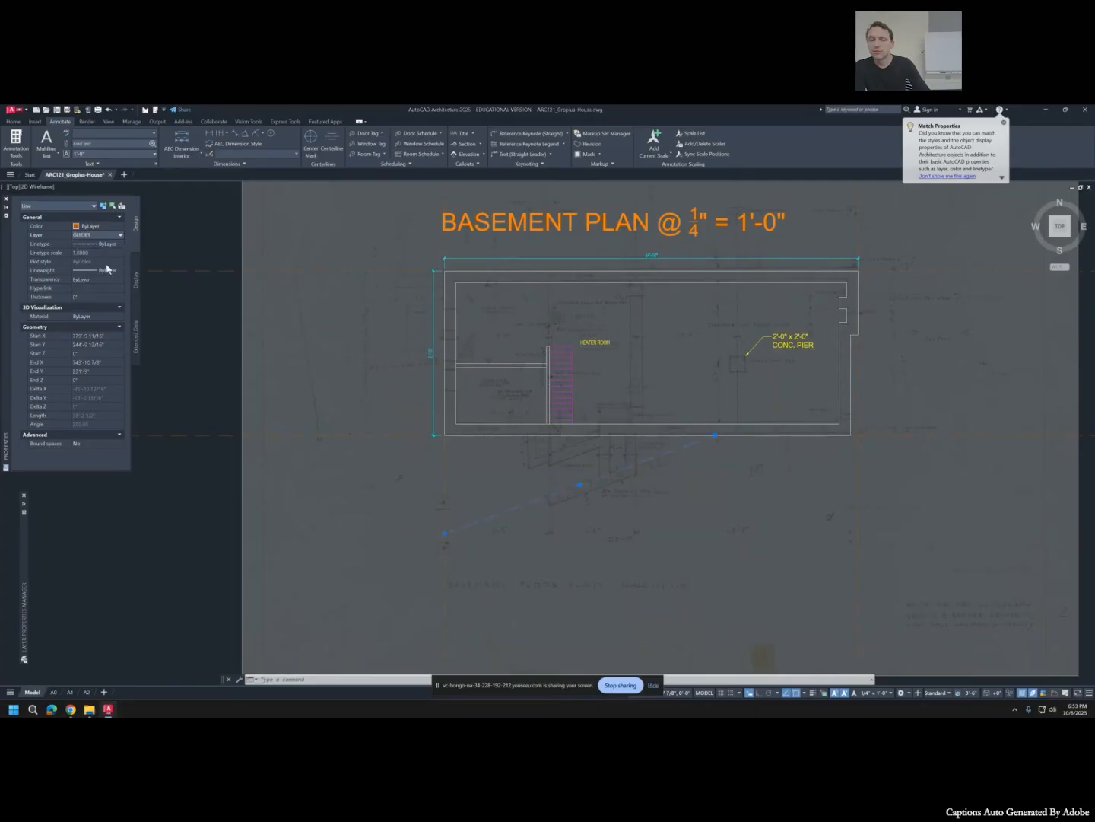
key(Escape)
Lock the GUIDES layer so the guide lines cannot be moved.
click(591, 478)
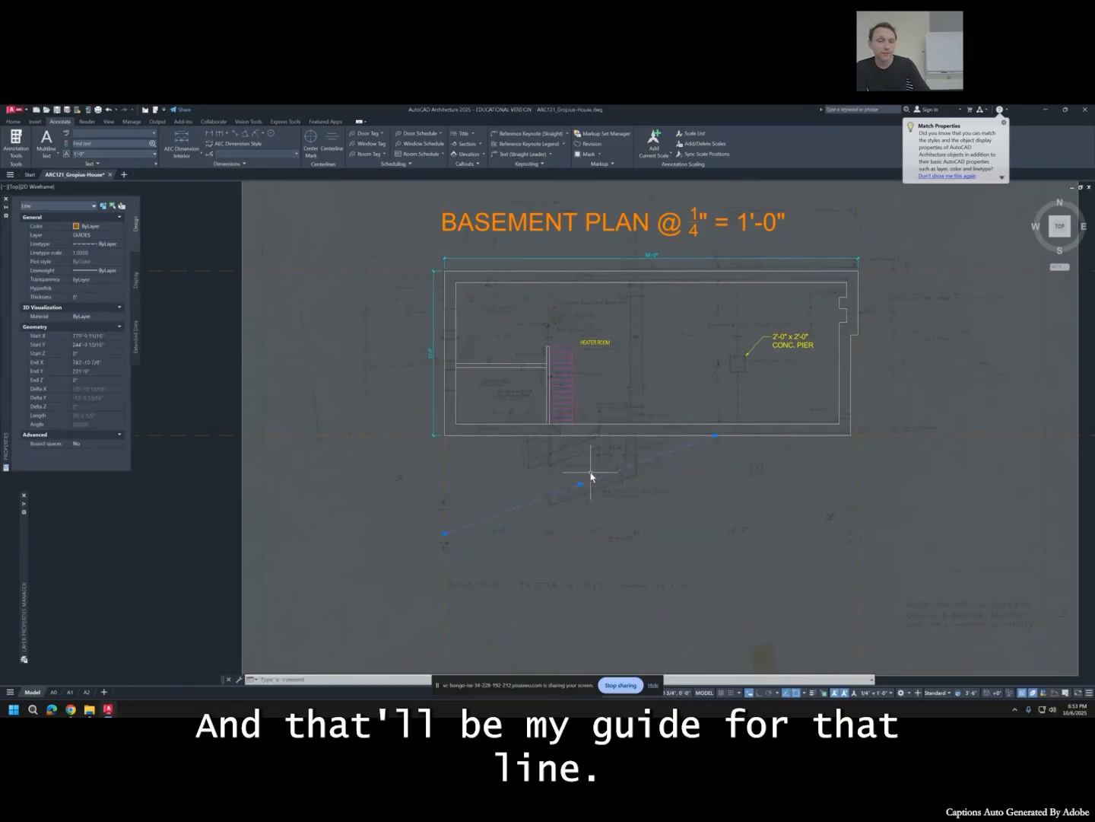
mouse_move(26, 595)
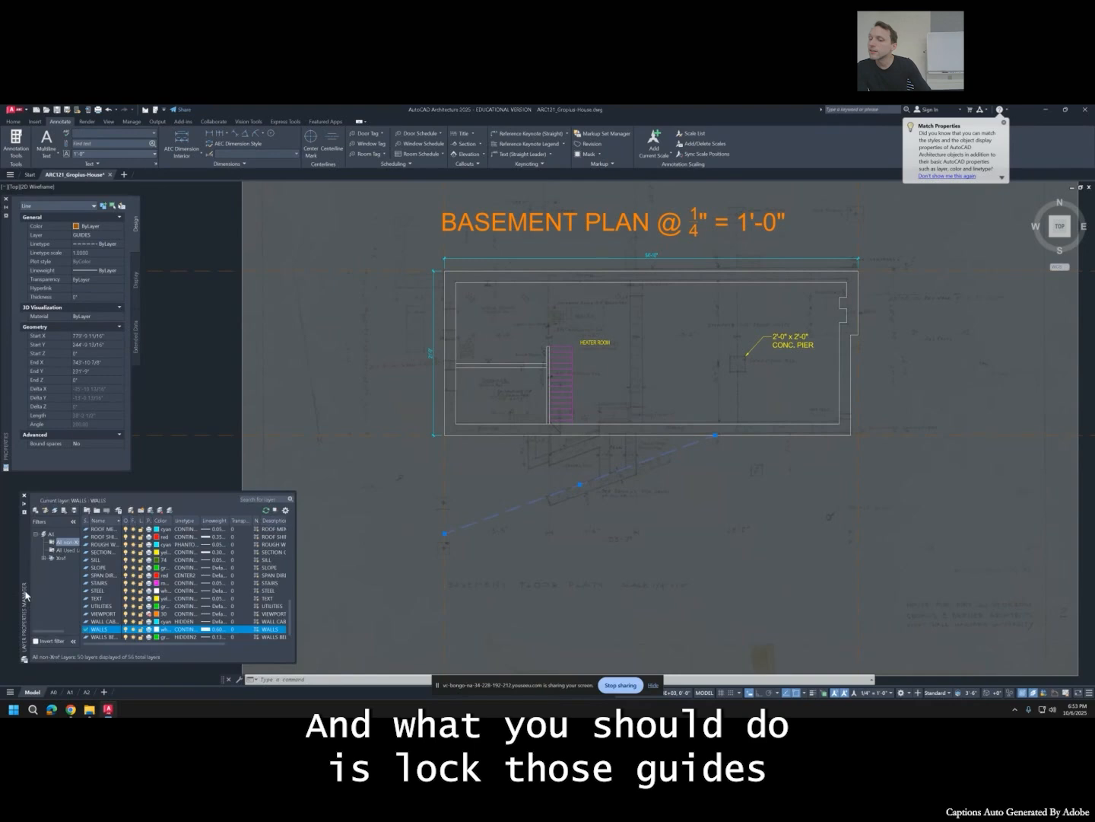
scroll(114, 617, up, 4)
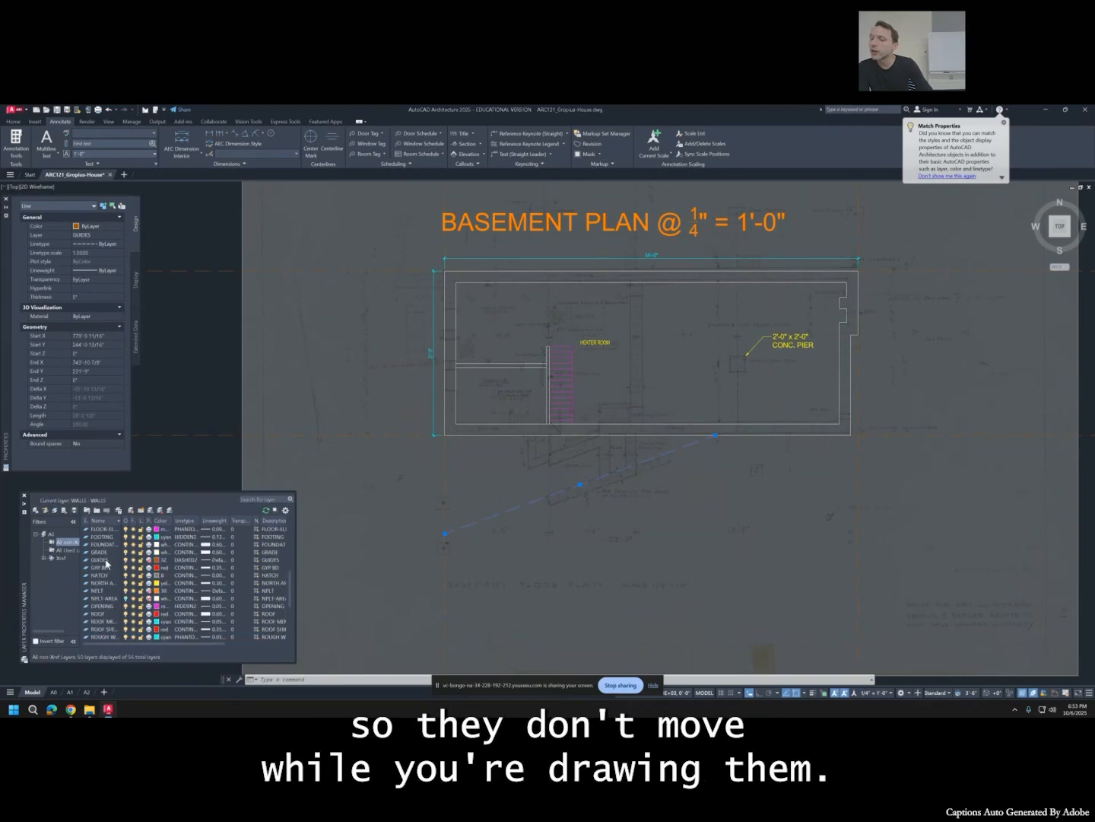
click(142, 561)
key(Escape)
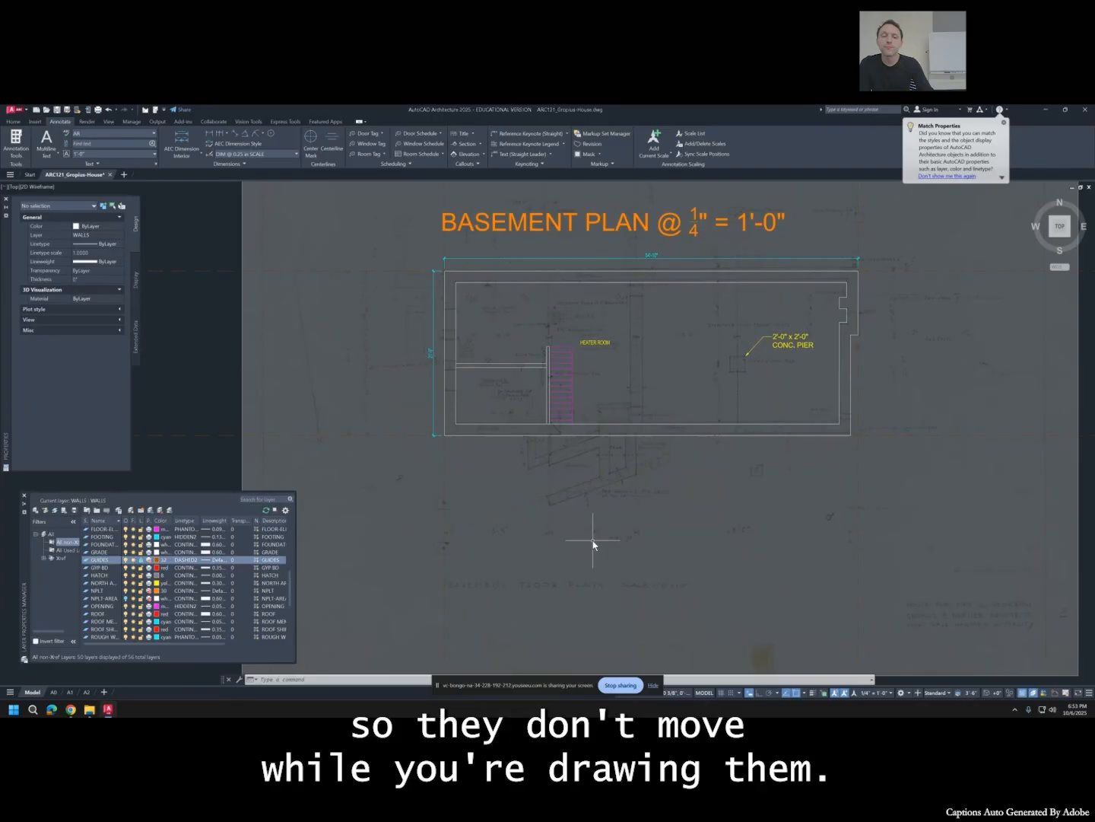
click(592, 540)
click(544, 484)
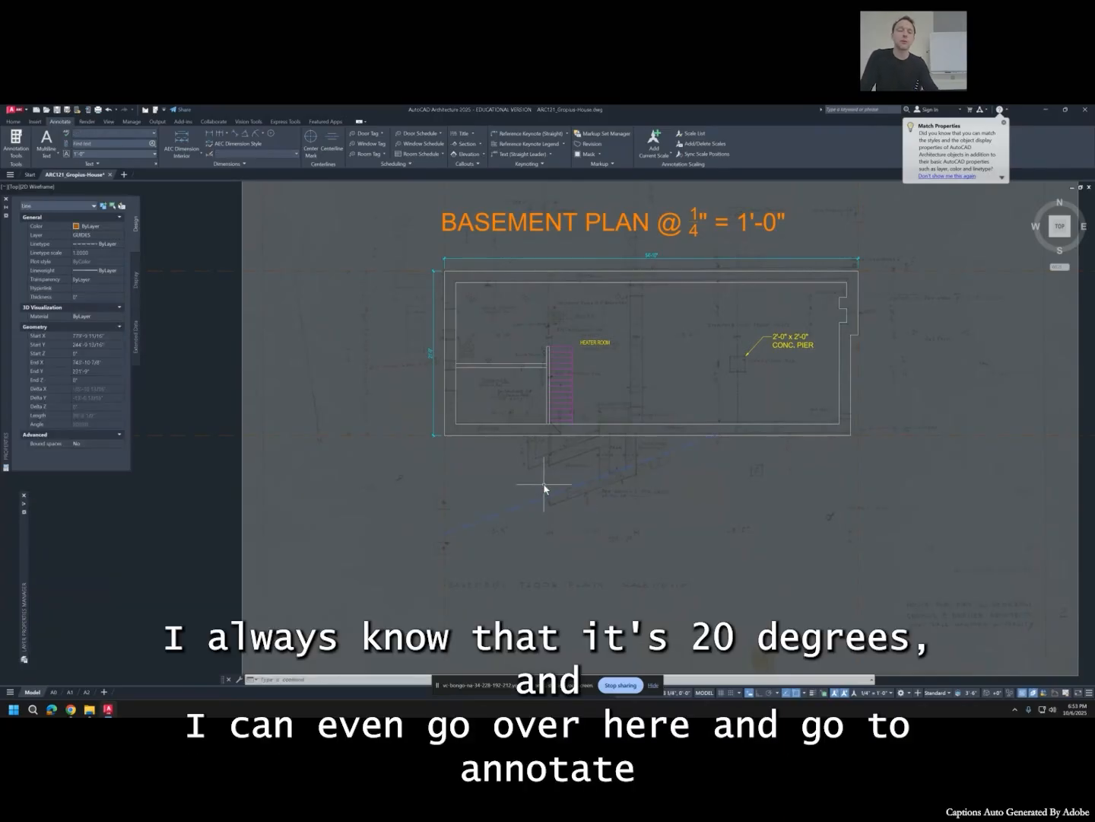
key(Escape)
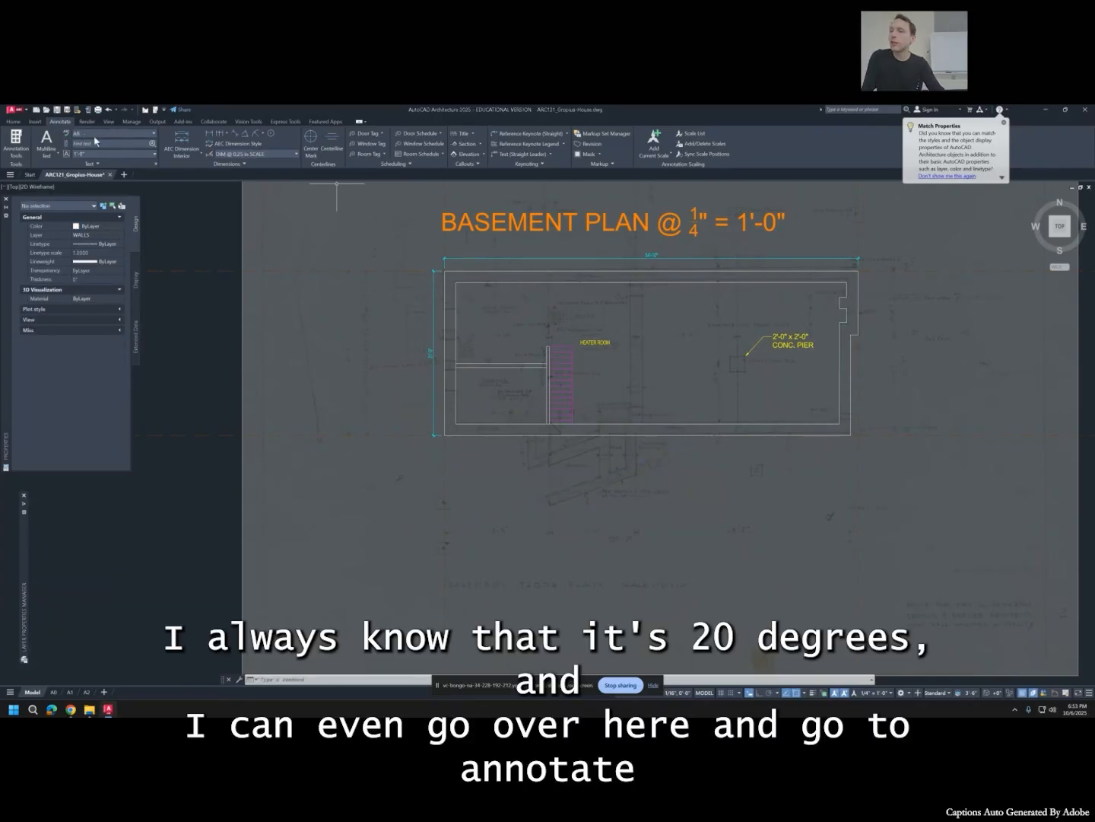
Place an angular dimension between the locked angled guide and the lower exterior wall's outer face, just below the wall.
click(246, 134)
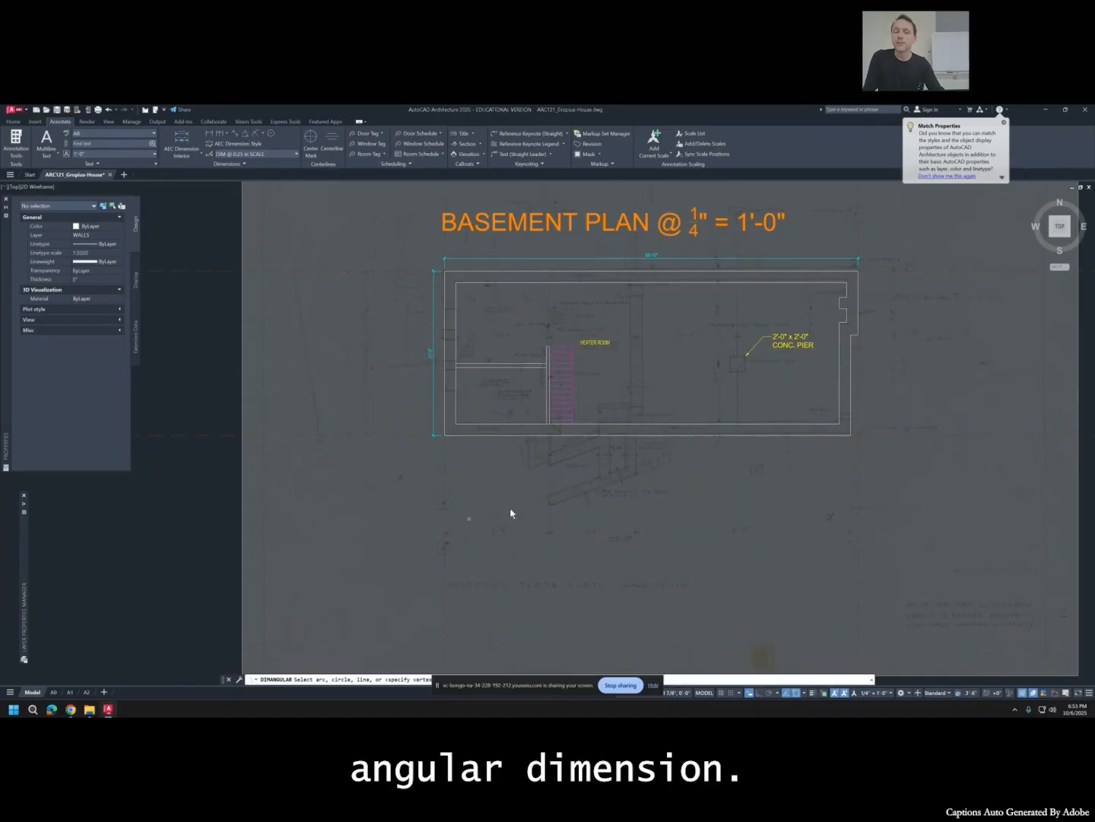
click(685, 444)
scroll(687, 445, up, 6)
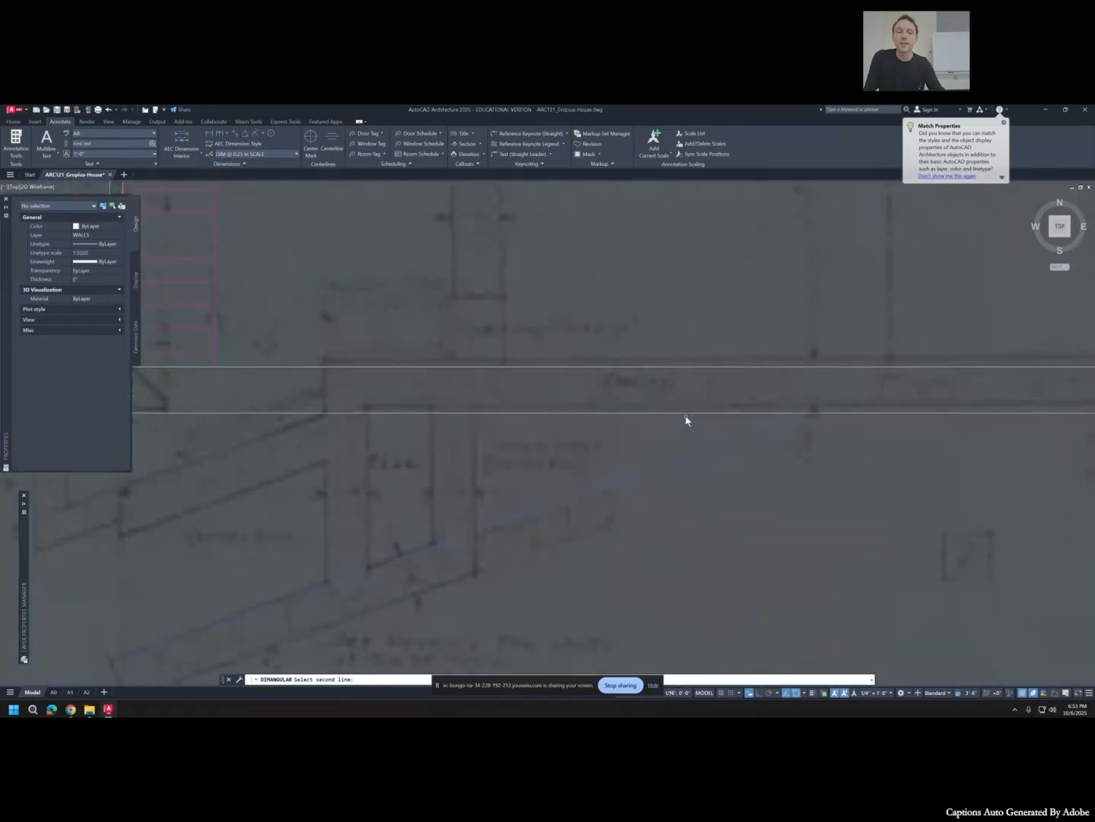
click(686, 414)
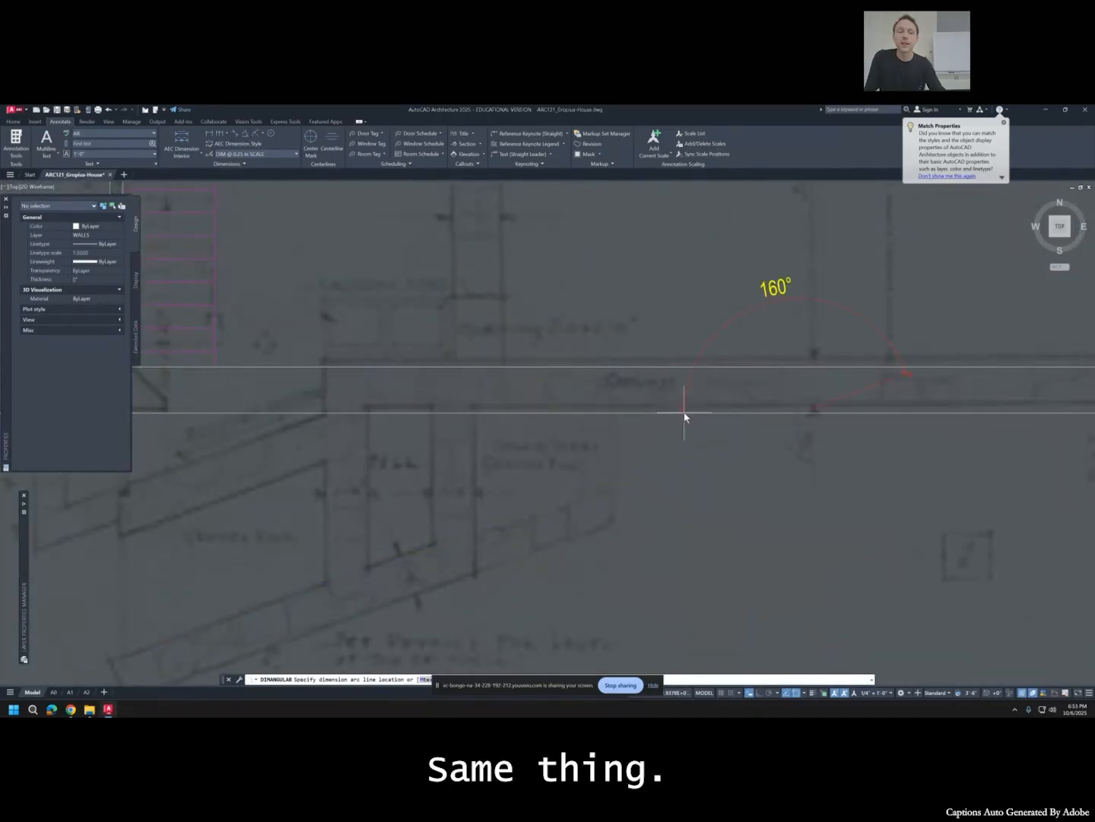
click(652, 439)
Place the 20° angular dimension just below the lower exterior wall and move it onto the GUIDES layer.
click(653, 438)
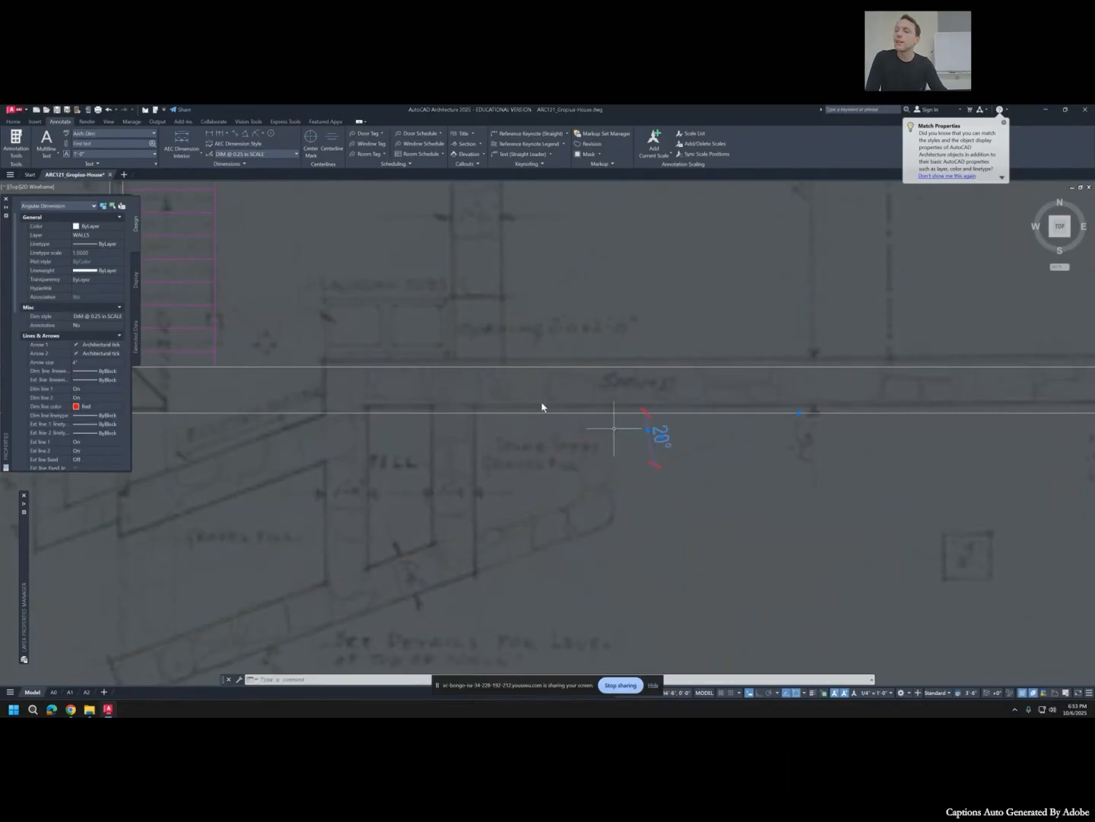
click(112, 237)
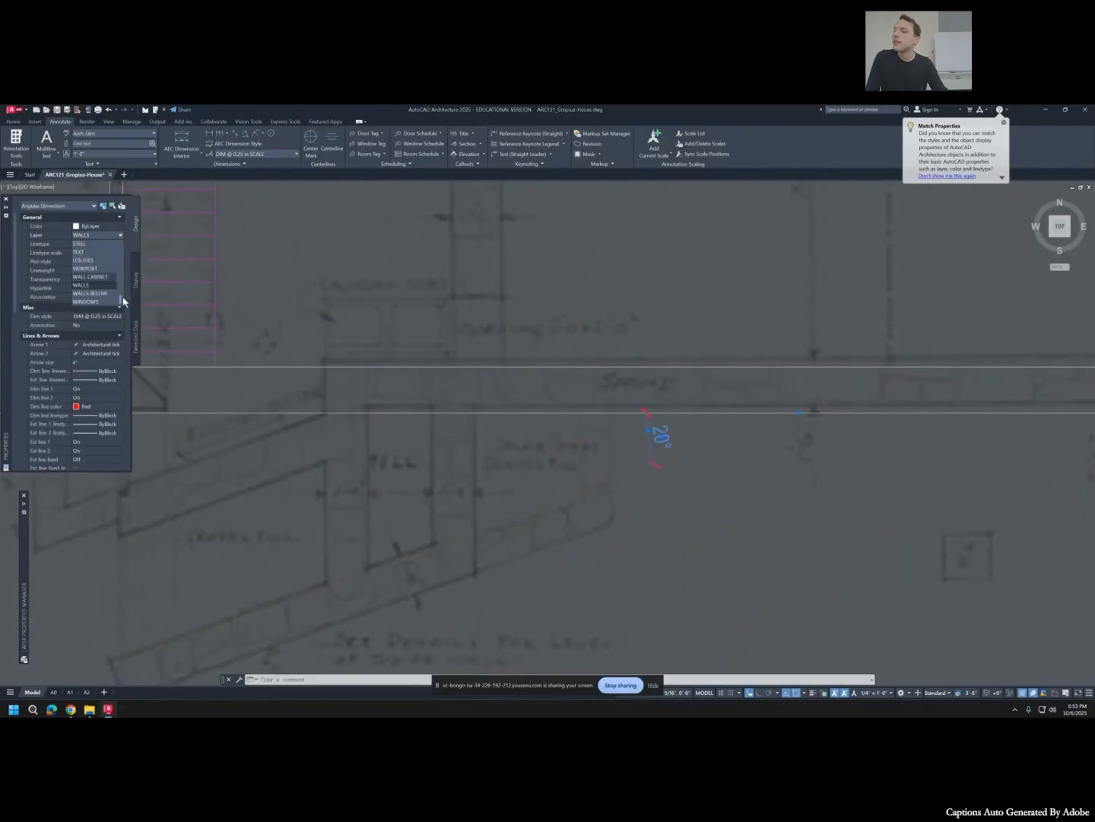
drag(123, 301, 121, 278)
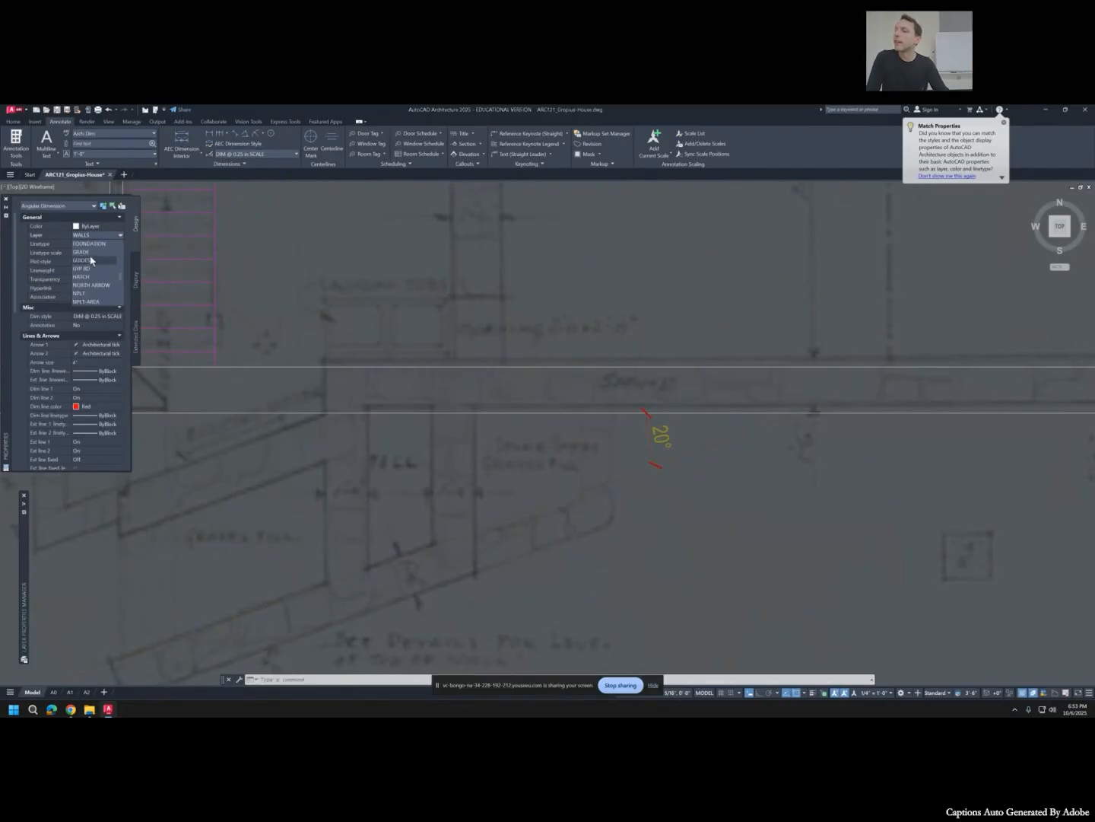
click(92, 260)
key(Escape)
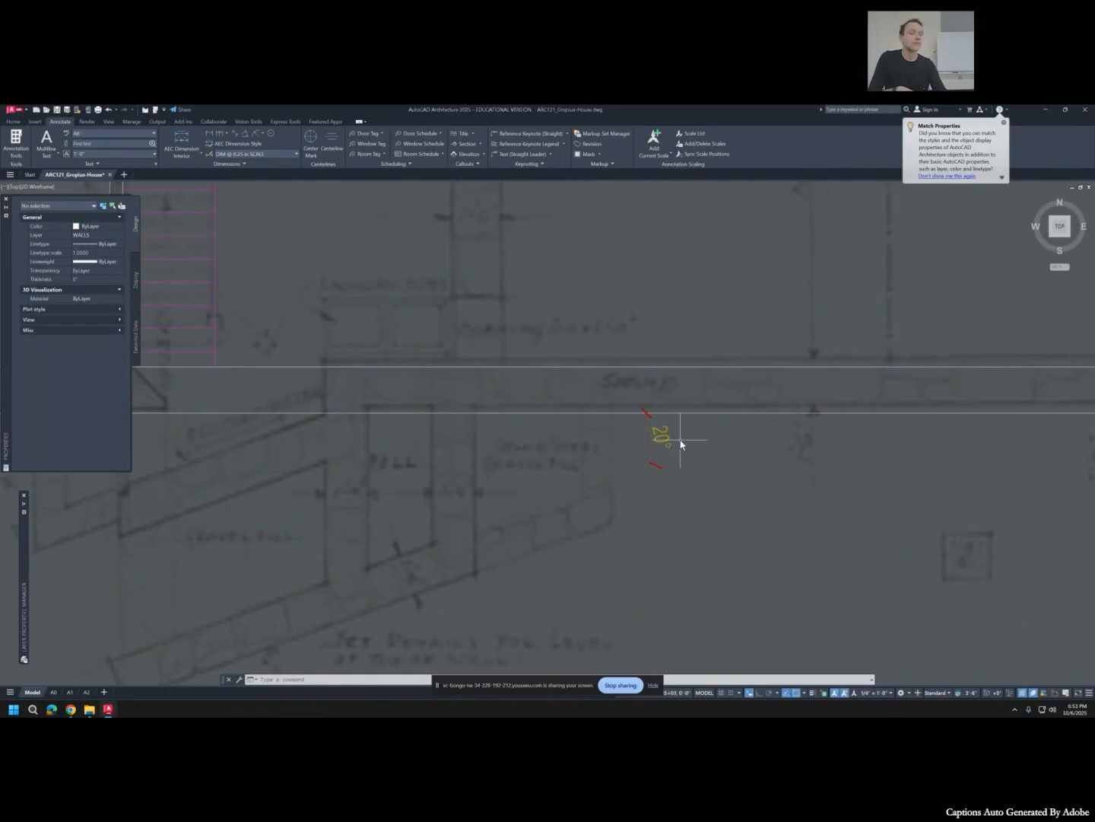
Try to delete the locked angled guide line below the house.
scroll(679, 442, down, 4)
click(598, 472)
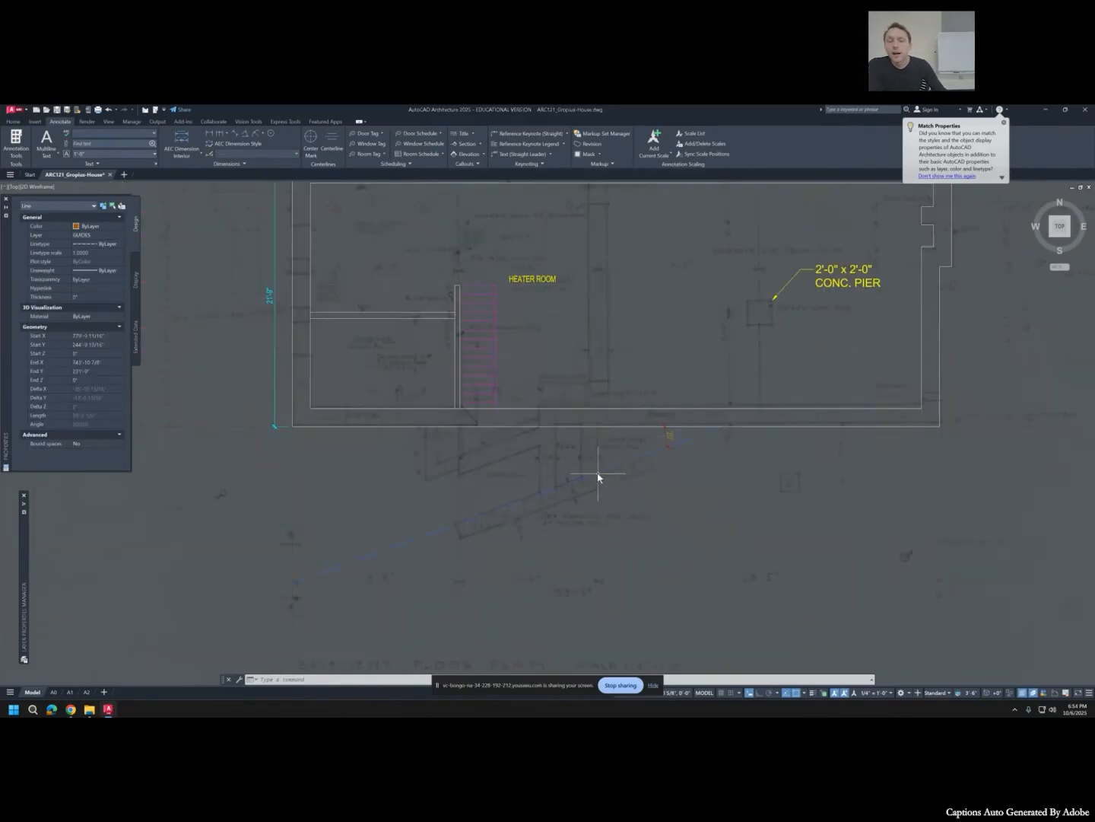
key(Delete)
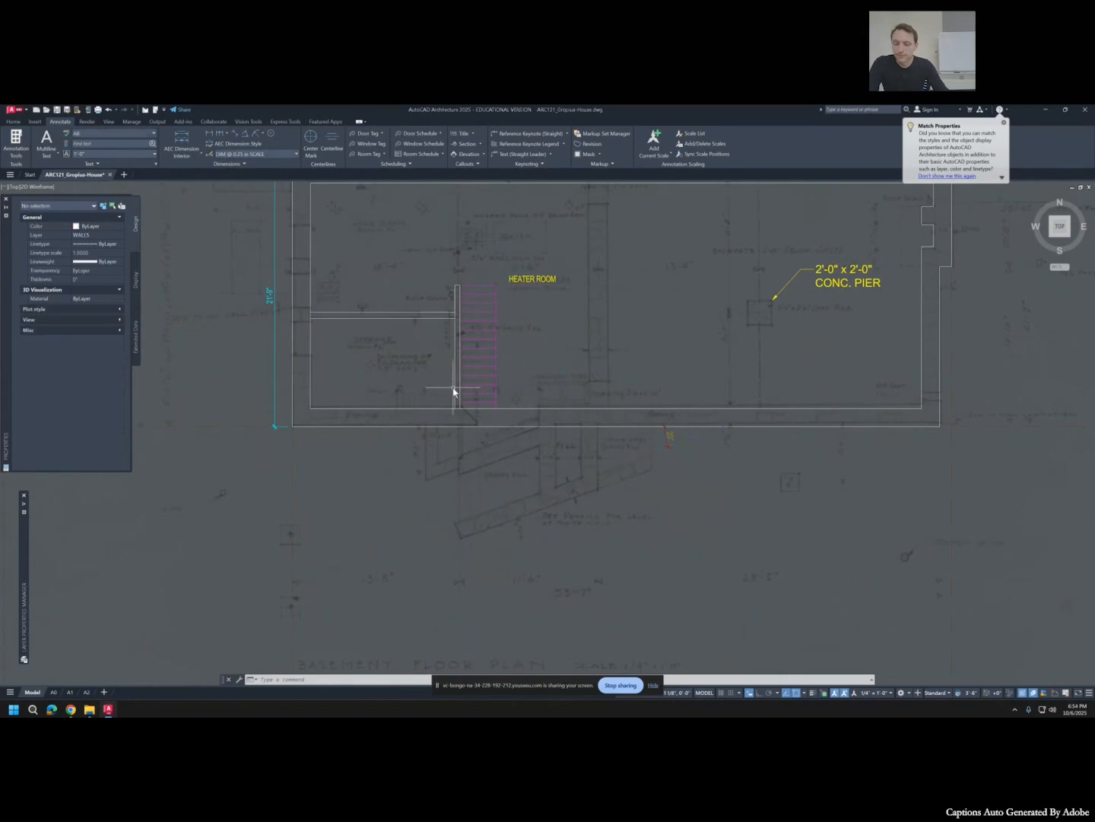
Draw a wall line over the angled guide, from its lower end up to the lower exterior wall's outer face.
key(l)
key(Return)
click(294, 586)
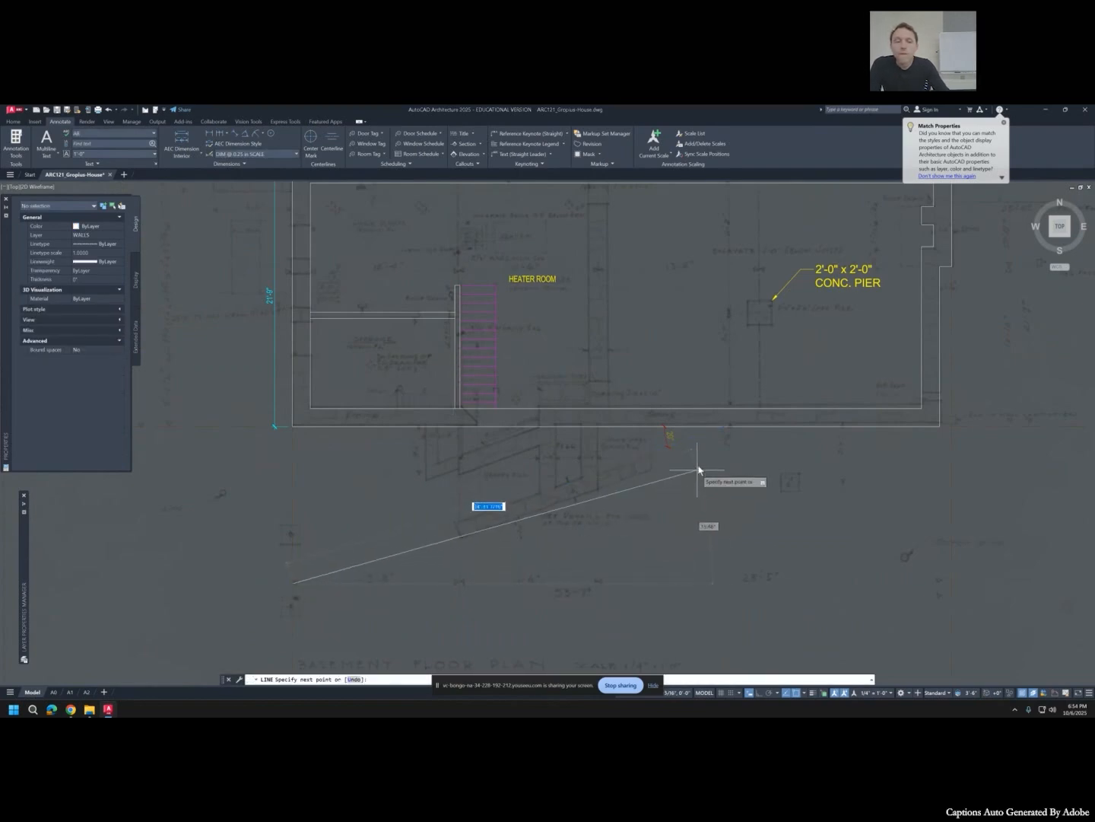
click(722, 427)
key(Return)
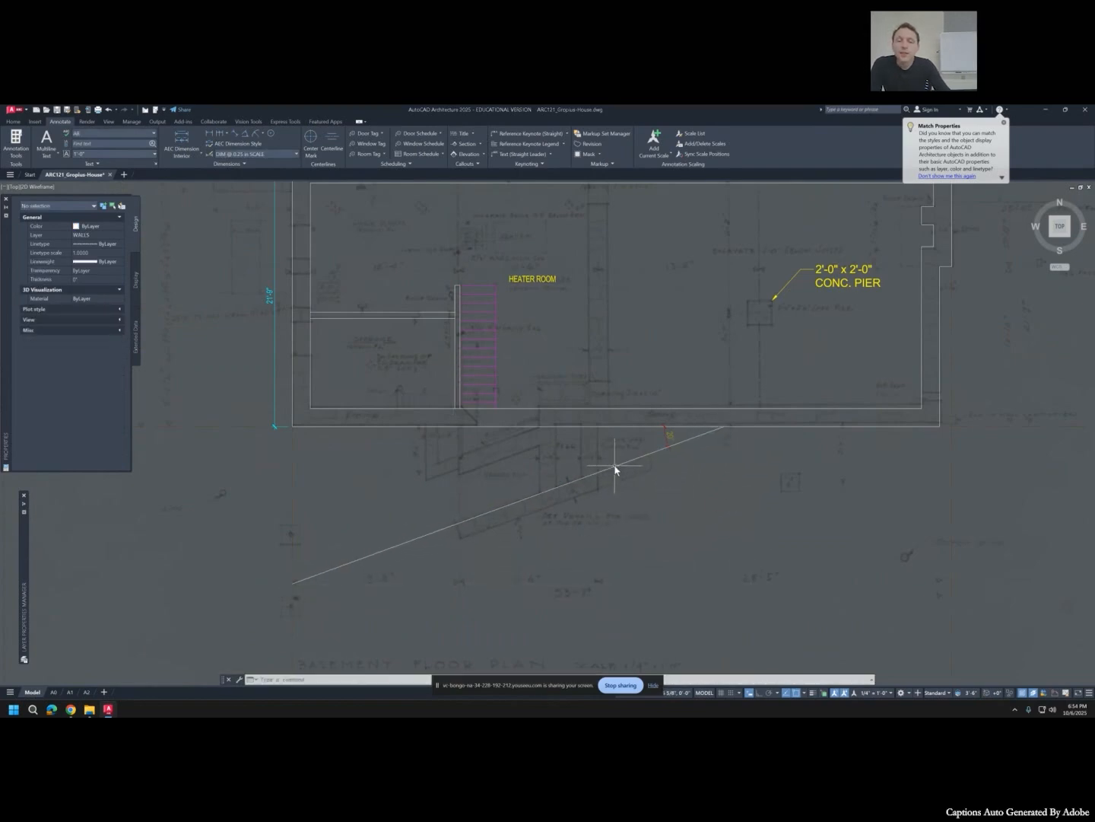
Copy the new angled wall line 1'-4" perpendicular to its lower side, with the Perpendicular object snap enabled.
click(615, 470)
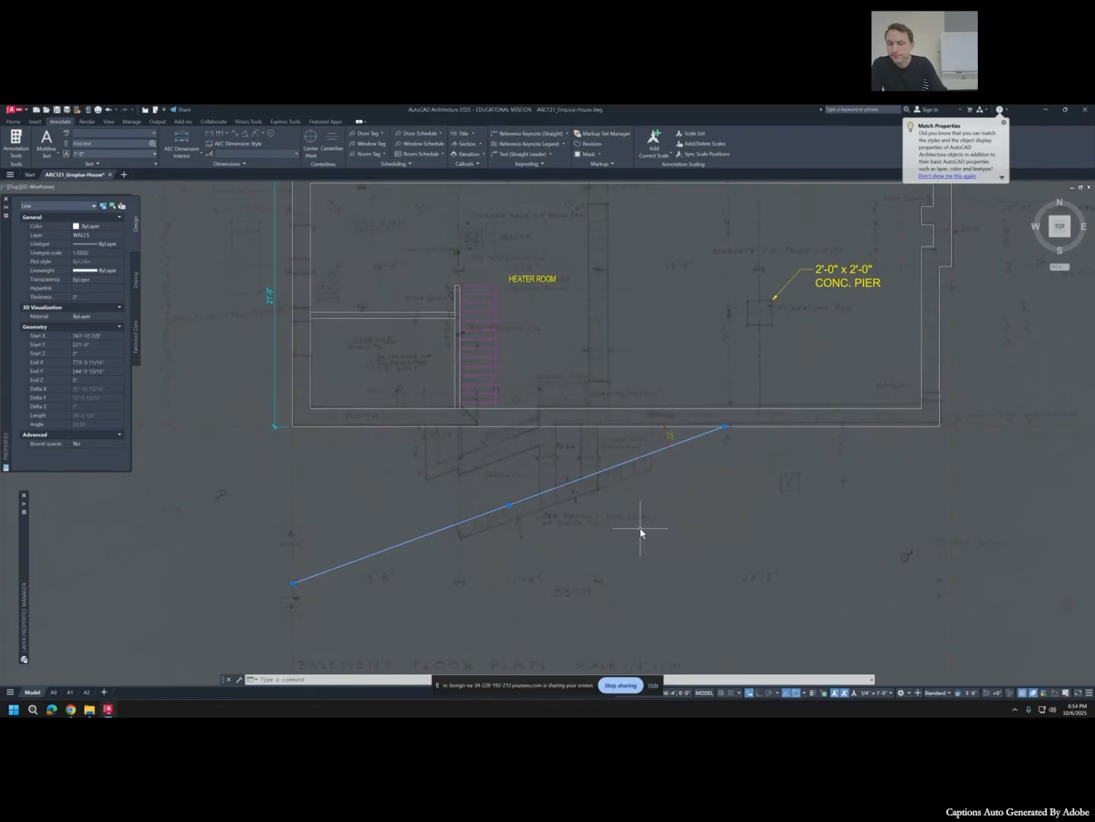
text(co)
key(Return)
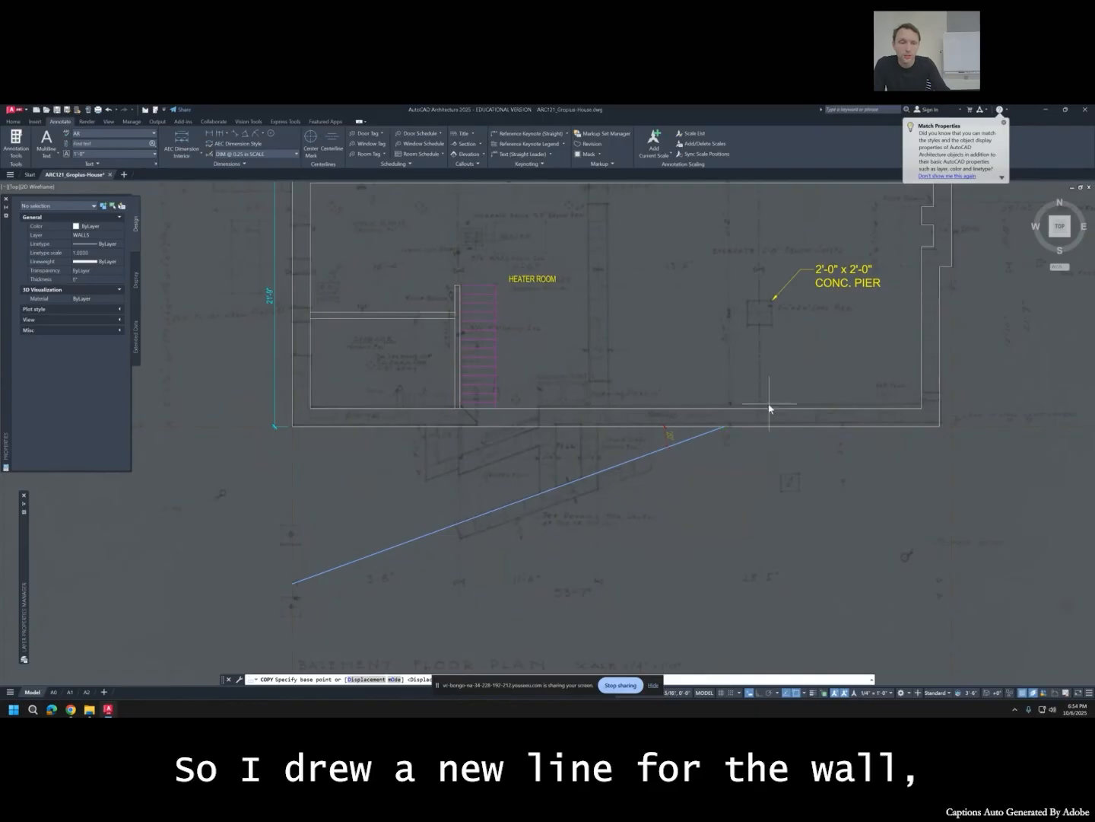
click(725, 432)
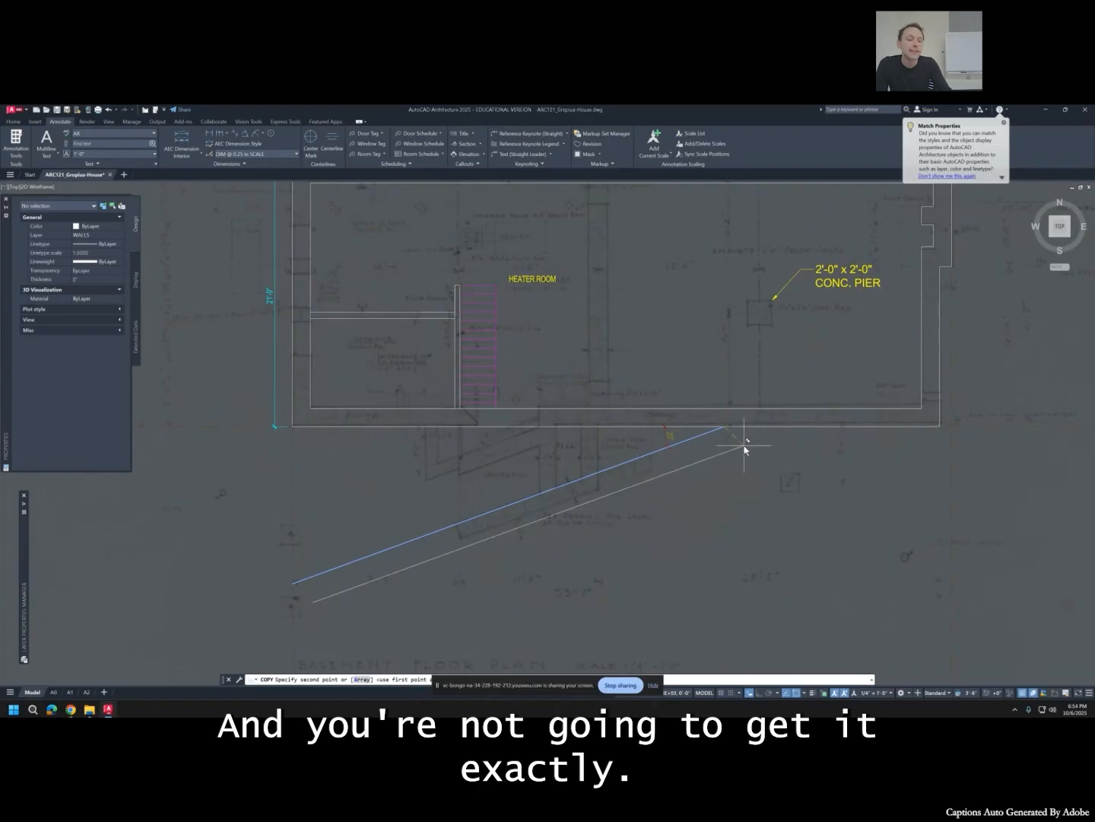
click(804, 695)
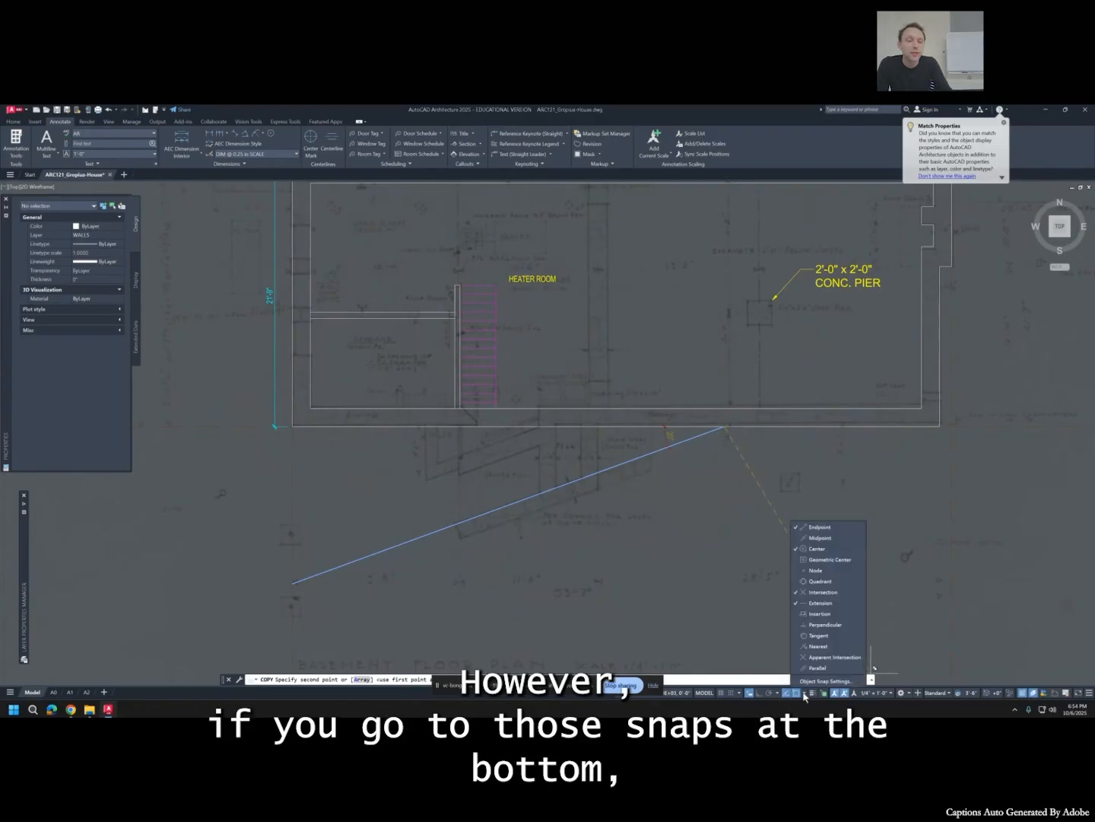
click(829, 624)
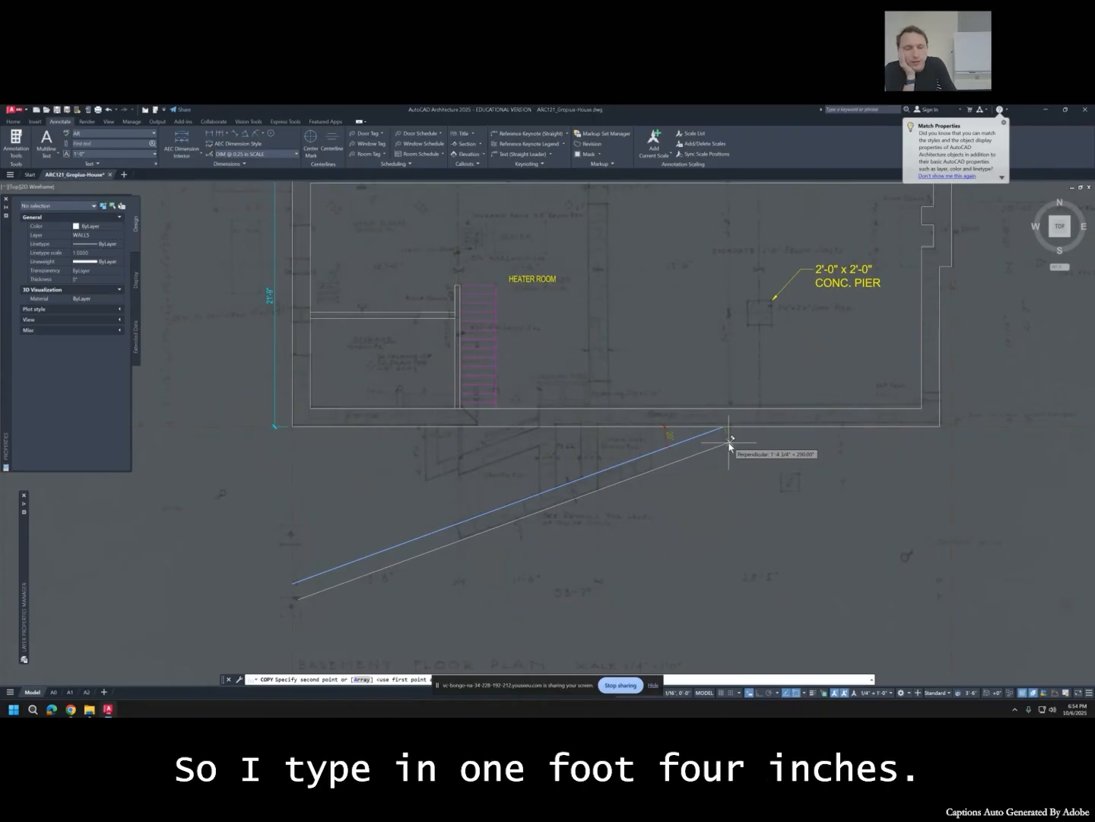
key(Return)
key(Escape)
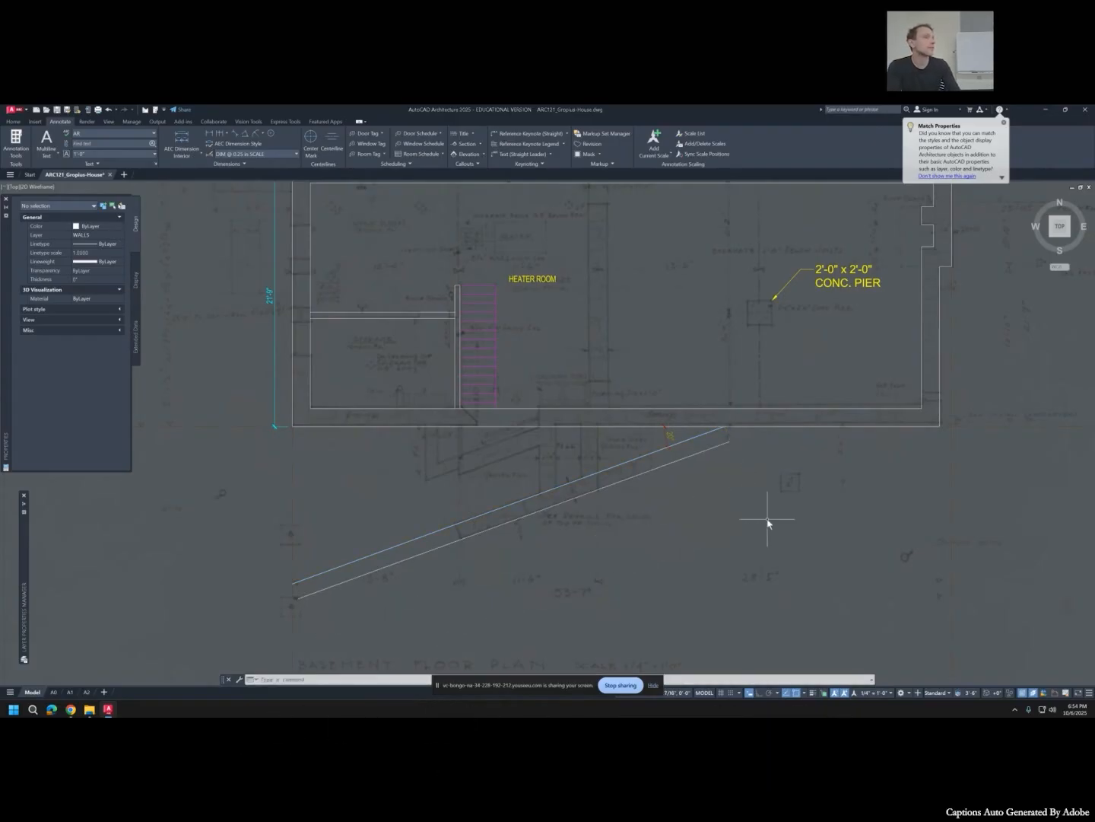
click(805, 694)
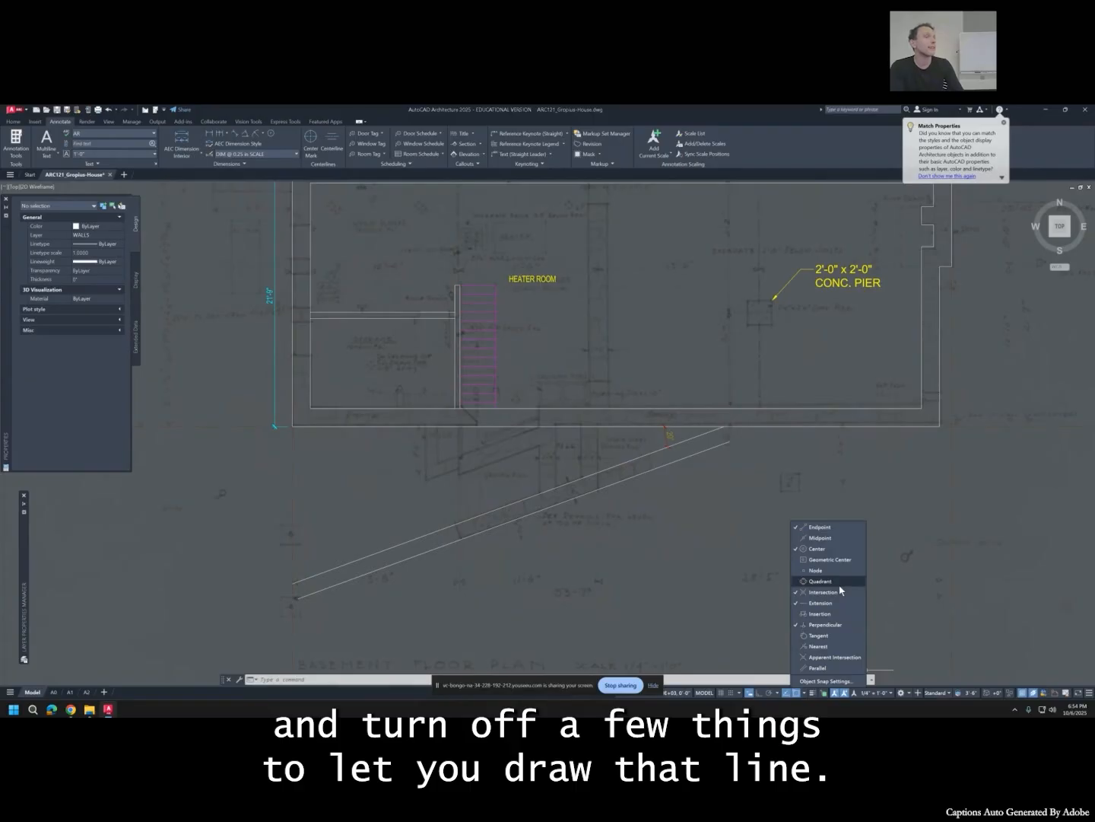
key(Escape)
key(Escape)
key(Escape)
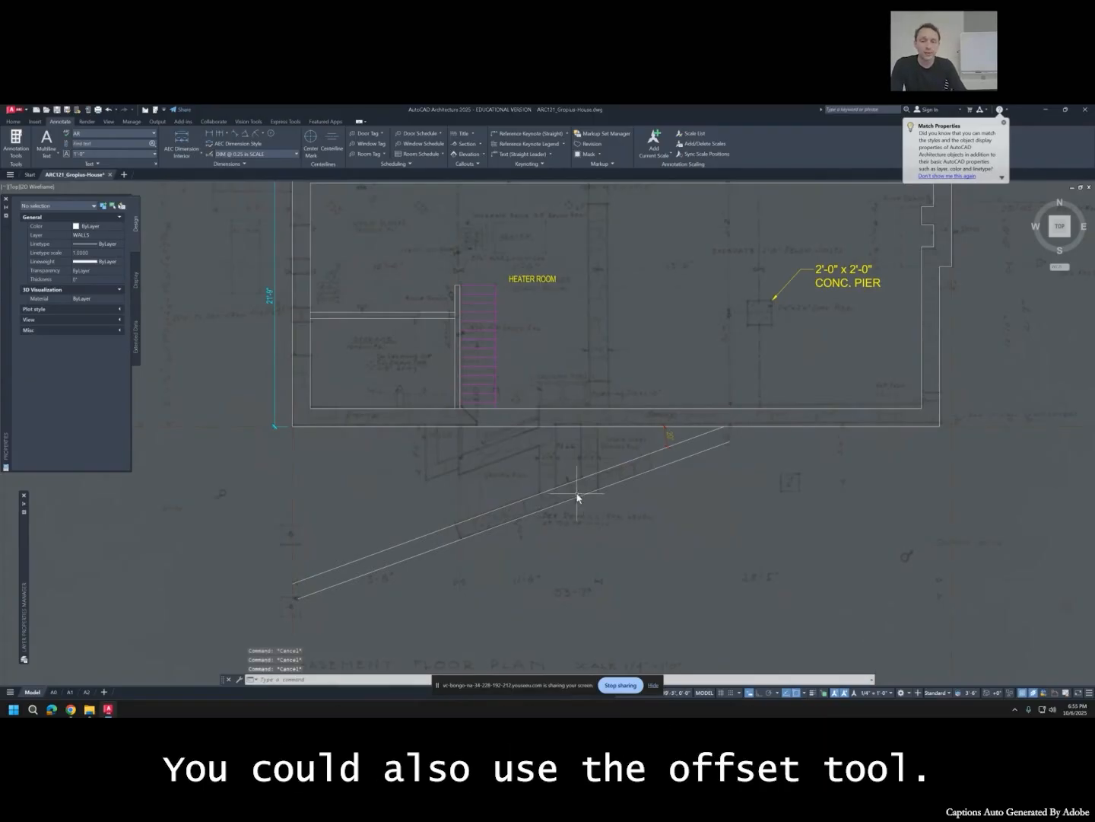
Offset the lower angled wall line 1'-4" outward, away from the house.
click(488, 529)
text(of)
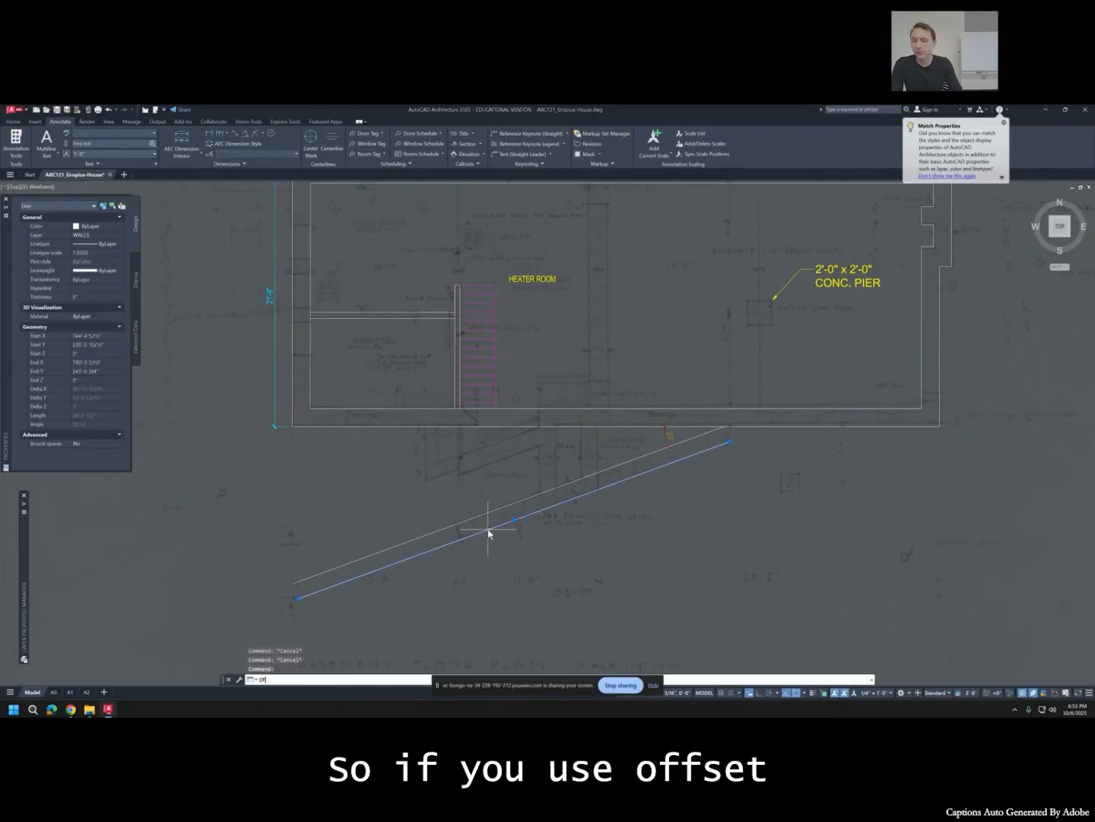
text(fset)
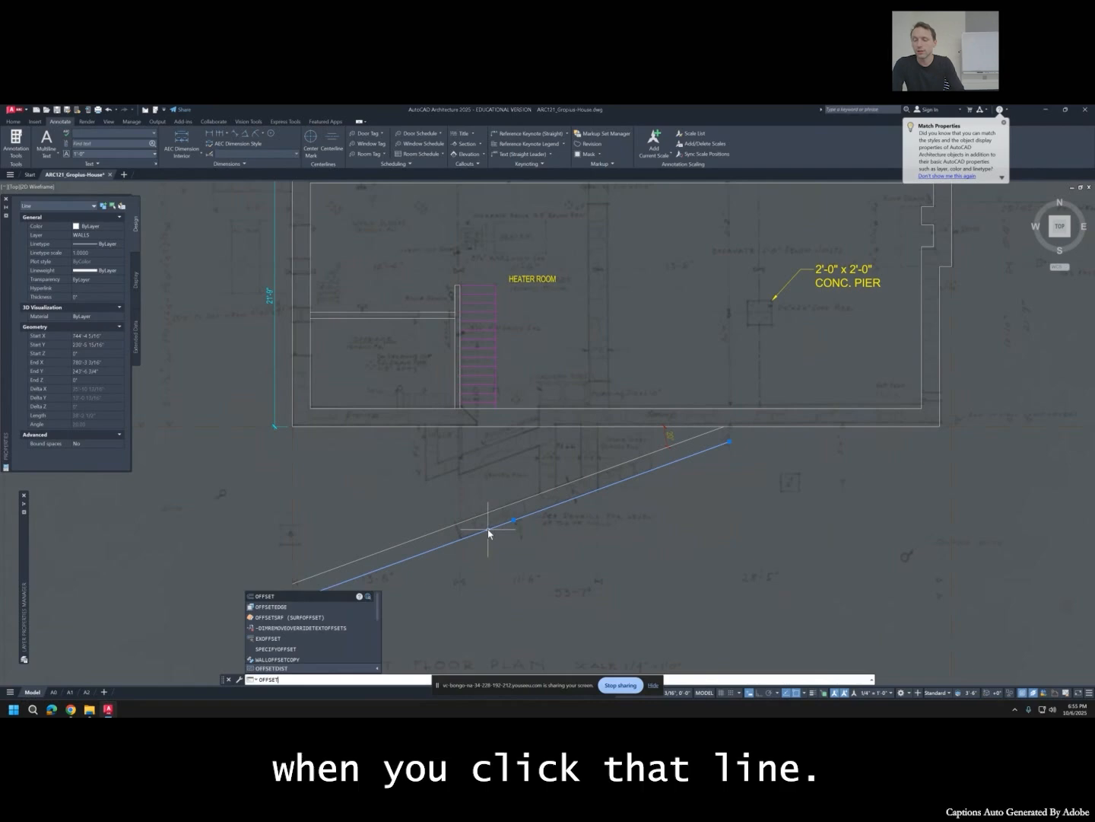
key(Return)
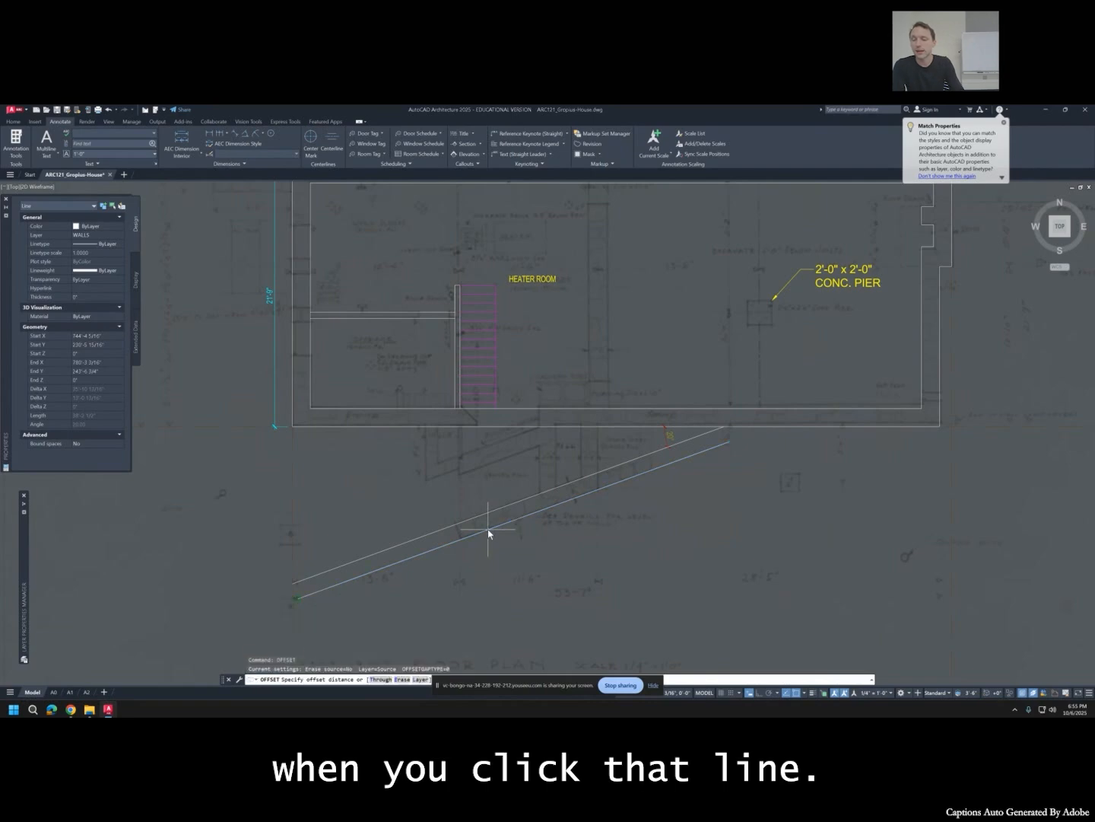
click(309, 630)
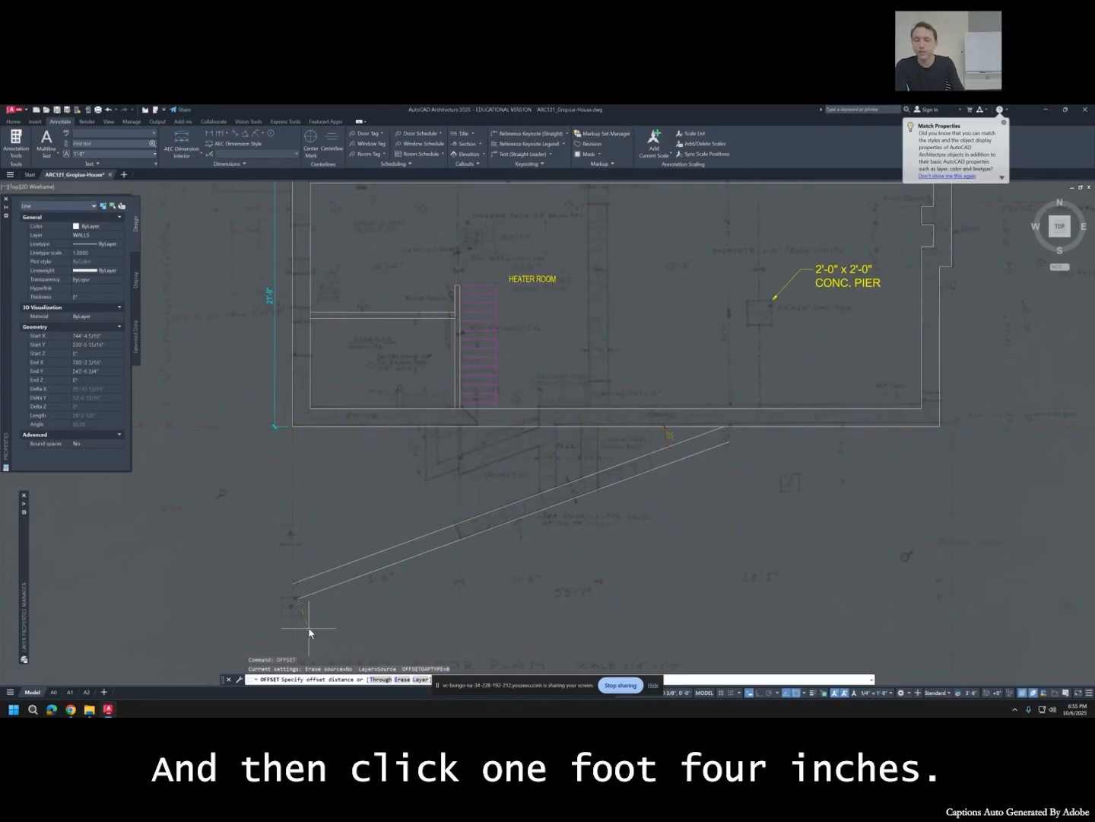
text(1'4")
key(Return)
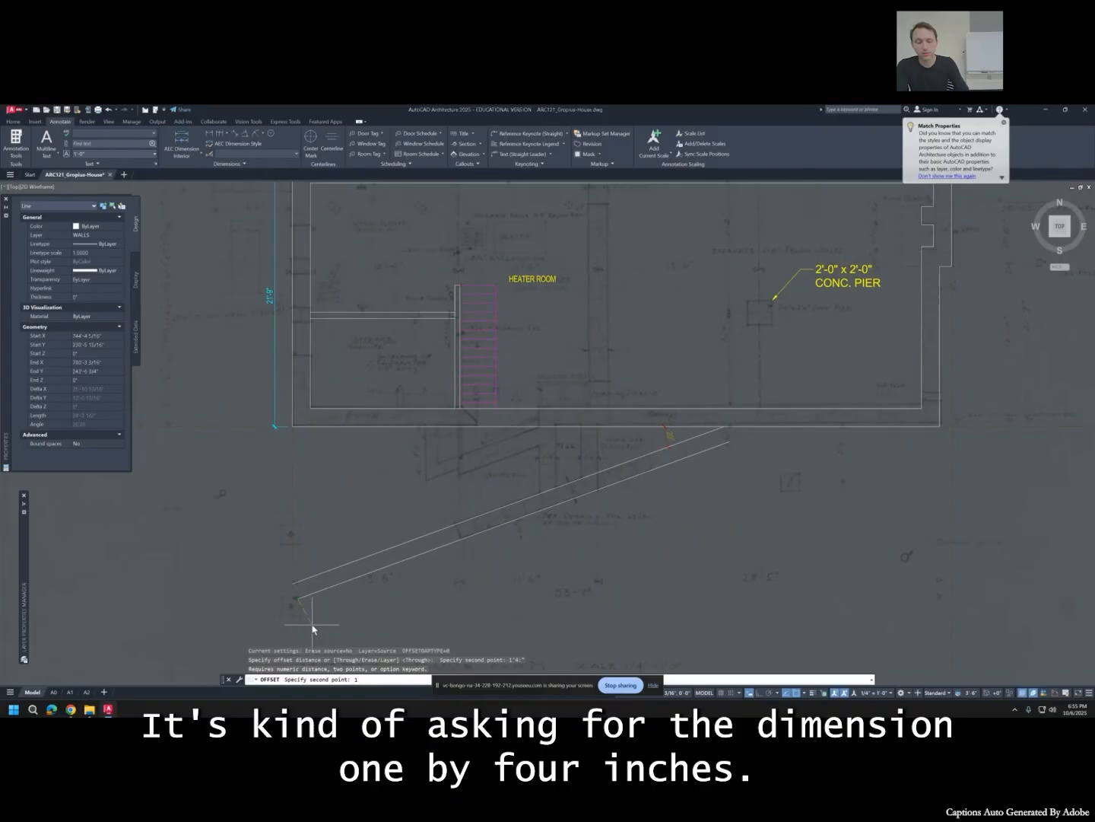
text(1'4")
key(Return)
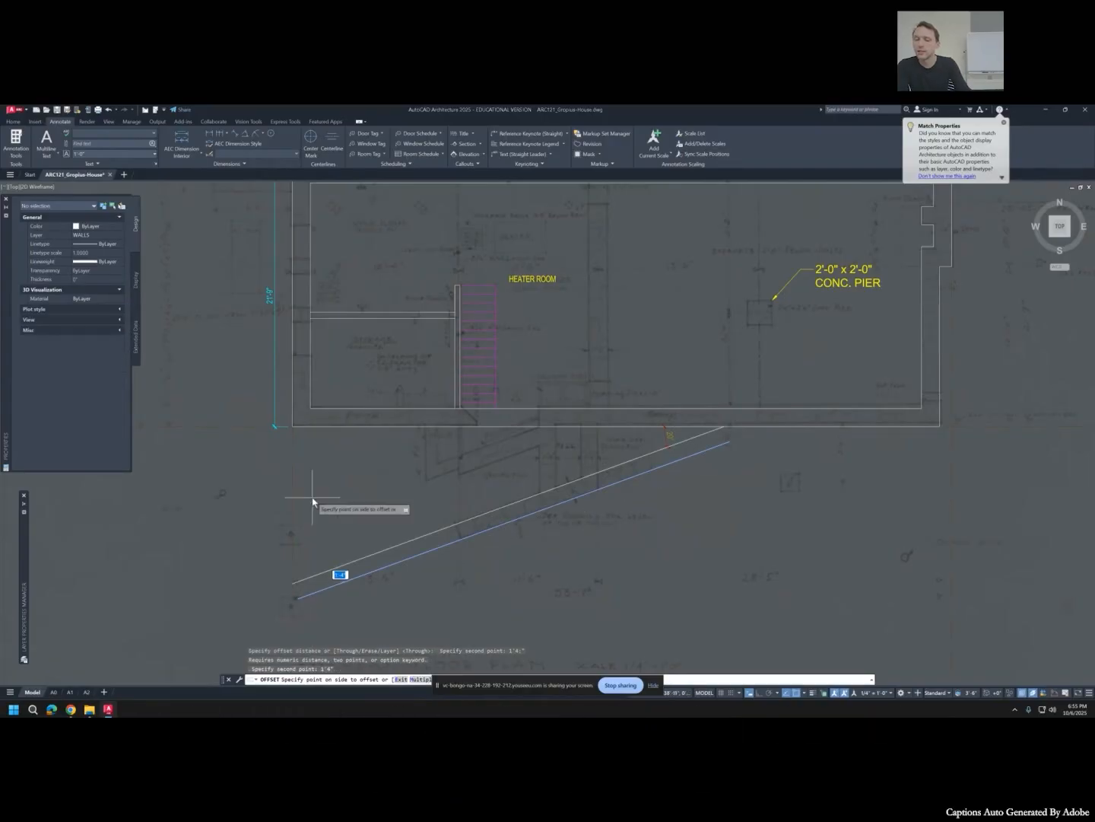
click(400, 623)
click(403, 577)
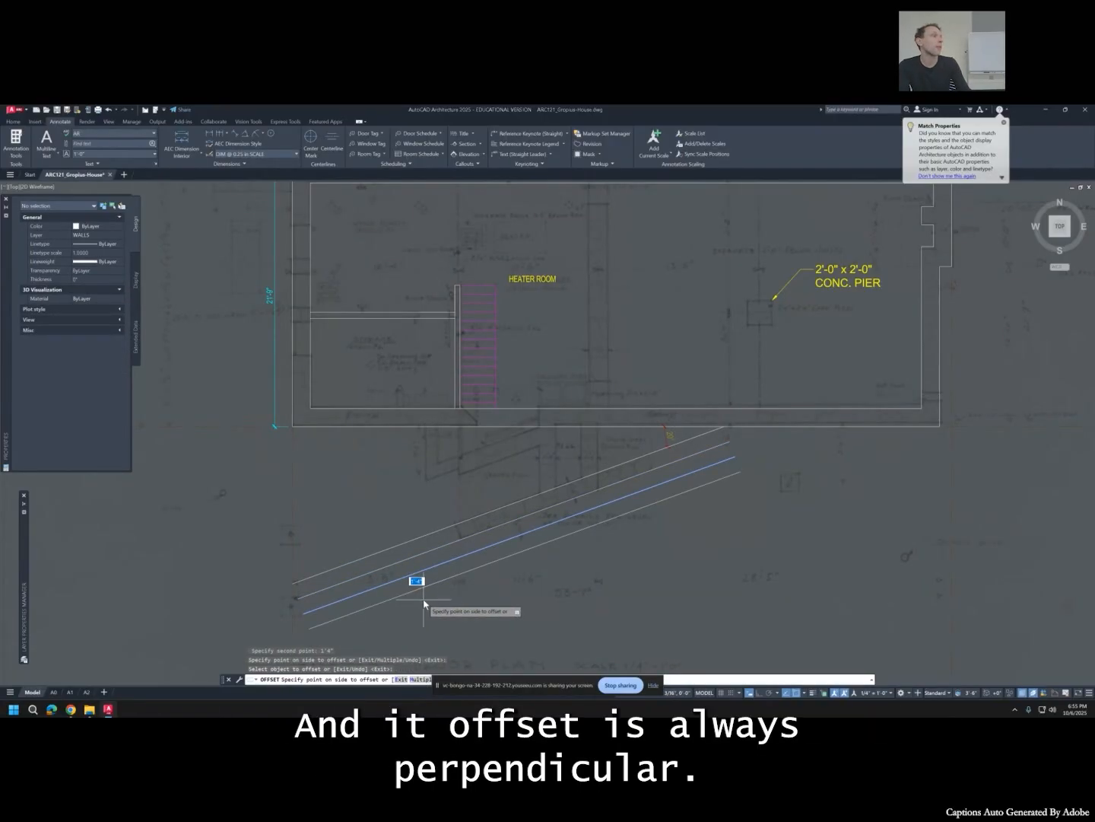
Delete the extra offset line below the two angled wall lines.
key(Escape)
key(Escape)
drag(457, 594, 436, 559)
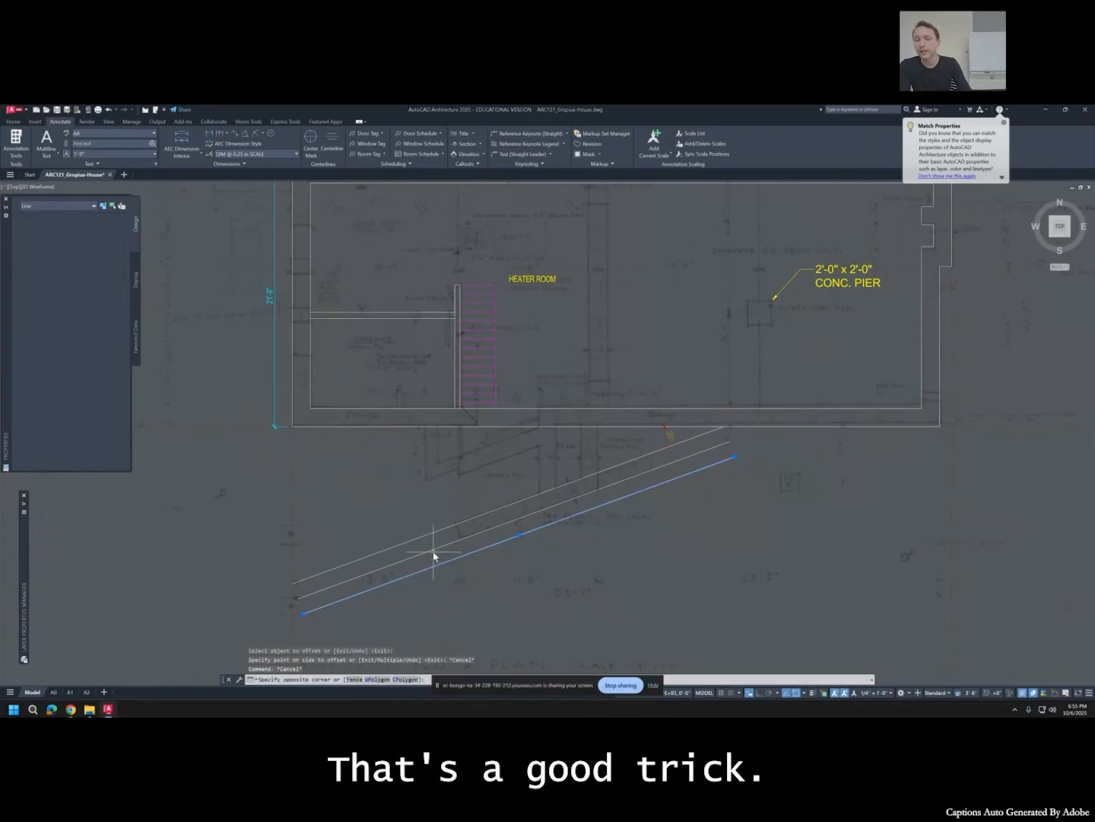
key(Delete)
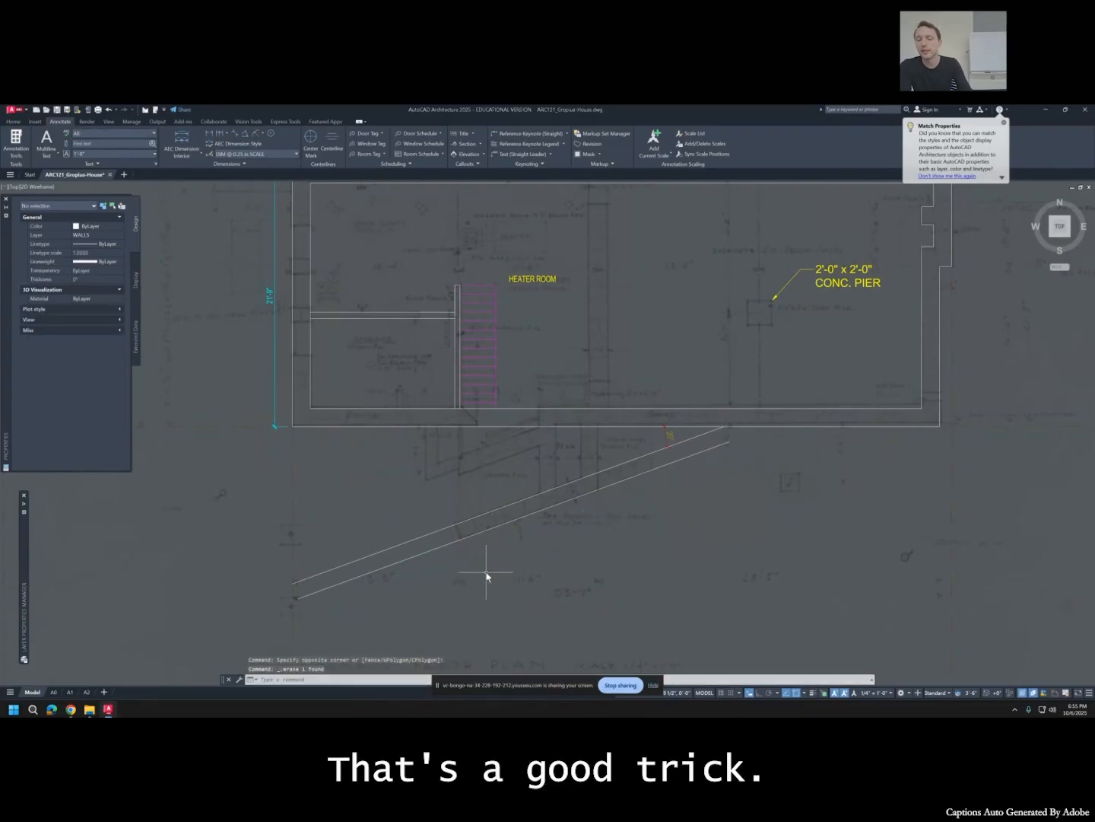
Copy both angled wall lines to the first floor plan, from the basement's lower-left outer corner to the matching house corner.
click(586, 477)
click(586, 495)
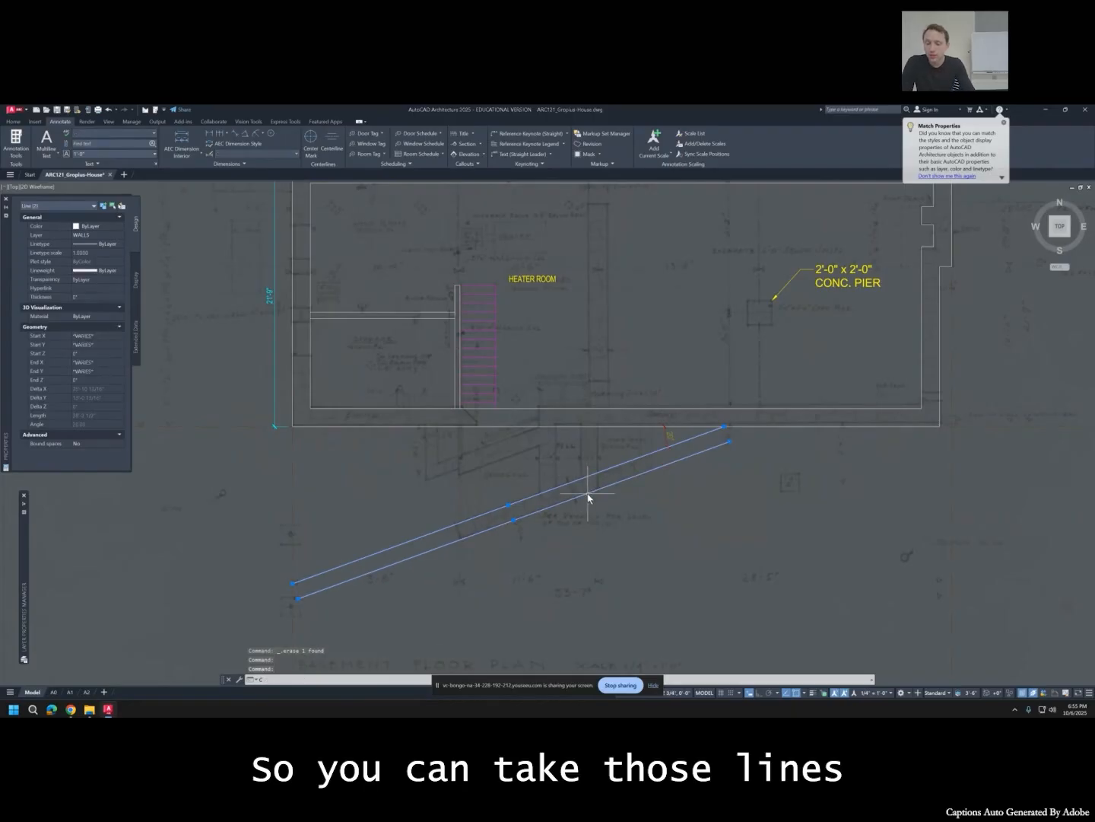
text(o)
key(Return)
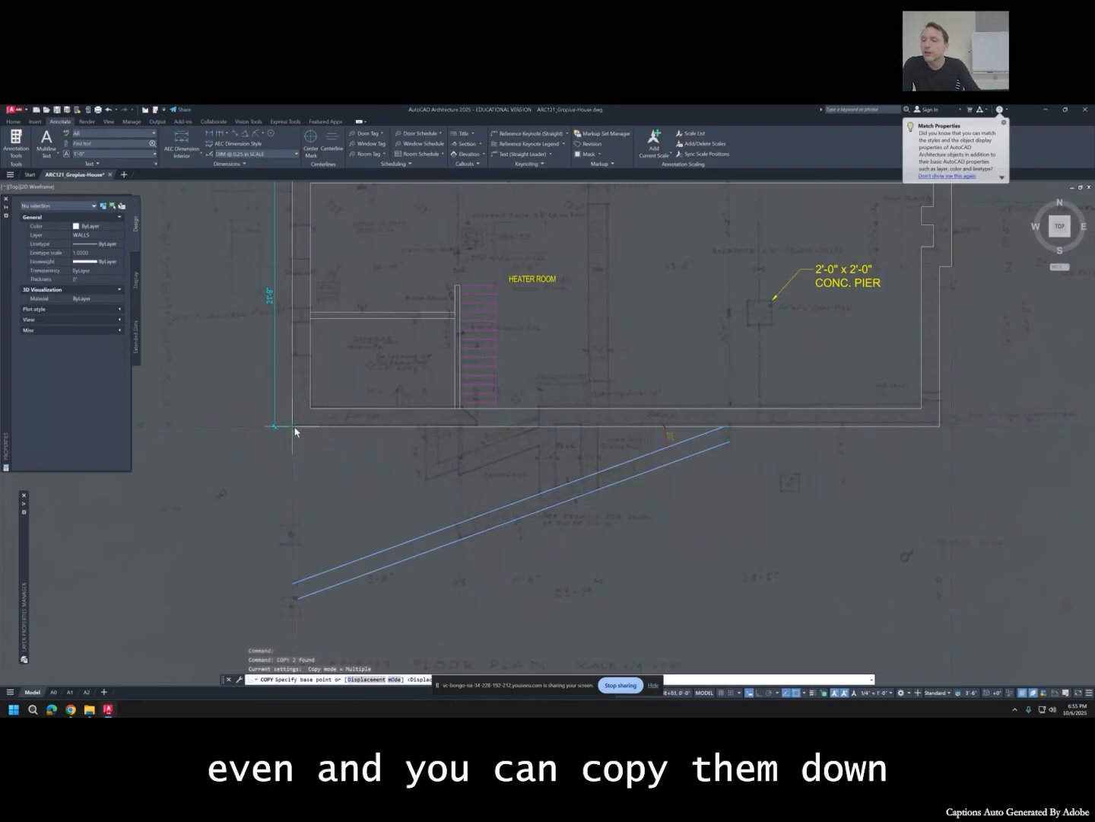
click(293, 427)
scroll(293, 427, down, 5)
middle_drag(409, 445, 409, 238)
scroll(389, 521, up, 5)
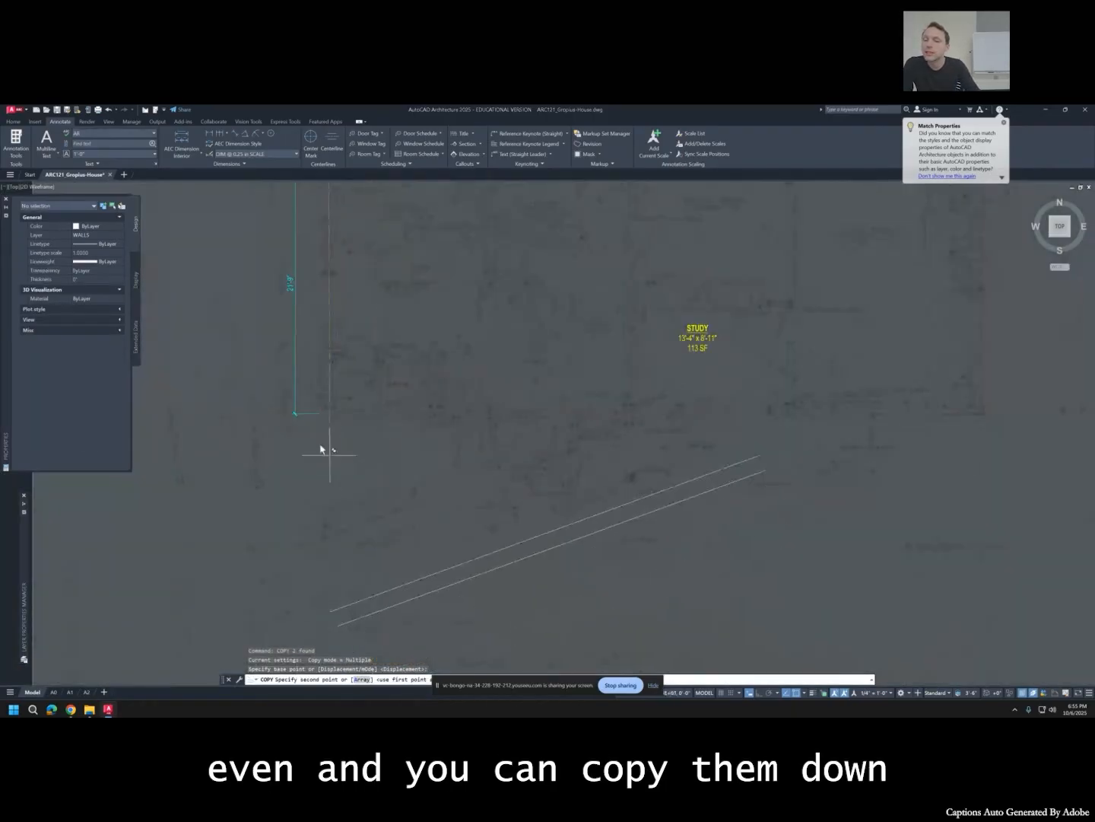
click(325, 413)
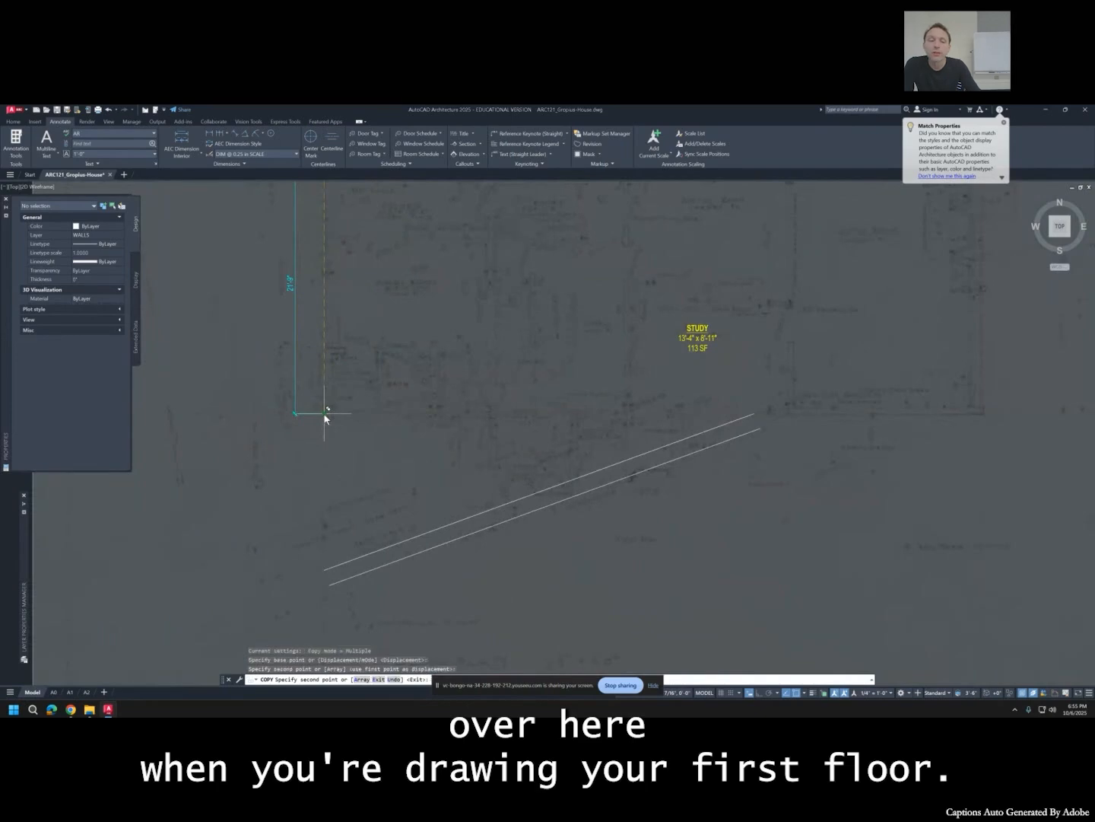
key(Escape)
Check the copied angled lines against the first floor scan and look over the neighbouring floor plans.
scroll(494, 549, up, 3)
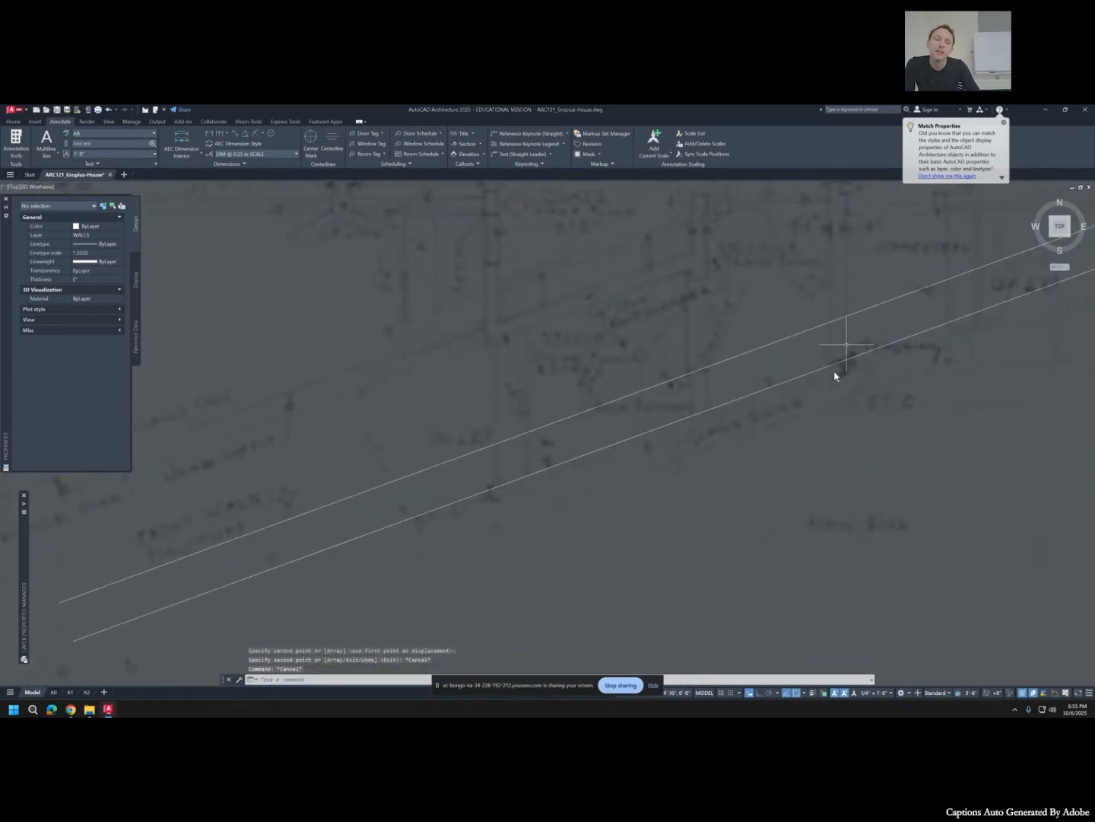
scroll(518, 456, down, 3)
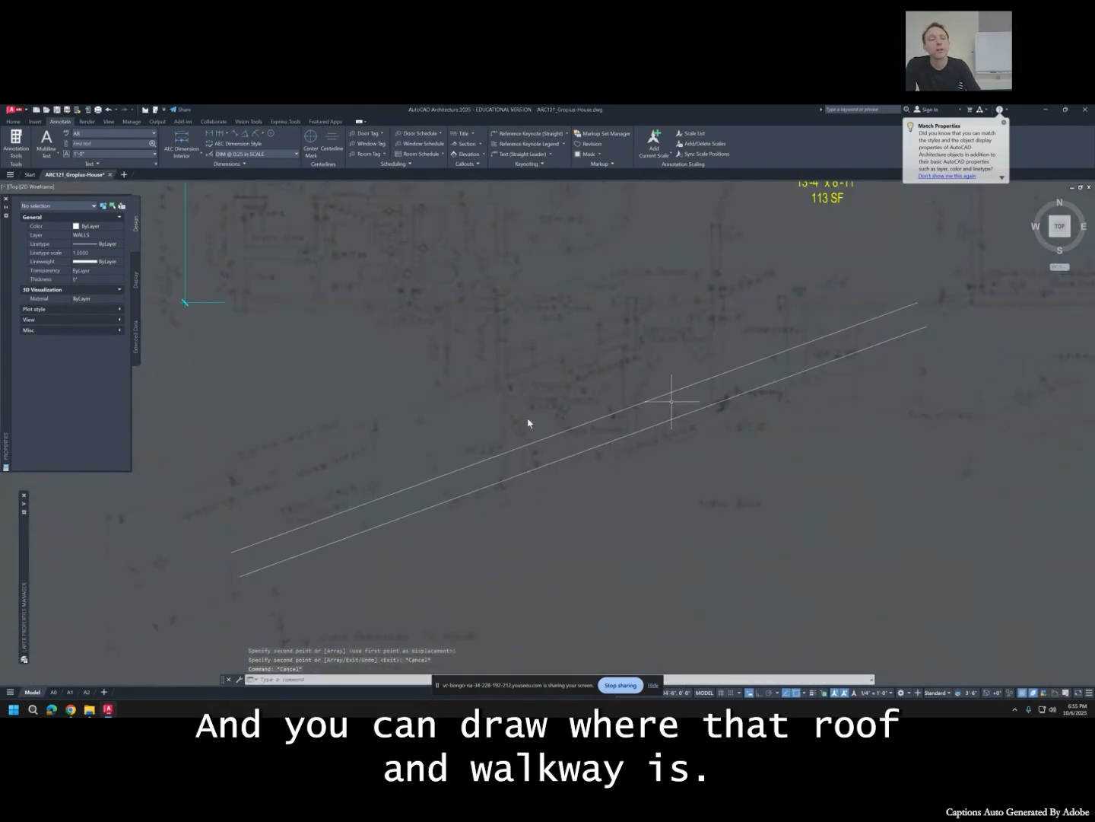
scroll(601, 414, down, 2)
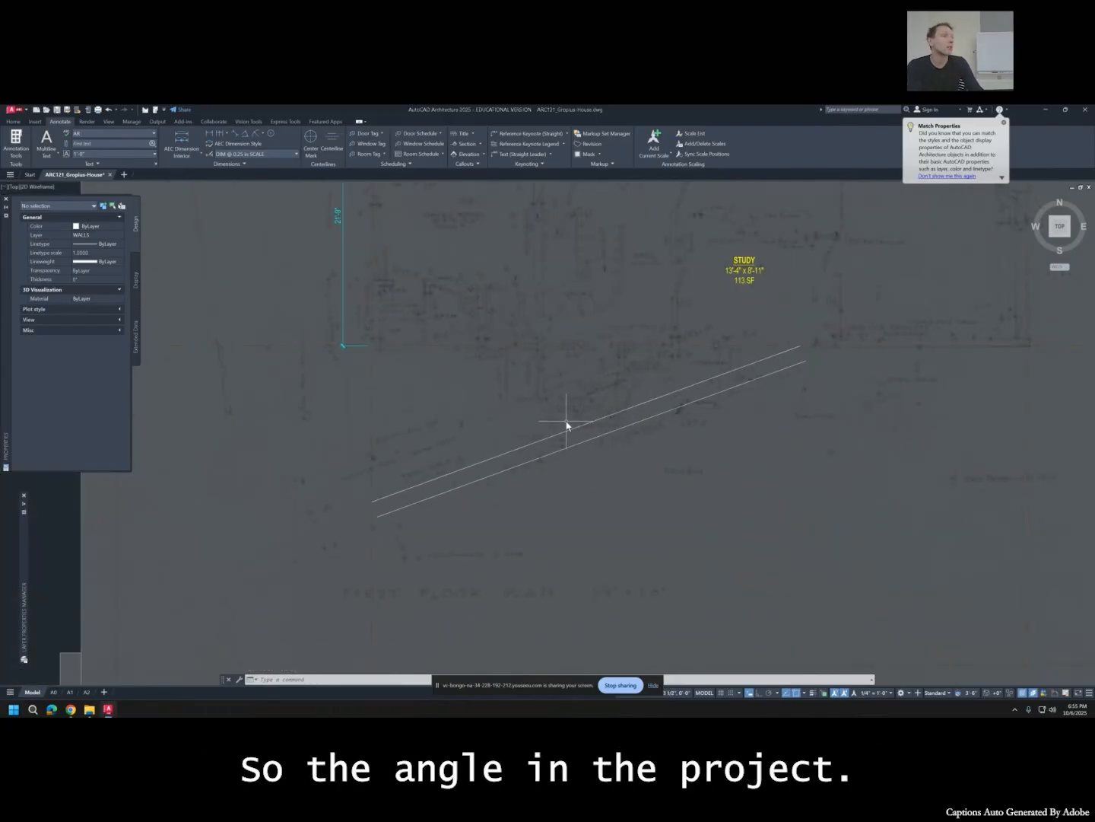
scroll(573, 475, down, 2)
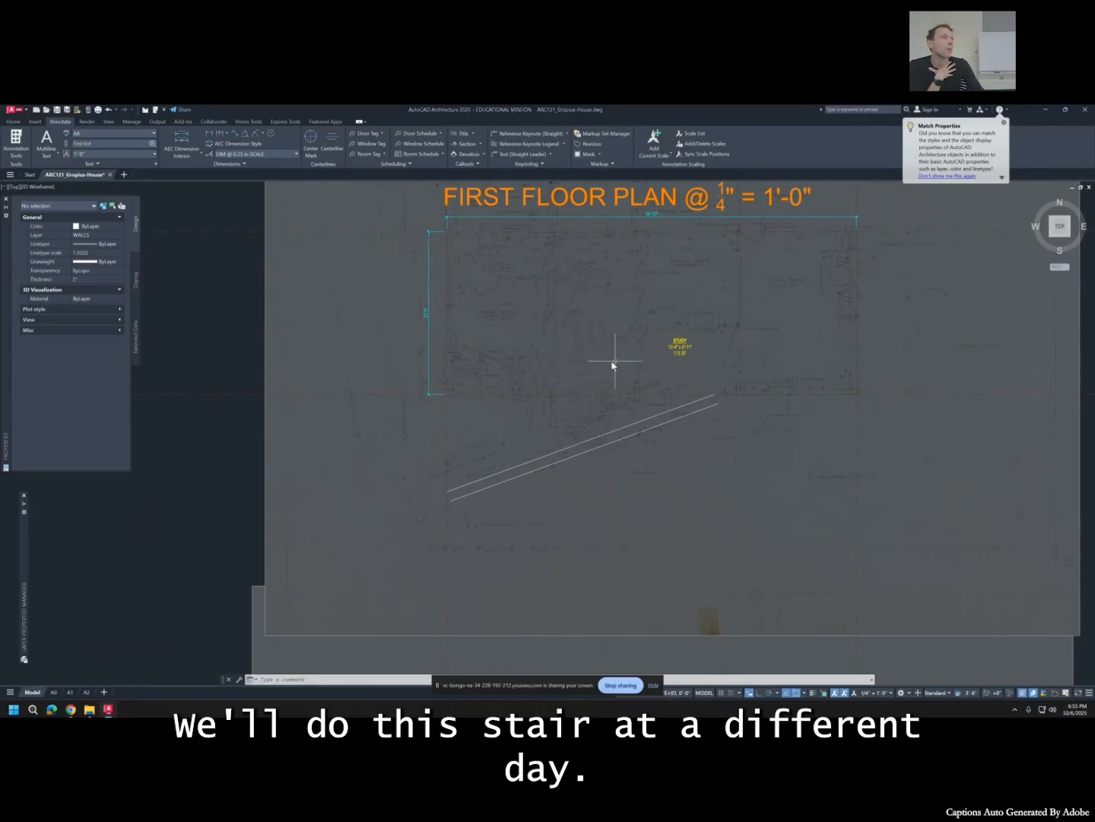
scroll(545, 465, down, 4)
mouse_move(580, 350)
middle_down()
mouse_move(589, 479)
mouse_move(594, 441)
middle_up()
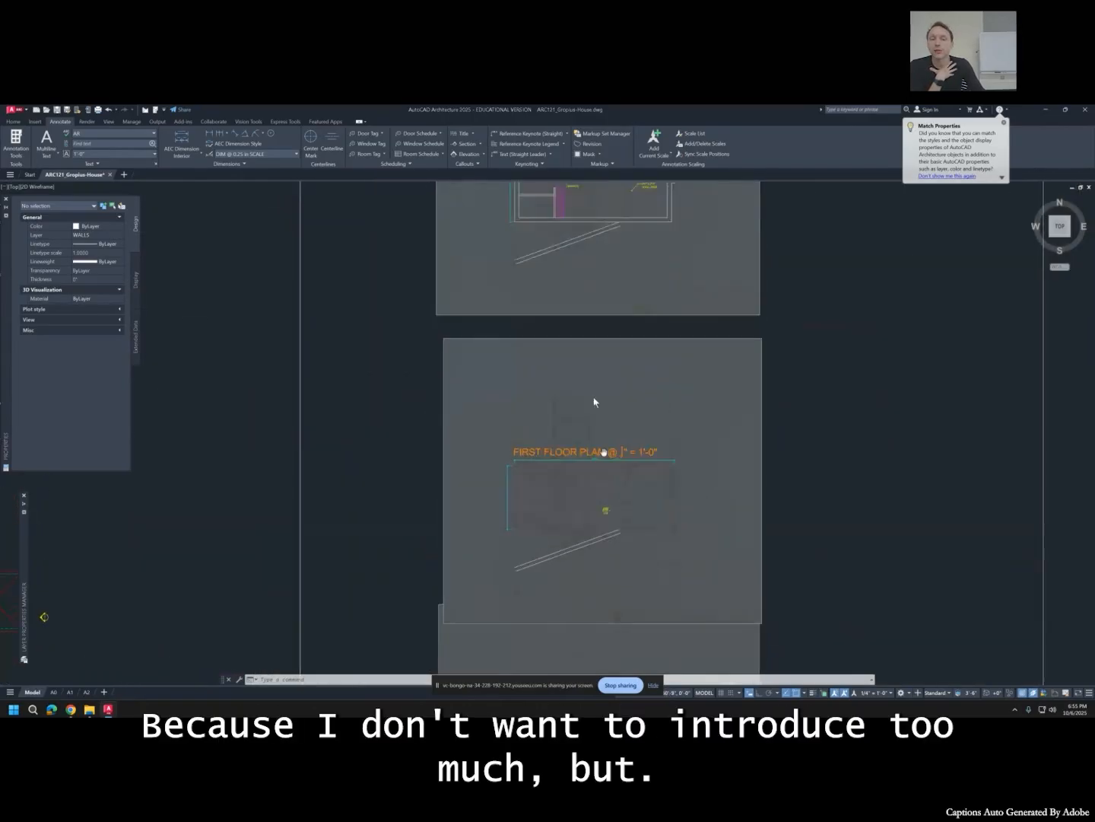
middle_drag(626, 579, 590, 386)
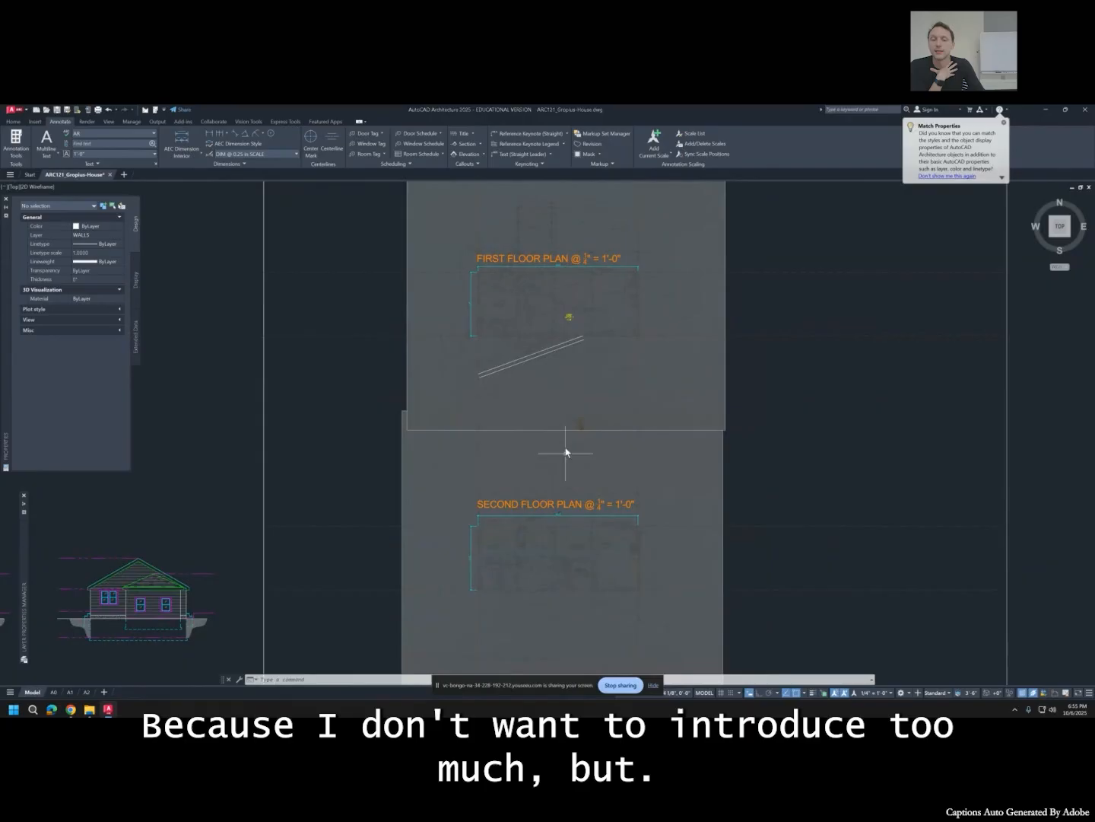
click(542, 617)
scroll(542, 620, up, 6)
click(511, 589)
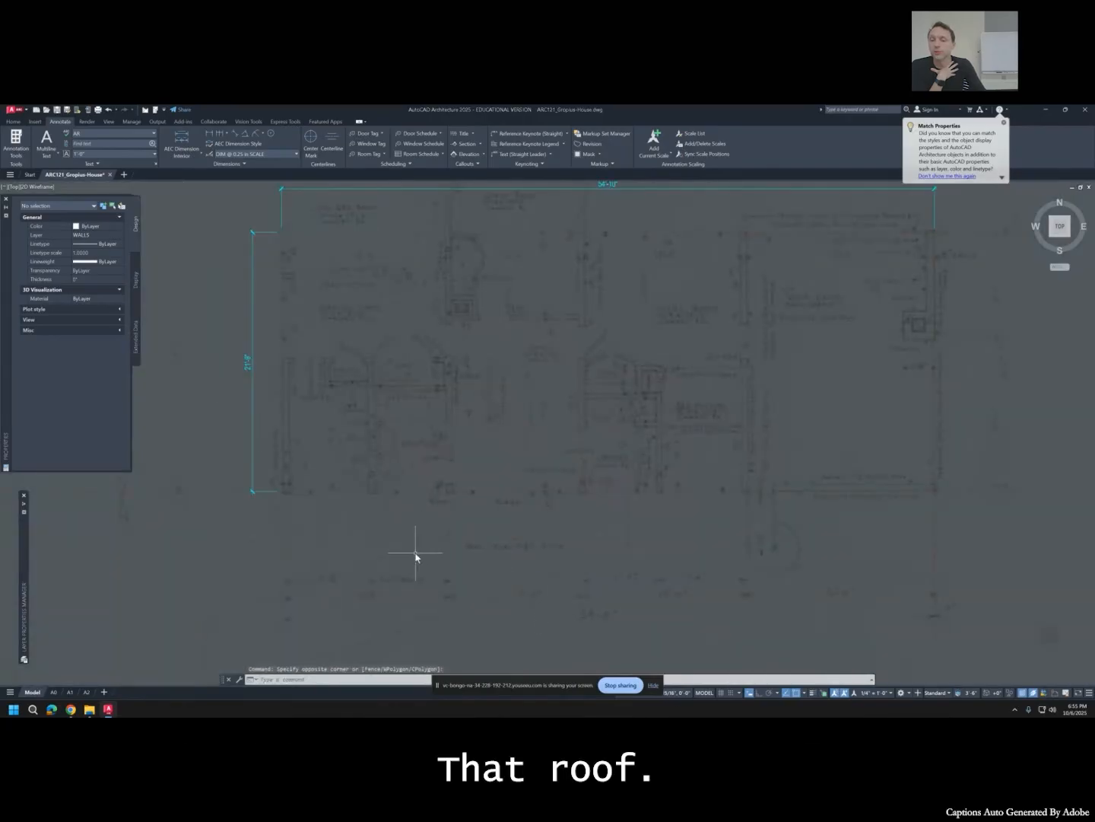
scroll(419, 562, down, 6)
click(442, 377)
click(406, 308)
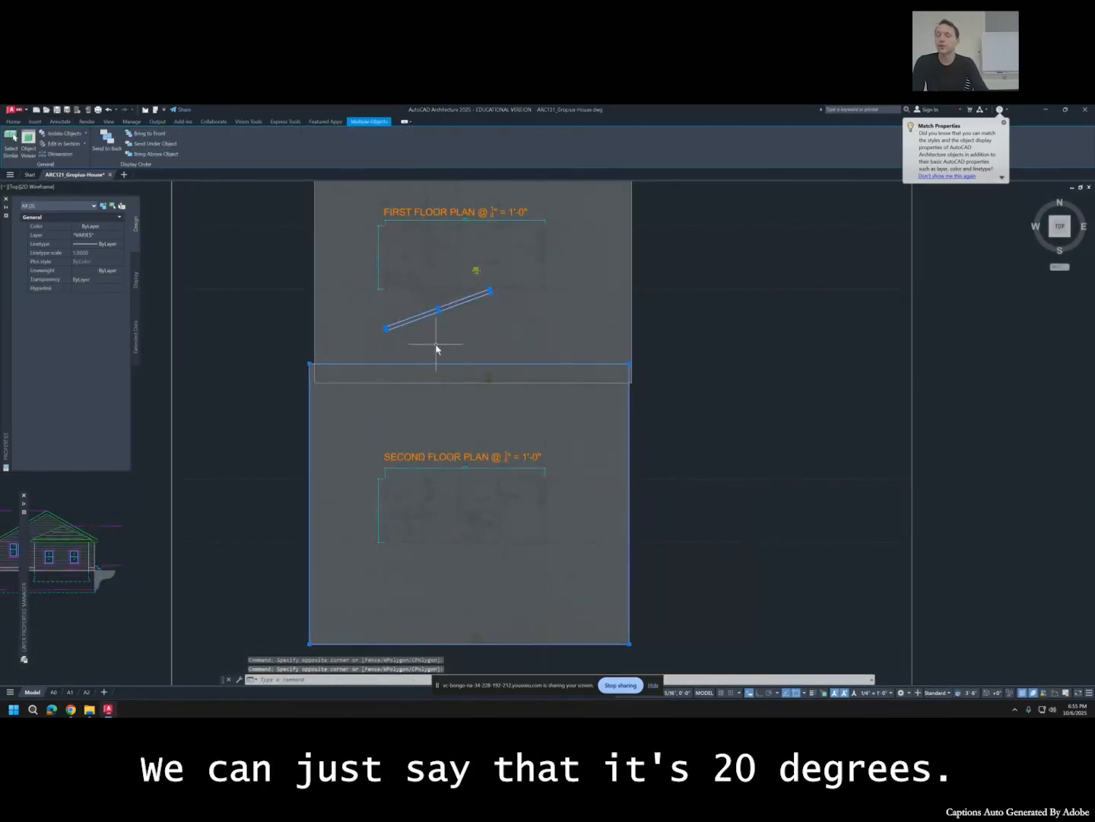
key(Escape)
Copy both angled wall lines from the first floor plan to the second floor plan, using the house's lower-left corner as base and target.
click(436, 343)
click(414, 308)
text(co)
key(Return)
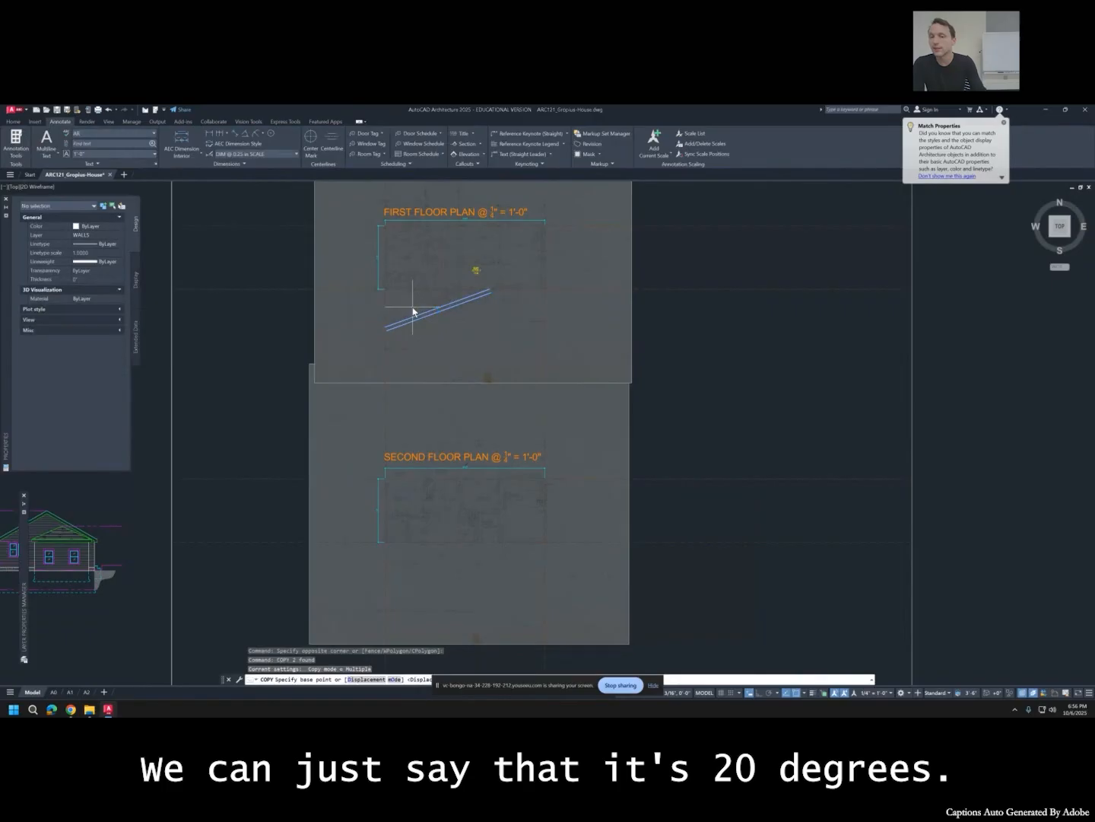
click(385, 288)
scroll(410, 448, up, 5)
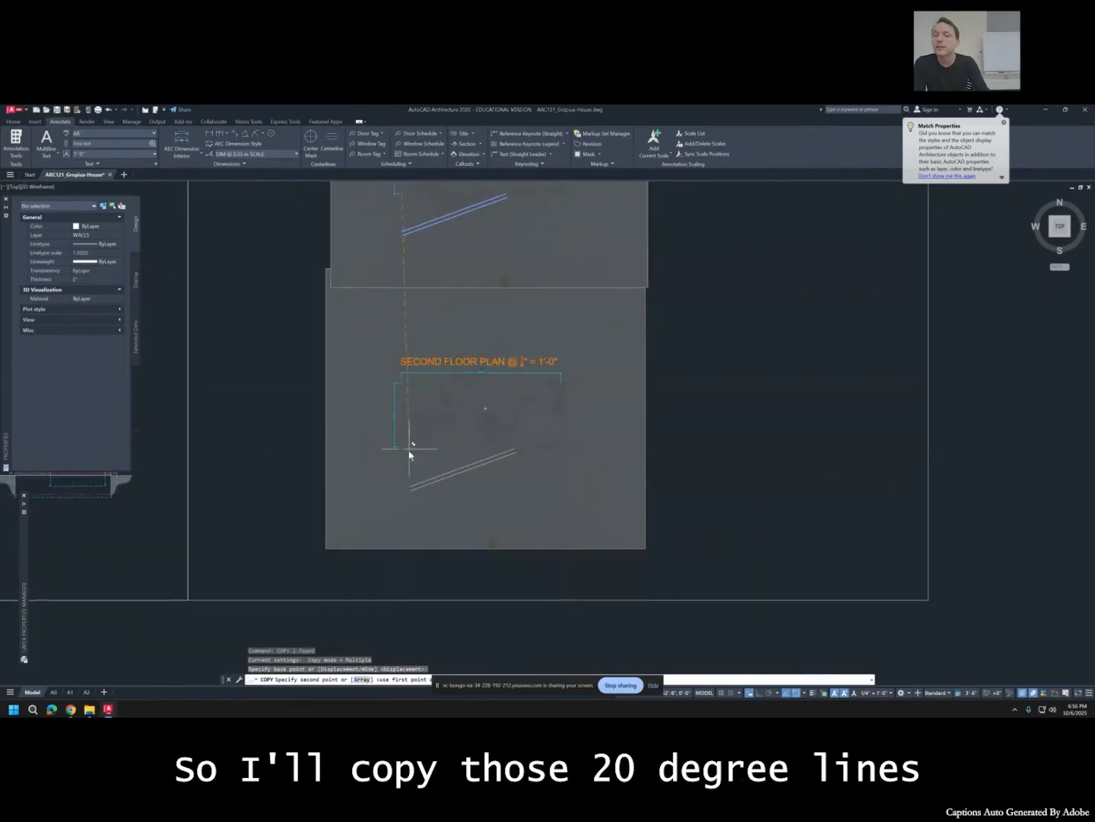
key(Escape)
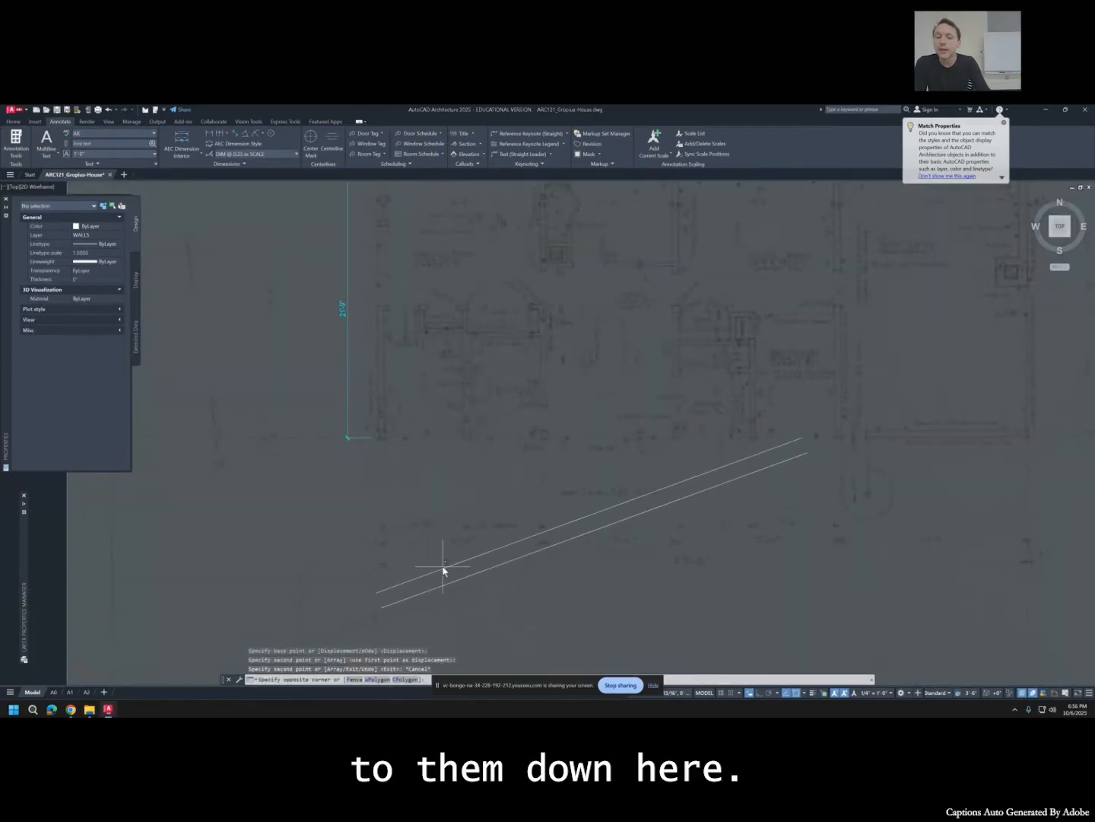
Try to move the second floor's upper angled line 4' toward the house, and undo the move.
click(430, 576)
text(m,)
key(Return)
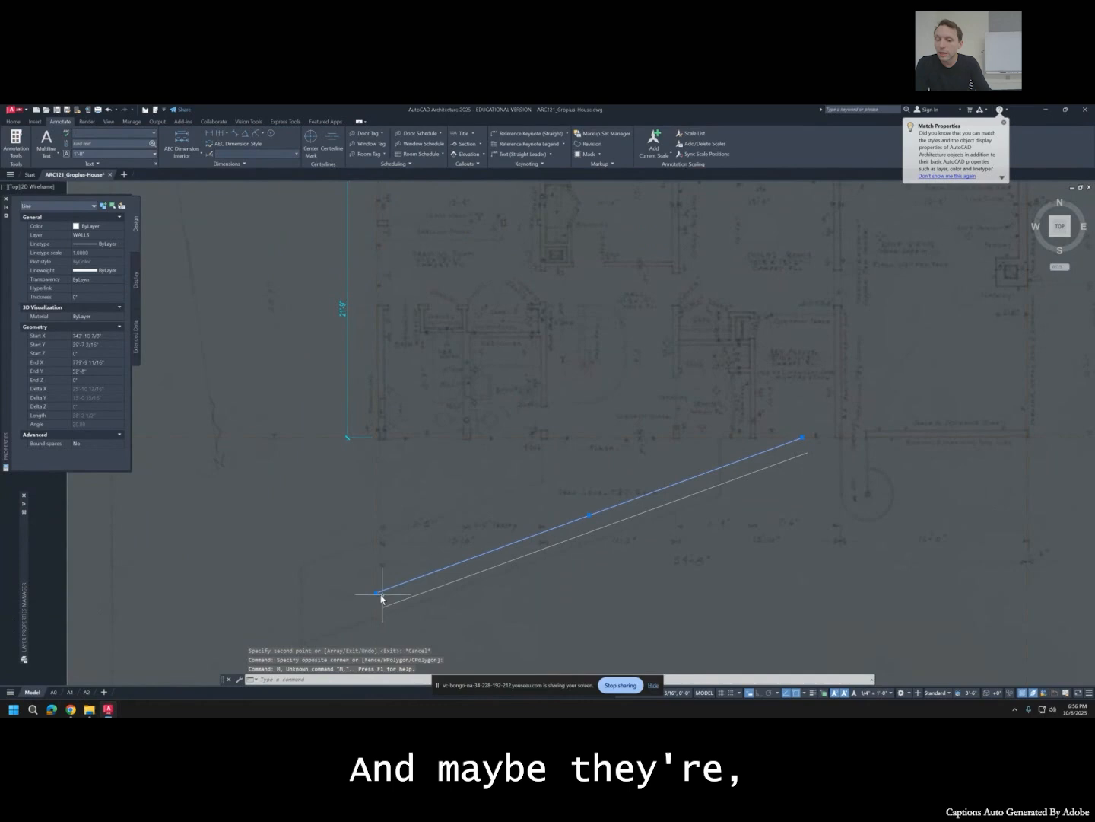
text(m)
key(Return)
click(377, 593)
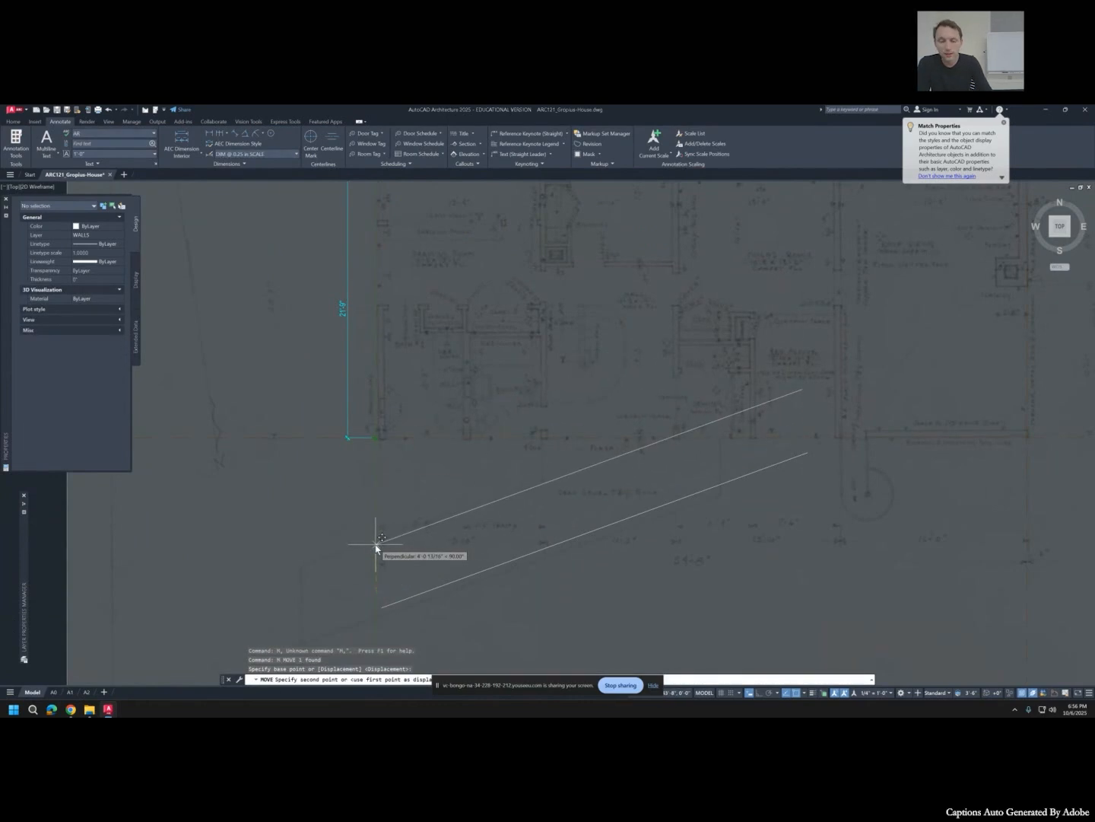
text(4')
key(Return)
key(ctrl+z)
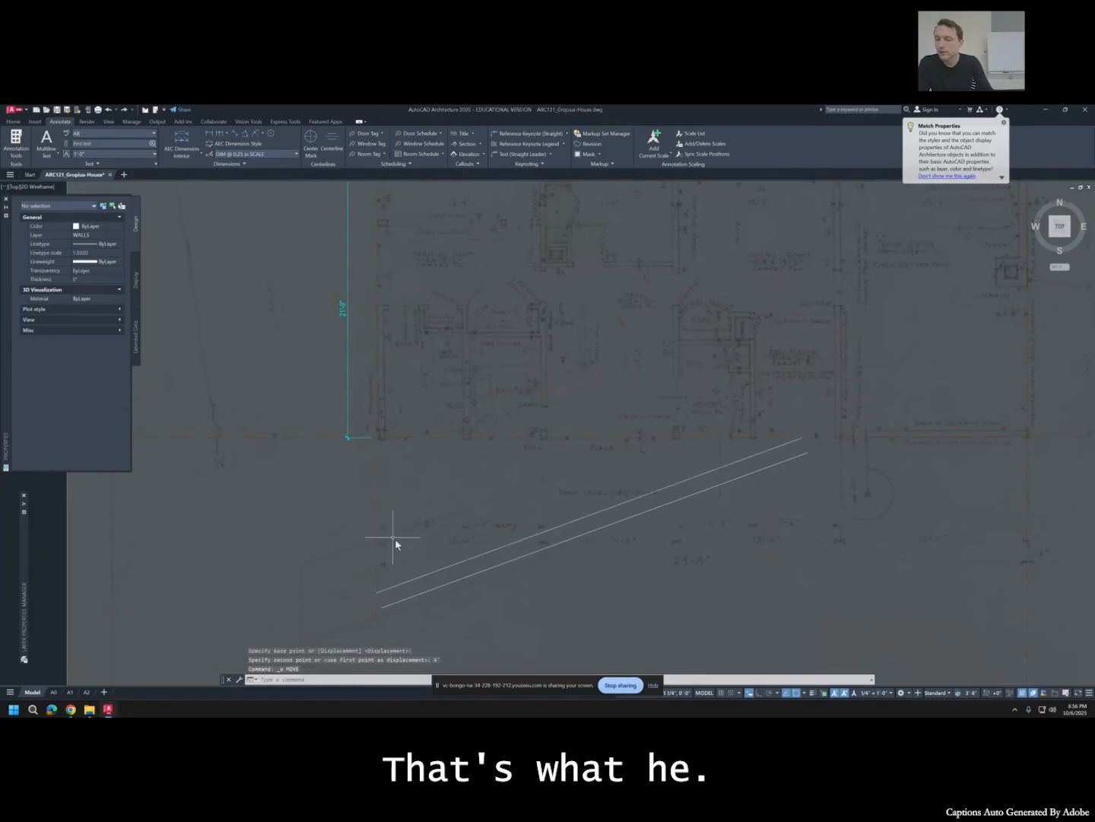
Move the second floor's upper angled line 4' straight up toward the house with Ortho on.
click(395, 586)
text(m)
key(Return)
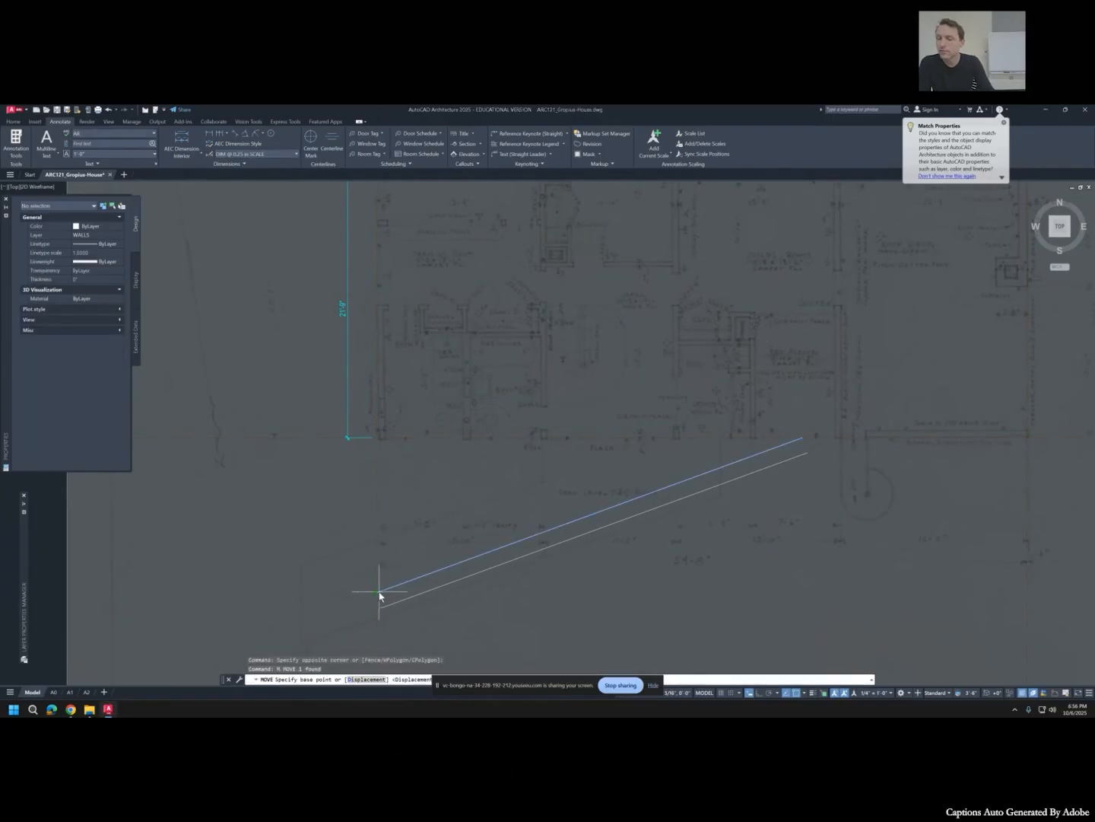
click(380, 592)
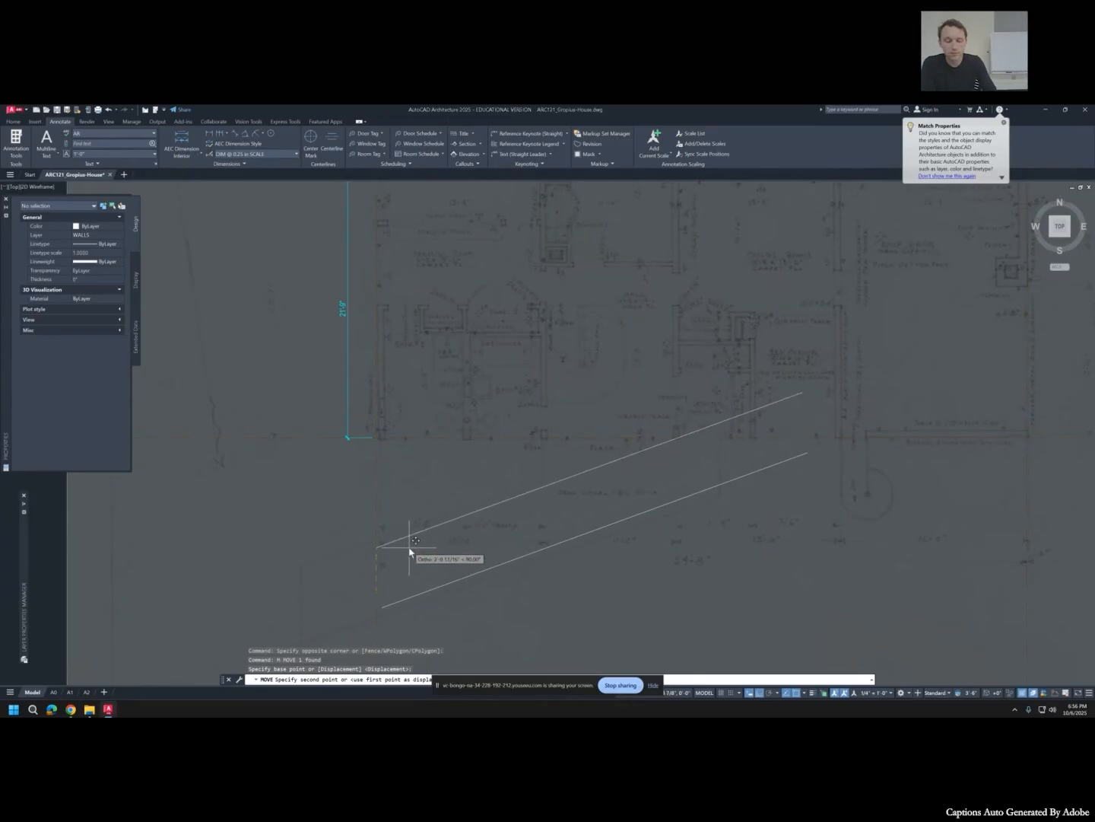
text(4')
key(Return)
Move the second floor's lower angled line 2' straight down, away from the house.
click(460, 572)
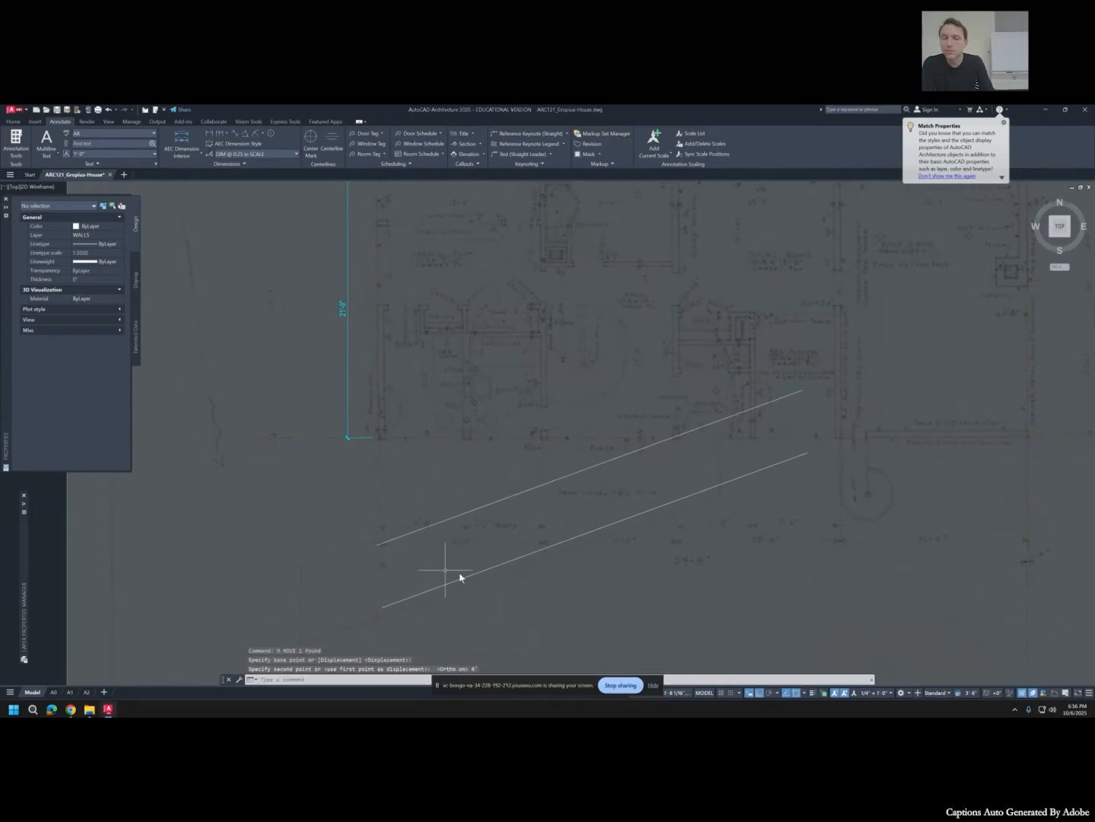
click(446, 596)
text(m)
key(Return)
click(447, 596)
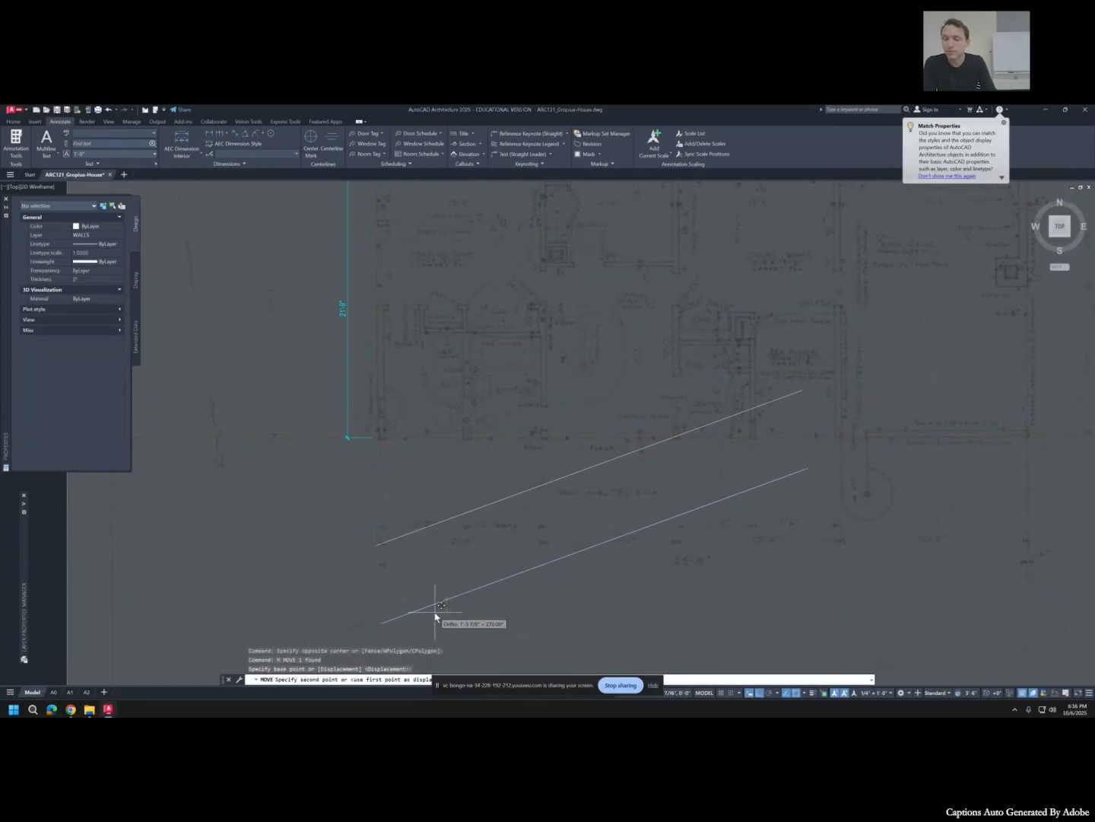
text(2')
key(Return)
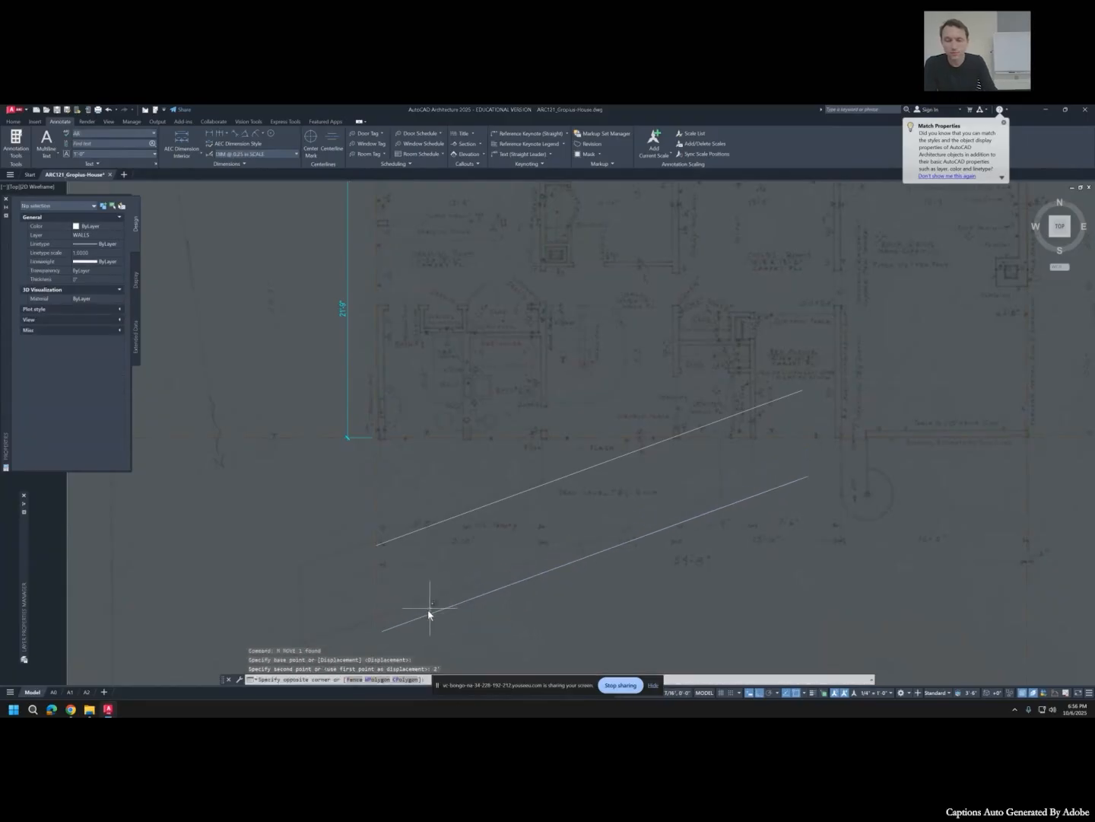
Move the second floor's lower angled line 1' straight back up toward the house.
click(431, 613)
text(m)
key(Return)
click(489, 641)
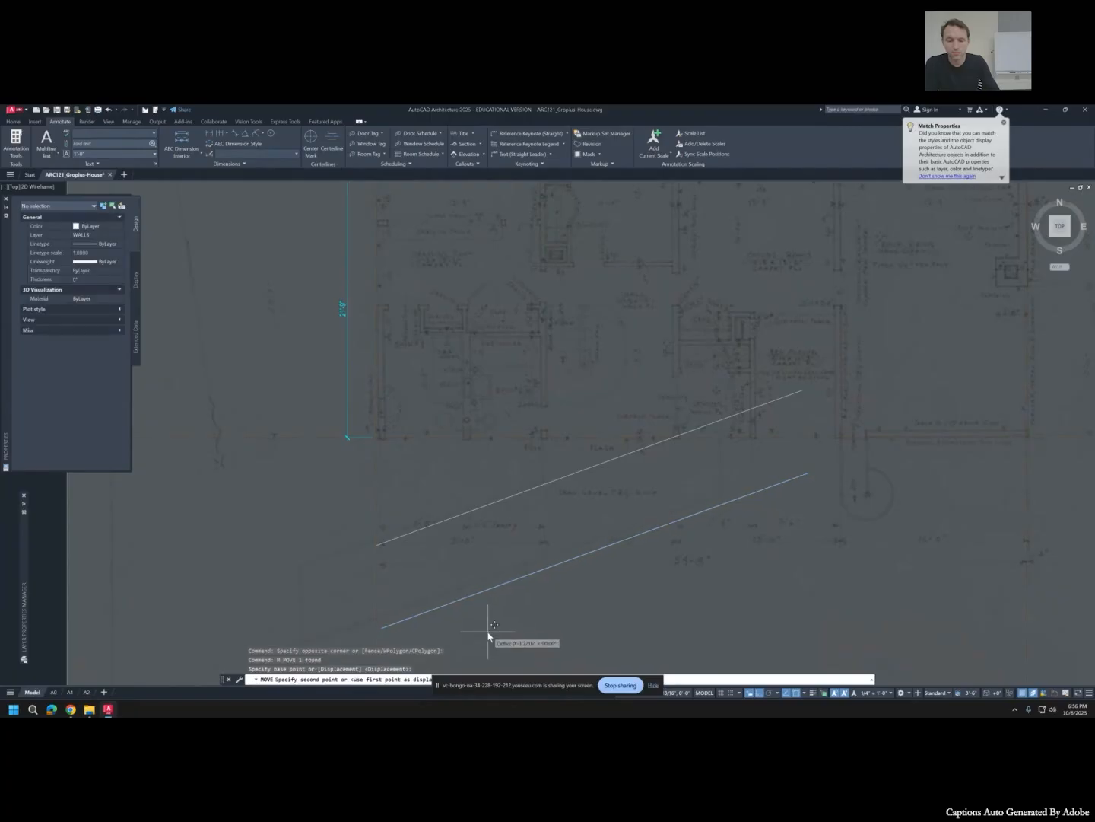
text(1')
key(Return)
middle_drag(469, 616, 491, 547)
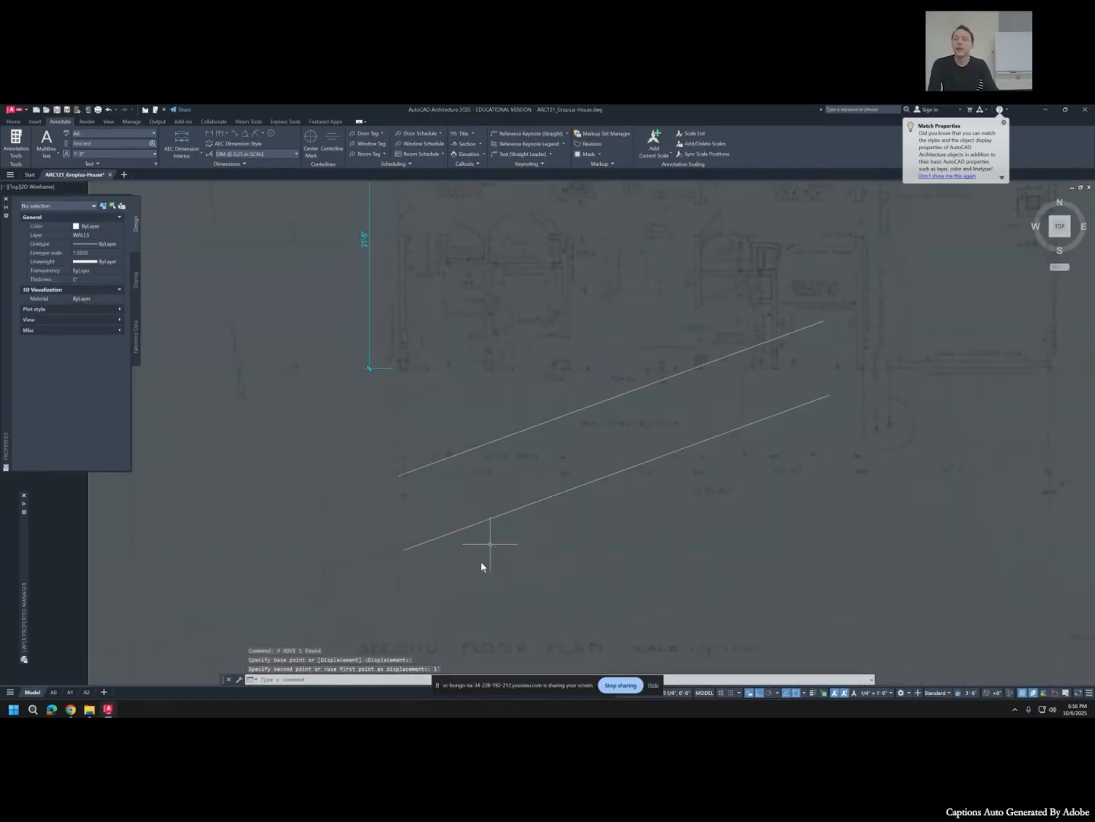
Check the angled lines against the second floor scan and look over the first floor and basement plans.
click(421, 483)
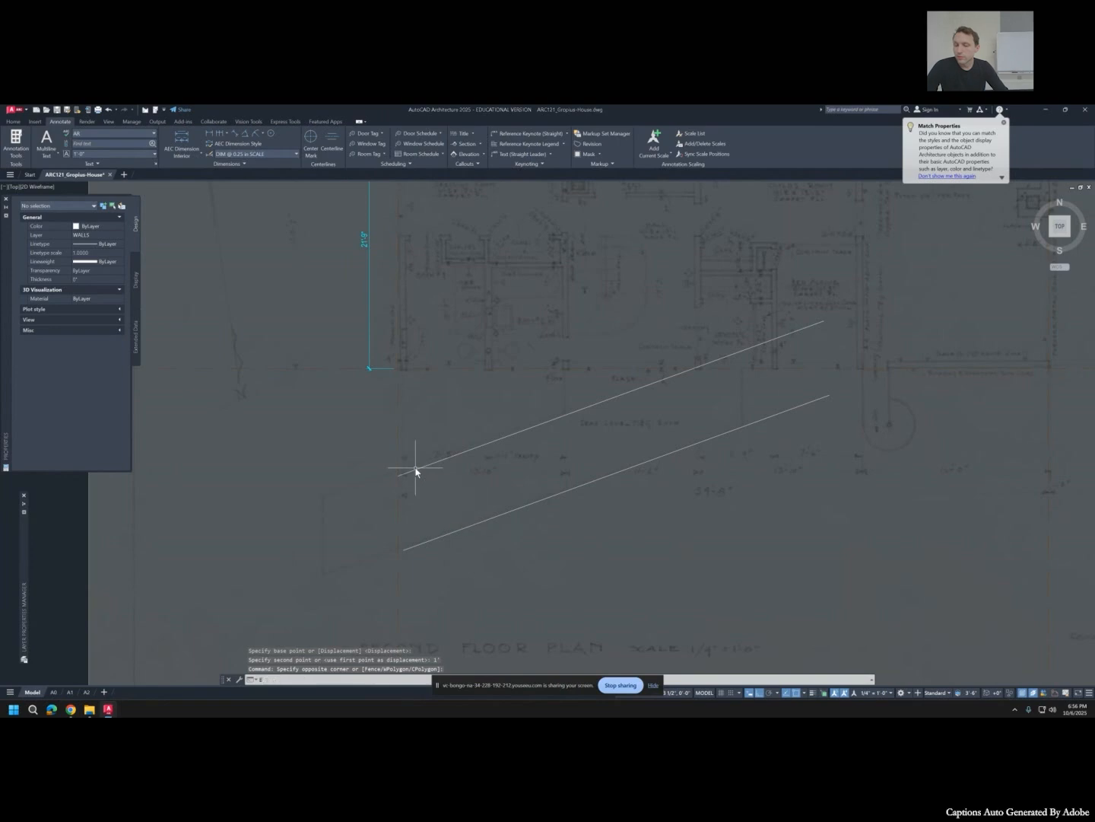
key(Escape)
key(Escape)
scroll(464, 525, down, 5)
scroll(469, 529, up, 4)
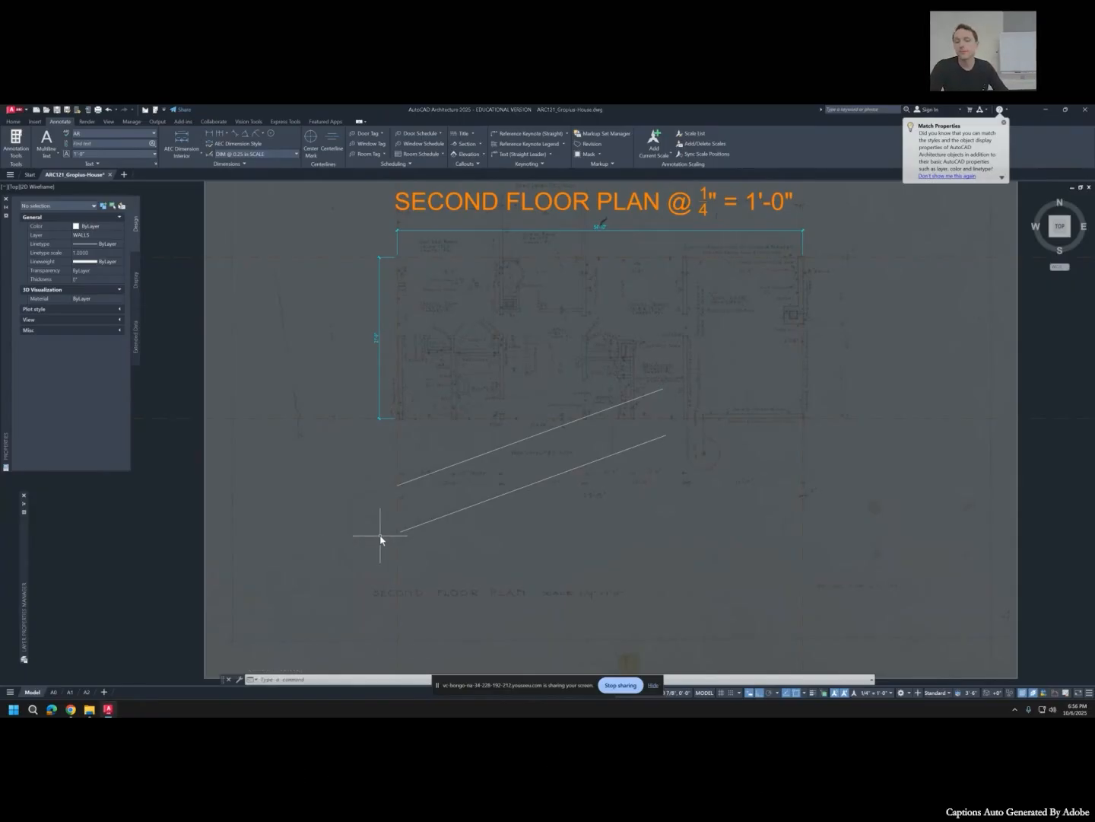
scroll(483, 563, down, 2)
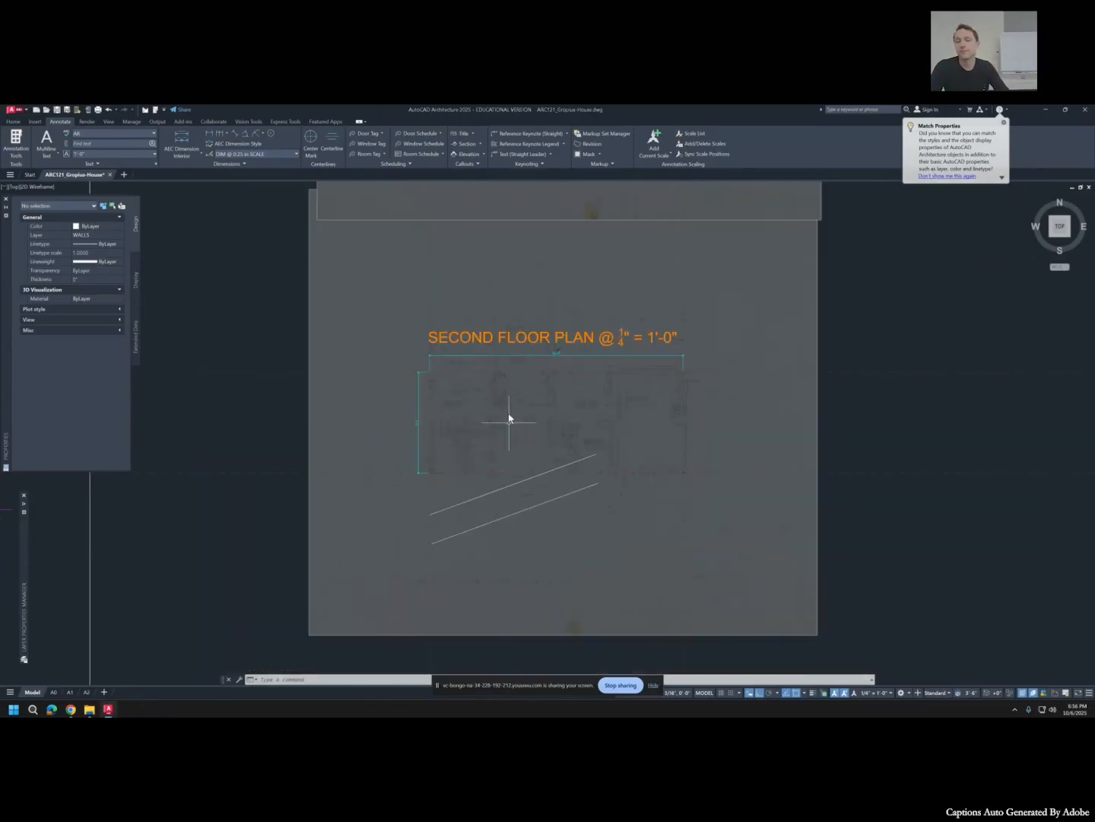
mouse_move(508, 396)
middle_down()
mouse_move(500, 604)
mouse_move(532, 543)
middle_up()
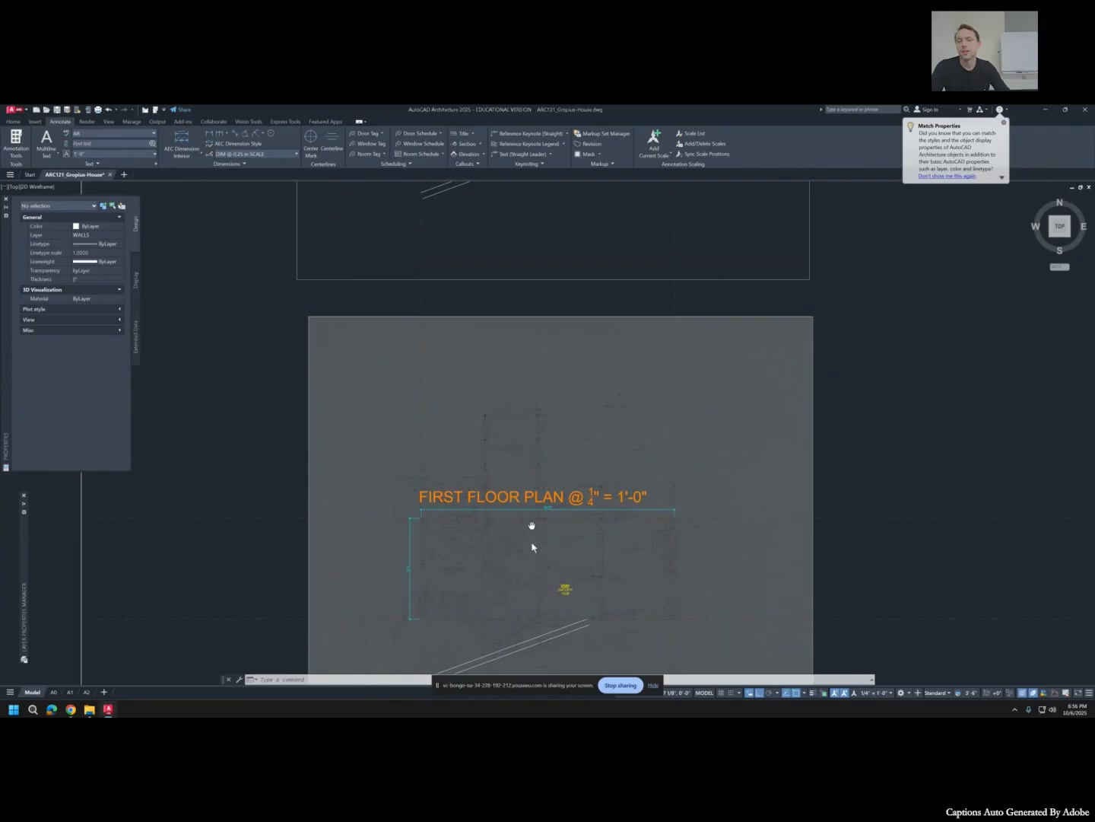
middle_drag(540, 419, 540, 550)
middle_drag(535, 244, 535, 328)
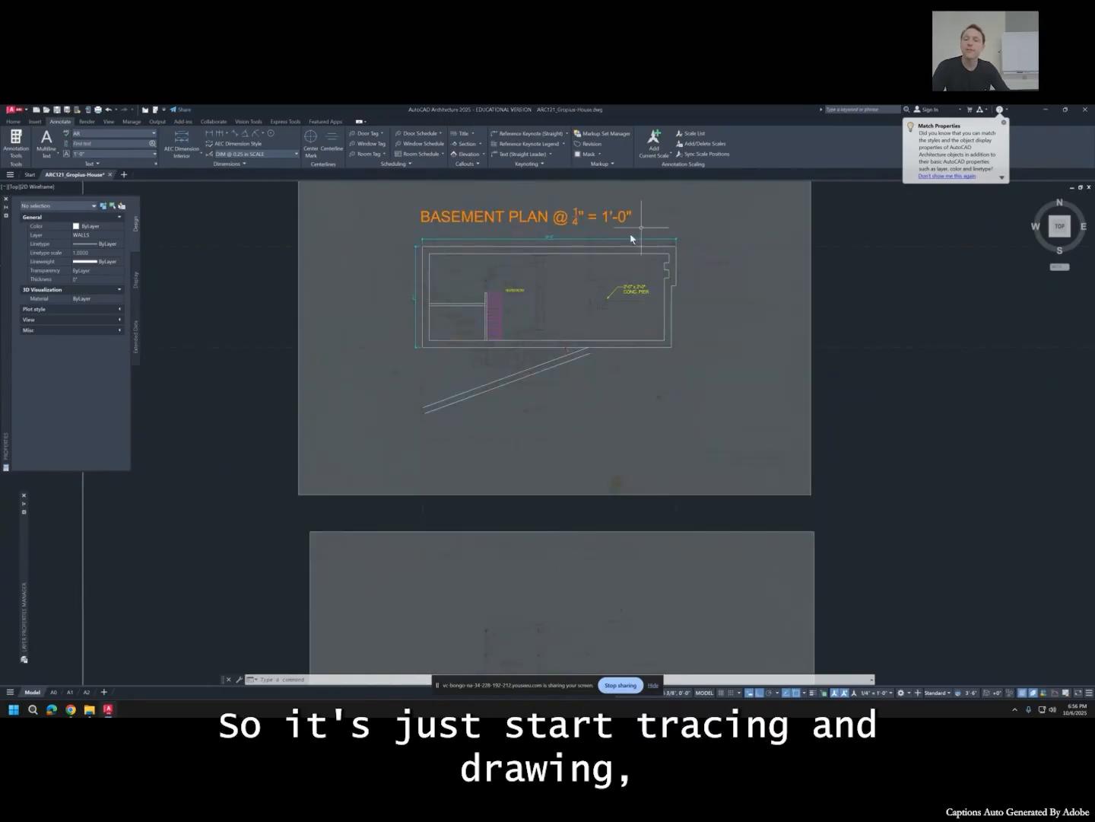
scroll(594, 276, up, 2)
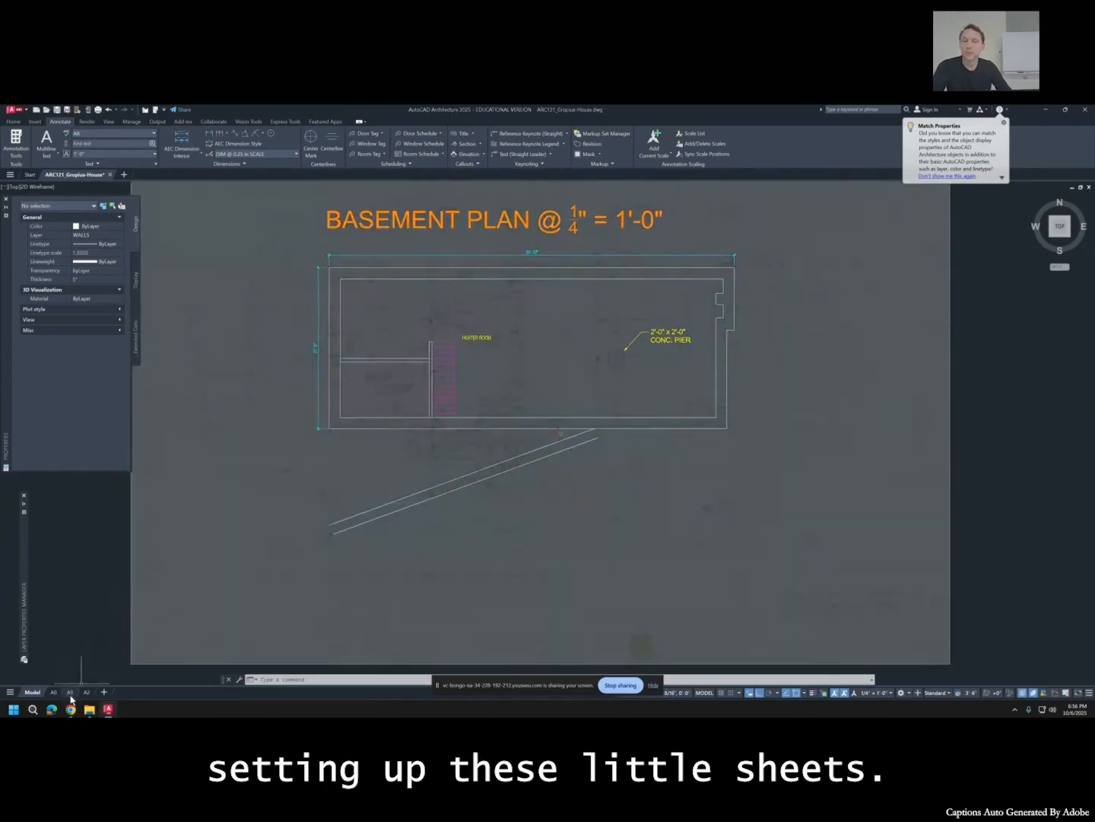
Look over sheets A1 and A2, inspect the title block's external reference on A2, and return to model space.
click(70, 693)
click(86, 692)
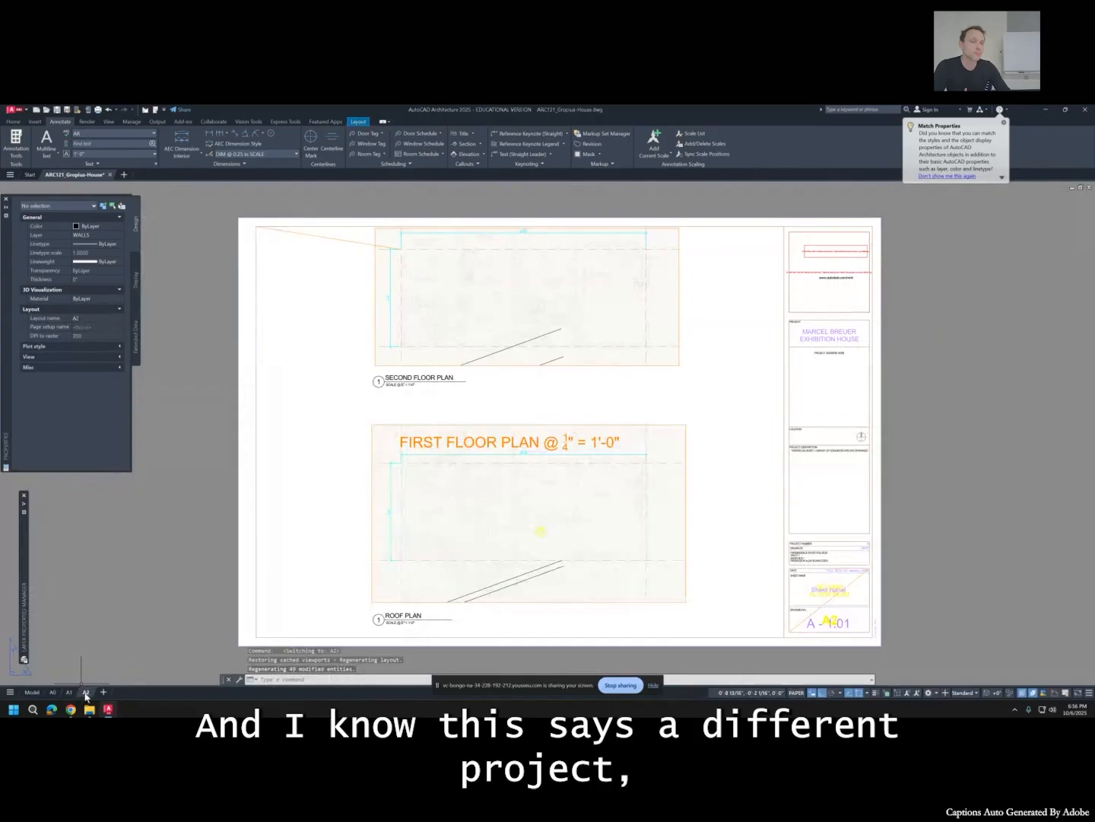
click(831, 341)
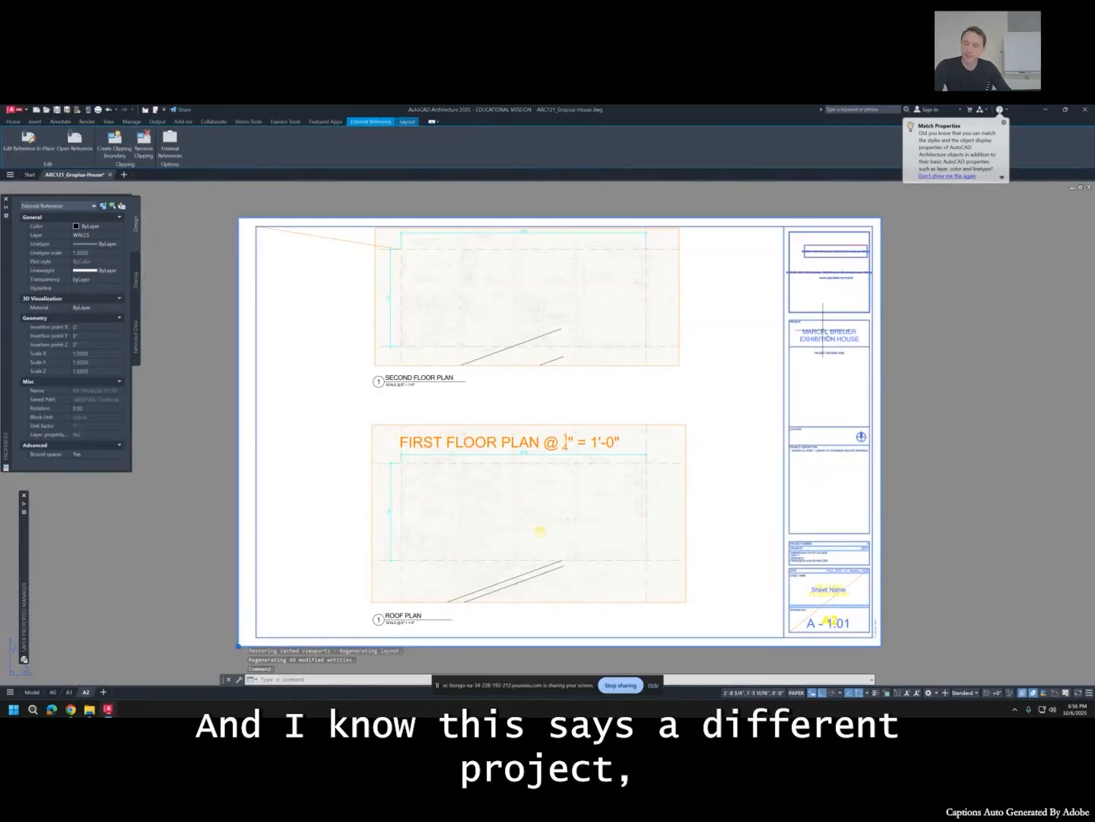
key(Escape)
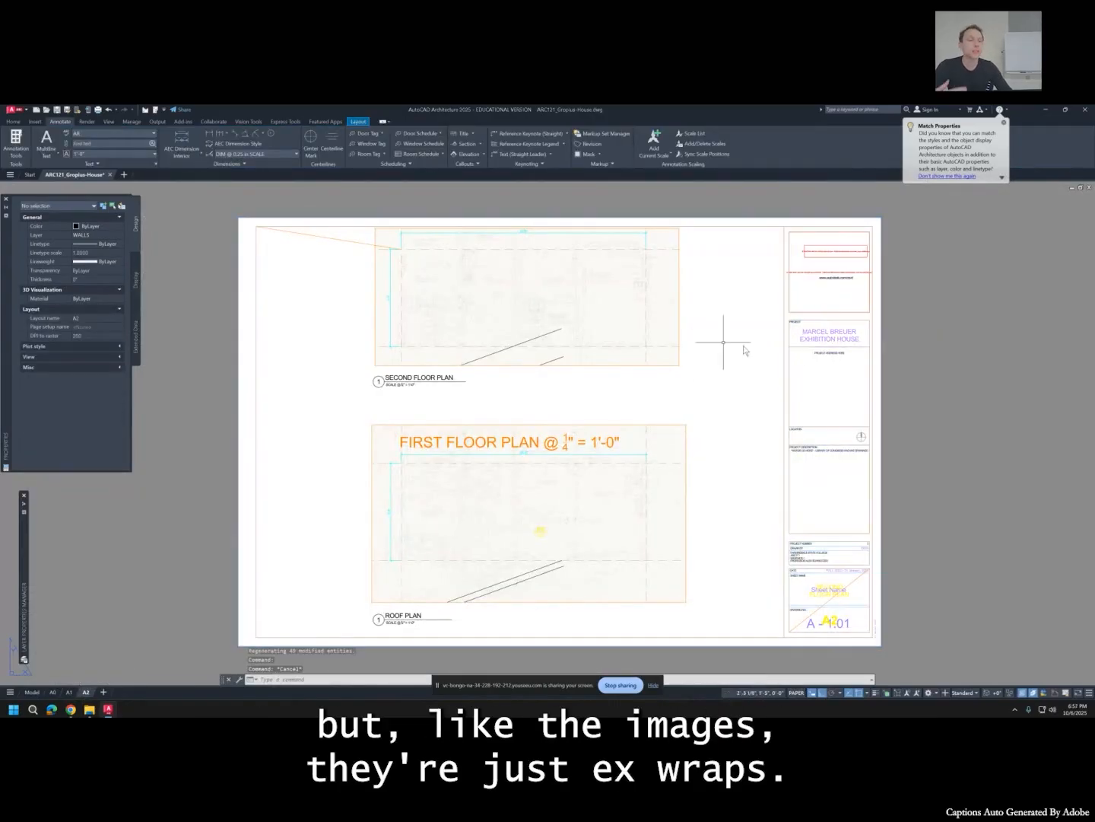
click(822, 334)
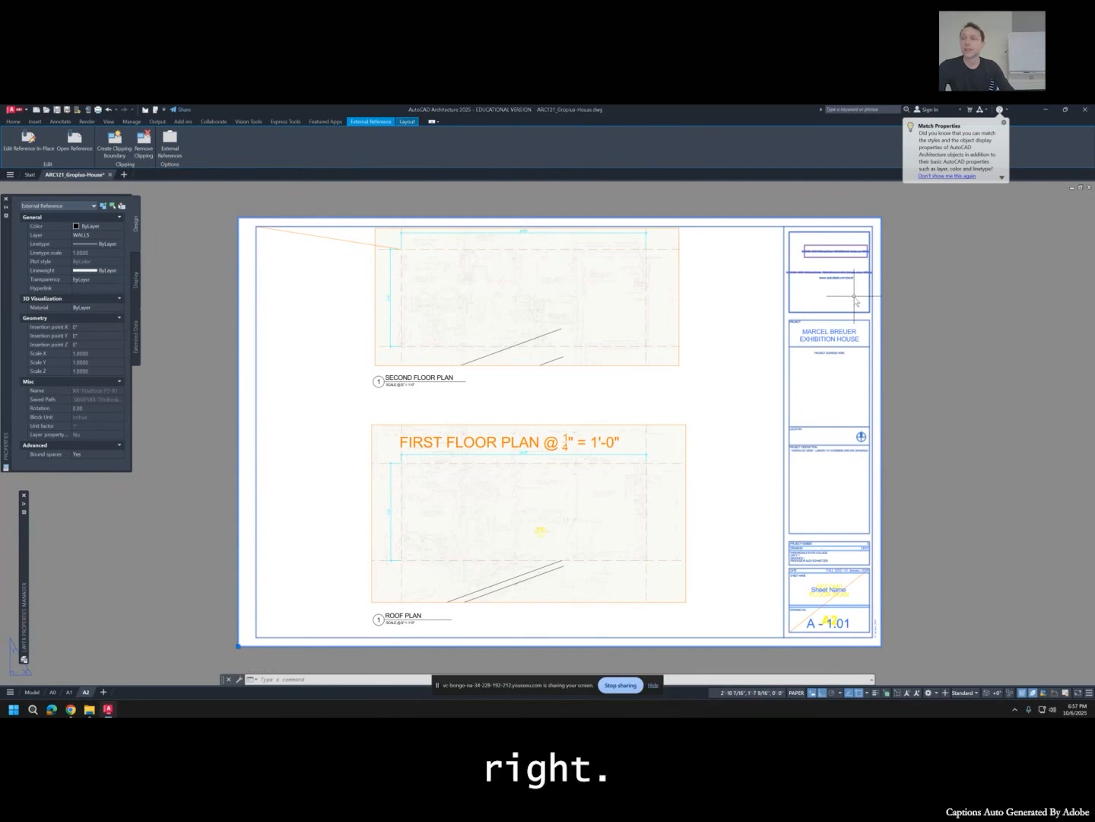
key(Escape)
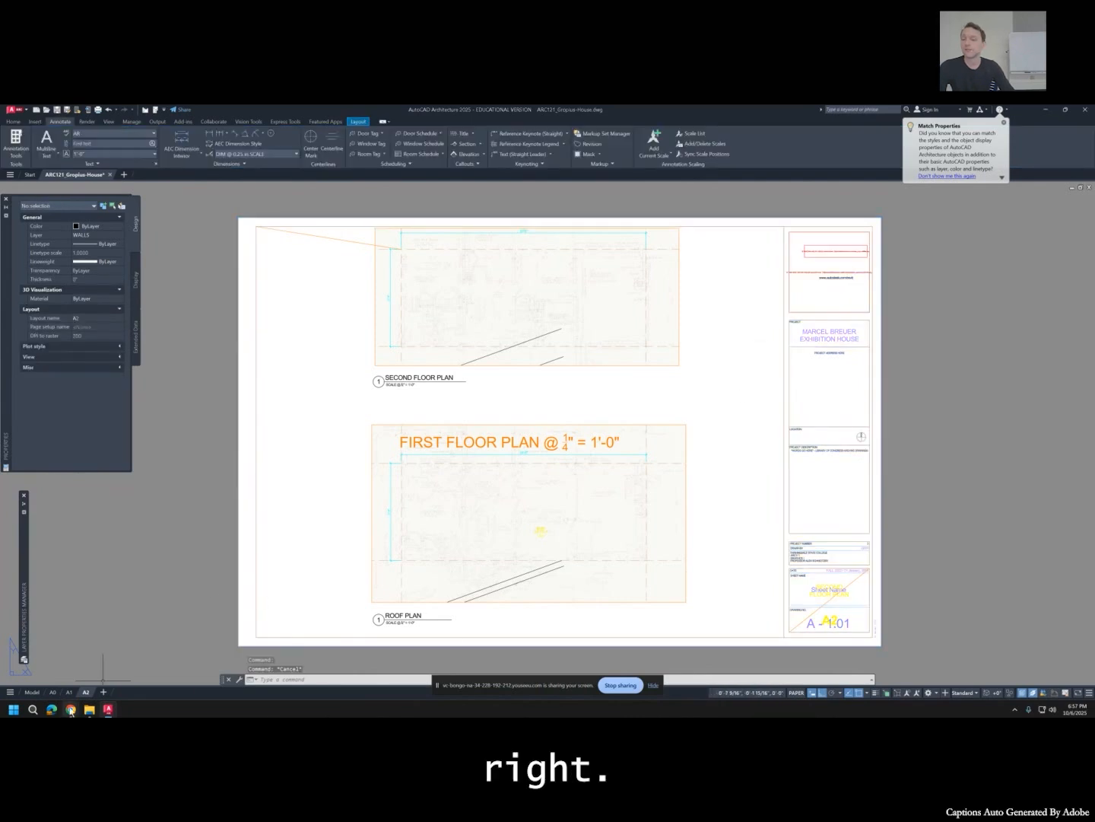
click(135, 586)
click(134, 585)
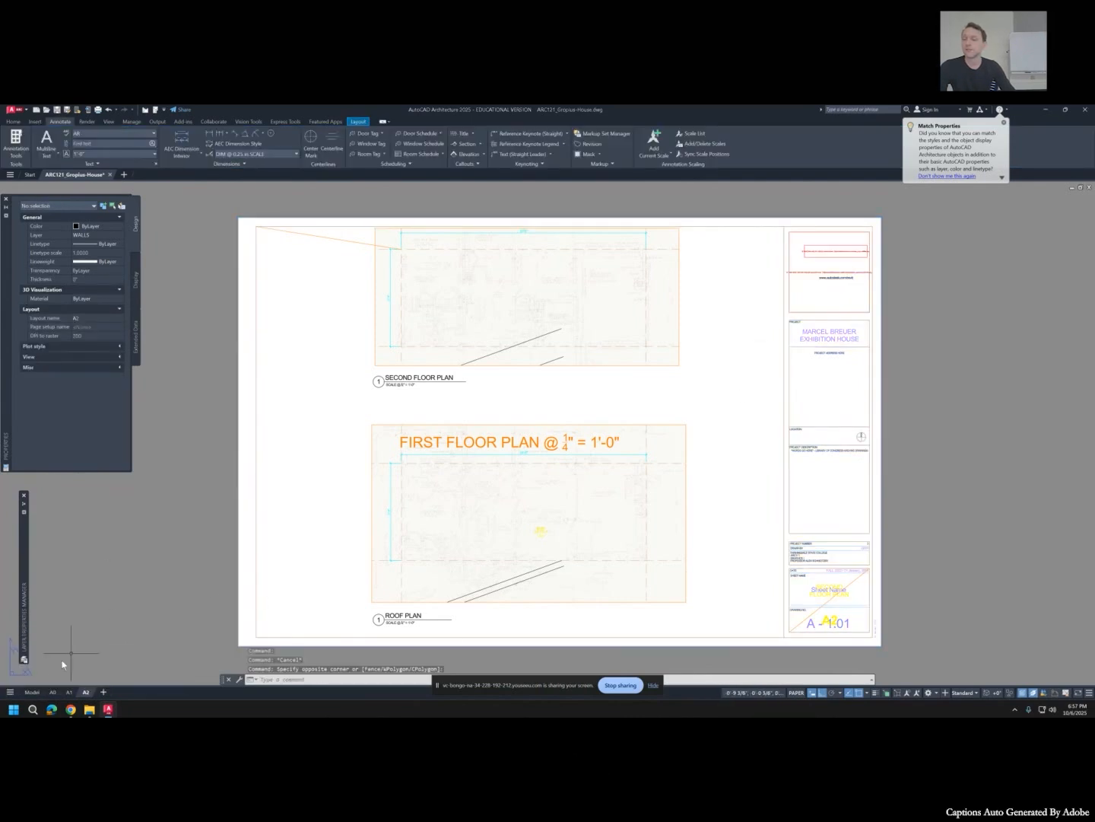
click(32, 692)
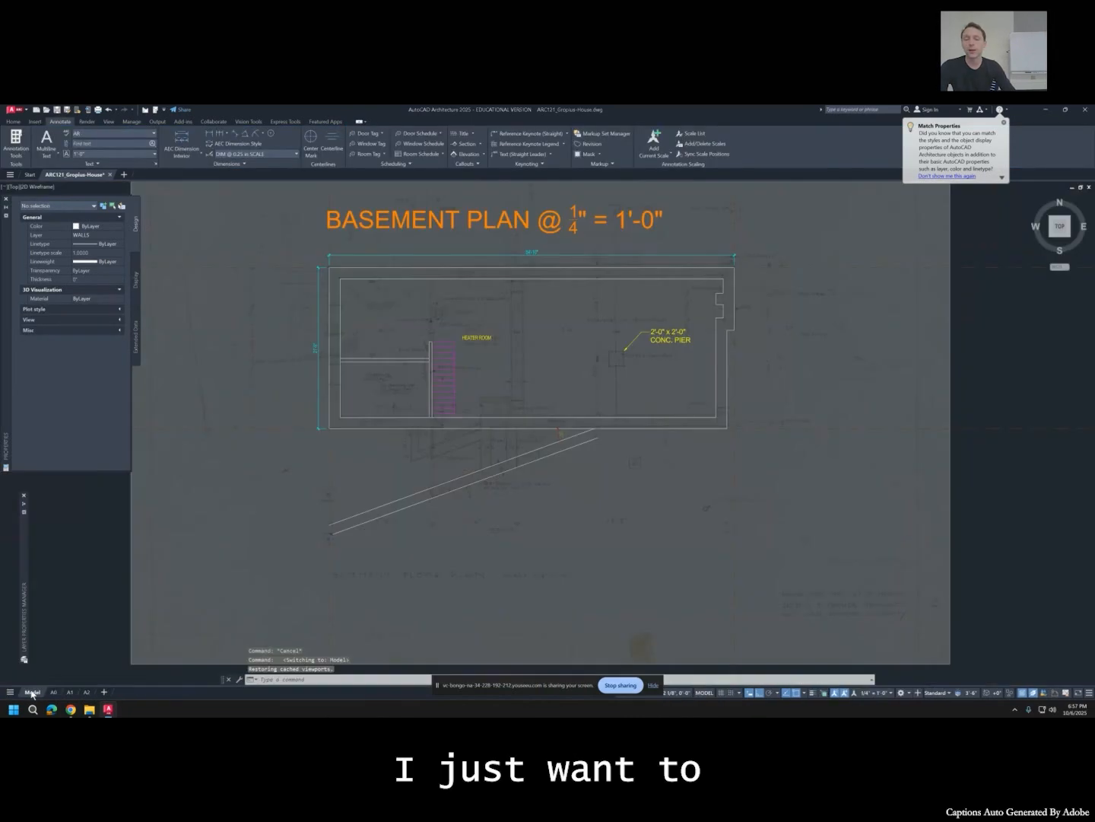
Open sheet A1, enter model space through the First Floor Plan viewport, and switch back to paper space.
click(69, 692)
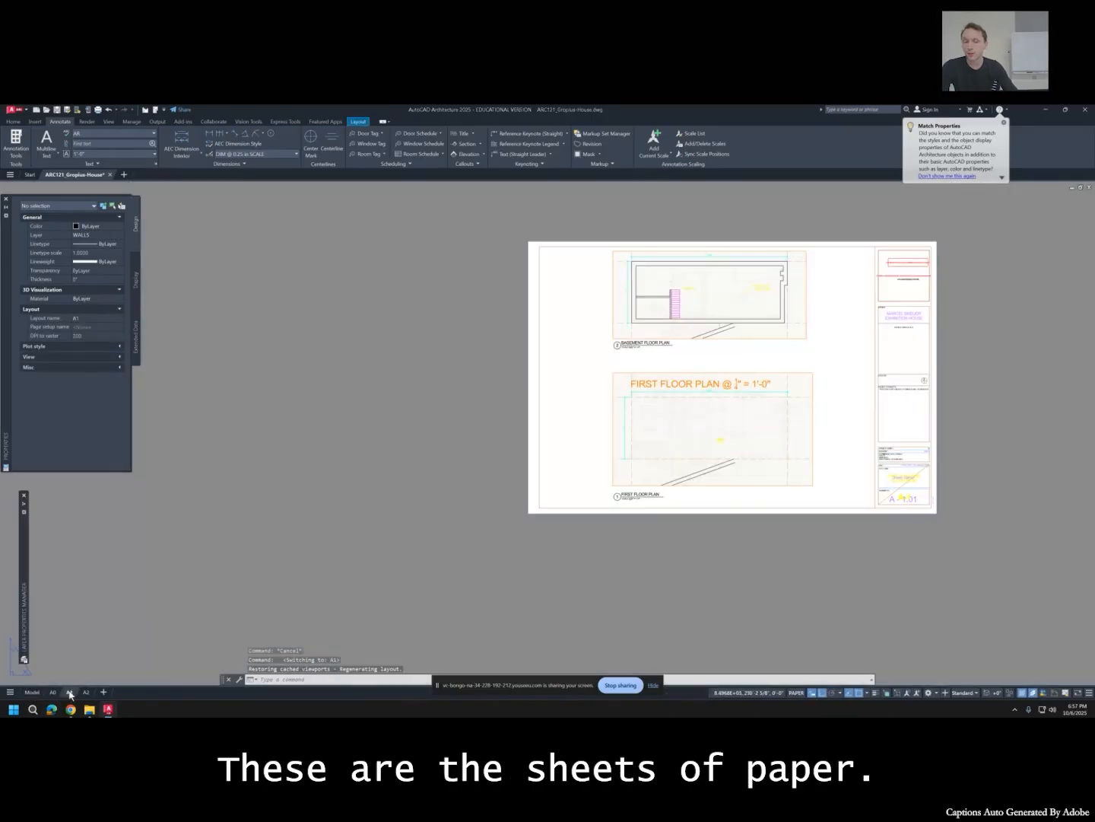
scroll(778, 415, up, 4)
scroll(675, 399, down, 2)
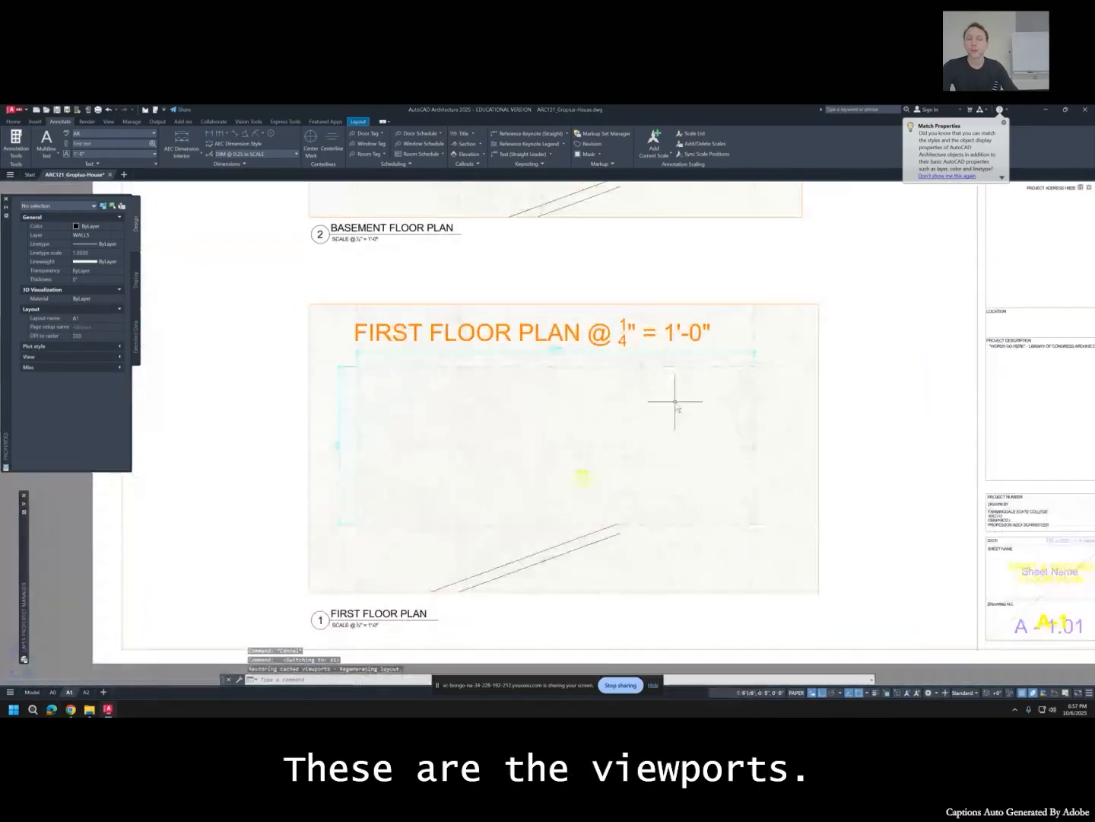
double_click(588, 399)
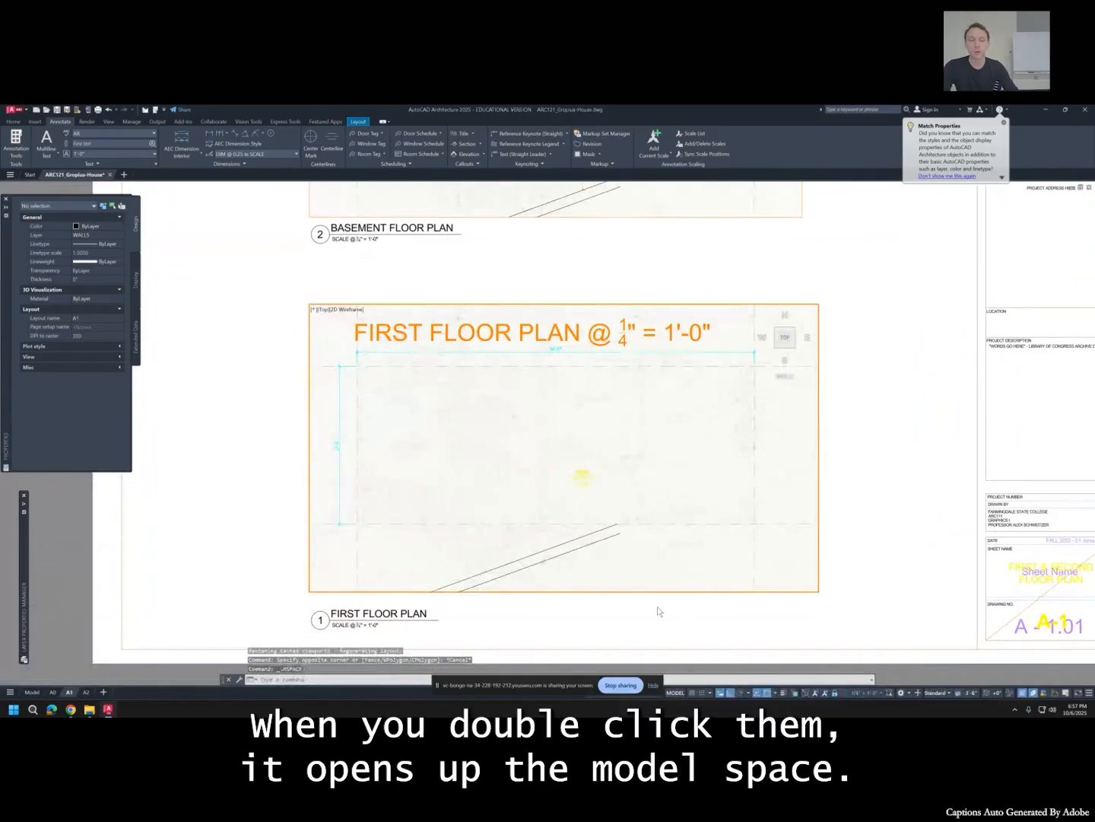
click(680, 693)
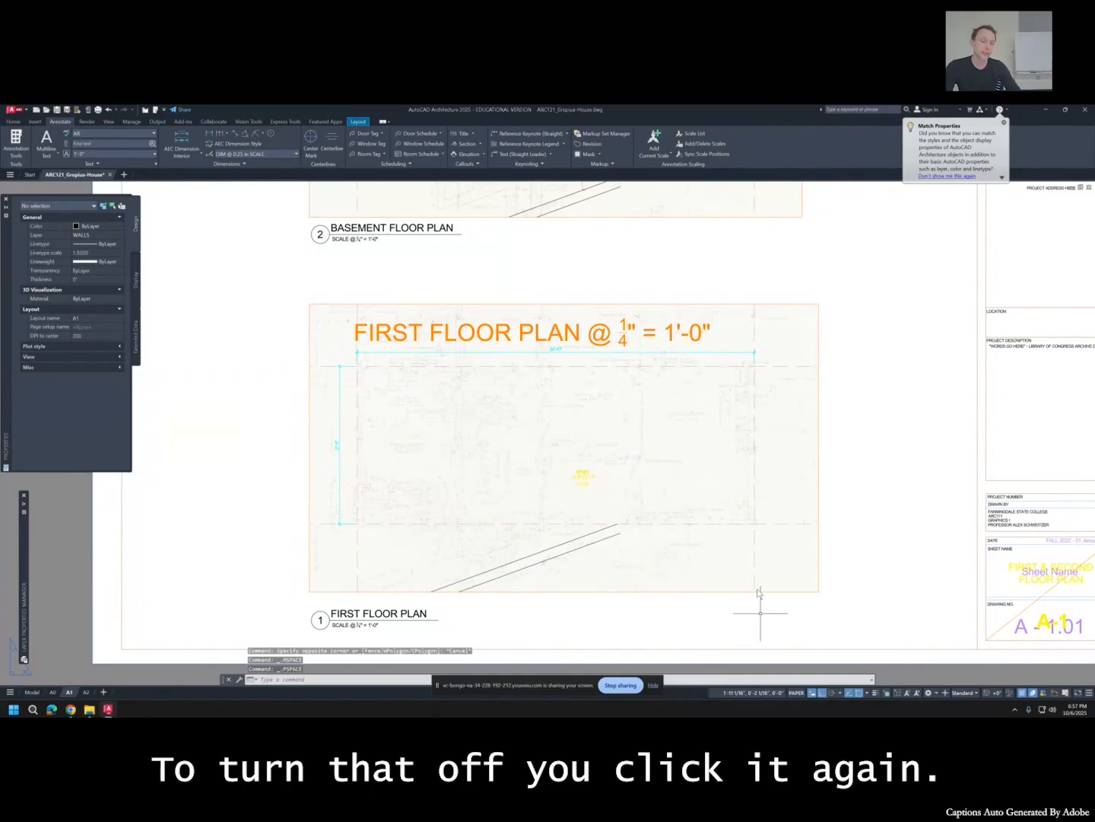
Activate model space inside the First Floor Plan viewport on sheet A1 again and check how the locked view zooms.
scroll(760, 613, down, 3)
click(736, 547)
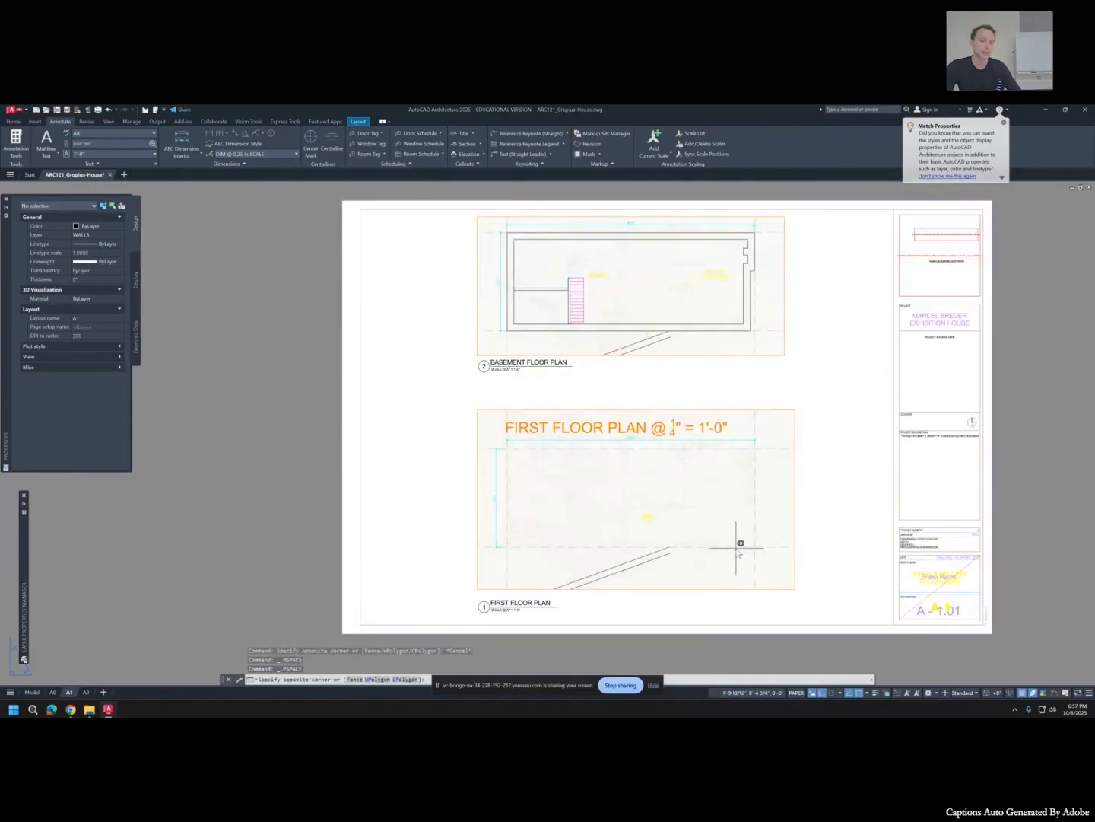
double_click(735, 543)
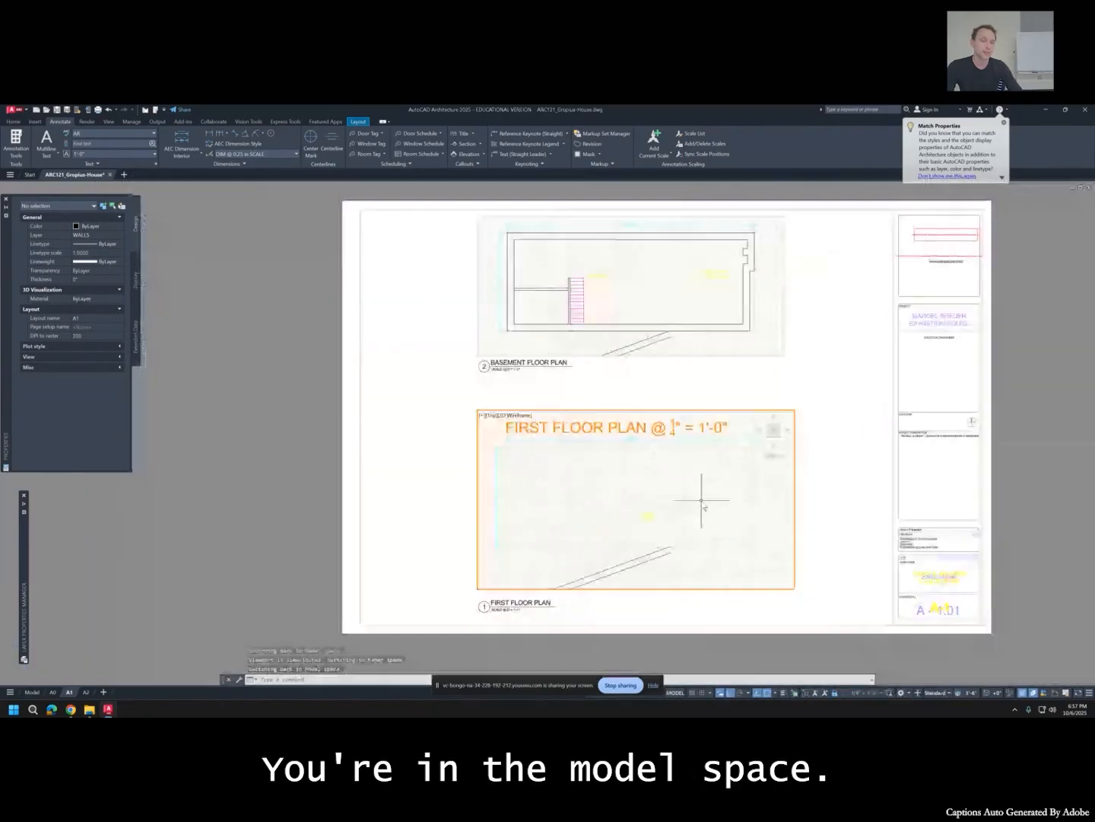
scroll(701, 502, up, 2)
scroll(702, 503, down, 2)
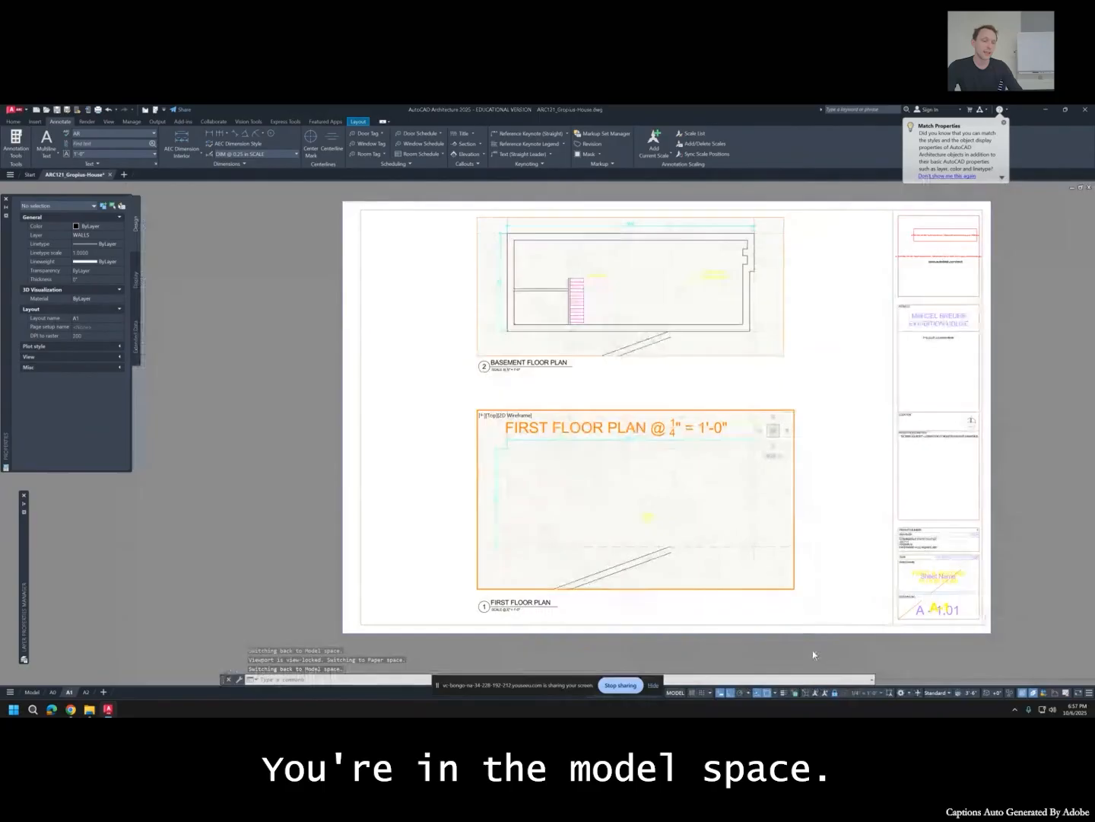
Unlock the First Floor Plan viewport on sheet A1 and check that its view zooms in and out.
click(836, 695)
scroll(709, 550, down, 3)
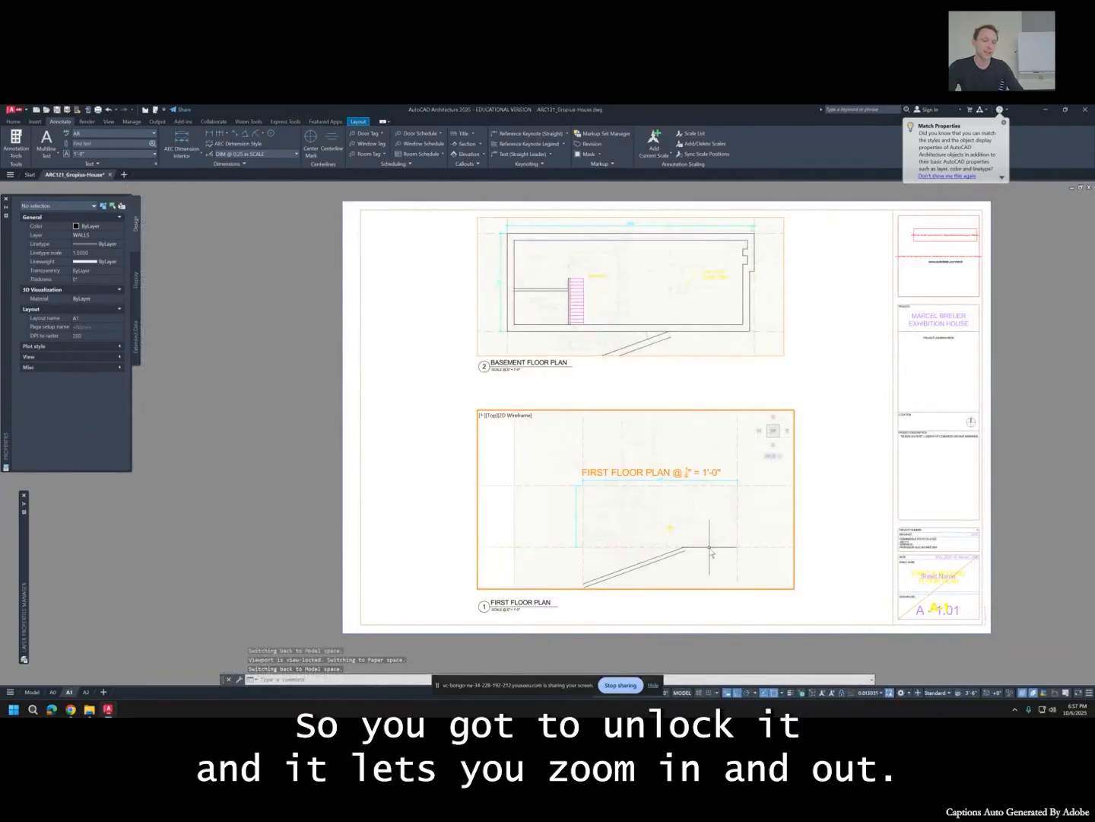
scroll(710, 552, up, 5)
scroll(709, 548, down, 8)
scroll(710, 547, up, 6)
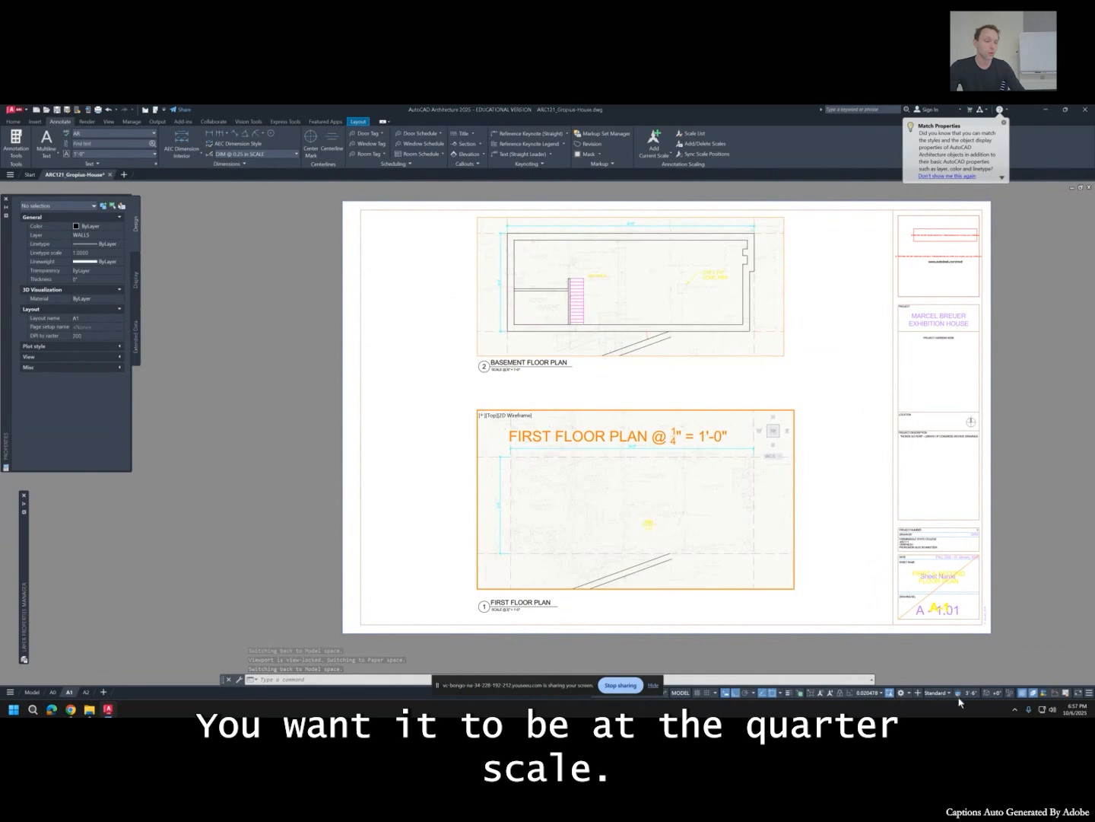
Set the First Floor Plan viewport's scale to 1/4" = 1'-0", and check its properties from paper space.
click(859, 694)
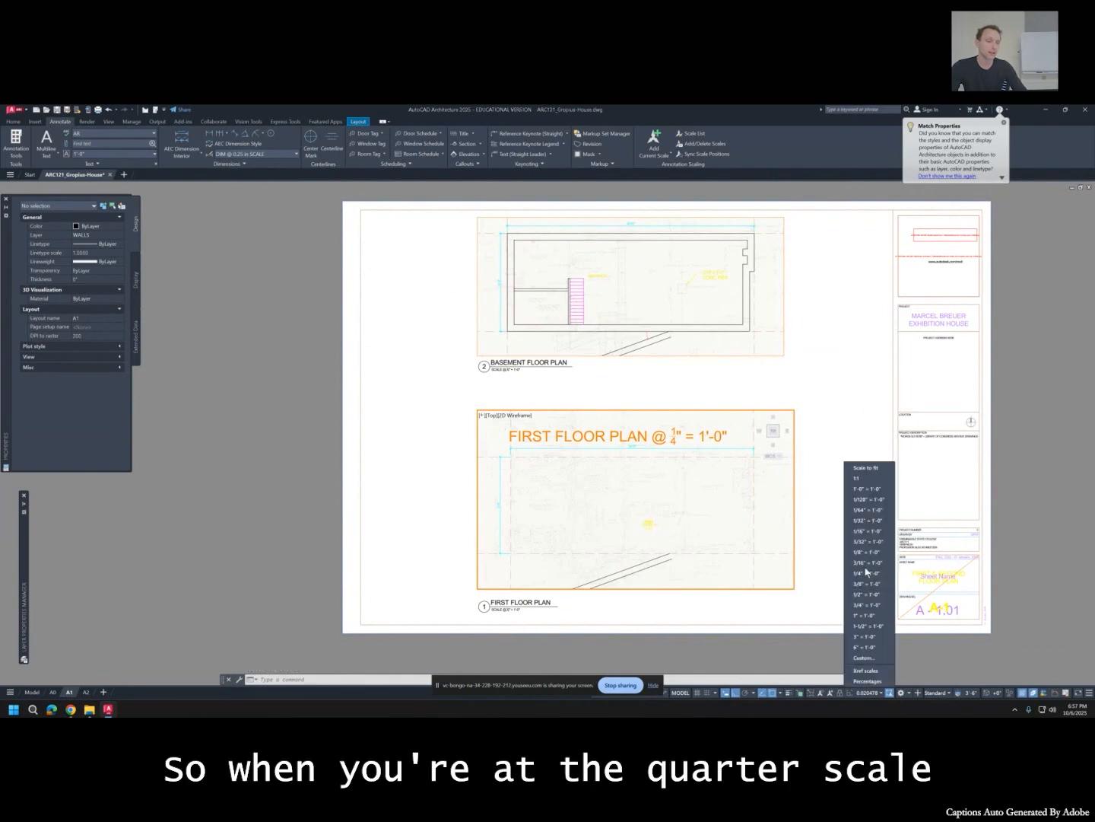
click(867, 572)
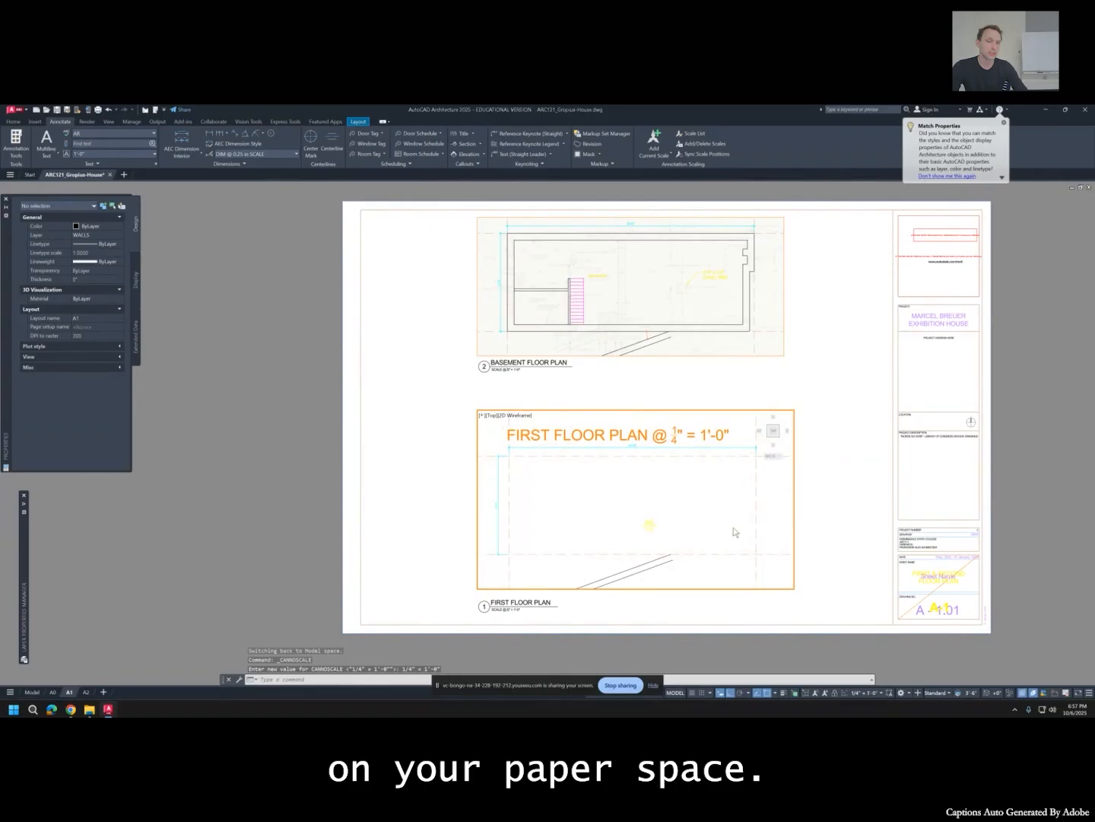
double_click(827, 520)
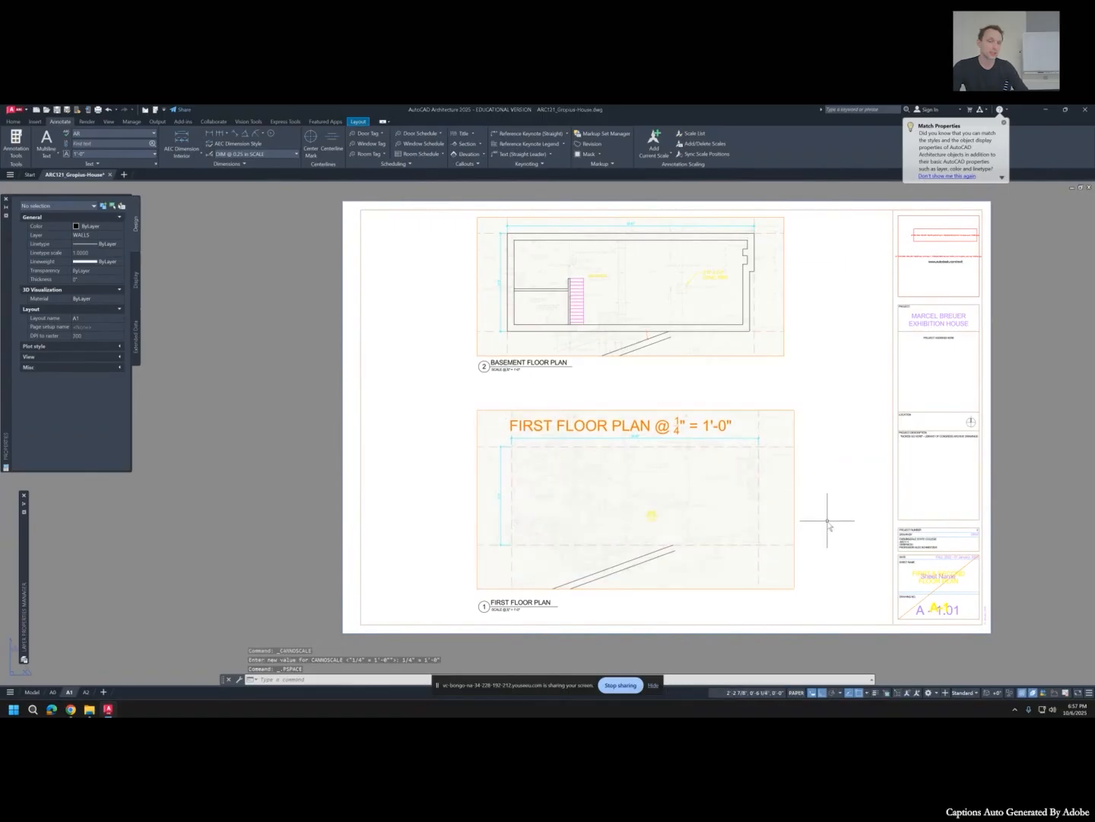
click(777, 520)
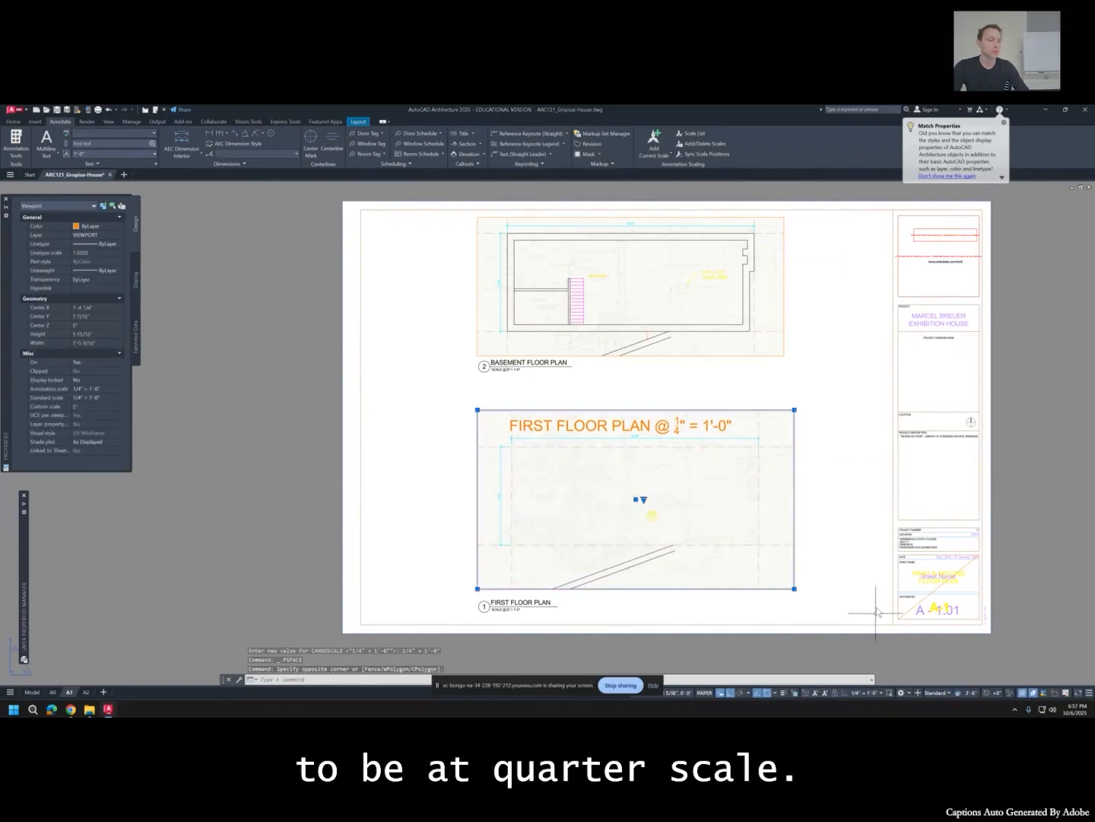
key(Escape)
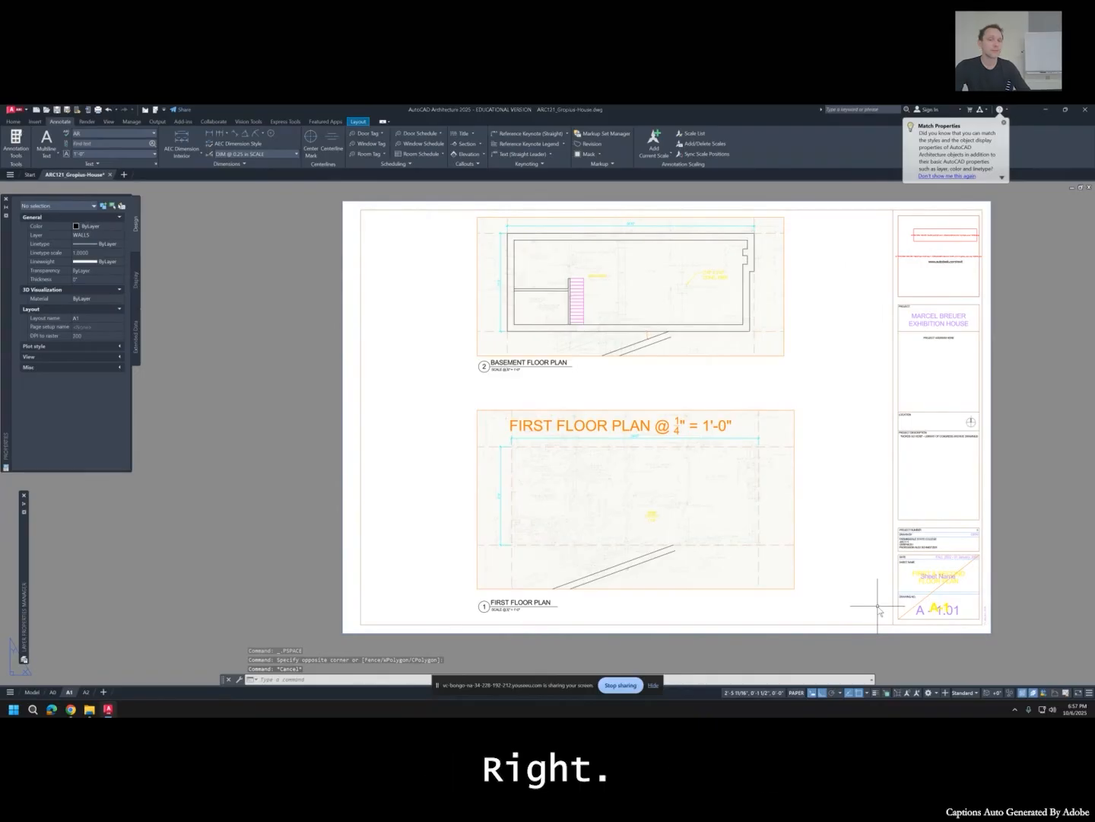
Save the Gropius House drawing and stop sharing the screen.
middle_drag(875, 606, 841, 611)
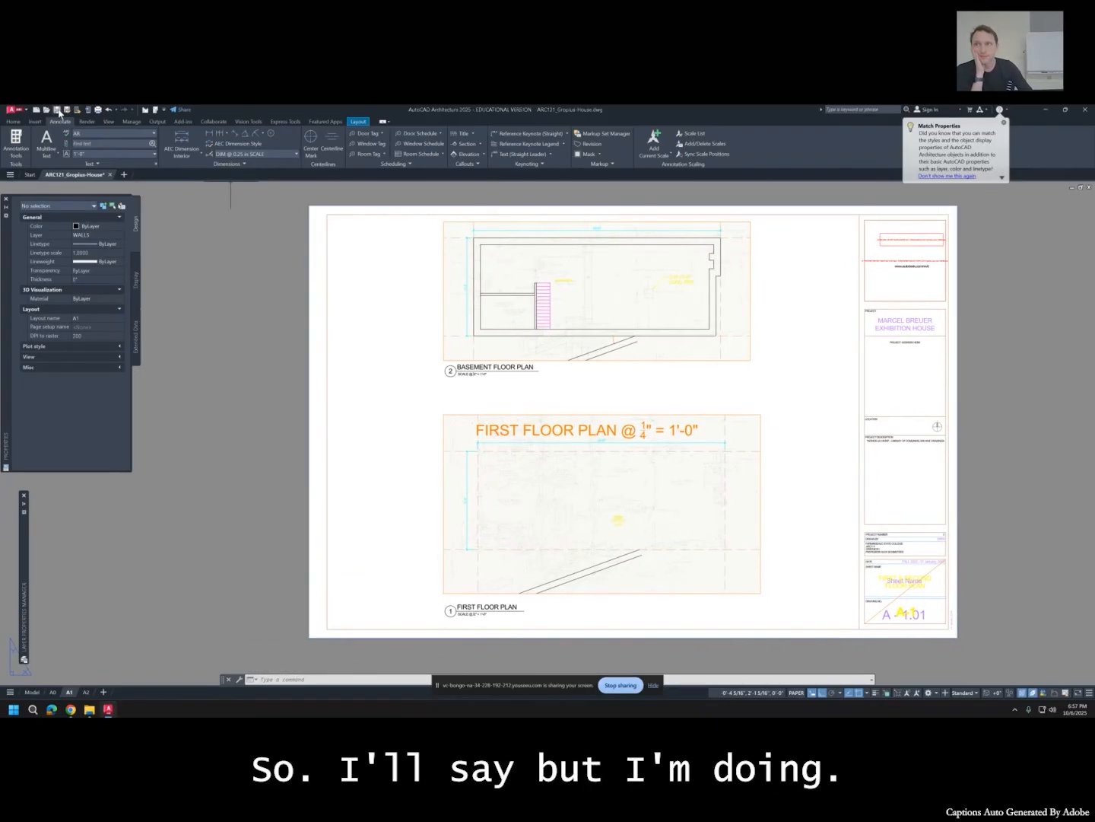
click(58, 111)
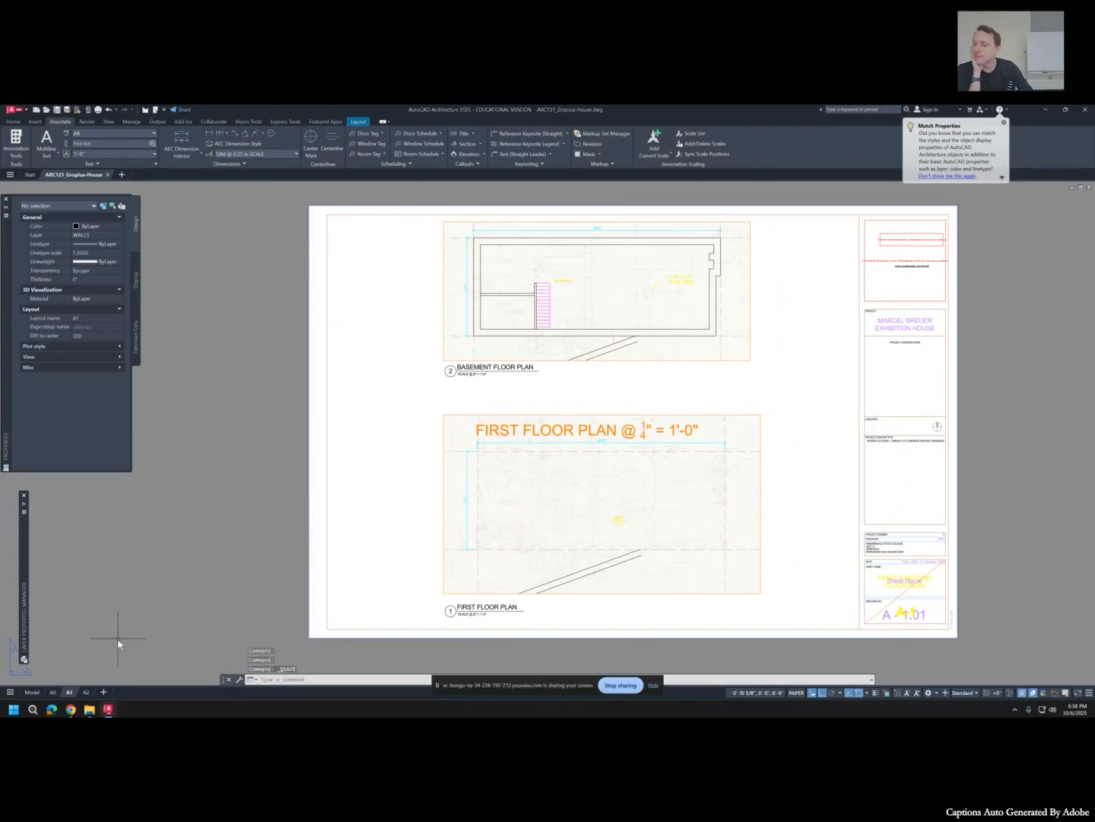
click(620, 685)
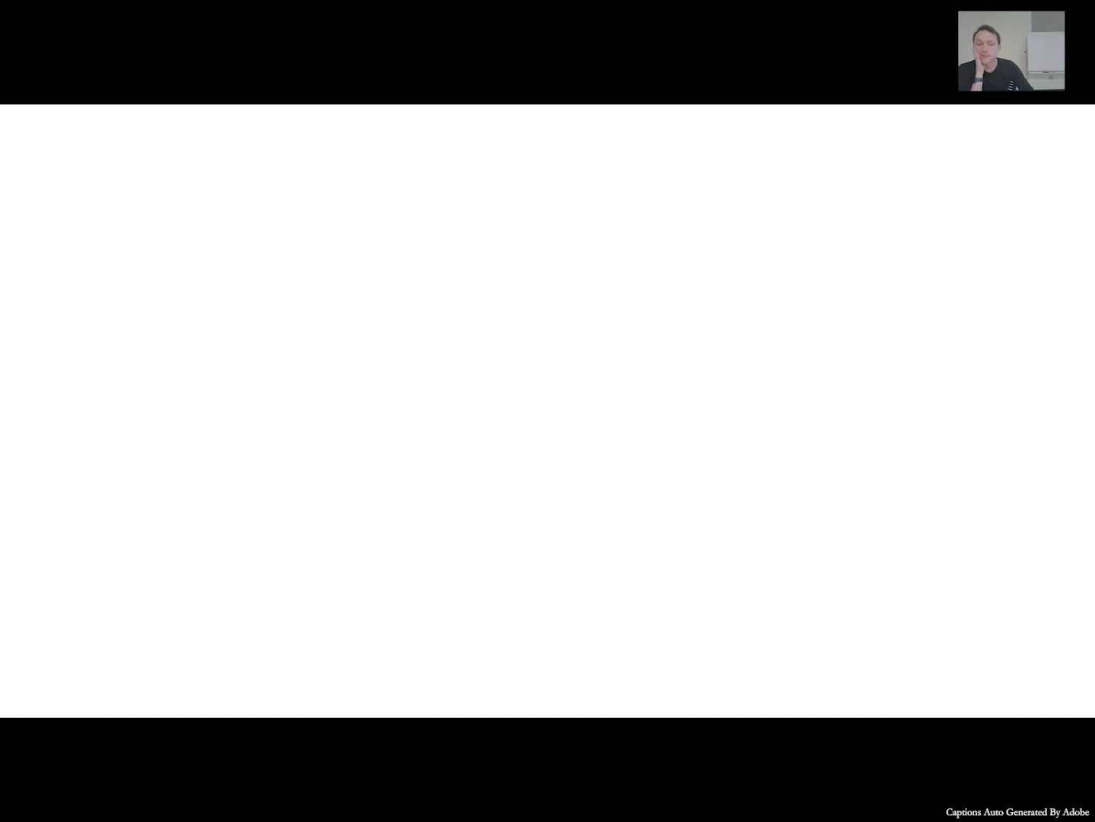